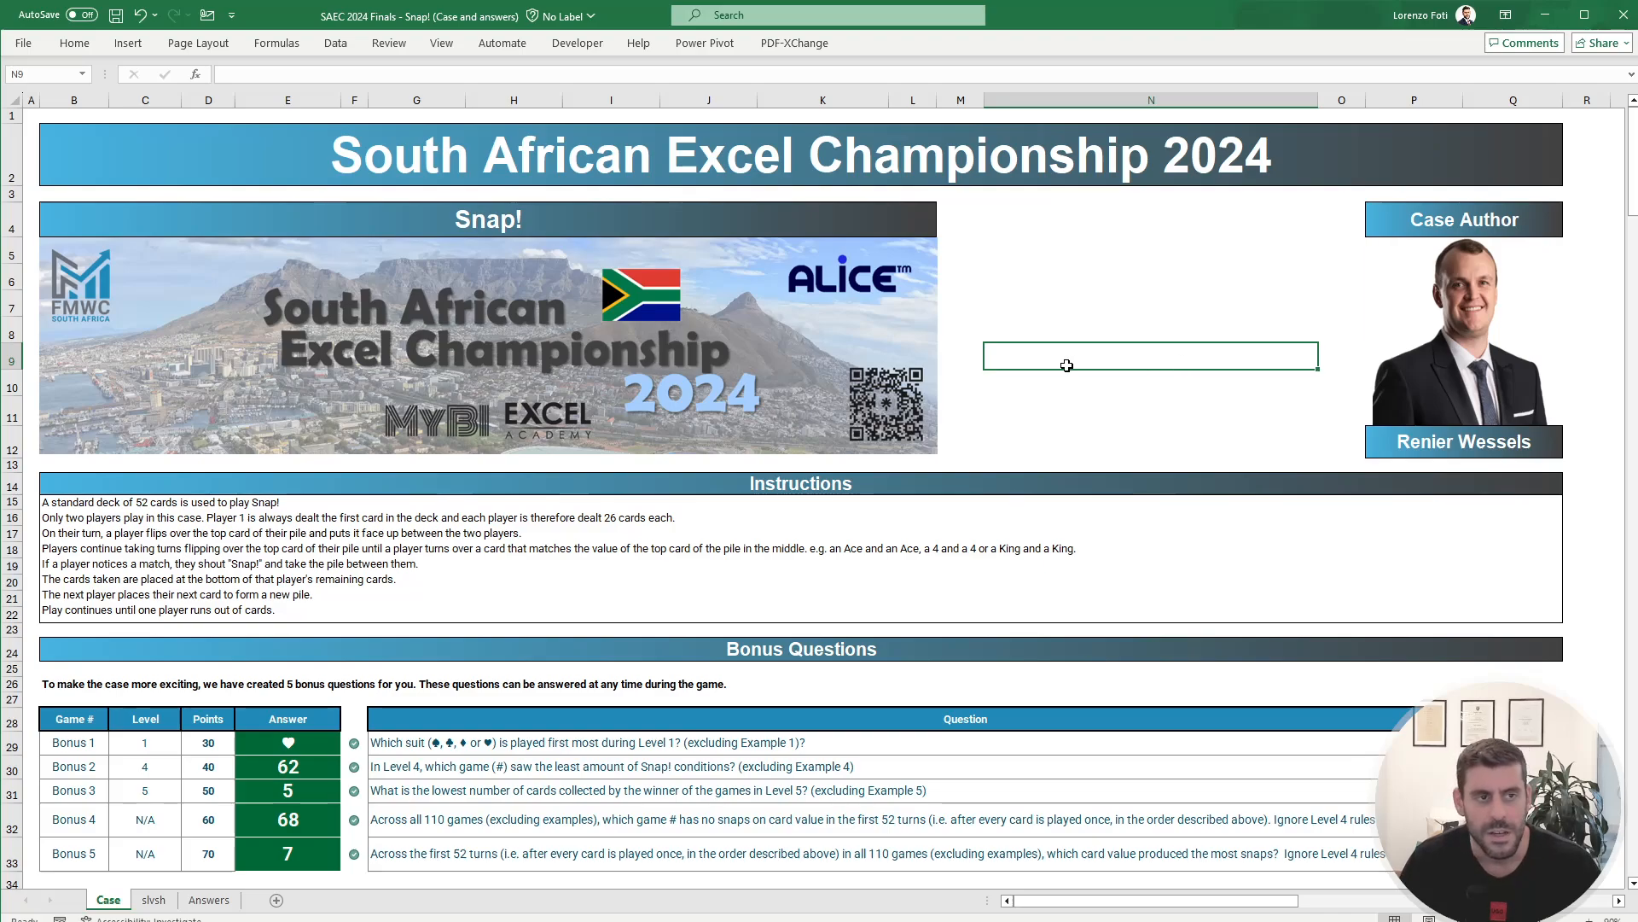
Step: Skim the Case sheet from the instructions through to the Level 6 section with its unanswered games
left_click(1053, 312)
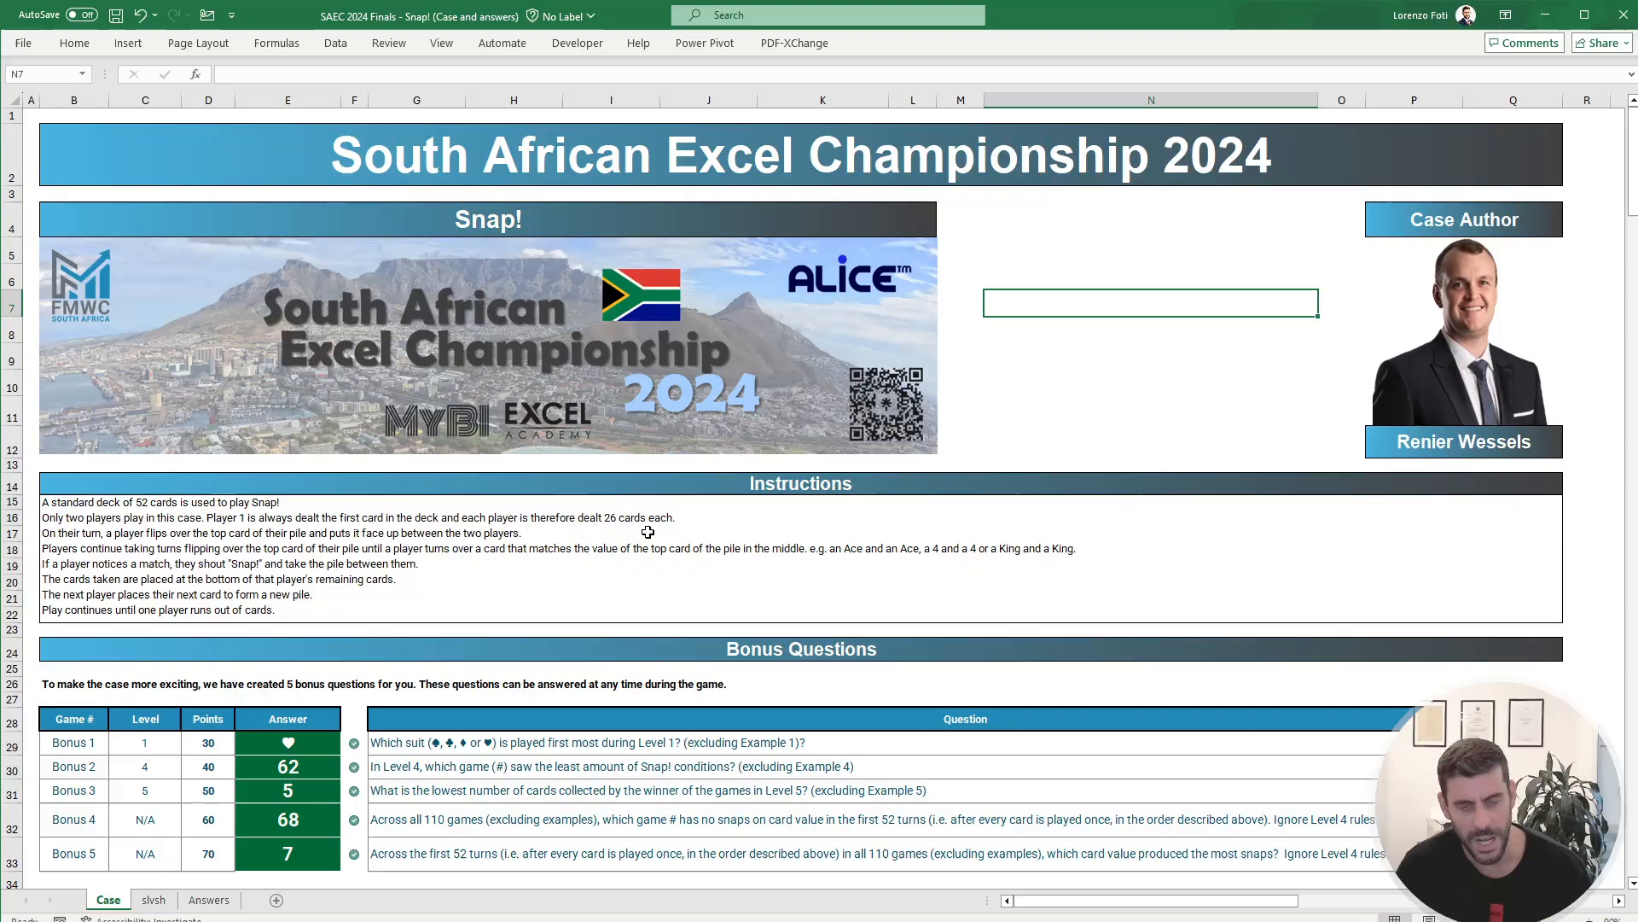
scroll(643, 534, "down", 3)
scroll(453, 559, "down", 20)
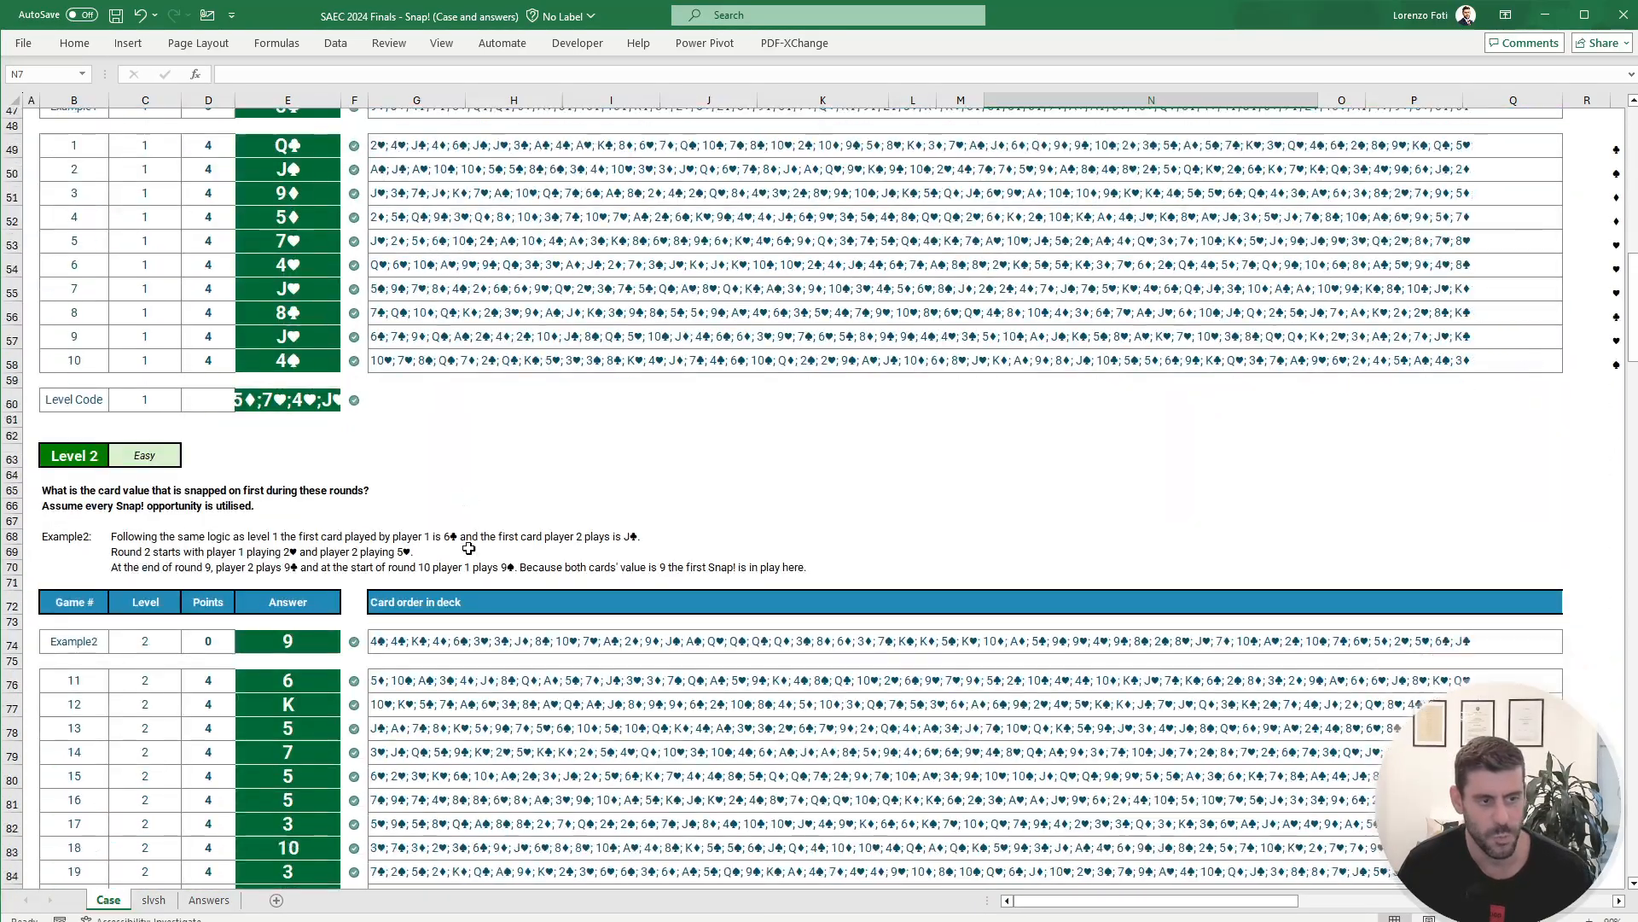
scroll(452, 559, "down", 20)
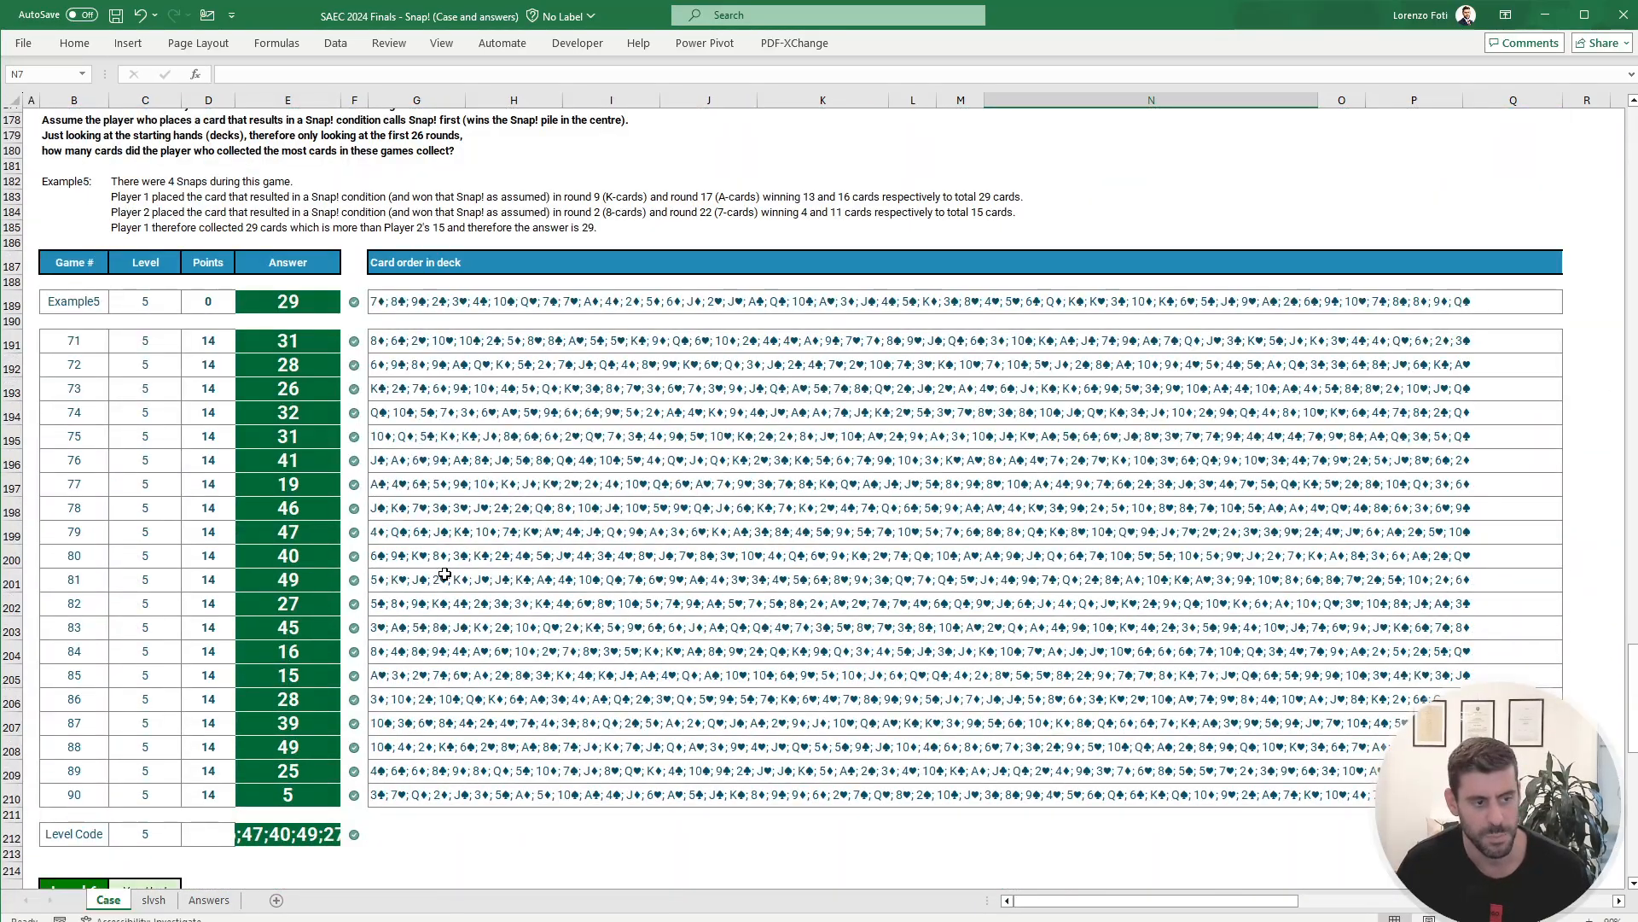
scroll(439, 574, "up", 3)
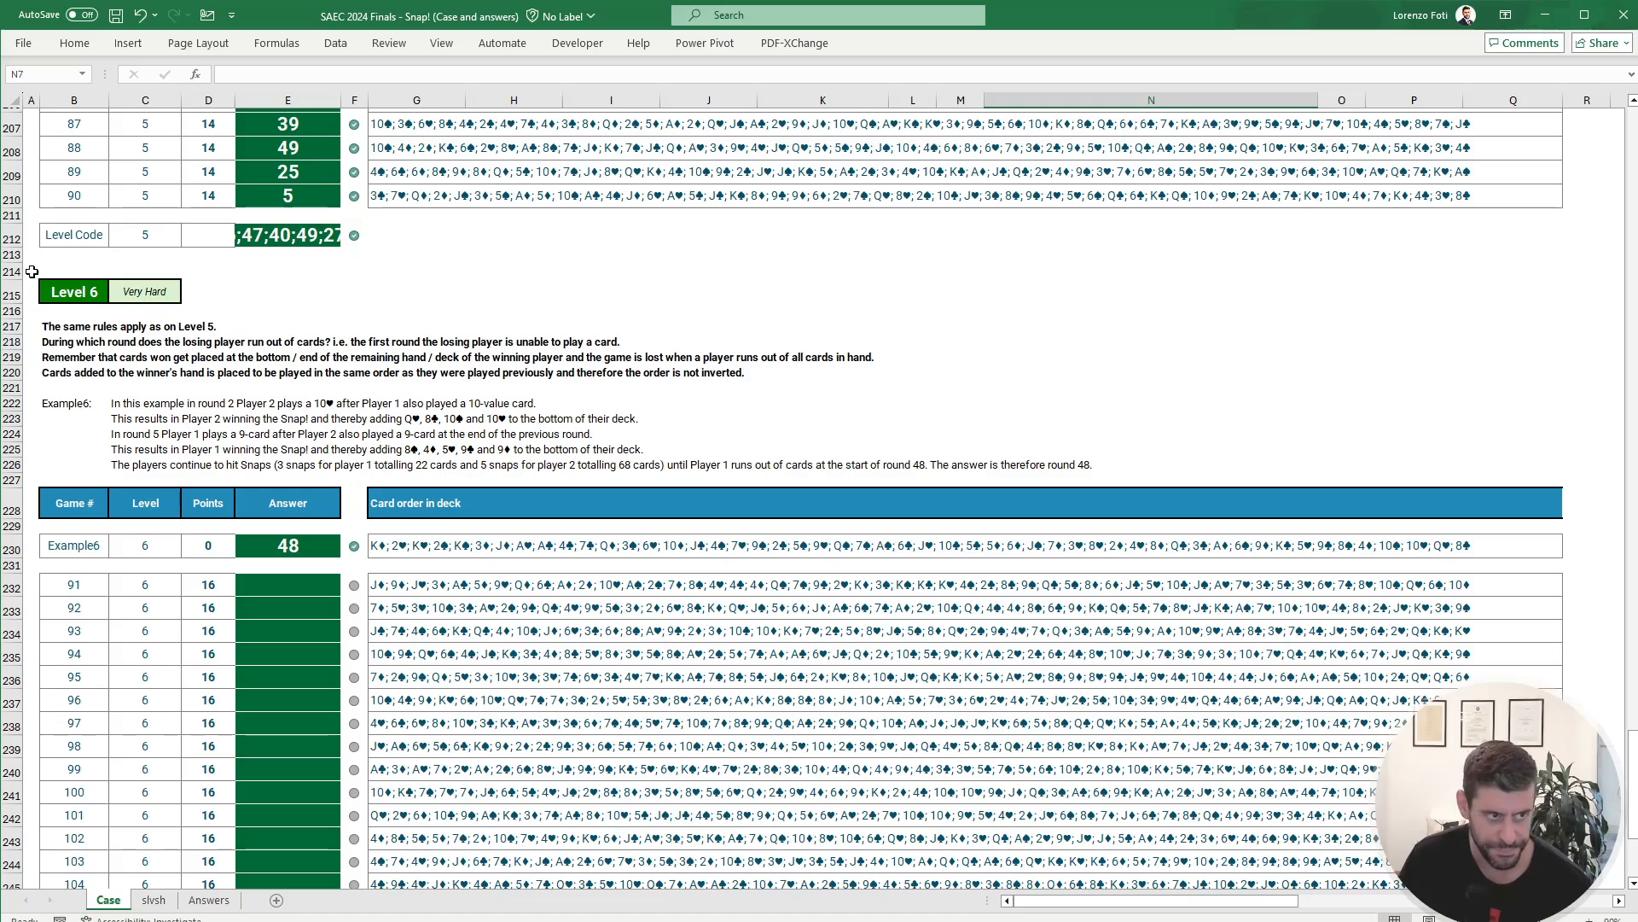
left_click(140, 291)
left_click(297, 288)
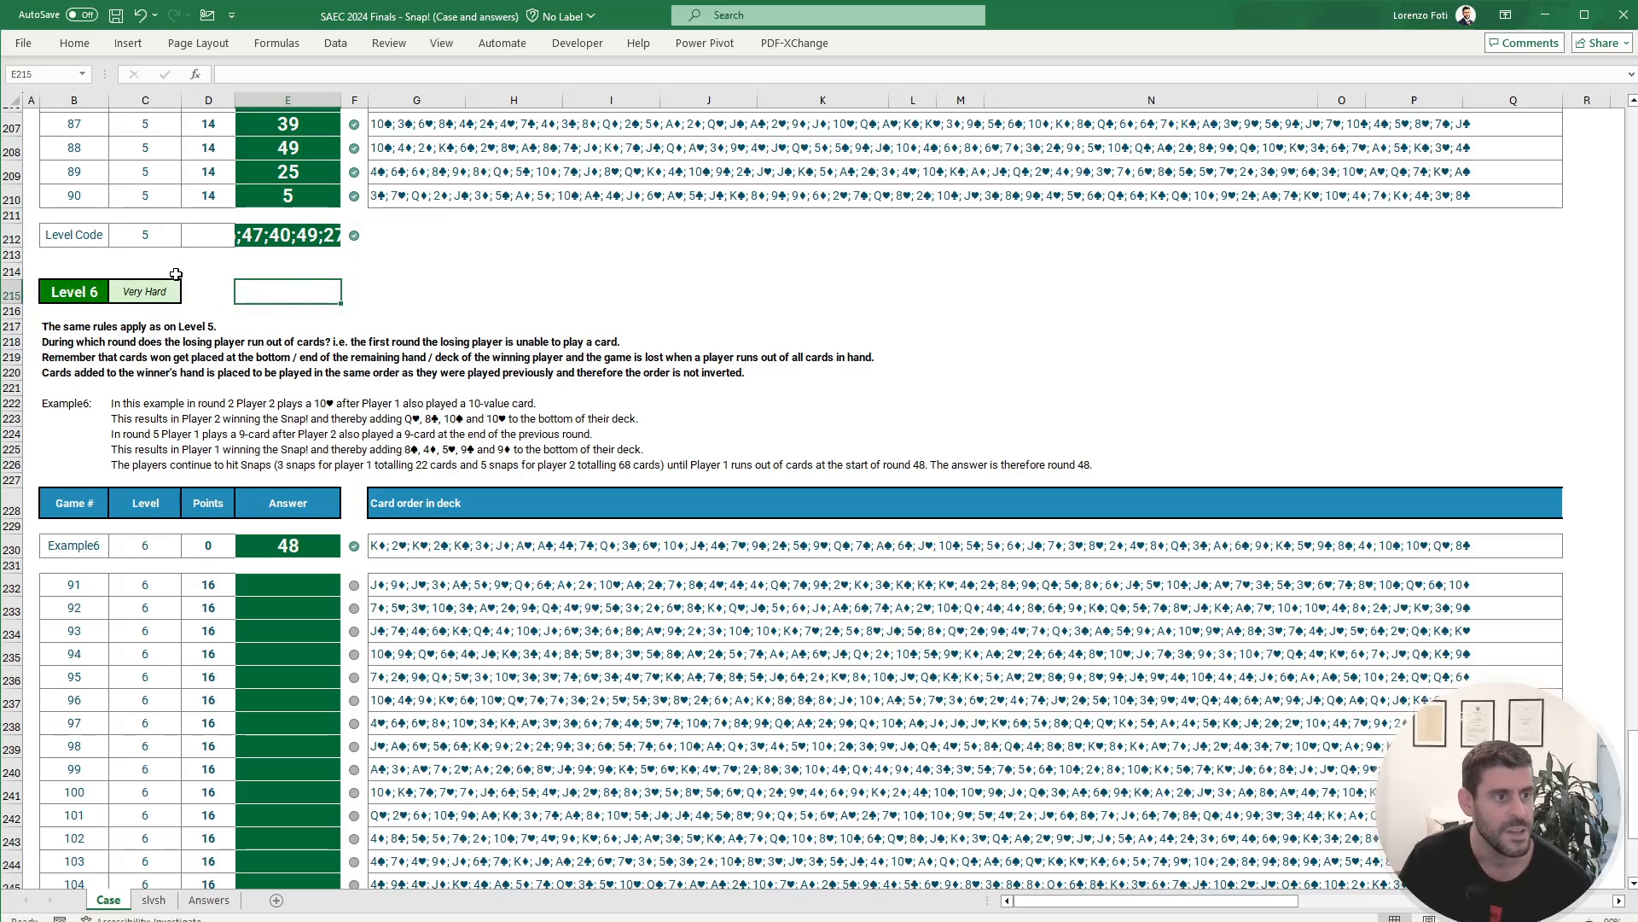
left_click(149, 292)
left_click(284, 291)
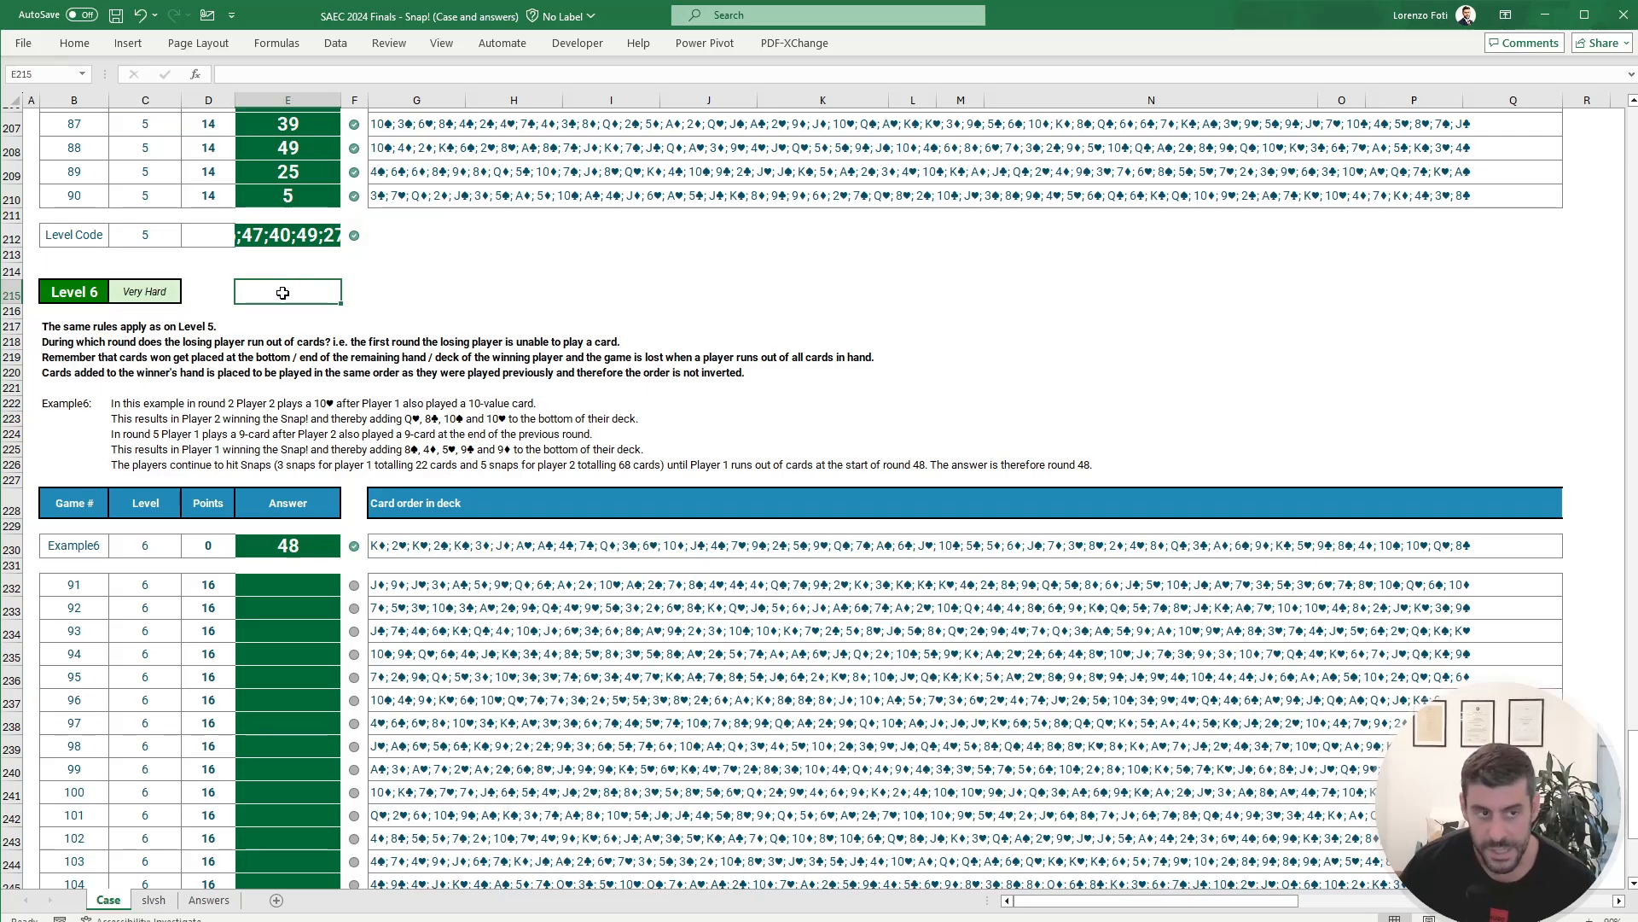
Step: Go back to the start of the Case sheet and review the instructions, bonus questions and levels through to the Level 6 rules
key("ctrl+Up")
key("ctrl+Up")
key("ctrl+Up")
key("ctrl+Up")
key("ctrl+Up")
key("ctrl+Up")
key("ctrl+Up")
key("ctrl+Up")
key("ctrl+Up")
key("ctrl+Up")
key("ctrl+Up")
key("ctrl+Up")
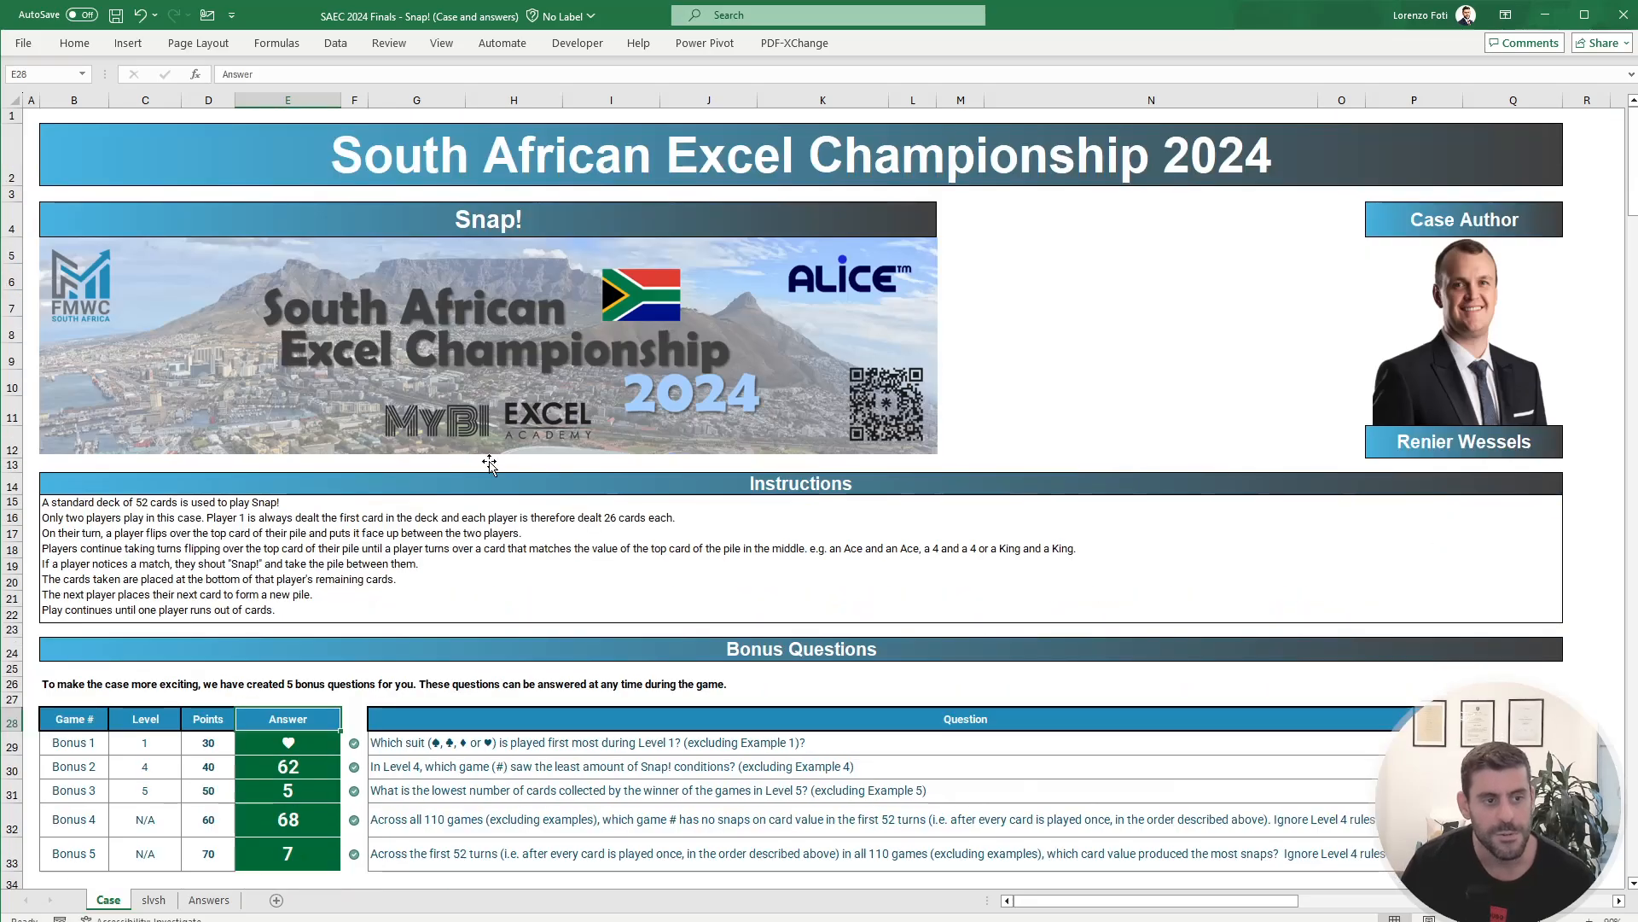
scroll(465, 535, "down", 3)
scroll(452, 520, "down", 1)
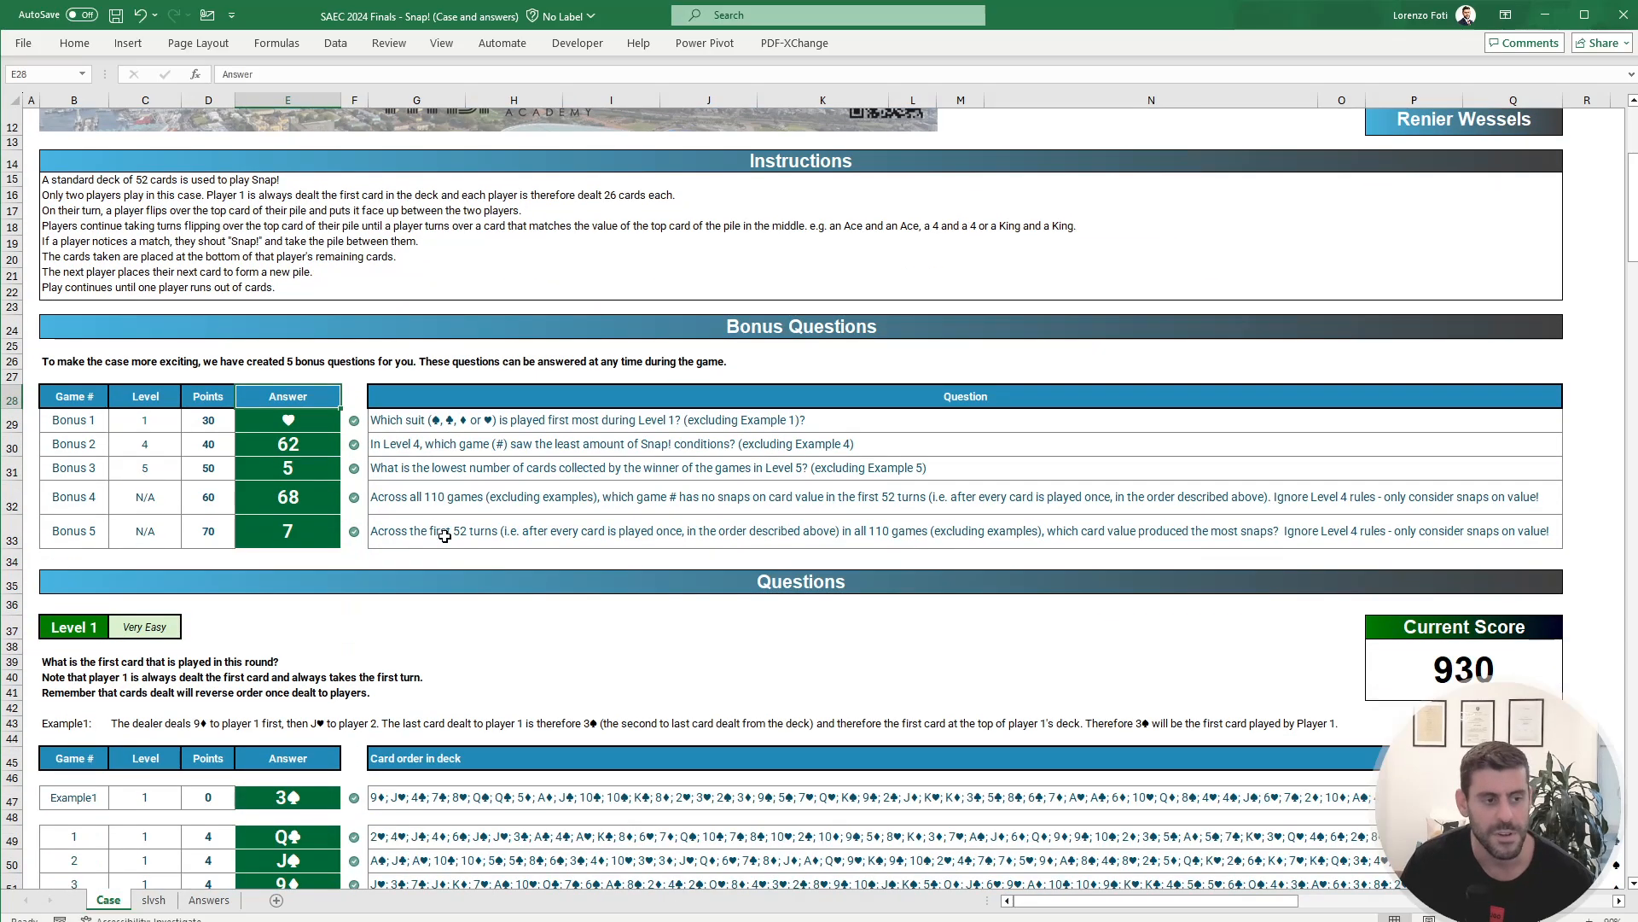
scroll(444, 535, "down", 20)
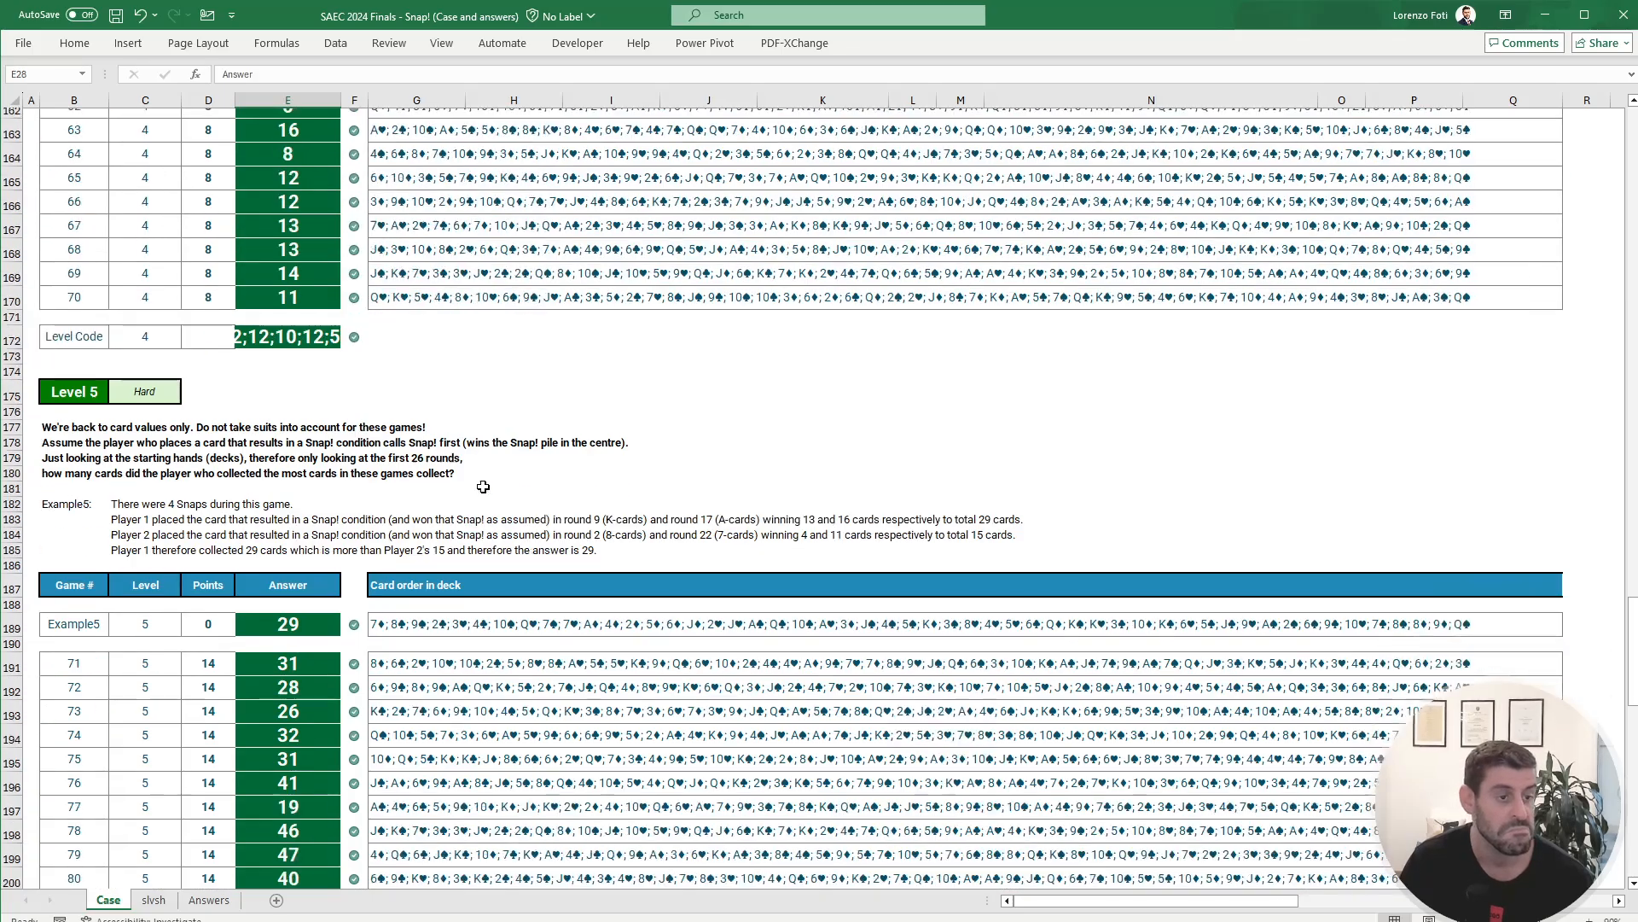
scroll(483, 487, "down", 15)
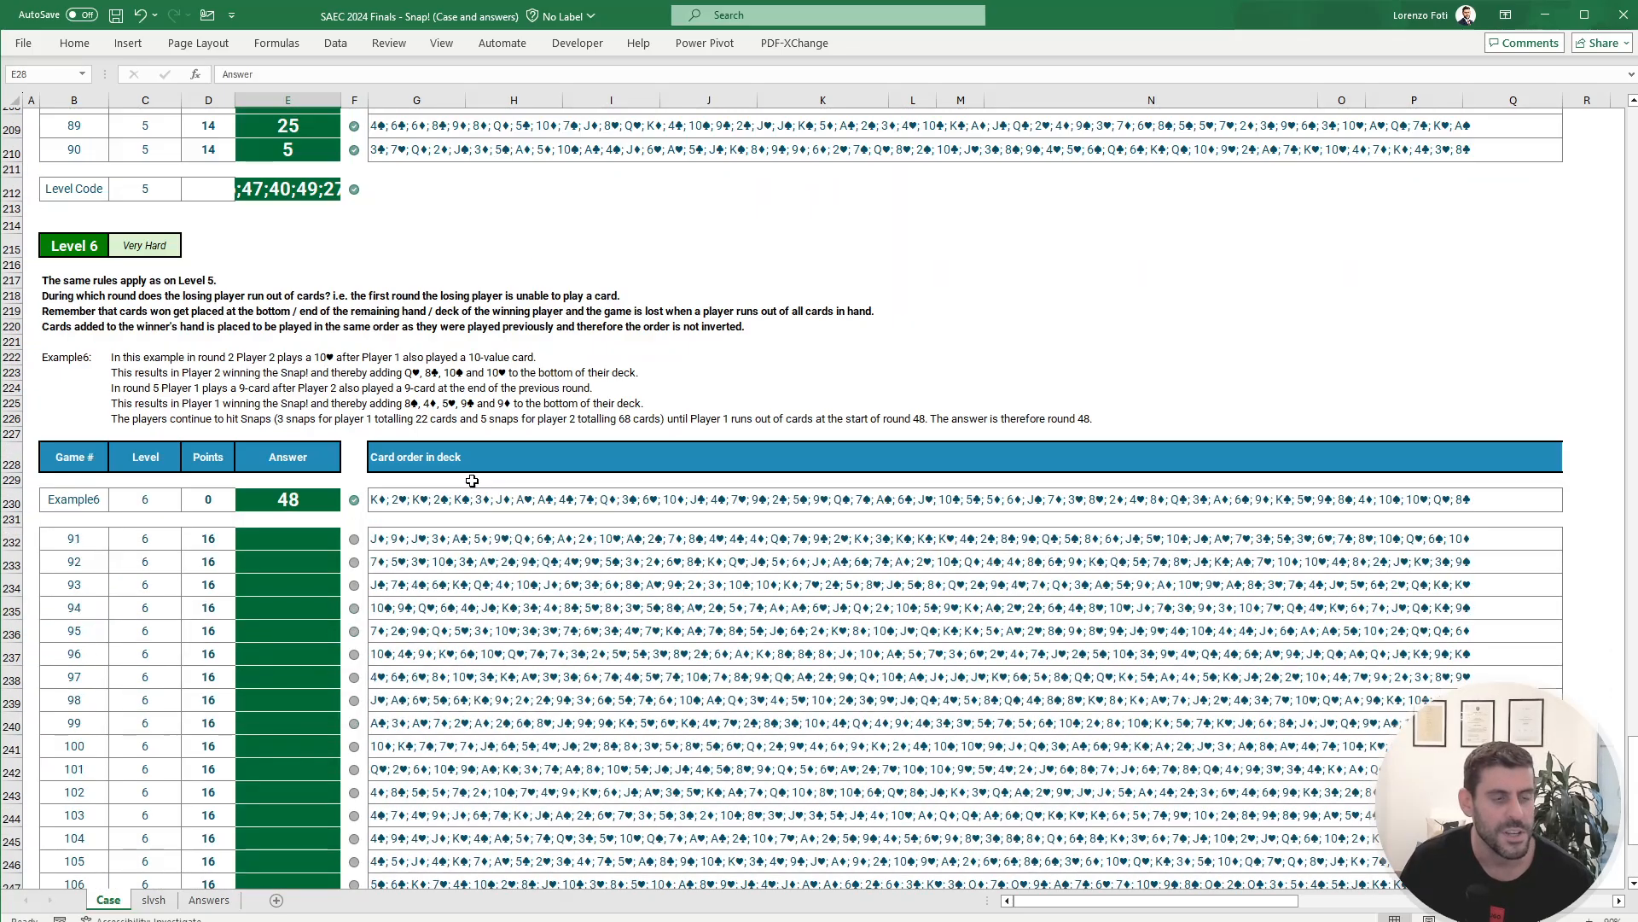
left_click(313, 251)
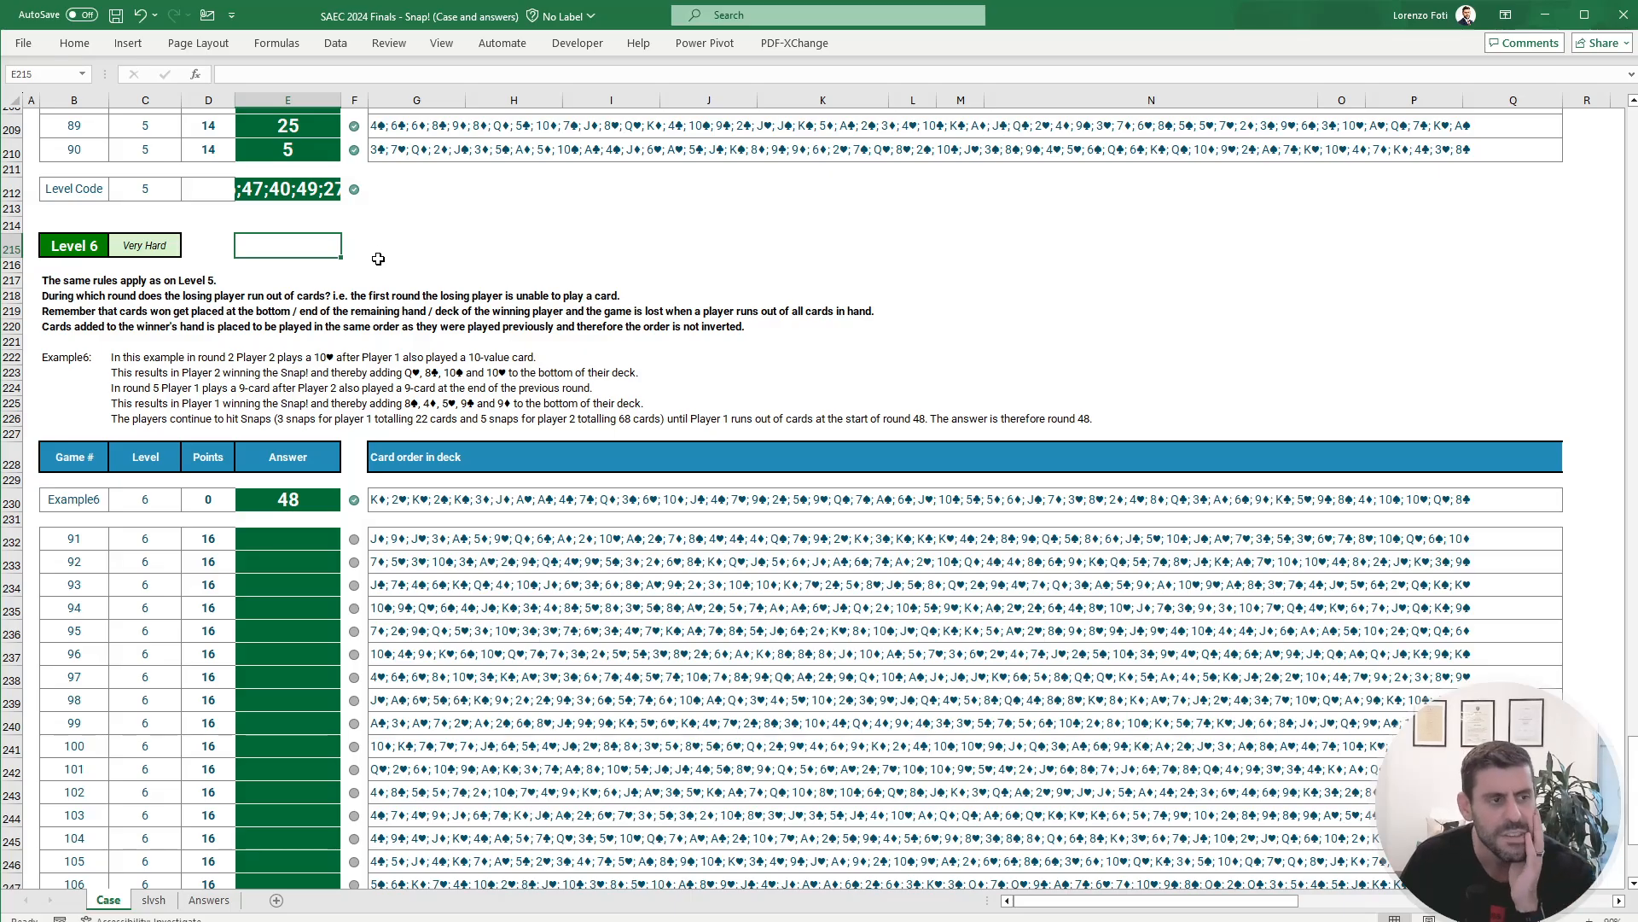
Step: Reread the game instructions and examine the rules and answers of Levels 1 to 5, comparing them with Level 6
scroll(352, 443, "up", 5)
scroll(479, 521, "up", 20)
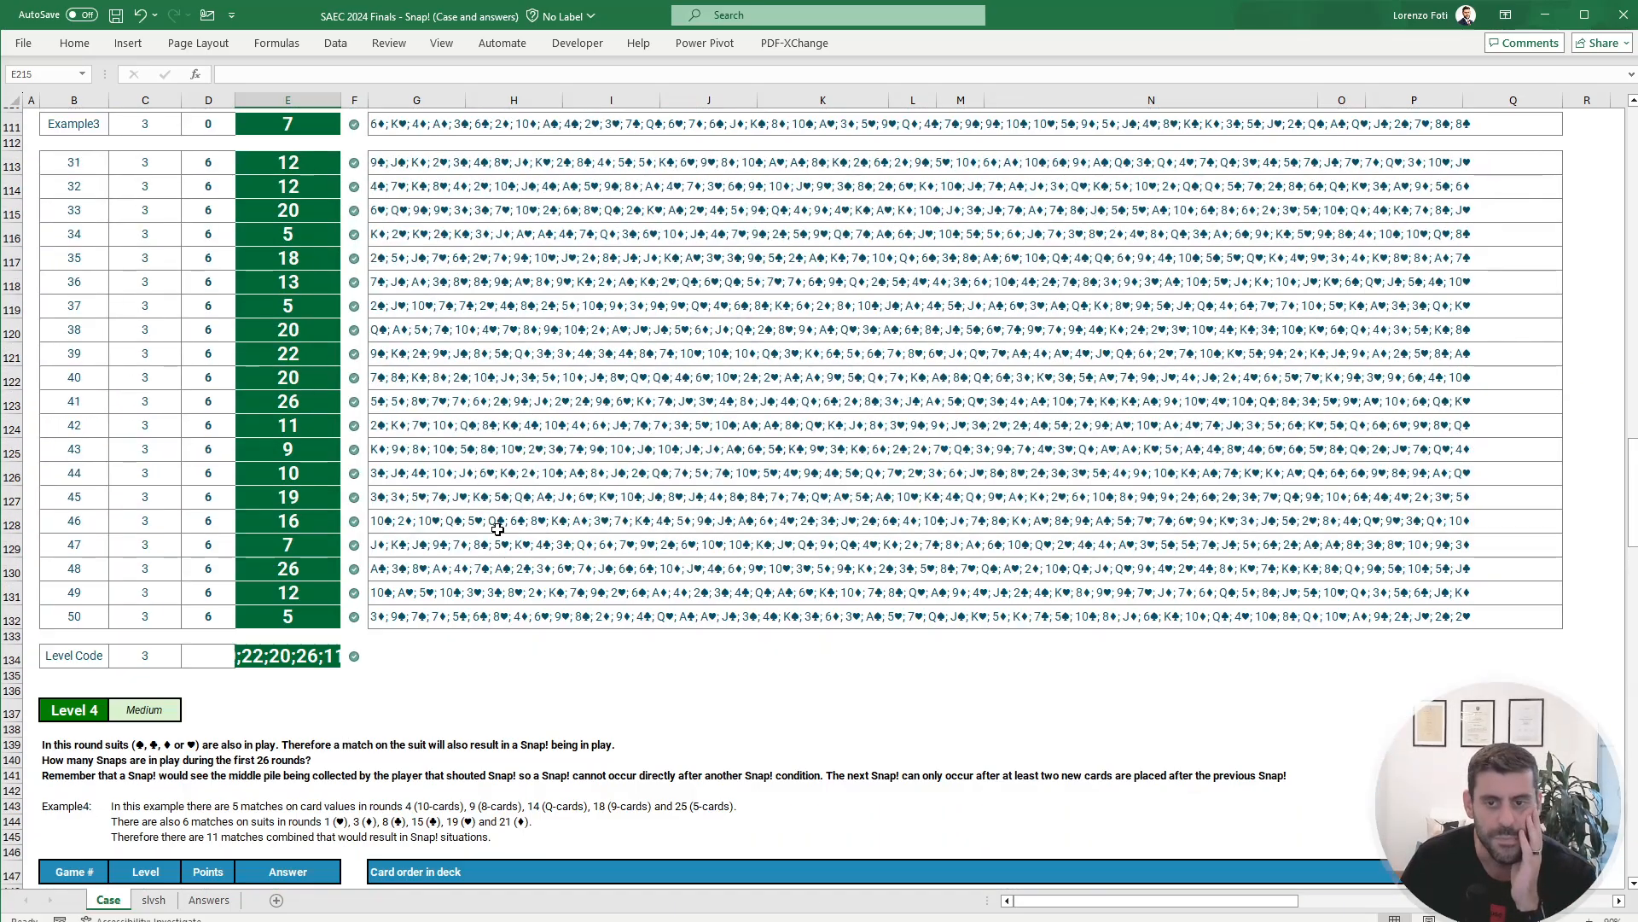
scroll(480, 521, "up", 8)
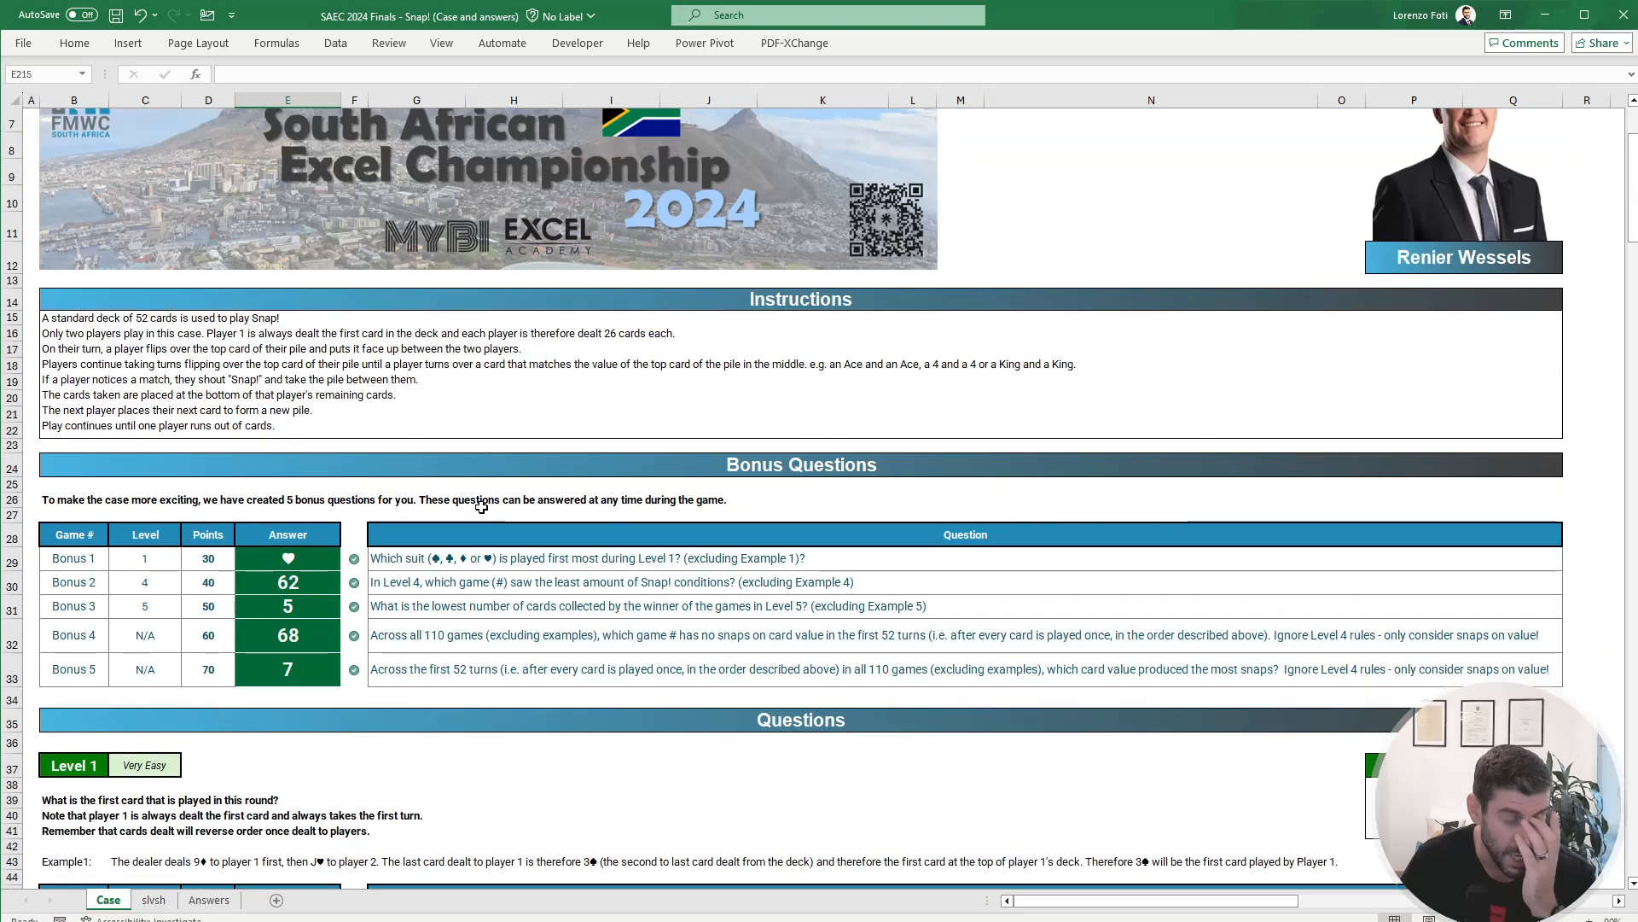
scroll(481, 507, "up", 1)
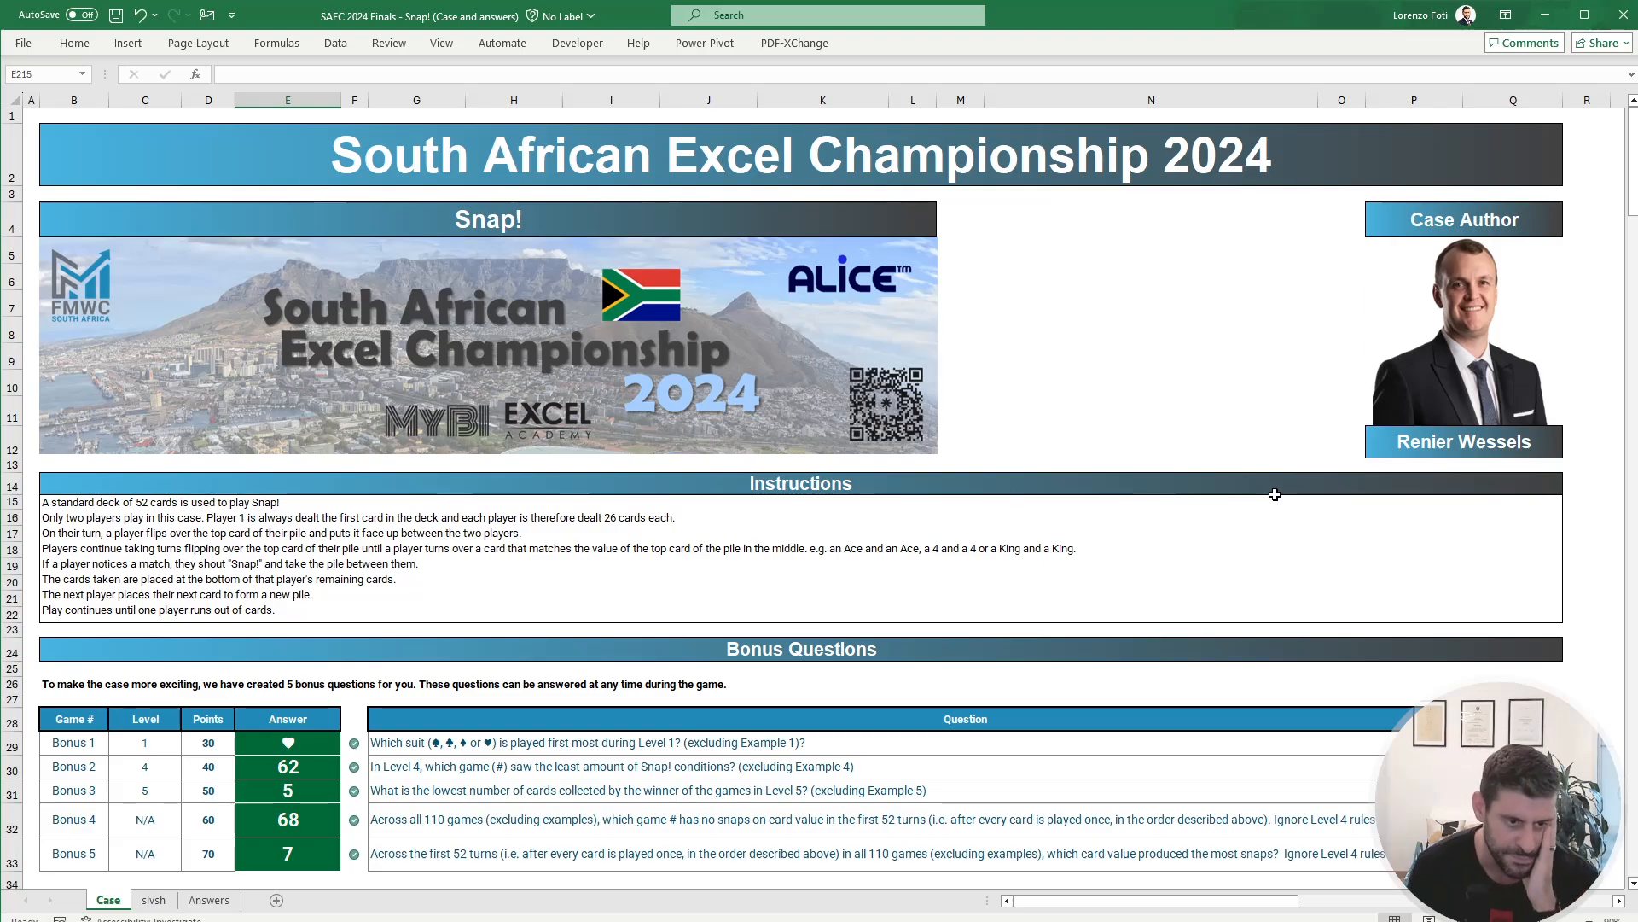
scroll(871, 683, "down", 20)
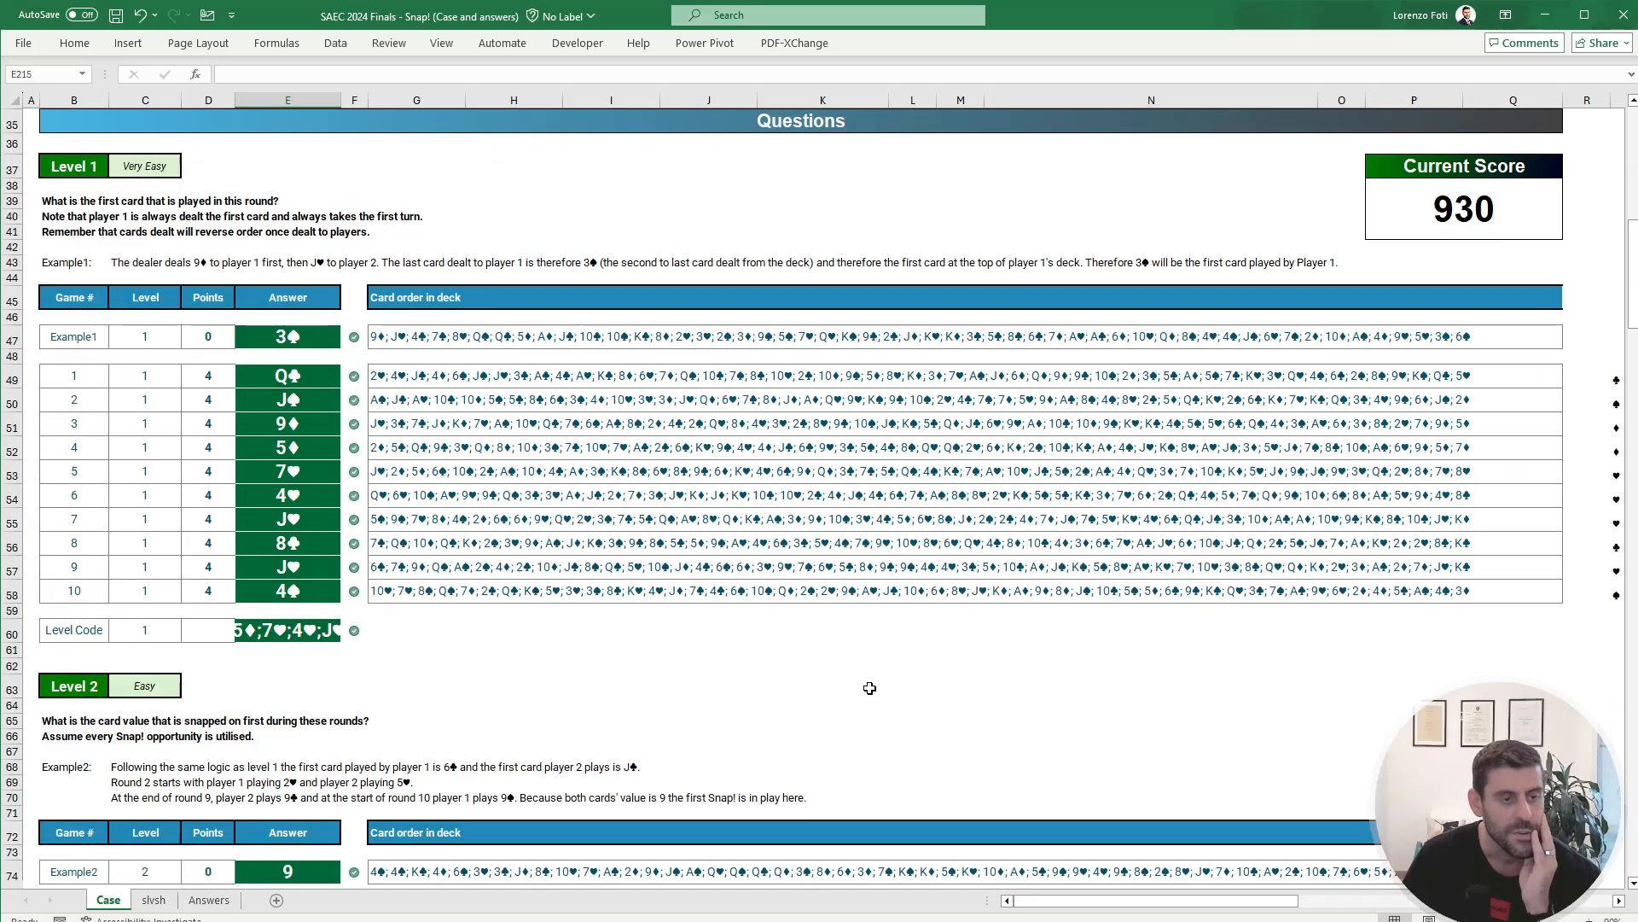
scroll(518, 673, "down", 19)
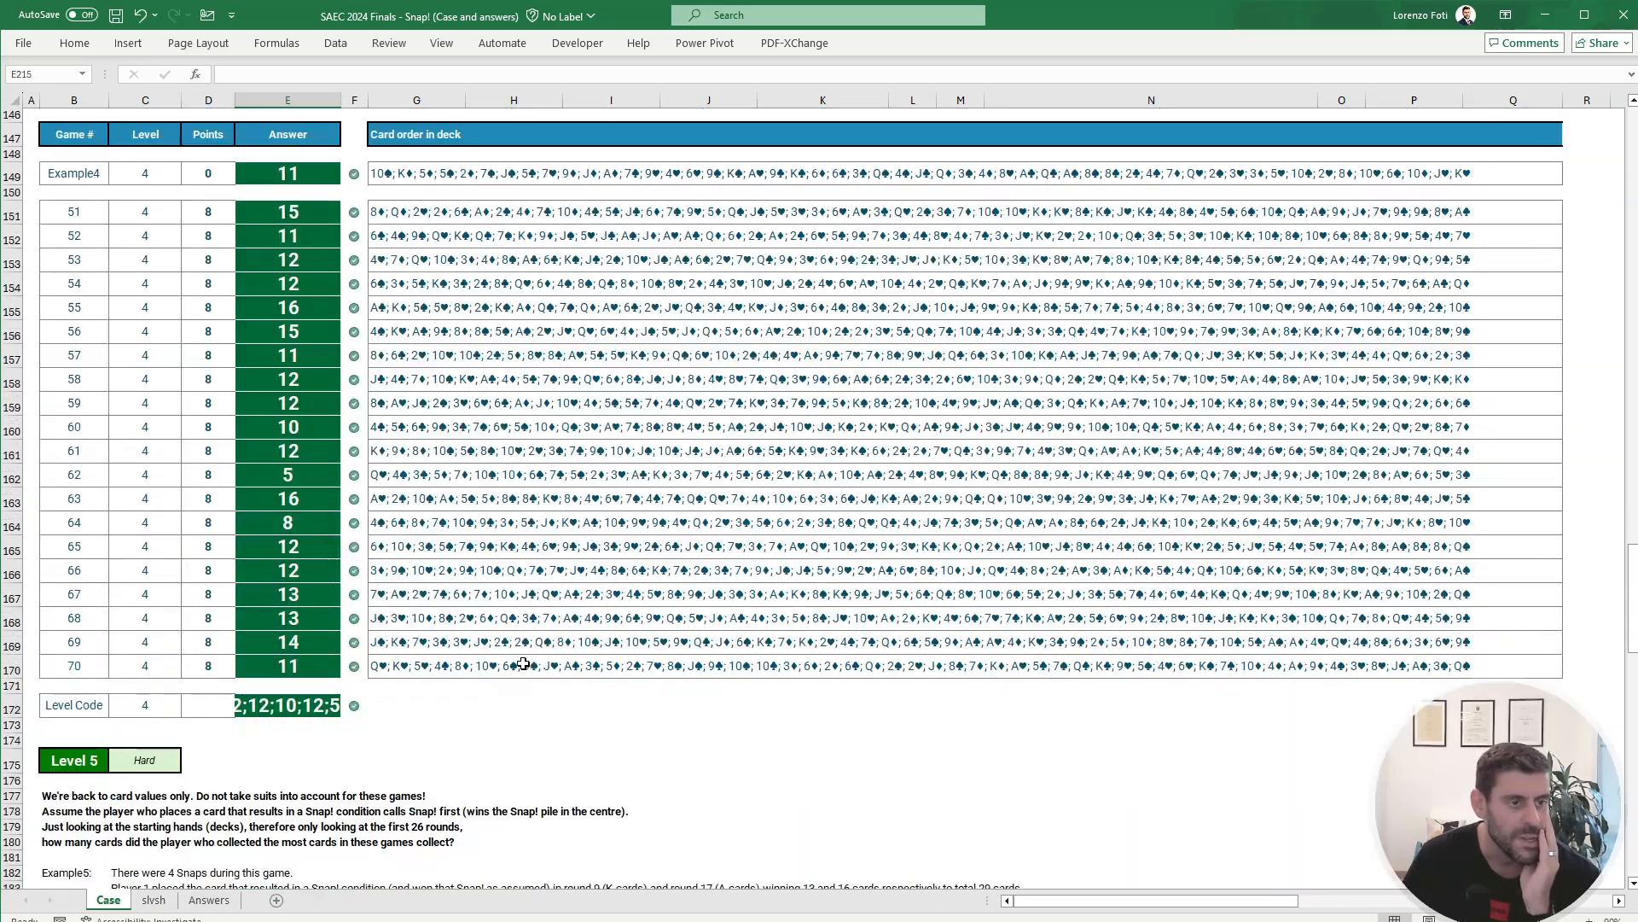
scroll(584, 543, "up", 10)
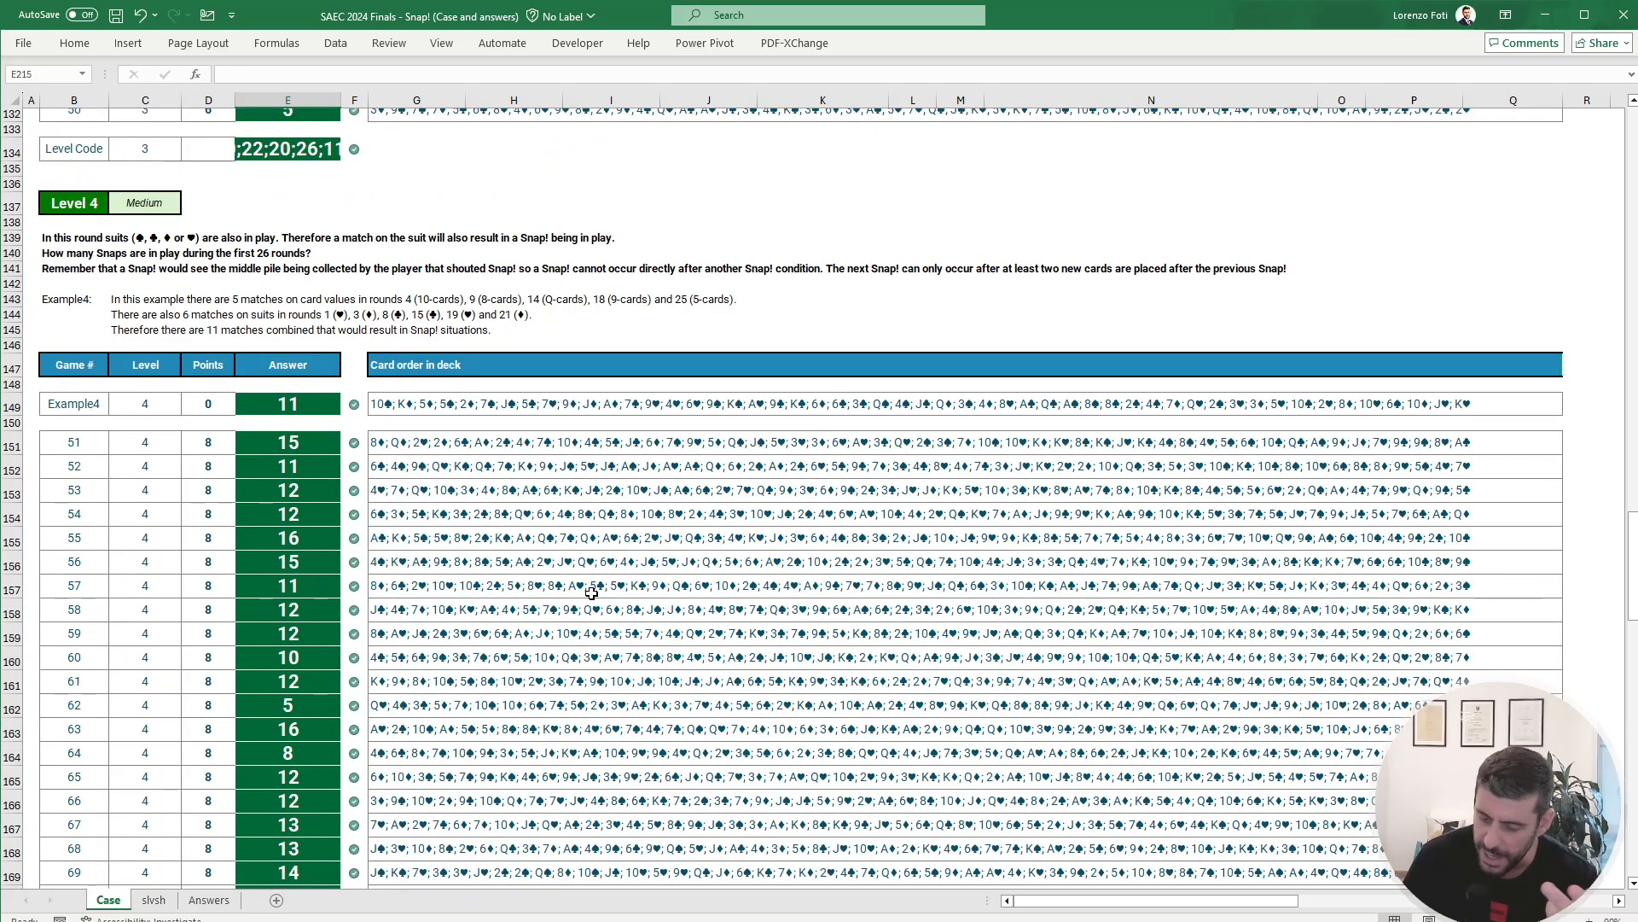
scroll(591, 588, "up", 12)
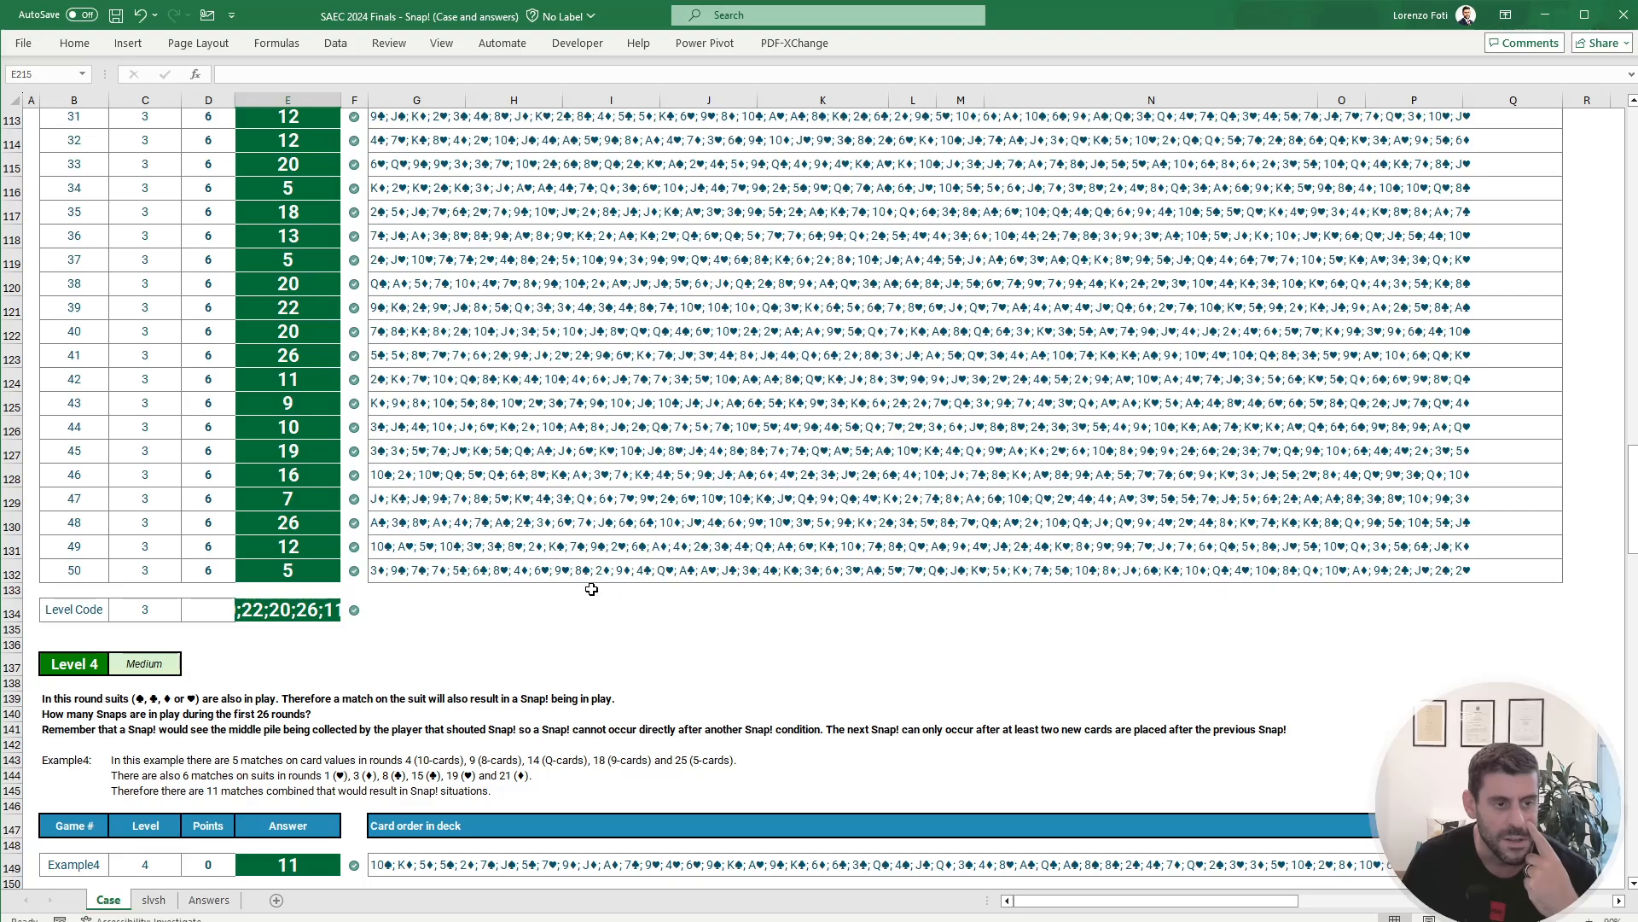
scroll(592, 588, "down", 20)
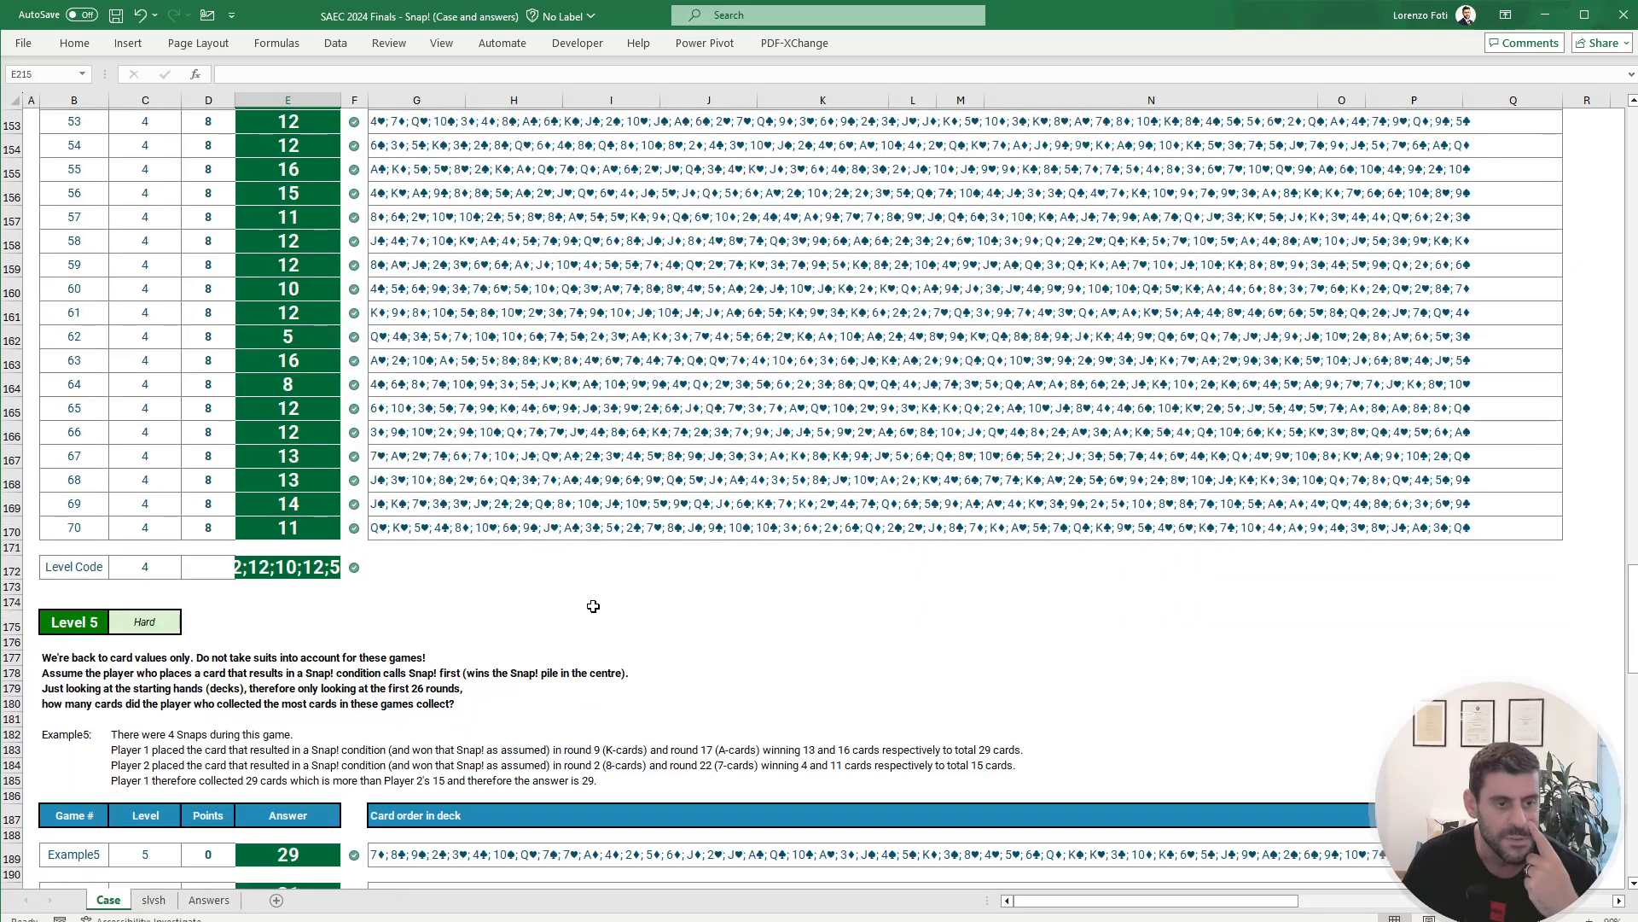
scroll(593, 606, "down", 1)
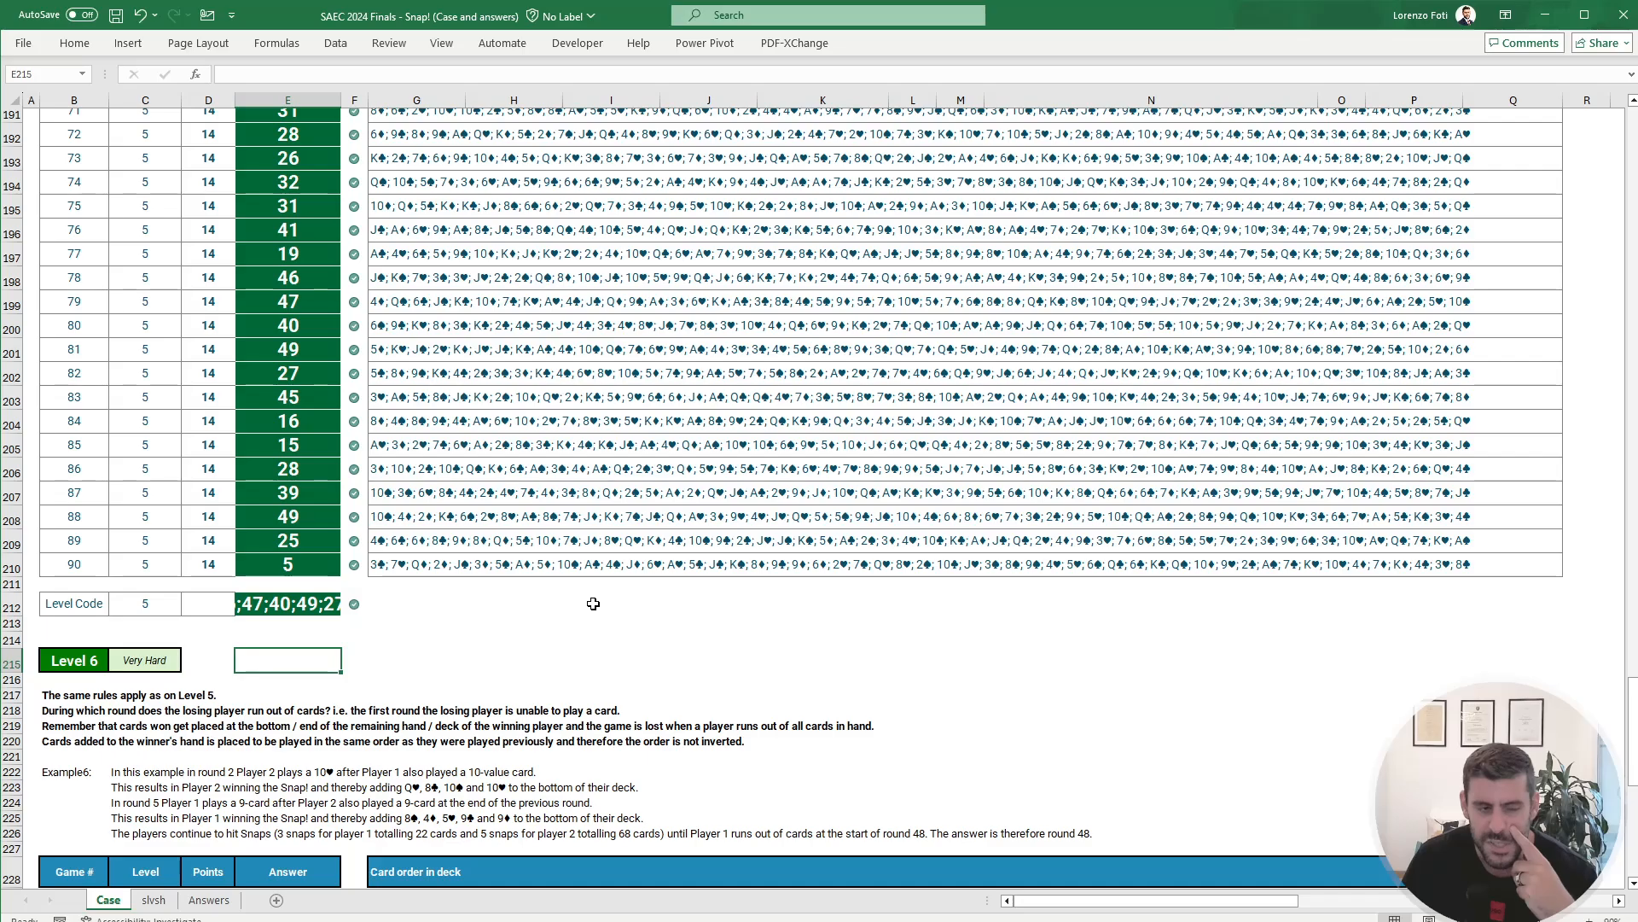
scroll(593, 606, "down", 3)
scroll(593, 602, "up", 12)
scroll(593, 602, "up", 5)
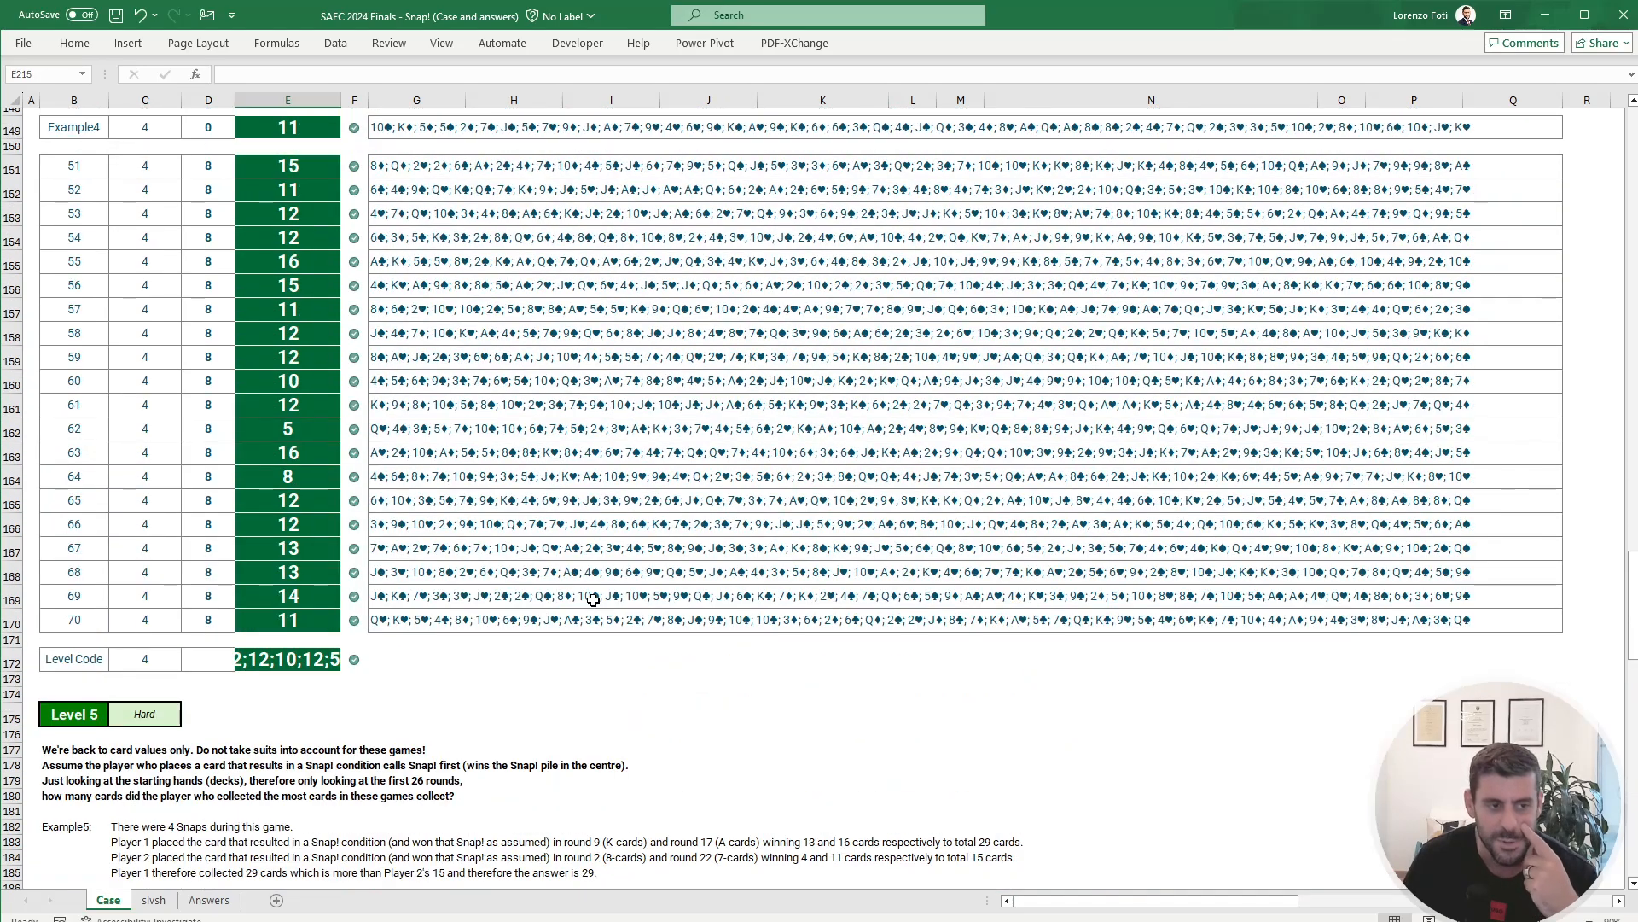
Step: Open the slvsh sheet and examine the Level 6 dealing columns and the card-value list spilled from N9
left_click(154, 900)
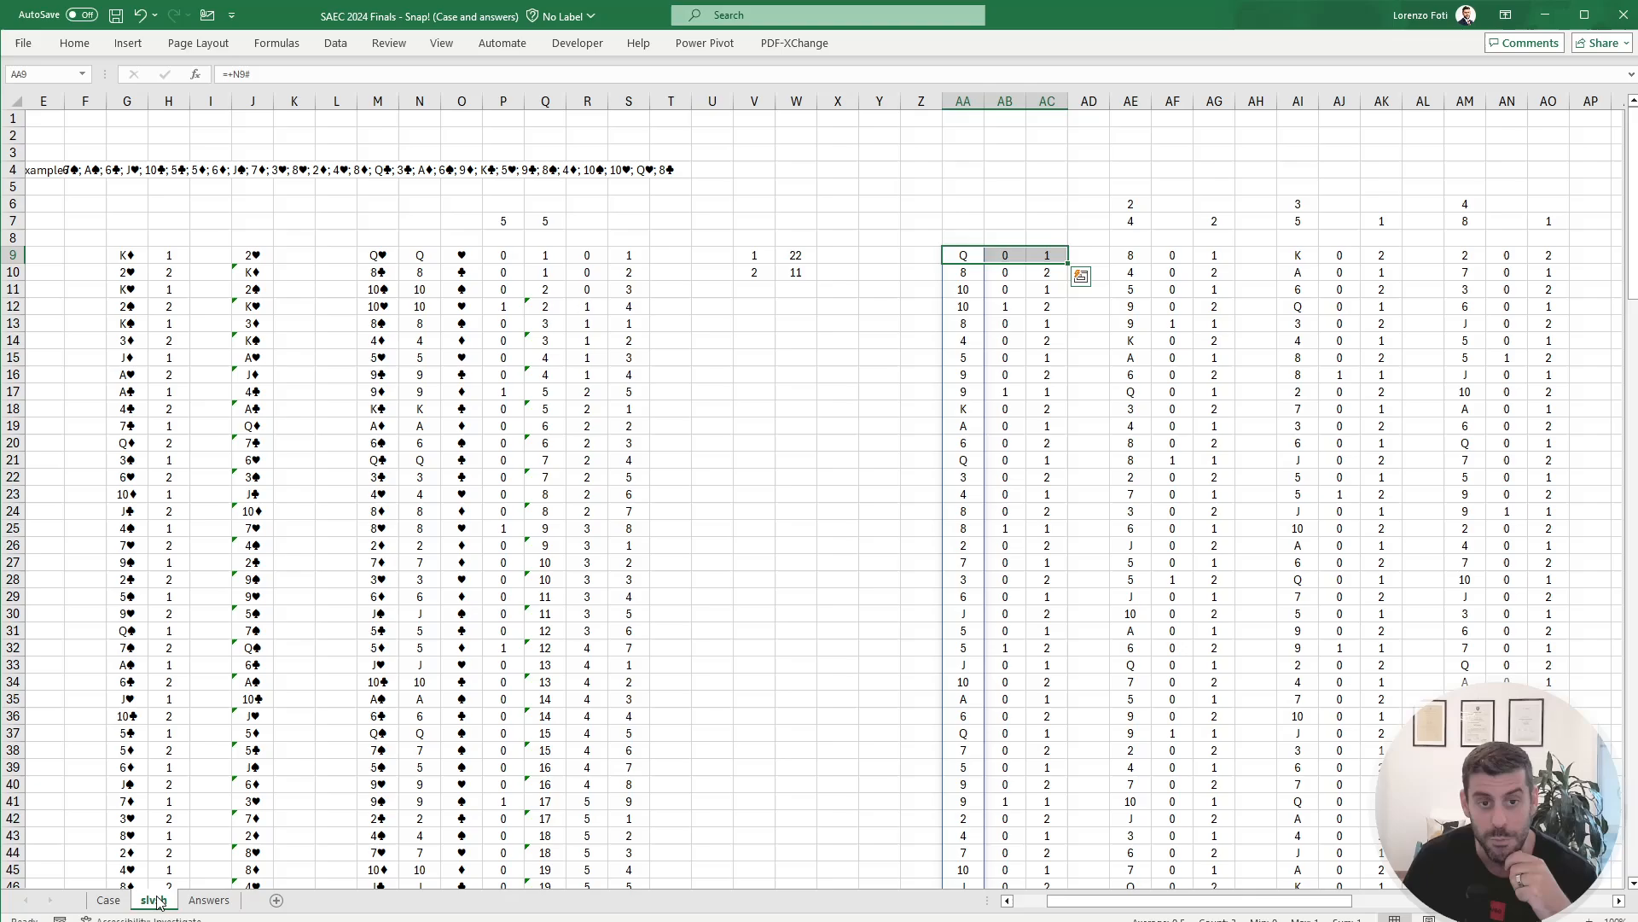
left_click_drag(1135, 906, 1087, 903)
left_click(589, 249)
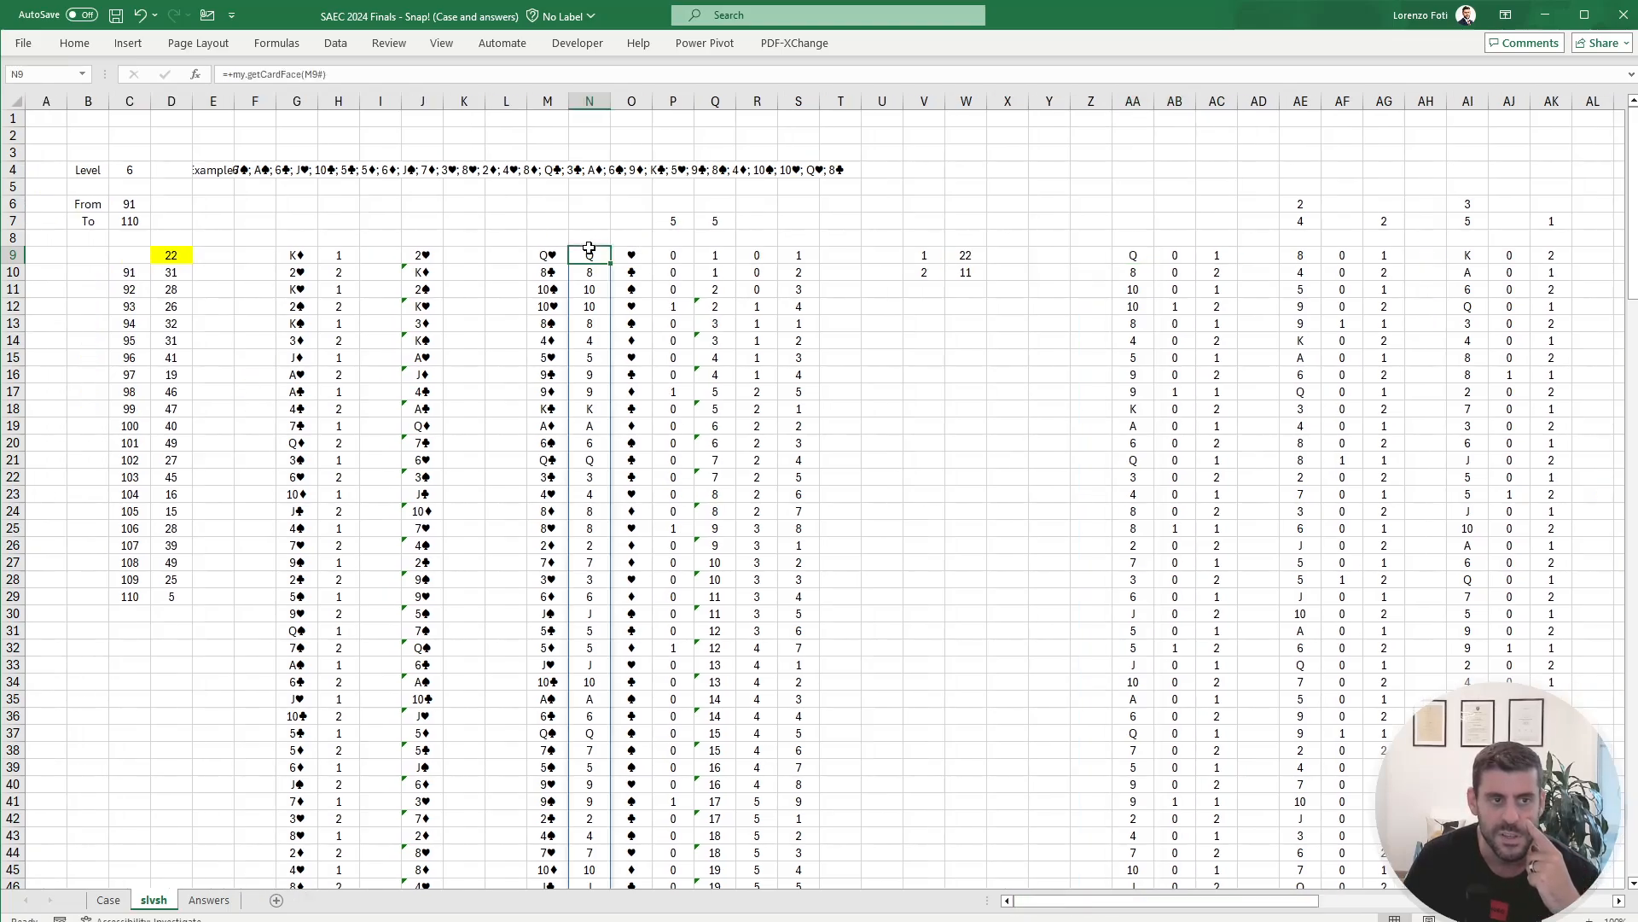
scroll(600, 570, "down", 14)
scroll(600, 569, "up", 8)
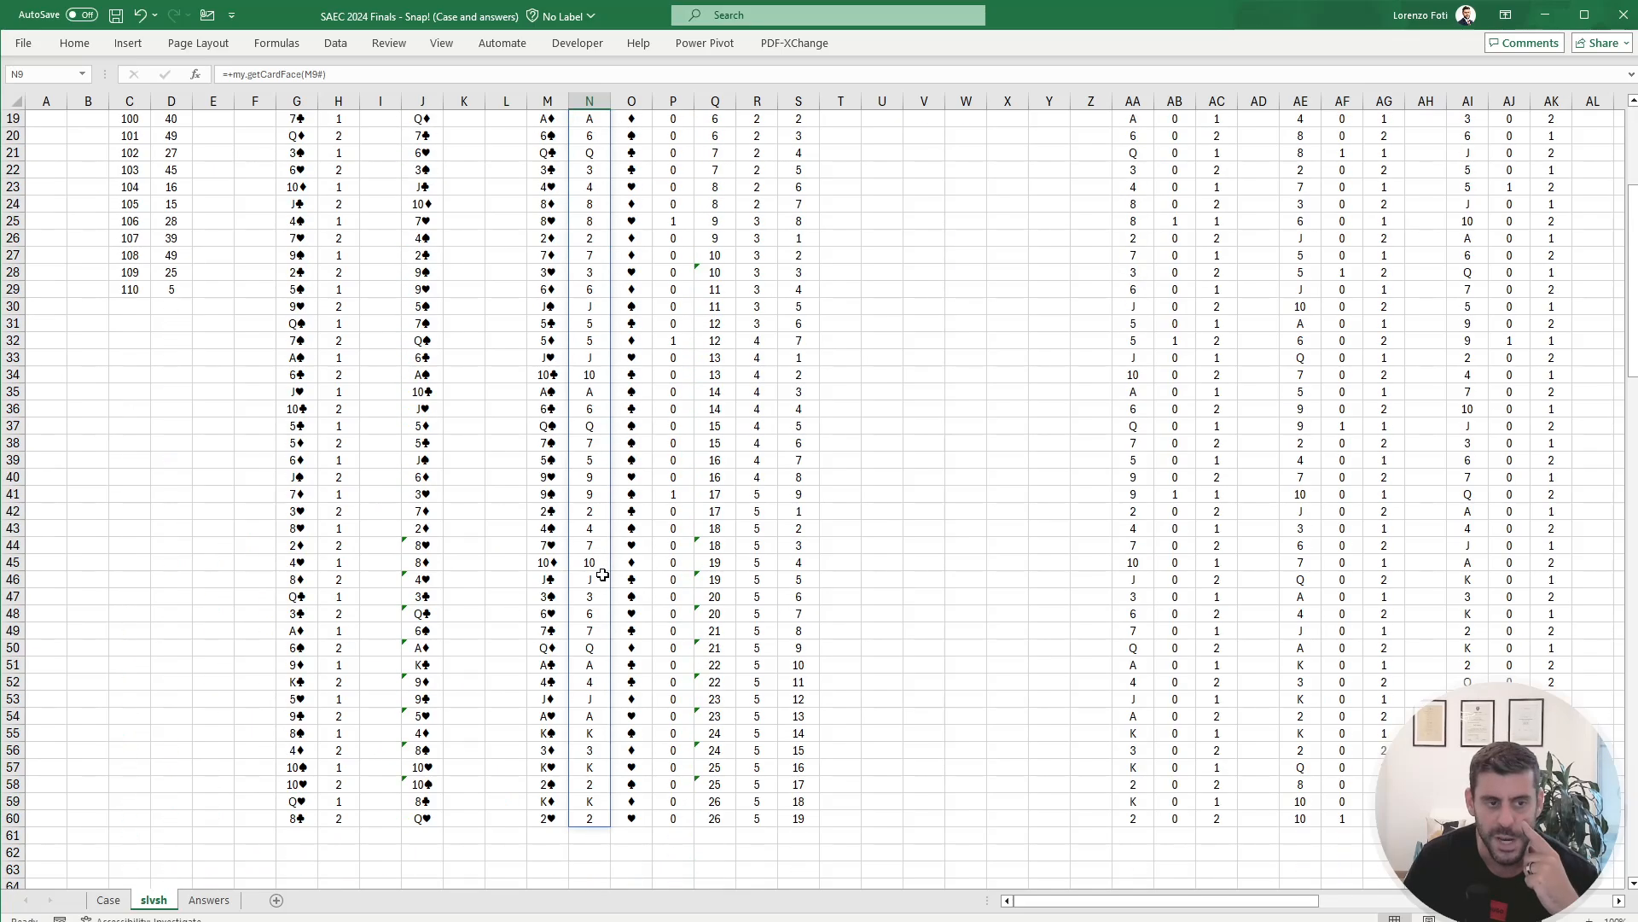
scroll(600, 569, "down", 8)
scroll(603, 573, "up", 14)
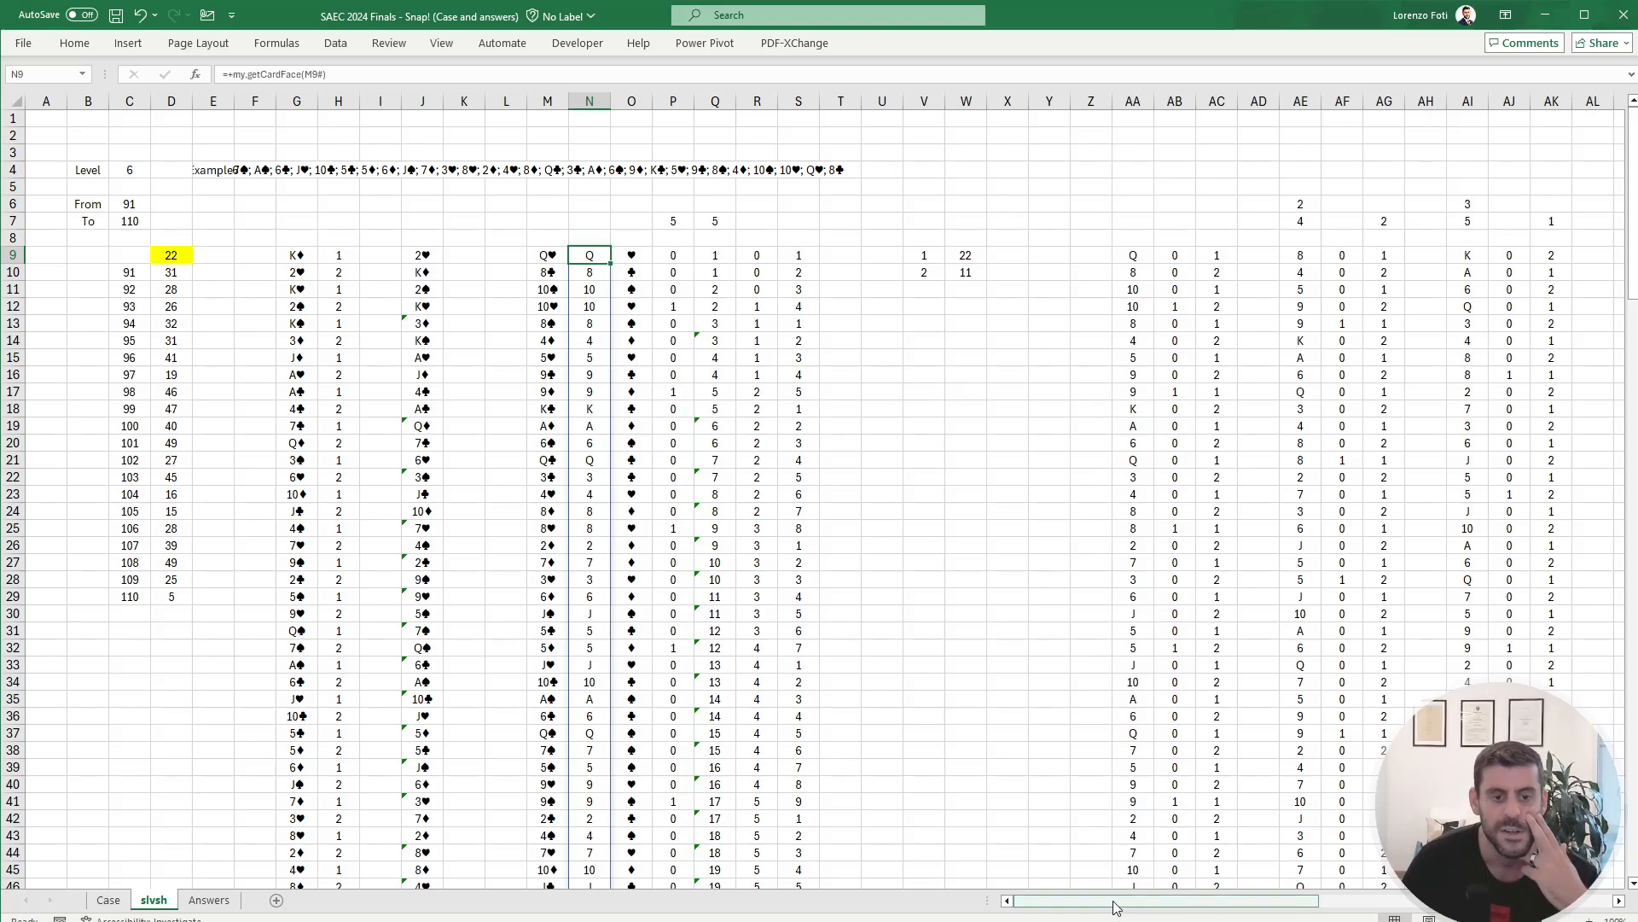
Step: Examine the successive snap calculation blocks that repeat across row 9 from column AA onward
left_click_drag(1146, 896, 1273, 893)
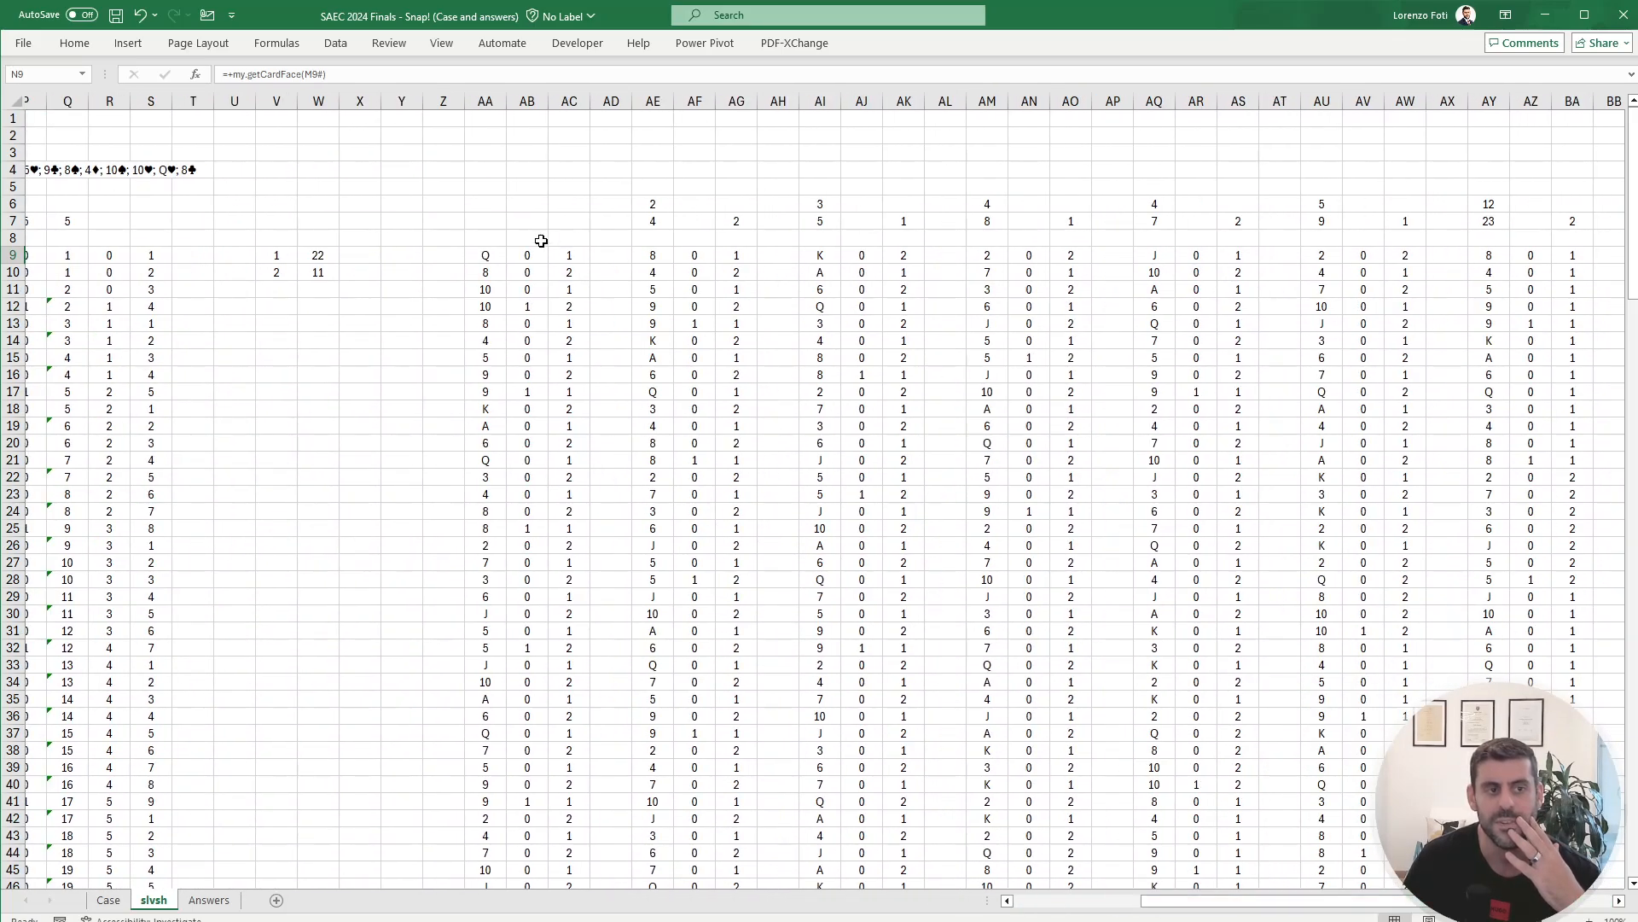
left_click_drag(509, 257, 1196, 256)
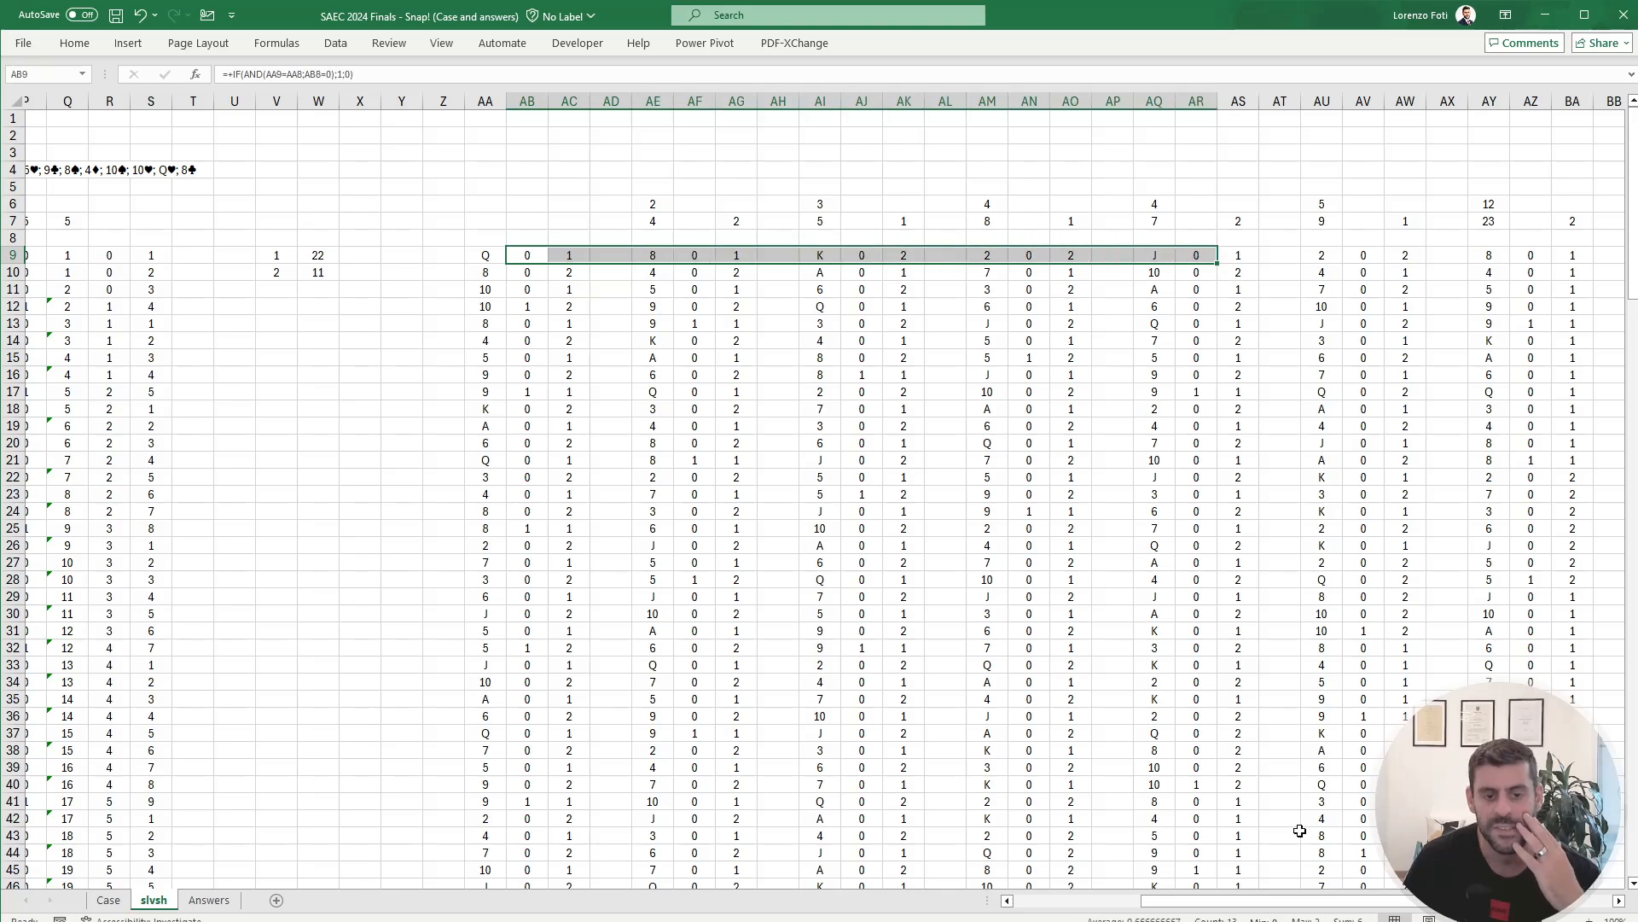
left_click_drag(1235, 906, 1082, 898)
scroll(1097, 714, "down", 12)
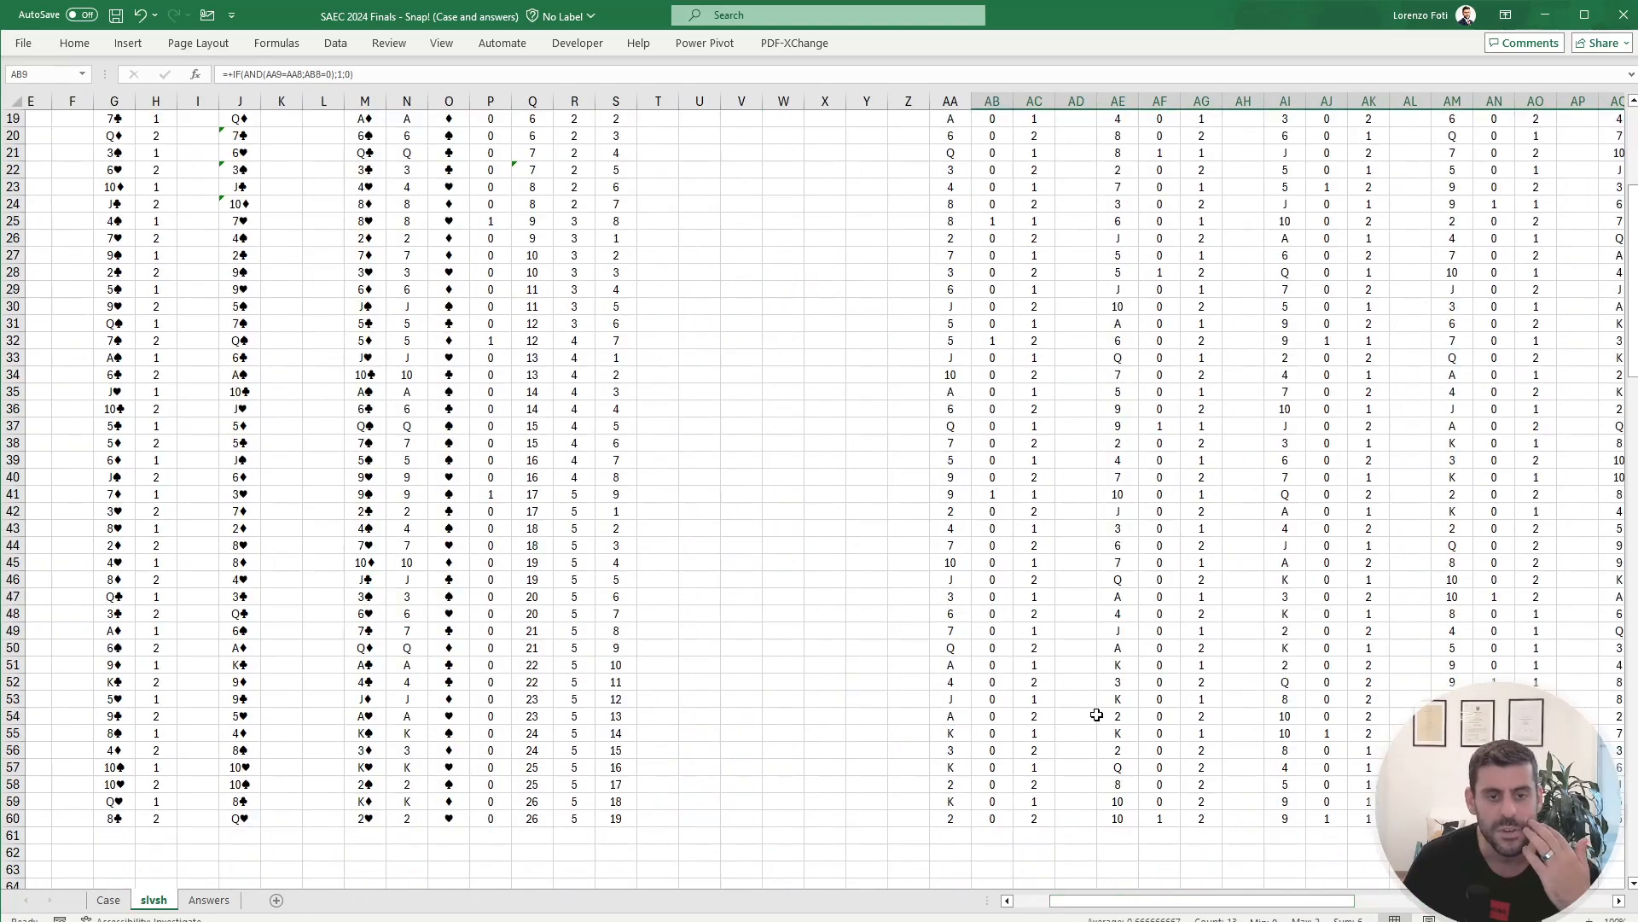
scroll(1097, 714, "up", 12)
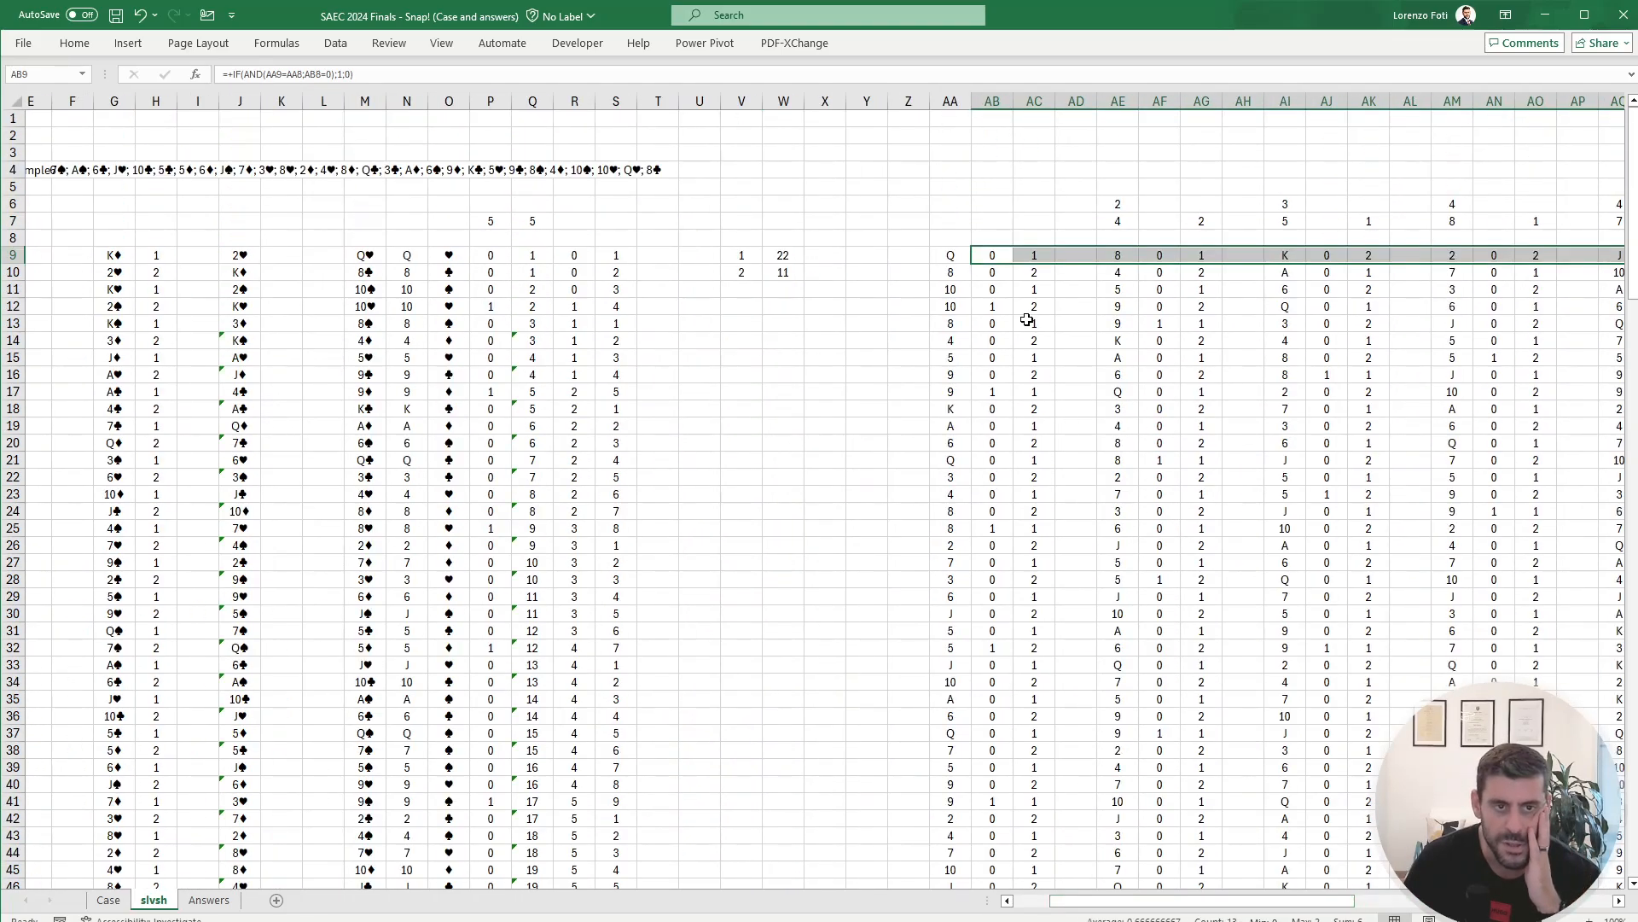
Step: Compare the first snap's cards in AA9:AA12 with the last rows of columns AE and AG in the second block
left_click_drag(950, 260, 952, 307)
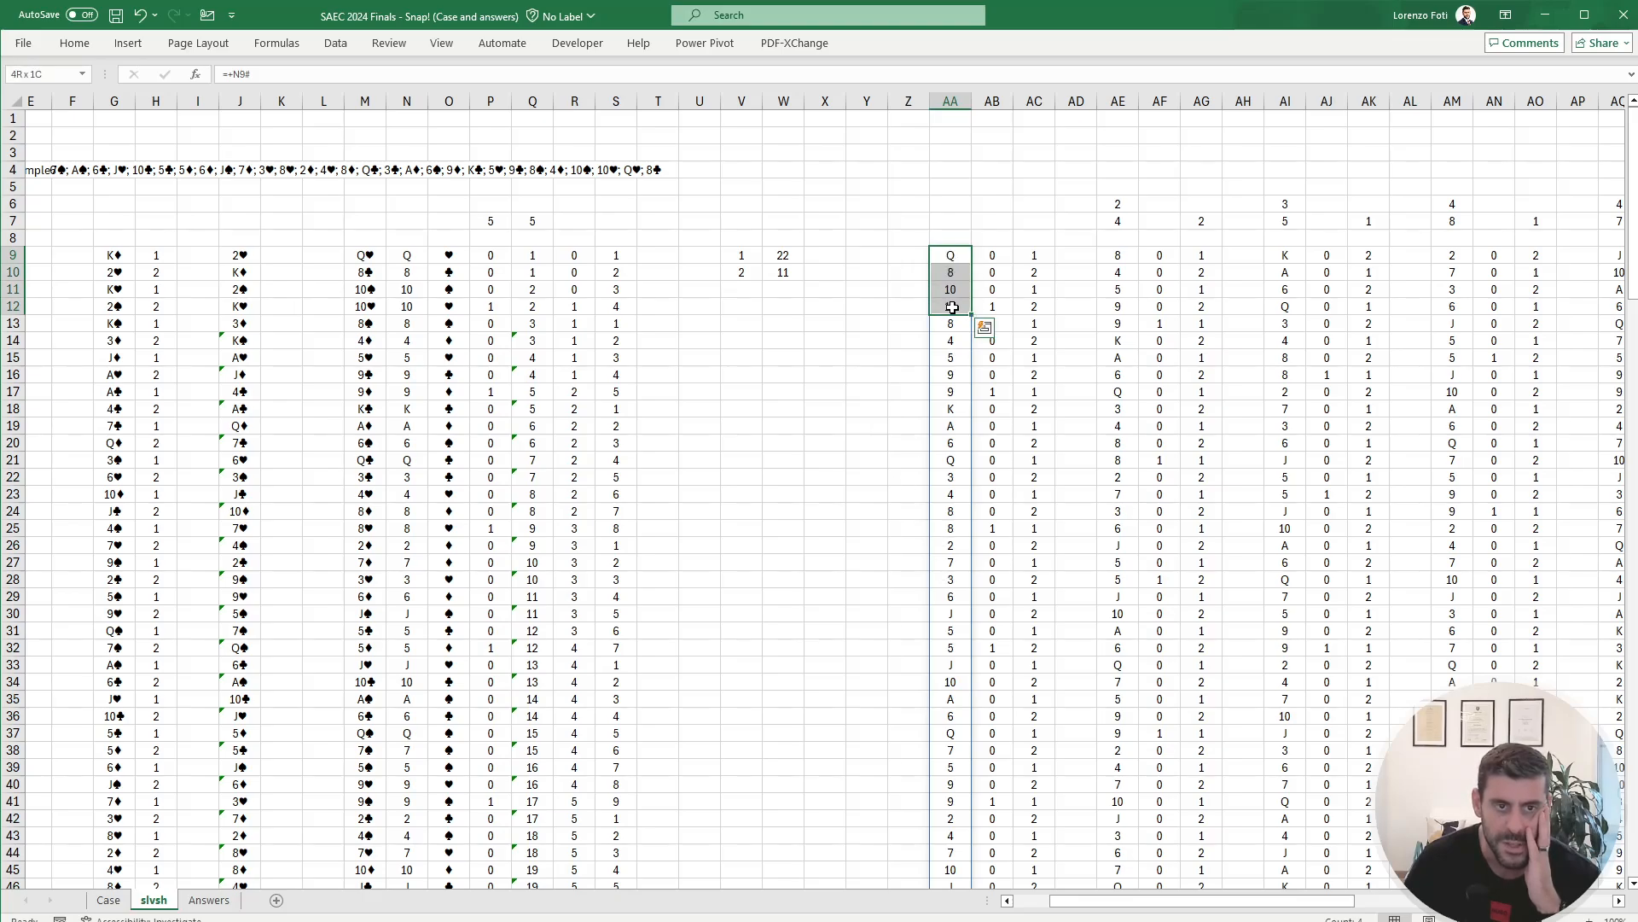
scroll(858, 444, "down", 6)
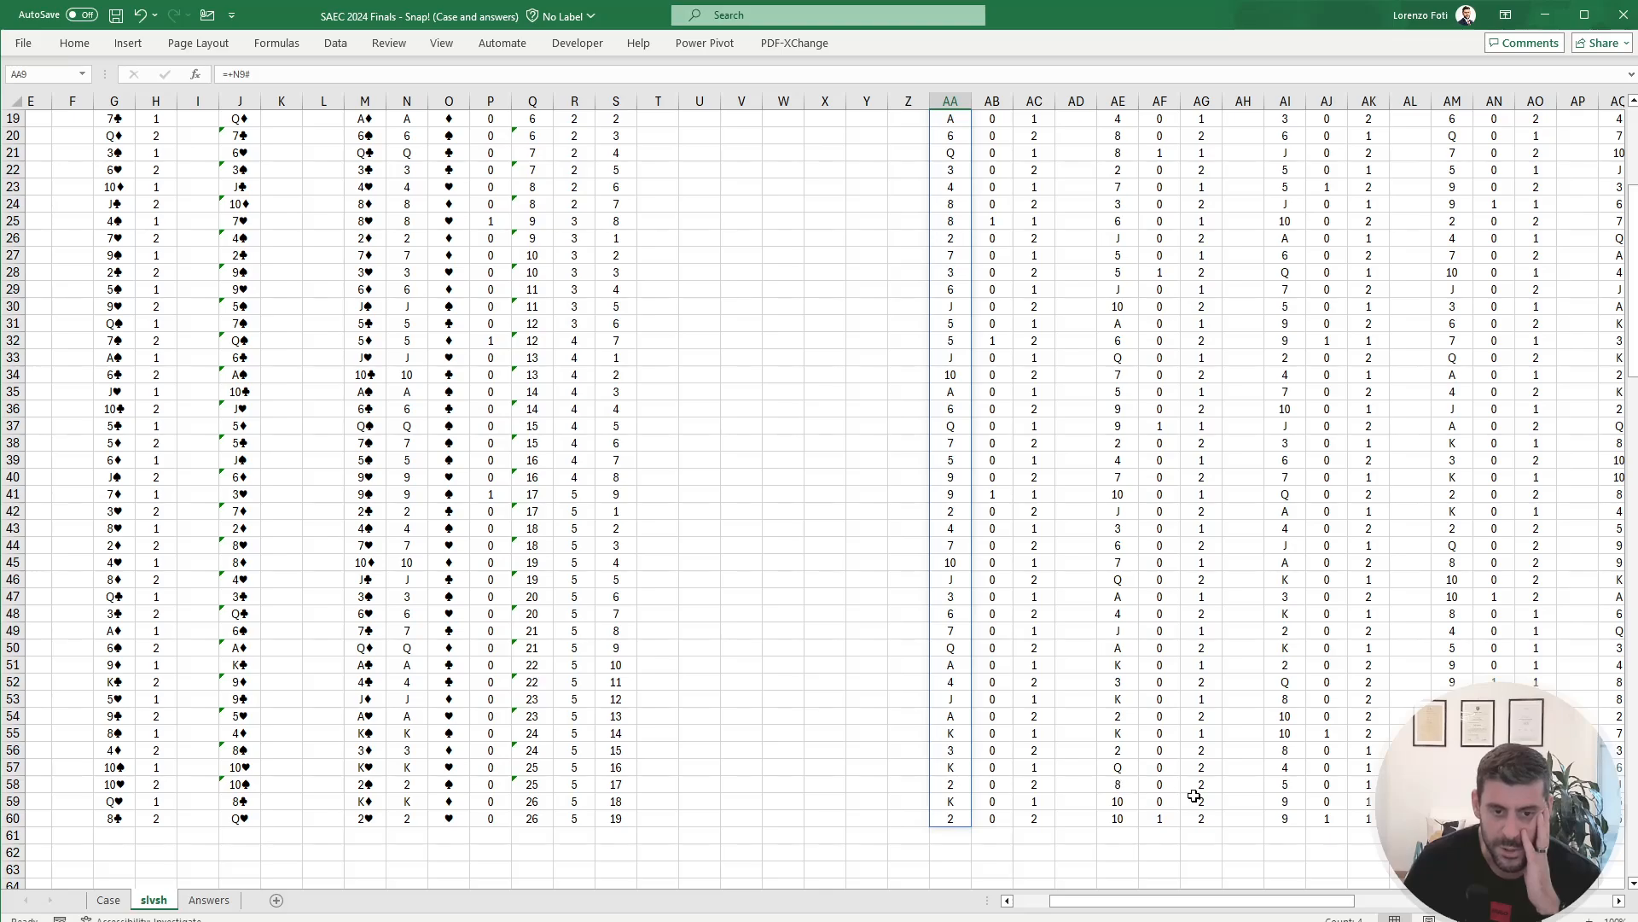
left_click_drag(1201, 751, 1200, 832)
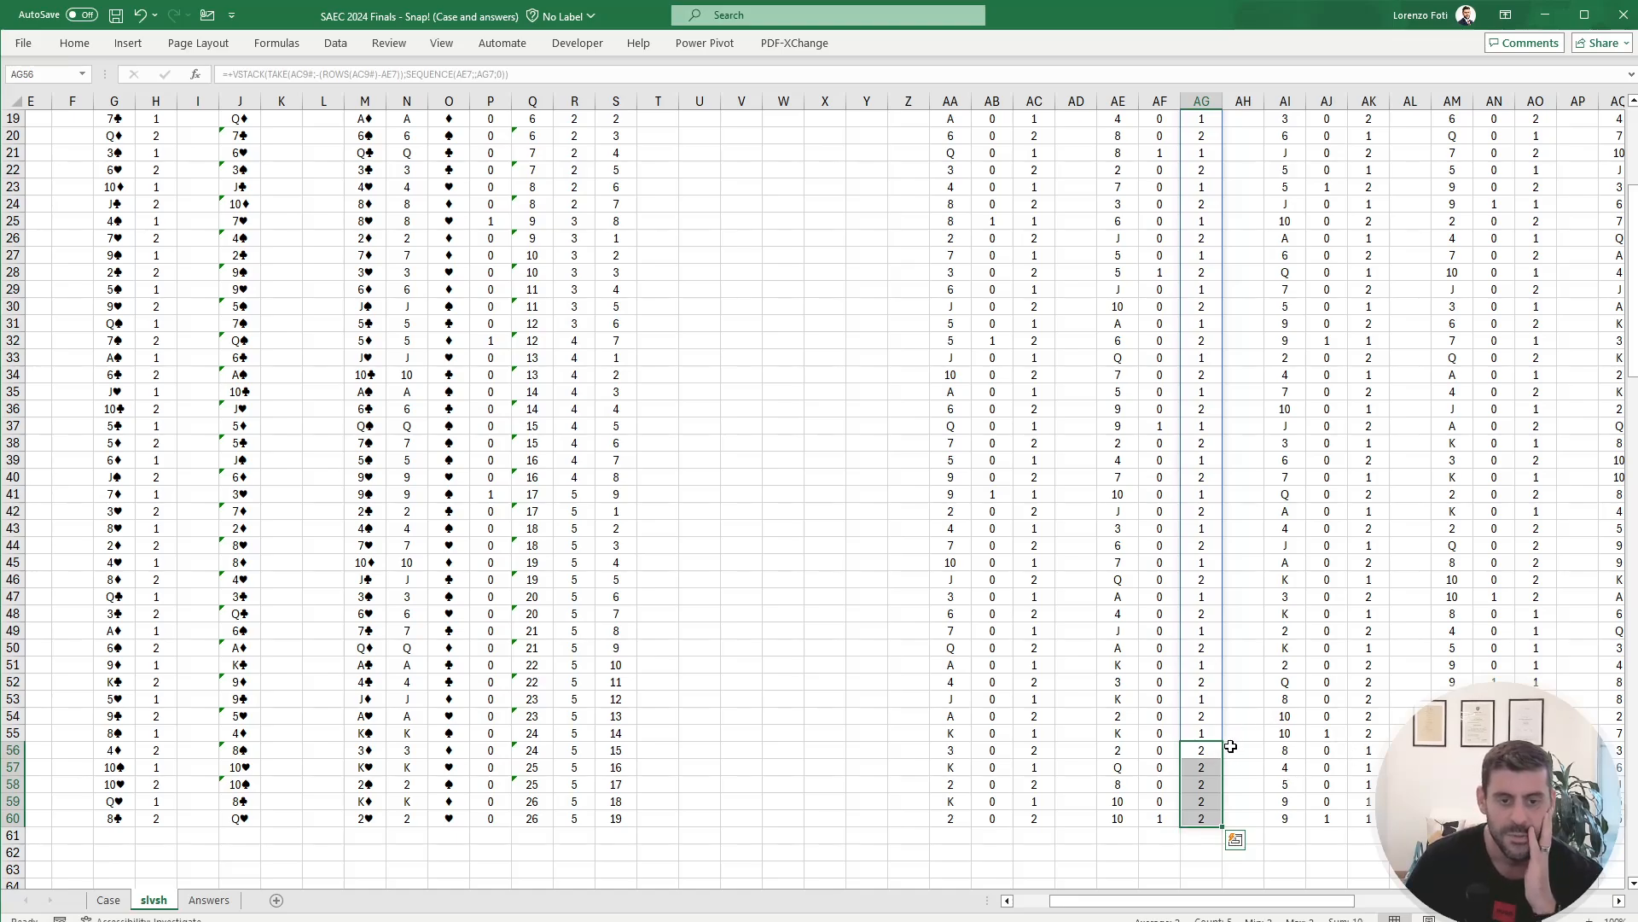
scroll(1048, 734, "up", 6)
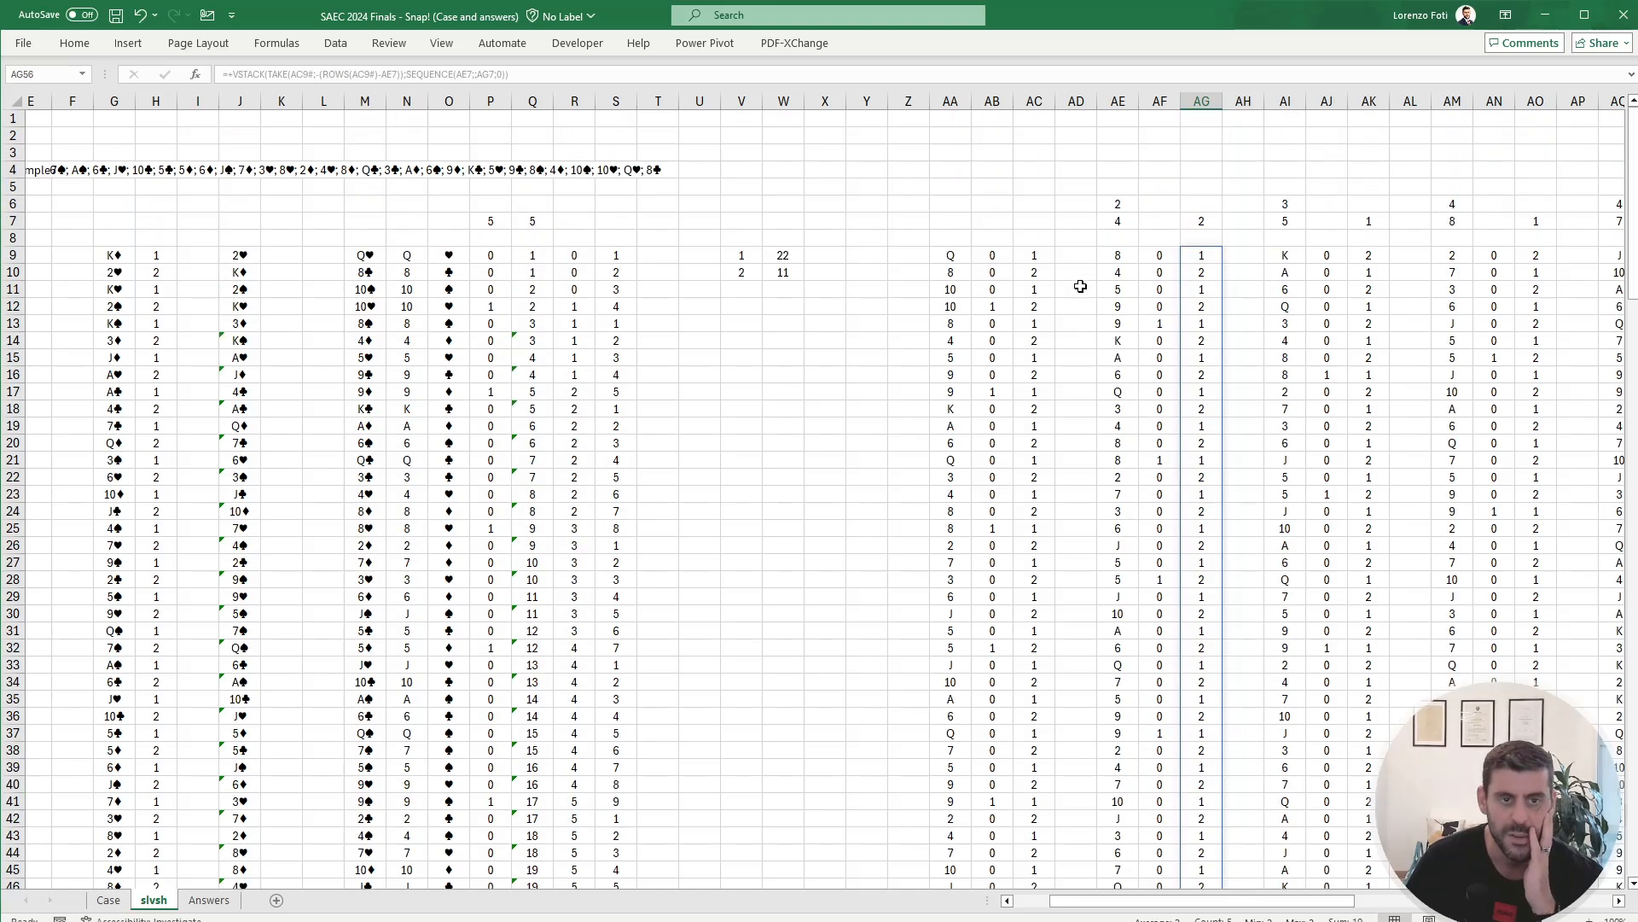
left_click(990, 305)
left_click_drag(951, 256, 954, 306)
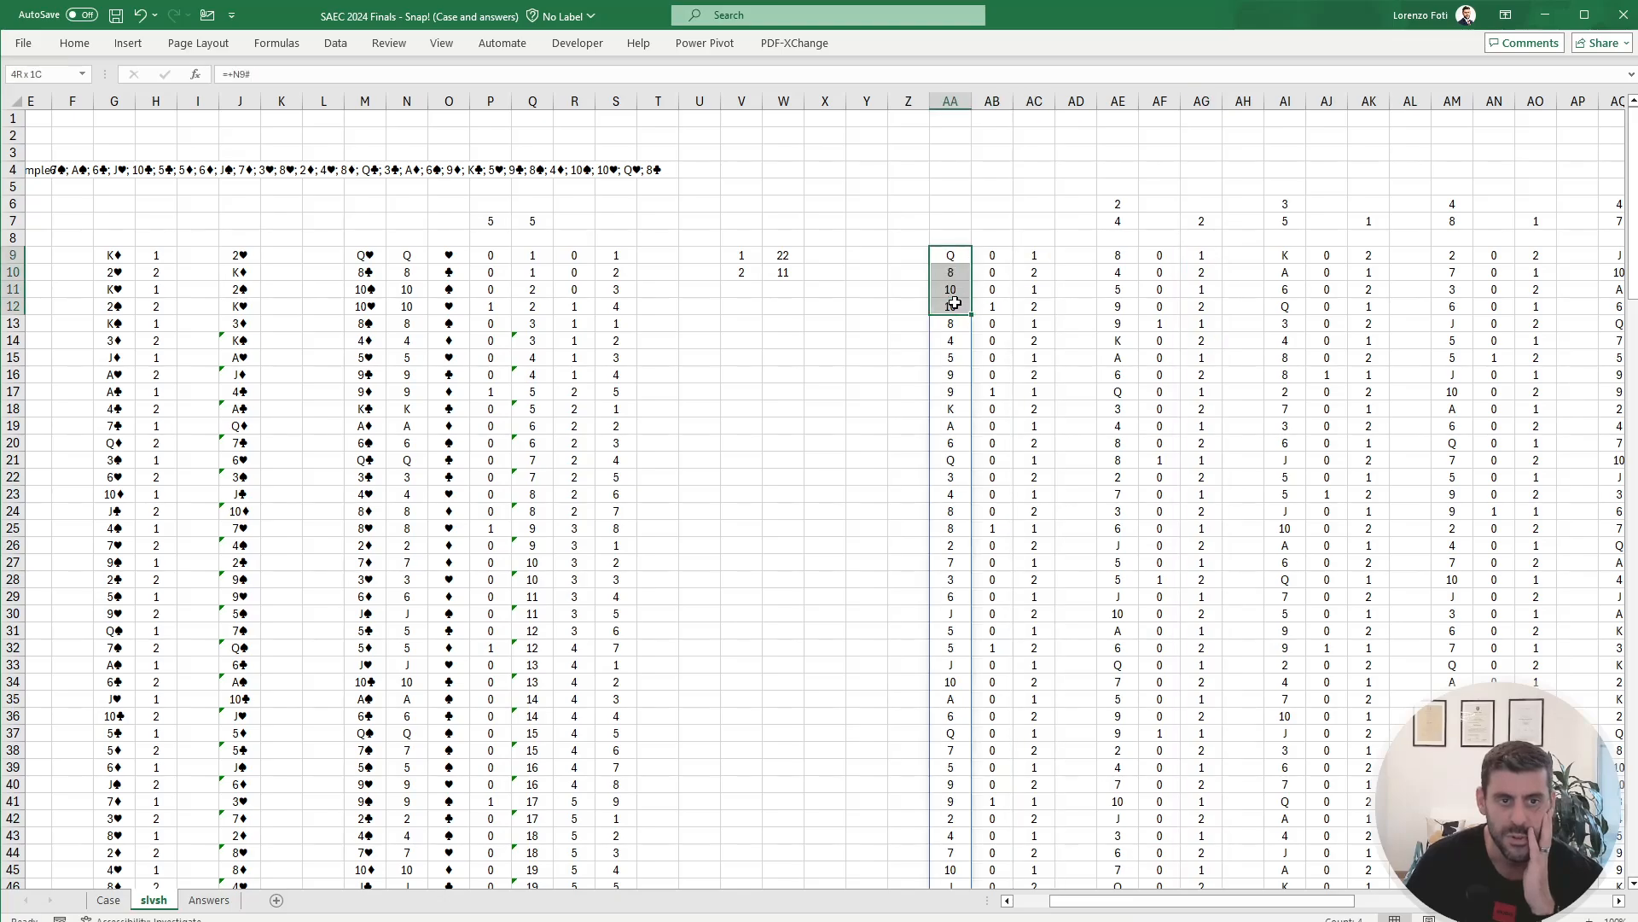
scroll(871, 683, "down", 7)
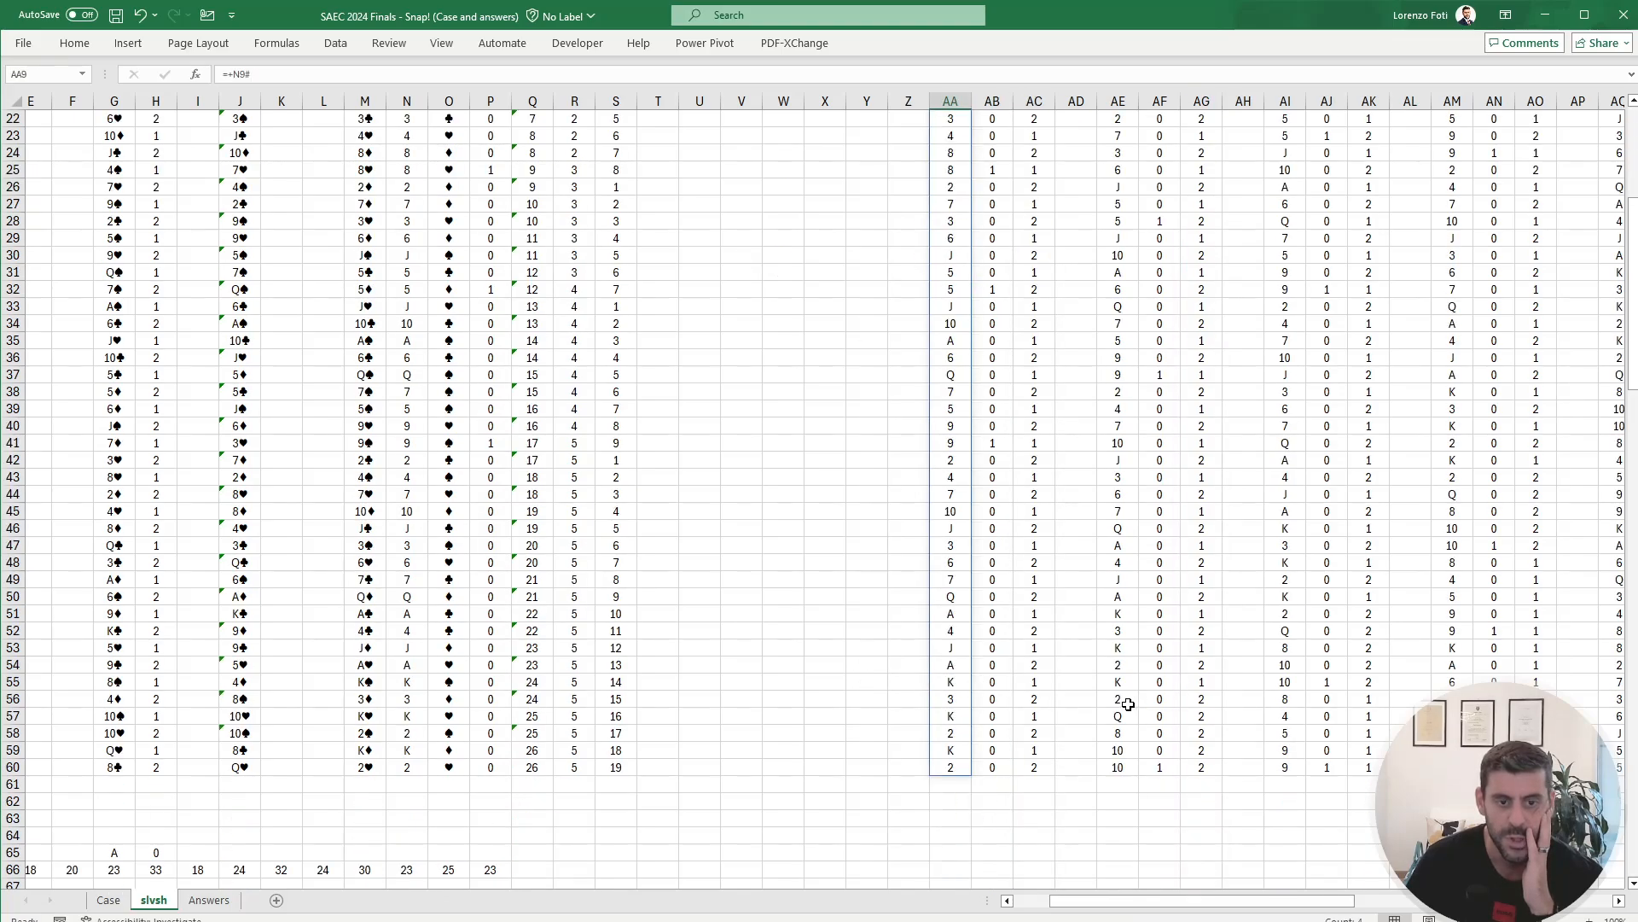
left_click_drag(1123, 701, 1128, 768)
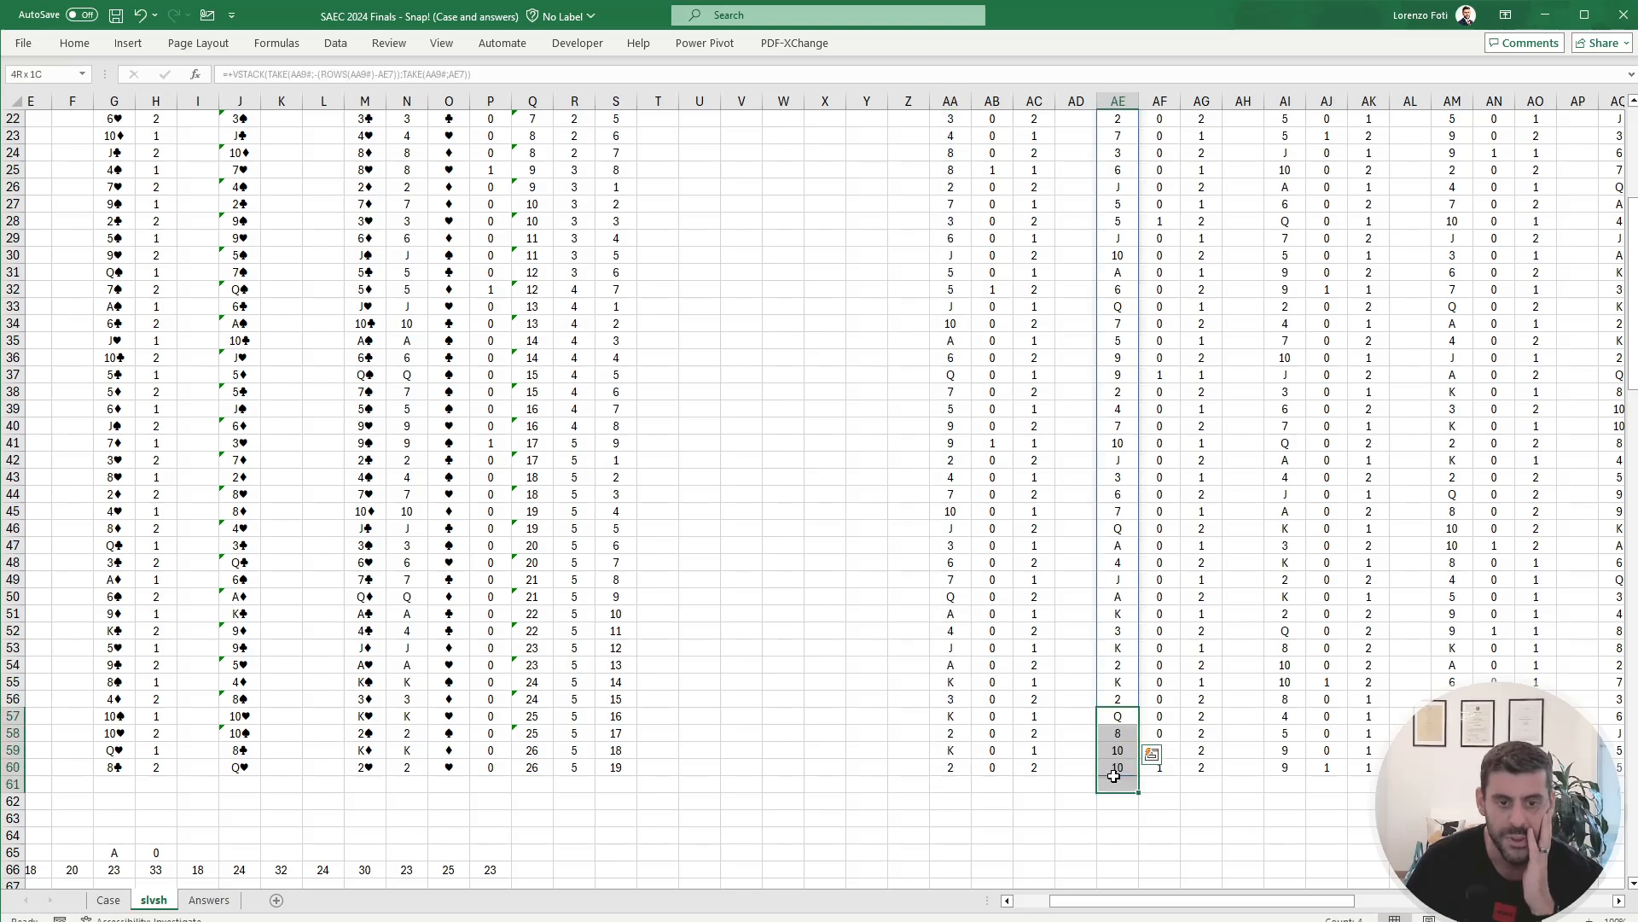
left_click(1193, 715)
scroll(1277, 697, "up", 7)
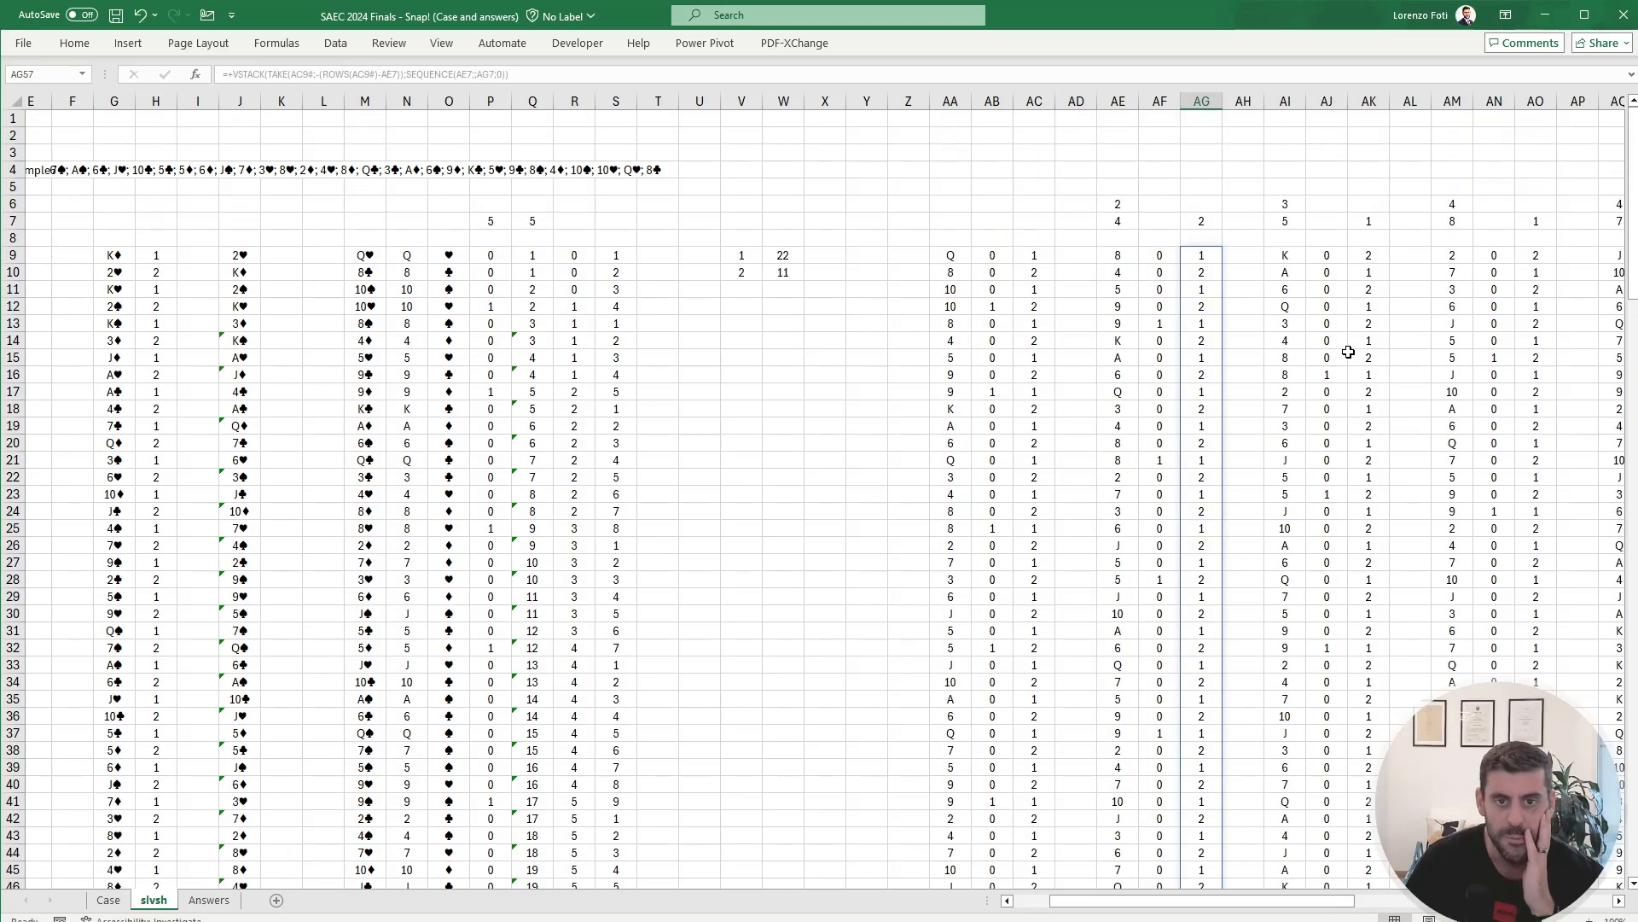
Step: Examine how the first five cards of column AE are moved to the last rows of column AI in the third block
left_click(1289, 374)
key("ctrl+shift+Up")
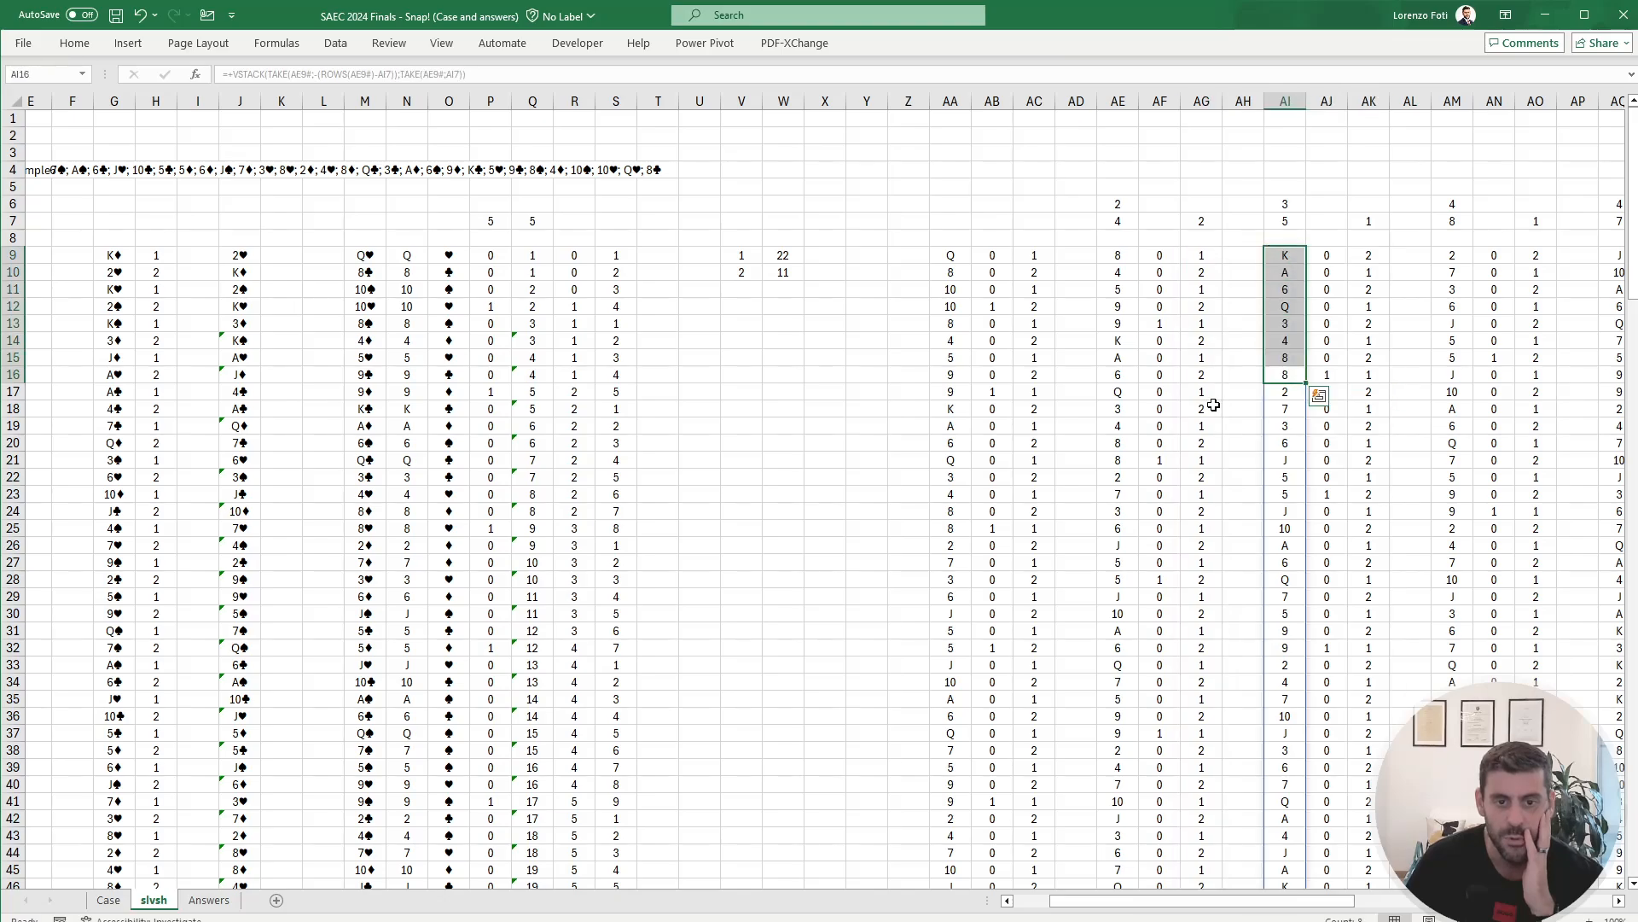
scroll(1318, 647, "down", 7)
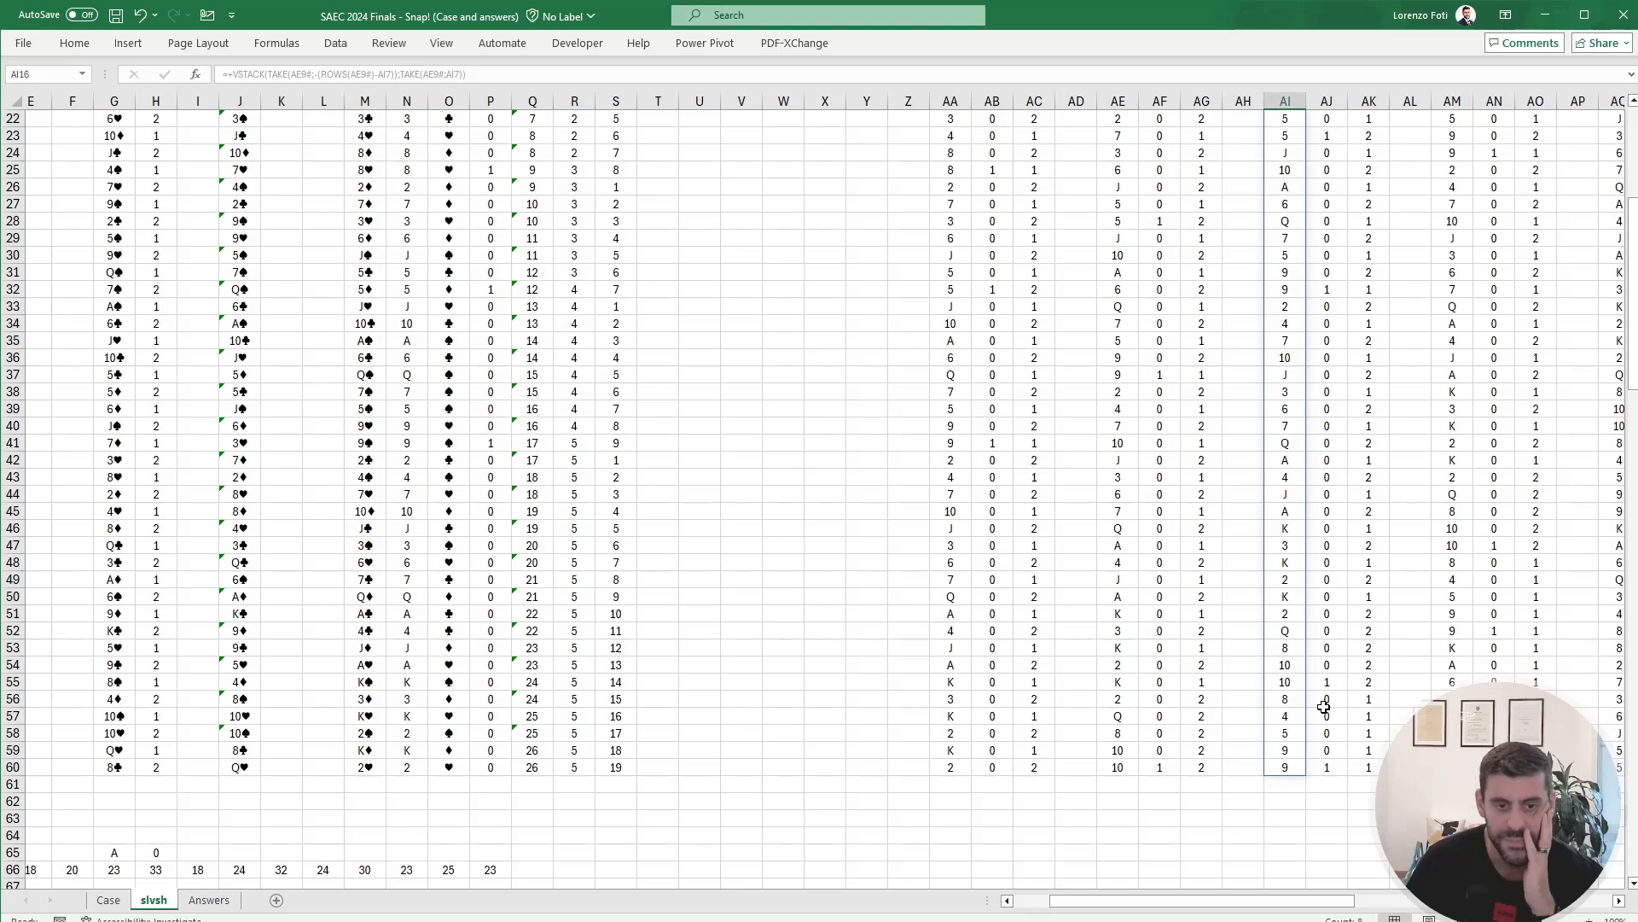
key("ctrl+shift+Up")
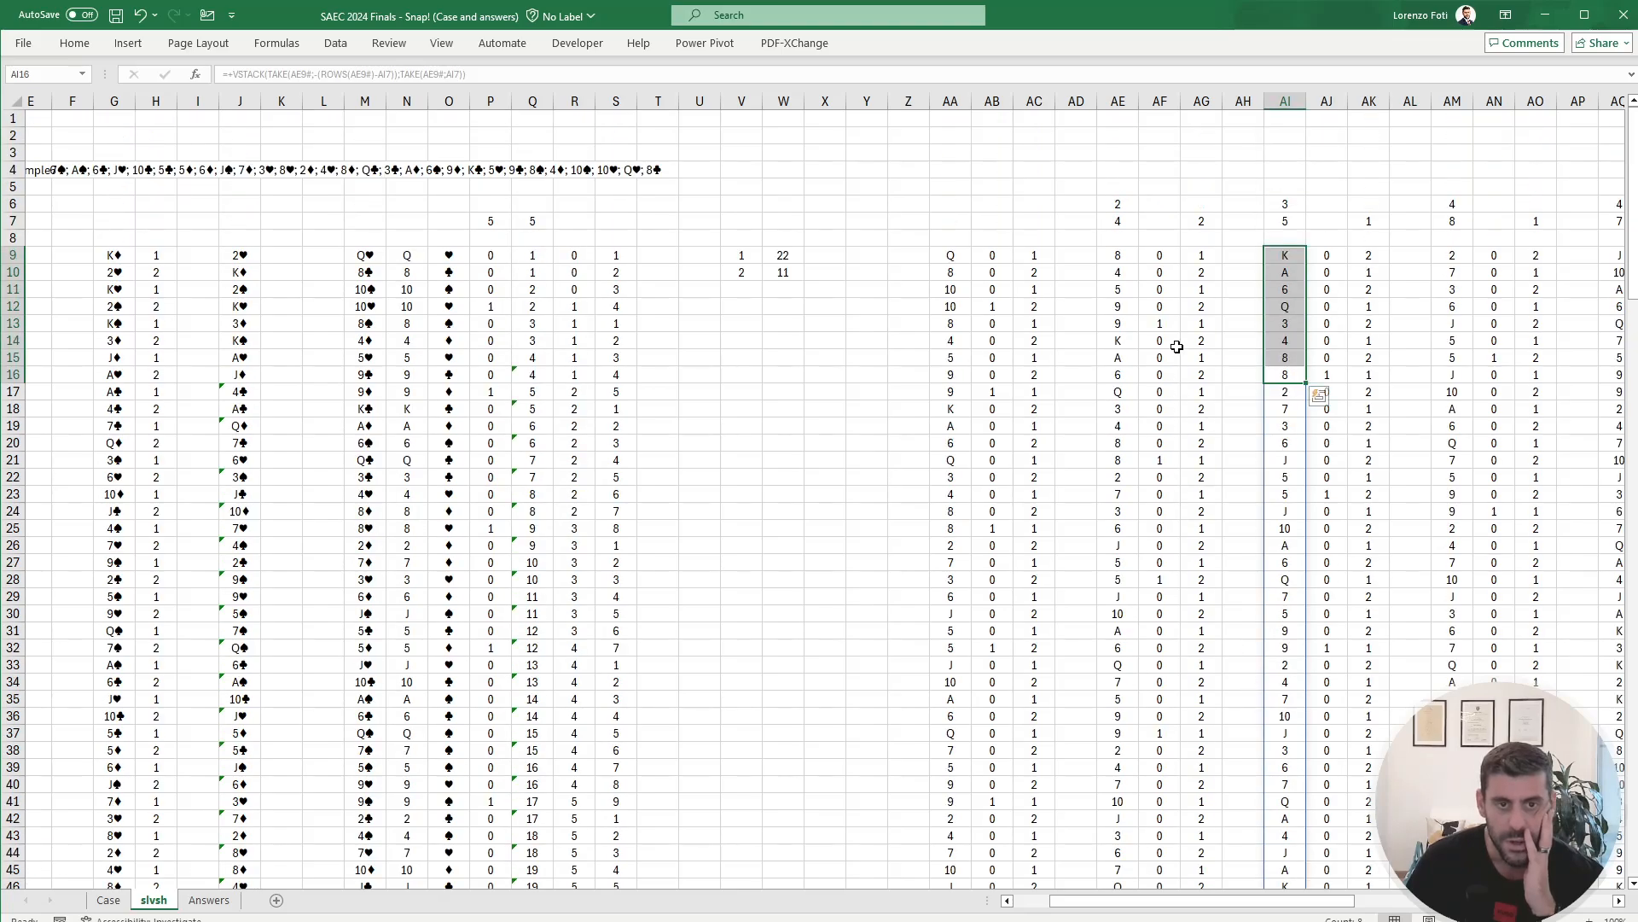
left_click_drag(1123, 254, 1152, 322)
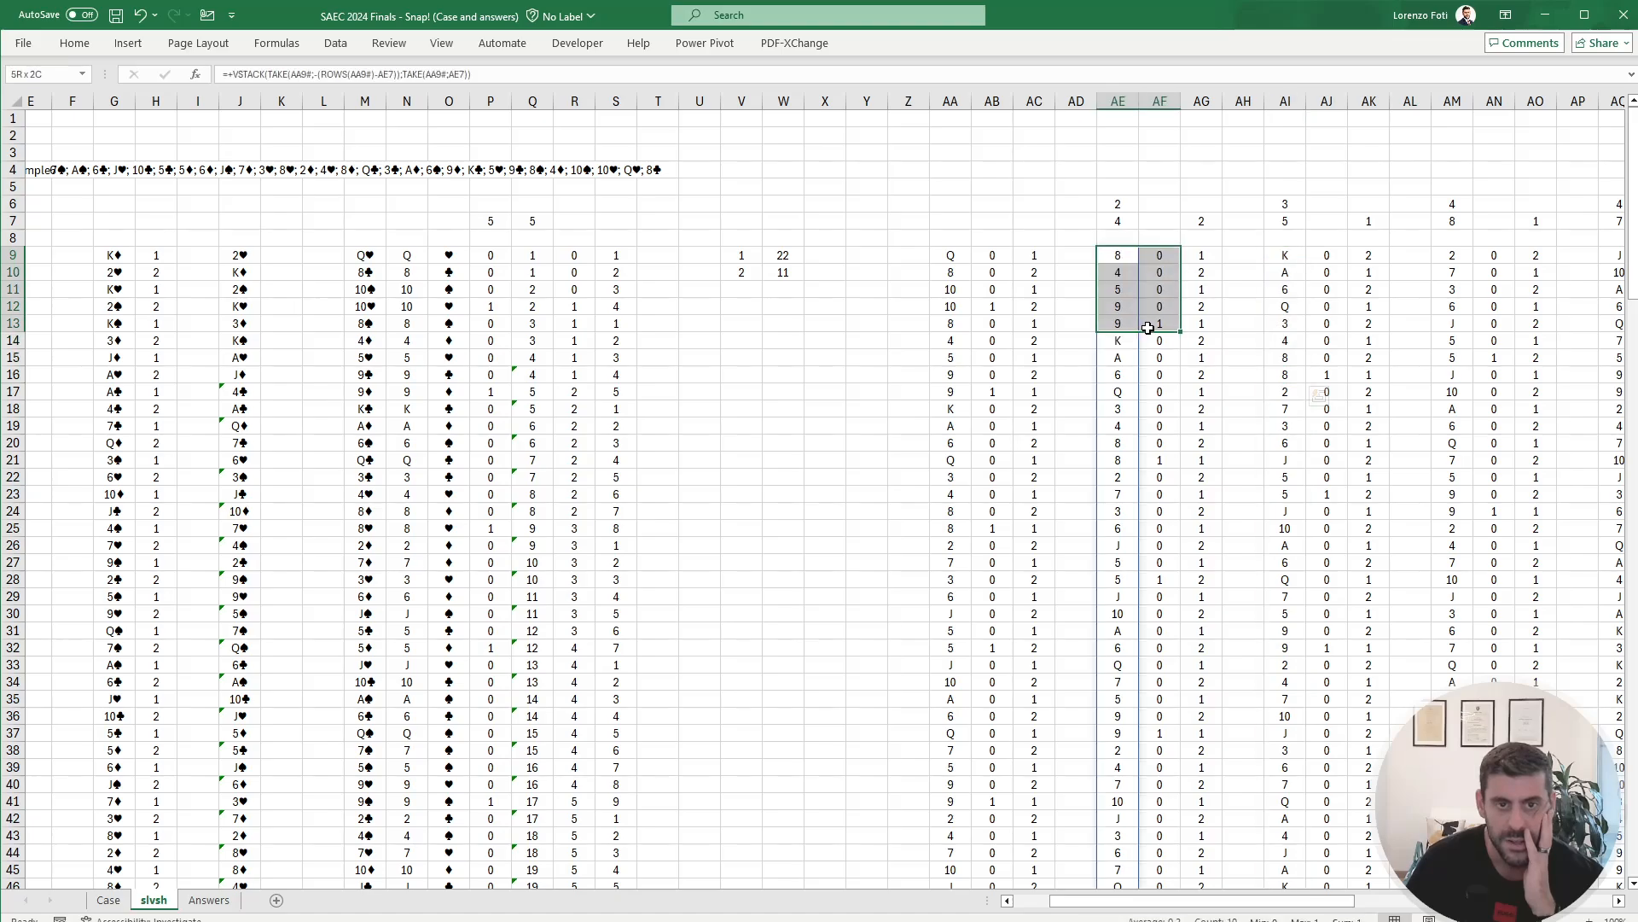
left_click(1117, 256)
key("ctrl+Down")
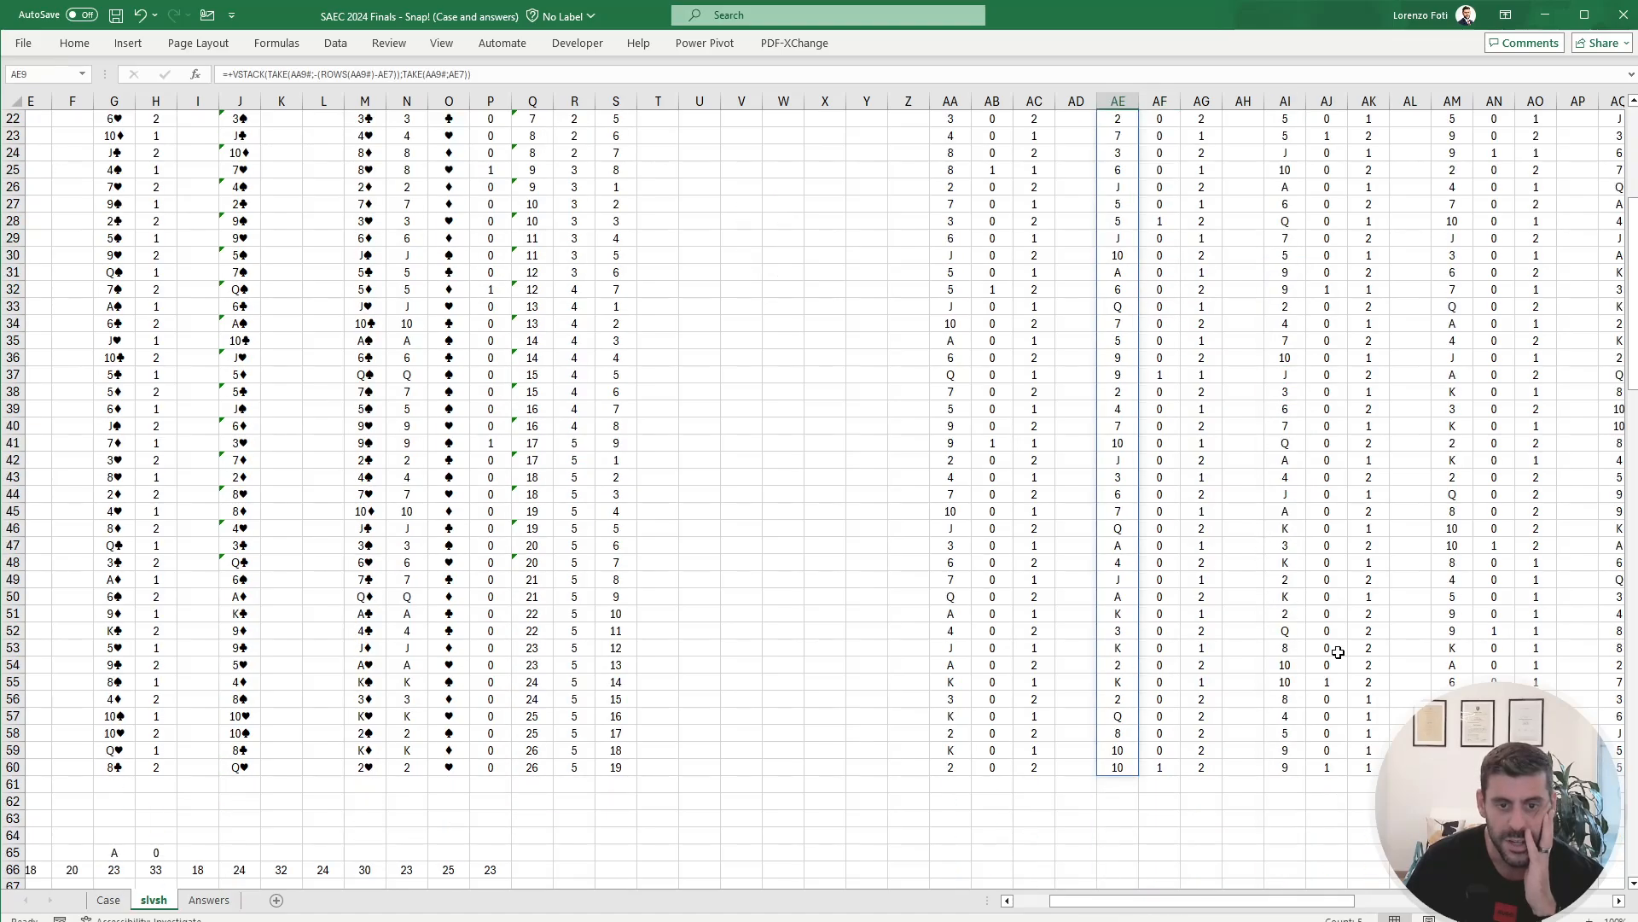
left_click(1276, 762)
left_click_drag(1275, 758, 1285, 699)
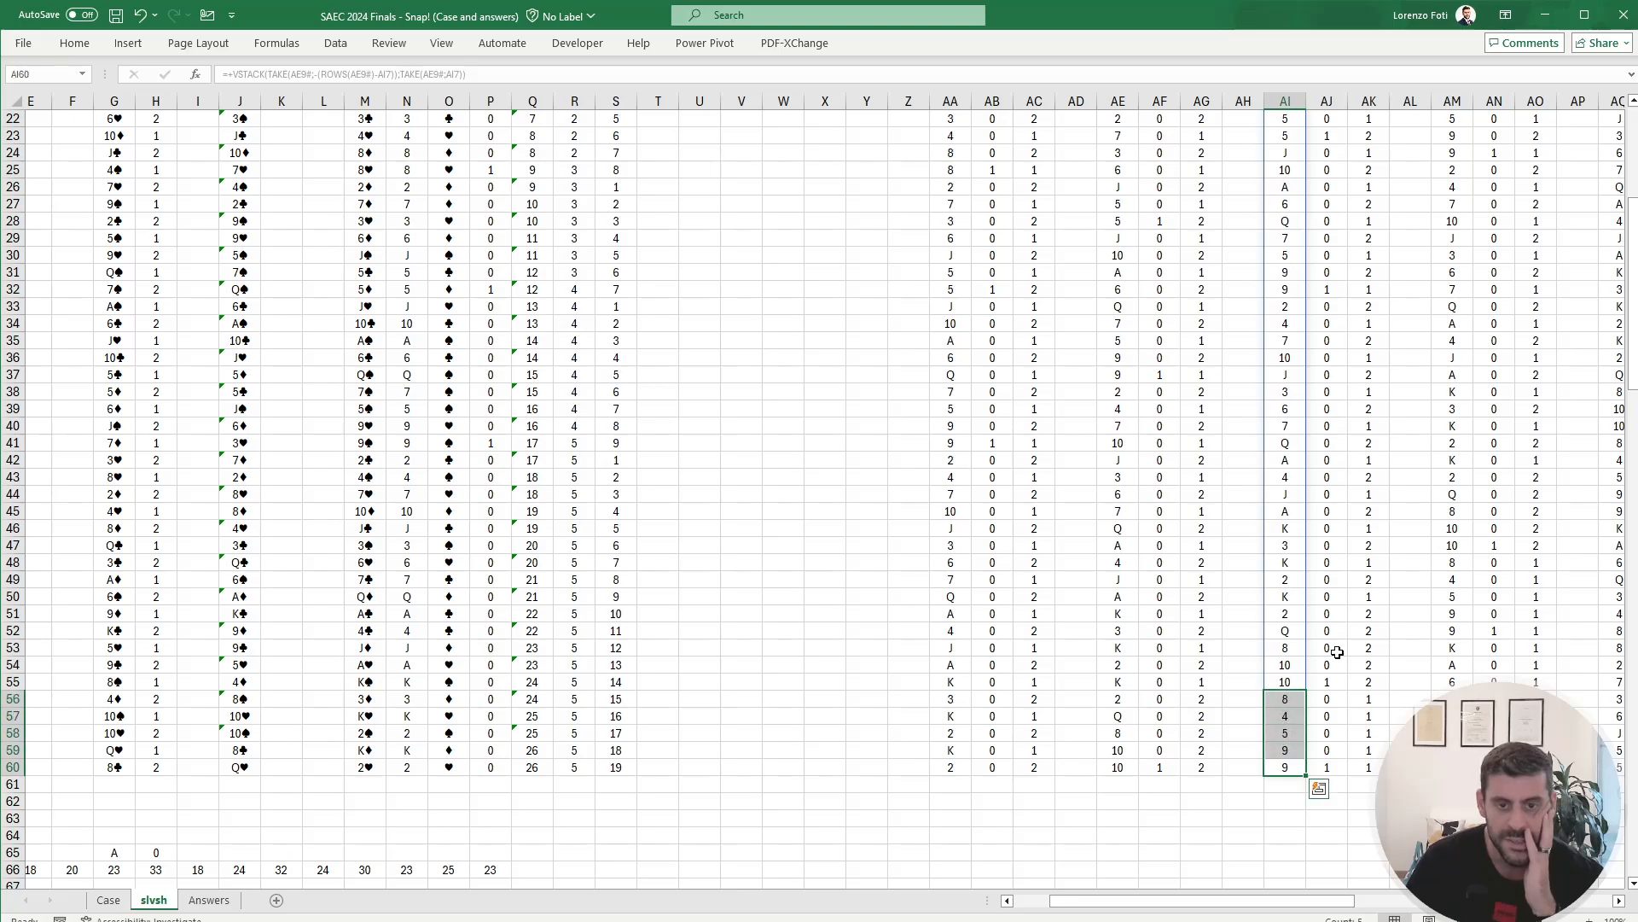
Step: Examine the player sequence in AK51:AK60, focusing on the last rows of the third block
left_click_drag(1368, 622, 1355, 766)
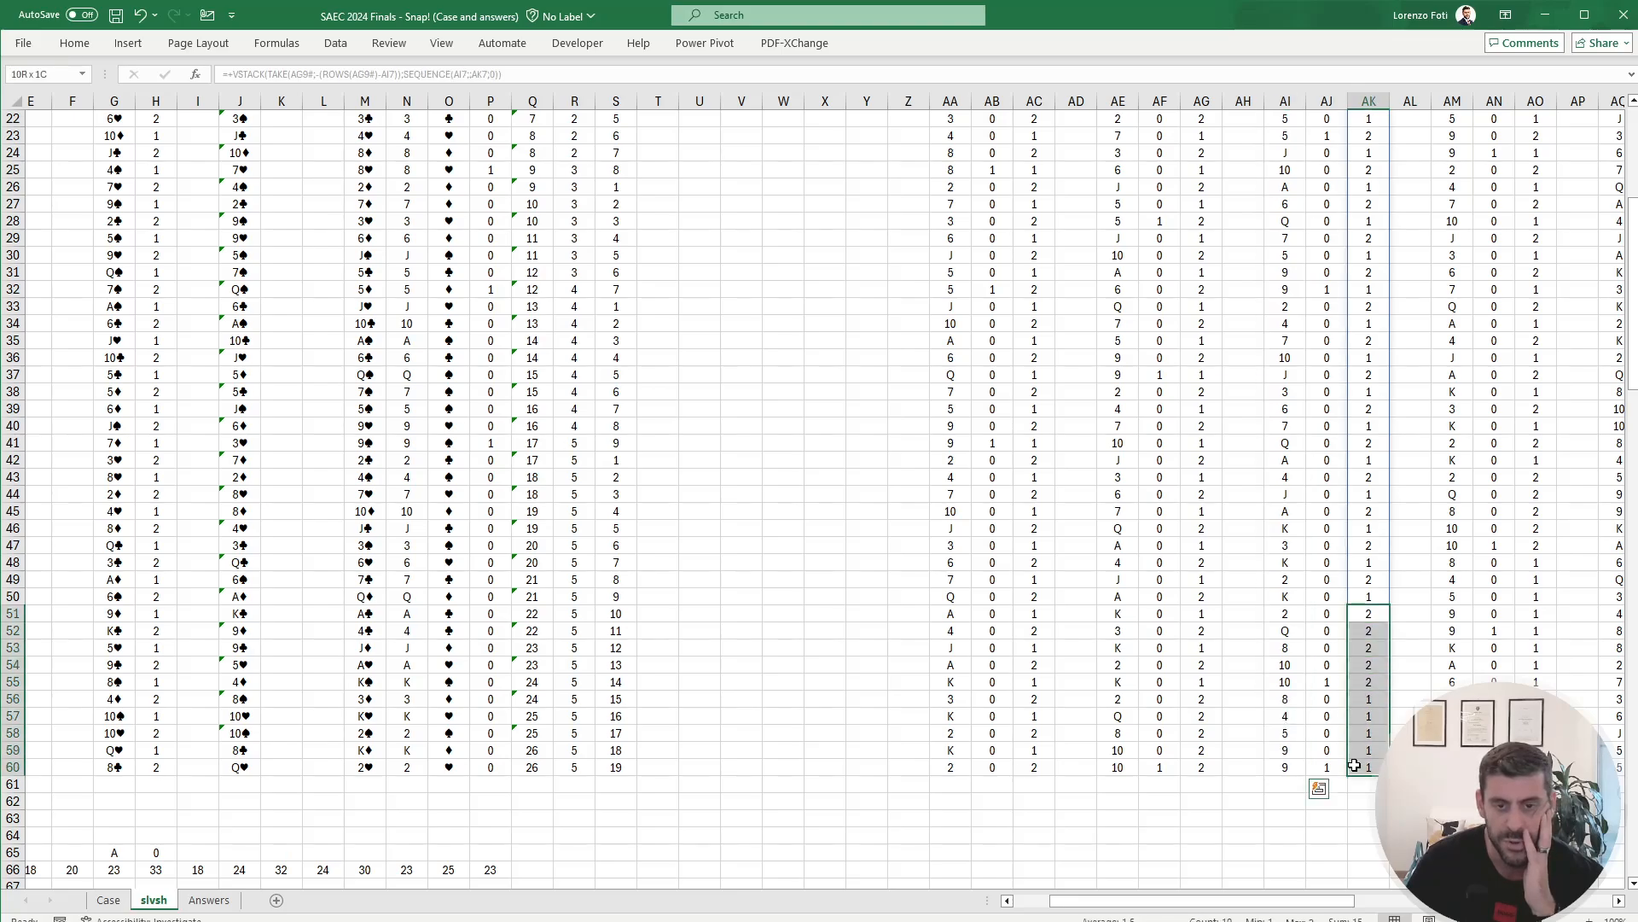
left_click_drag(1368, 612, 1370, 770)
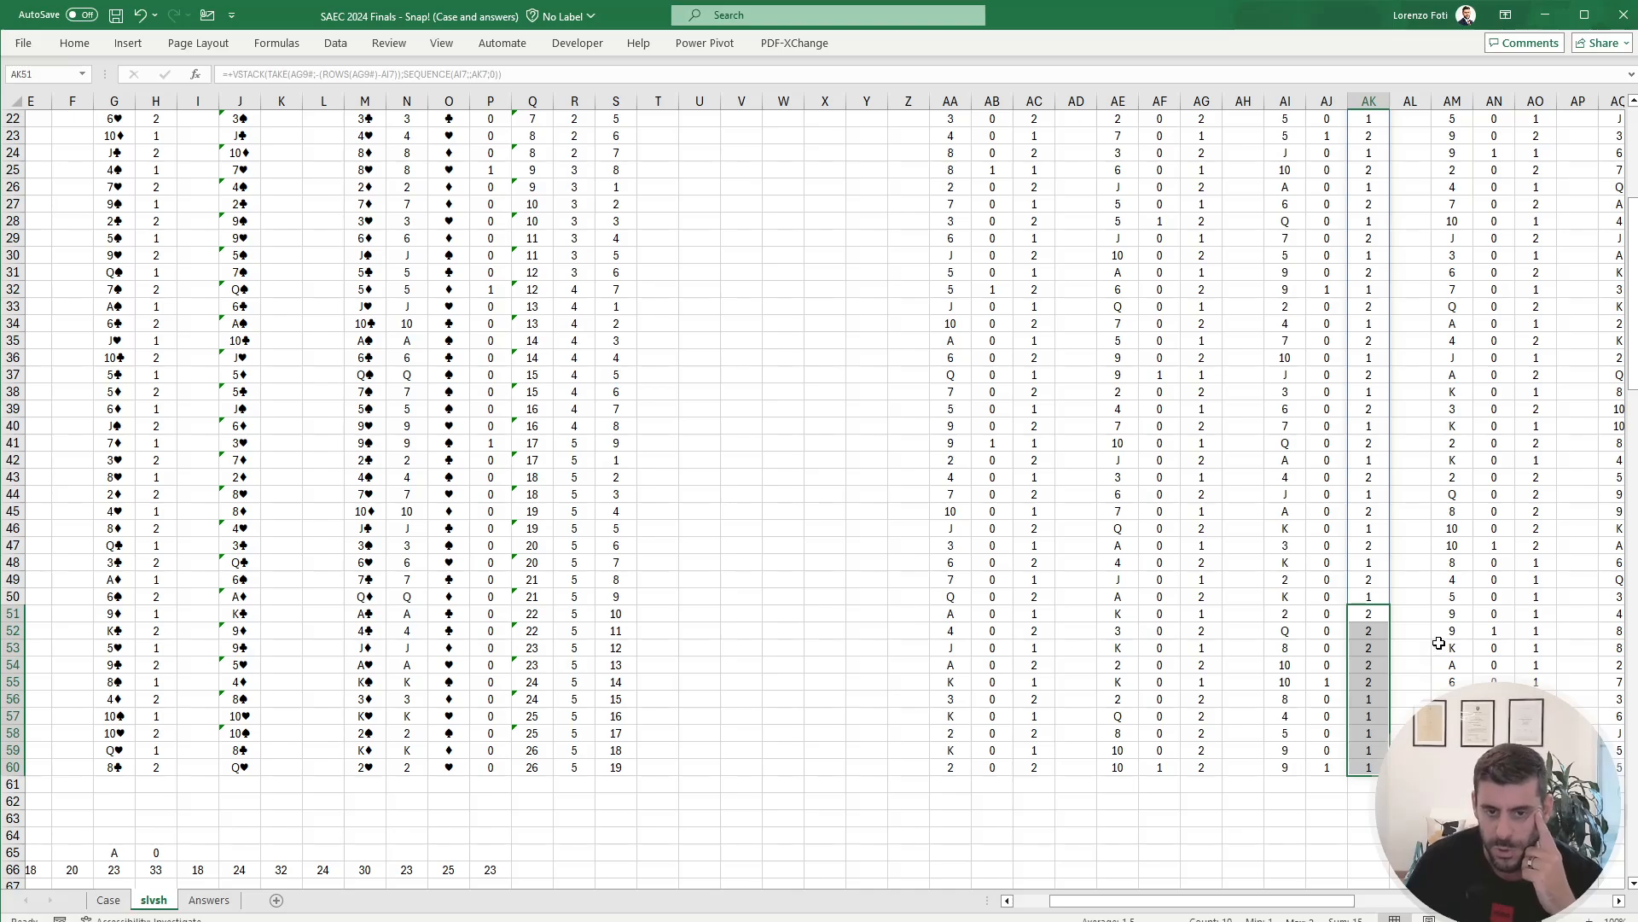
left_click(1382, 615)
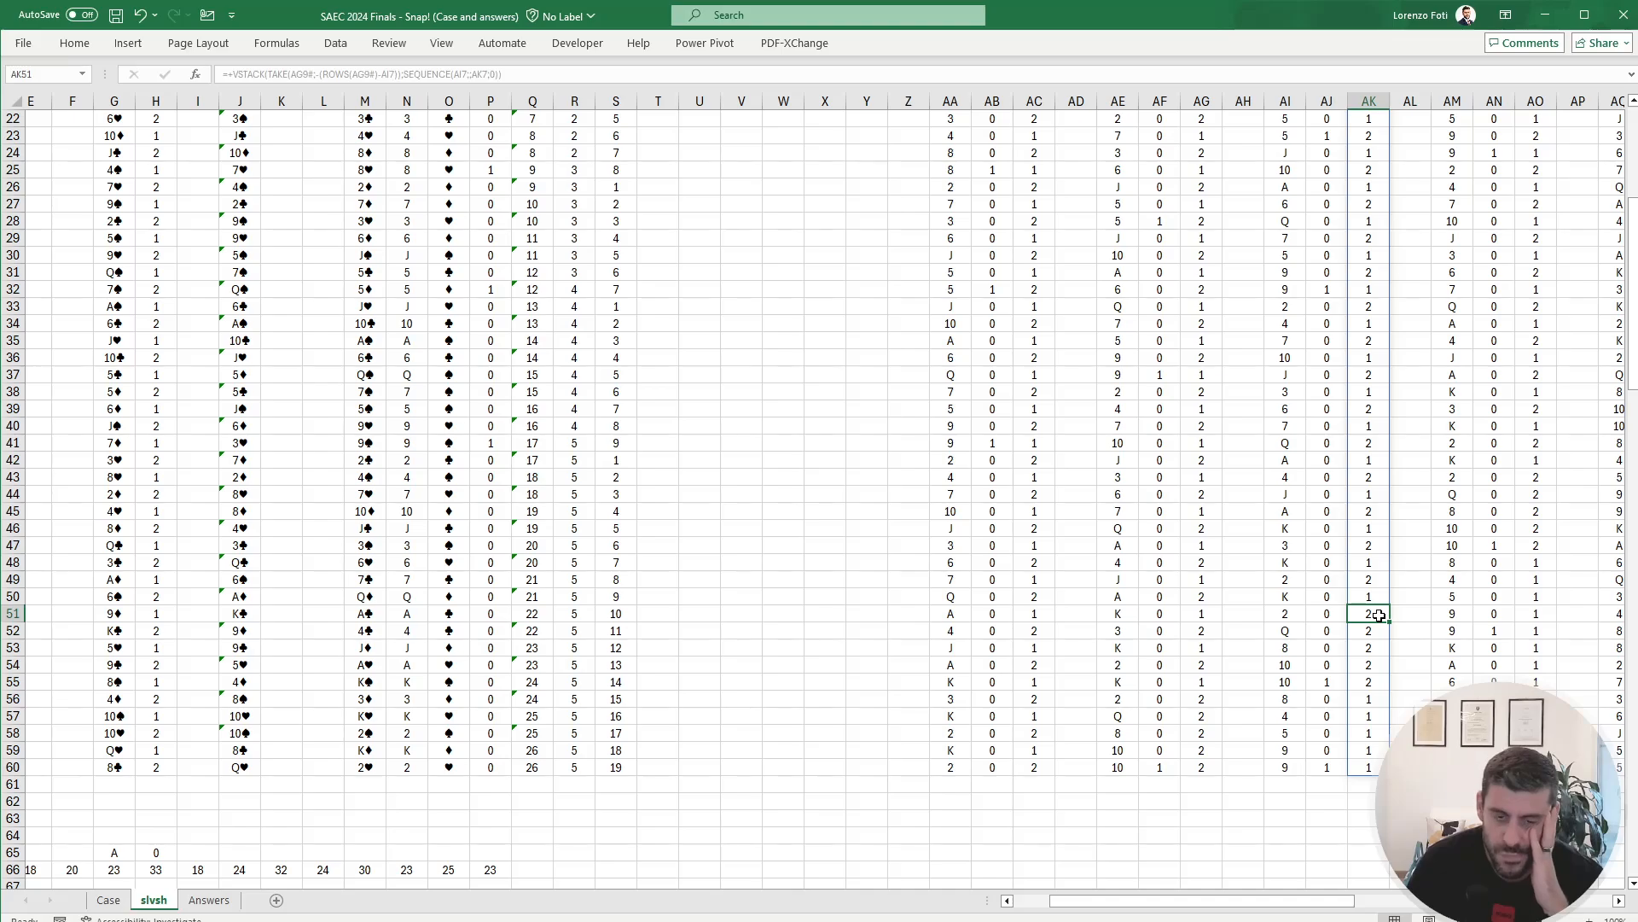
left_click(1370, 768)
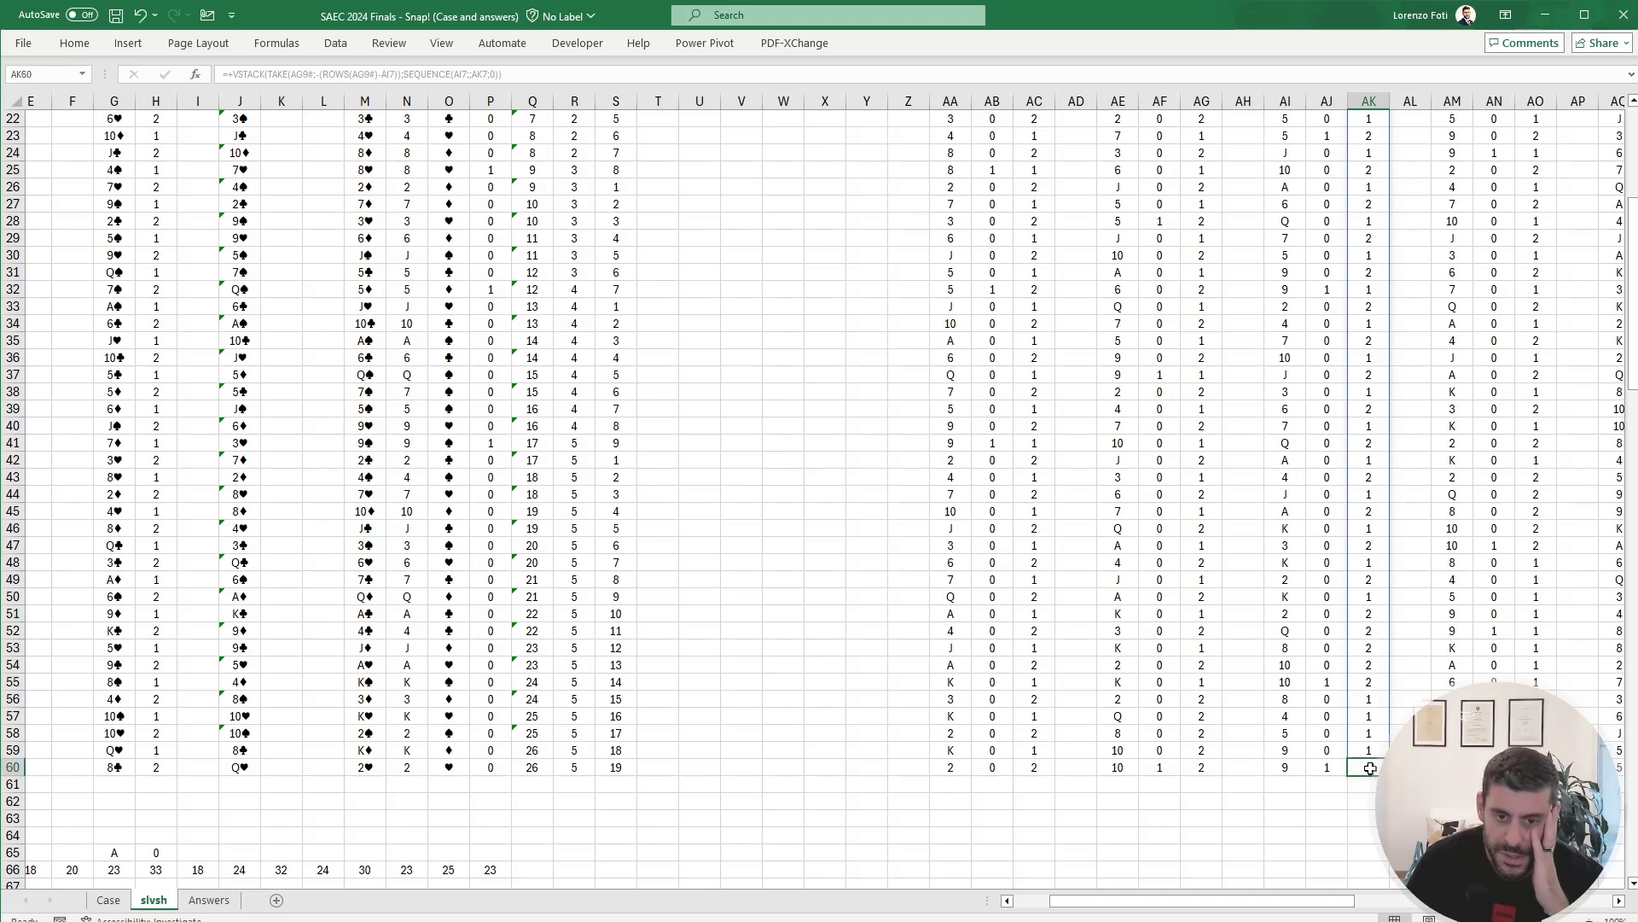
left_click_drag(1370, 765, 1373, 722)
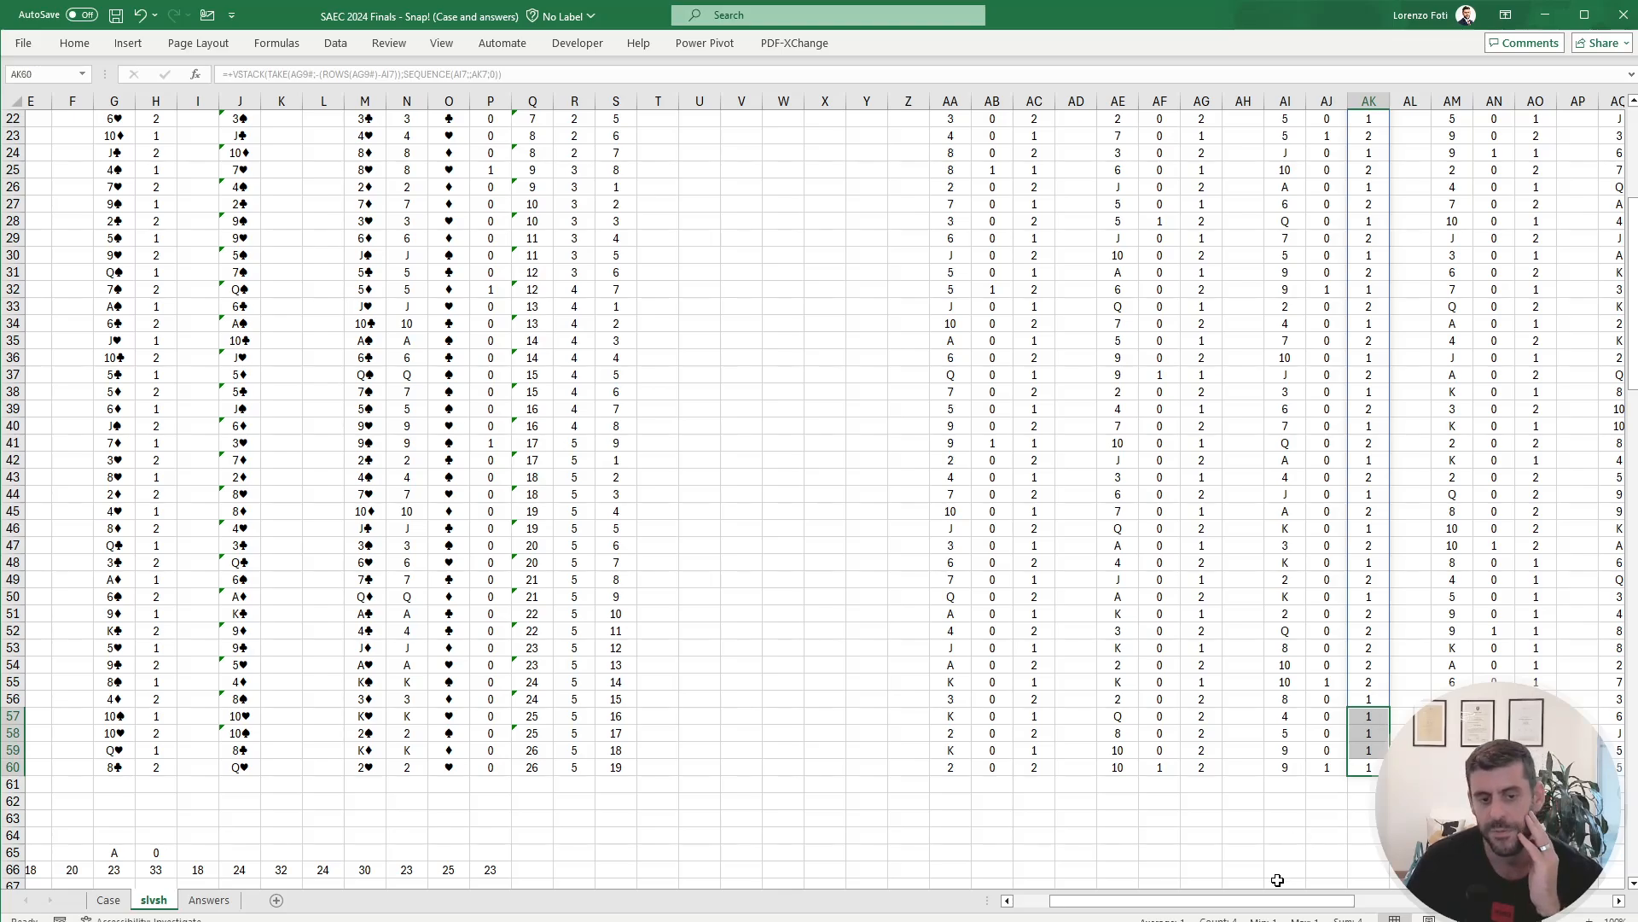
scroll(1274, 833, "up", 7)
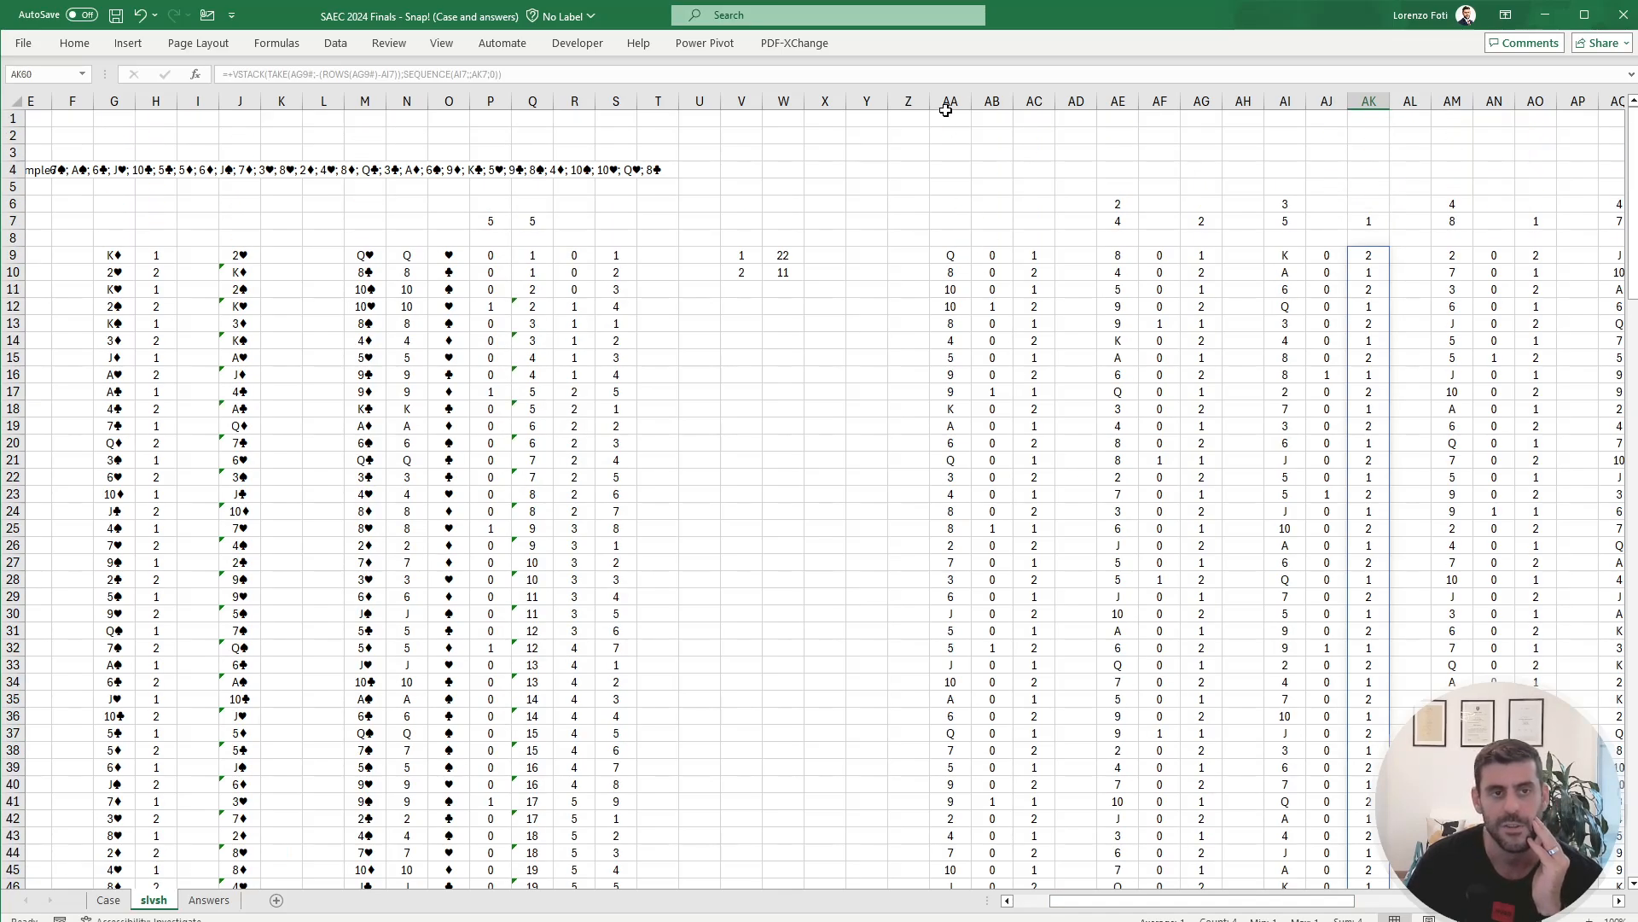
Step: Clear all the snap calculation blocks from column AA onward to free space for a new solution
left_click_drag(945, 110, 1577, 103)
scroll(819, 495, "left", 10)
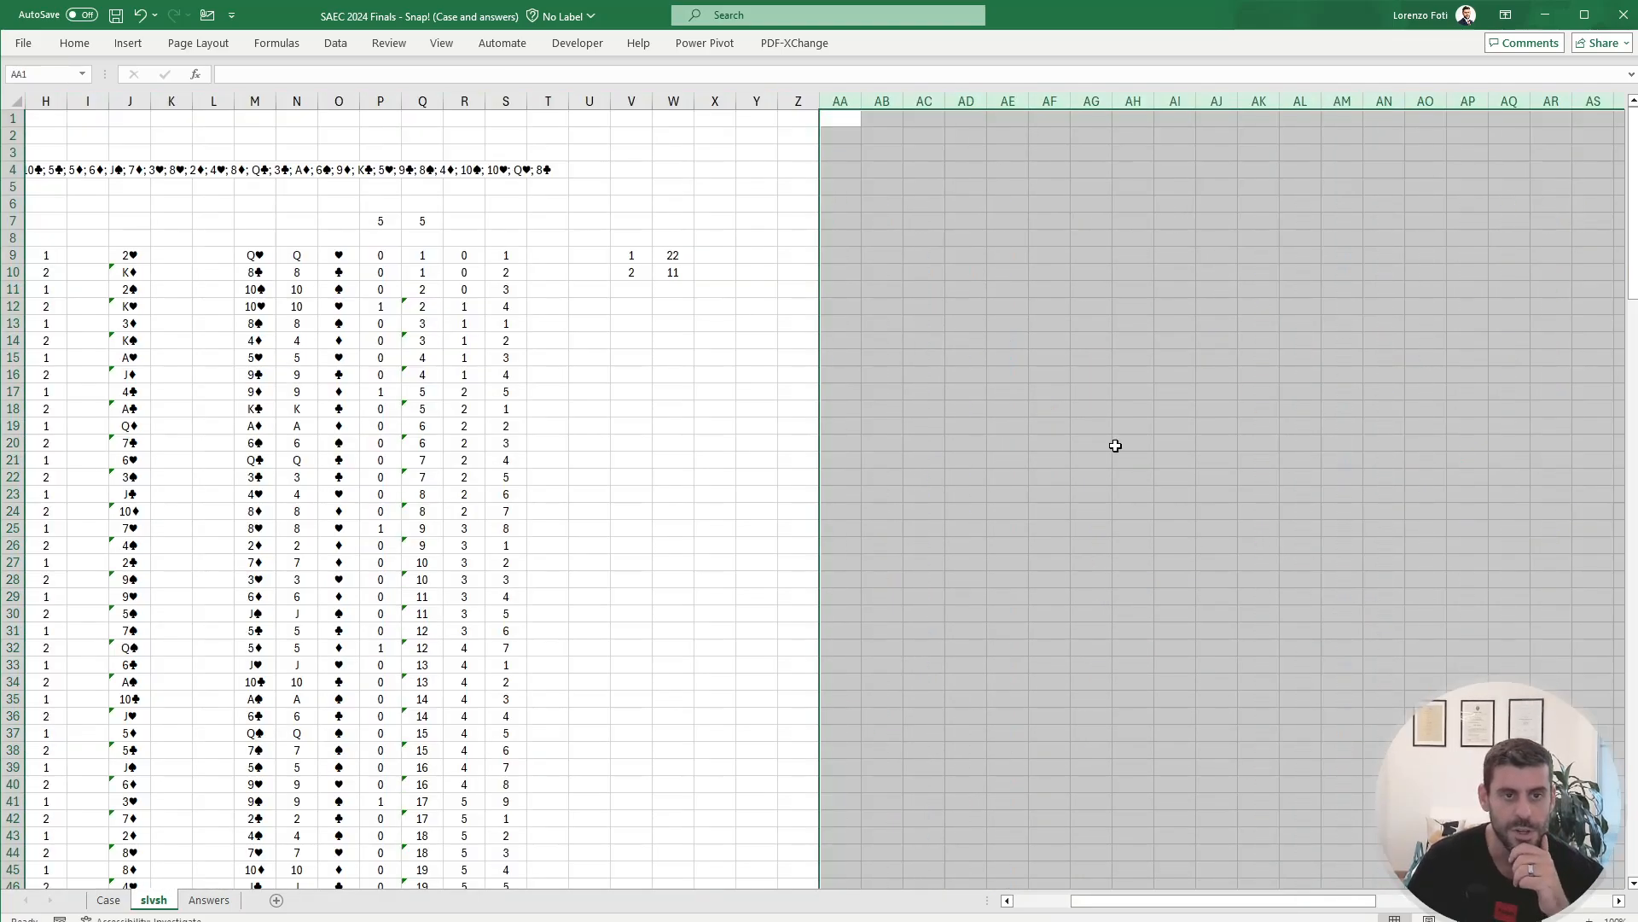
left_click(924, 270)
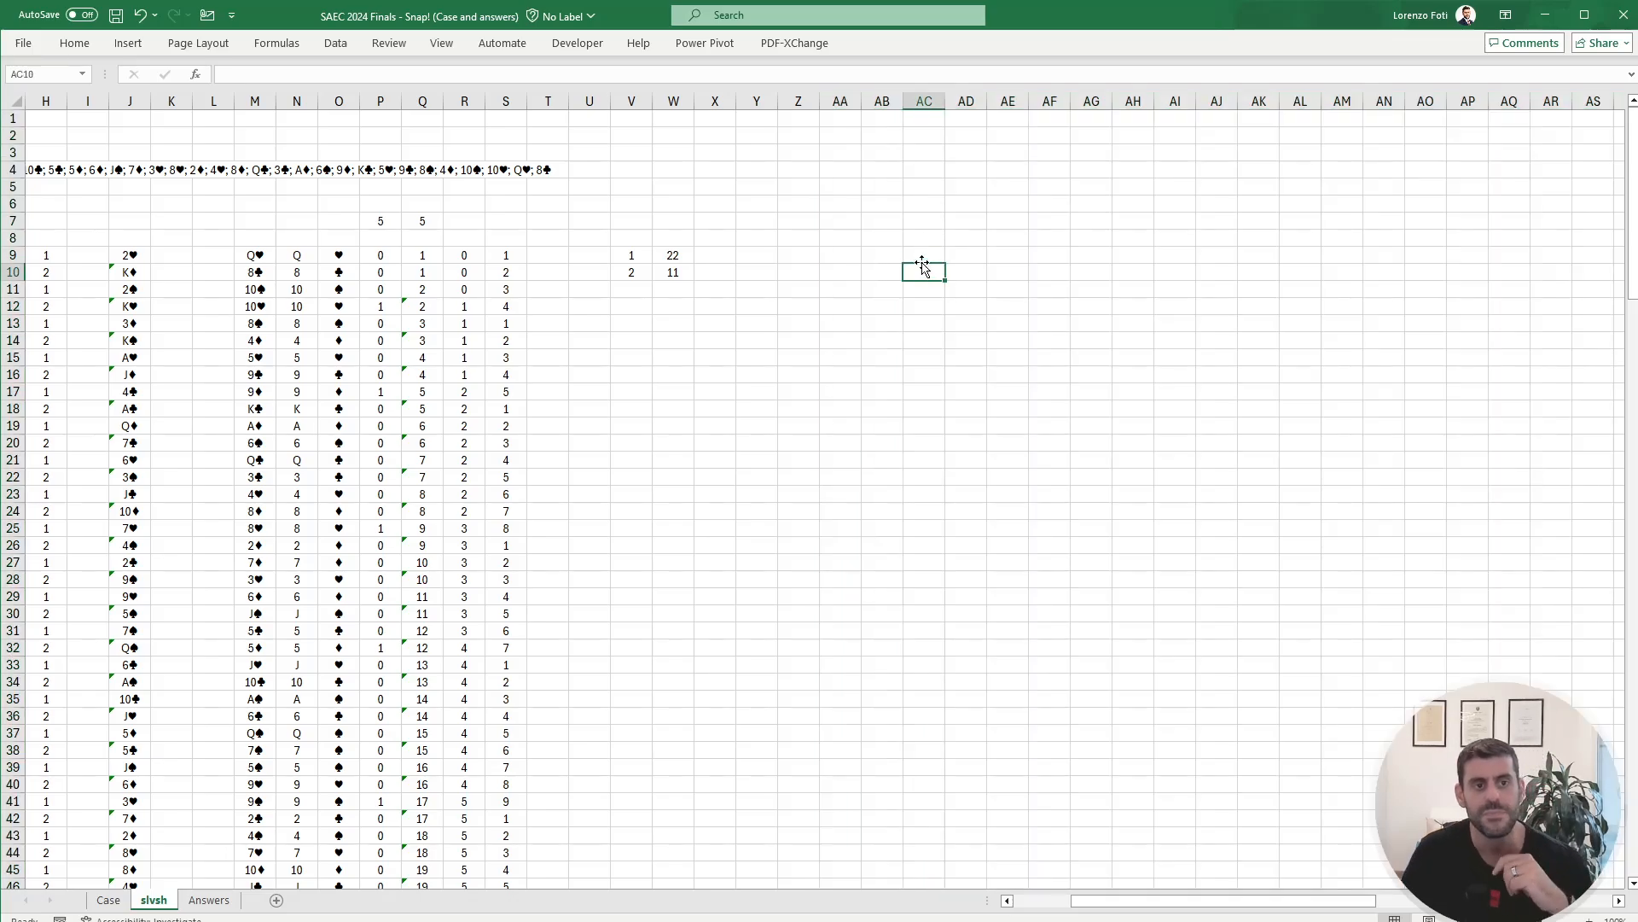
left_click(936, 251)
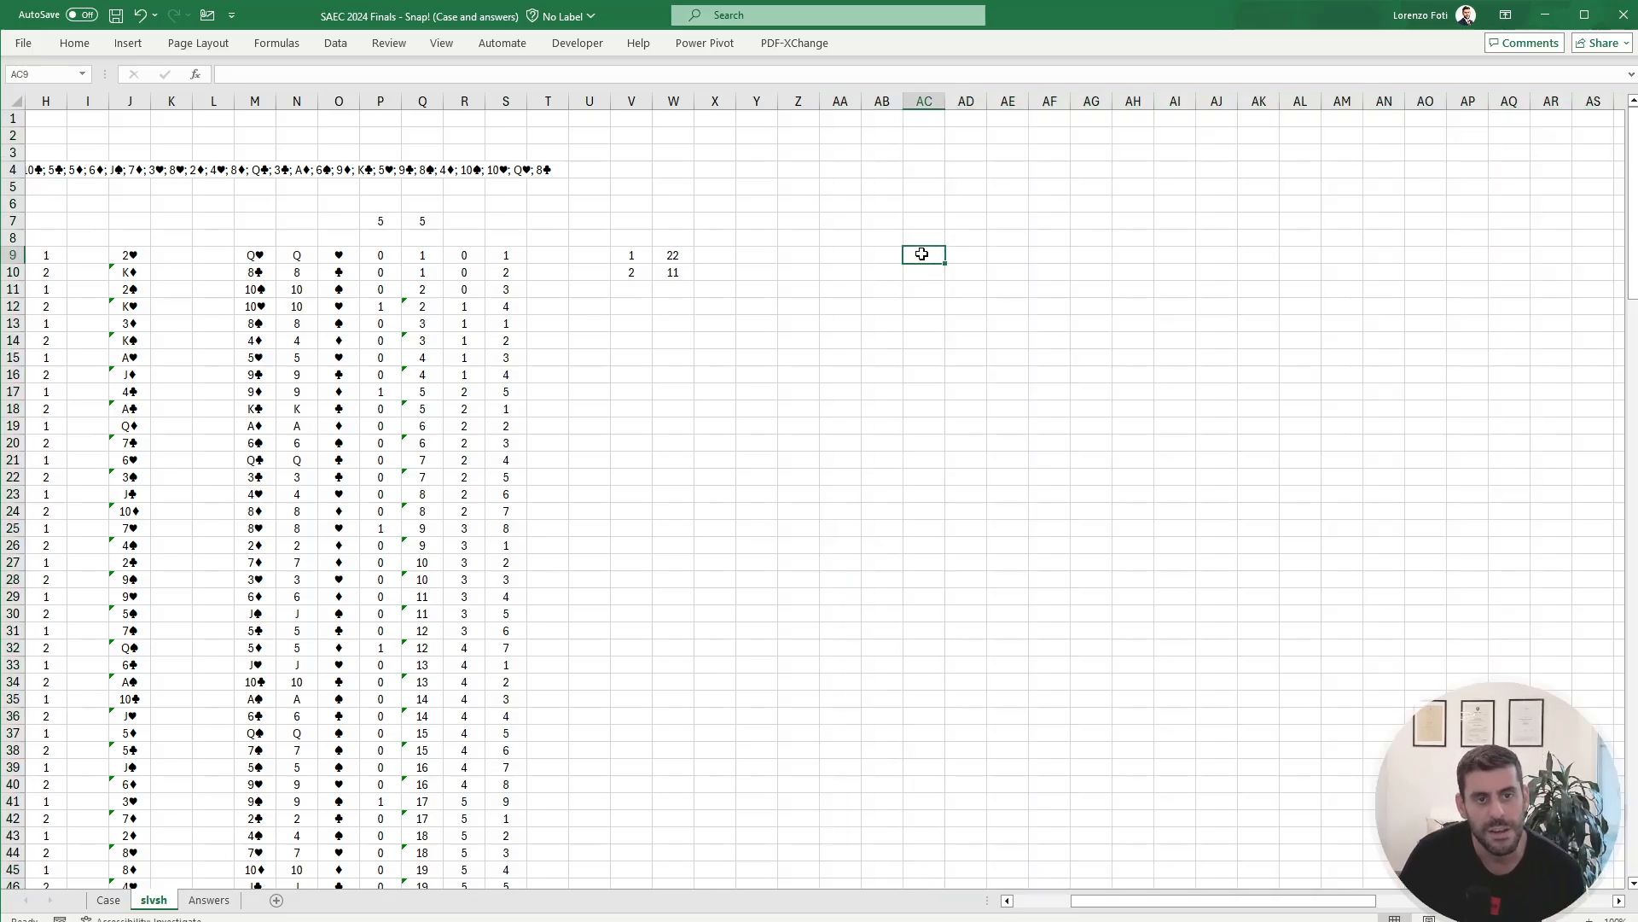
left_click_drag(922, 254, 1335, 259)
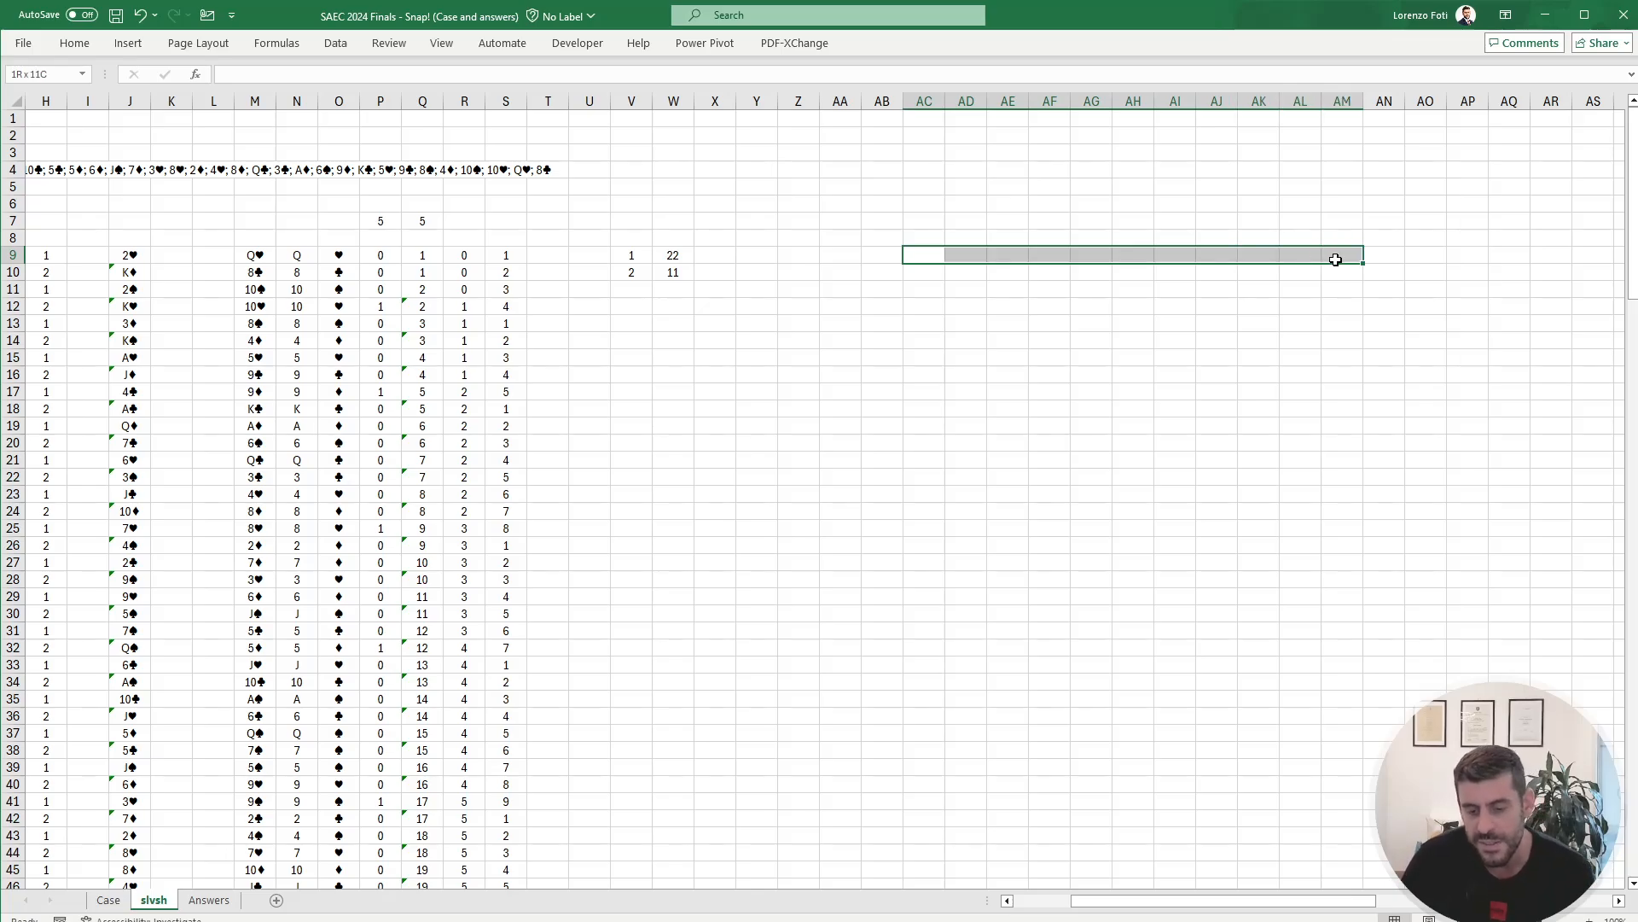
left_click_drag(1335, 259, 1336, 259)
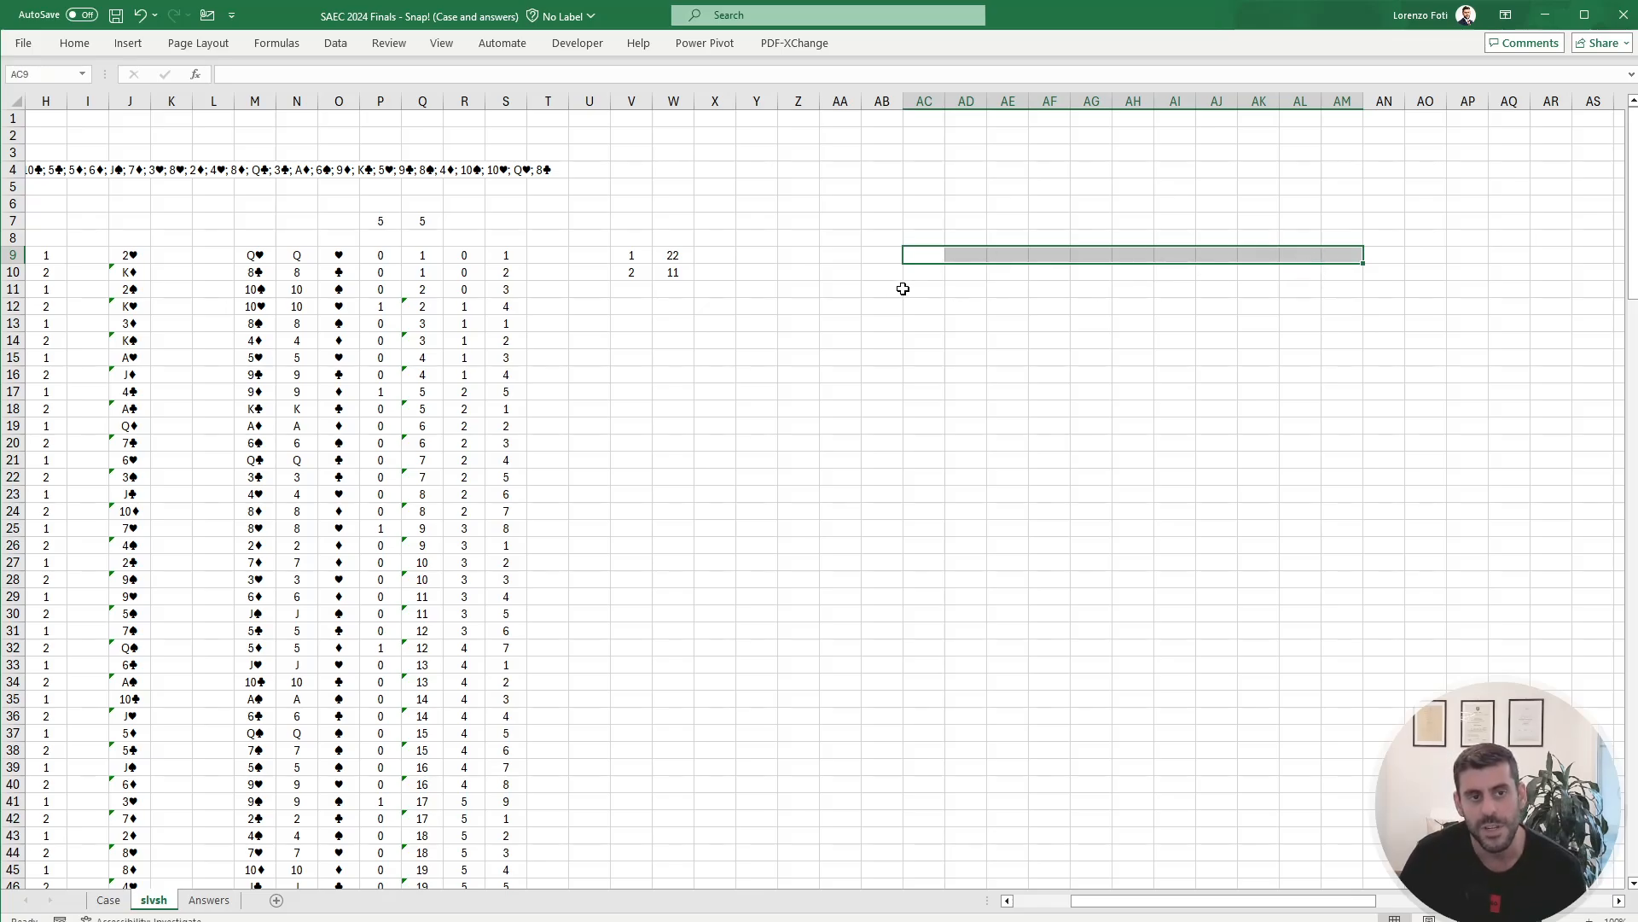
left_click_drag(881, 270, 886, 431)
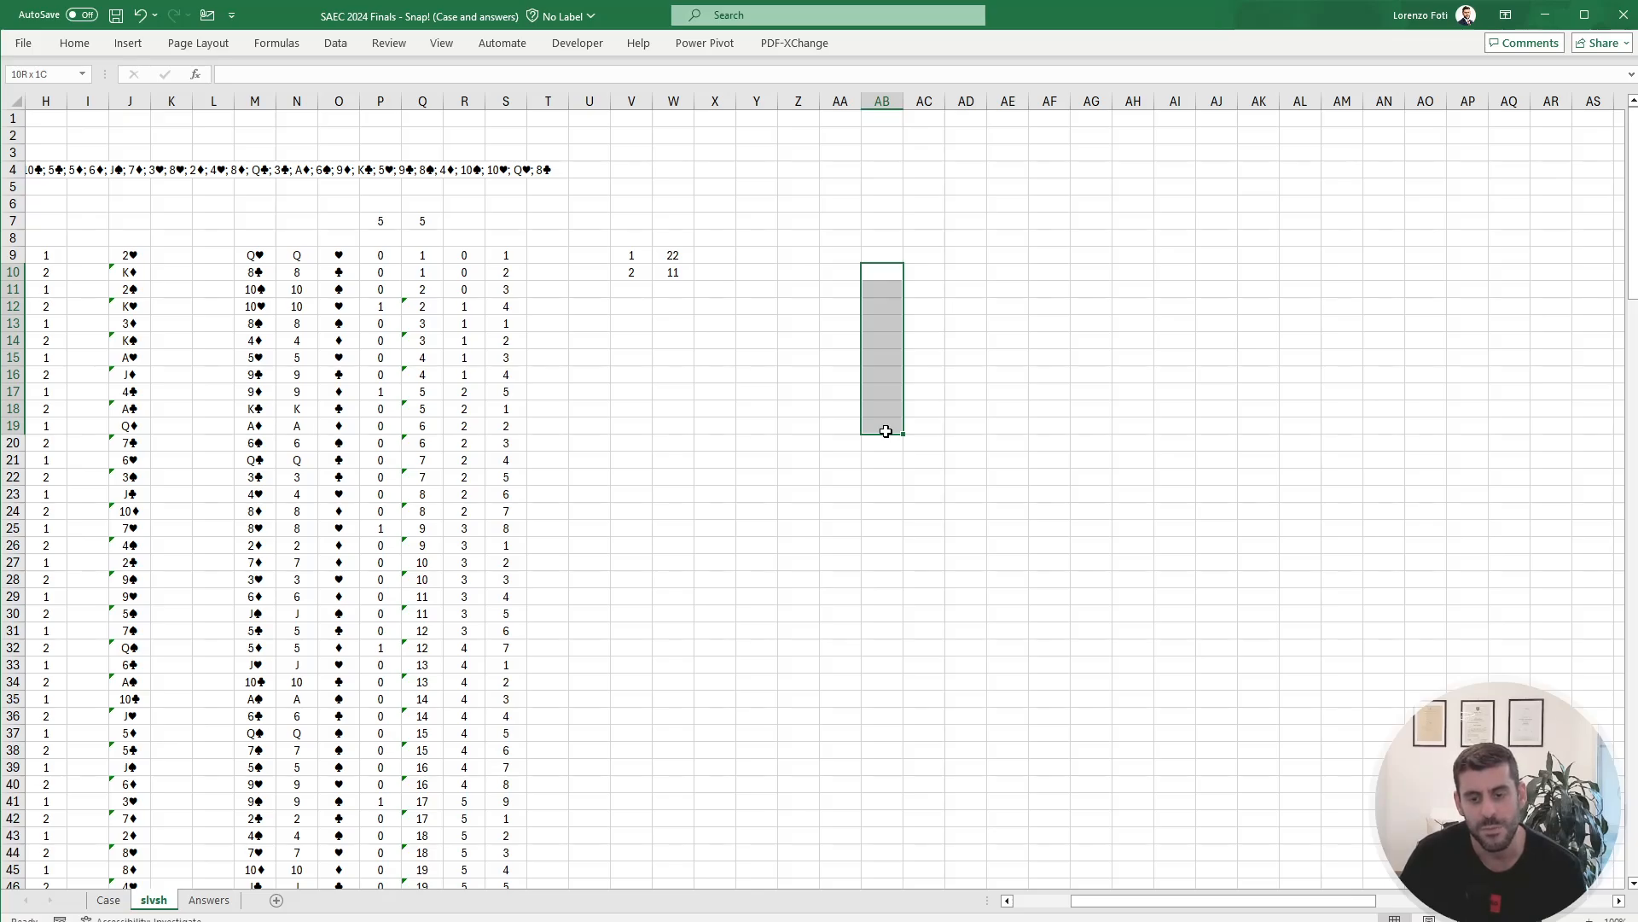
left_click_drag(886, 431, 886, 431)
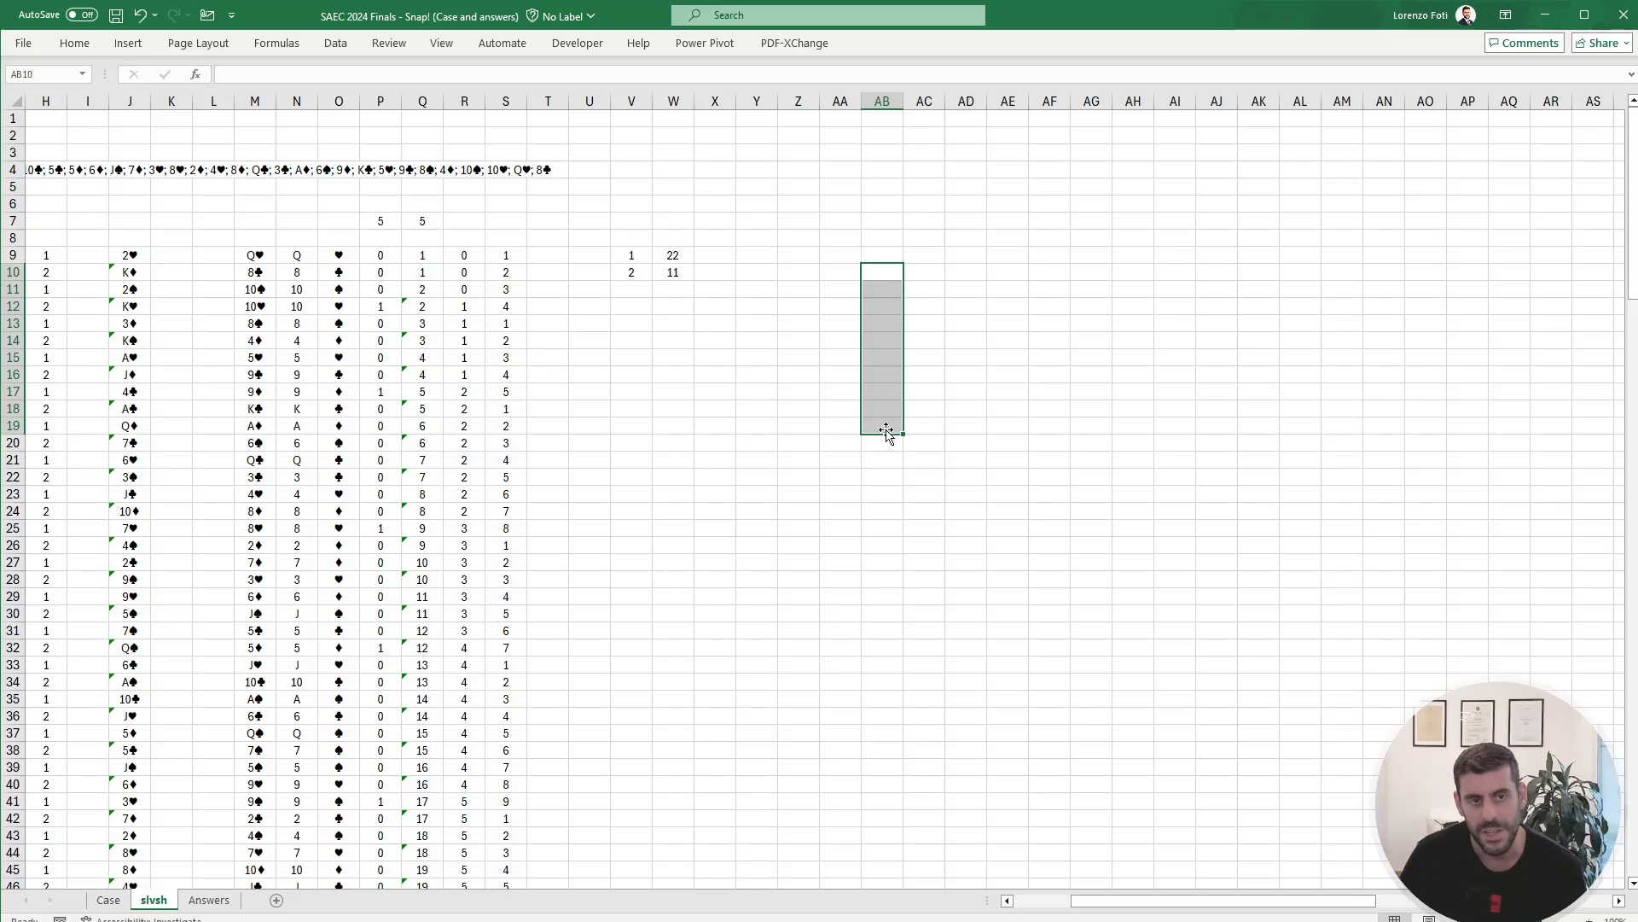
left_click(928, 270)
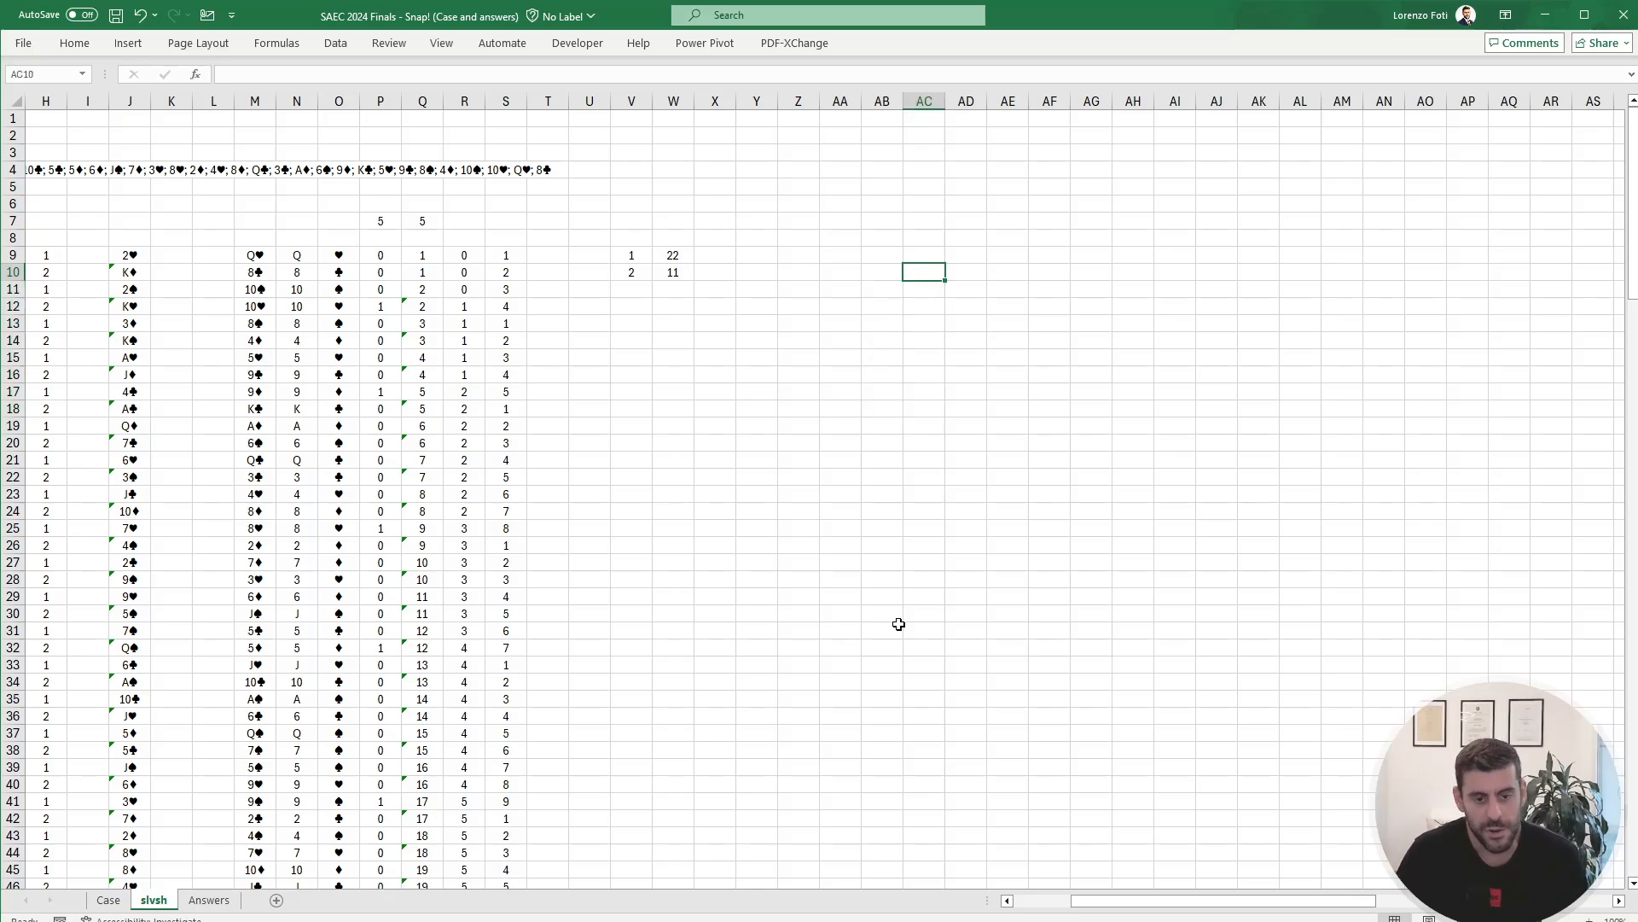
Step: Narrow all columns of the sheet to one uniform smaller width
left_click_drag(1074, 900, 1014, 897)
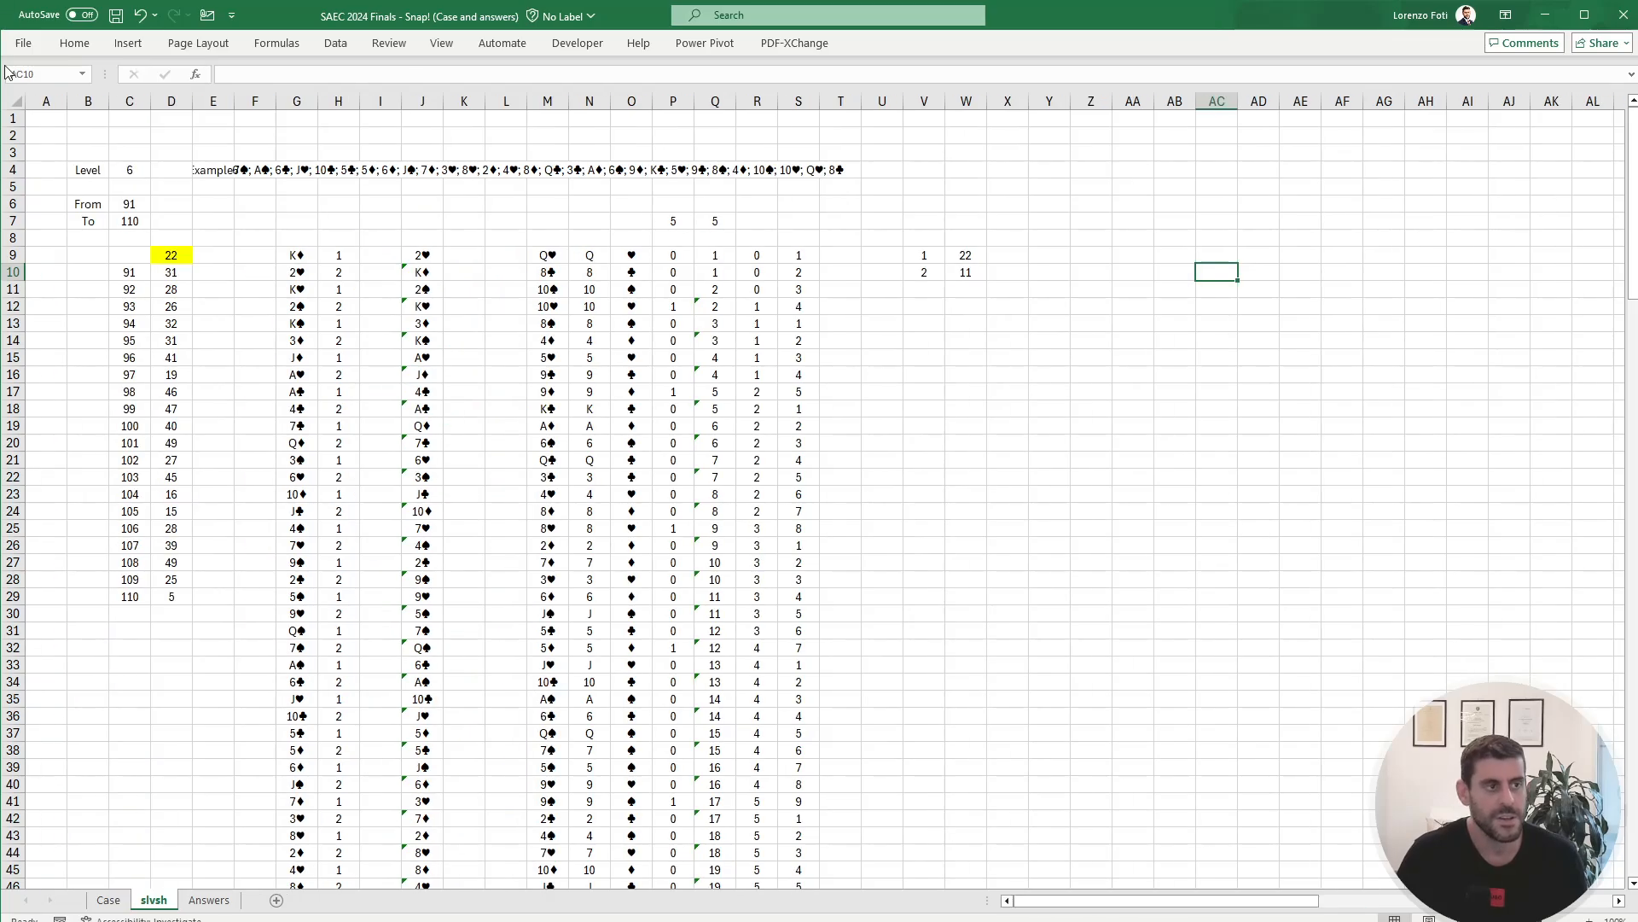
left_click(15, 102)
left_click_drag(61, 101, 58, 102)
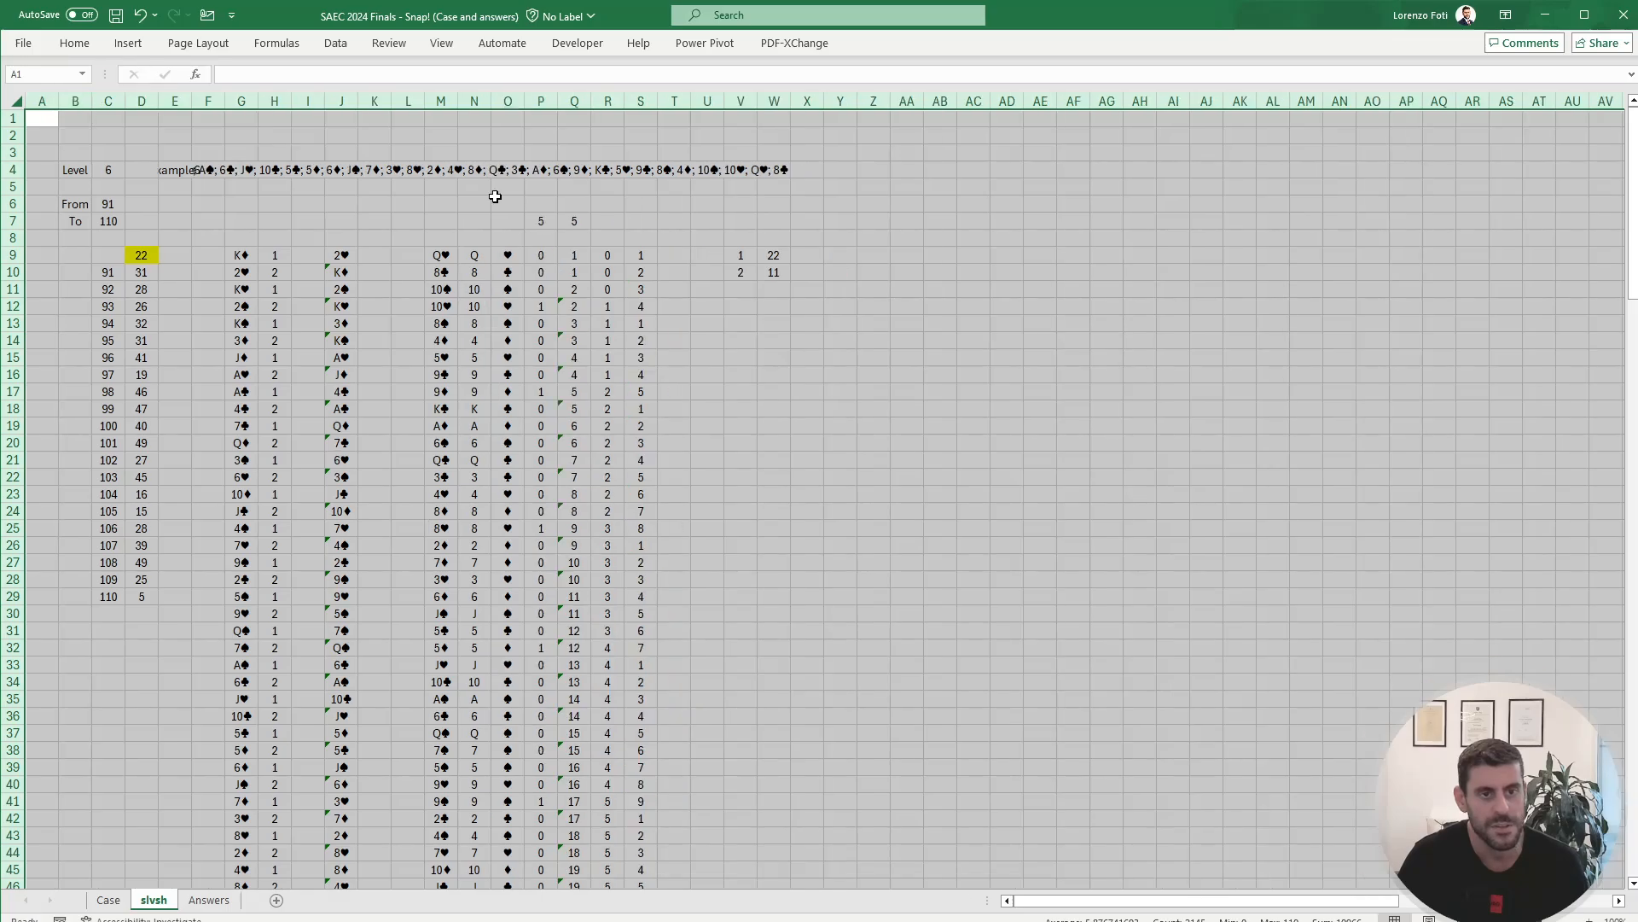
left_click(947, 258)
type("+")
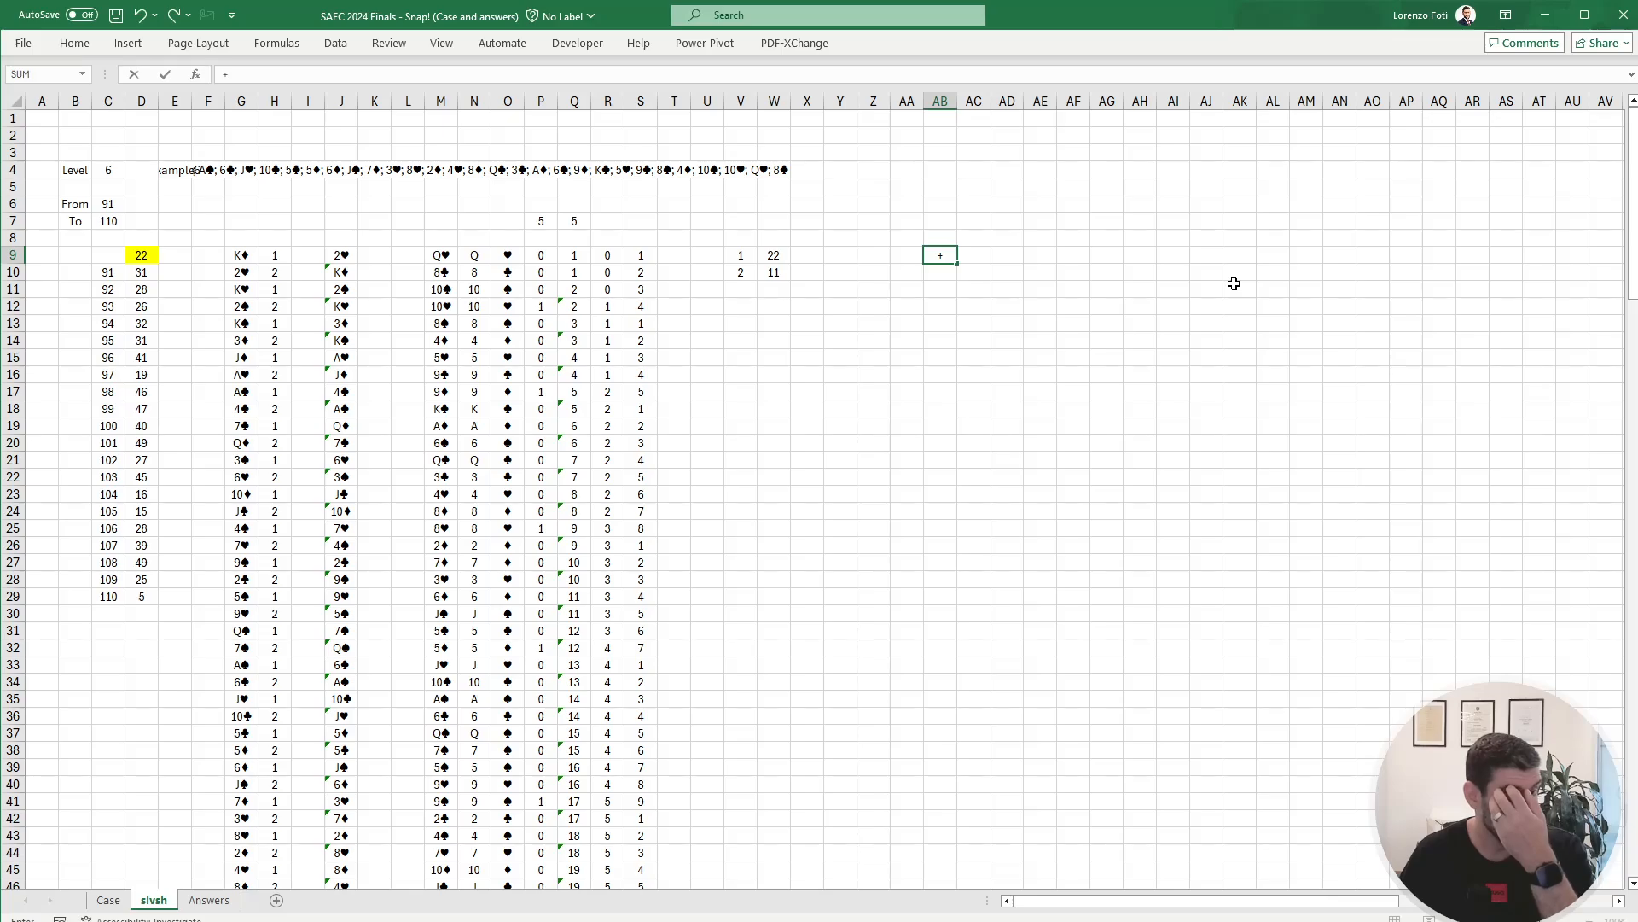
left_click(339, 255)
left_click(437, 254)
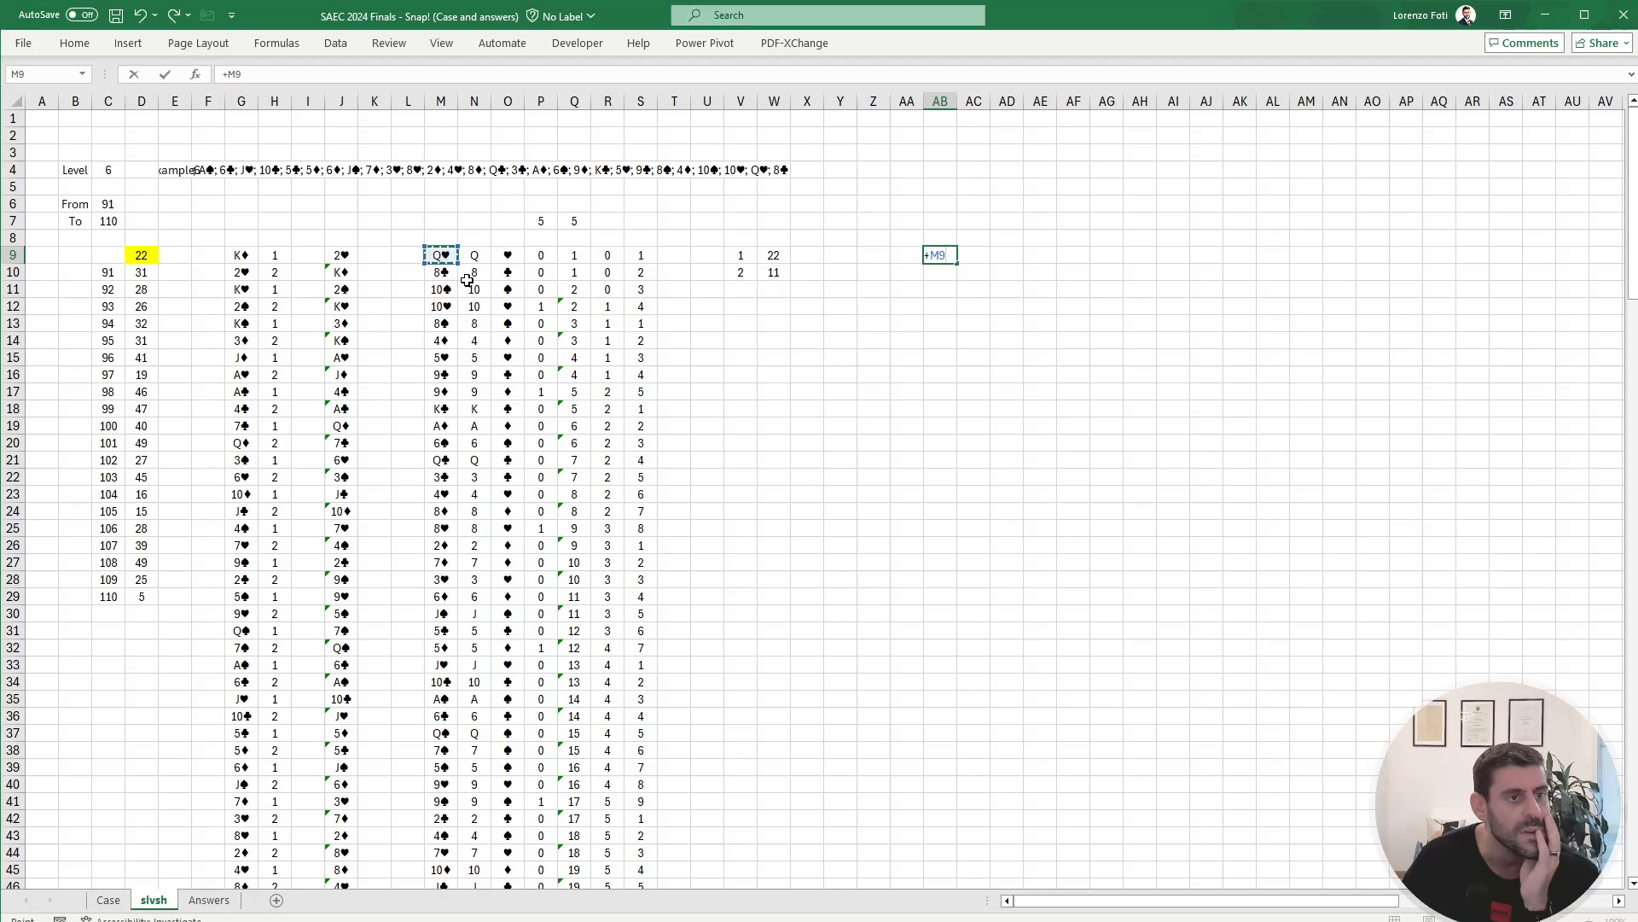
left_click(441, 271)
left_click(242, 256)
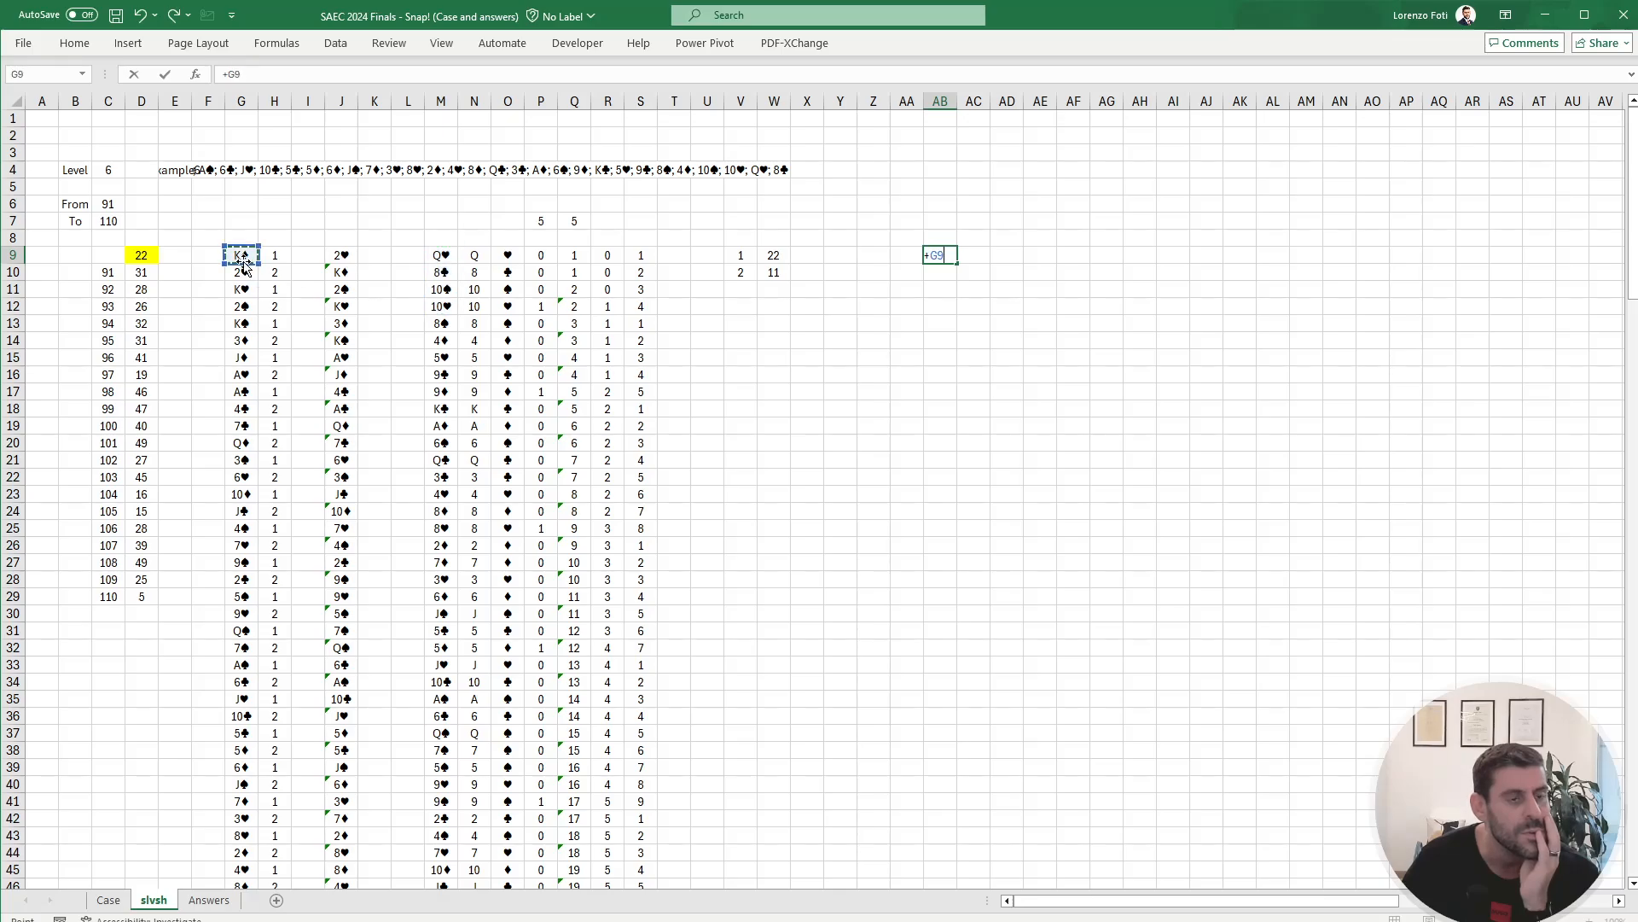
left_click(443, 255)
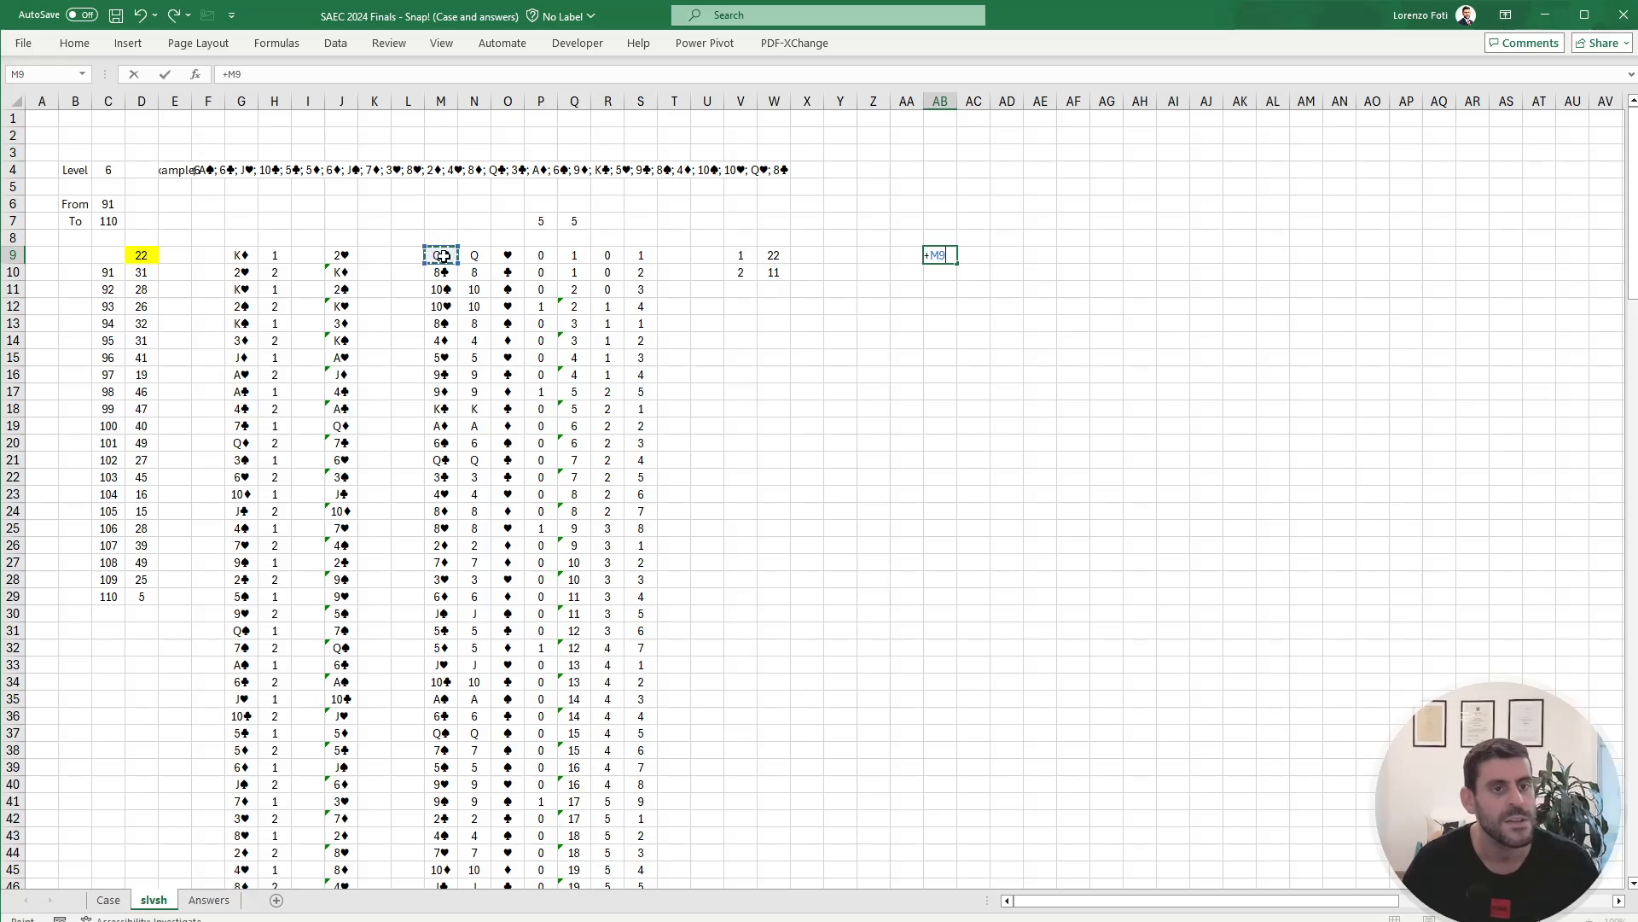
key("Escape")
Step: Examine the LET formula in M9 that produces the card order in column M
left_click(441, 289)
key("Up")
key("Up")
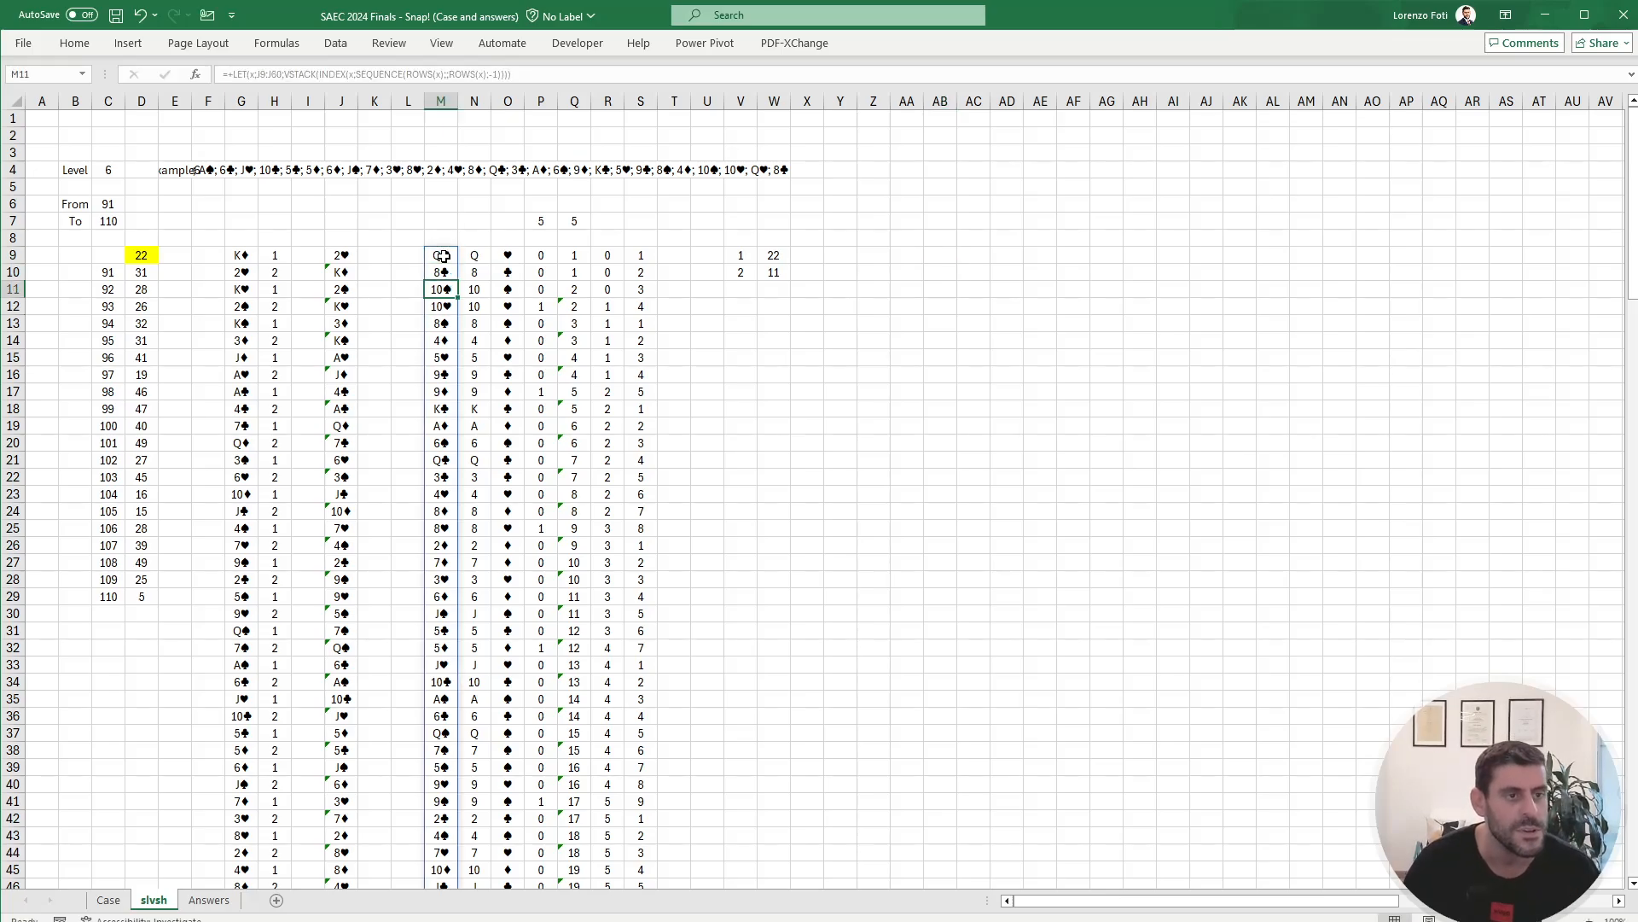
Step: Enter a formula in AB9 that lists player 1's card values horizontally: TRANSPOSE(FILTER($N$9#;$H$9:$H$60=1))
key("ctrl+Up")
key("ctrl+Down")
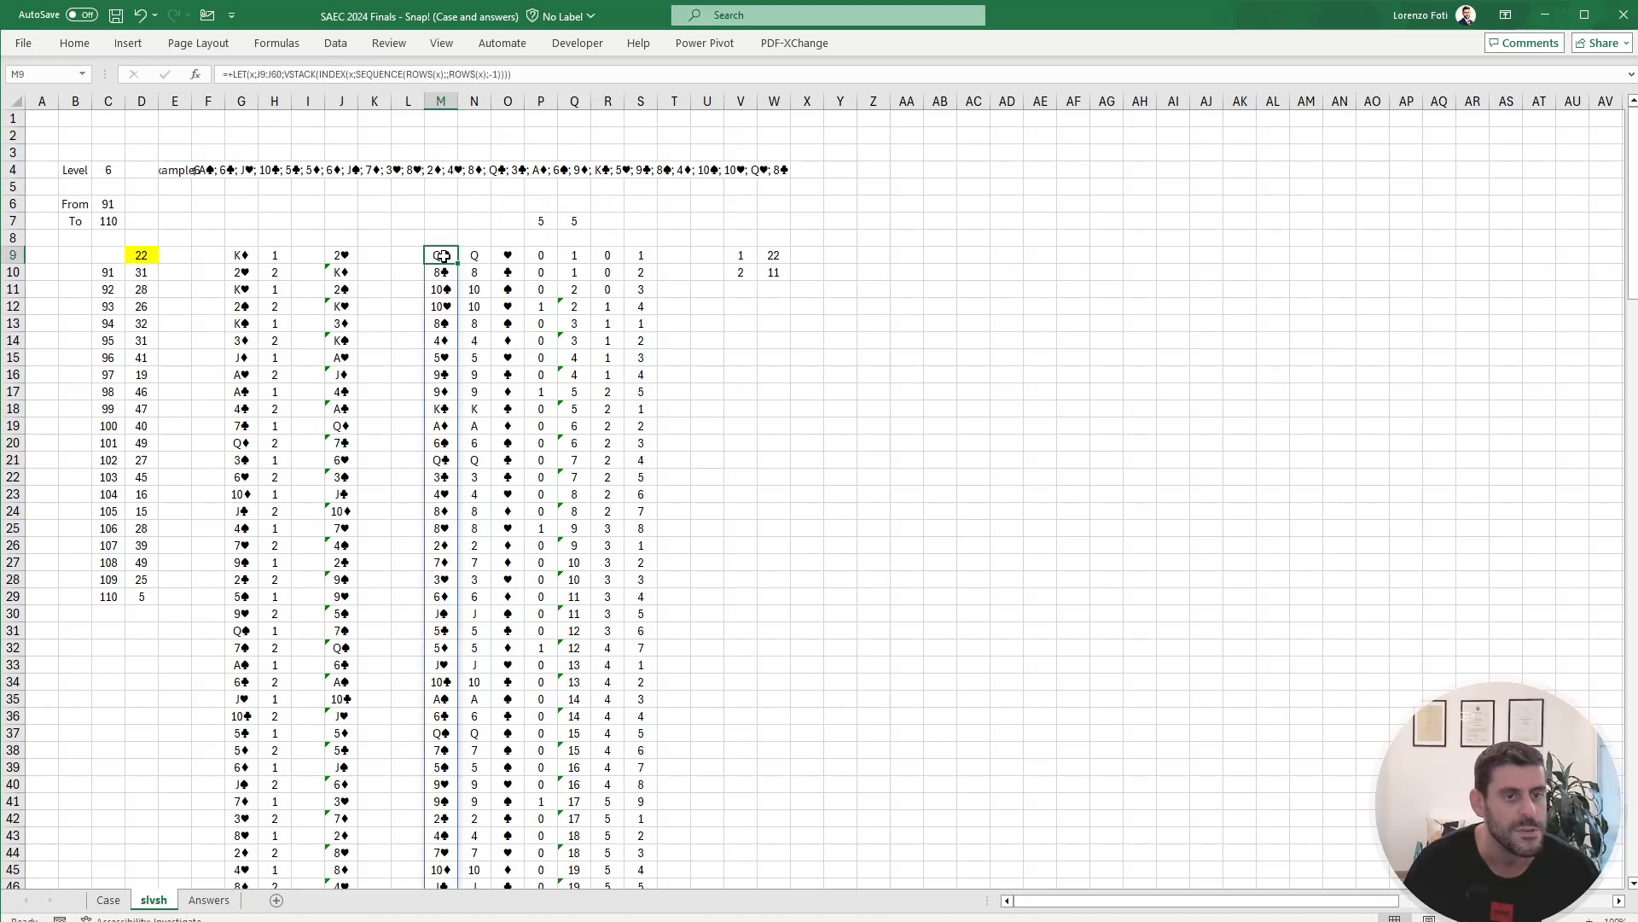
key("Right")
key("Right")
key("Right")
key("Right")
key("Right")
key("Right")
key("Right")
key("Right")
key("Right")
key("Right")
key("Right")
key("Right")
key("Right")
key("Right")
key("Right")
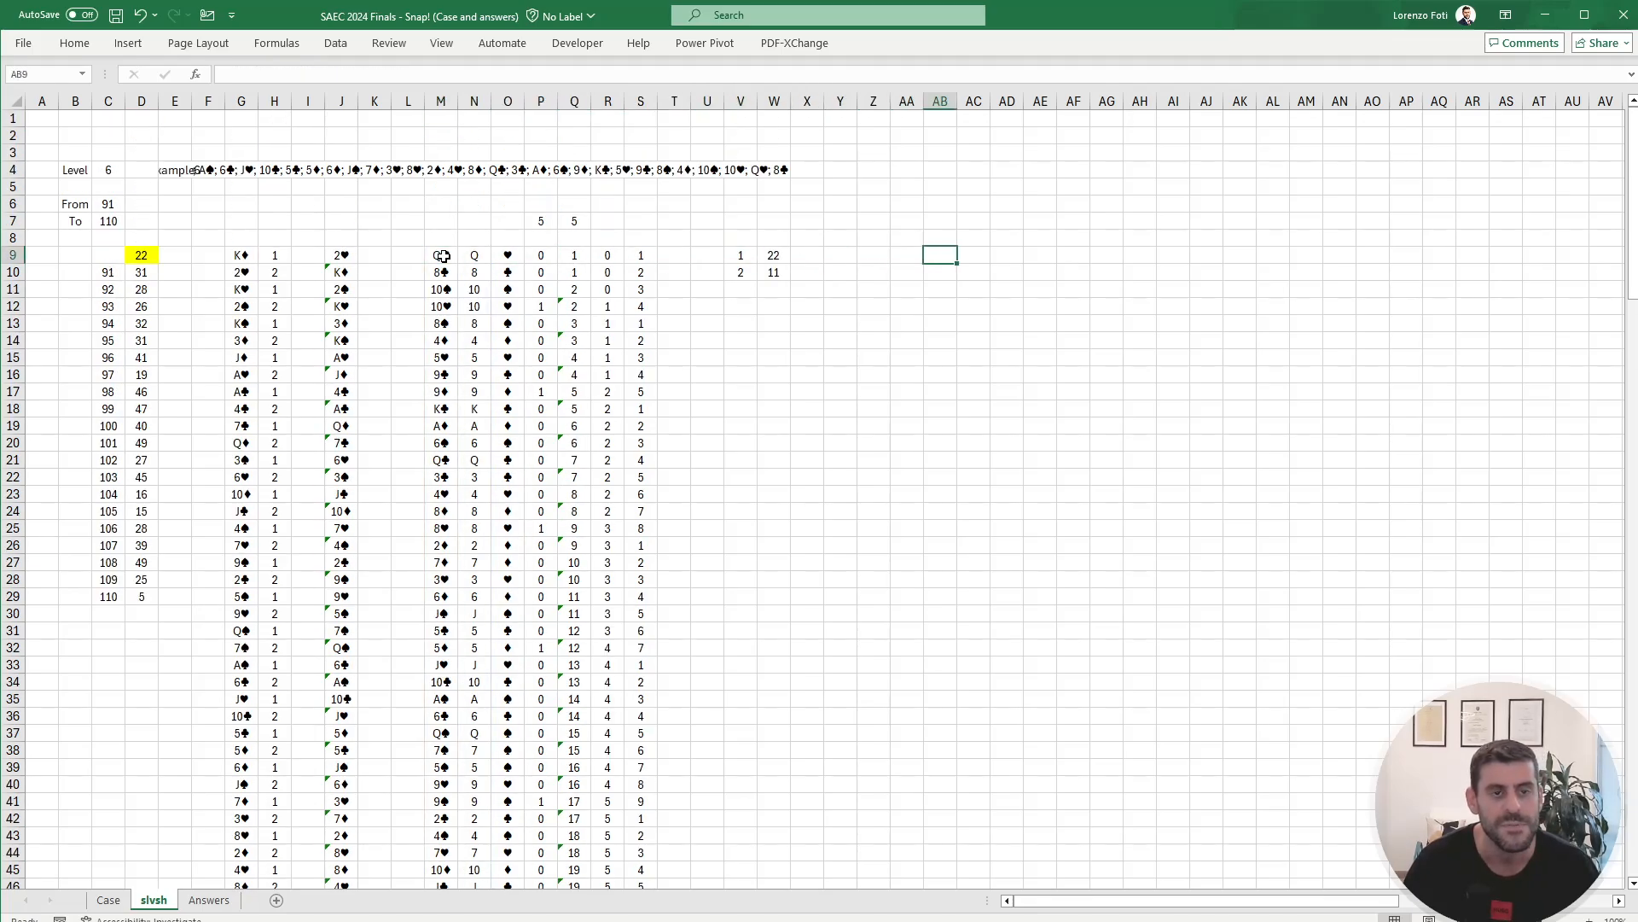
type("tra")
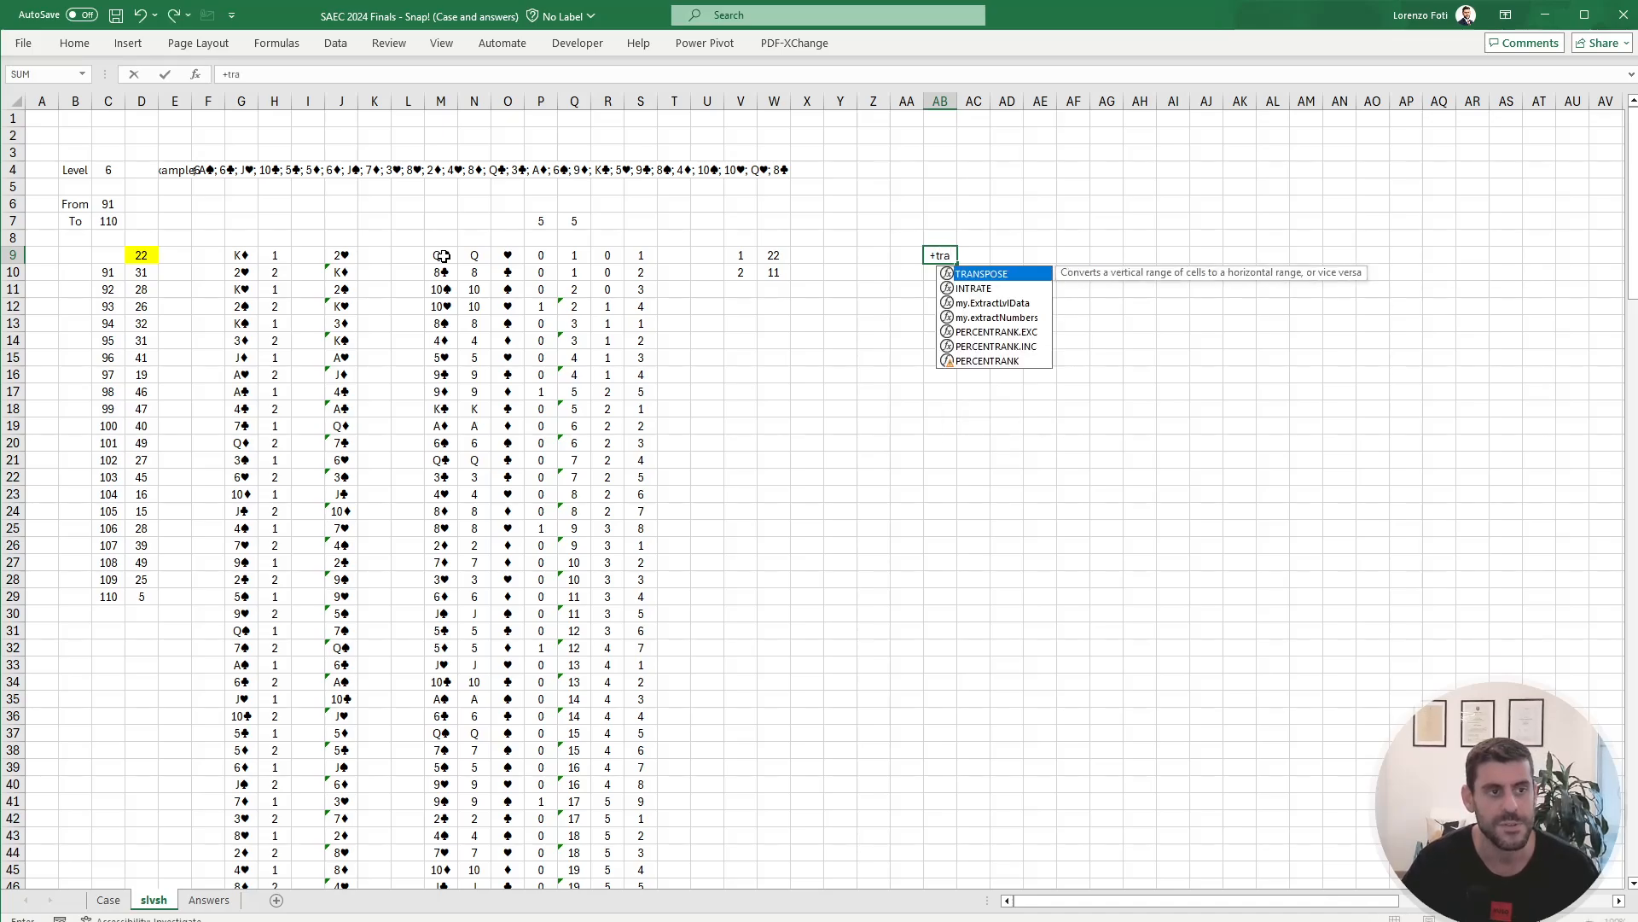
key("Tab")
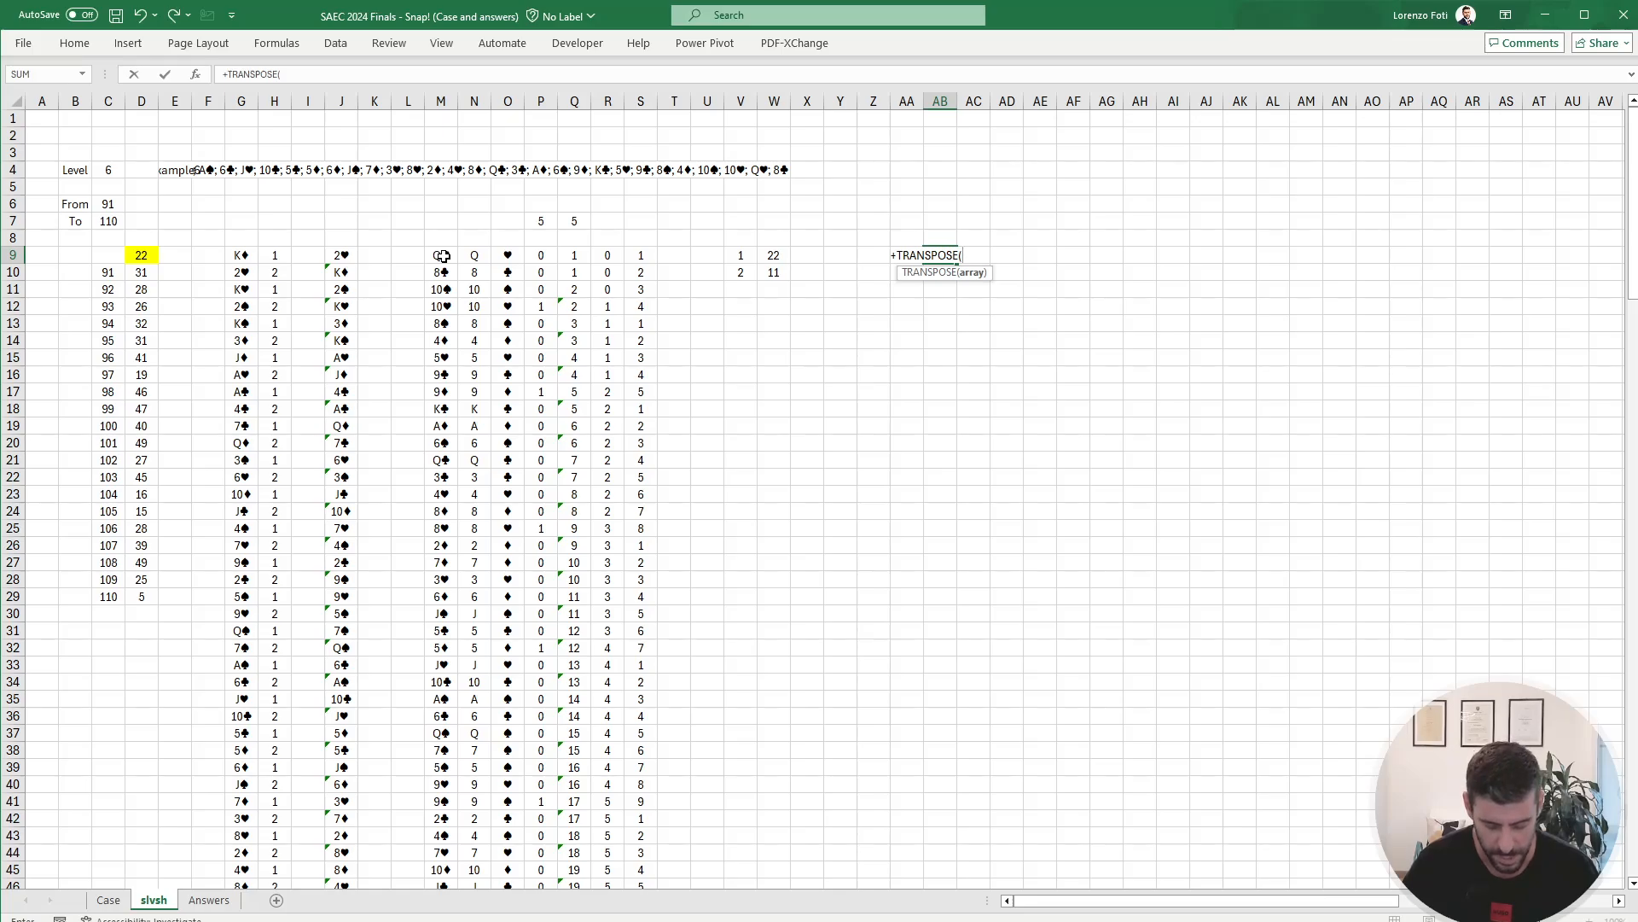
type("fi")
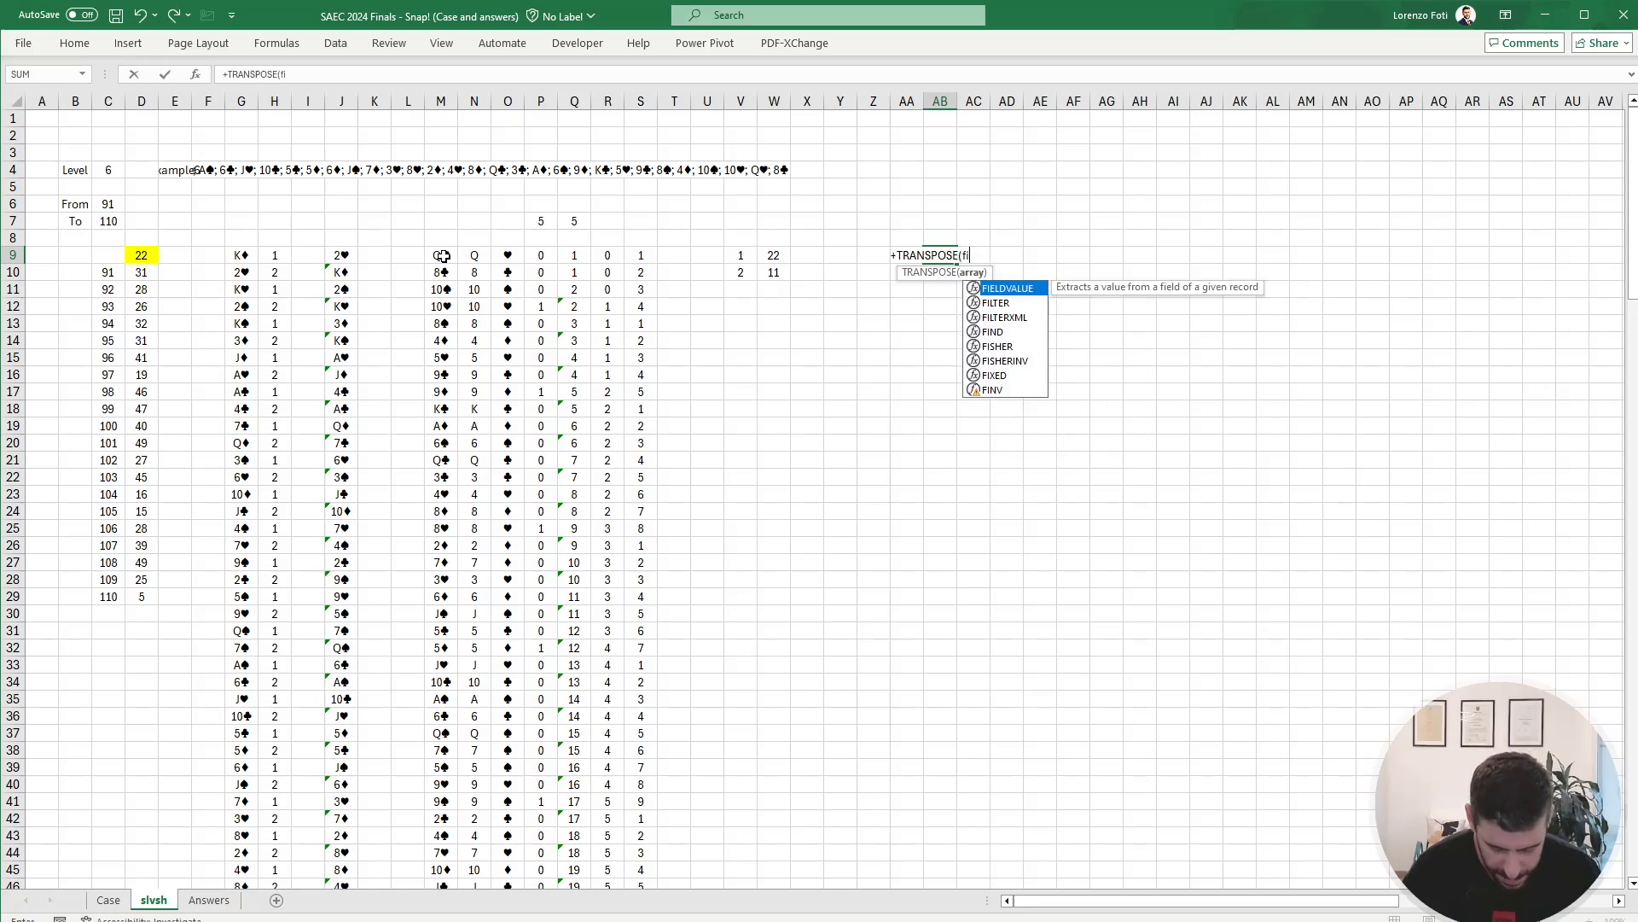
type("lt")
key("Tab")
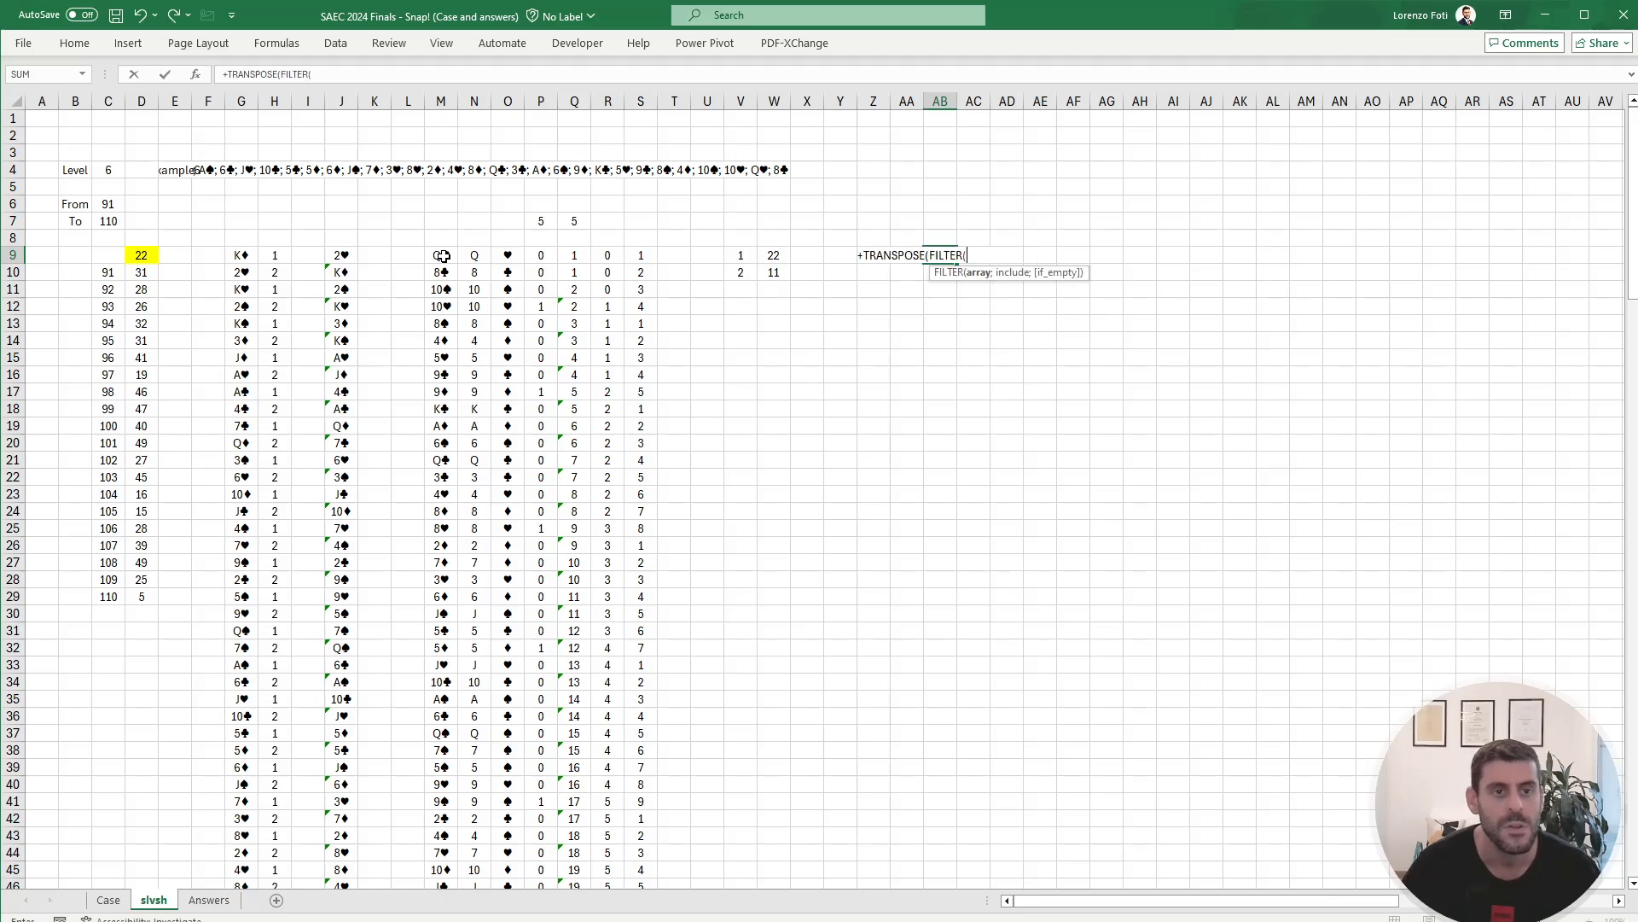
key("Left")
key("Left")
key("Left")
key("Left")
key("Left")
key("Left")
key("Left")
key("Left")
key("Left")
key("Left")
key("Left")
key("Left")
key("Left")
key("Left")
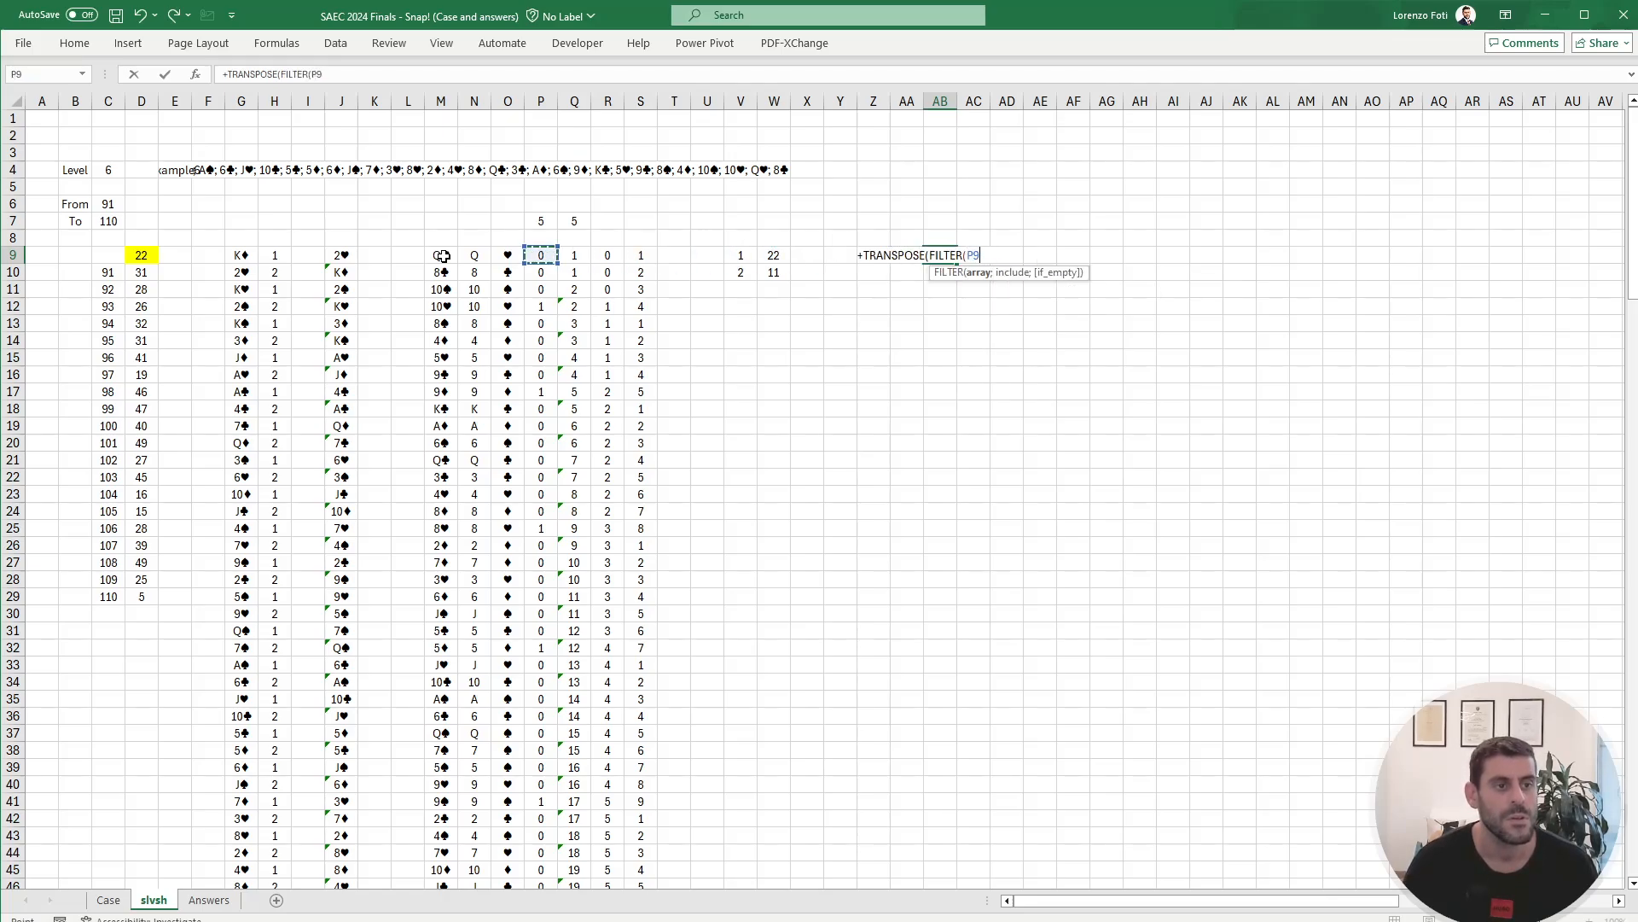
key("ctrl+shift+Down")
key("F4")
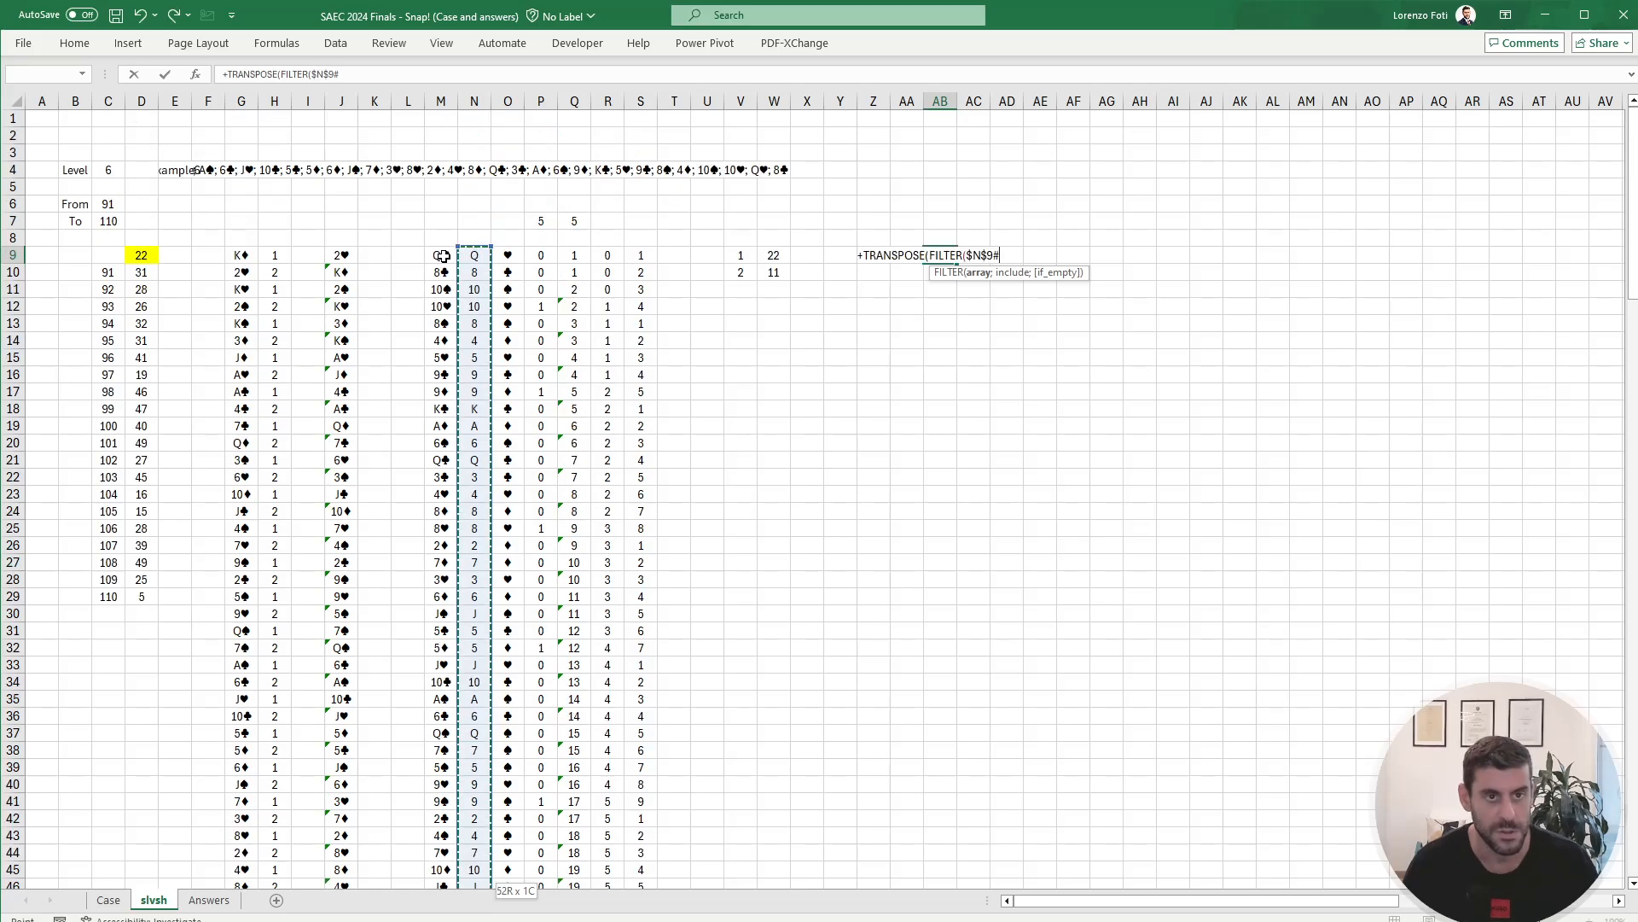
type(";")
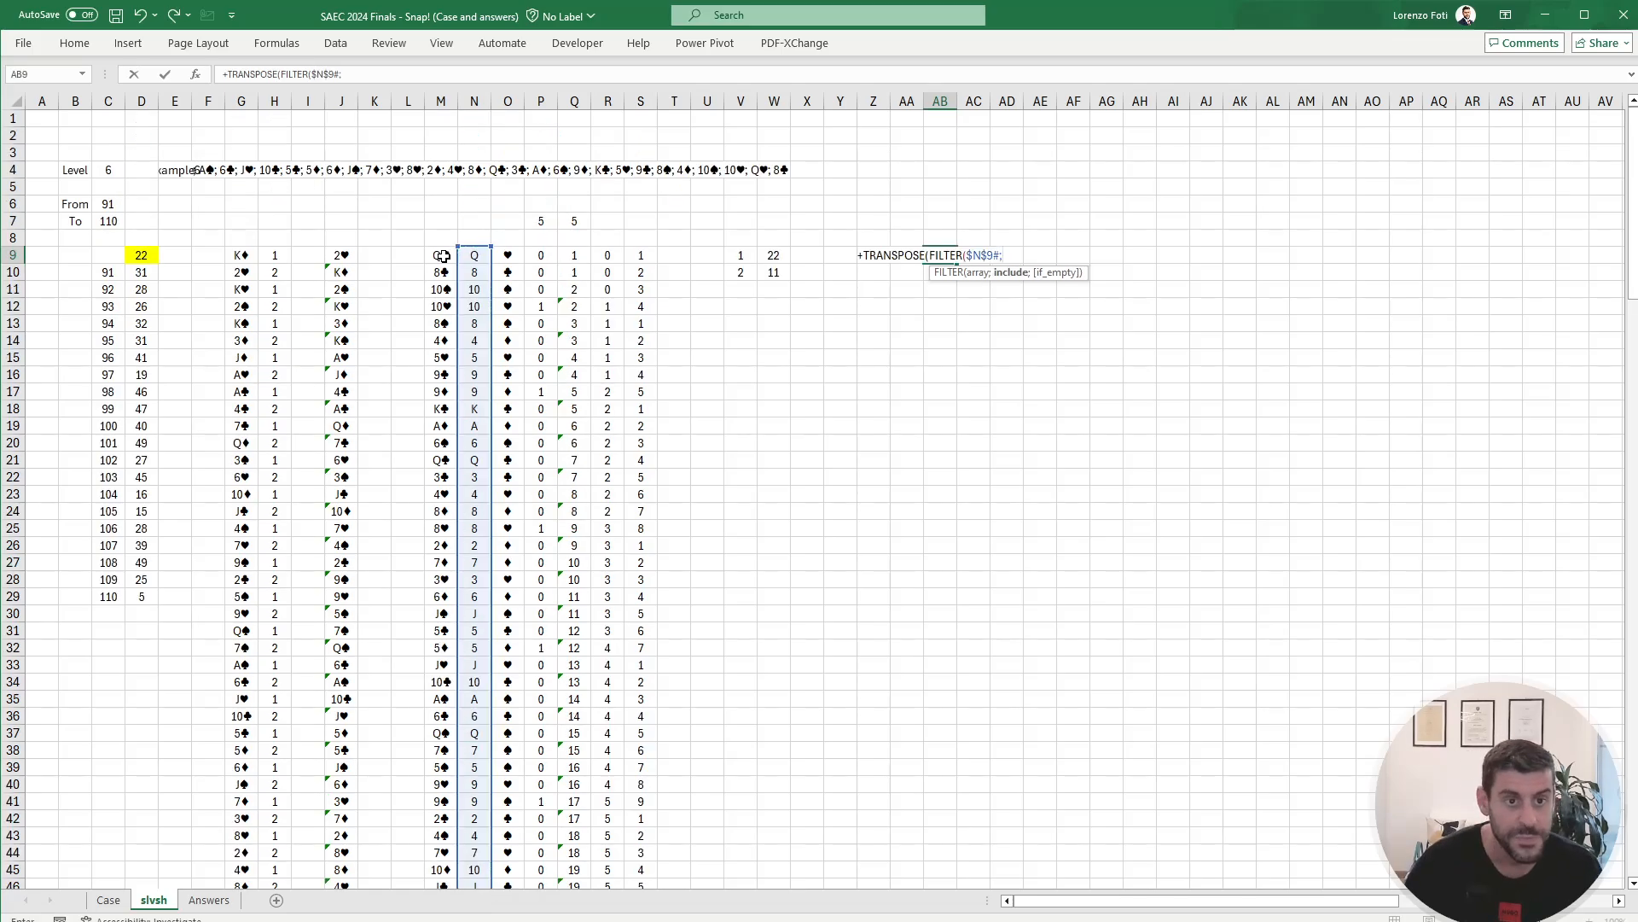
key("Left")
key("Left")
key("Left")
key("Left")
key("Left")
key("Left")
key("Left")
key("Left")
key("Left")
key("Left")
key("Left")
key("Left")
key("Left")
key("Left")
key("Left")
key("Left")
key("Left")
key("Left")
key("Left")
key("Left")
key("Left")
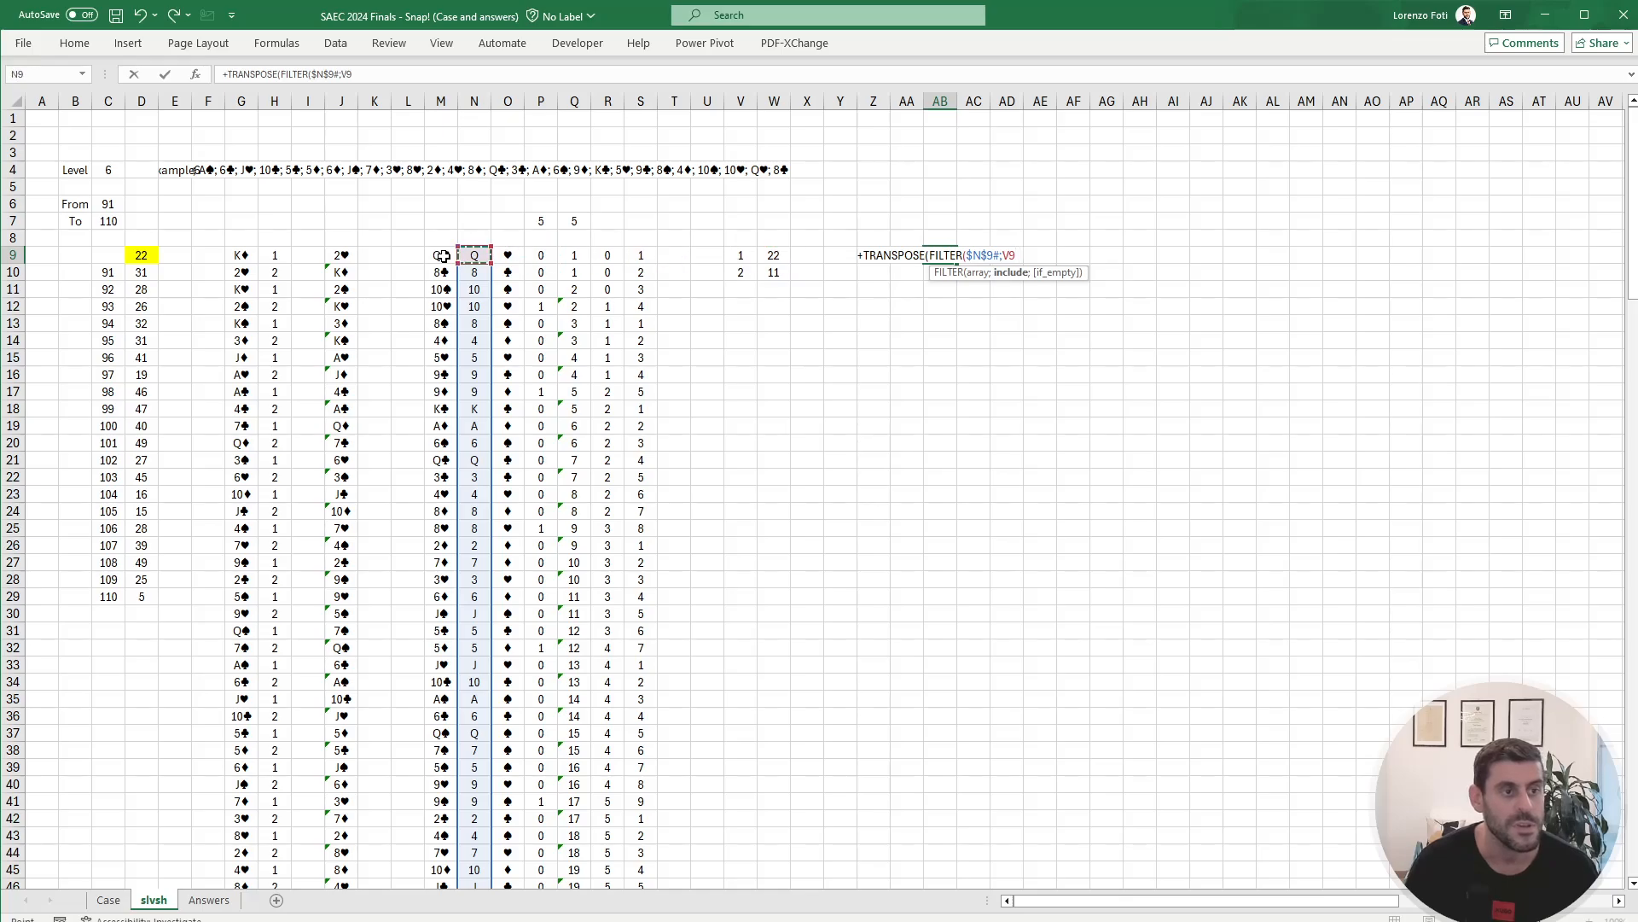
key("Right")
key("ctrl+shift+Down")
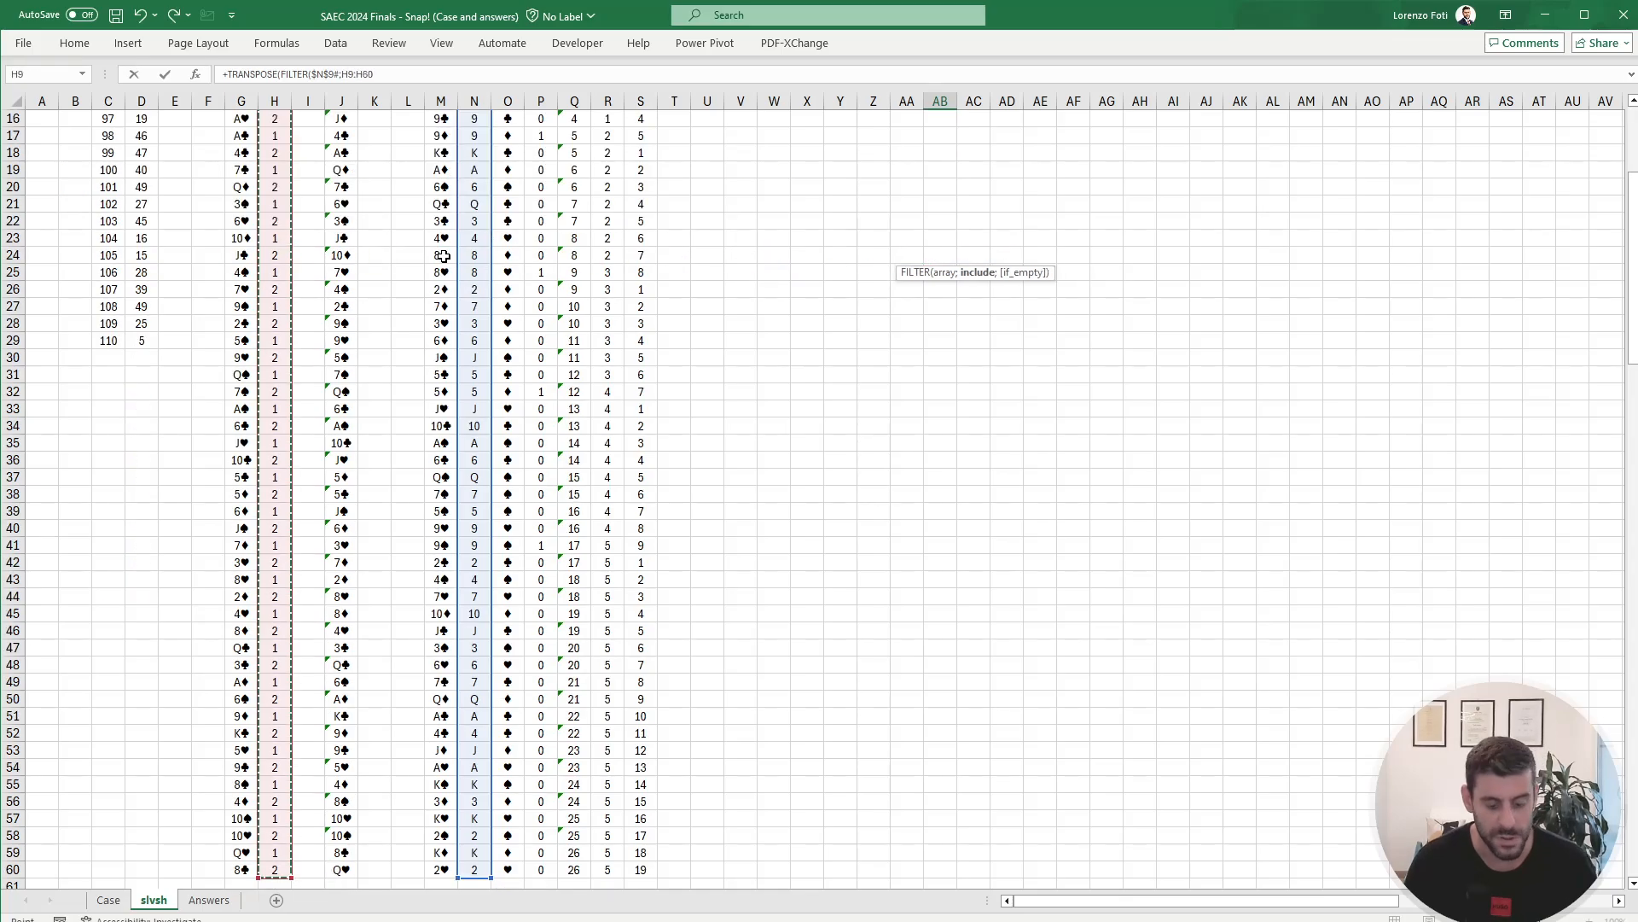
key("F4")
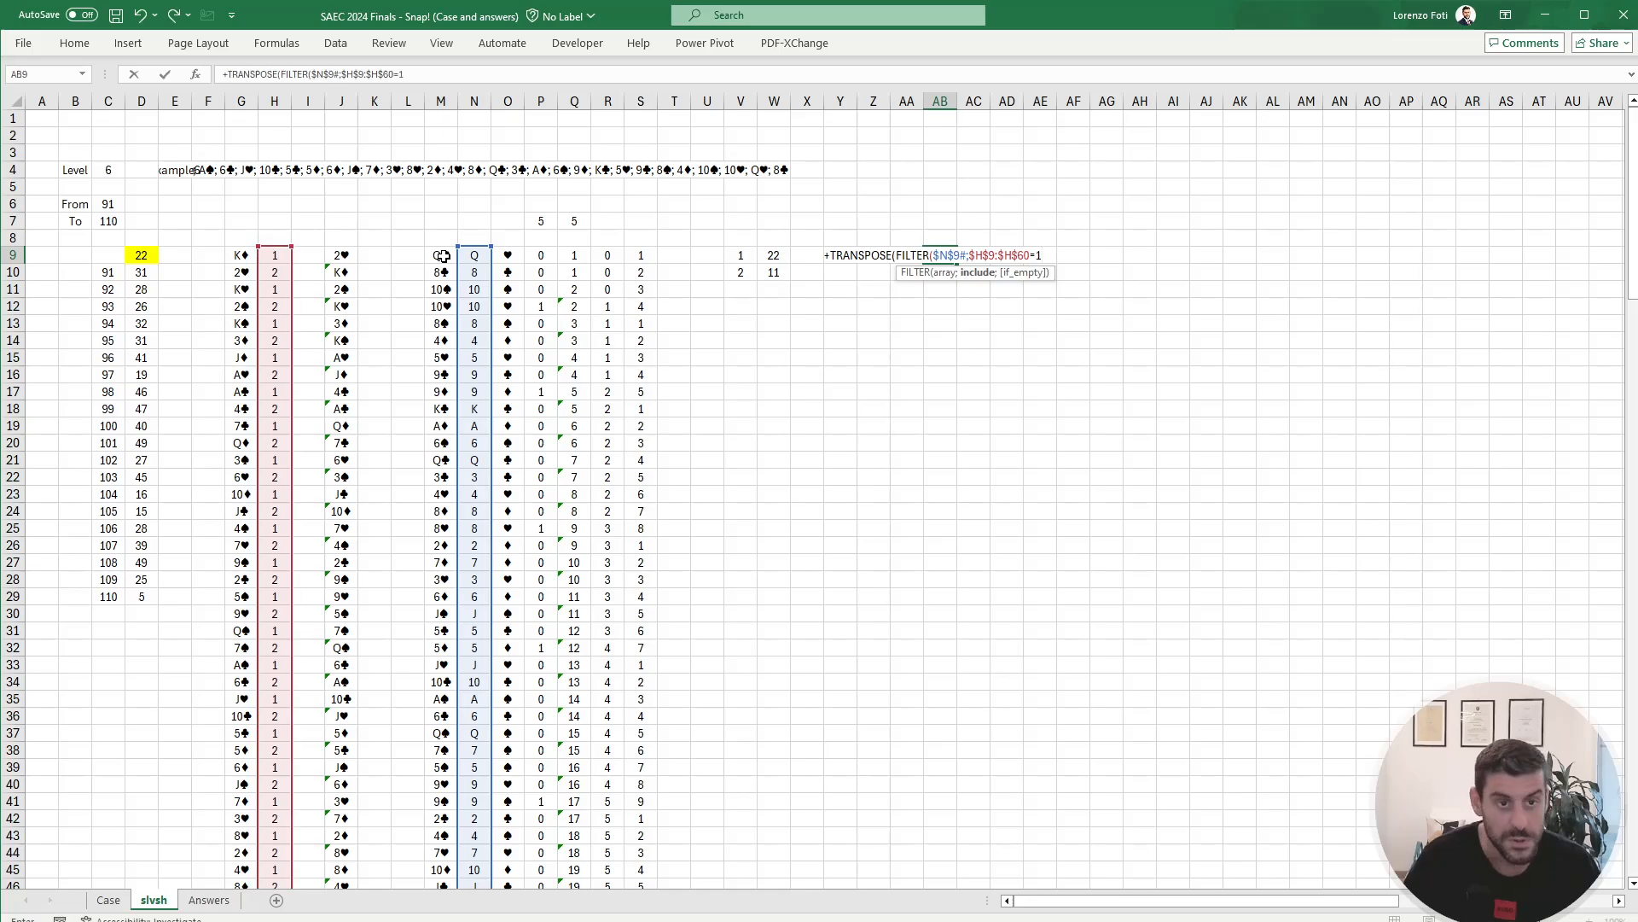
type("=1))")
key("Return")
key("Return")
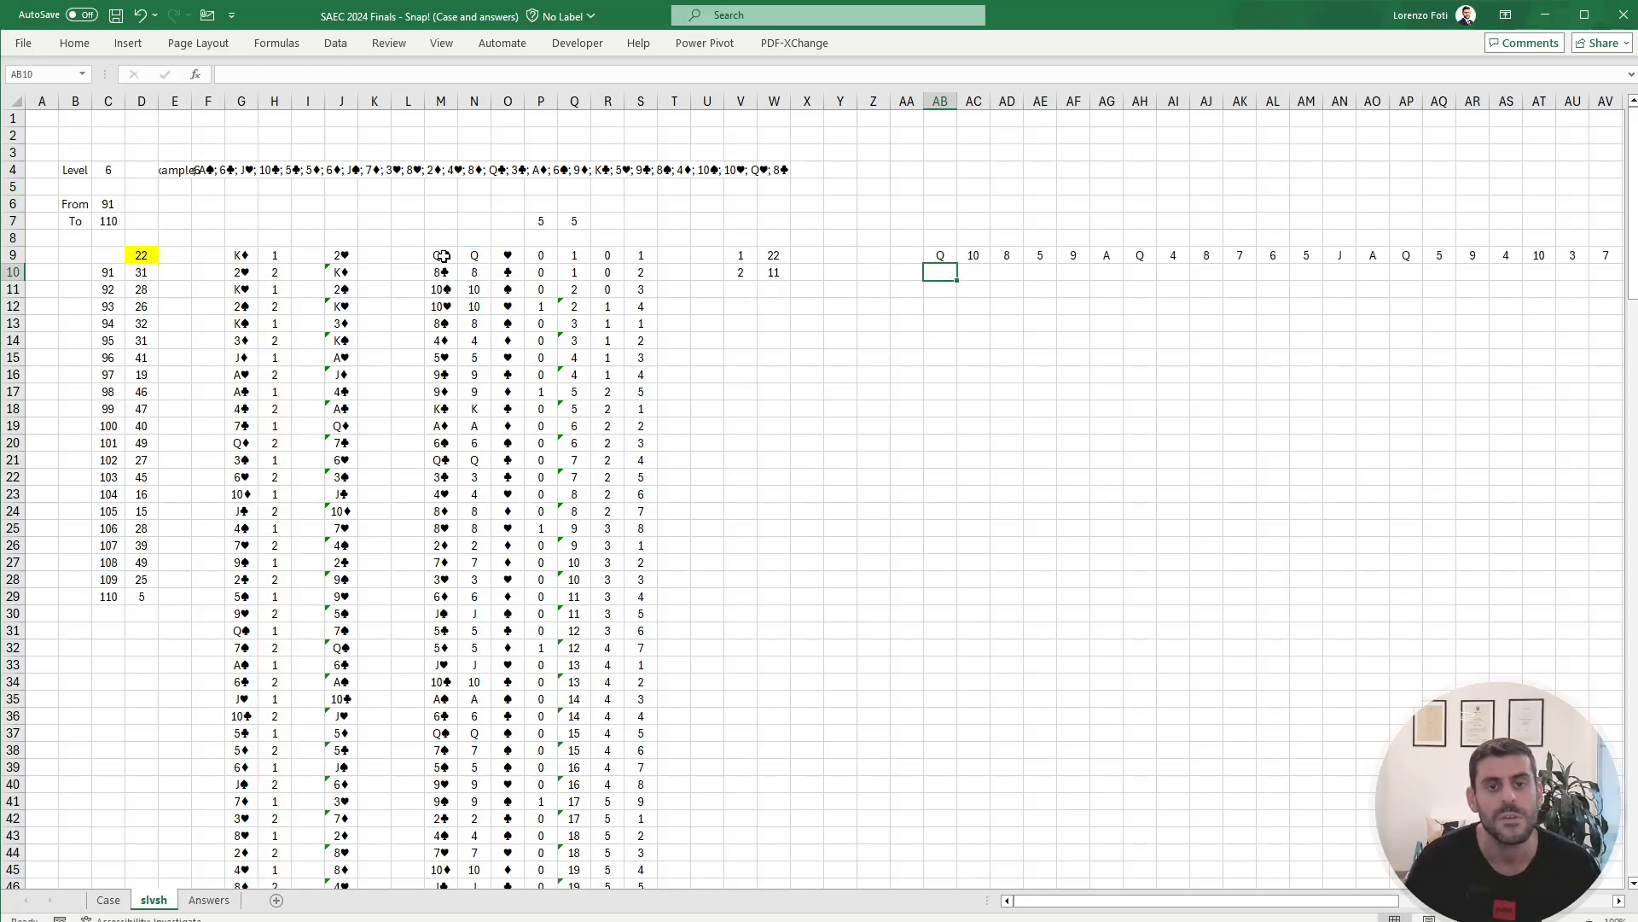
Step: Label the first card row P1 in AB8 and add the heading P2 in BC8 for the second player's row
key("Up")
key("ctrl+Right")
key("Left")
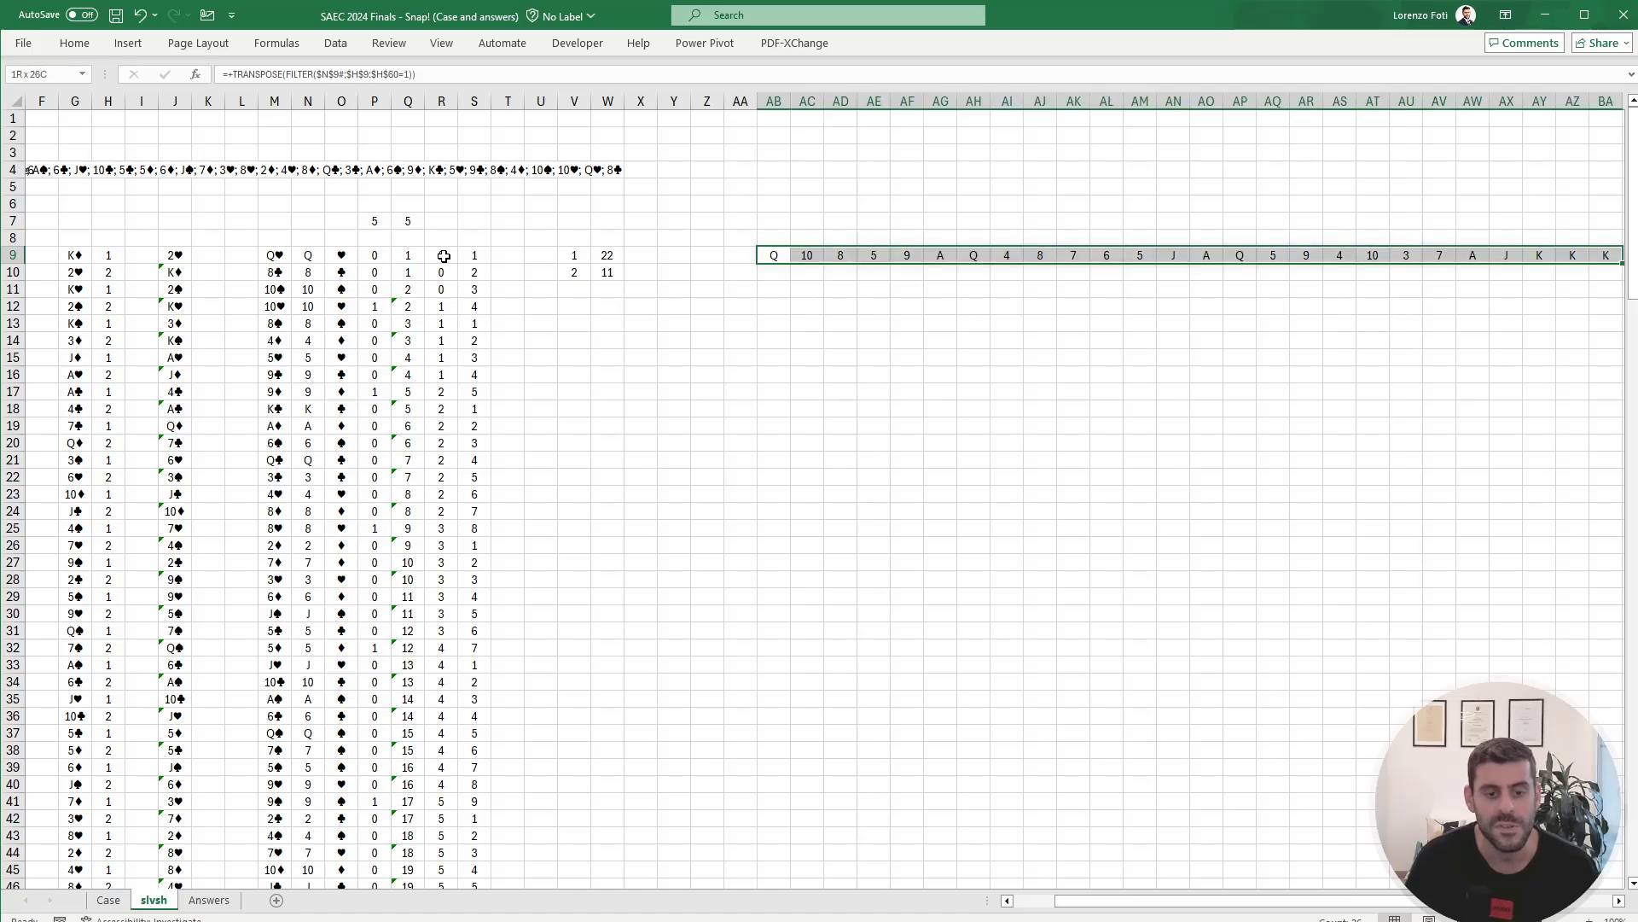
key("Up")
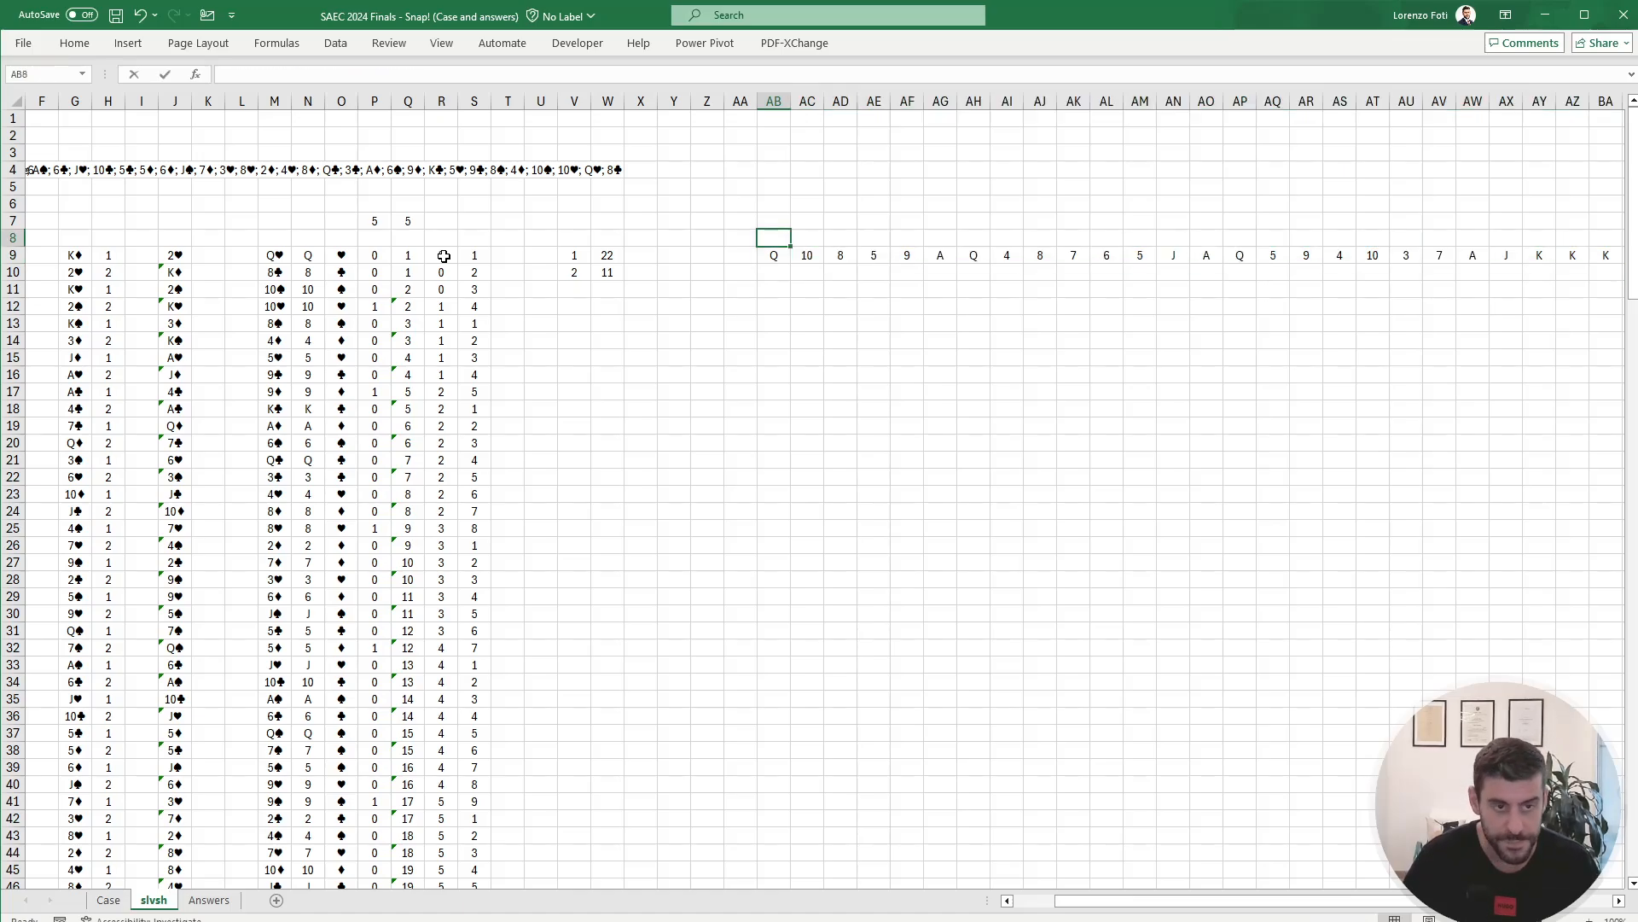
type("P1")
key("Return")
key("ctrl+Right")
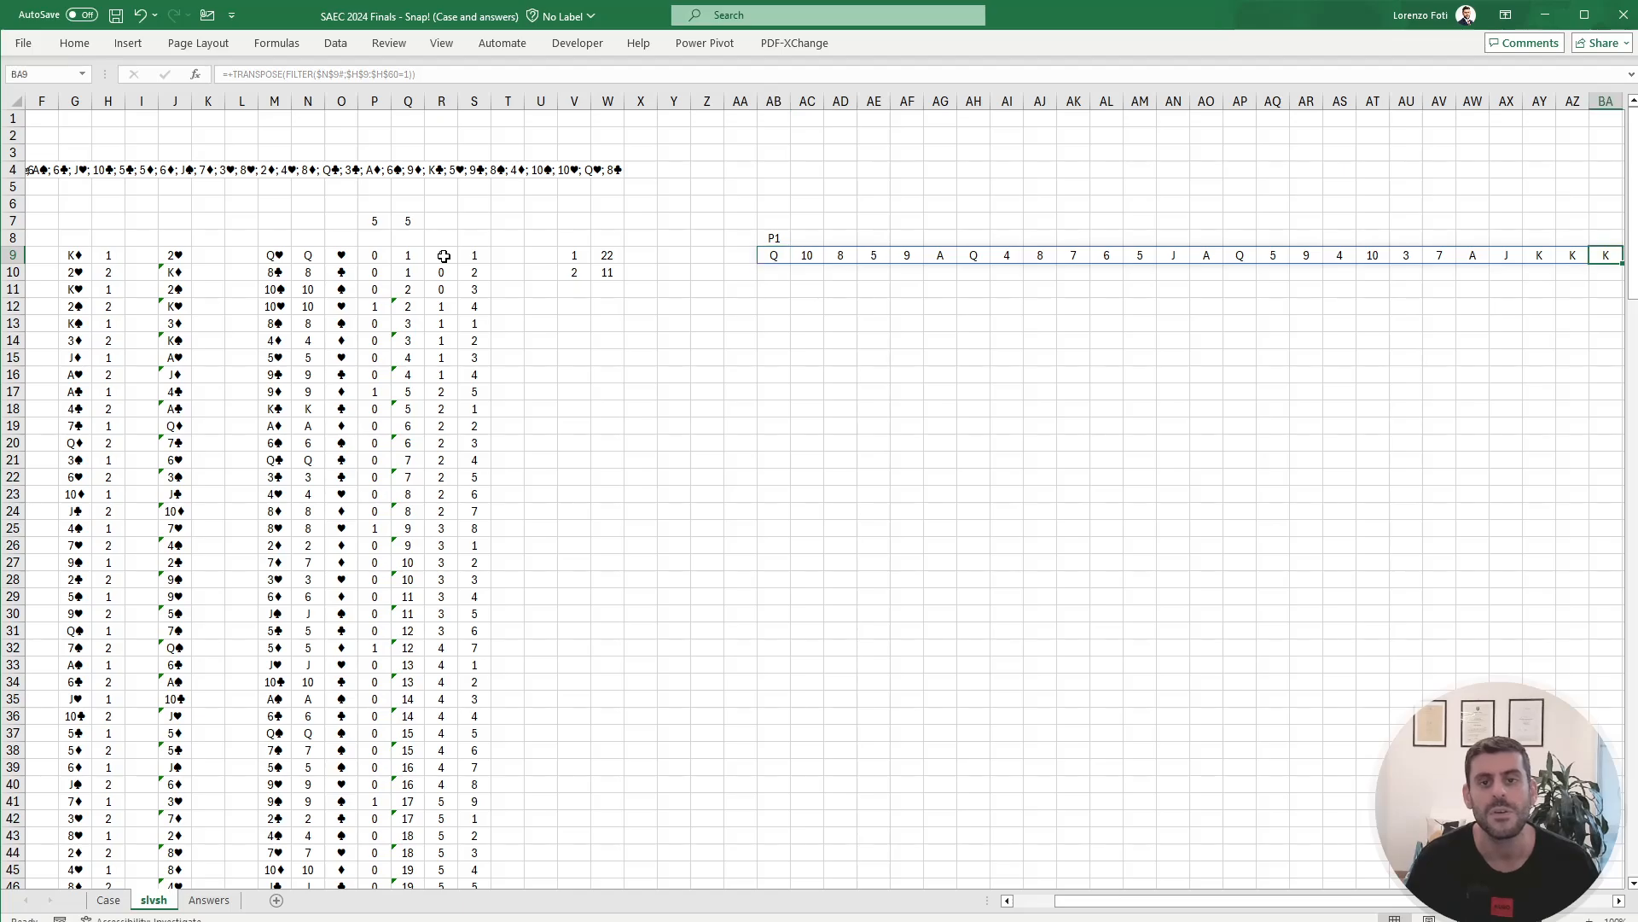
key("Right")
key("Right")
key("Up")
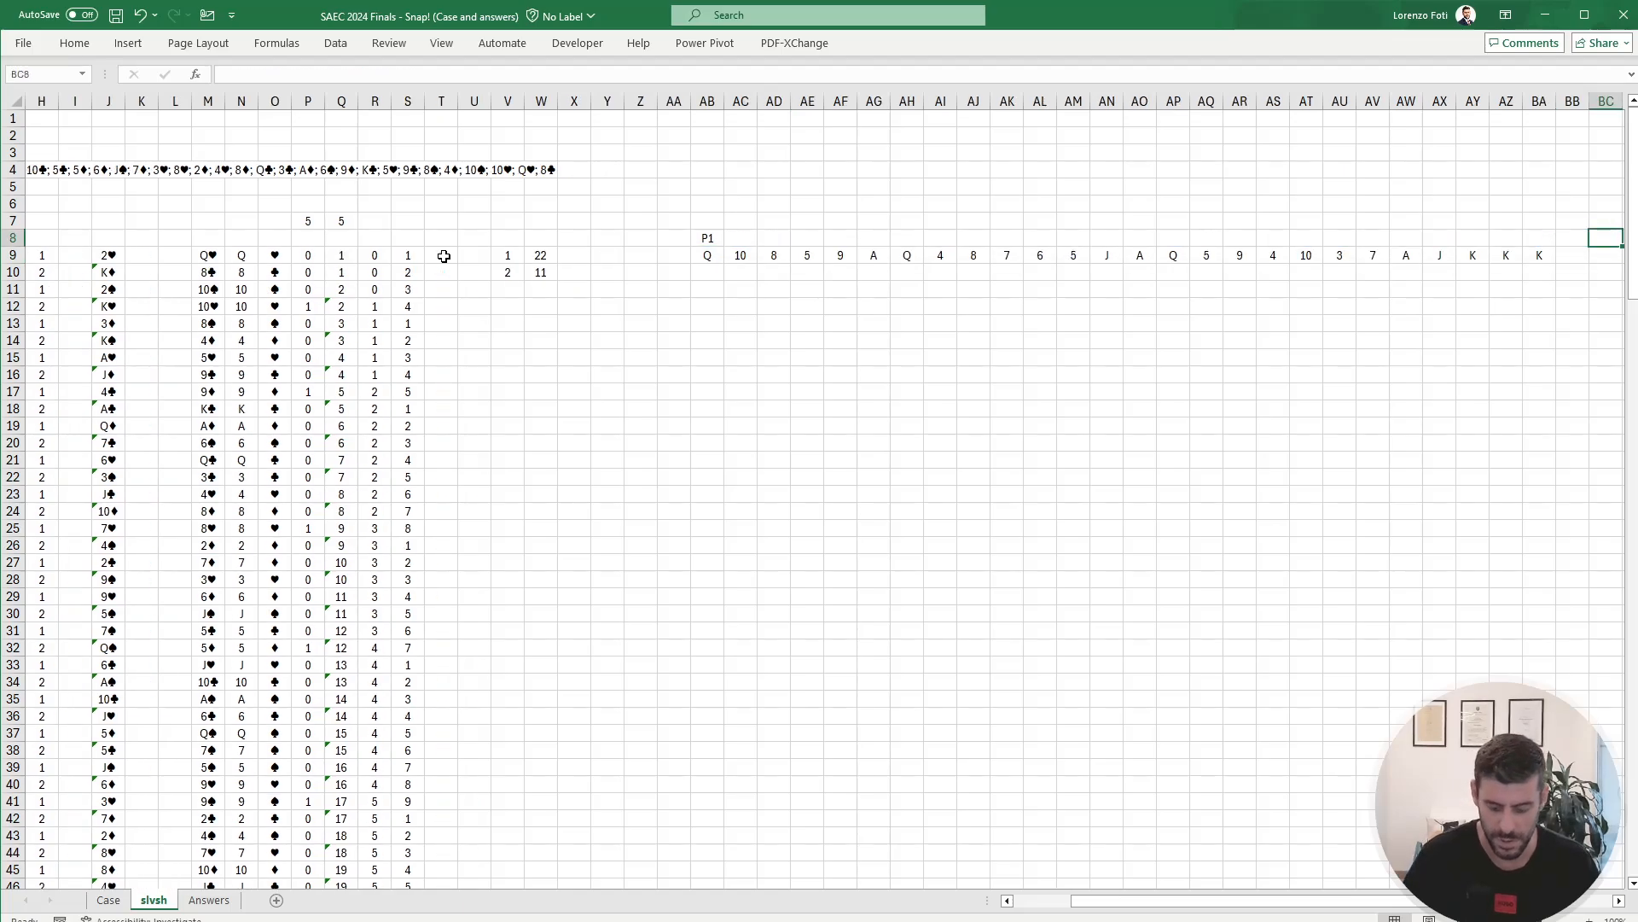
type("P2")
key("Return")
Step: Copy the AB9 formula to BC9 and change its filter condition to 2 for player 2's cards
key("ctrl+Left")
key("ctrl+Left")
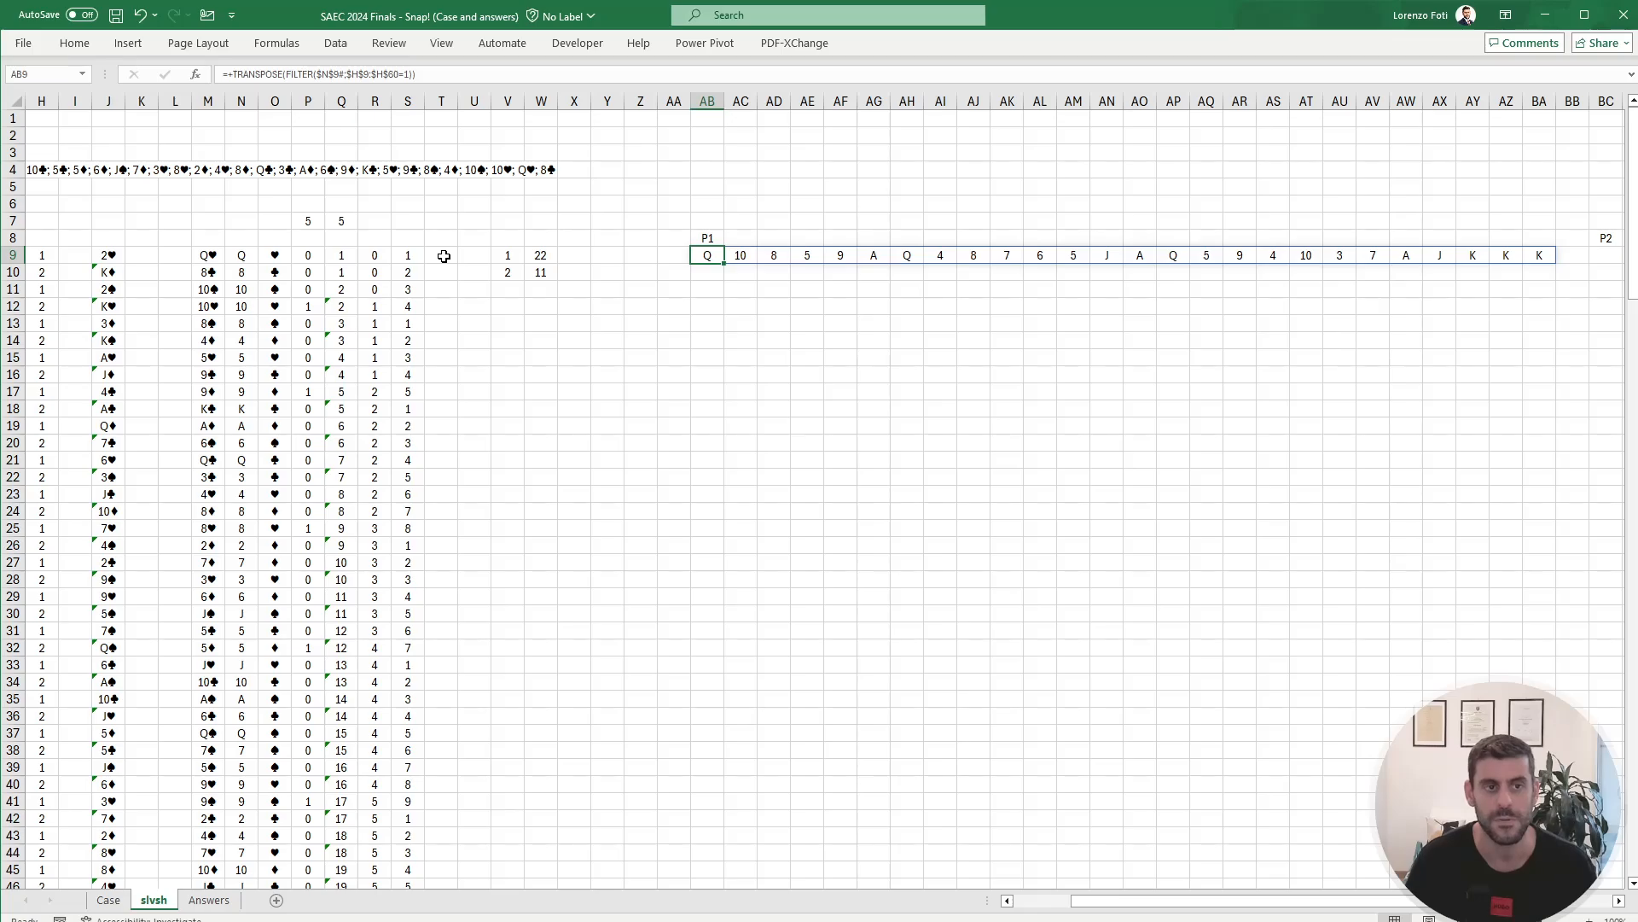
key("ctrl+c")
key("ctrl+Right")
key("Right")
key("Right")
key("ctrl+v")
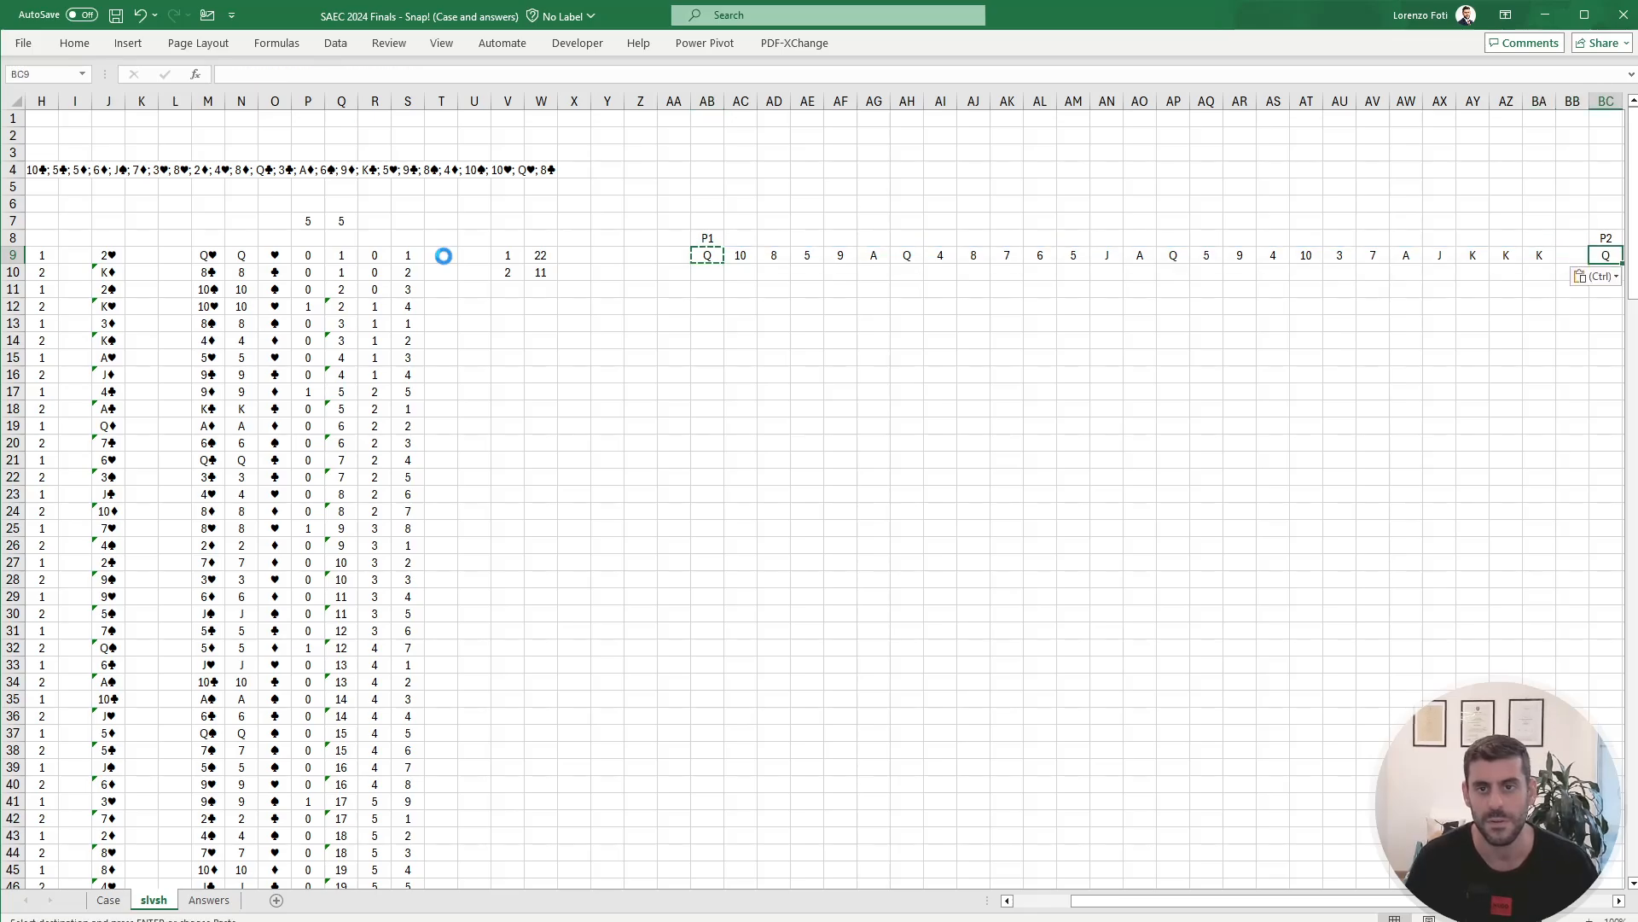
scroll(443, 256, "right", 1)
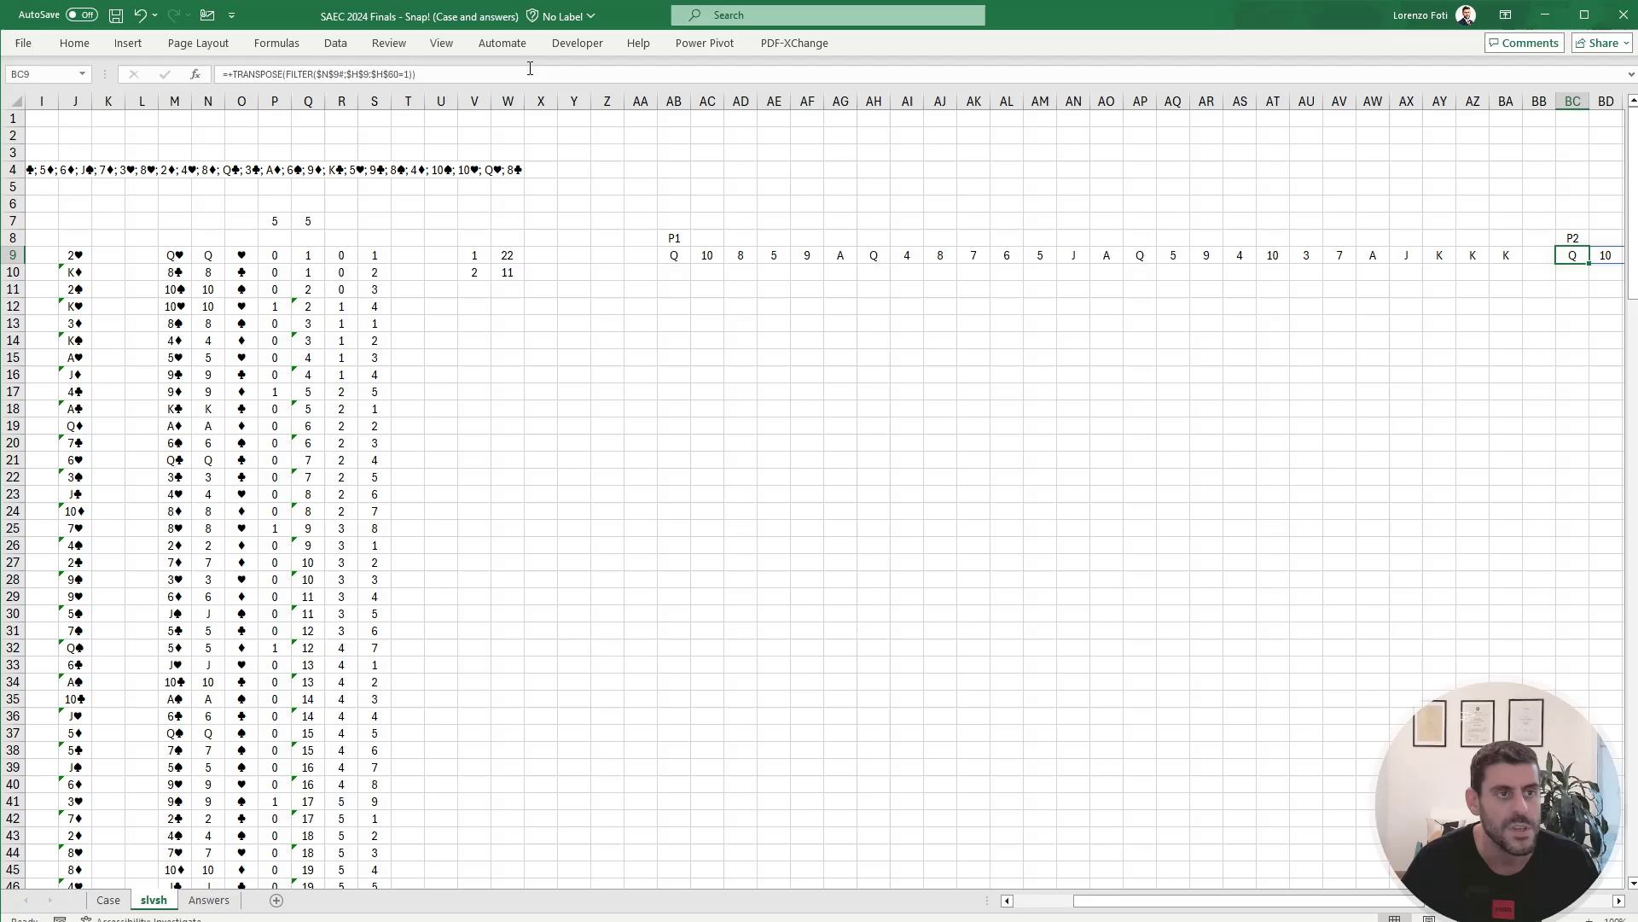
left_click(407, 74)
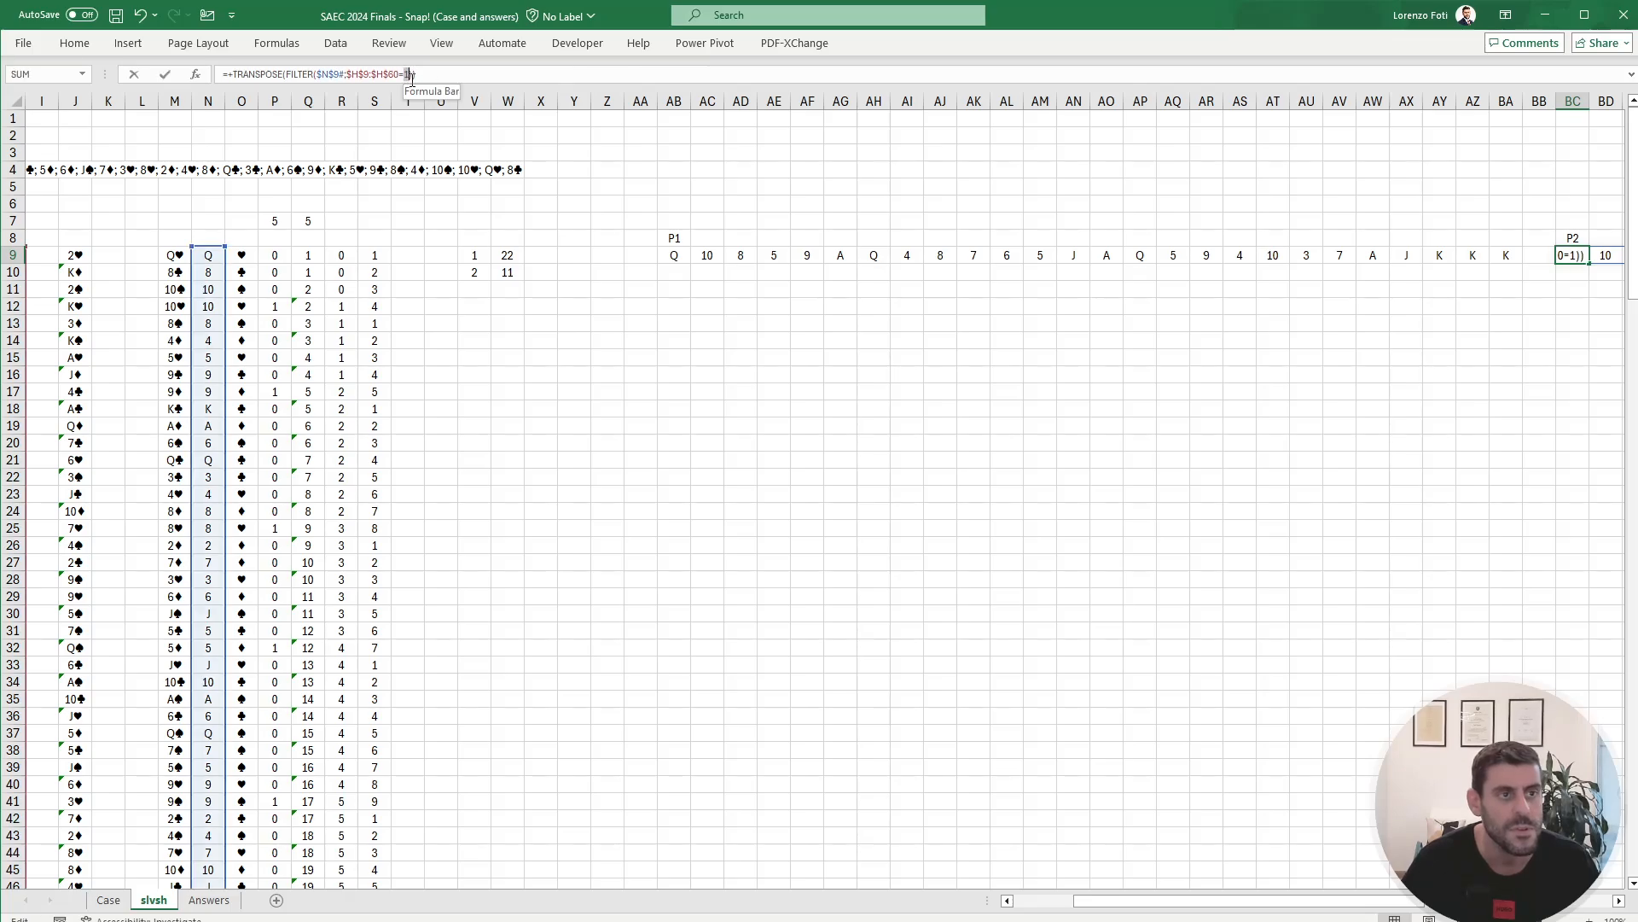
key("BackSpace")
type("2")
key("ctrl+Return")
Step: Examine the card values spilled along row 9 for both players
key("Right")
key("Right")
key("Right")
key("Right")
key("Right")
key("Right")
key("Right")
key("Right")
key("Right")
key("Right")
key("Right")
key("Right")
key("Right")
key("Right")
key("Right")
key("Right")
key("Right")
key("Right")
key("Right")
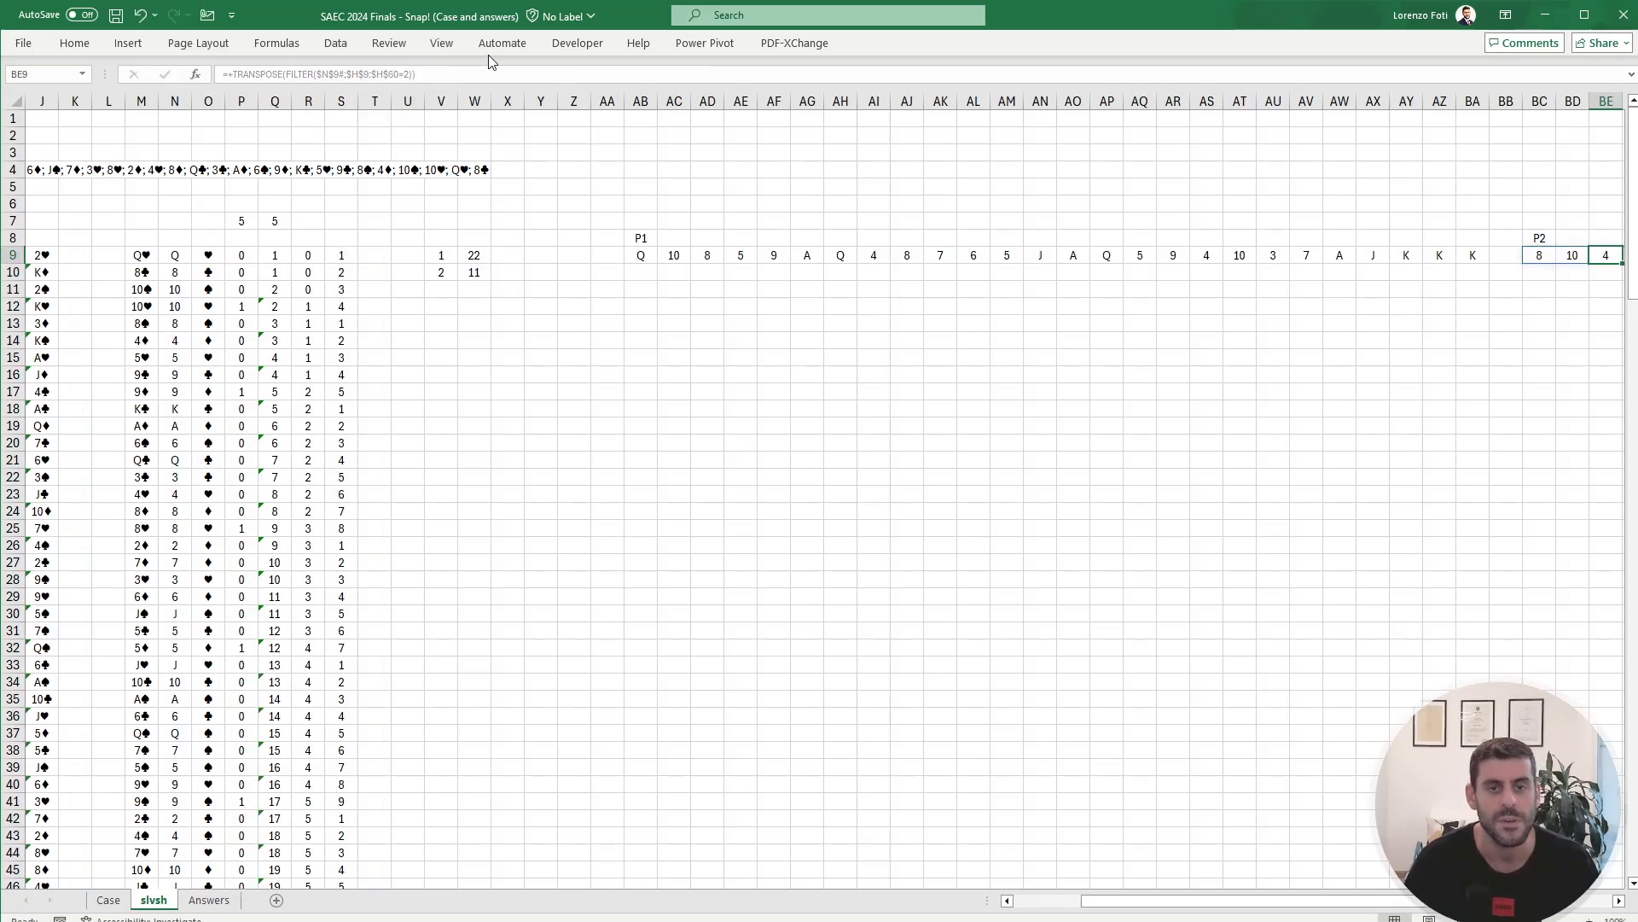
key("Left")
key("Left")
key("Left")
key("Left")
key("Left")
key("Left")
key("Left")
key("Left")
key("Left")
key("Left")
key("Left")
key("Left")
key("Left")
key("Left")
key("Left")
key("Left")
key("Left")
key("Left")
key("Left")
key("Left")
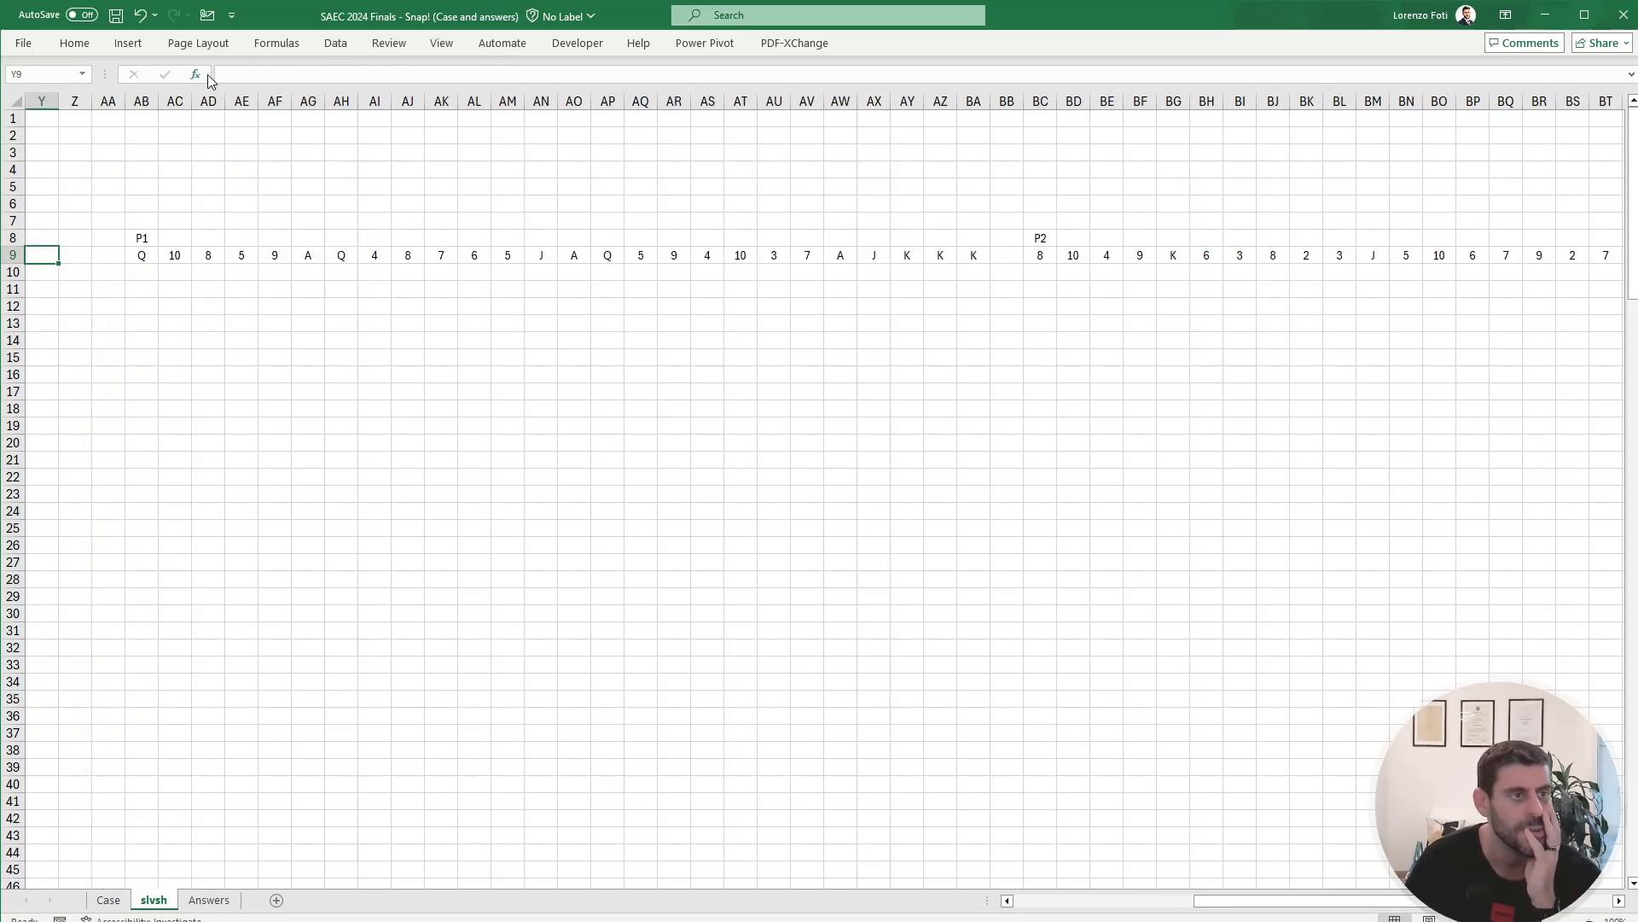
Step: Narrow all columns of the sheet uniformly until both players' card rows fit in view together
left_click(17, 101)
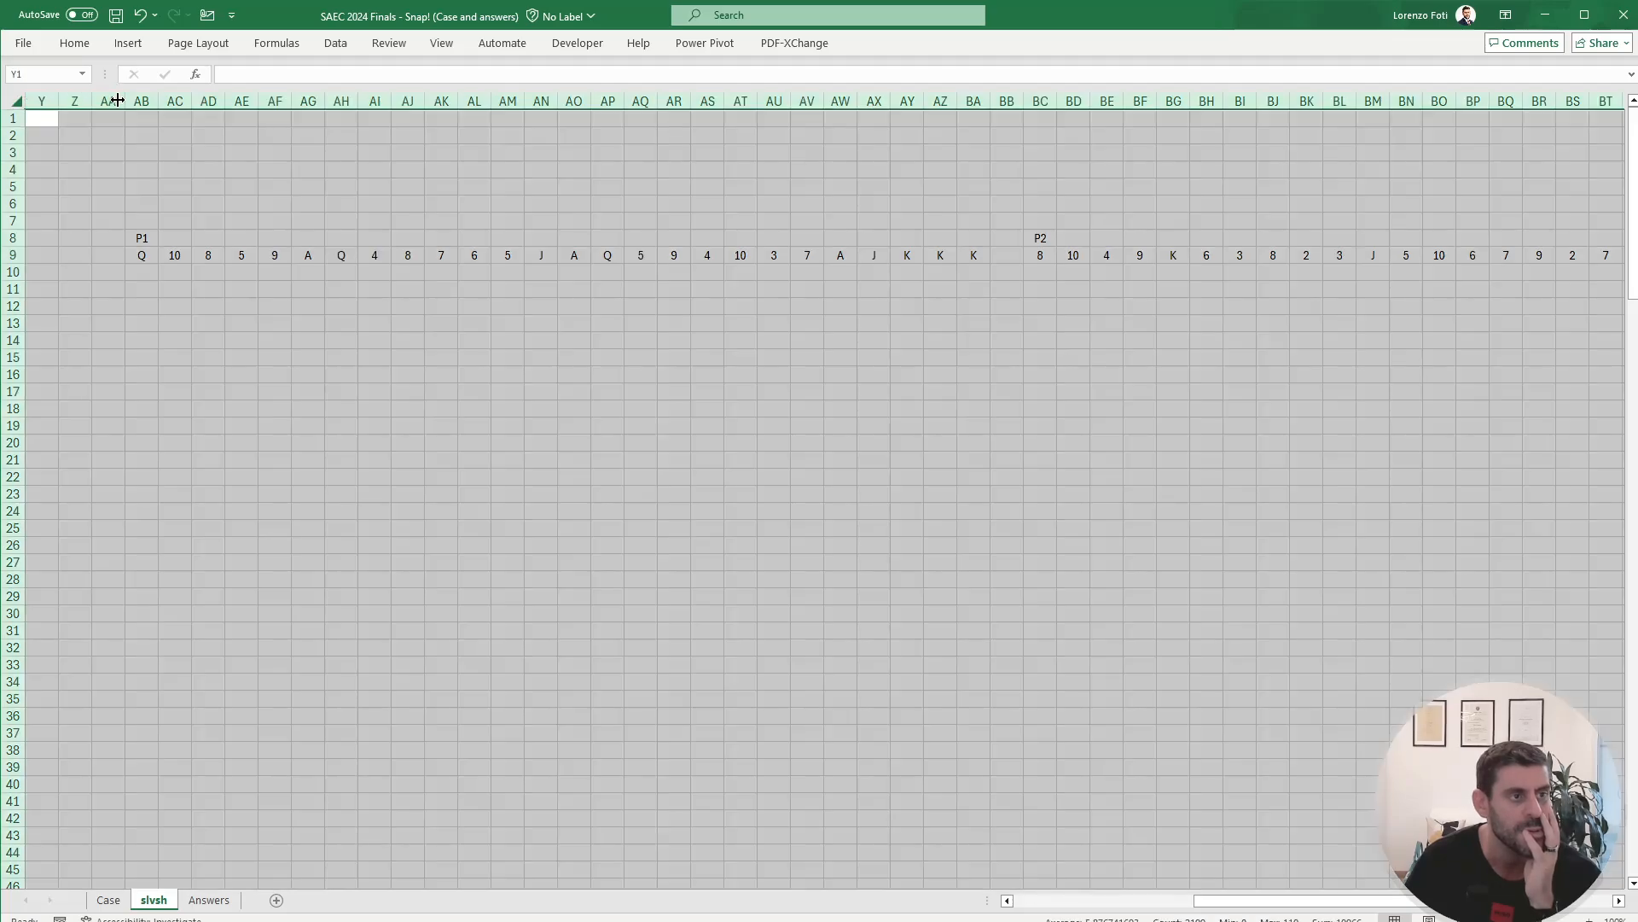
left_click_drag(118, 100, 110, 102)
left_click(113, 100)
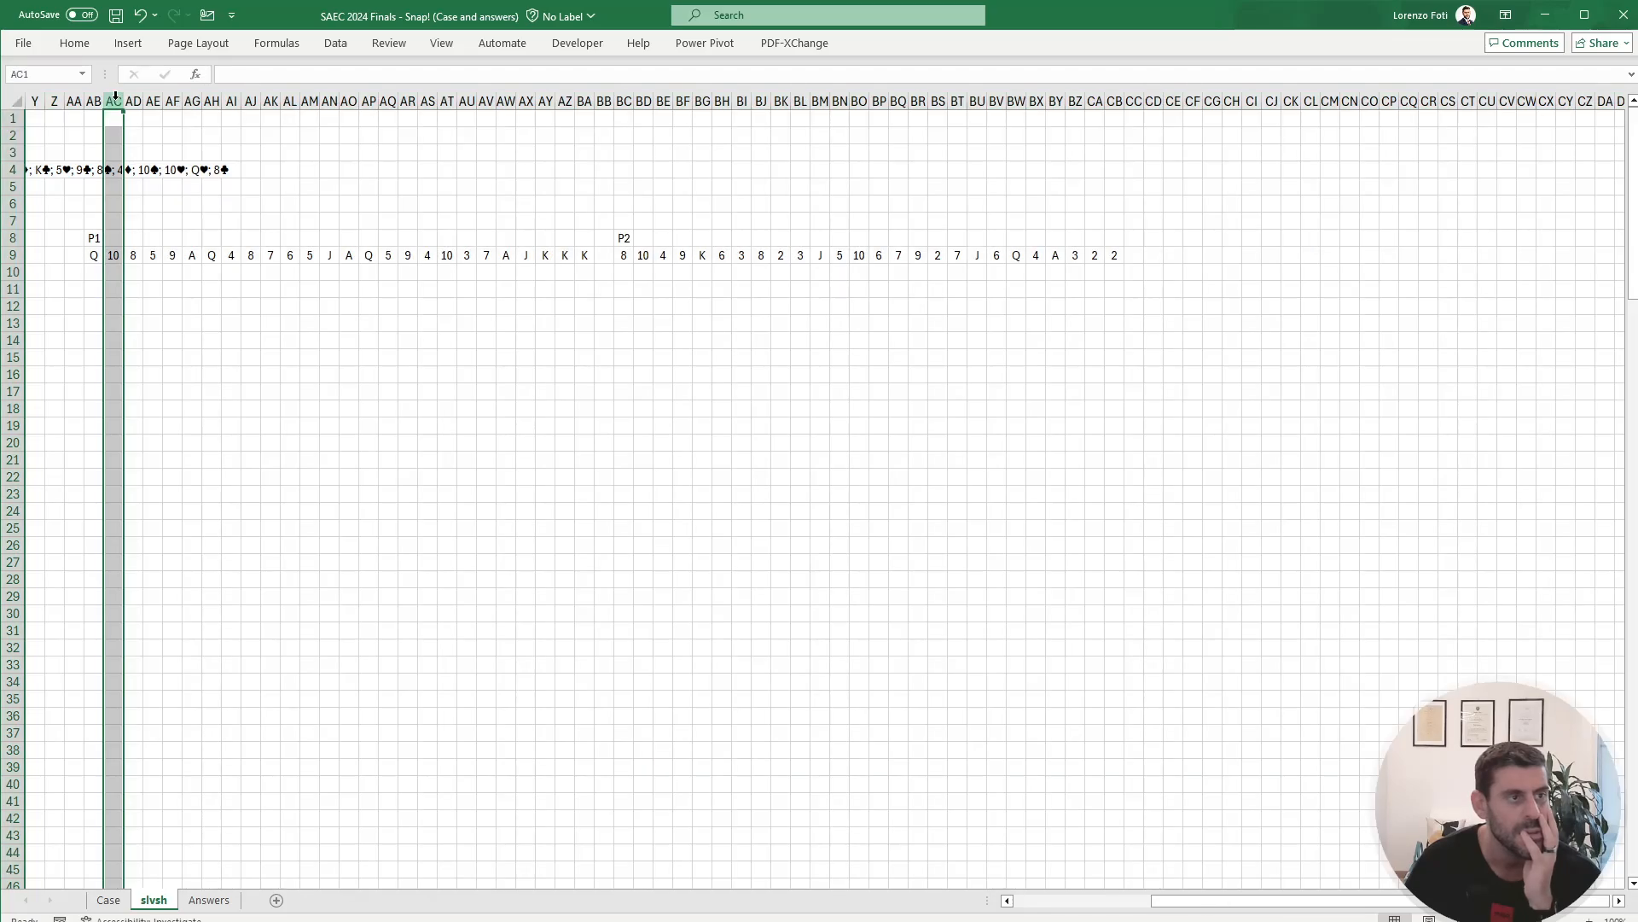
left_click(641, 524)
key("Home")
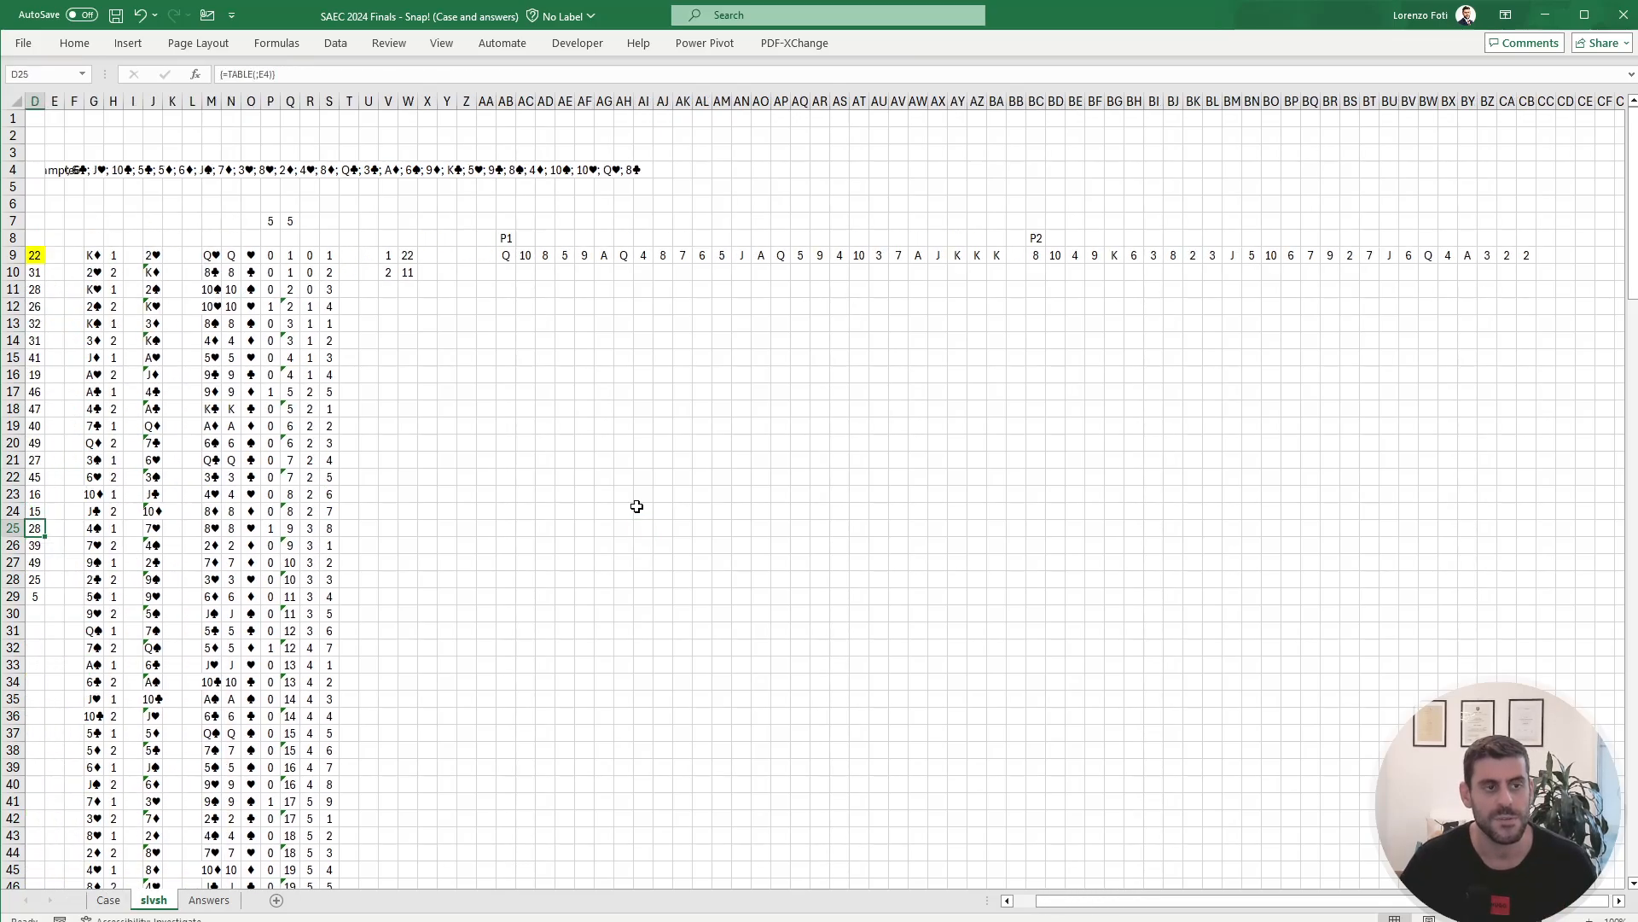
left_click_drag(506, 477, 35, 425)
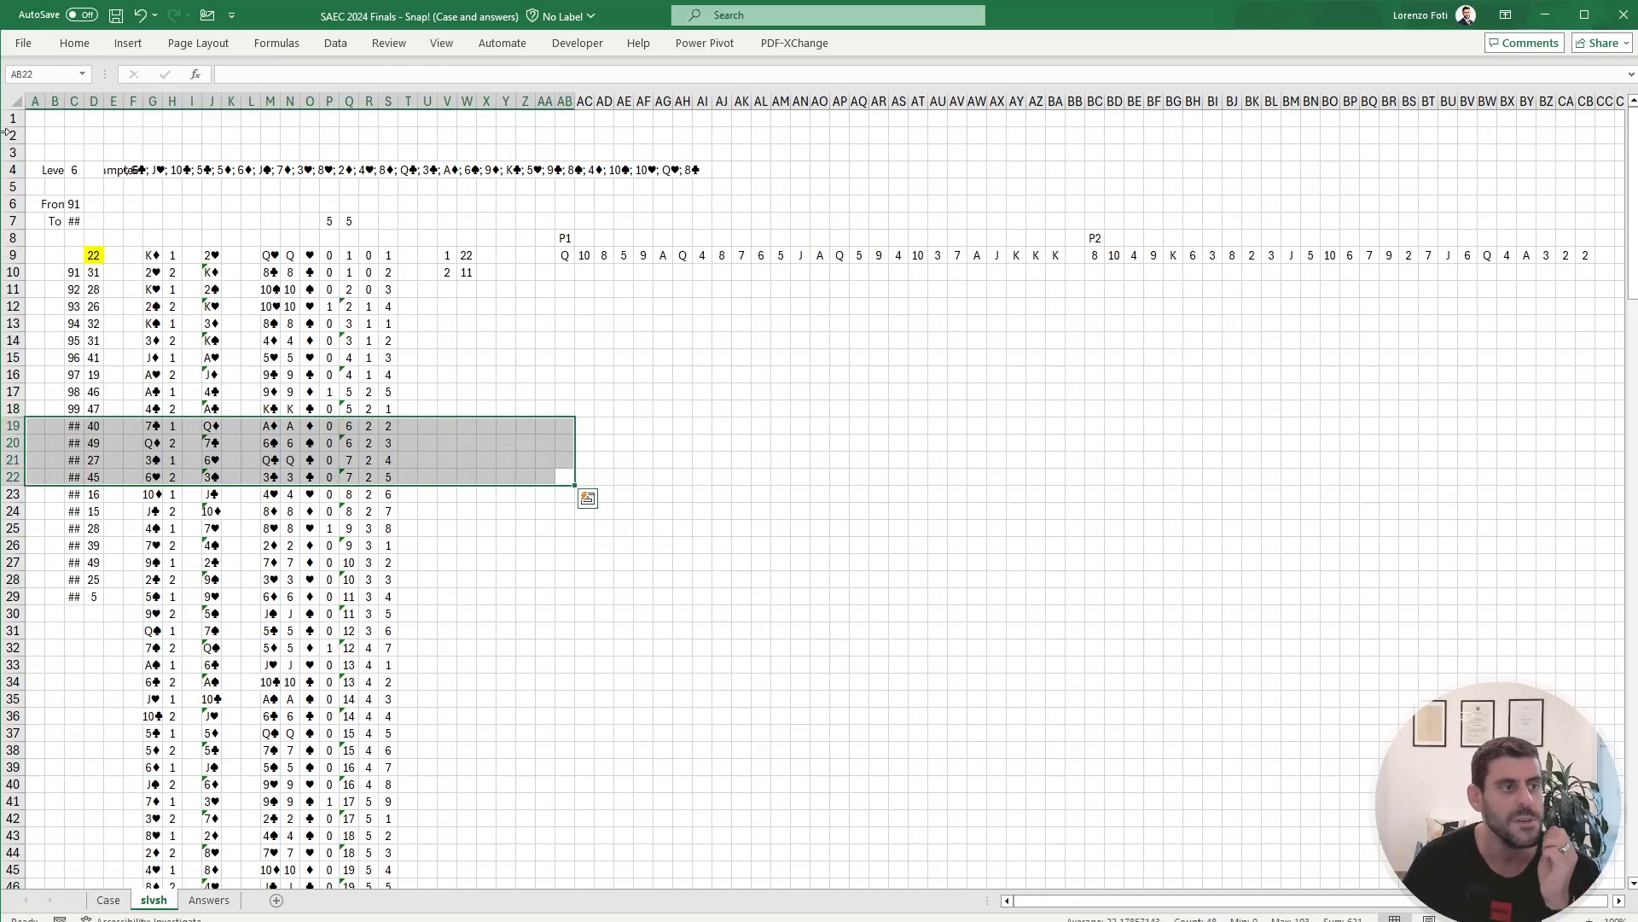
left_click(14, 99)
left_click_drag(47, 100, 45, 101)
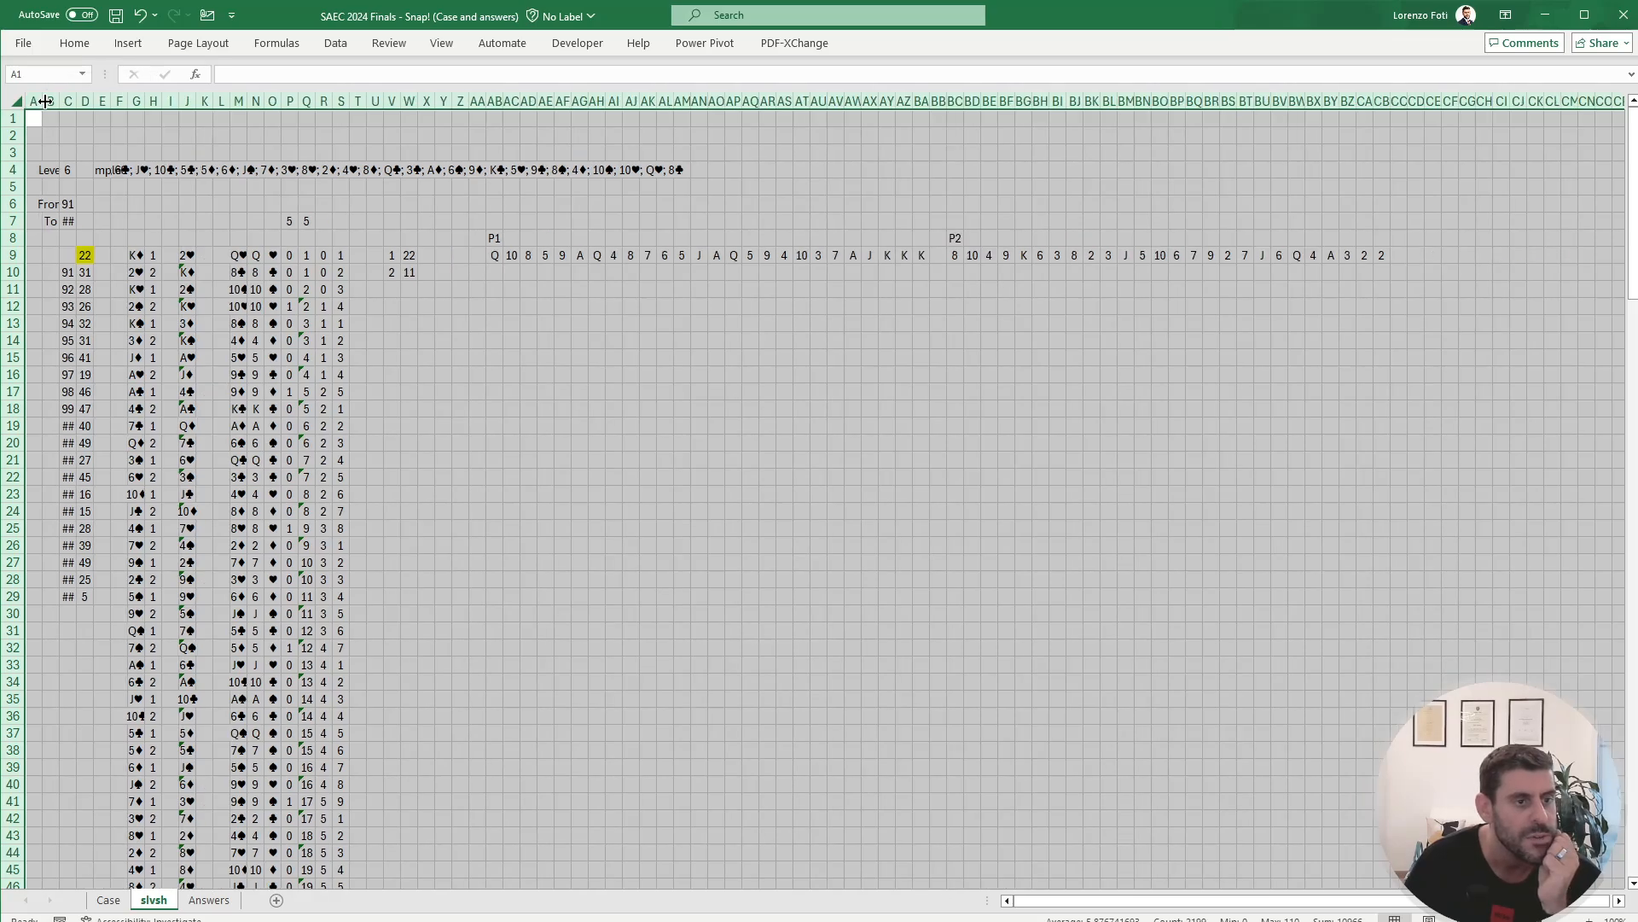
left_click(739, 308)
Step: Examine the first and last cards of the P1 row and the start of the P2 row in row 9
left_click(548, 255)
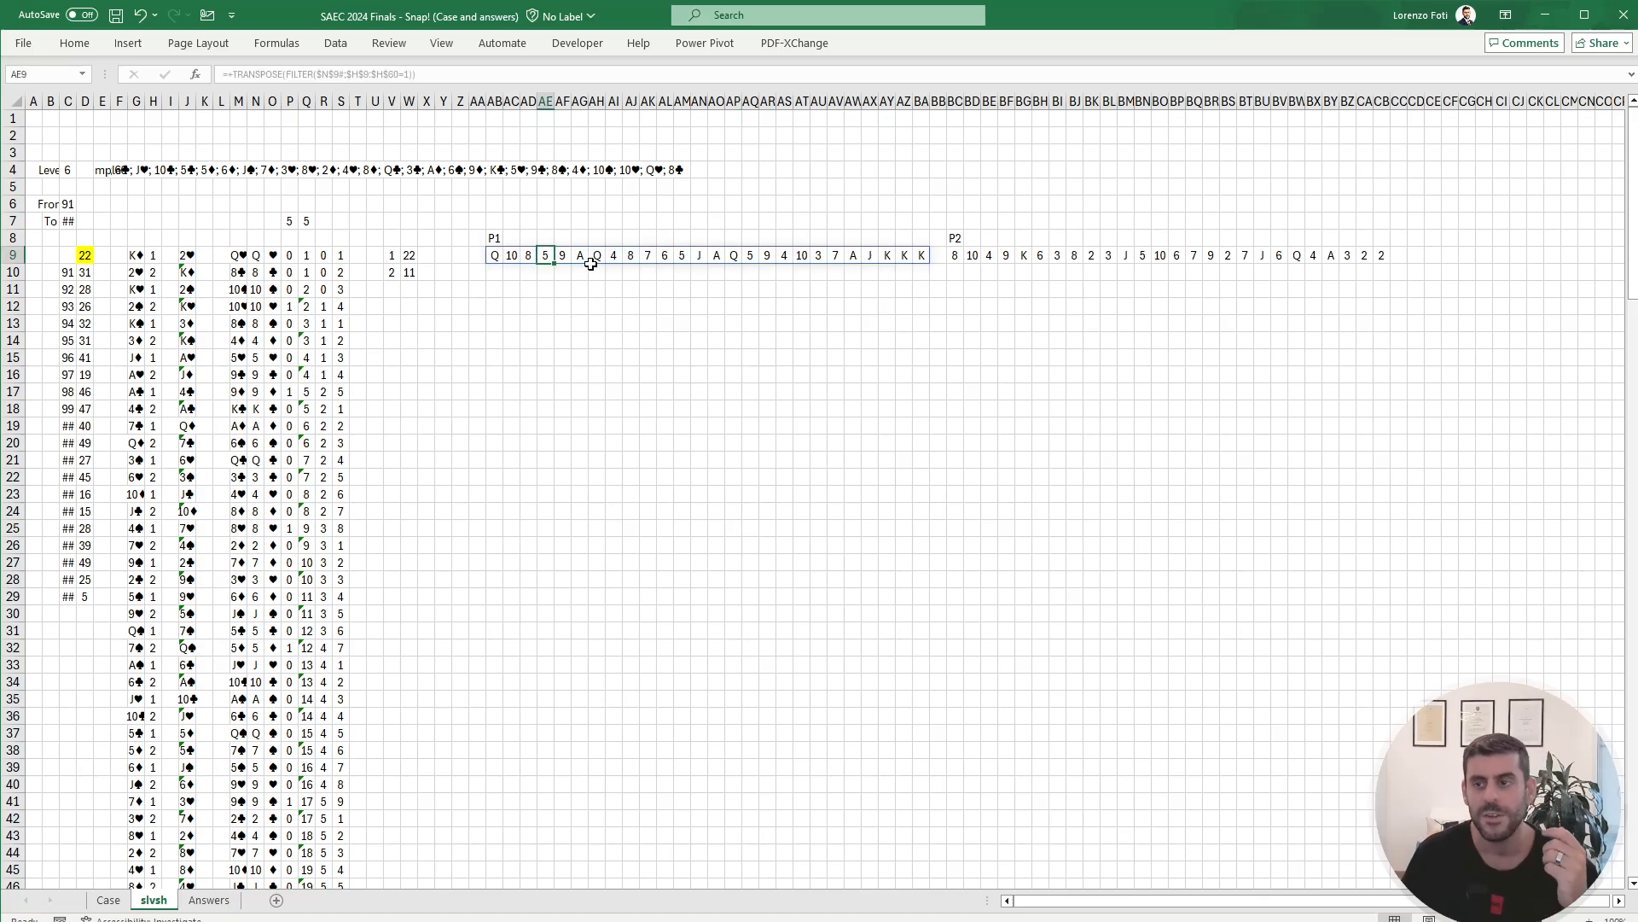
key("Left")
key("Left")
key("Left")
key("ctrl+Right")
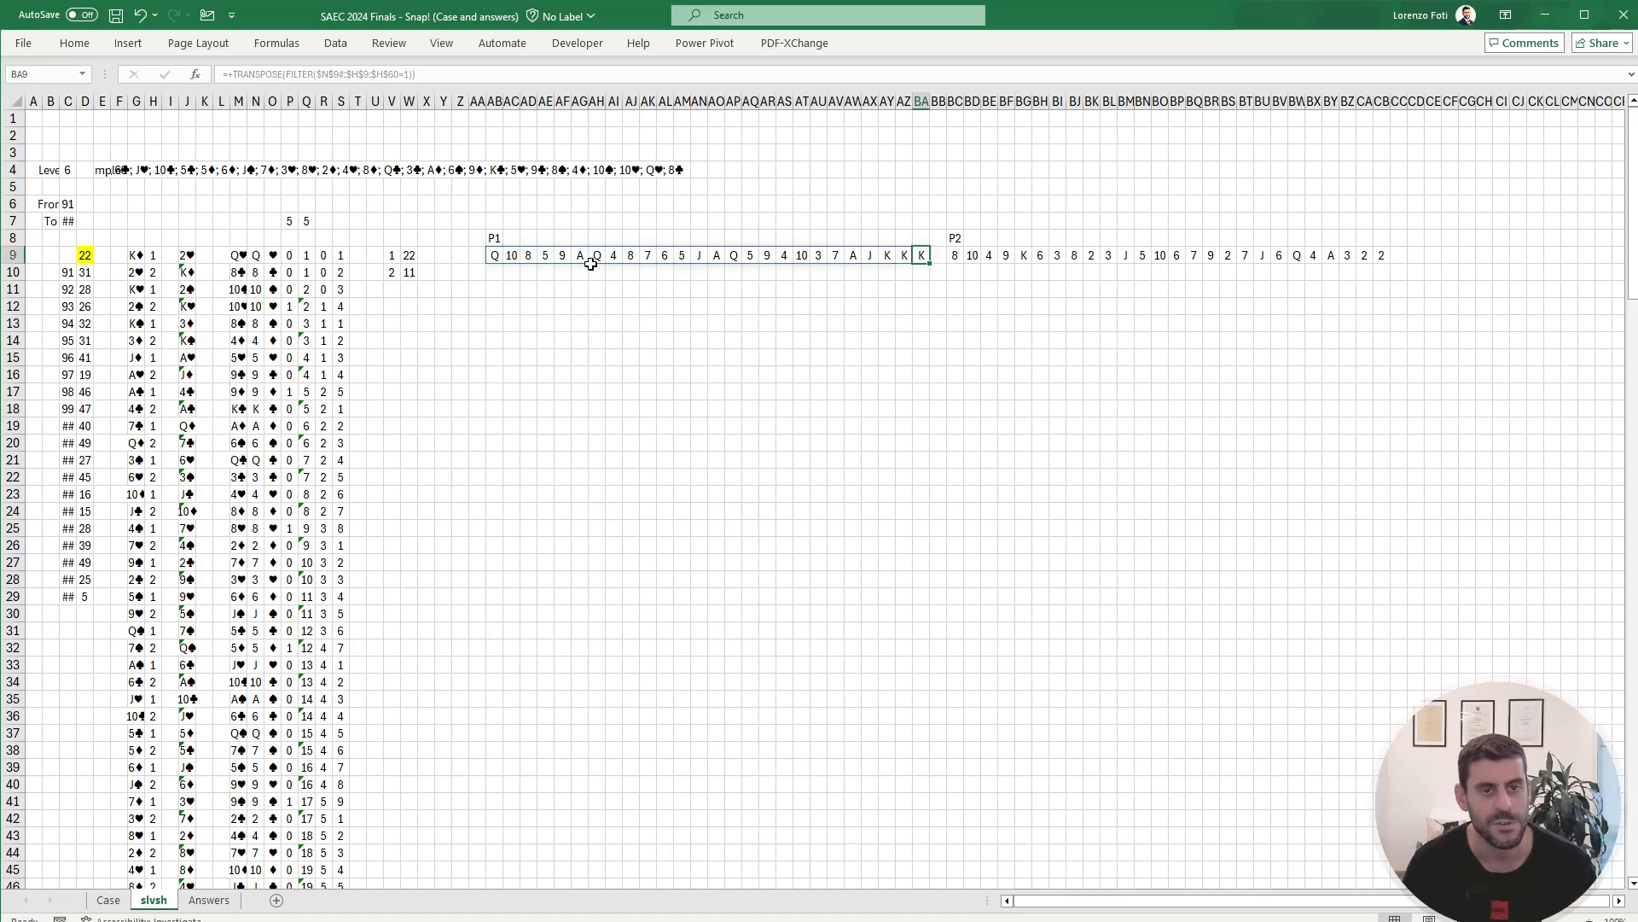
key("ctrl+Right")
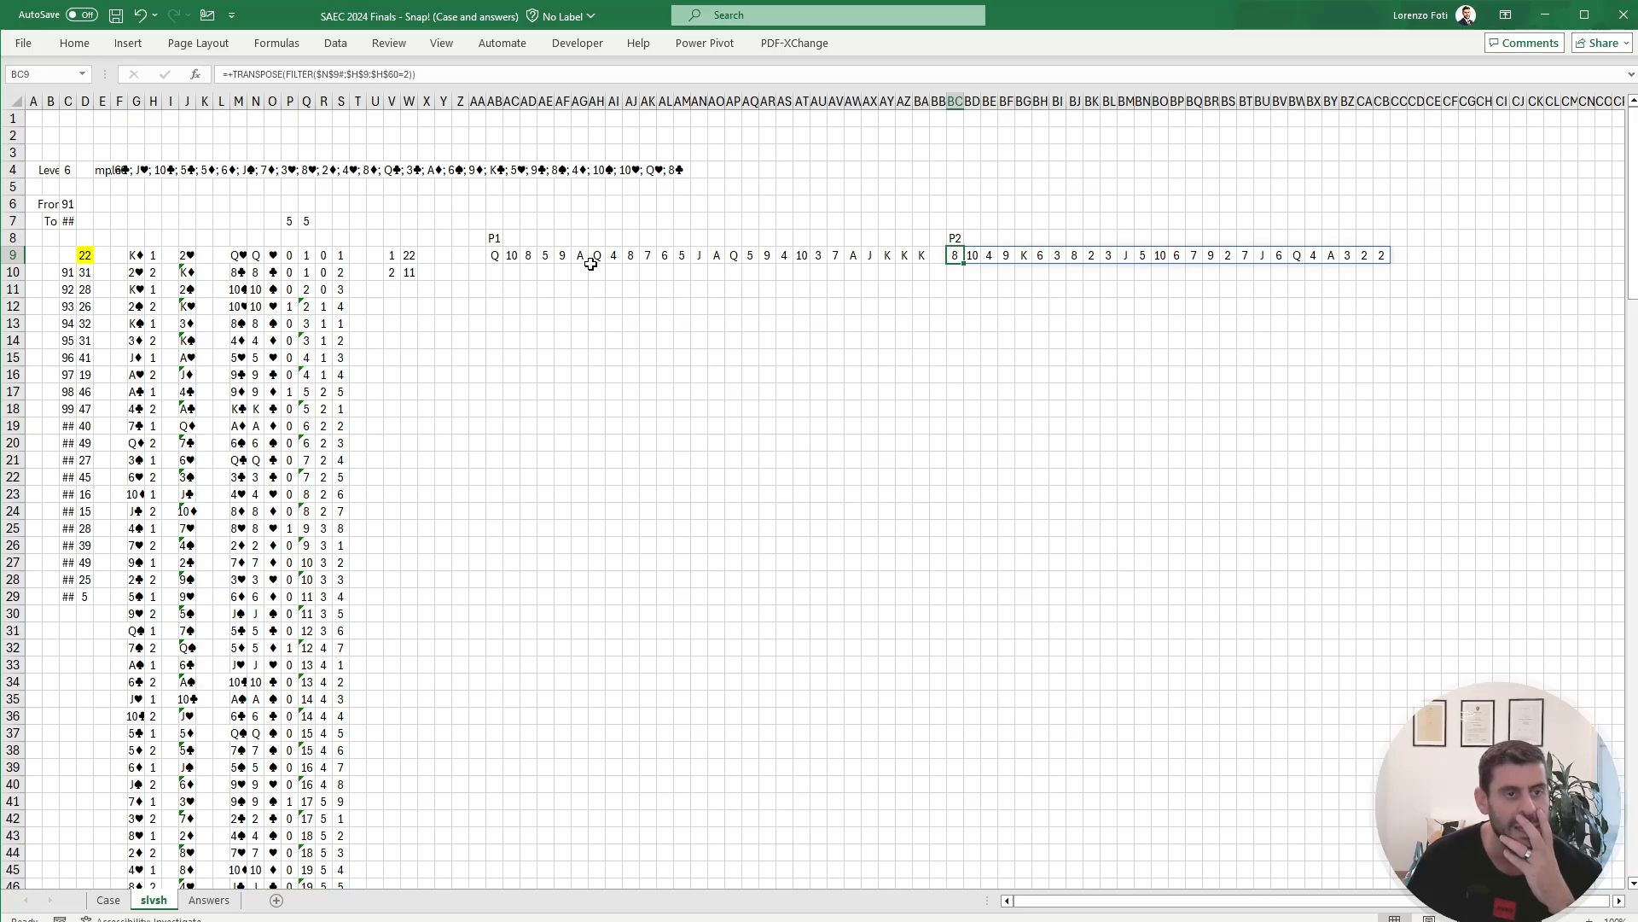
left_click(510, 254)
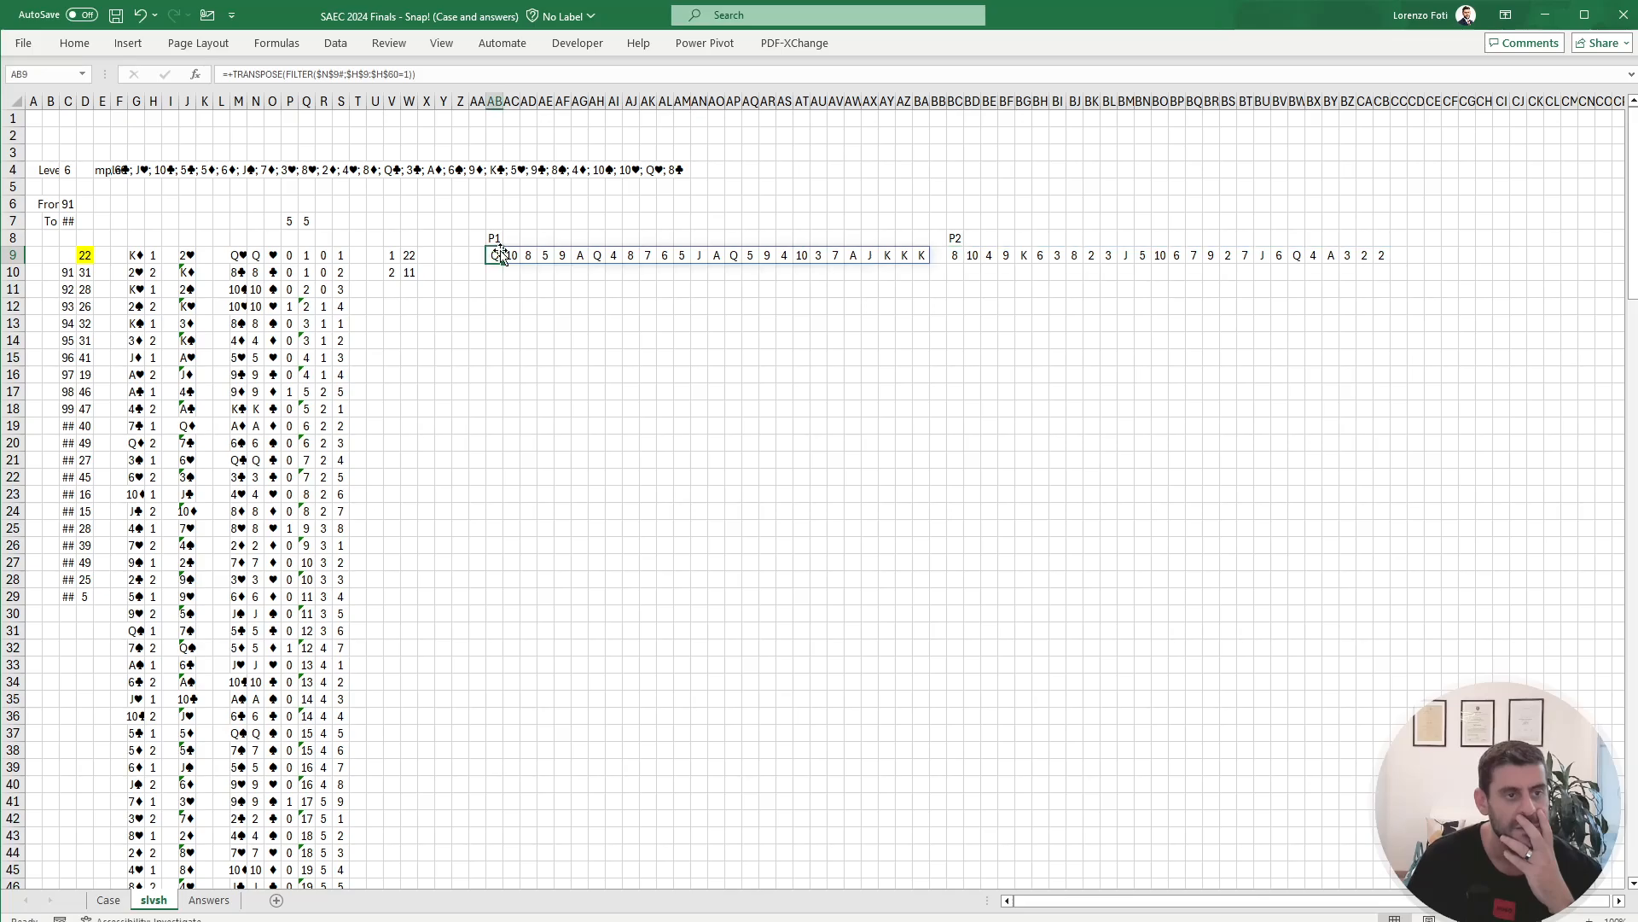
Step: Add the header Turns in CD8 and enter 1 in both CD9 and CD10 beneath it
left_click(1417, 239)
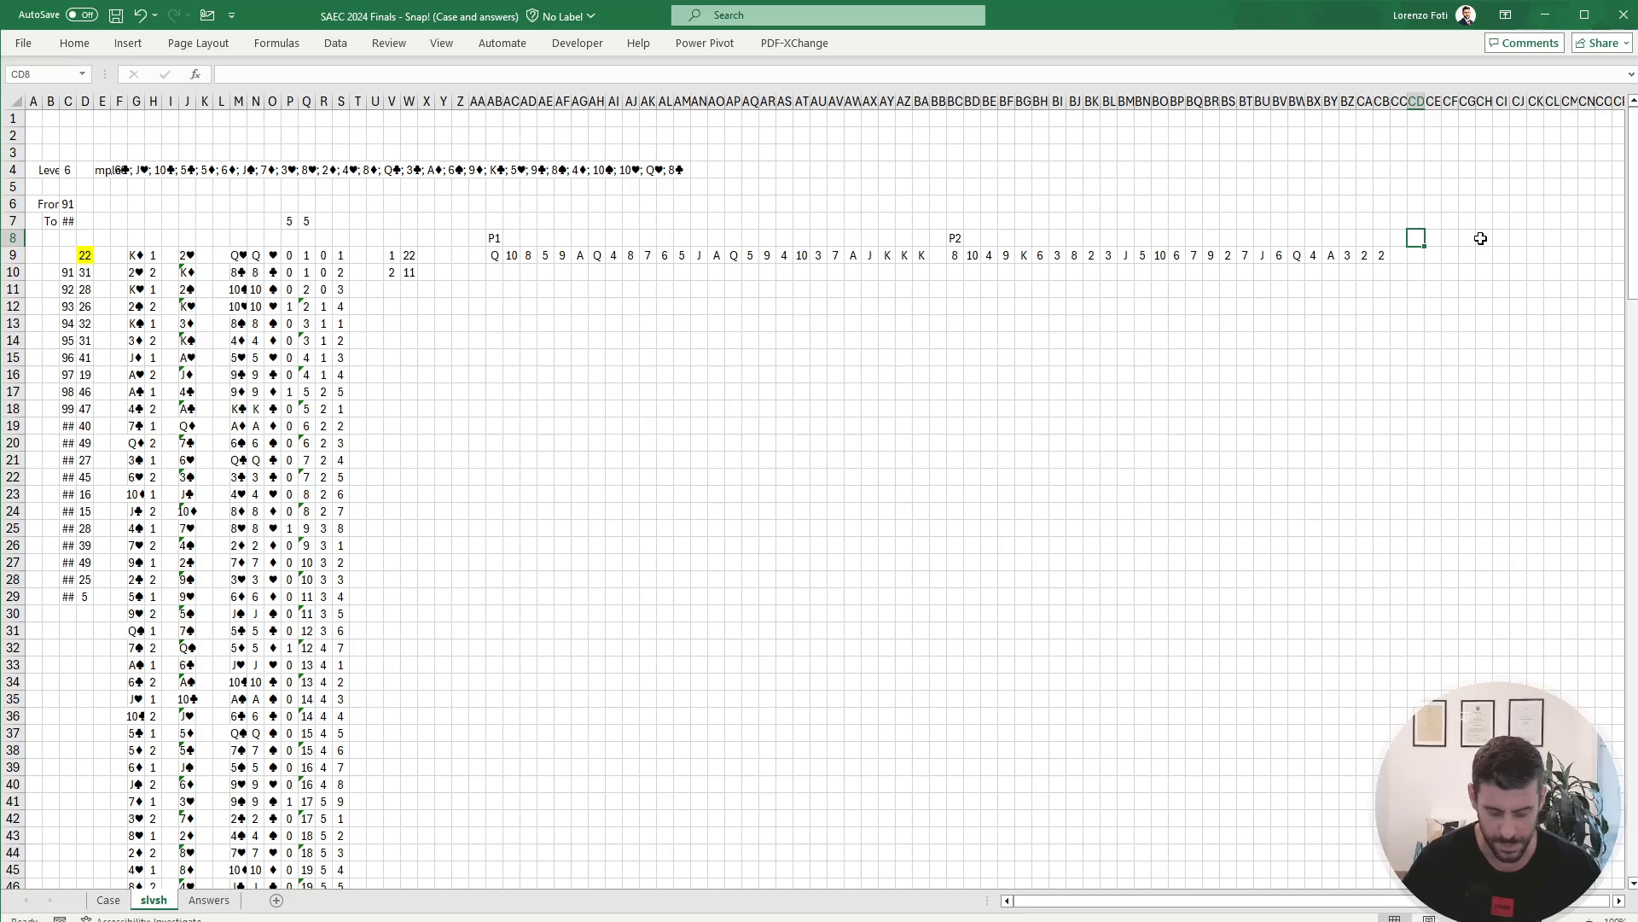
type("Turns")
key("Return")
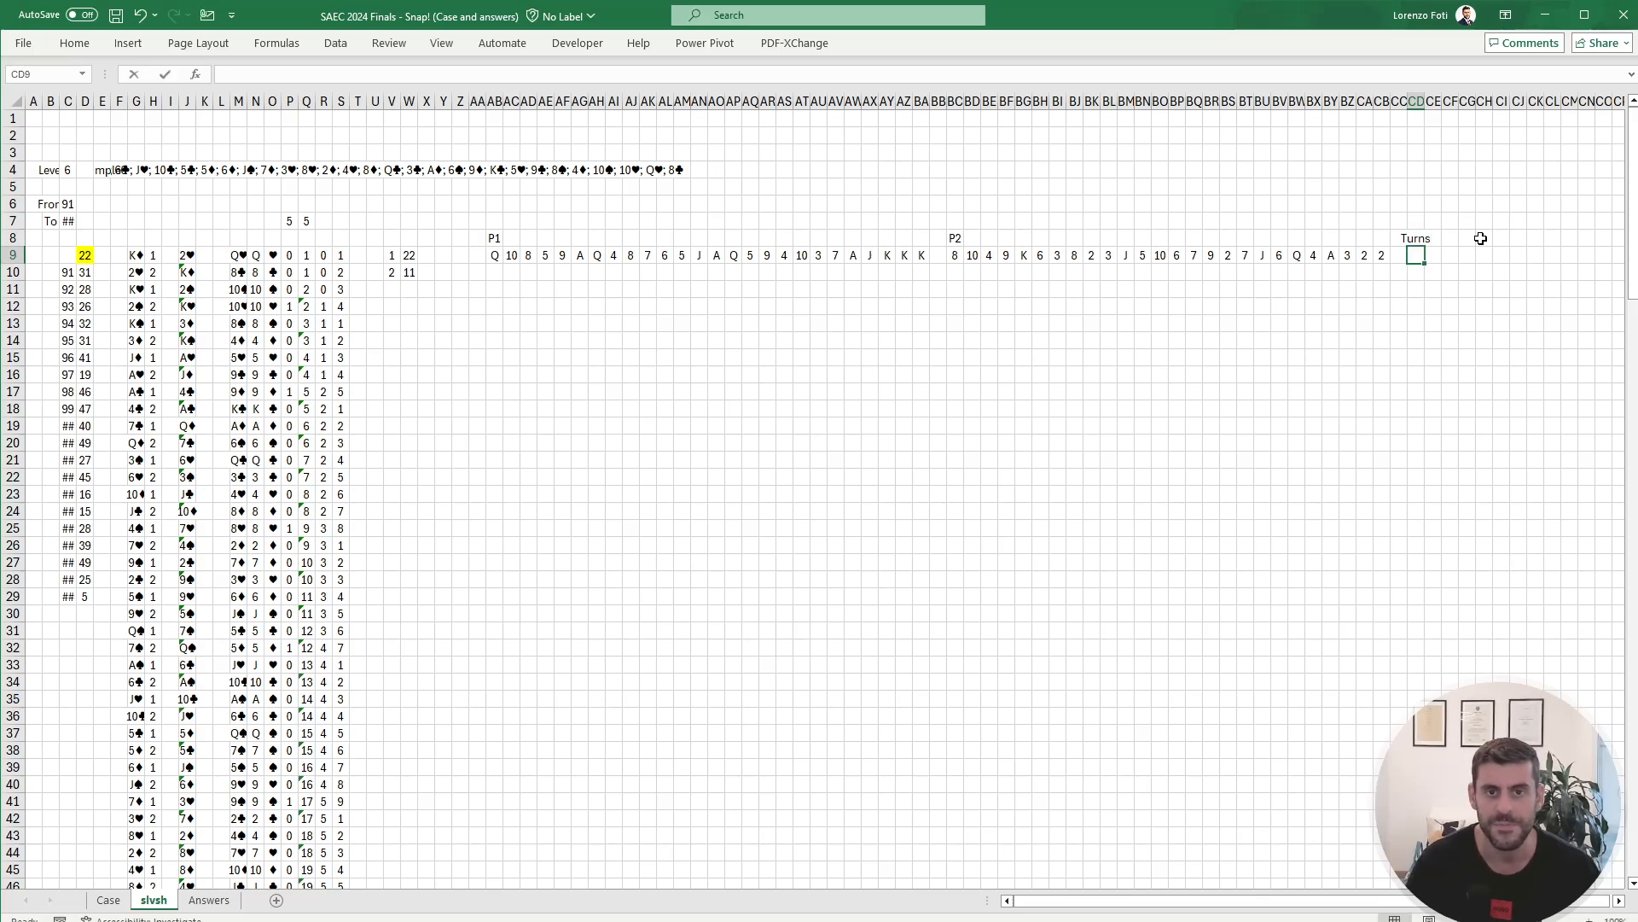
type("1+")
key("BackSpace")
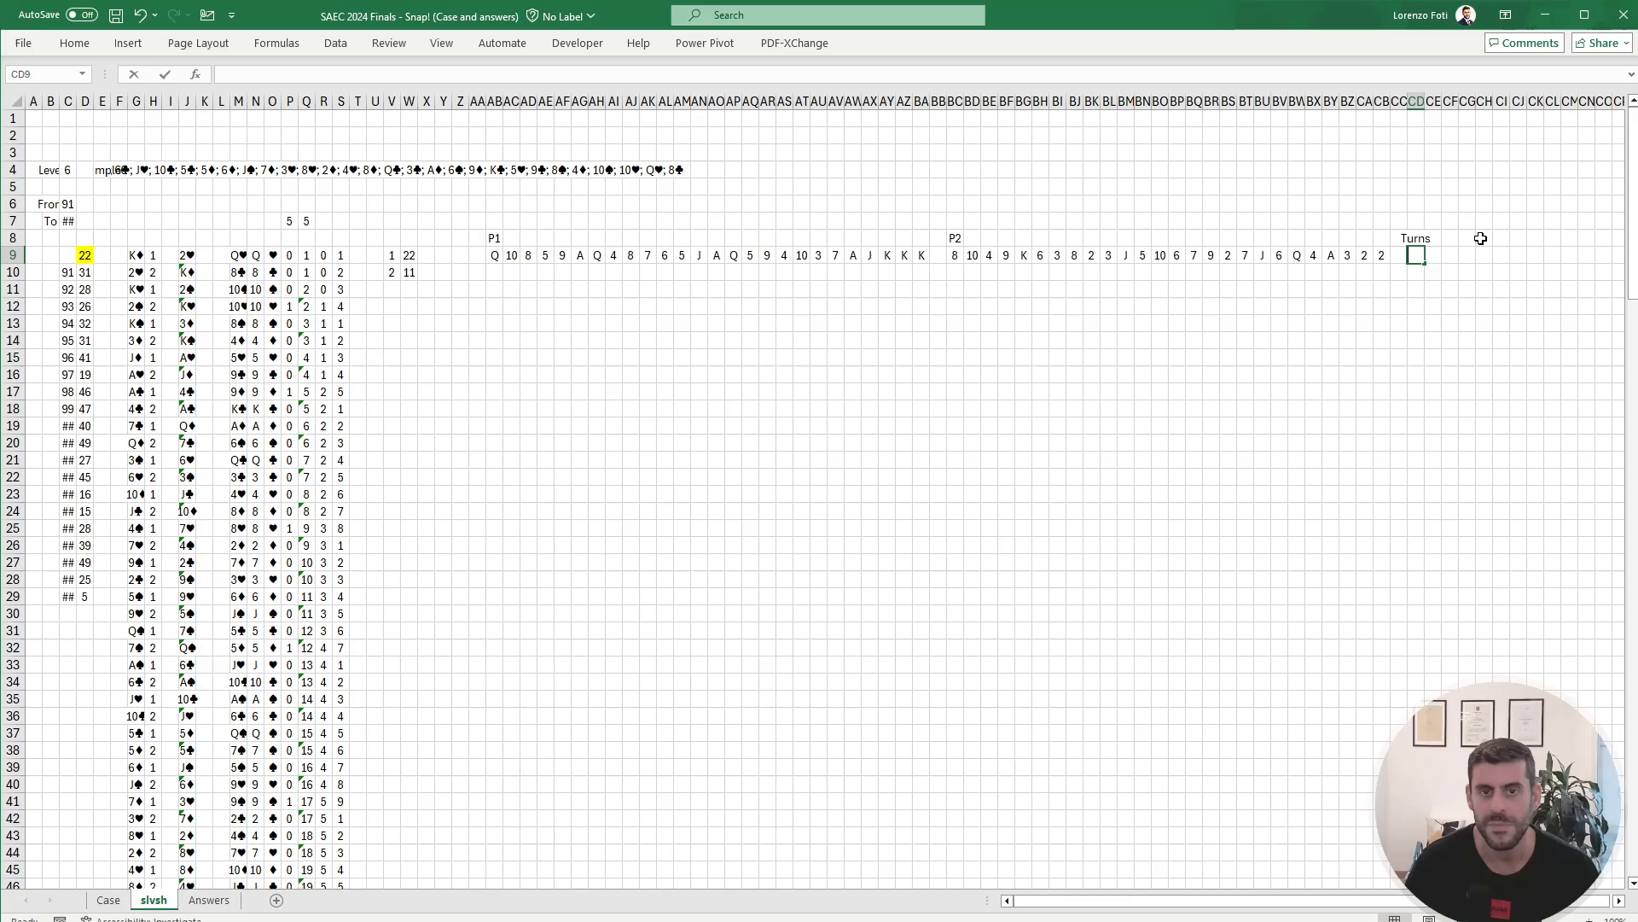
key("Return")
type("1")
key("Return")
key("Up")
key("Down")
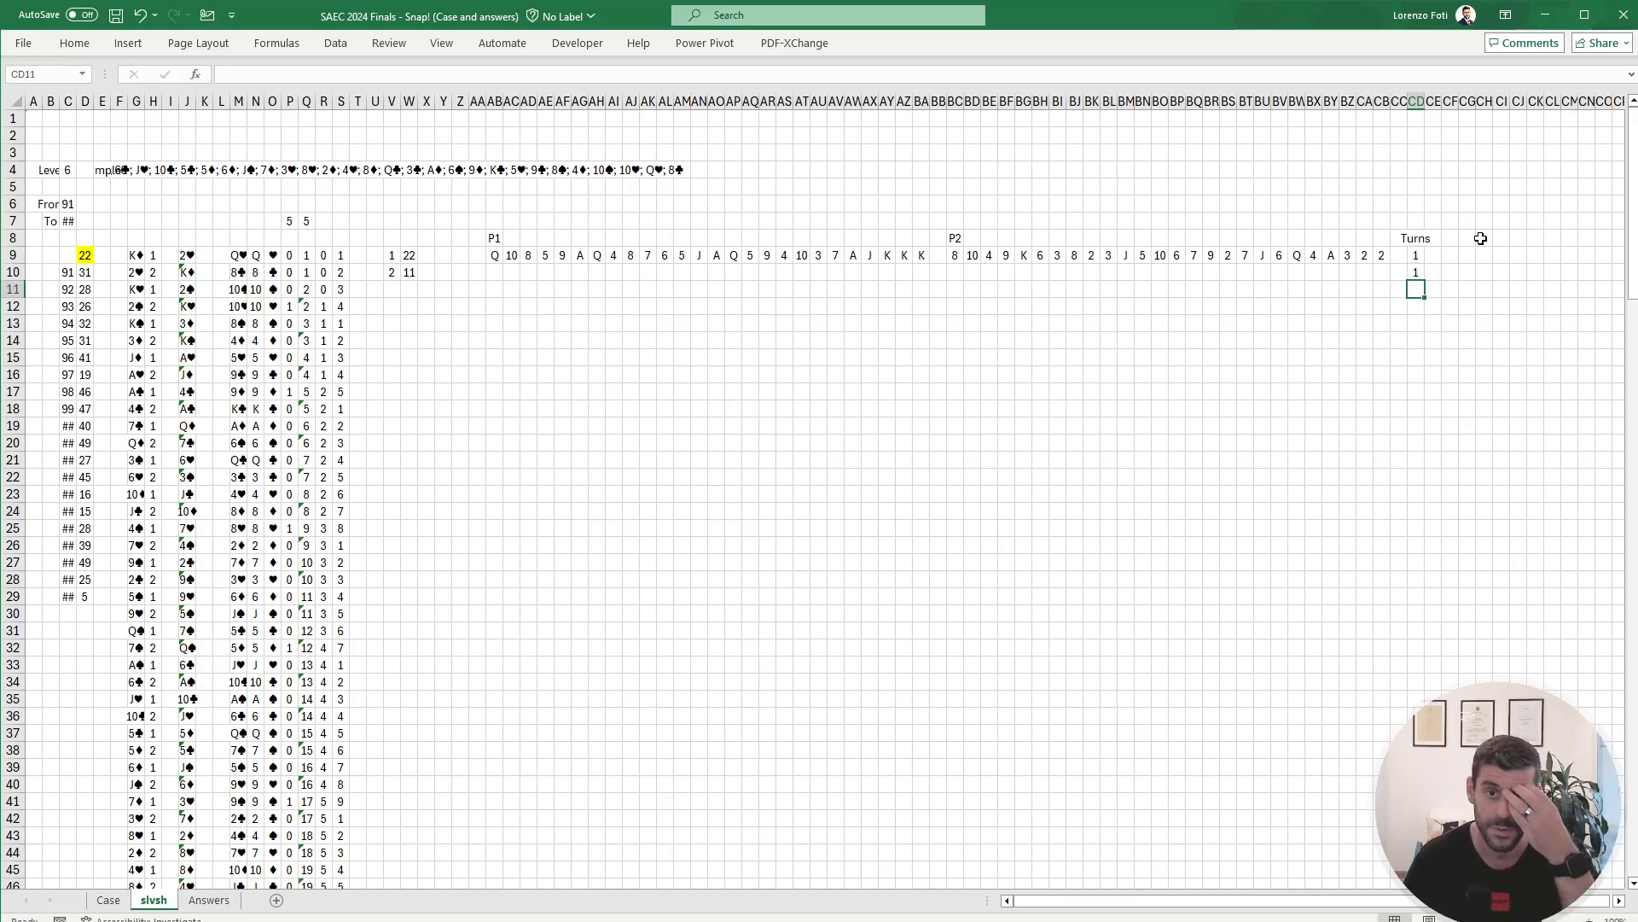
Step: Enter formulas so CD11 equals CD10+1 and CD12 repeats CD11, making each turn number occupy two rows
type("+")
key("Up")
type("+1")
key("Return")
type("+")
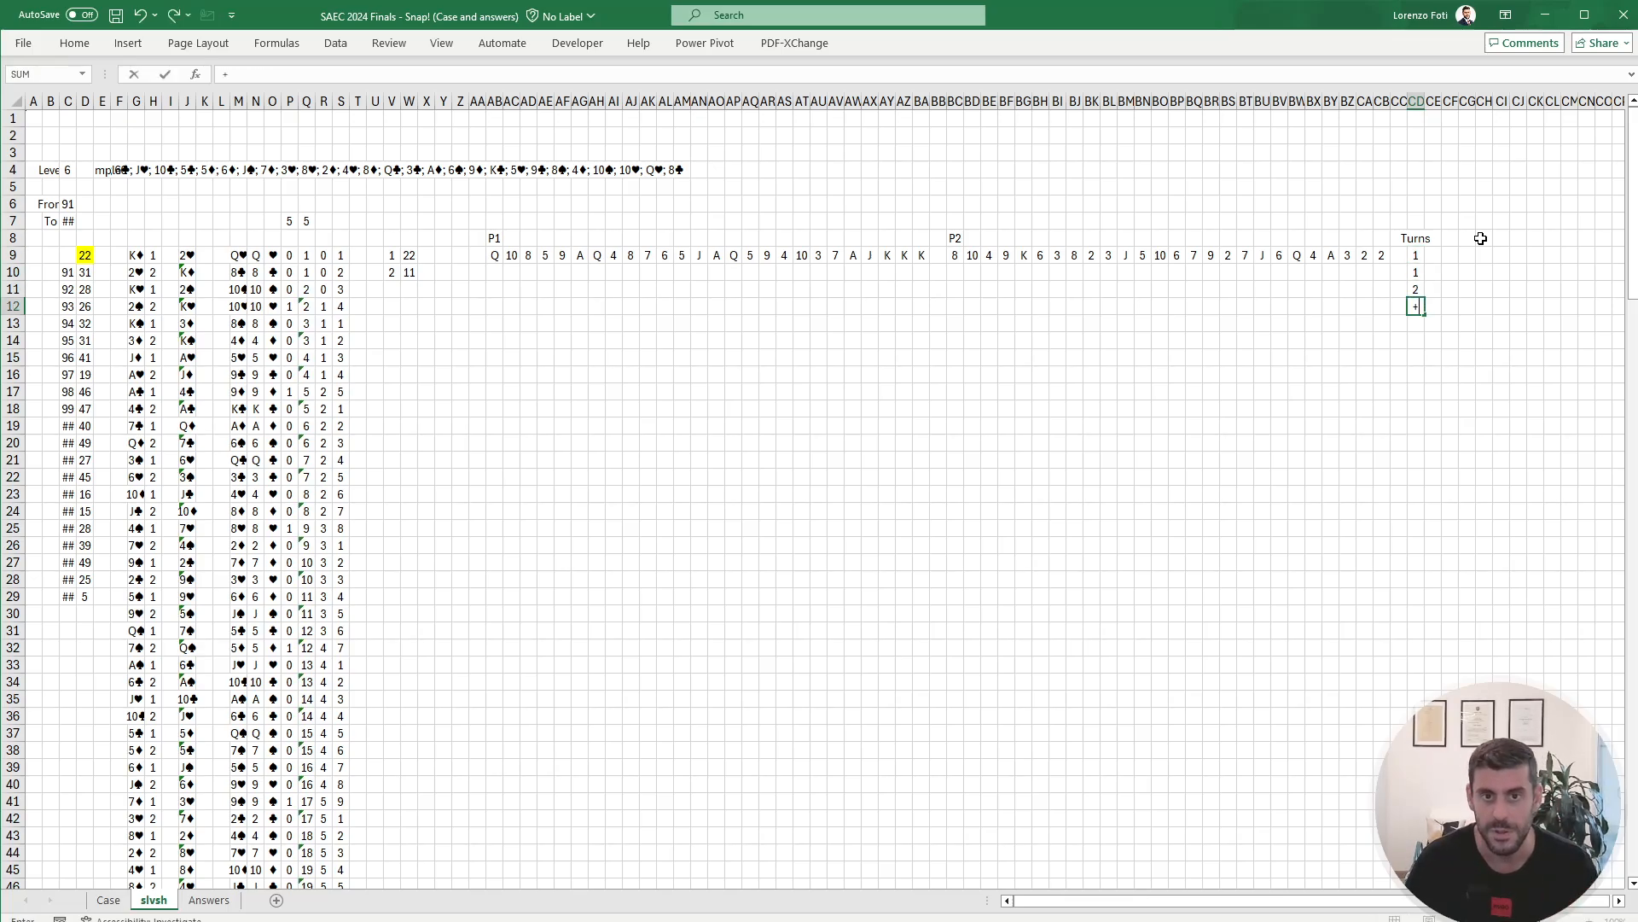
key("Up")
key("Return")
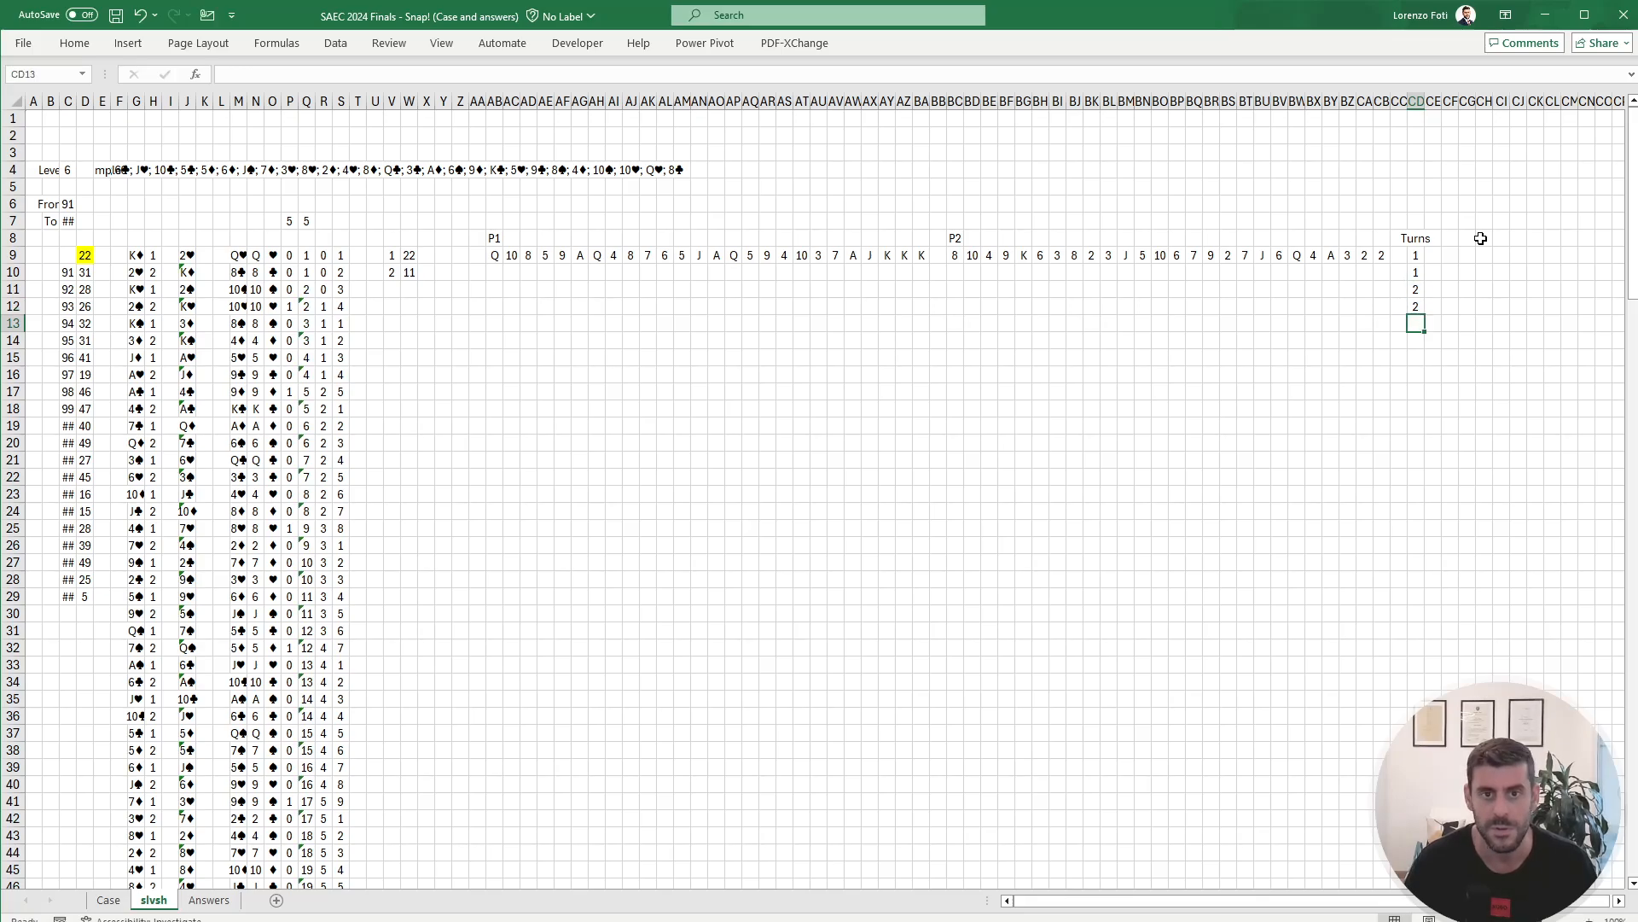
Step: Enter =SEQUENCE(200) in CE9 as a helper counter beside the Turns column
key("Up")
key("Up")
key("Up")
key("Right")
key("Up")
type("+seq")
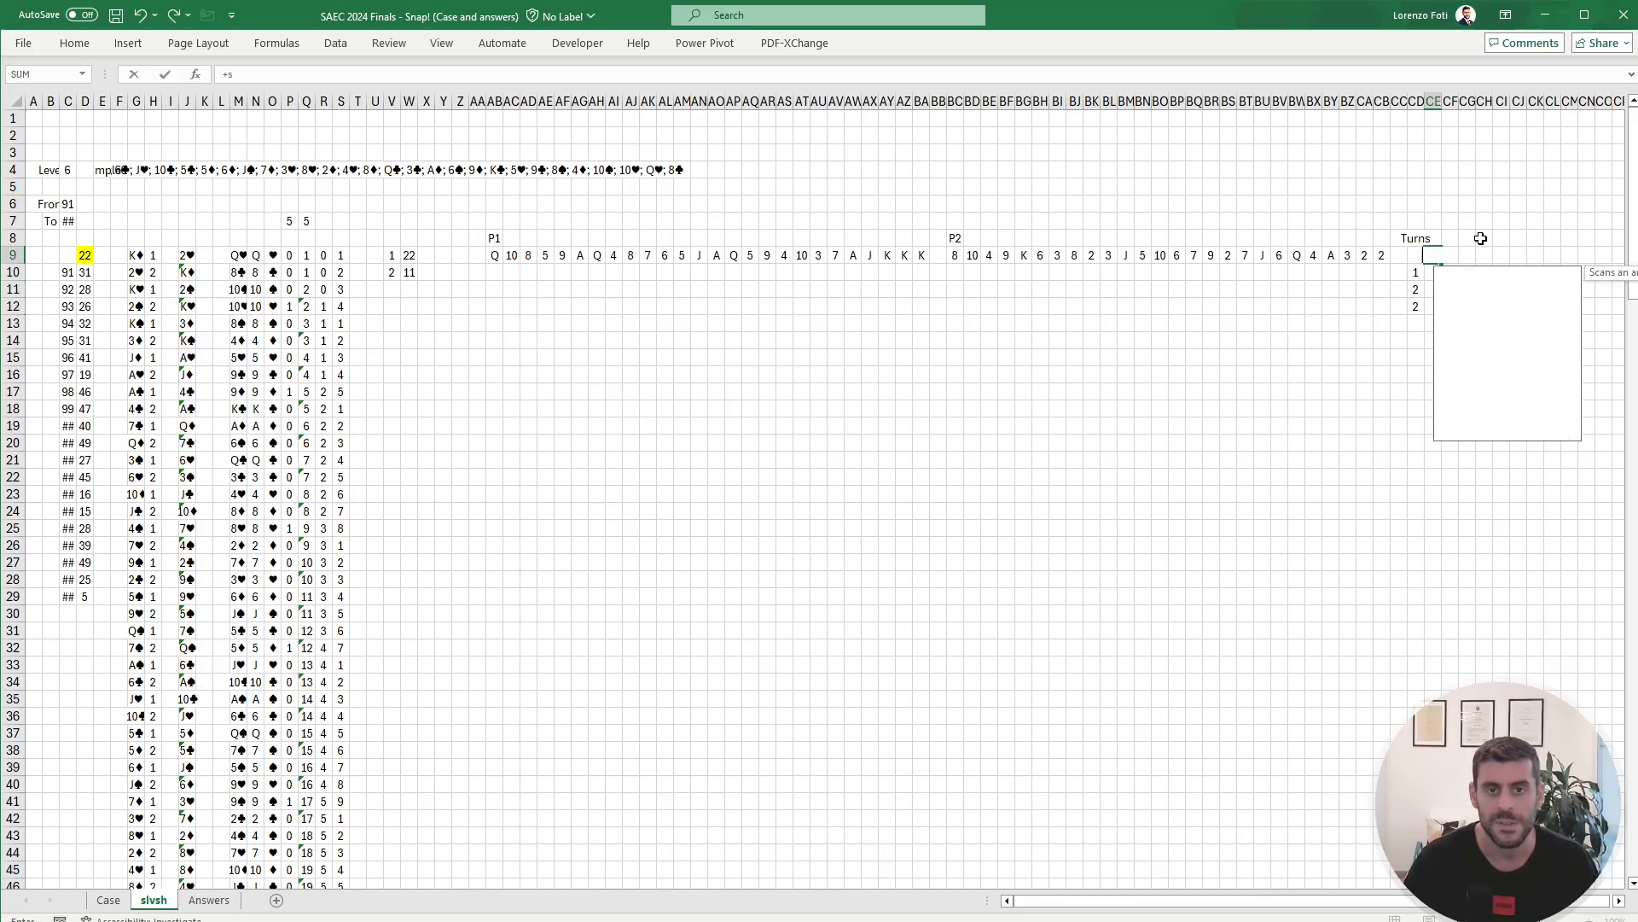
key("Tab")
type("5")
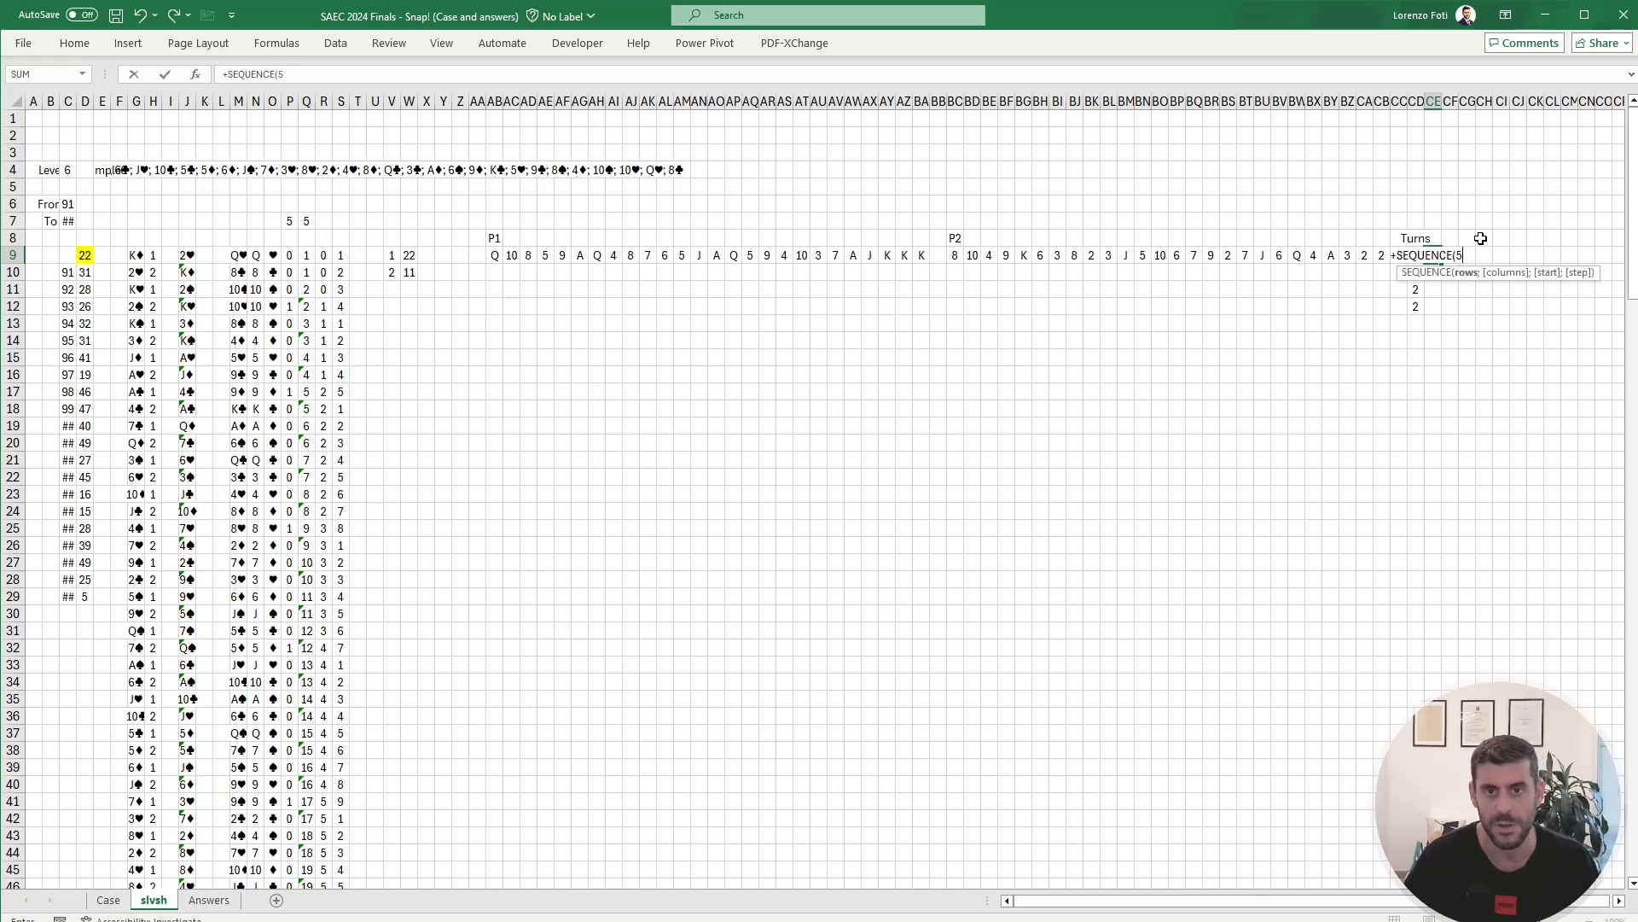
key("BackSpace")
type("200(")
key("Return")
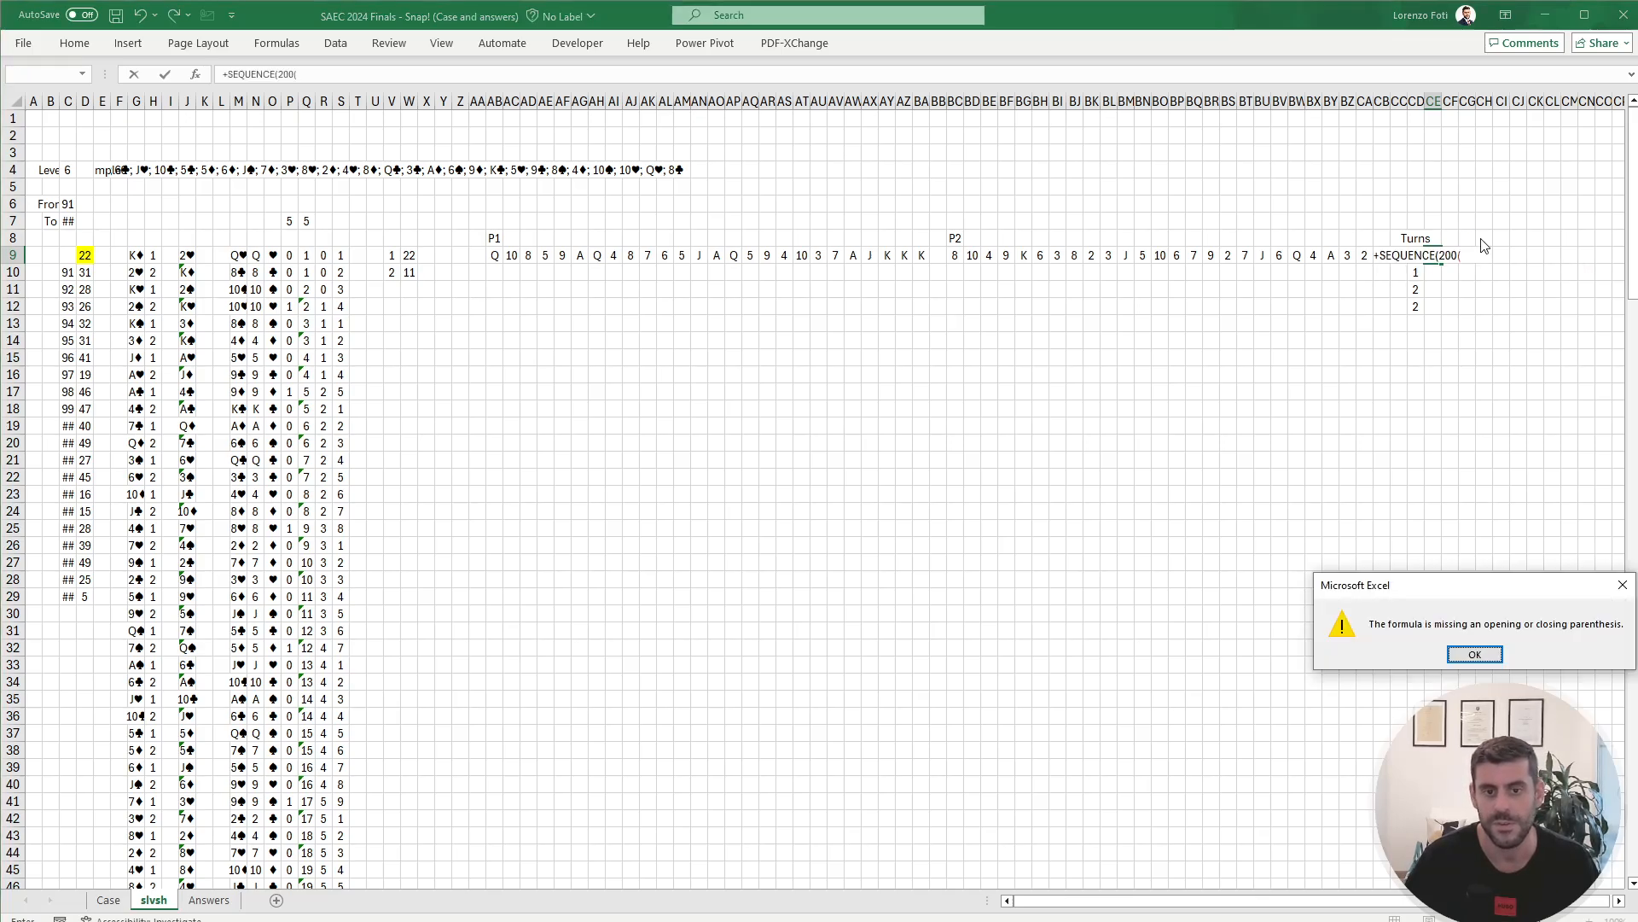
key("Return")
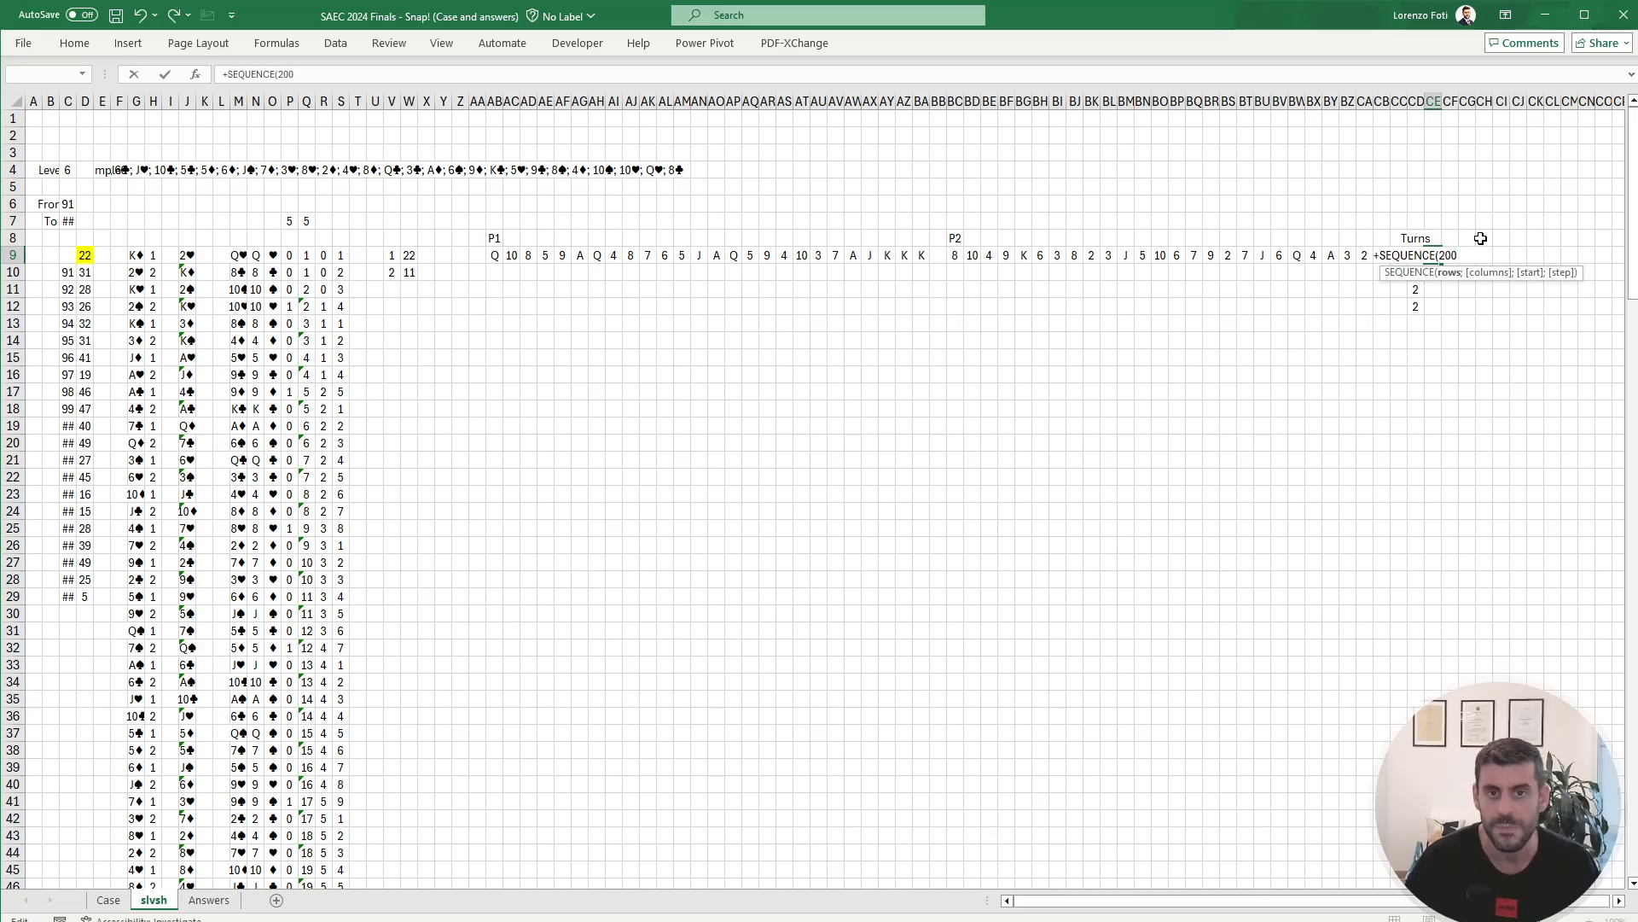
key("Return")
Step: Copy the paired turn formulas in CD11:CD12 down the Turns column to row 208, alongside the helper counter
key("Left")
key("Down")
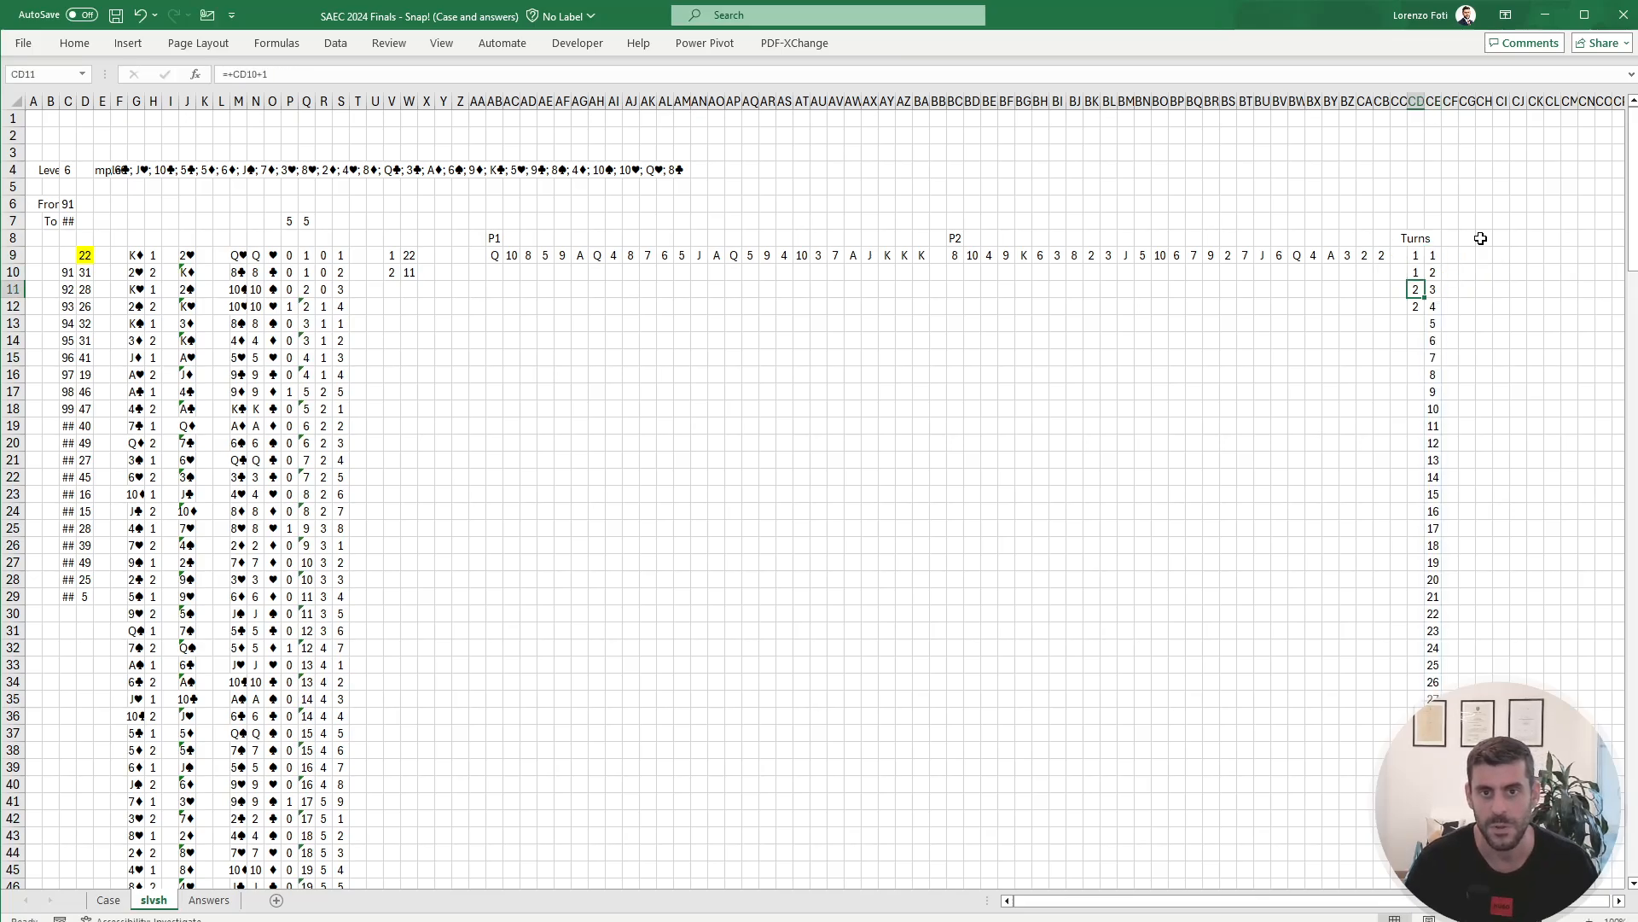
key("shift+Down")
key("ctrl+q")
key("Escape")
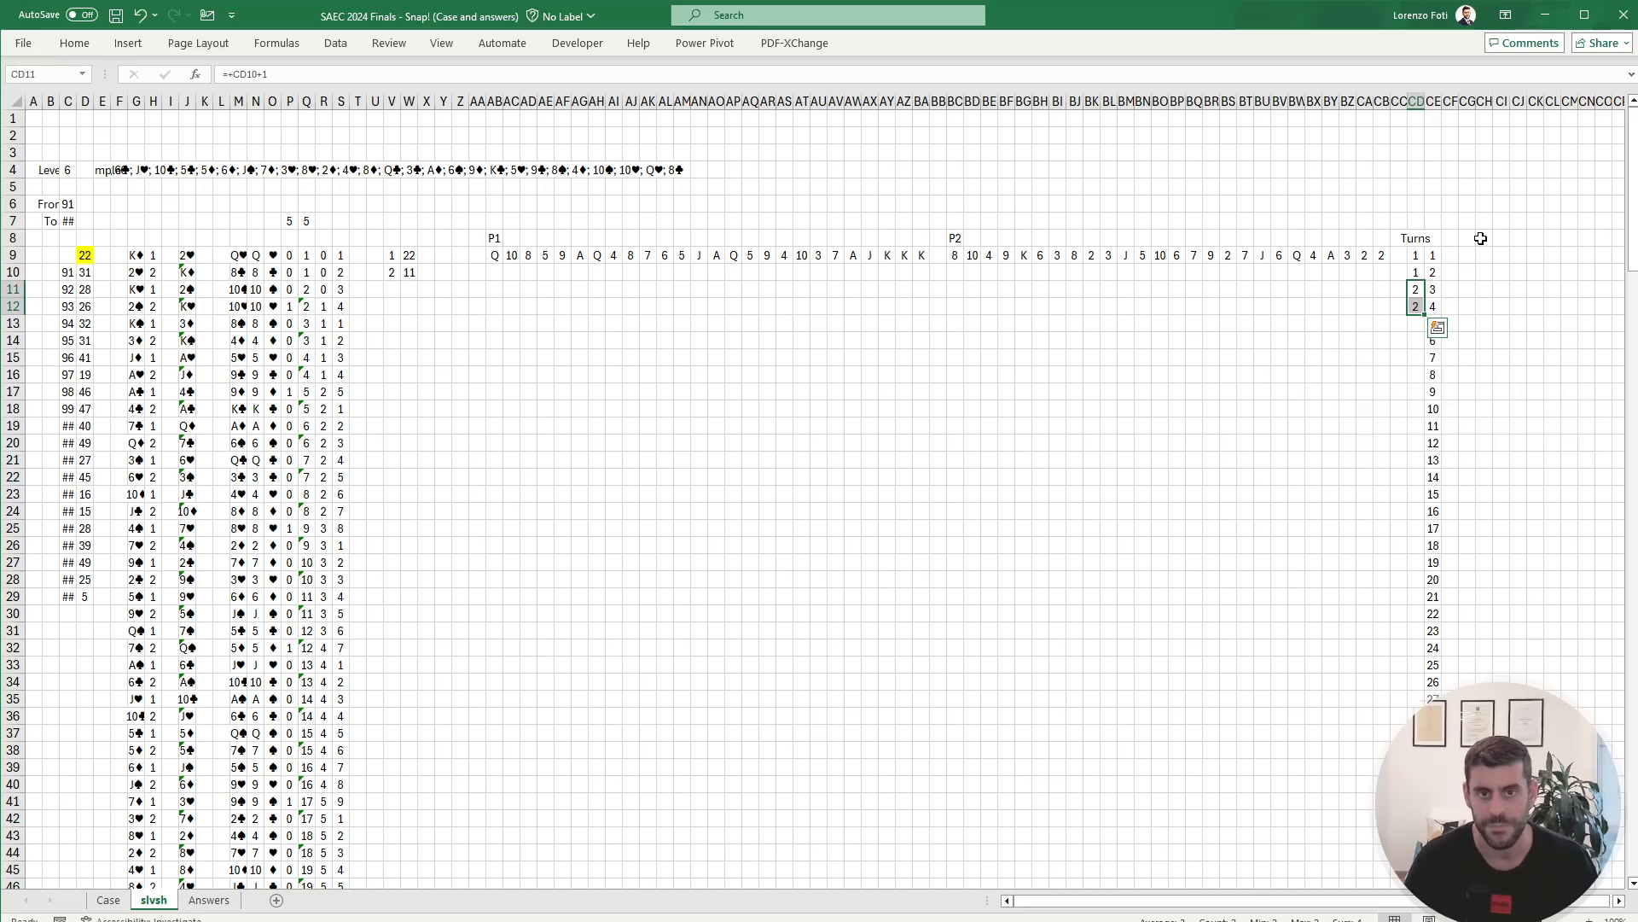
key("ctrl+c")
key("Down")
key("ctrl+shift+Down")
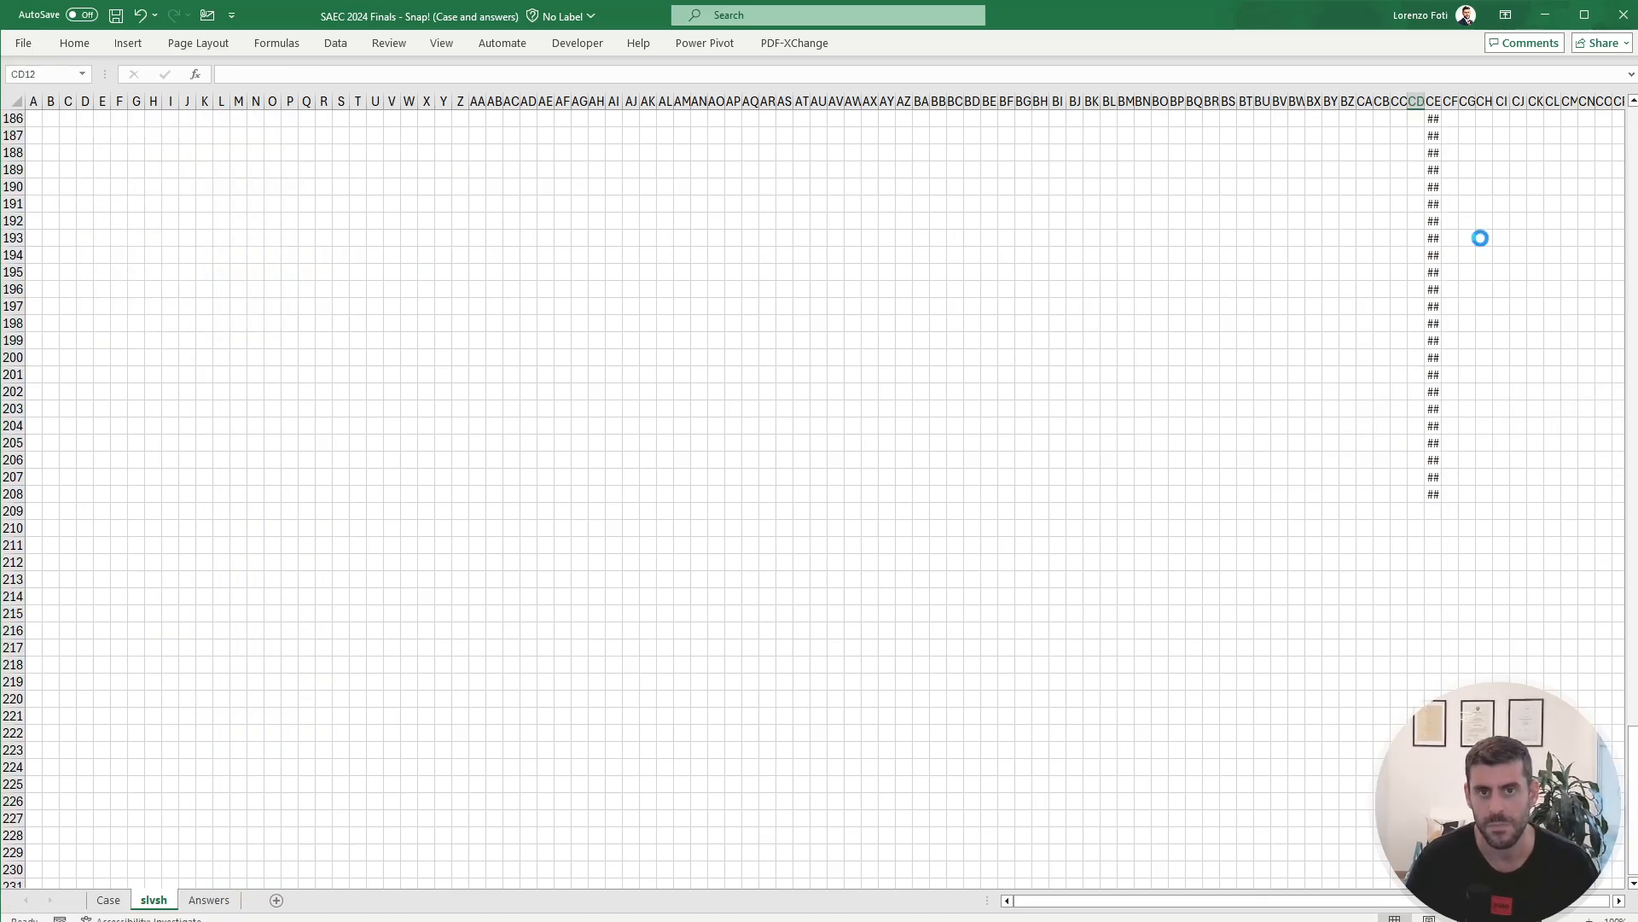
key("Return")
key("ctrl+z")
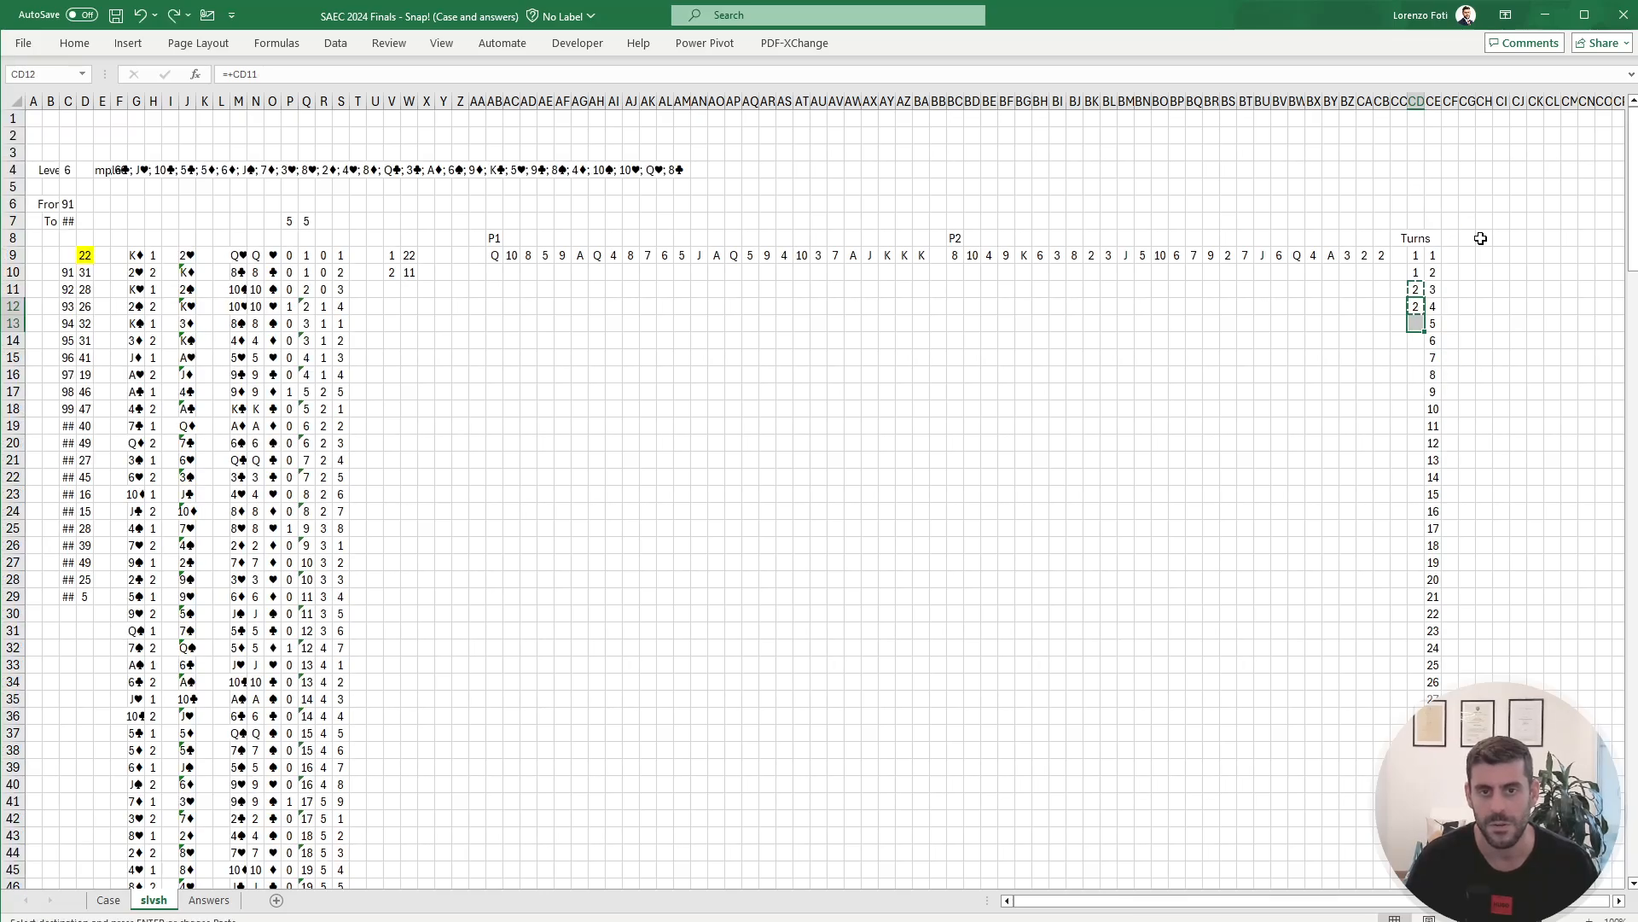
key("Right")
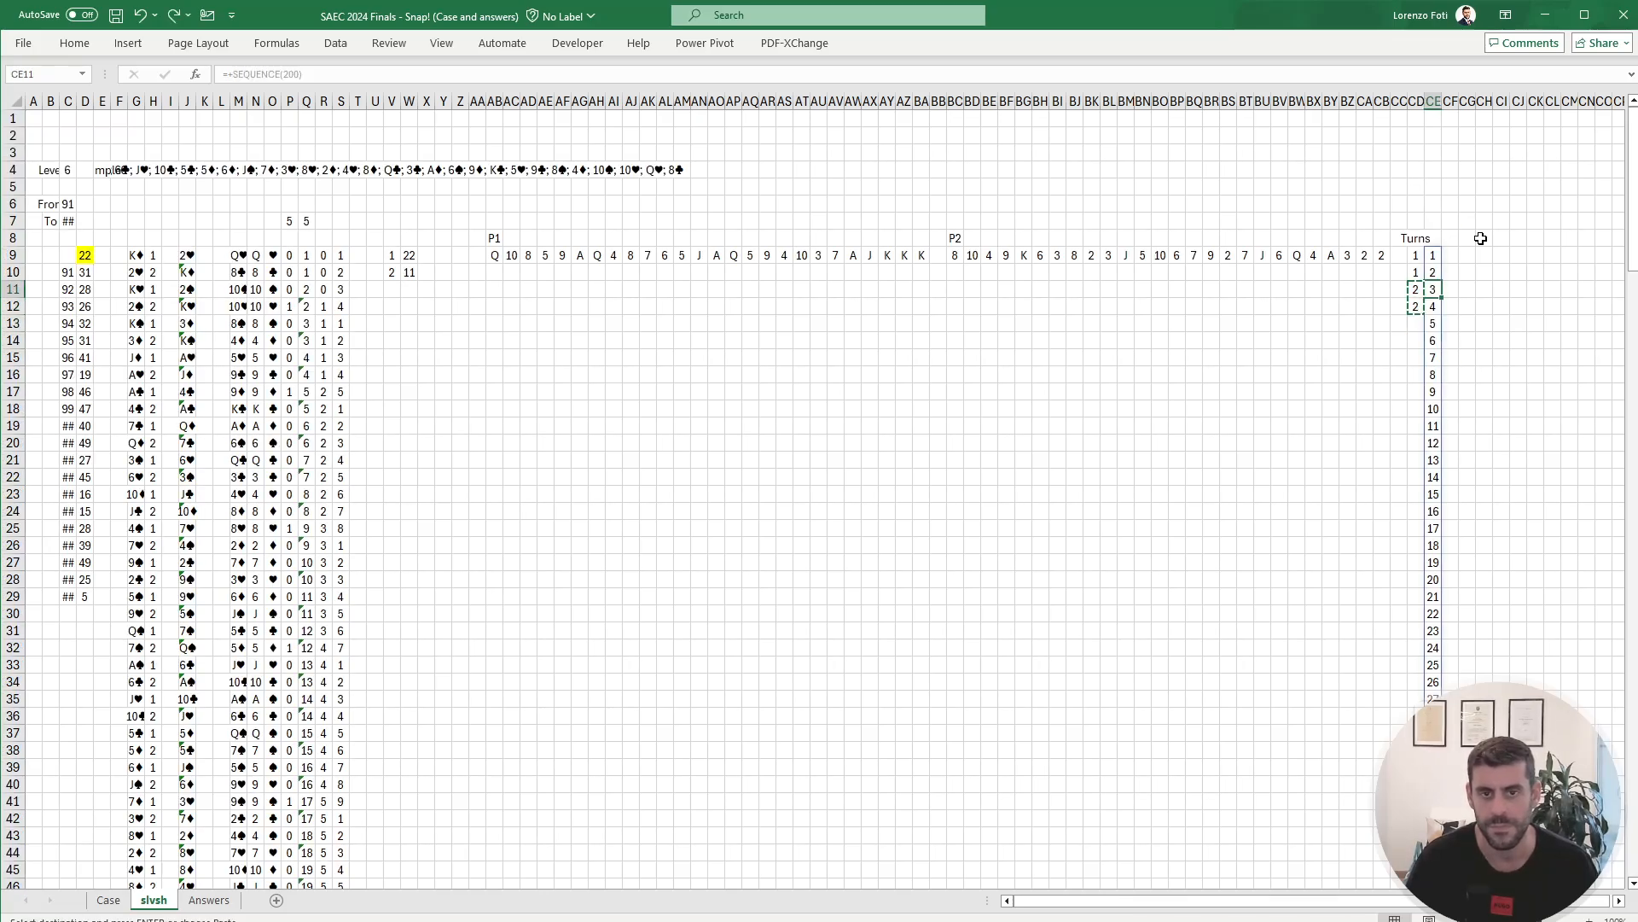
key("ctrl+Down")
key("ctrl+Up")
key("Left")
key("ctrl+Down")
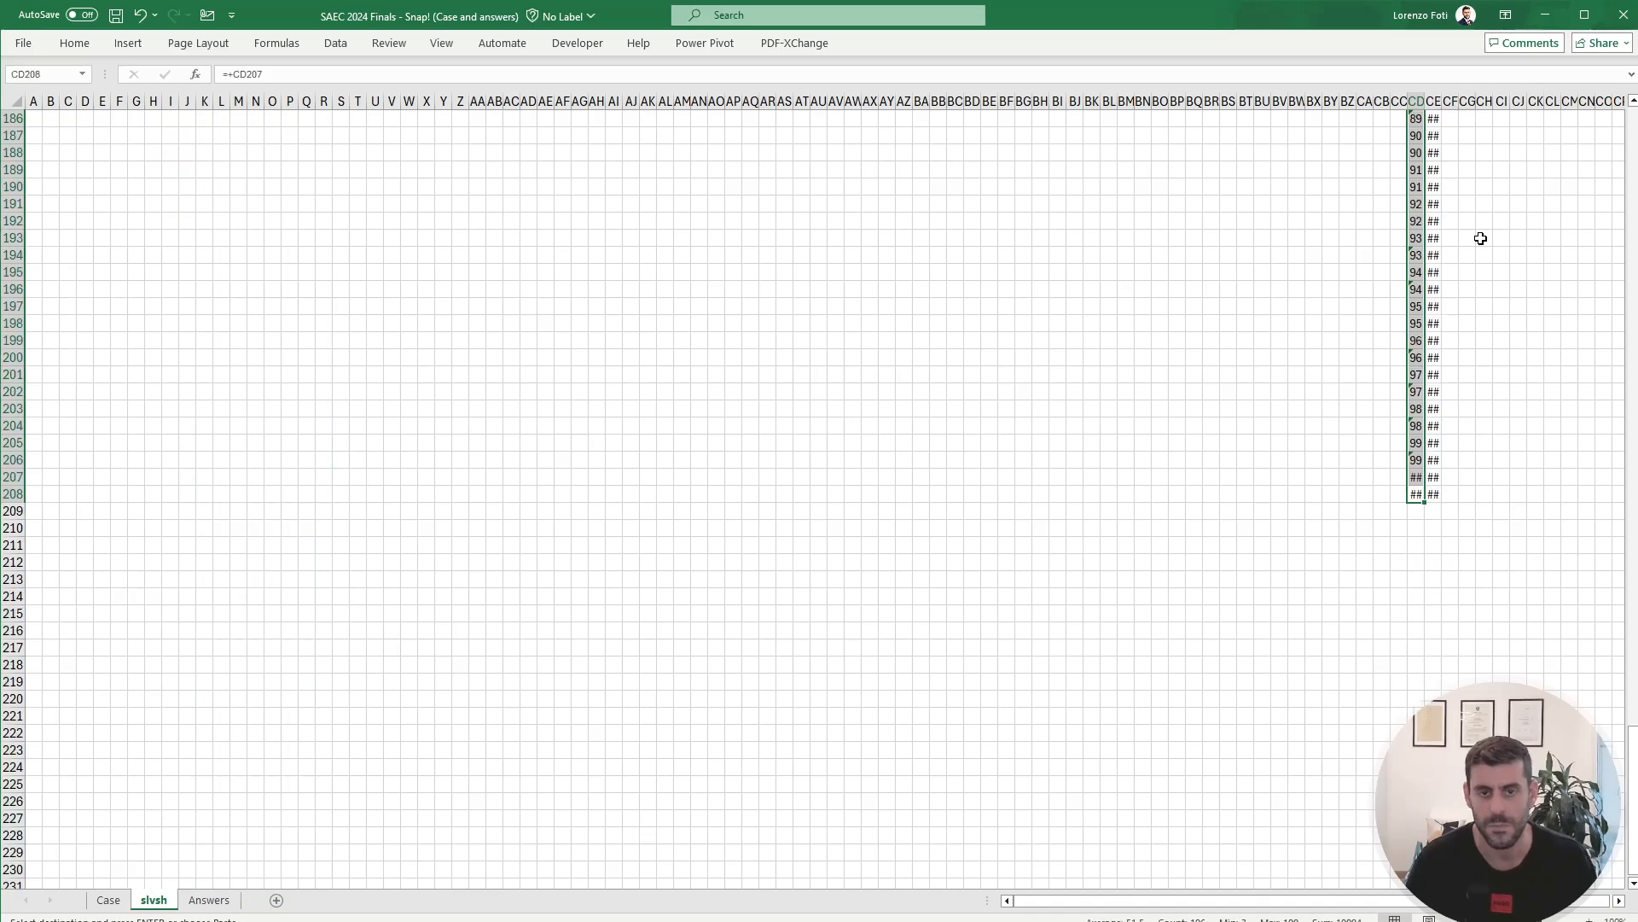
Step: Examine the filled Turns column from its first row to its last and return to CD9
key("Escape")
key("ctrl+Up")
scroll(1481, 238, "up", 2)
key("Down")
key("ctrl+Down")
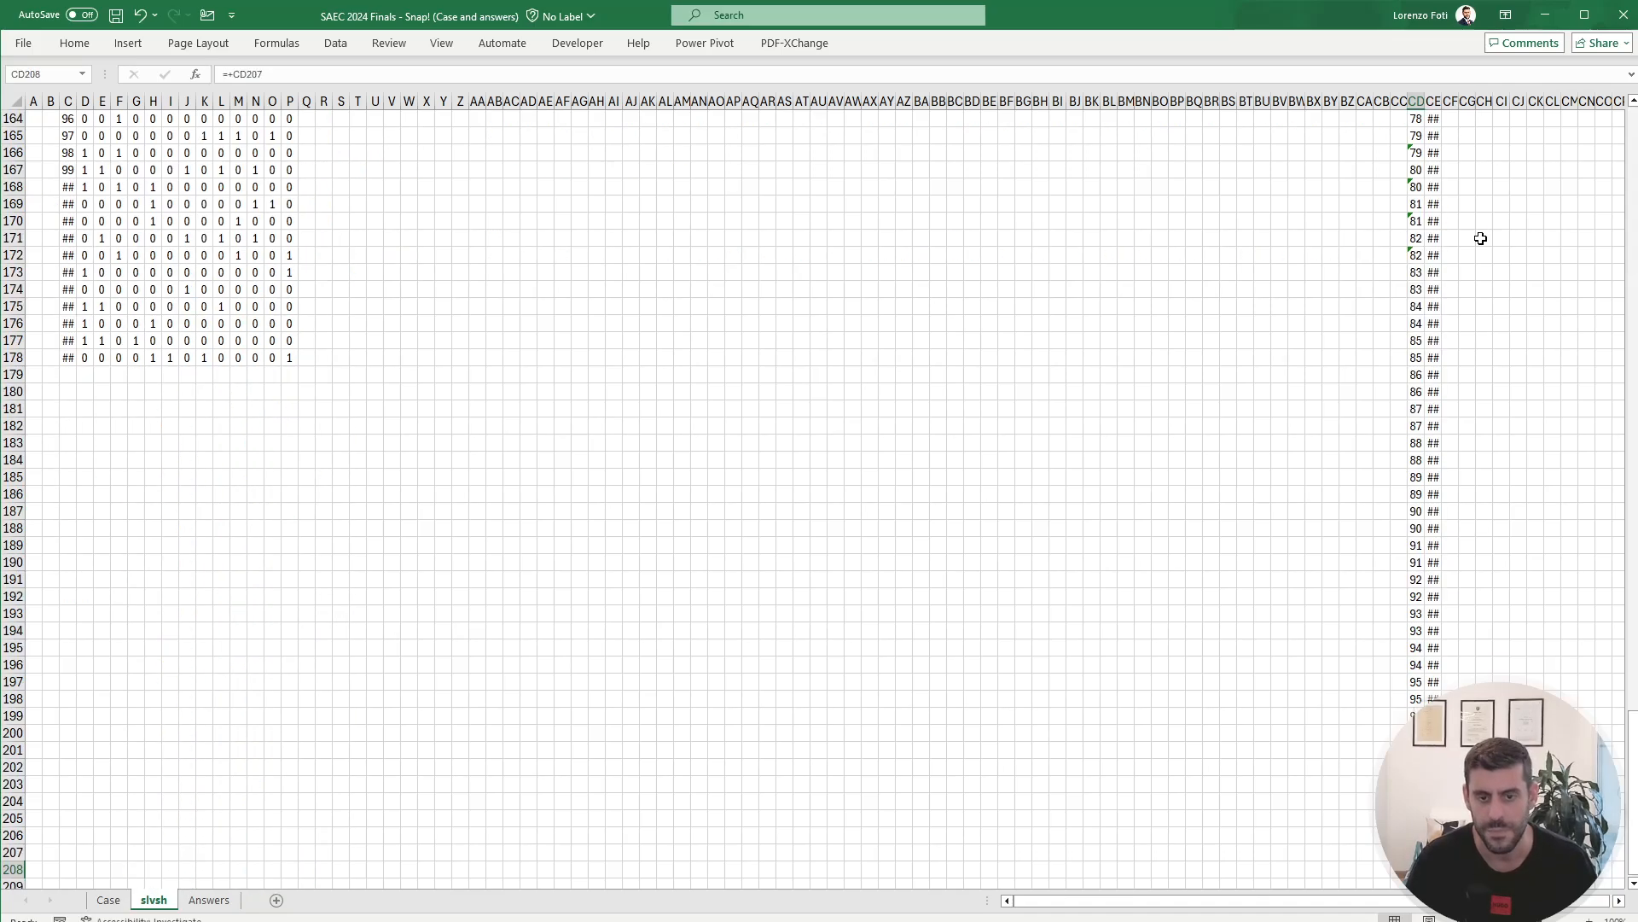
key("Down")
key("ctrl+Up")
key("ctrl+Up")
key("ctrl+Up")
key("Down")
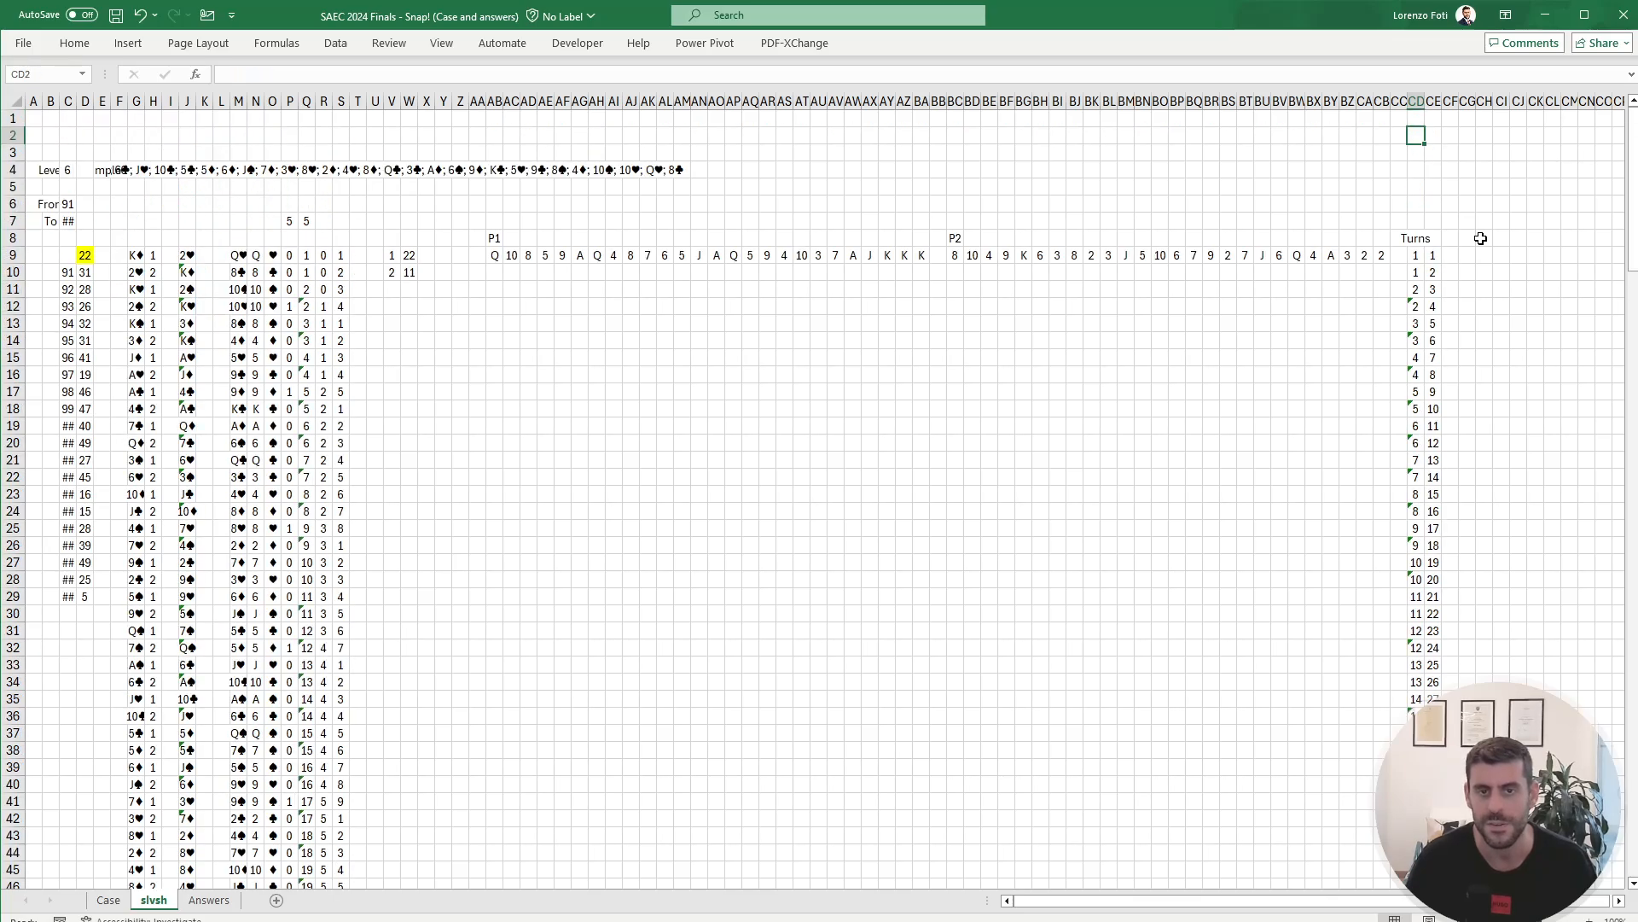
key("Down")
key("Down")
key("Down")
key("Down")
key("Down")
key("Down")
key("Down")
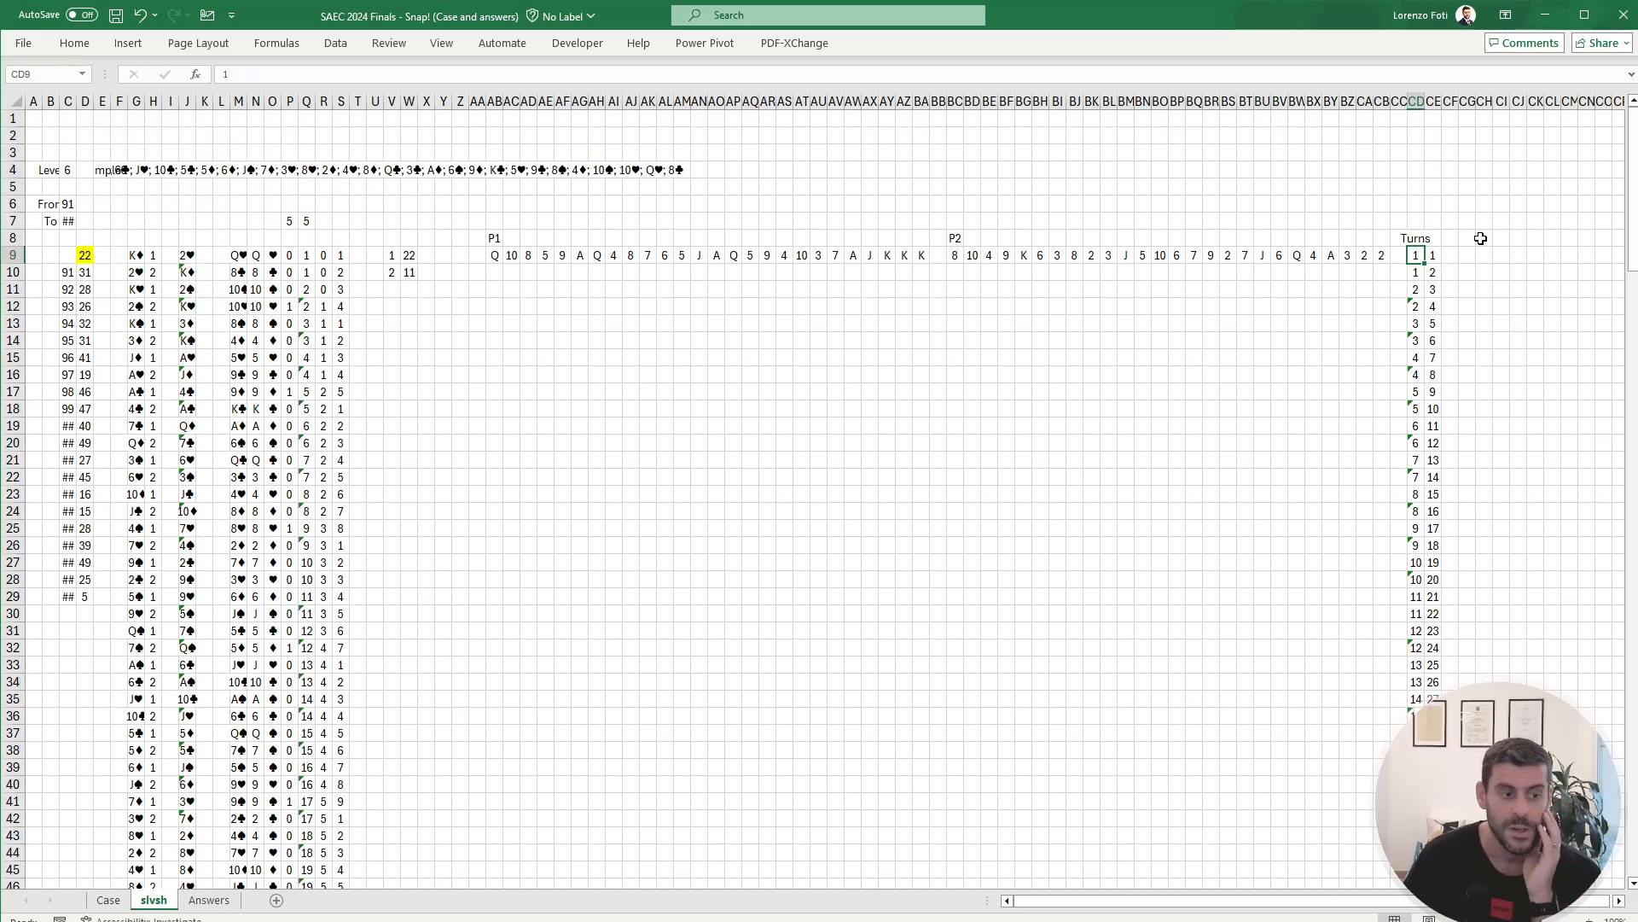
Step: Review the Level 6 rules and worked example on the Answers sheet, returning to the slvsh sheet
left_click(209, 901)
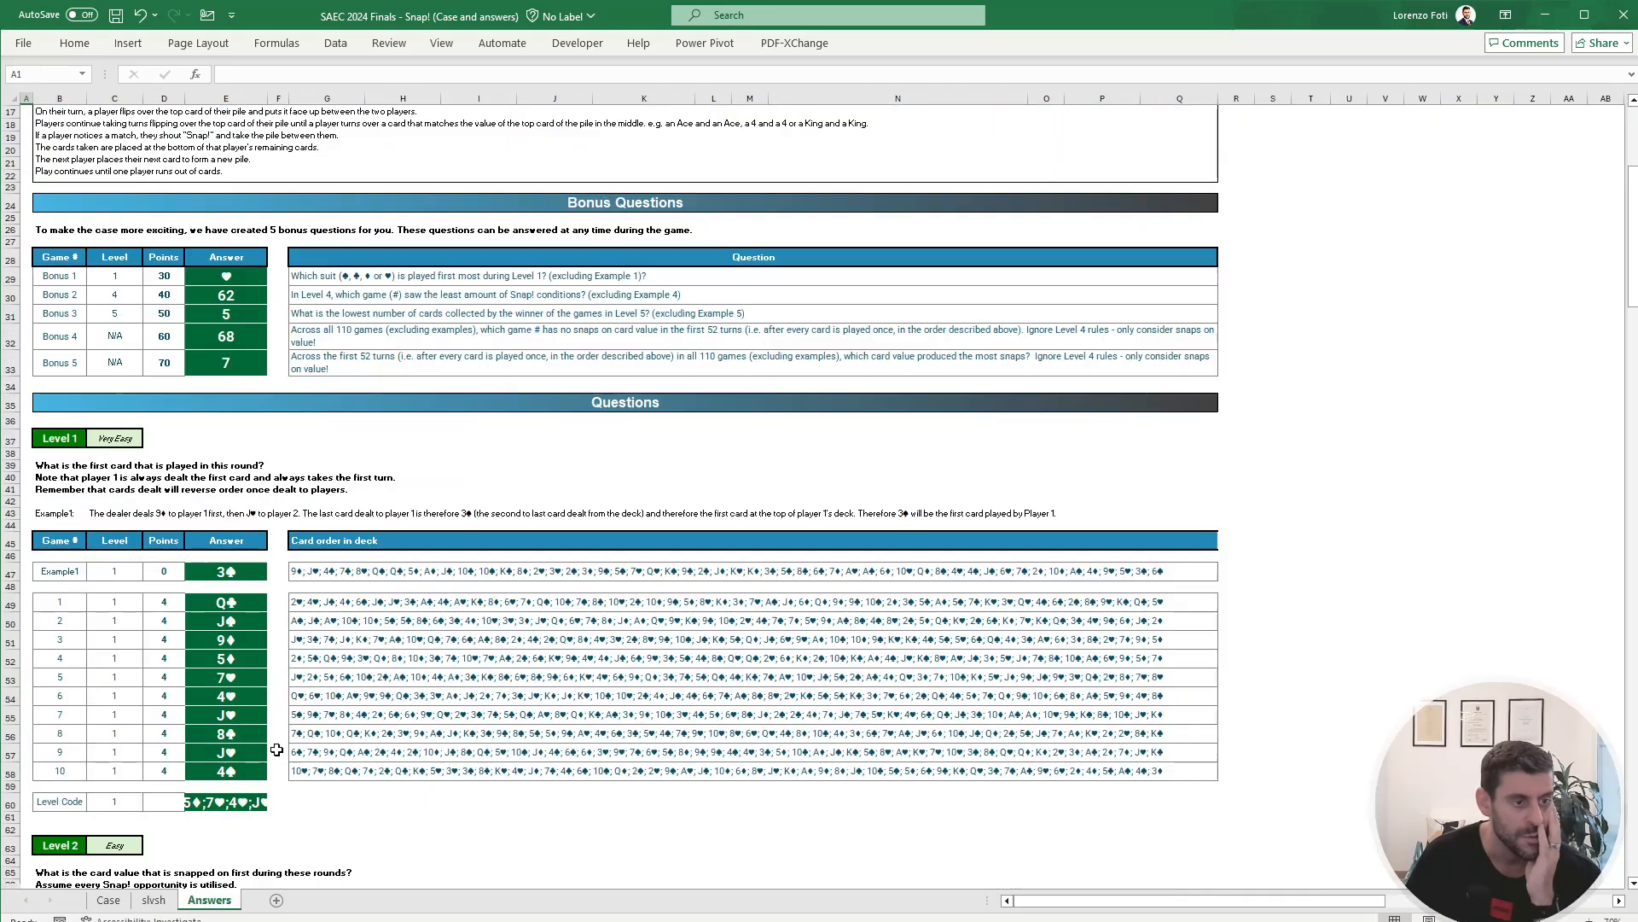
scroll(276, 749, "down", 20)
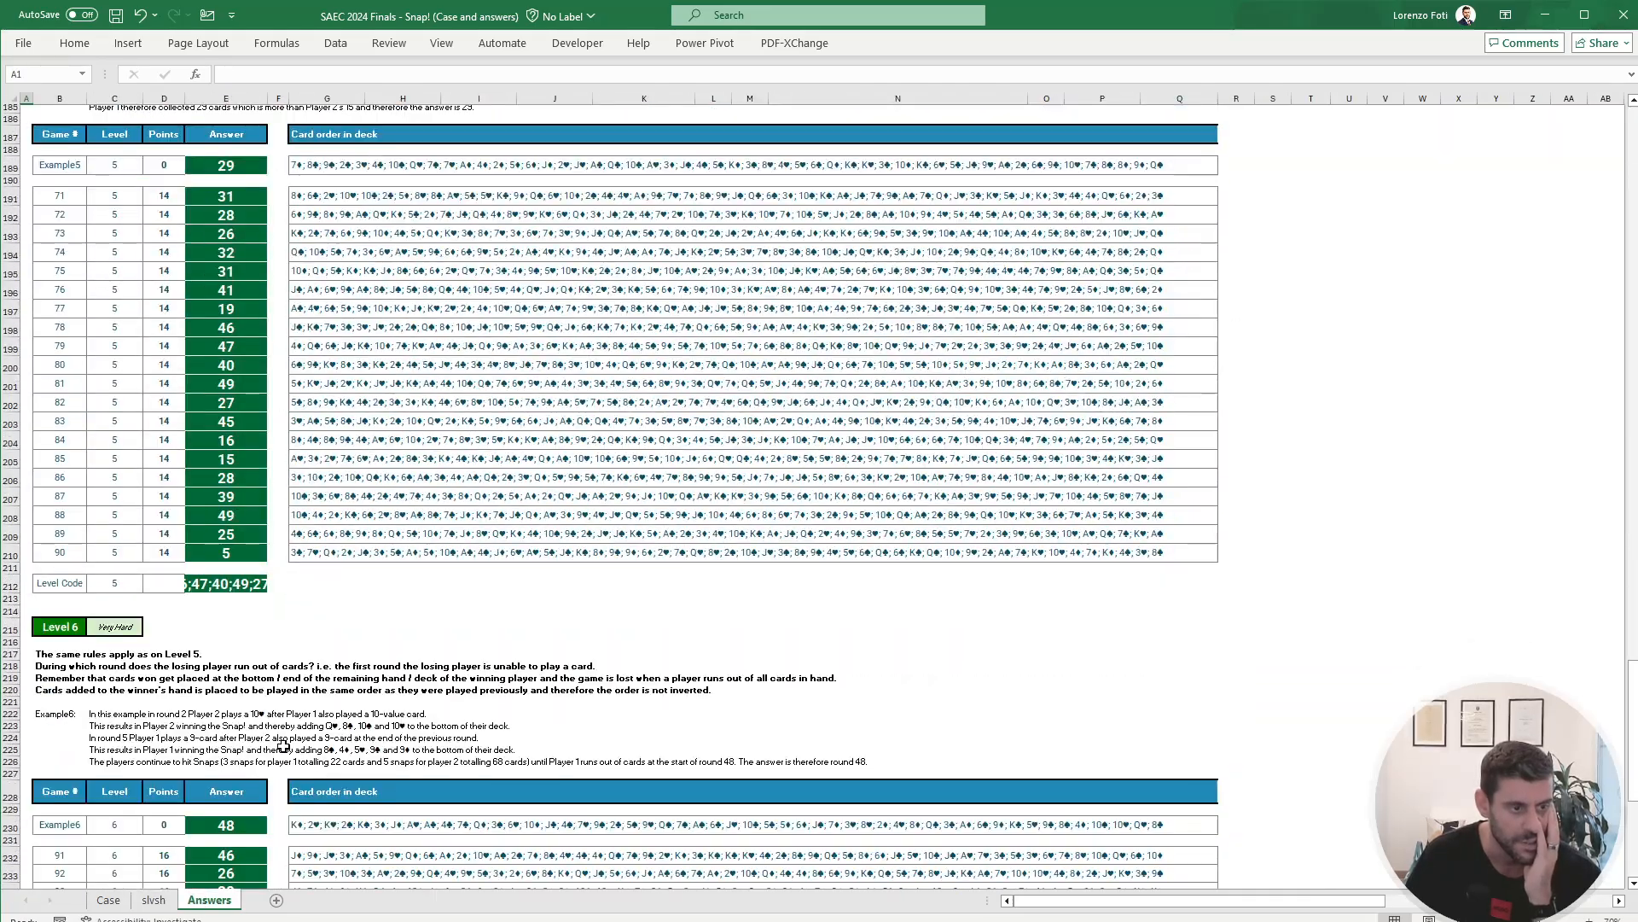
scroll(282, 746, "down", 8)
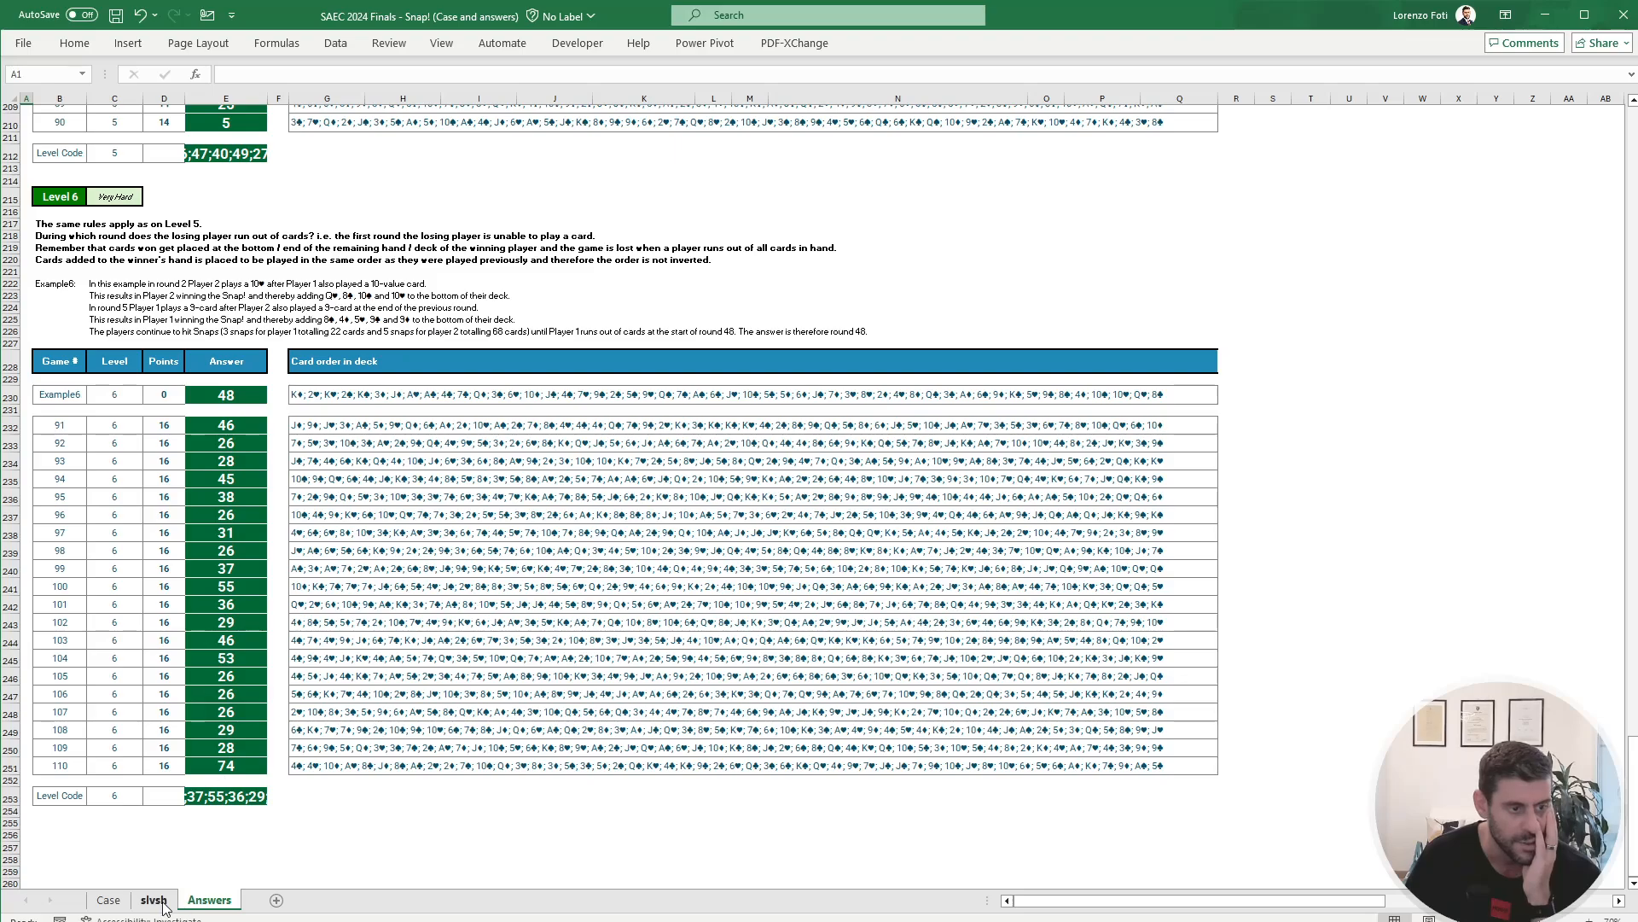
left_click(154, 900)
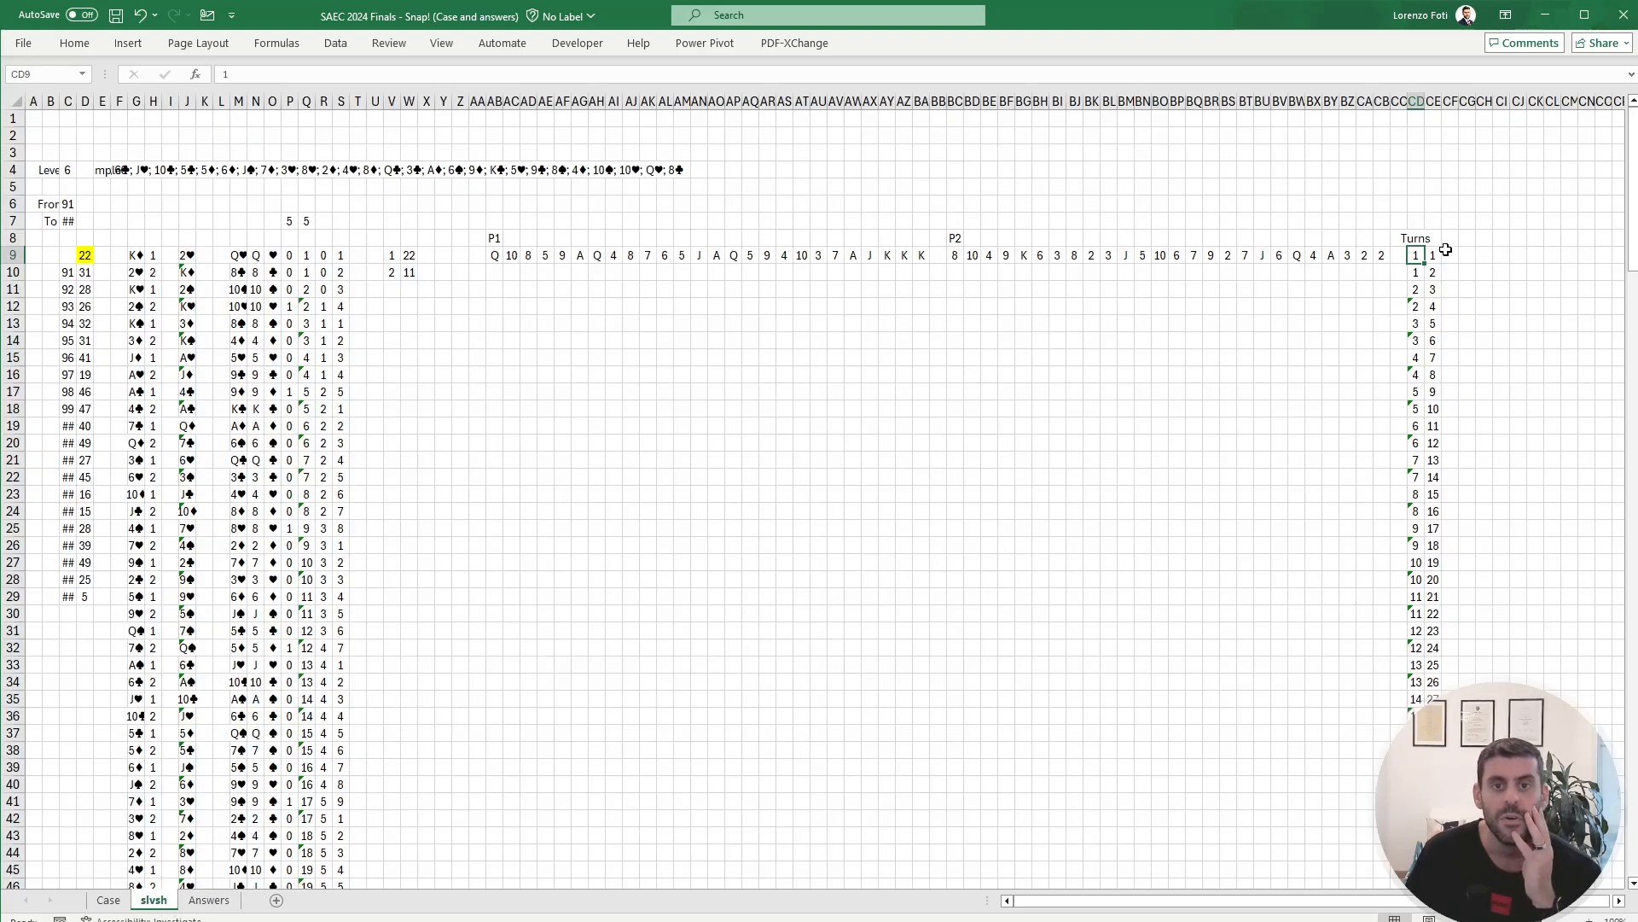
Step: Delete the helper sequence formula from CE9
left_click(1439, 253)
key("Delete")
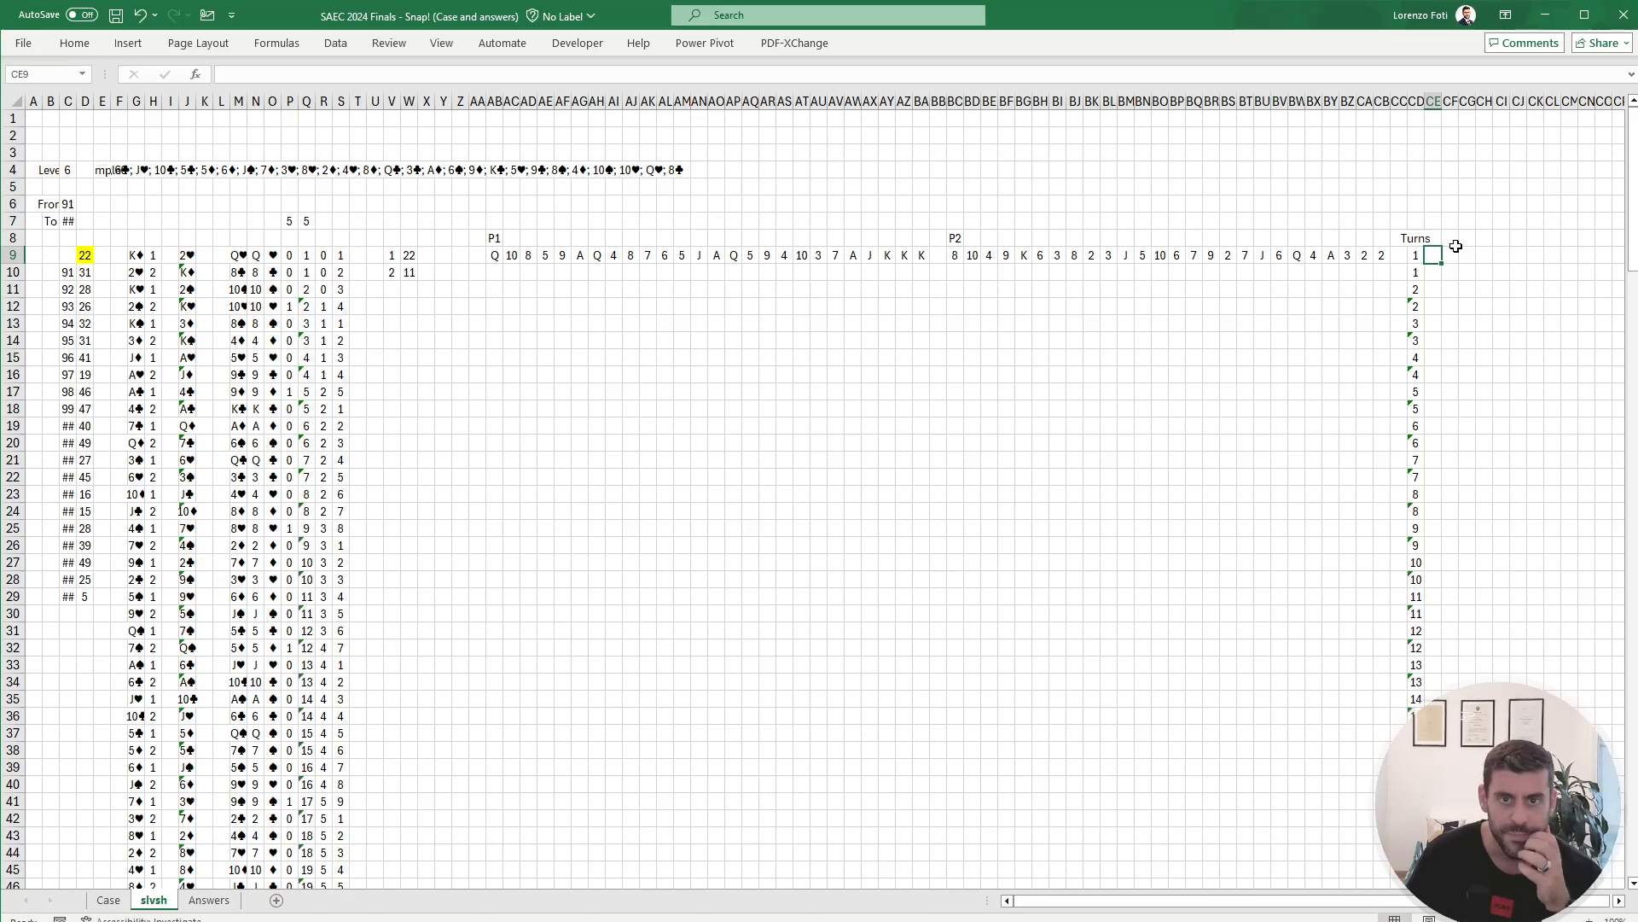
key("Left")
Step: Add the header Play in CF8 and link CF9 to player 1's first card in AB9
left_click(1456, 248)
key("Up")
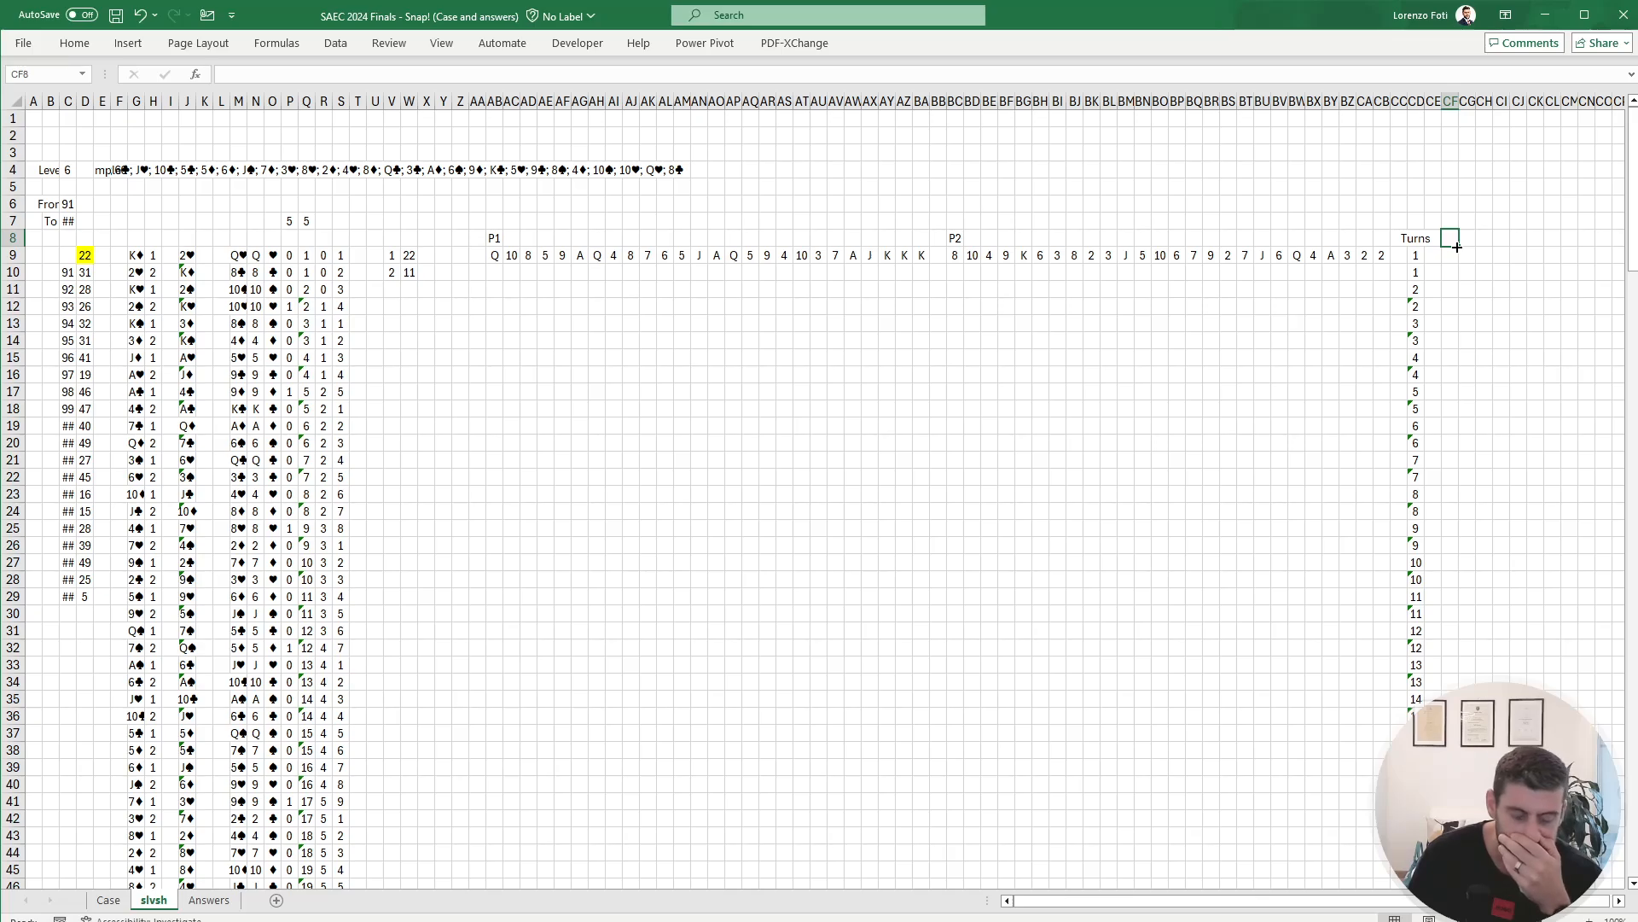
type("Play")
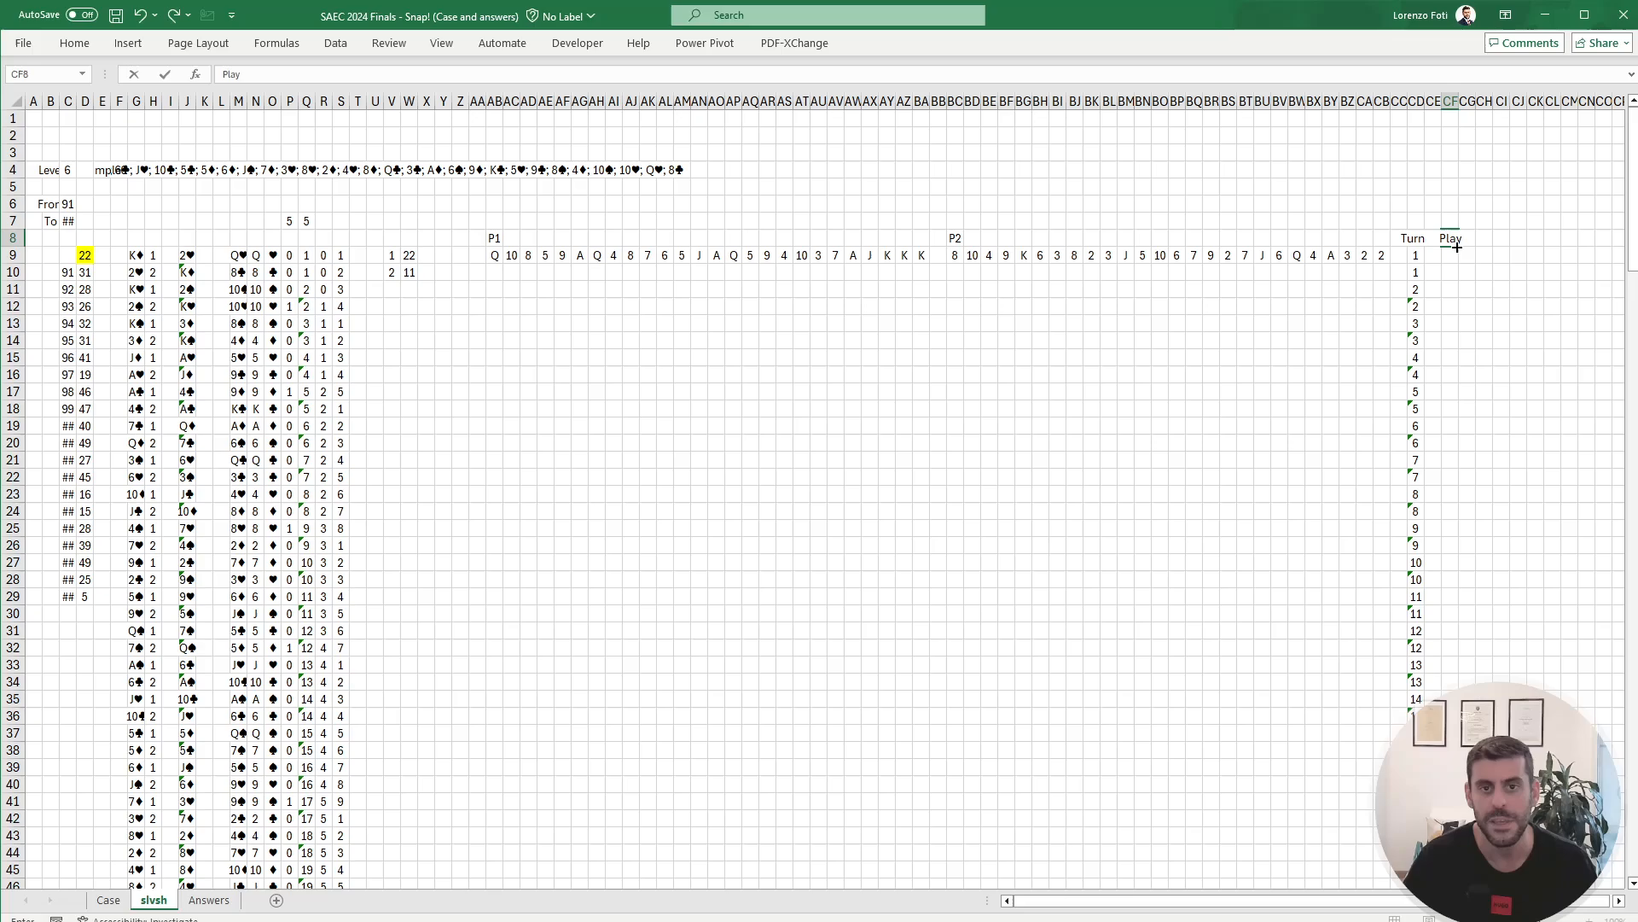
key("Return")
type("+")
key("Left")
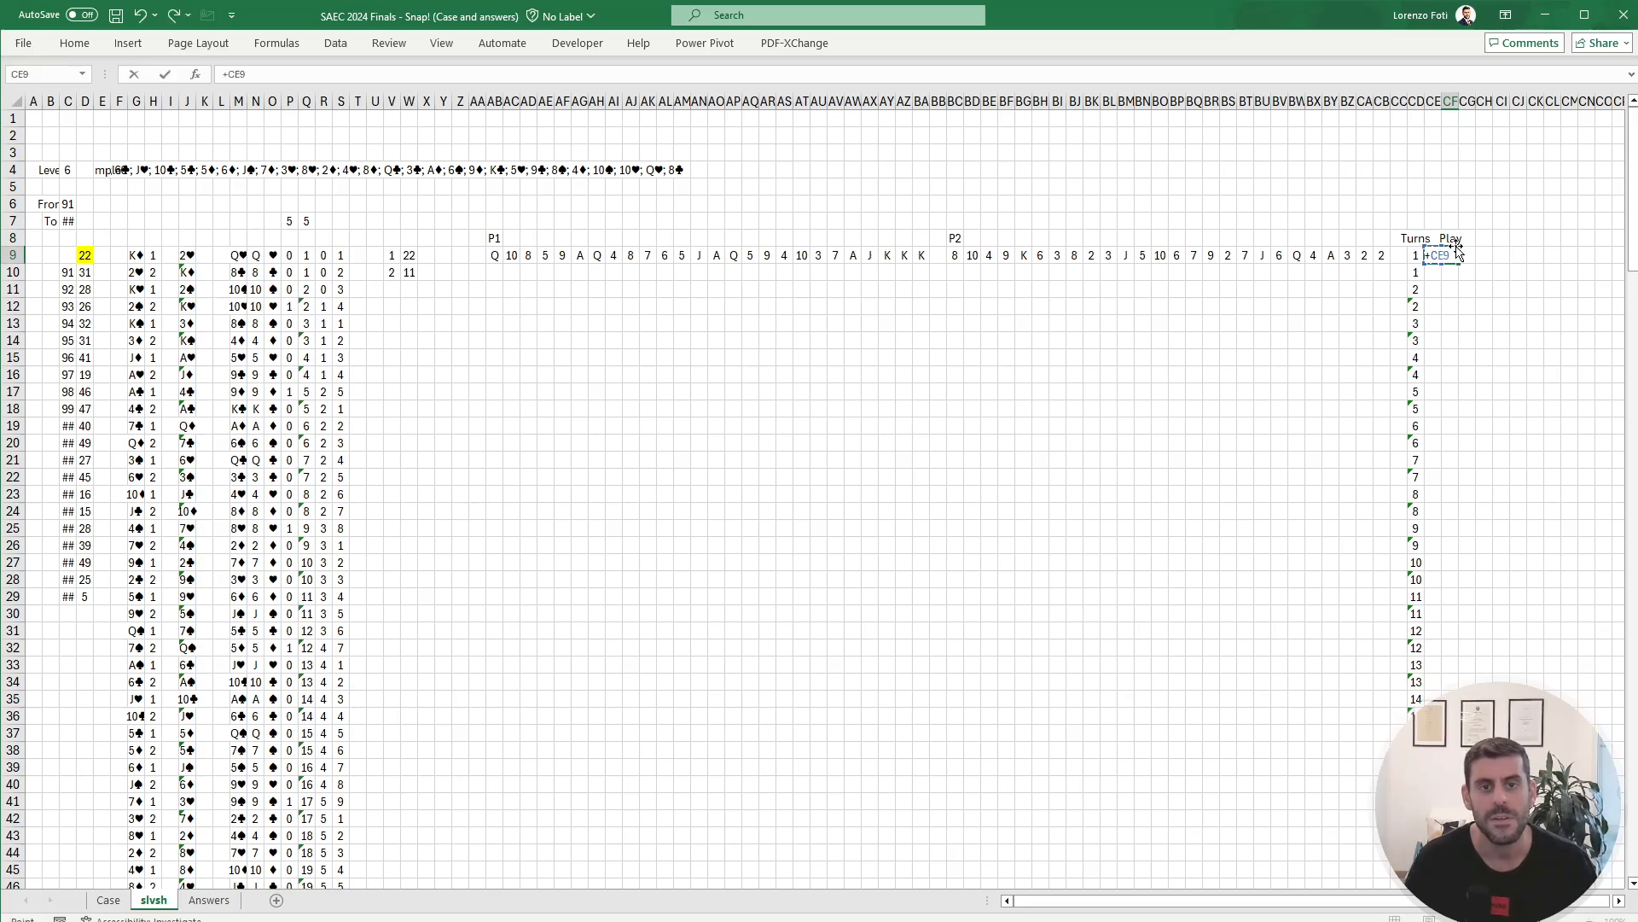
key("ctrl+Left")
key("ctrl+Left")
key("ctrl+Left")
key("ctrl+Left")
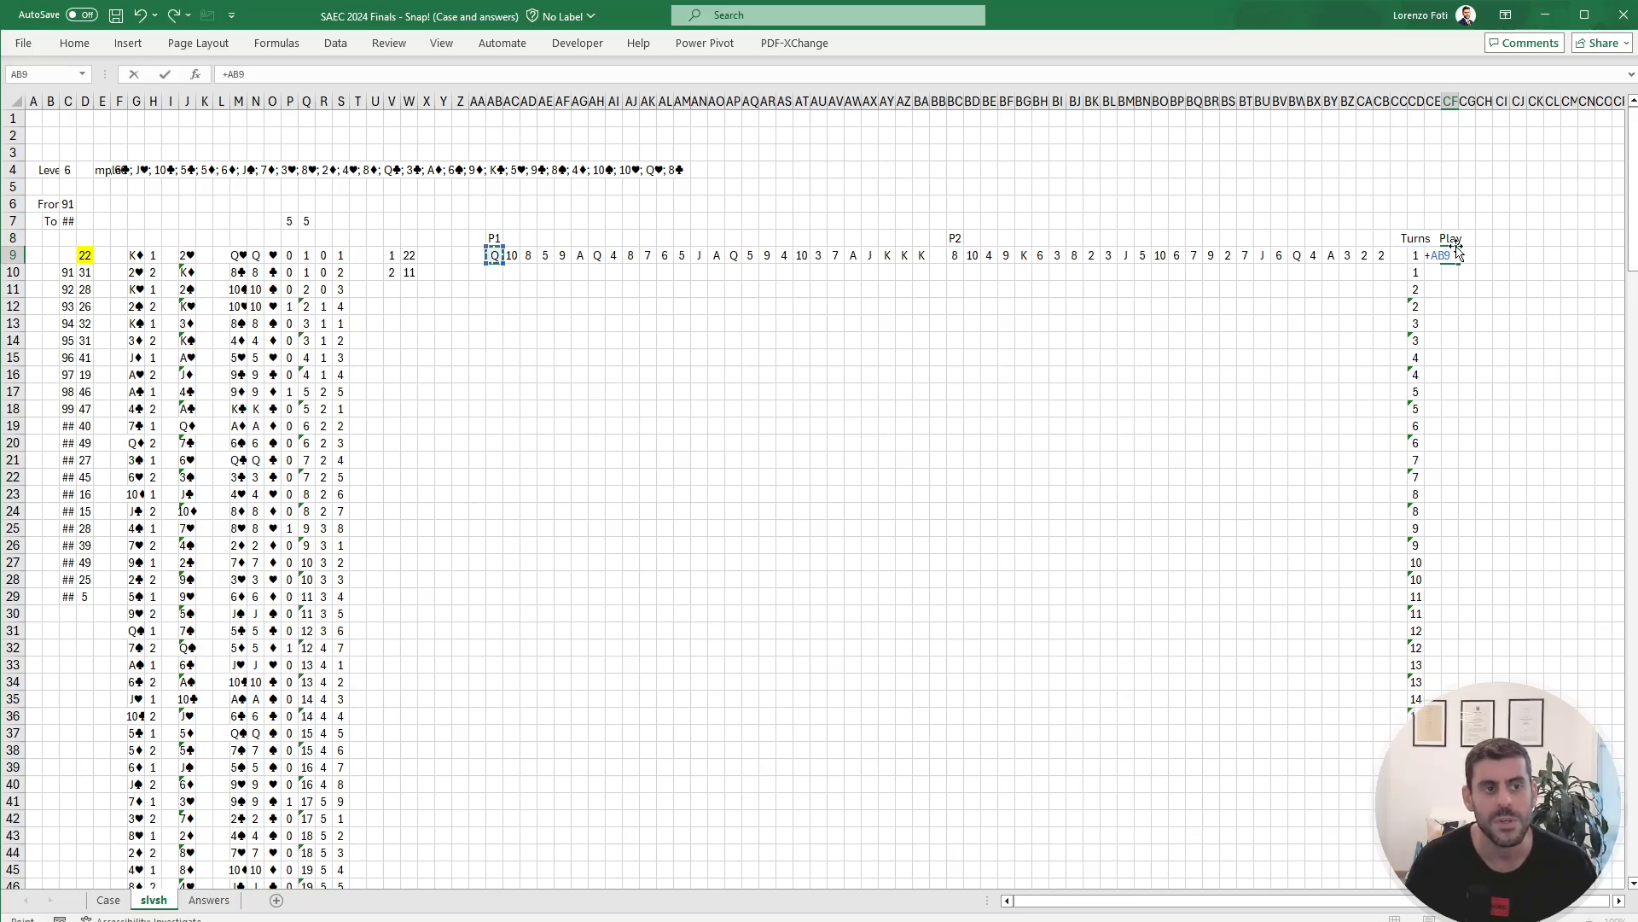
key("Return")
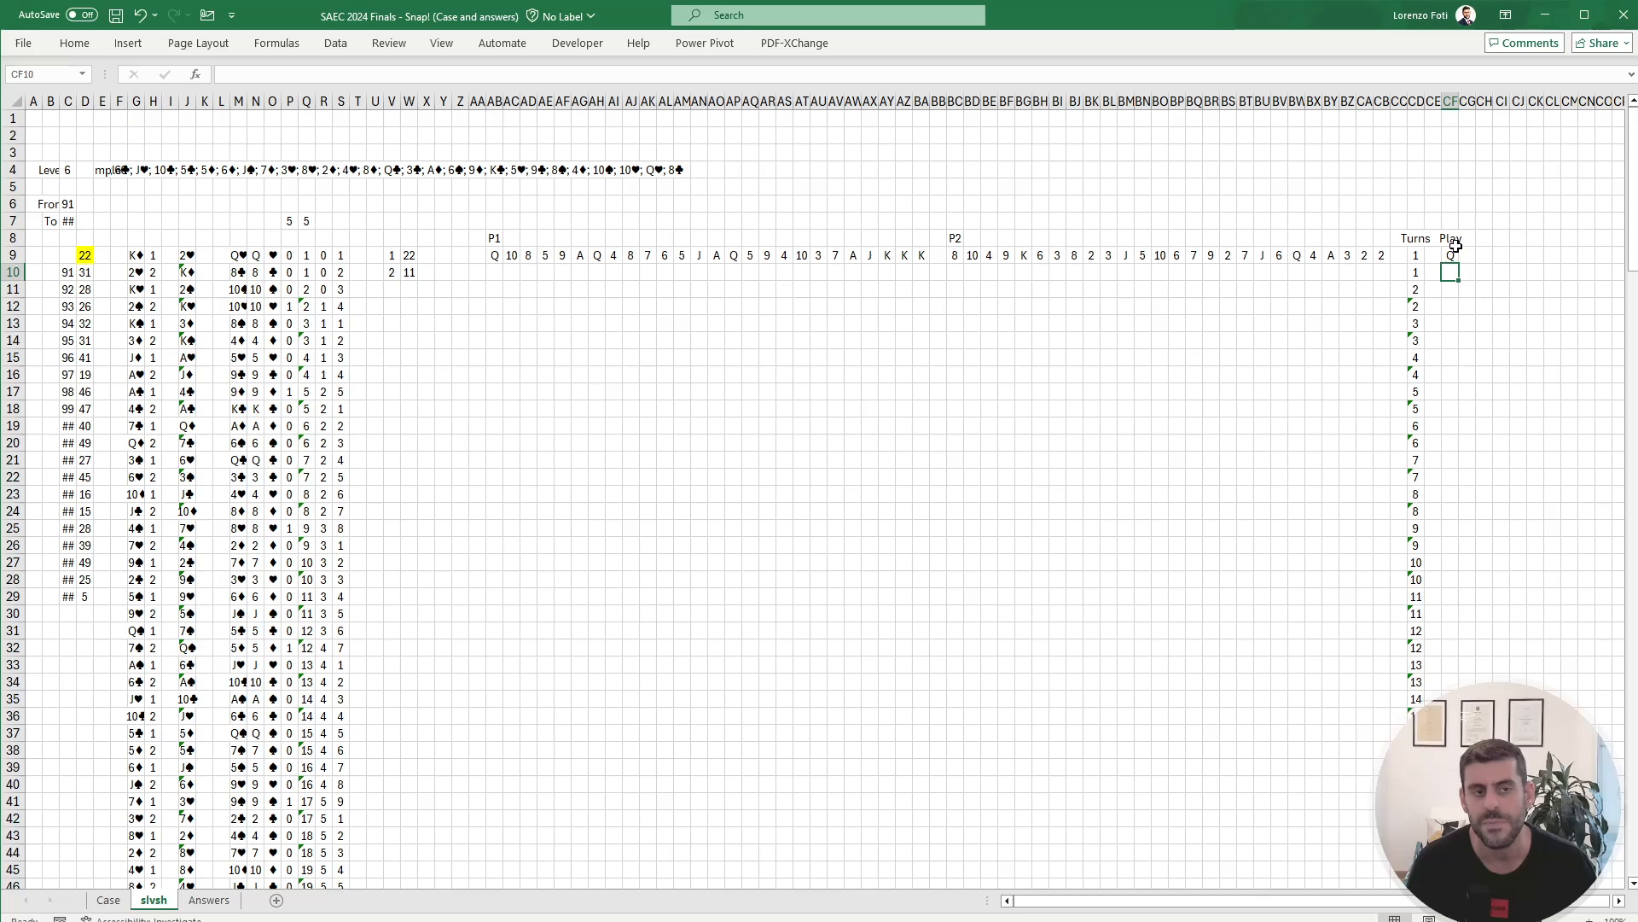
Step: Bring the empty columns beyond the Play column into view
left_click(1456, 244)
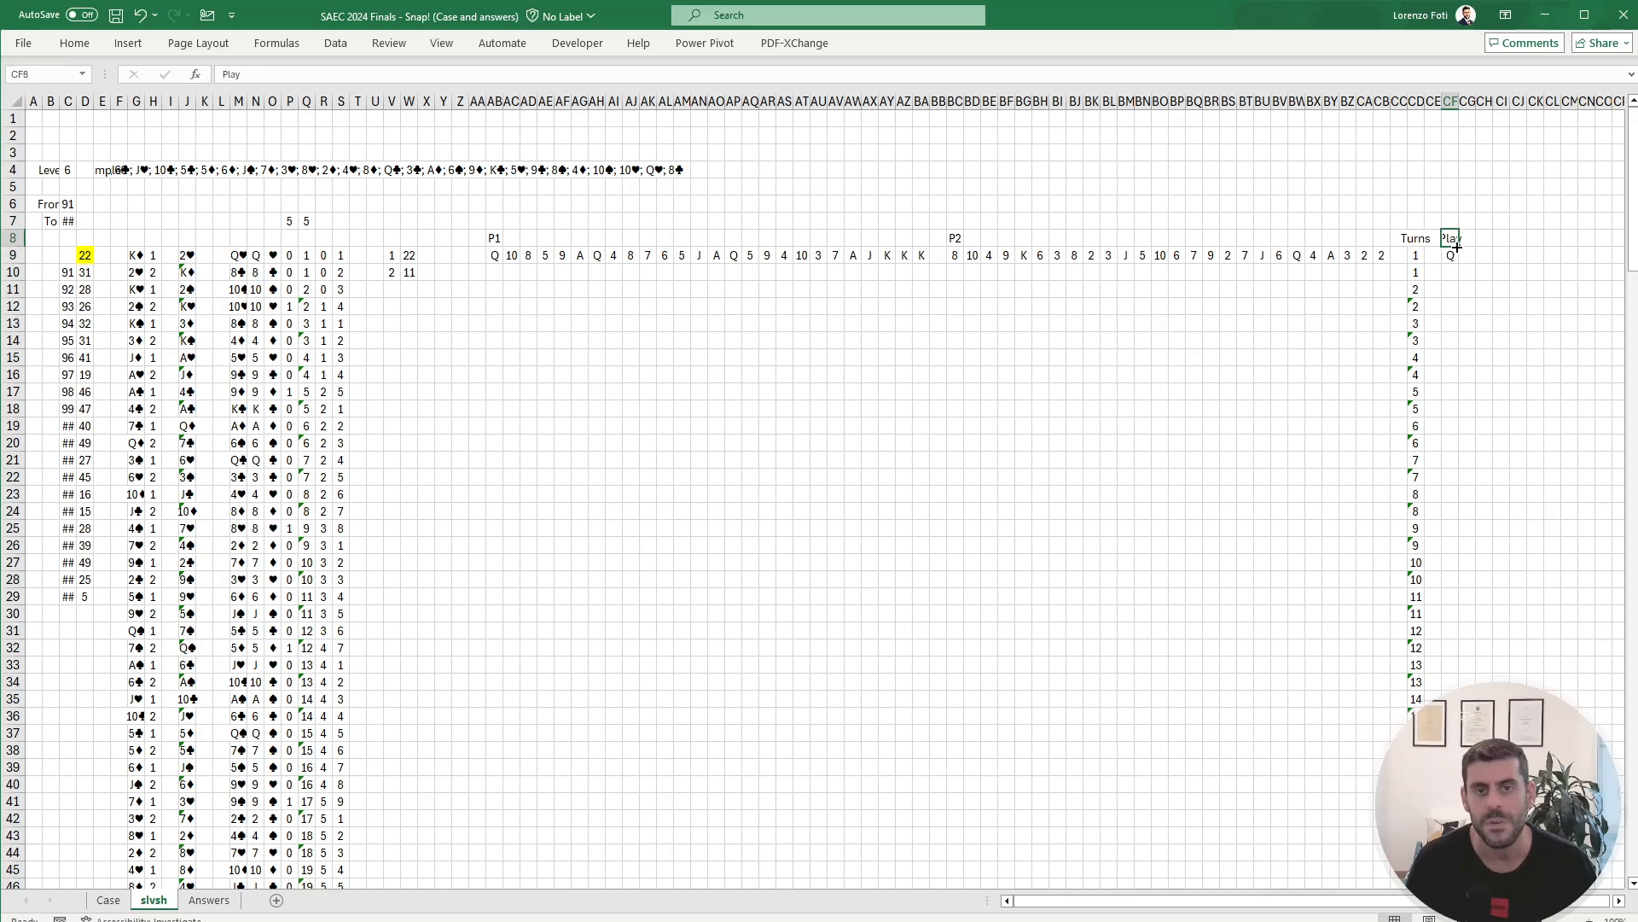
key("Right")
key("Right")
key("Right")
key("Right")
key("Right")
key("Right")
key("Right")
key("Right")
key("Right")
key("Right")
key("Right")
key("Right")
key("Right")
key("Right")
key("Right")
key("Right")
key("Right")
key("Right")
key("Right")
key("Right")
key("Left")
key("Left")
key("Left")
key("Left")
key("Left")
key("Left")
key("Left")
key("Left")
key("Left")
key("Left")
key("Left")
key("Left")
key("Left")
key("Left")
key("Left")
key("Left")
key("Left")
key("Left")
key("Left")
key("Left")
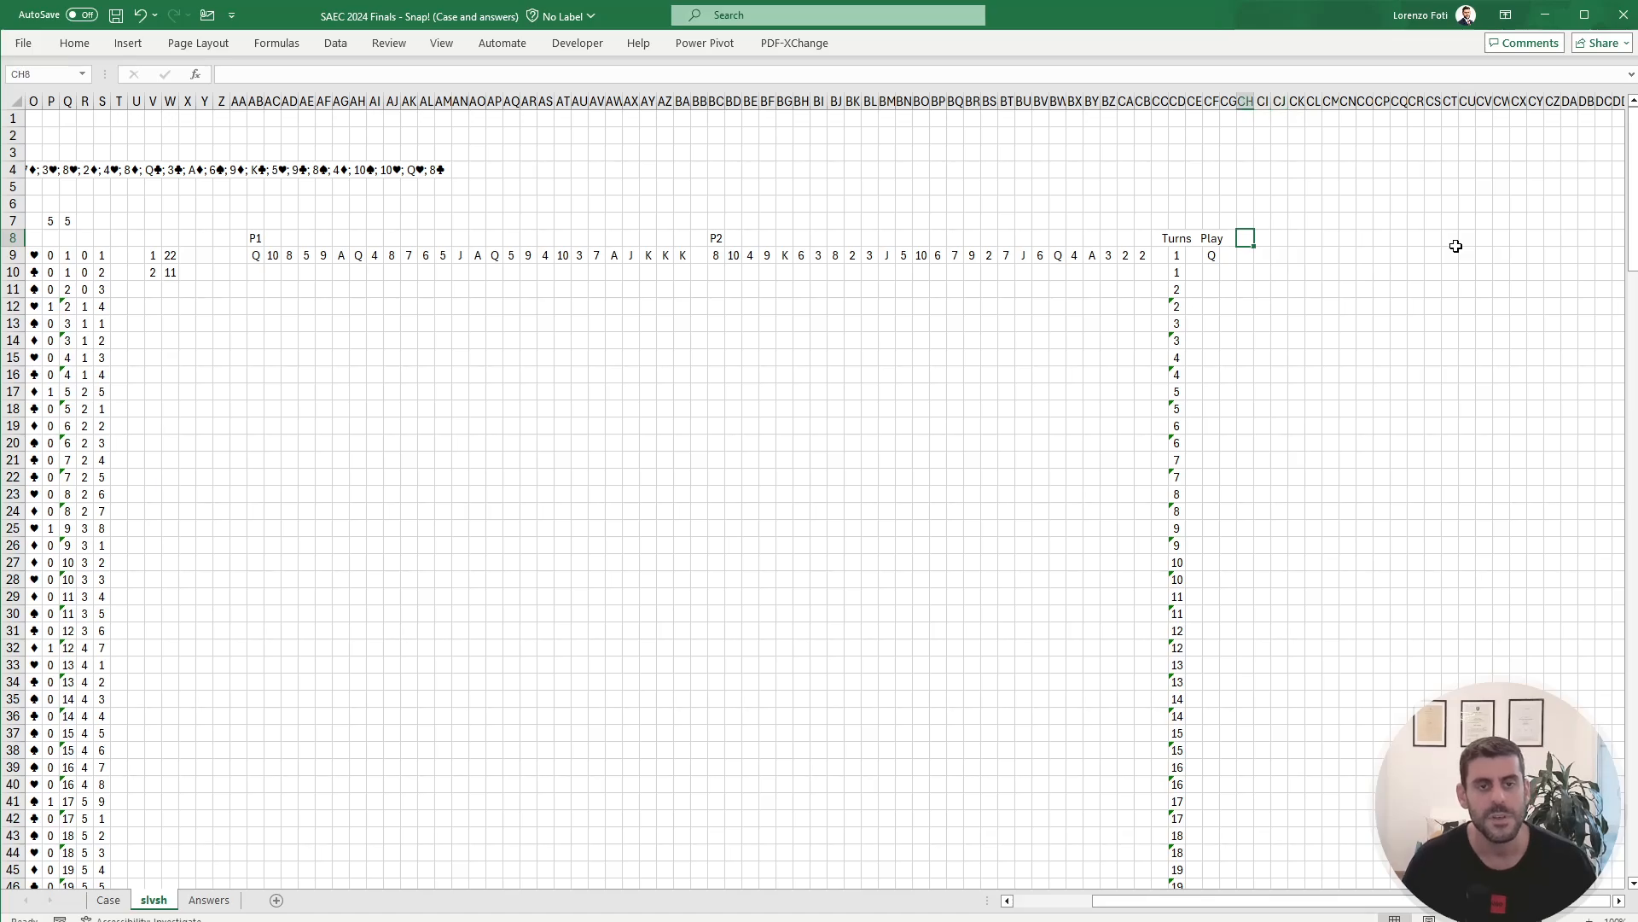
Step: Enter 1 in CE9, between the first turn number and its played card
left_click(257, 252)
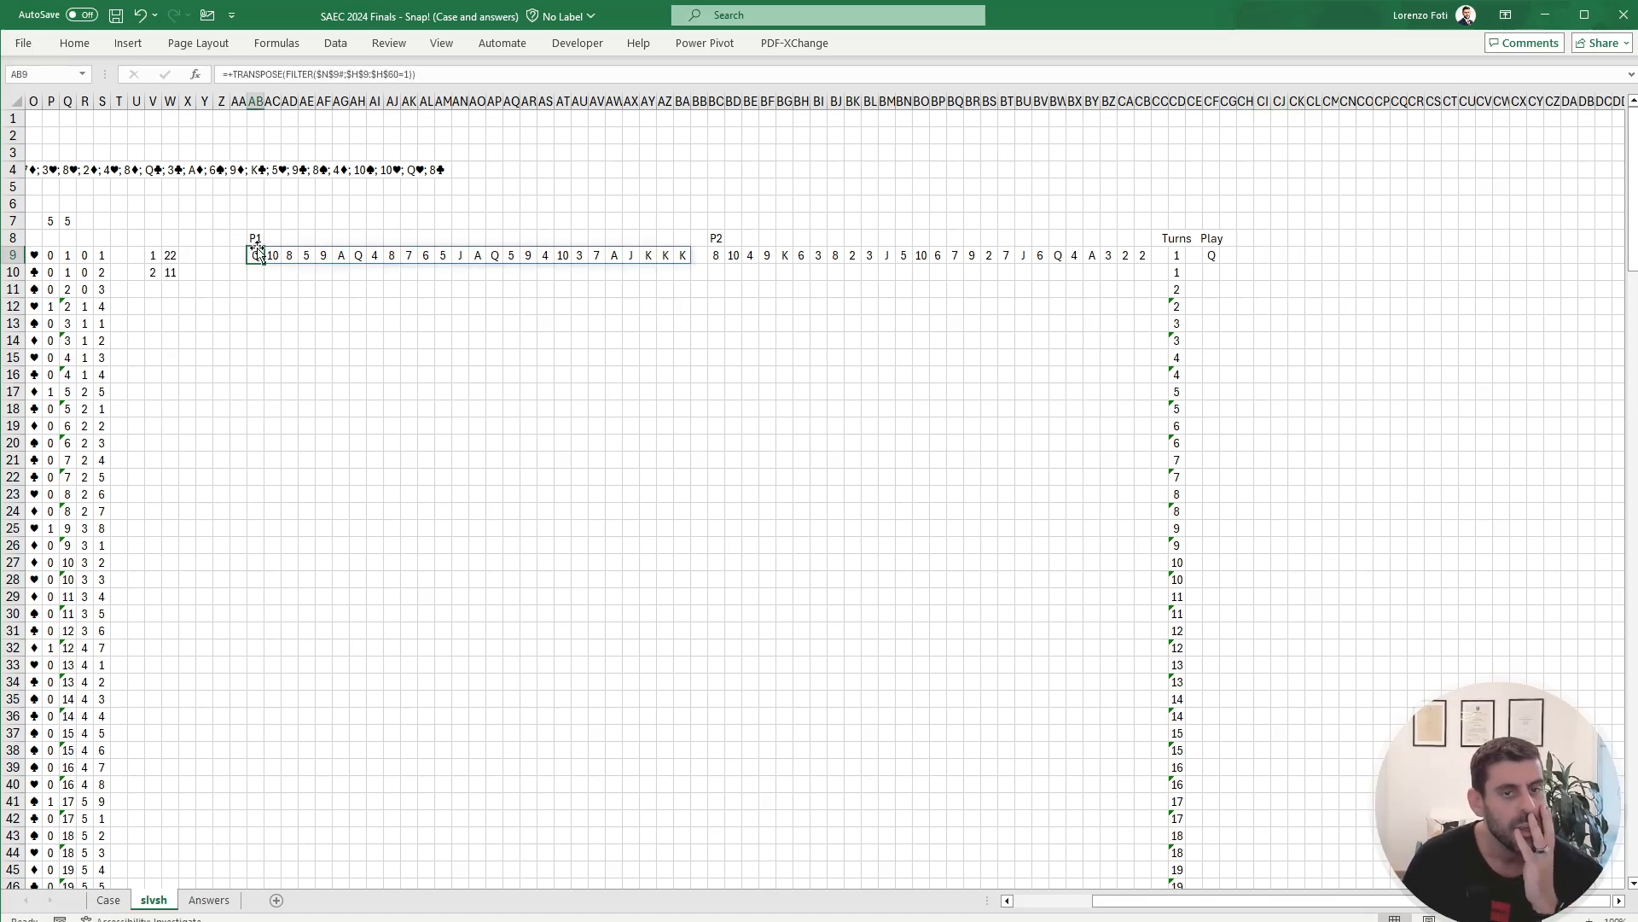
left_click(1196, 239)
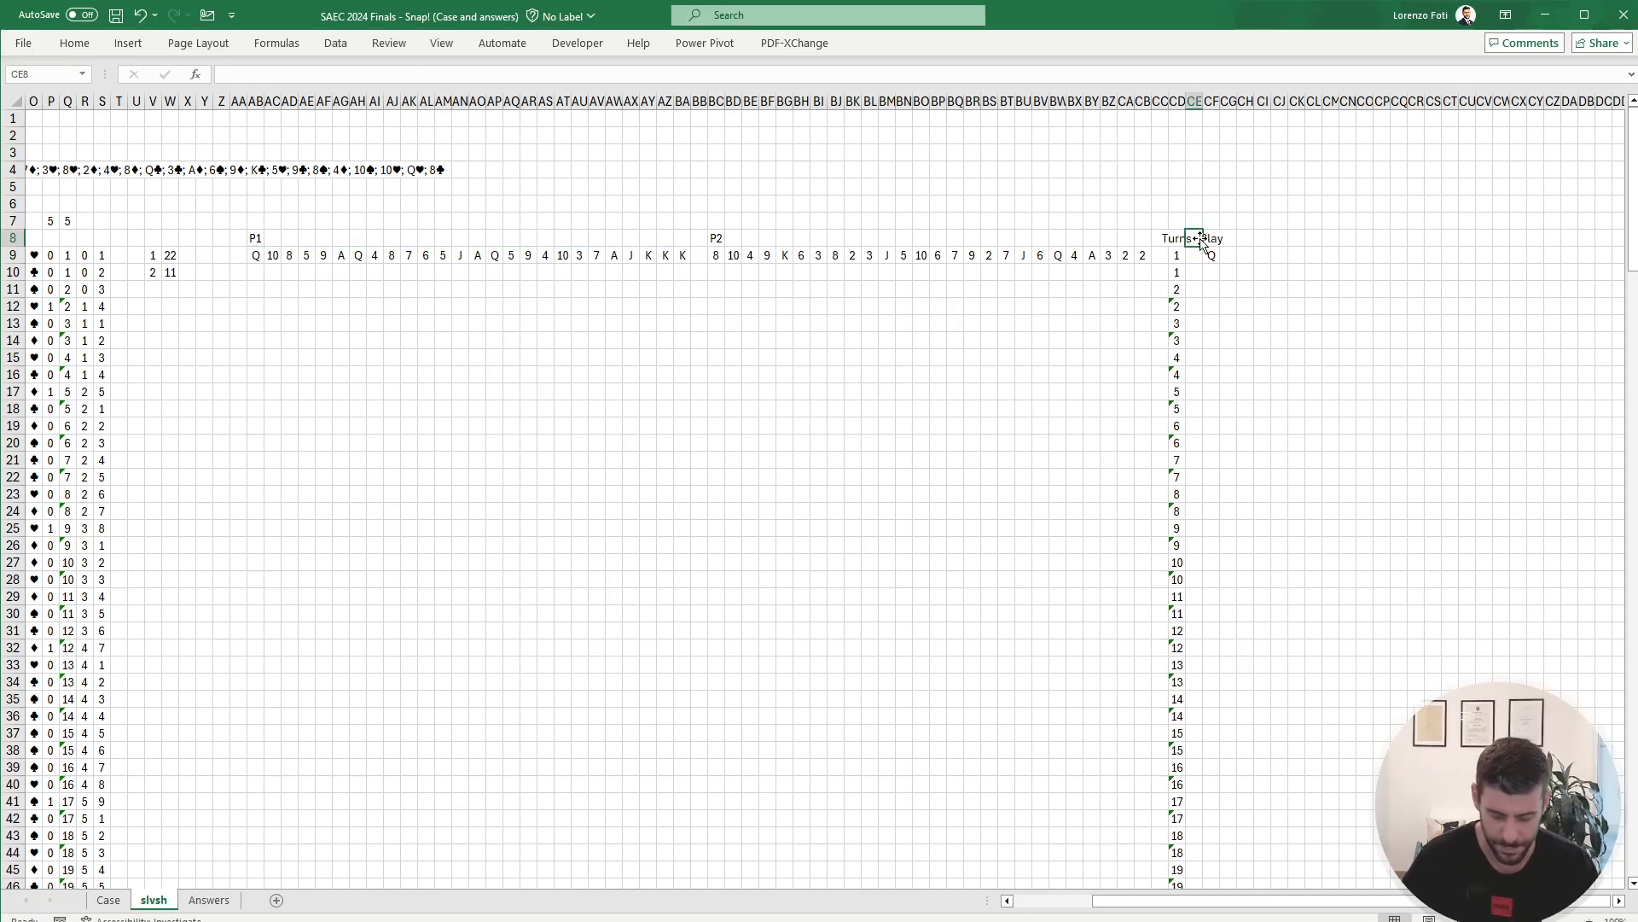
key("Down")
type("1")
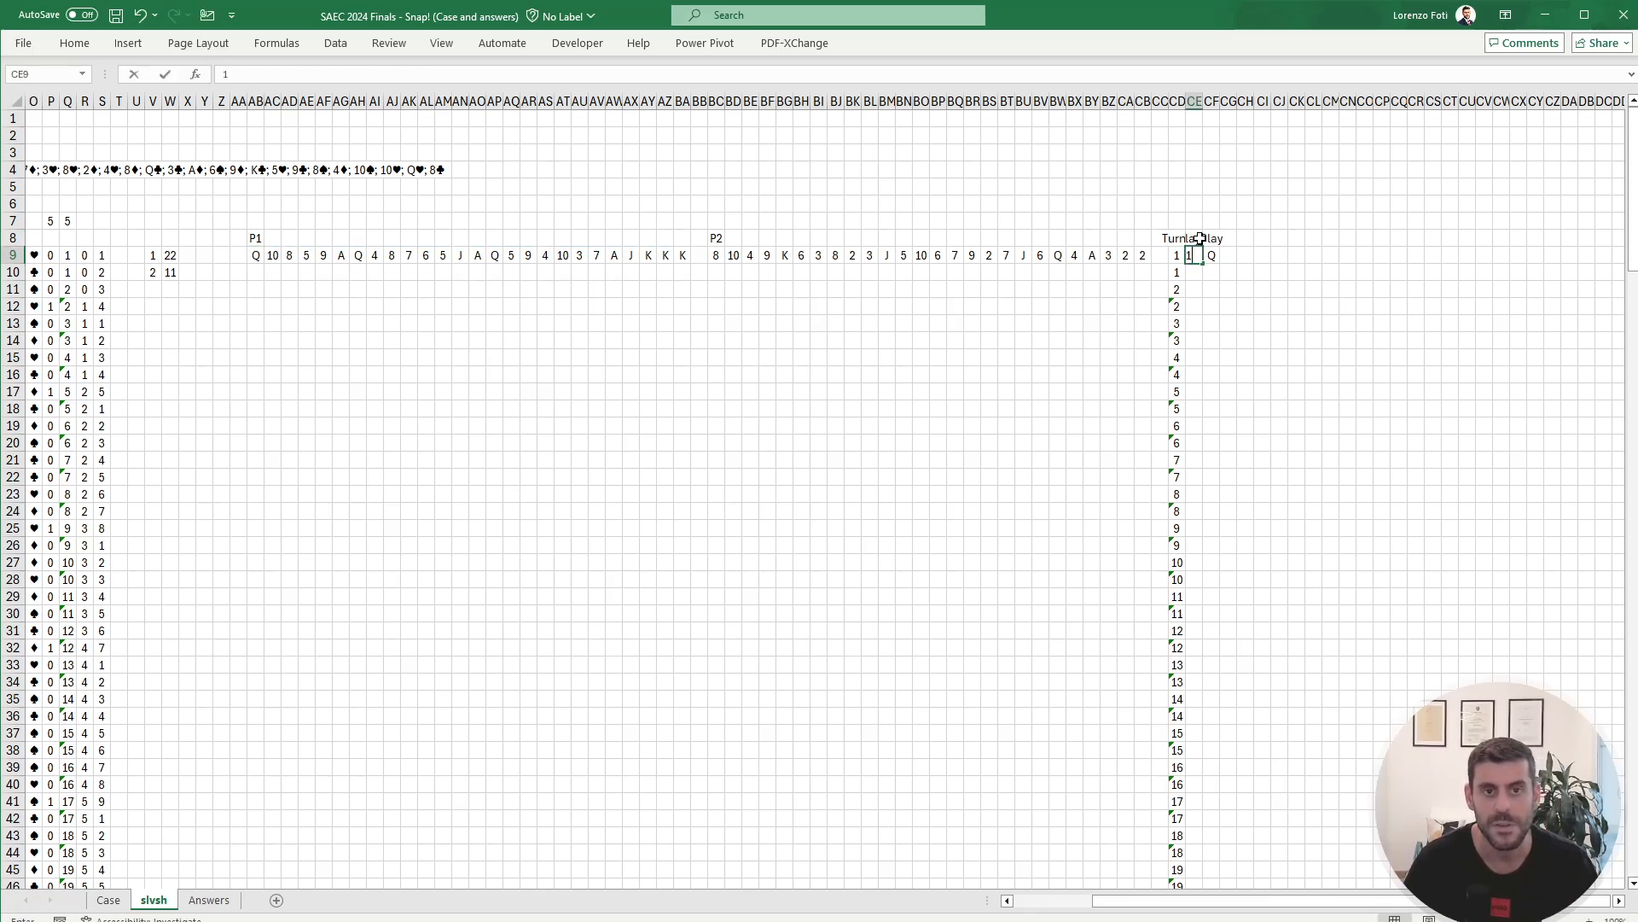
key("Tab")
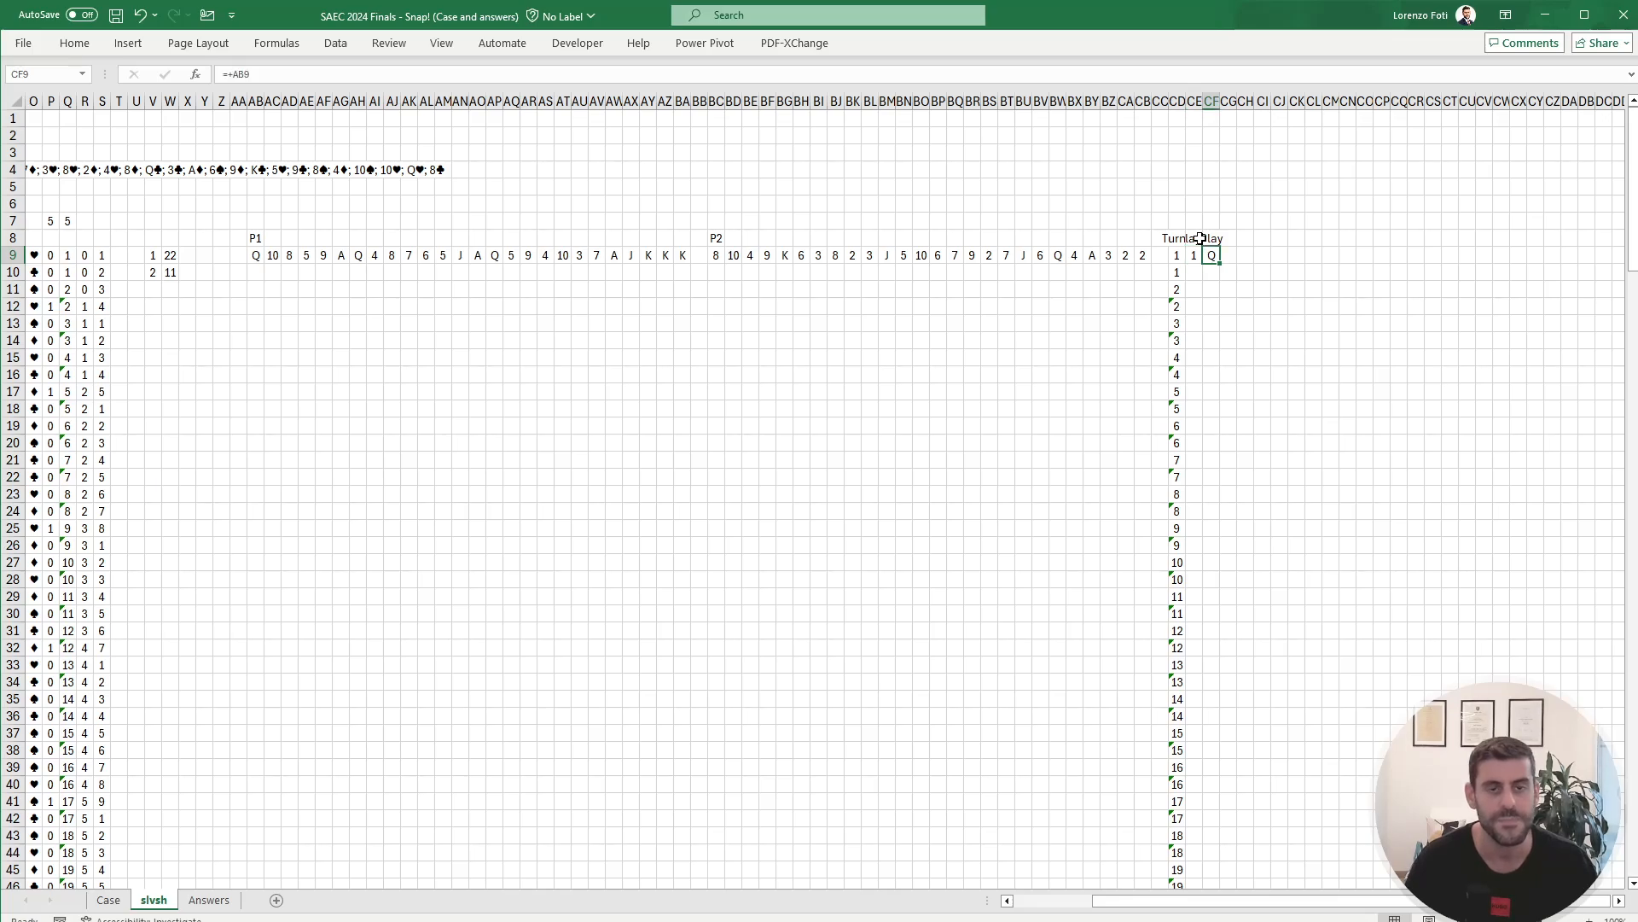
Step: Set CF9 to IF(CE9=1;TAKE(AB9#;;1);TAKE(BC9#;;1)) so it plays the active player's first card, and copy it to CF10
type("+")
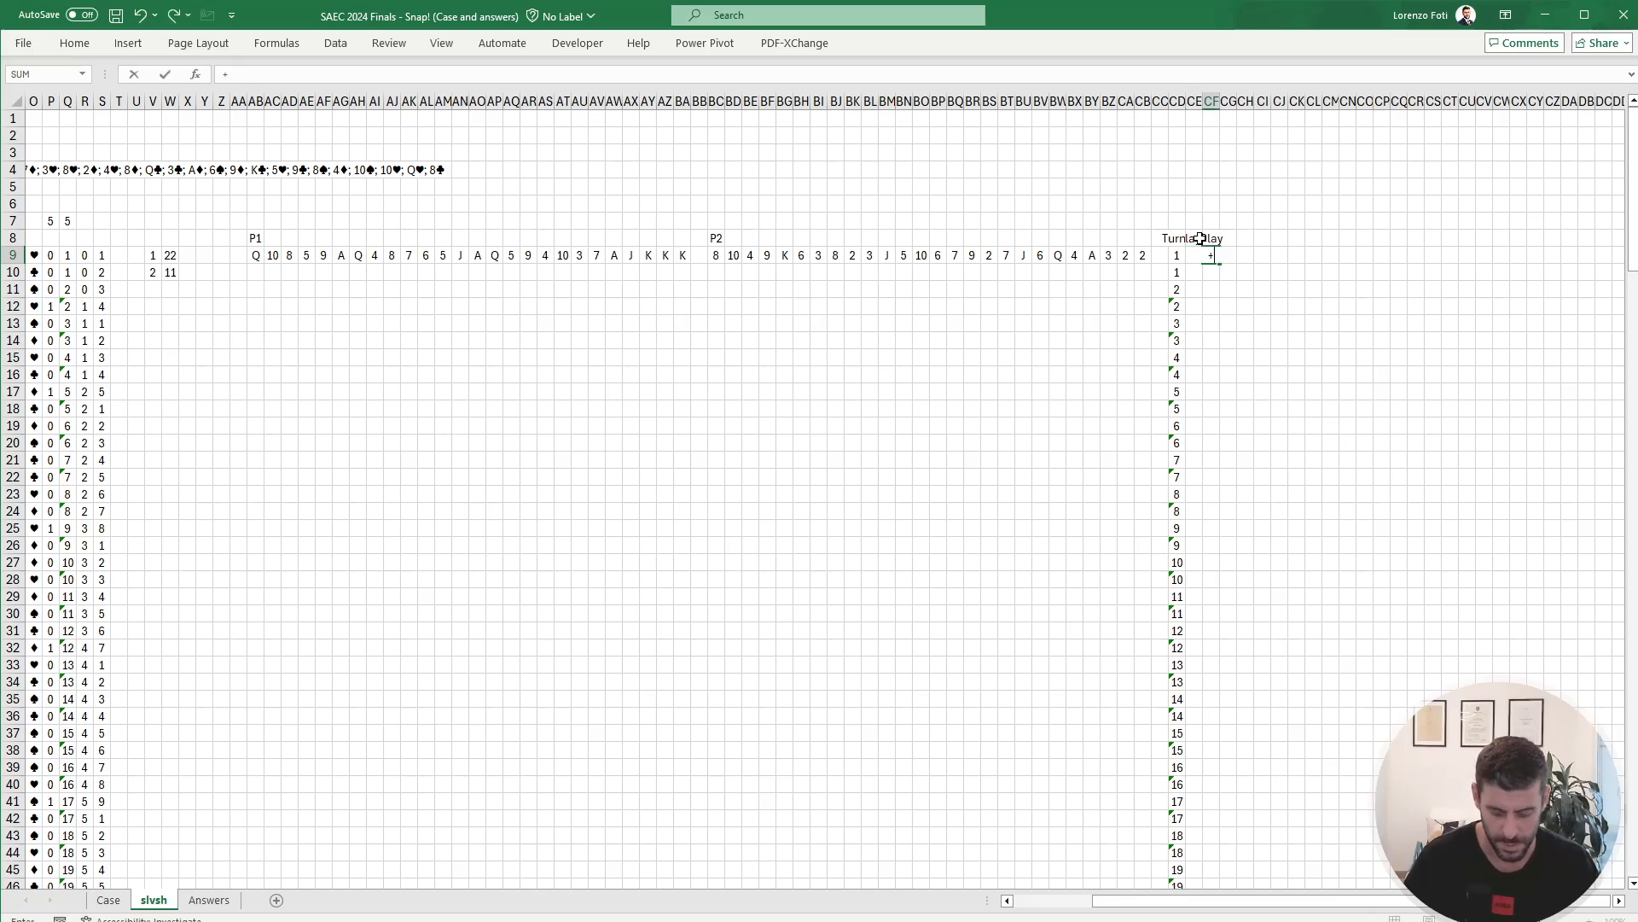
type("if(")
key("Left")
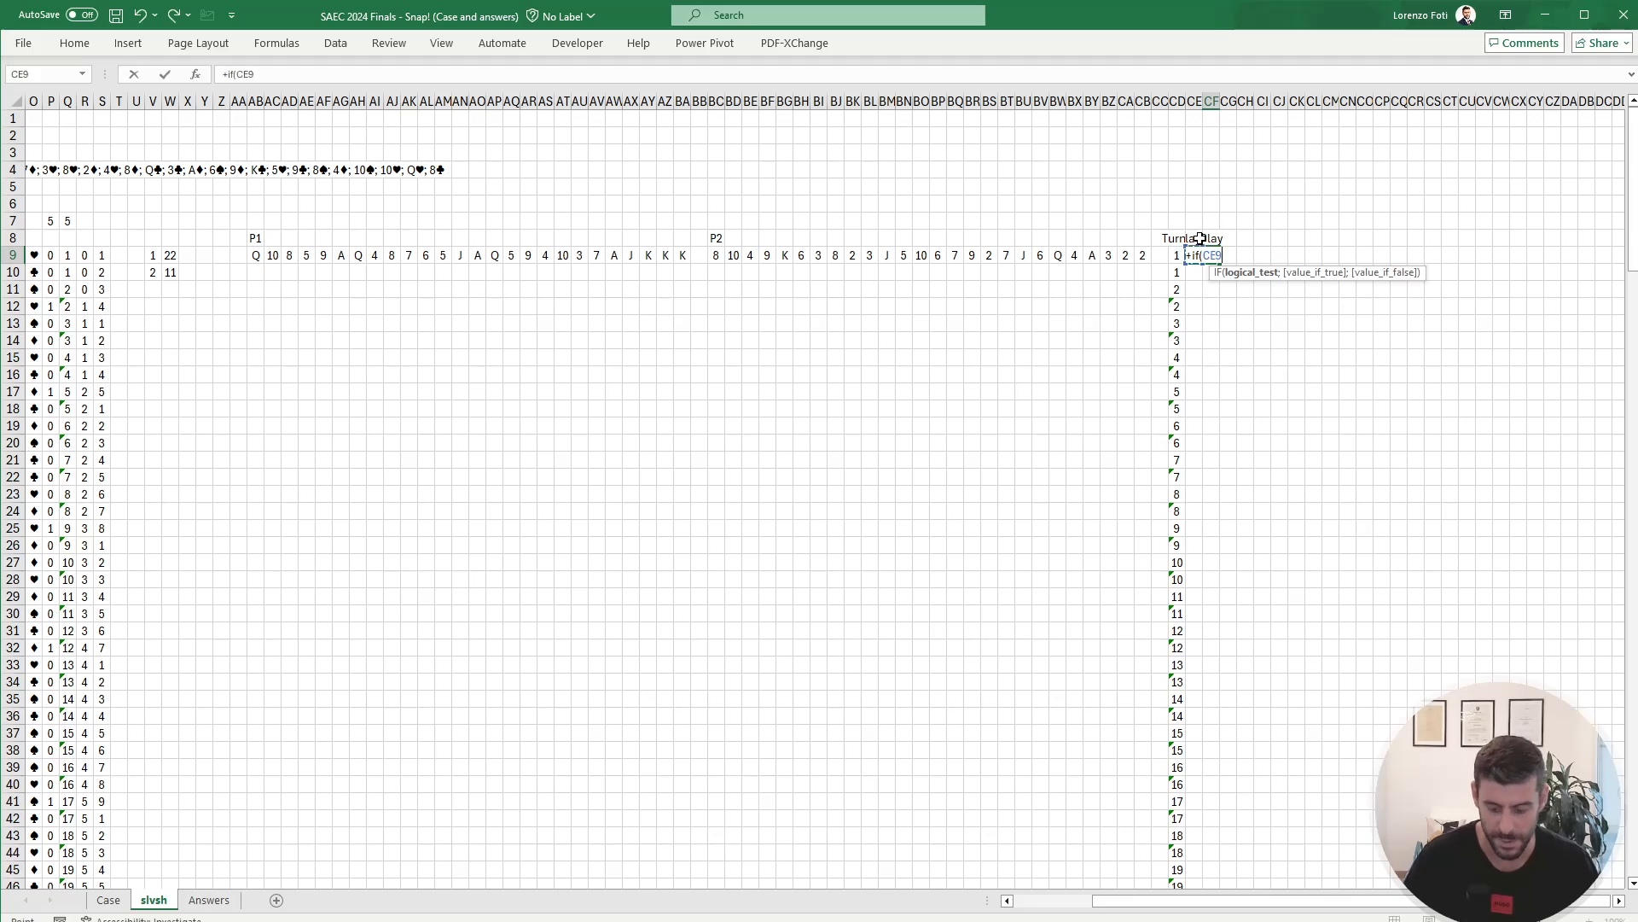
type("=1;")
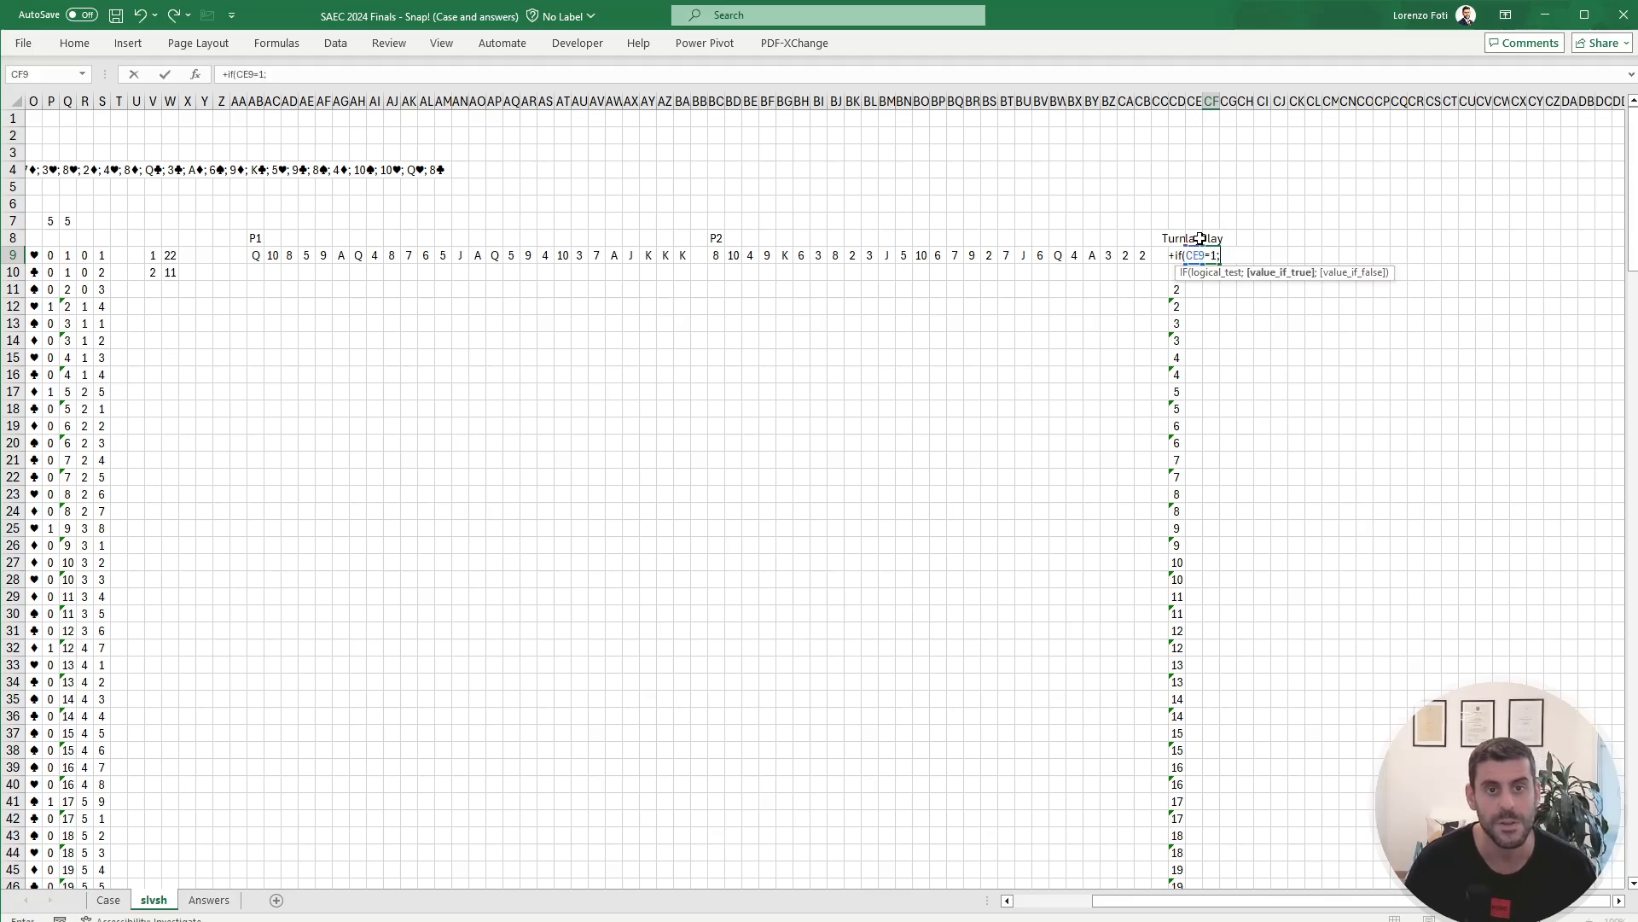
type("take(")
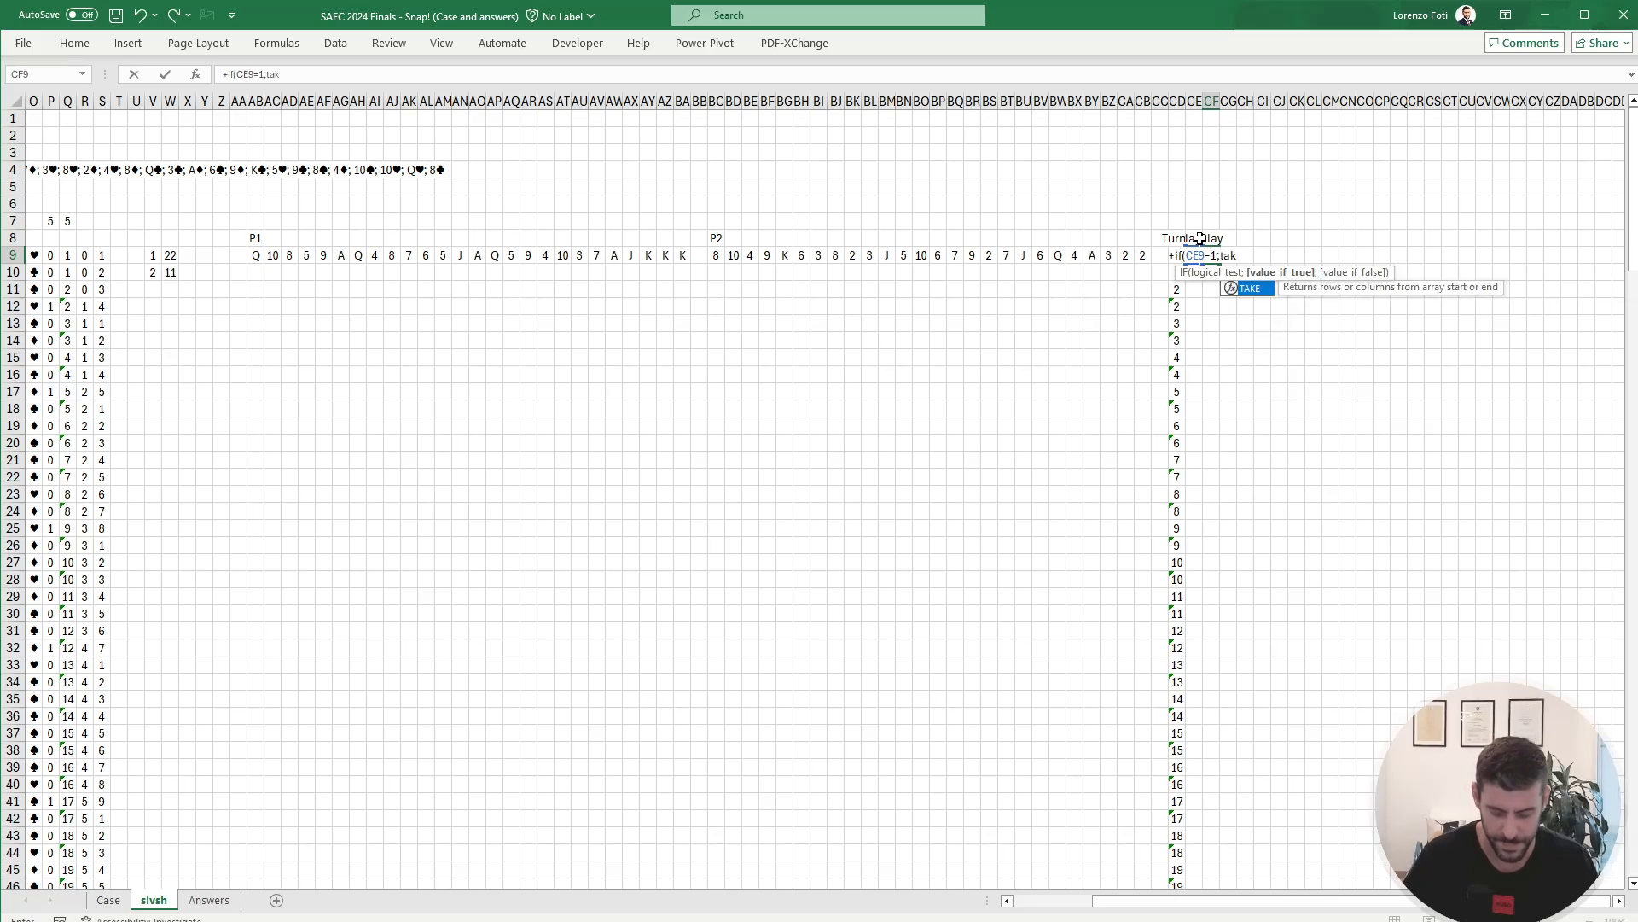
key("ctrl+Left")
key("ctrl+Left")
key("ctrl+Left")
key("ctrl+Left")
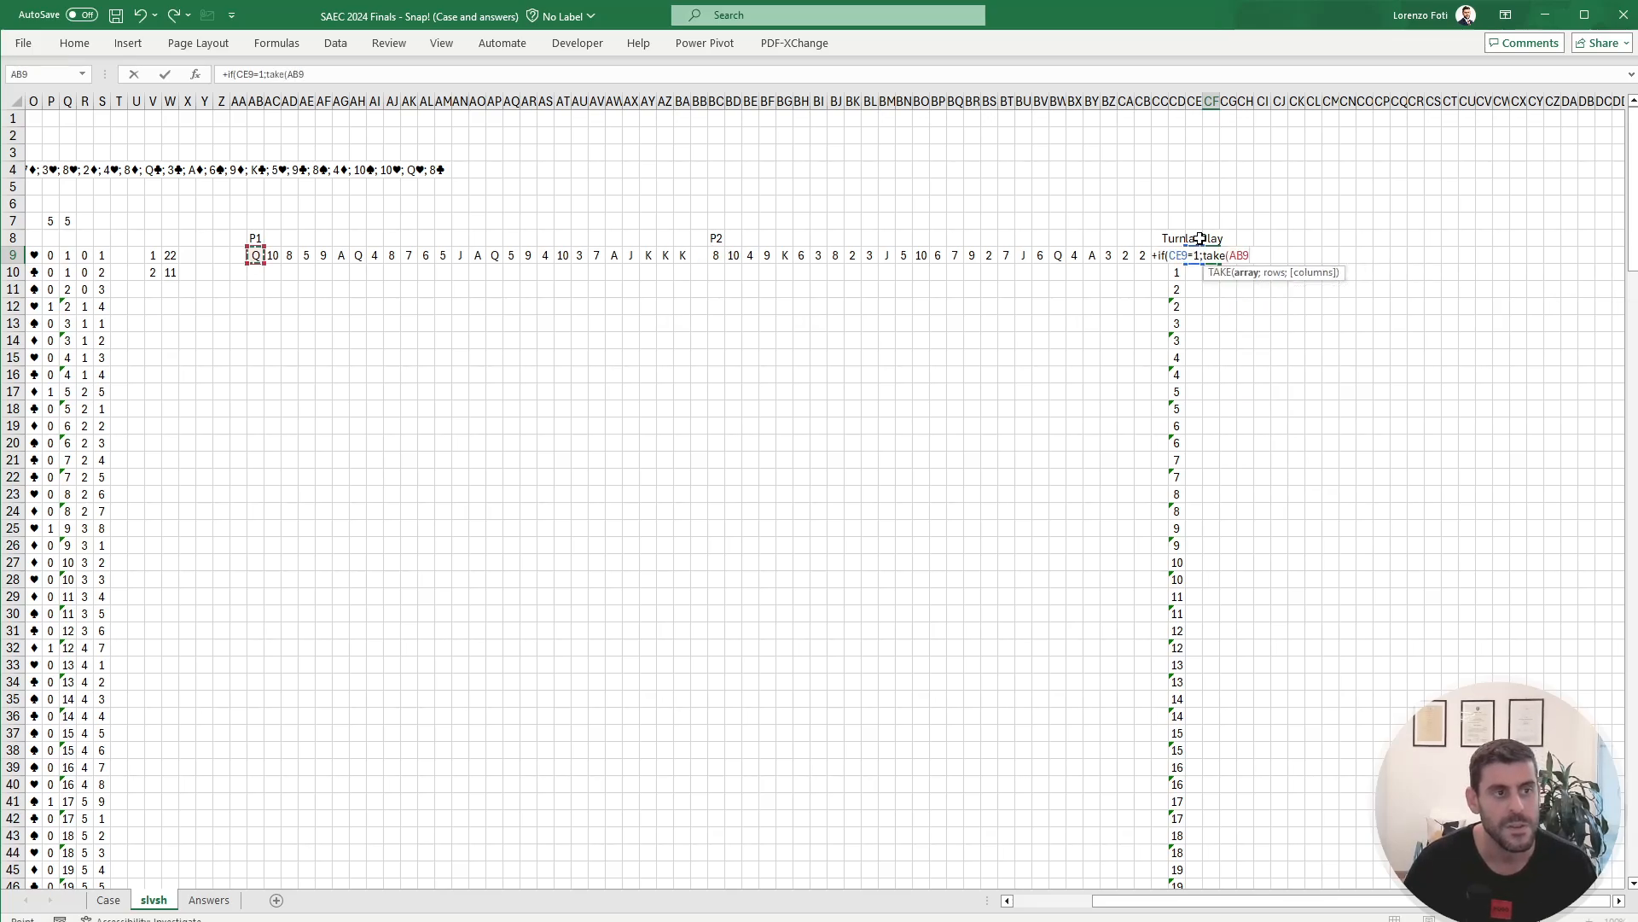
key("ctrl+shift+Right")
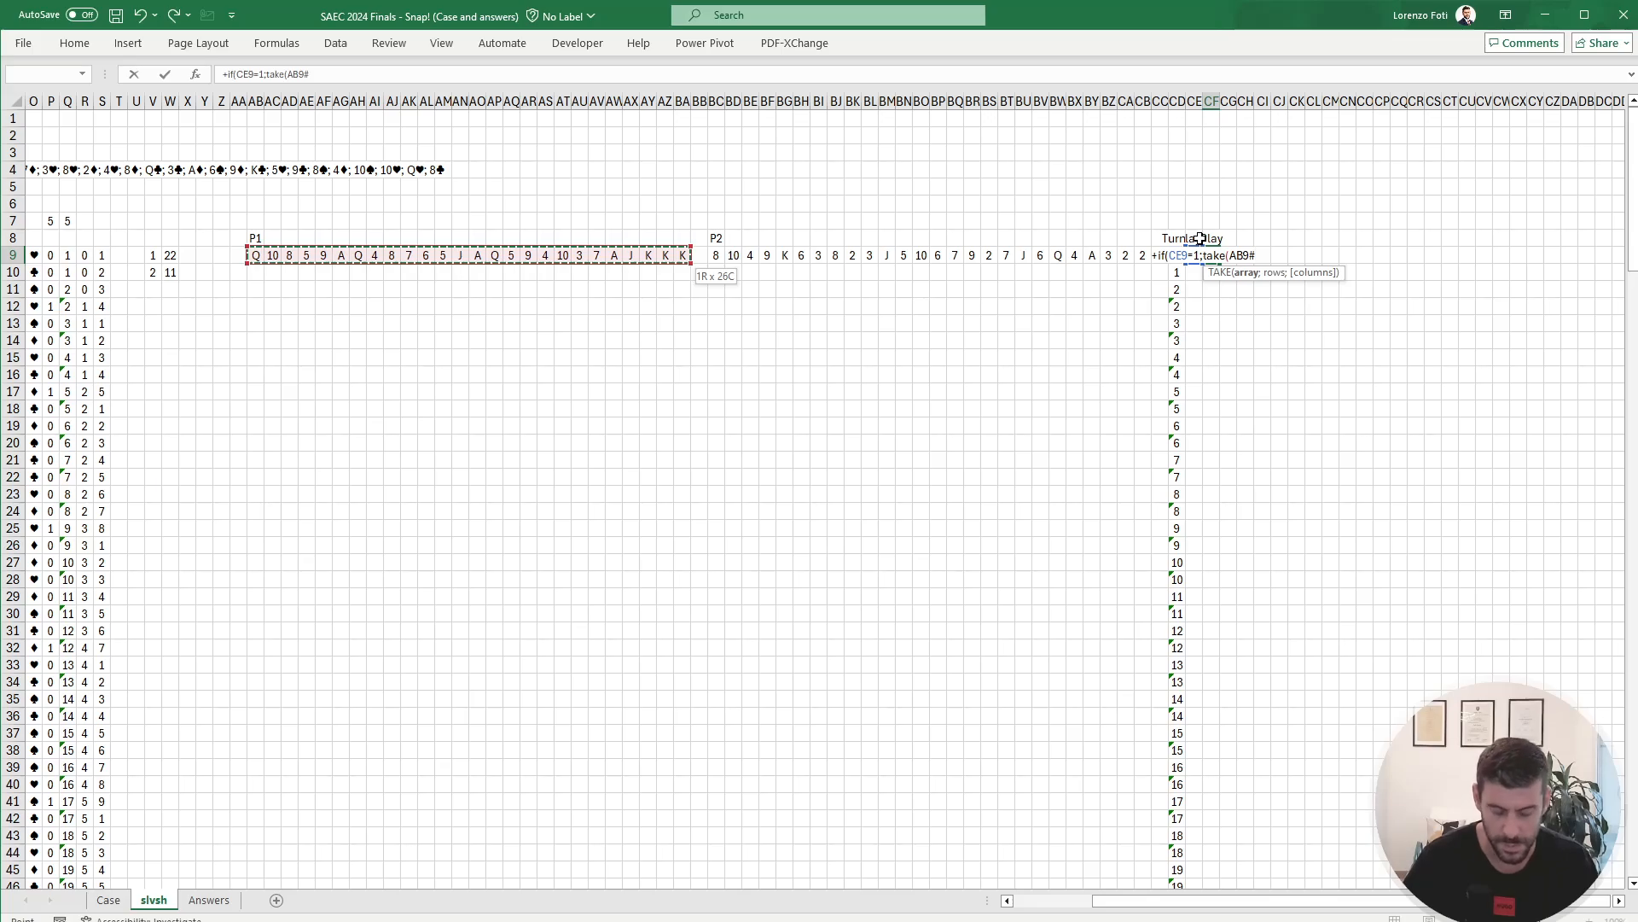
type(";")
type(";")
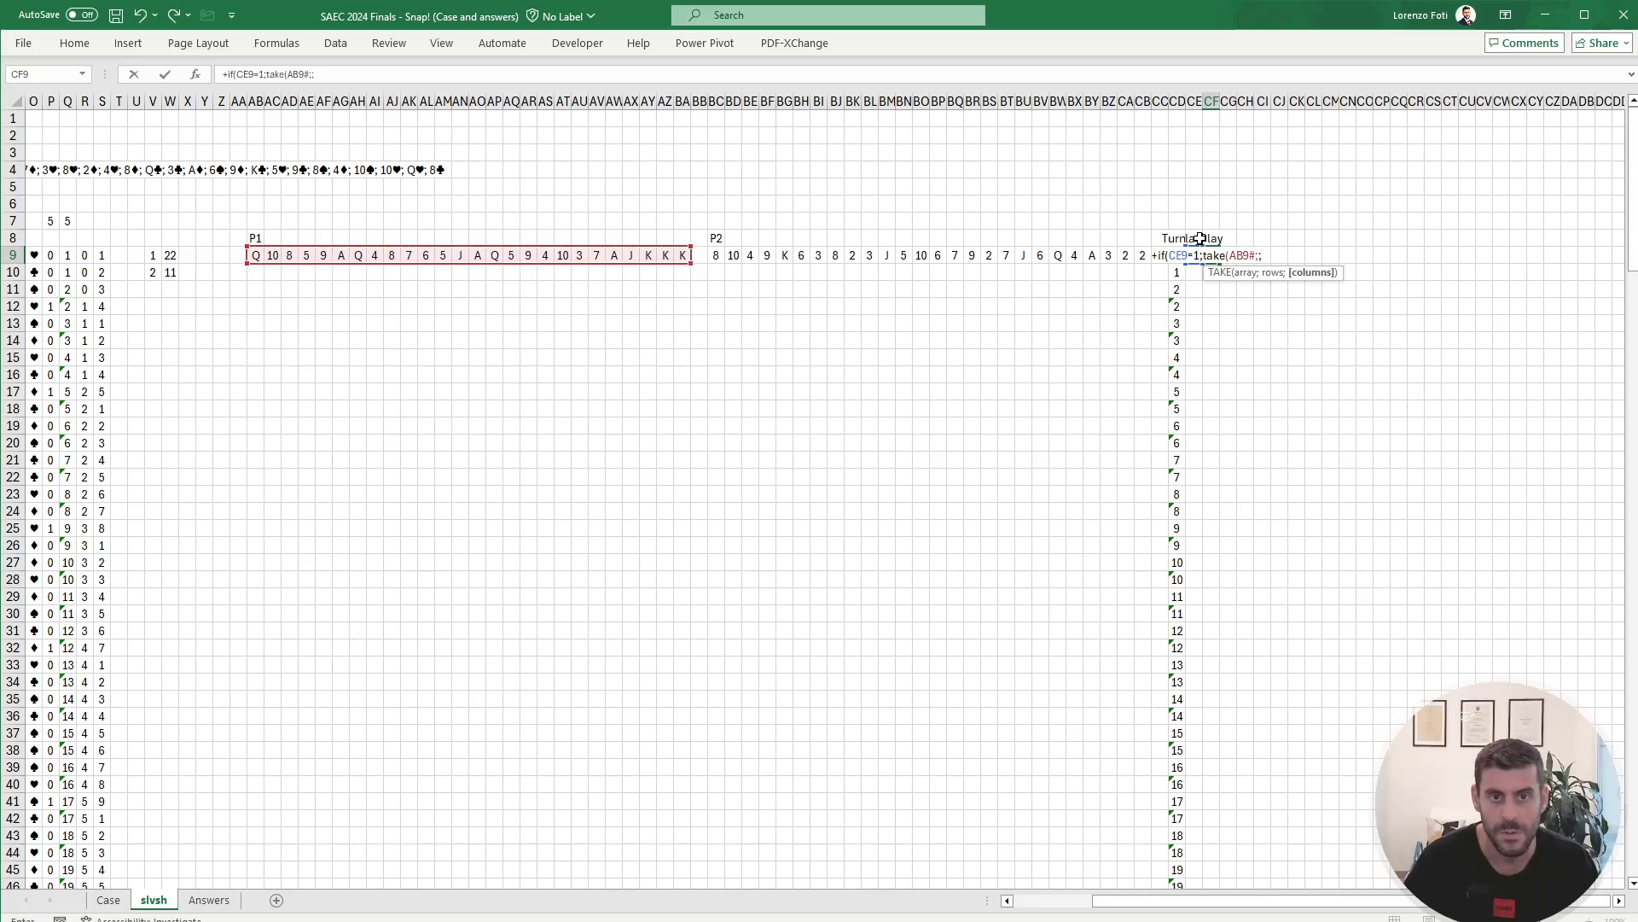
type("1)")
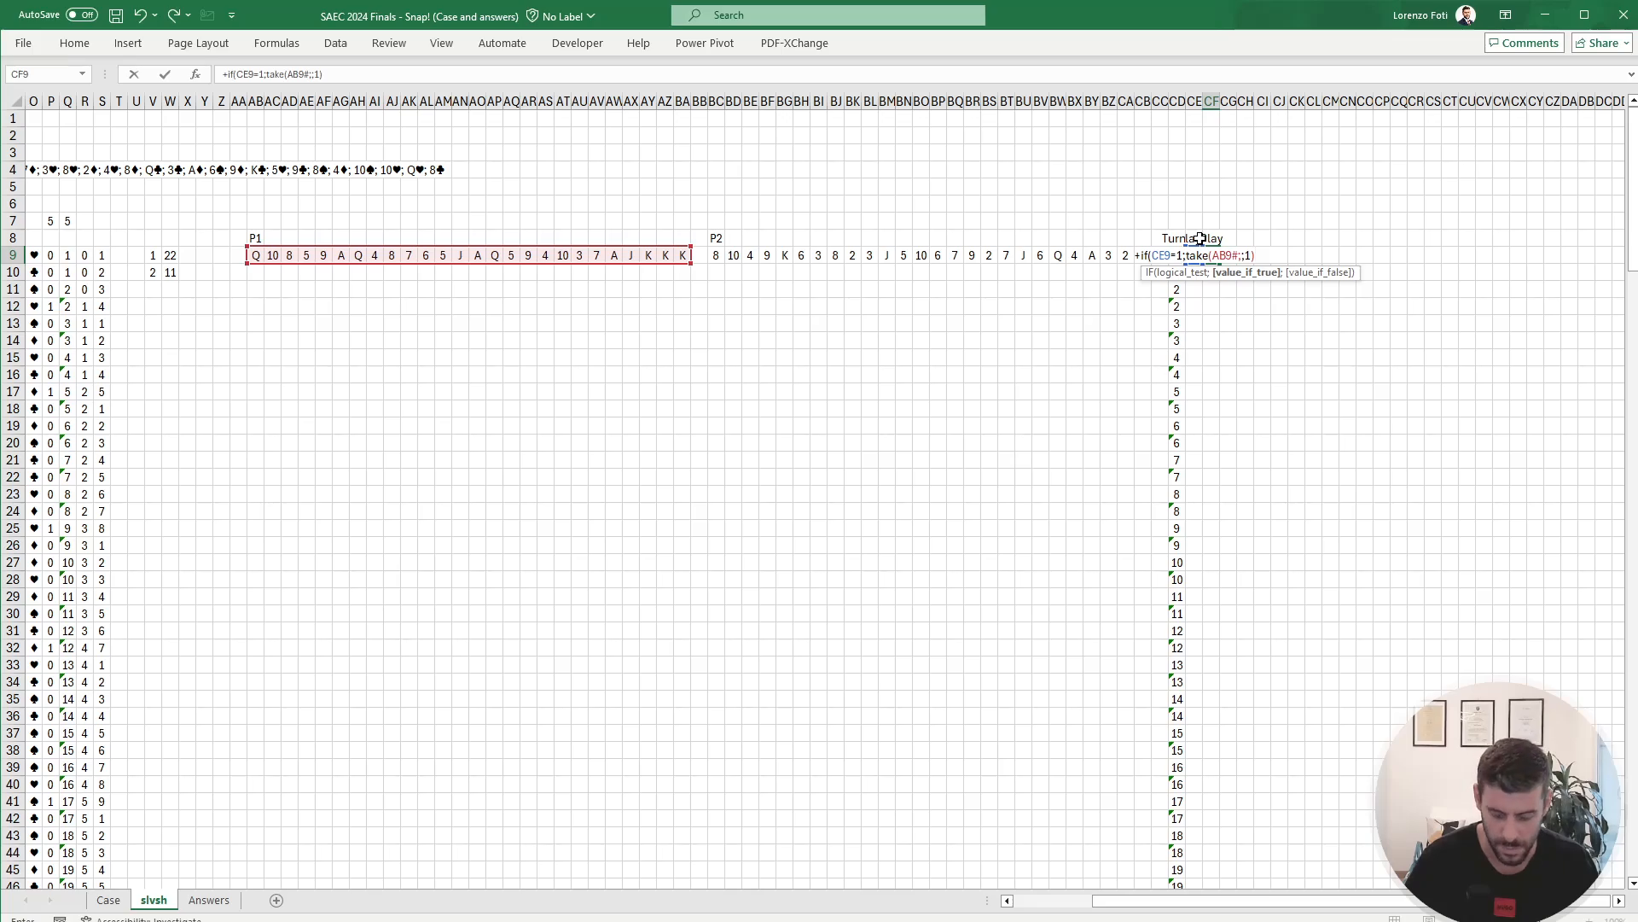
type(";take")
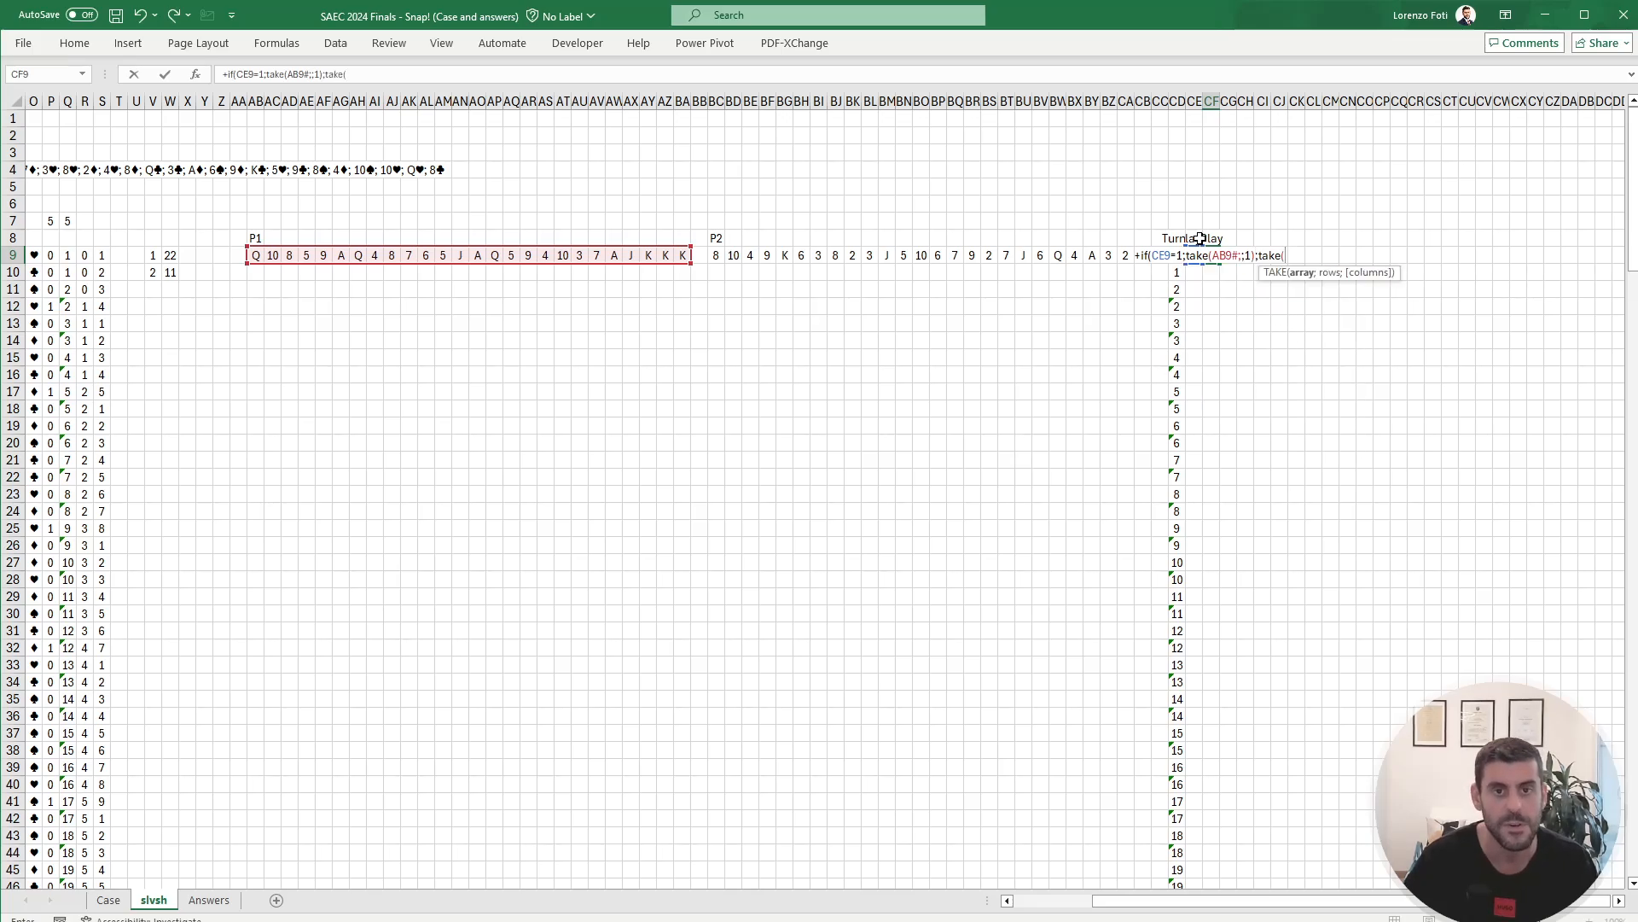
type("(")
key("ctrl+Left")
key("ctrl+shift+Right")
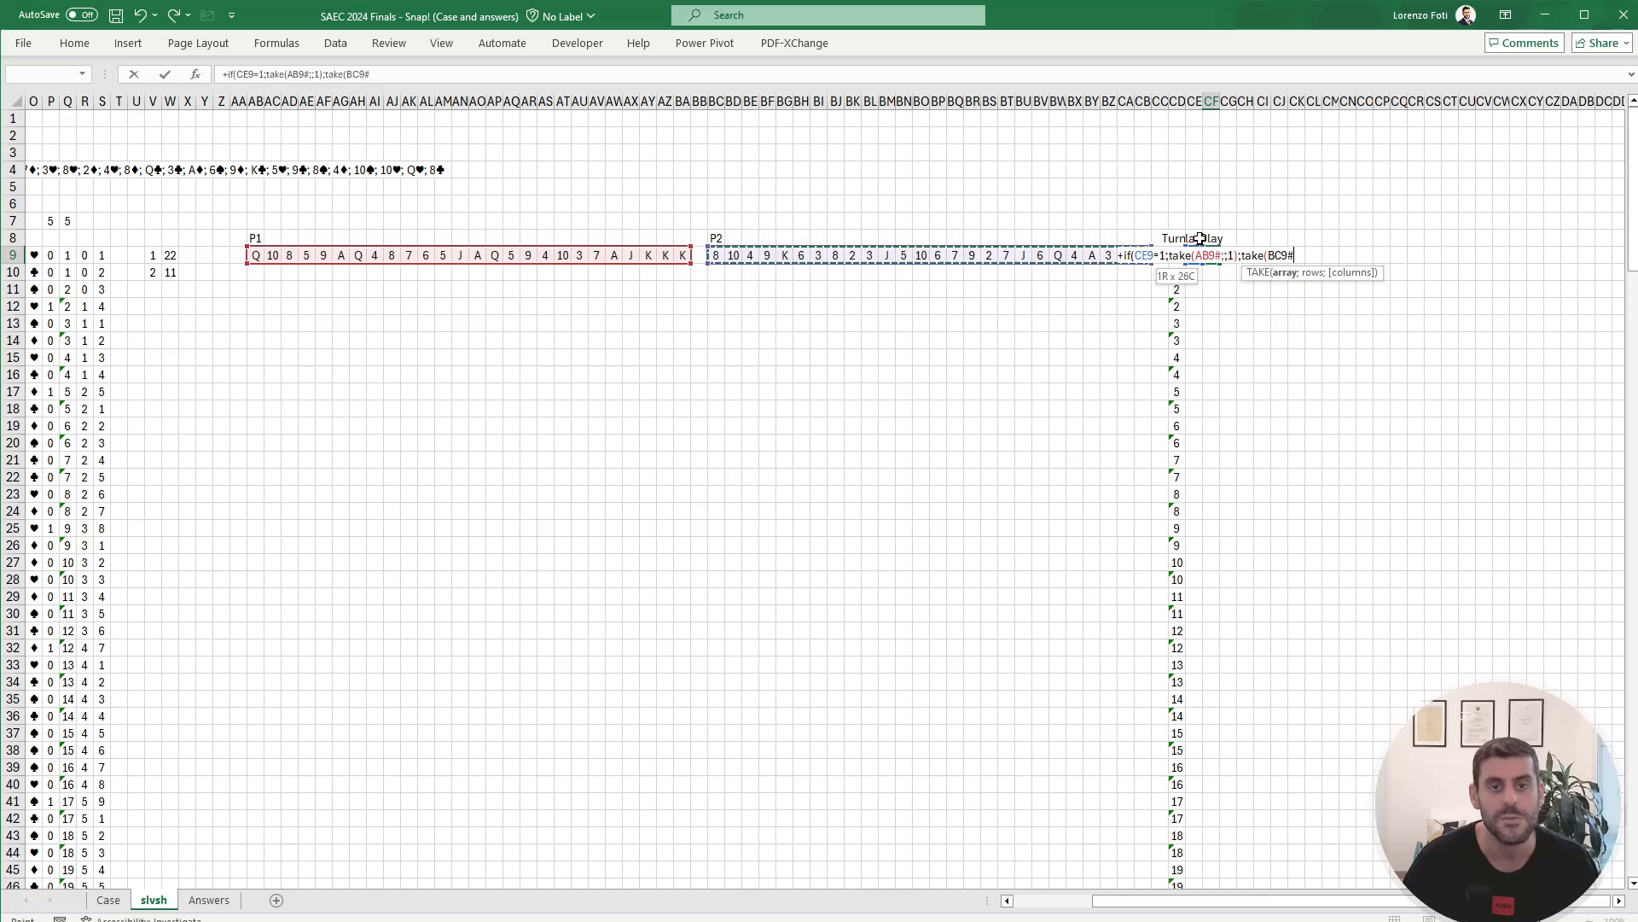
type(";;1))")
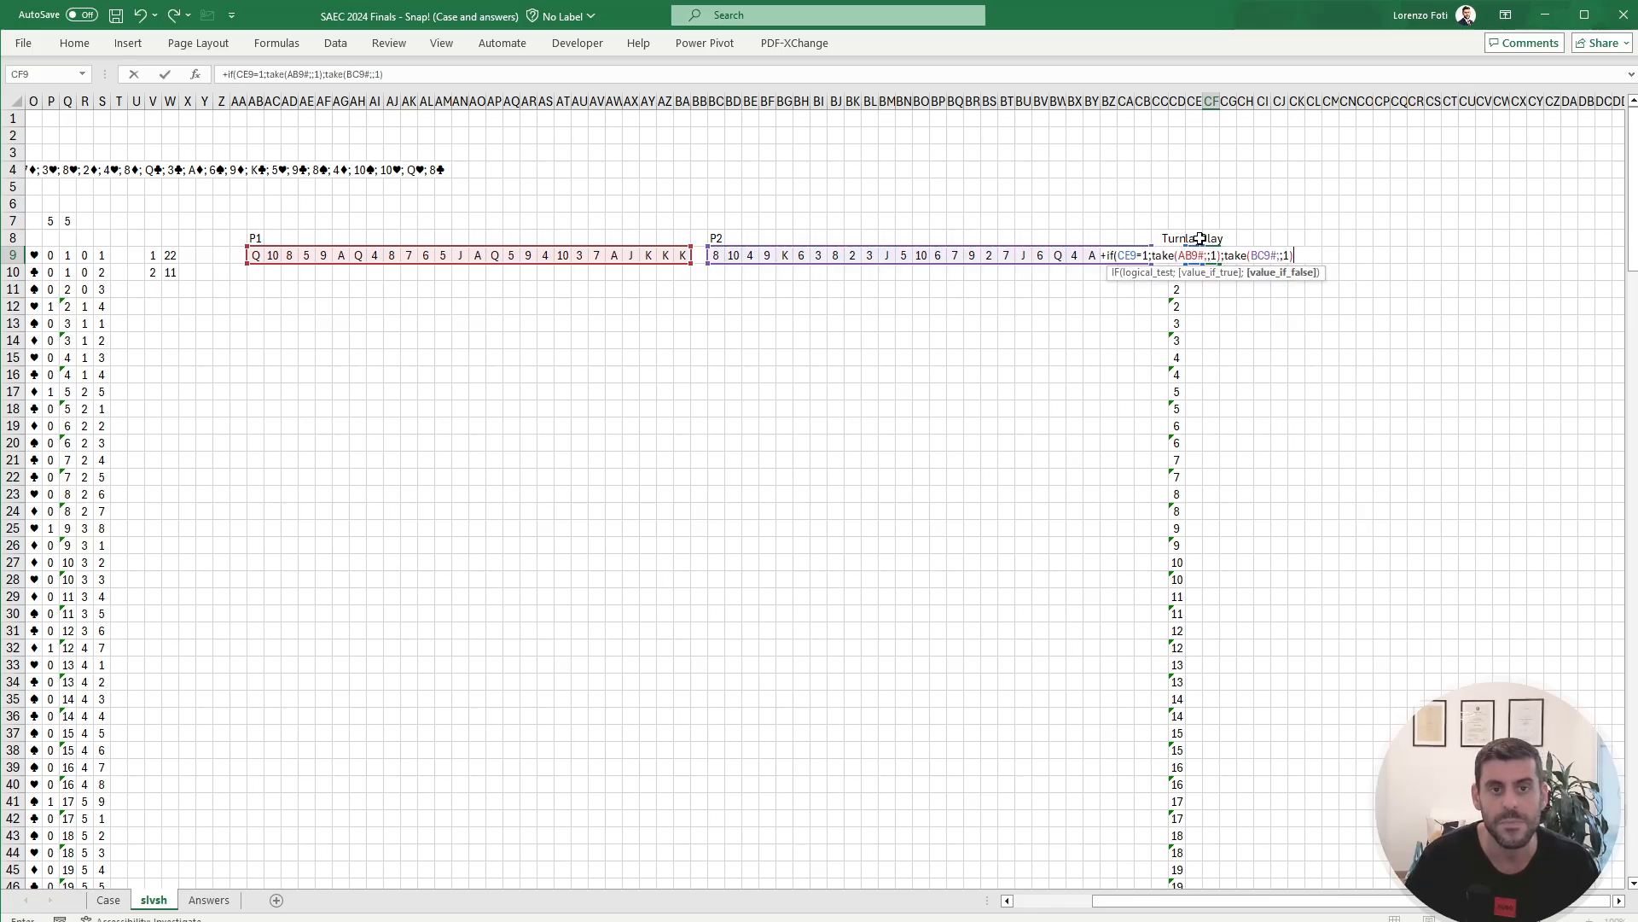
key("Return")
key("Up")
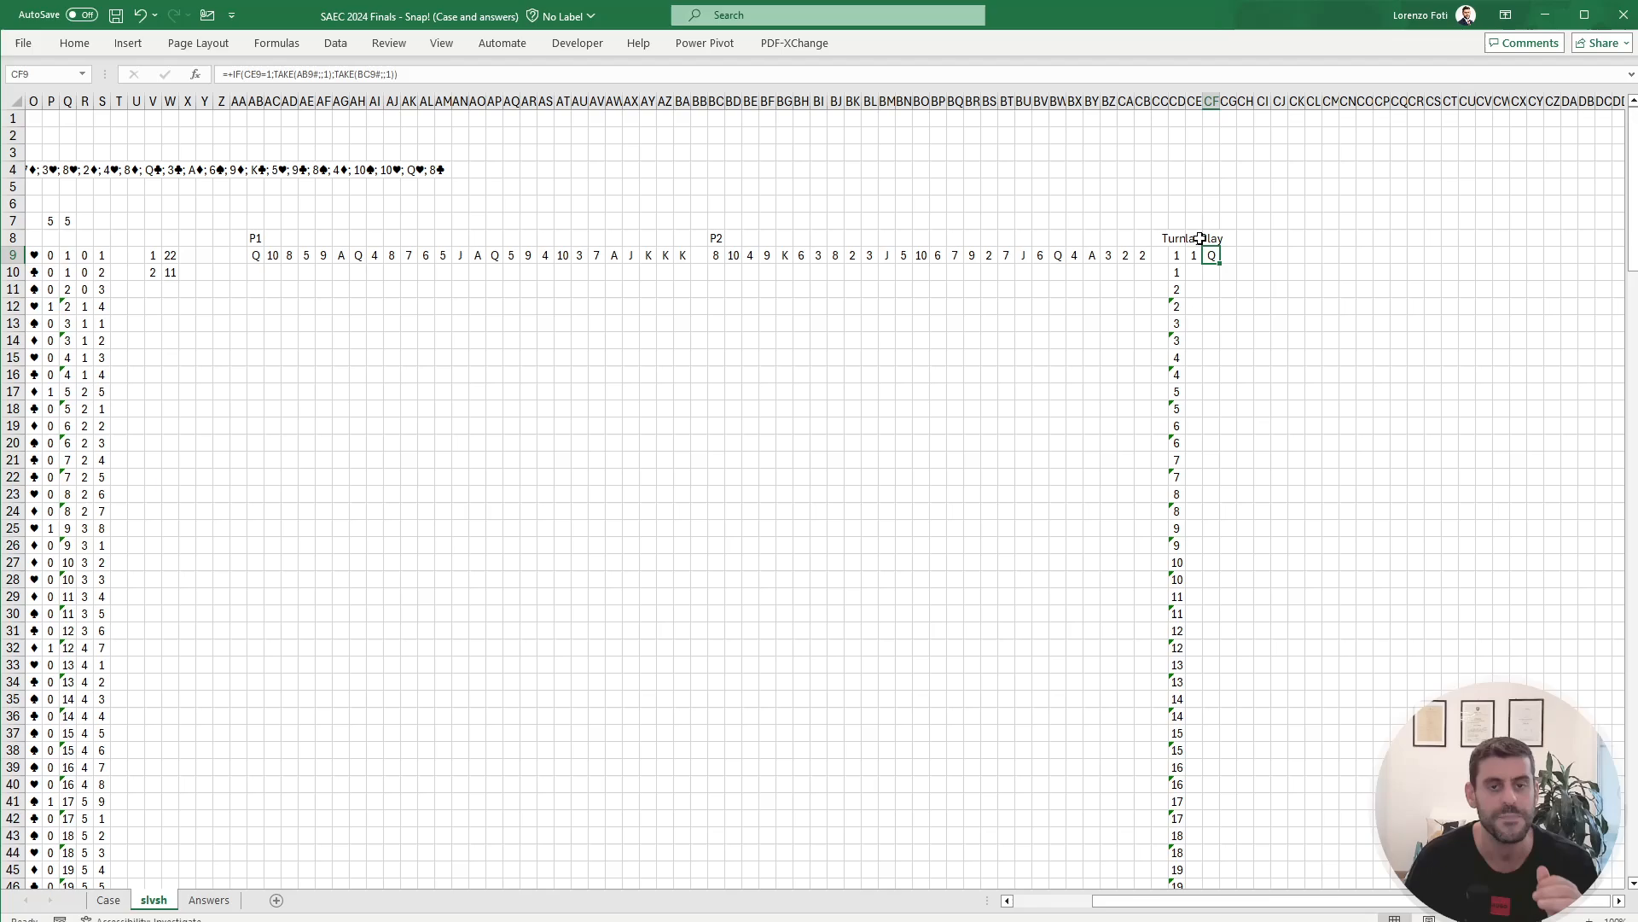
key("Down")
Step: Enter IF(CE9=1;2;1) in CE10 to alternate the player from the row above
key("Left")
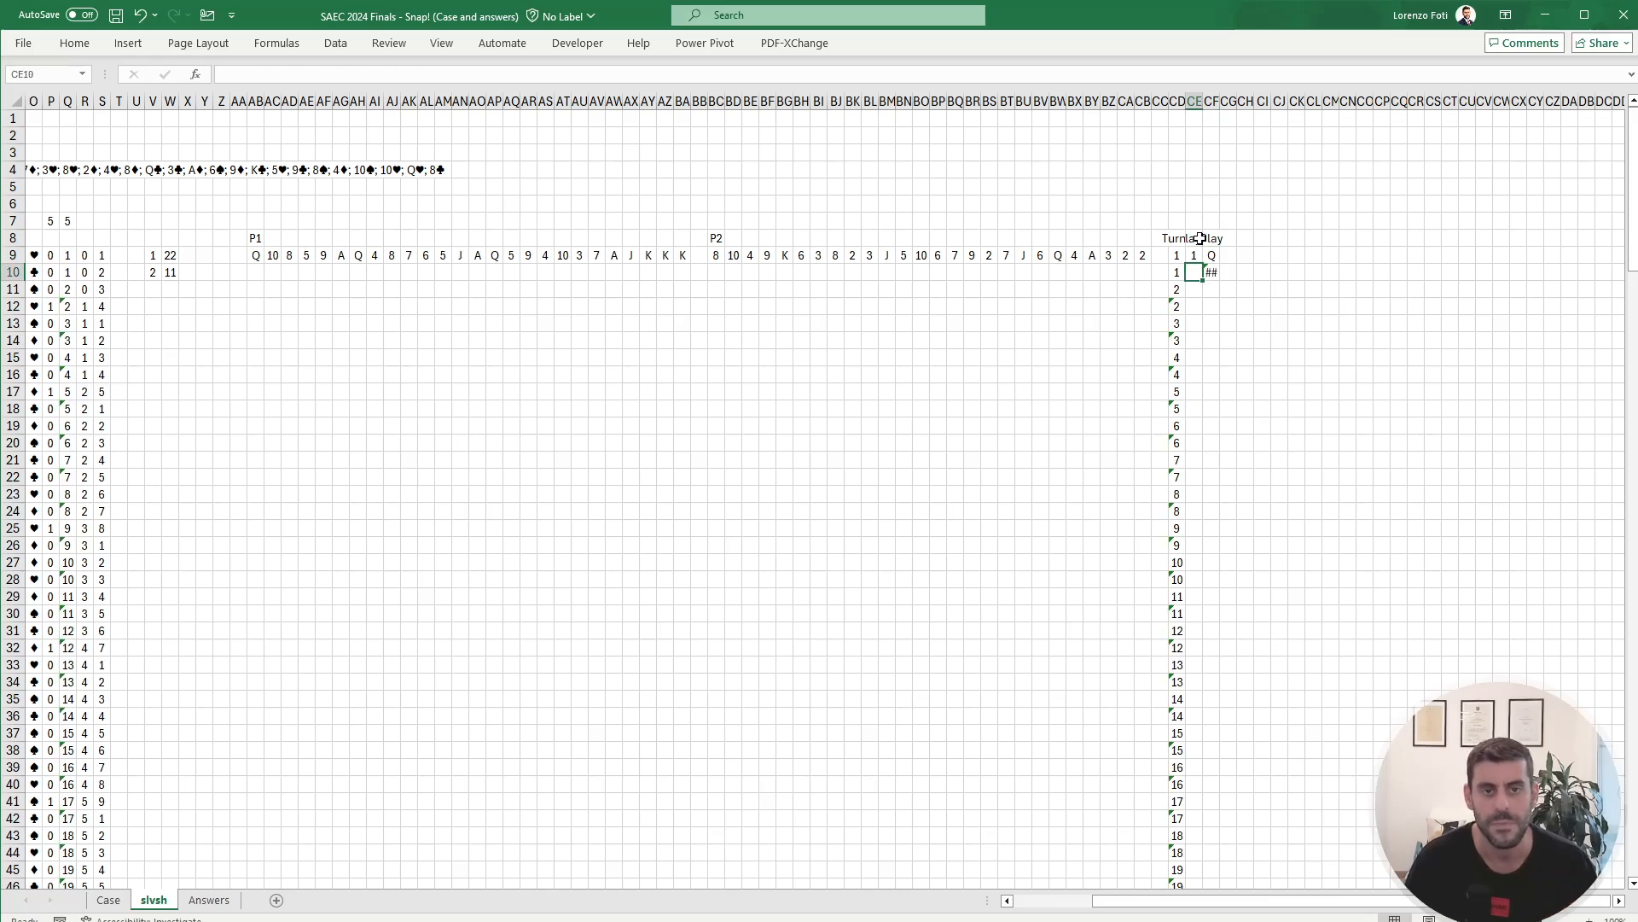
type("+if(")
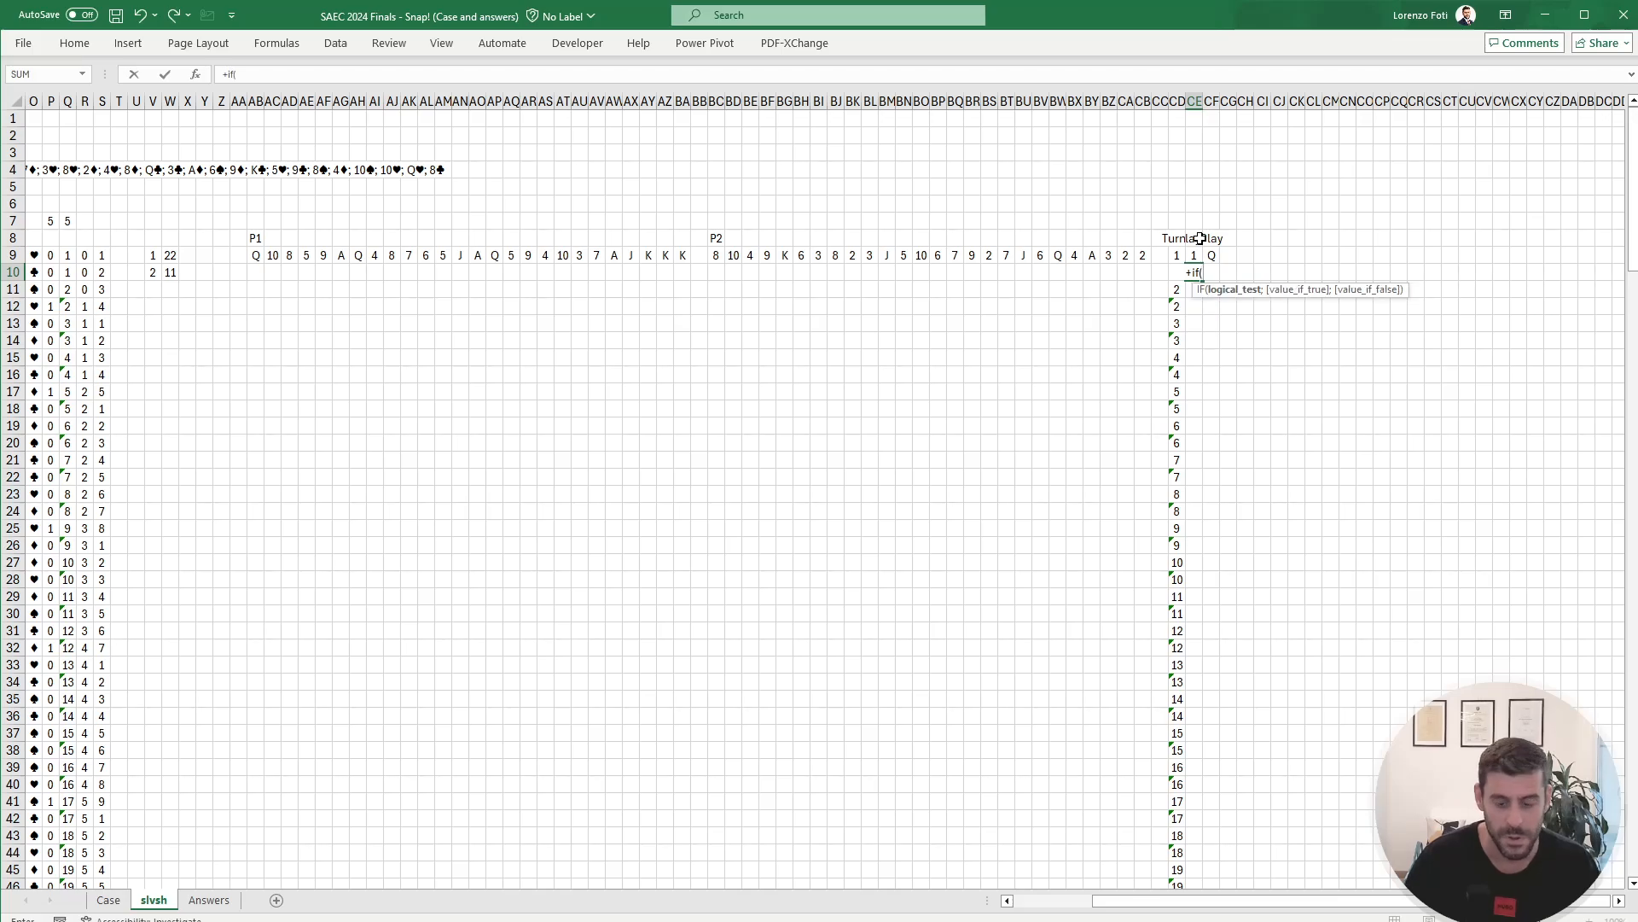
key("Up")
type("-")
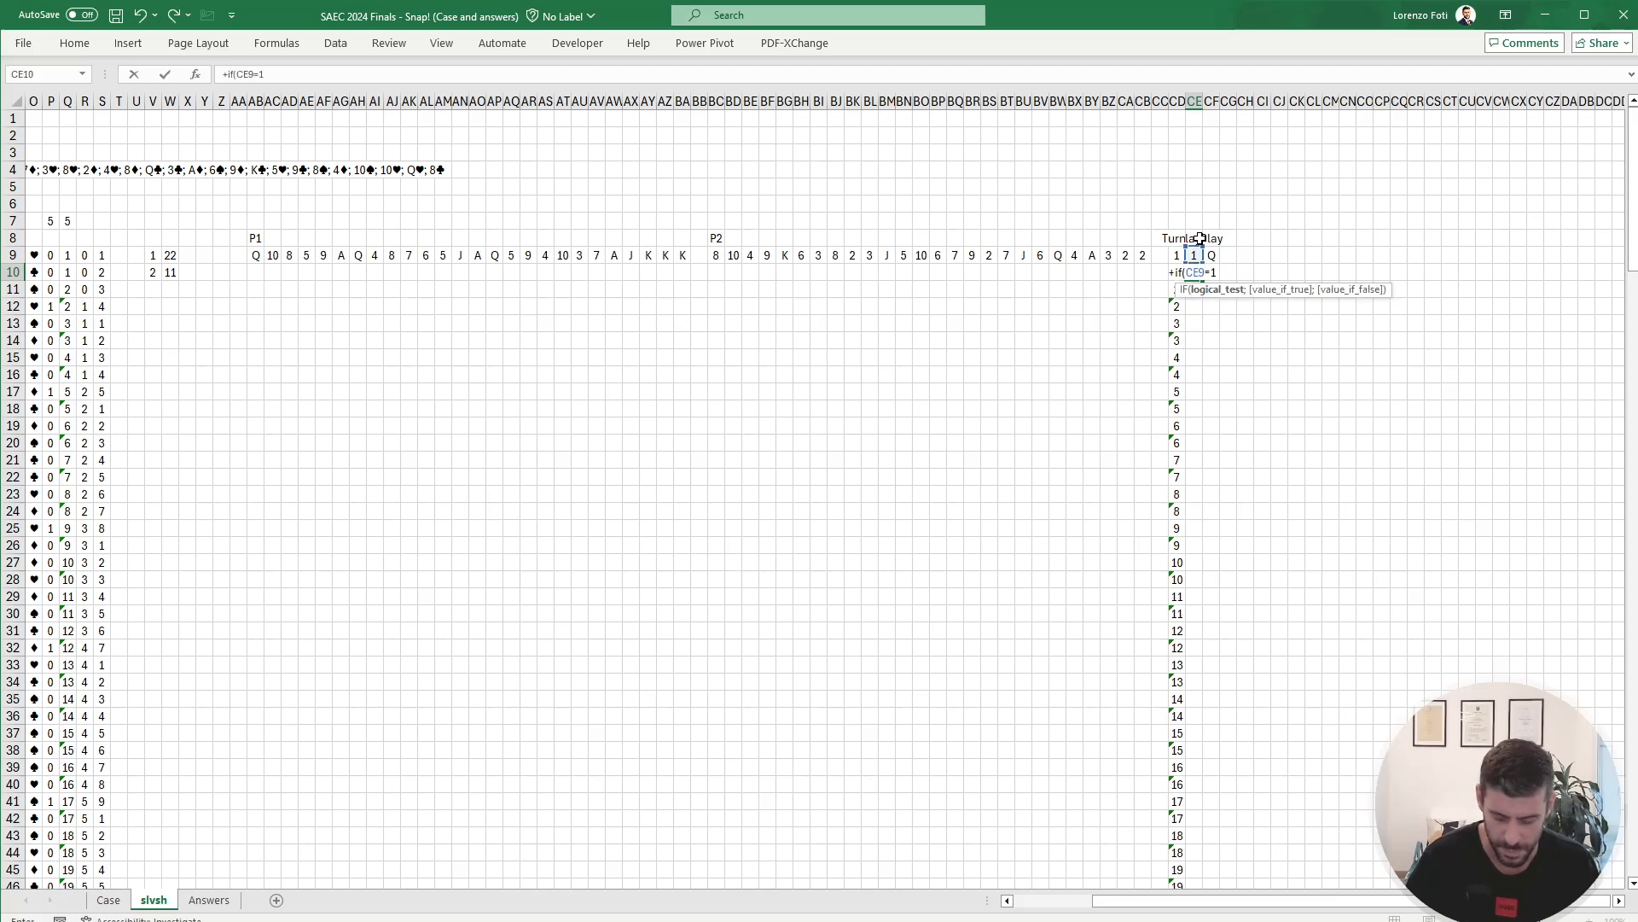
type("1;2;1")
key("Tab")
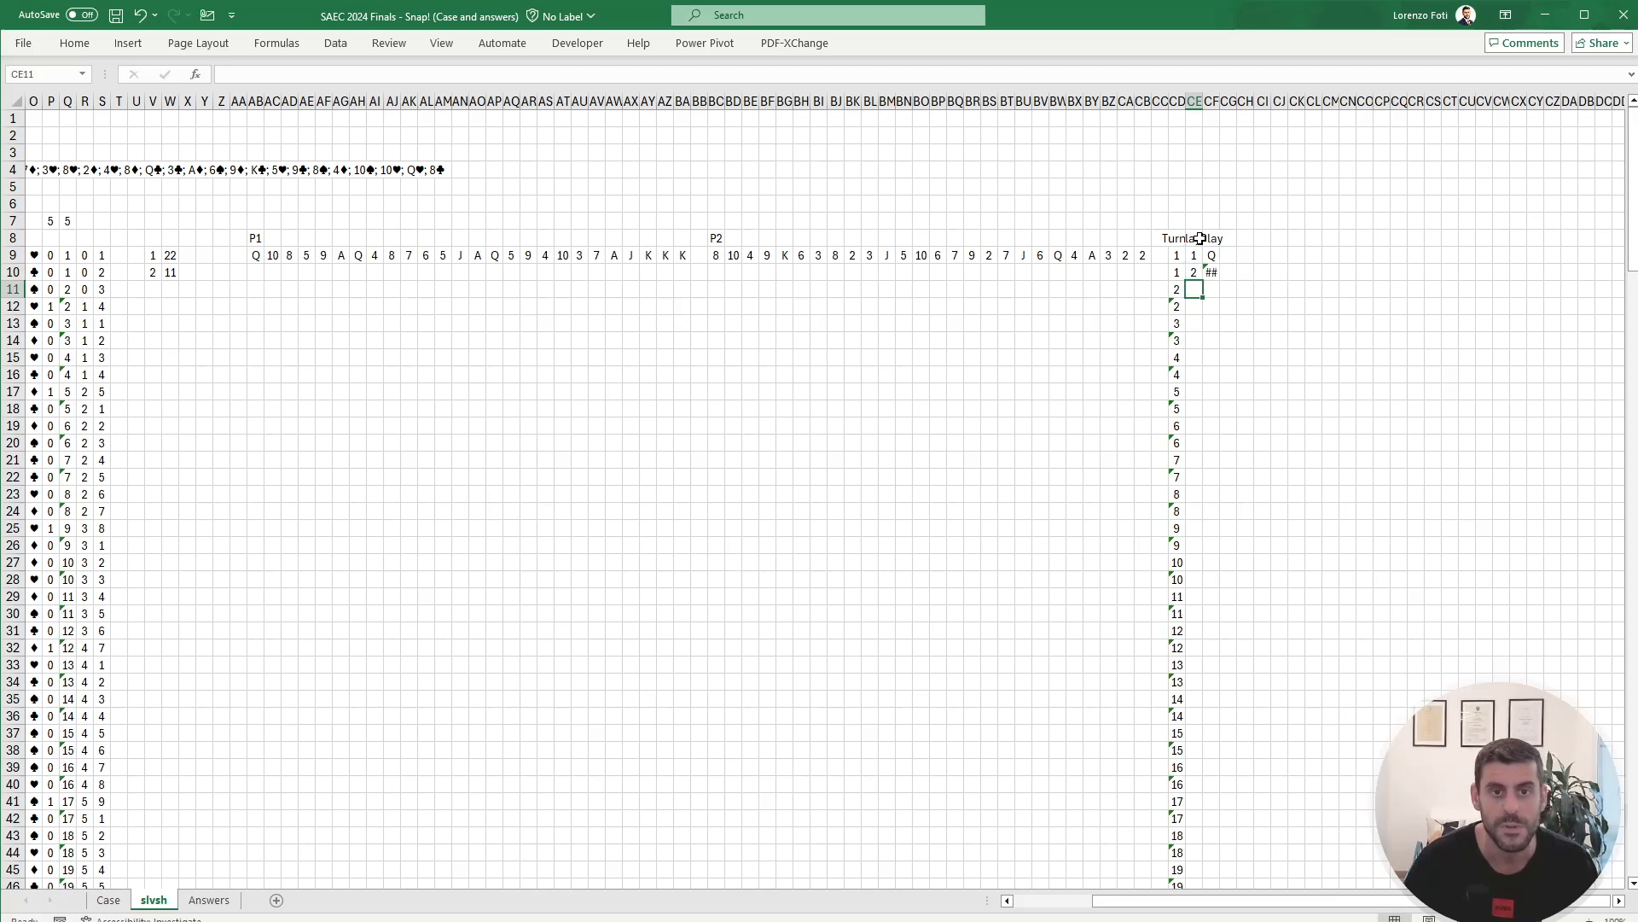
Step: Add the header Pile in CH8, one empty column after the Play column
key("Left")
key("Left")
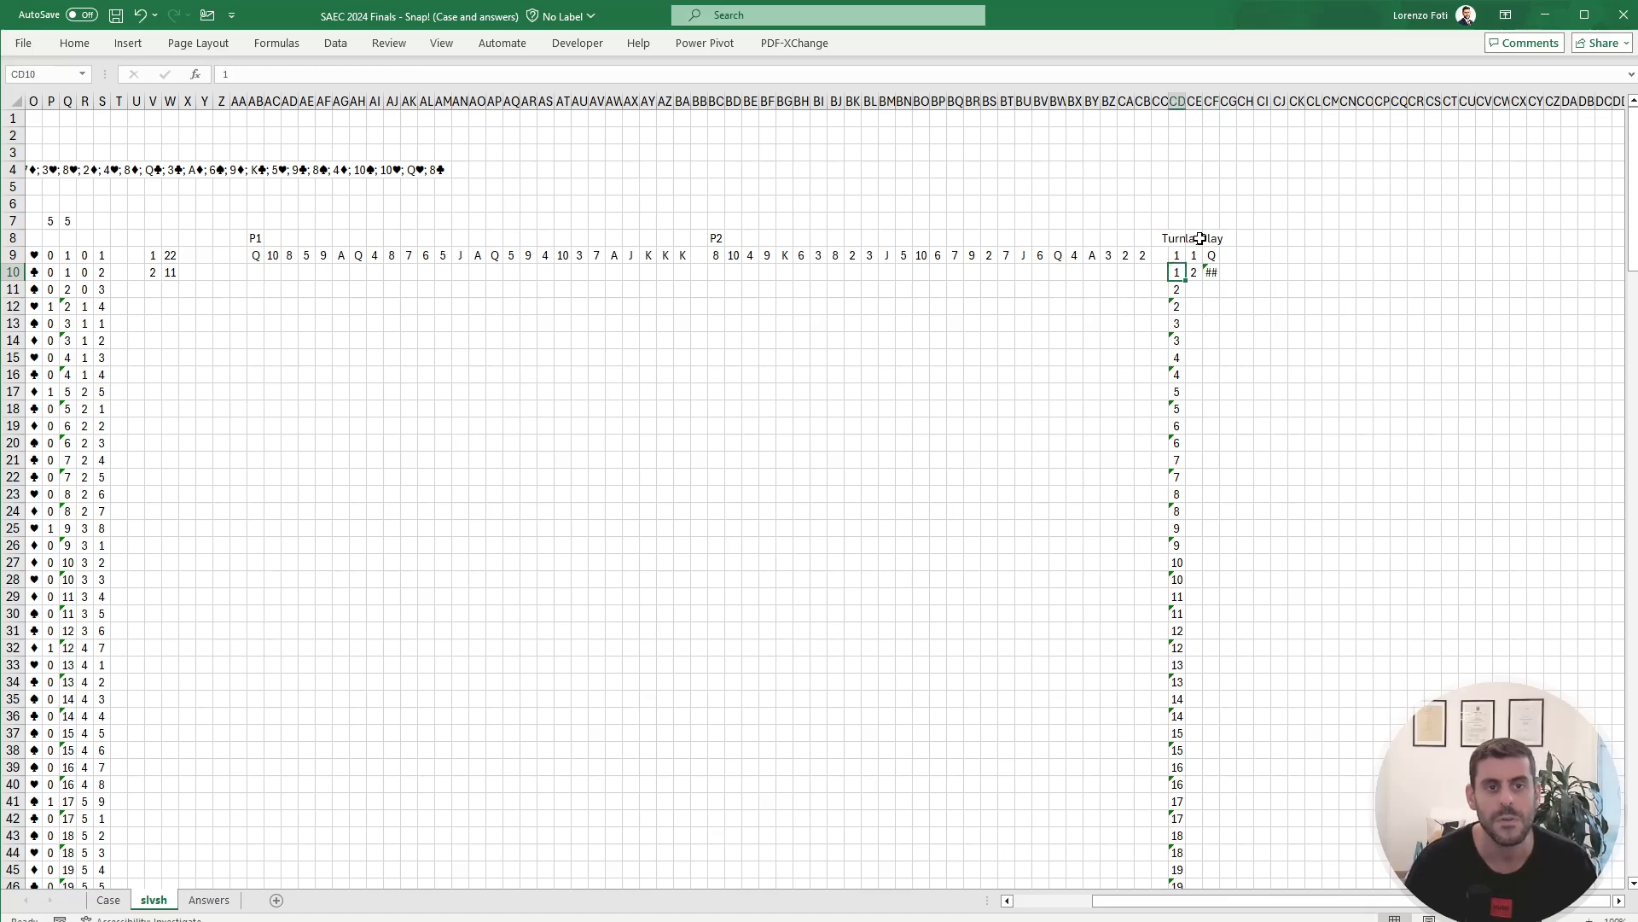
key("Up")
key("Right")
key("Right")
key("Right")
key("Right")
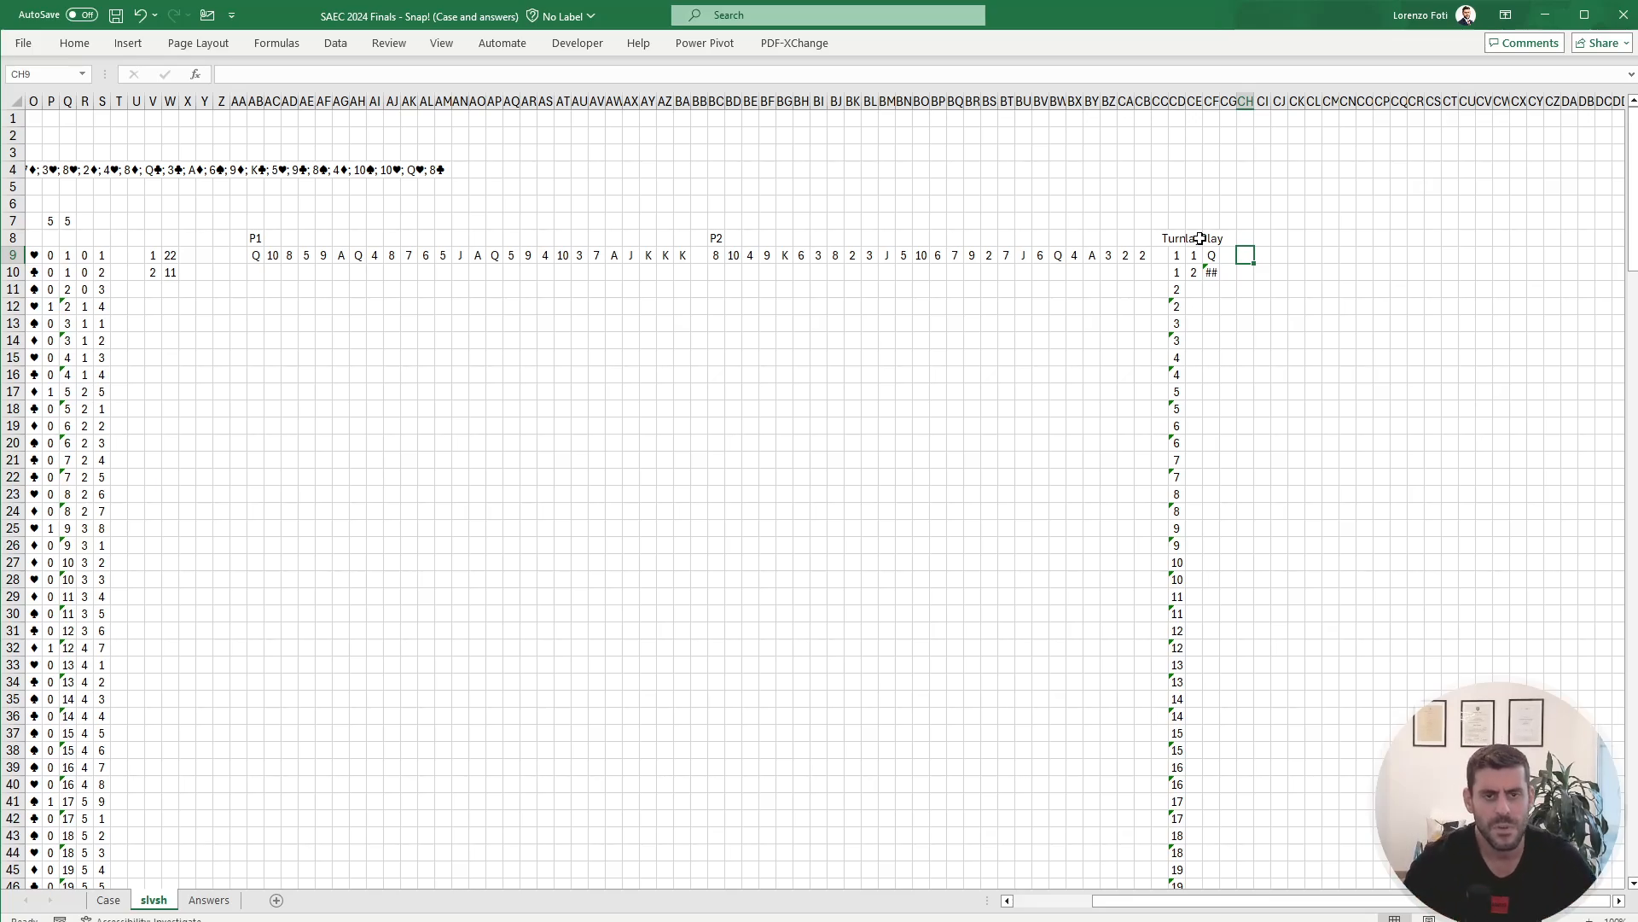
key("Up")
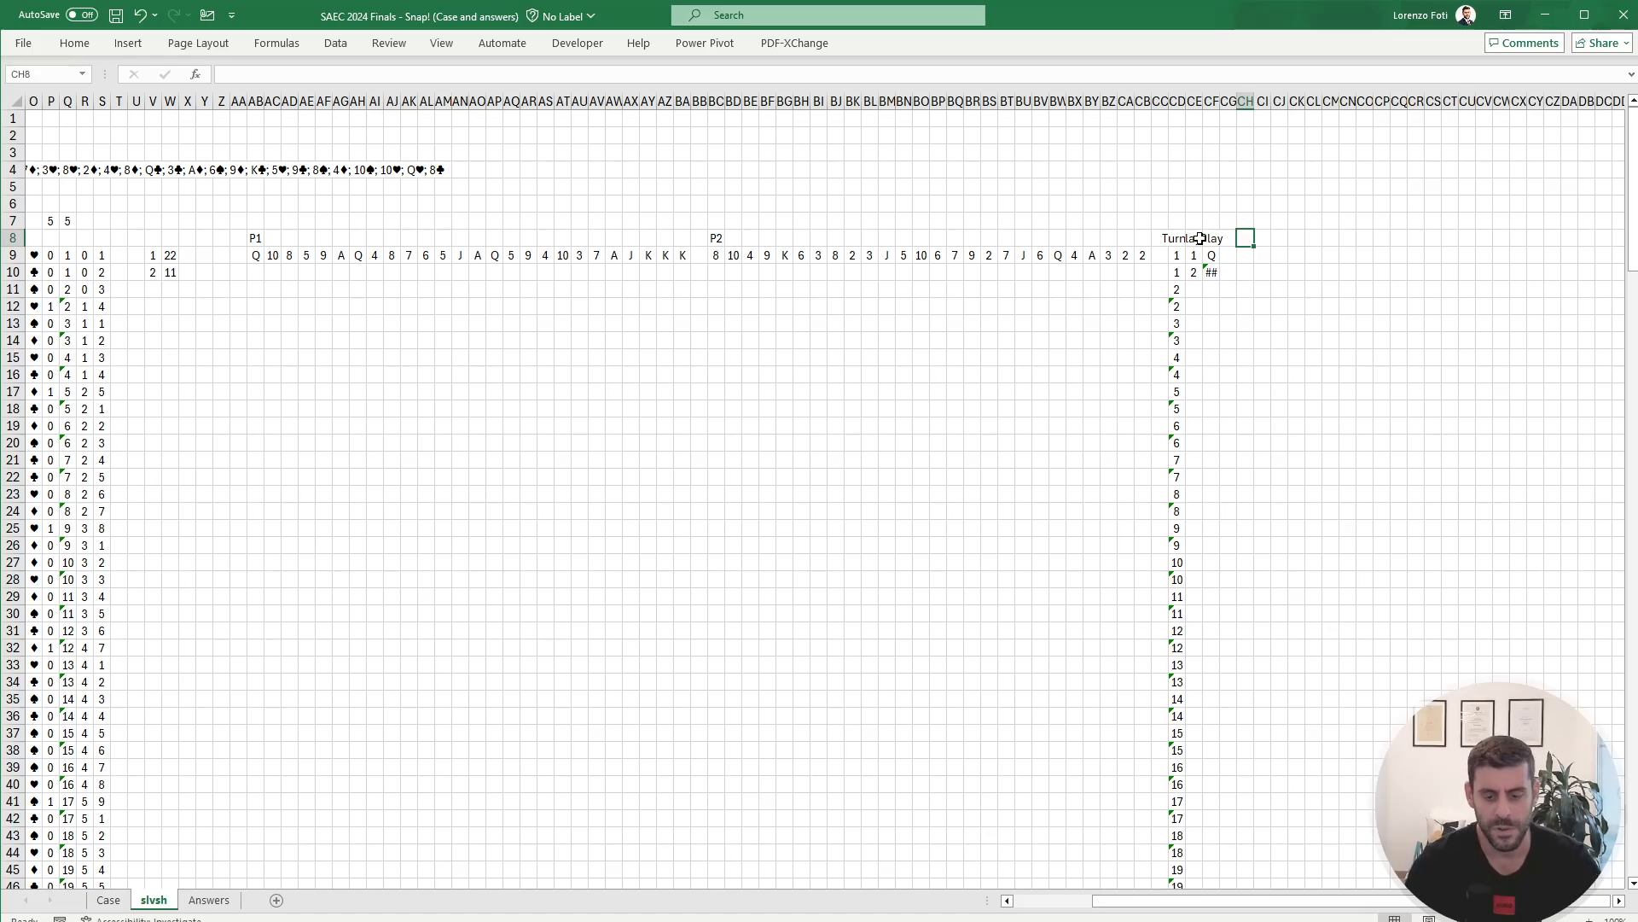
type("Pile")
key("Return")
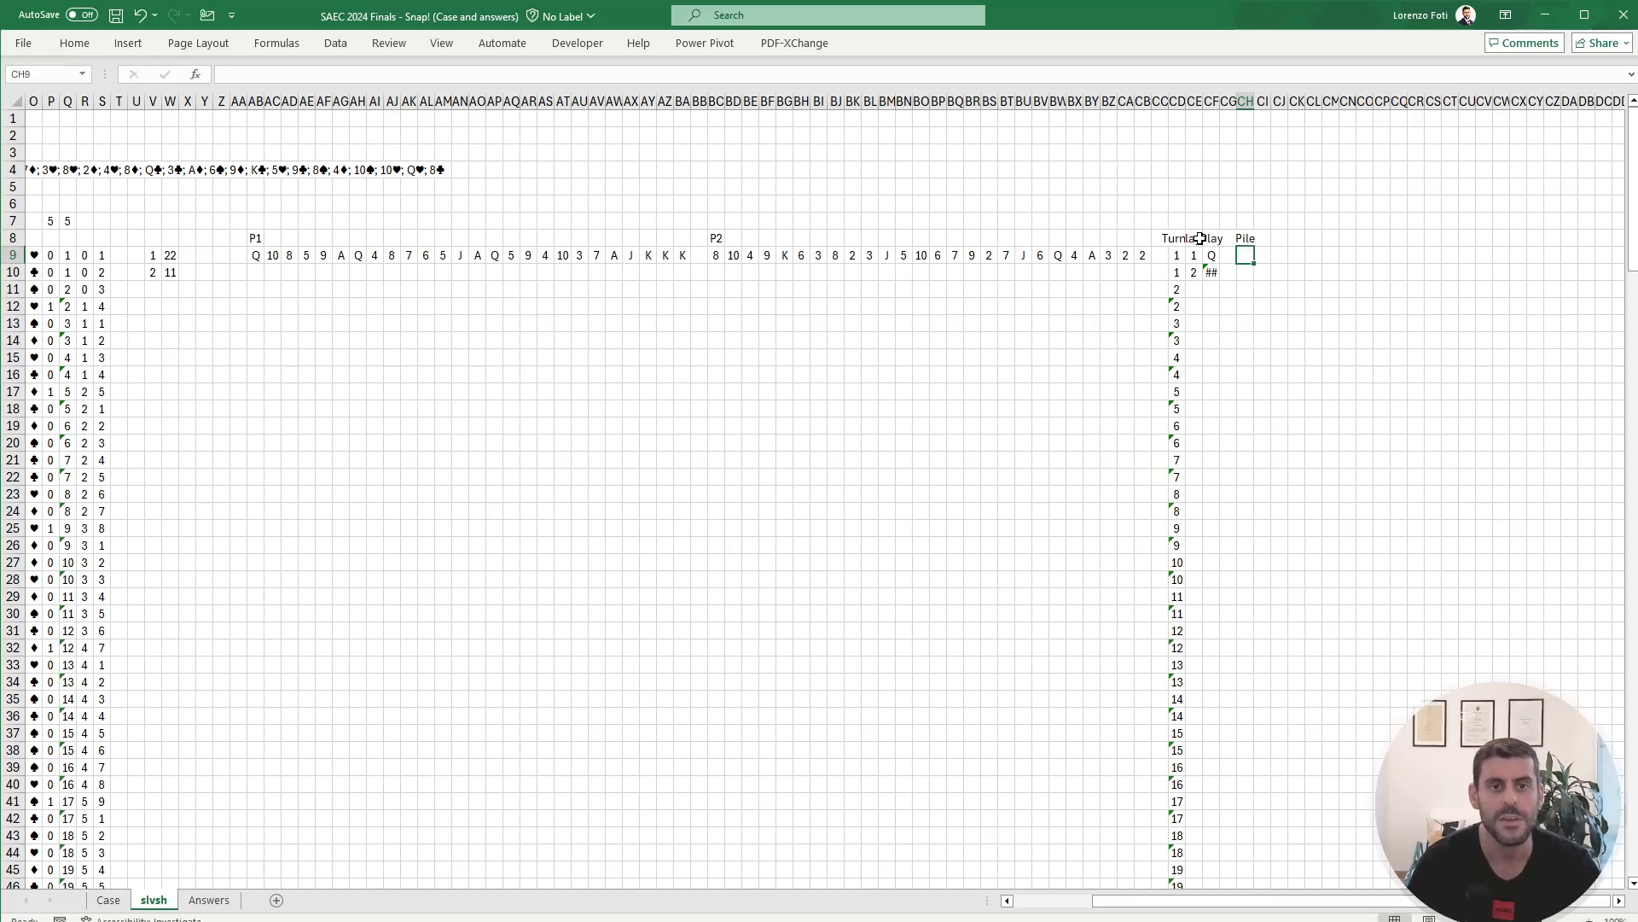
Step: Link CH9 under the Pile header to the first played card in CF9
type("+")
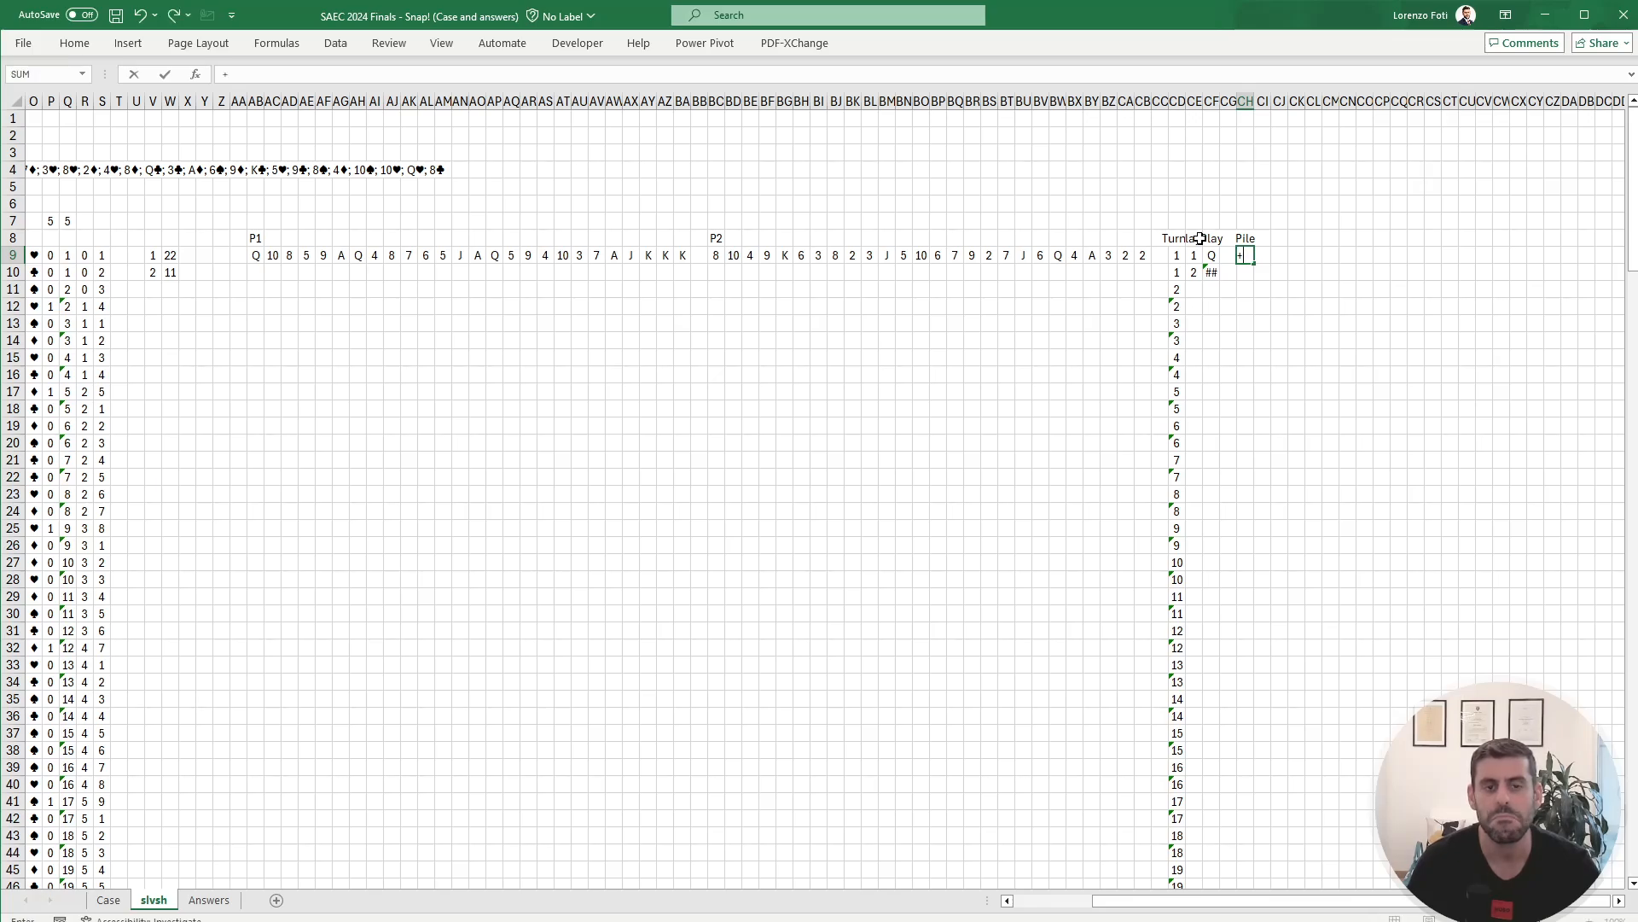
key("Left")
key("Left")
key("Return")
key("Up")
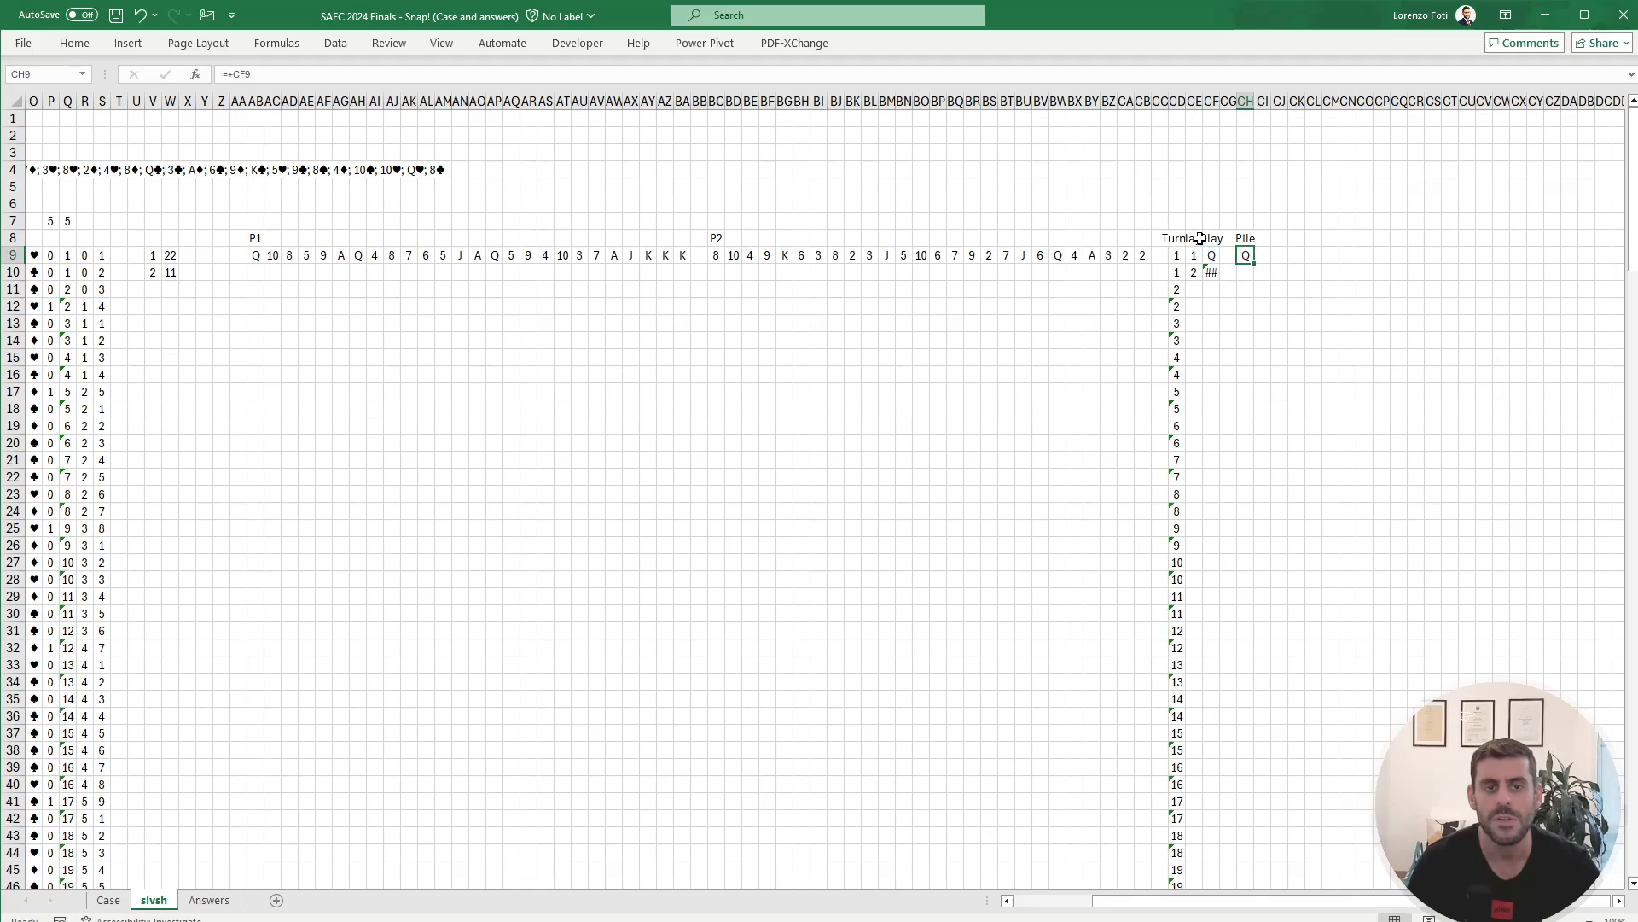
Step: Go to AB10, the cell directly below player 1's first card
key("Left")
key("Left")
key("Left")
key("Left")
key("Left")
key("Left")
key("Left")
key("Left")
key("Left")
key("Left")
key("Left")
key("Left")
key("Left")
key("Left")
key("Left")
key("Left")
key("Left")
key("Left")
key("Left")
key("Left")
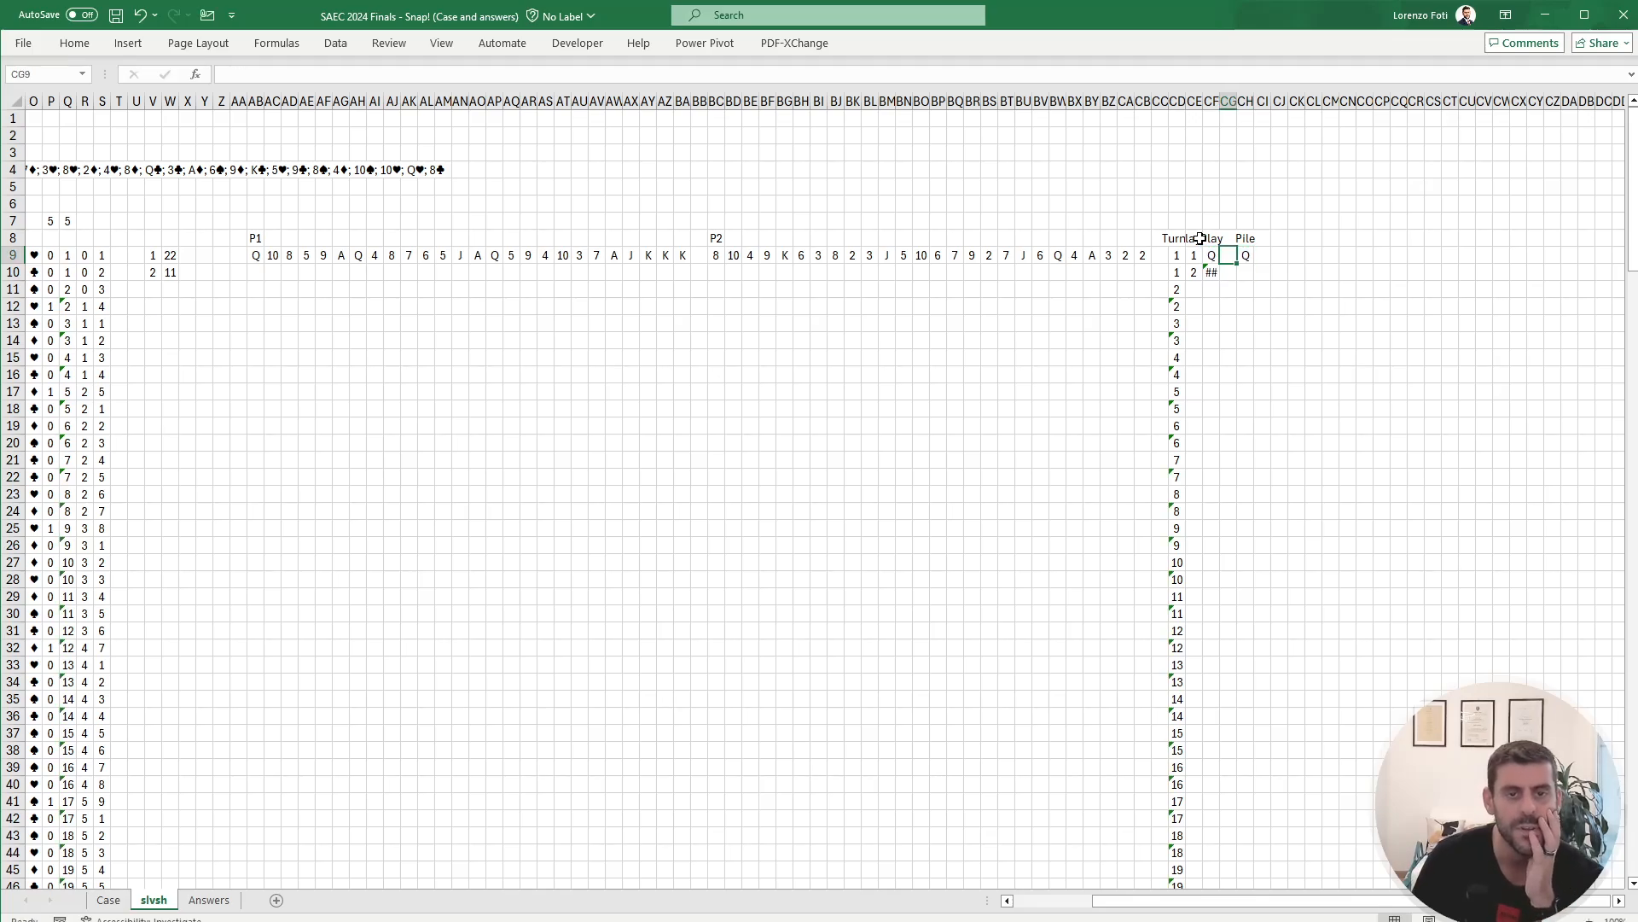
key("Left")
key("Left")
key("Left")
key("Left")
key("Left")
key("Left")
key("Left")
key("Left")
key("Left")
key("Left")
key("Left")
key("Left")
key("Left")
key("Left")
key("Left")
key("Left")
key("Left")
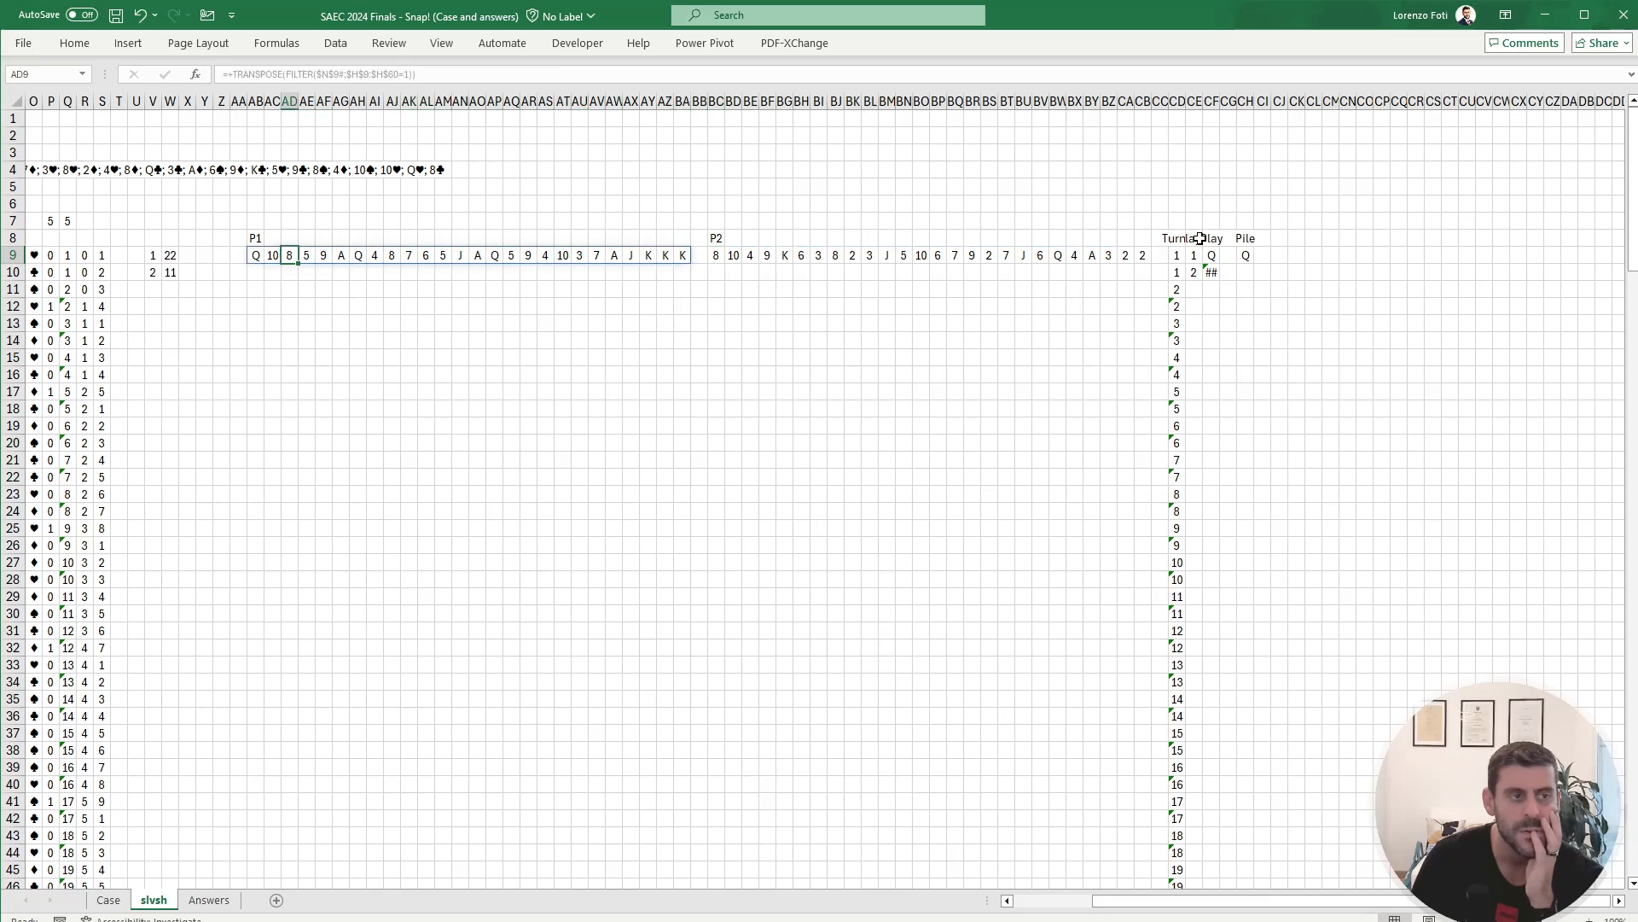
key("Down")
type("+")
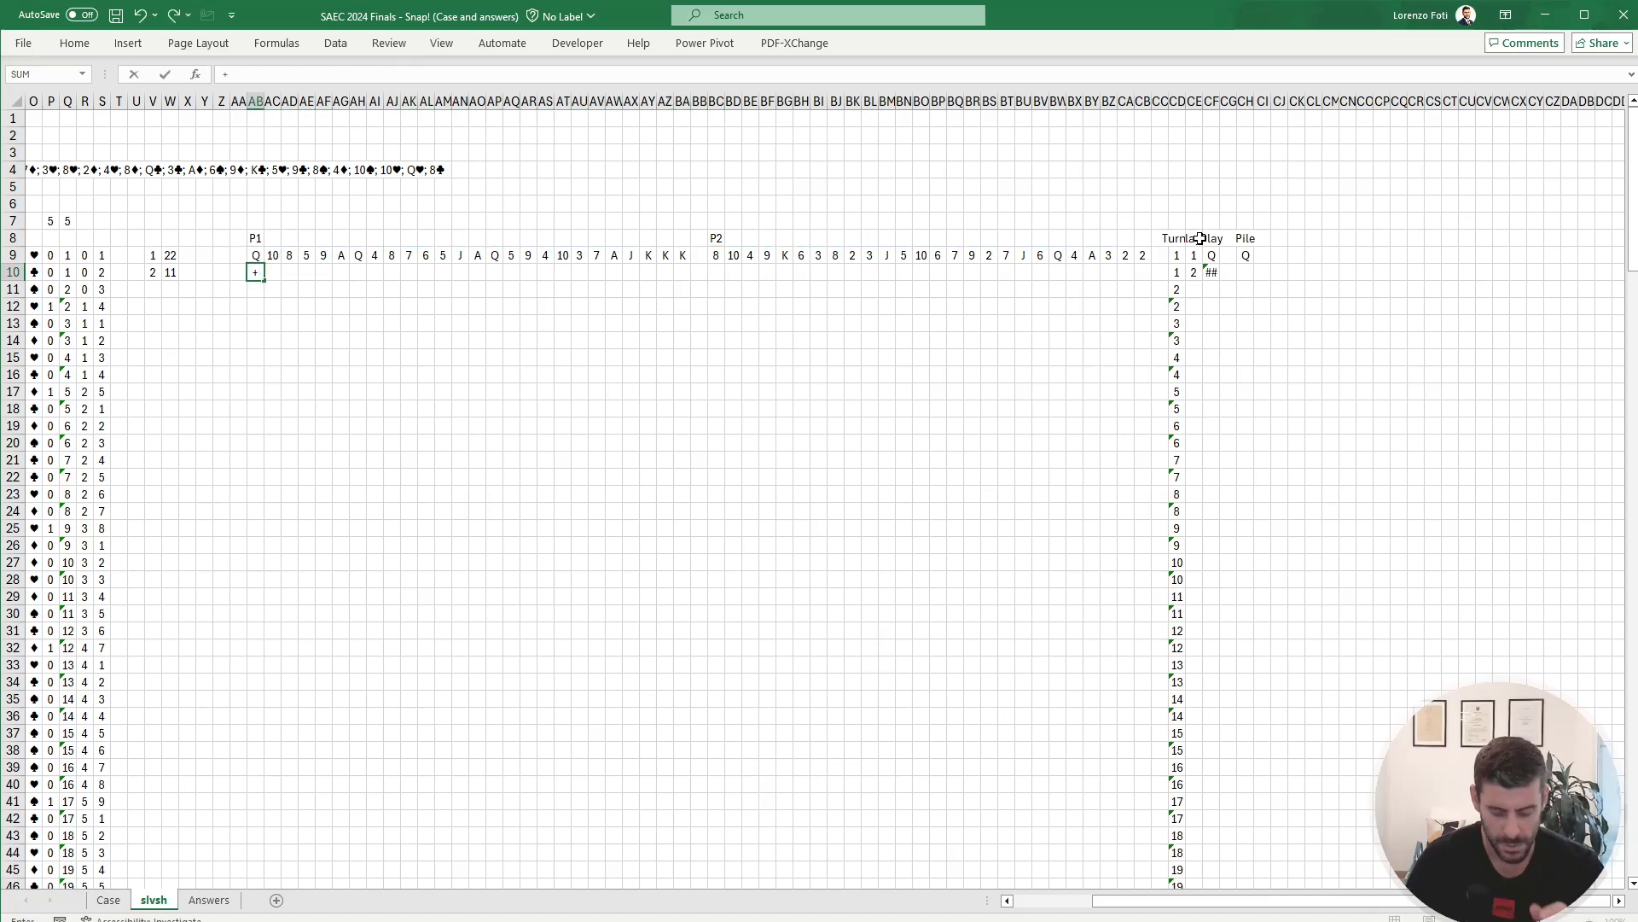
type("dr")
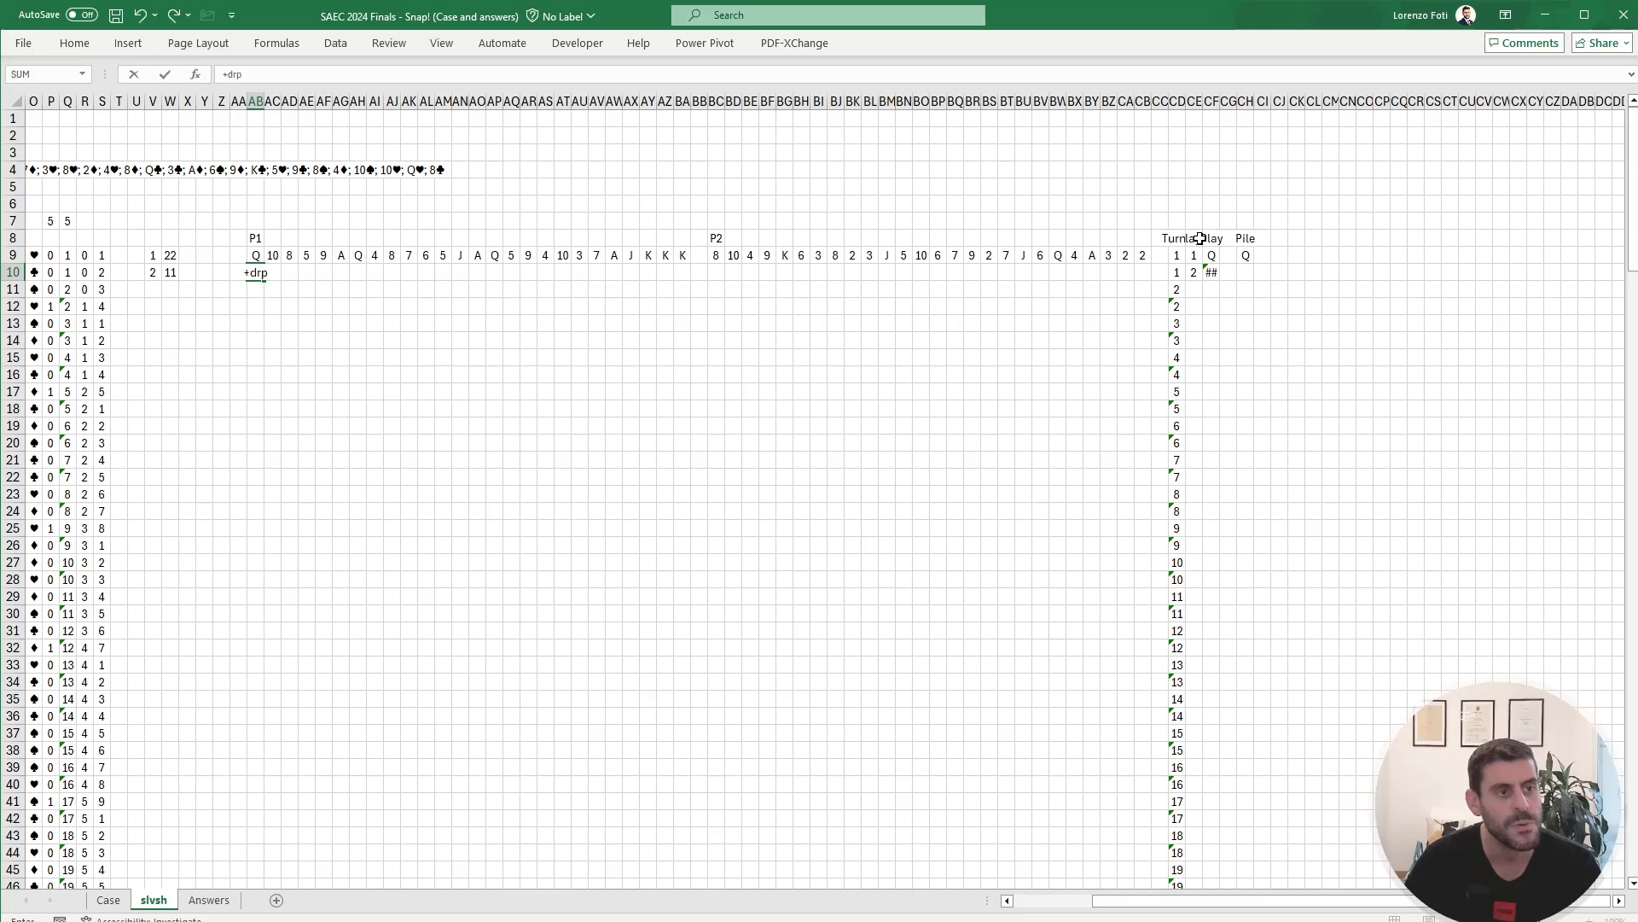
type("op(")
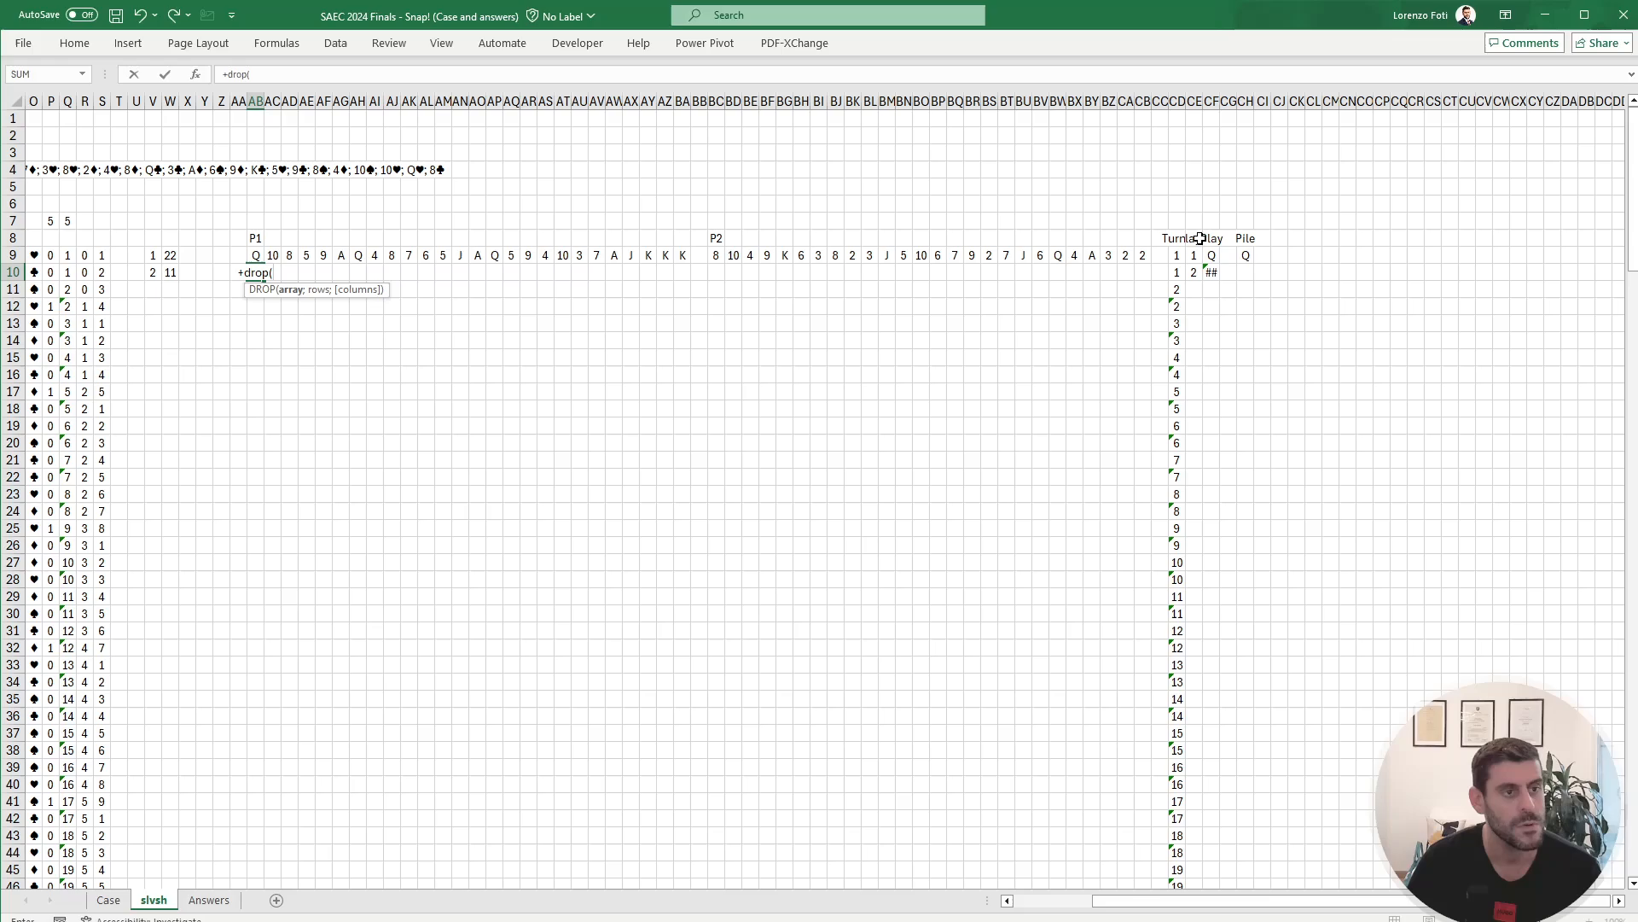
key("Up")
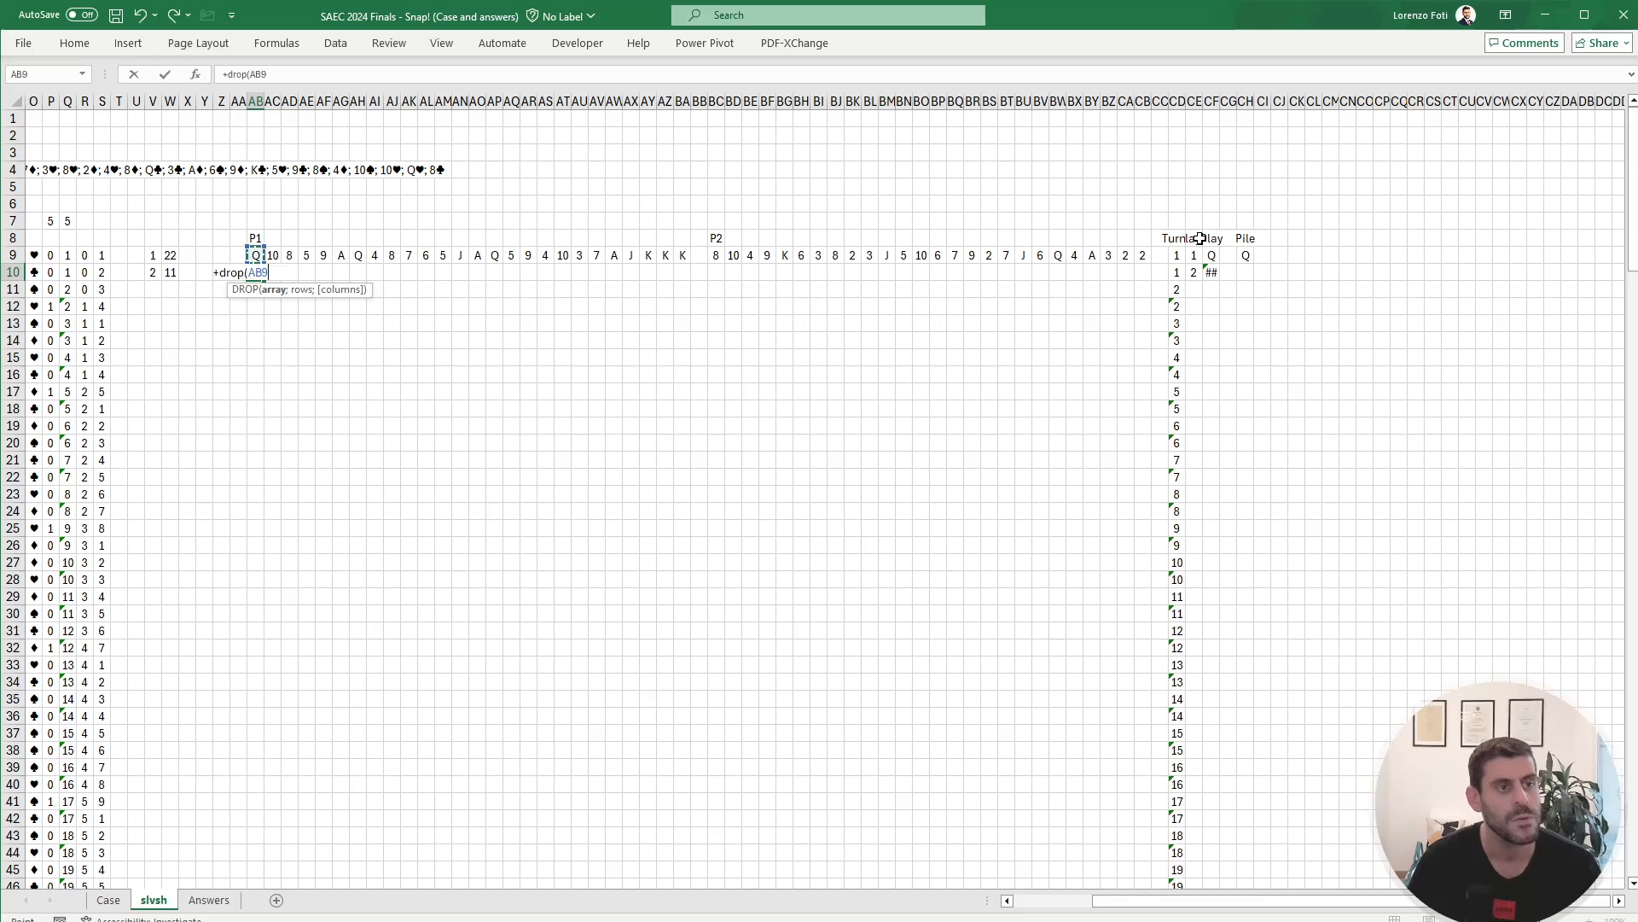
key("ctrl+shift+Right")
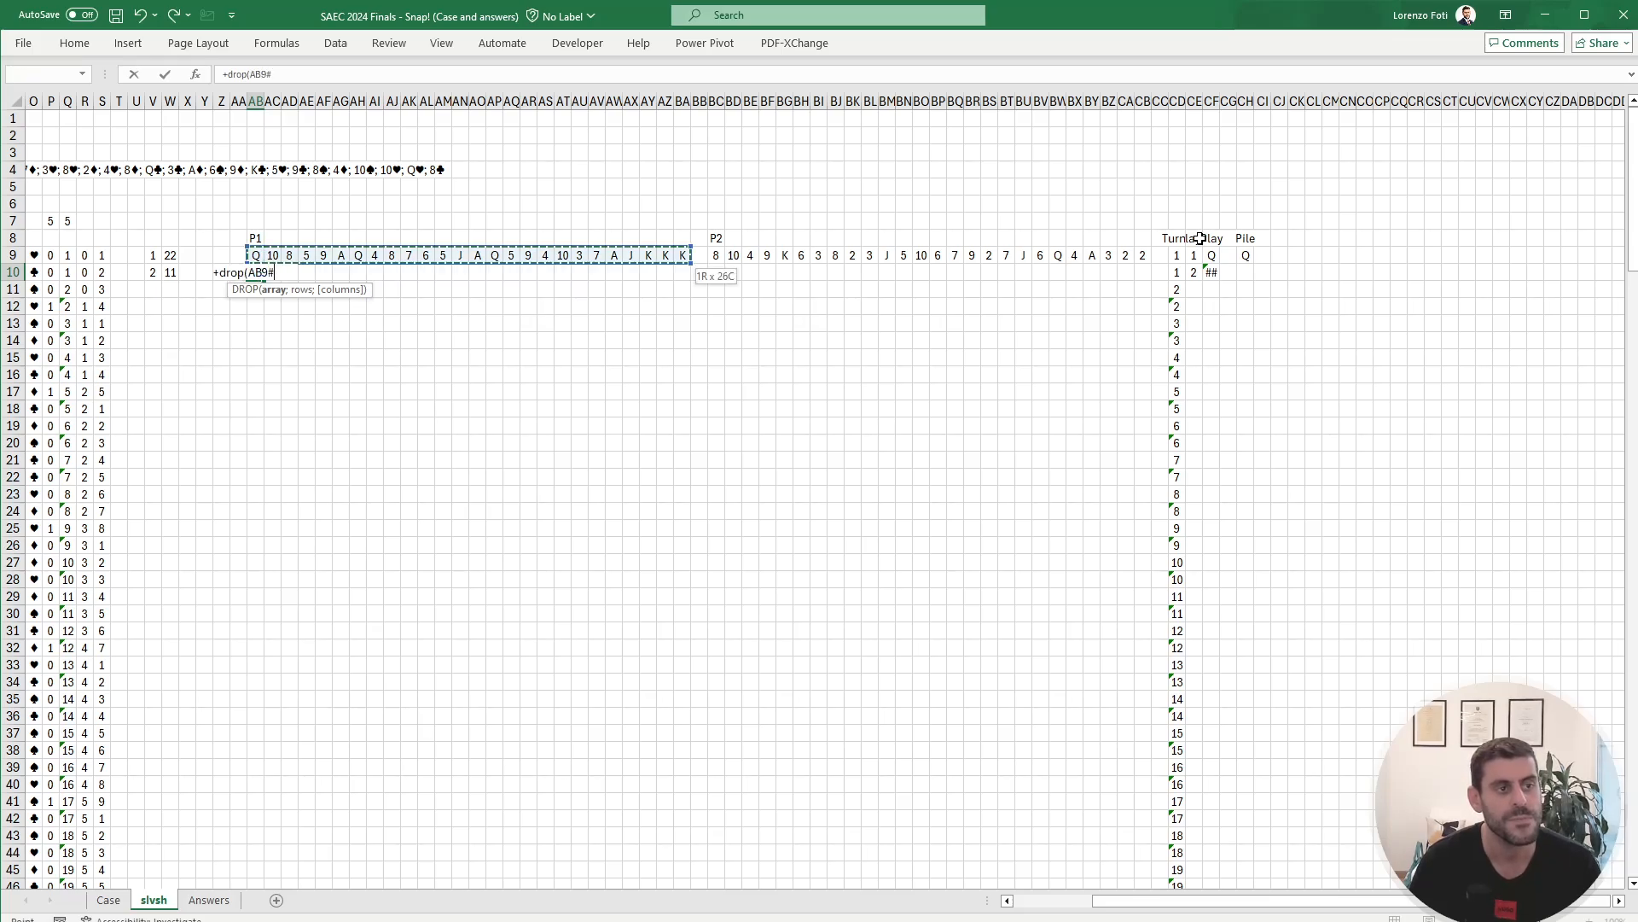
key("Escape")
Step: Enter IF(CE9=1;DROP(AB9#;;1)) in AB10 to remove player 1's first card after their play
type("+if(")
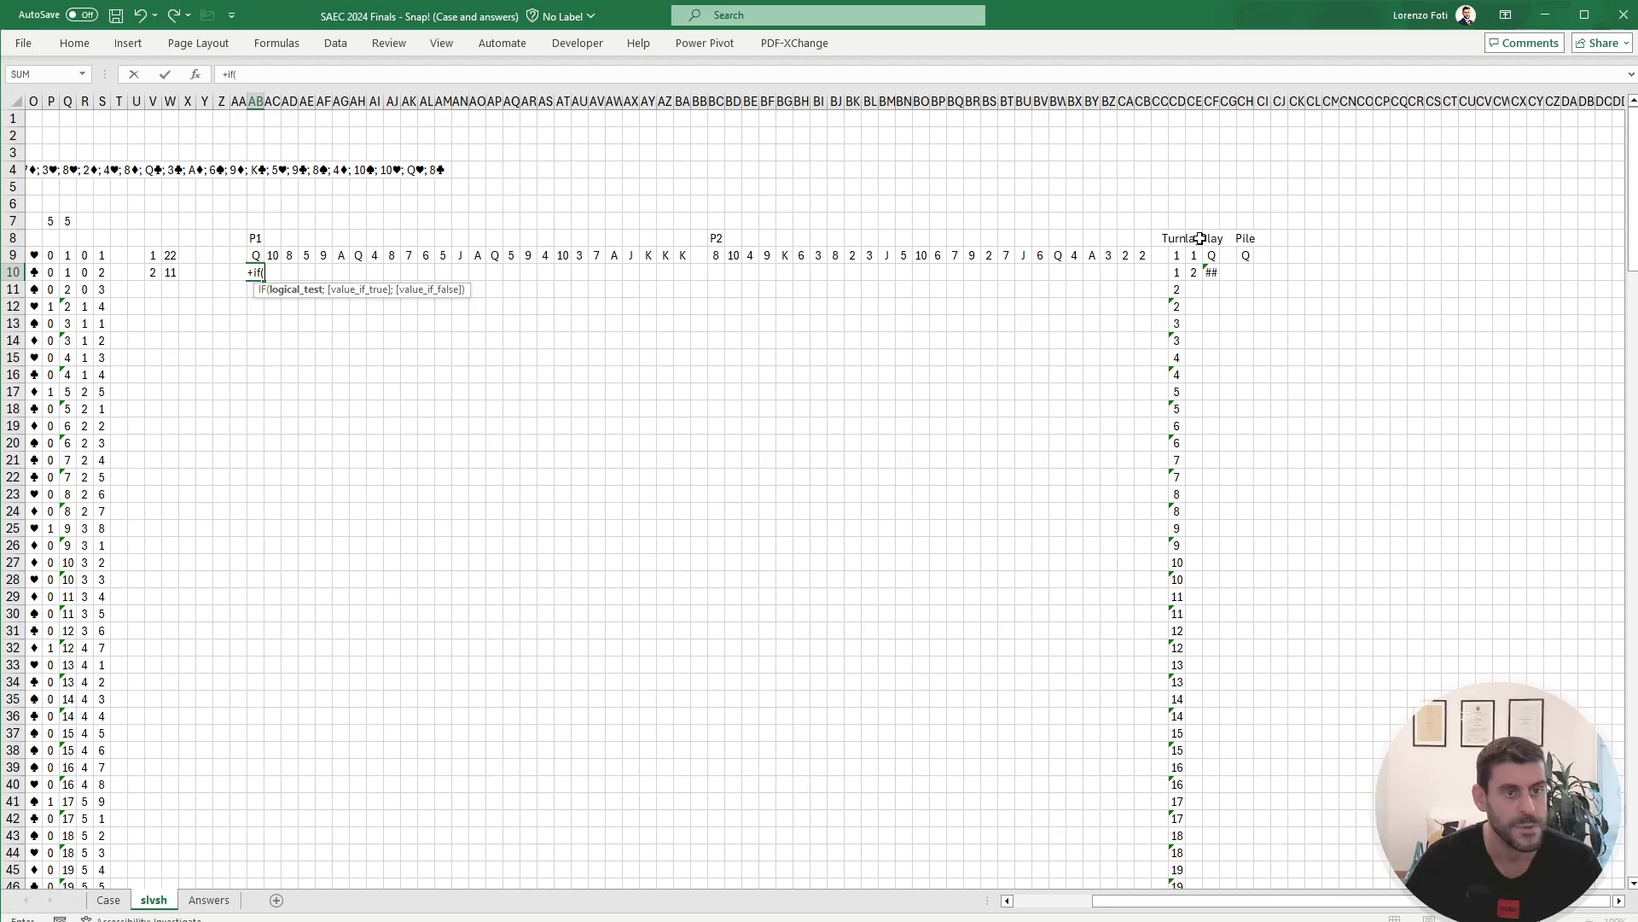
left_click(1200, 258)
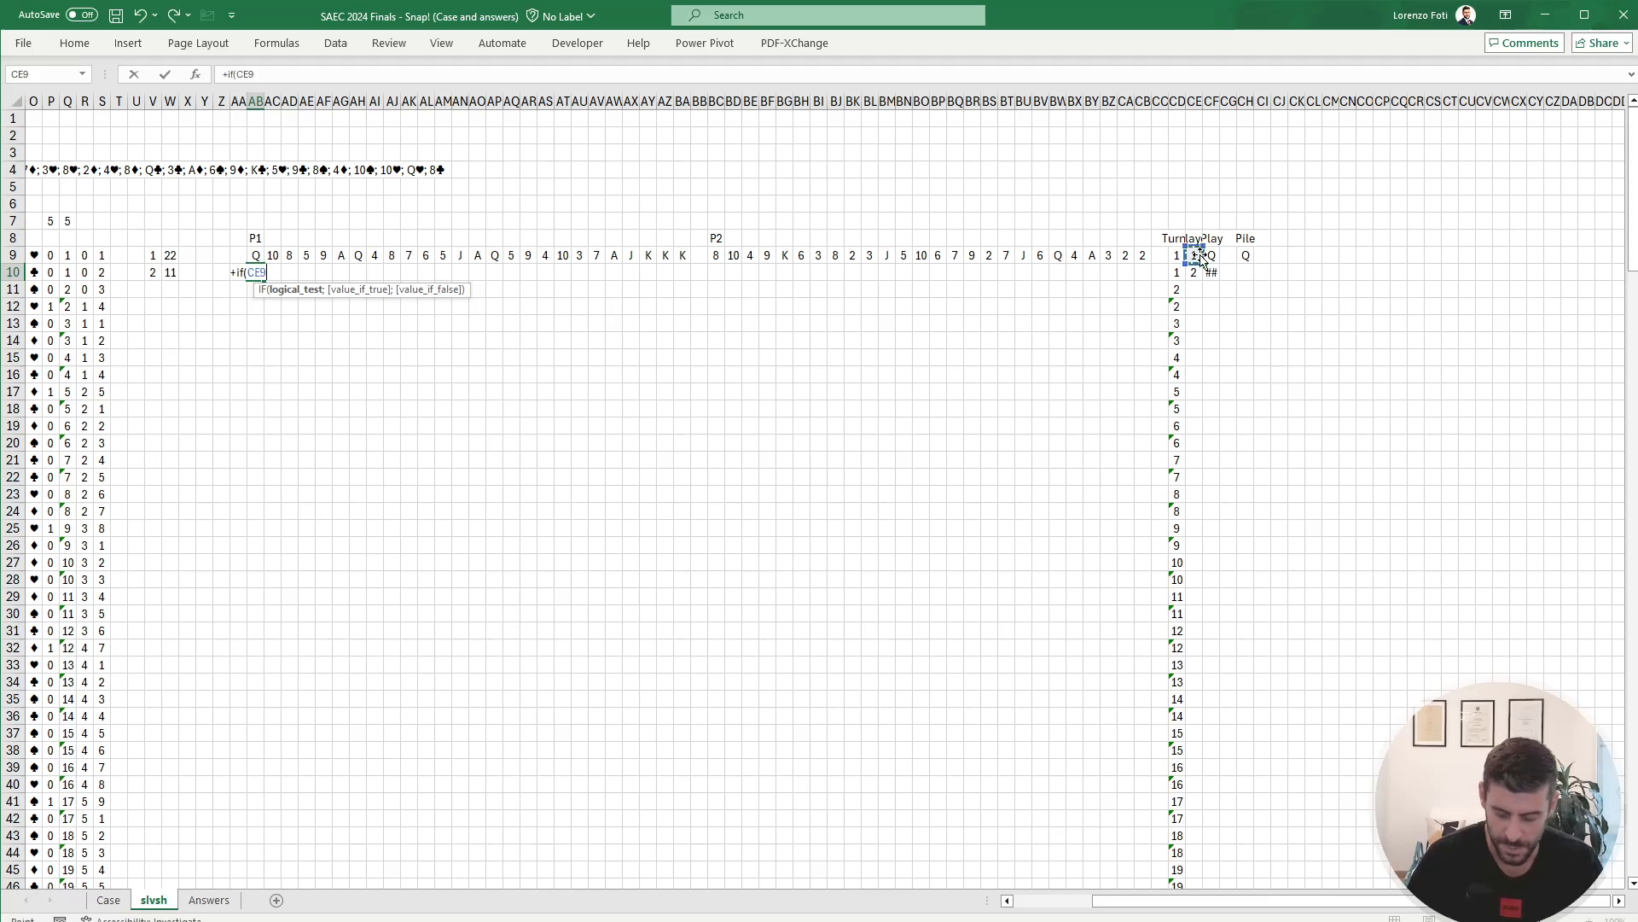
type("=1;")
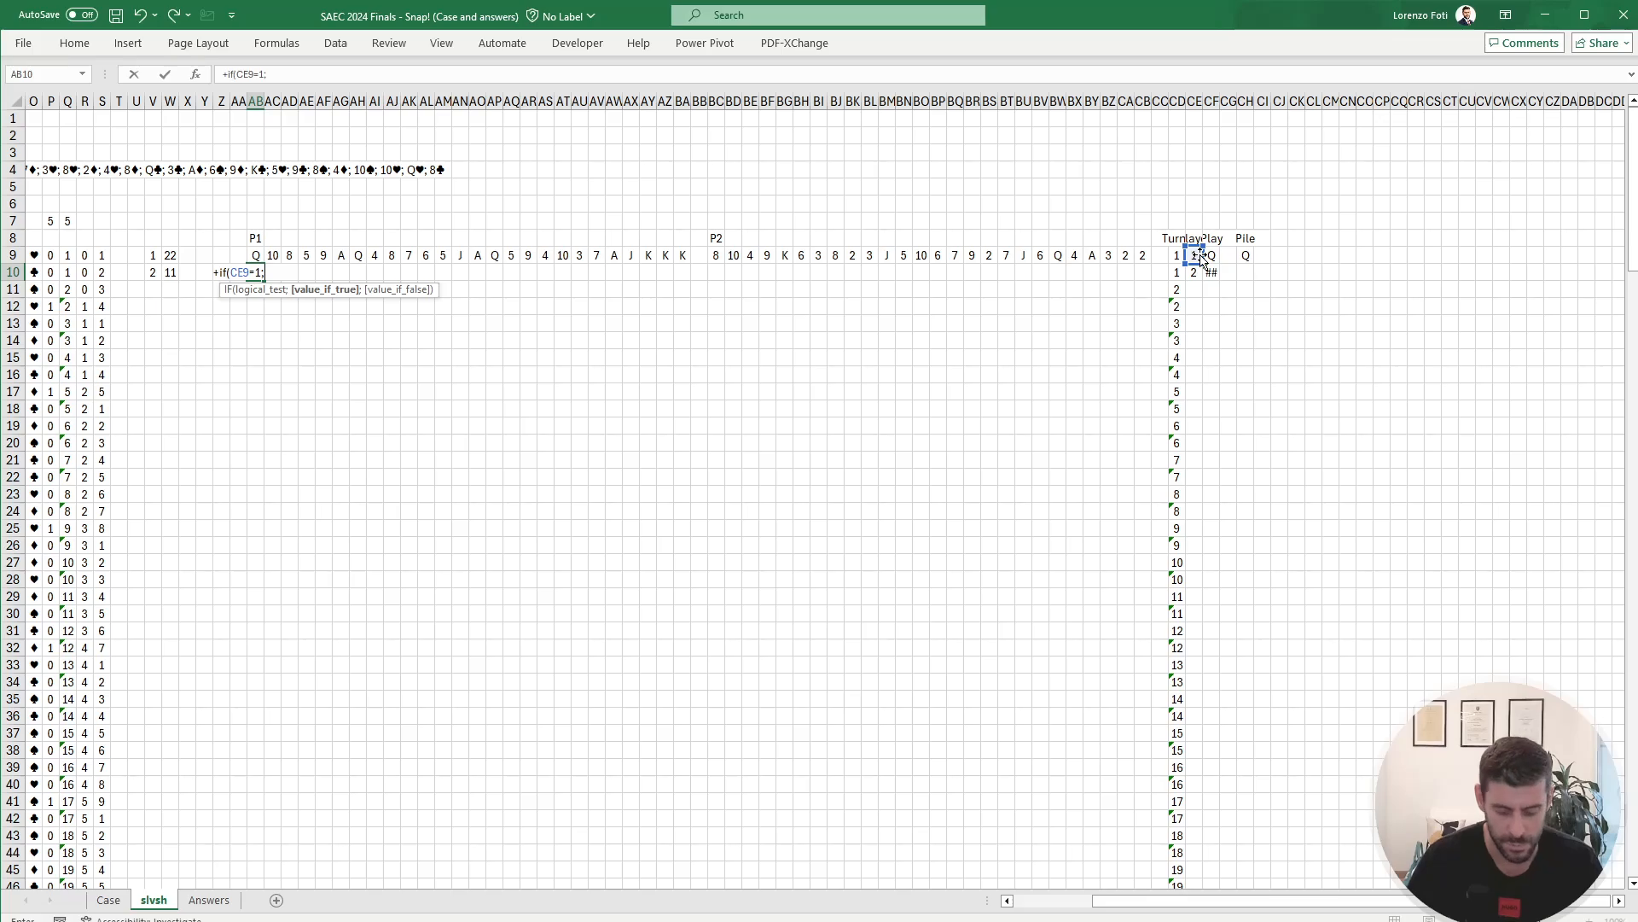
type("drop(")
key("Up")
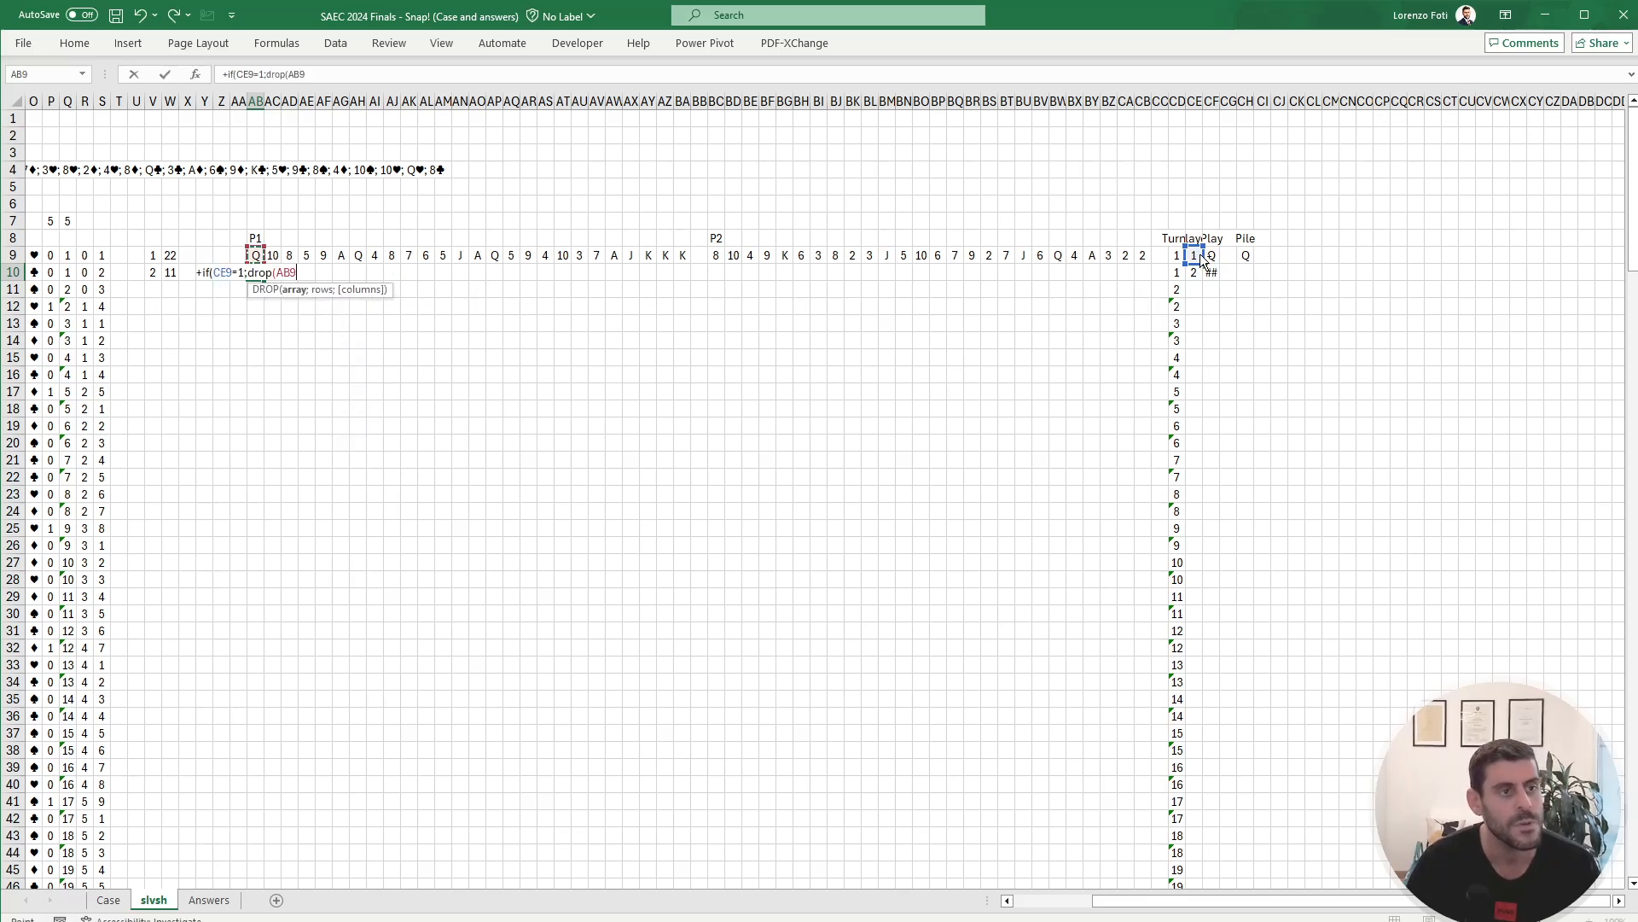
key("ctrl+shift+Right")
type(";;")
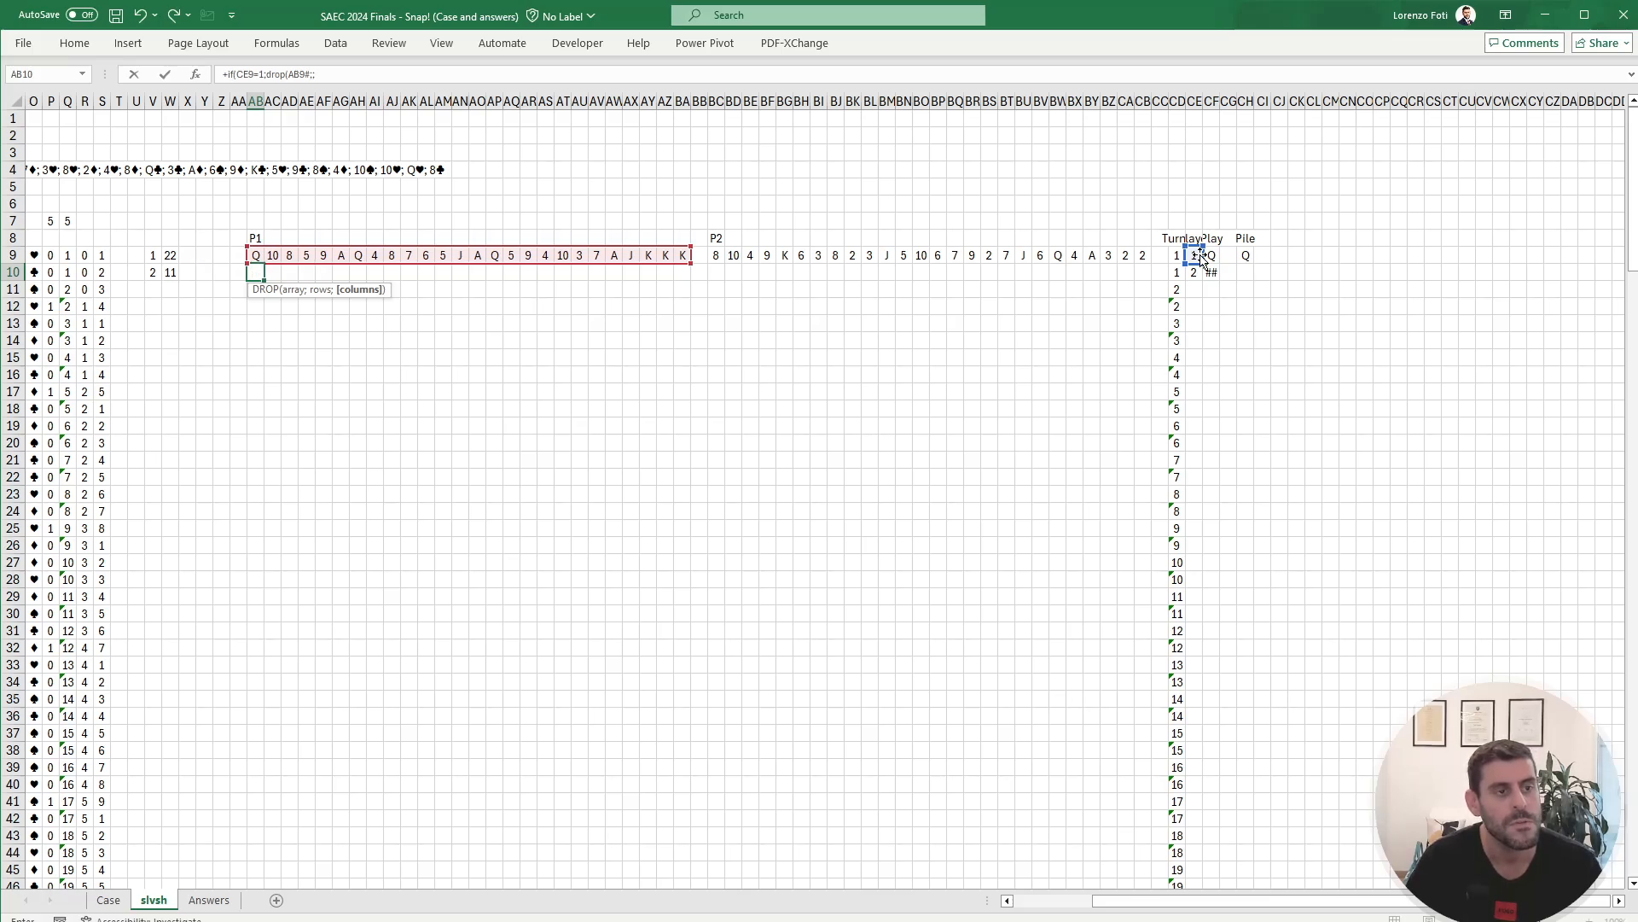
type("1)")
key("Return")
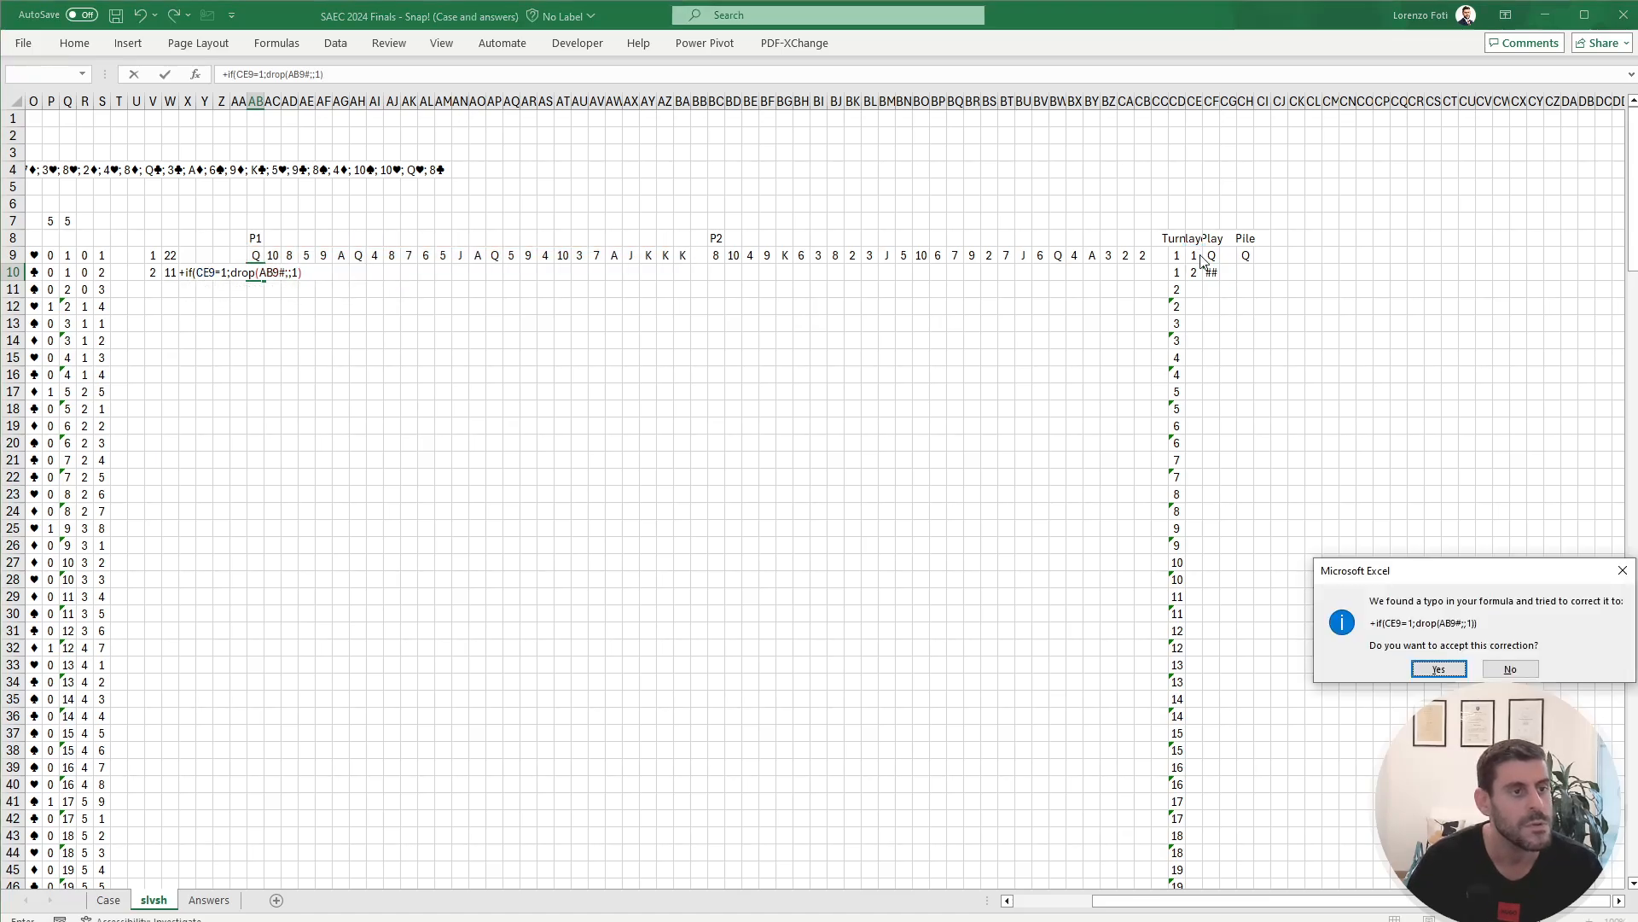
key("Return")
key("Up")
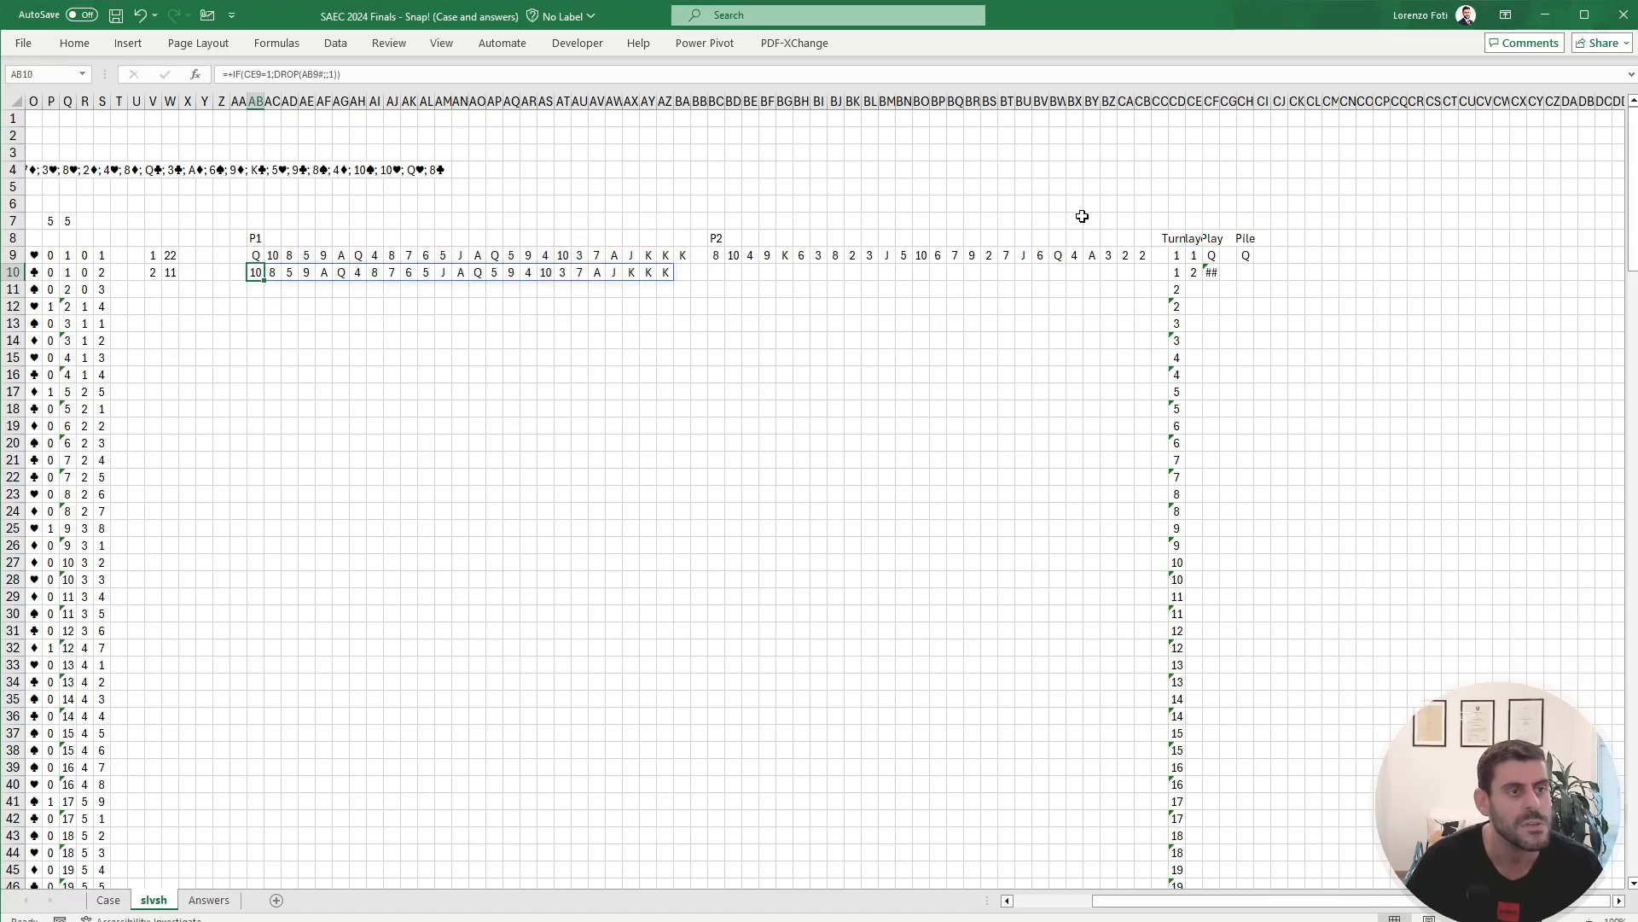
Step: Add AB9# as the value-if-false in AB10's formula, keeping player 1's cards when they did not play
left_click(353, 74)
key("BackSpace")
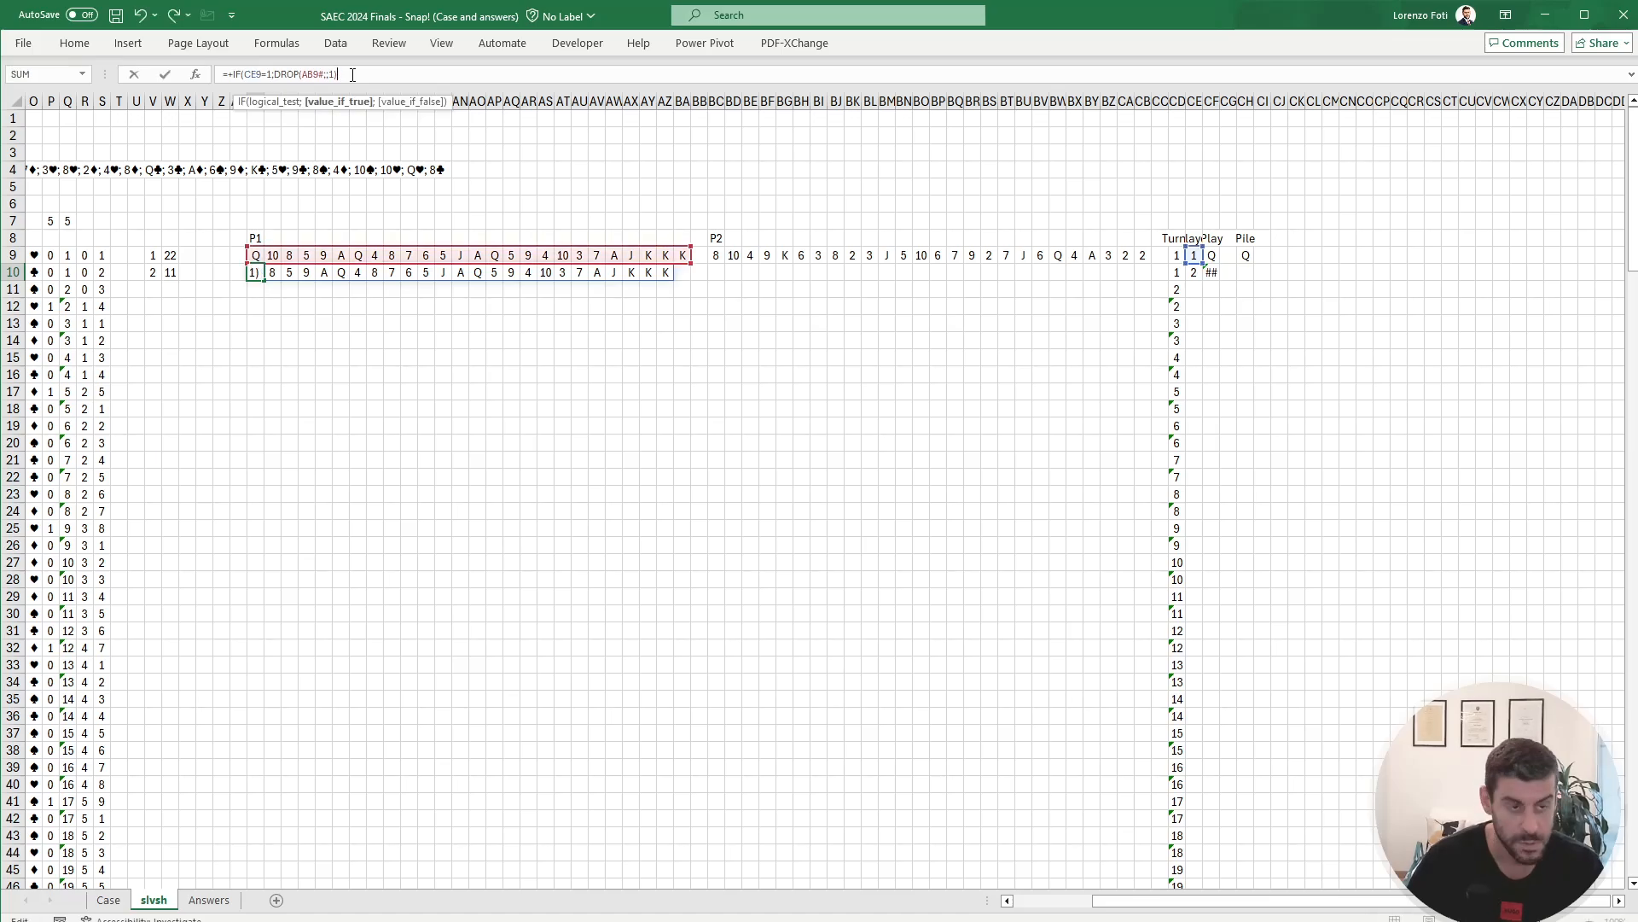
type(";")
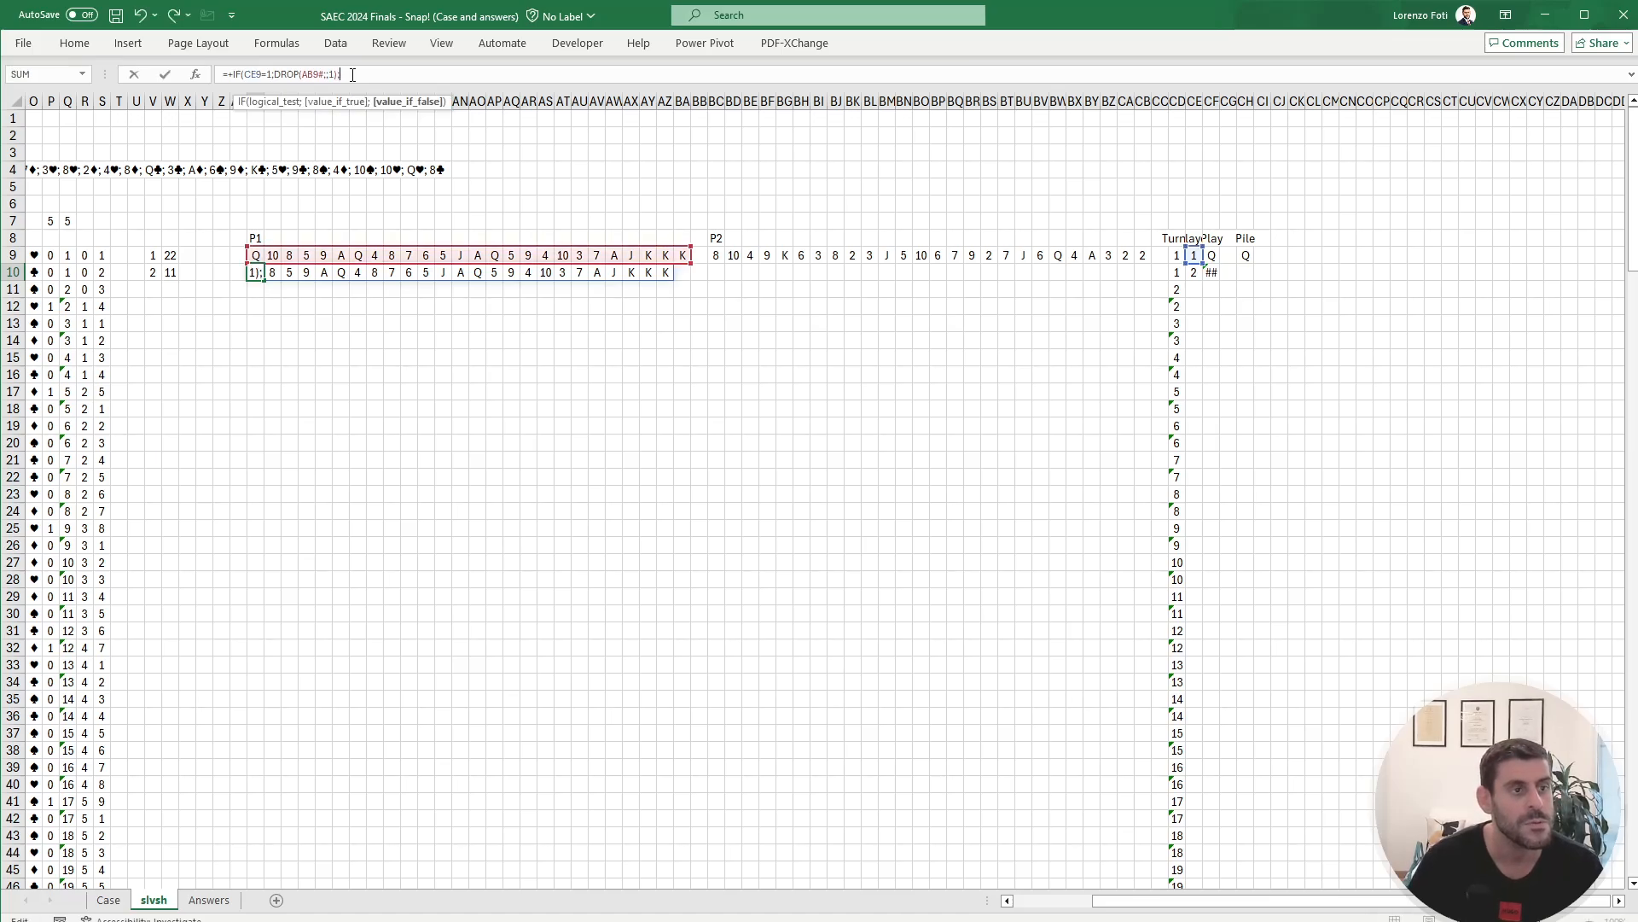
left_click(261, 255)
type("#")
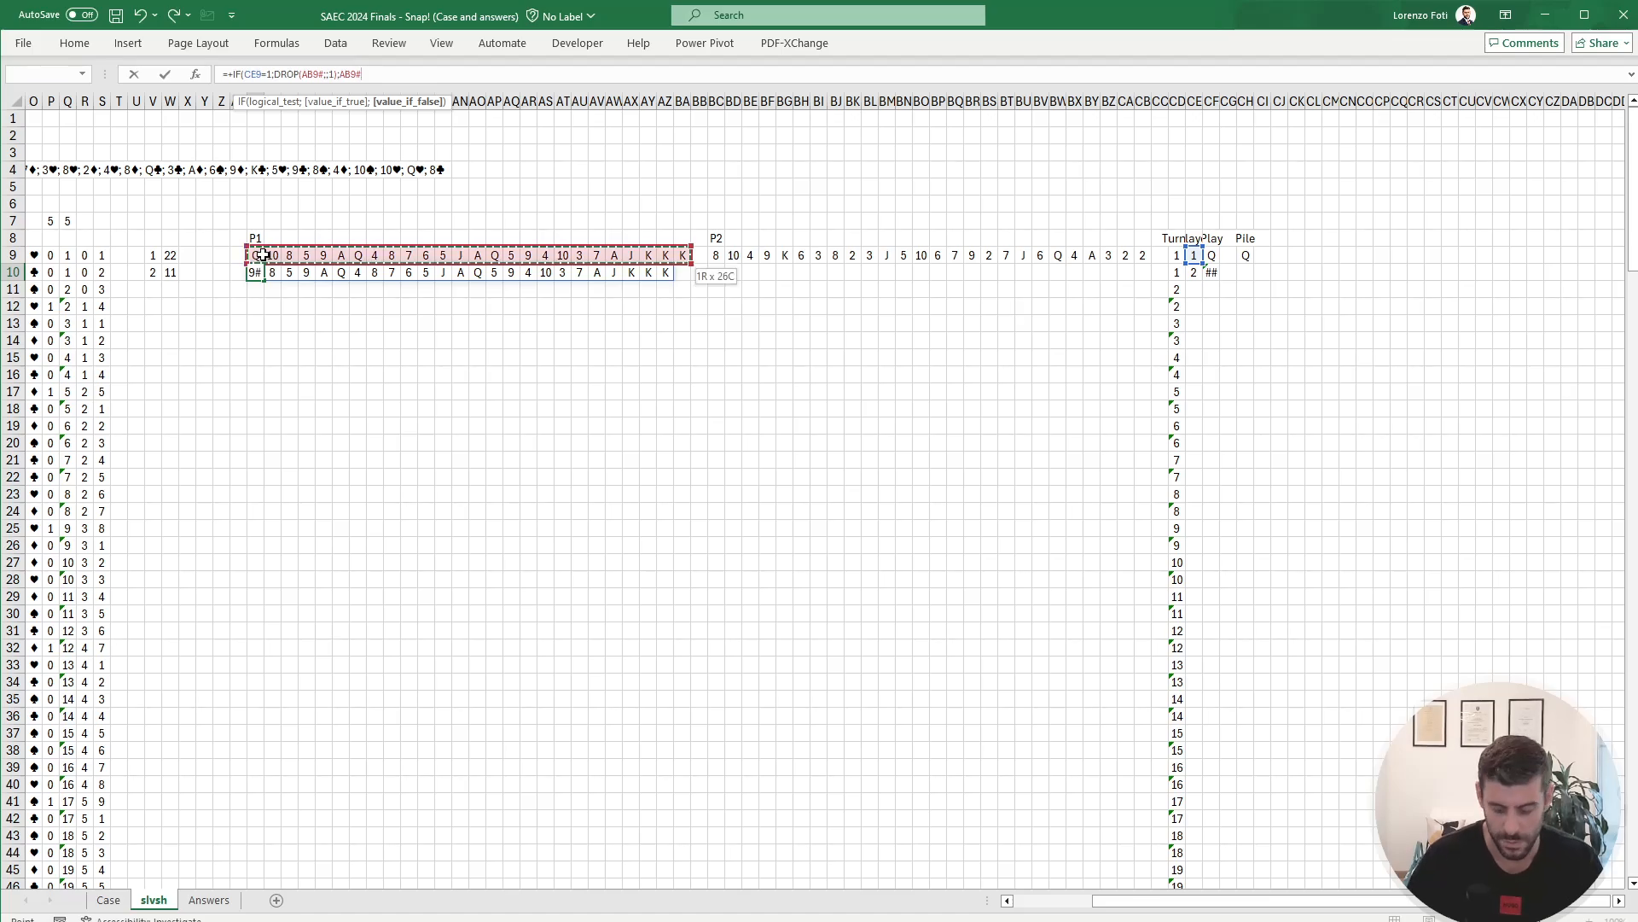
key("Return")
key("Up")
key("ctrl+c")
key("Right")
key("Right")
key("Right")
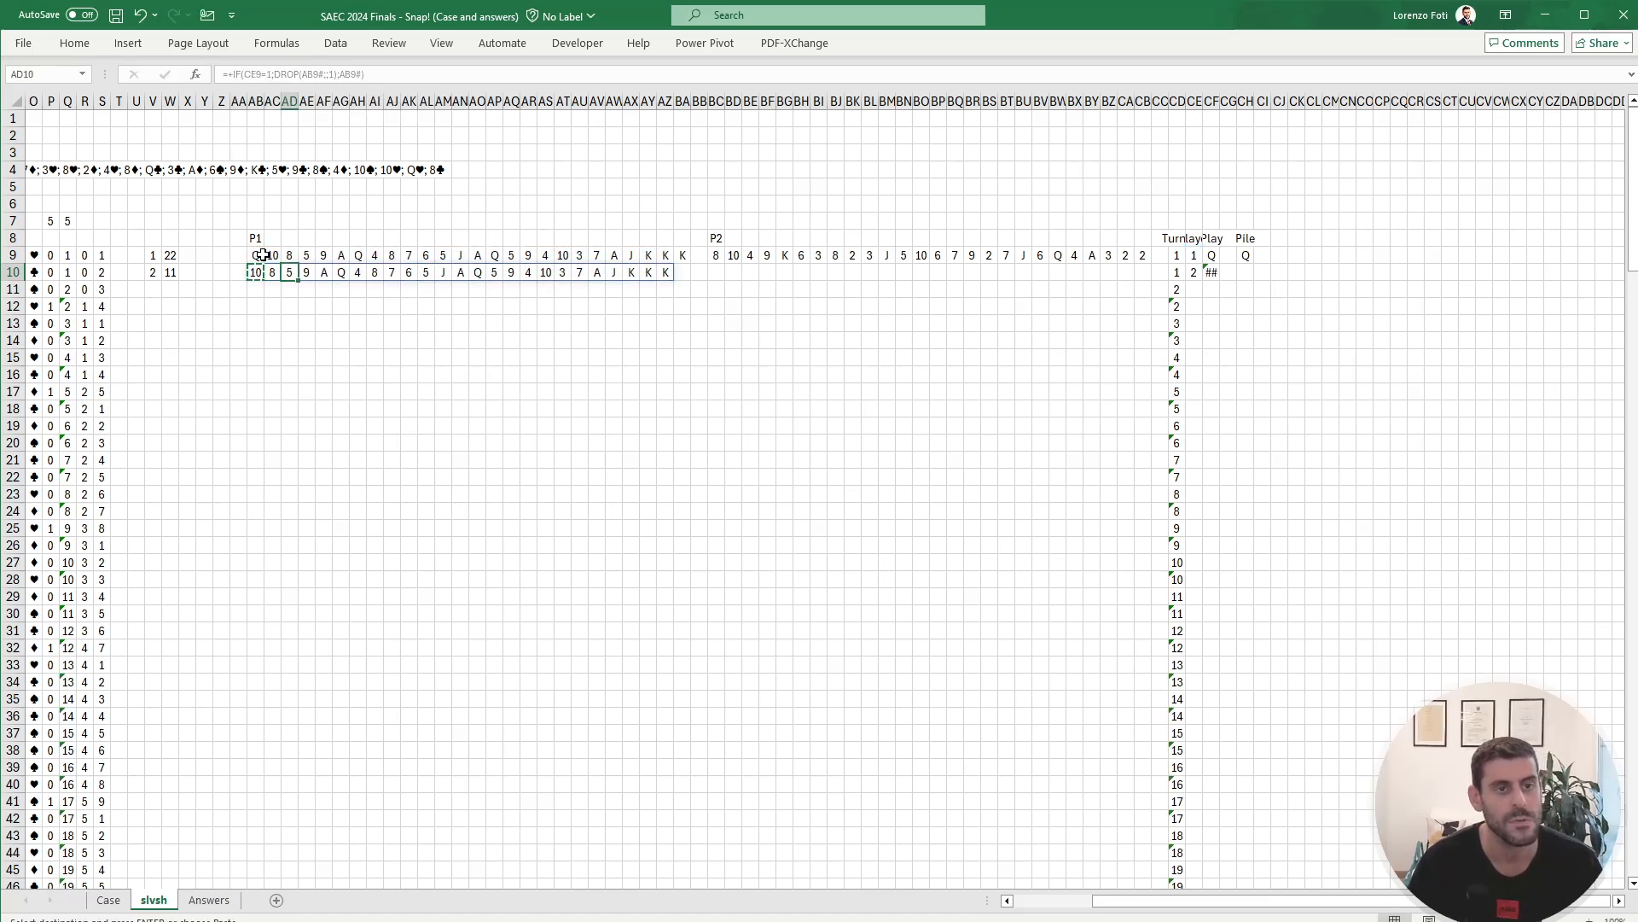
key("Left")
key("Left")
key("Left")
key("Escape")
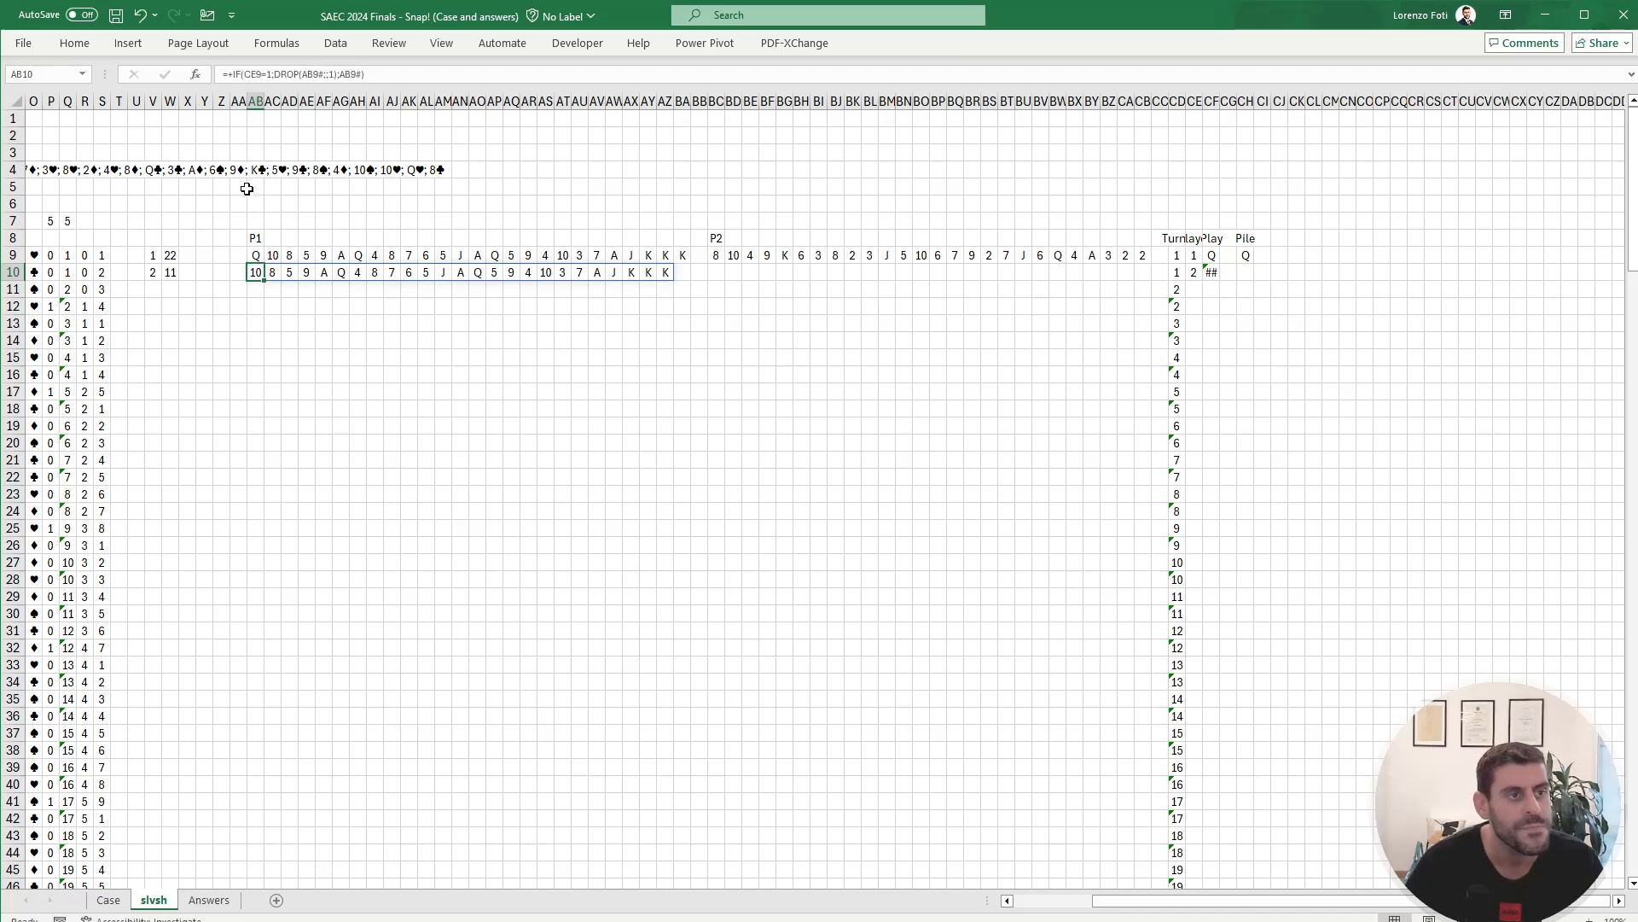
Step: Fix the column of the player reference in AB10's formula as $CE9
left_click(248, 74)
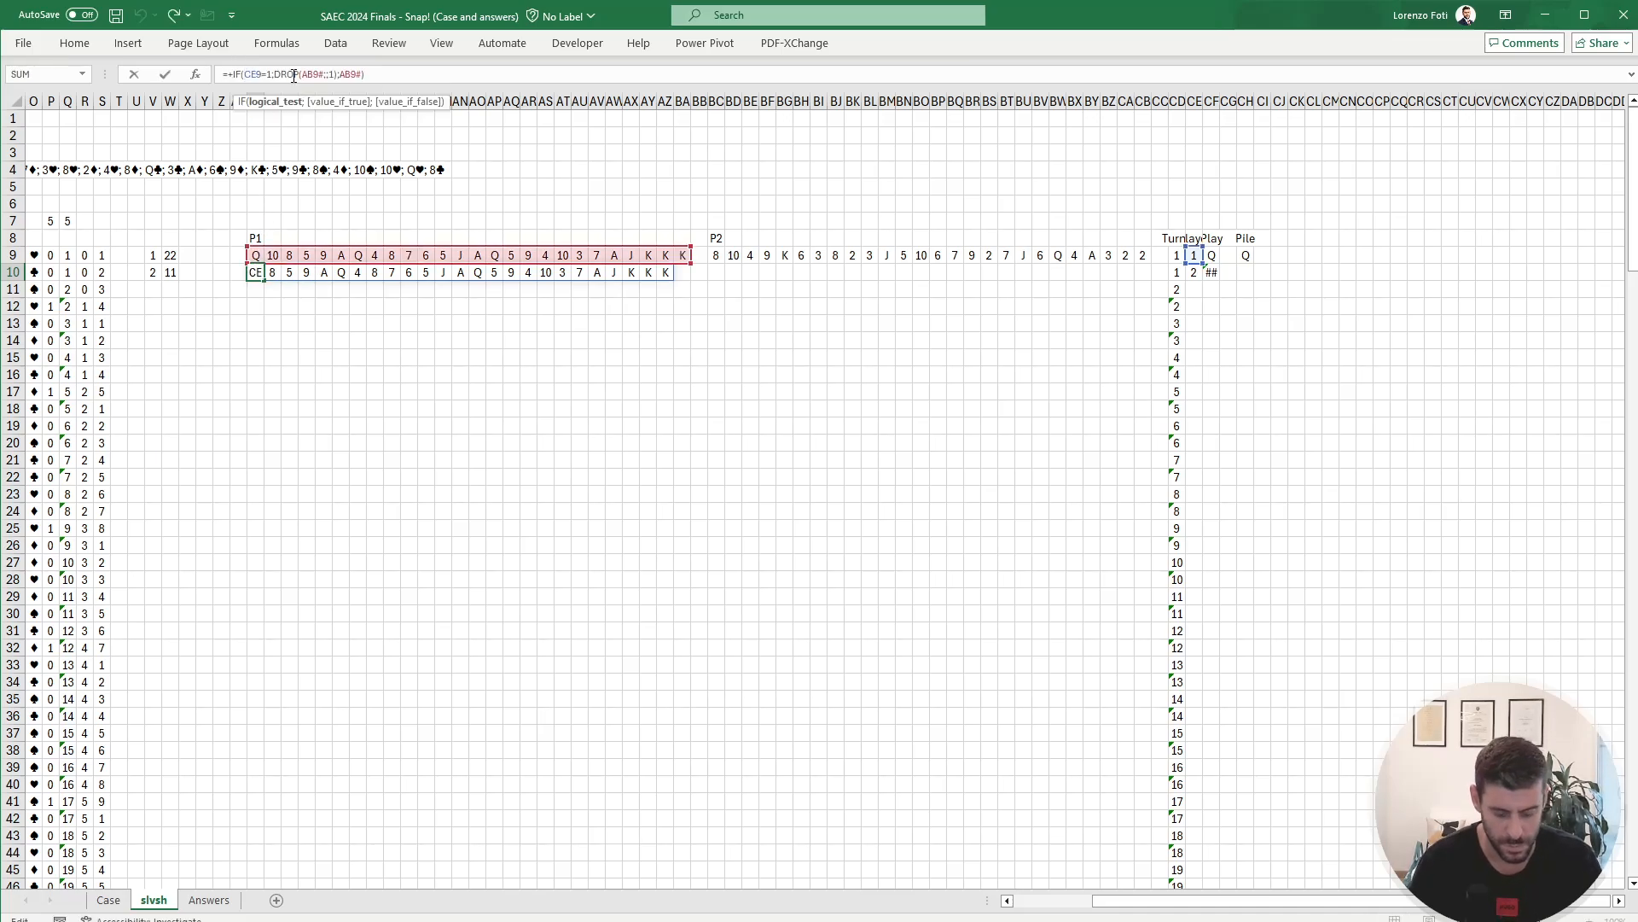
type("$")
key("Return")
key("Up")
Step: Copy the card formula from AB10 to BC10, below player 2's first card
key("ctrl+c")
key("ctrl+Right")
key("Right")
key("Right")
key("Right")
key("Right")
key("Right")
key("Right")
key("Right")
key("Right")
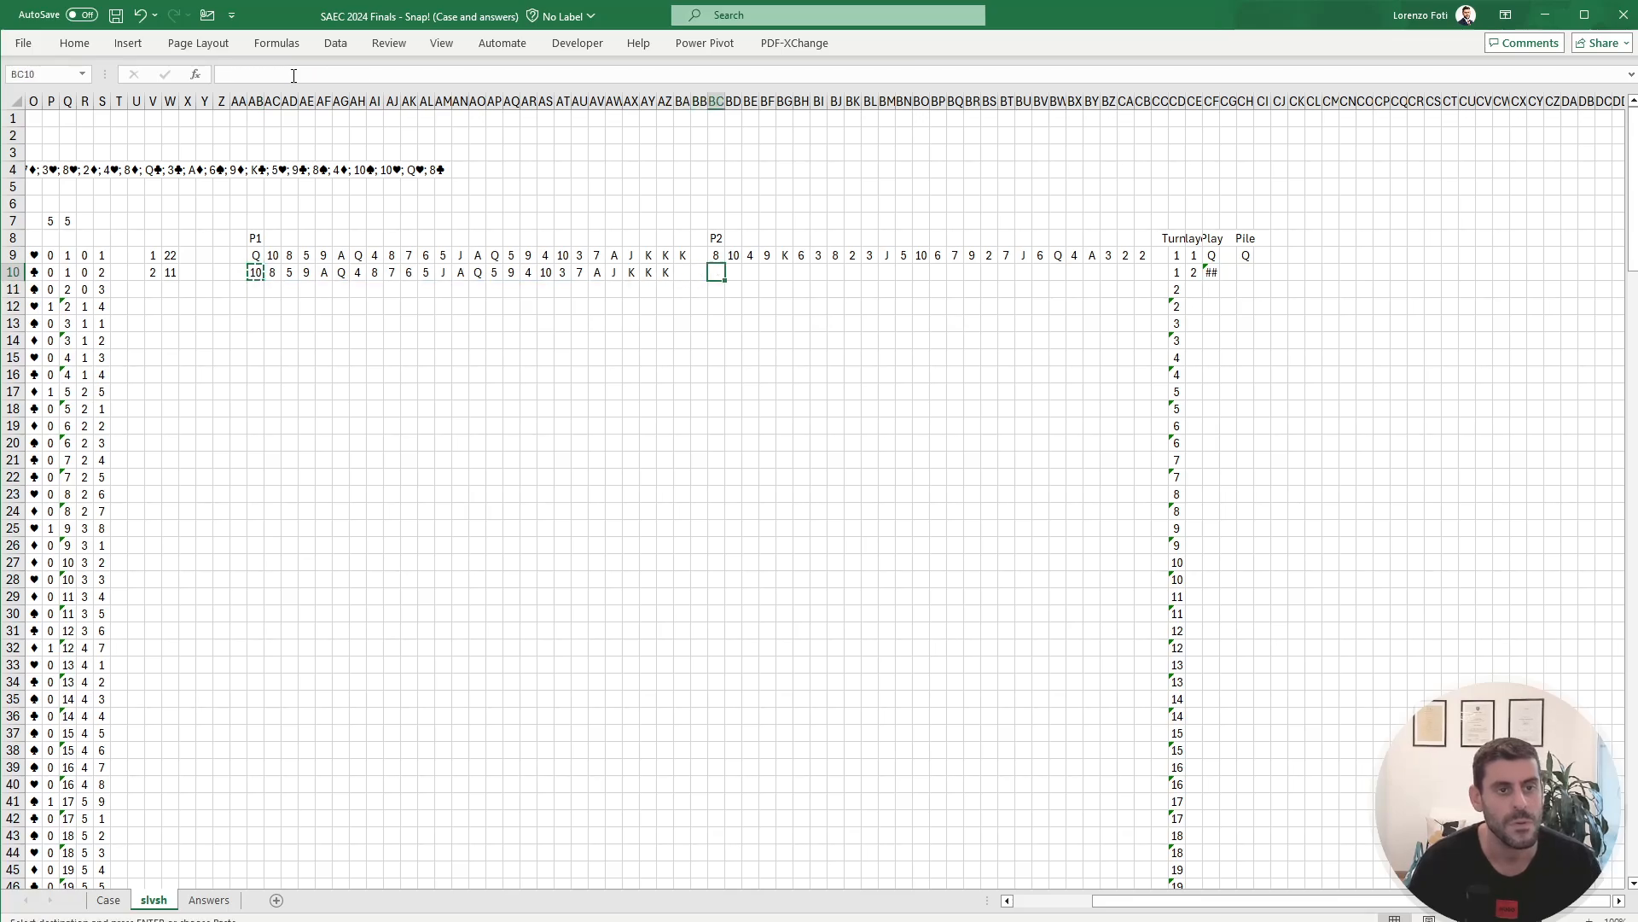
key("ctrl+v")
key("Escape")
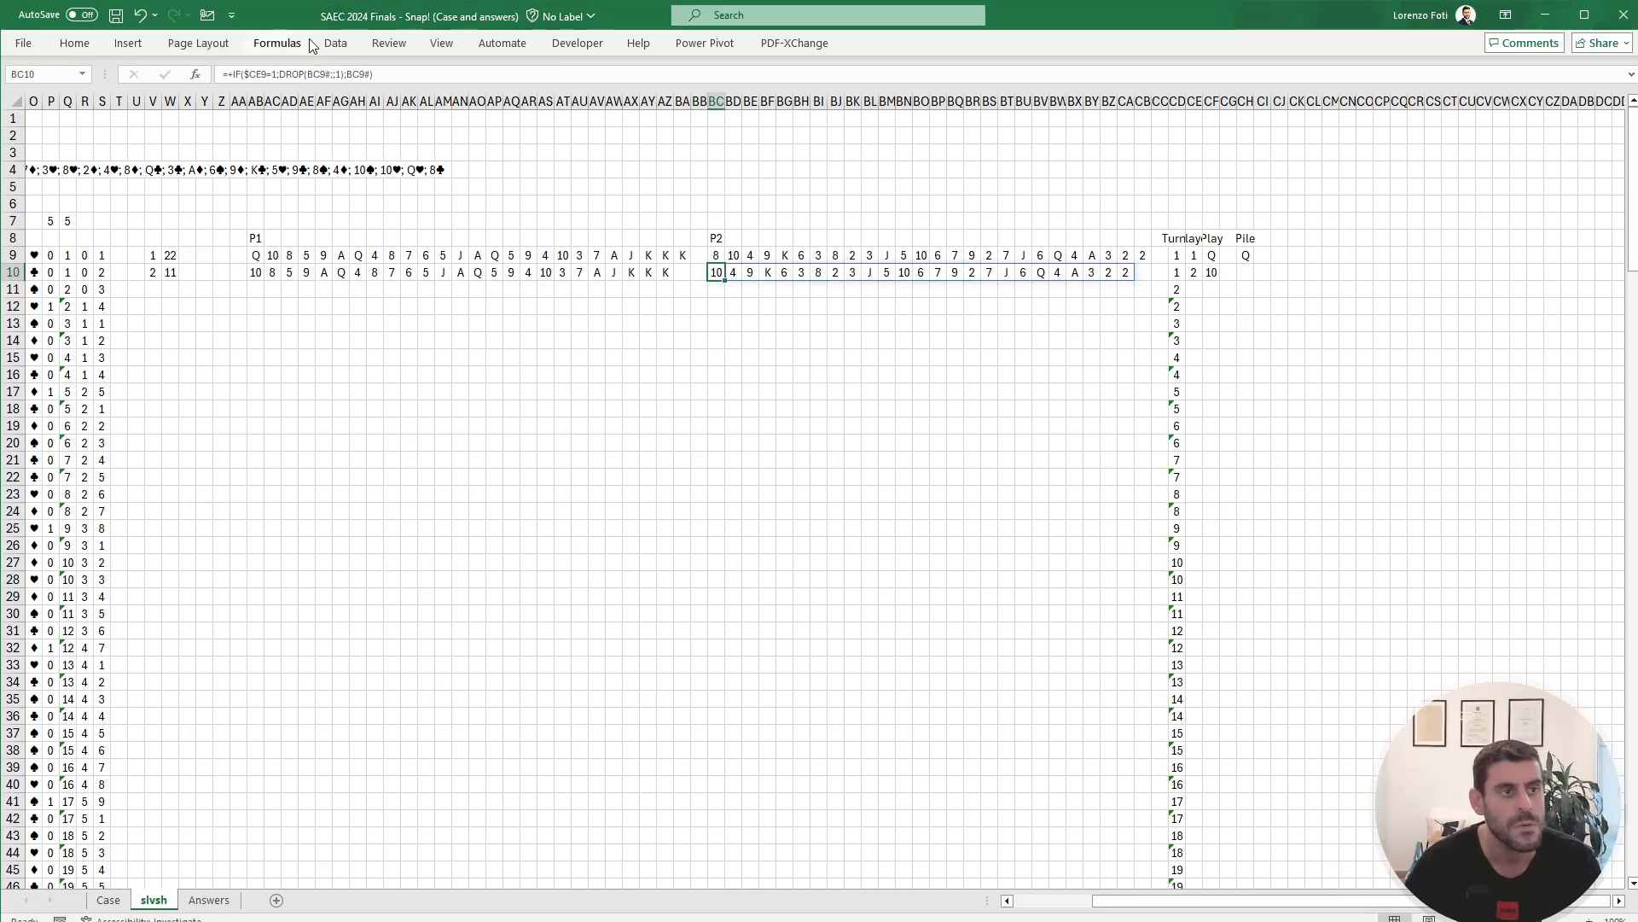
Step: Change the condition in BC10's formula to $CE9=2 so it applies to player 2
left_click(279, 74)
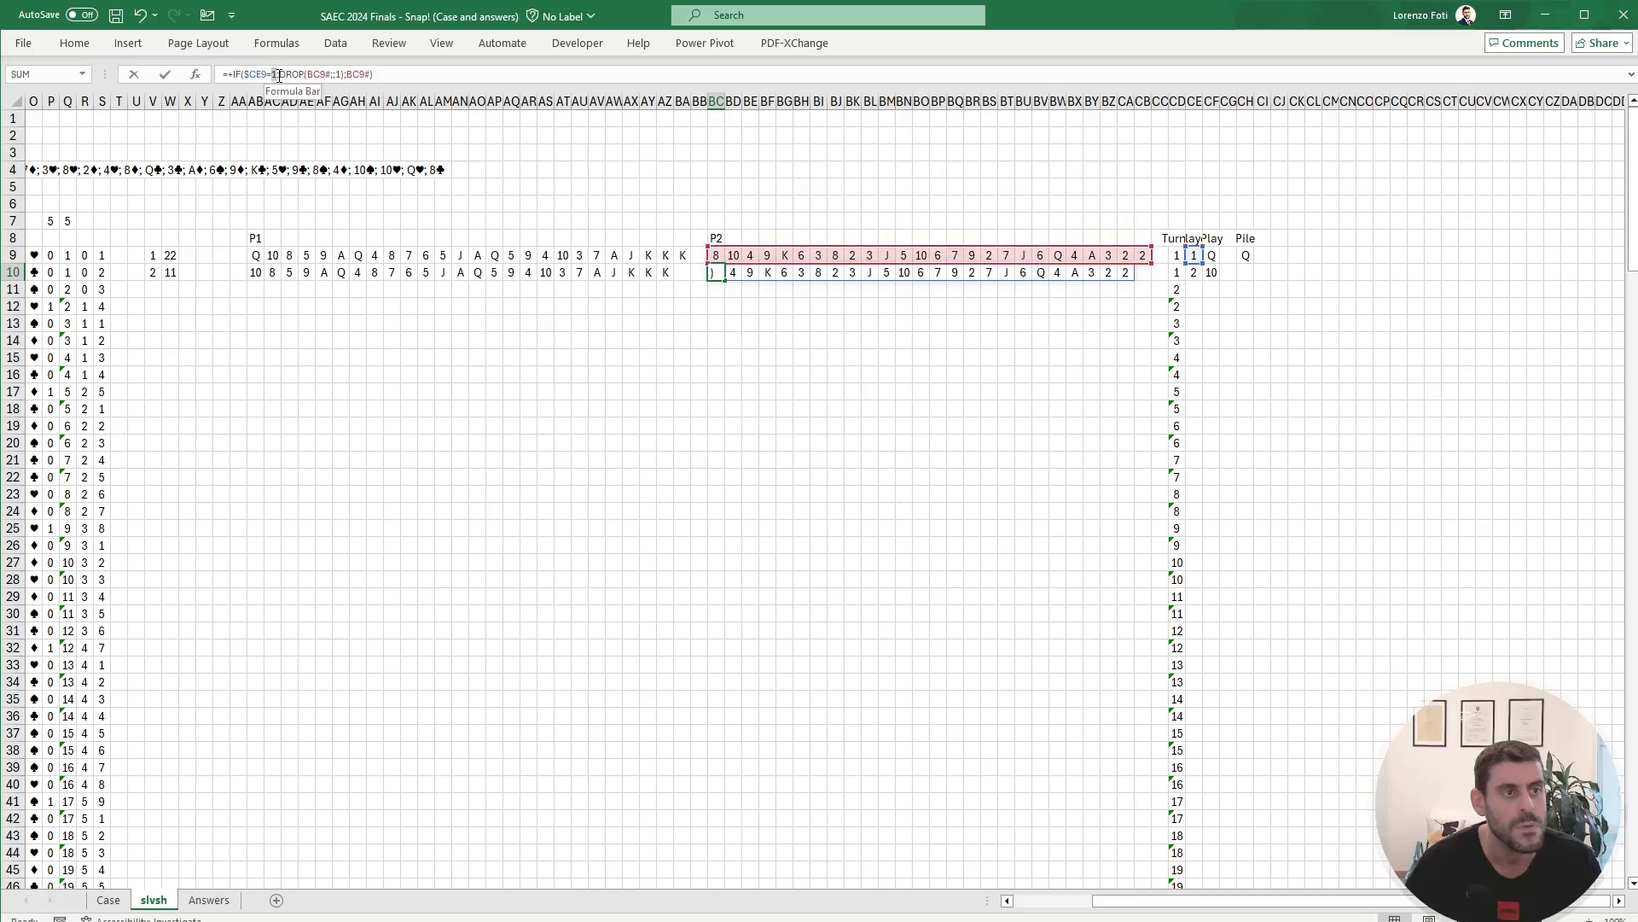
key("BackSpace")
type("2")
key("ctrl+Return")
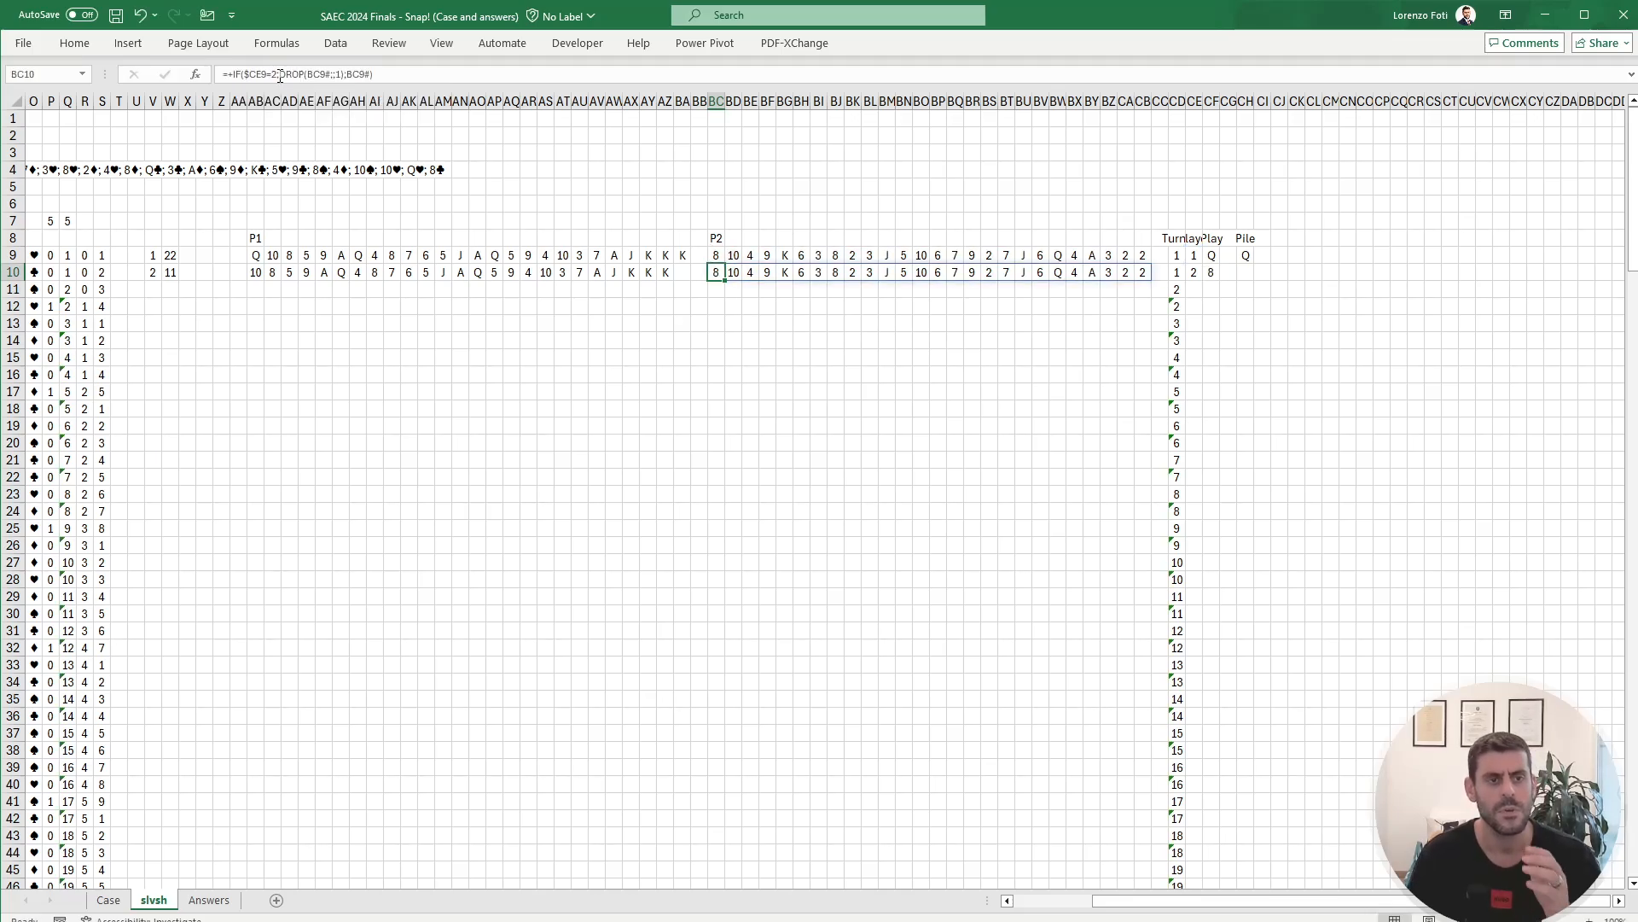
Step: Link CH10 in the Pile column to the played card in CF10
key("Right")
key("Right")
key("Right")
key("Right")
key("Right")
key("Right")
key("Right")
key("Right")
key("Right")
key("Right")
key("Right")
key("Right")
key("Right")
key("Right")
key("Right")
key("Right")
key("Right")
key("Right")
key("Right")
key("Right")
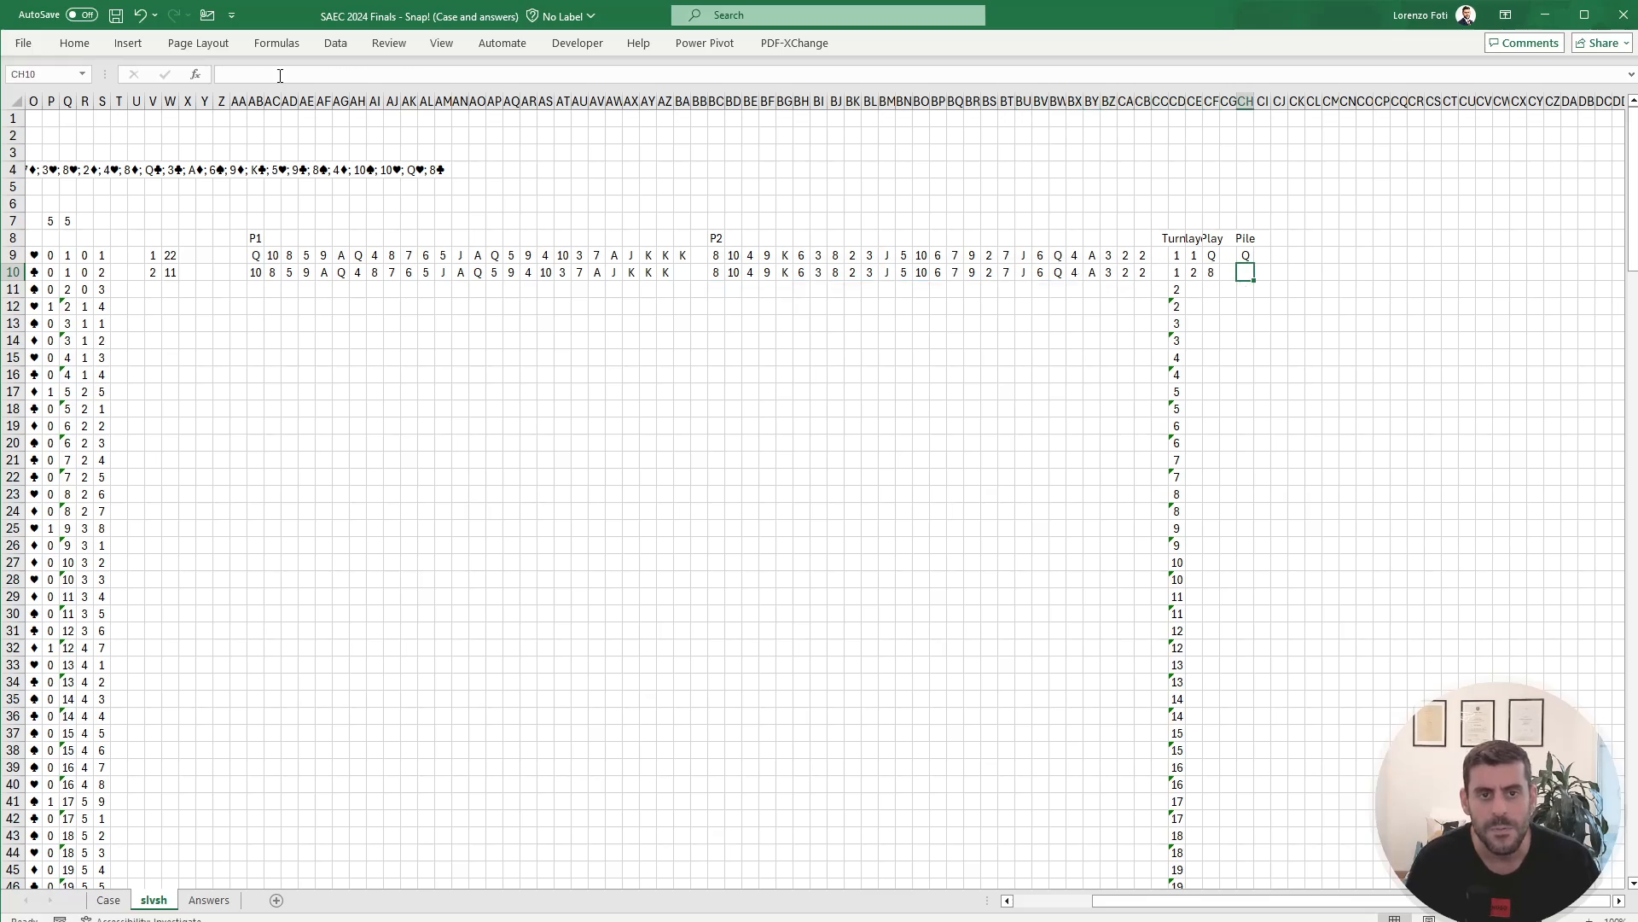
type("+")
key("Left")
key("Left")
key("ctrl+Return")
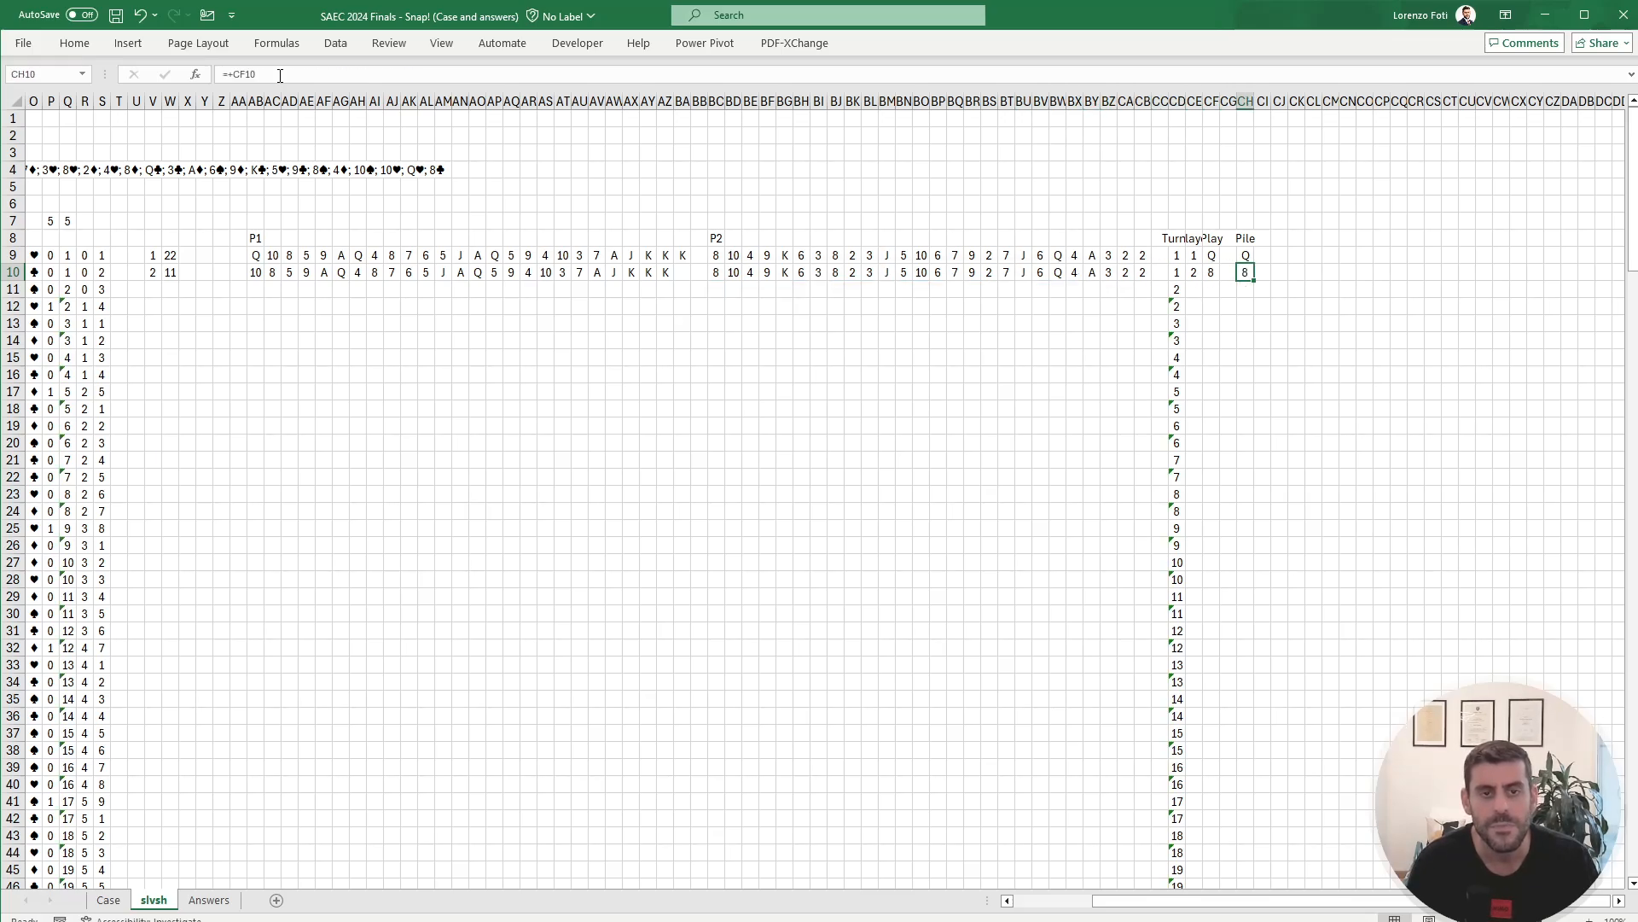
Step: Add the header Snap? in CG8 and enter 0 in CG9 below it
key("Left")
key("Up")
key("Up")
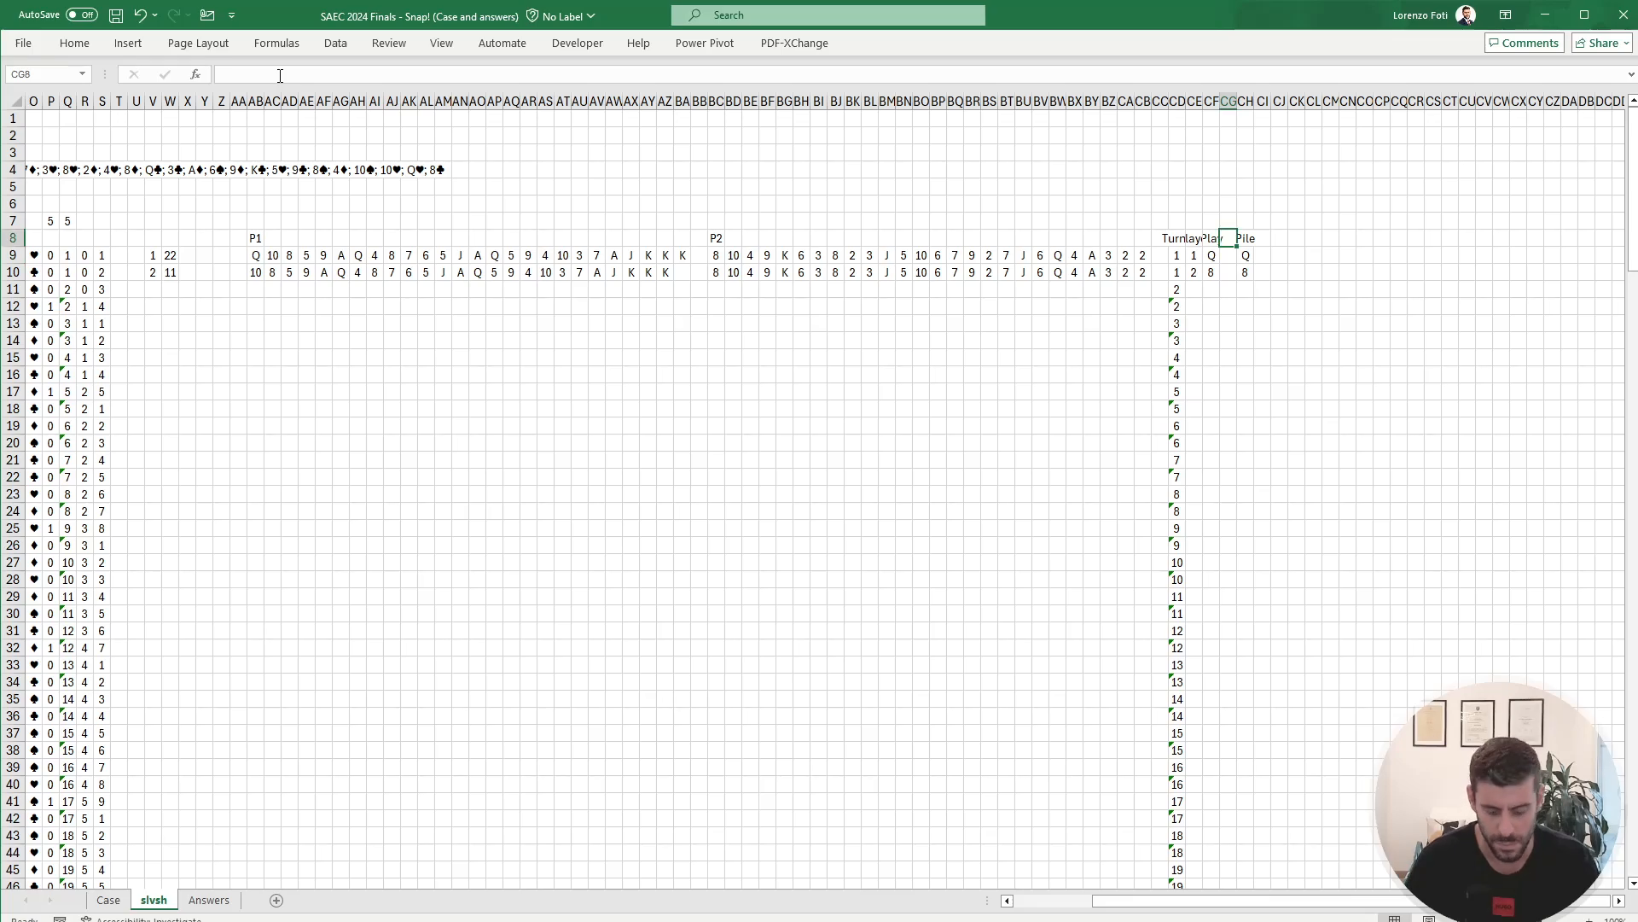
type("Snap?")
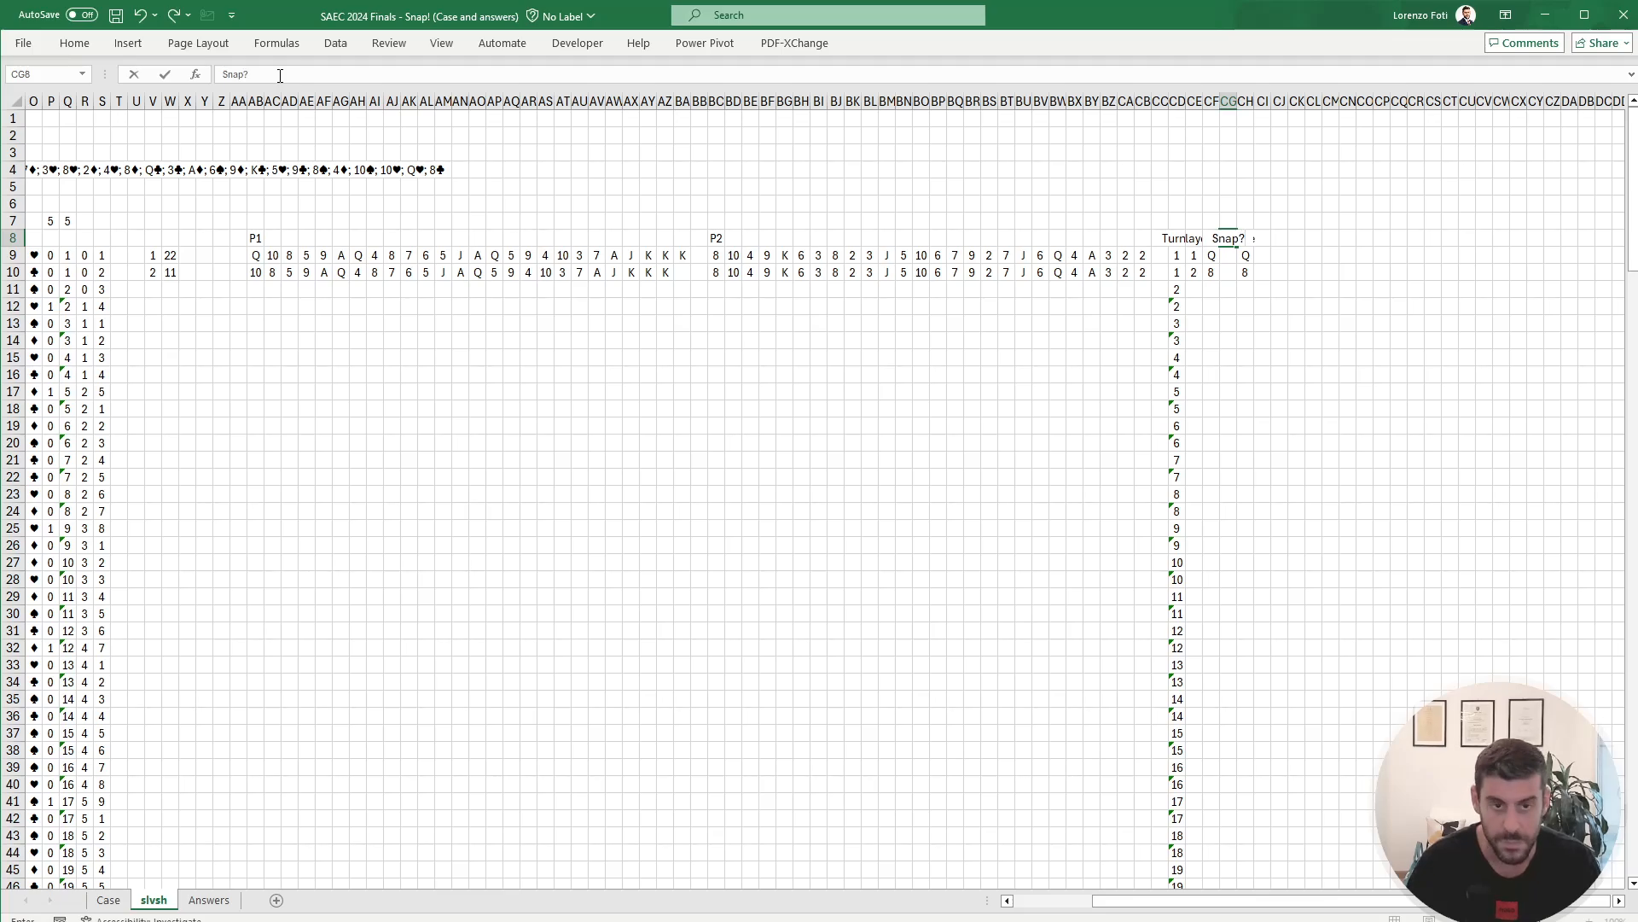
key("Return")
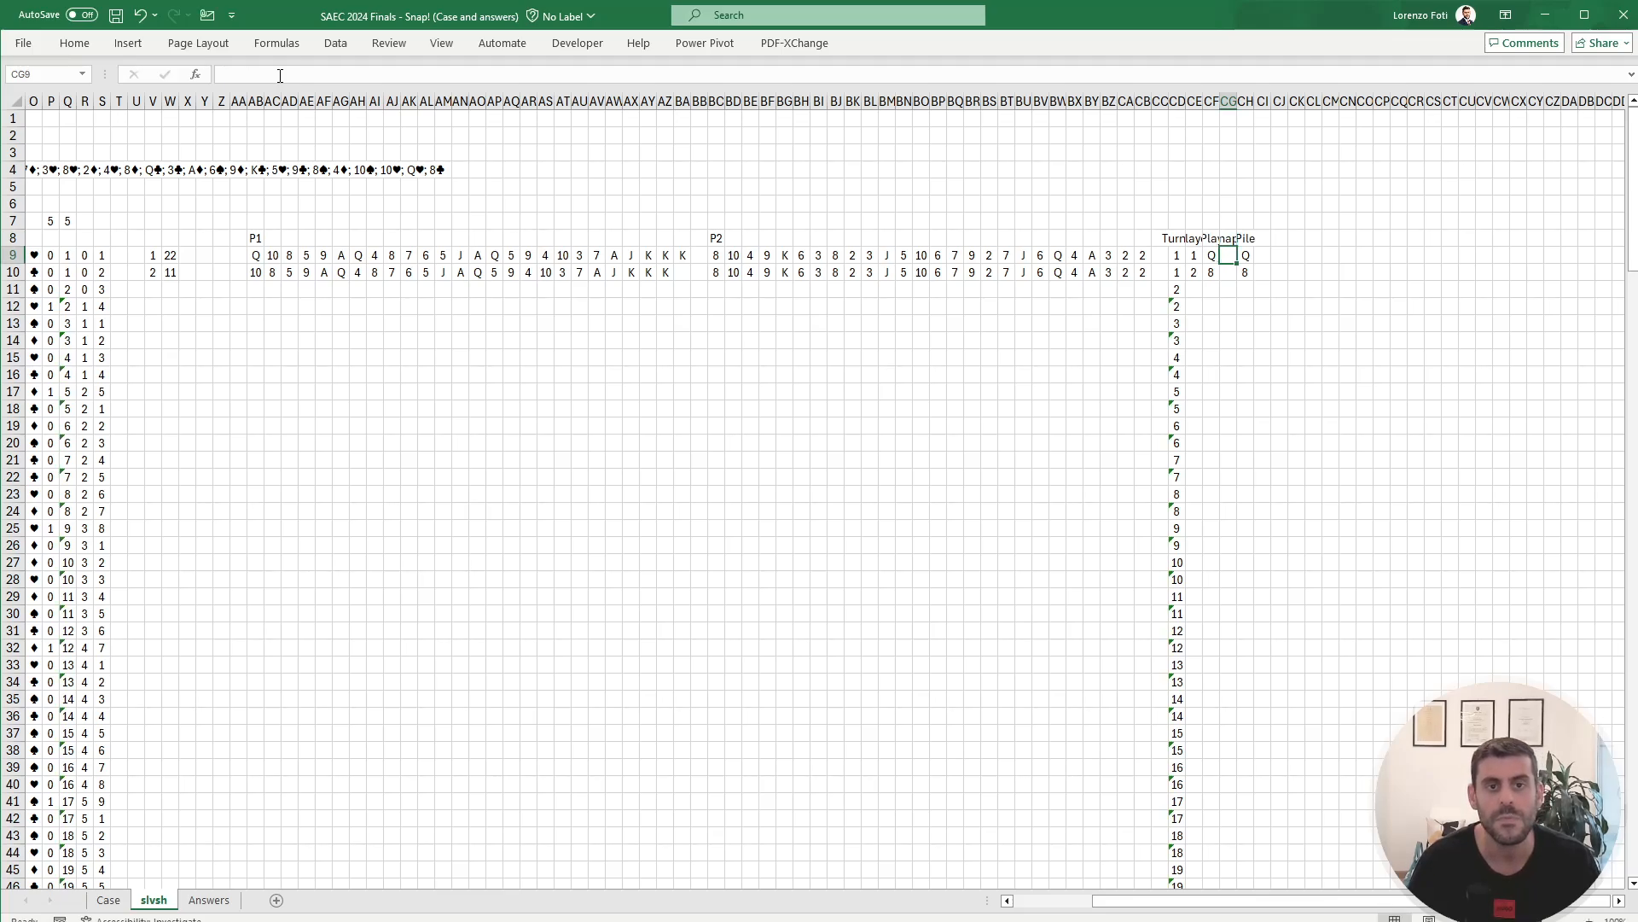
type("0")
key("Return")
Step: Enter IF(AND(CG9=0;CF10=CF9);1;0) in CG10 to flag a snap when consecutive played cards match
type("+")
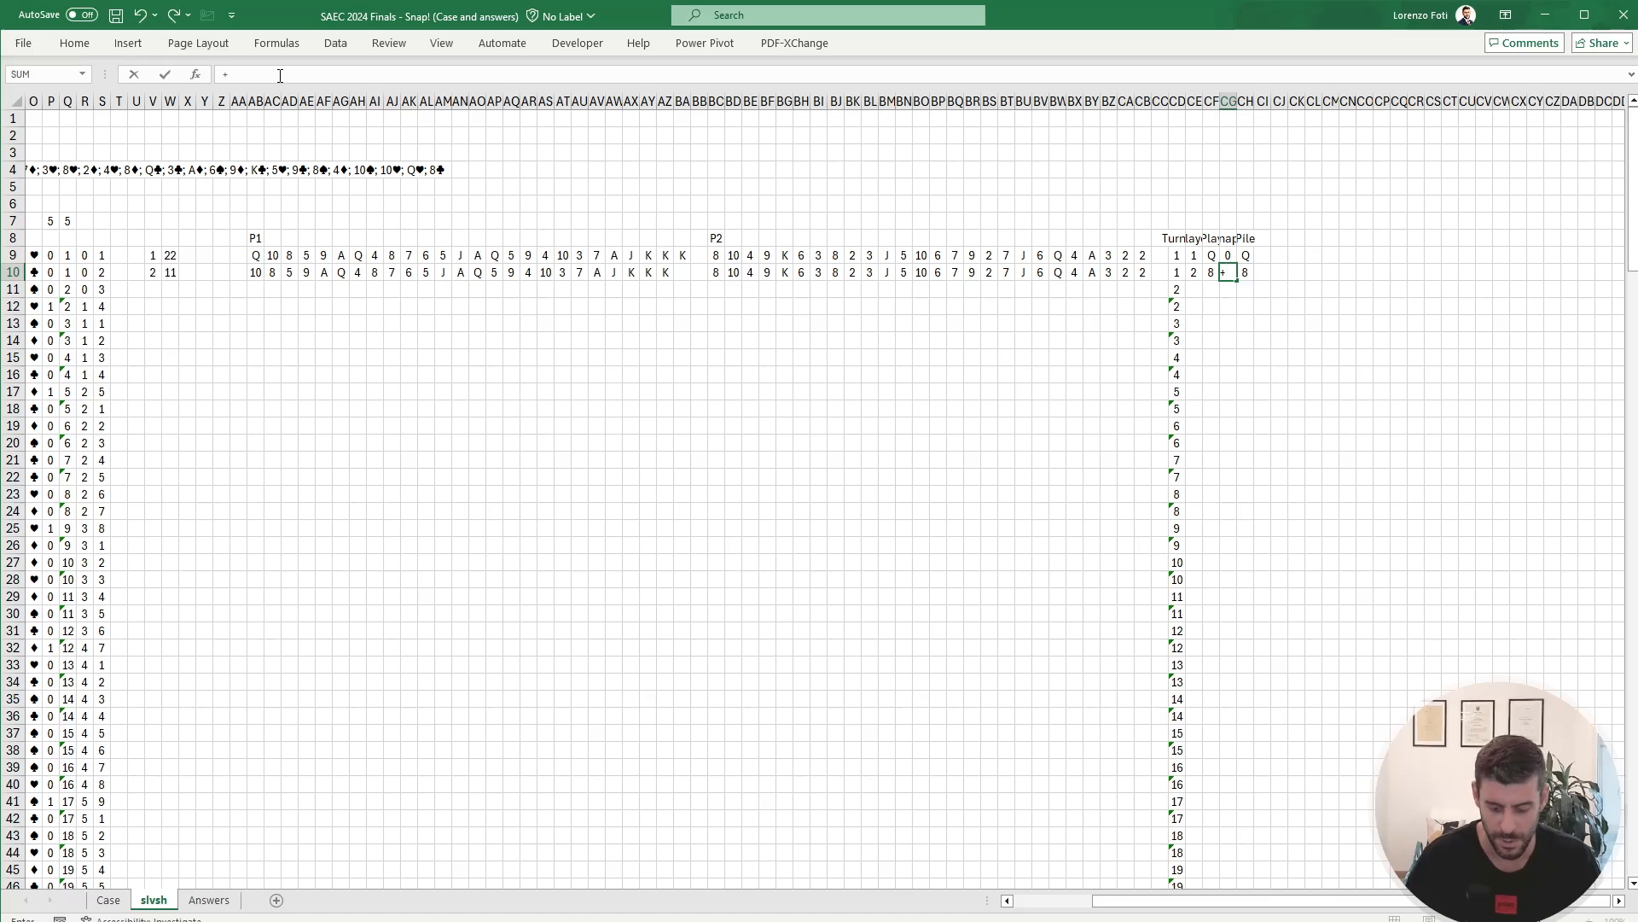
type("if(a")
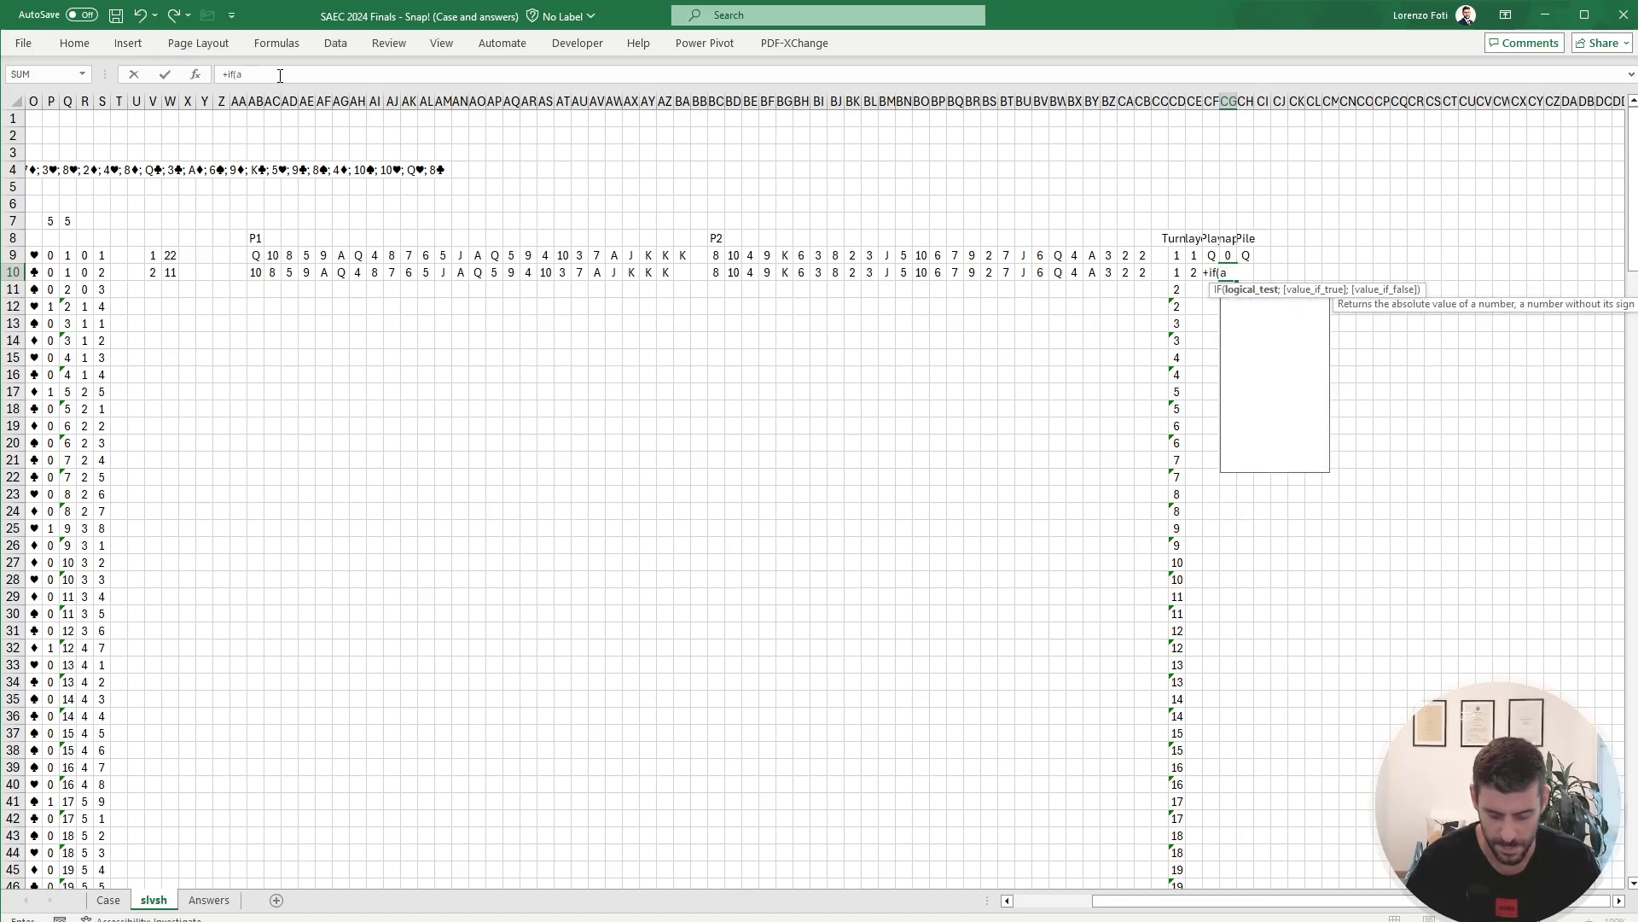
type("nd(")
key("Up")
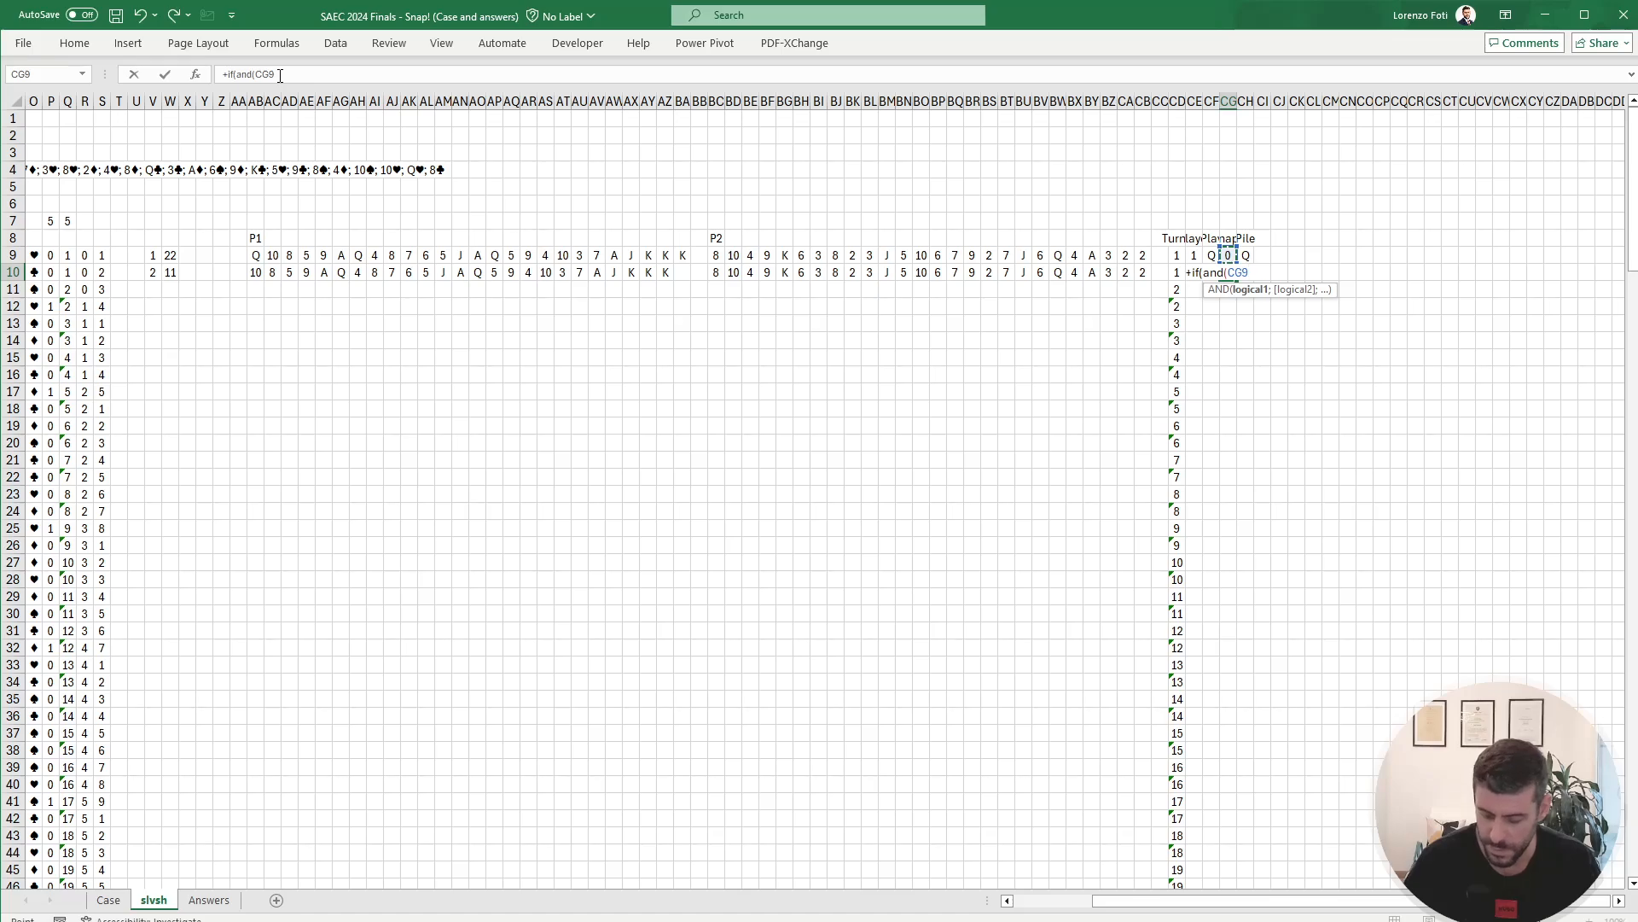
type("=0;")
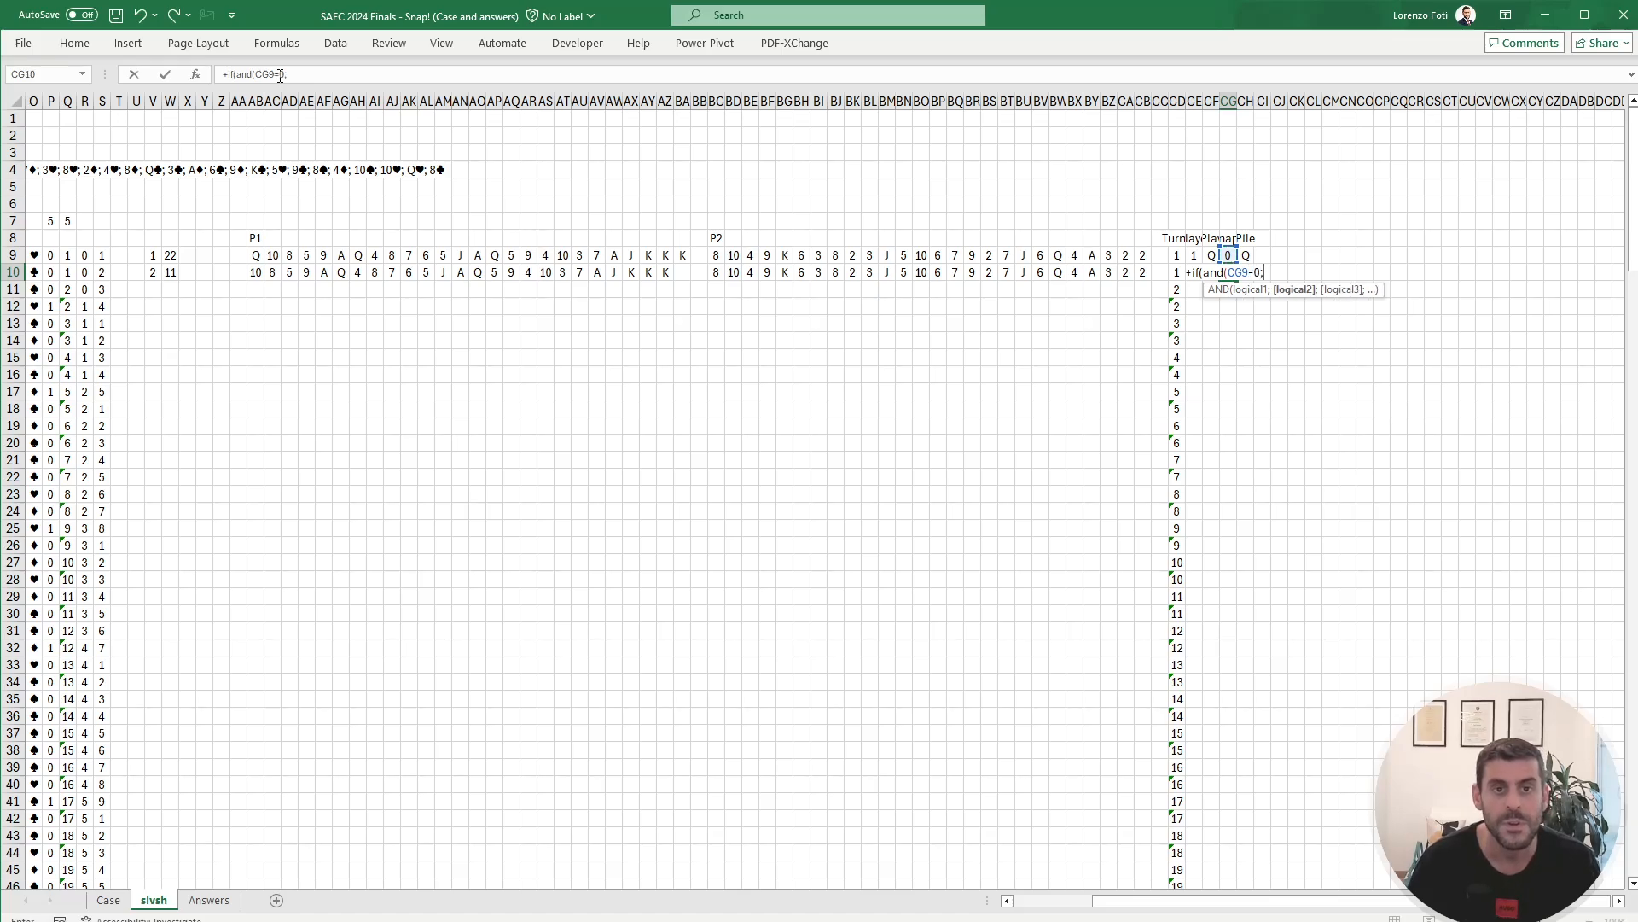
key("Left")
type("=")
key("Up")
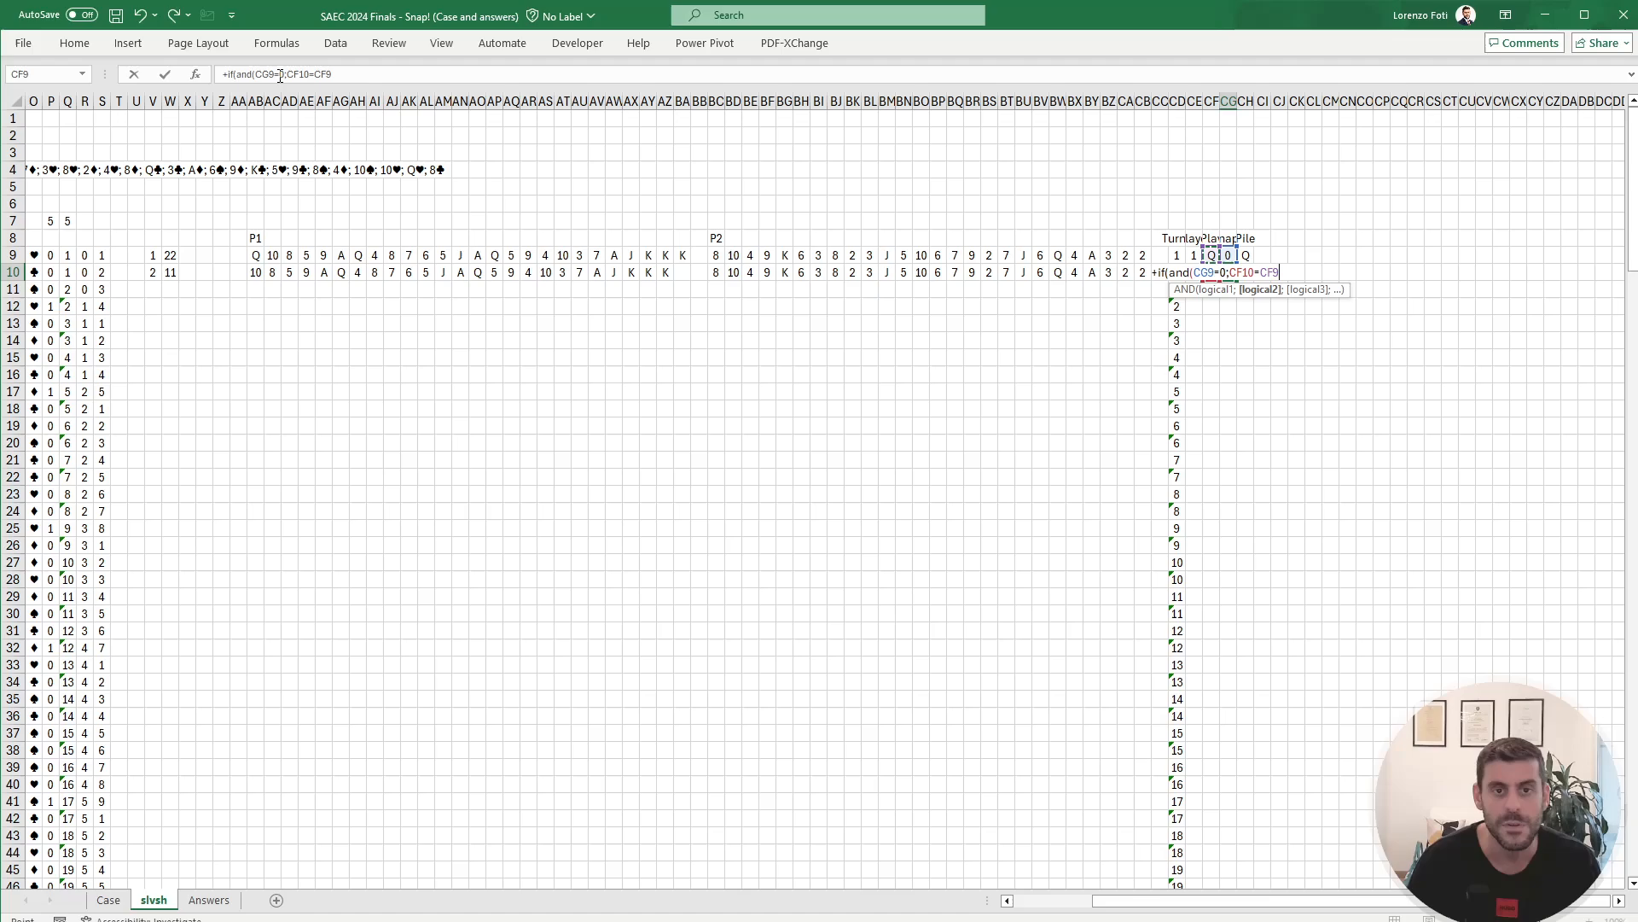
type(");1;0)")
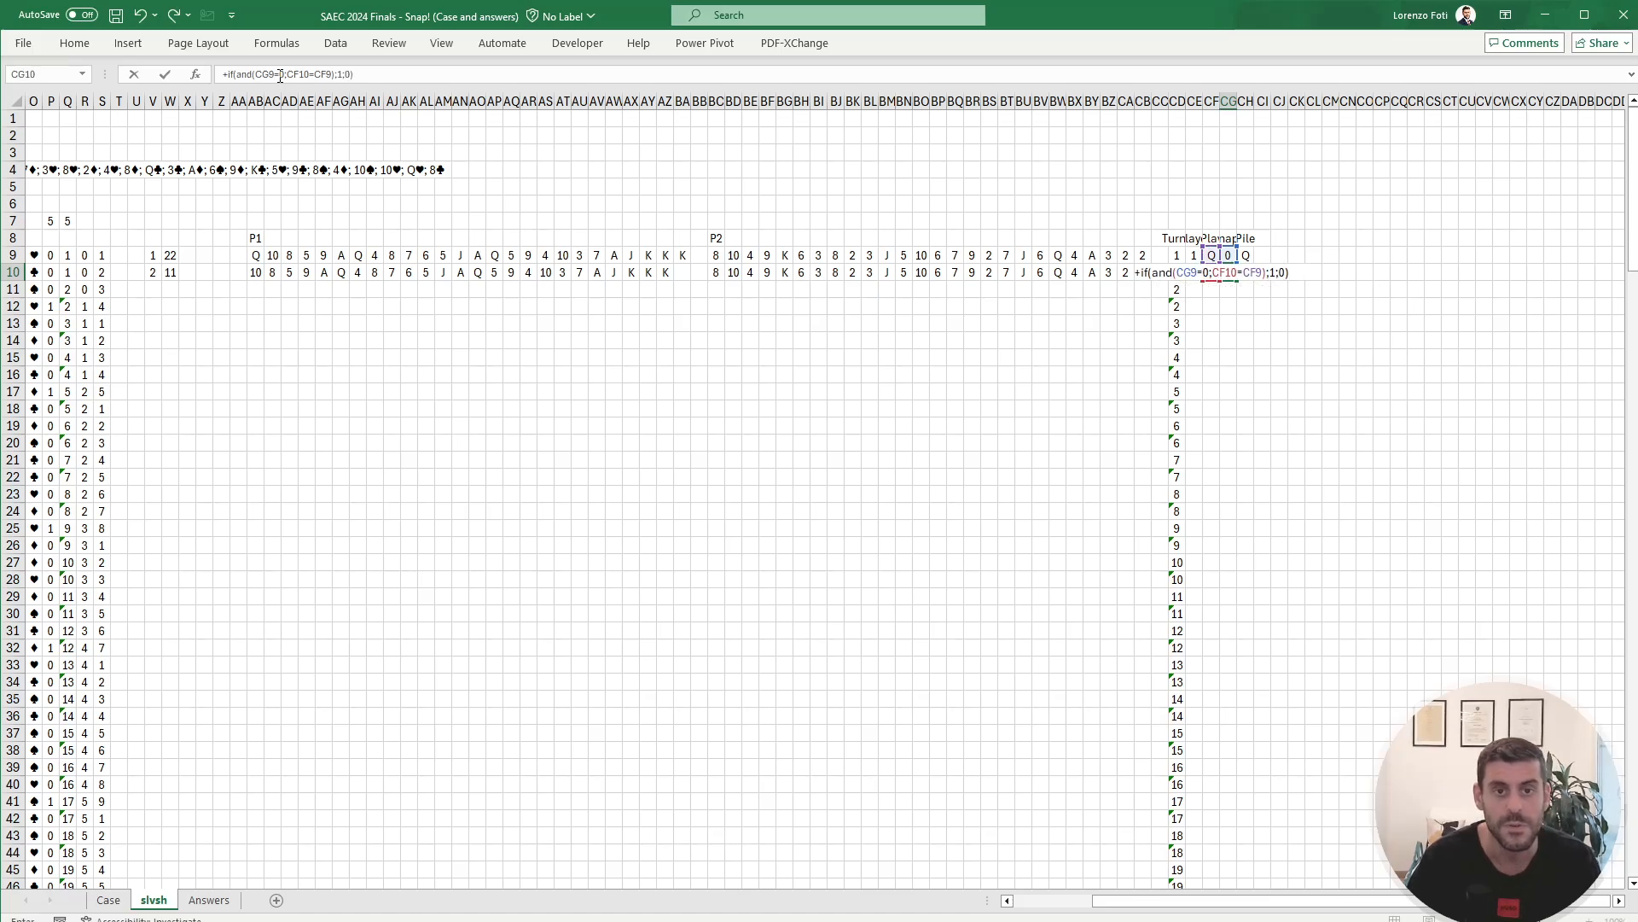
key("Return")
key("Up")
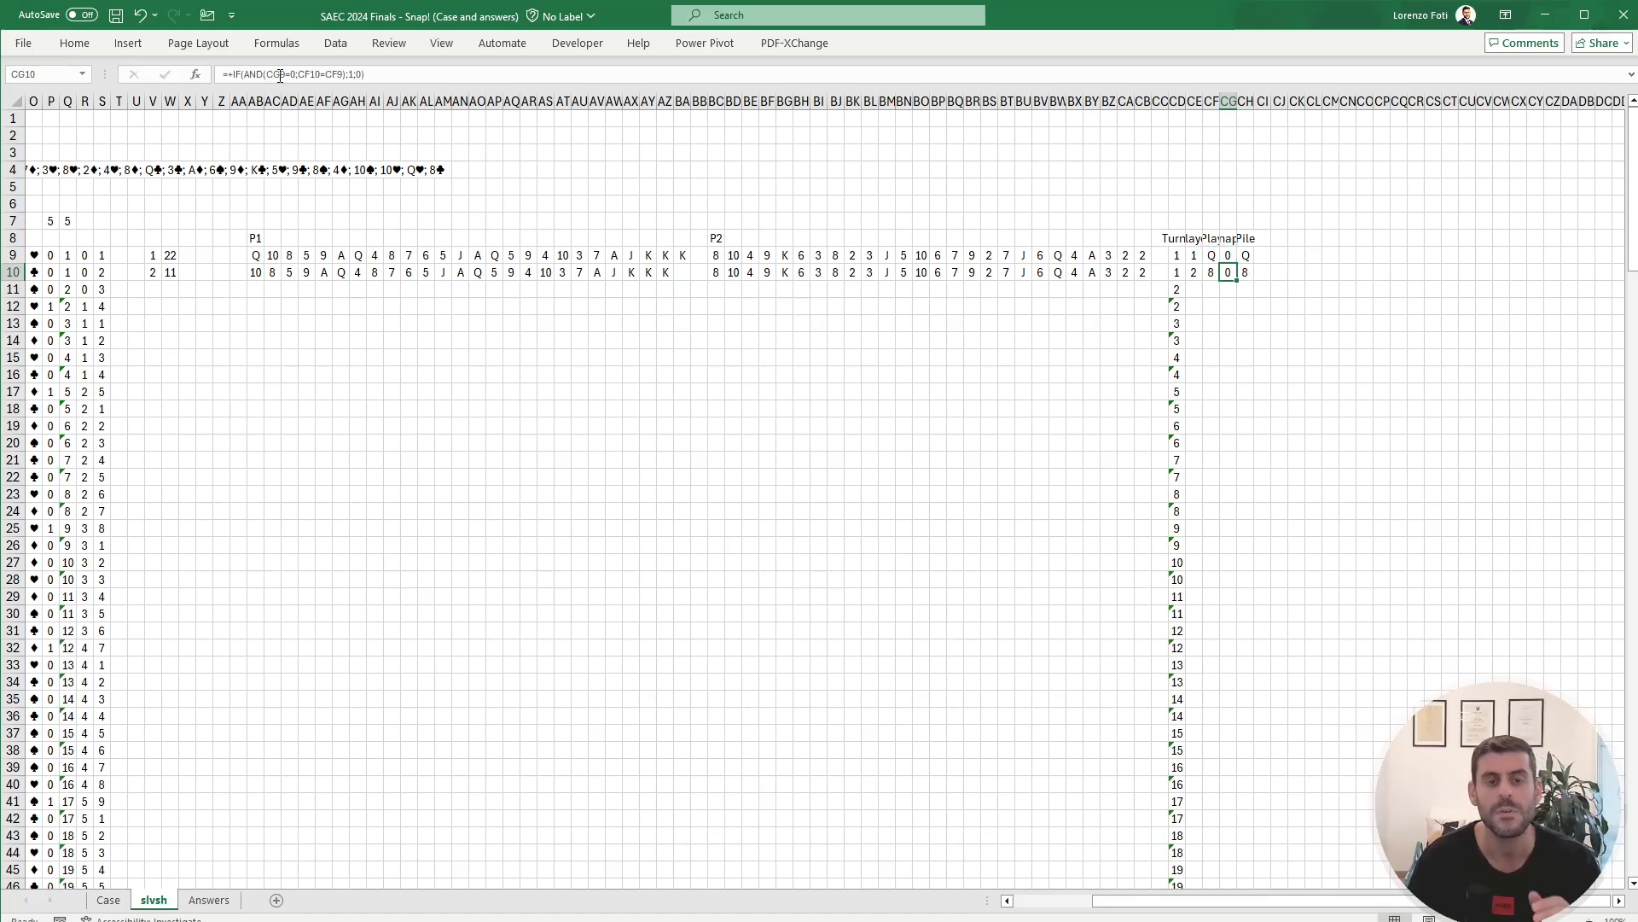
key("Right")
type("+")
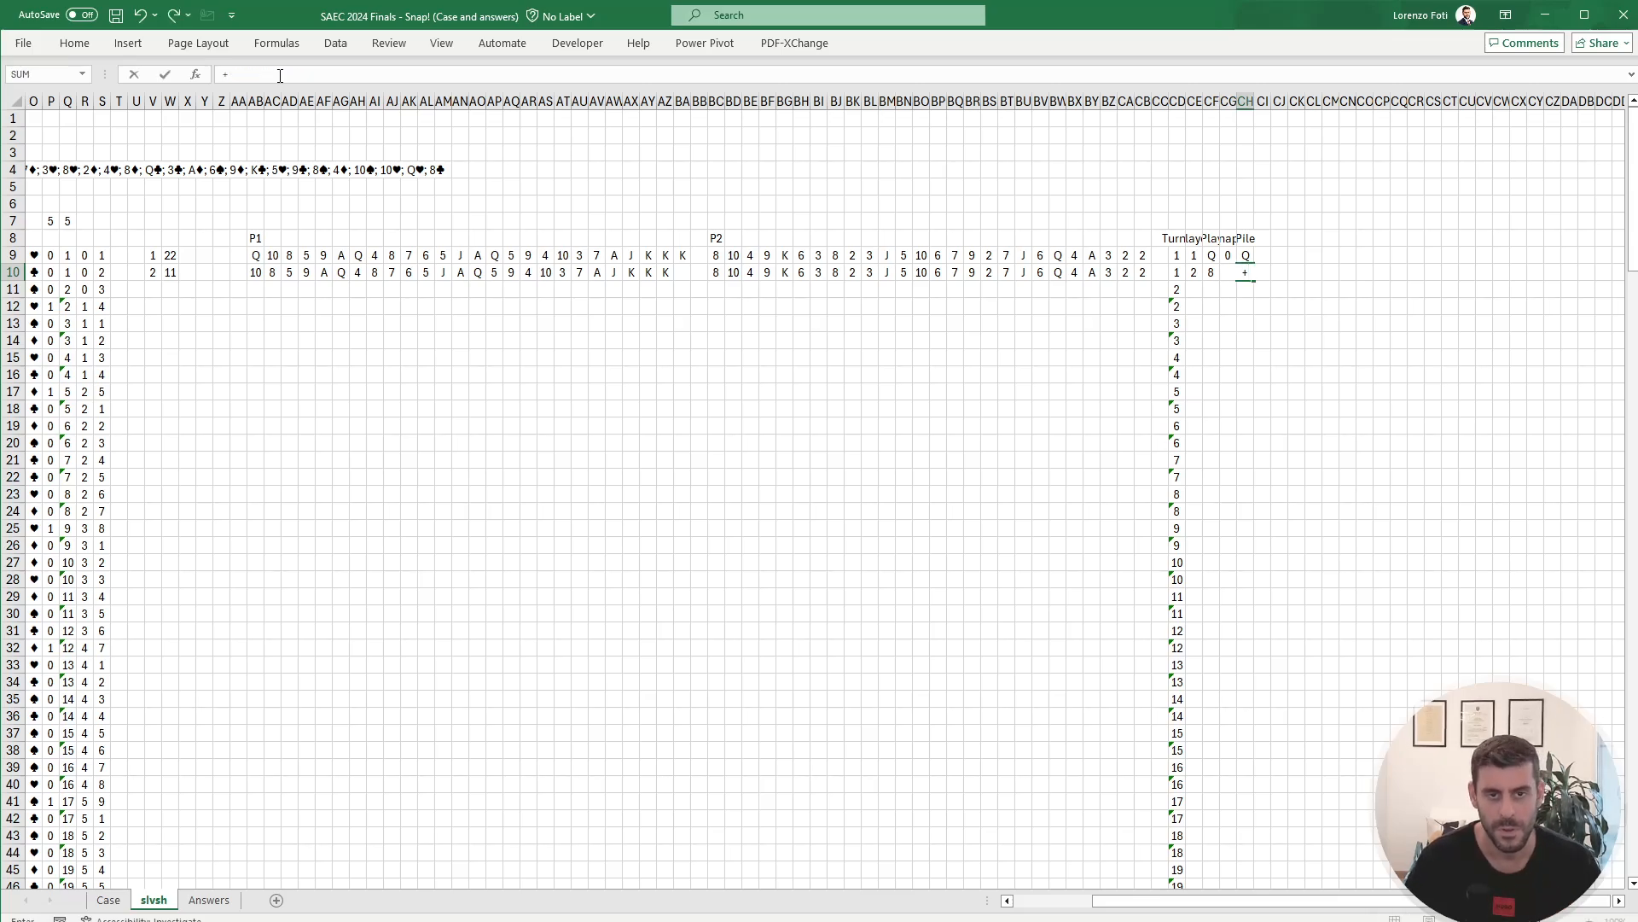
key("Escape")
key("Up")
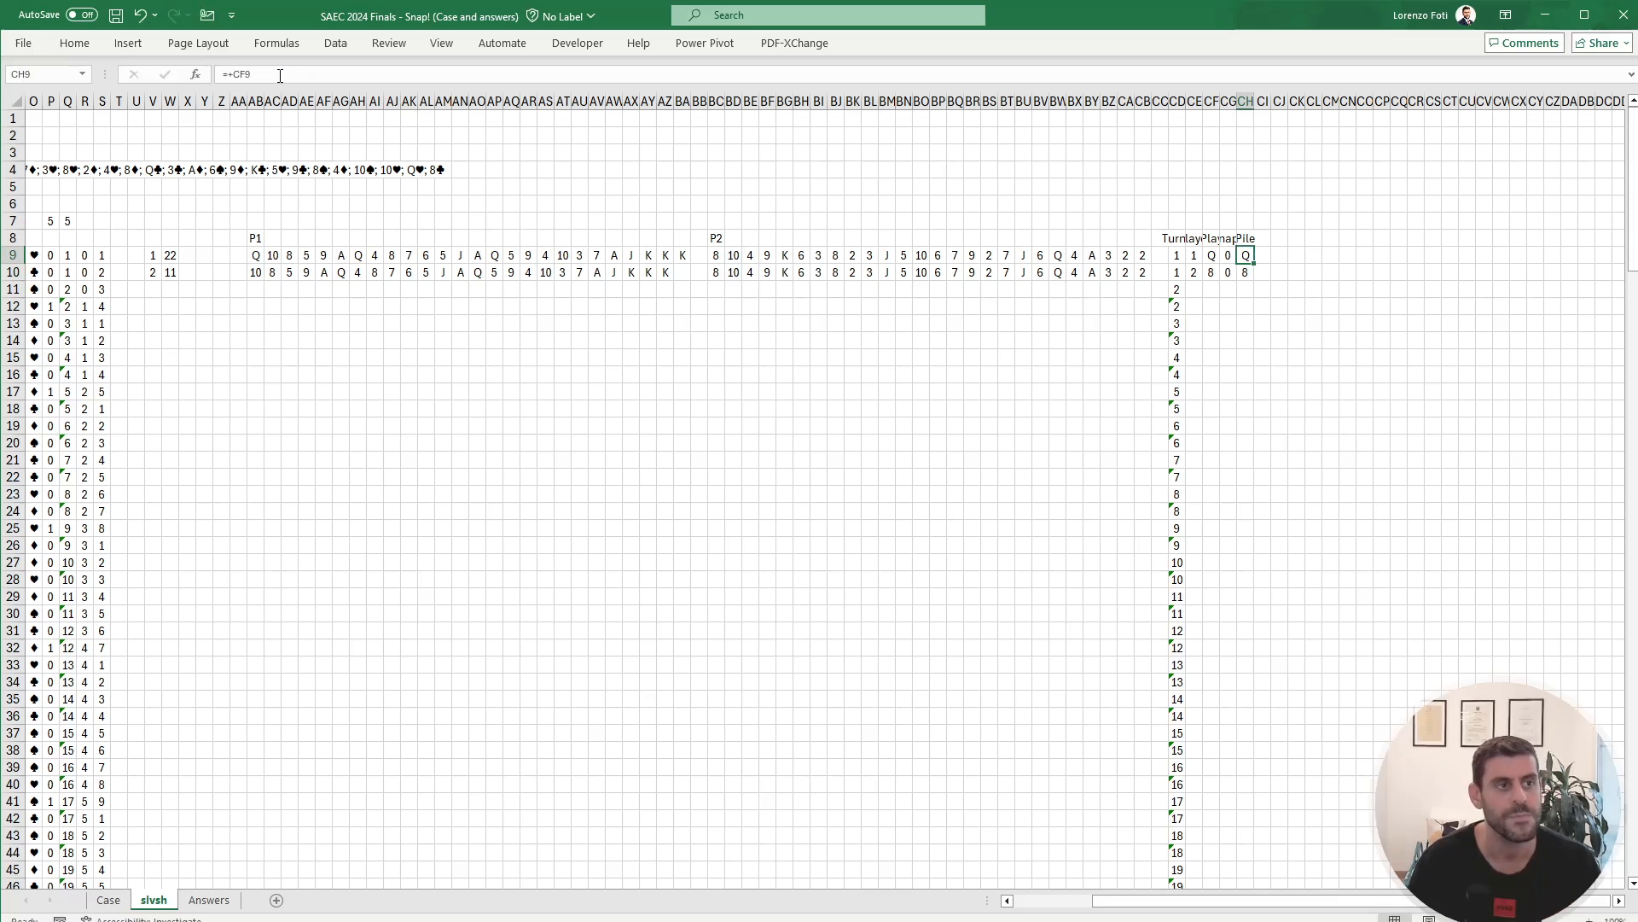
key("F2")
key("Return")
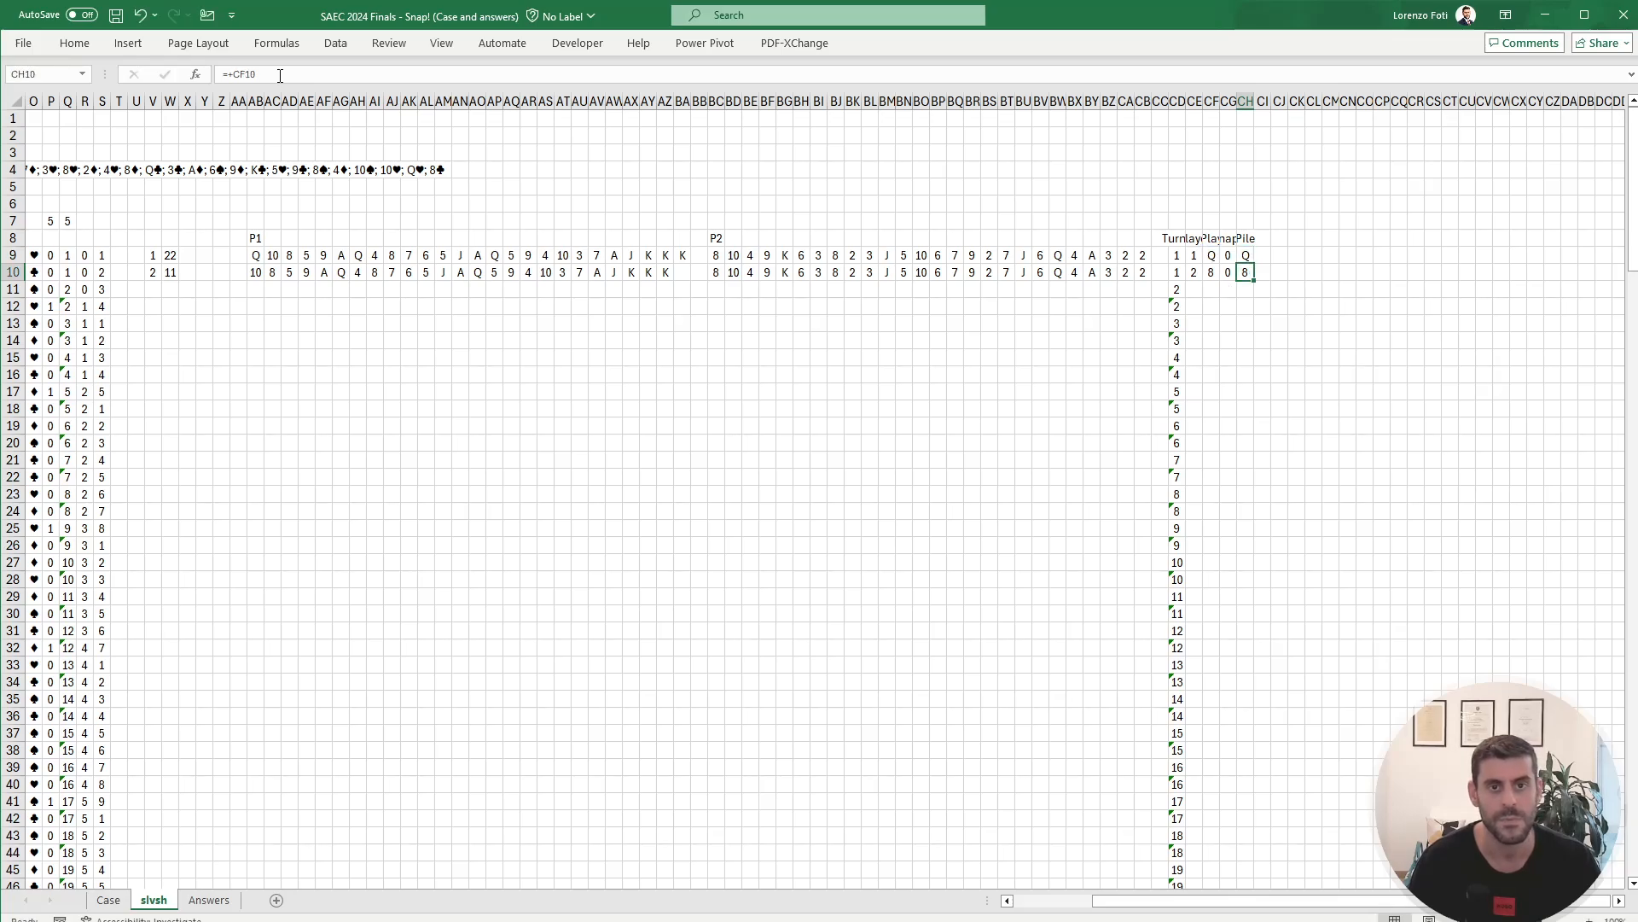
Step: Replace CH10's formula with IF(CG10=0;HSTACK(CH9;CF10);"-") so the played card joins the pile when there is no snap
type("+if(")
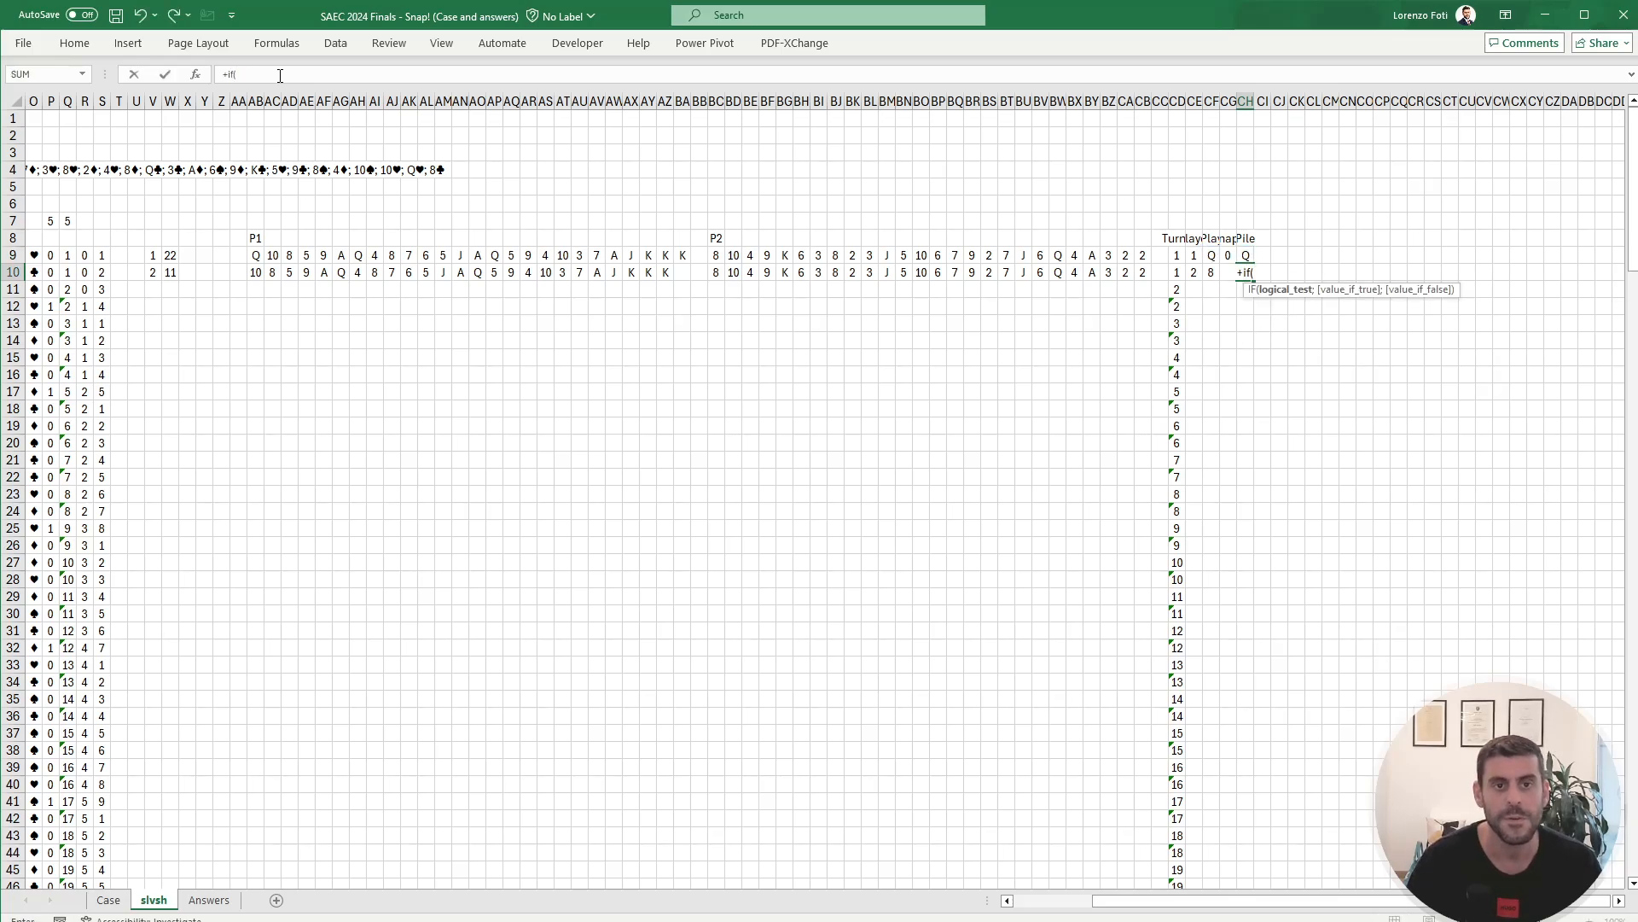
key("Left")
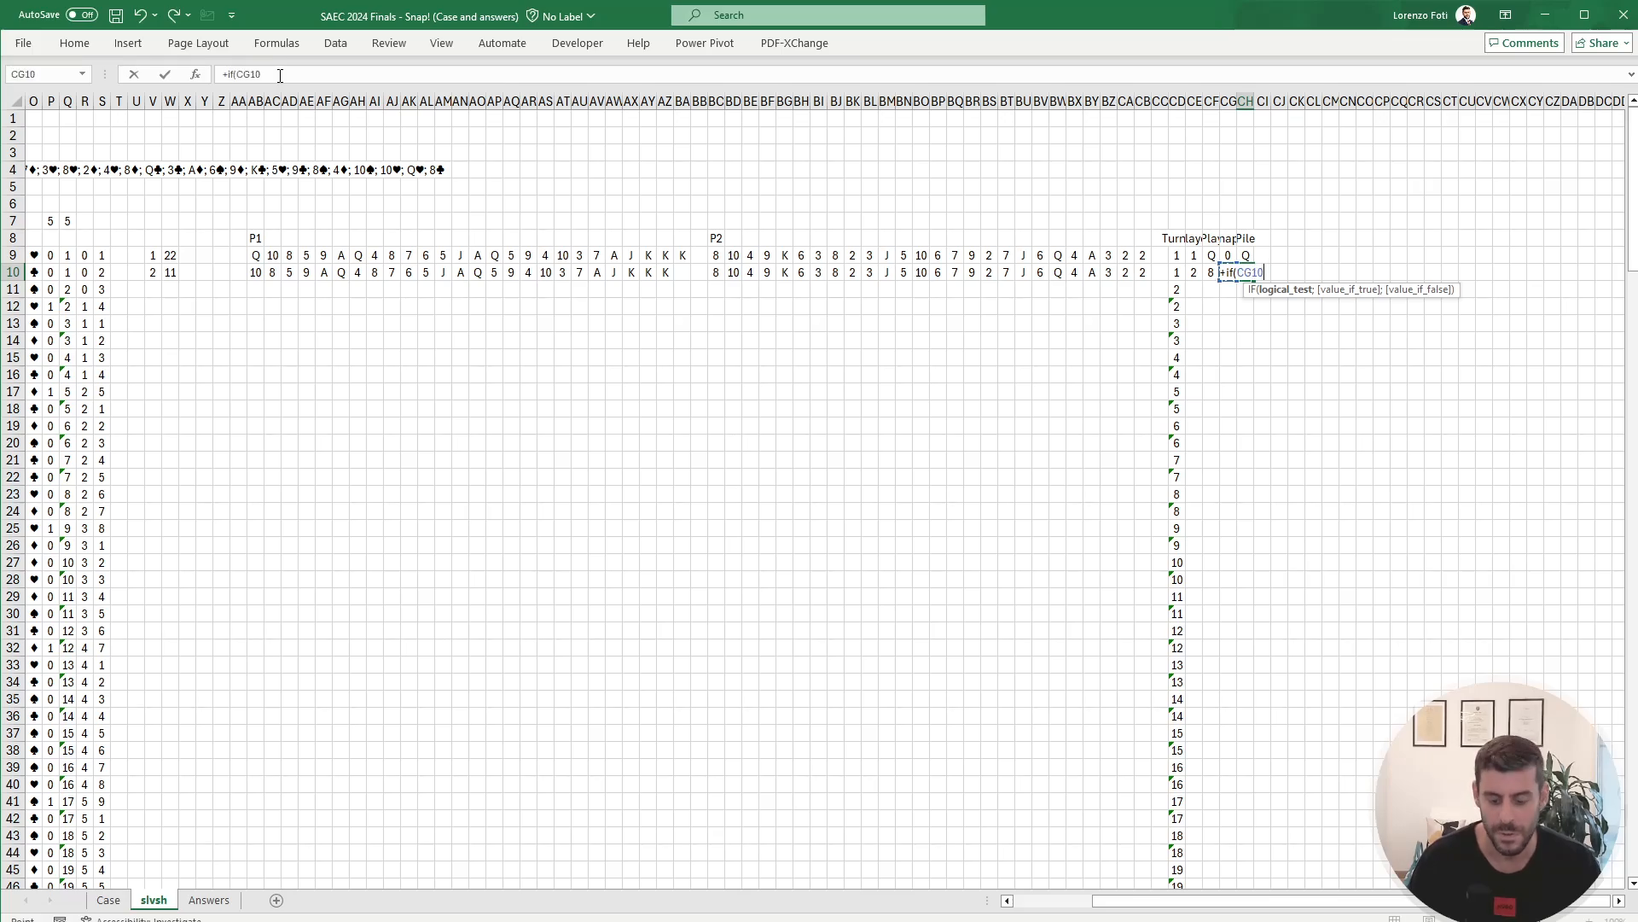
type("=0")
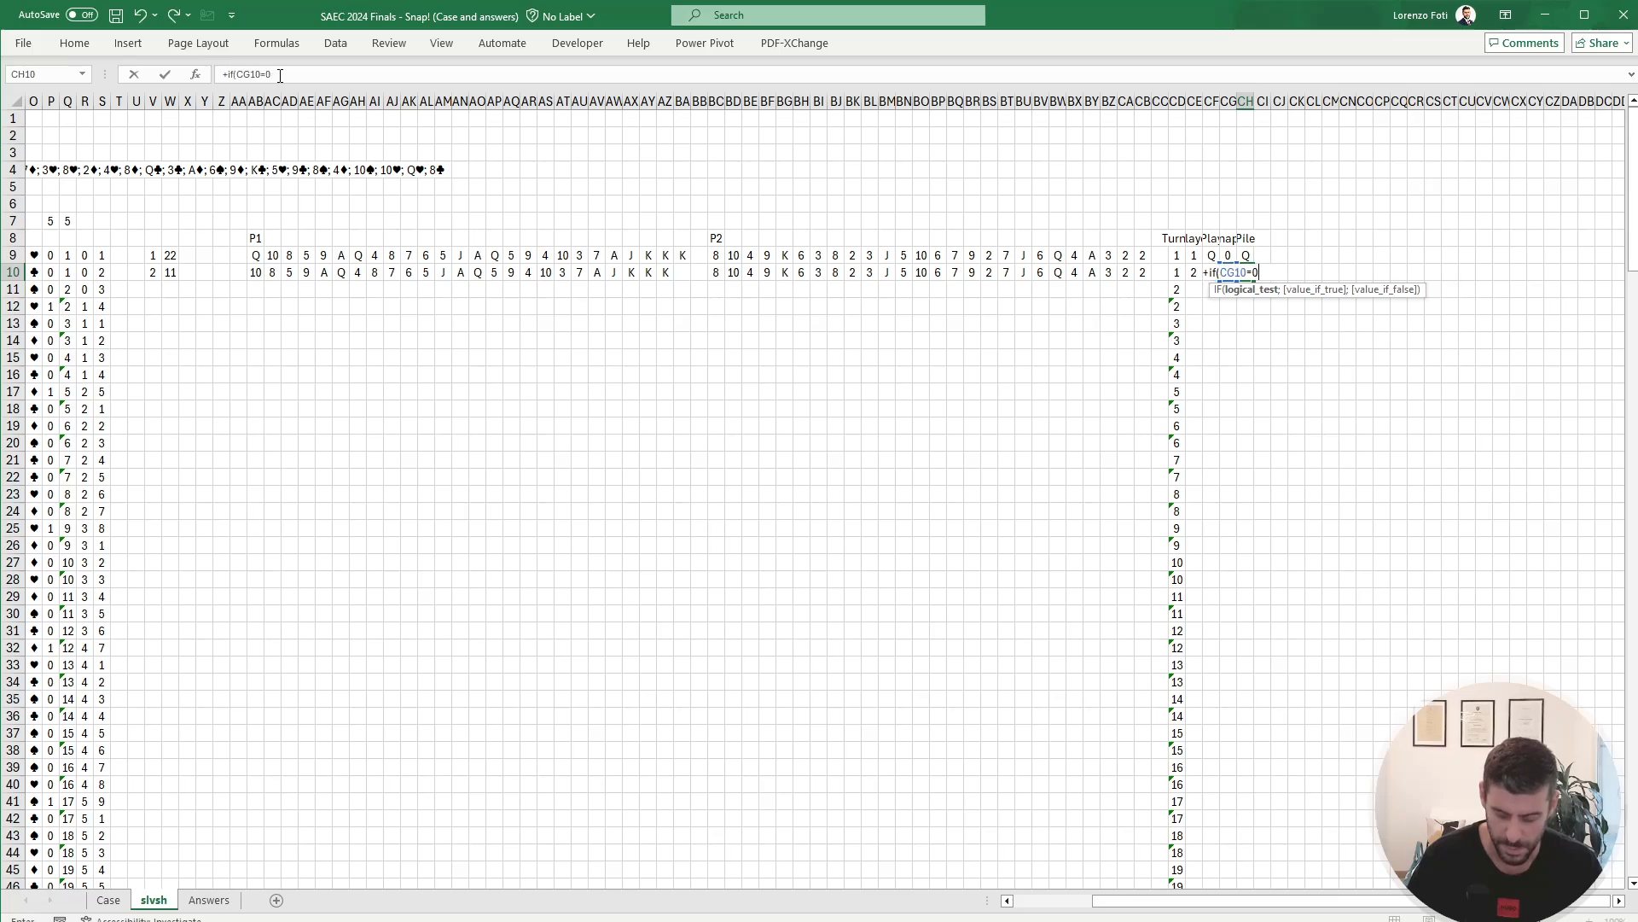
type(";hs")
key("Tab")
key("Up")
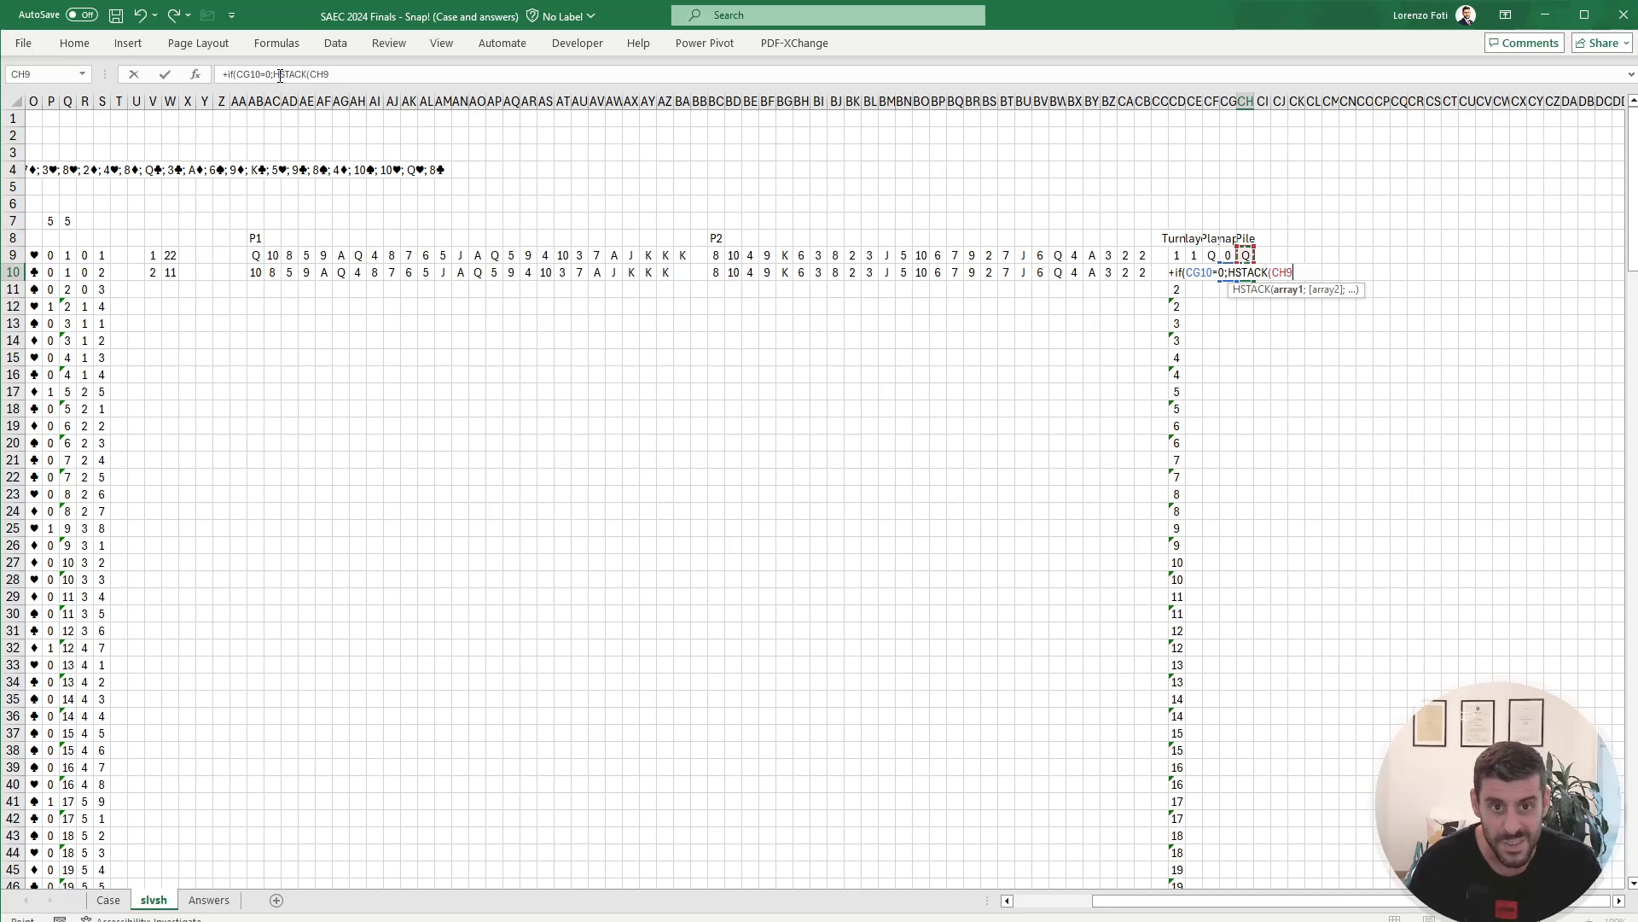
type("$")
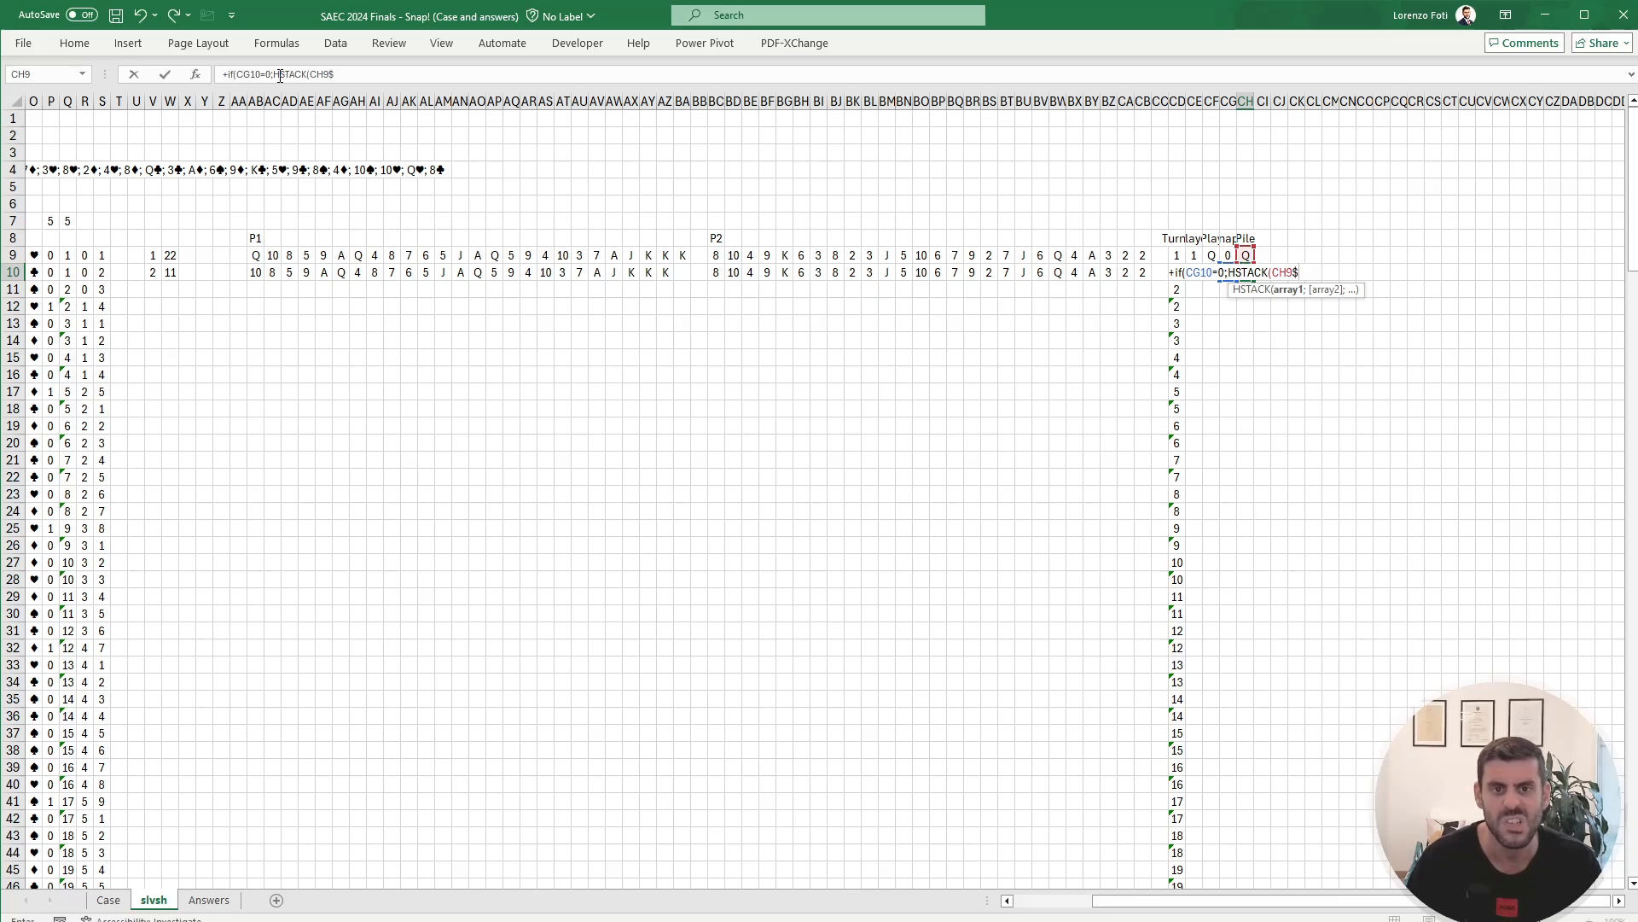
key("BackSpace")
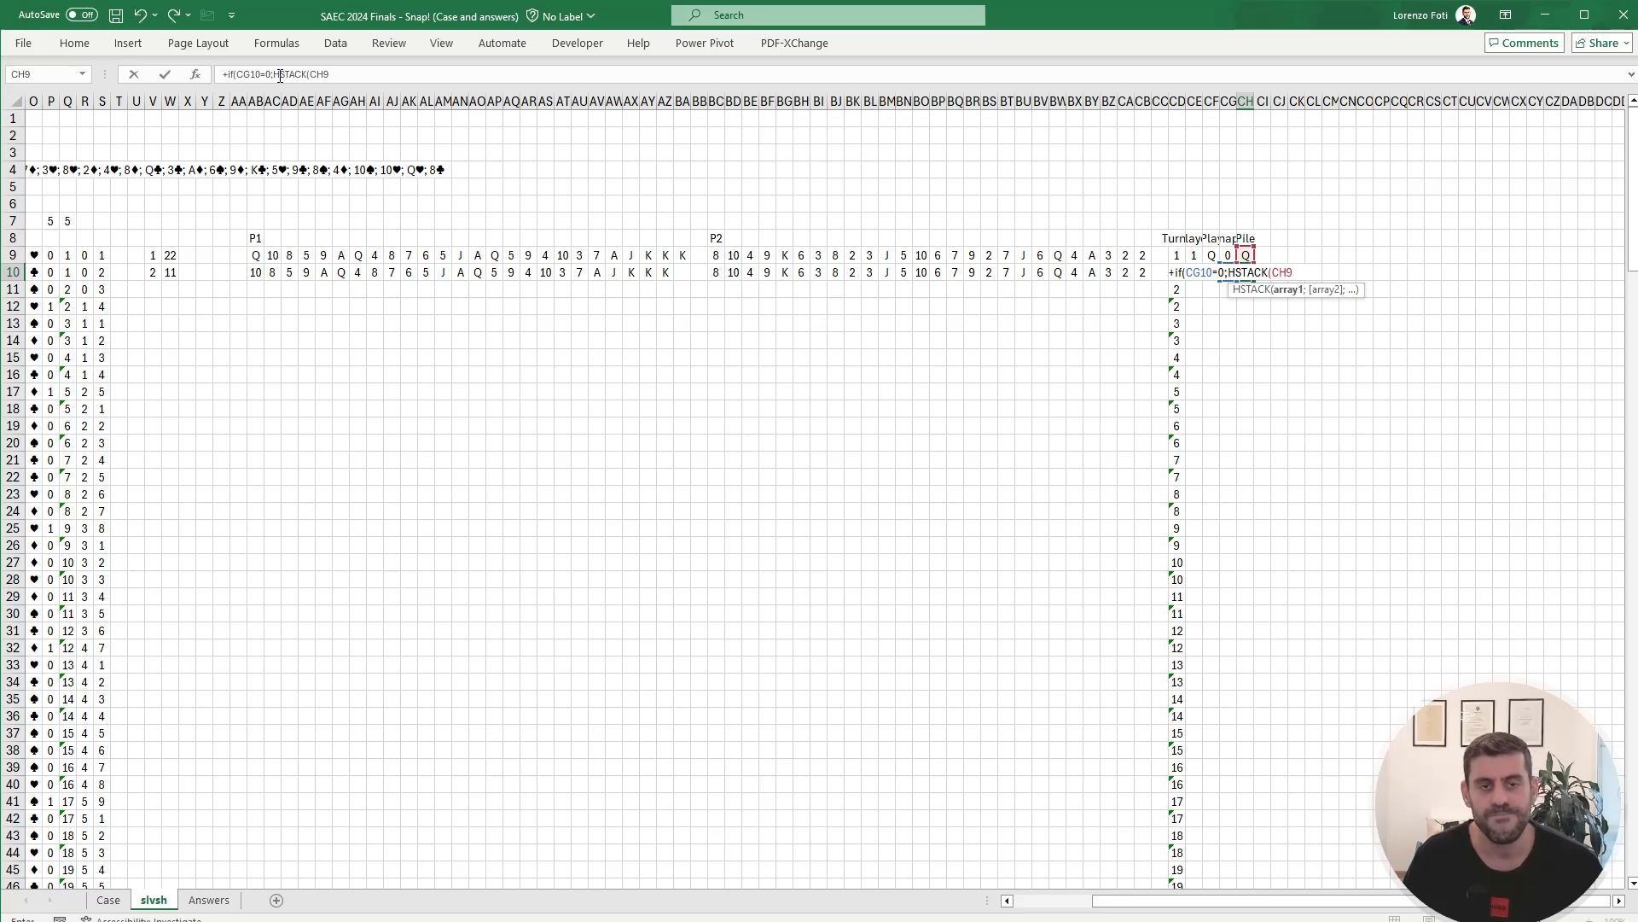
type(";")
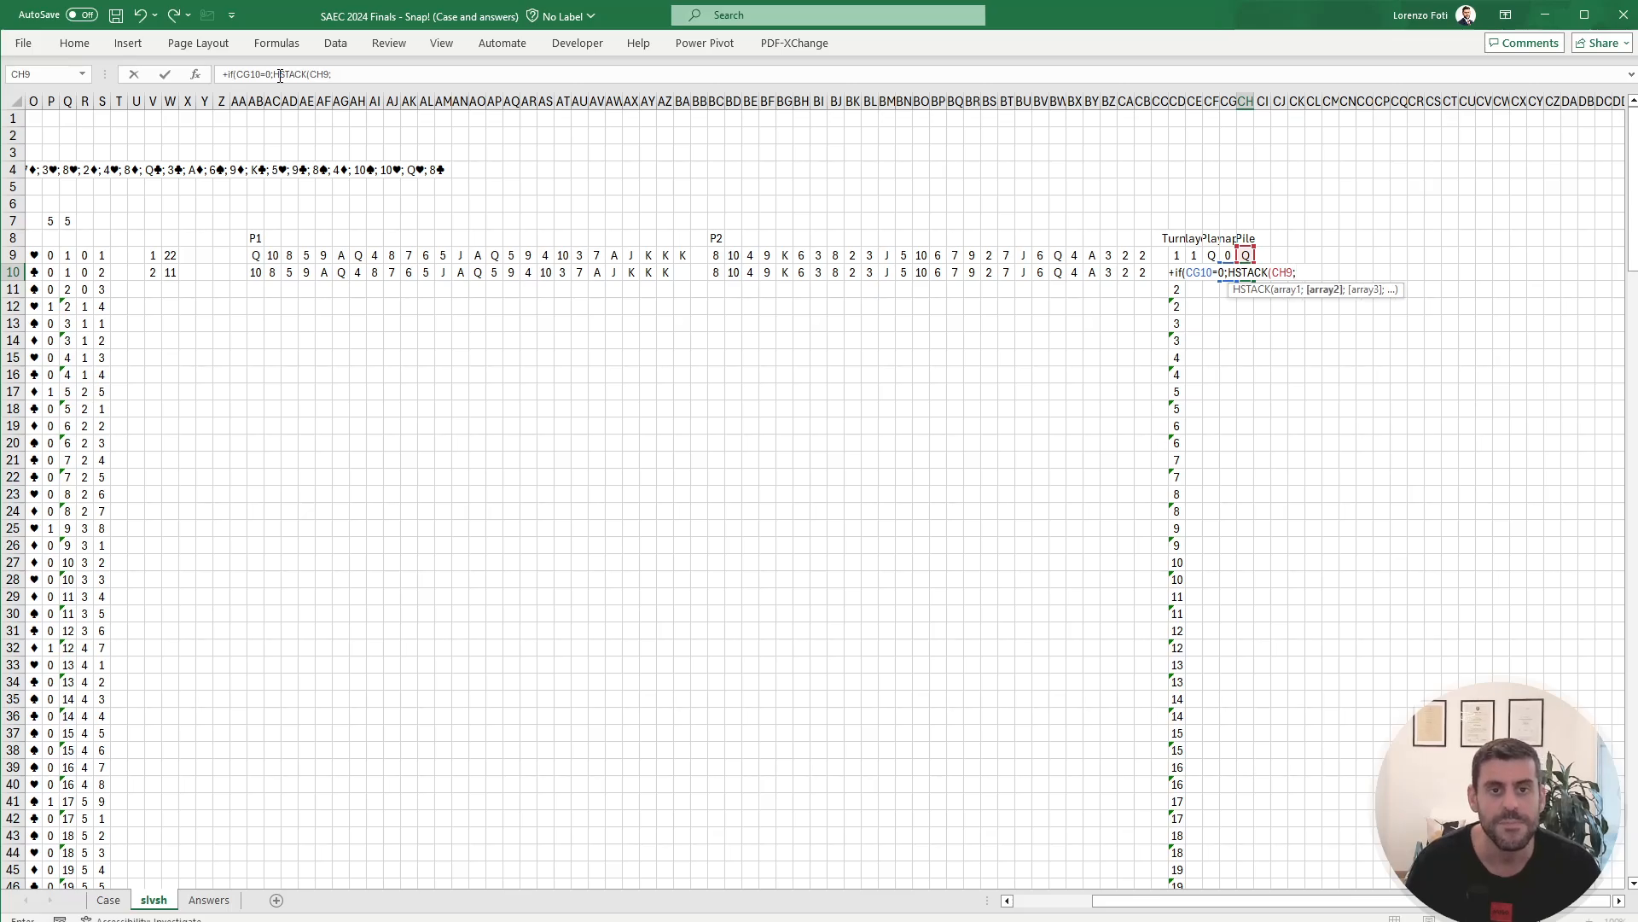
key("Left")
key("Left")
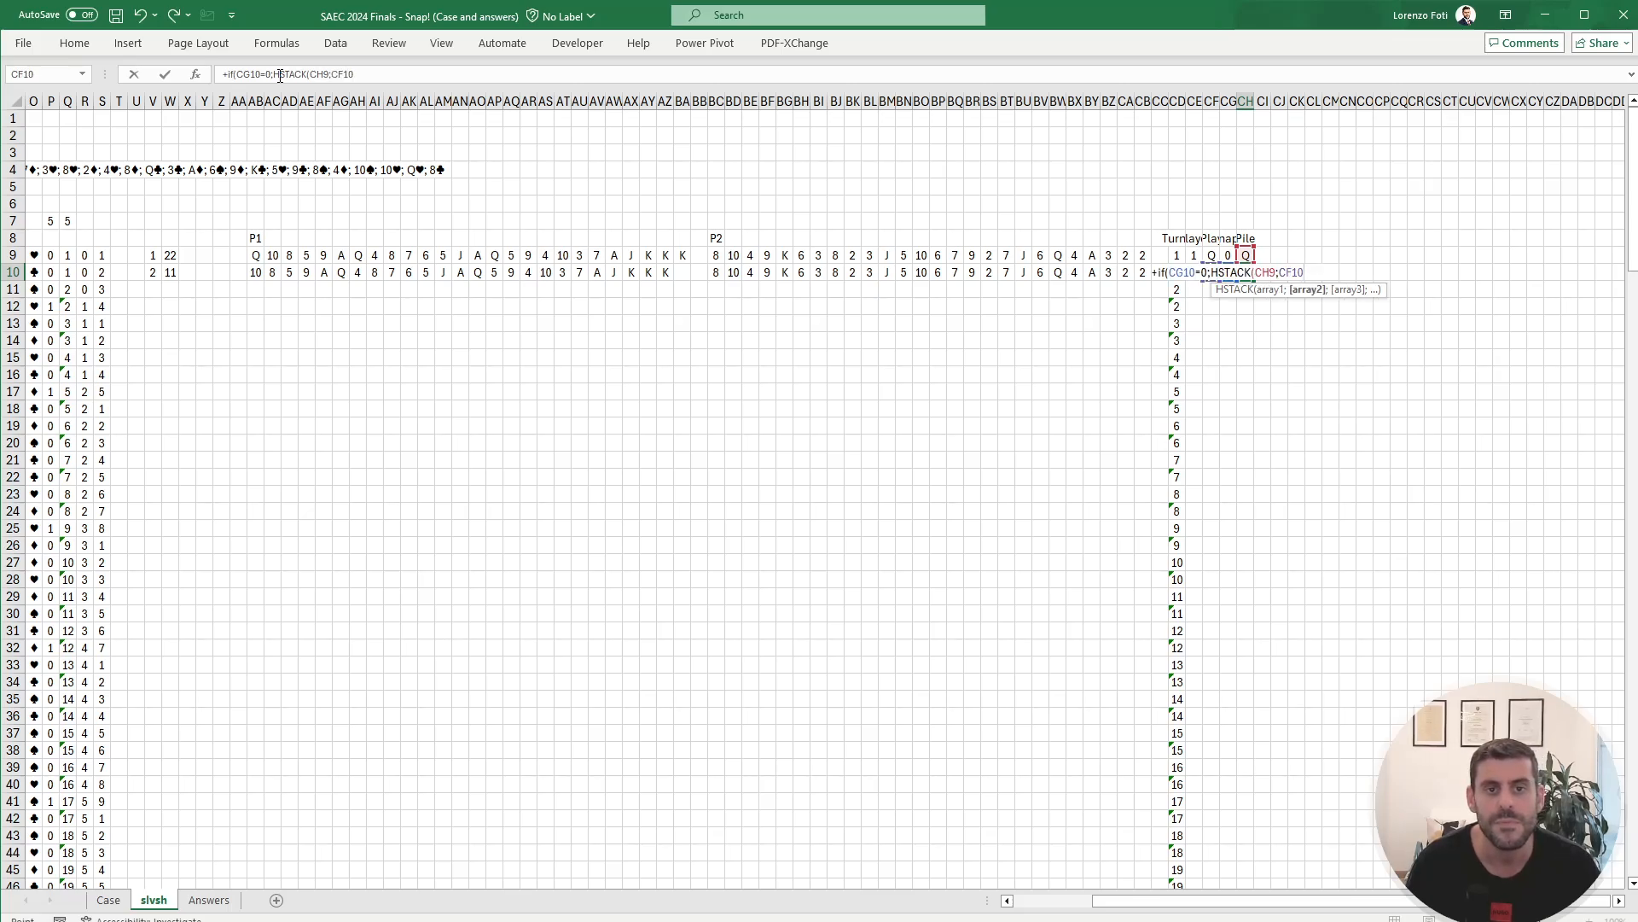
type(")")
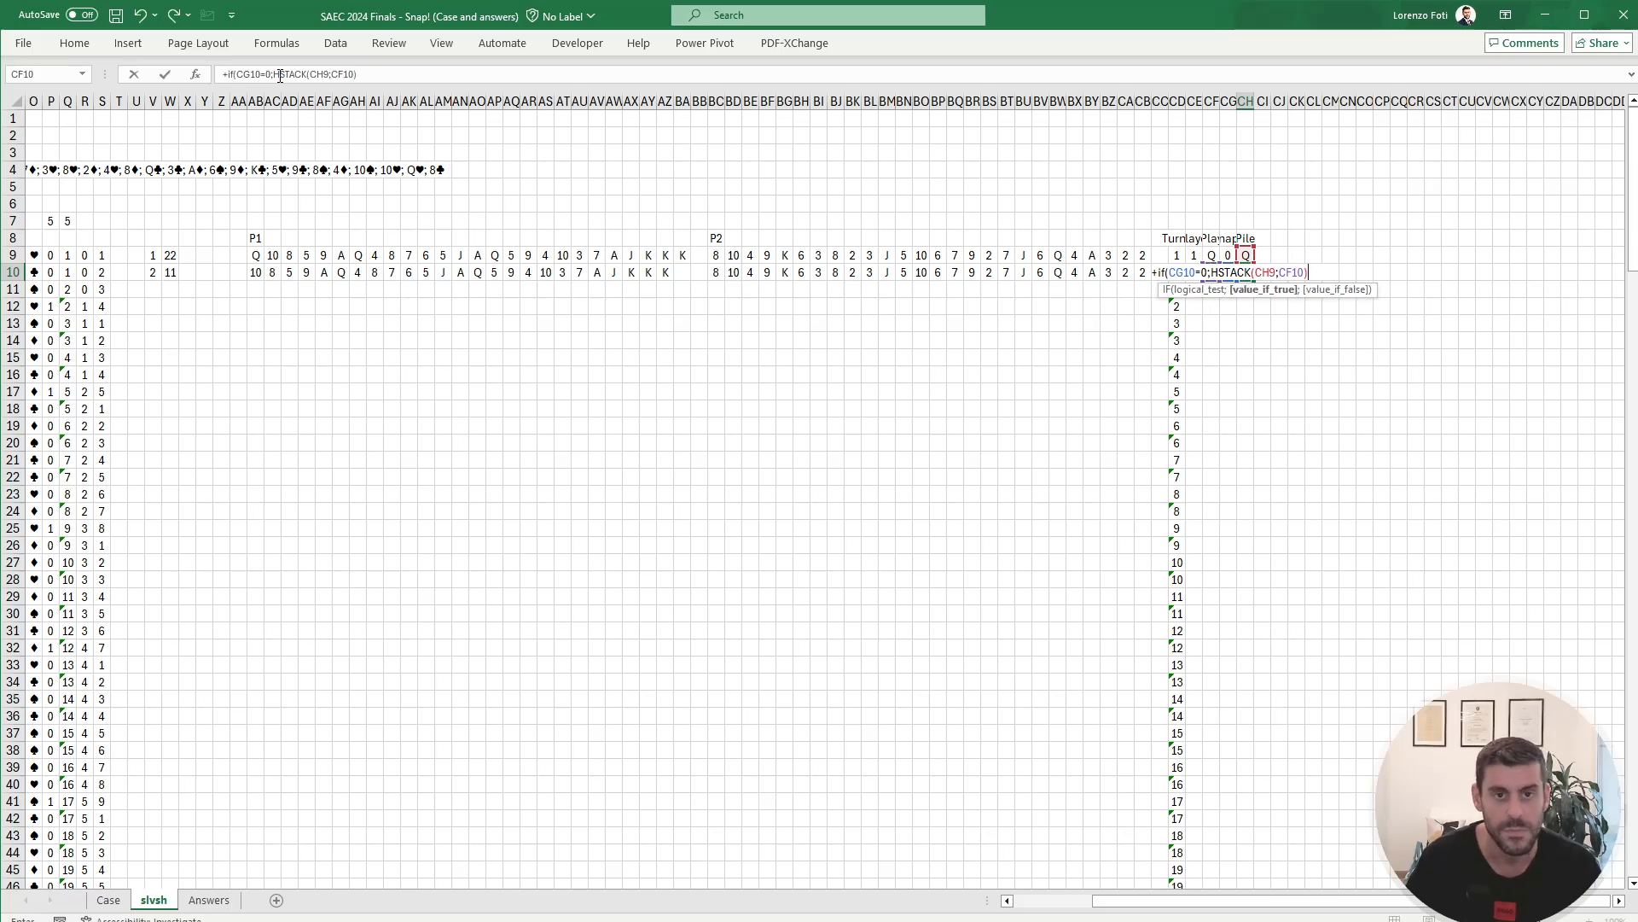
type(";")
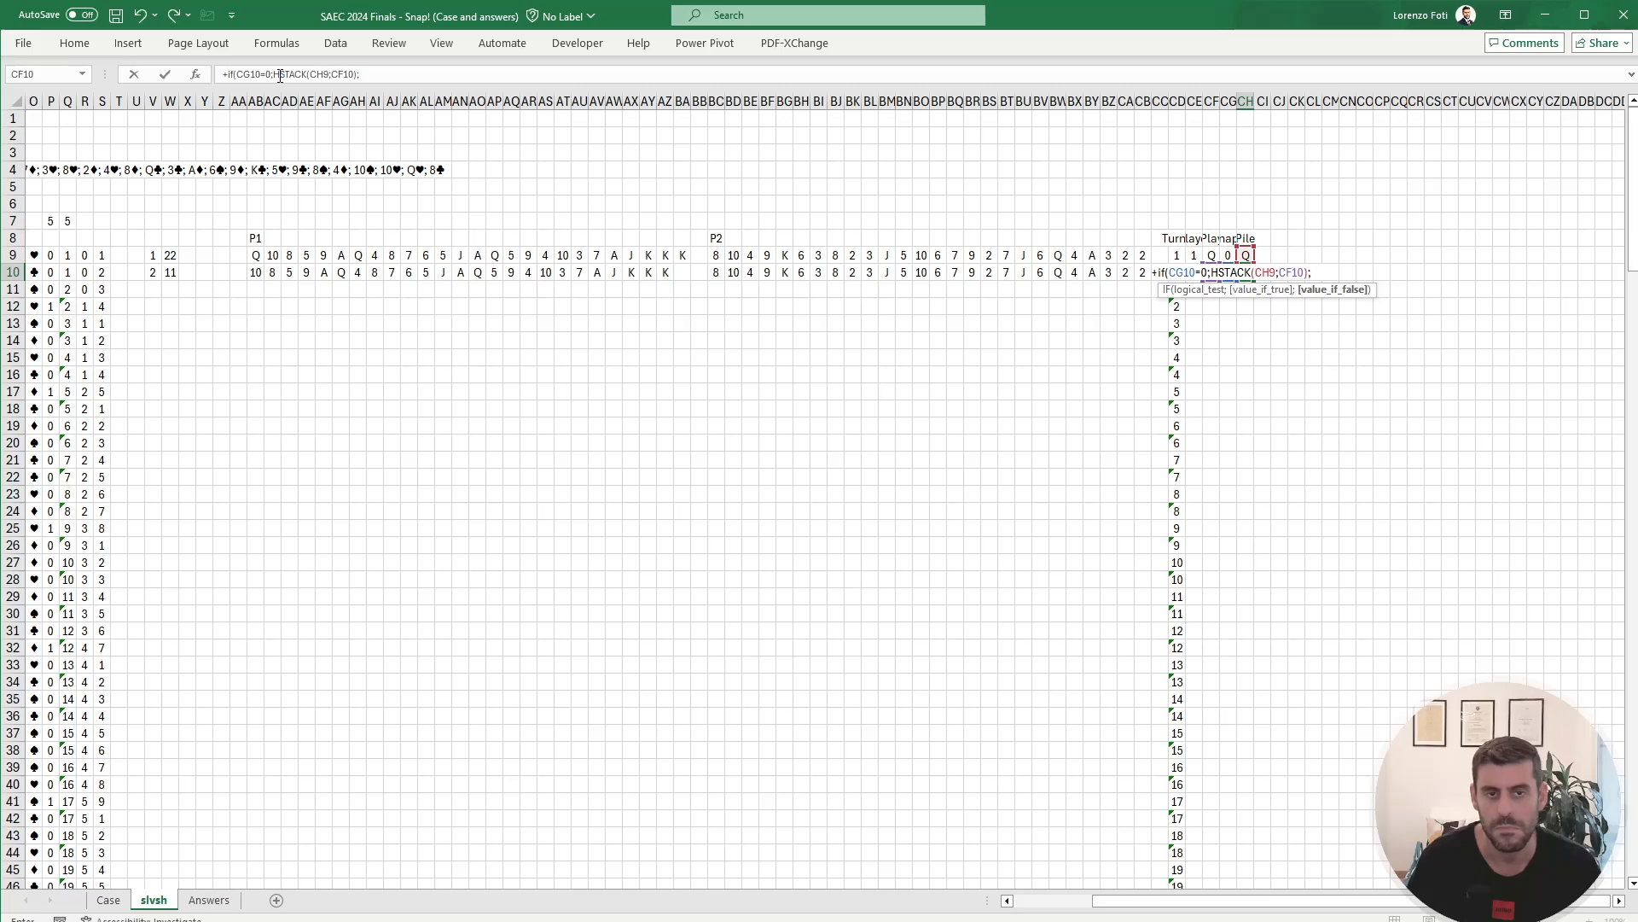
type("@")
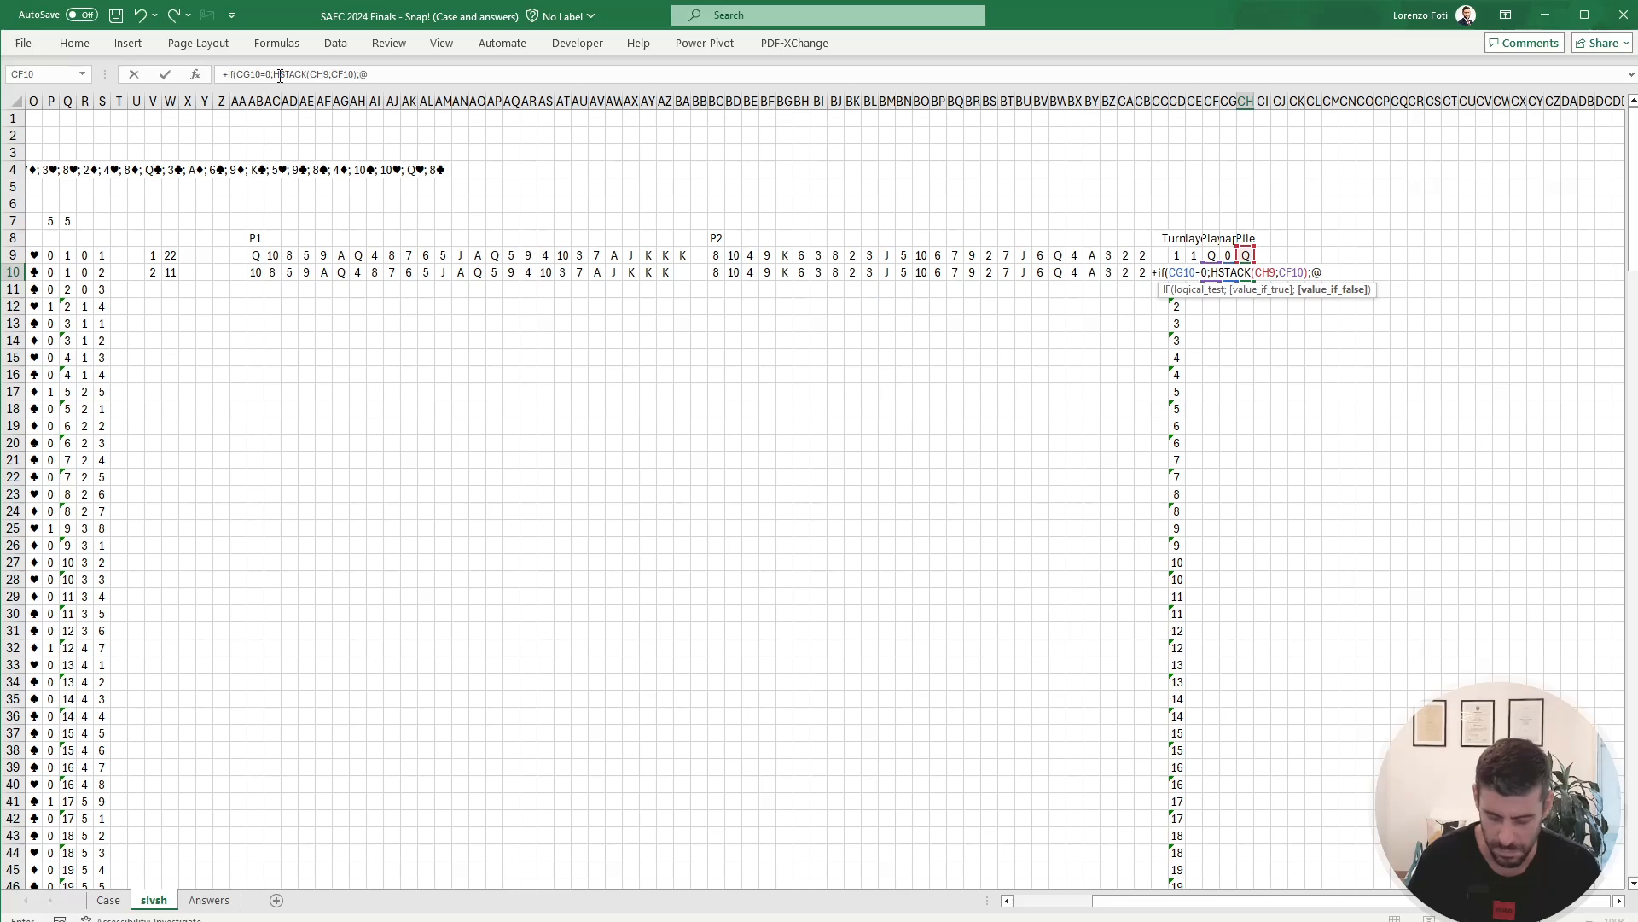
key("BackSpace")
type("\"-\")")
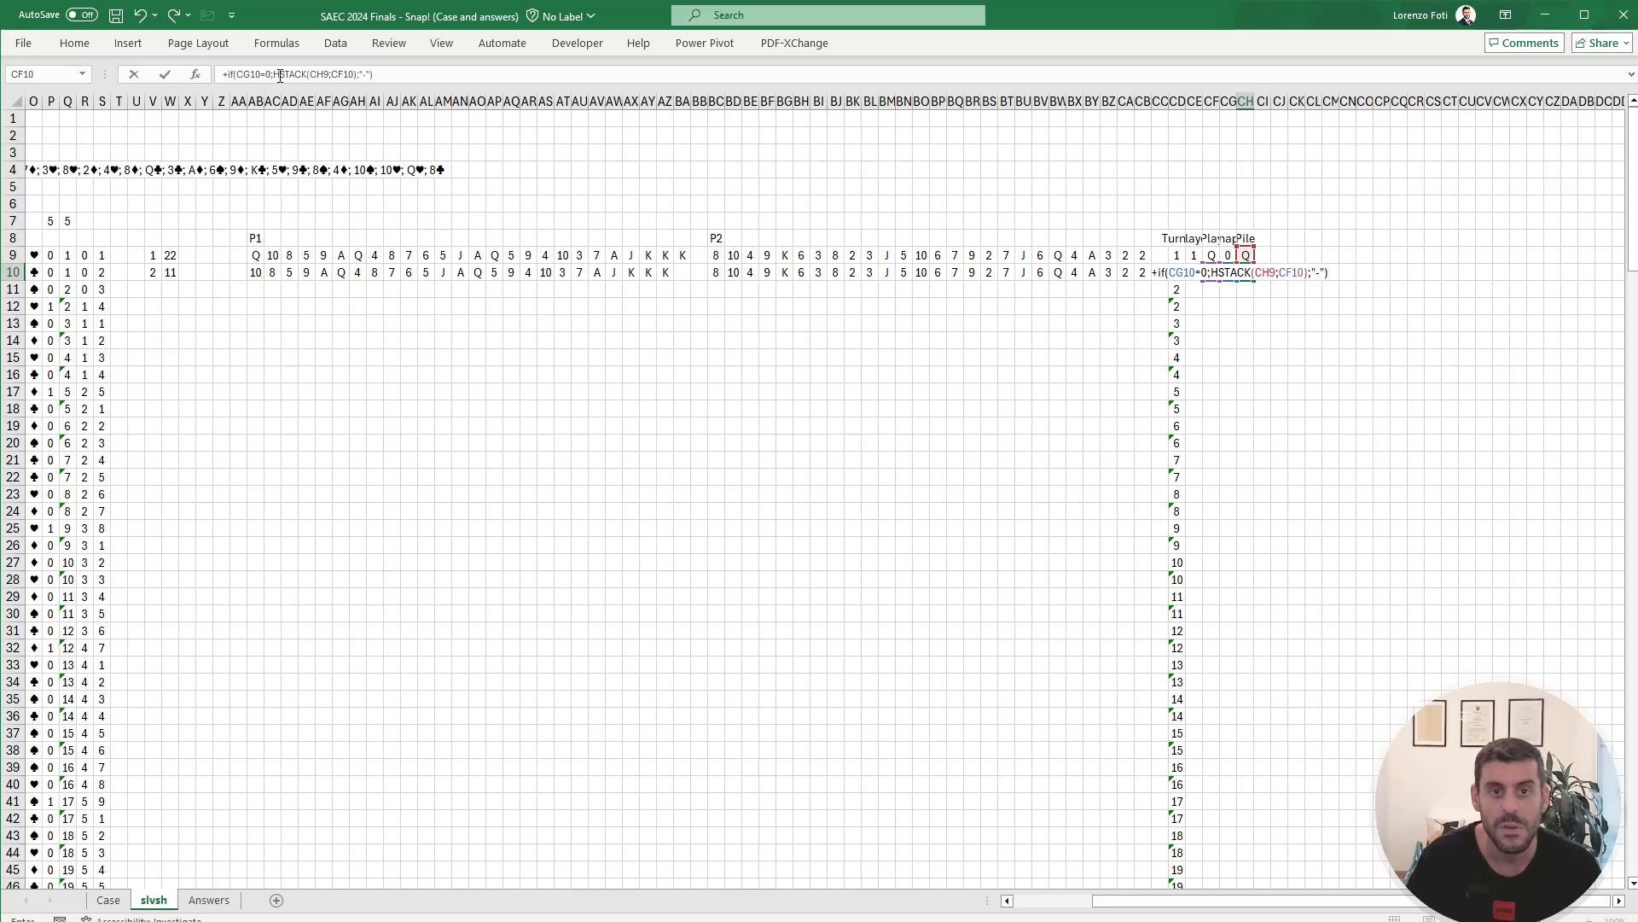
key("Return")
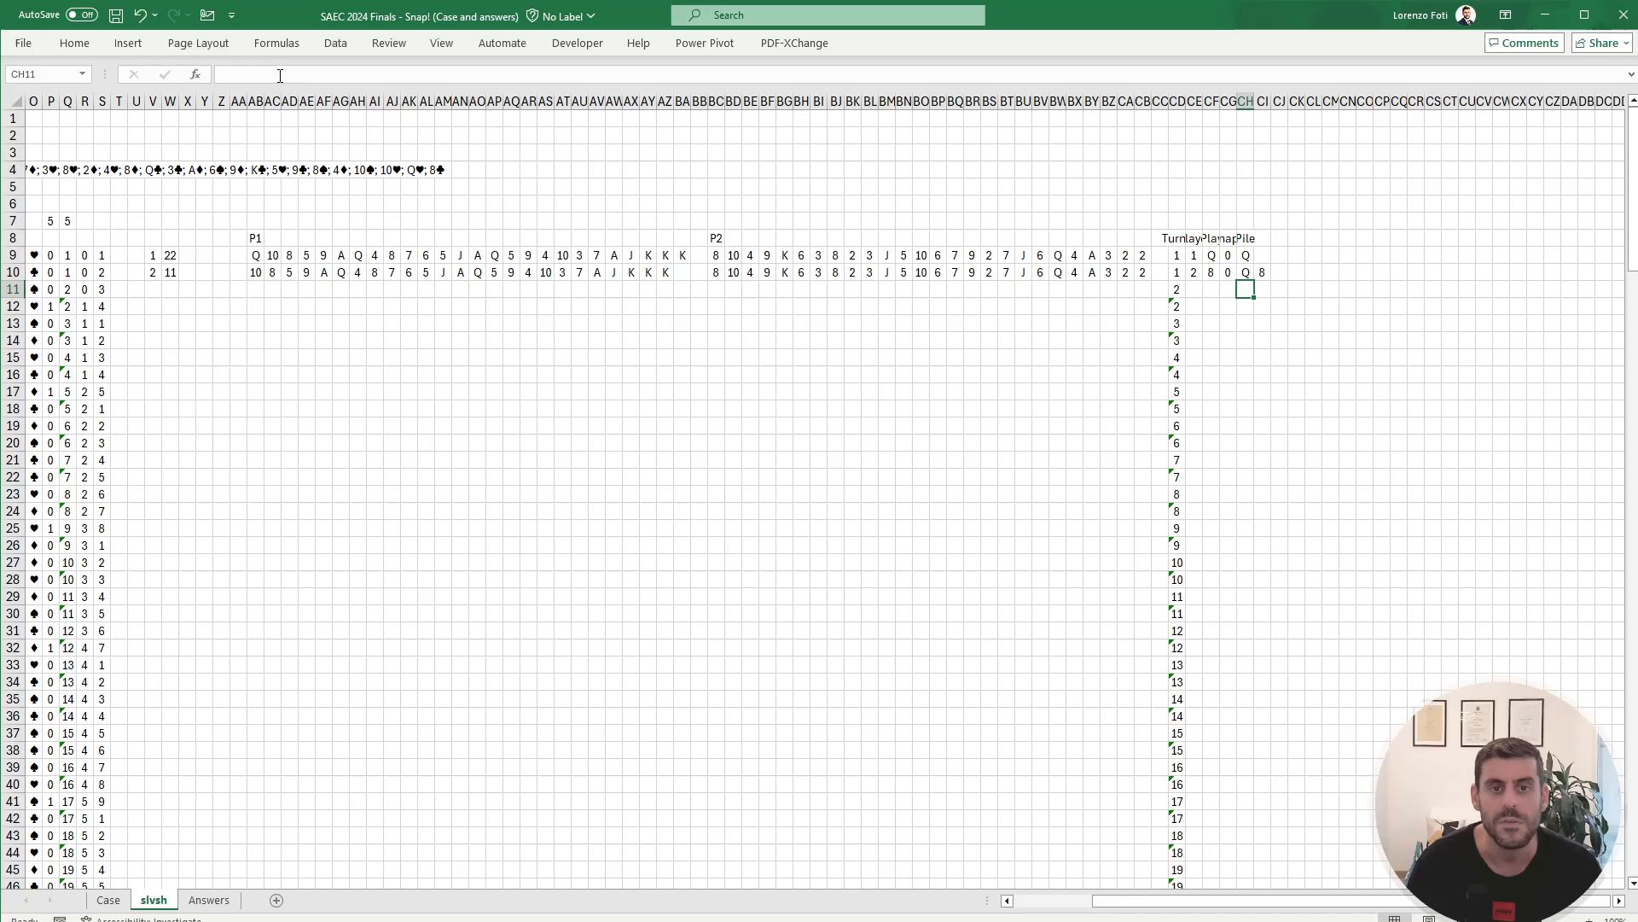
Step: Change CH9 to the spill reference CH9# inside the HSTACK of CH10's formula
key("Up")
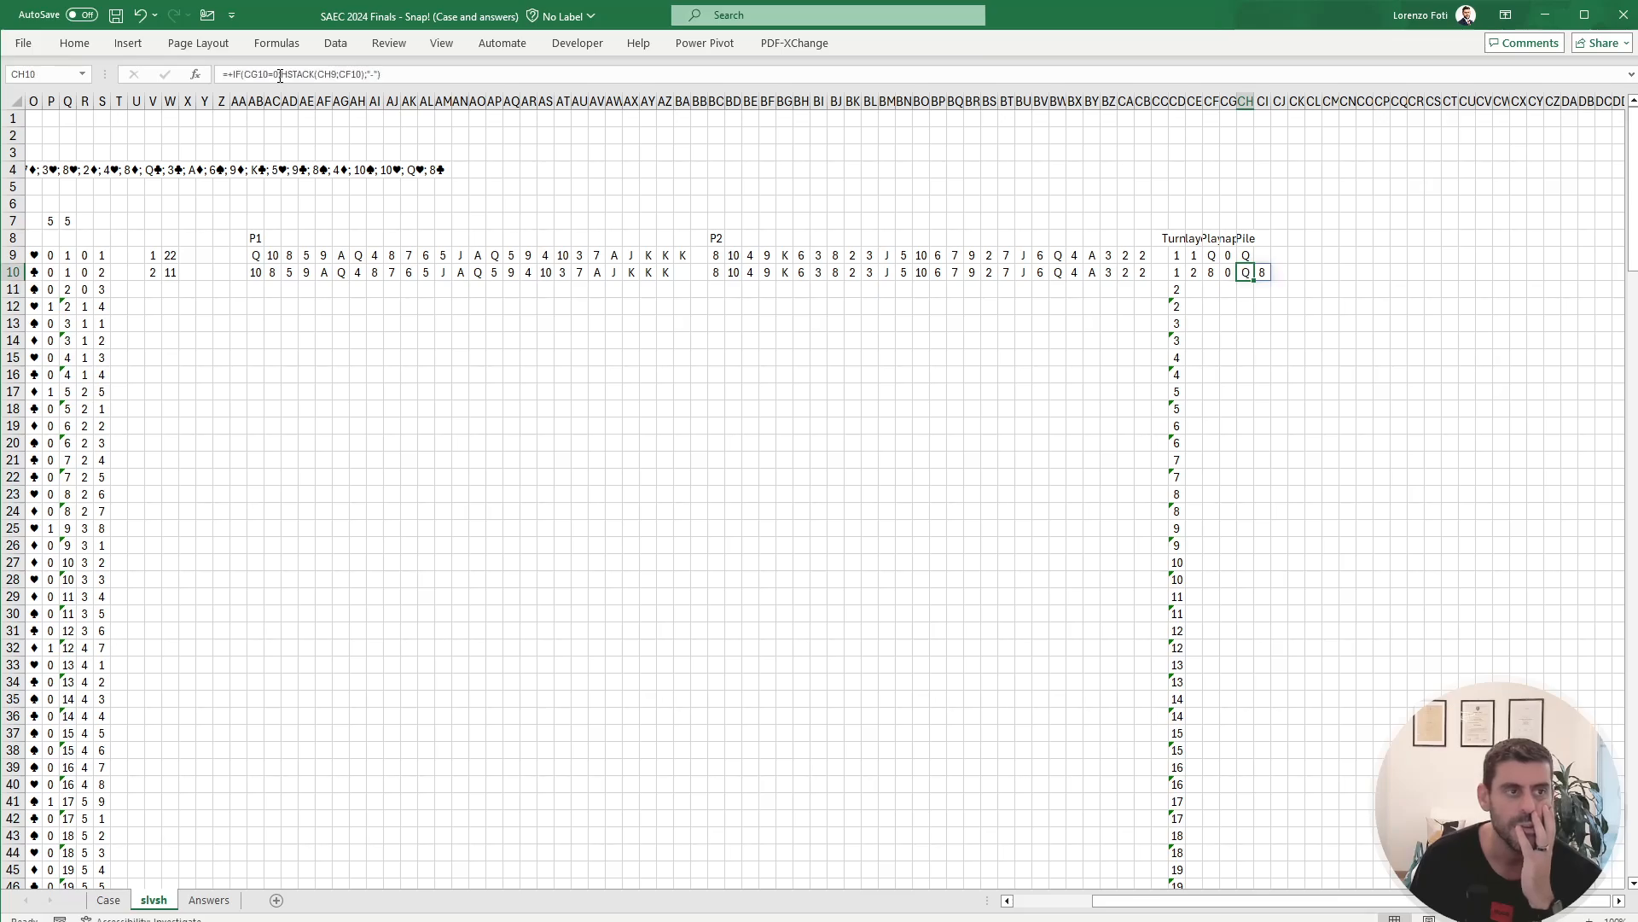
left_click(329, 74)
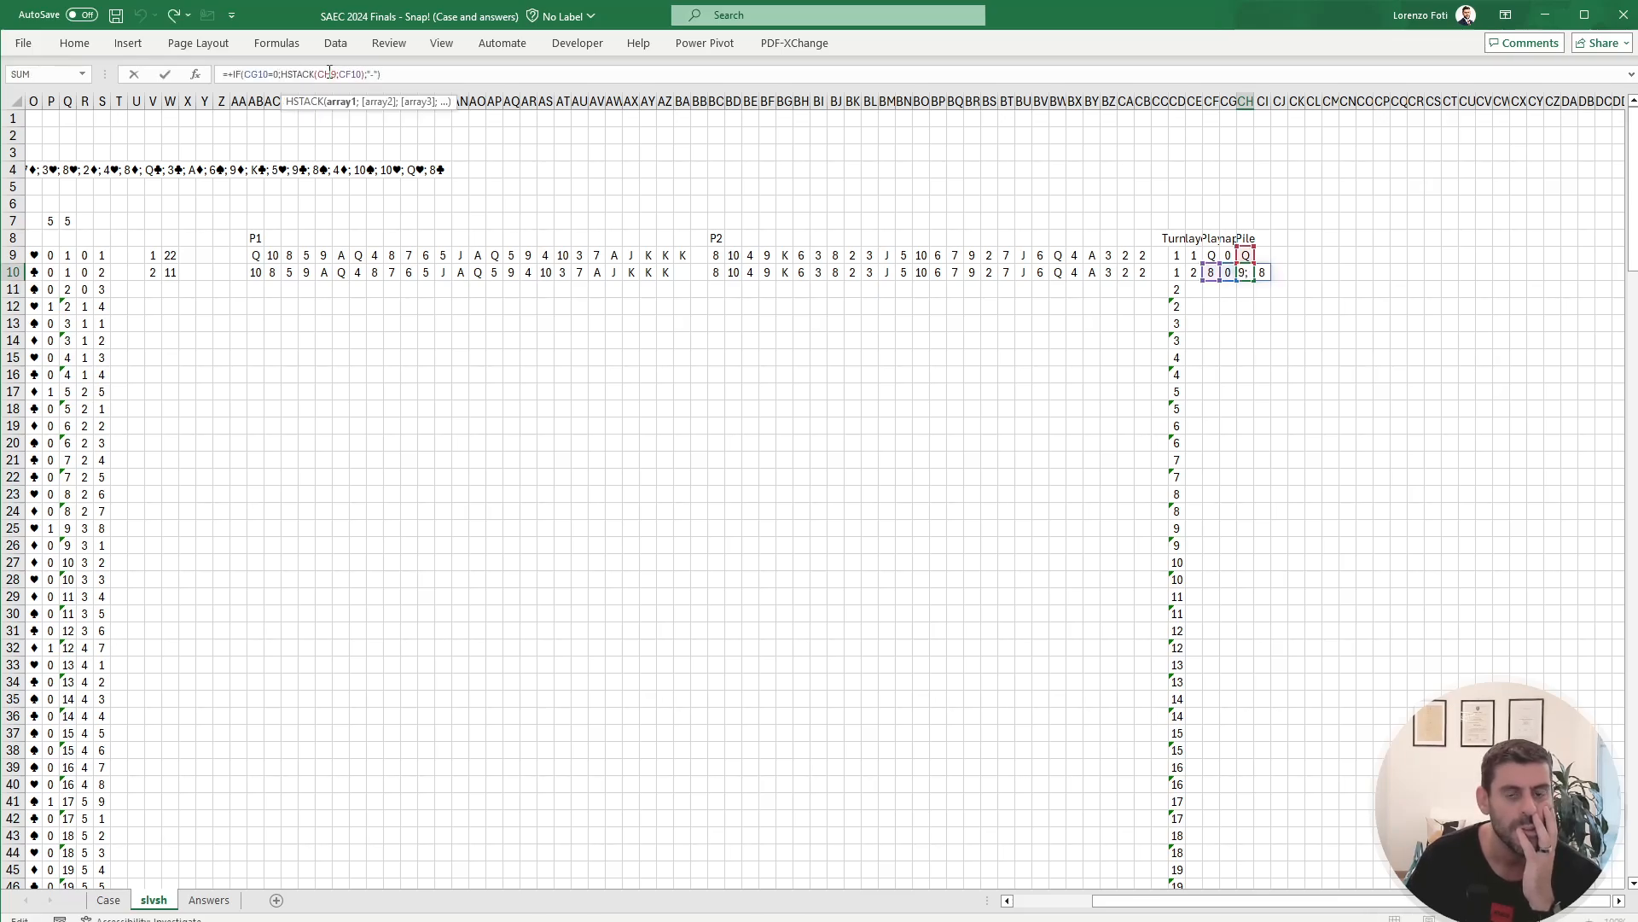
key("Left")
key("Left")
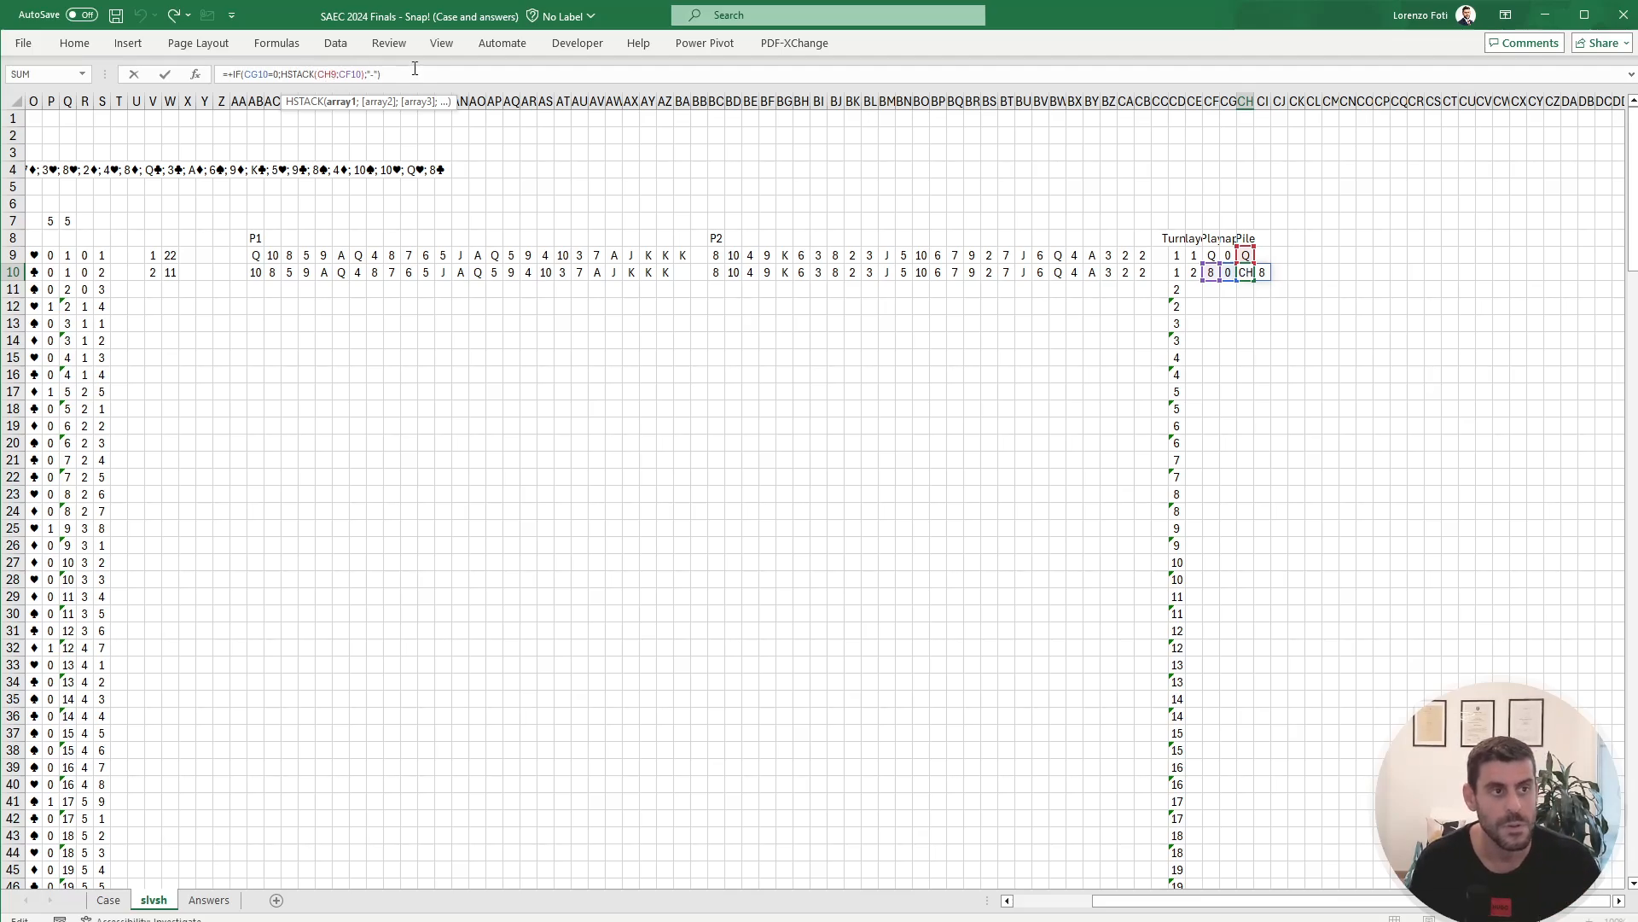
type("$")
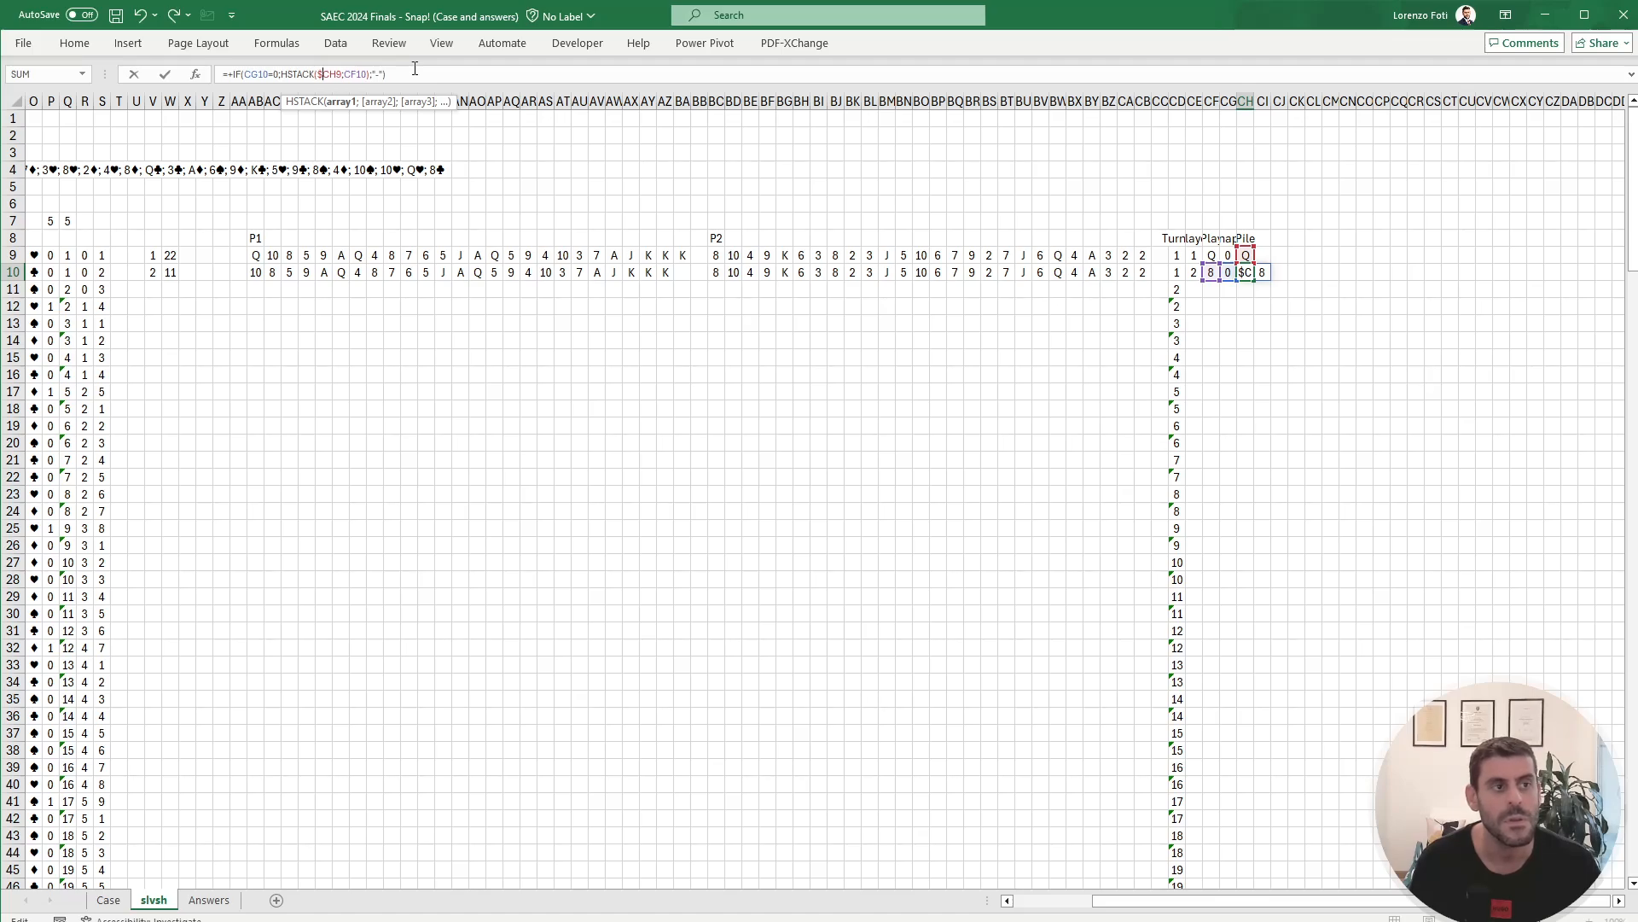
key("BackSpace")
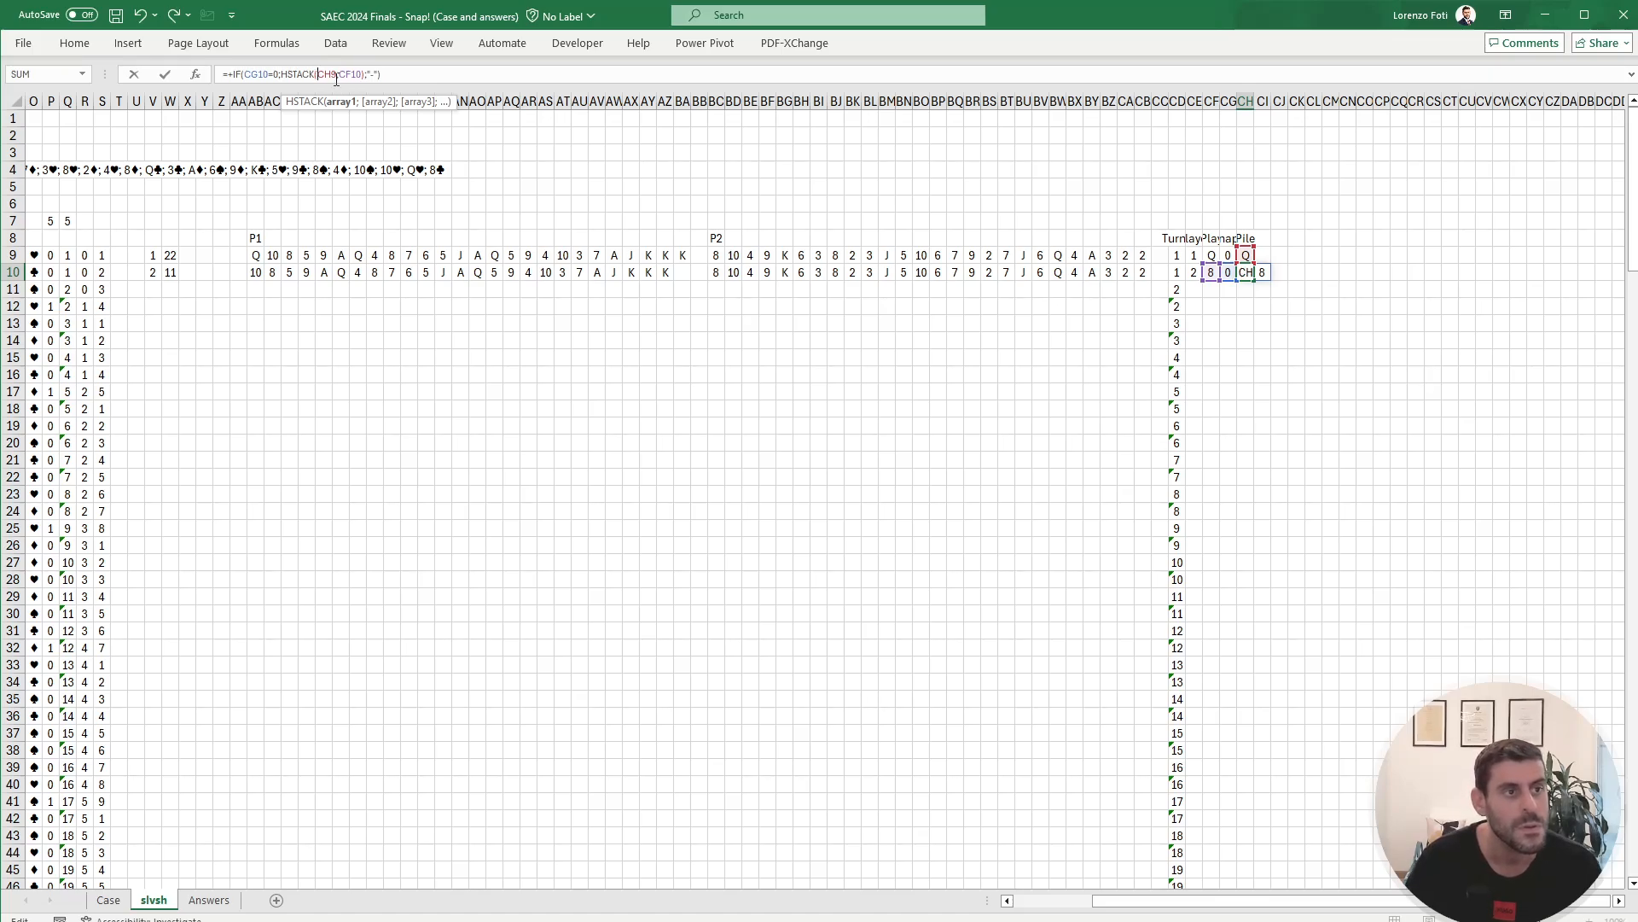
left_click(337, 79)
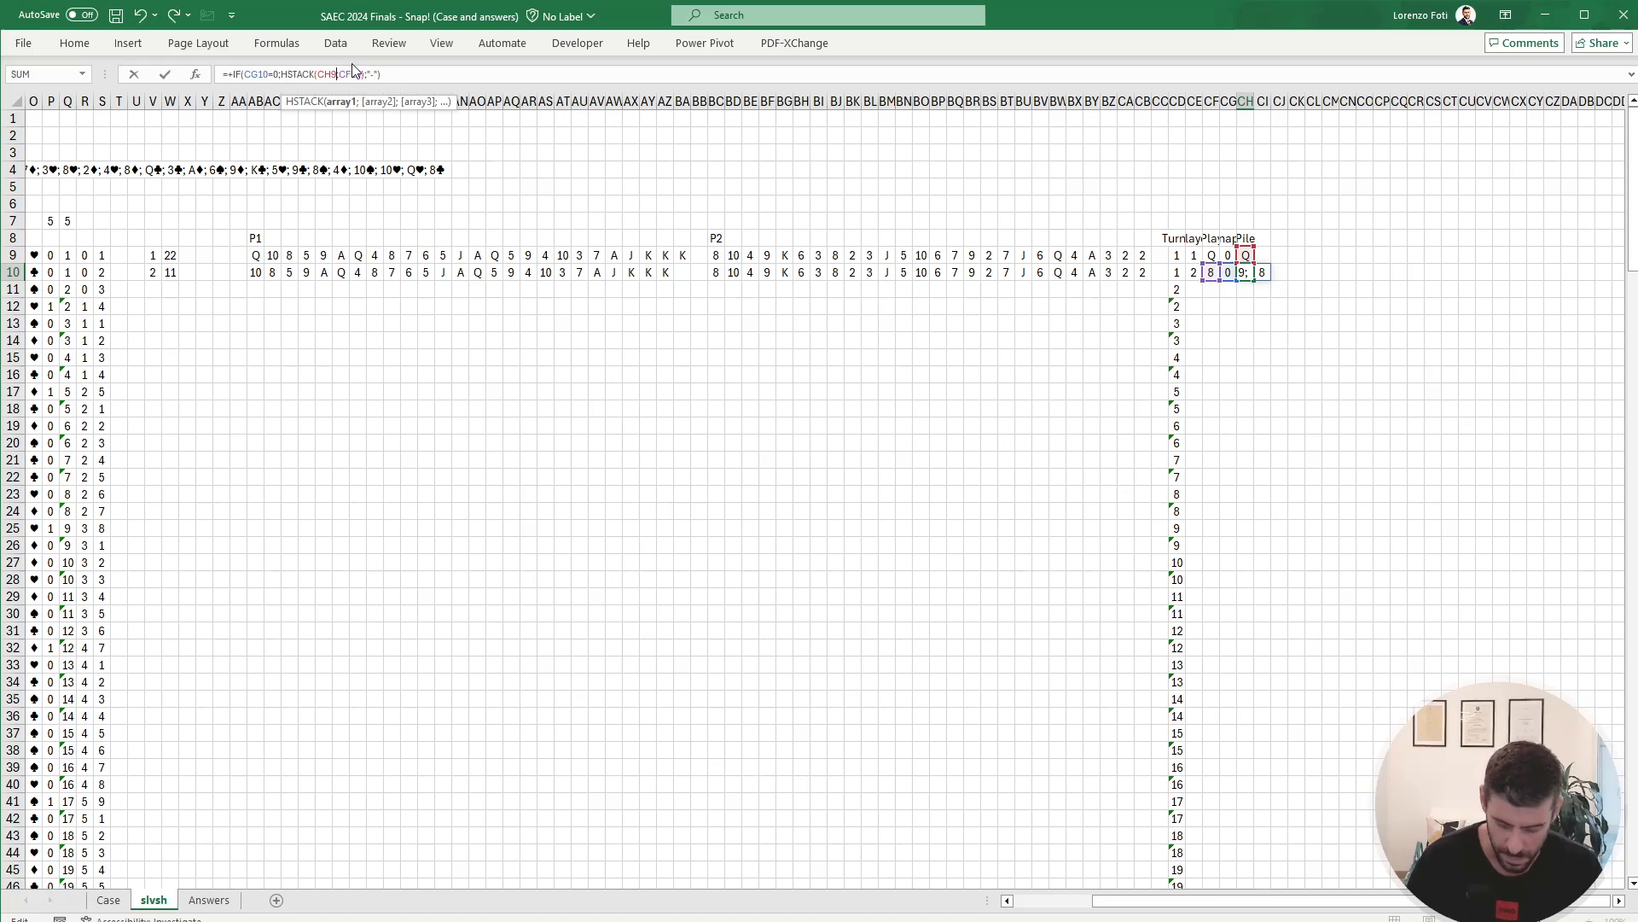
type("#")
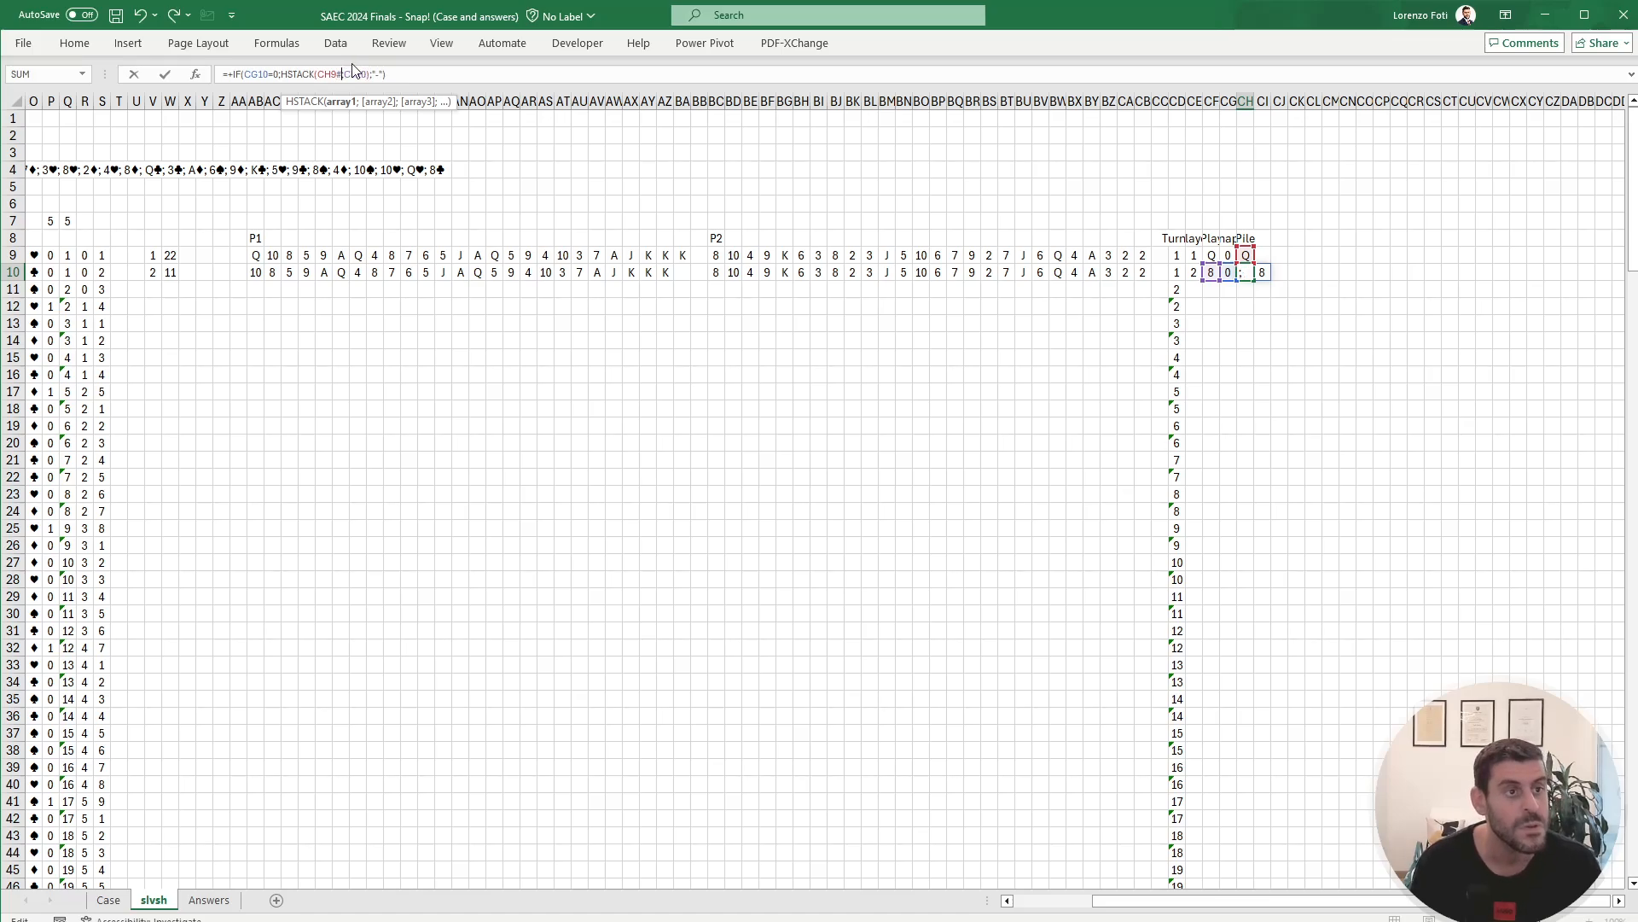
key("Return")
key("Up")
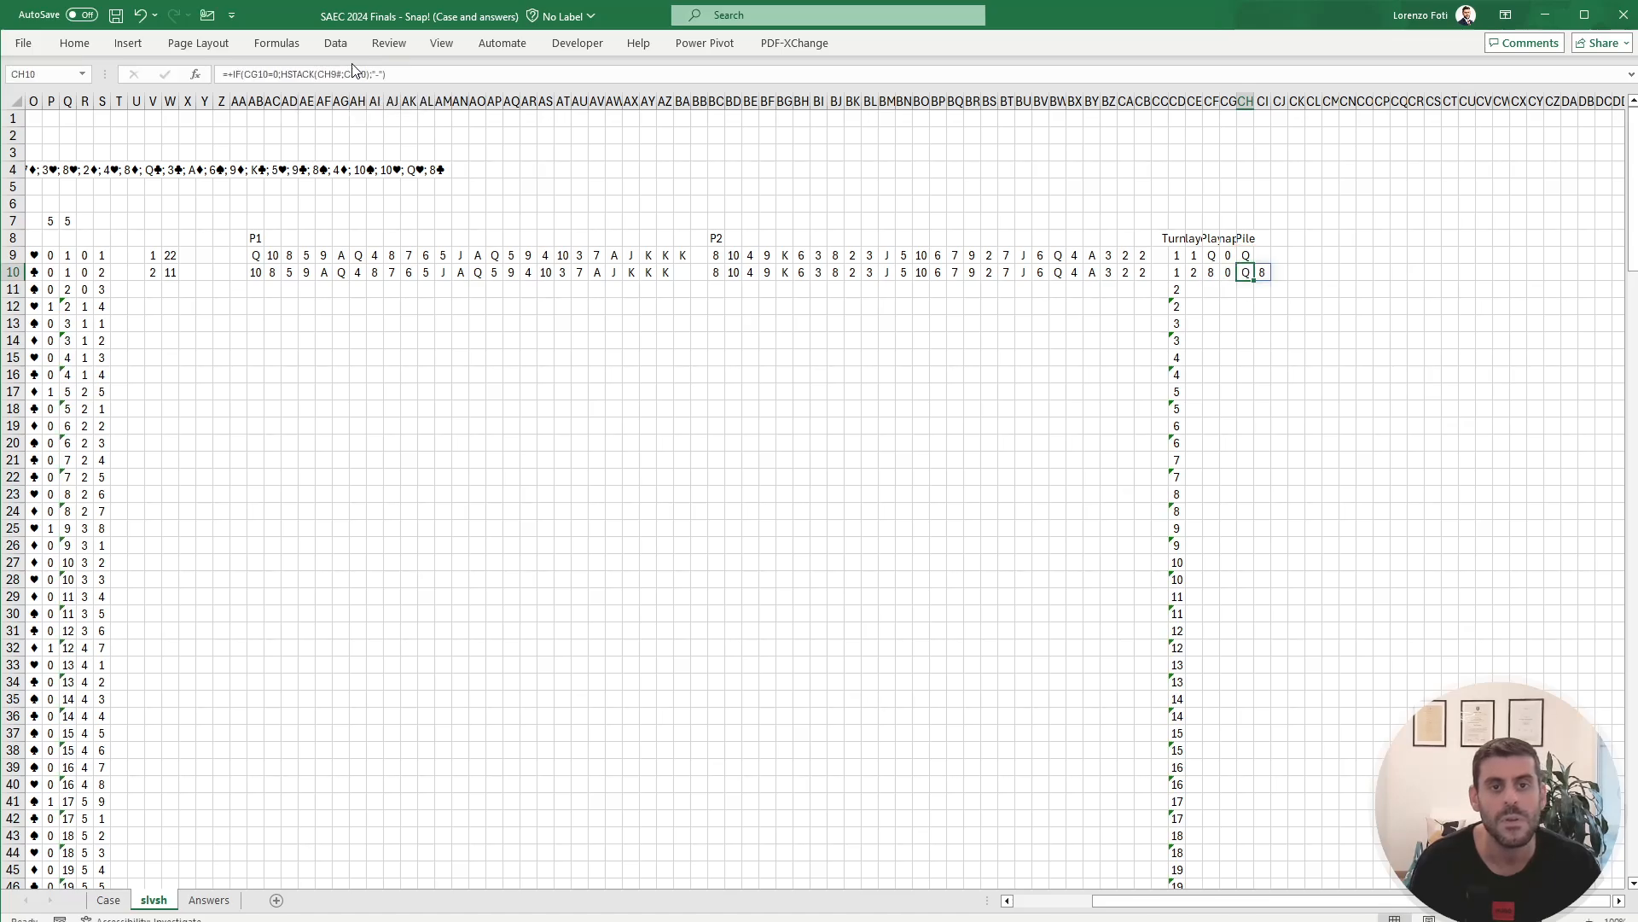
Step: Copy player 1's card row formula from AB10 into AB11
key("Left")
key("Left")
key("Left")
key("Left")
key("Left")
key("Left")
key("Left")
key("Left")
key("Left")
key("Left")
key("Left")
key("Left")
key("Left")
key("Left")
key("Left")
key("Left")
key("Left")
key("Left")
key("Left")
key("Left")
key("Left")
key("Left")
key("Left")
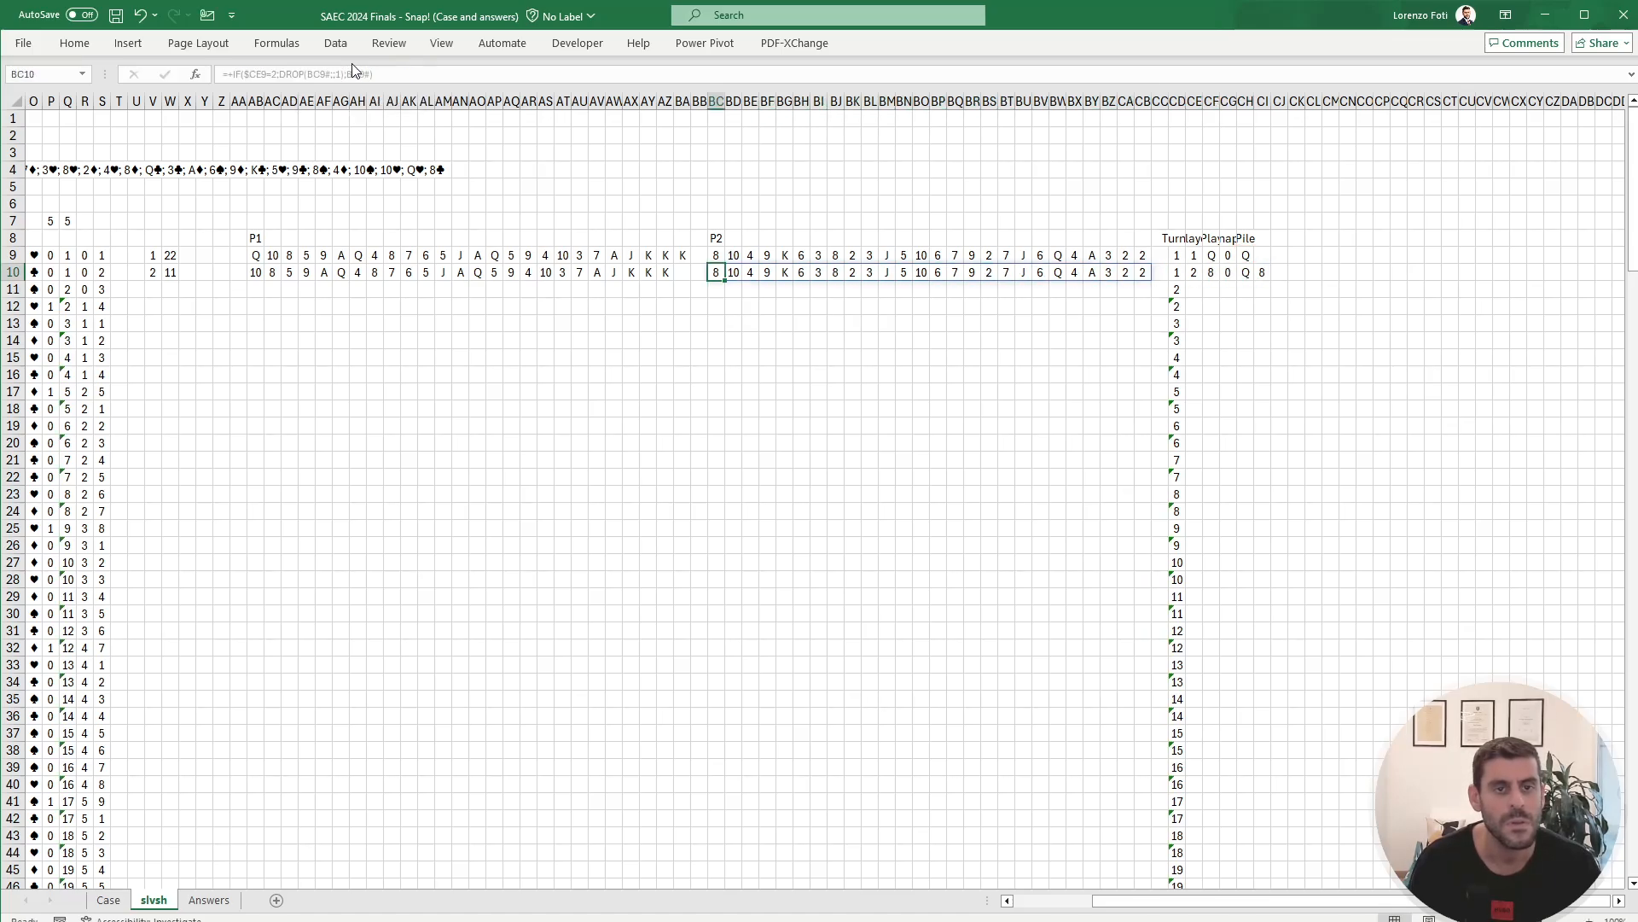
key("Left")
key("Left")
key("Left")
key("Left")
key("Left")
key("Left")
key("Left")
key("Left")
key("Left")
key("Left")
key("Left")
key("Left")
key("Left")
key("Left")
key("Left")
key("Left")
key("Right")
key("Right")
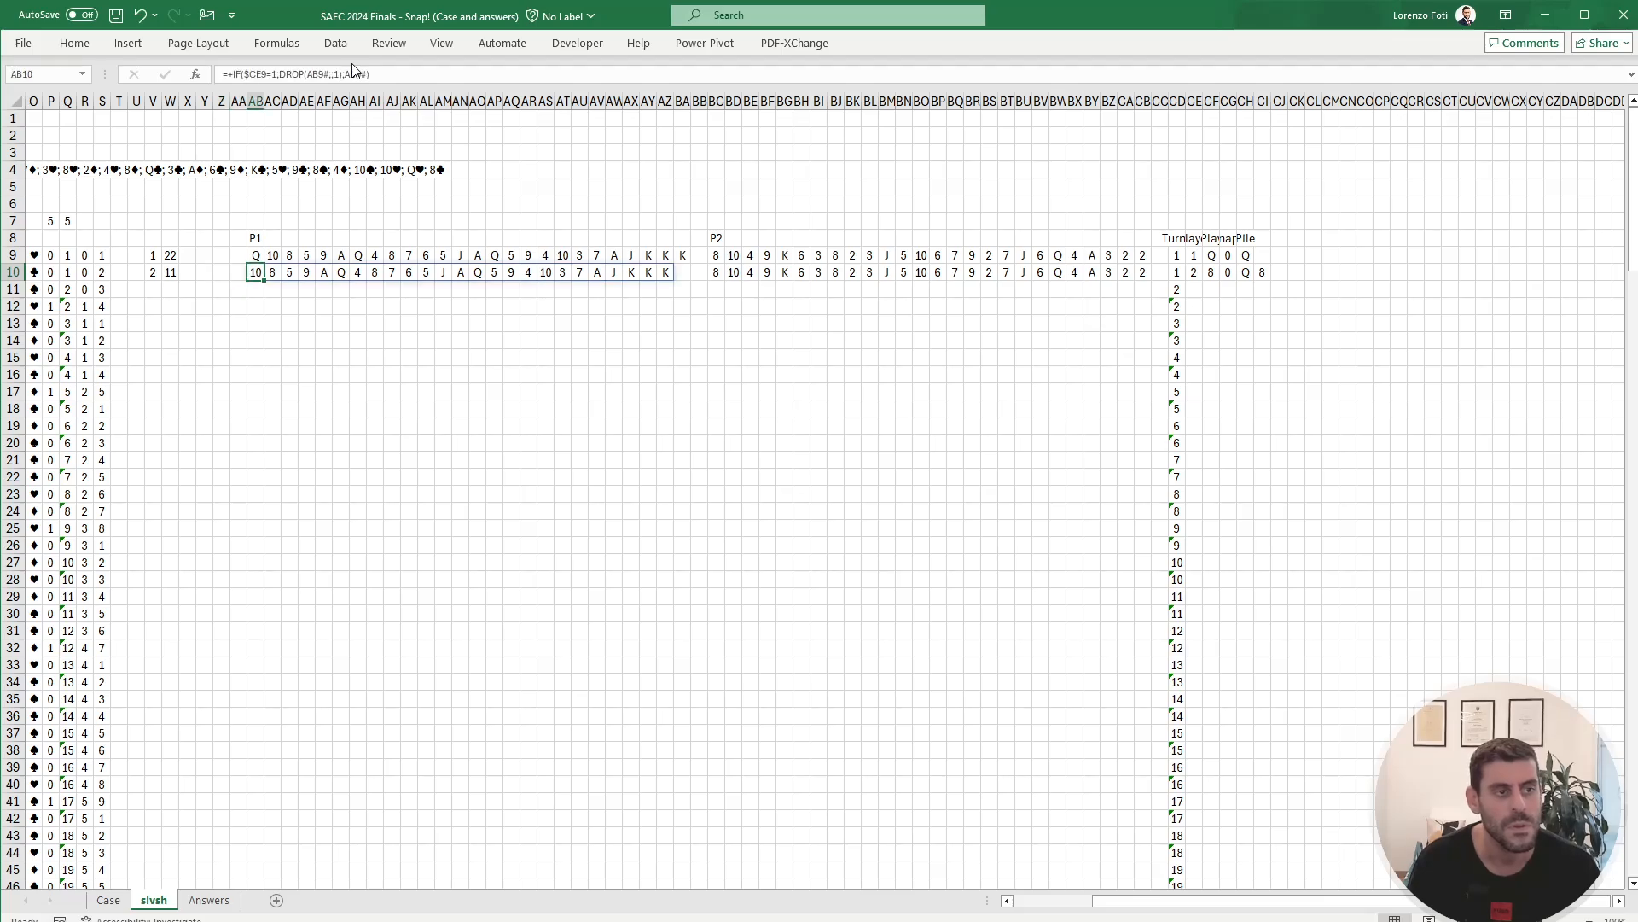
key("ctrl+c")
key("Down")
key("ctrl+v")
Step: Fill player 2's card row formula from BC10 down into BC11
key("Right")
key("Right")
key("Right")
key("Right")
key("Right")
key("Right")
key("Right")
key("Right")
key("Right")
key("Right")
key("Right")
key("Right")
key("Right")
key("Right")
key("Right")
key("Right")
key("Right")
key("Right")
key("Right")
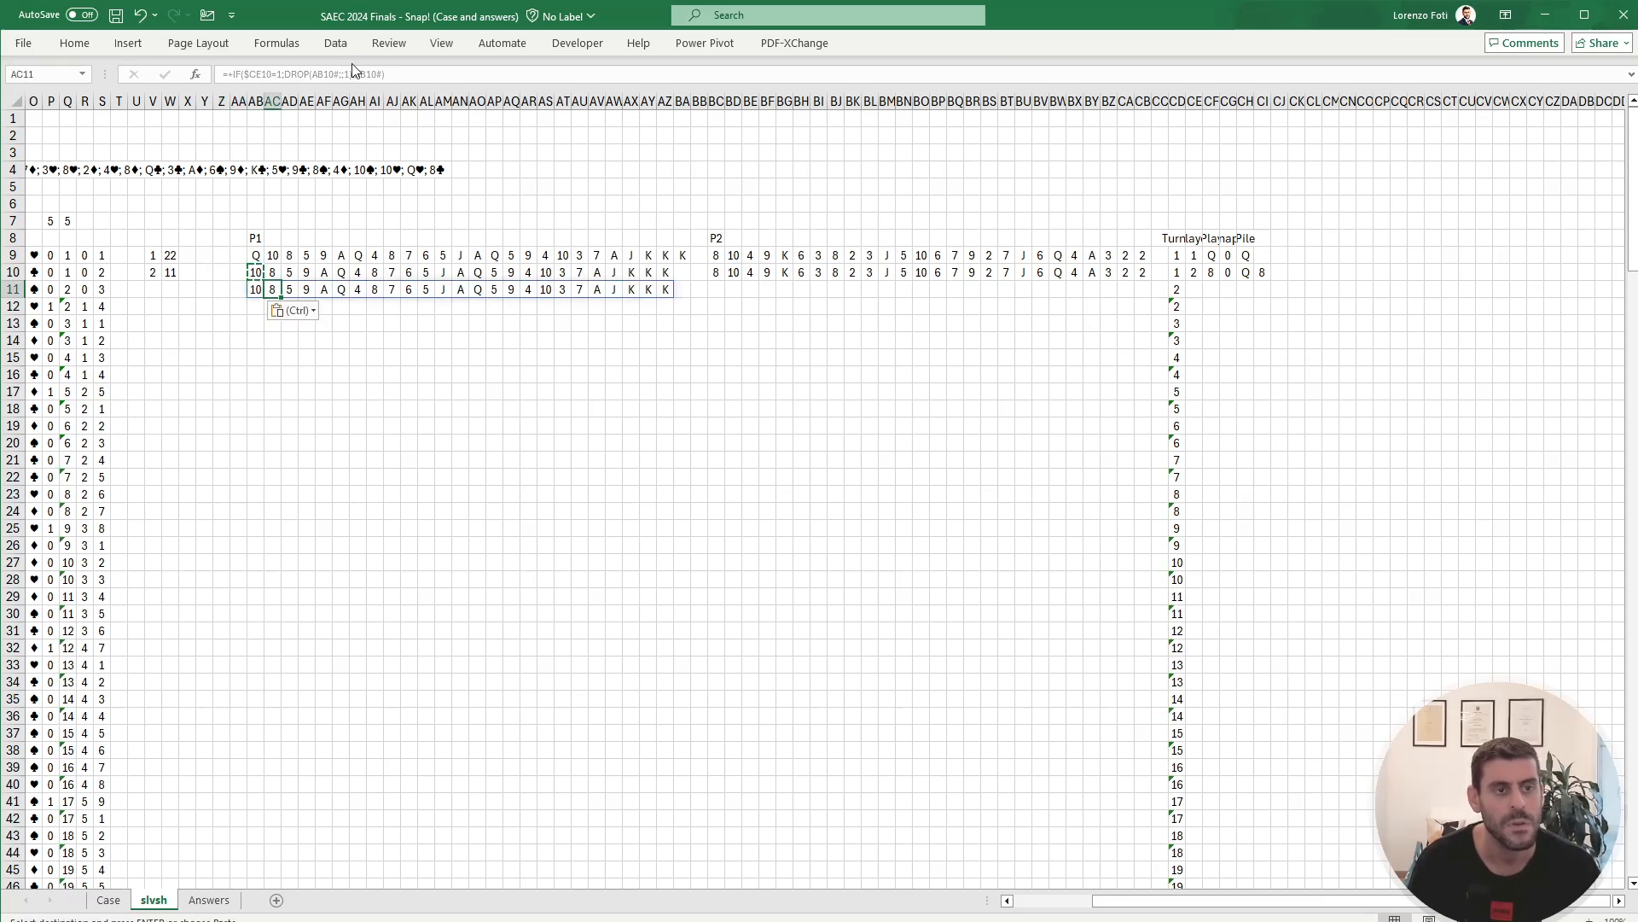
key("Escape")
key("Right")
key("Right")
key("Right")
key("Right")
key("Right")
key("Right")
key("Right")
key("Right")
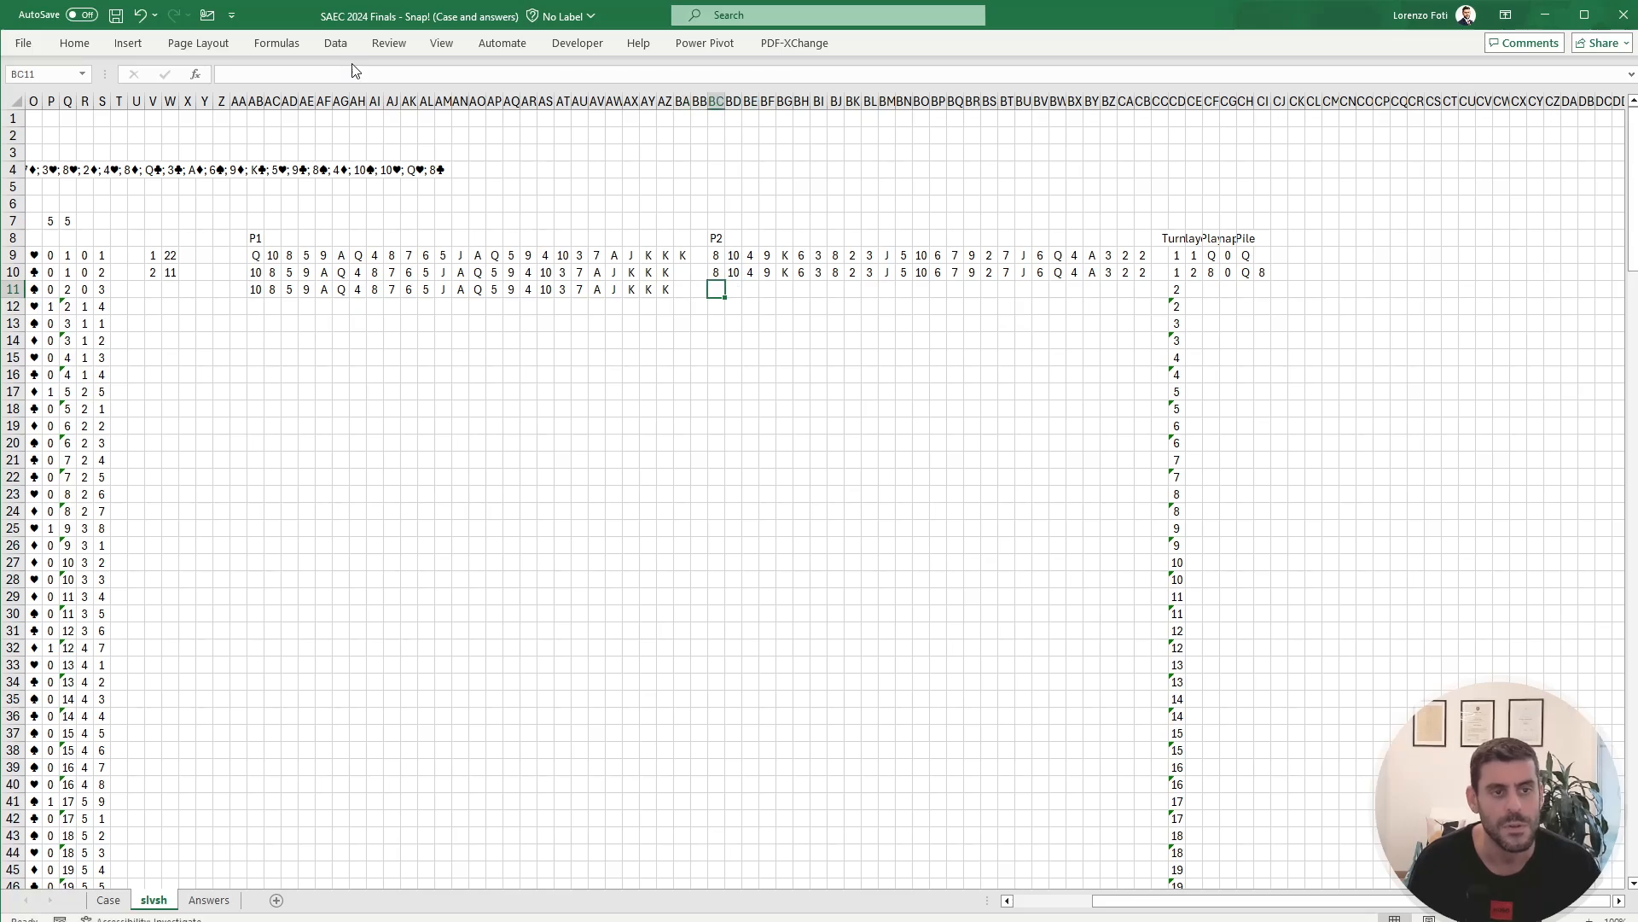
key("ctrl+d")
Step: Fill the player, played card, Snap? and Pile formulas from row 10 down into CE11:CH11
key("Right")
key("Right")
key("Right")
key("Right")
key("Right")
key("Right")
key("Right")
key("Right")
key("Right")
key("Right")
key("Right")
key("Right")
key("Right")
key("Right")
key("Right")
key("Right")
key("Right")
key("Right")
key("Right")
key("Right")
key("Right")
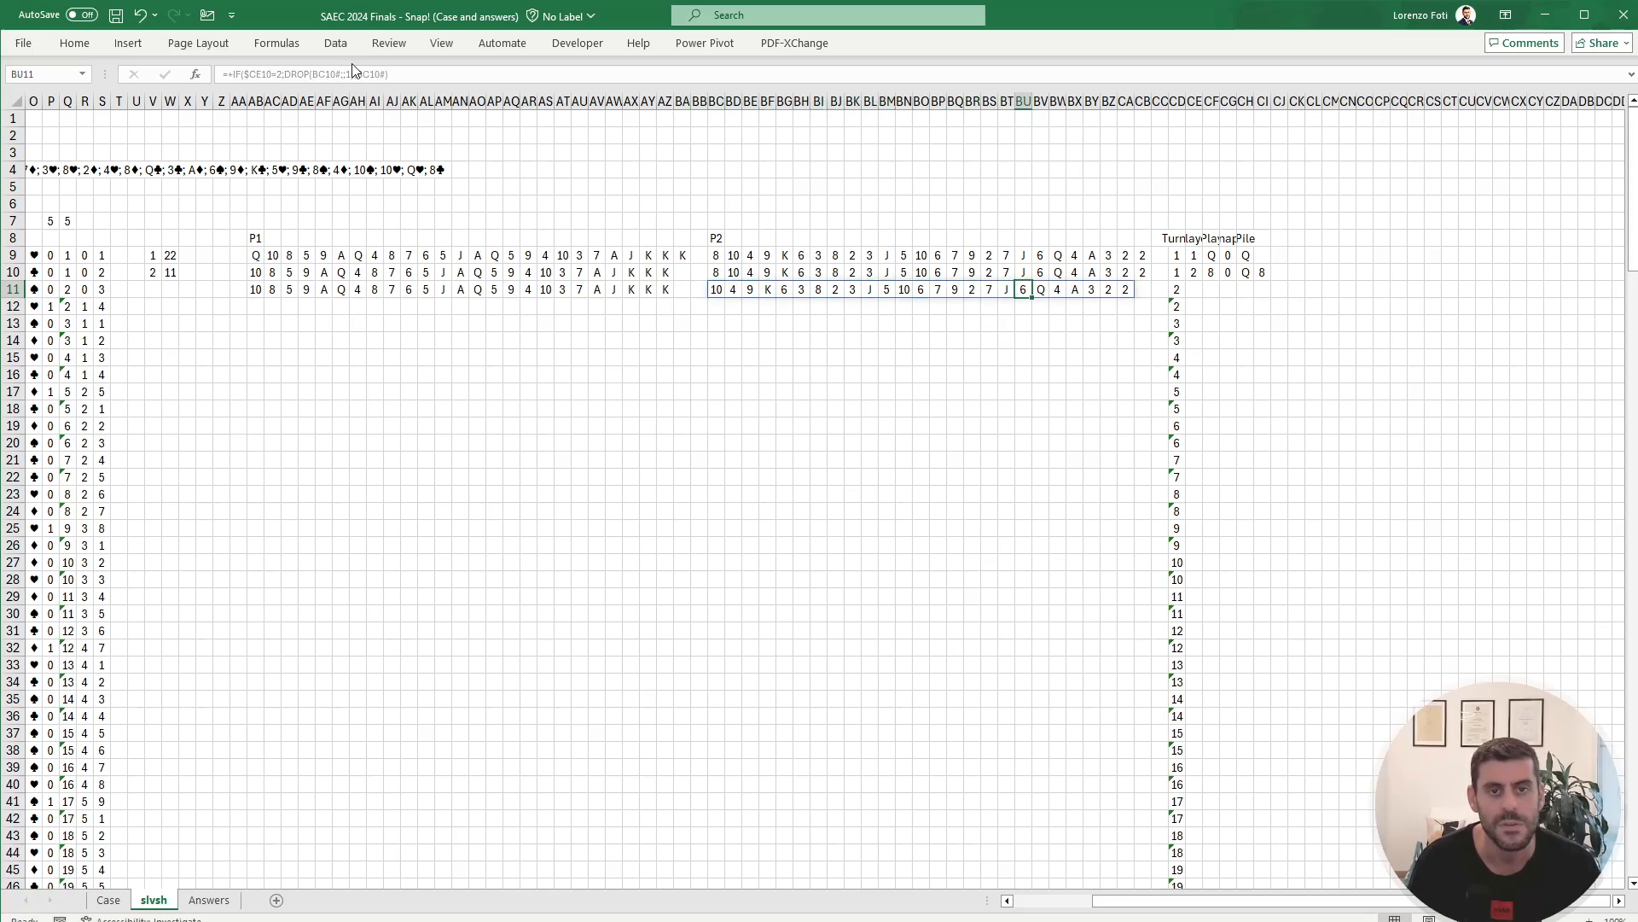
key("ctrl+d")
key("Right")
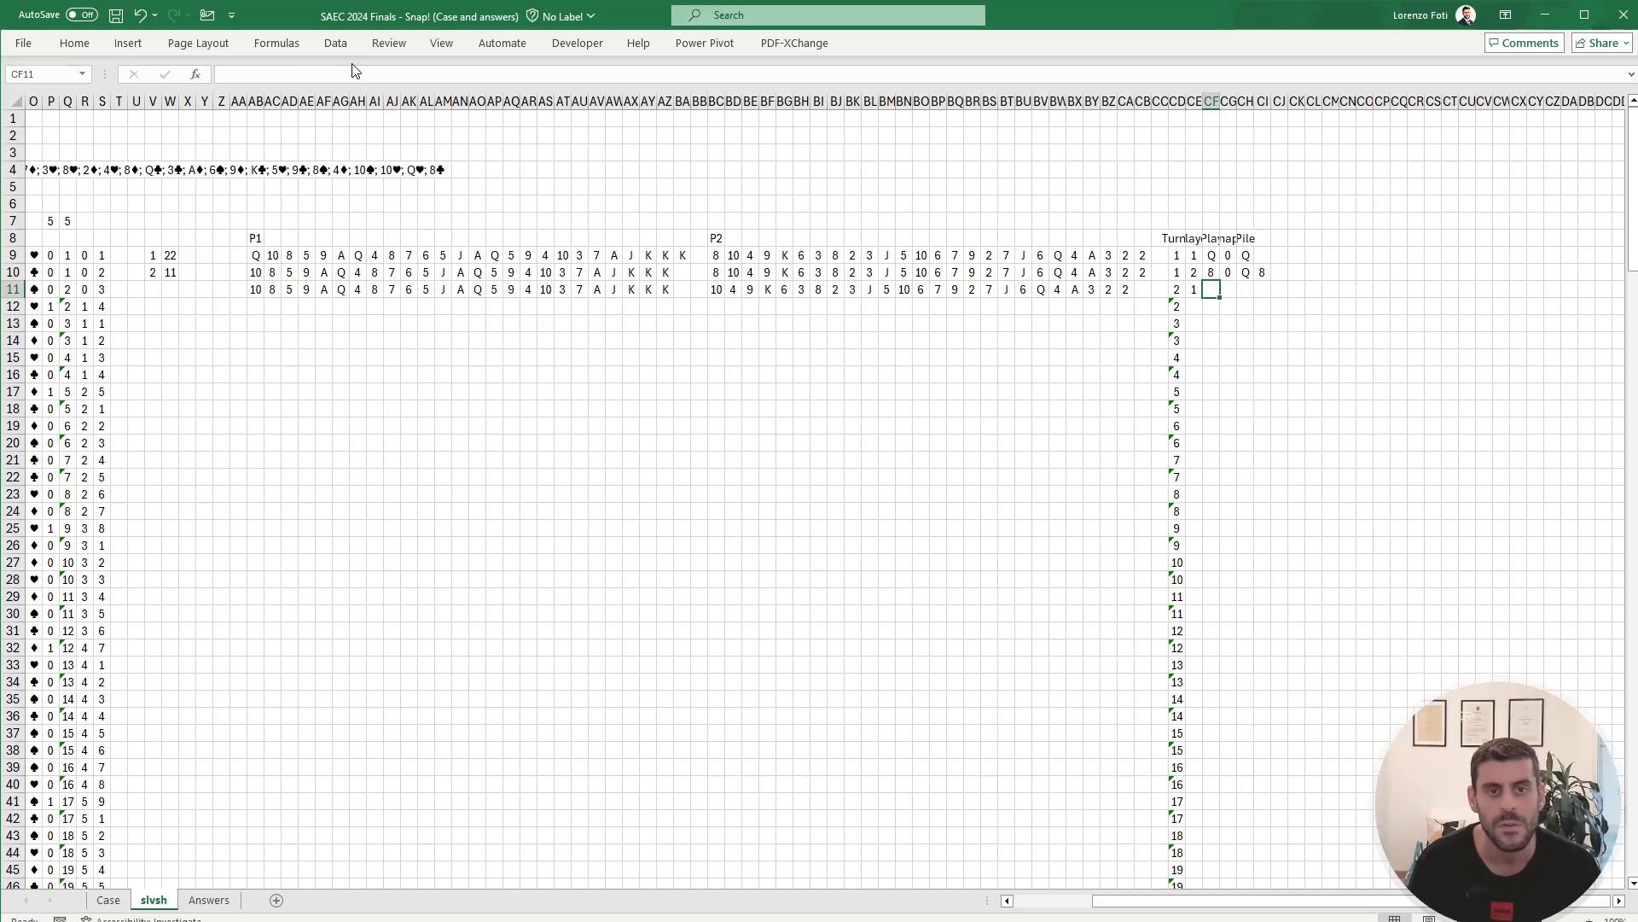
key("ctrl+d")
key("Right")
key("ctrl+d")
key("Right")
key("ctrl+d")
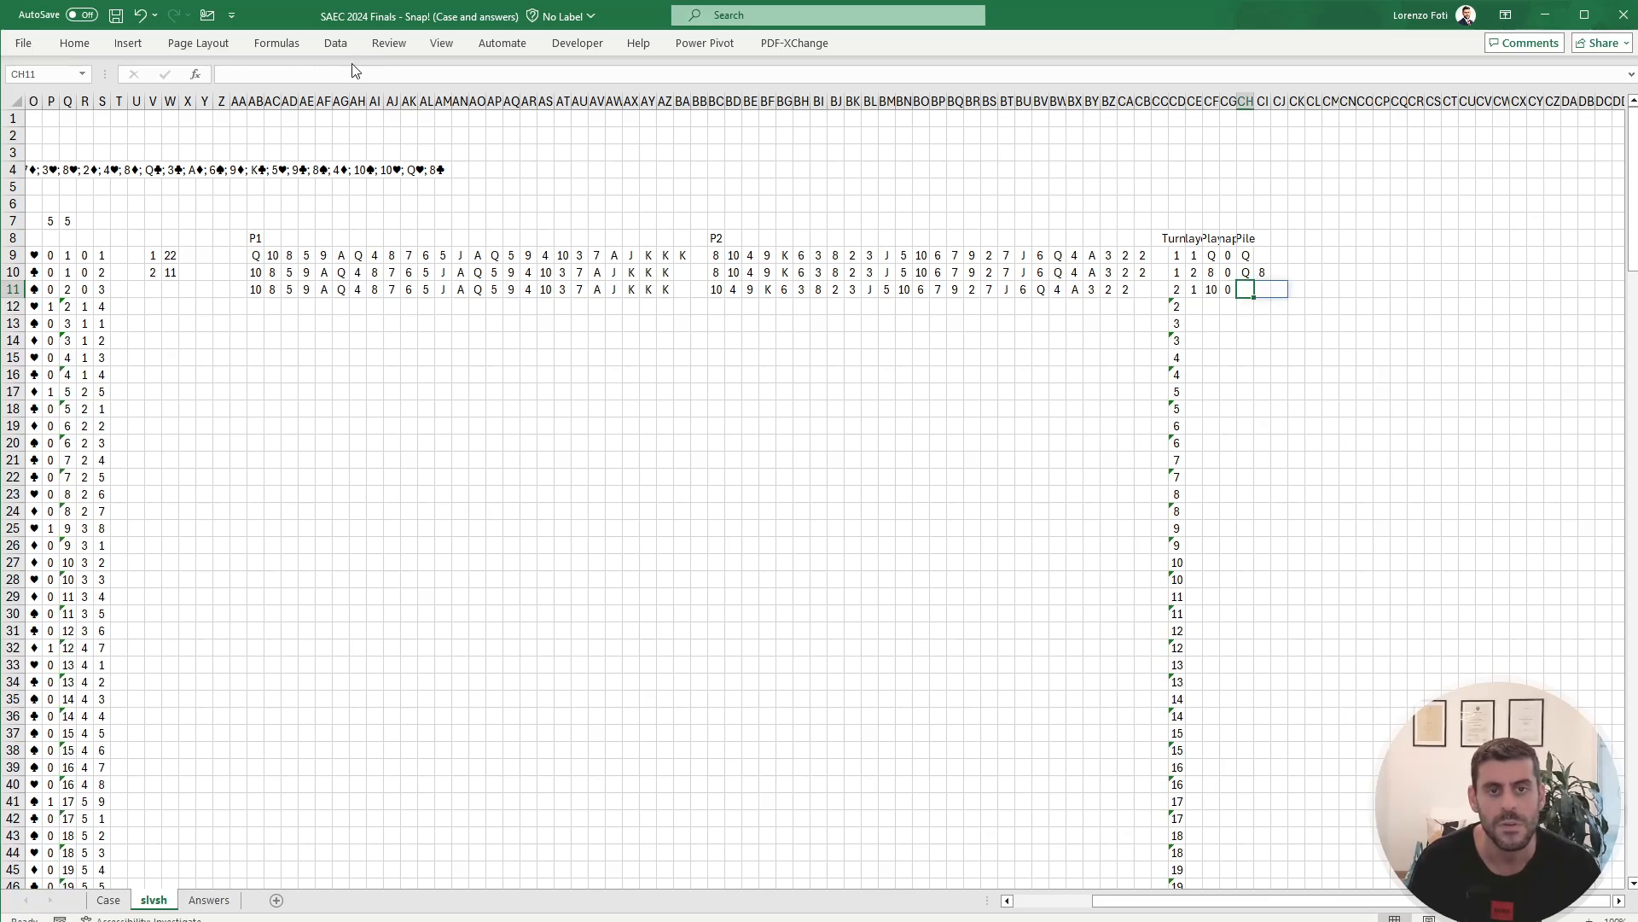
Step: Copy both players' card row formulas from AB11:BC11 into row 12
key("Left")
key("Left")
key("Left")
key("Left")
key("Left")
key("Left")
key("Left")
key("Left")
key("Left")
key("Left")
key("Left")
key("Left")
key("Left")
key("Left")
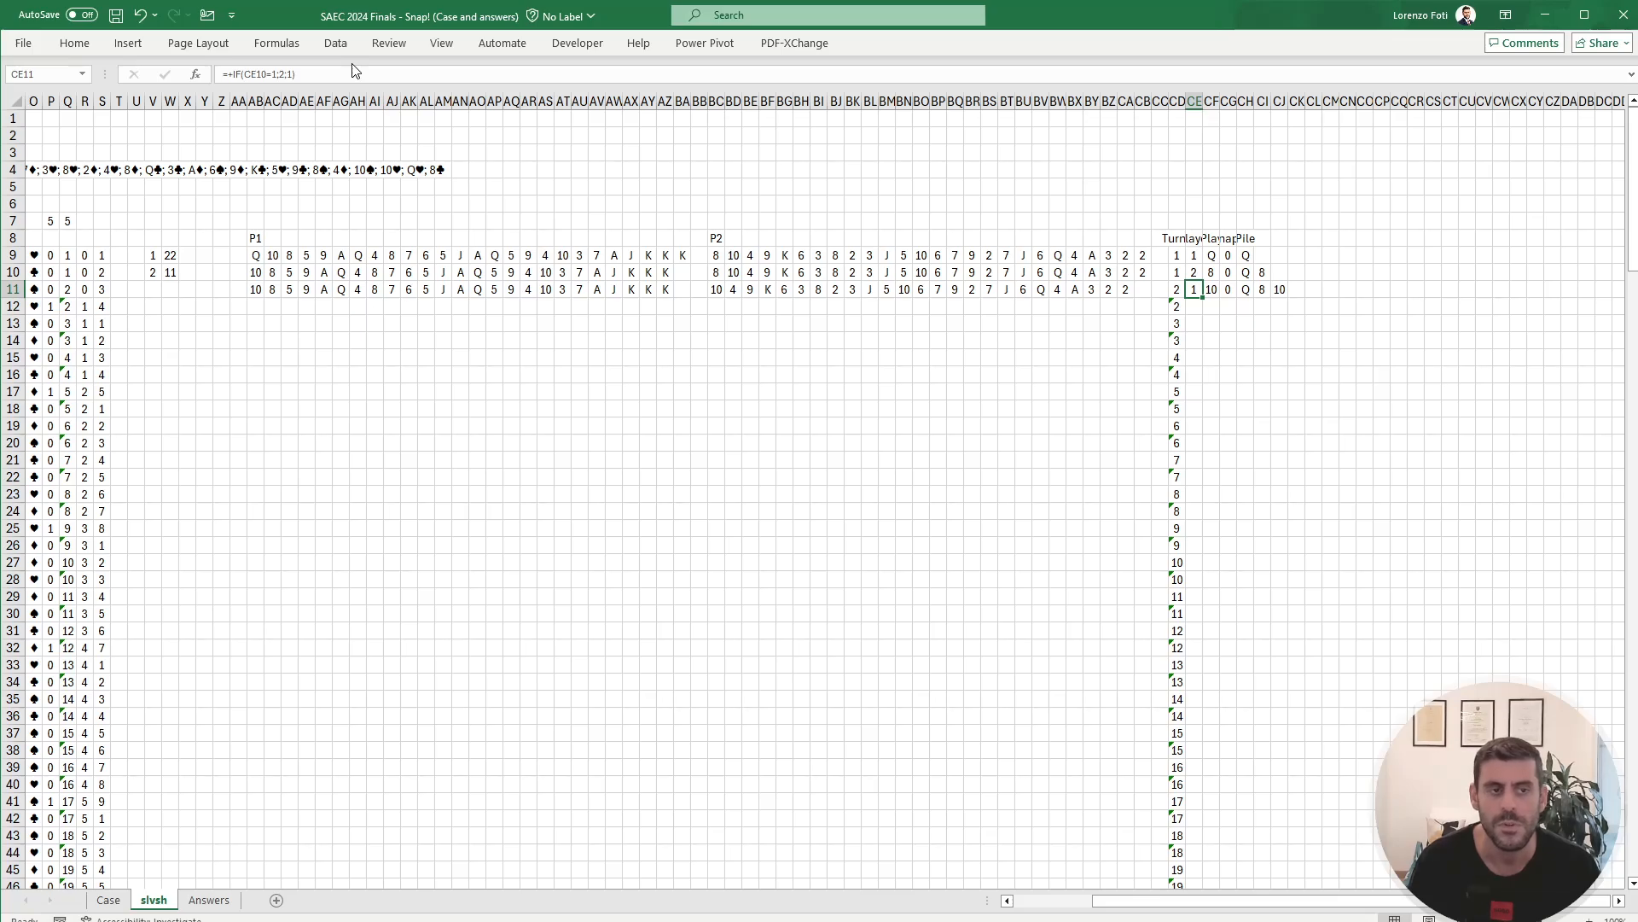
key("ctrl+Left")
key("ctrl+Left")
key("ctrl+Left")
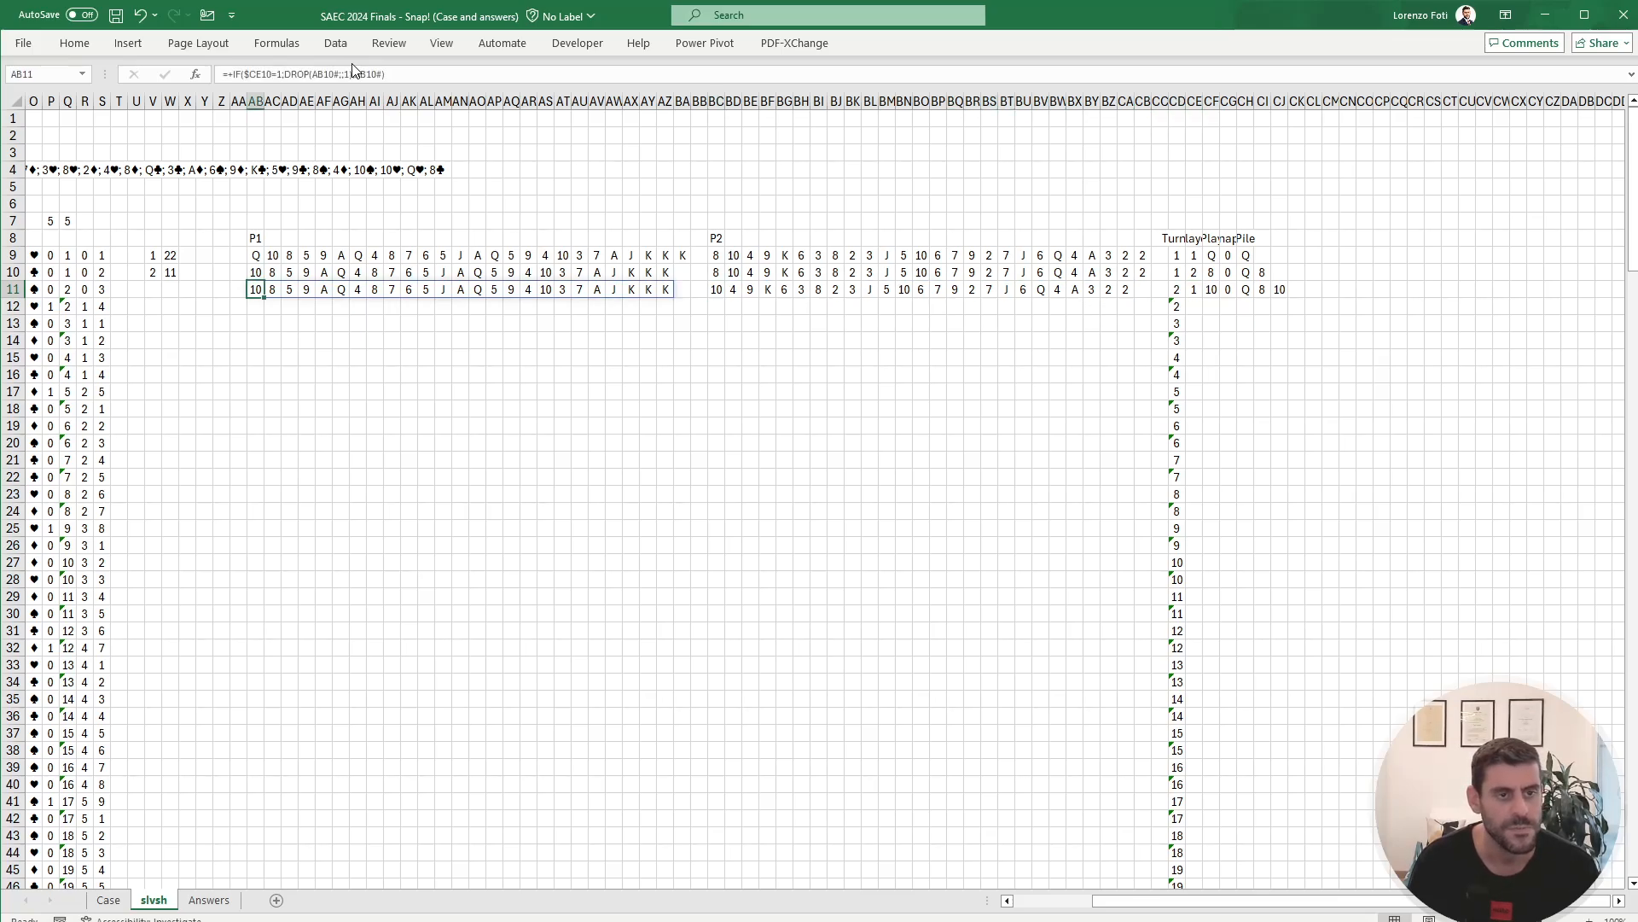
key("ctrl+shift+Right")
key("ctrl+shift+Right")
key("ctrl+c")
key("Down")
key("ctrl+v")
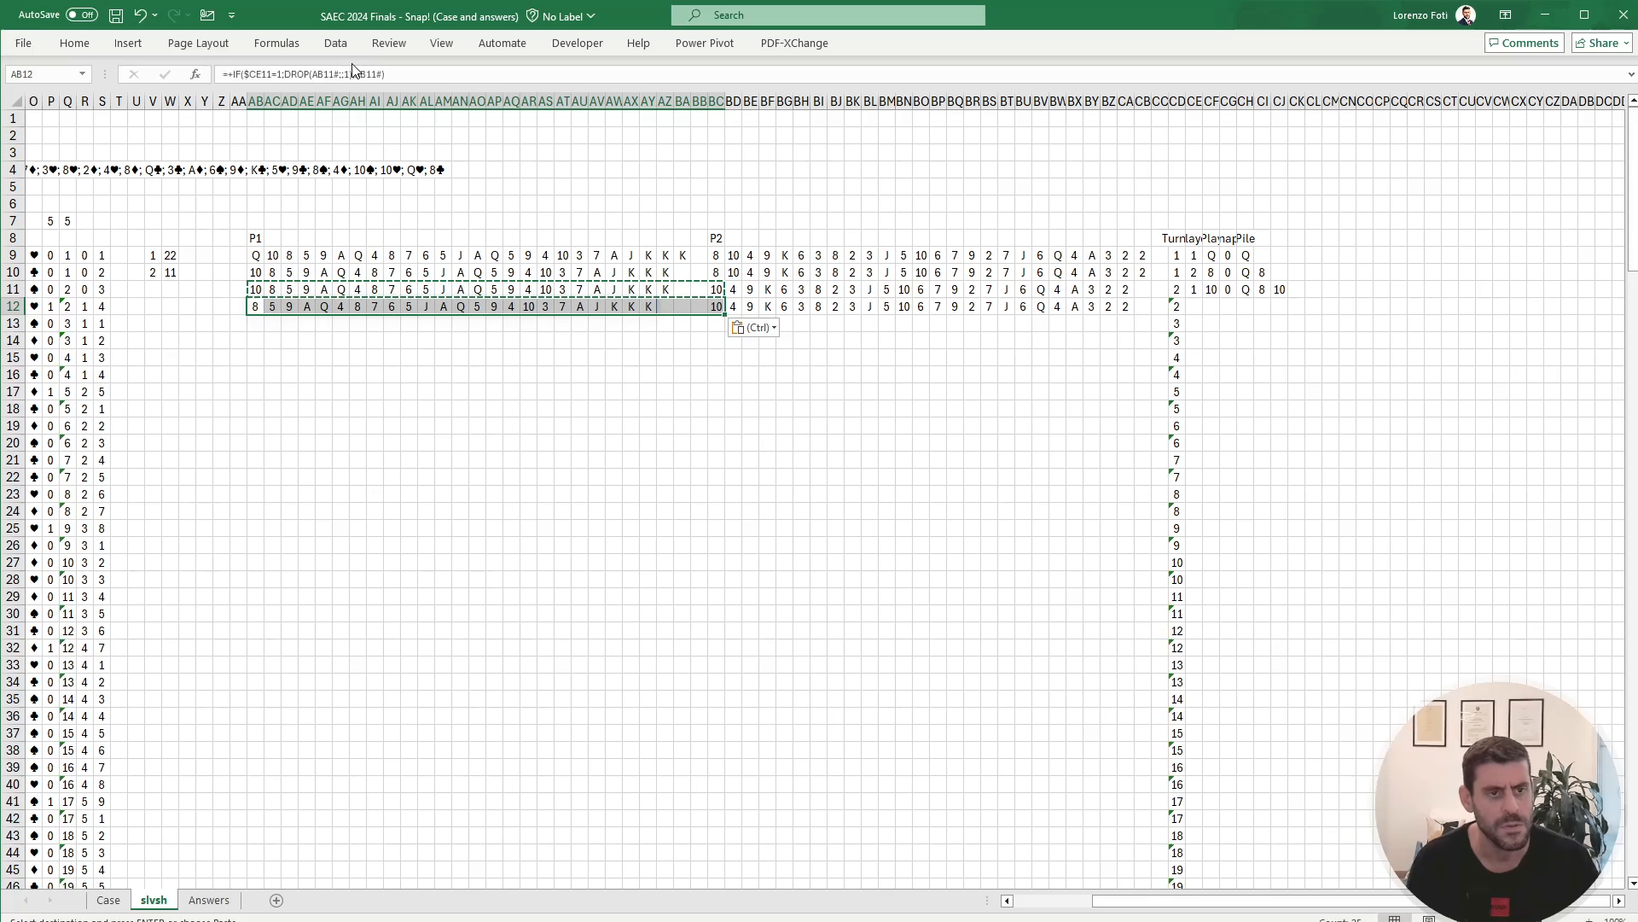
key("Escape")
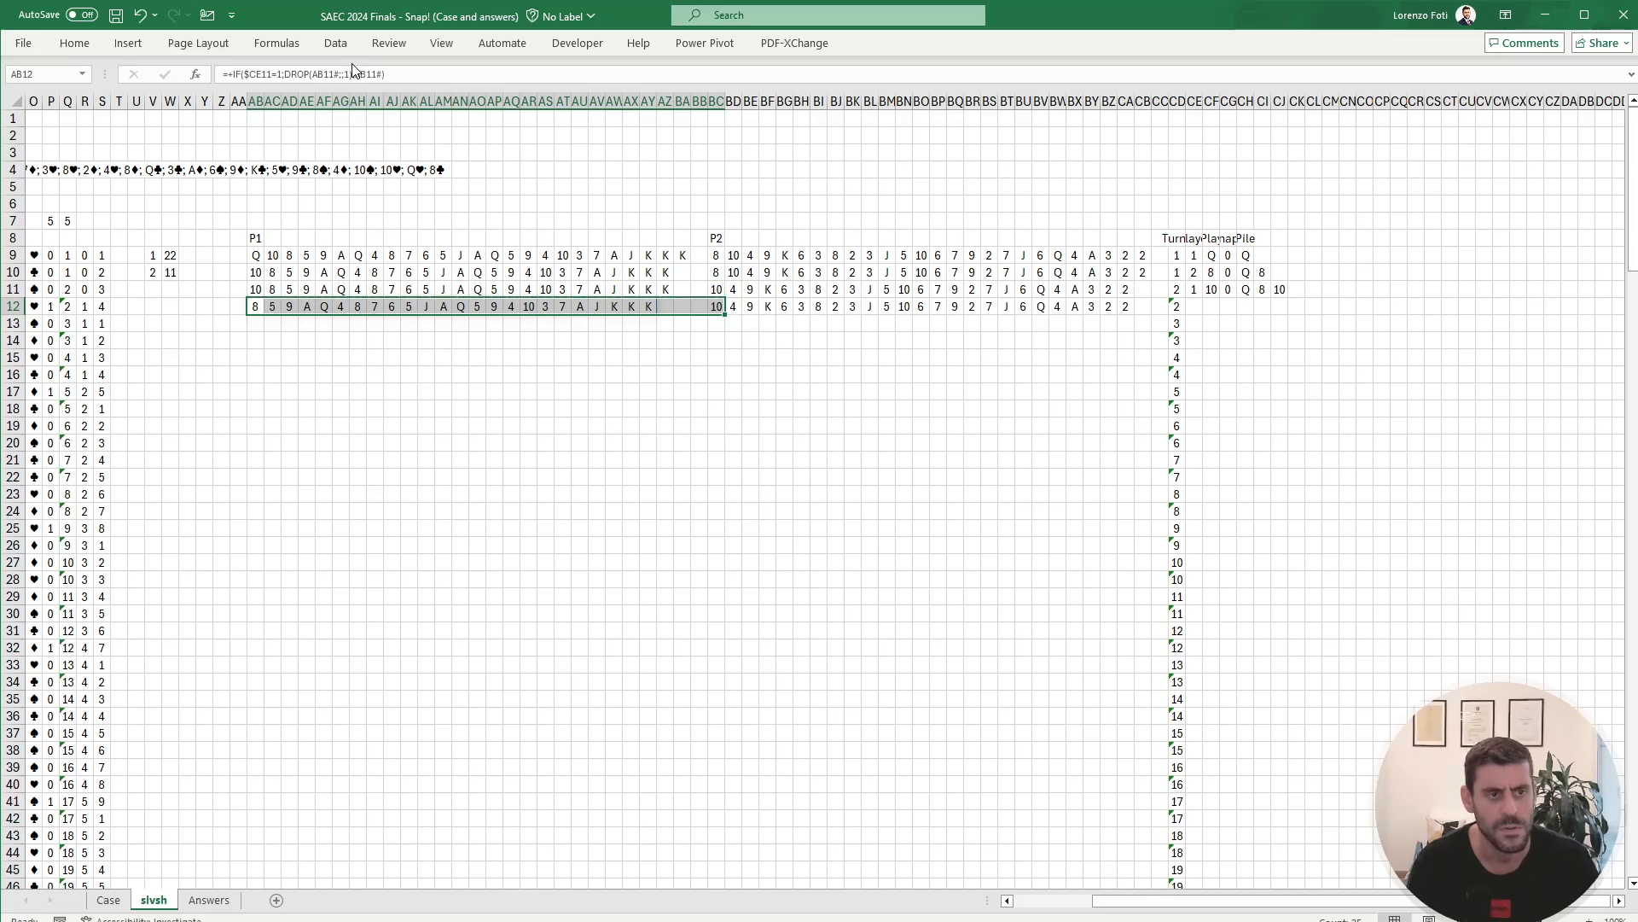
Step: Fill the player, played card, Snap? and Pile formulas from row 11 down into CE12:CH12
key("Right")
key("Right")
key("Right")
key("Right")
key("Right")
key("Right")
key("Right")
key("Right")
key("Right")
key("Right")
key("Right")
key("Right")
key("Right")
key("Right")
key("Right")
key("Right")
key("Right")
key("Right")
key("Right")
key("Right")
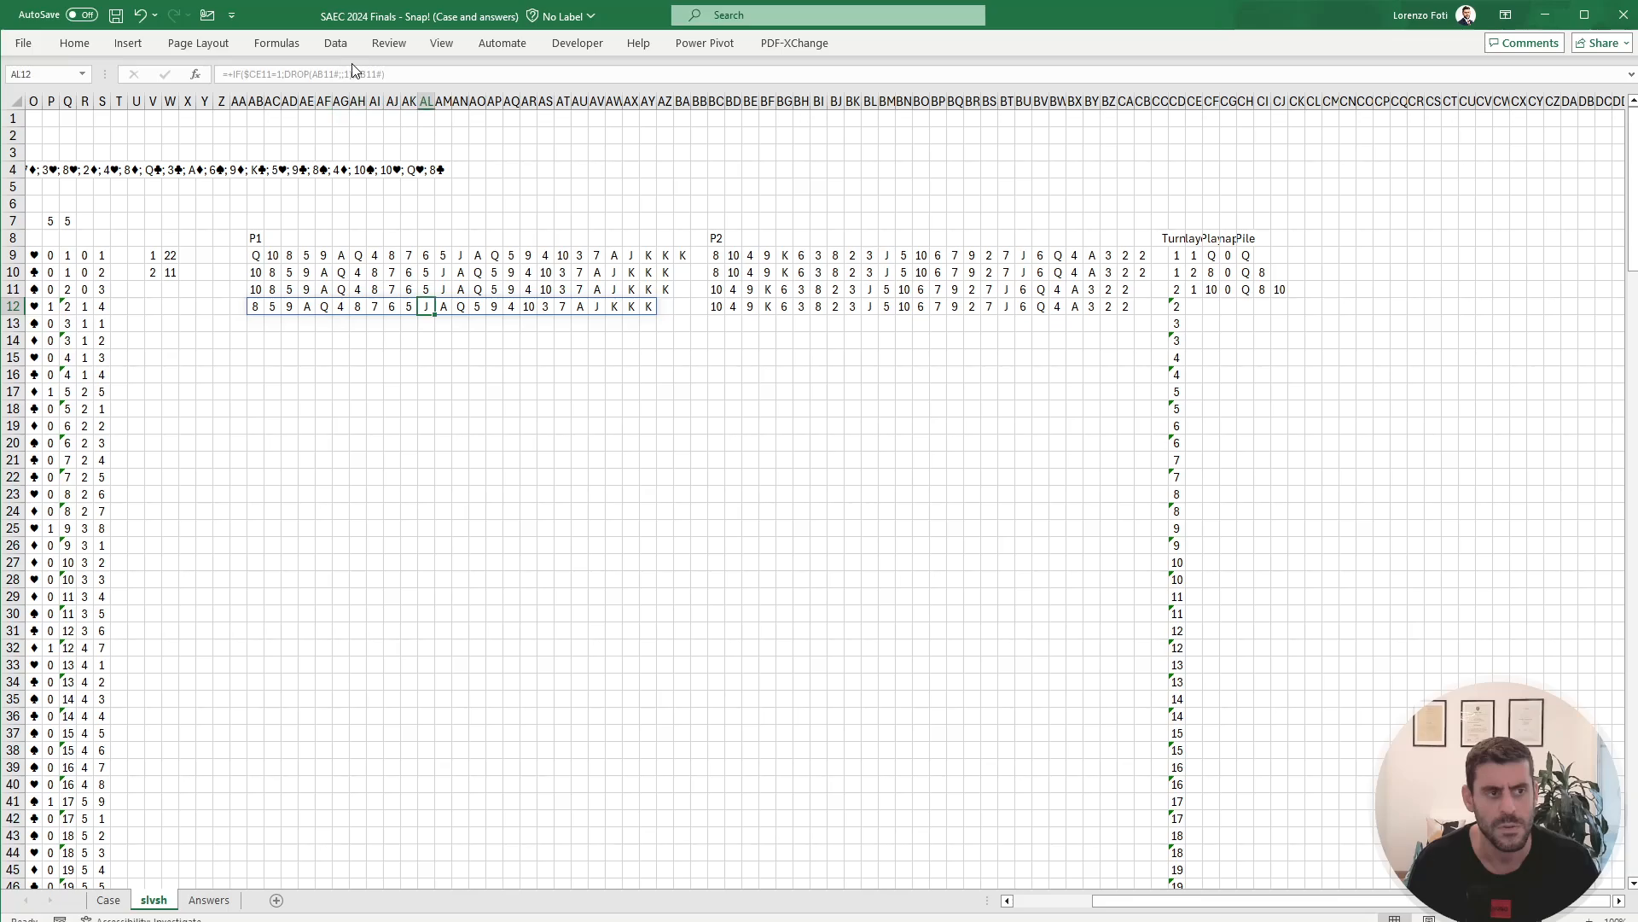
key("Right")
key("Right")
key("Right")
key("Right")
key("Right")
key("Right")
key("Right")
key("Right")
key("Right")
key("Right")
key("Right")
key("Right")
key("Right")
key("Right")
key("ctrl+d")
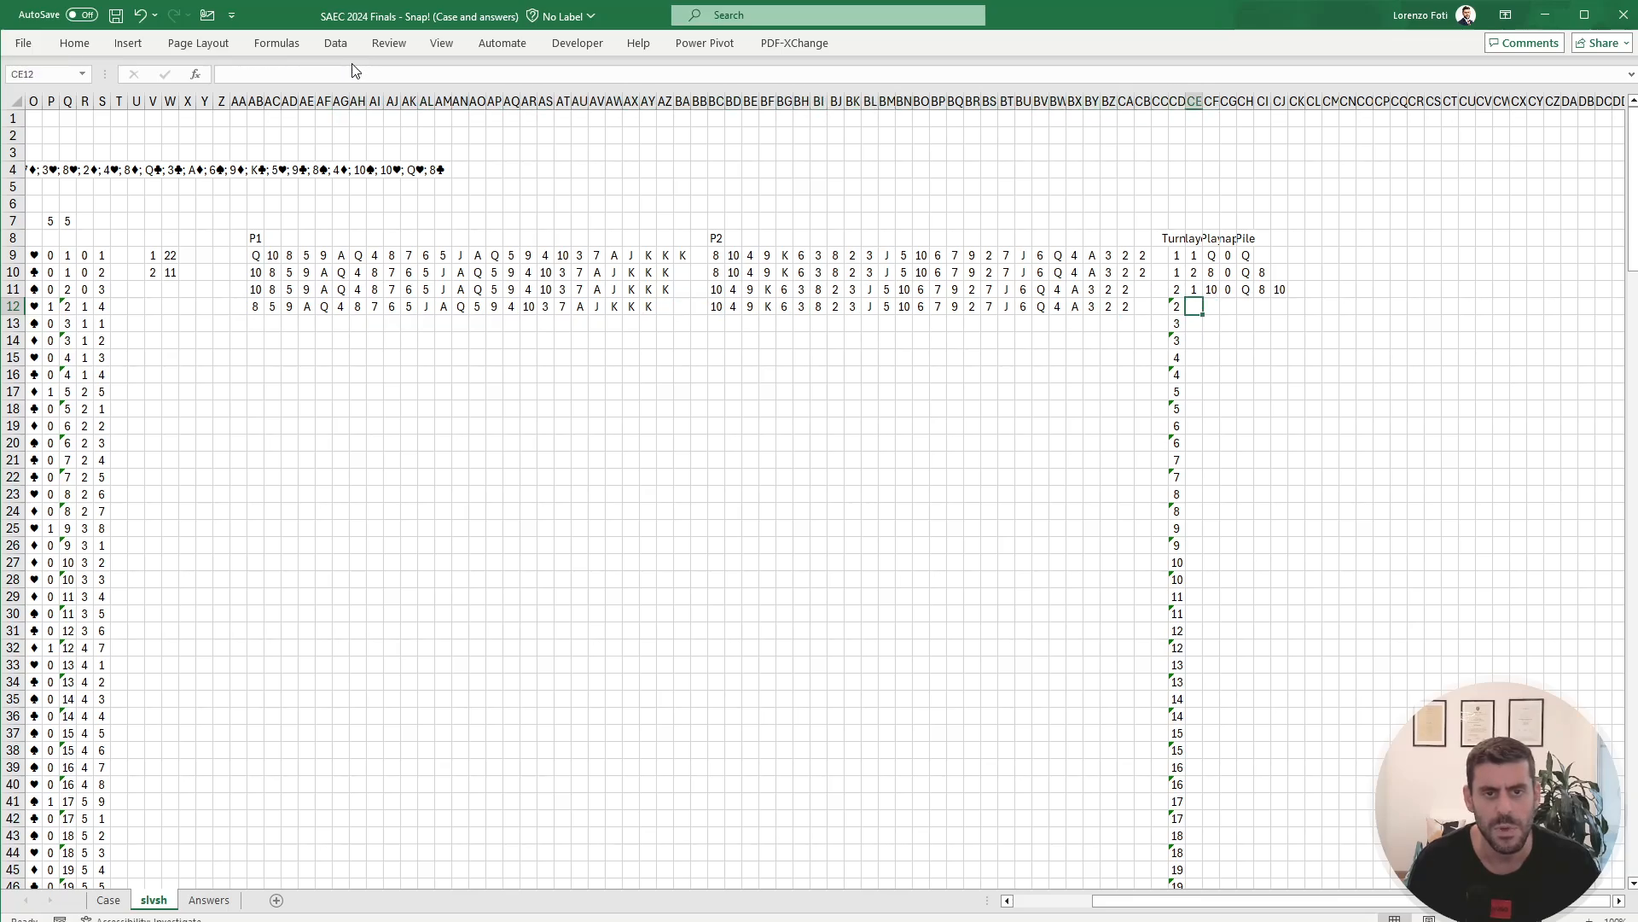
key("Right")
key("ctrl+d")
key("Right")
key("ctrl+d")
key("Right")
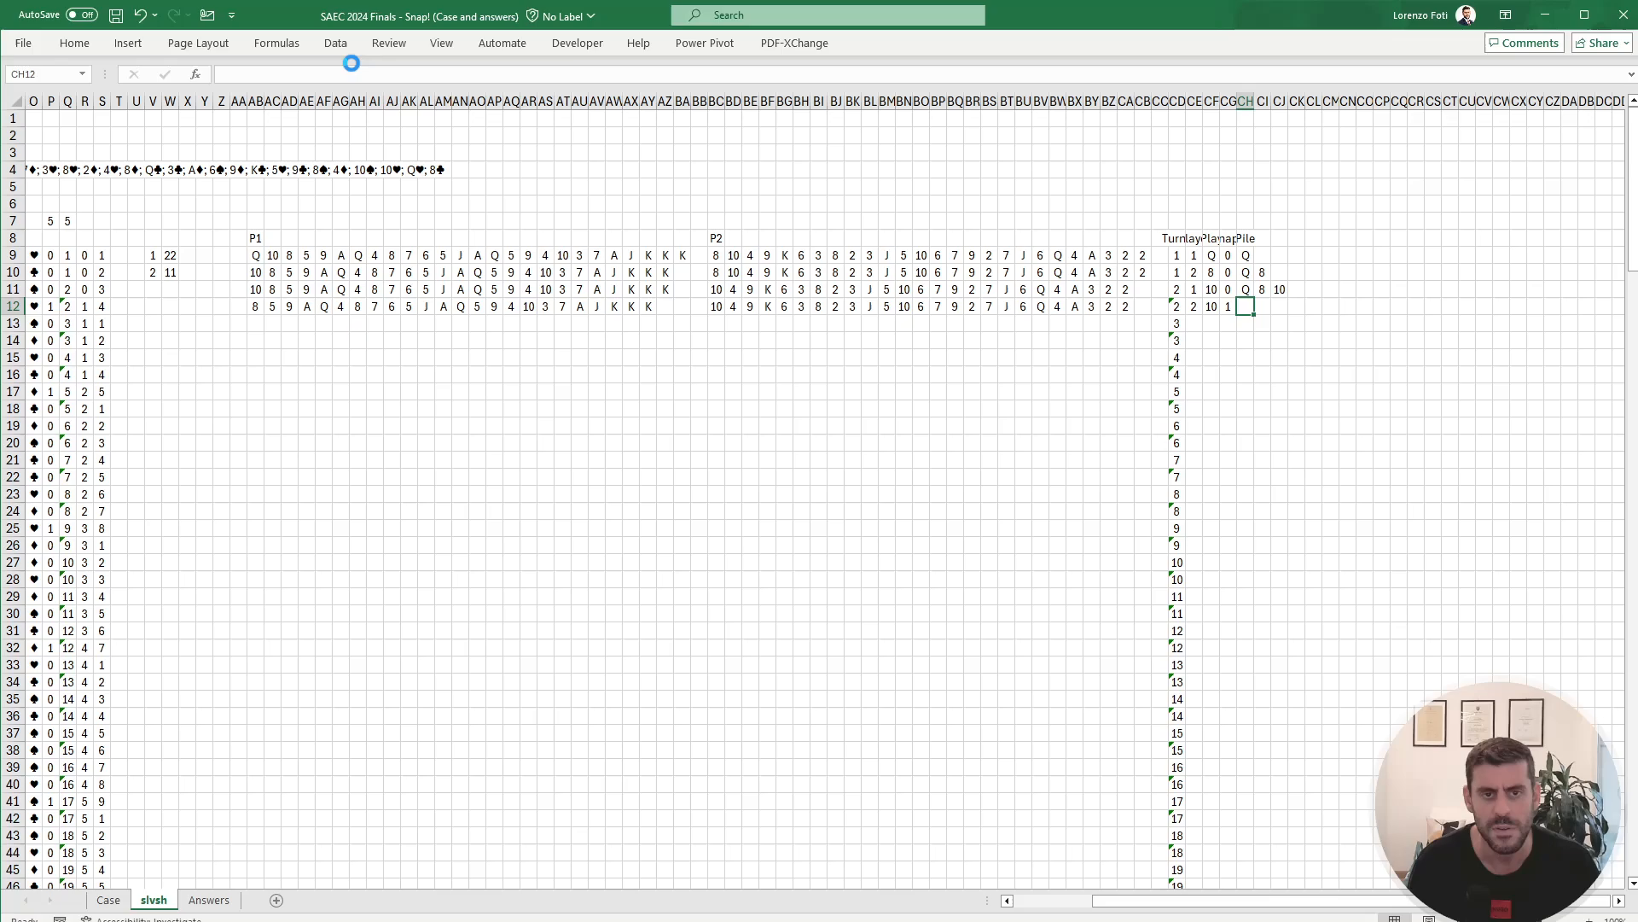
key("ctrl+d")
key("Right")
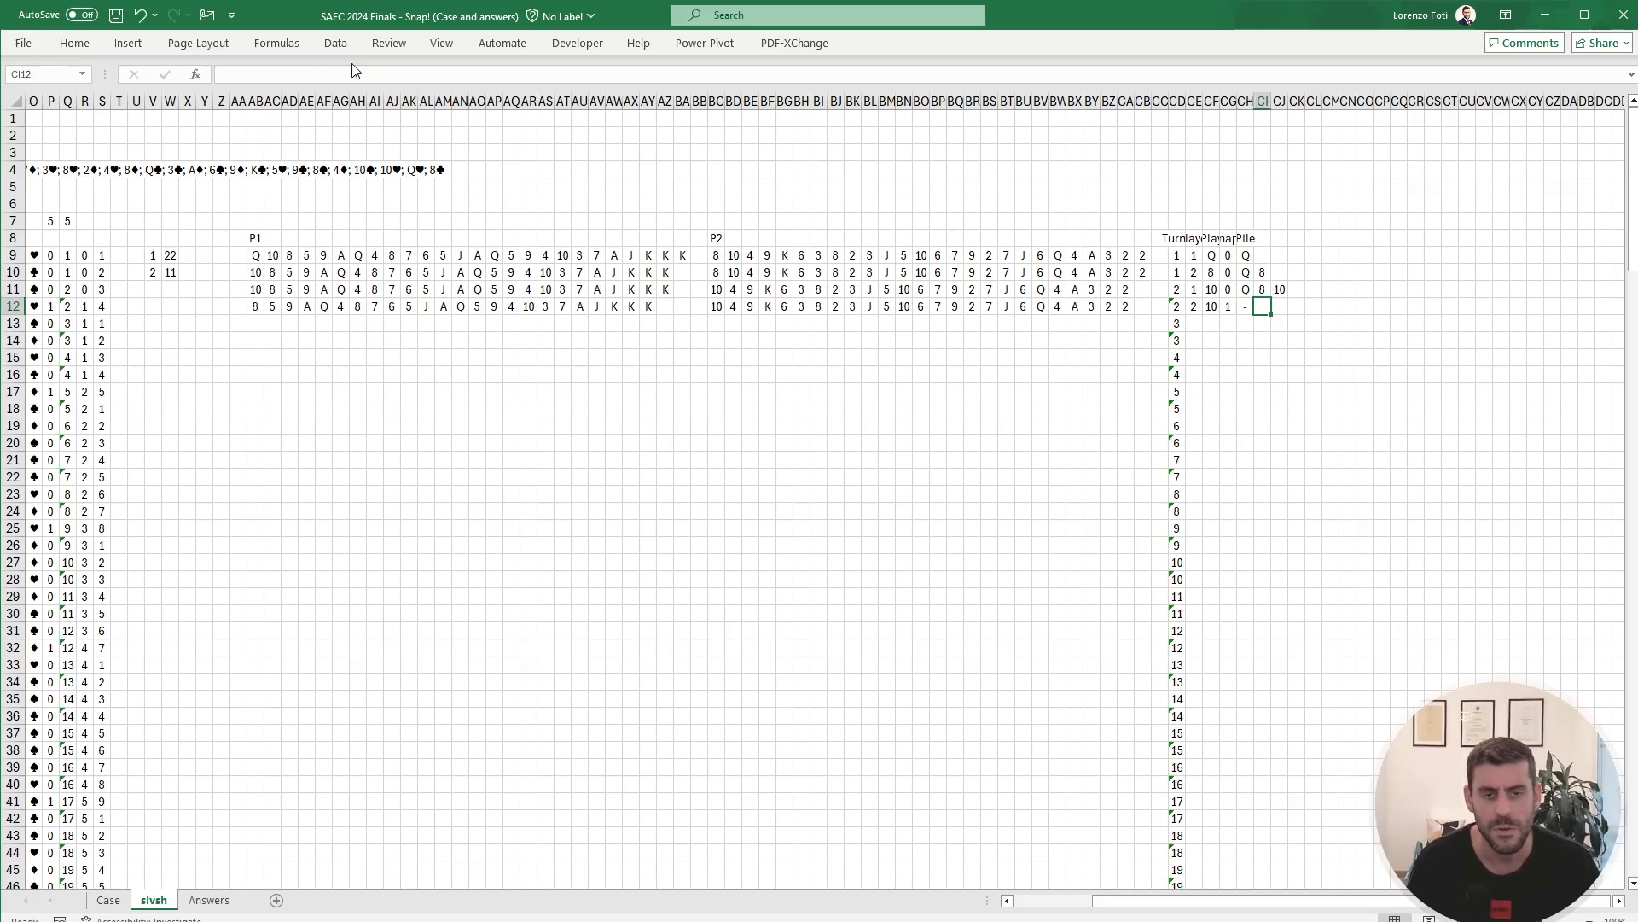
Step: Examine the Pile formulas in CH9:CH12 and the Snap? formula in CG10
key("Left")
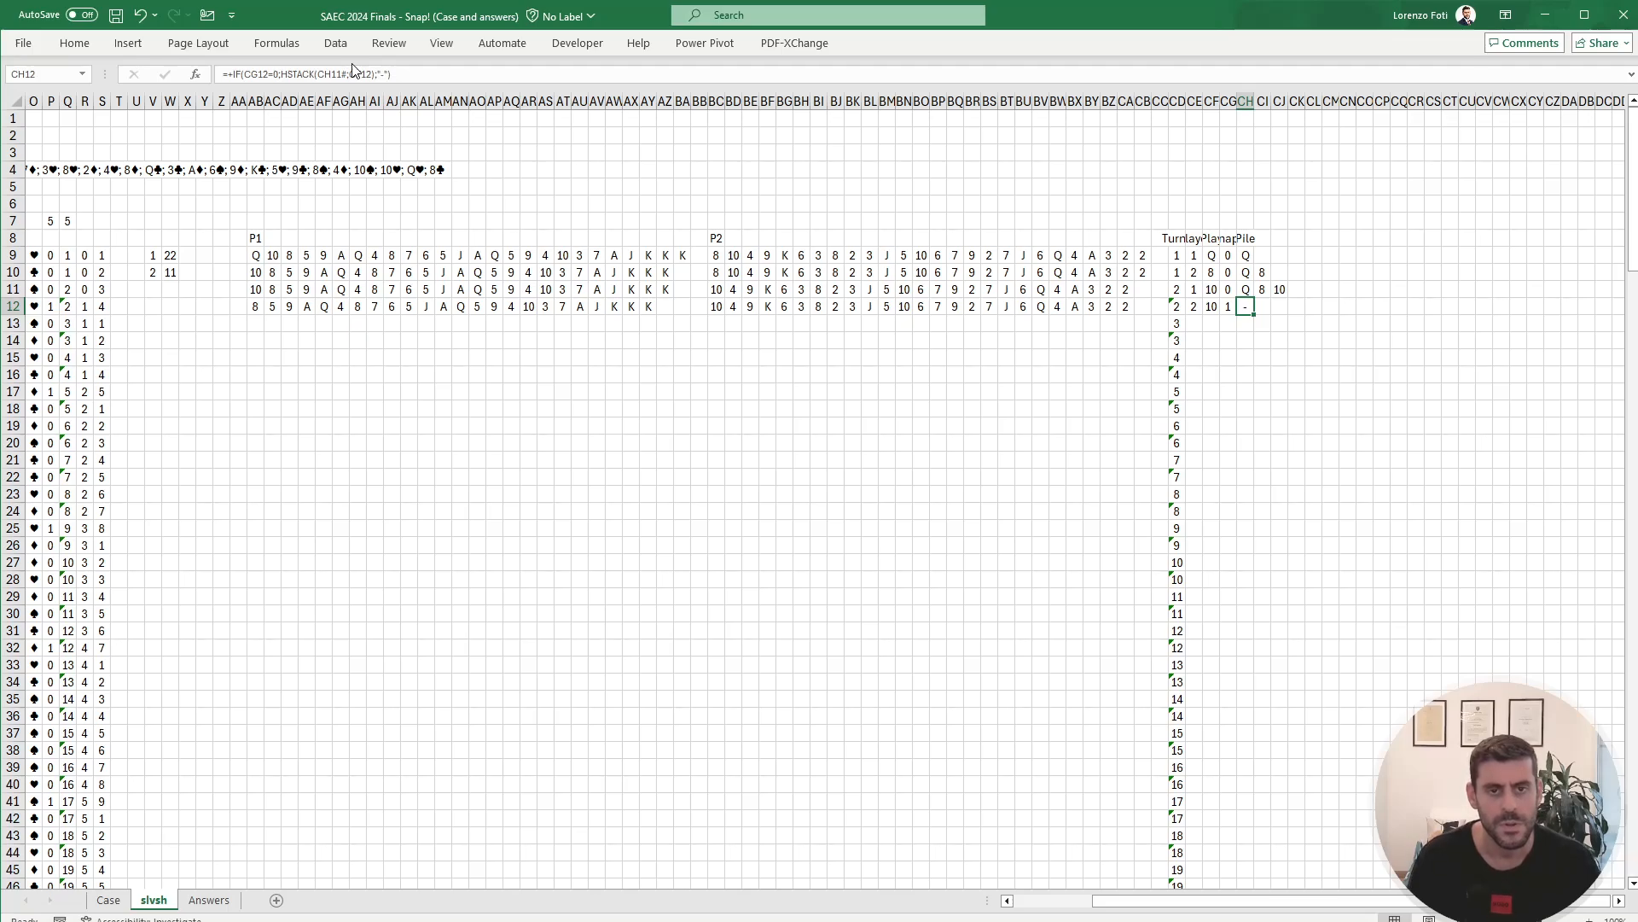
key("Up")
key("Up")
key("Up")
key("Down")
key("Down")
key("Down")
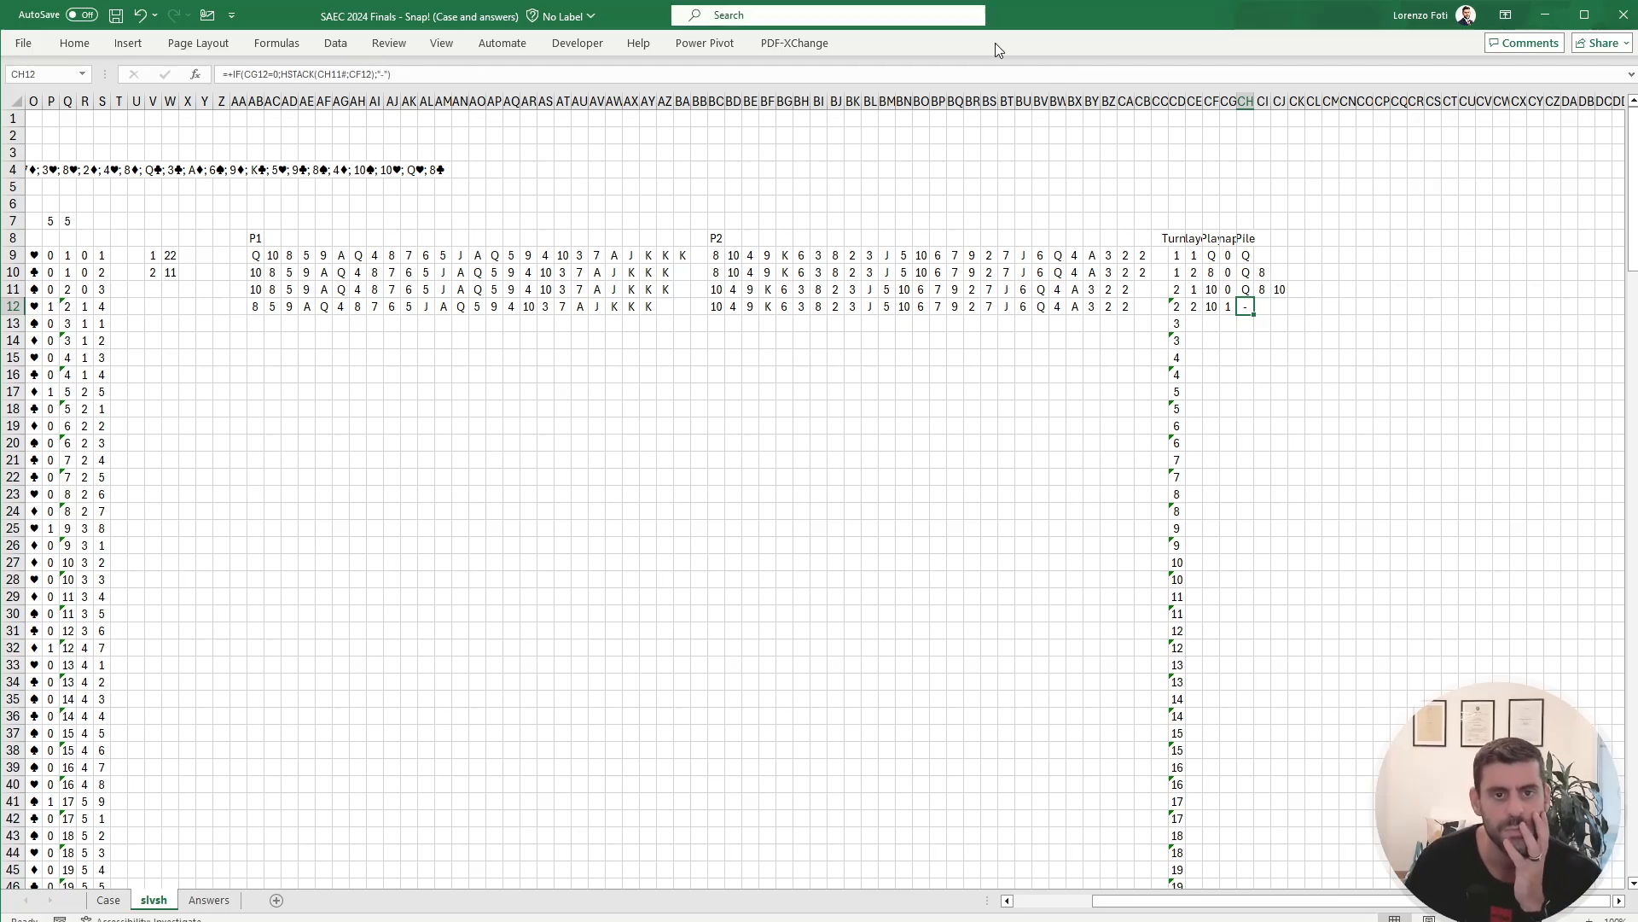
left_click(1229, 273)
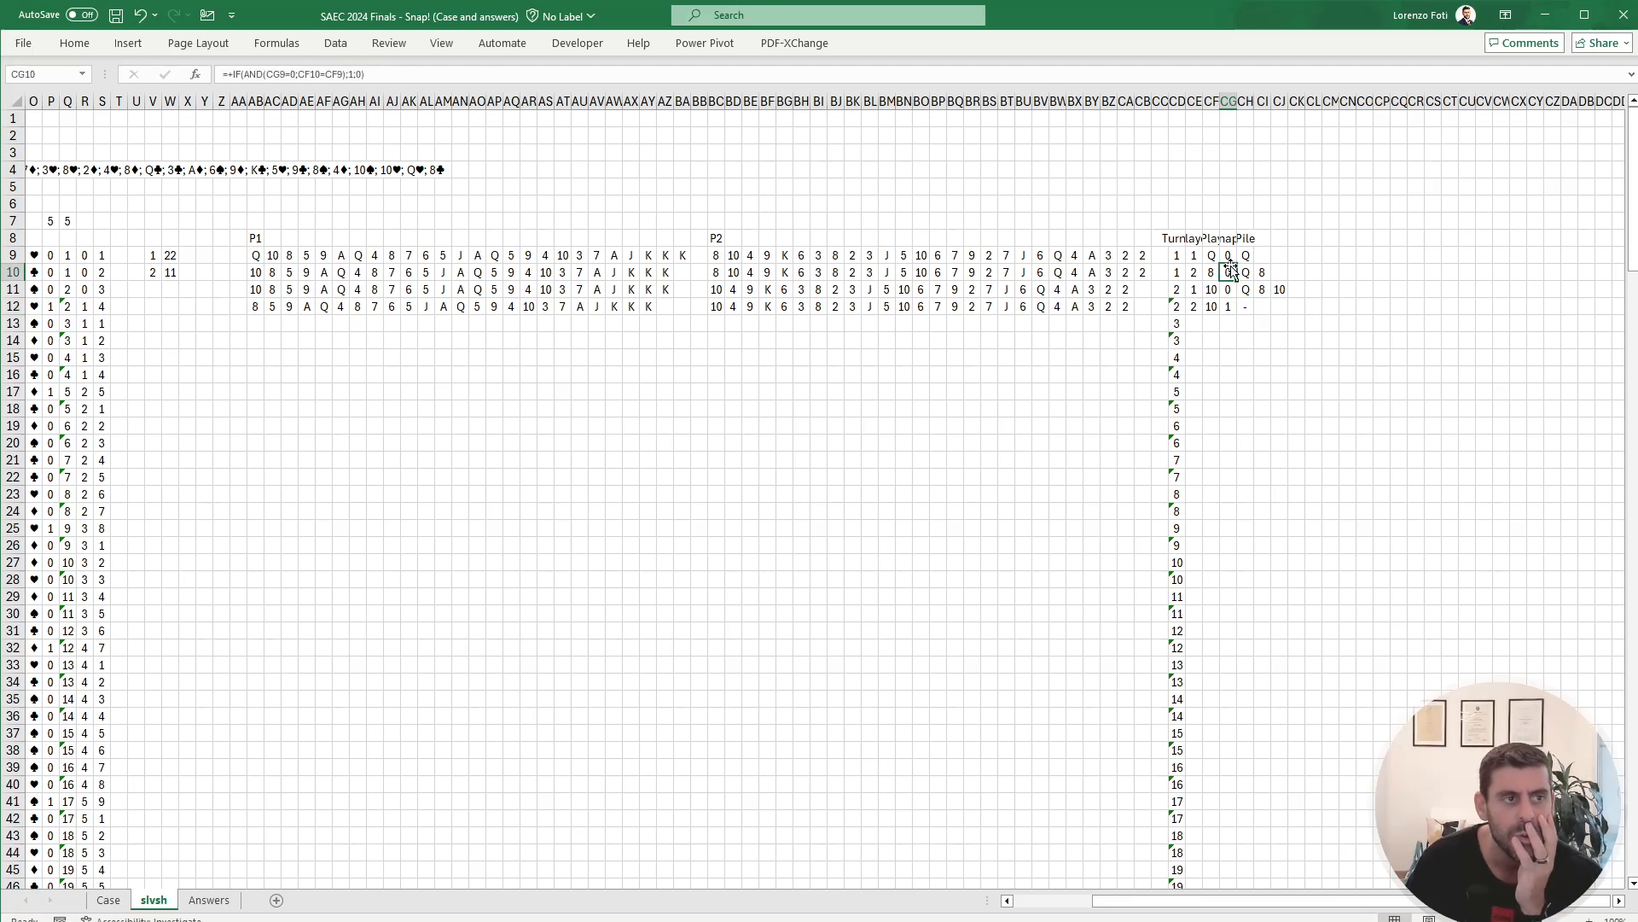
Step: Rewrite the Pile formula in CH10 as IF(CG10=0;LET(x;HSTACK(CH9#;CF10);FILTER(x;x<>"-"));"-") to drop dashes from the stacked cards
left_click(1245, 271)
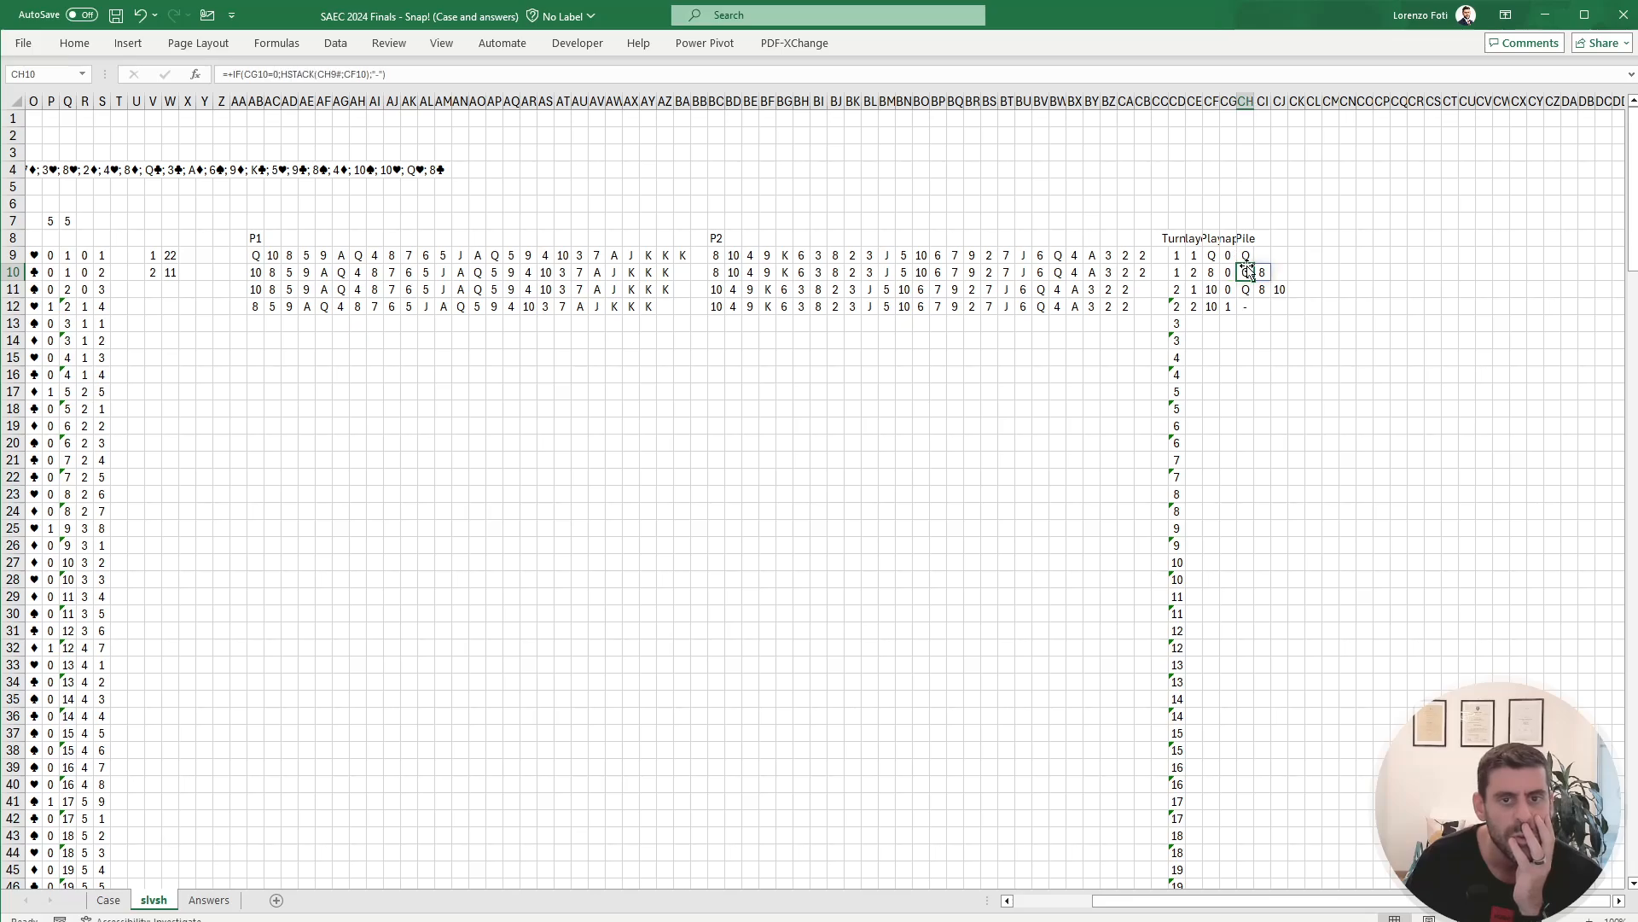
left_click(332, 74)
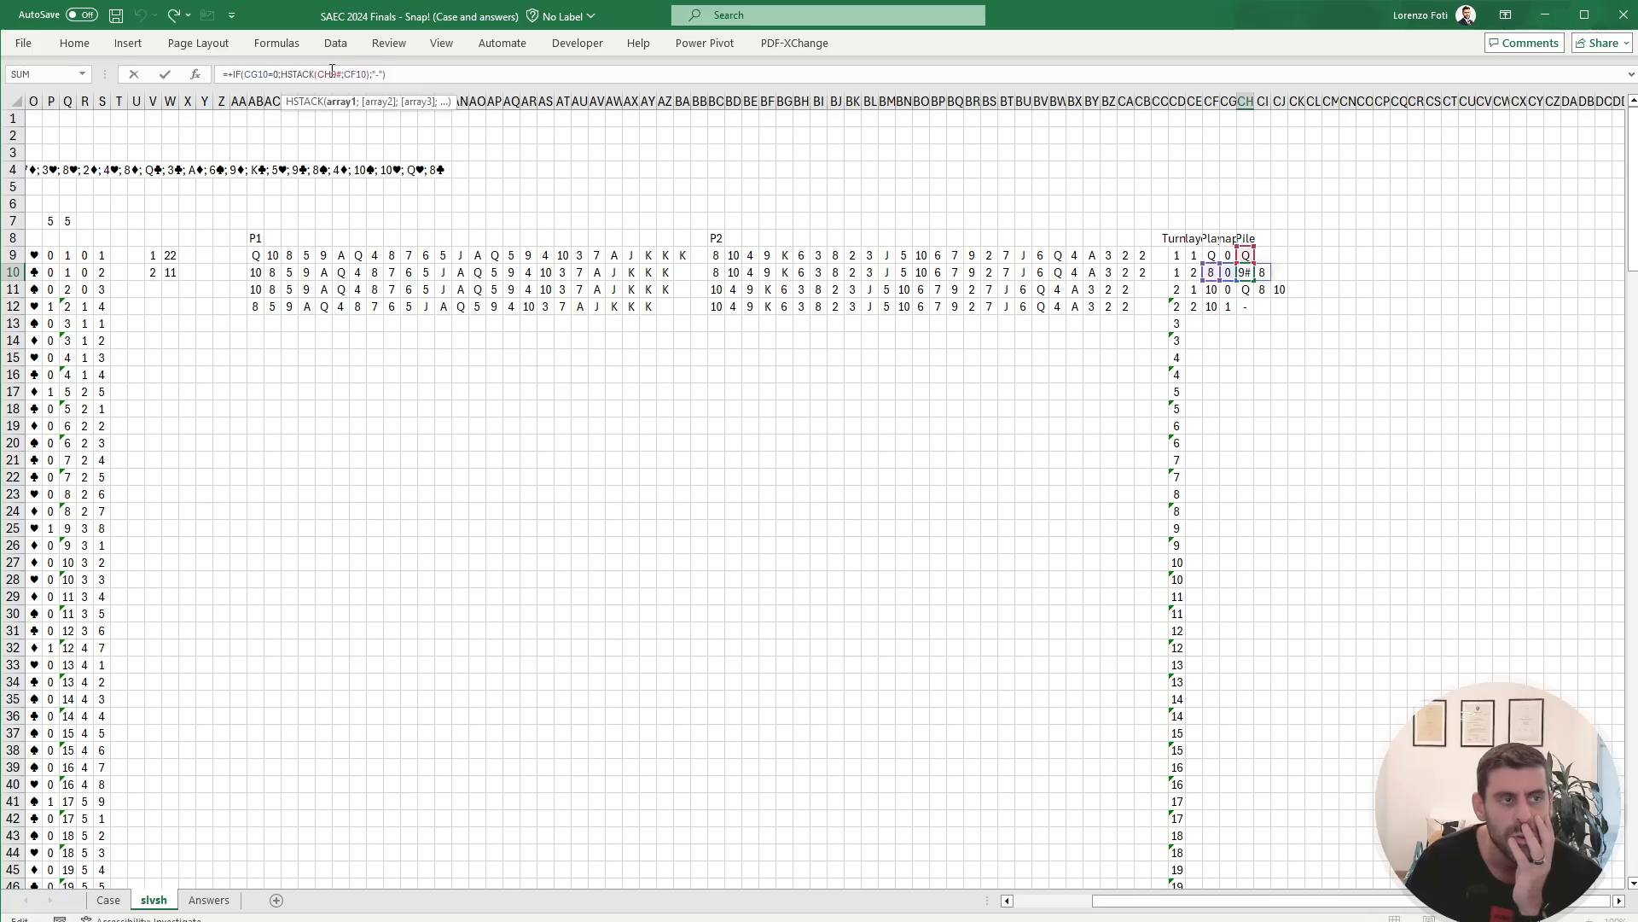
left_click(285, 75)
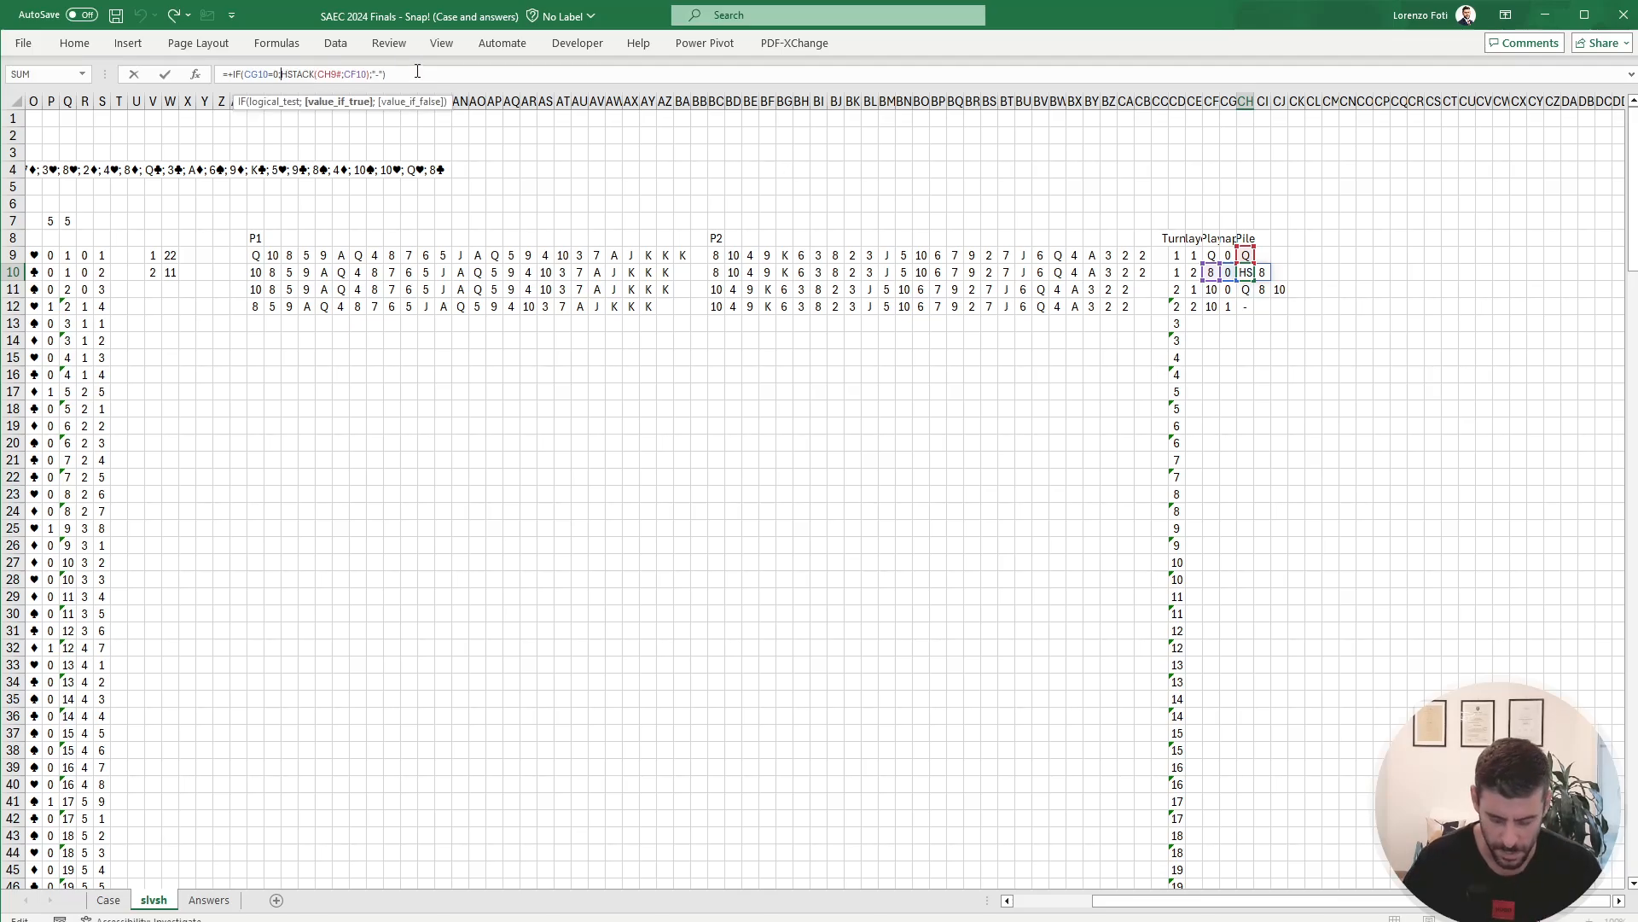
type("le")
type("t(x")
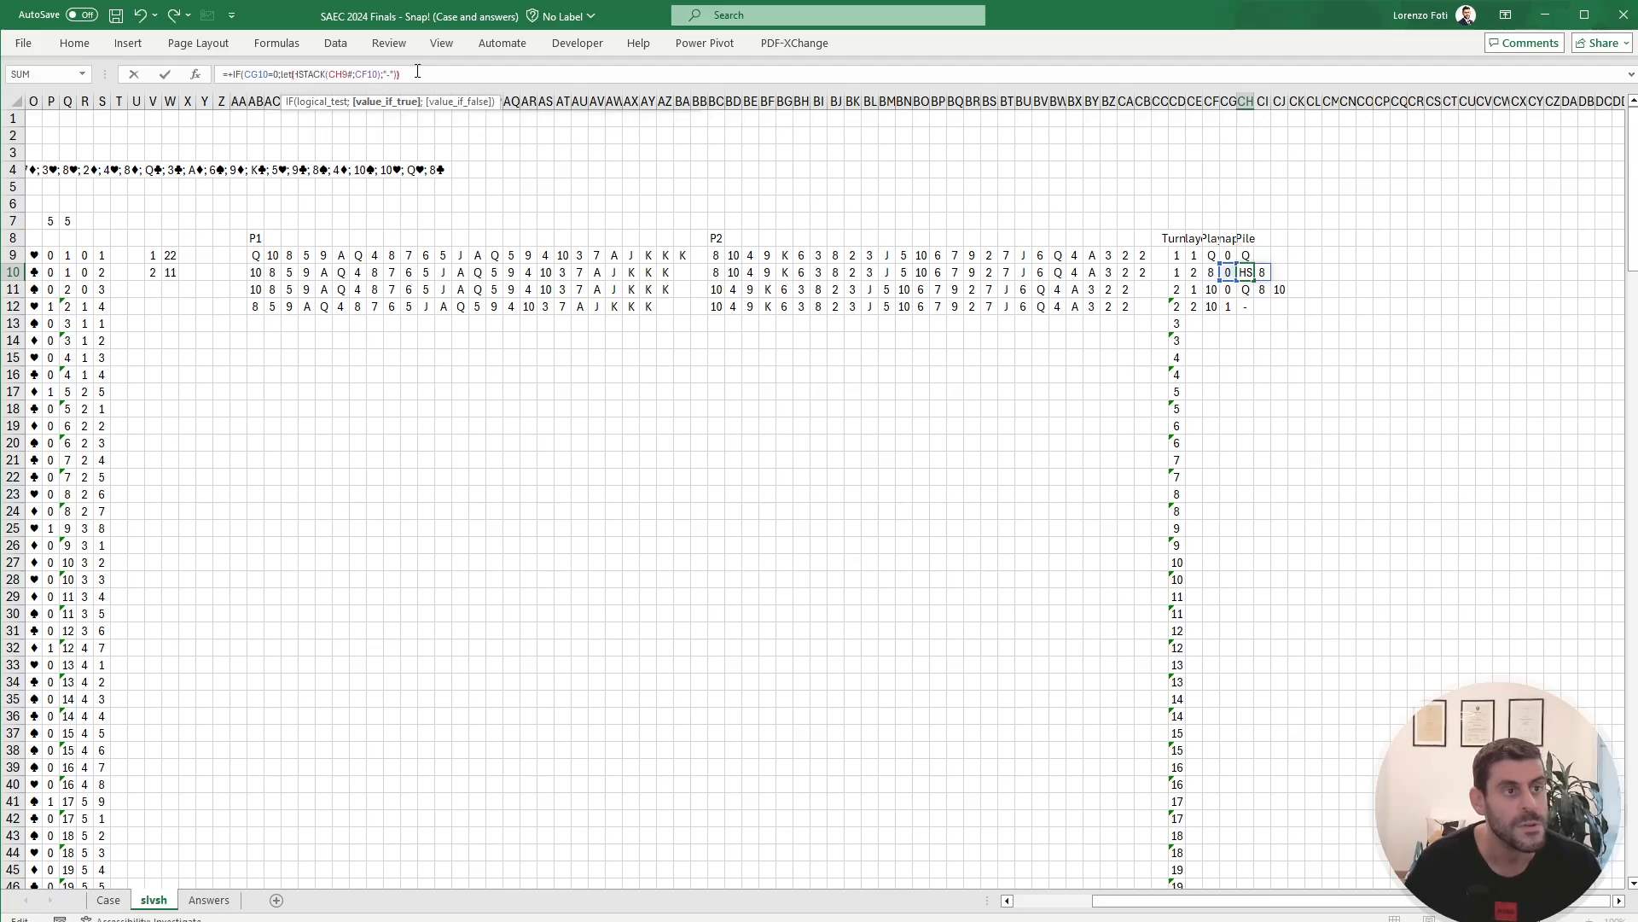
type(";")
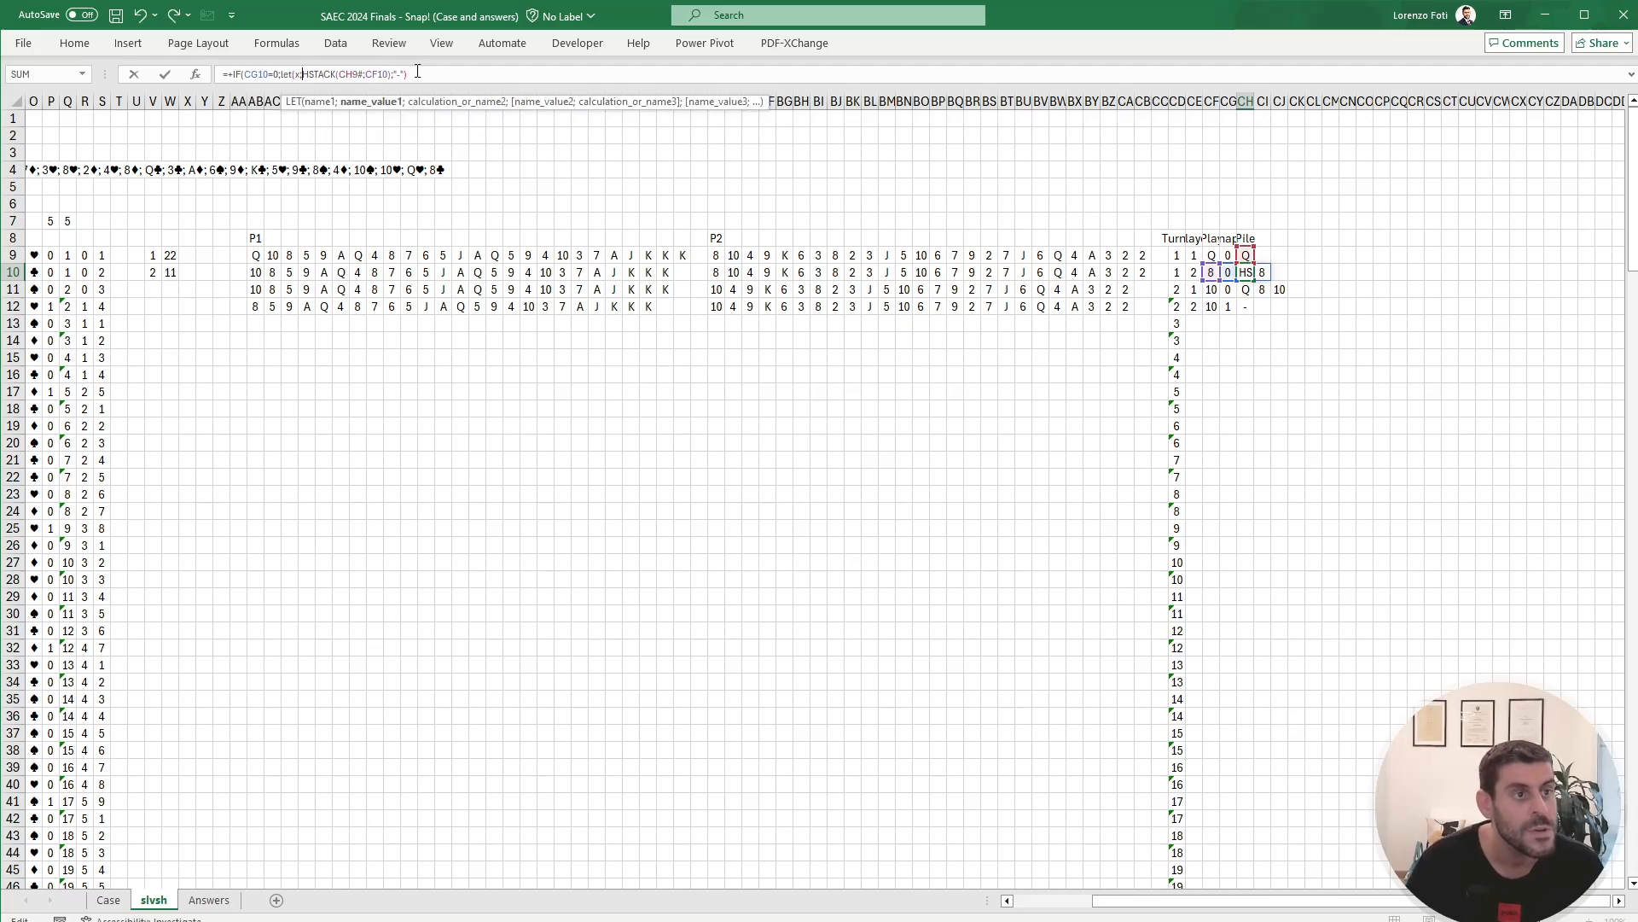
left_click(426, 70)
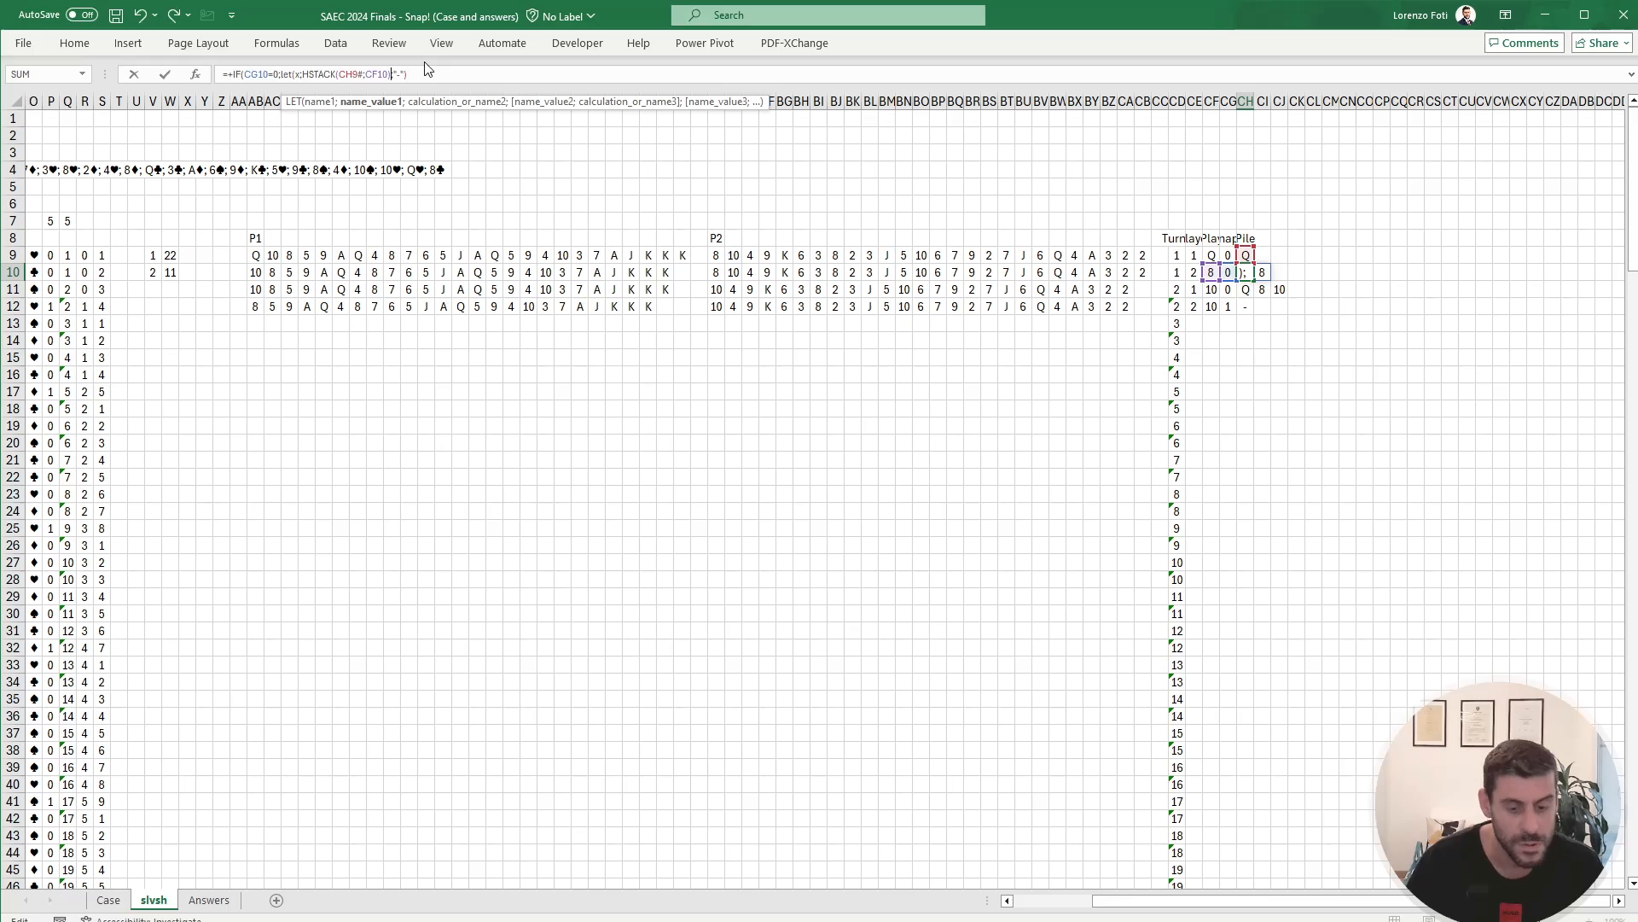
type(";filter")
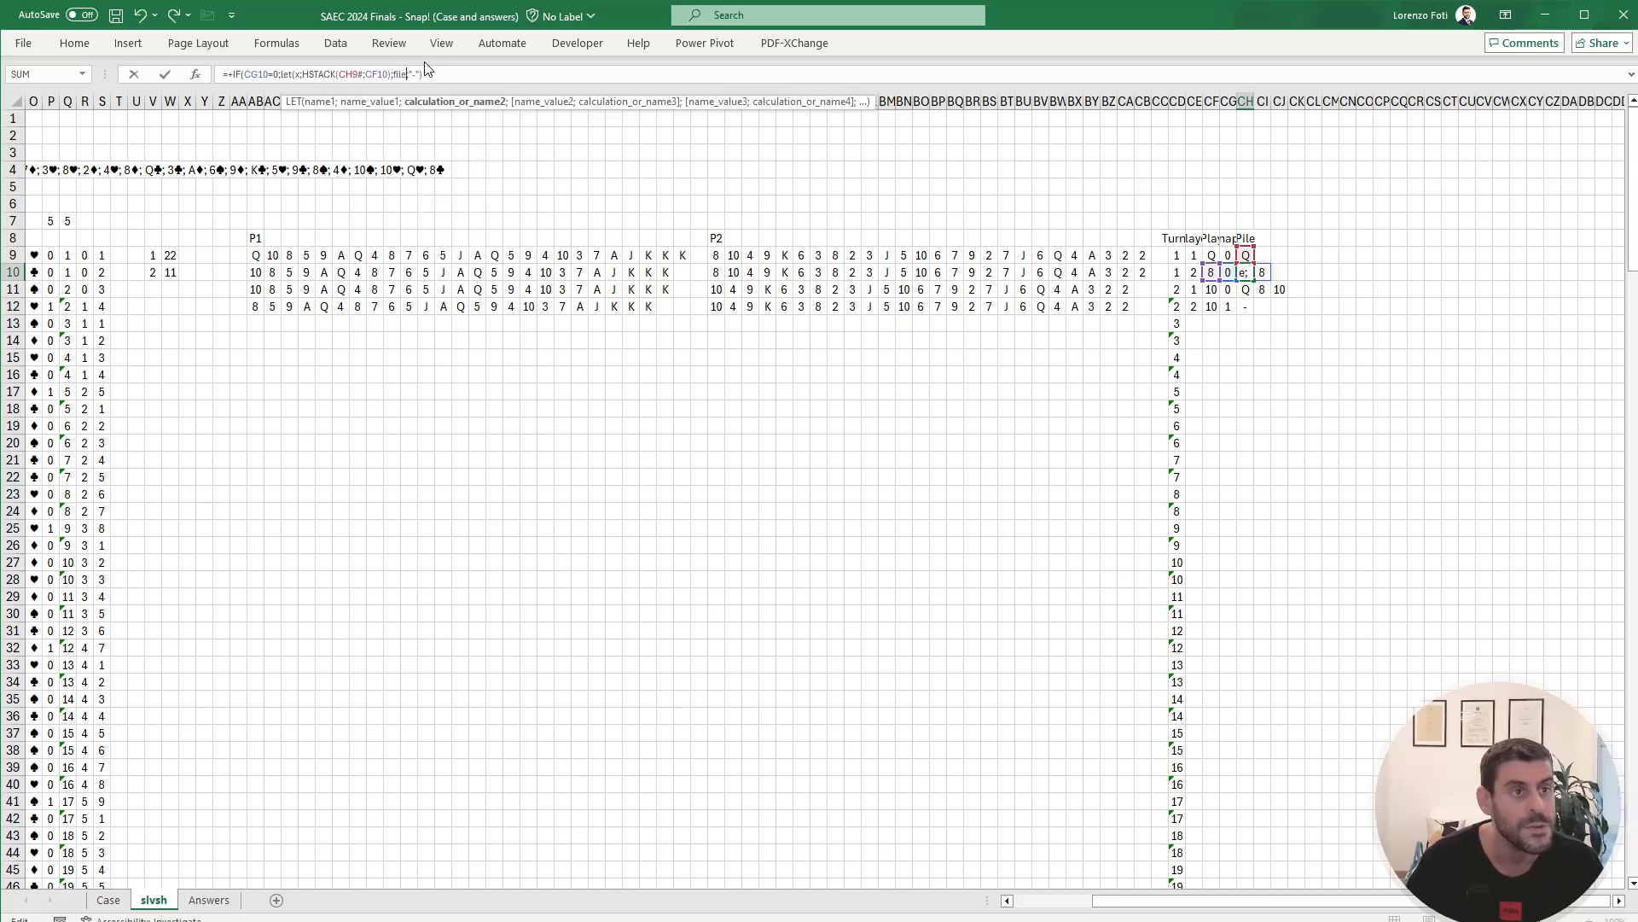
type("(")
type("x;x")
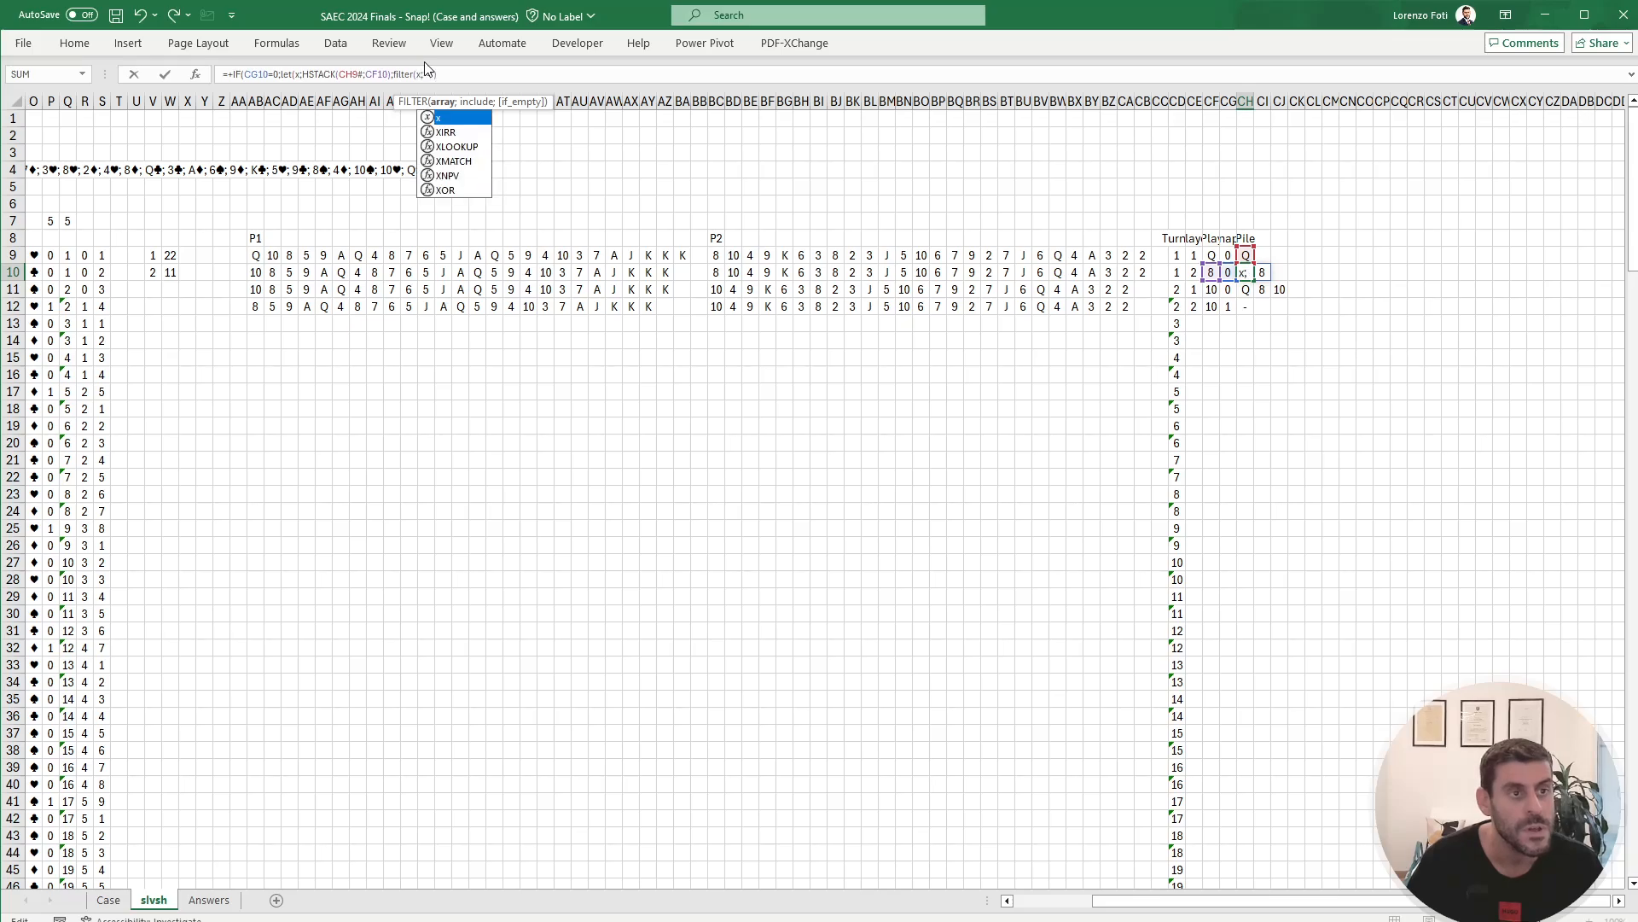
type("<>\"-\"")
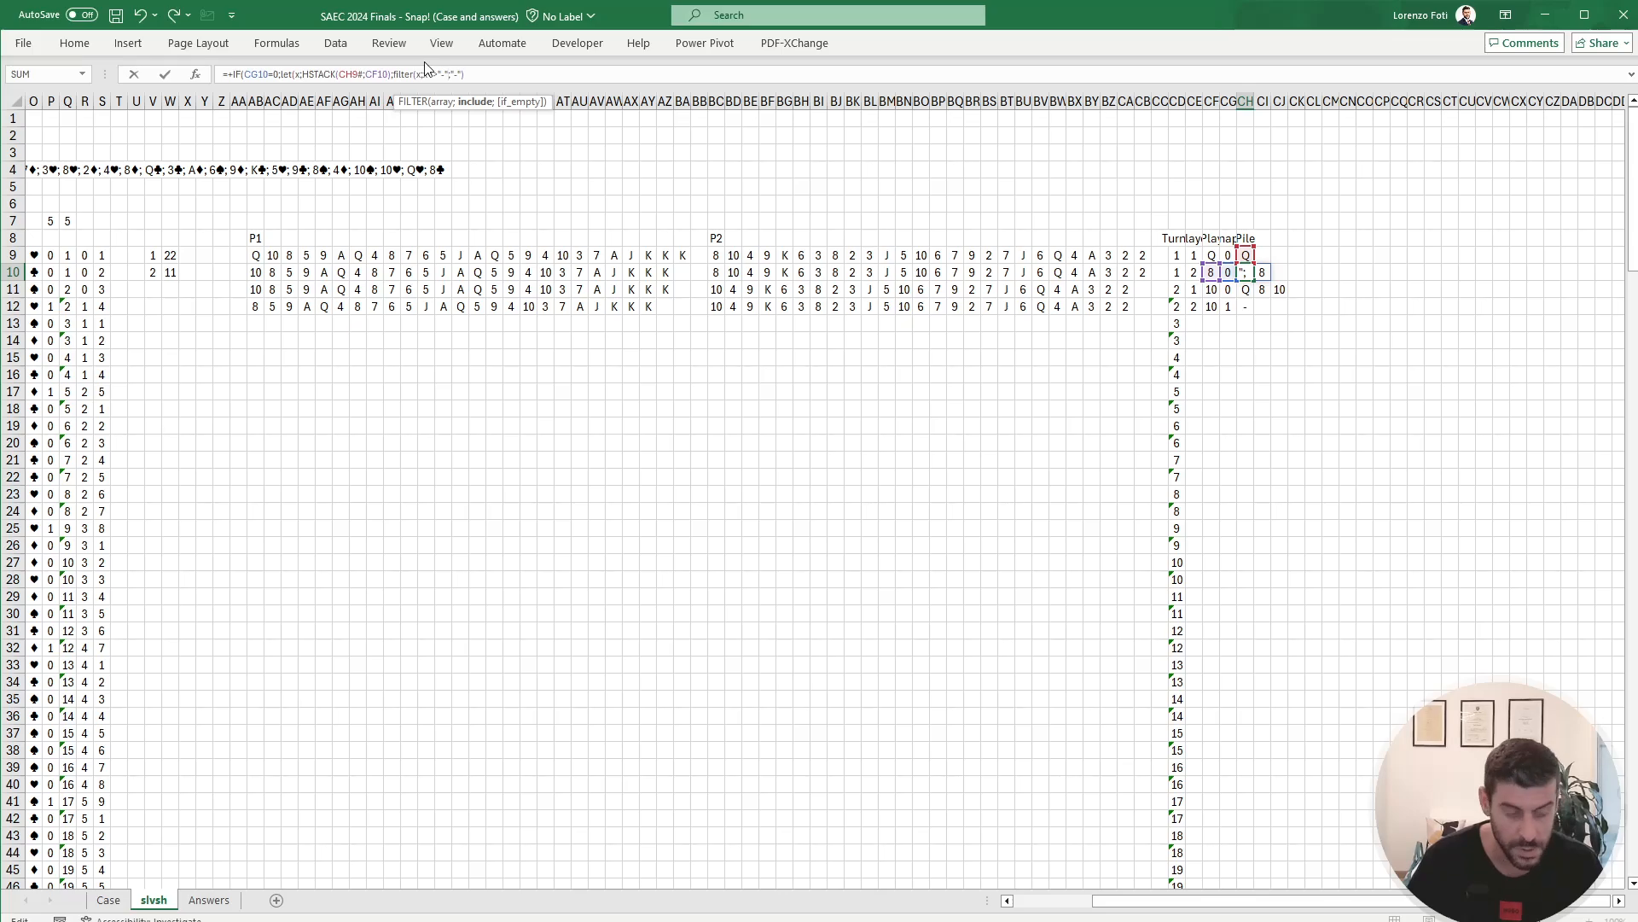
type(")")
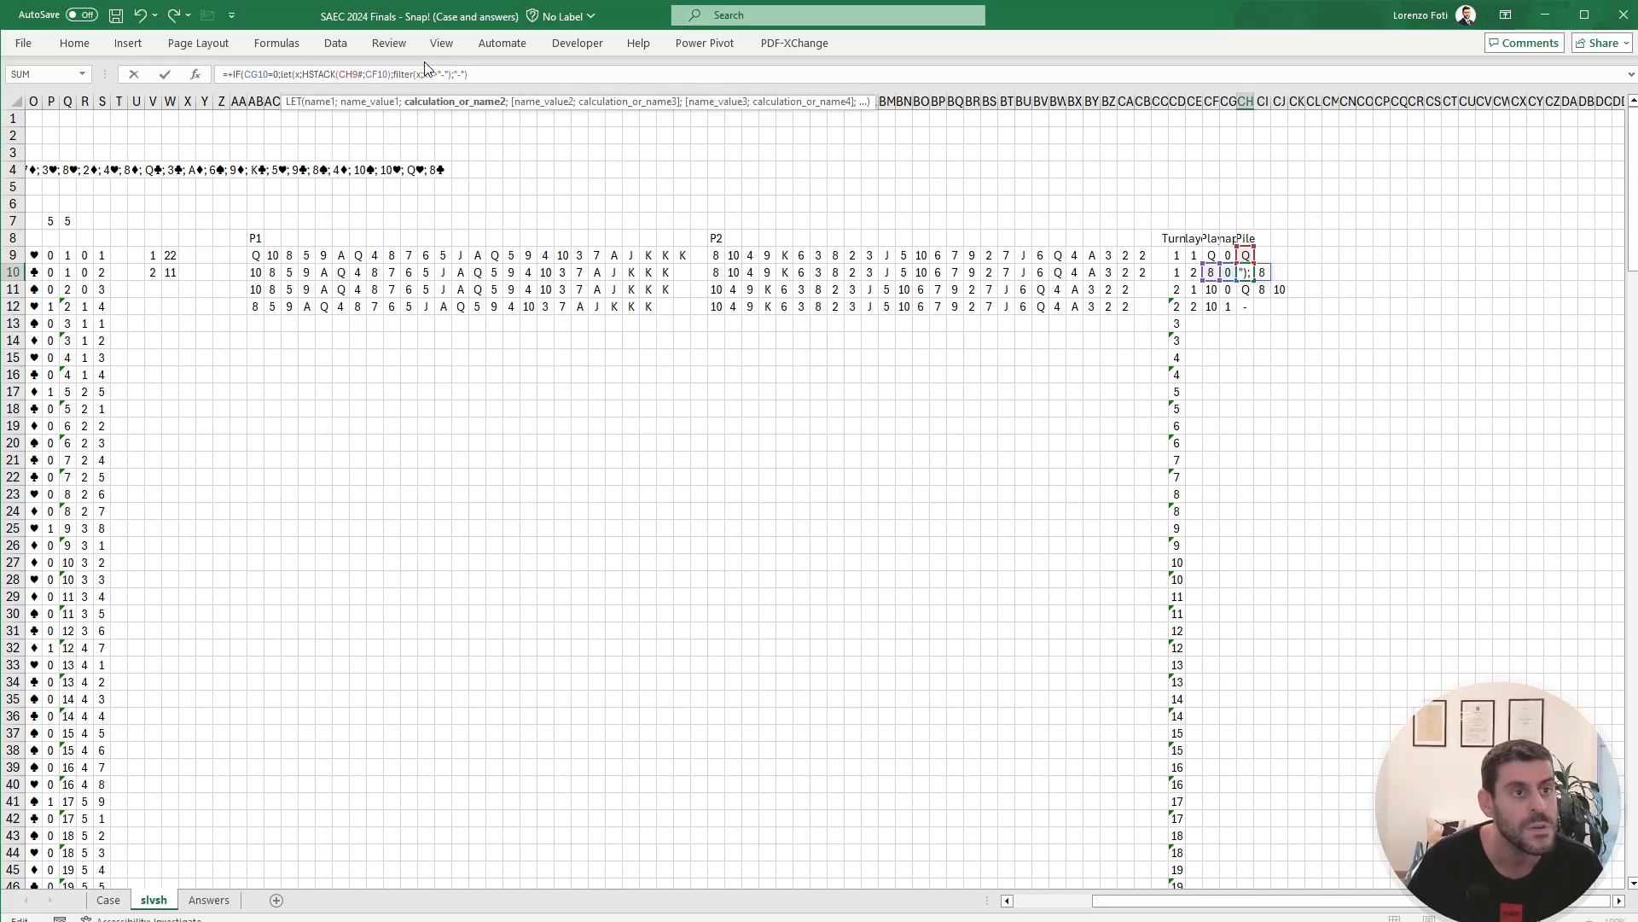
type(")")
key("Return")
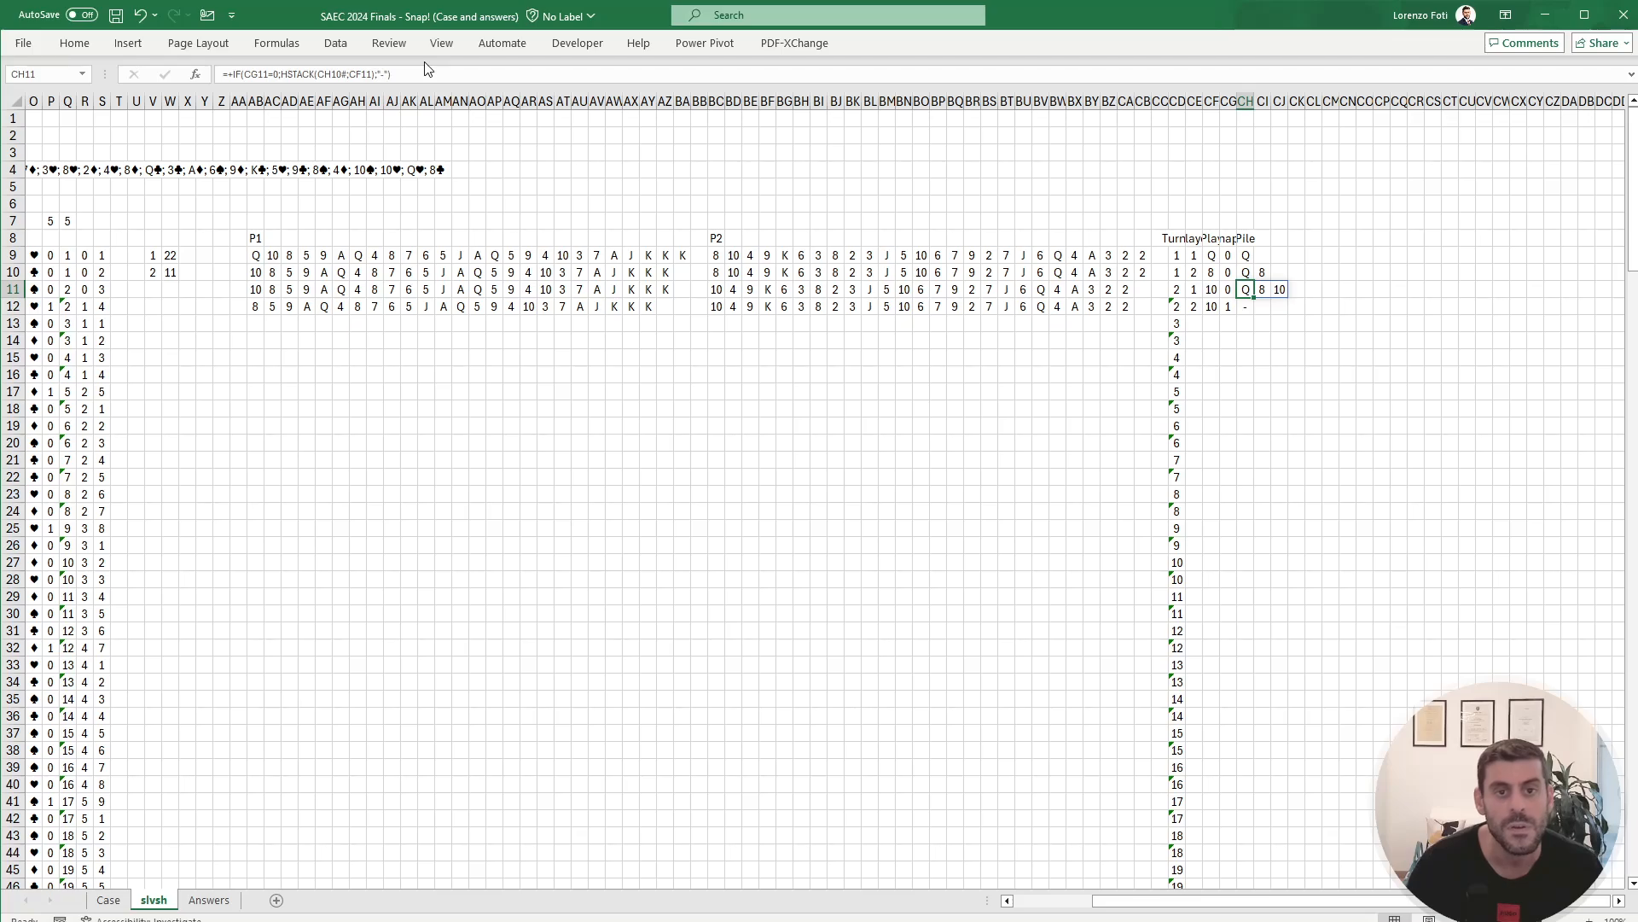
Step: Fill the player, played card, Snap? and dash-filtering Pile formulas into CE13:CH13
key("Down")
key("Left")
key("Left")
key("Down")
key("Left")
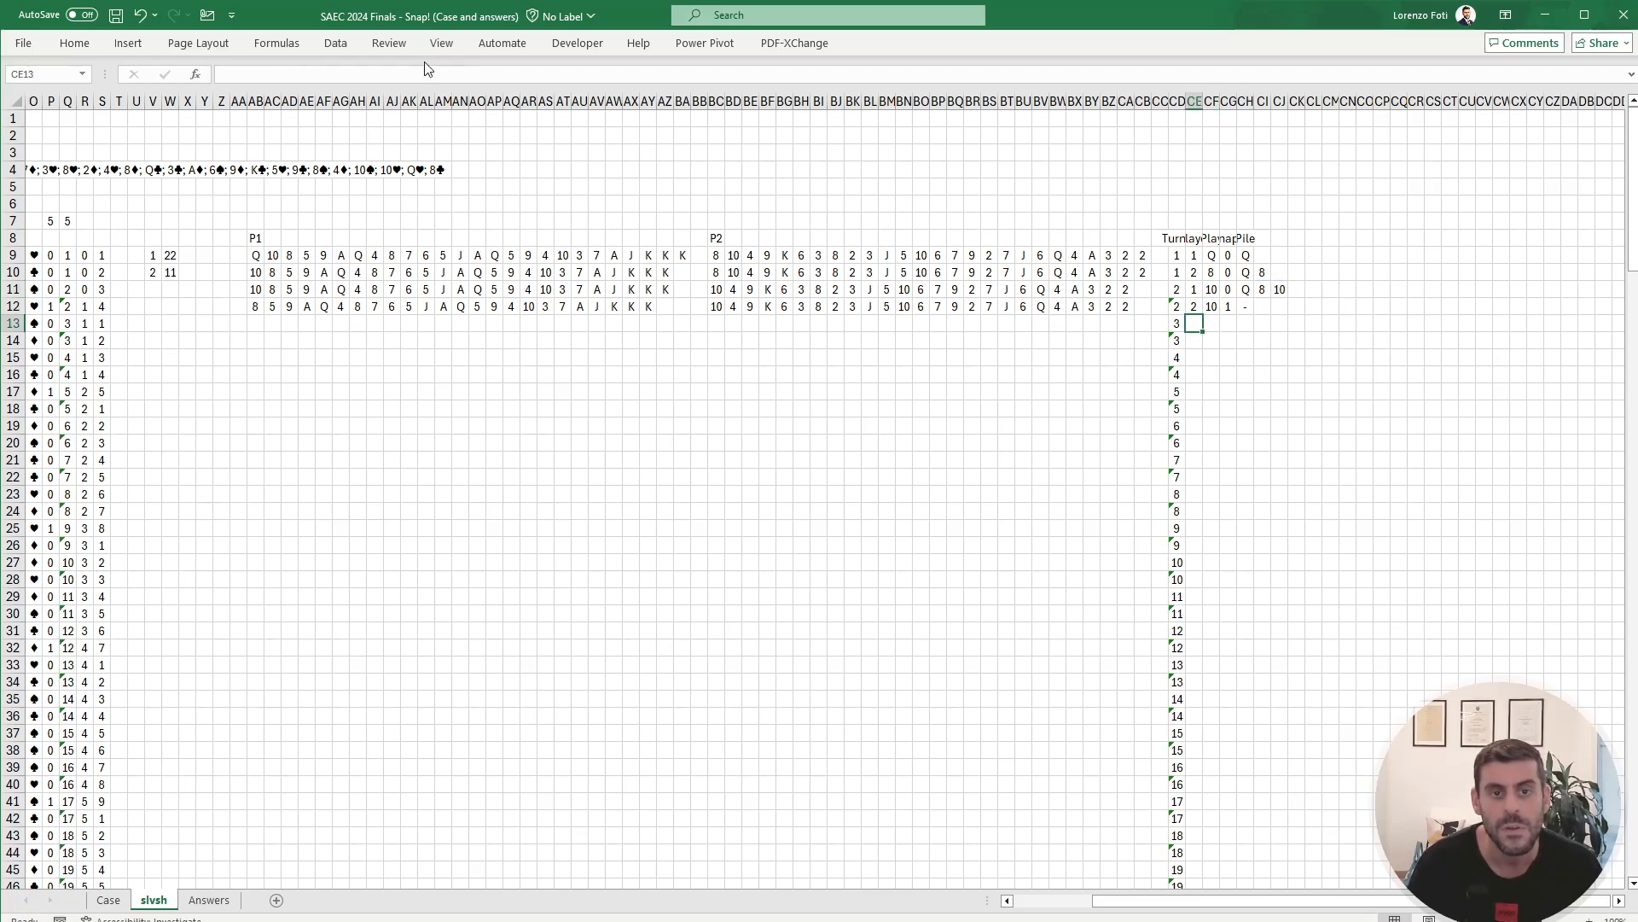
type("1")
key("Tab")
key("ctrl+v")
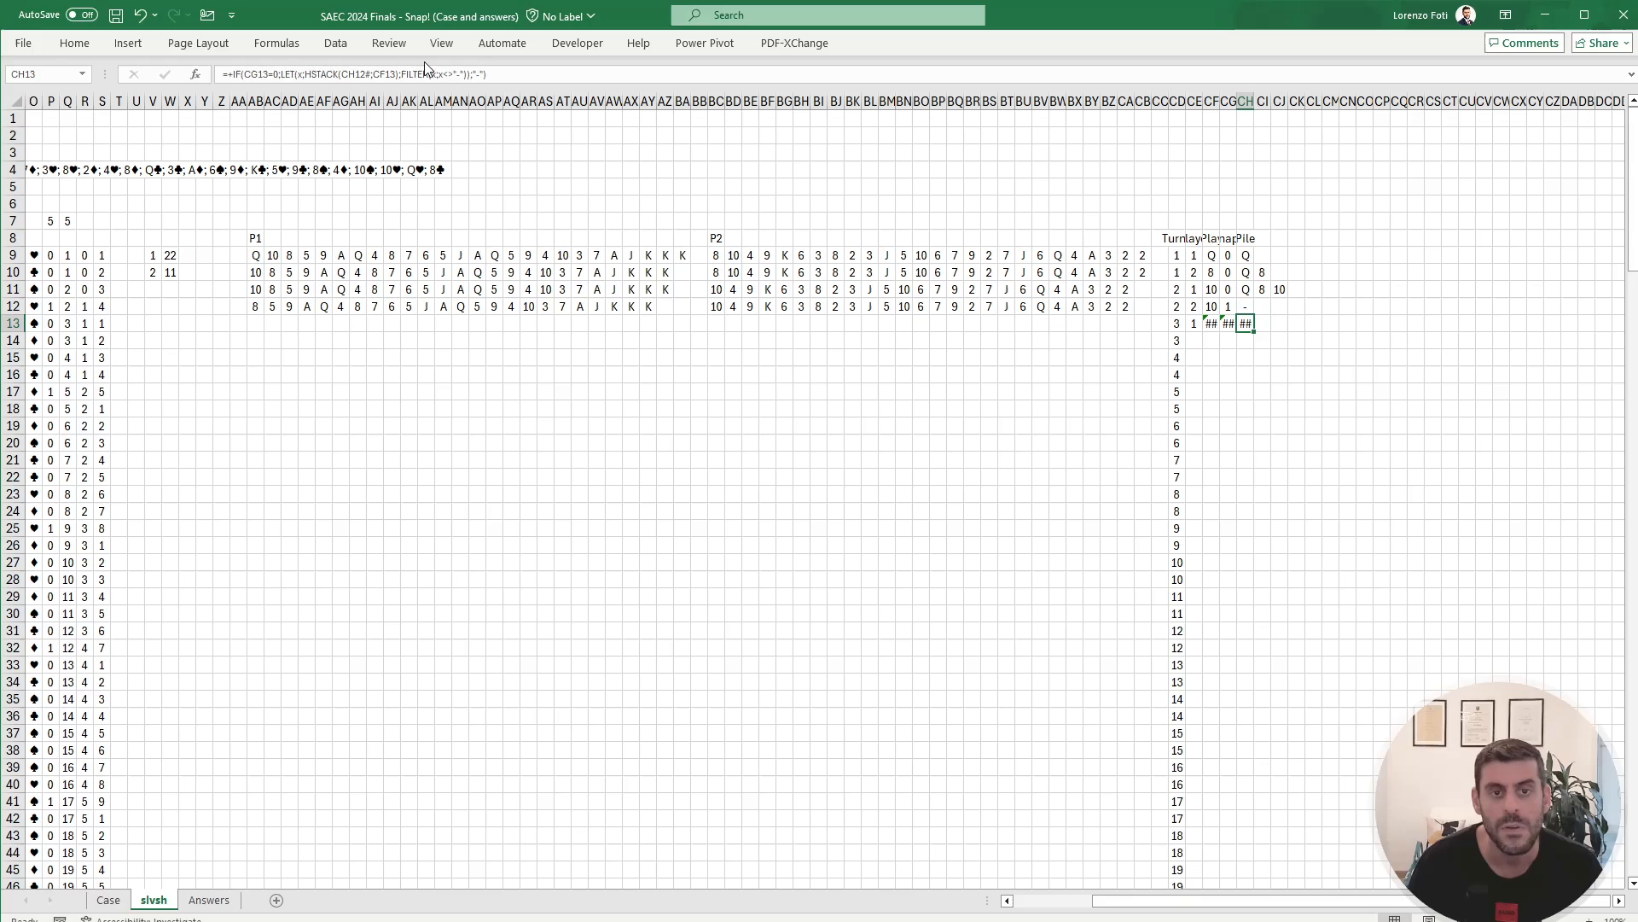
Step: Copy player 1's card row formula into AB13
key("Right")
key("Left")
key("Left")
key("Left")
key("Left")
key("Left")
key("Left")
key("Left")
key("Left")
key("Left")
key("Left")
key("Left")
key("Left")
key("Left")
key("Left")
key("Left")
key("Left")
key("Left")
key("Left")
key("Left")
key("Left")
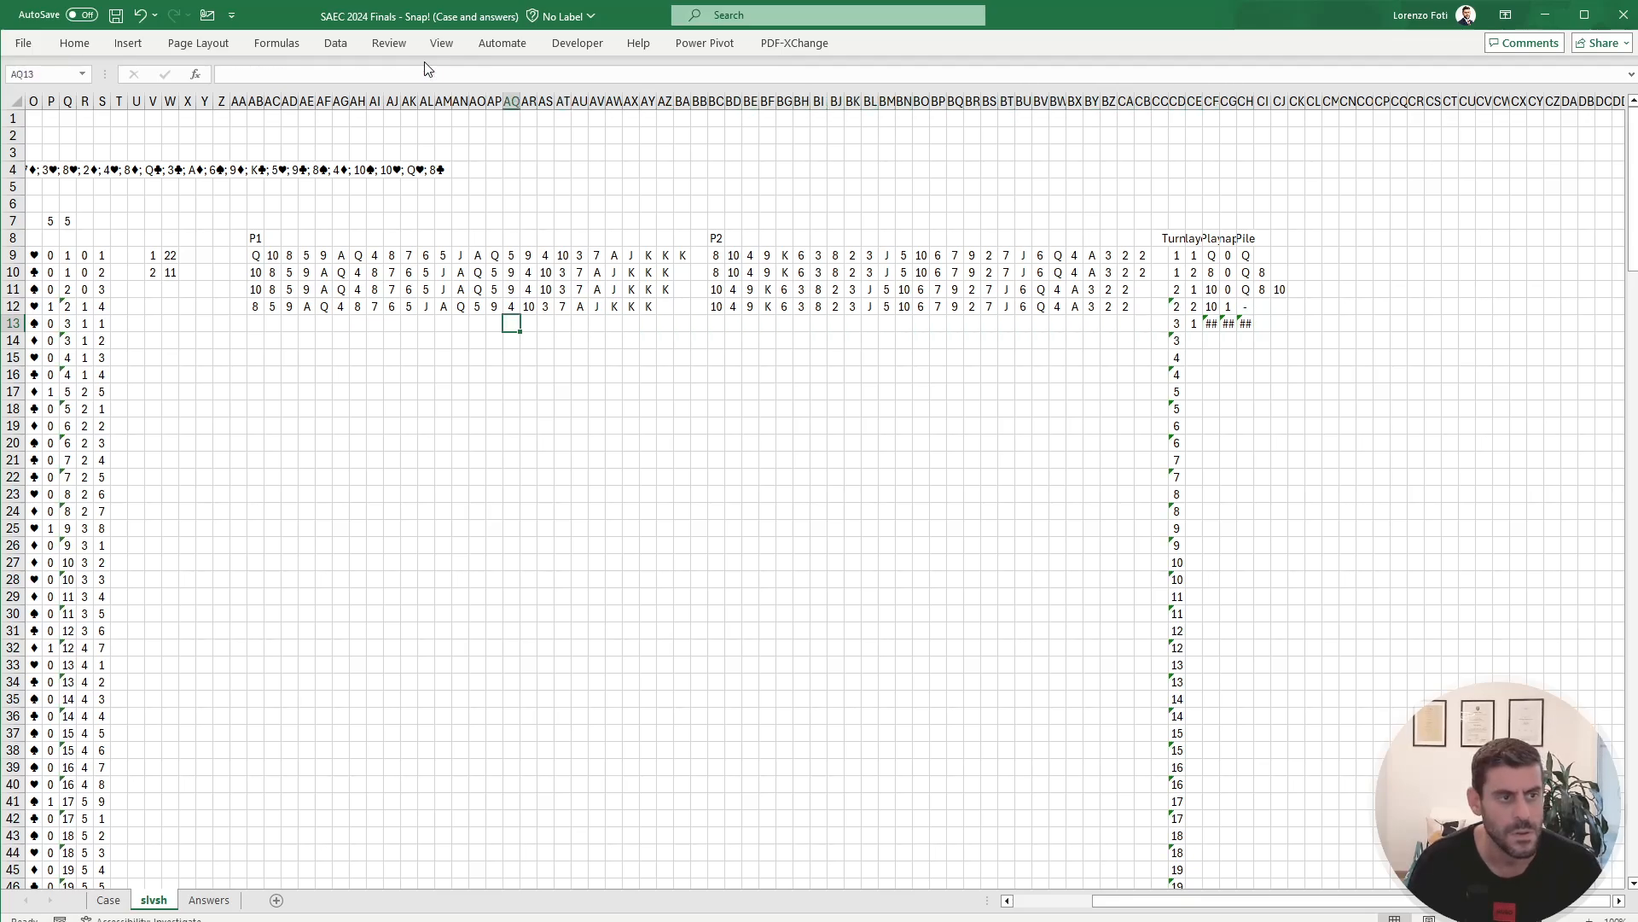
key("Left")
key("ctrl+v")
Step: Copy player 2's card row formula into BC13 and check the Pile cell in CH13
key("ctrl+Right")
key("Right")
key("Right")
key("Right")
key("Right")
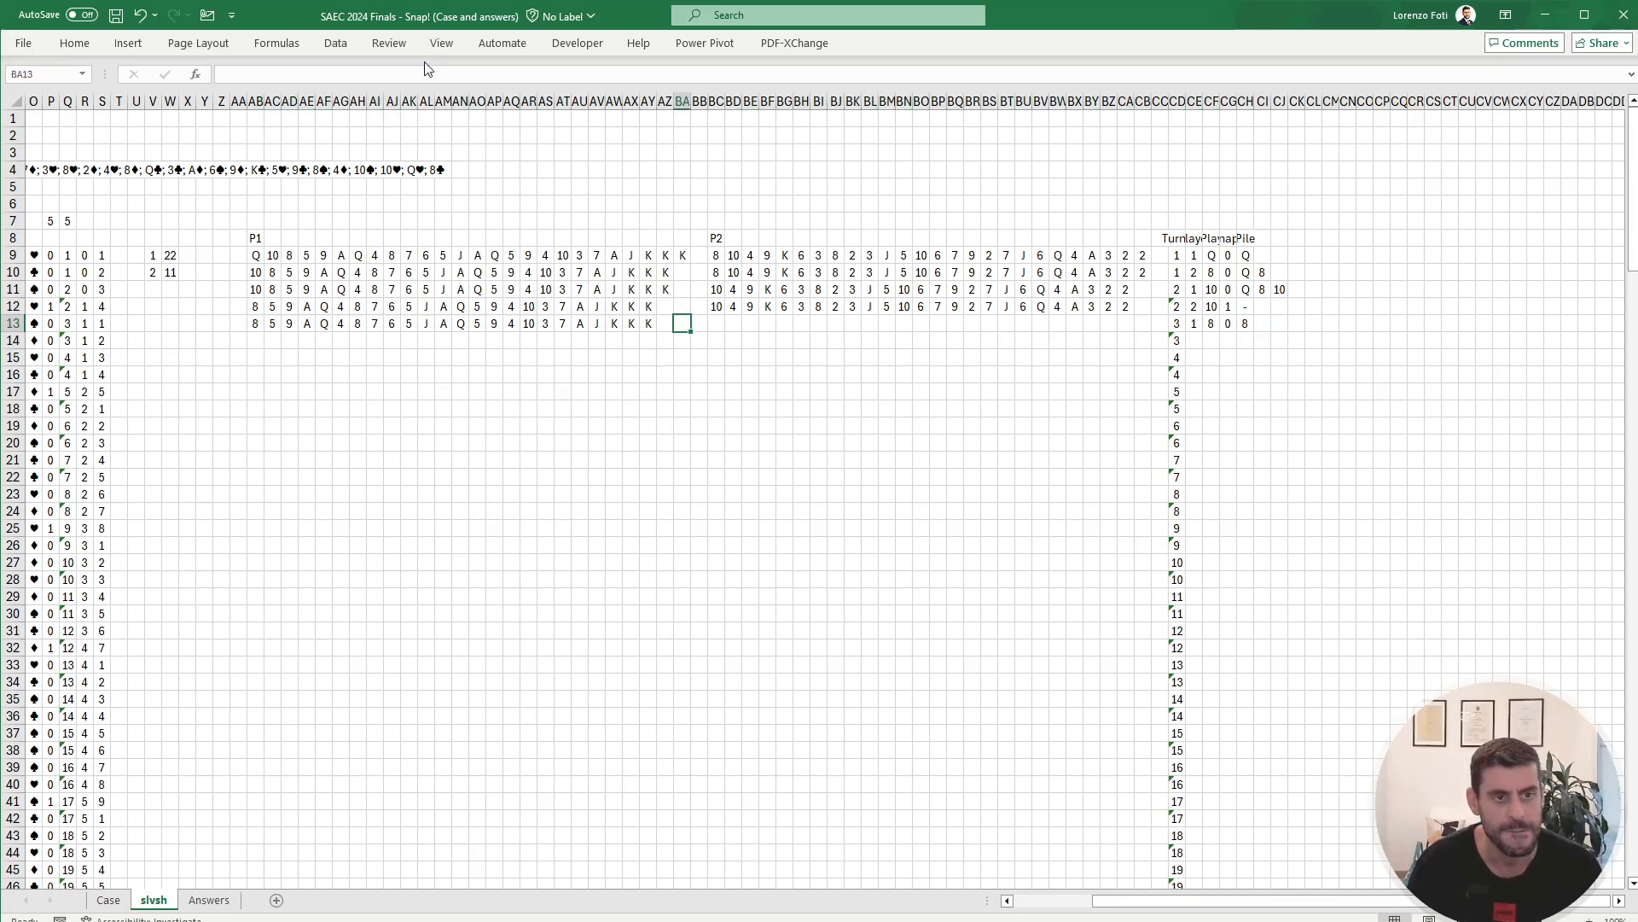
key("ctrl+v")
key("Right")
key("Right")
key("Right")
key("Right")
key("Right")
key("Right")
key("Right")
key("Right")
key("Right")
key("Right")
key("Right")
key("Right")
key("Right")
key("Right")
key("Right")
key("Right")
key("Right")
key("Right")
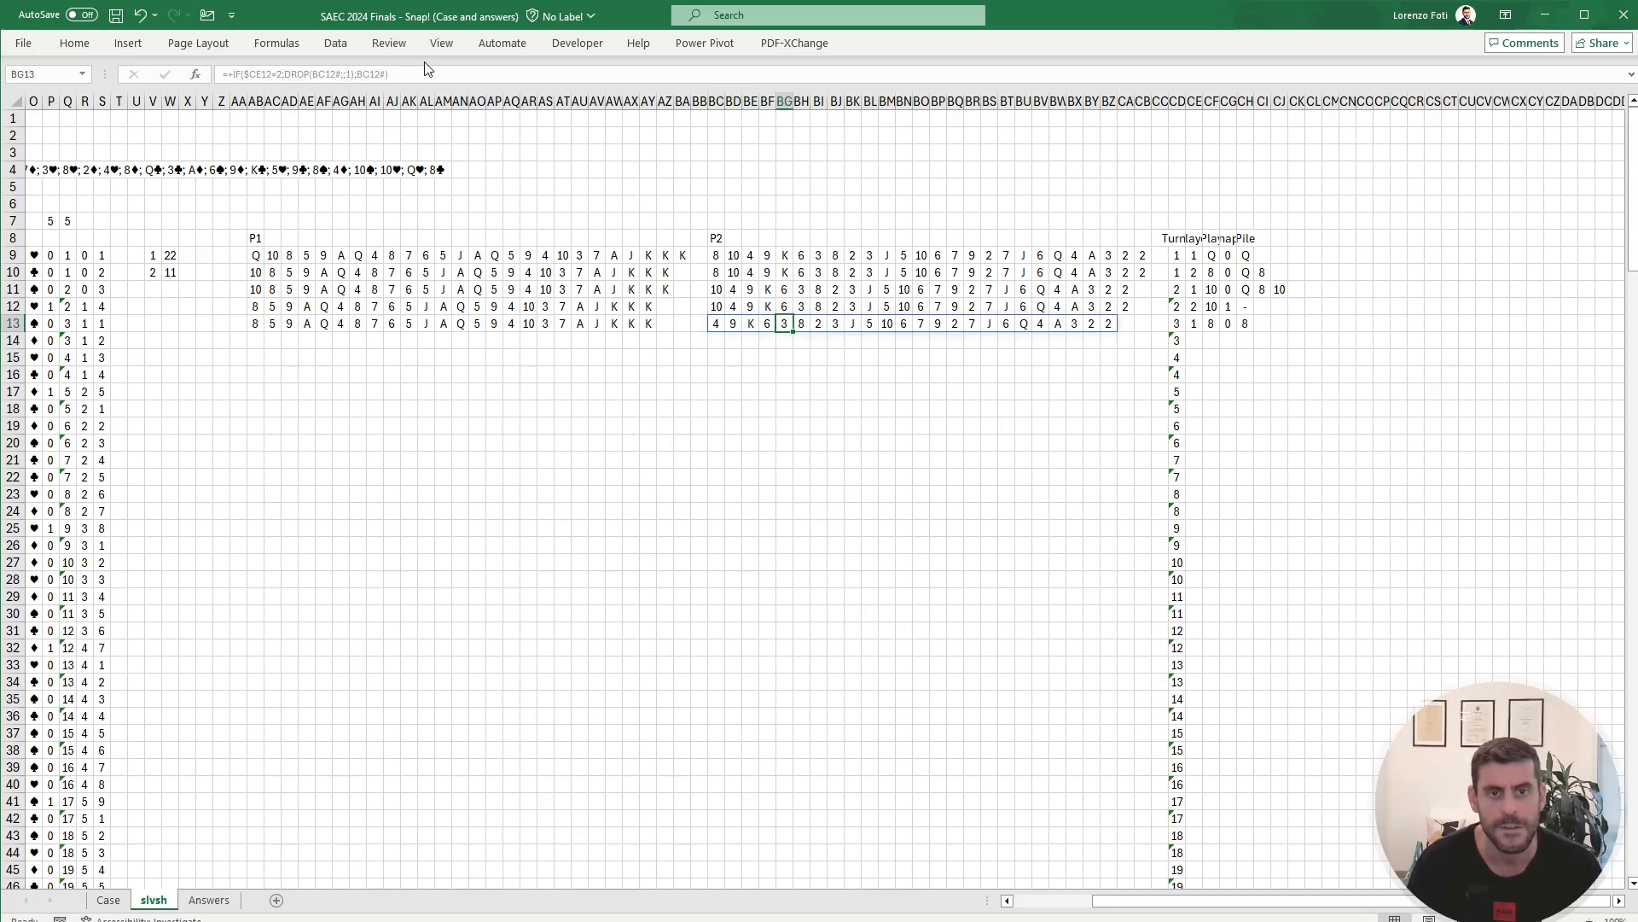
key("ctrl+Right")
key("ctrl+Right")
key("ctrl+Right")
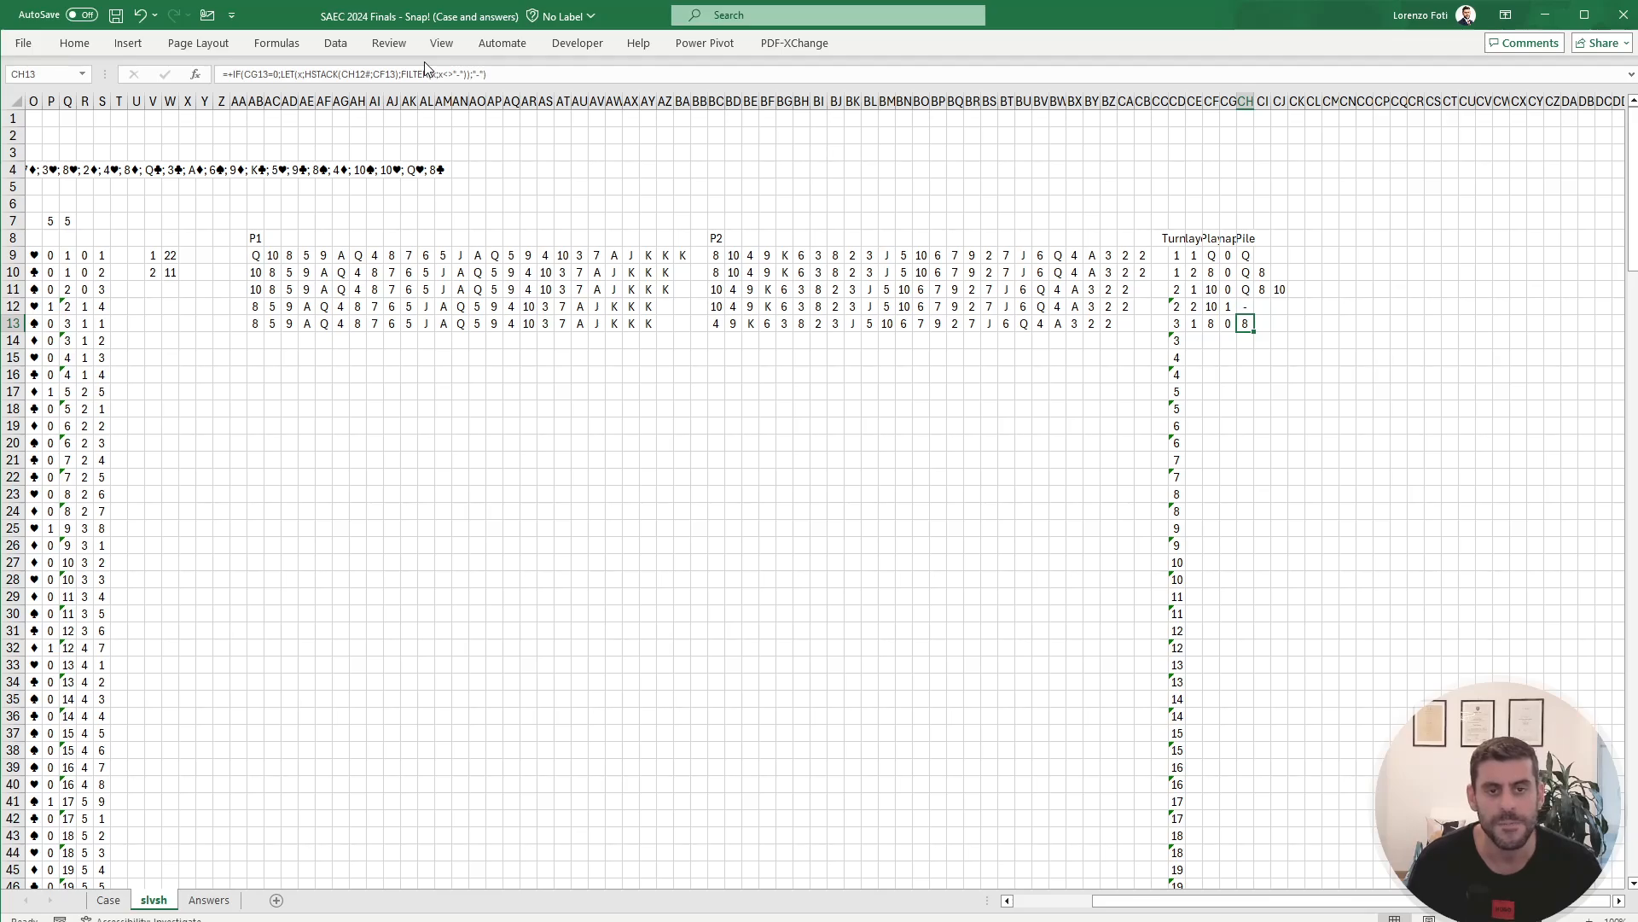
Step: Examine both players' card rows in rows 11 to 13, including player 2's card row formula in BC11
key("Left")
key("Left")
key("Left")
key("Left")
key("Left")
key("Left")
key("Left")
key("Left")
key("Left")
key("Left")
key("Left")
key("Left")
key("Left")
key("Left")
key("Left")
key("Left")
key("Left")
key("Left")
key("Left")
key("Left")
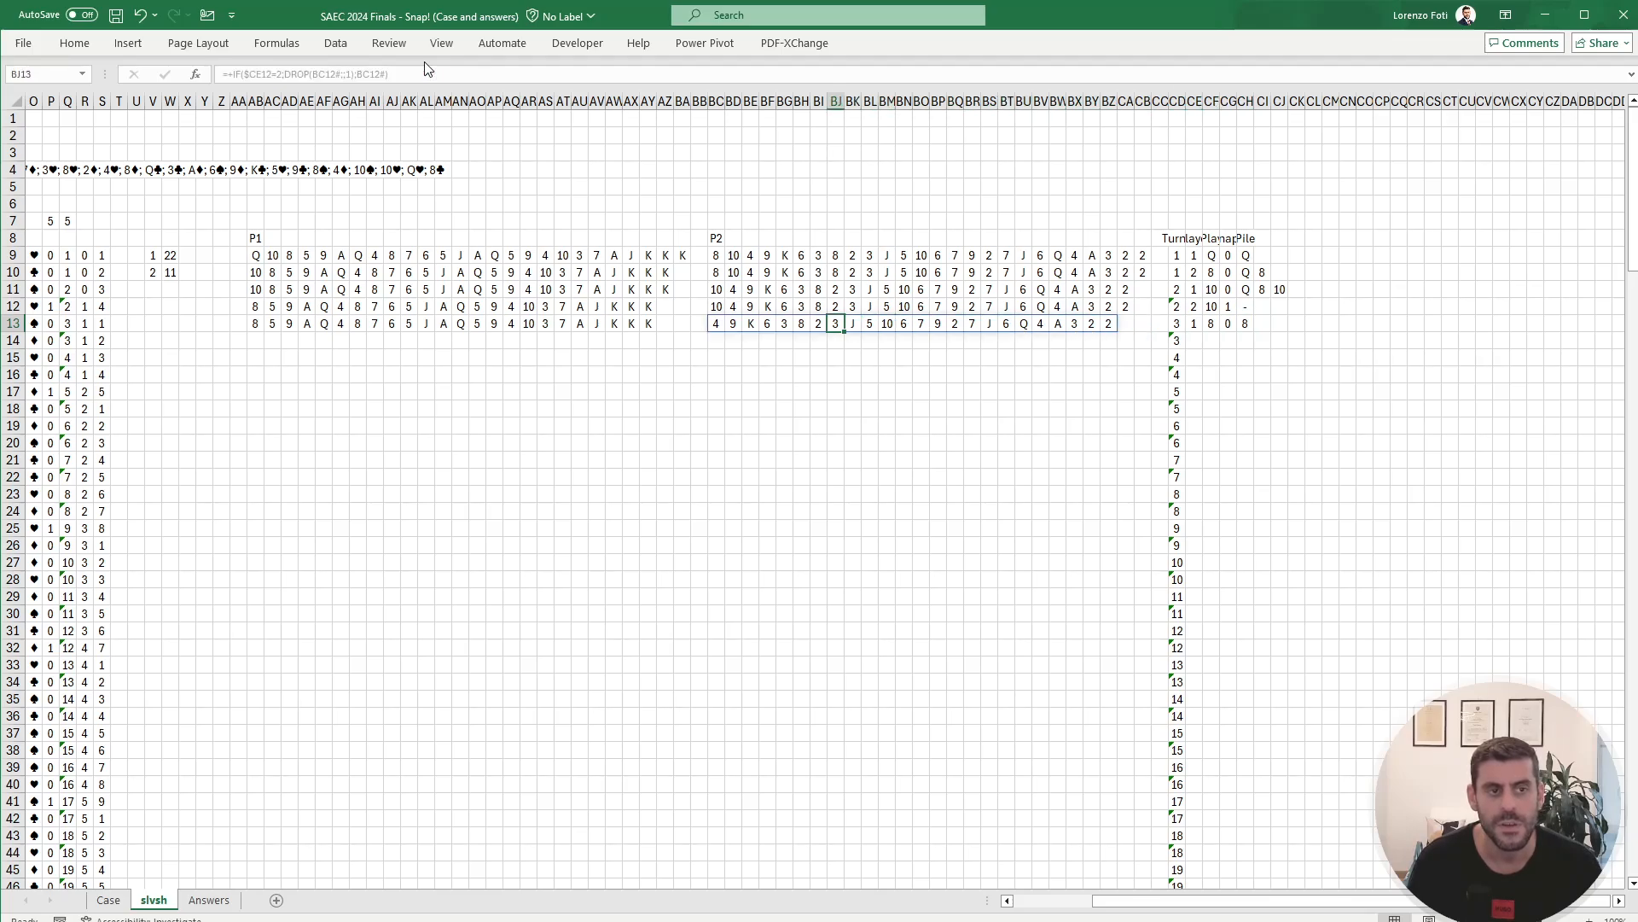
key("Up")
key("Up")
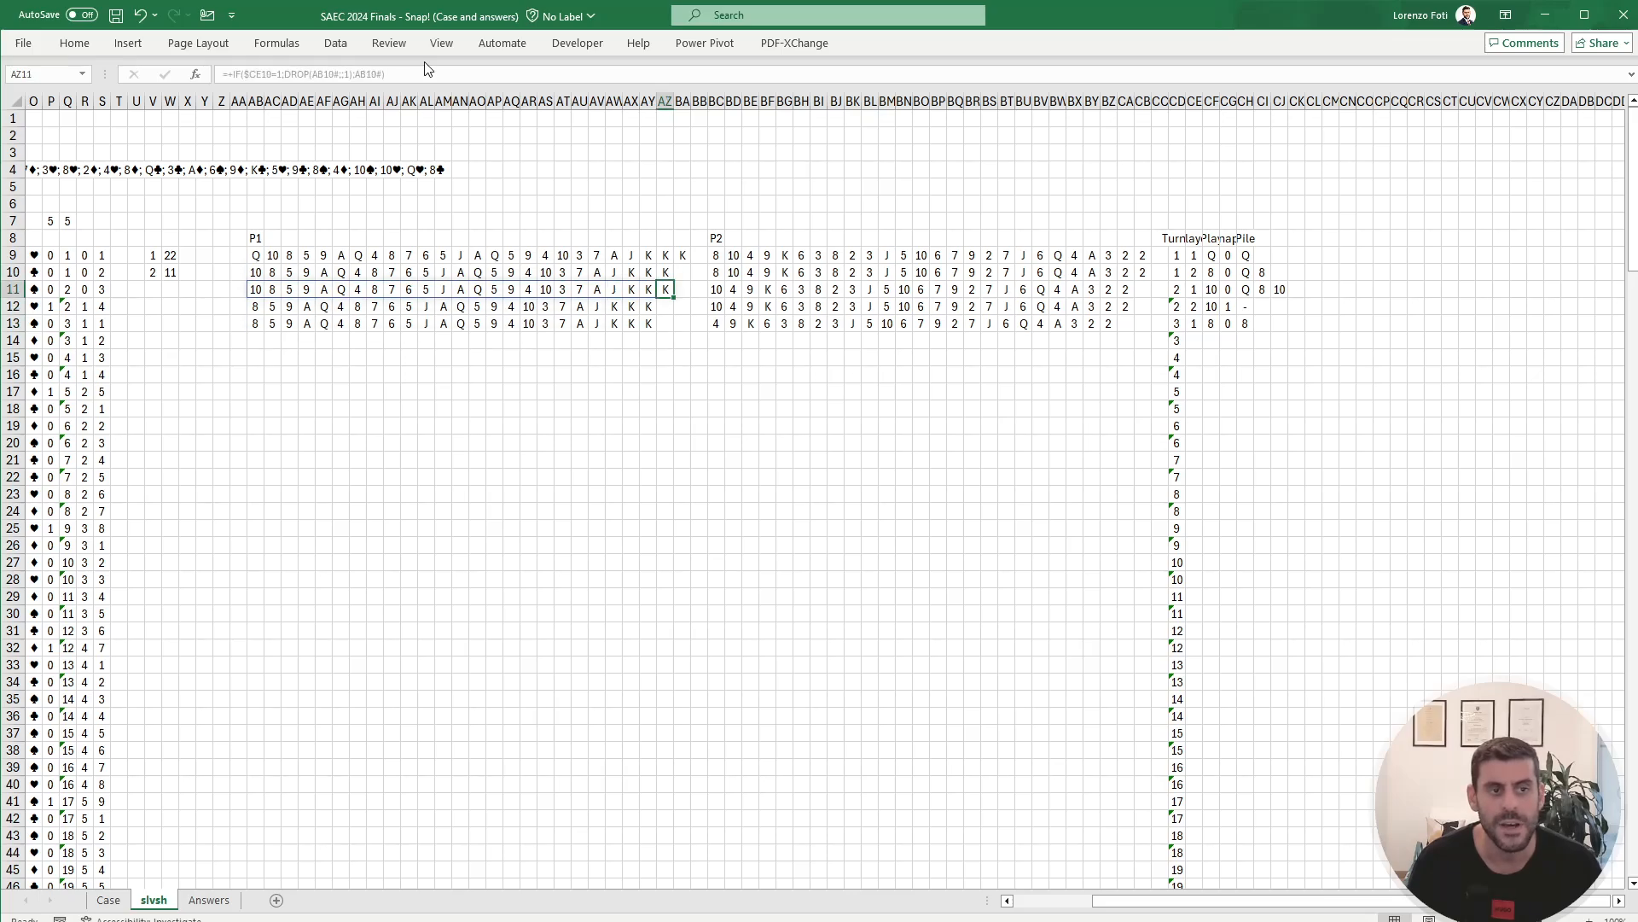
key("Right")
key("Right")
key("Right")
key("Right")
key("Right")
key("Left")
key("Left")
key("Left")
key("Left")
key("Left")
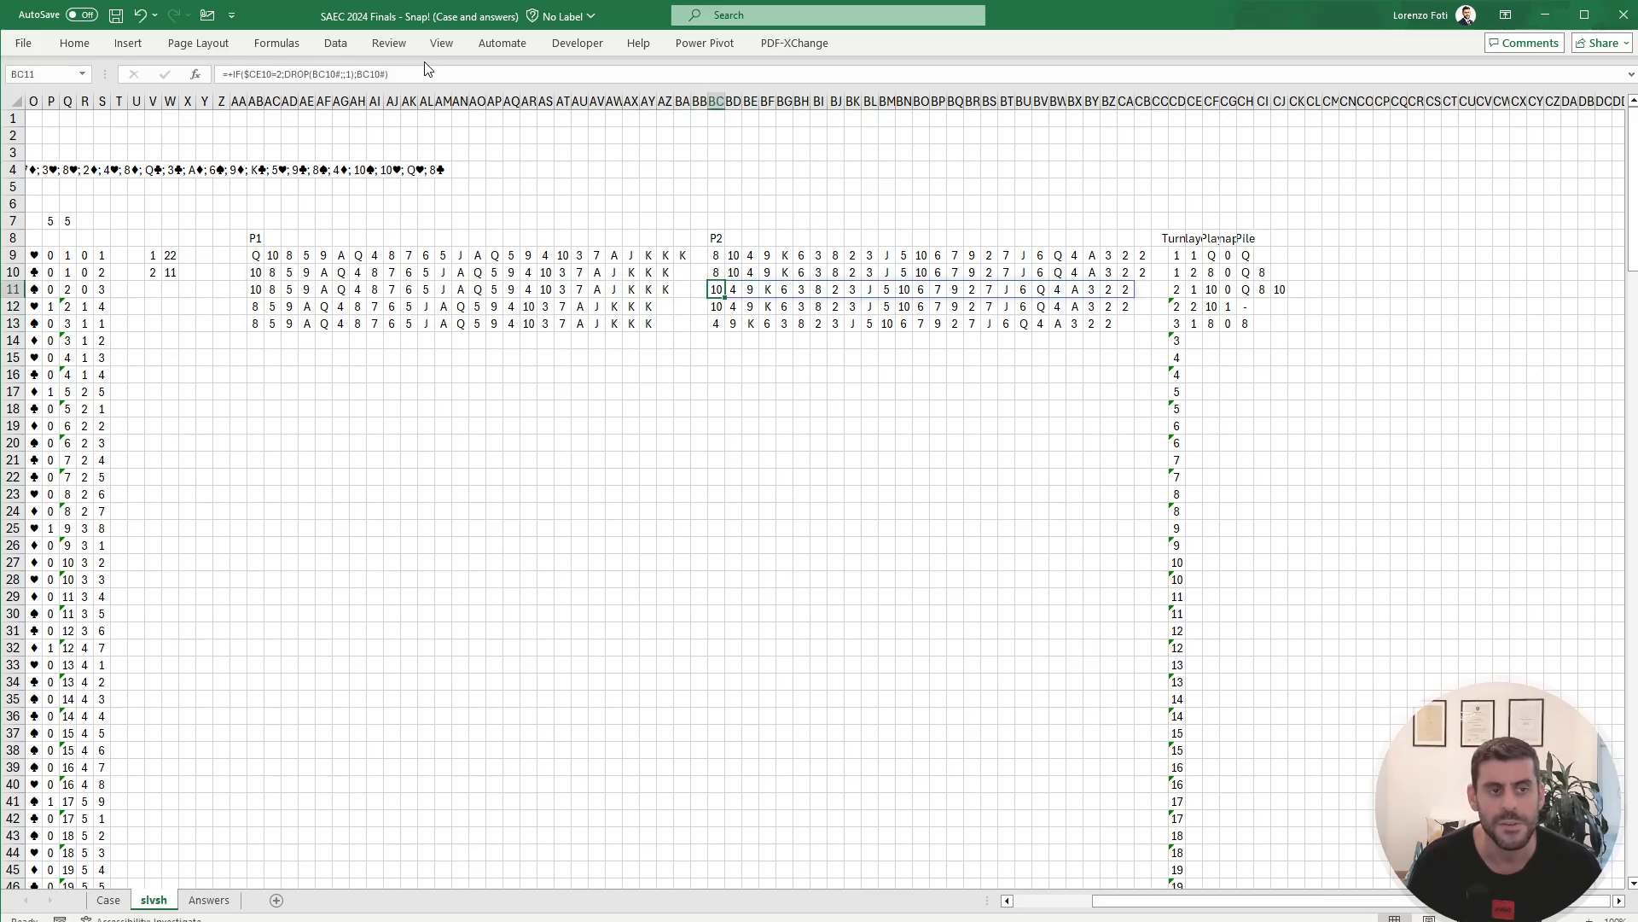
Step: Copy both players' card row formulas from AB13:BC13 down through rows 14 to 33
key("Left")
key("Left")
key("Left")
key("Left")
key("Left")
key("Left")
key("Left")
key("Left")
key("Left")
key("Left")
key("Left")
key("Left")
key("Left")
key("Left")
key("Left")
key("Left")
key("Left")
key("Left")
key("Left")
key("Left")
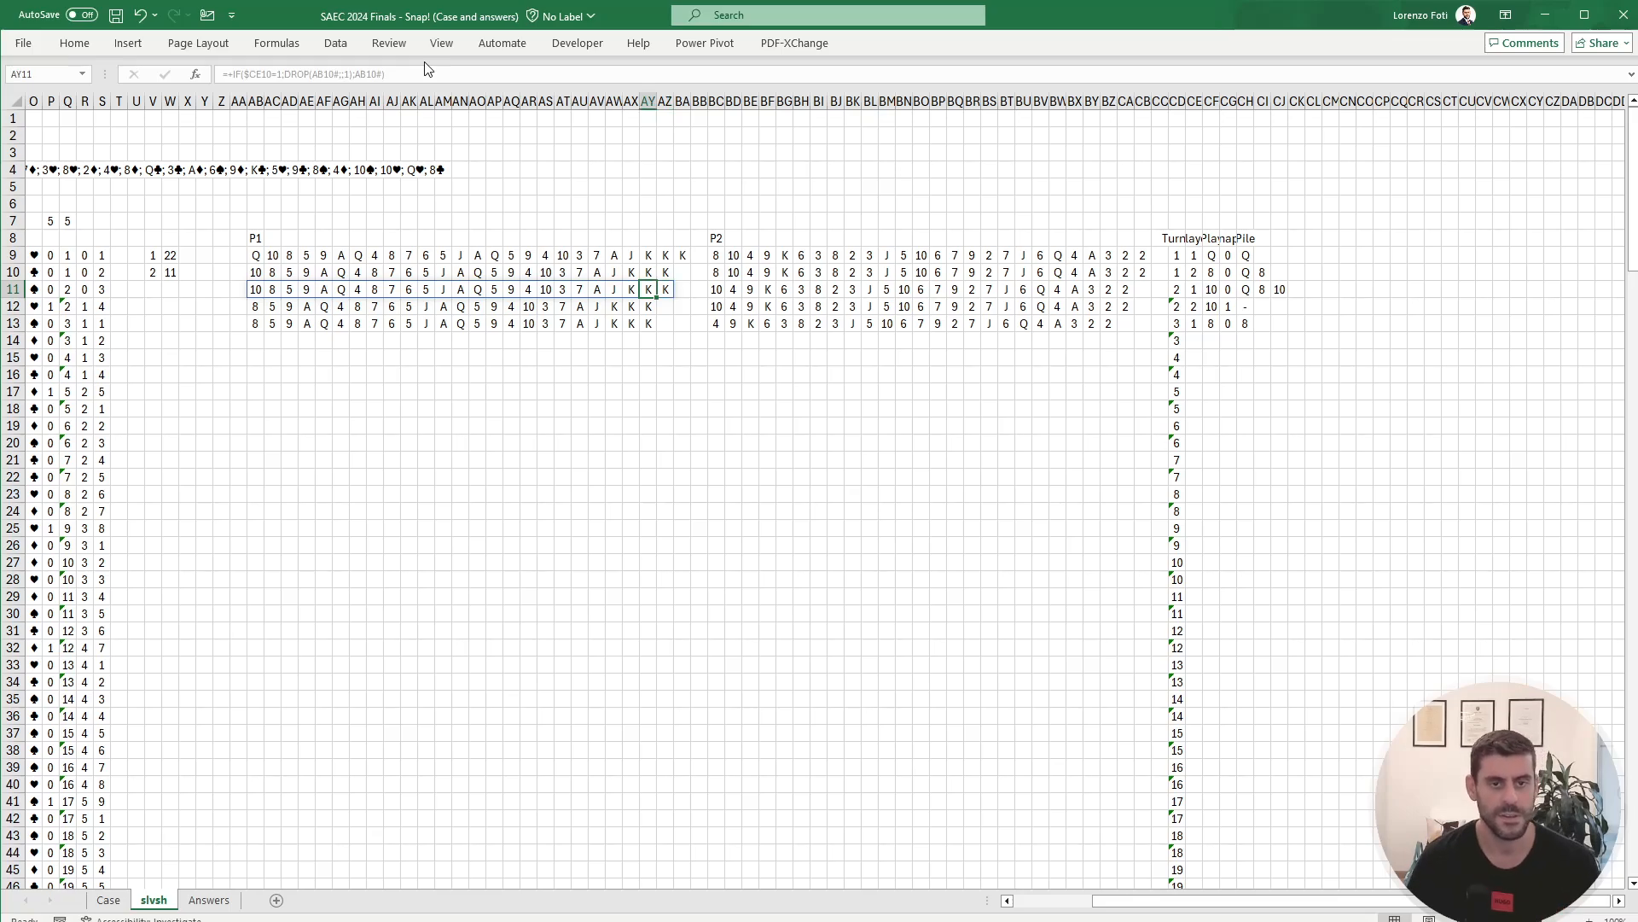
key("Down")
key("Left")
key("Left")
key("Down")
key("Left")
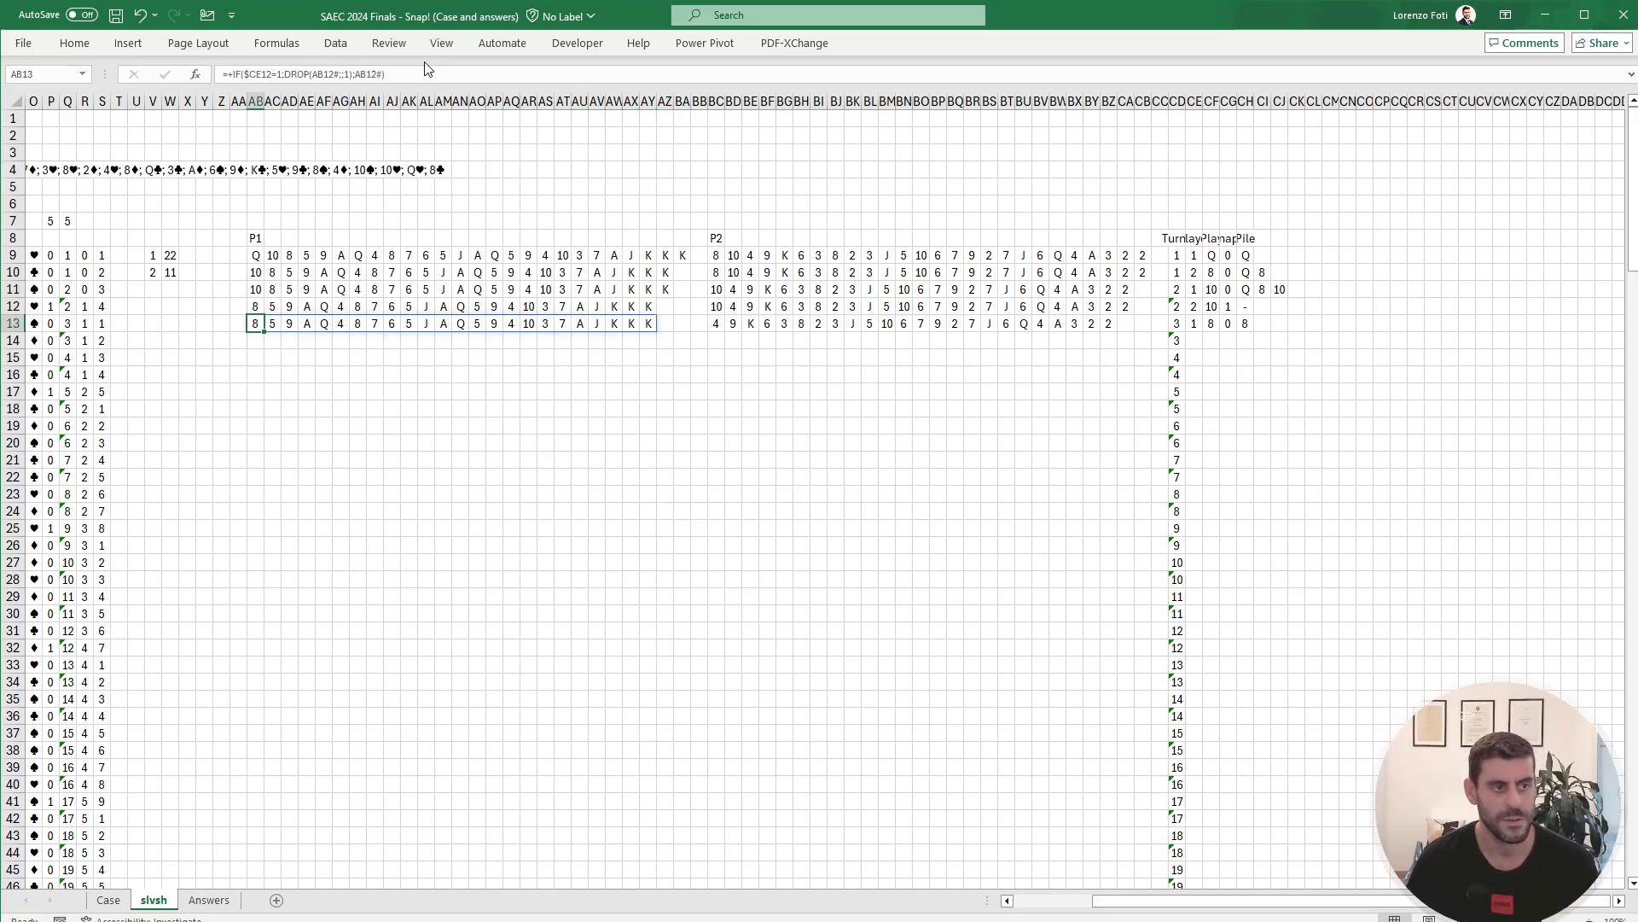
key("shift+Right")
key("shift+Right")
key("shift+Right")
key("shift+Right")
key("shift+Right")
key("shift+Right")
key("shift+Right")
key("shift+Right")
key("shift+Right")
key("shift+Right")
key("shift+Right")
key("shift+Right")
key("shift+Right")
key("shift+Right")
key("shift+Right")
key("shift+Right")
key("shift+Right")
key("shift+Right")
key("shift+Right")
key("shift+Right")
key("shift+Right")
key("shift+Right")
key("shift+Right")
key("shift+Right")
key("shift+Right")
key("shift+Right")
key("shift+Right")
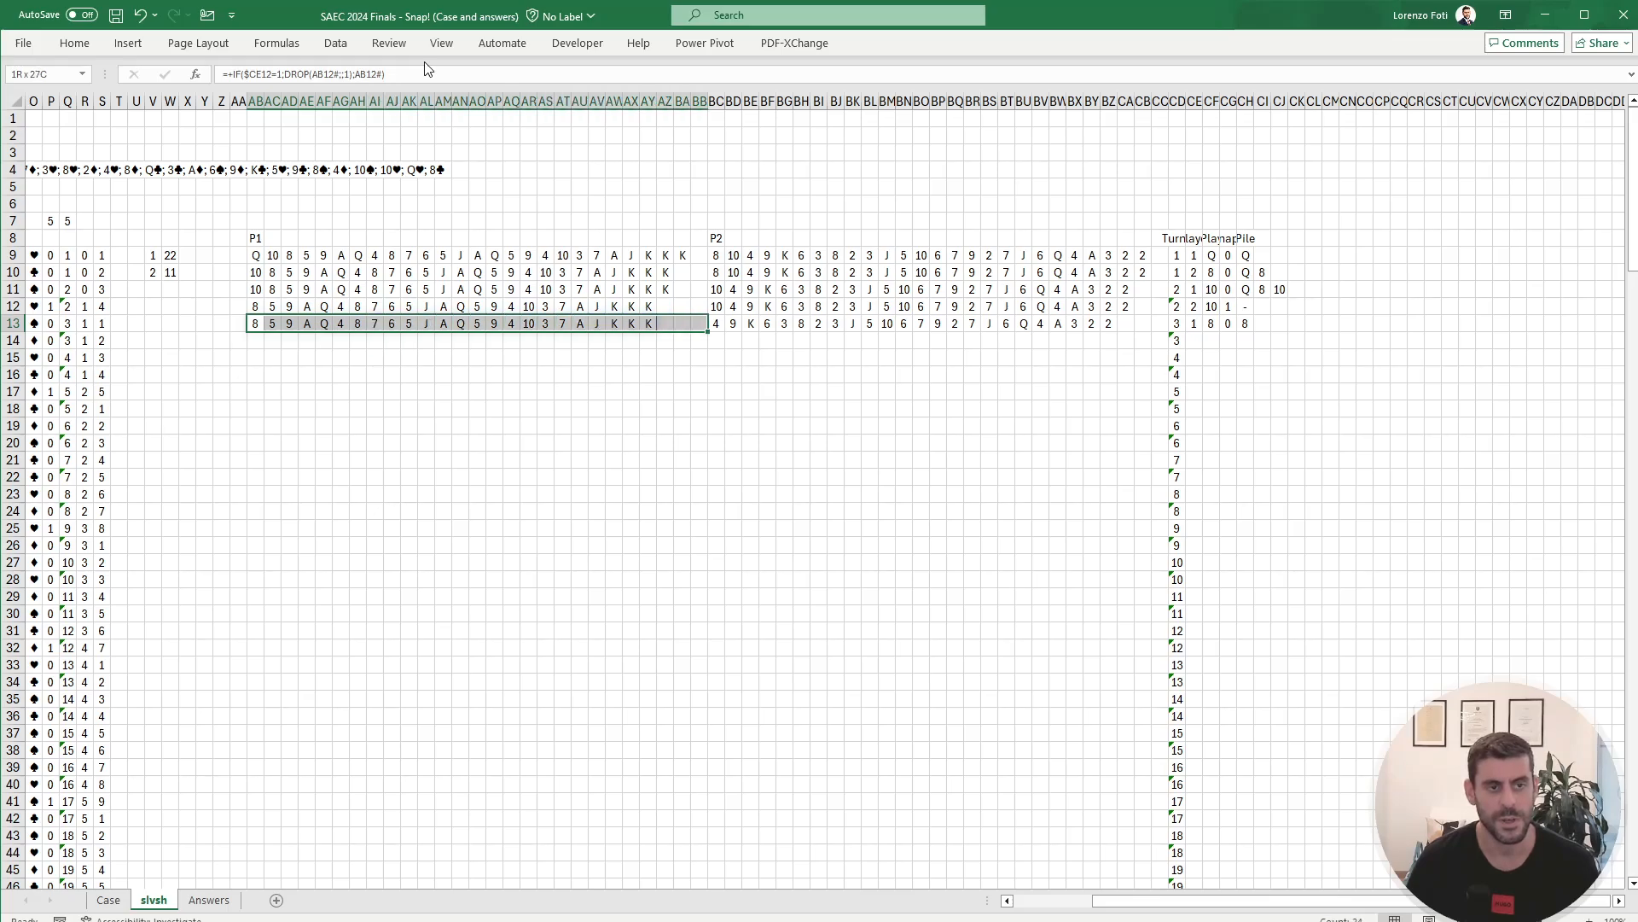
key("ctrl+c")
key("Down")
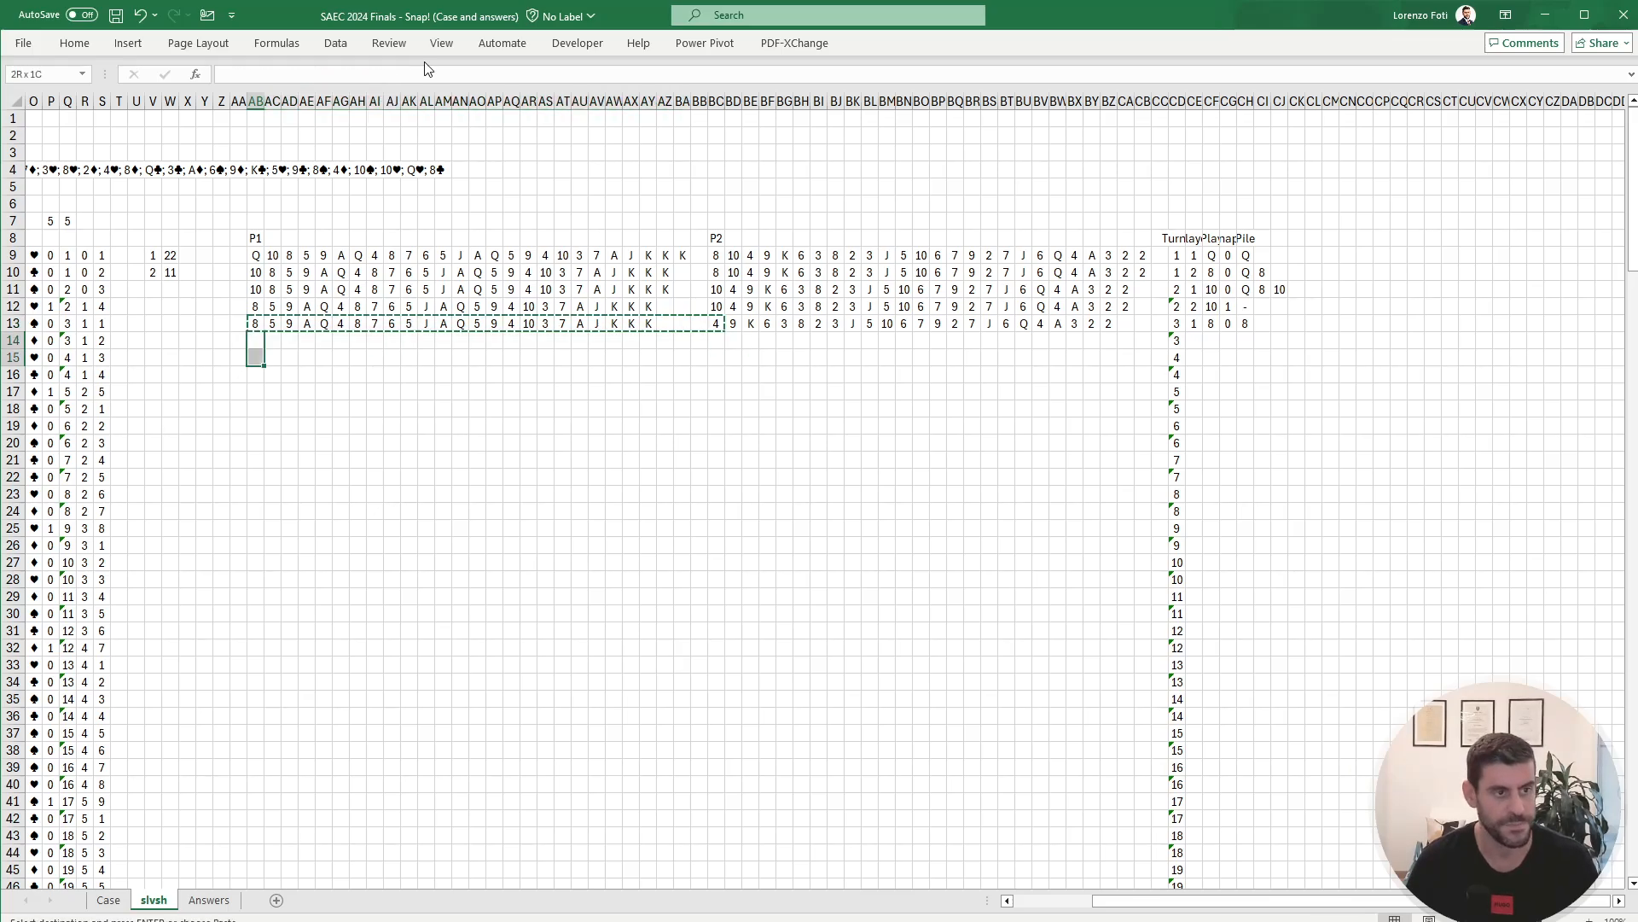
key("shift+Down")
key("shift+Down")
key("shift+Down")
key("shift+Down")
key("shift+Down")
key("shift+Down")
key("shift+Down")
key("shift+Down")
key("shift+Down")
key("shift+Down")
key("shift+Down")
key("shift+Down")
key("shift+Down")
key("shift+Down")
key("shift+Down")
key("shift+Down")
key("shift+Down")
key("shift+Down")
key("shift+Down")
key("ctrl+v")
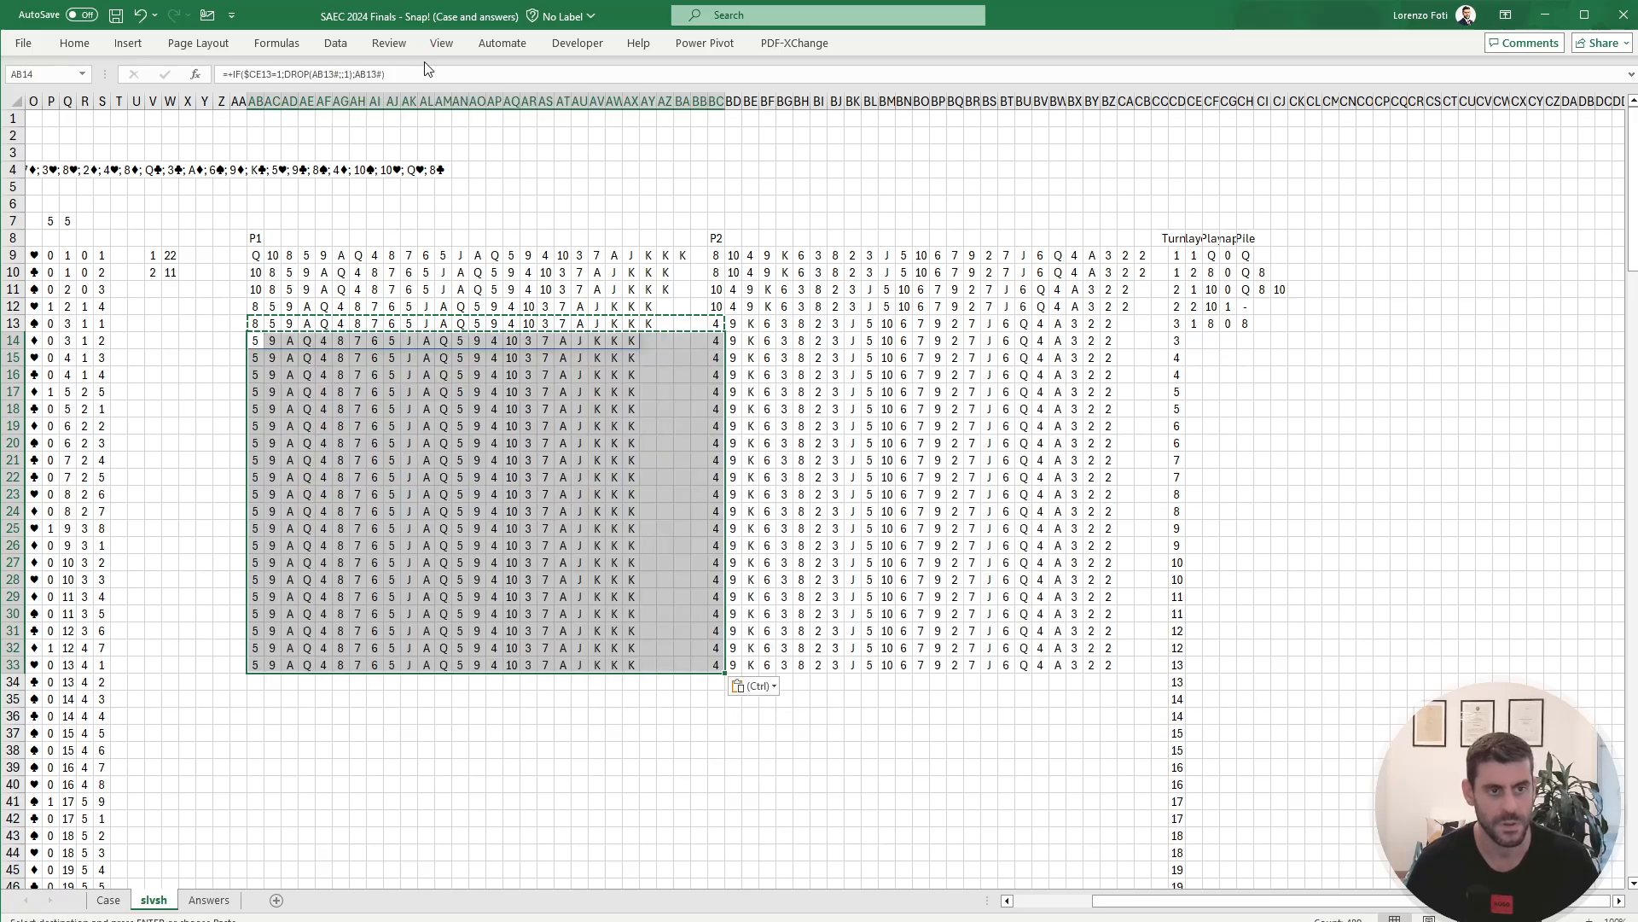
key("Escape")
Step: Fill the player, played card, Snap? and Pile formulas down into CE14:CH14
key("Right")
key("Right")
key("Right")
key("Right")
key("Right")
key("Right")
key("Right")
key("Right")
key("Right")
key("Right")
key("Right")
key("Right")
key("Right")
key("Right")
key("Right")
key("Right")
key("Right")
key("Right")
key("Right")
key("Right")
key("Right")
key("Right")
key("Right")
key("Right")
key("Right")
key("Right")
key("Right")
key("Right")
key("Right")
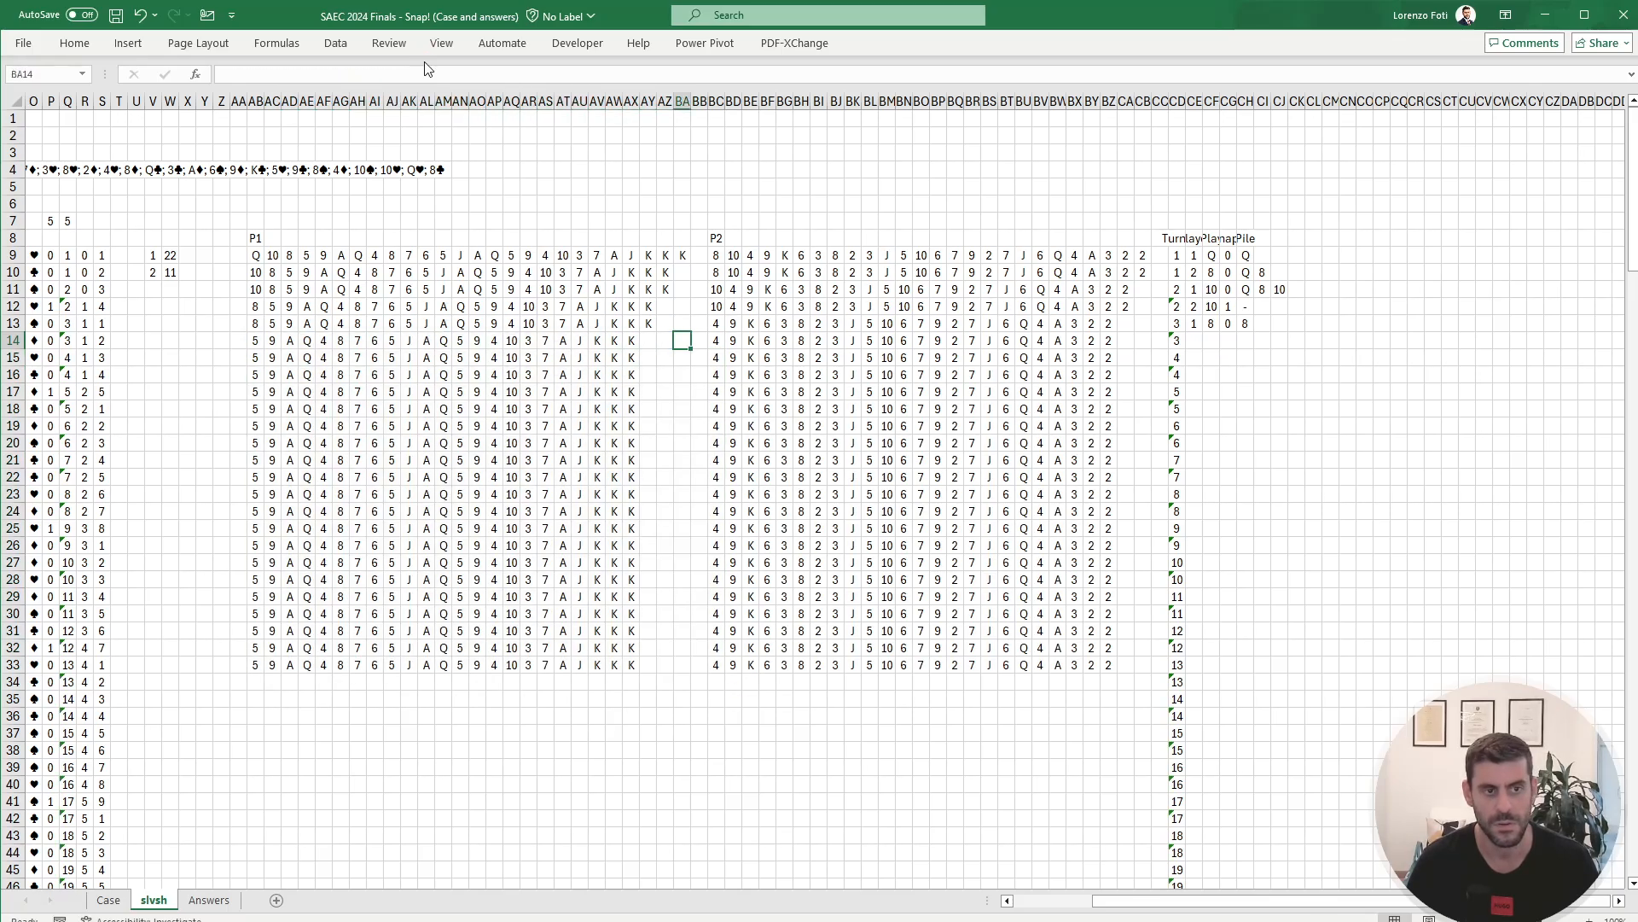
key("Right")
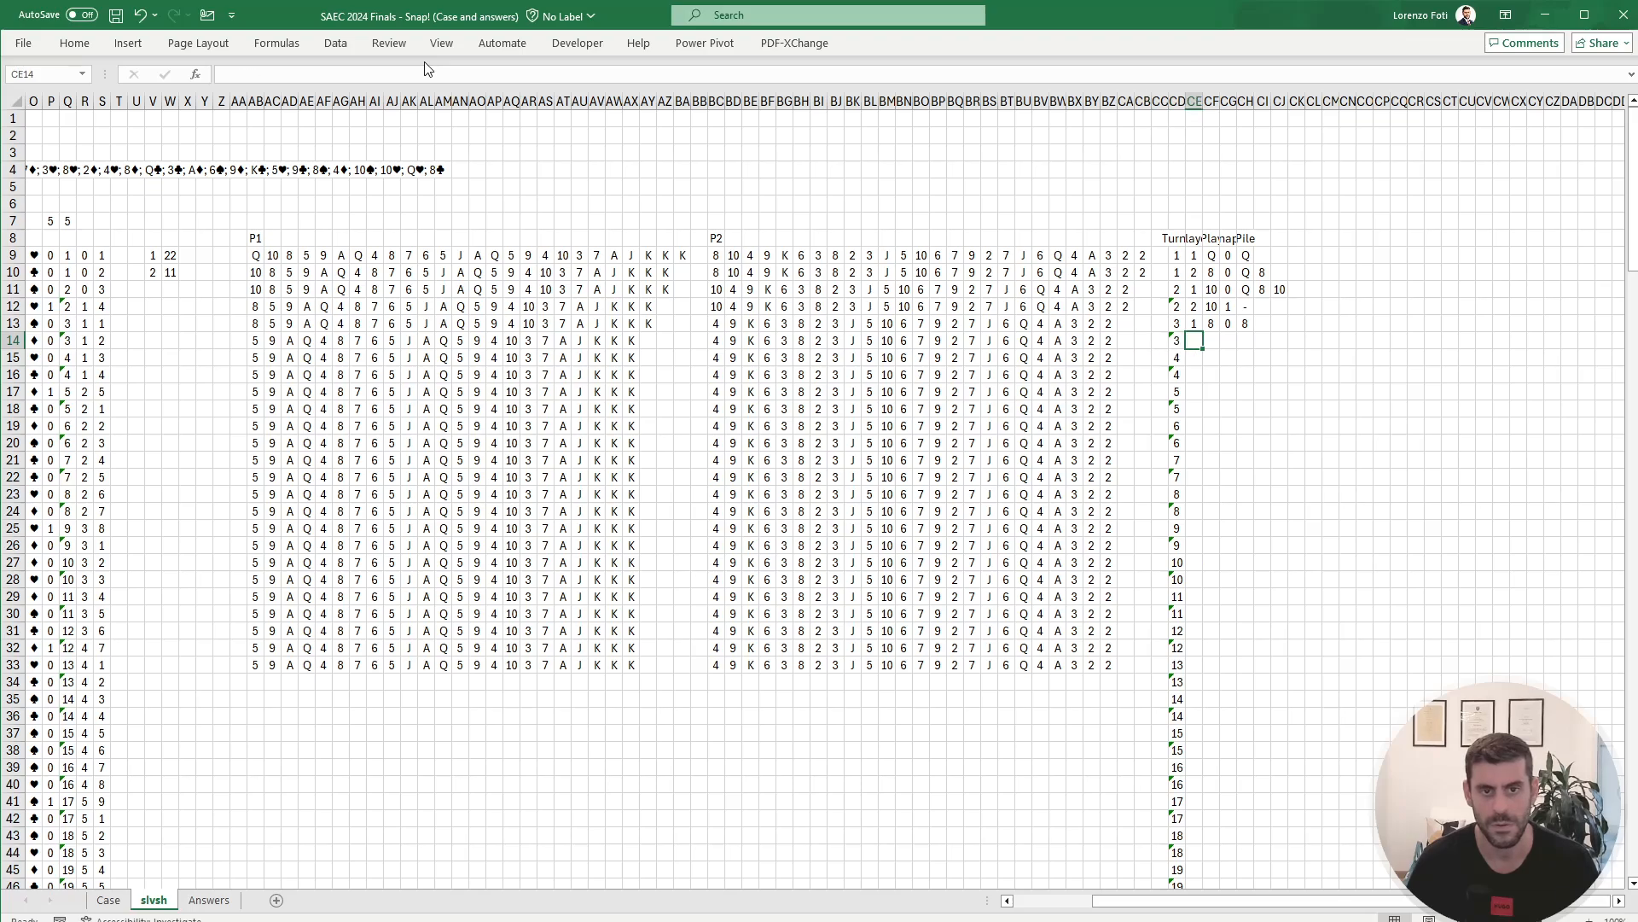
key("shift+Right")
key("shift+Right")
key("shift+Right")
key("ctrl+d")
key("Down")
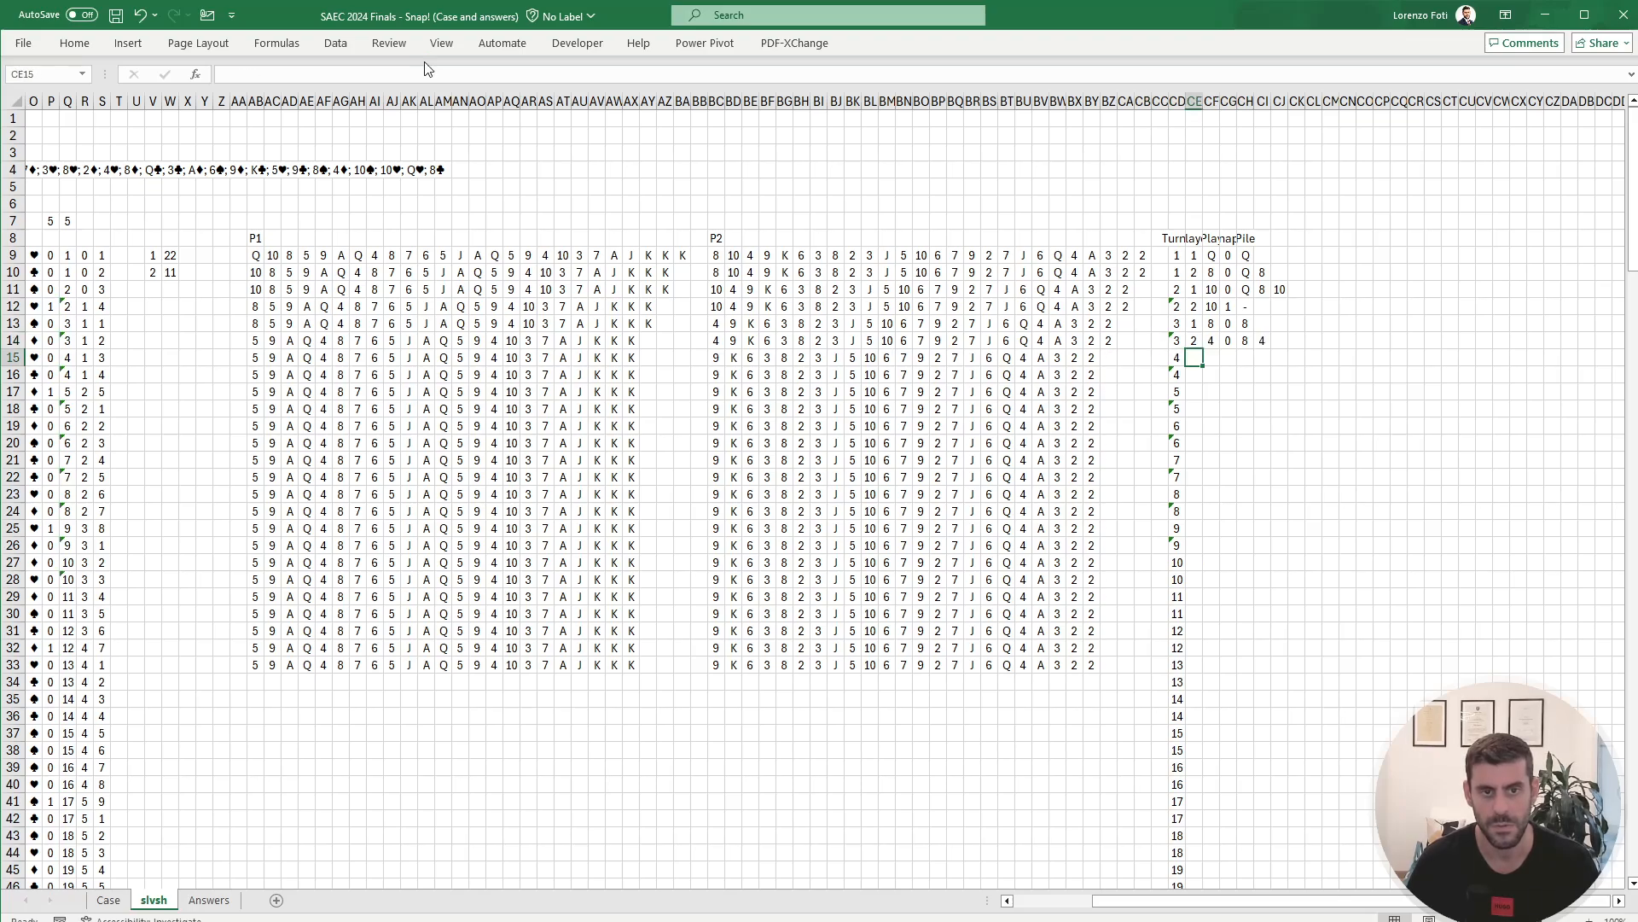
Step: Copy the player, played card, Snap? and Pile formulas from CE14:CH14 down row by row into rows 15 to 36
key("Up")
key("shift+Right")
key("shift+Right")
key("shift+Right")
key("shift+Right")
key("shift+Left")
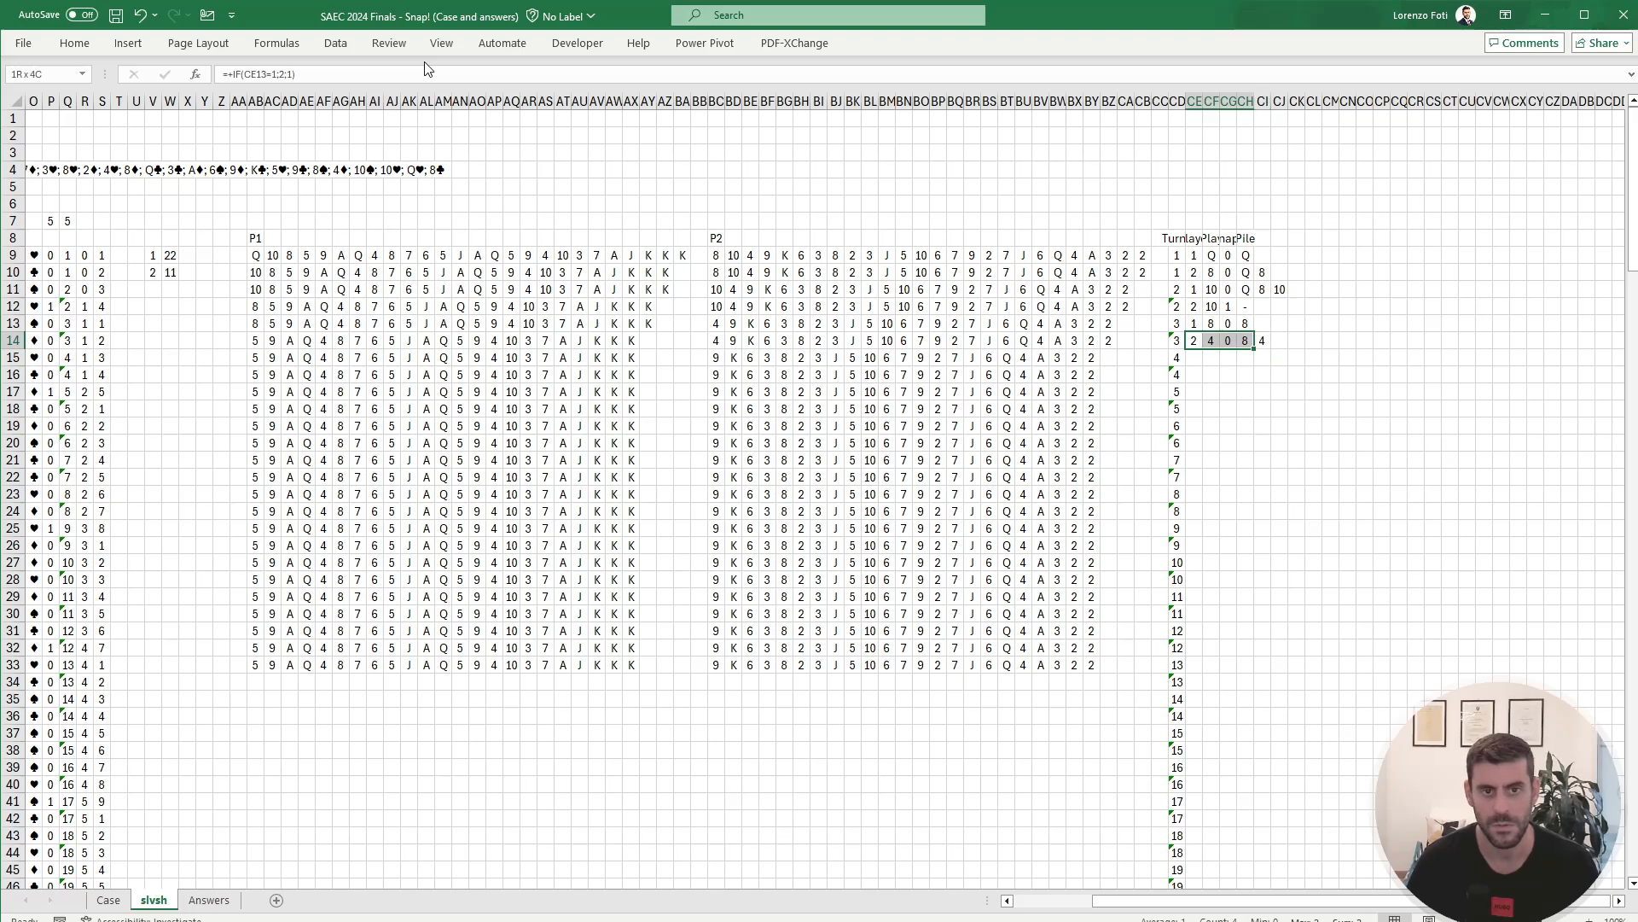
key("ctrl+c")
key("Down")
key("ctrl+v")
key("Down")
key("ctrl+v")
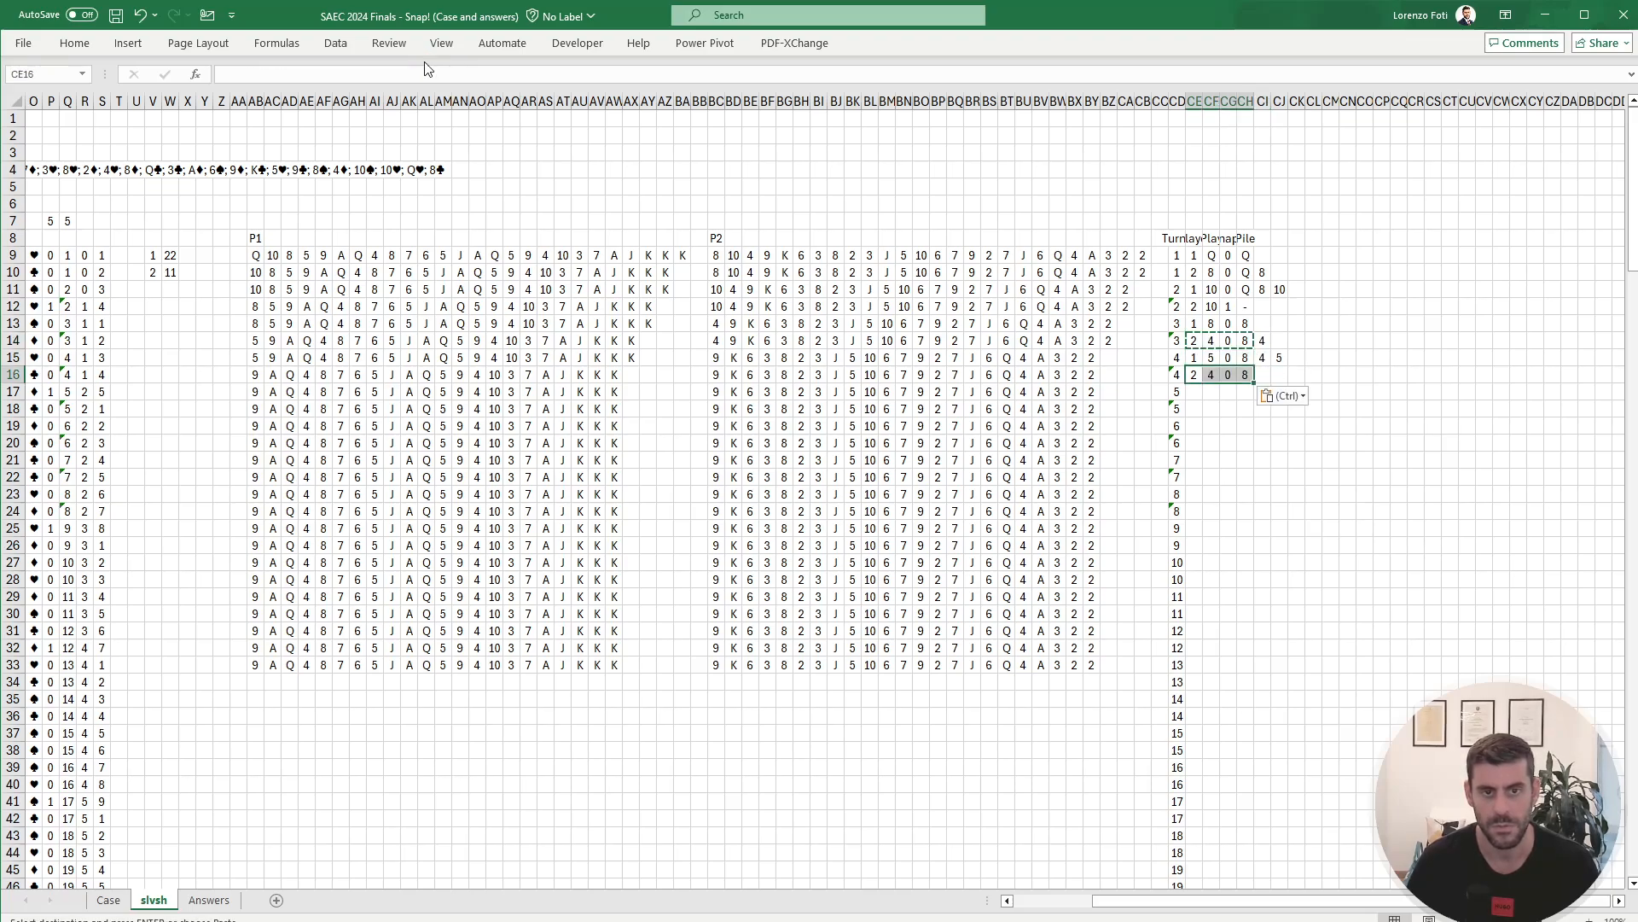
key("Down")
key("ctrl+v")
key("Down")
key("ctrl+v")
key("Down")
key("ctrl+v")
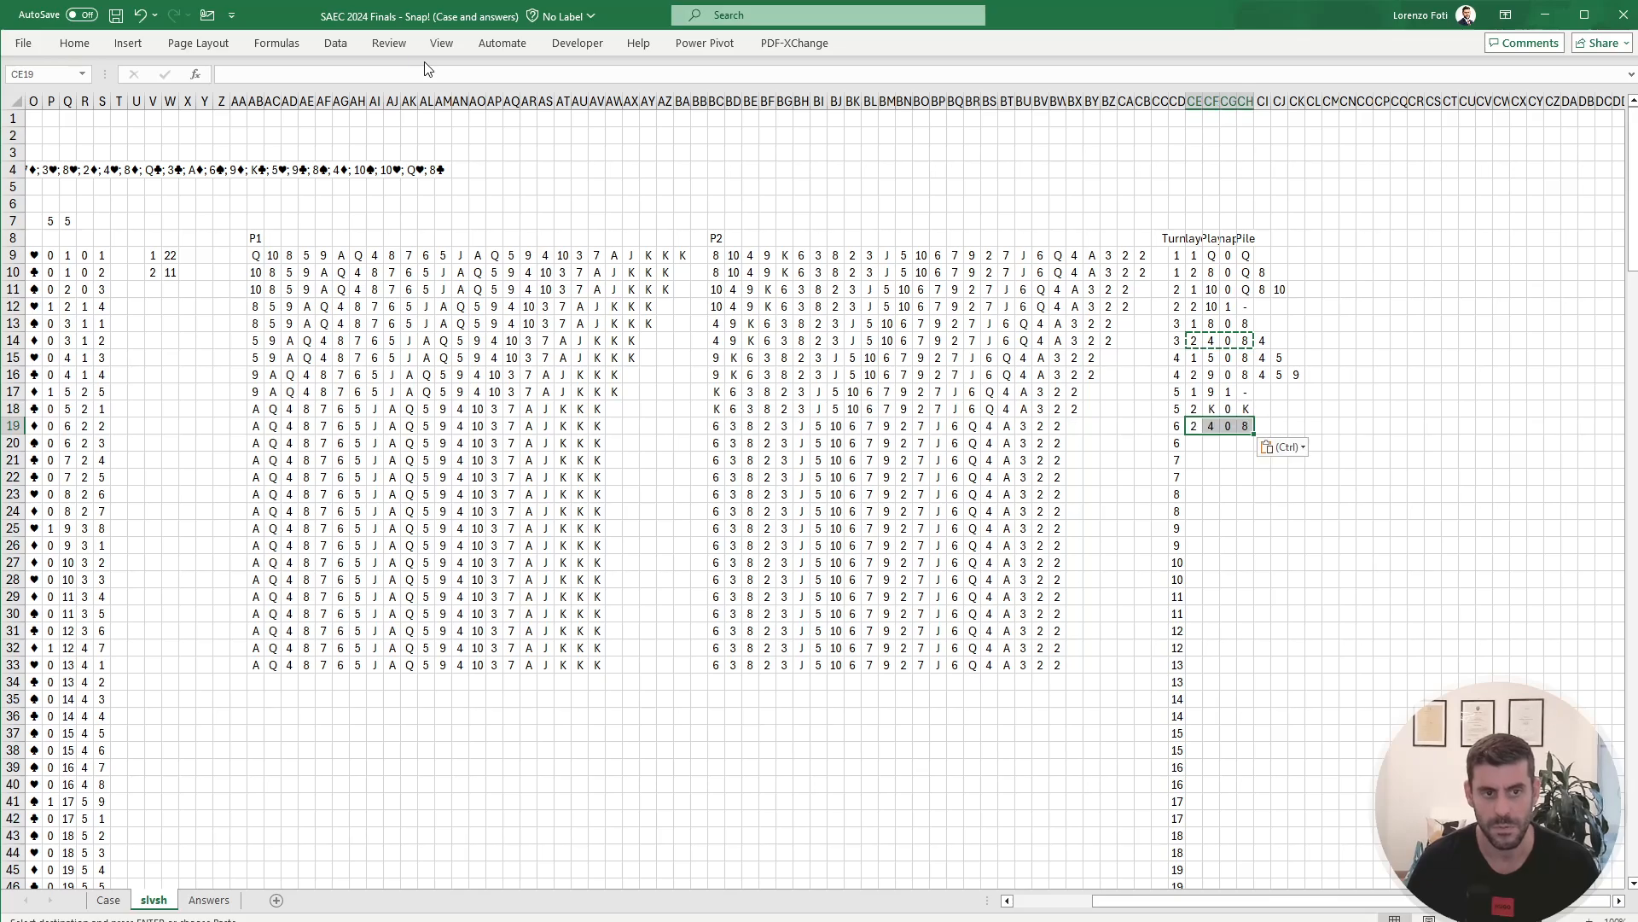
key("Down")
key("ctrl+v")
key("Down")
key("ctrl+v")
key("Down")
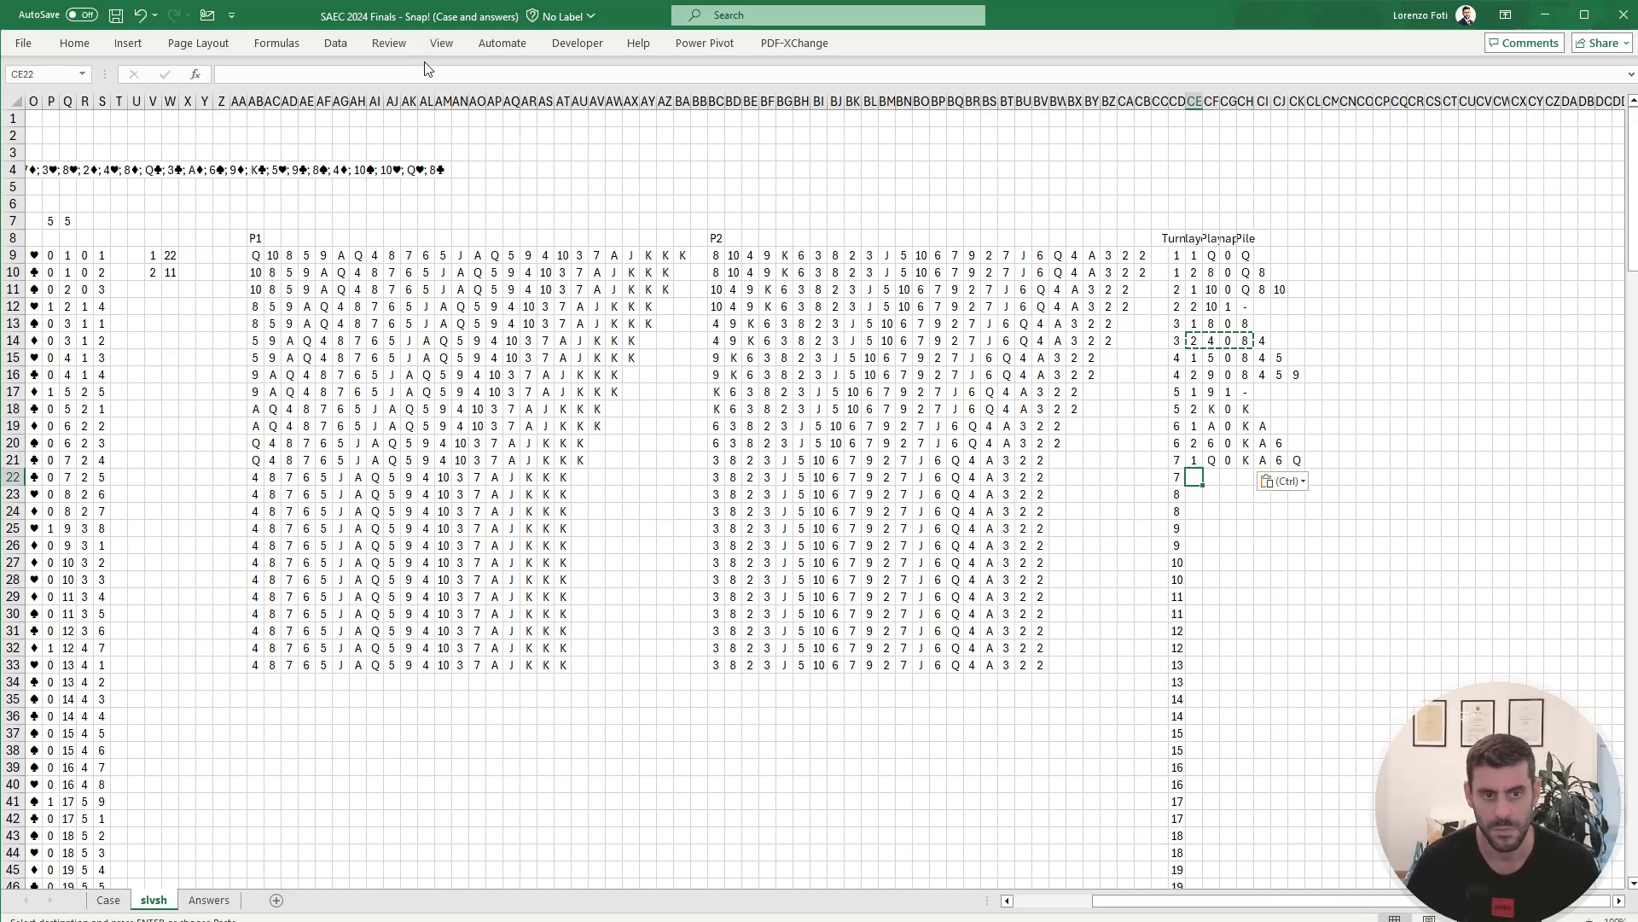
key("ctrl+v")
key("Down")
key("ctrl+v")
key("Down")
key("ctrl+v")
key("Down")
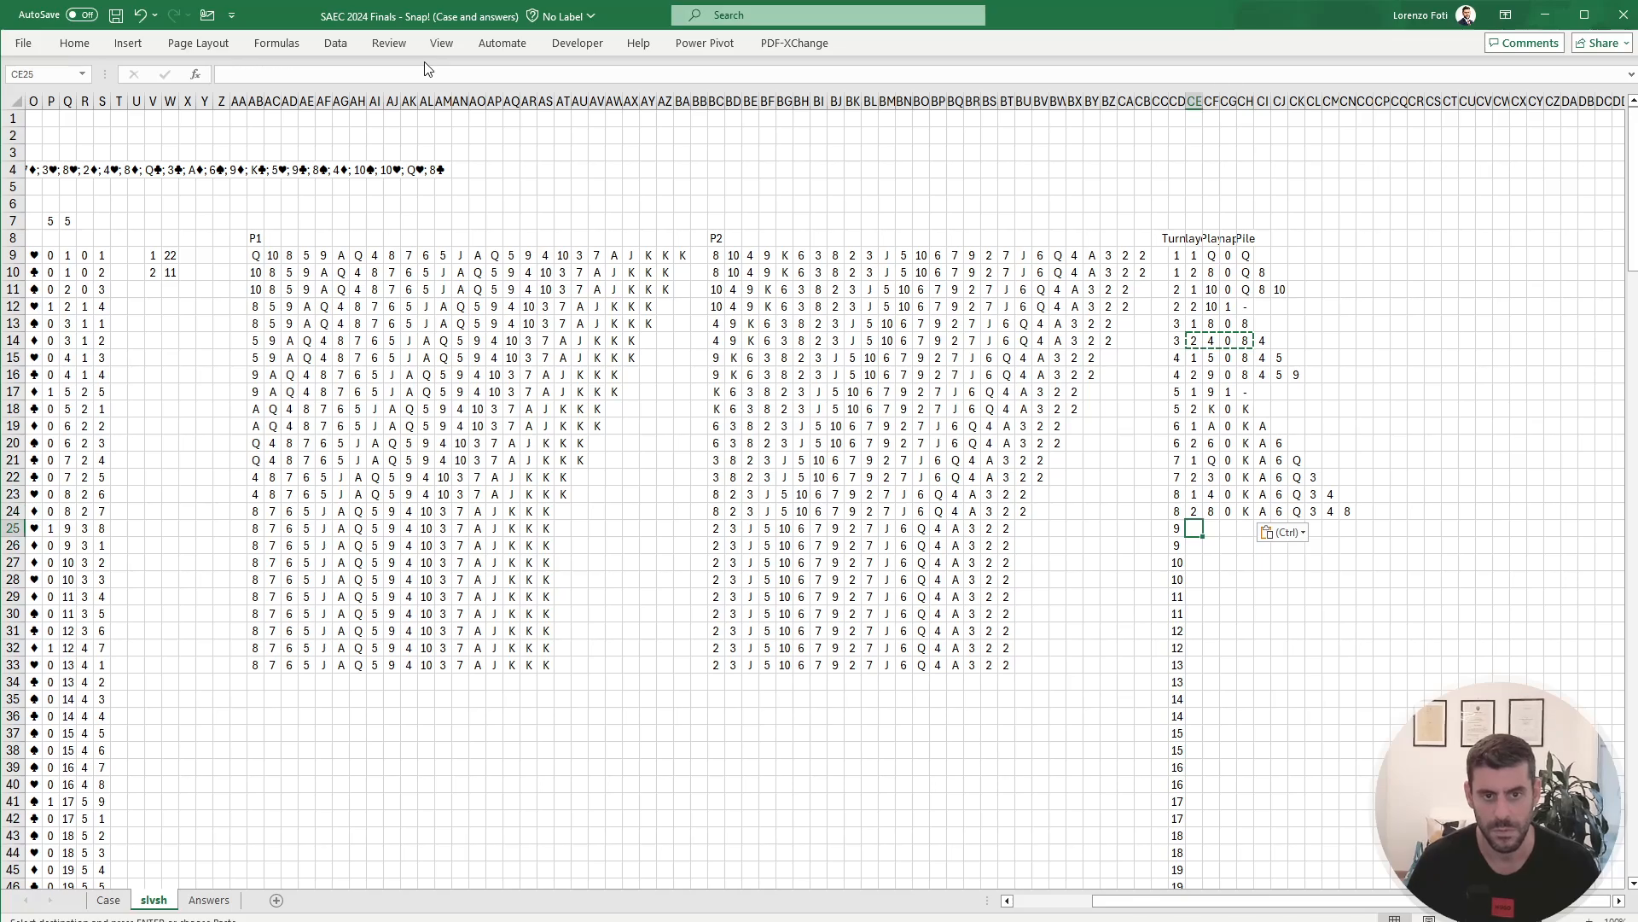
key("ctrl+v")
key("Down")
key("ctrl+v")
key("Down")
key("ctrl+v")
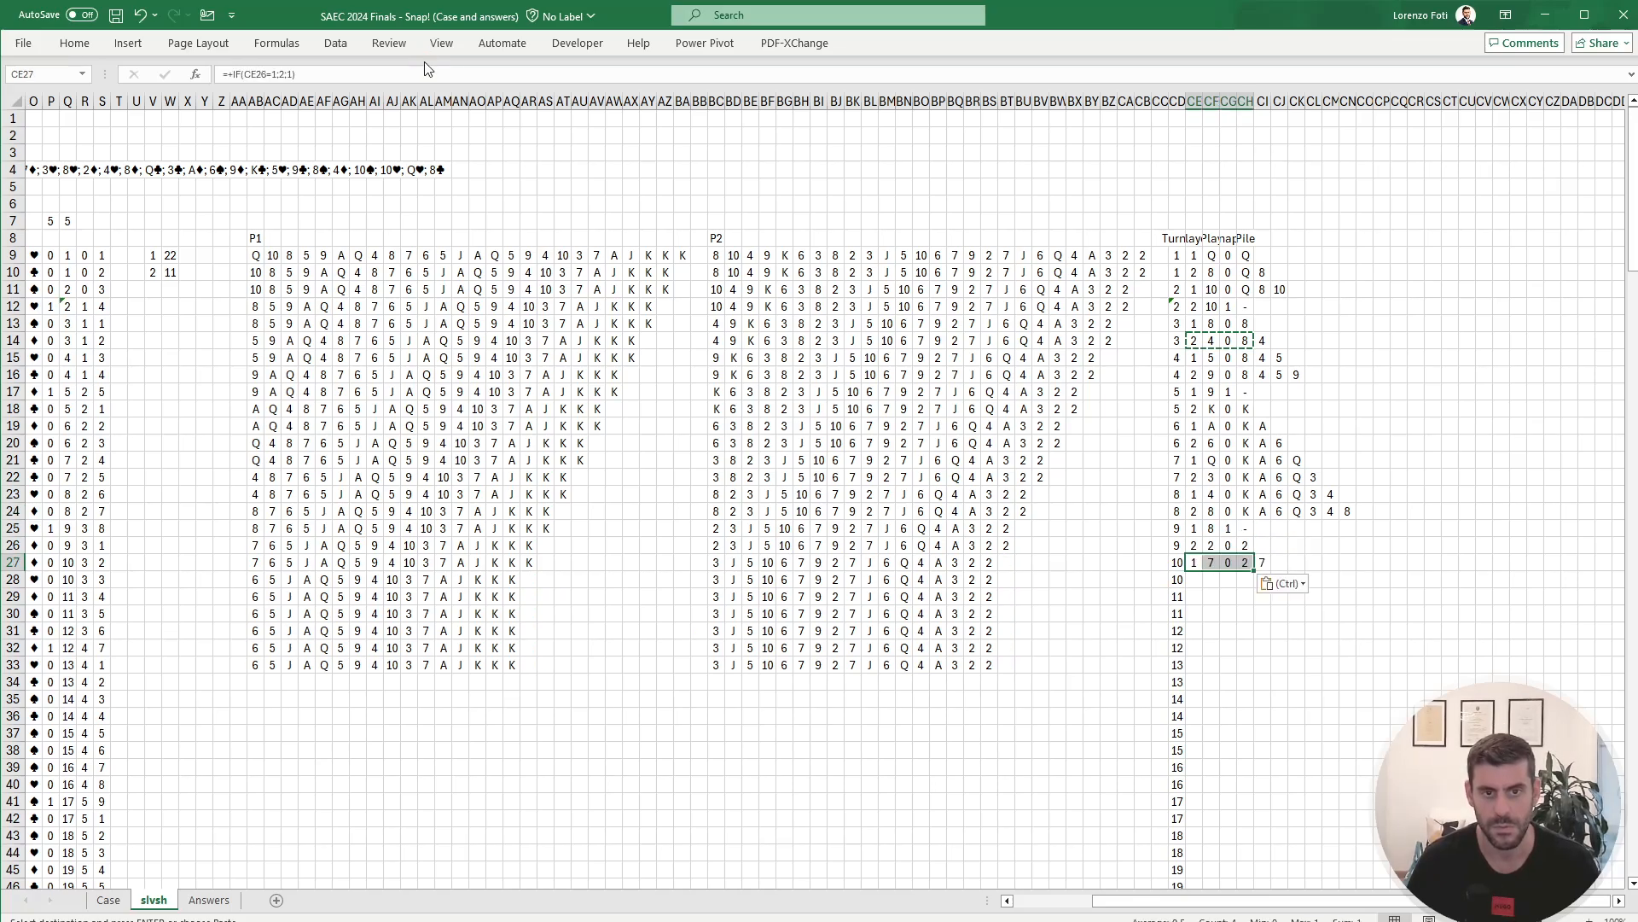
key("Down")
key("ctrl+v")
key("Down")
key("ctrl+v")
key("Down")
key("ctrl+v")
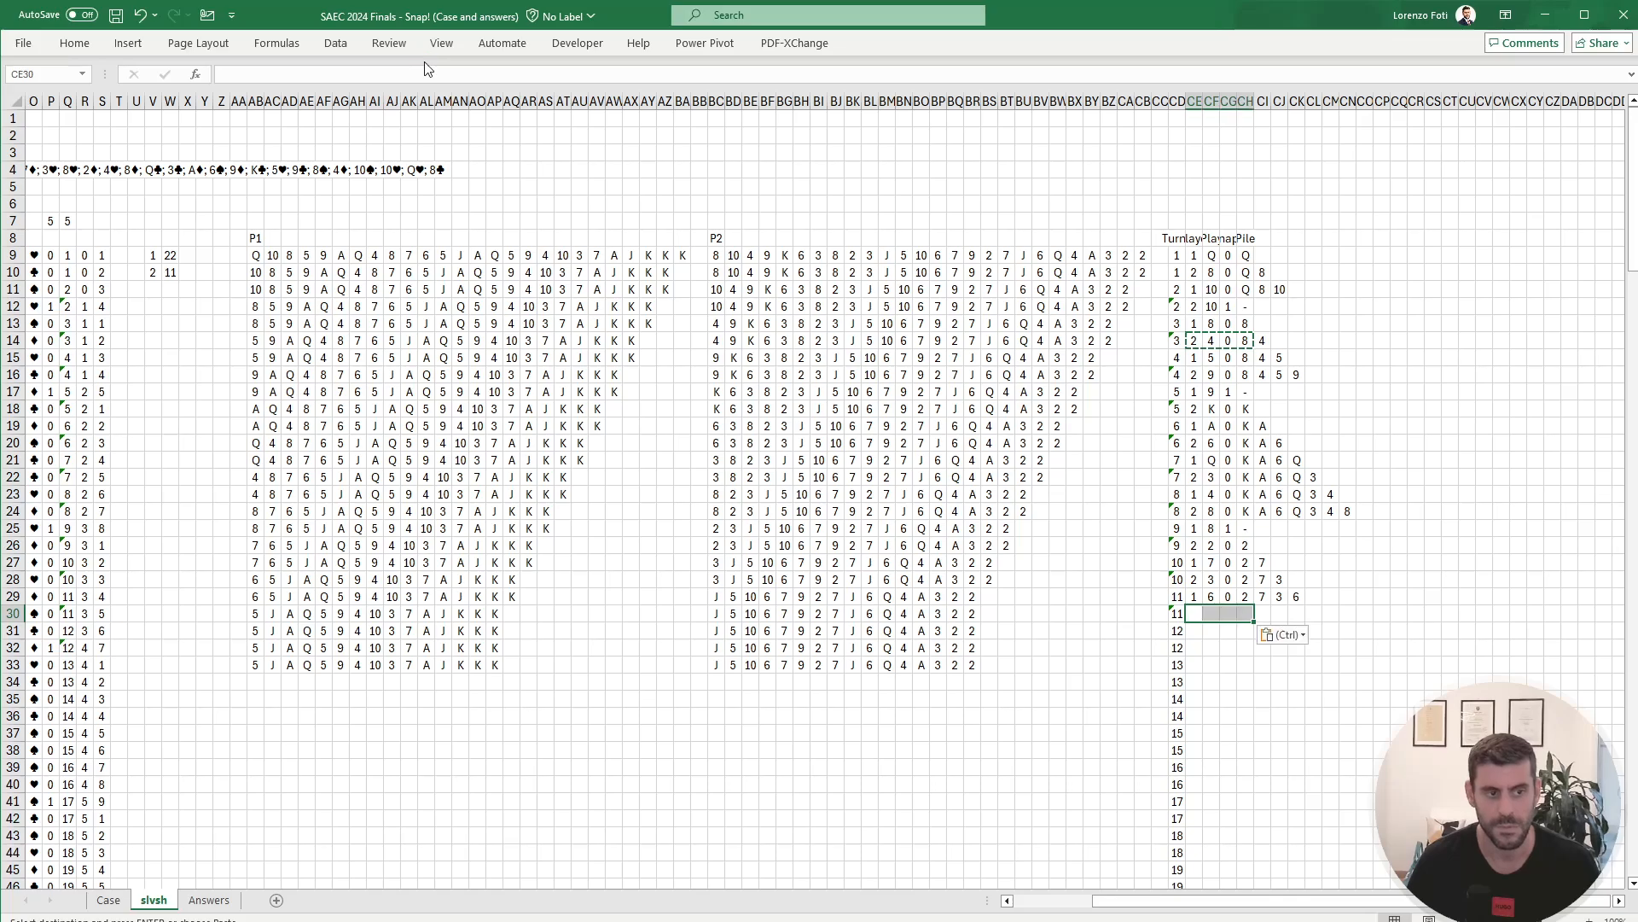
key("Down")
key("ctrl+v")
key("Down")
key("ctrl+v")
key("Down")
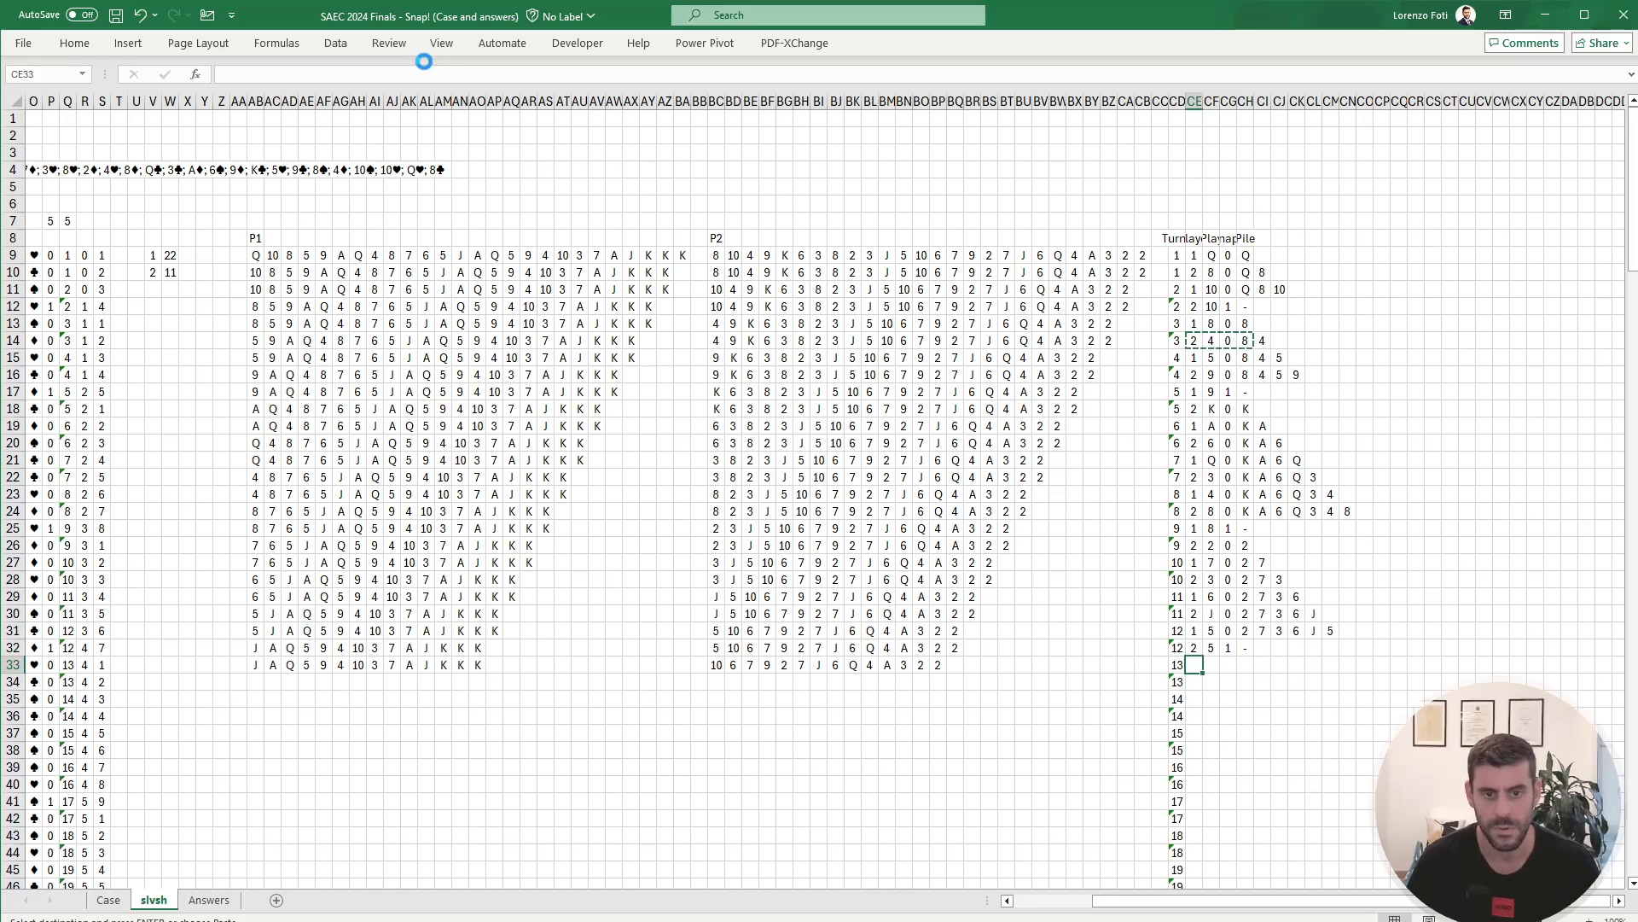
key("ctrl+v")
key("Down")
key("ctrl+v")
key("Down")
key("ctrl+v")
key("Down")
key("ctrl+v")
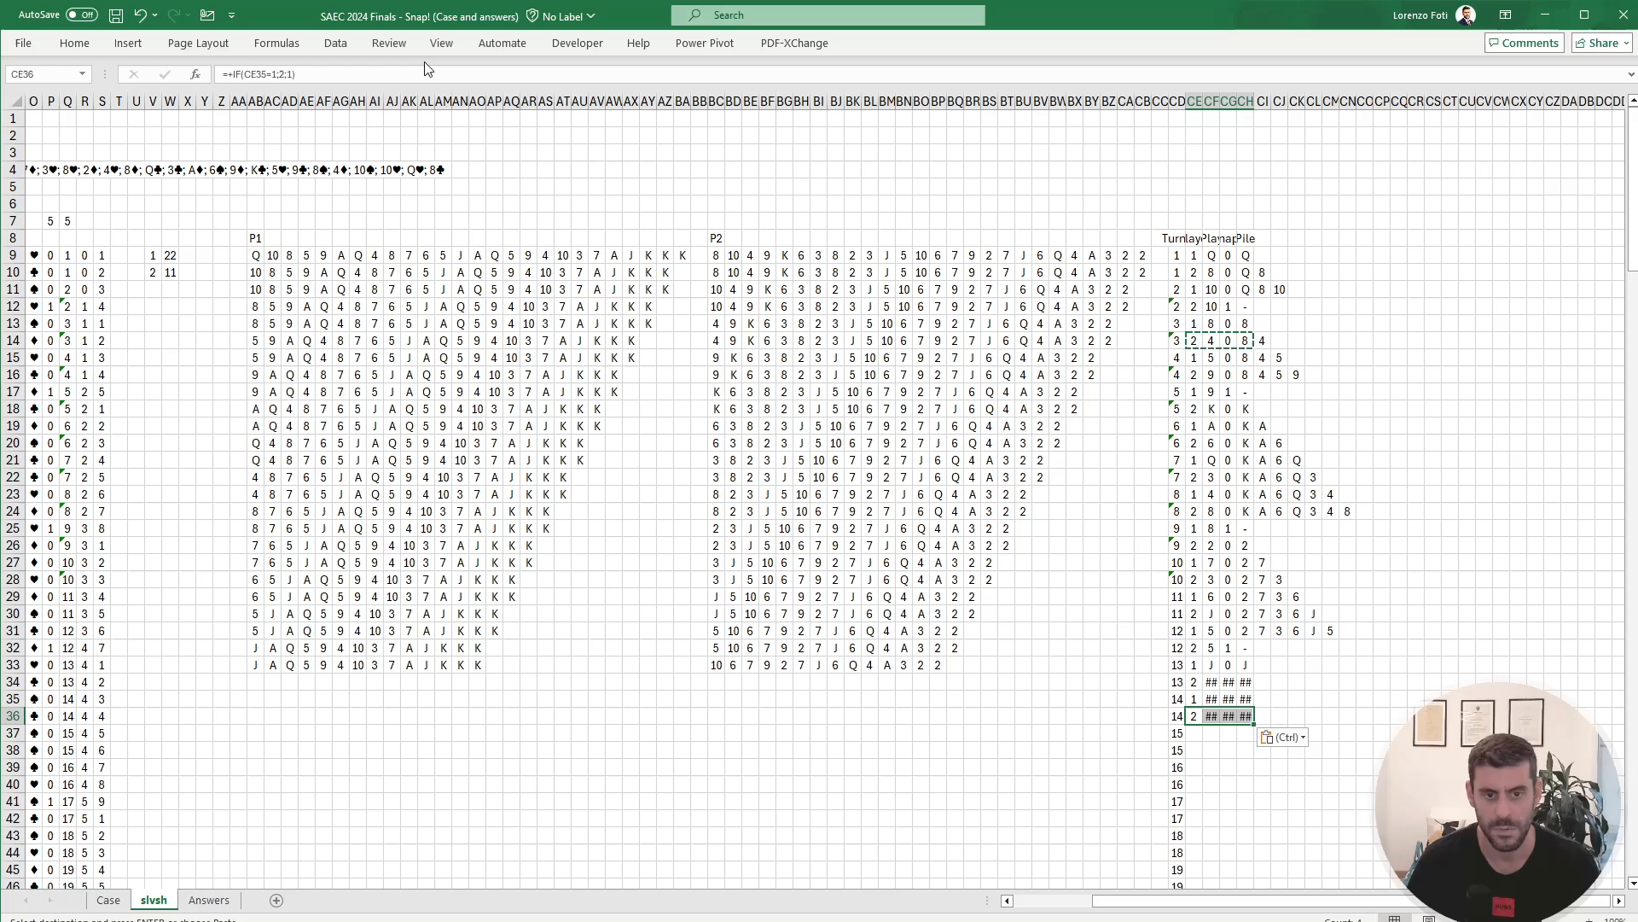
Step: Paste the copied player, played card, Snap? and Pile formulas into CE37:CH44
key("Down")
key("shift+Right")
key("shift+Right")
key("shift+Right")
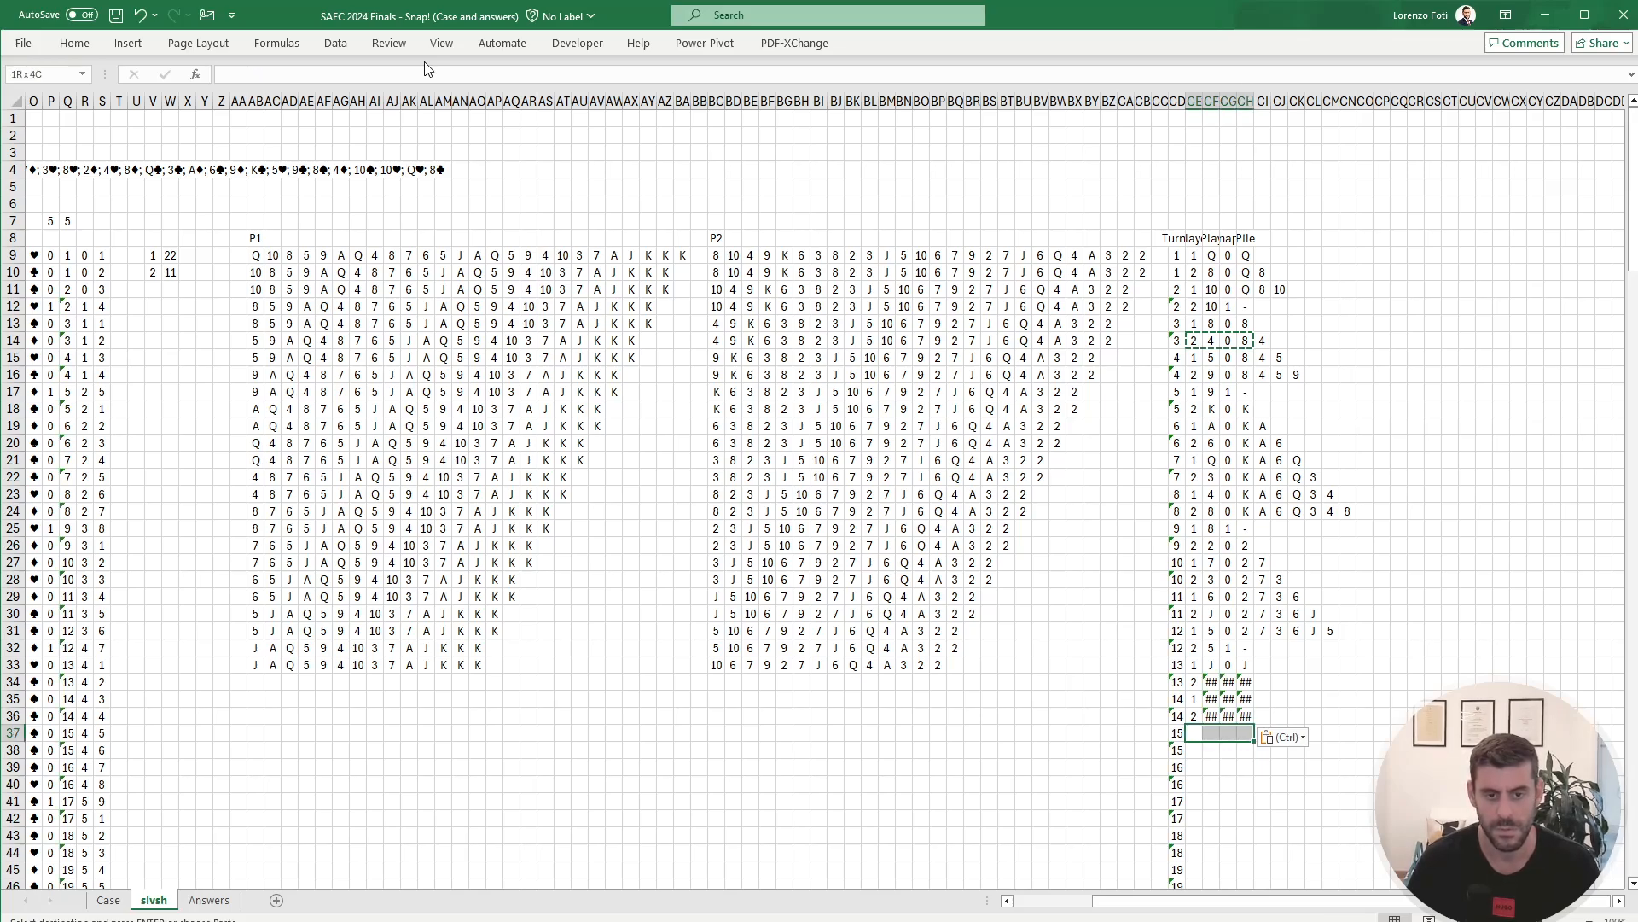
key("shift+Down")
key("shift+Down")
key("shift+Down")
key("shift+Down")
key("shift+Down")
key("shift+Down")
key("shift+Down")
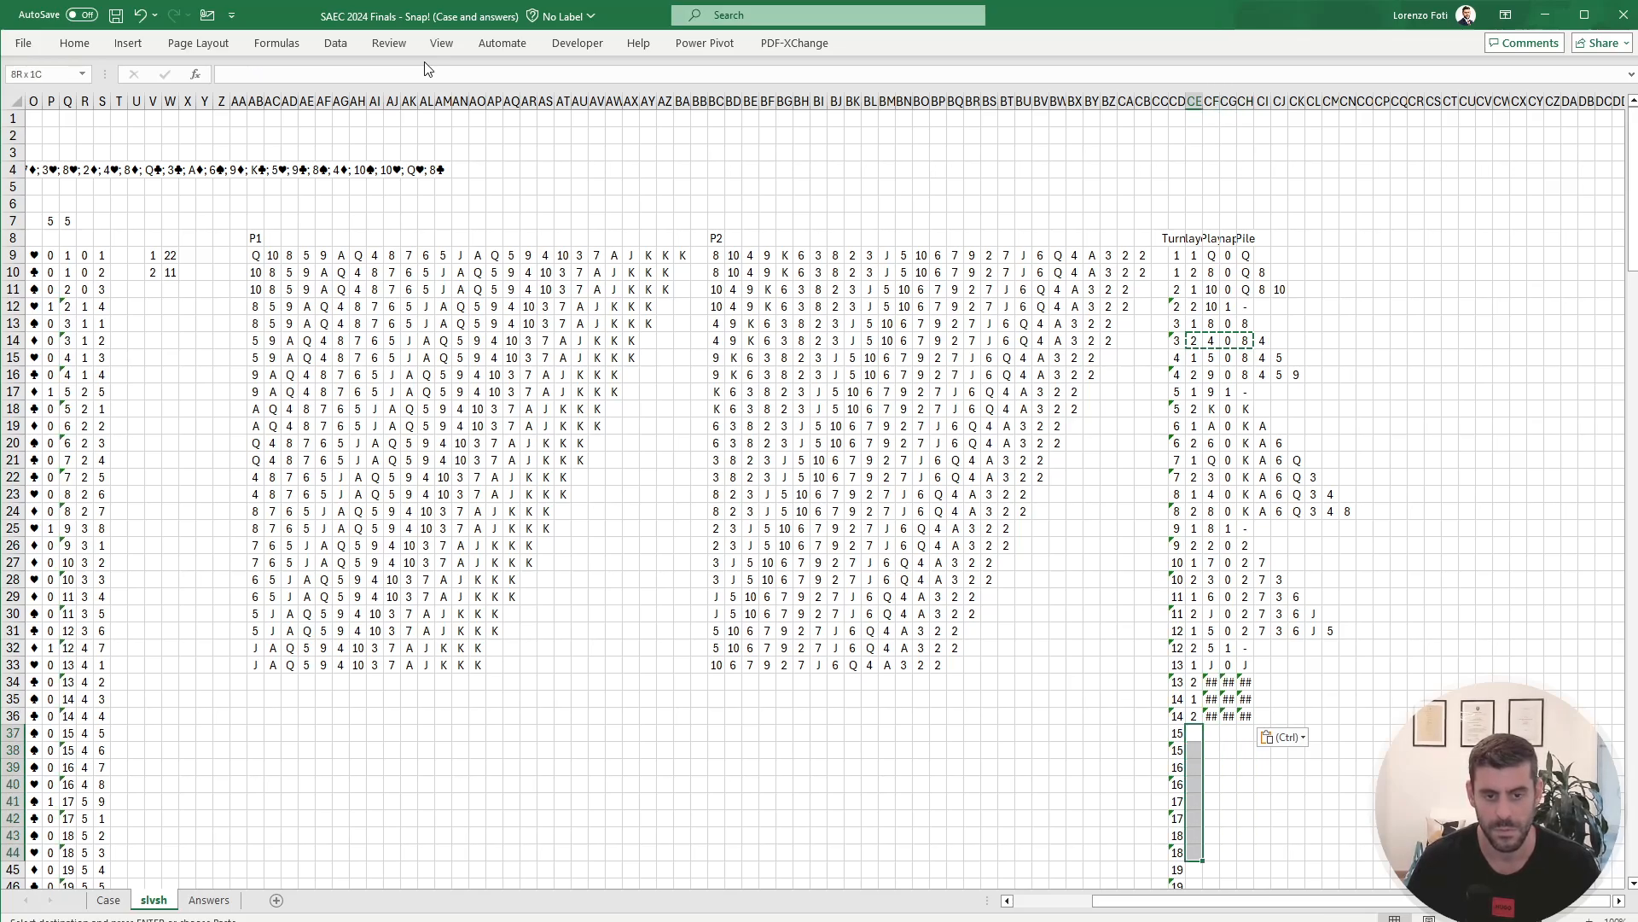
key("ctrl+v")
key("Escape")
Step: Copy player 1's card row formula from AB33 down to AB34:AB44
key("Left")
key("Left")
key("Left")
key("Left")
key("Left")
key("Left")
key("Left")
key("Left")
key("Left")
key("Left")
key("Left")
key("Left")
key("Left")
key("Left")
key("Left")
key("Left")
key("Left")
key("Left")
key("Left")
key("Left")
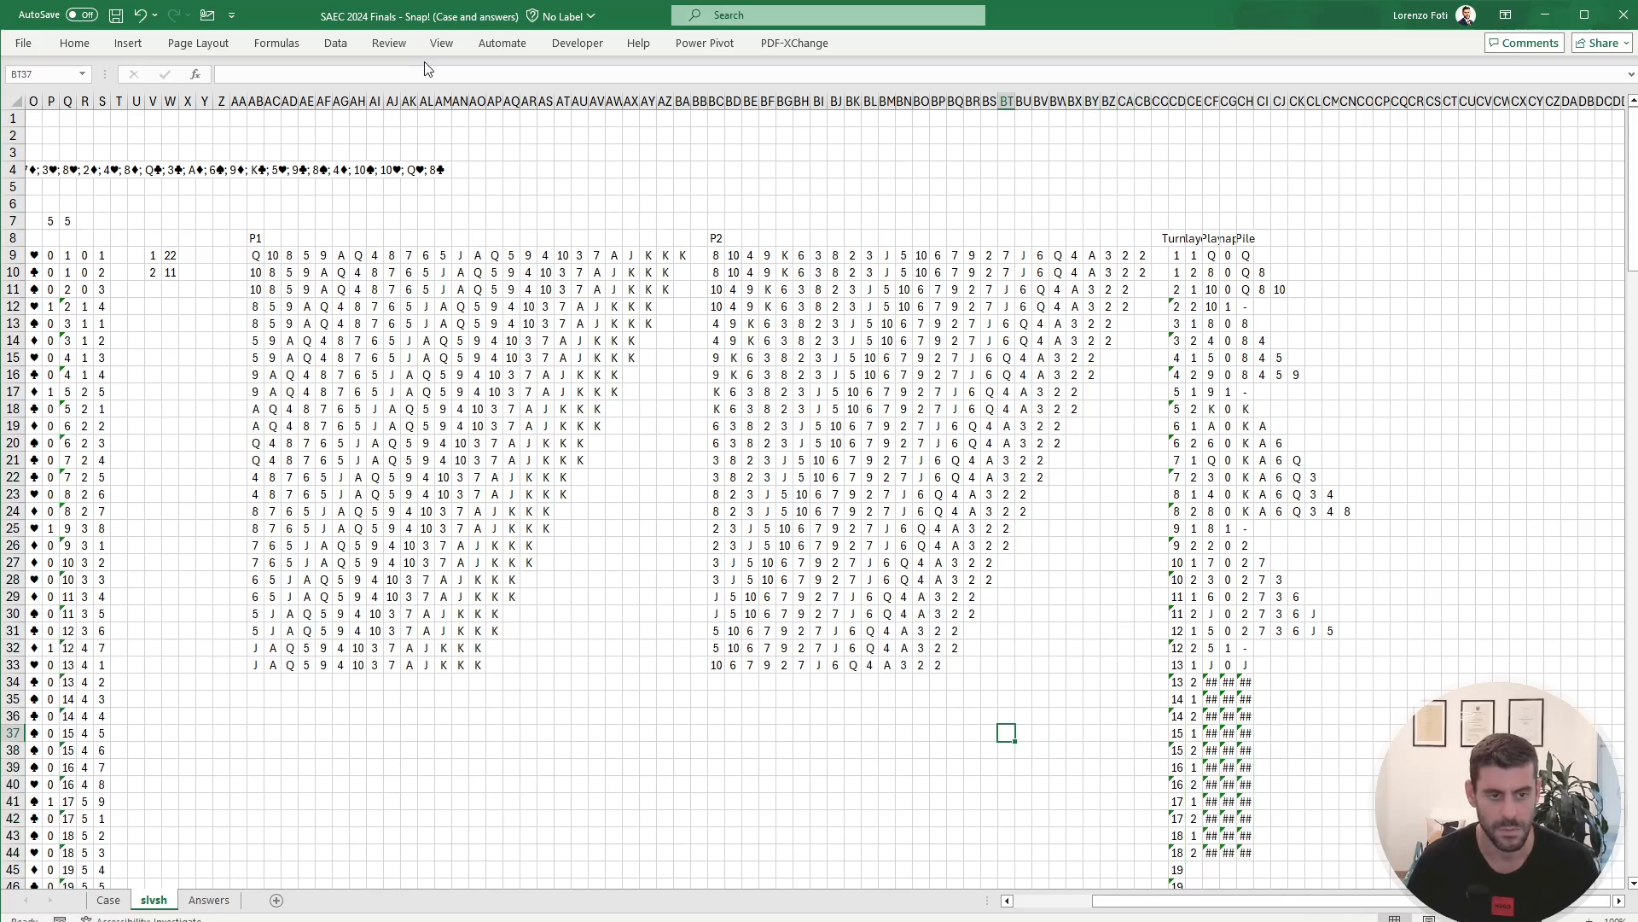
key("Left")
key("Left")
key("Left")
key("Left")
key("Left")
key("Left")
key("Left")
key("Left")
key("Left")
key("Left")
key("Left")
key("Left")
key("Left")
key("Left")
key("Left")
key("Up")
key("Up")
key("Up")
key("Up")
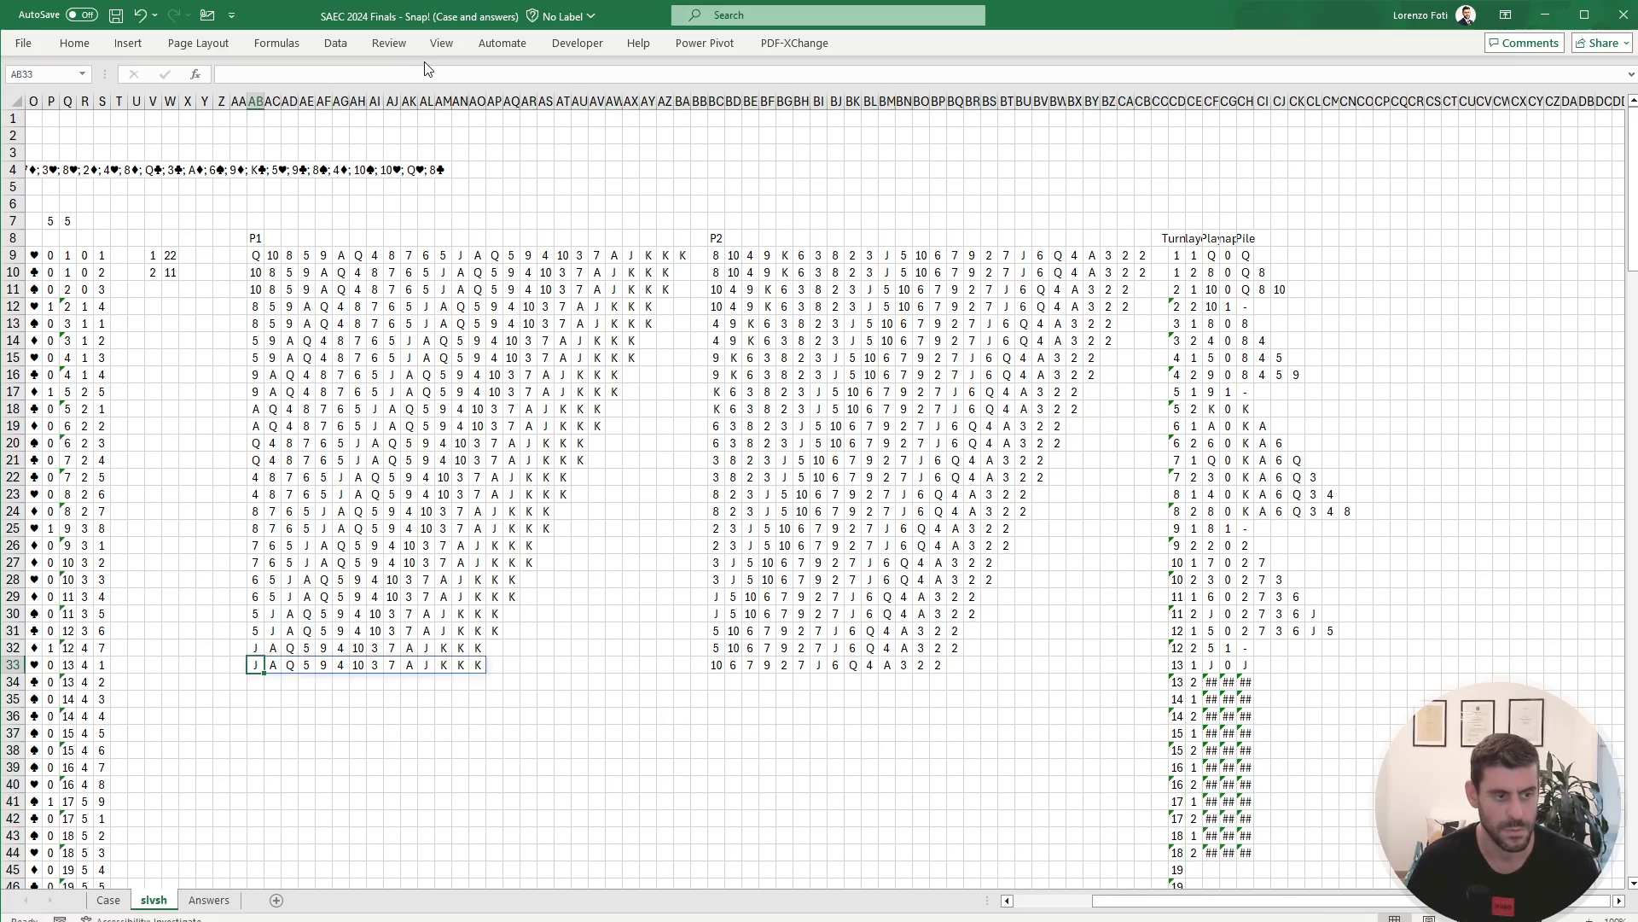
key("ctrl+c")
key("Down")
key("shift+Down")
key("shift+Down")
key("shift+Down")
key("shift+Down")
key("shift+Down")
key("shift+Down")
key("shift+Down")
key("shift+Down")
key("shift+Down")
key("shift+Down")
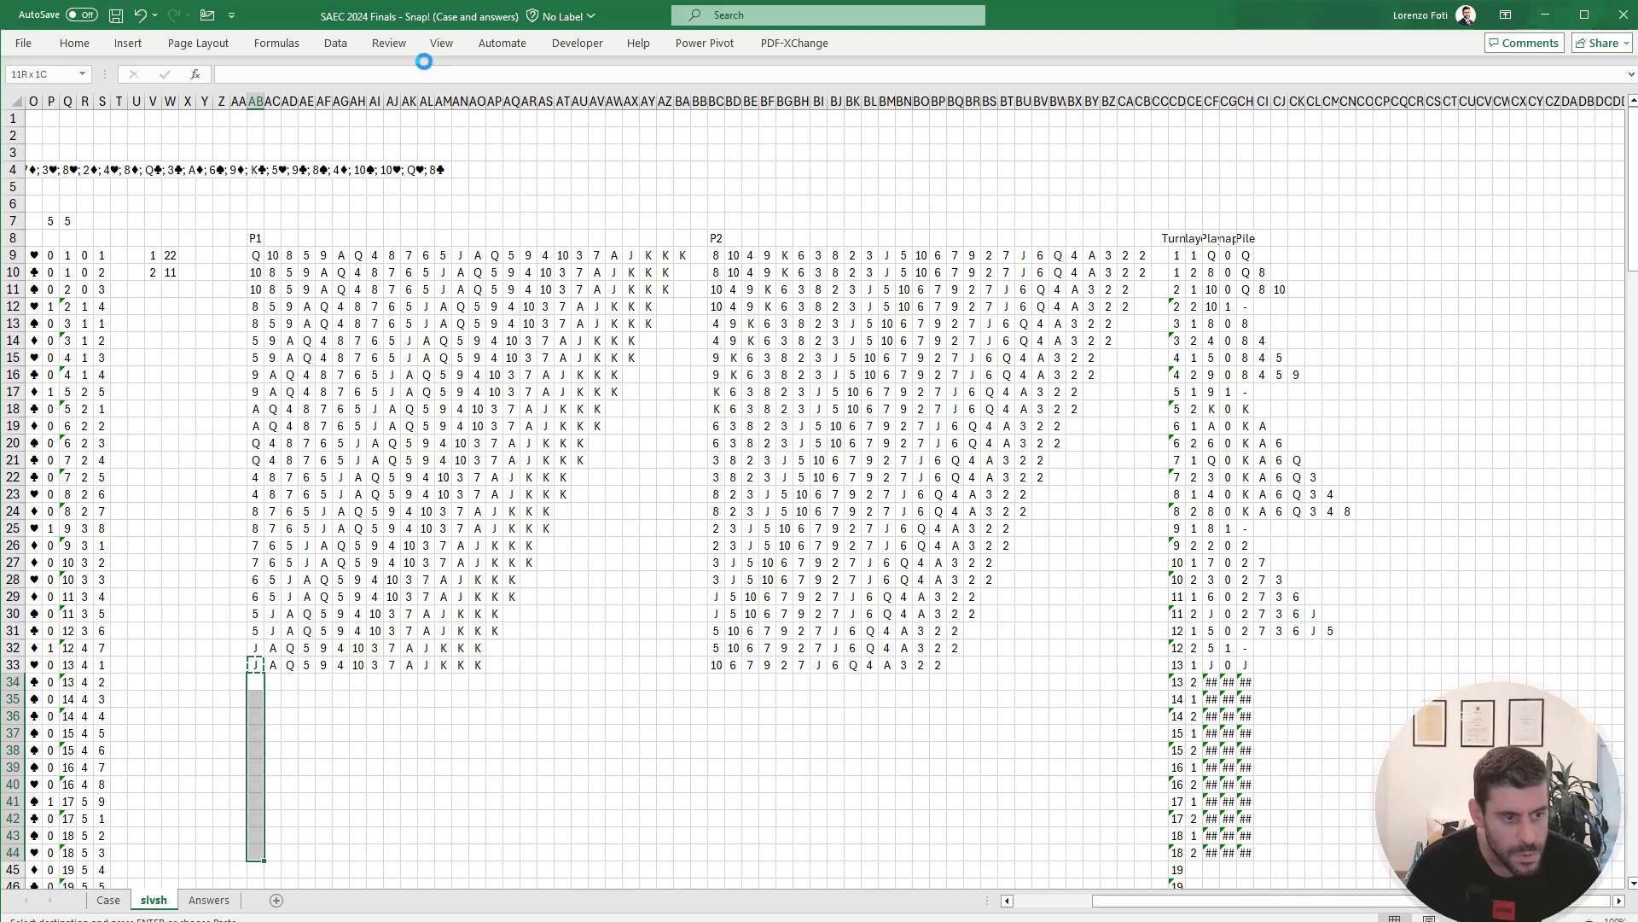
key("ctrl+v")
key("Escape")
key("Right")
key("Right")
key("Right")
key("Right")
key("Right")
key("Right")
key("Right")
key("Right")
key("Right")
key("Right")
key("Right")
key("Right")
key("Right")
key("Right")
key("Right")
key("Right")
key("Right")
key("Right")
key("Right")
key("Right")
key("Right")
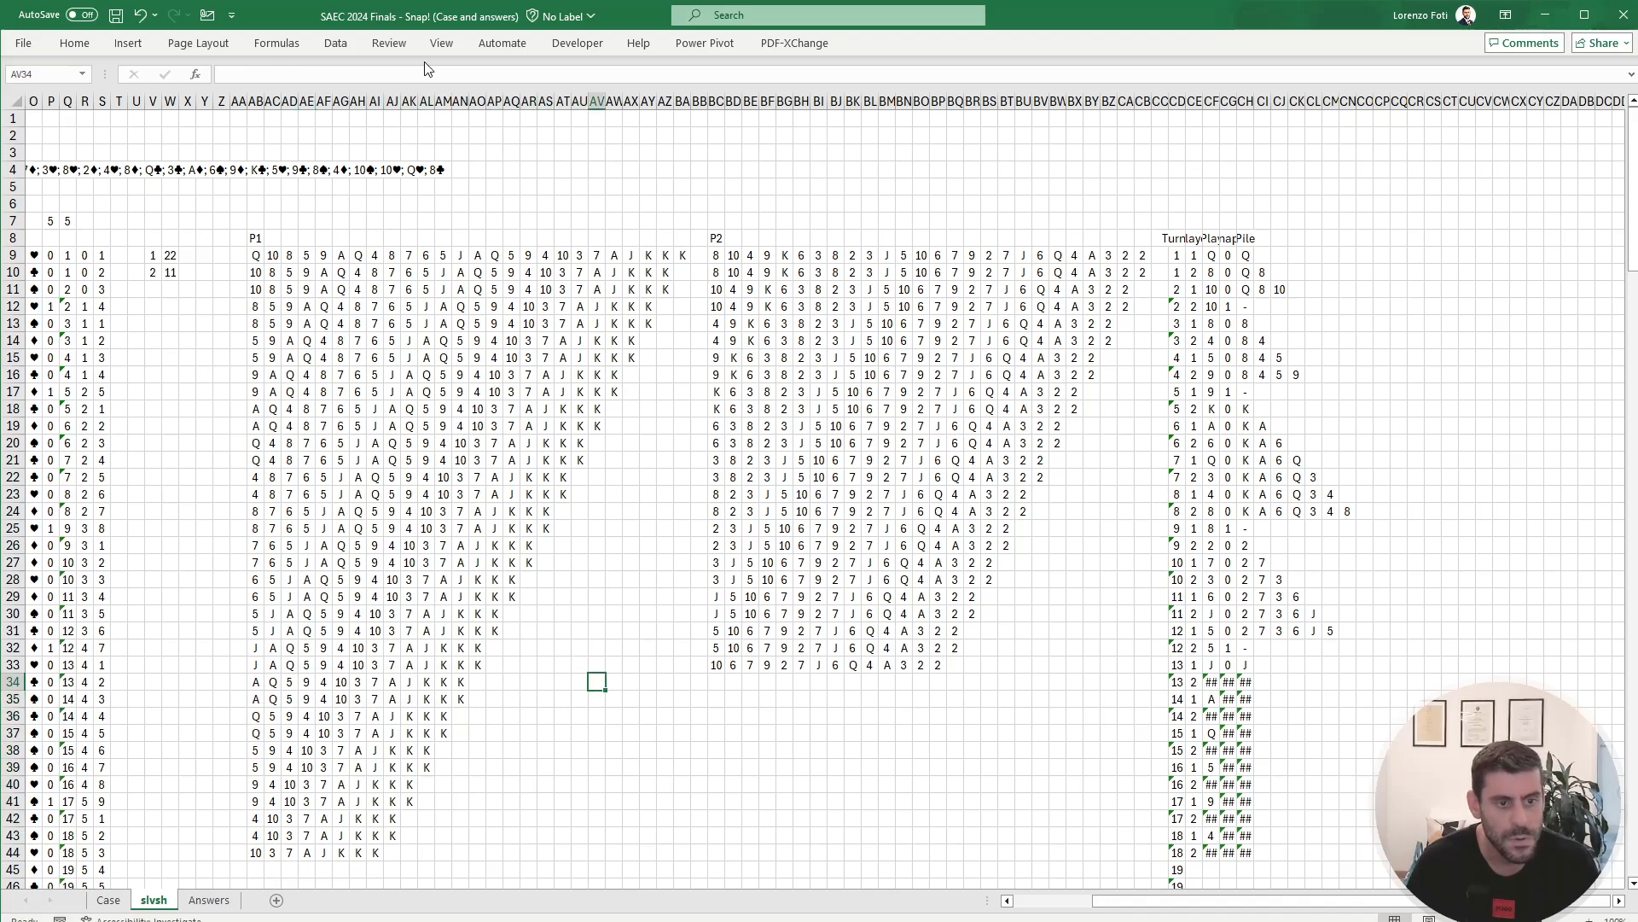
key("Up")
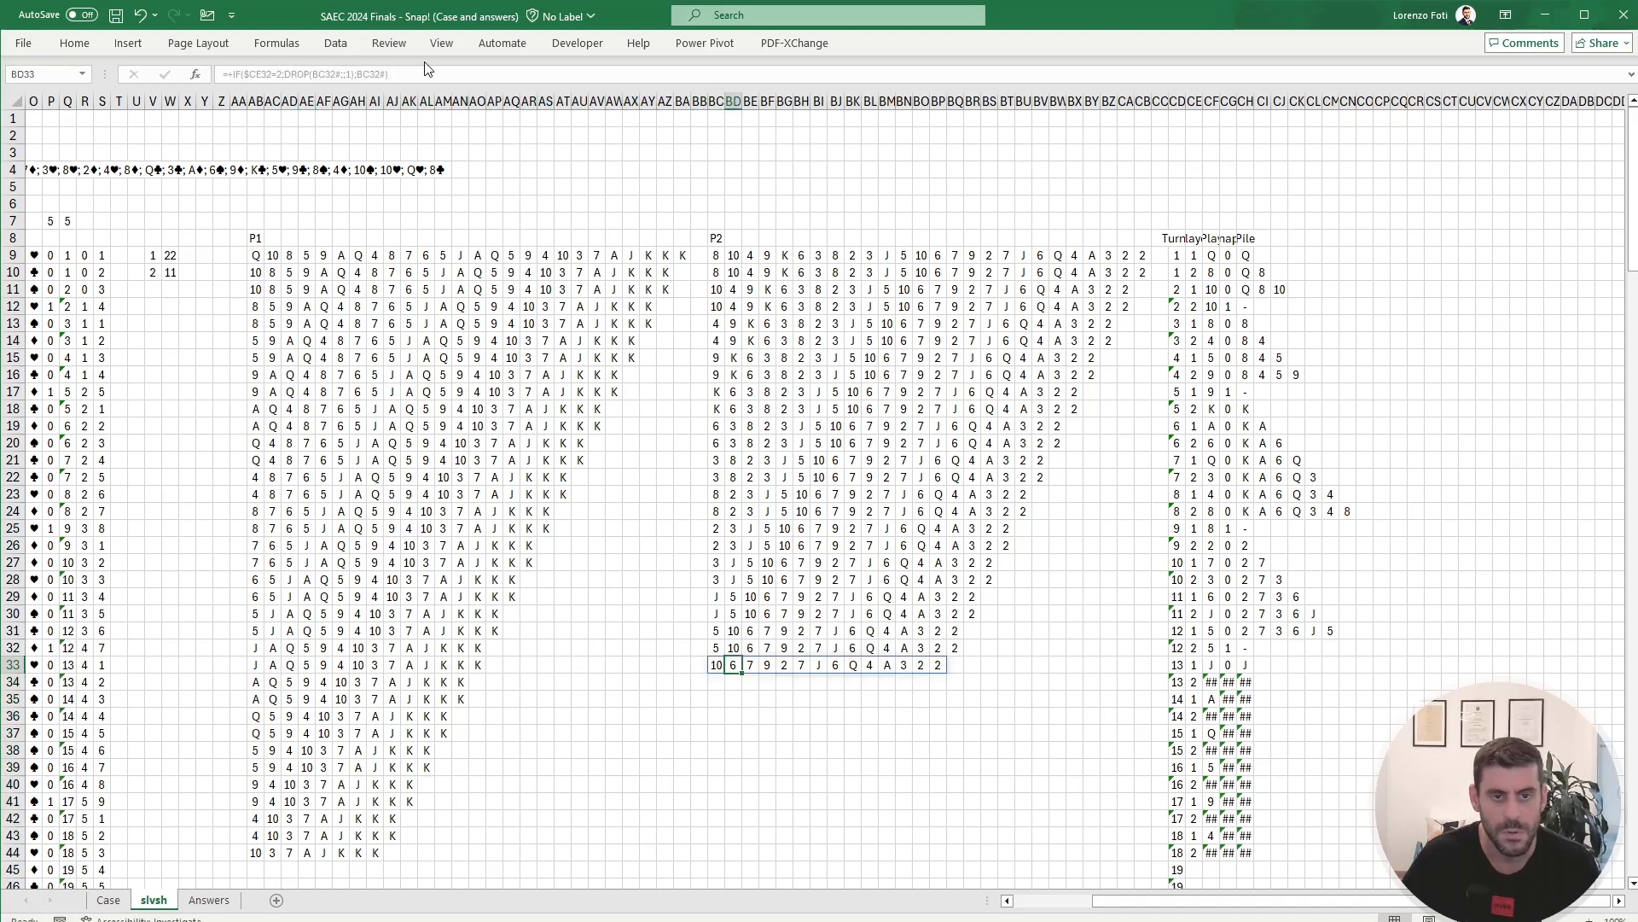
Step: Copy player 1's card row formula from AB44 down to AB45:AB60
scroll(546, 559, "down", 10)
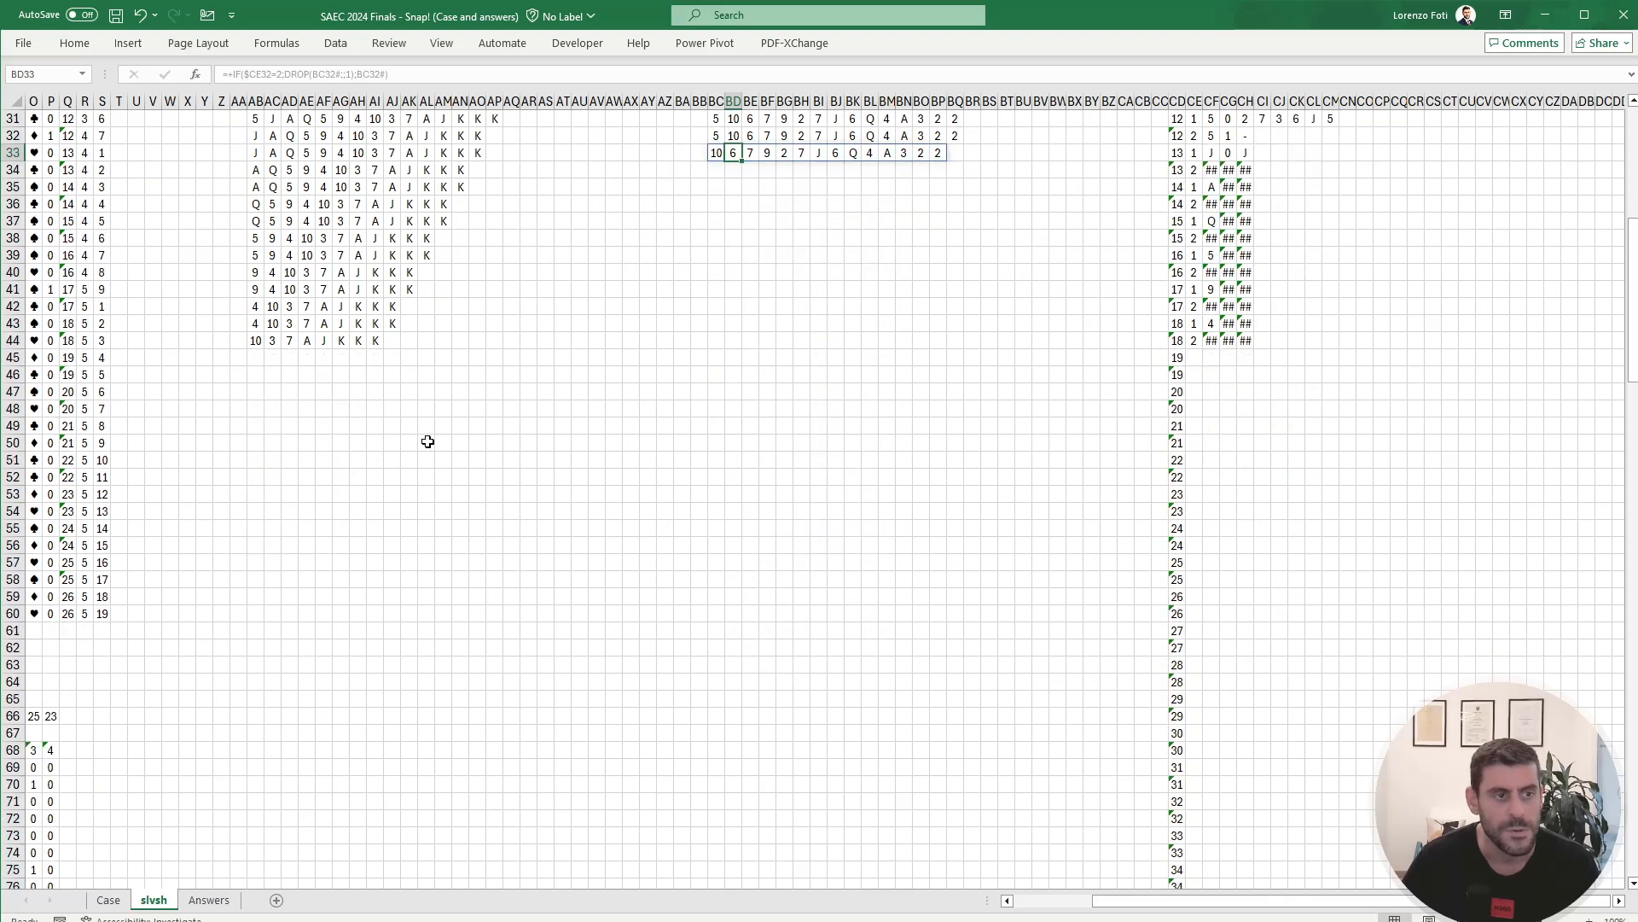
left_click(258, 342)
key("ctrl+c")
left_click_drag(258, 358, 256, 607)
key("ctrl+v")
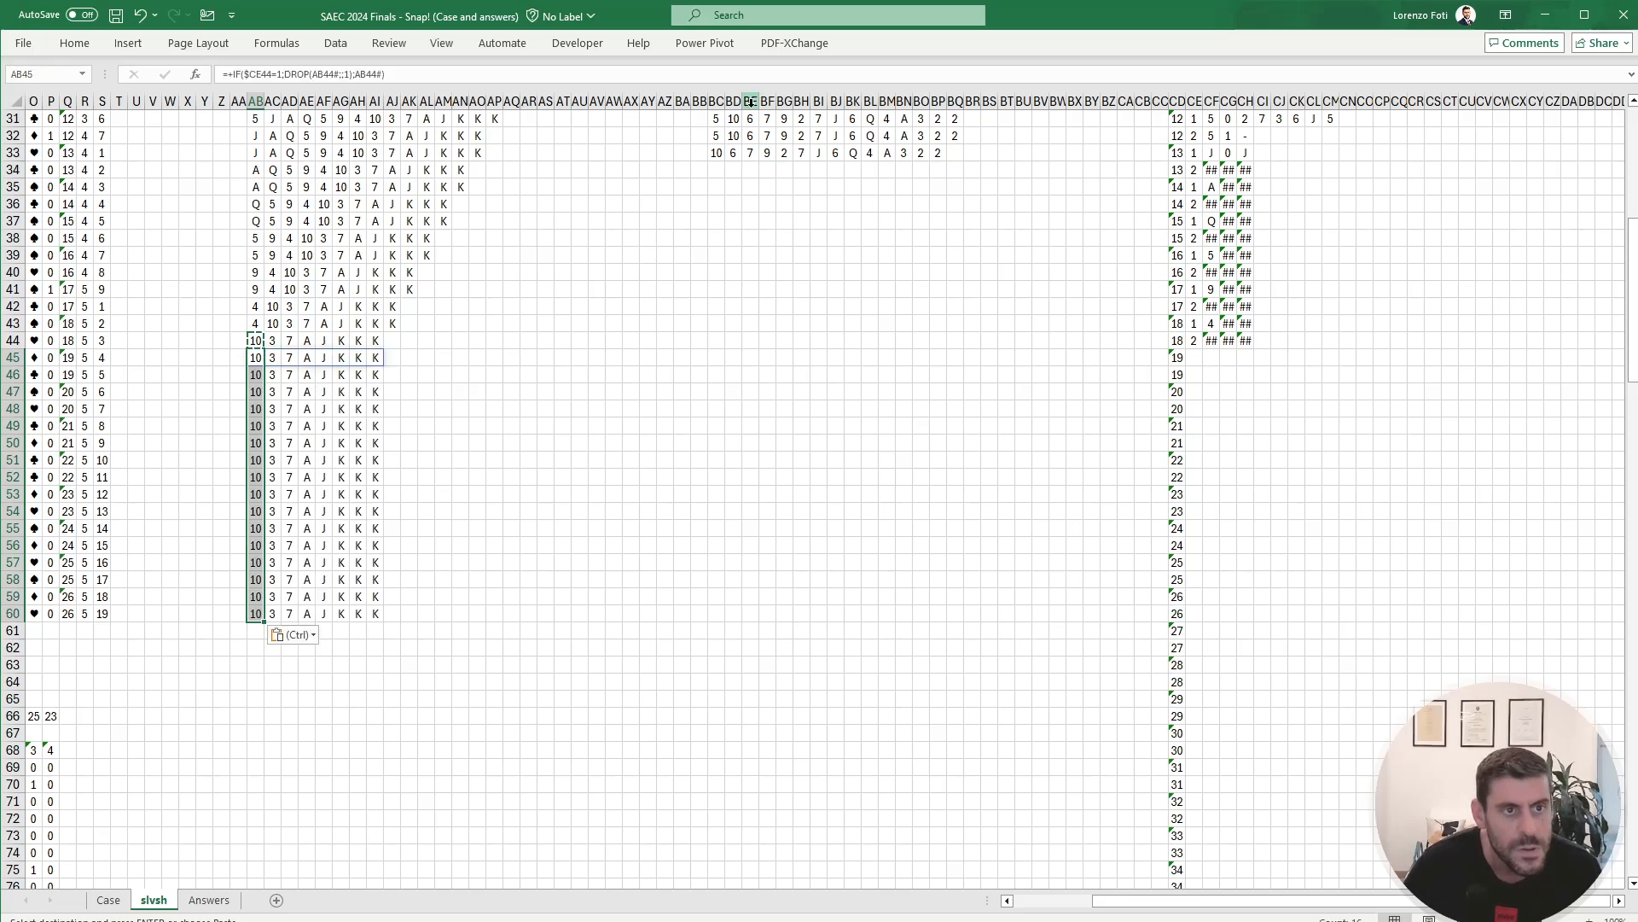
Step: Copy player 2's card row formula from BC33 down to BC34:BC60
left_click(719, 155)
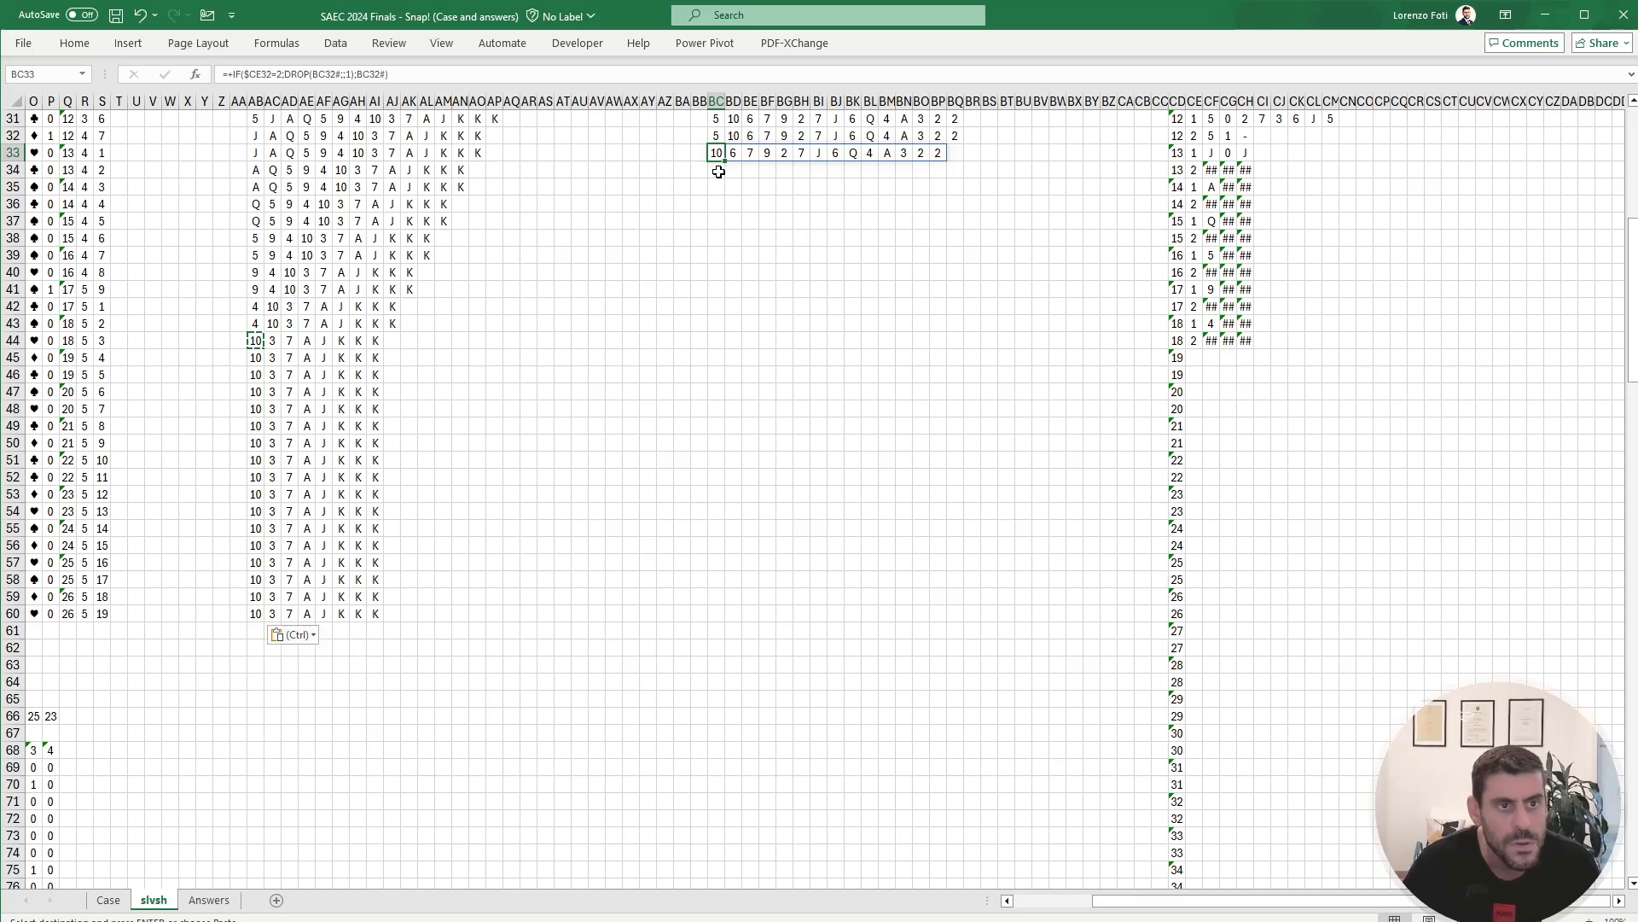
key("ctrl+c")
left_click_drag(715, 172, 720, 616)
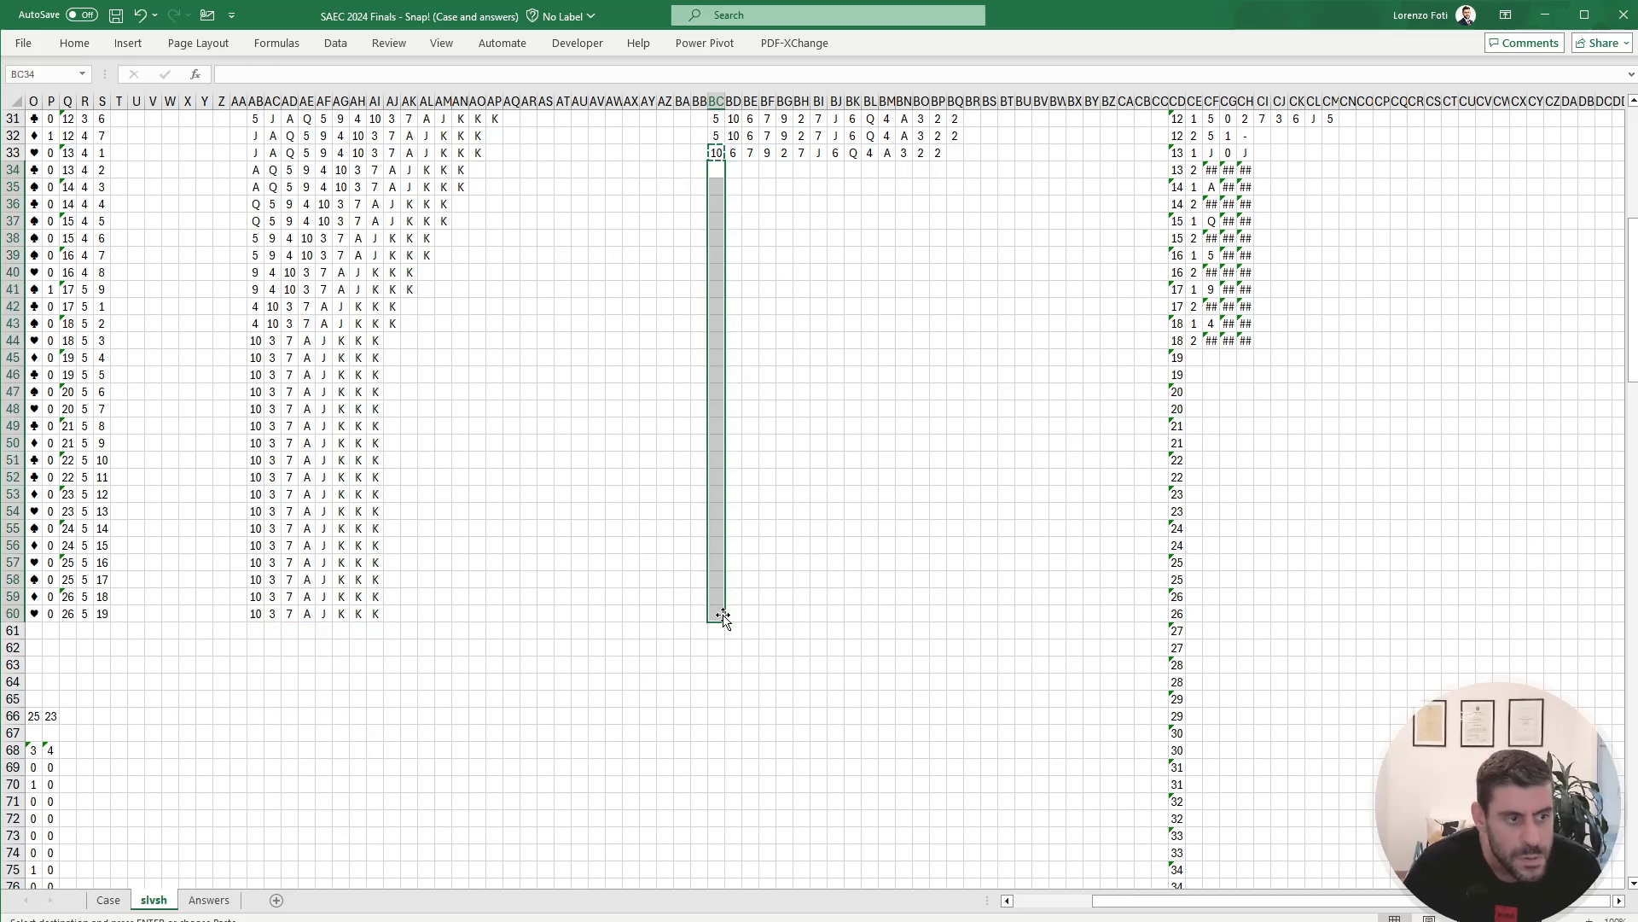
key("ctrl+v")
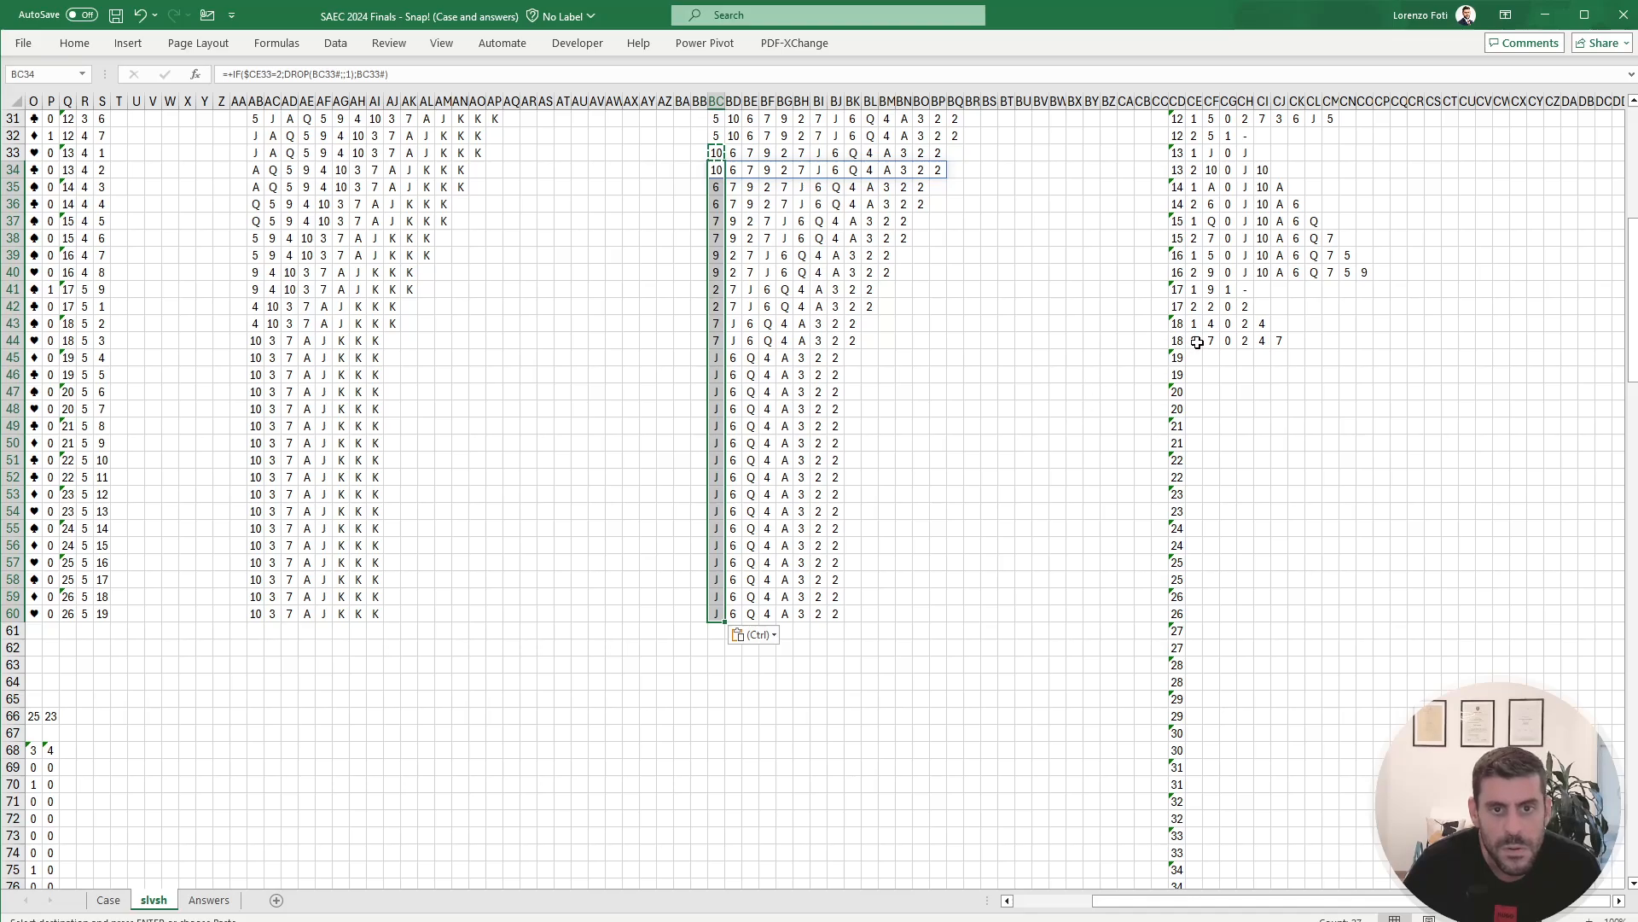
Step: Copy the player, played card, Snap? and Pile formulas from CE44:CH44 down through rows 45 to 60
left_click_drag(1197, 342, 1191, 616)
key("ctrl+c")
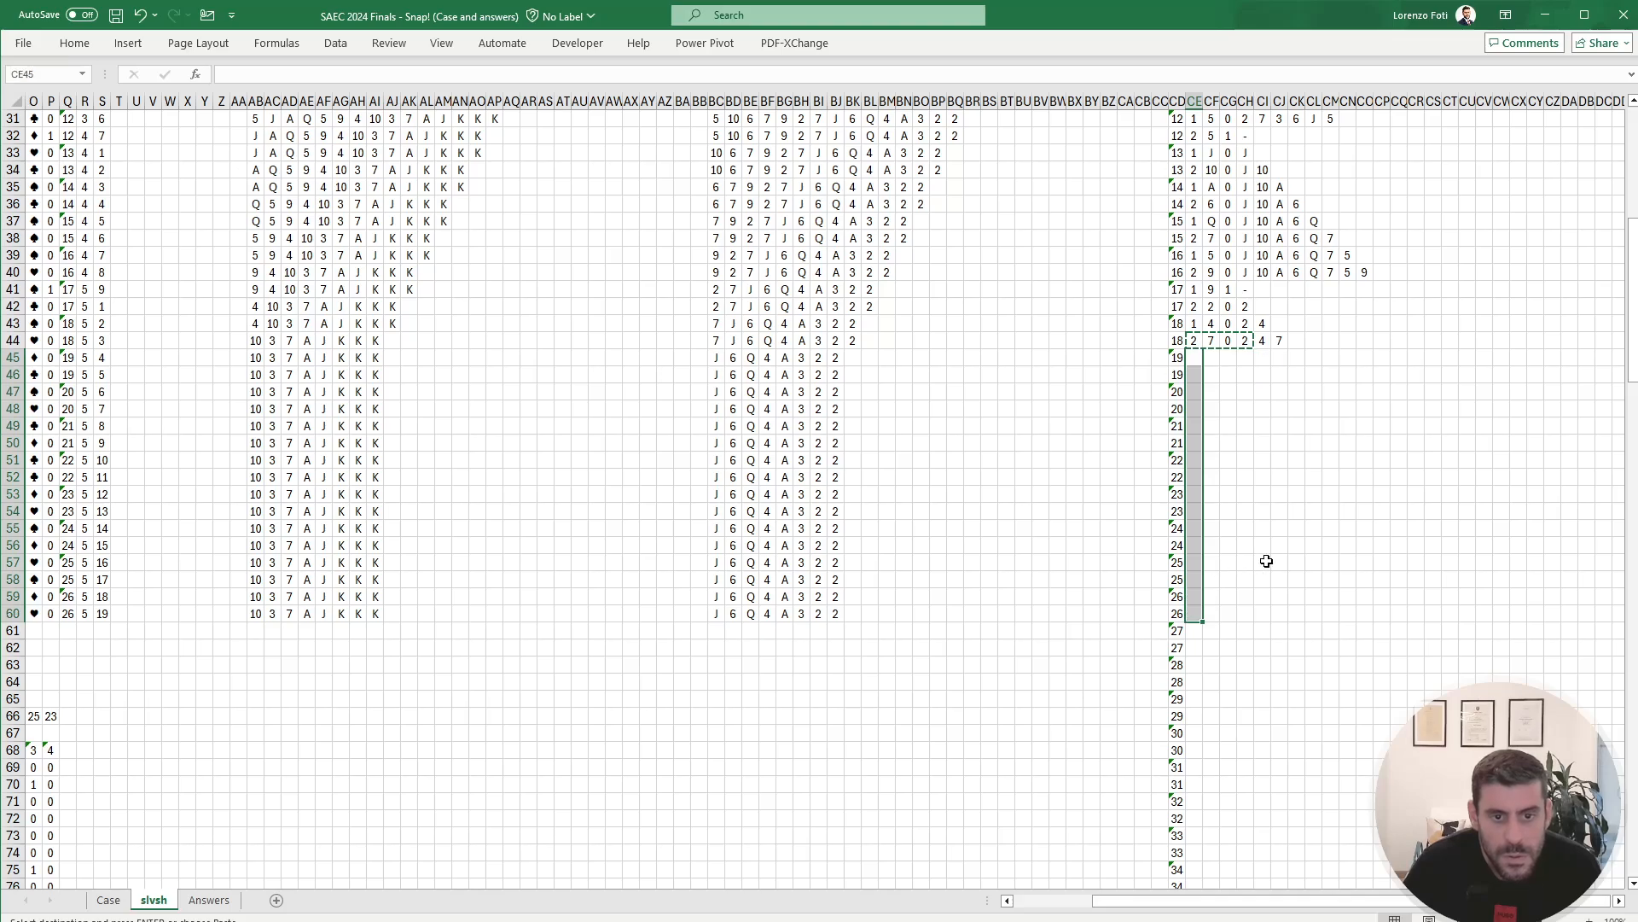
key("ctrl+v")
key("Escape")
scroll(971, 424, "up", 2)
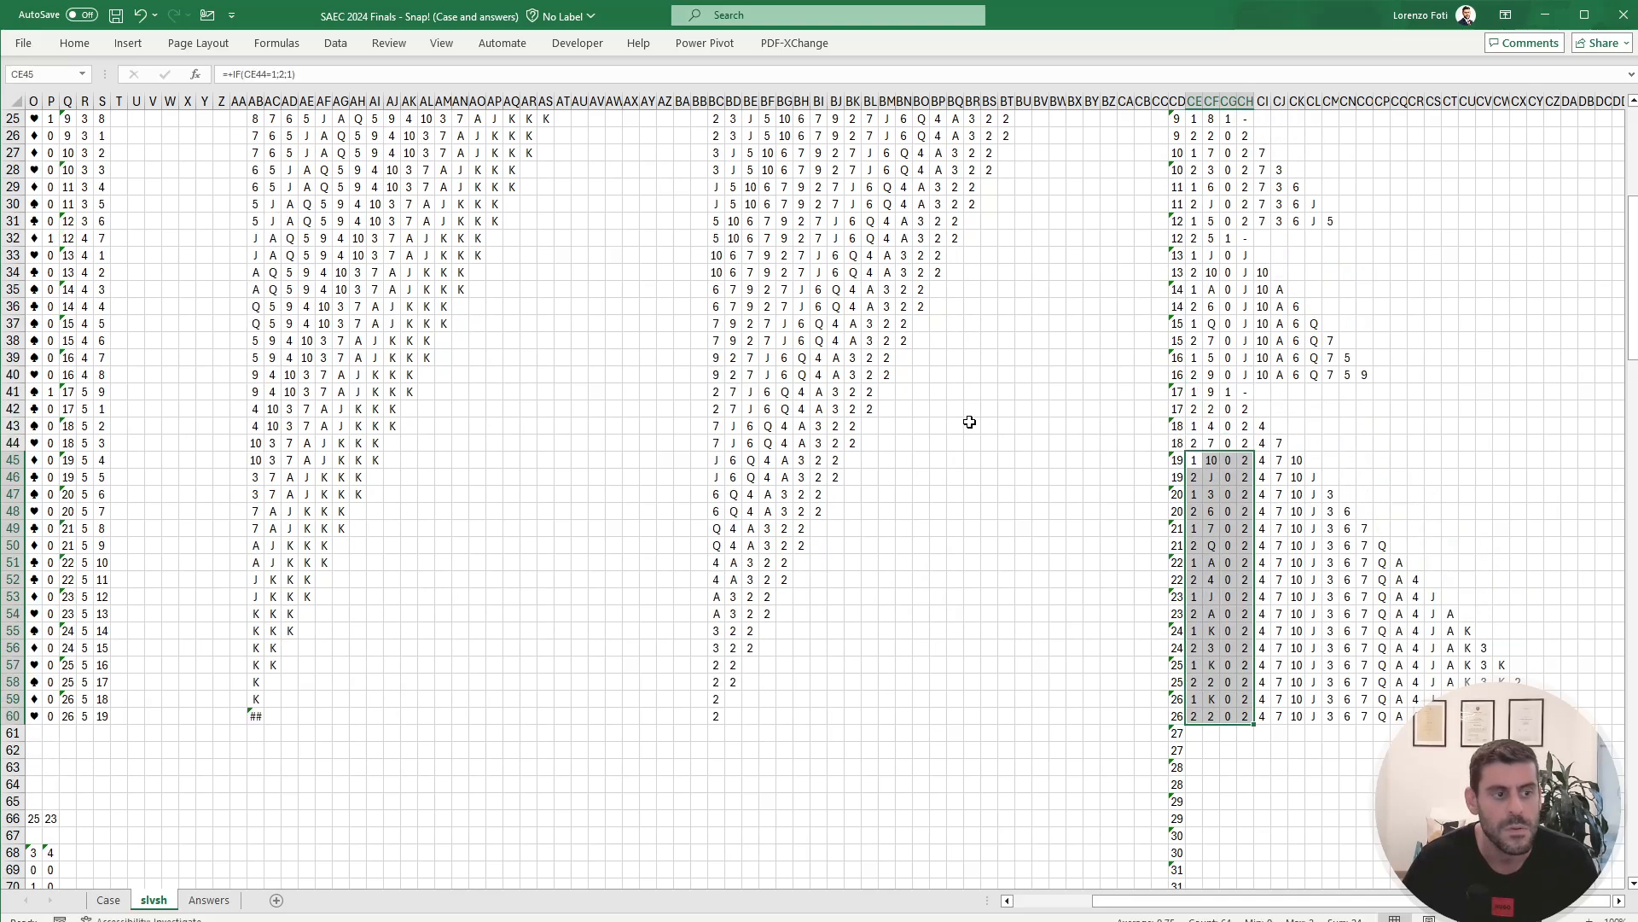
Step: Examine player 1's last card row formula in AB60 and the turn-by-turn card rows above it
left_click(258, 713)
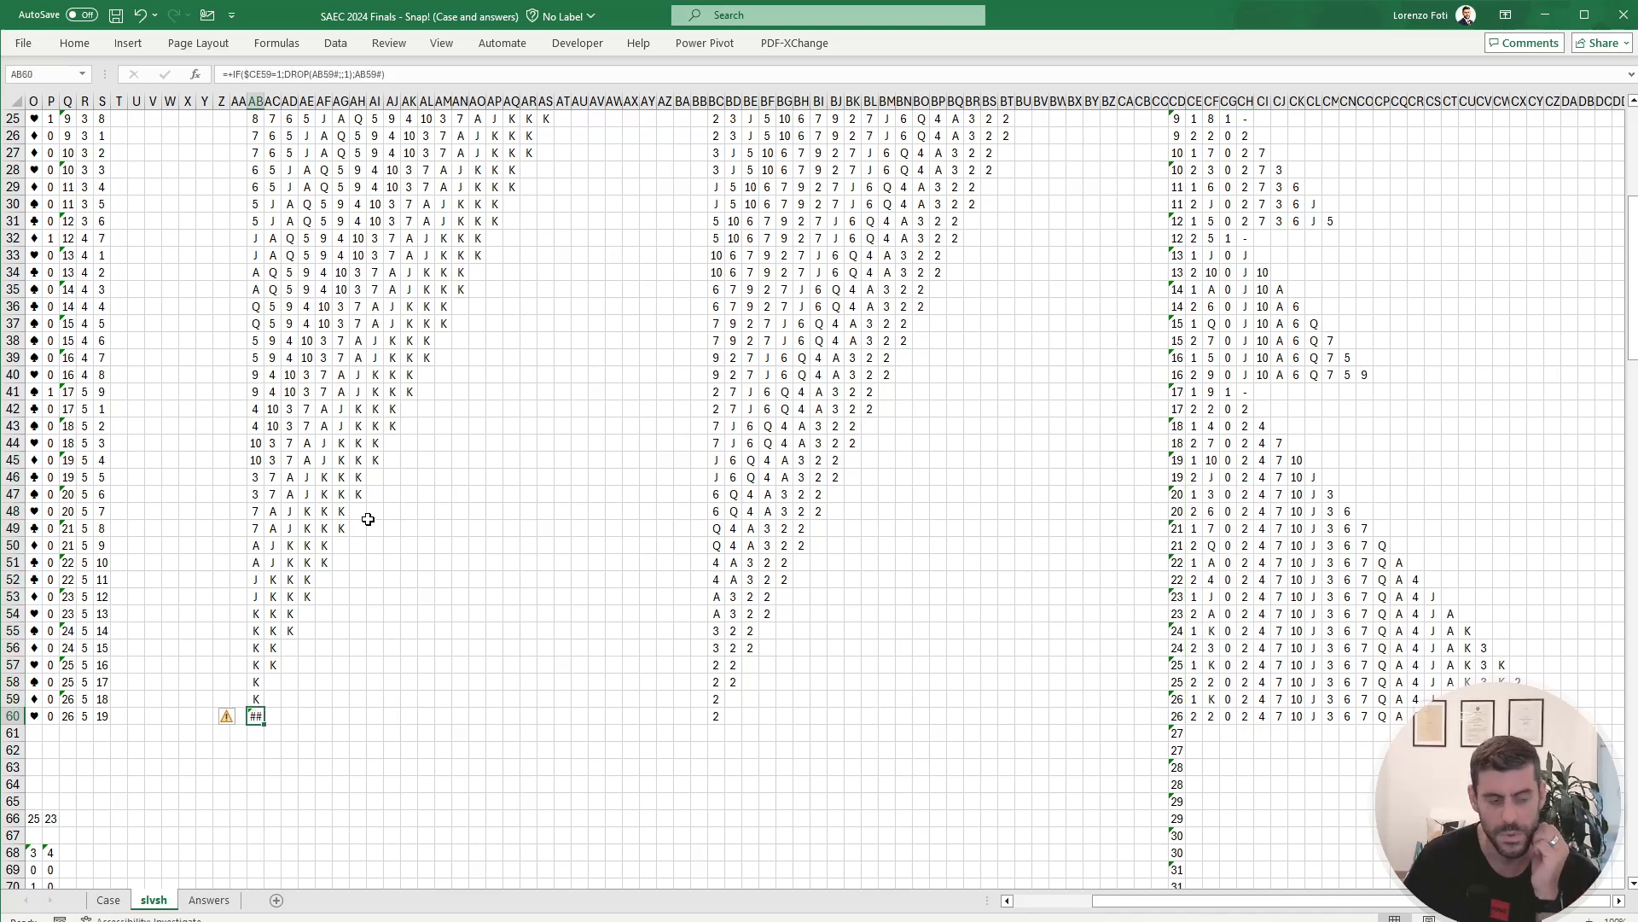
scroll(375, 461, "up", 8)
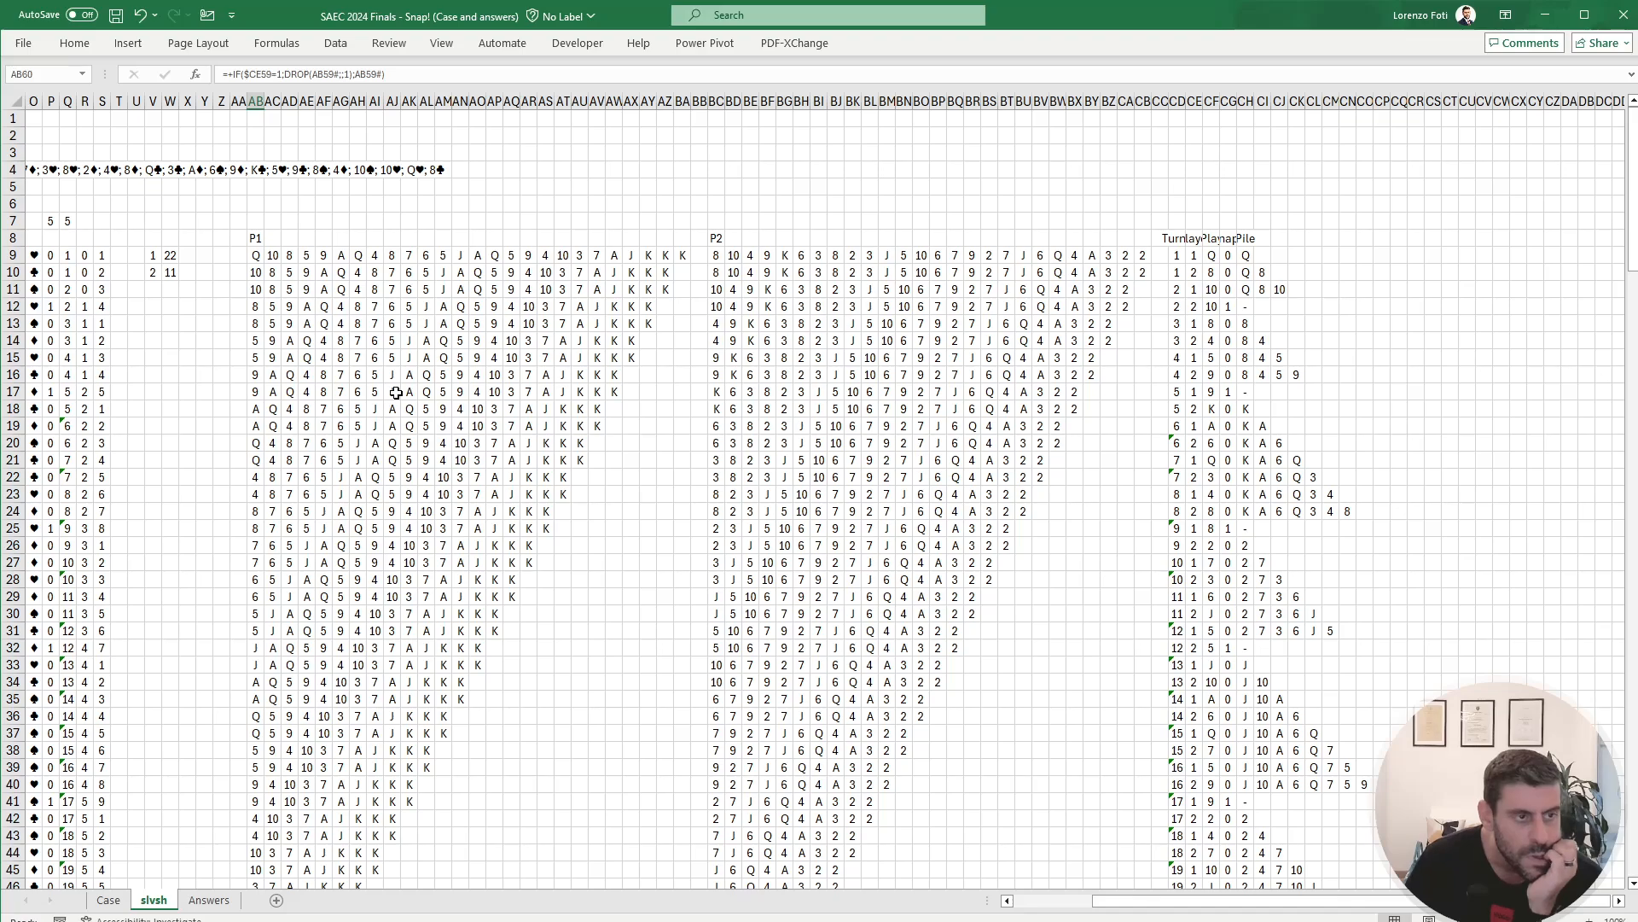
left_click_drag(220, 580, 35, 493)
left_click(134, 190)
Step: Review the Level 5 rules, example and game list on the Case sheet
left_click(108, 900)
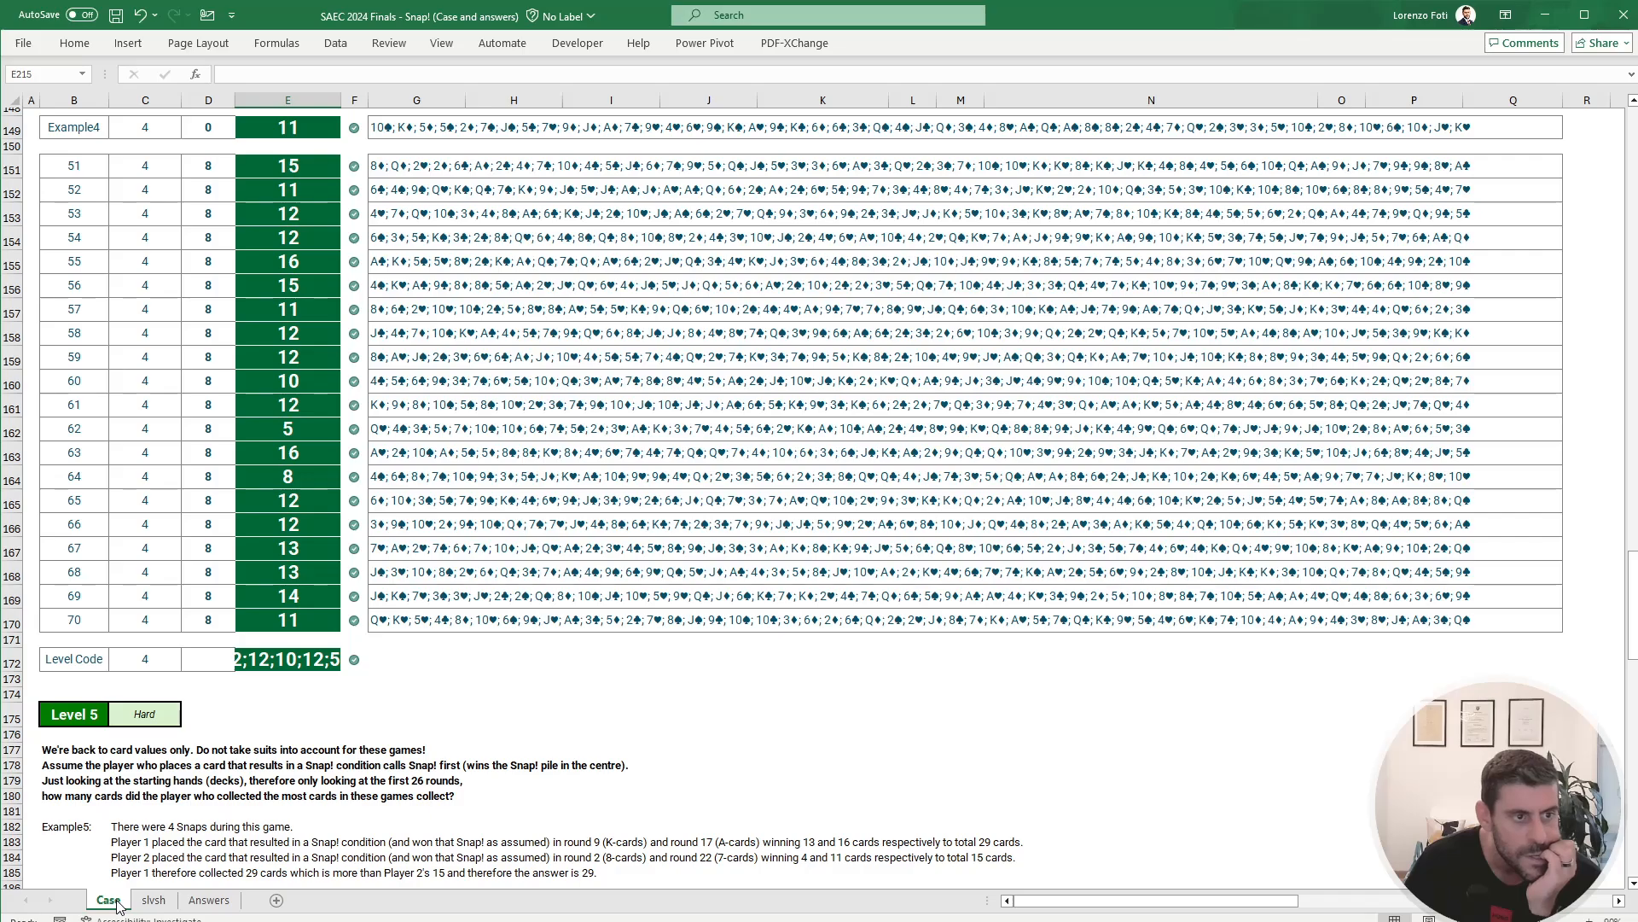
scroll(309, 540, "up", 10)
scroll(309, 531, "down", 10)
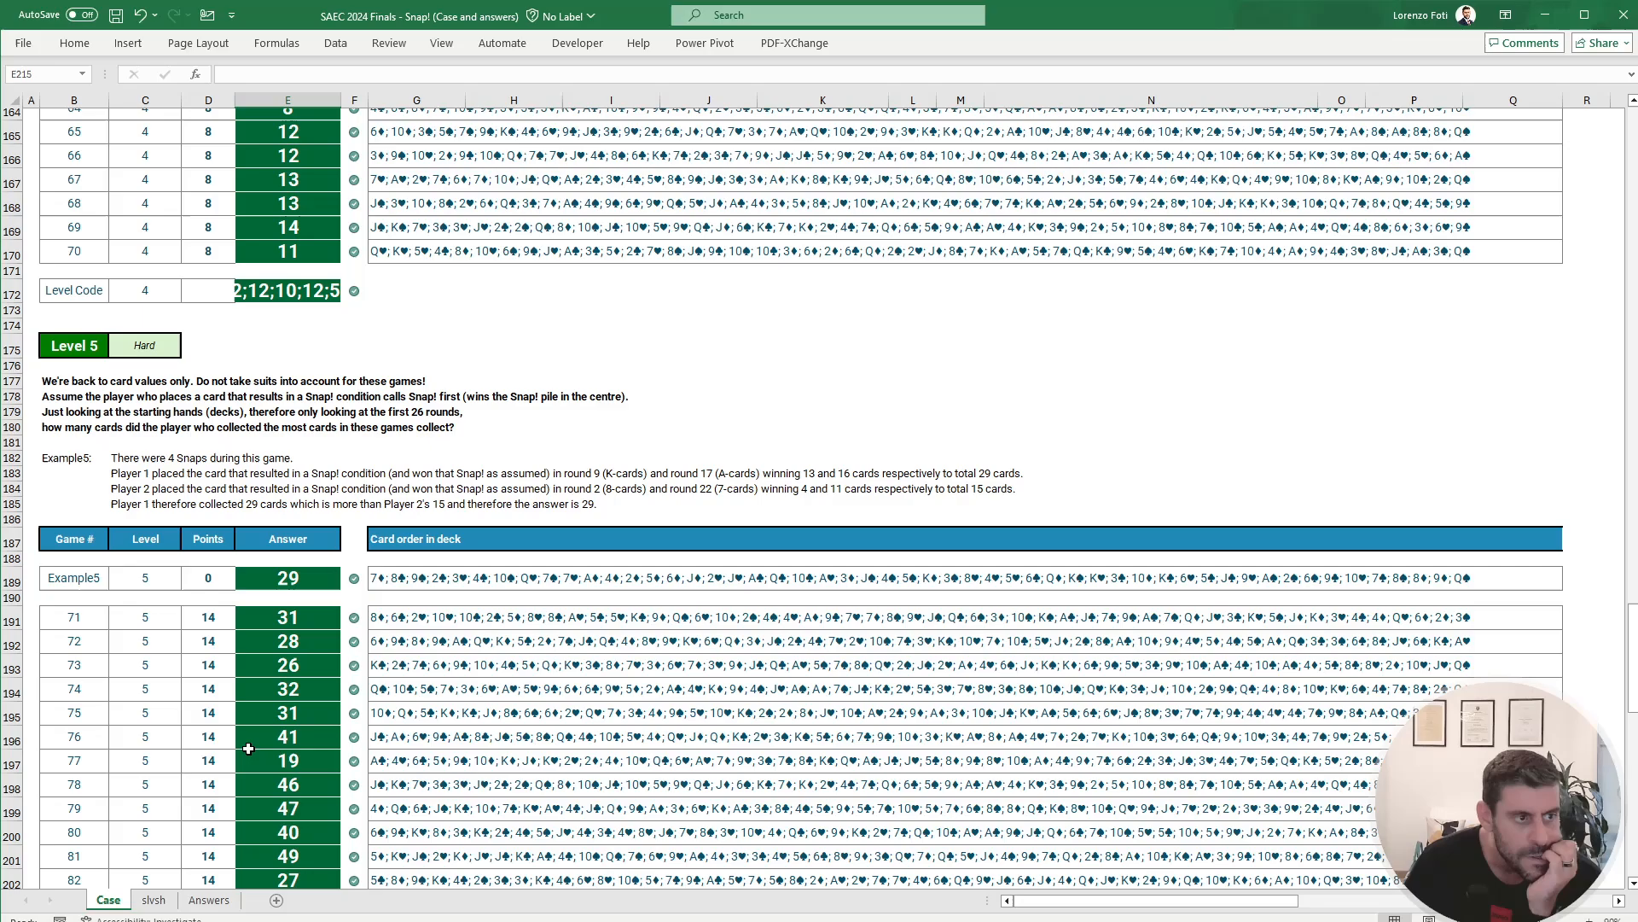
Step: Set the game selector in E4 of the slvsh sheet to Example5
left_click(154, 900)
left_click(102, 170)
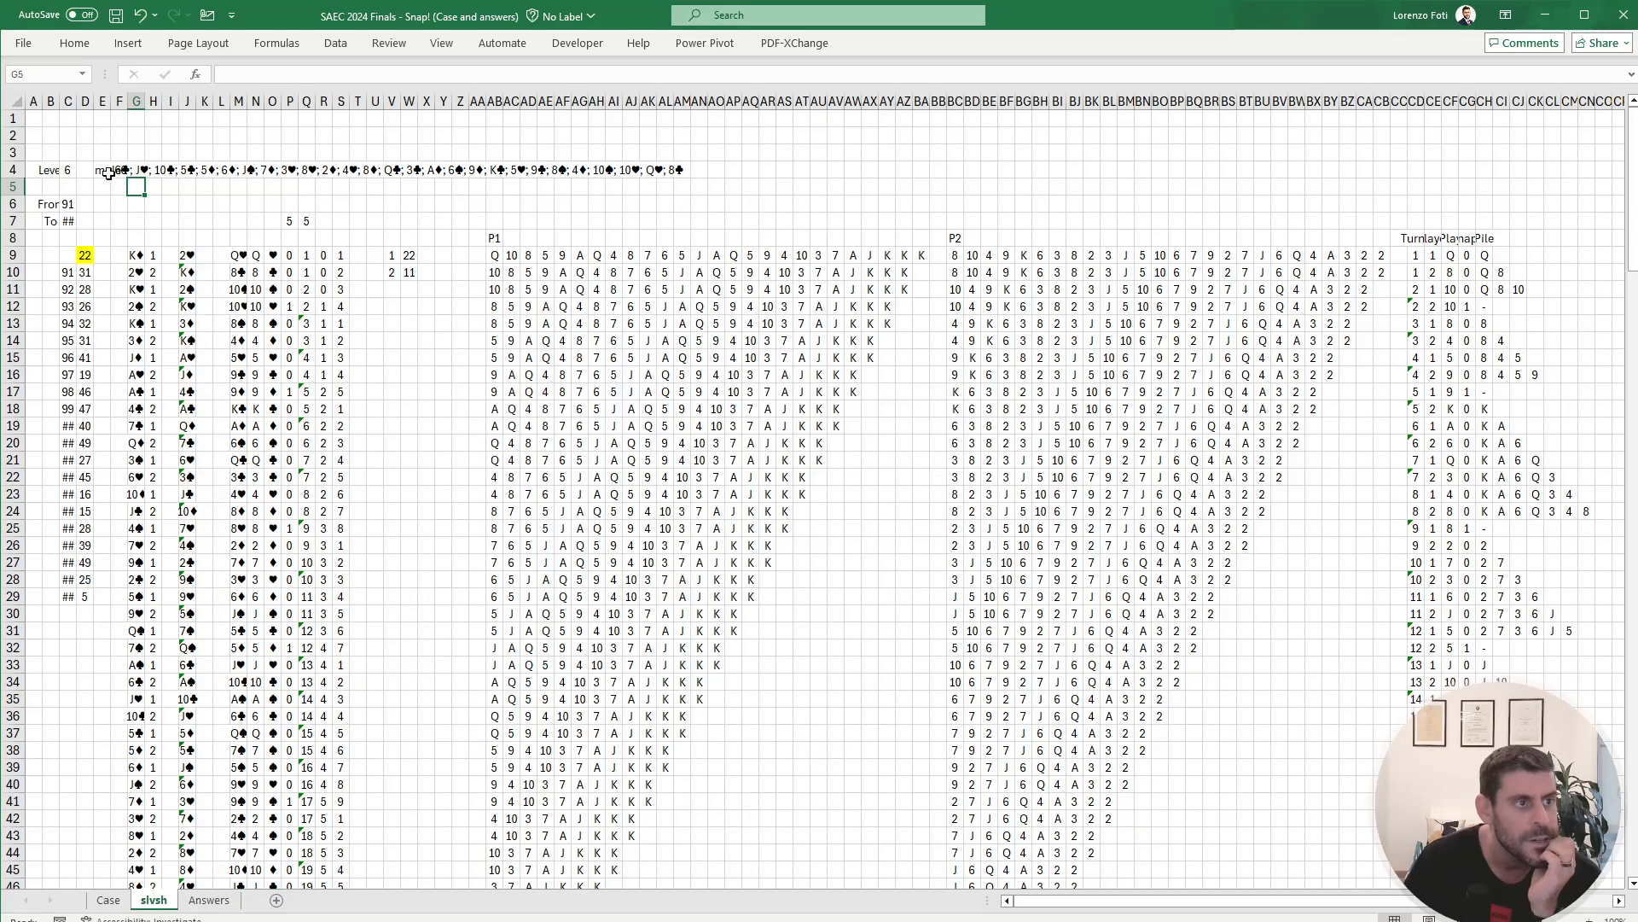
key("F2")
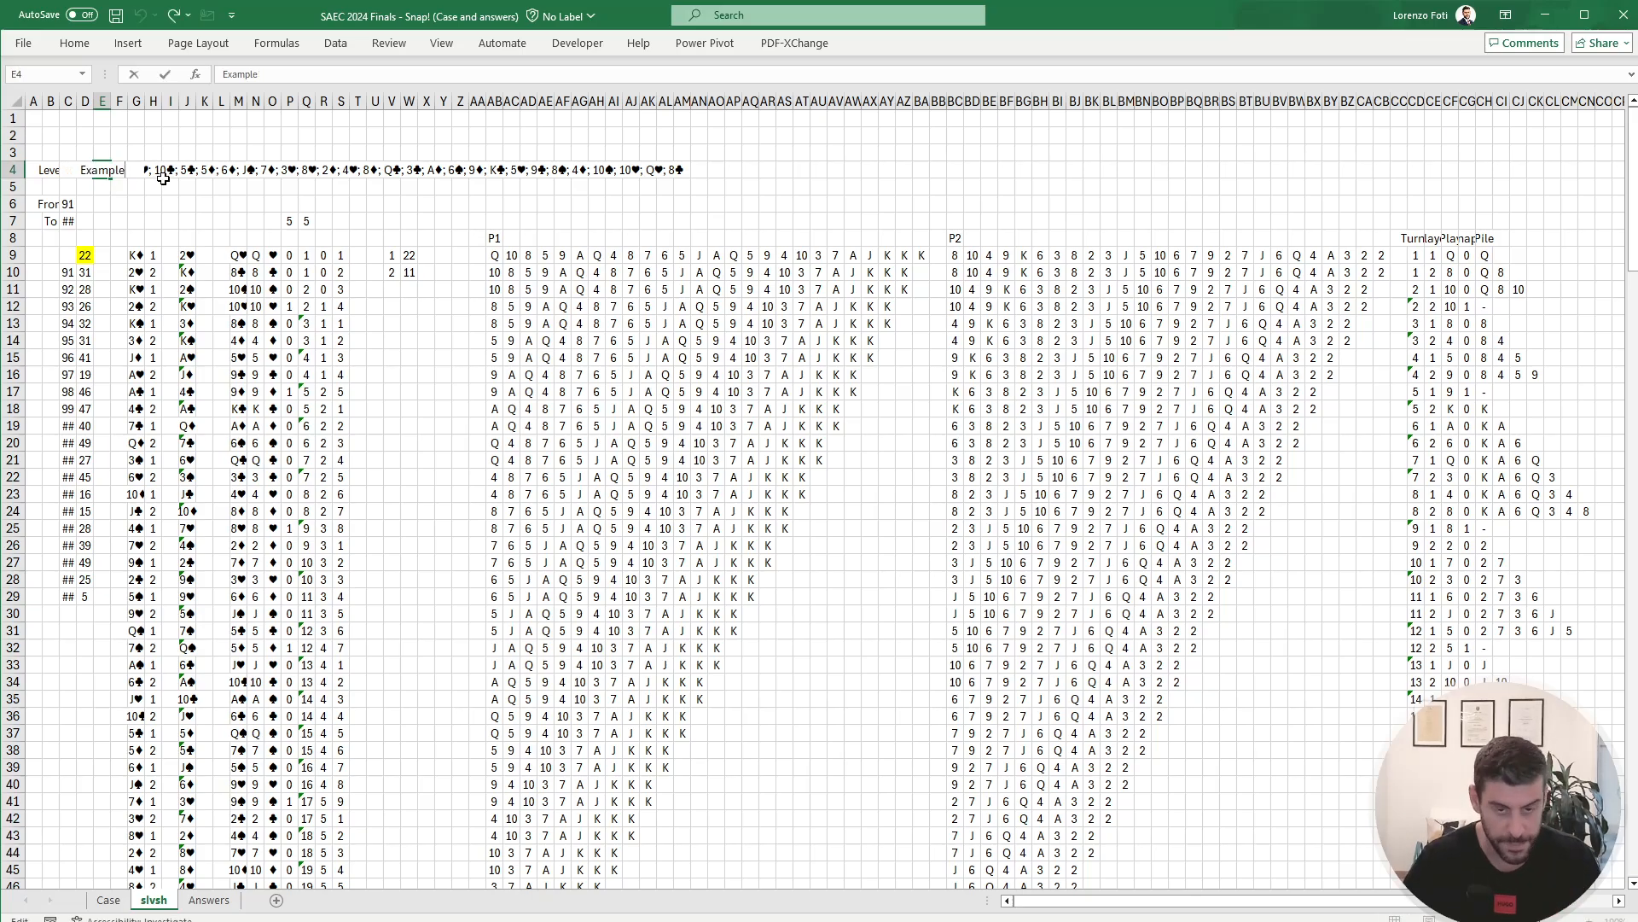
key("BackSpace")
type("5")
key("Return")
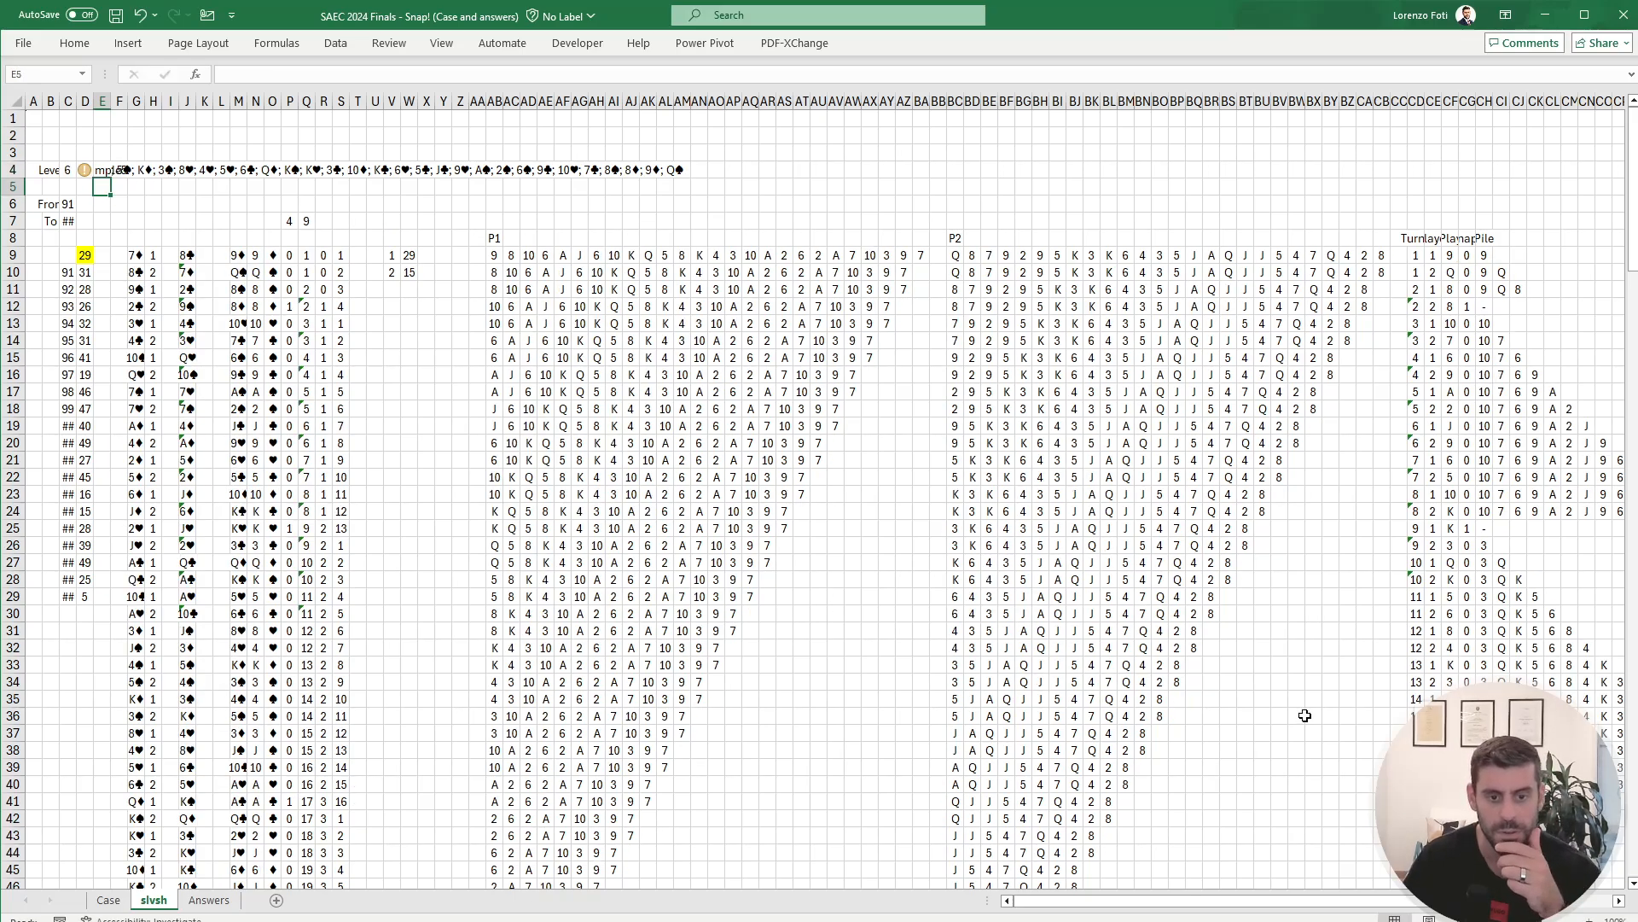
Step: Examine the Pile rows at CH11 and CH24:CS24 and compare them with the Level 5 example on the Case sheet
left_click_drag(1243, 903, 1380, 892)
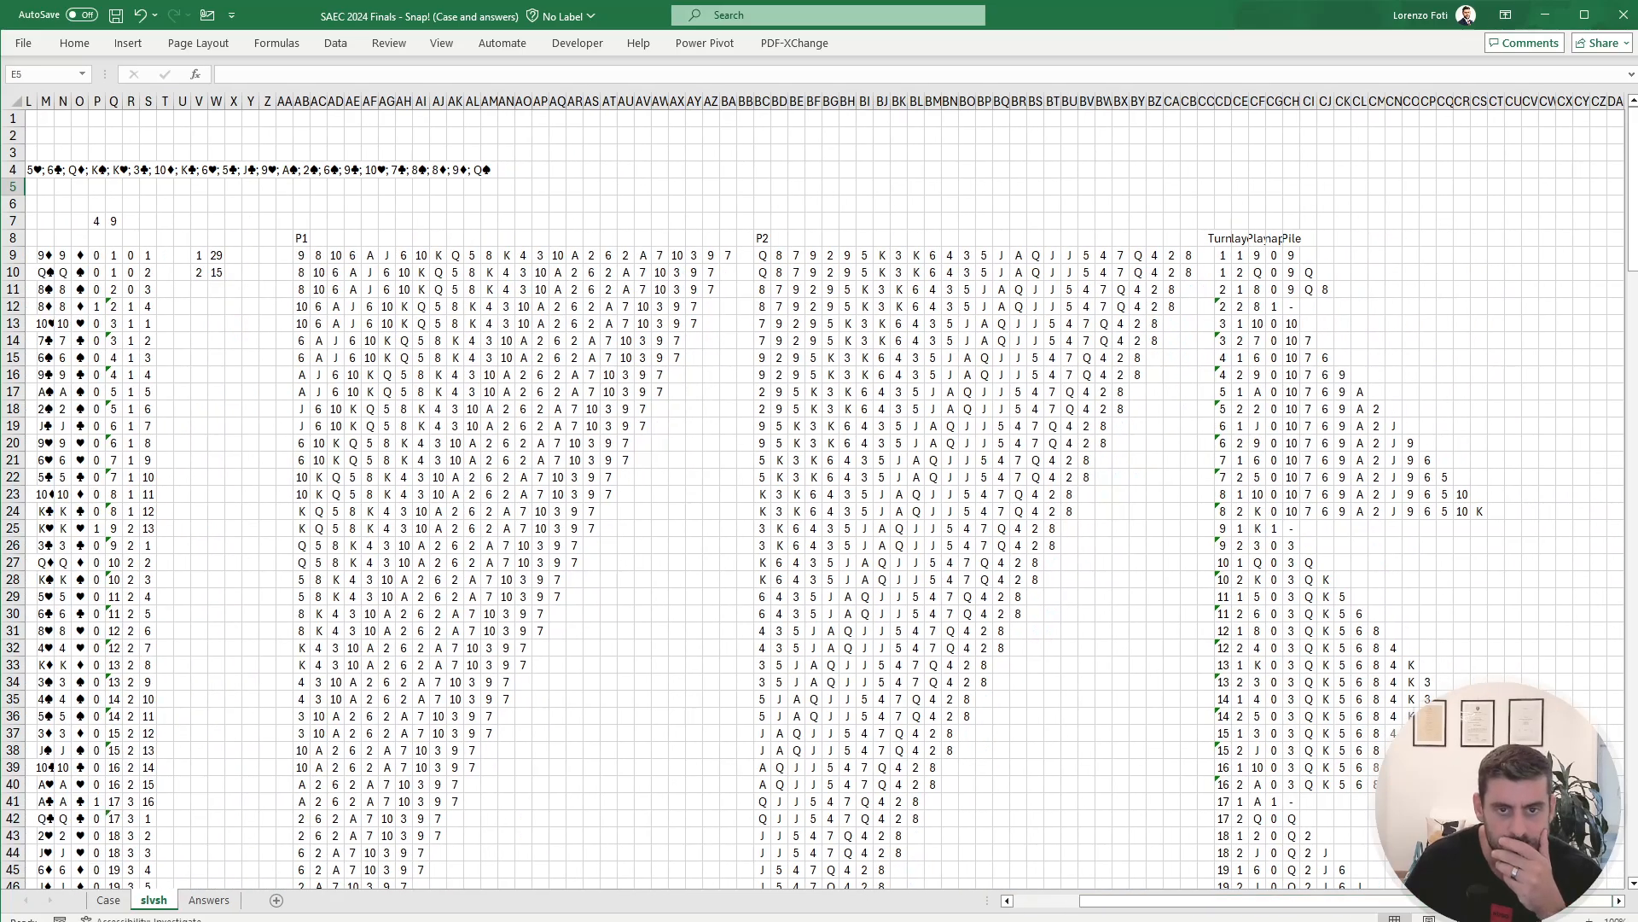
left_click(1291, 289)
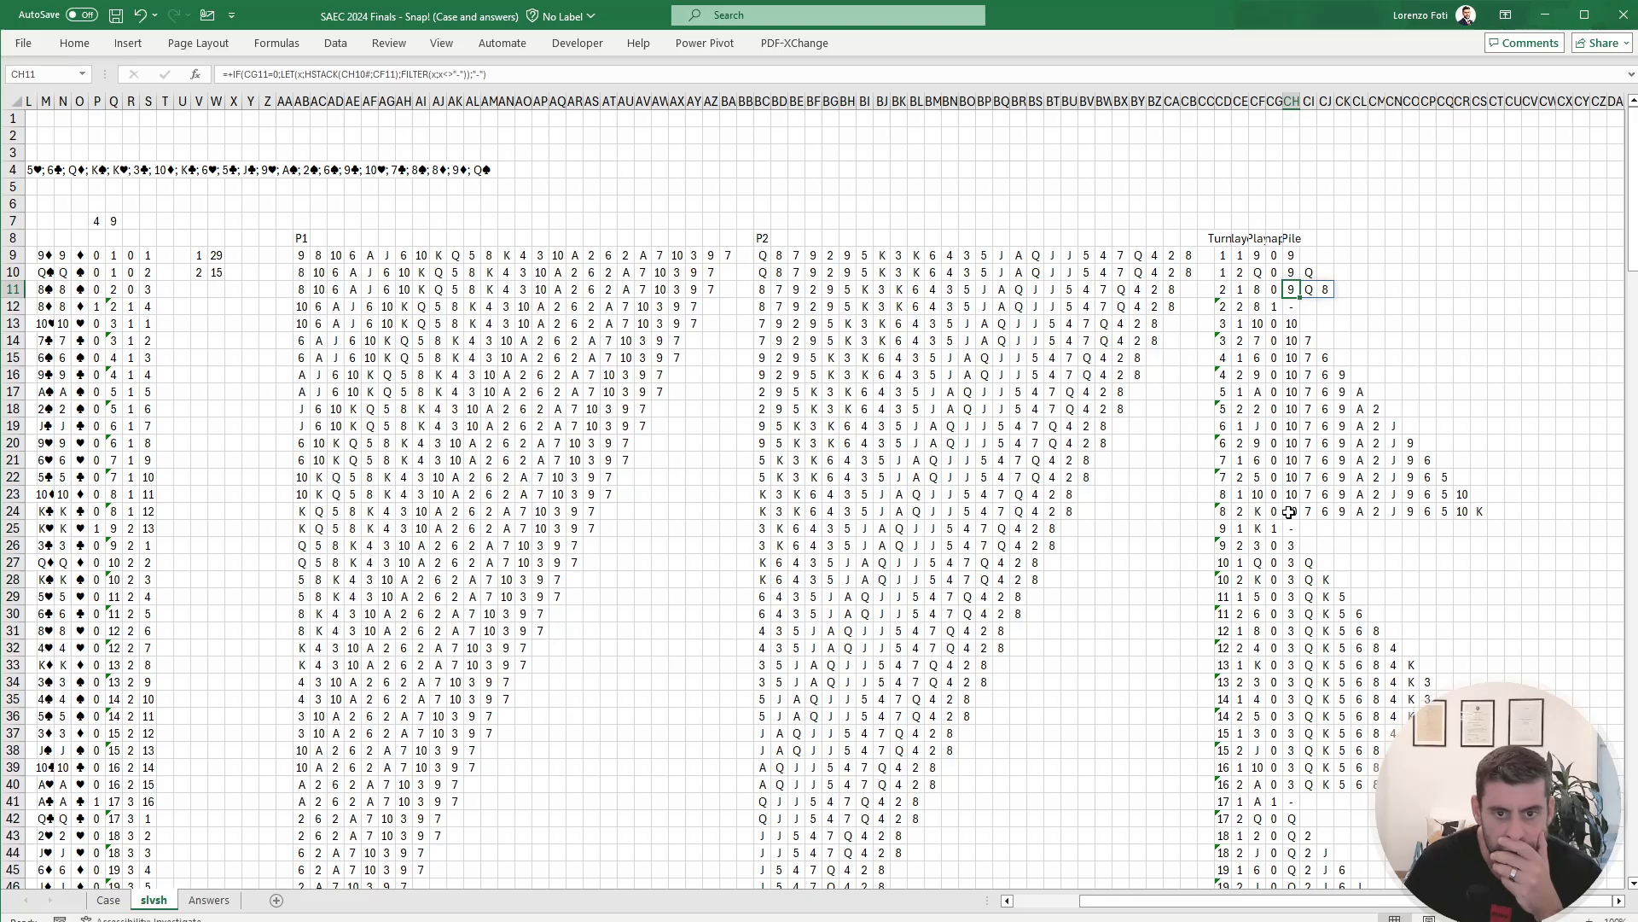
left_click_drag(1290, 512, 1487, 512)
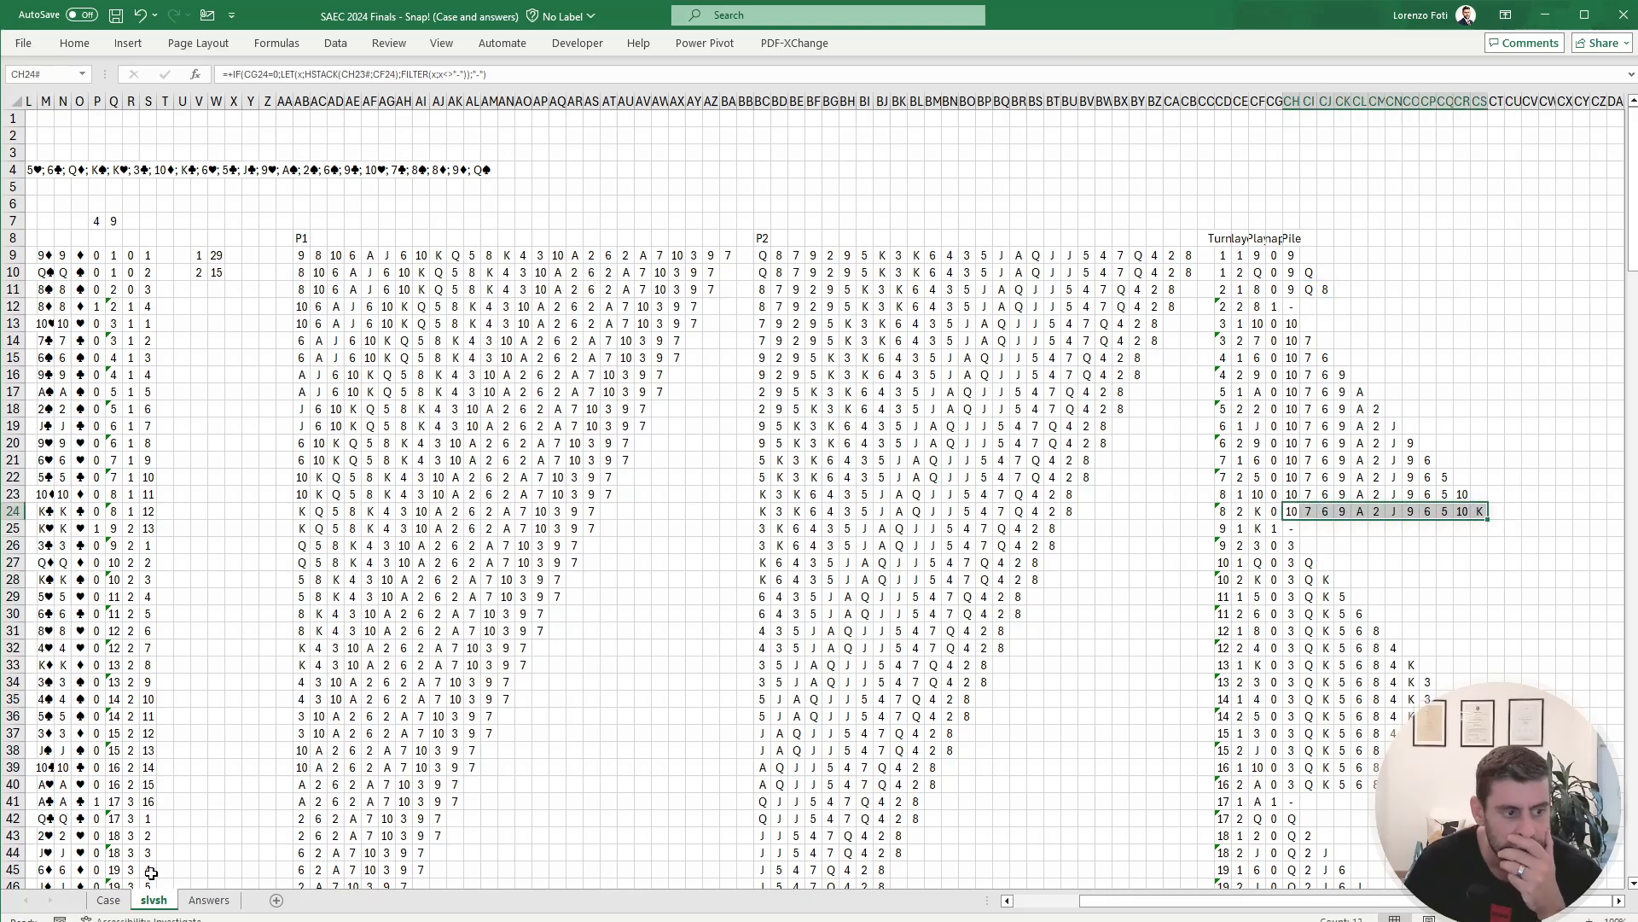
left_click(108, 899)
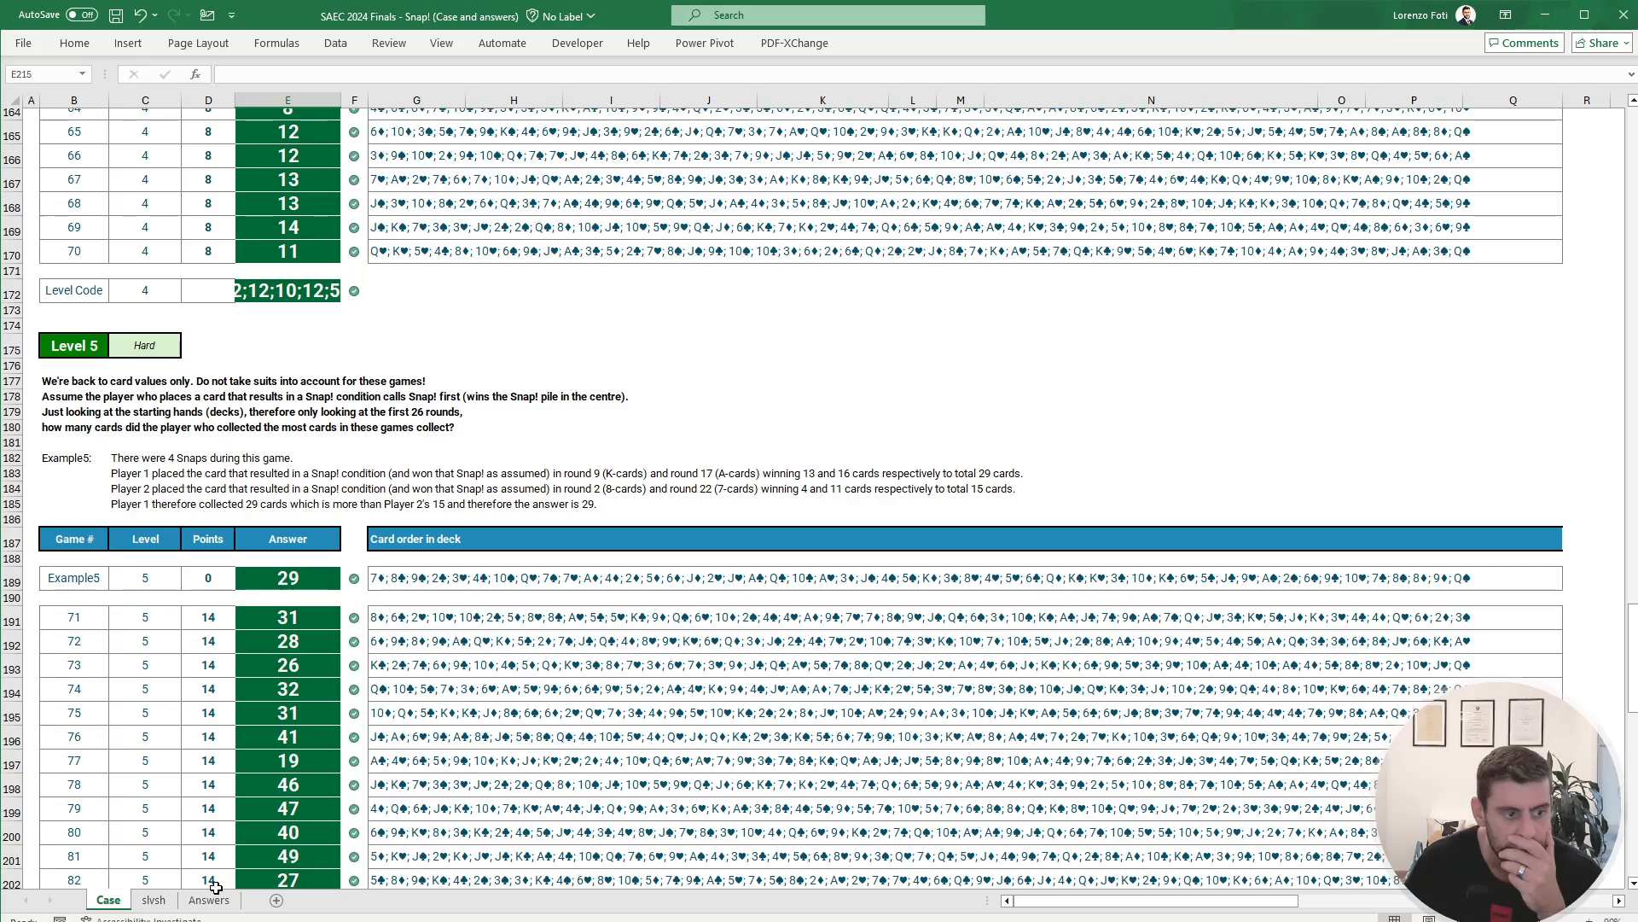
Step: Open the slvsh sheet and examine the pile rows and both players' shrinking decks, including the P1 starting deck formula in AB9
left_click(154, 899)
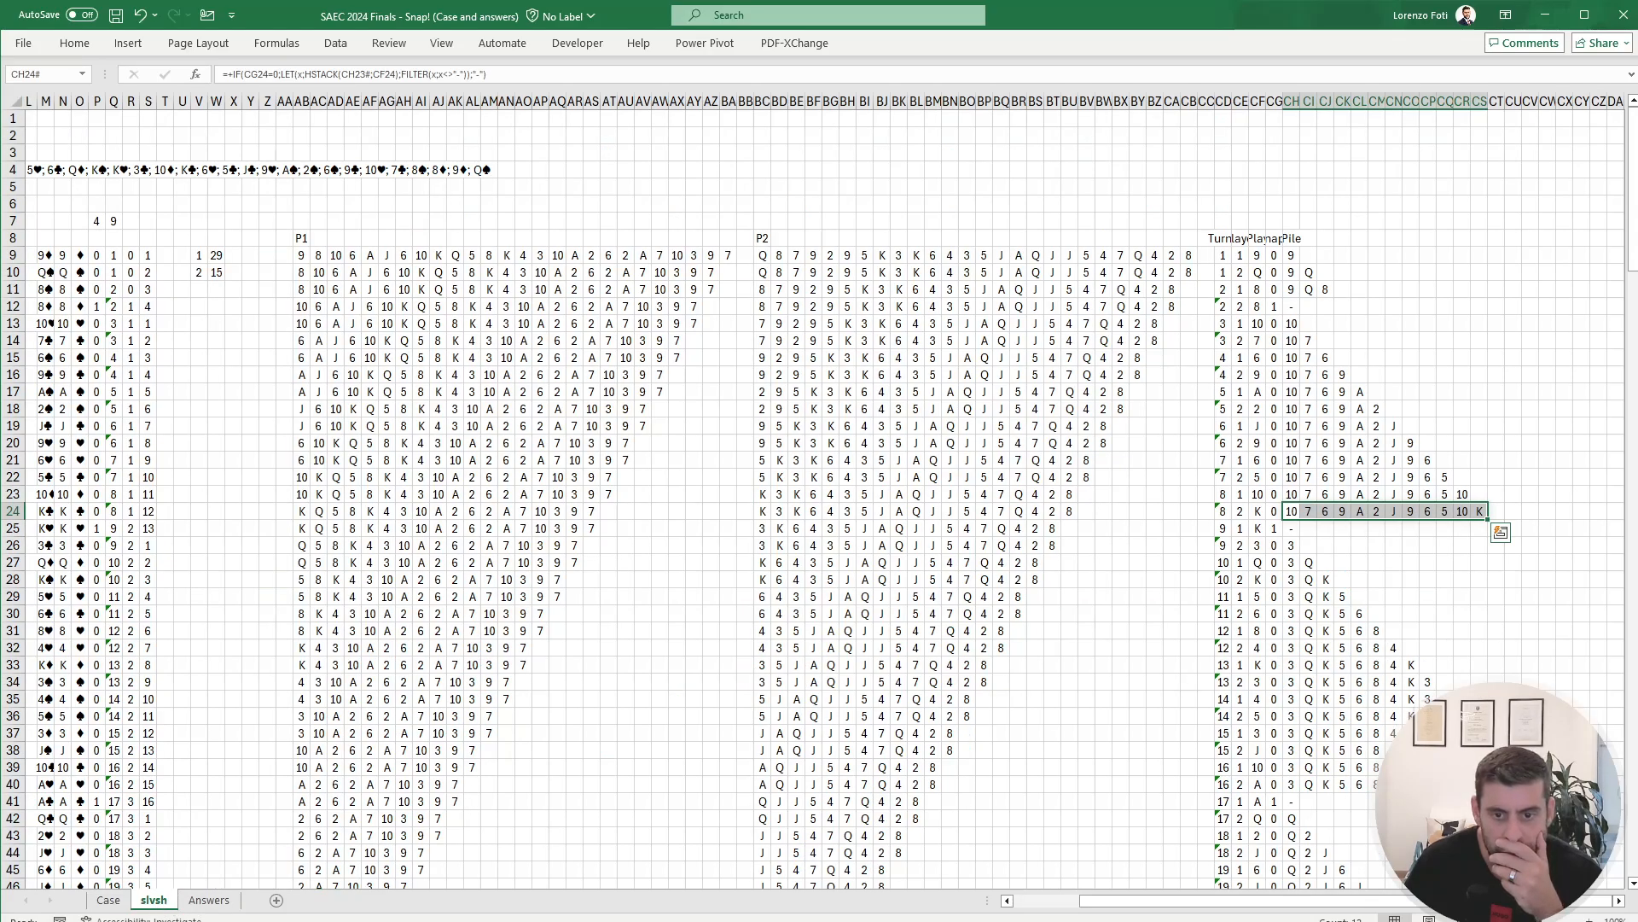
left_click_drag(1532, 784, 1290, 784)
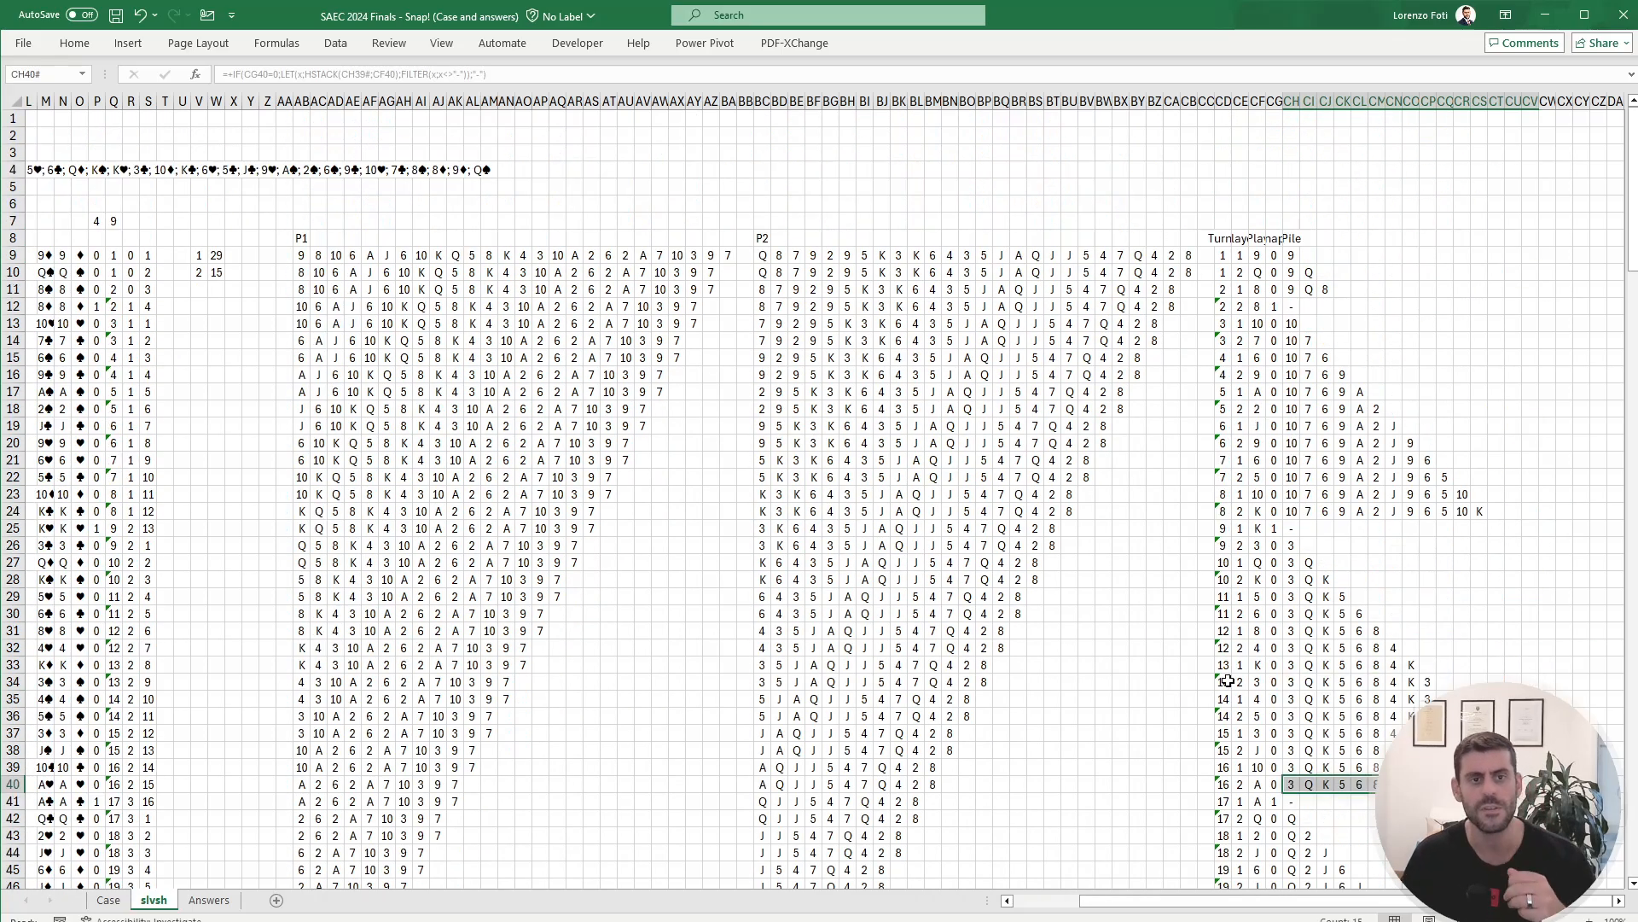
left_click(1035, 478)
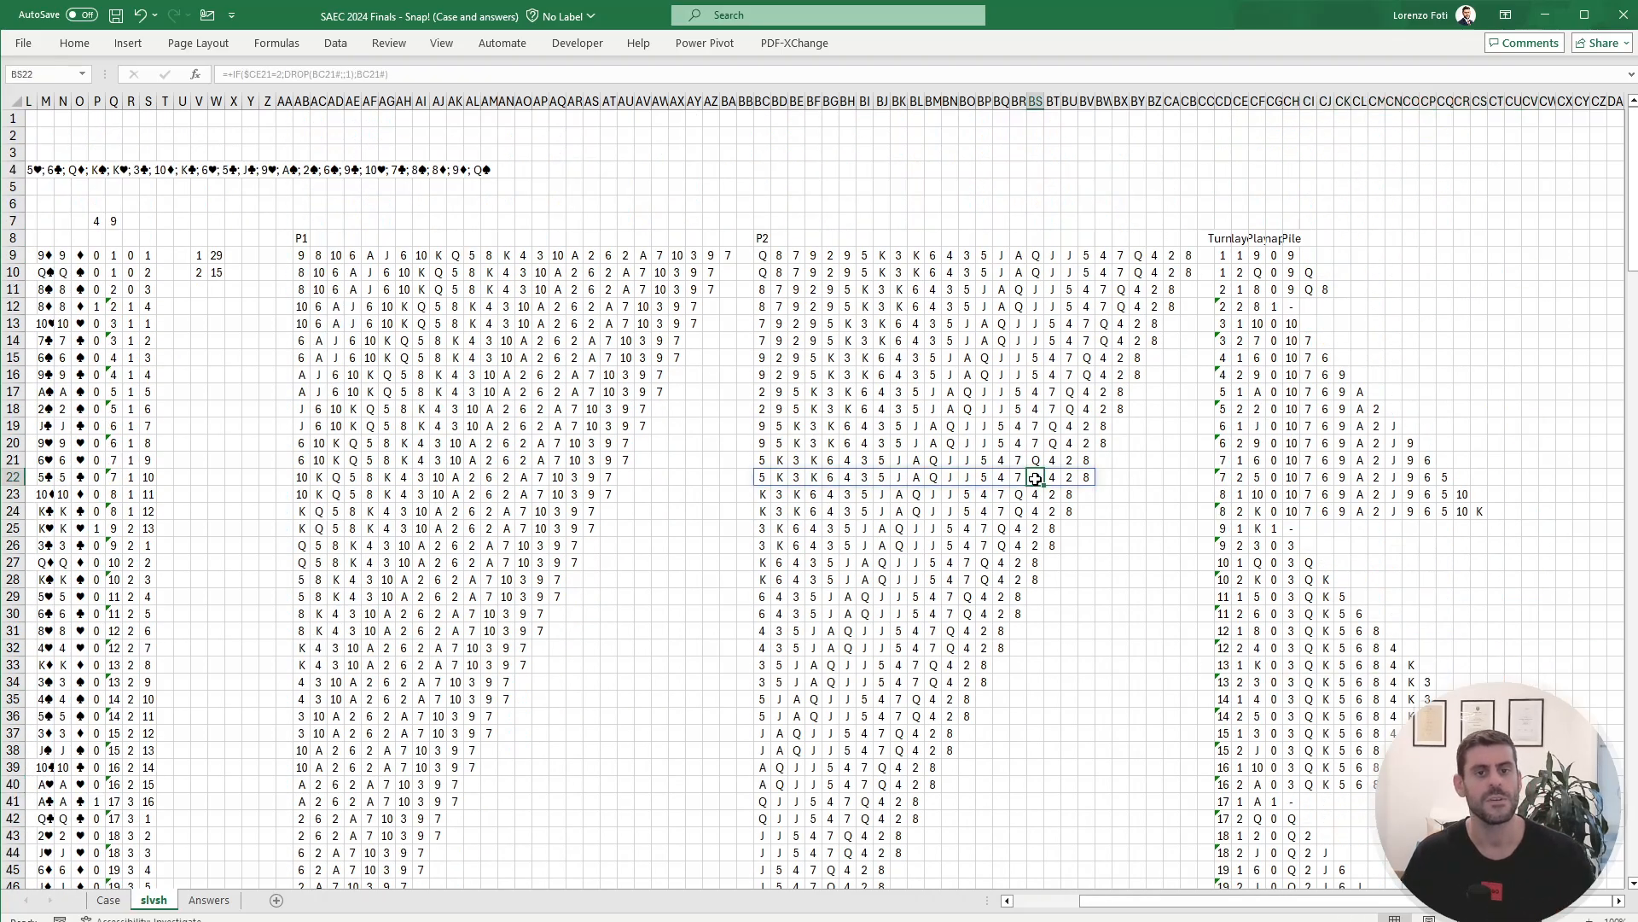
left_click(305, 252)
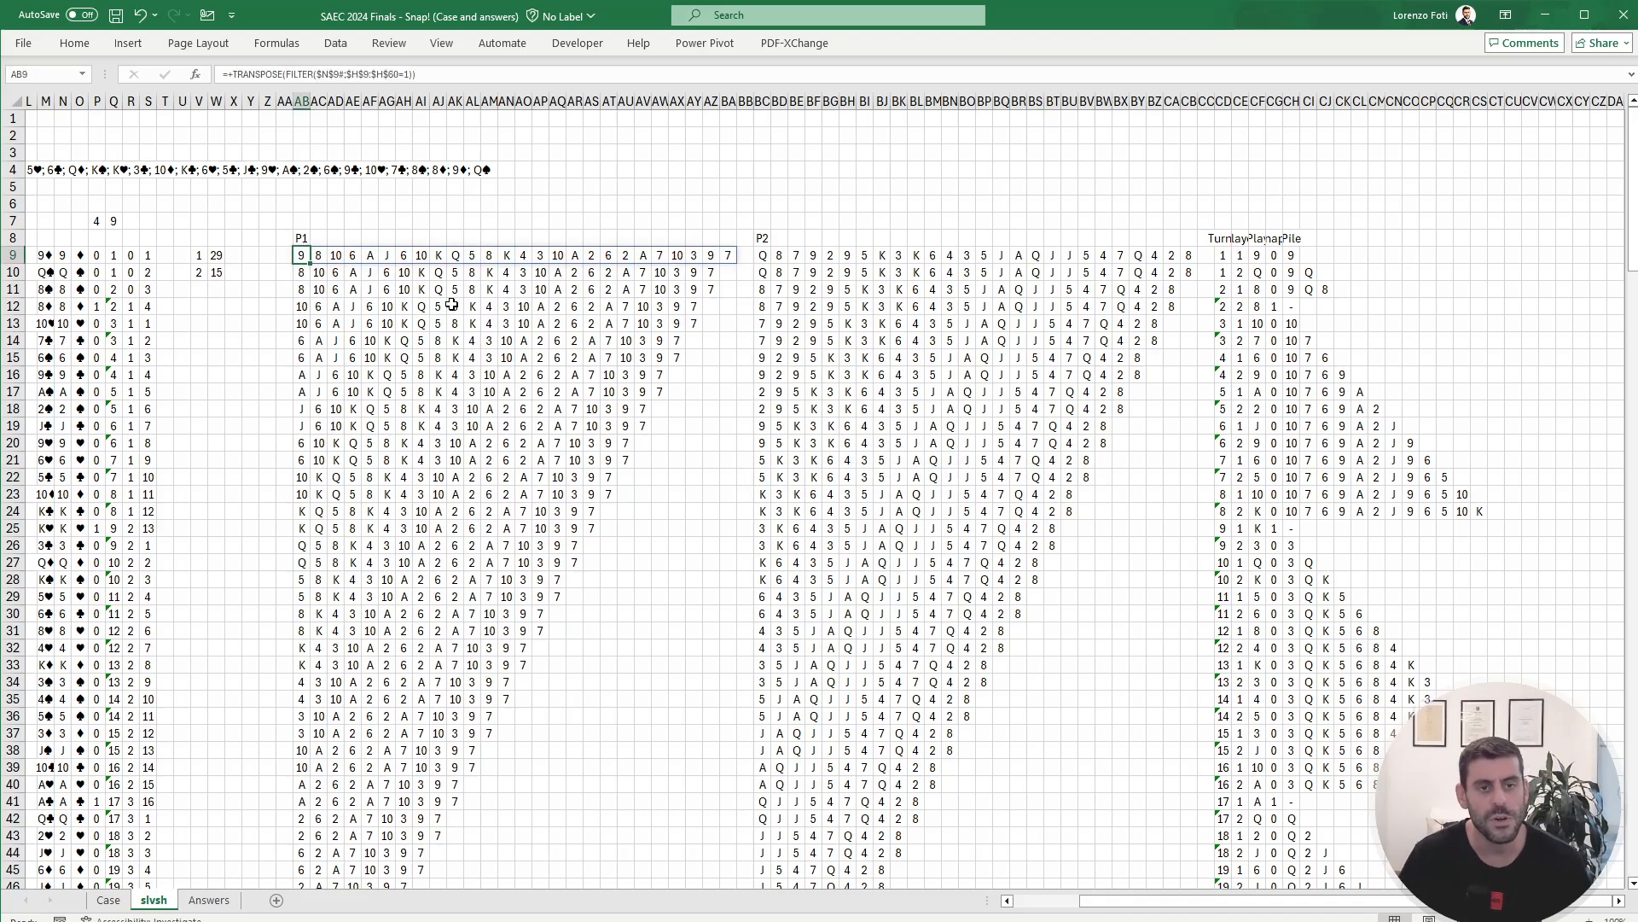
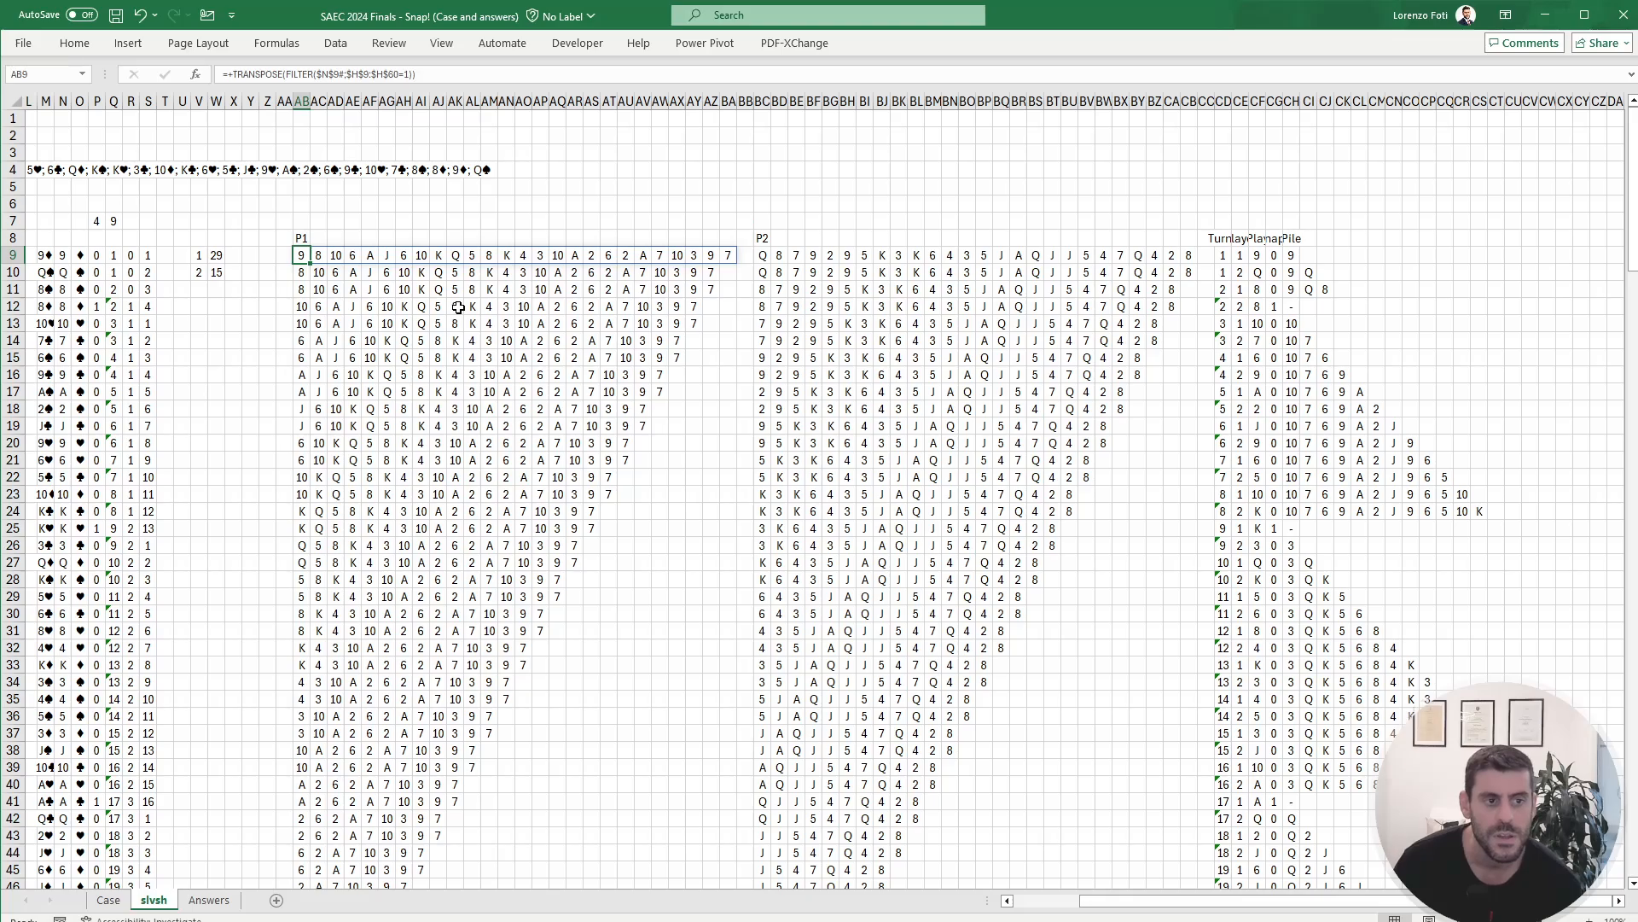
scroll(522, 373, "down", 14)
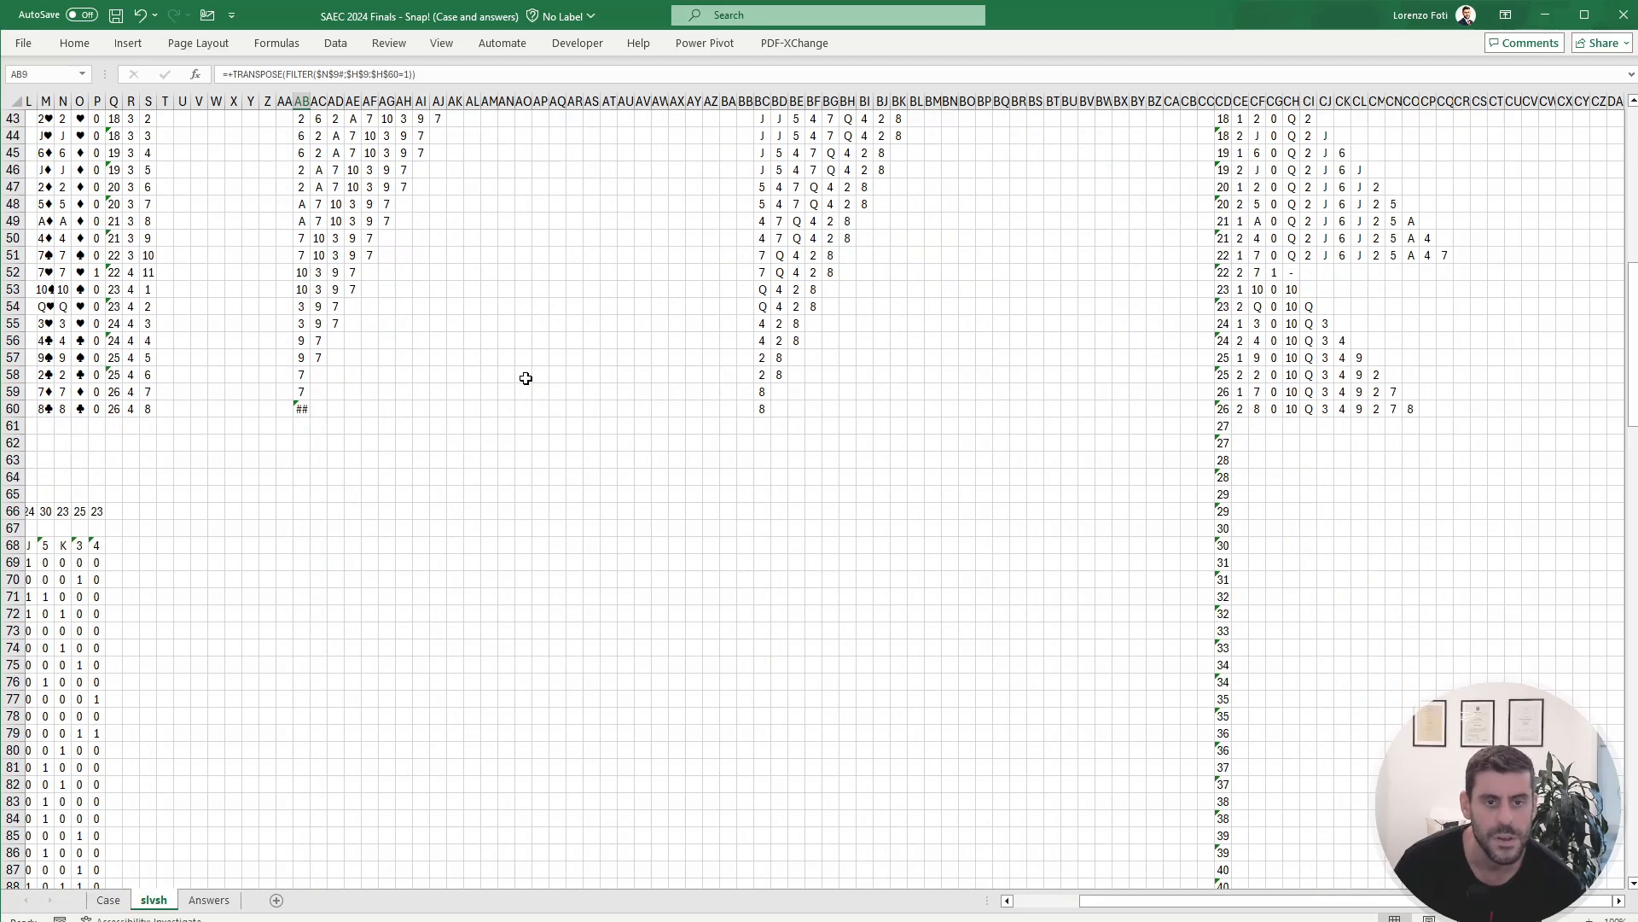
scroll(525, 378, "up", 14)
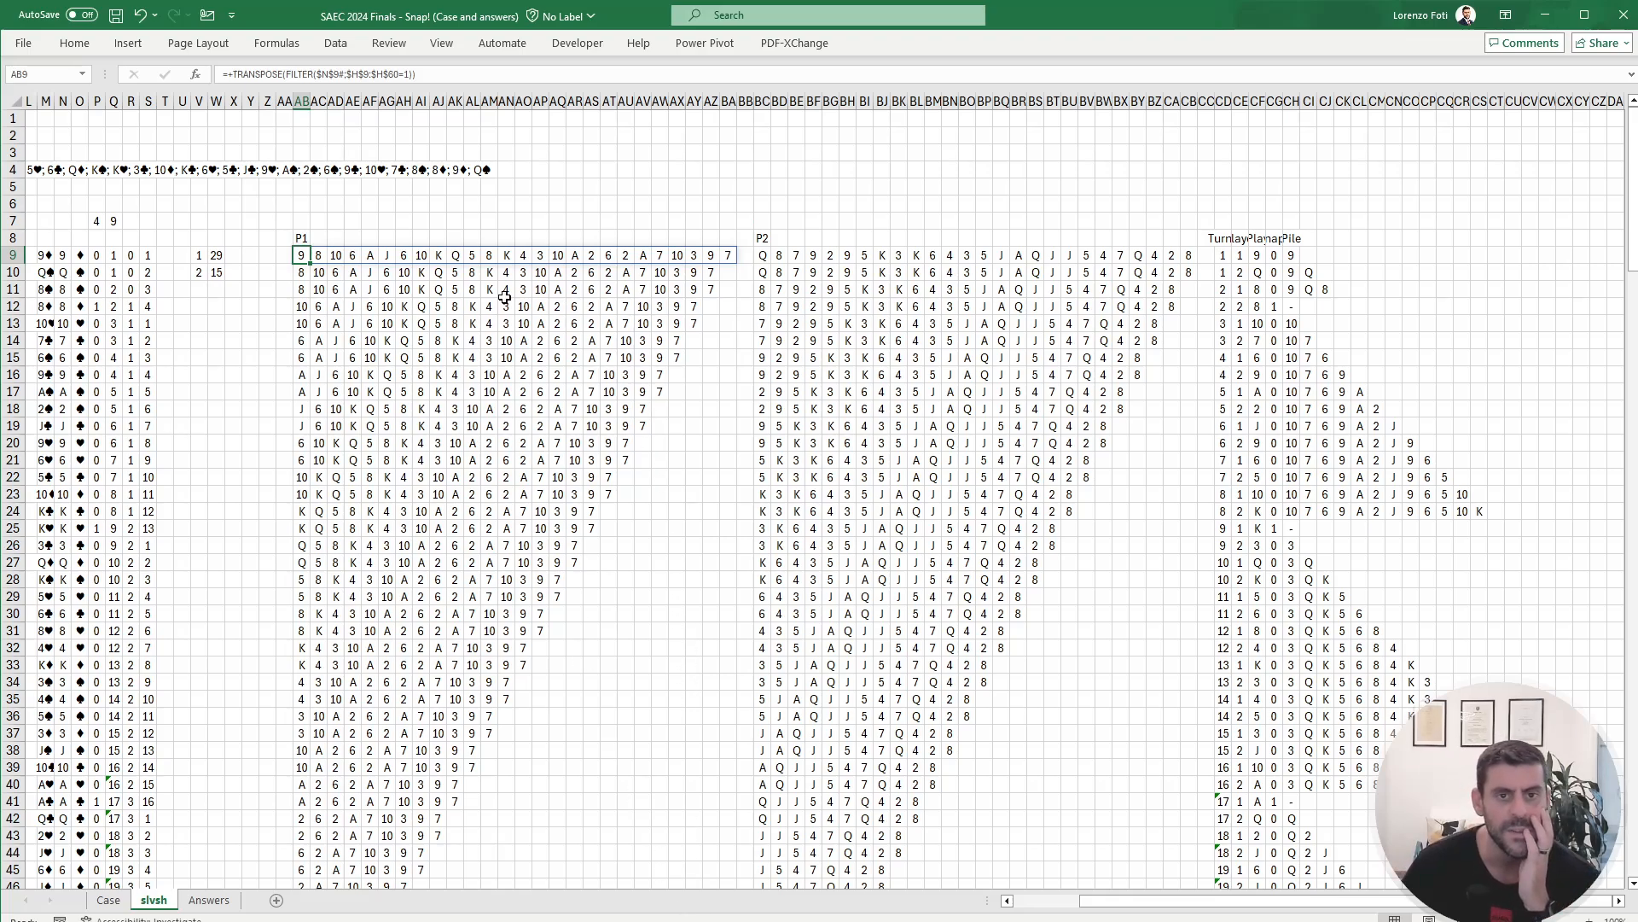
Step: In AB10, wrap the existing IF formula in a LET function that stores its result under the name beforeAdd
key("Down")
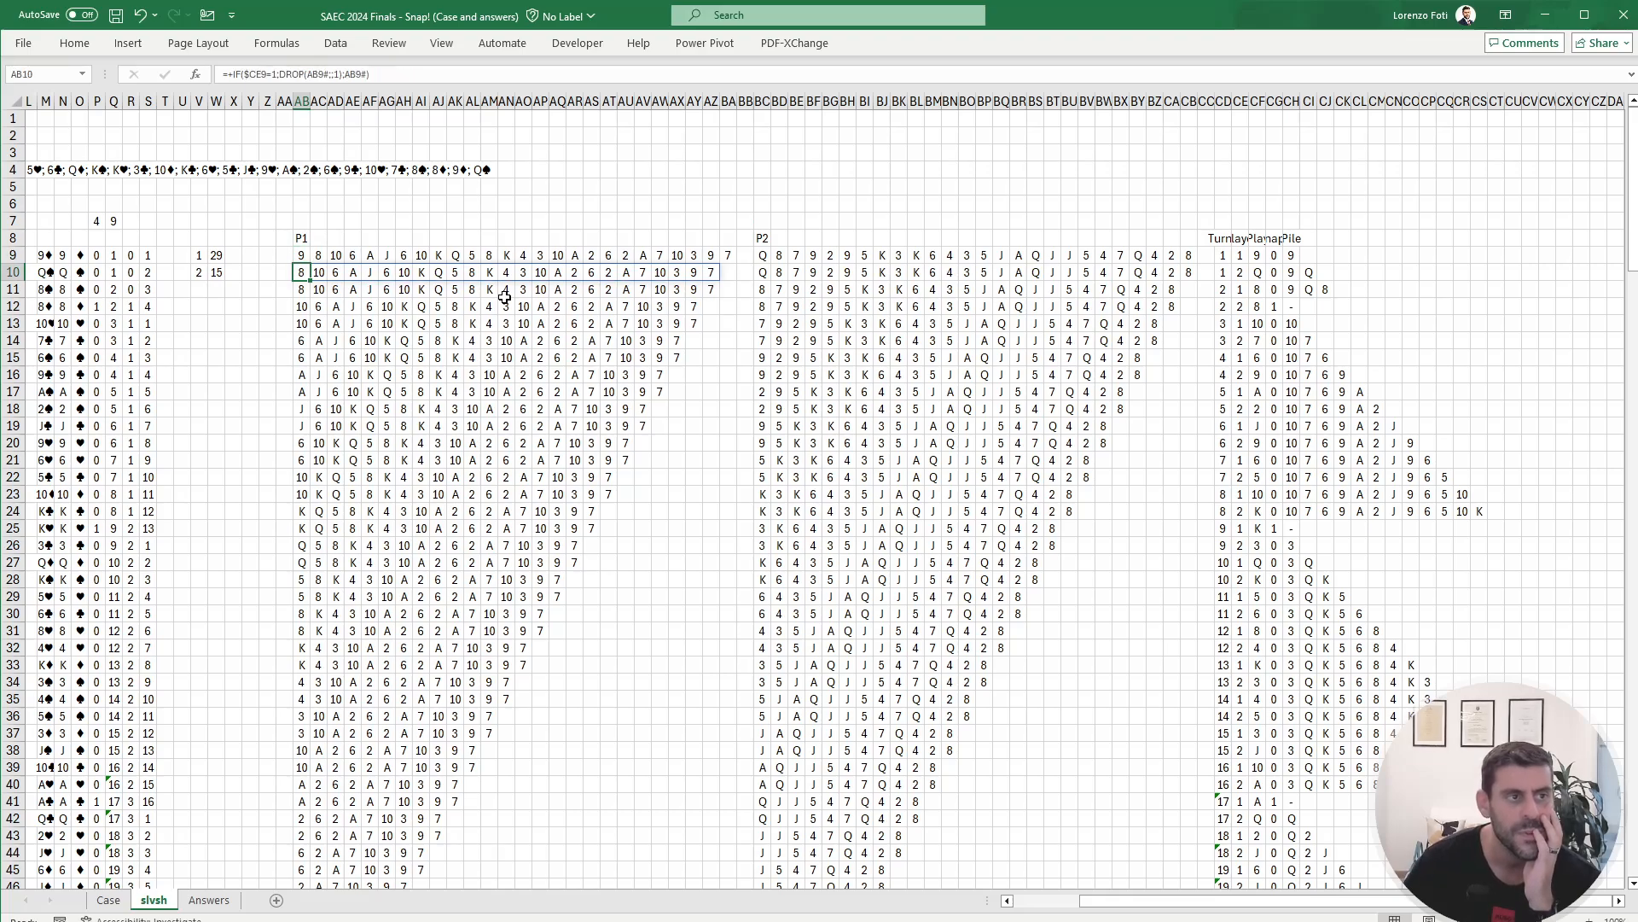
left_click(268, 75)
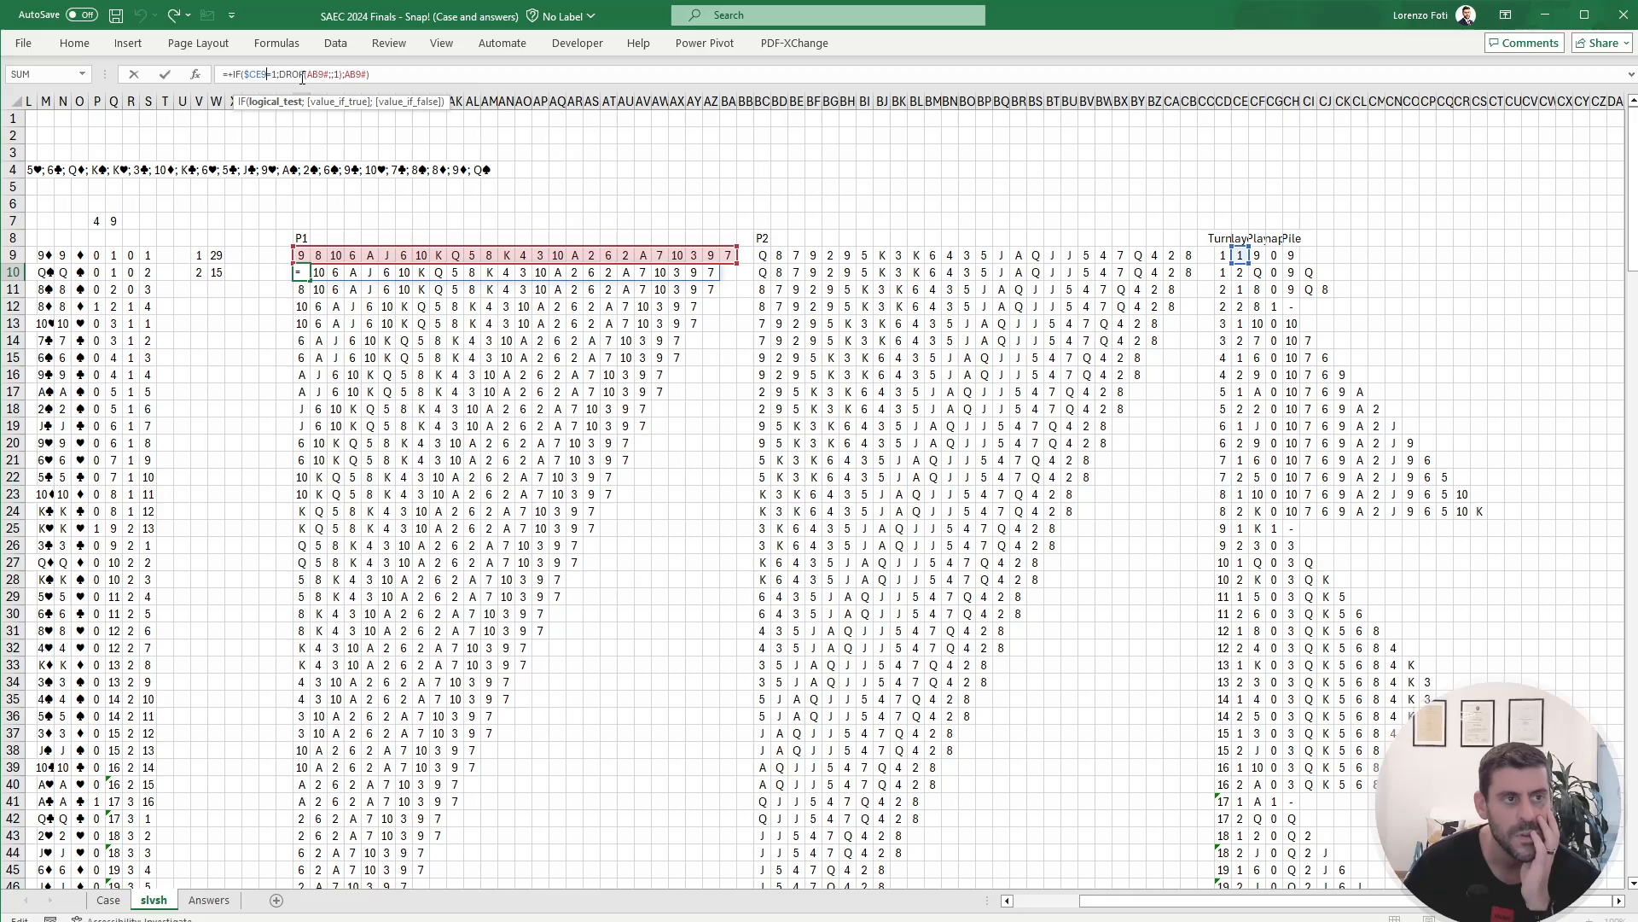
left_click(239, 76)
key("Left")
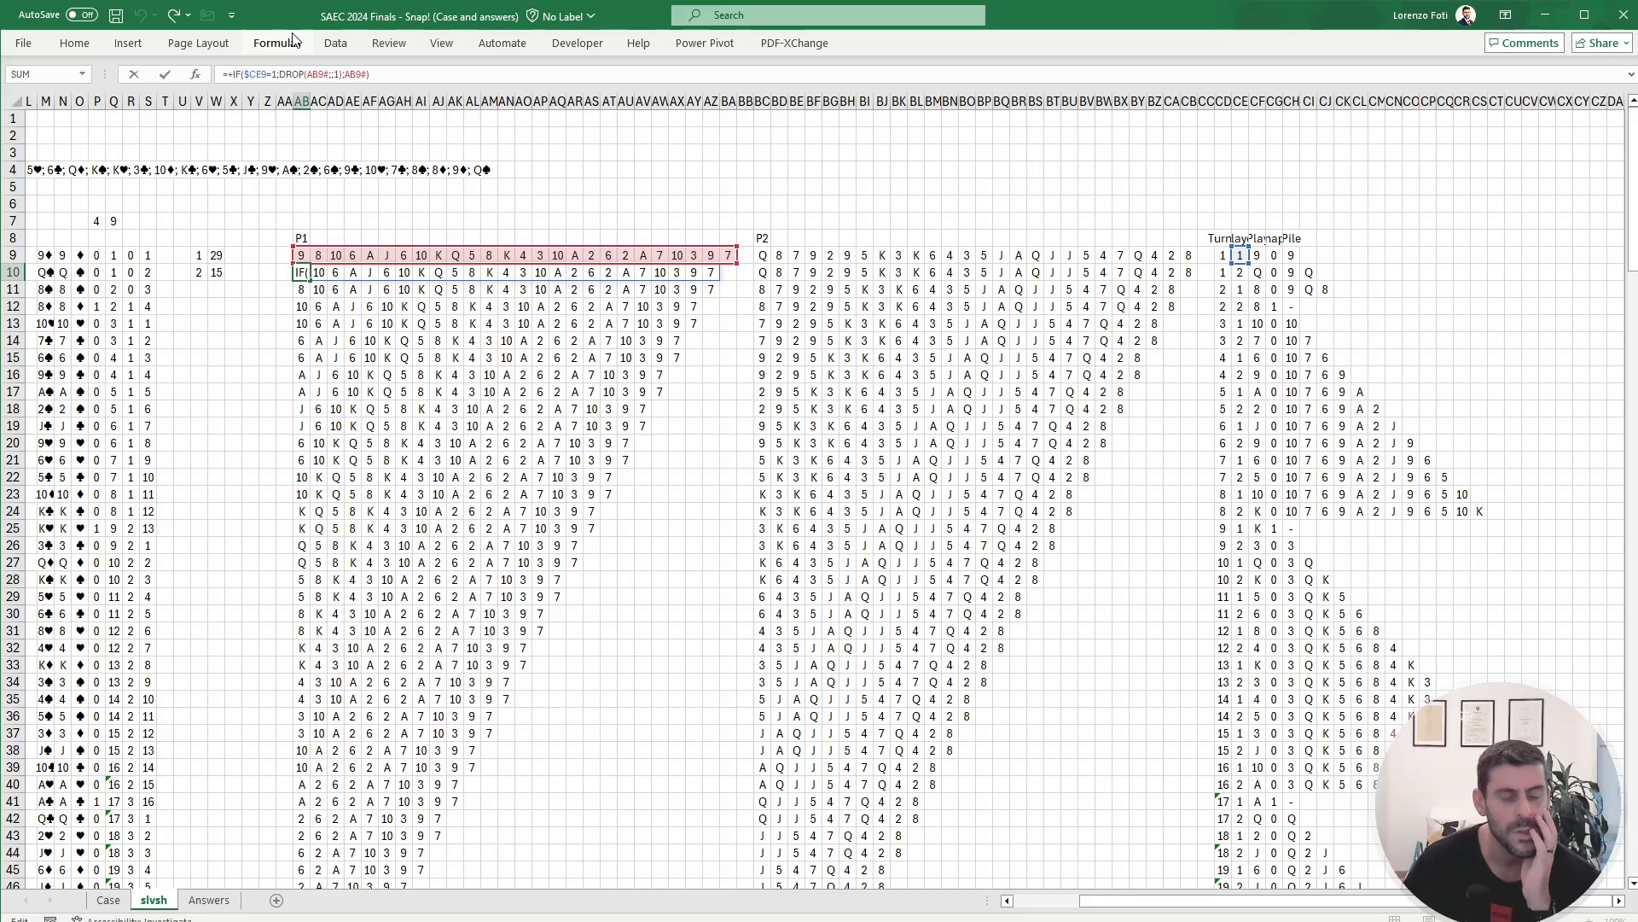
type("let(x")
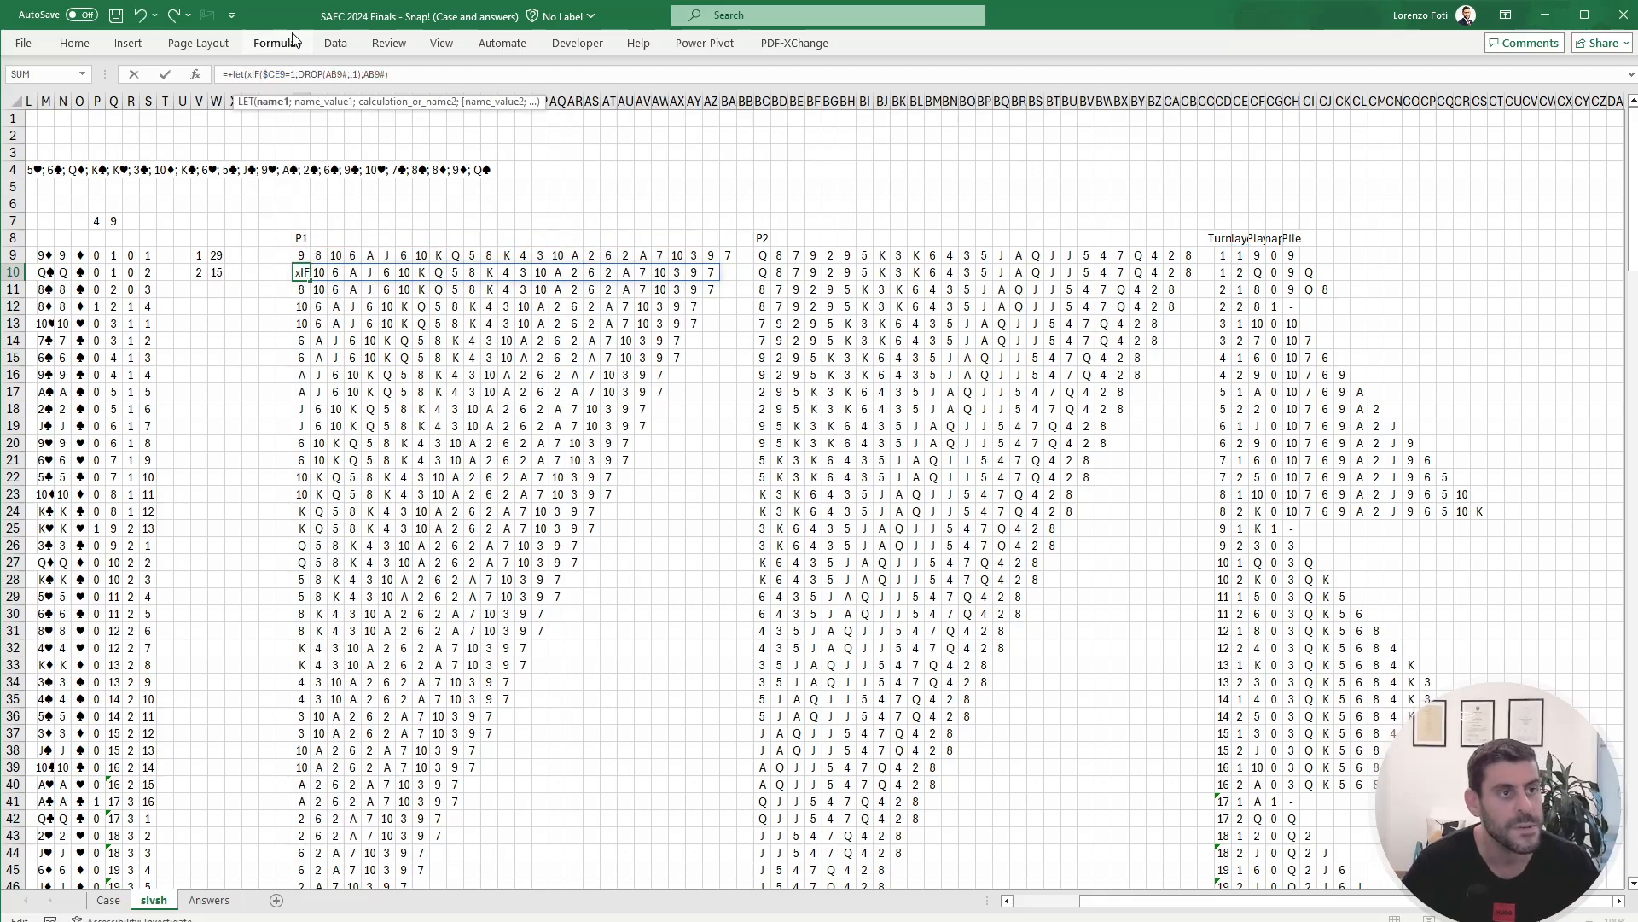
key("BackSpace")
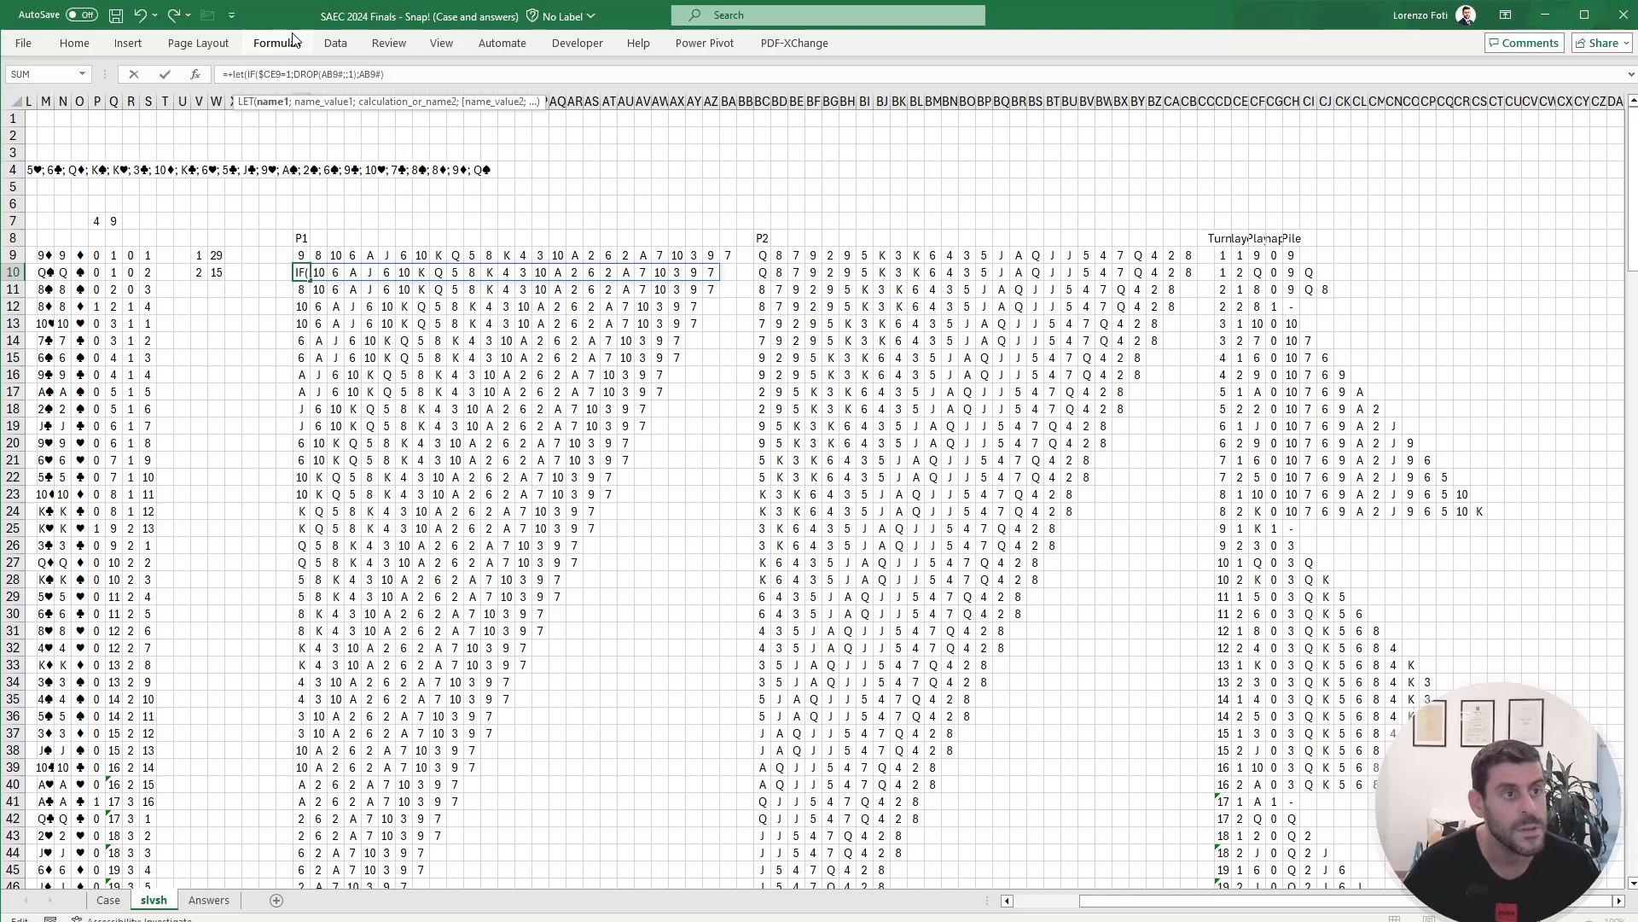
type("before")
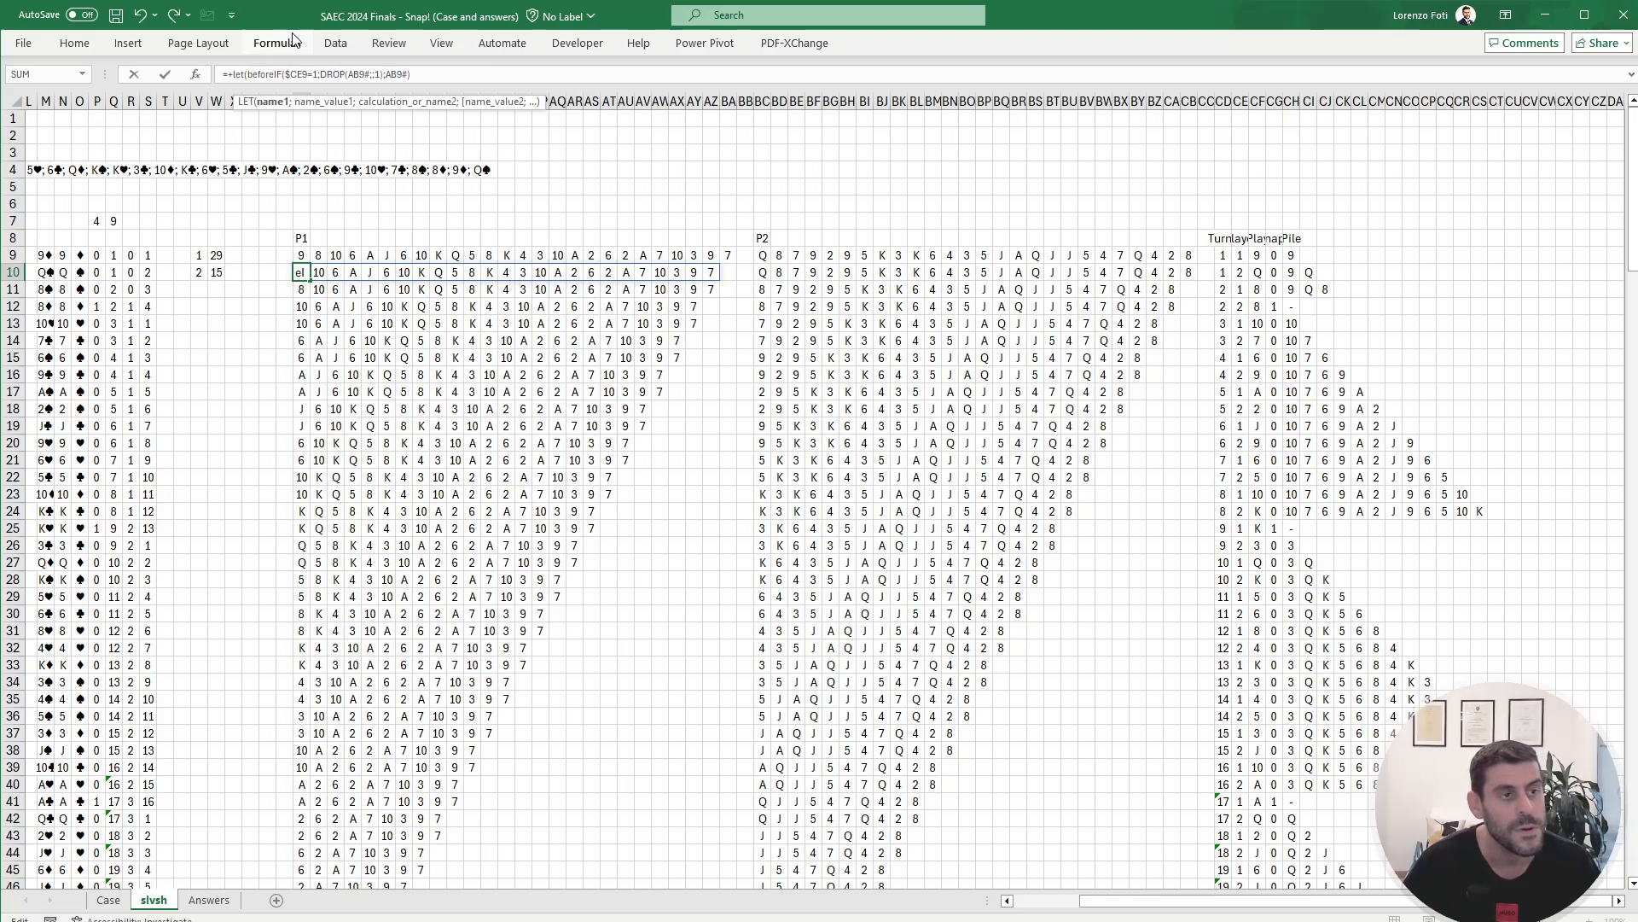
type("Add")
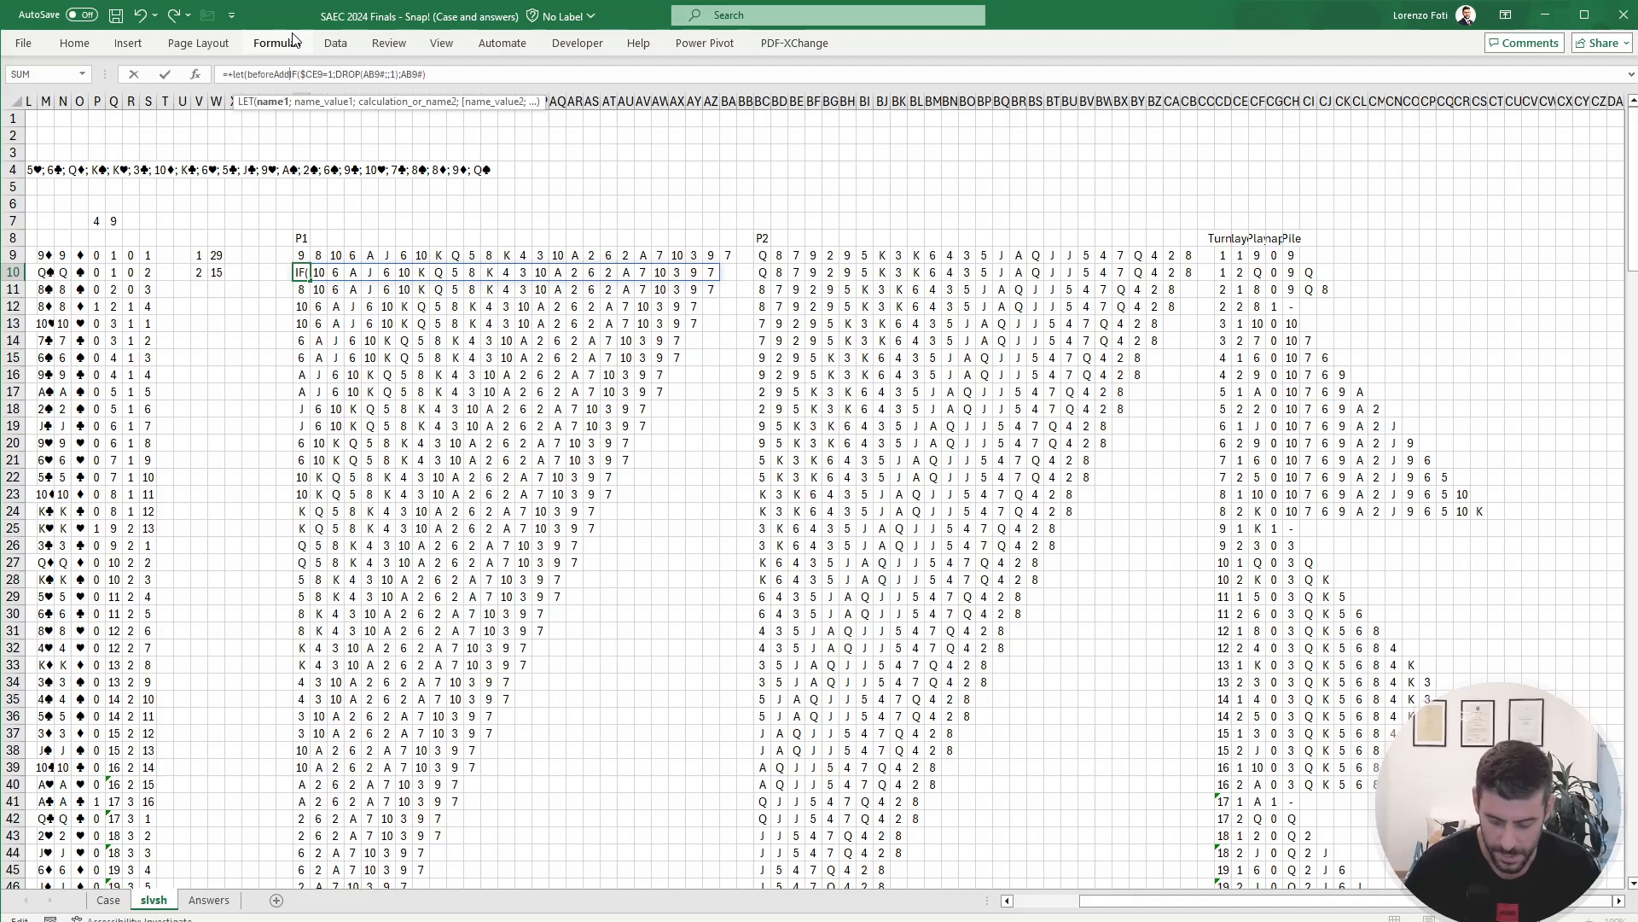
type(";")
Step: Put the beforeAdd definition on its own line after let( and enlarge the formula bar to show several lines
left_click(248, 75)
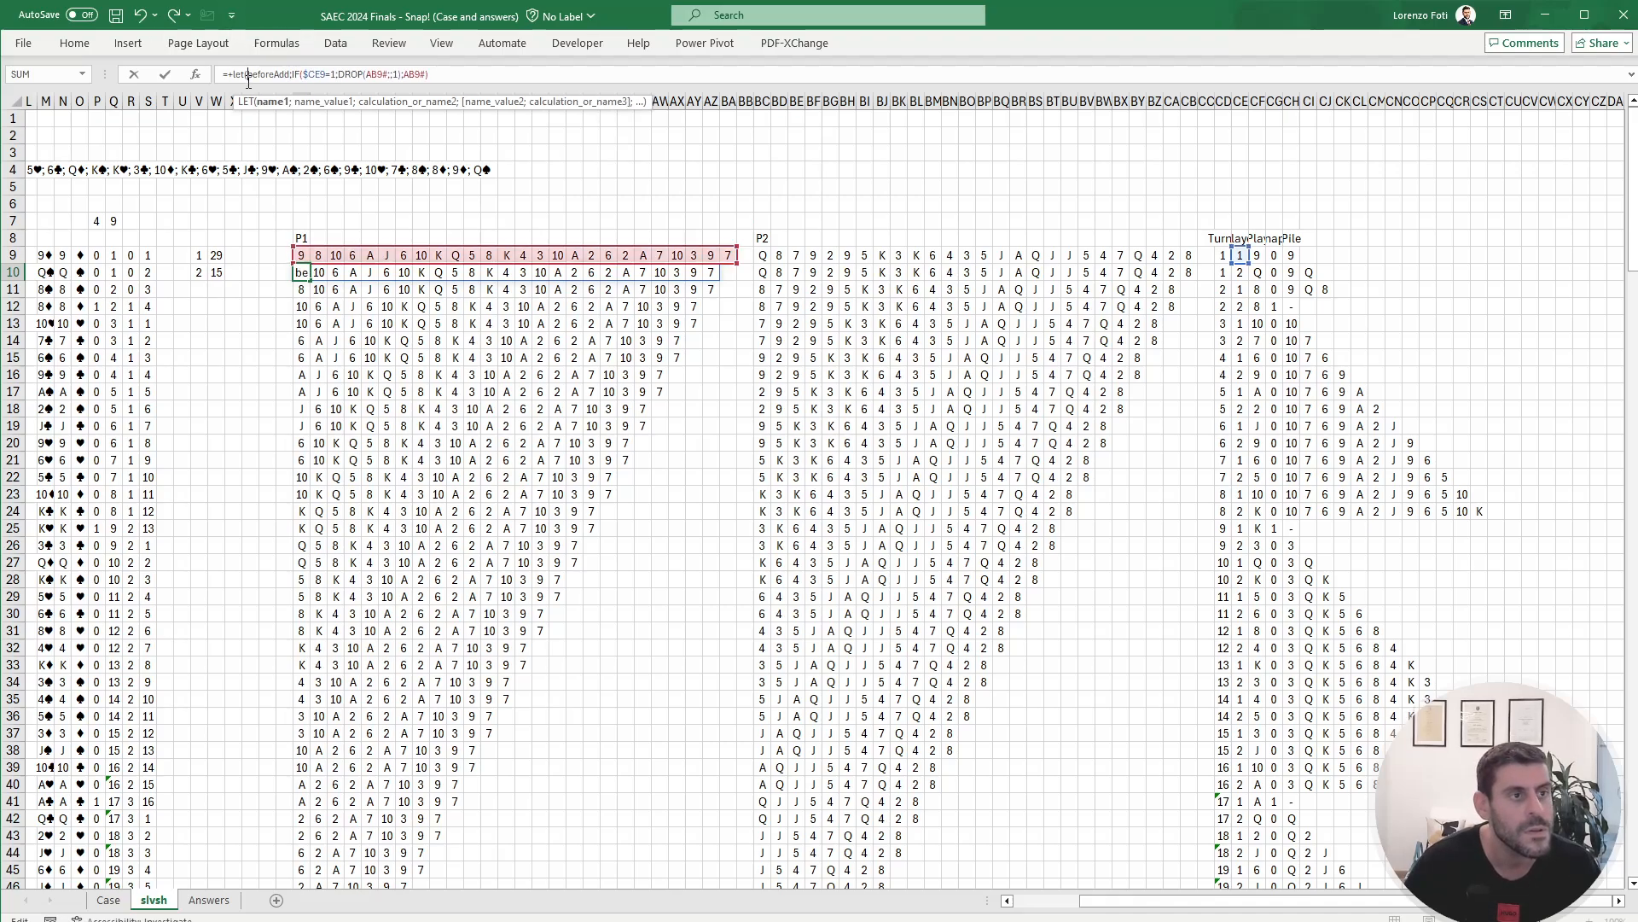
key("BackSpace")
key("BackSpace")
key("BackSpace")
key("BackSpace")
key("BackSpace")
key("BackSpace")
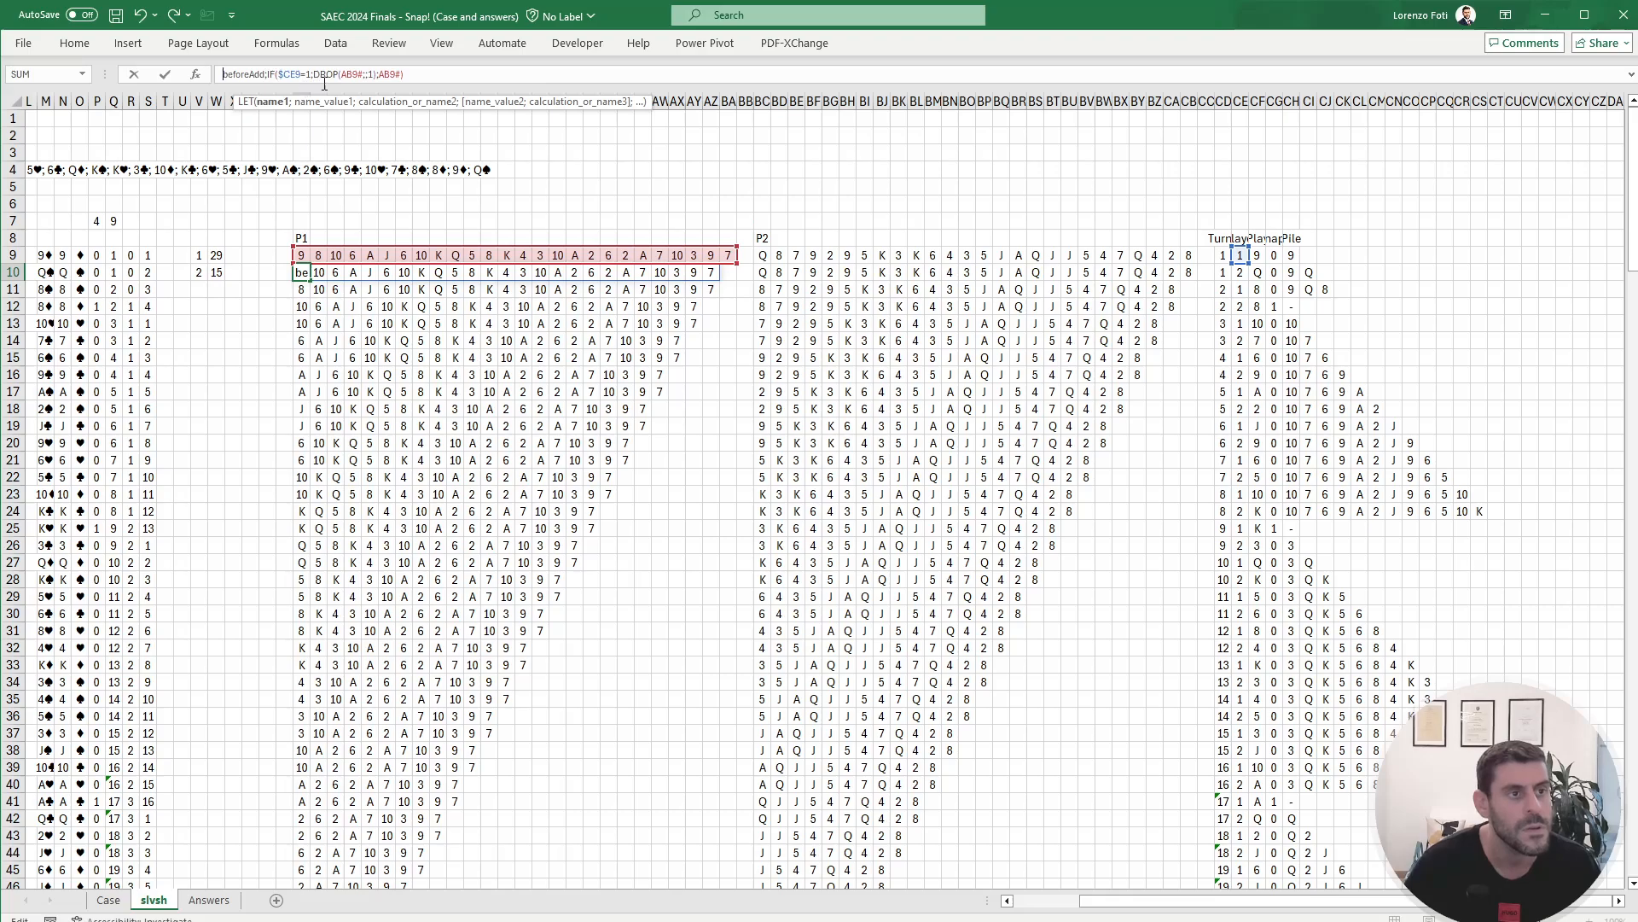
left_click_drag(325, 84, 327, 177)
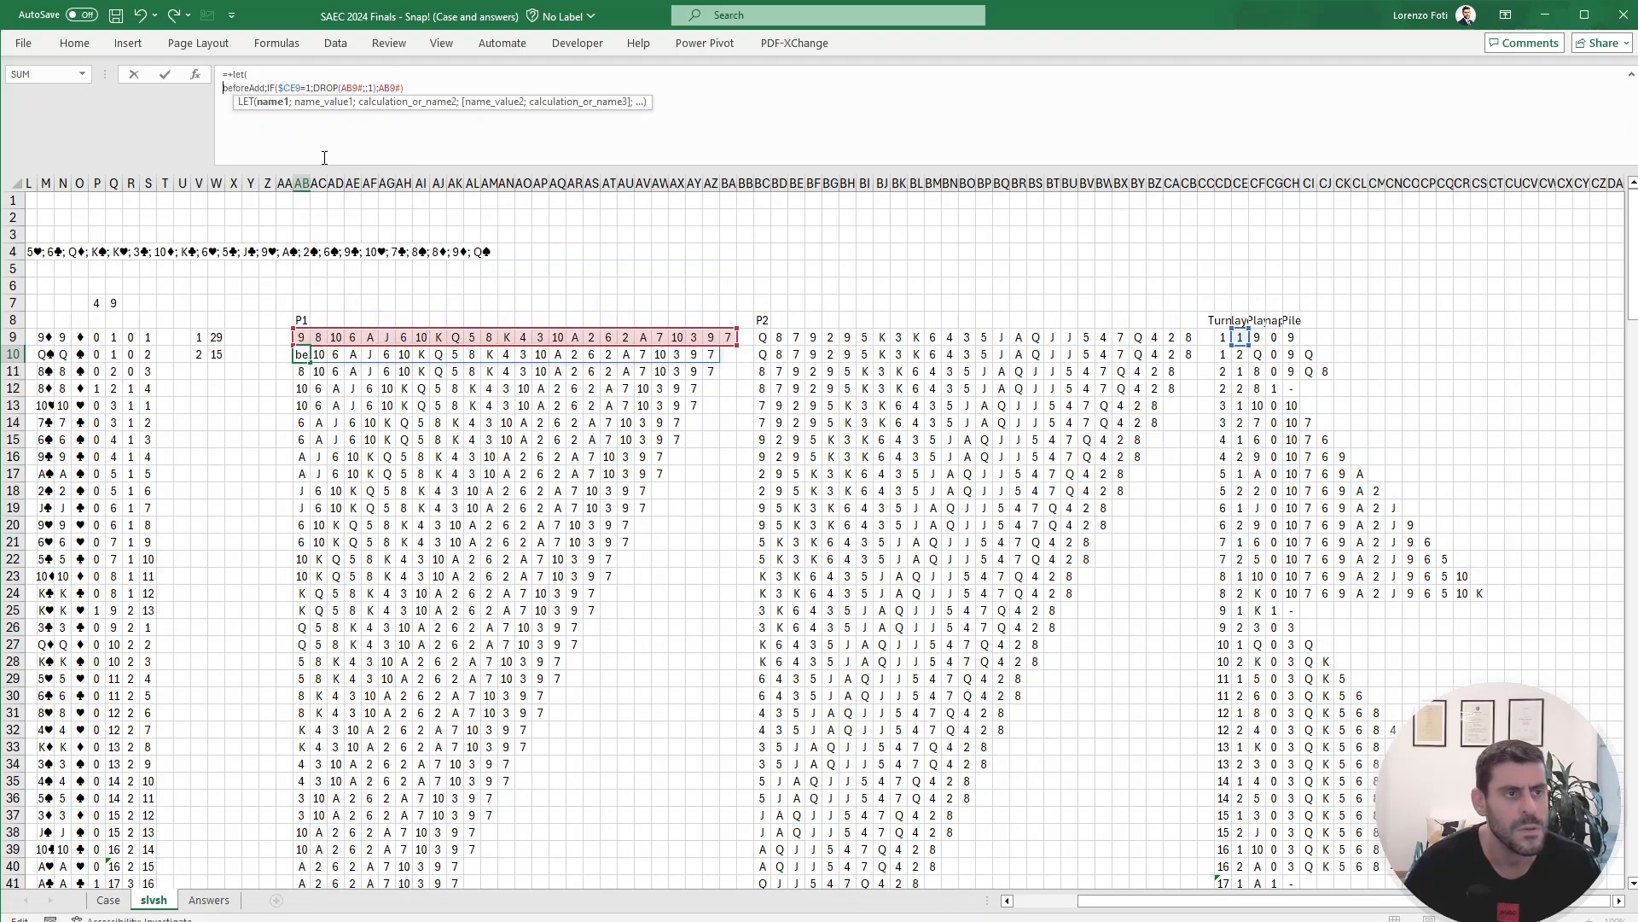
Step: Below the beforeAdd definition, add a new formula line with an IF whose condition is and(CE9=1;CG9=1)
left_click(413, 89)
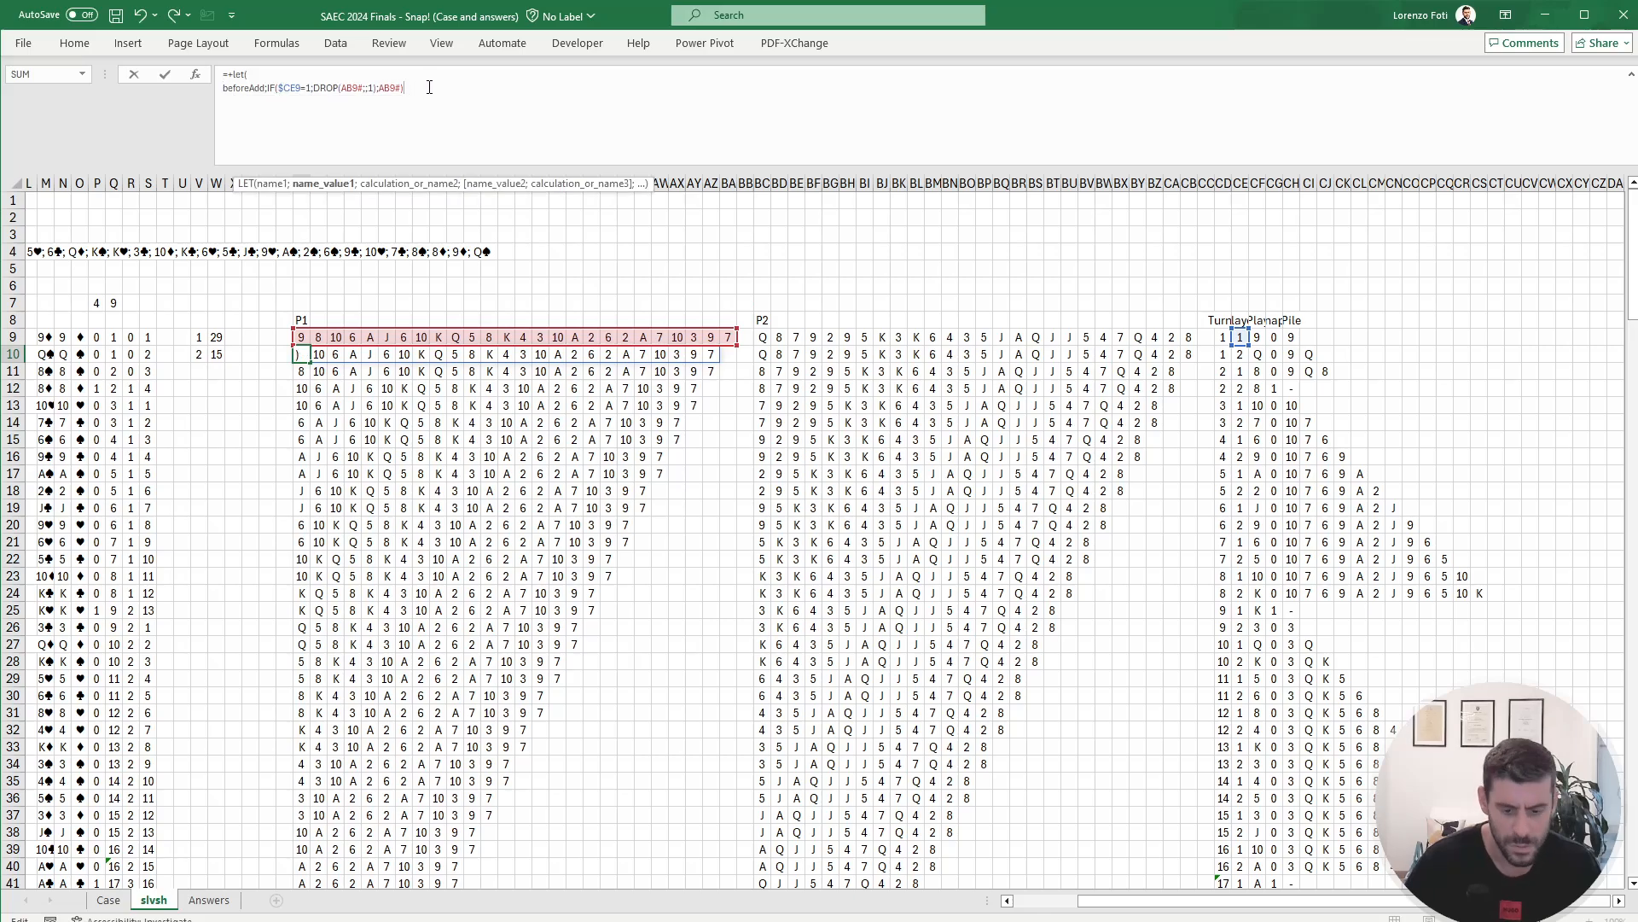
type("; ")
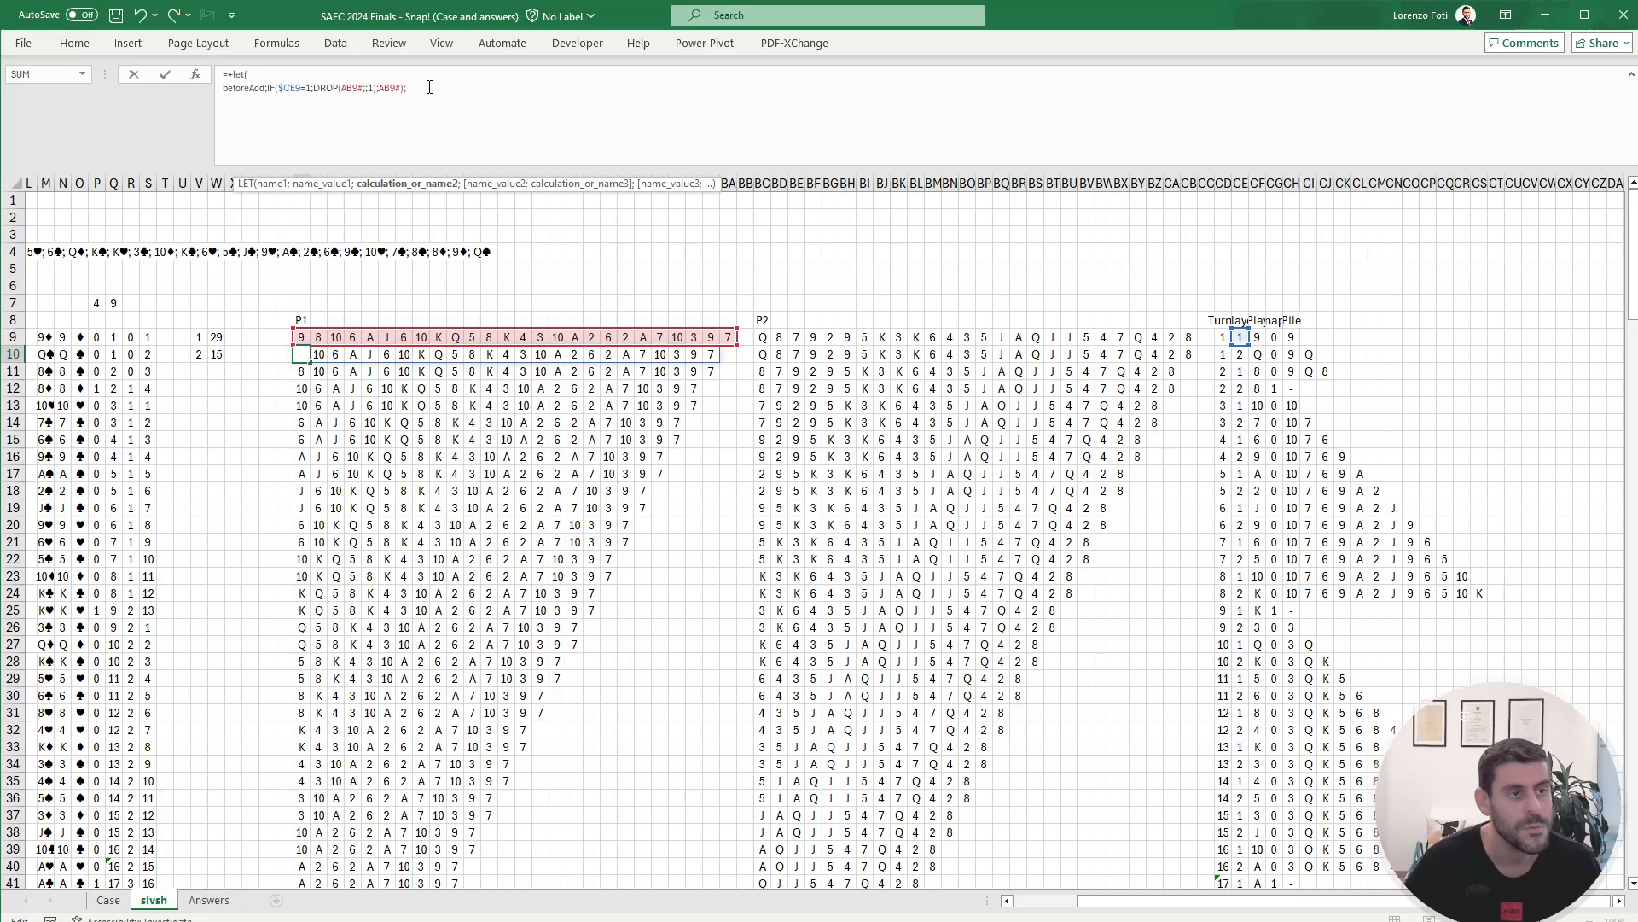
type("if(")
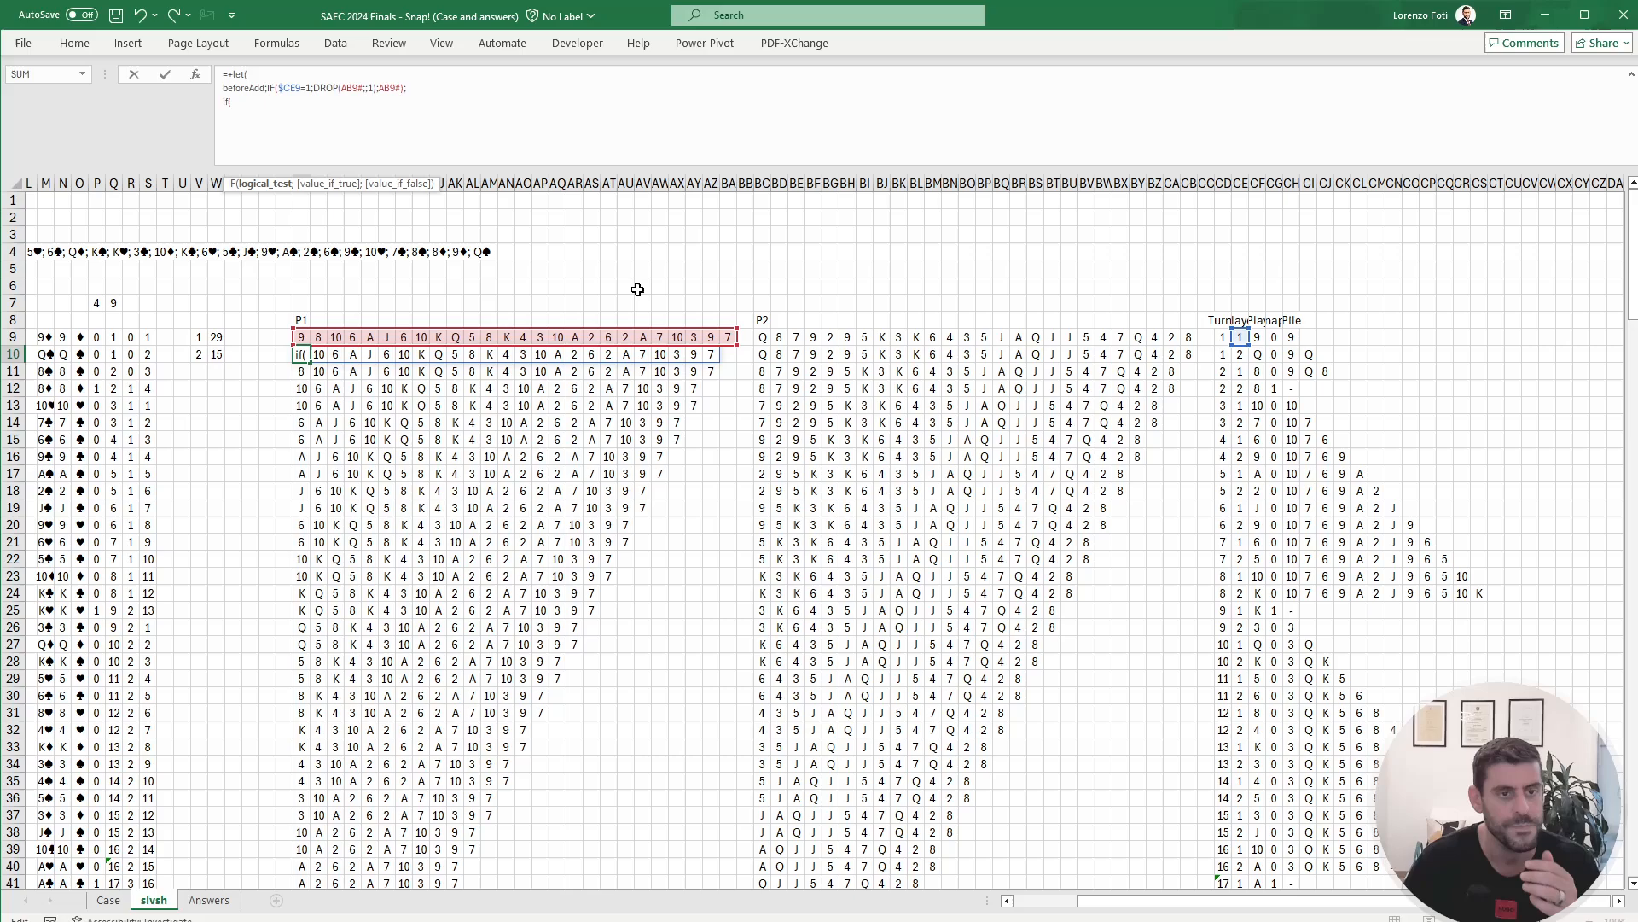
type("and(")
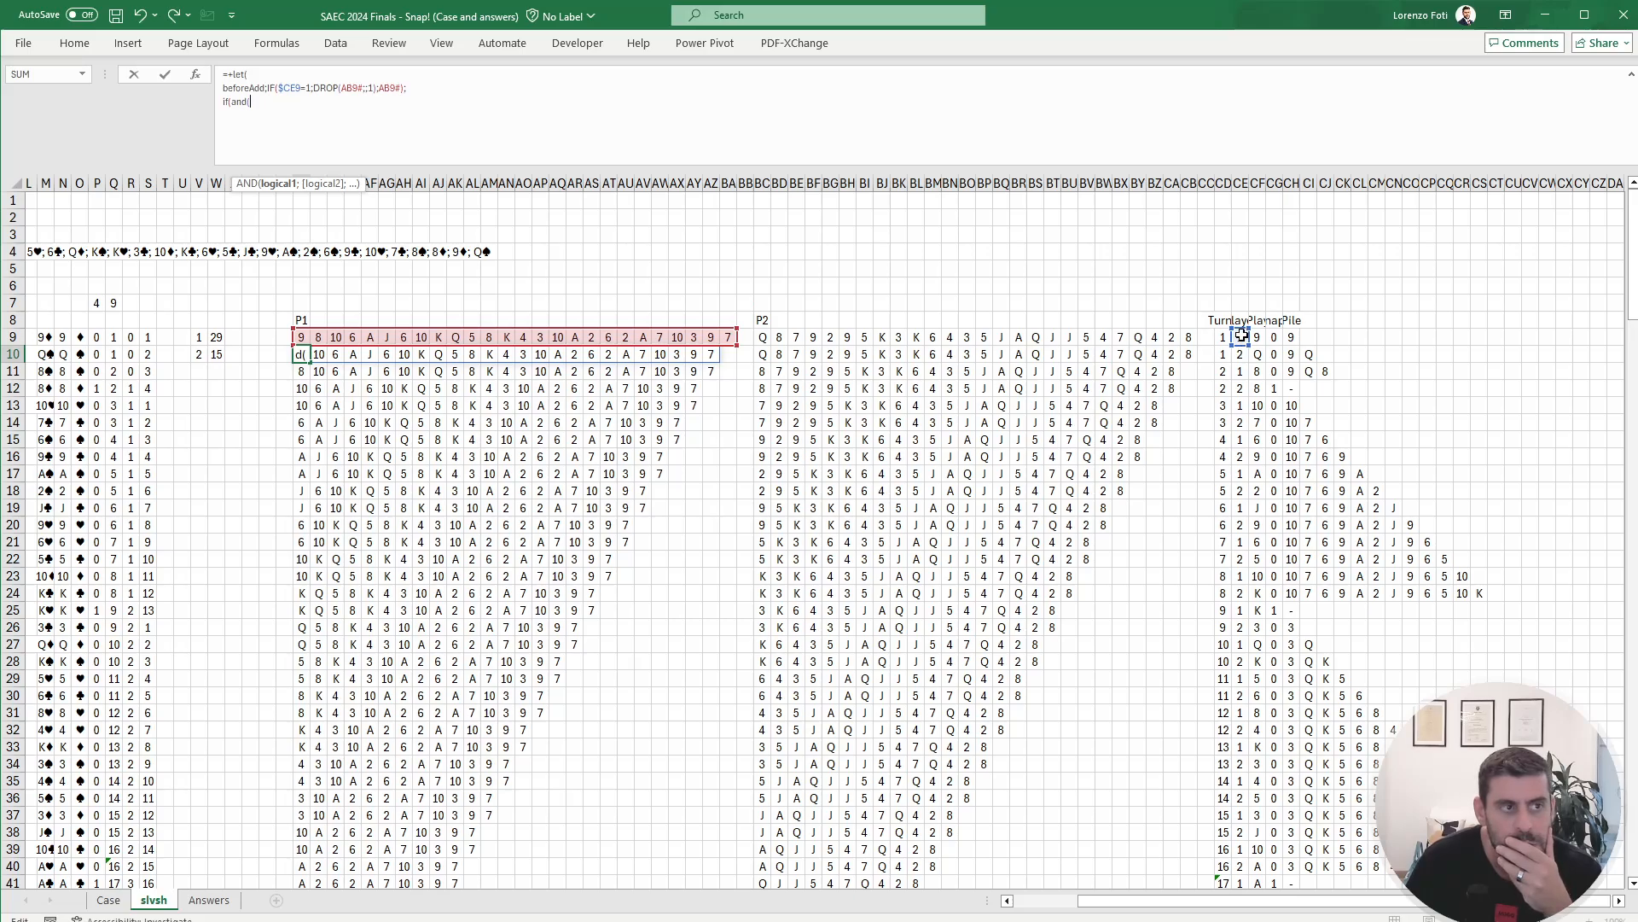
left_click(1241, 337)
type("=")
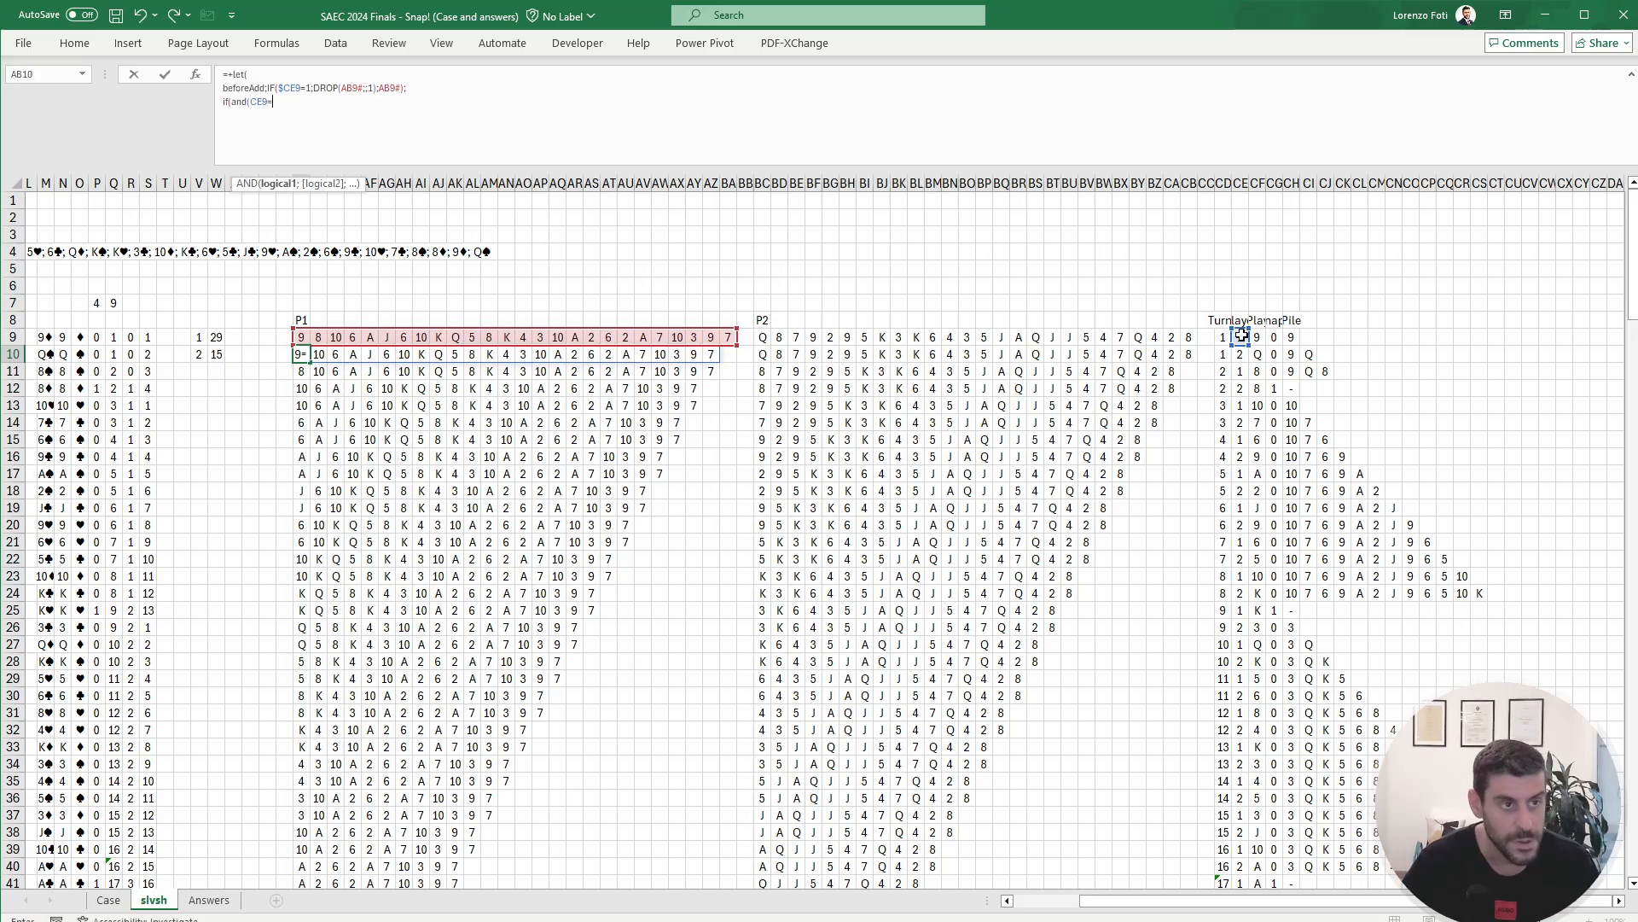
type("1;")
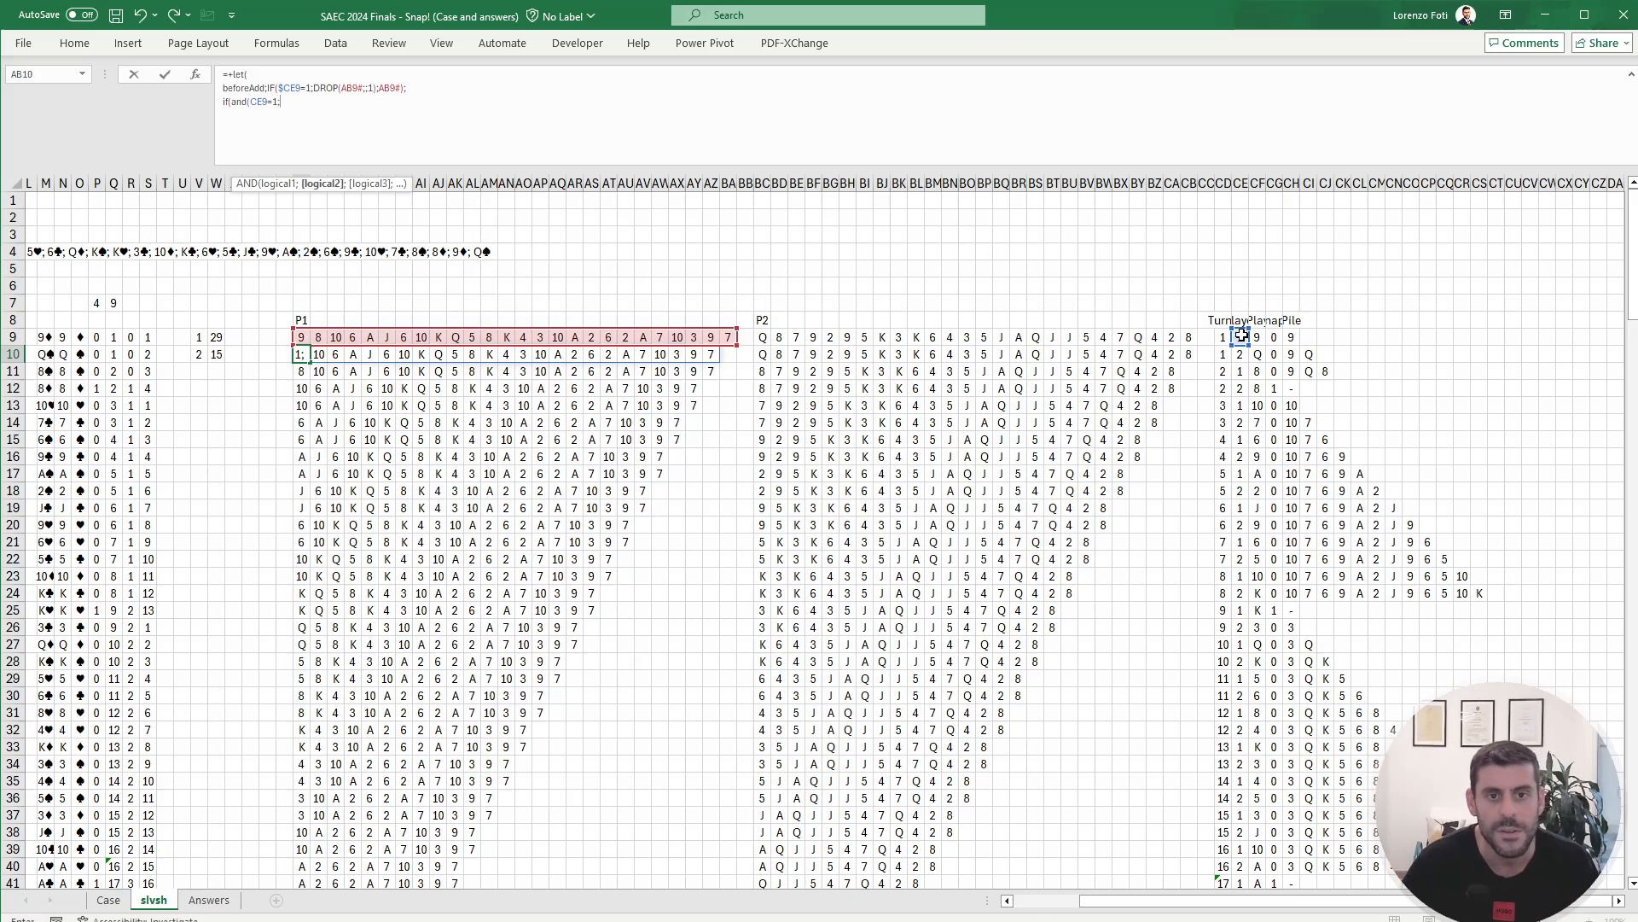
left_click(1277, 338)
type("=1")
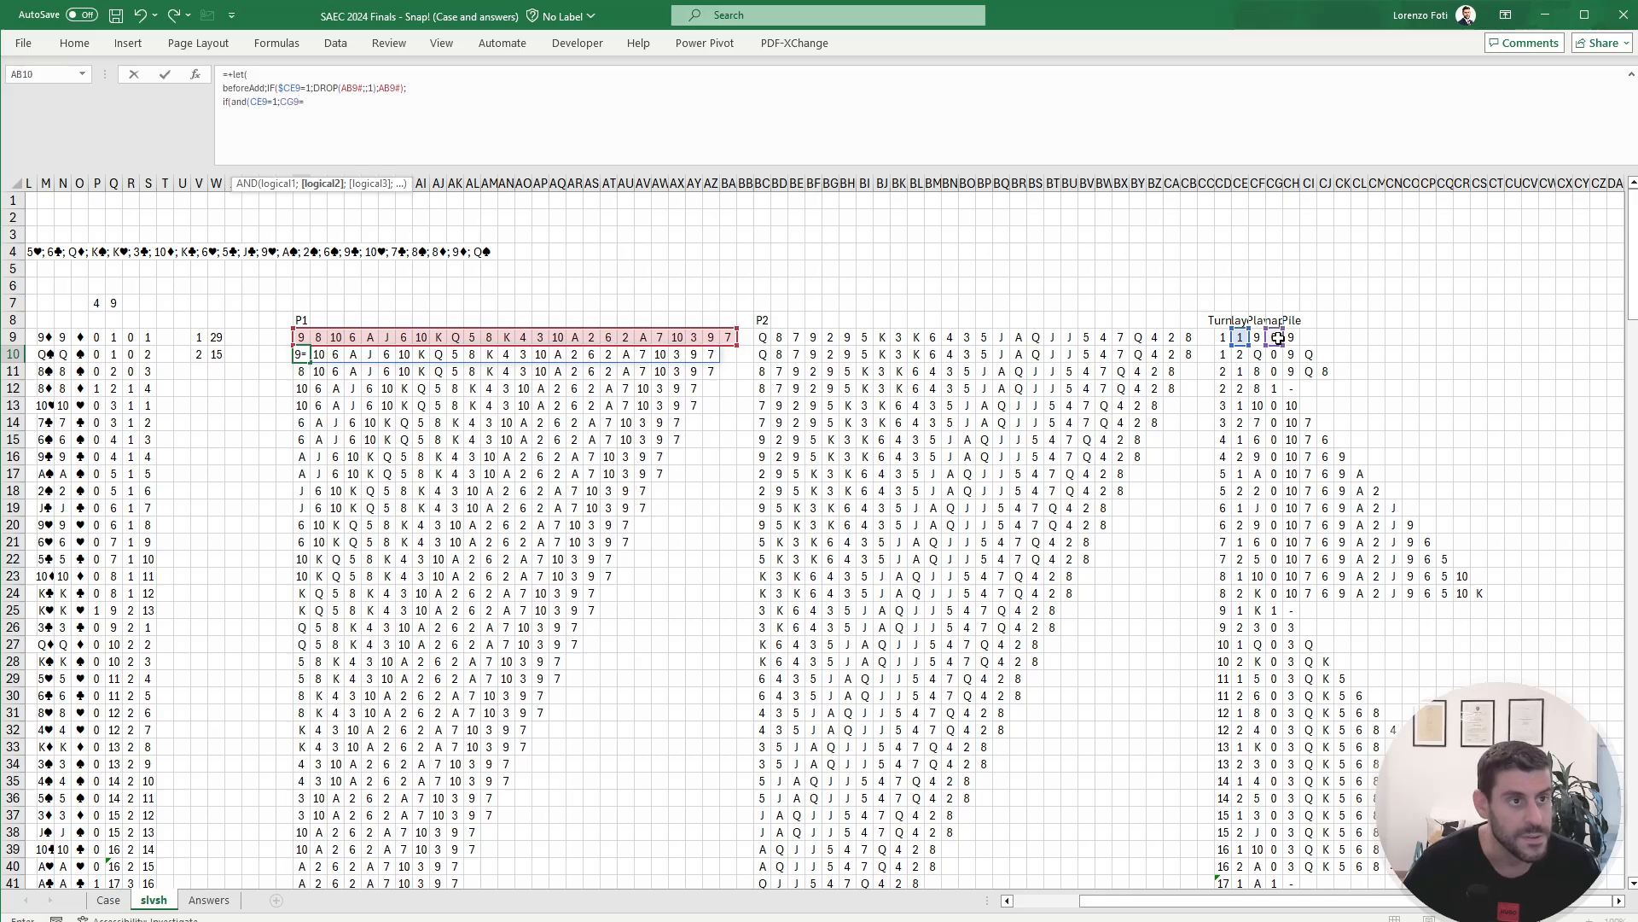
type(");")
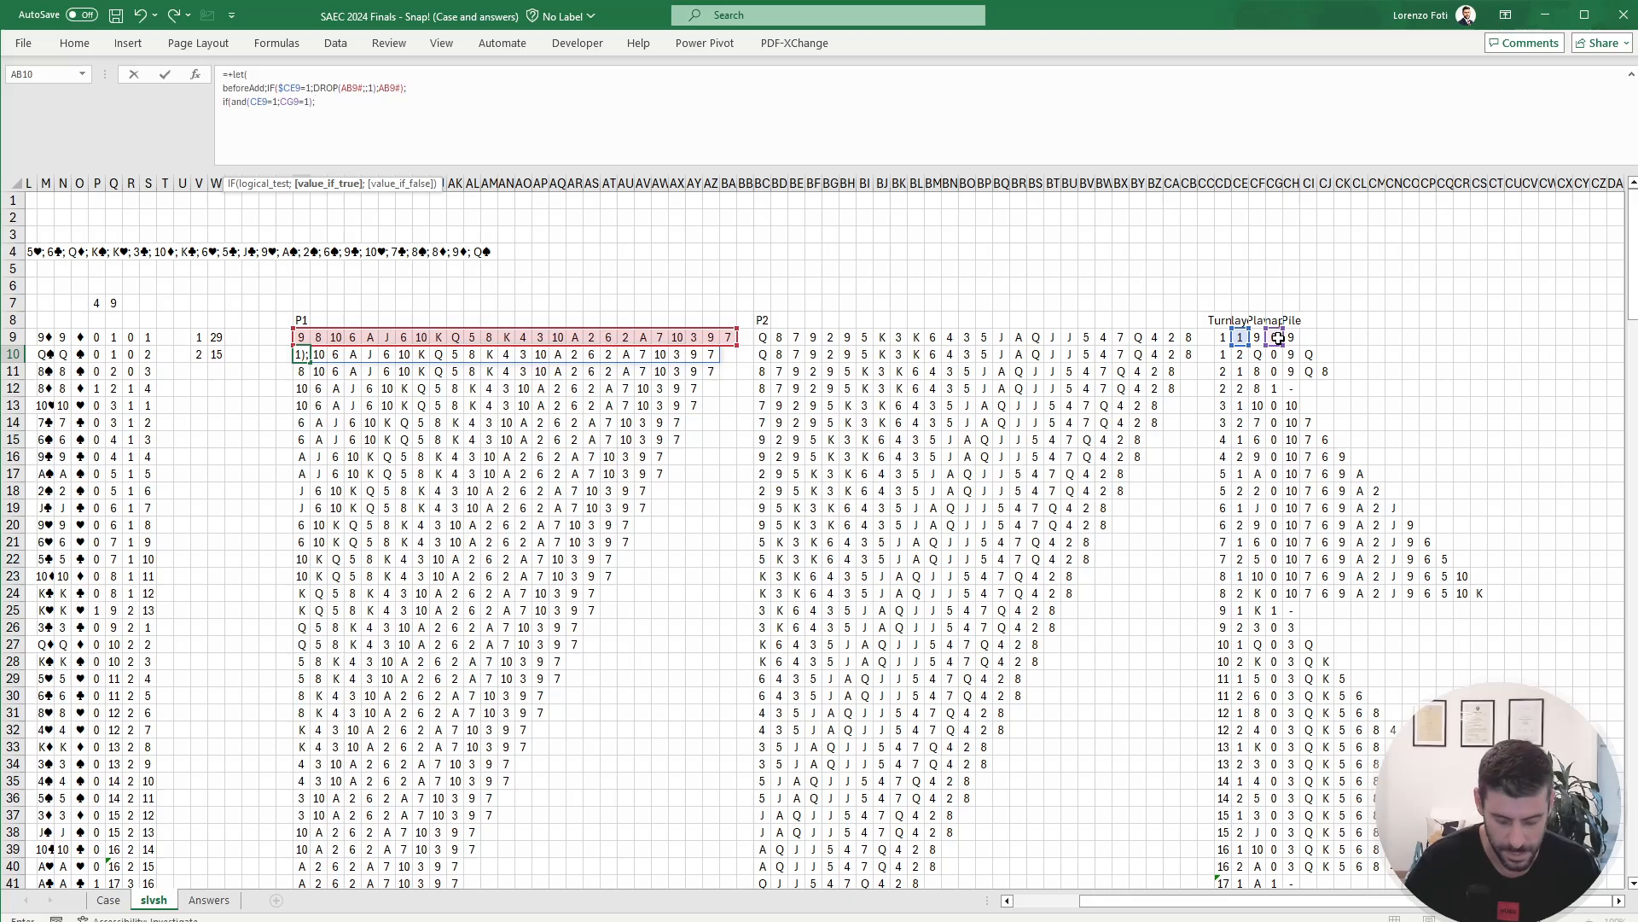
Step: Start the IF's true result with an HSTACK that joins beforeAdd and the pile spill range CH9#
type("HSTACK(")
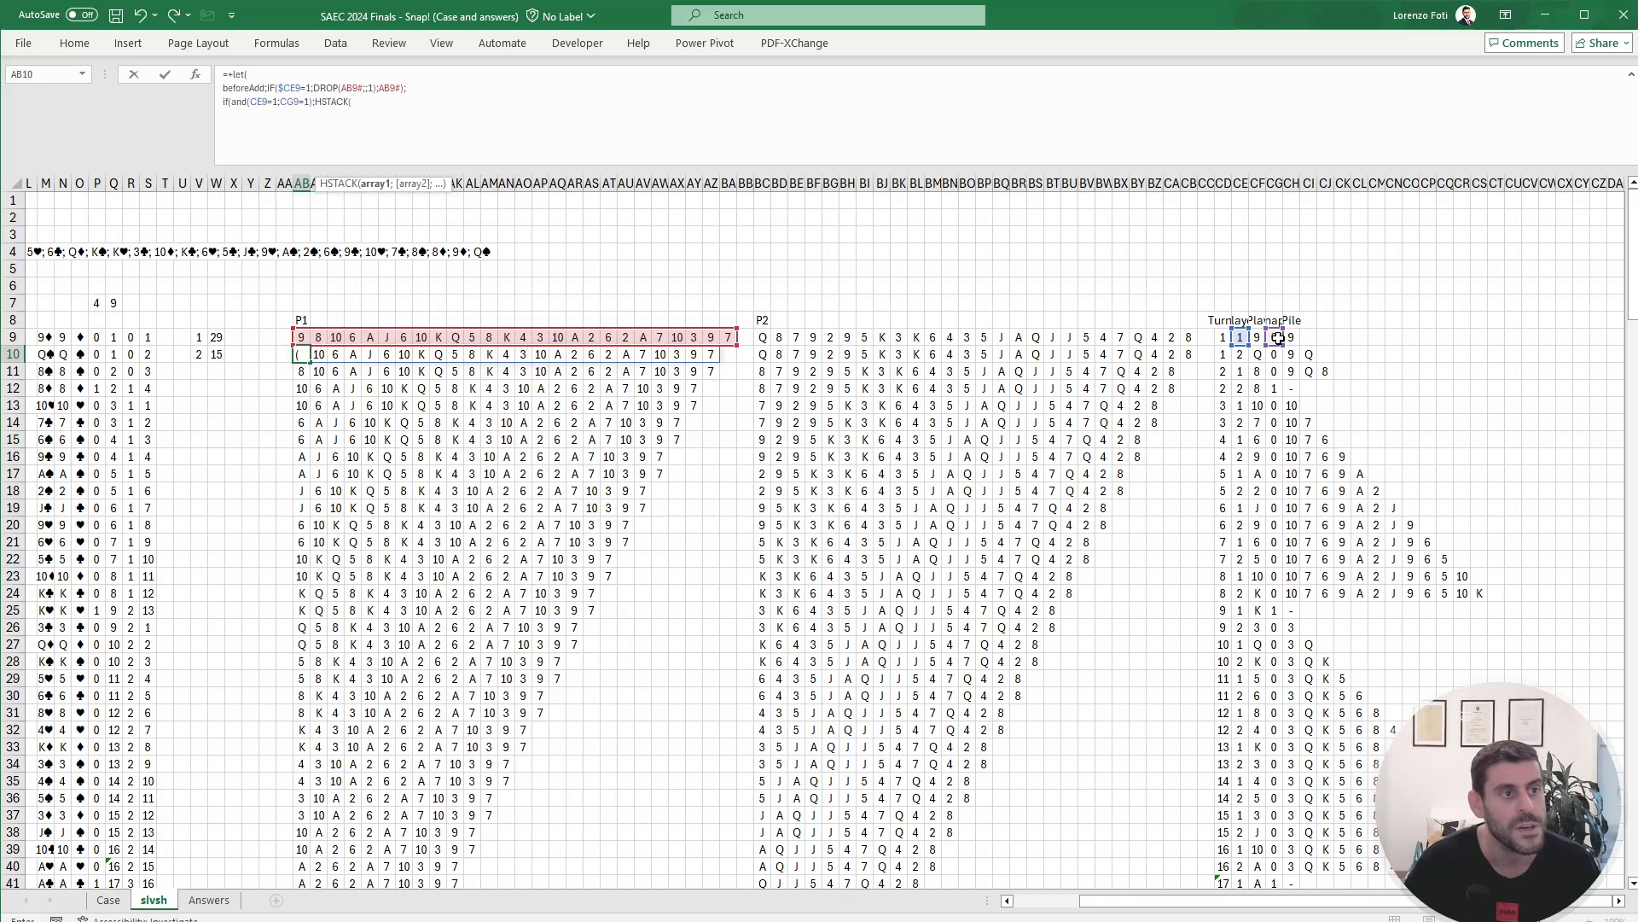
type("beforeAdd")
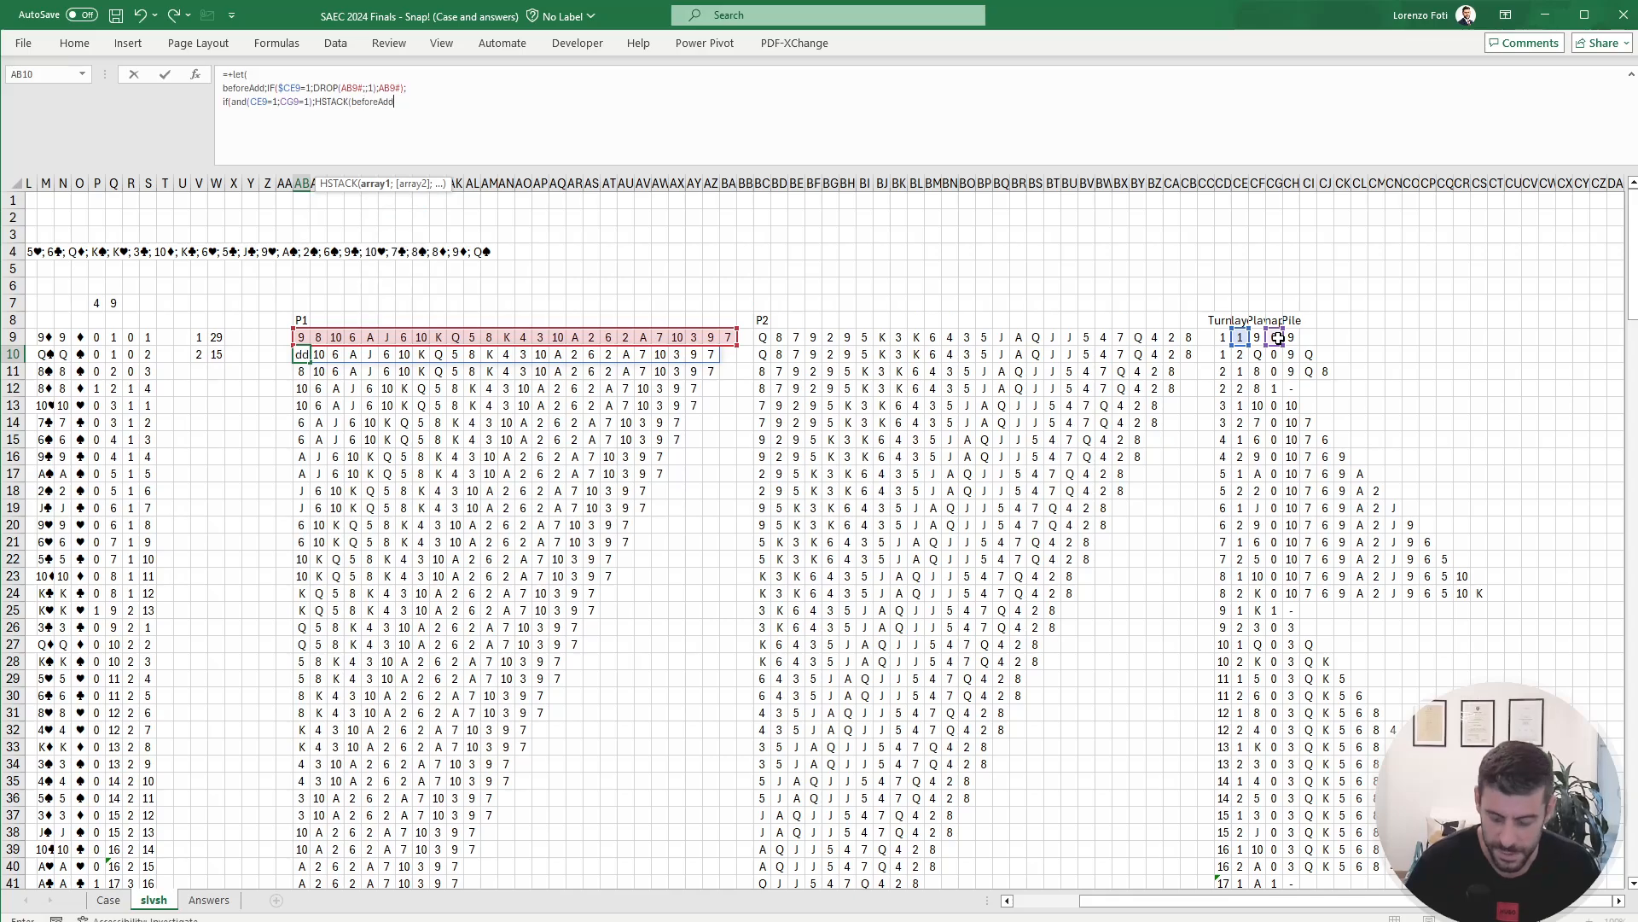
type(";")
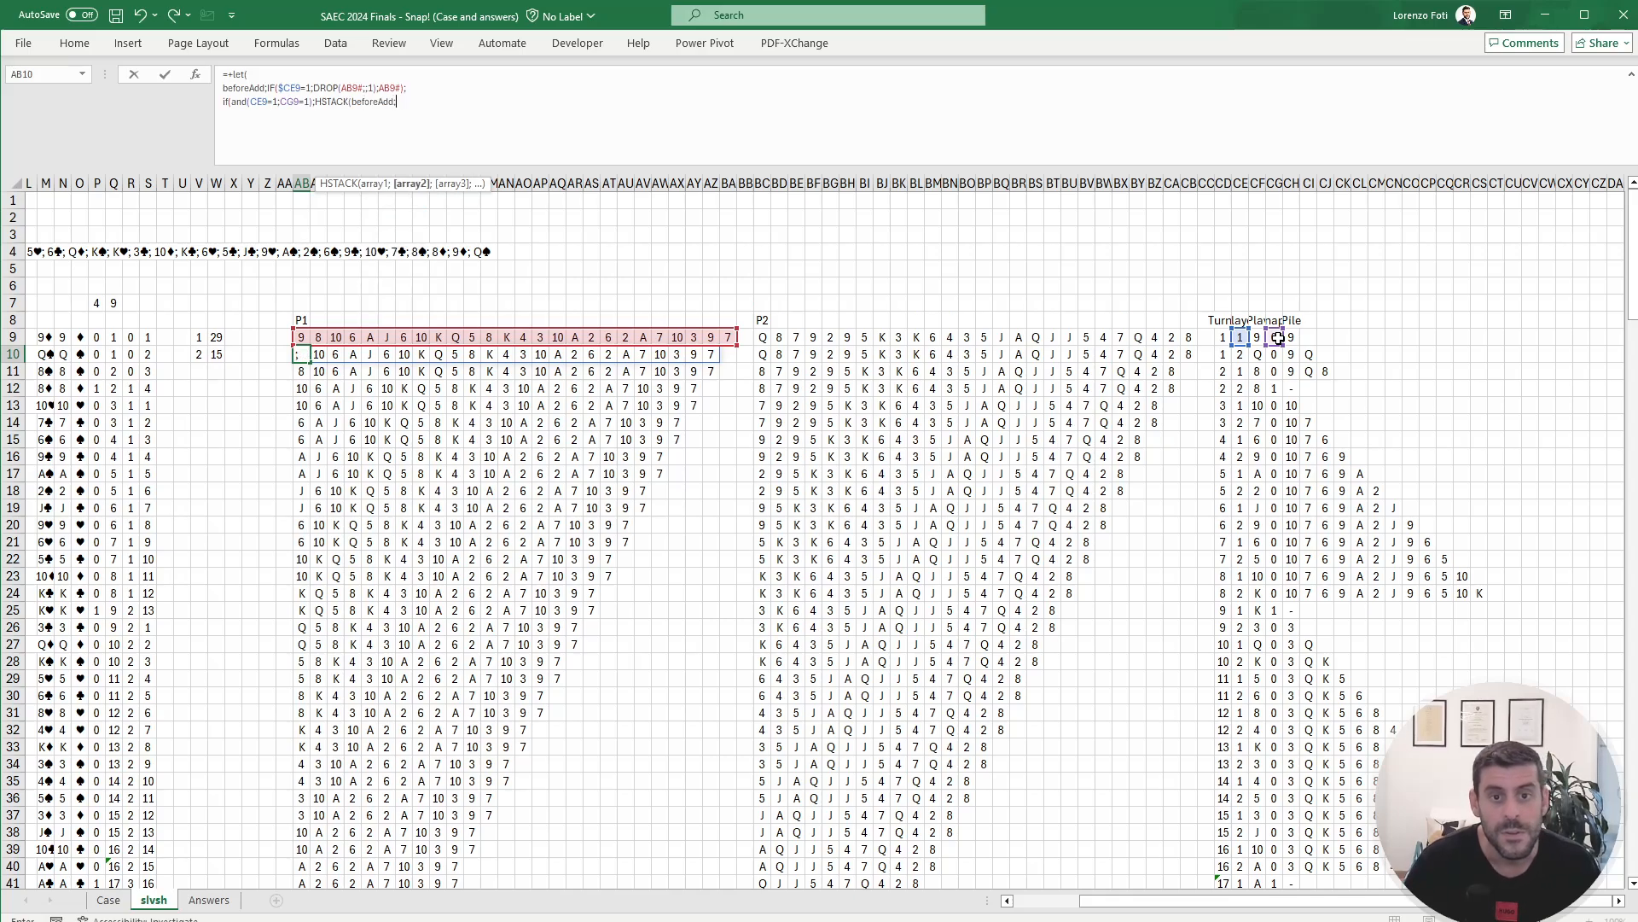
left_click(1296, 337)
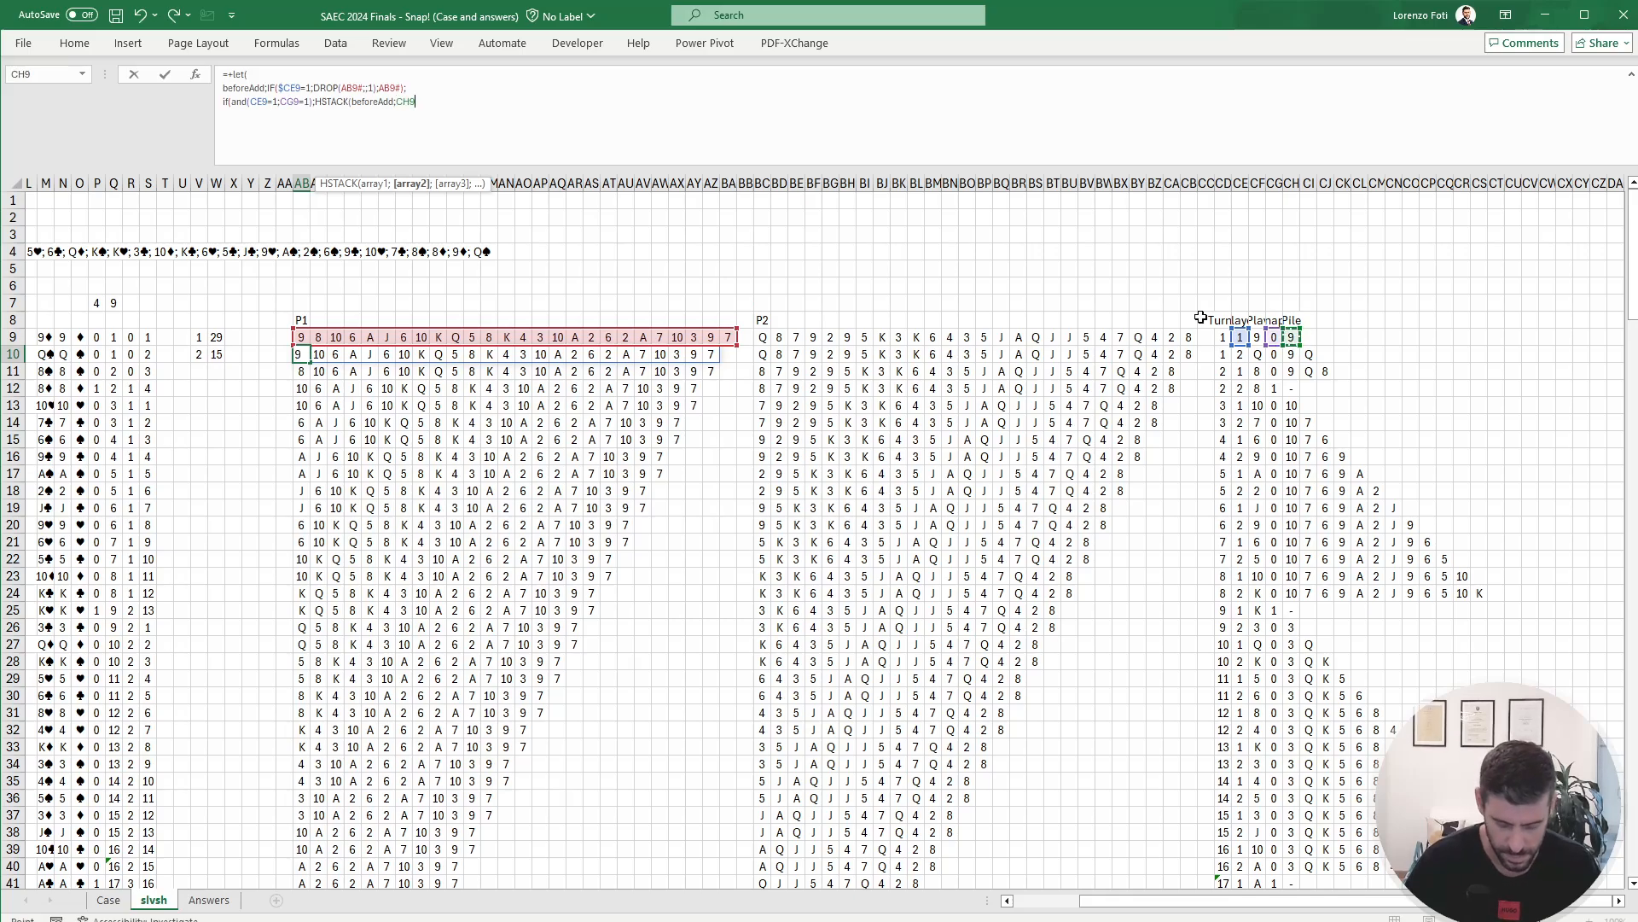
type("#")
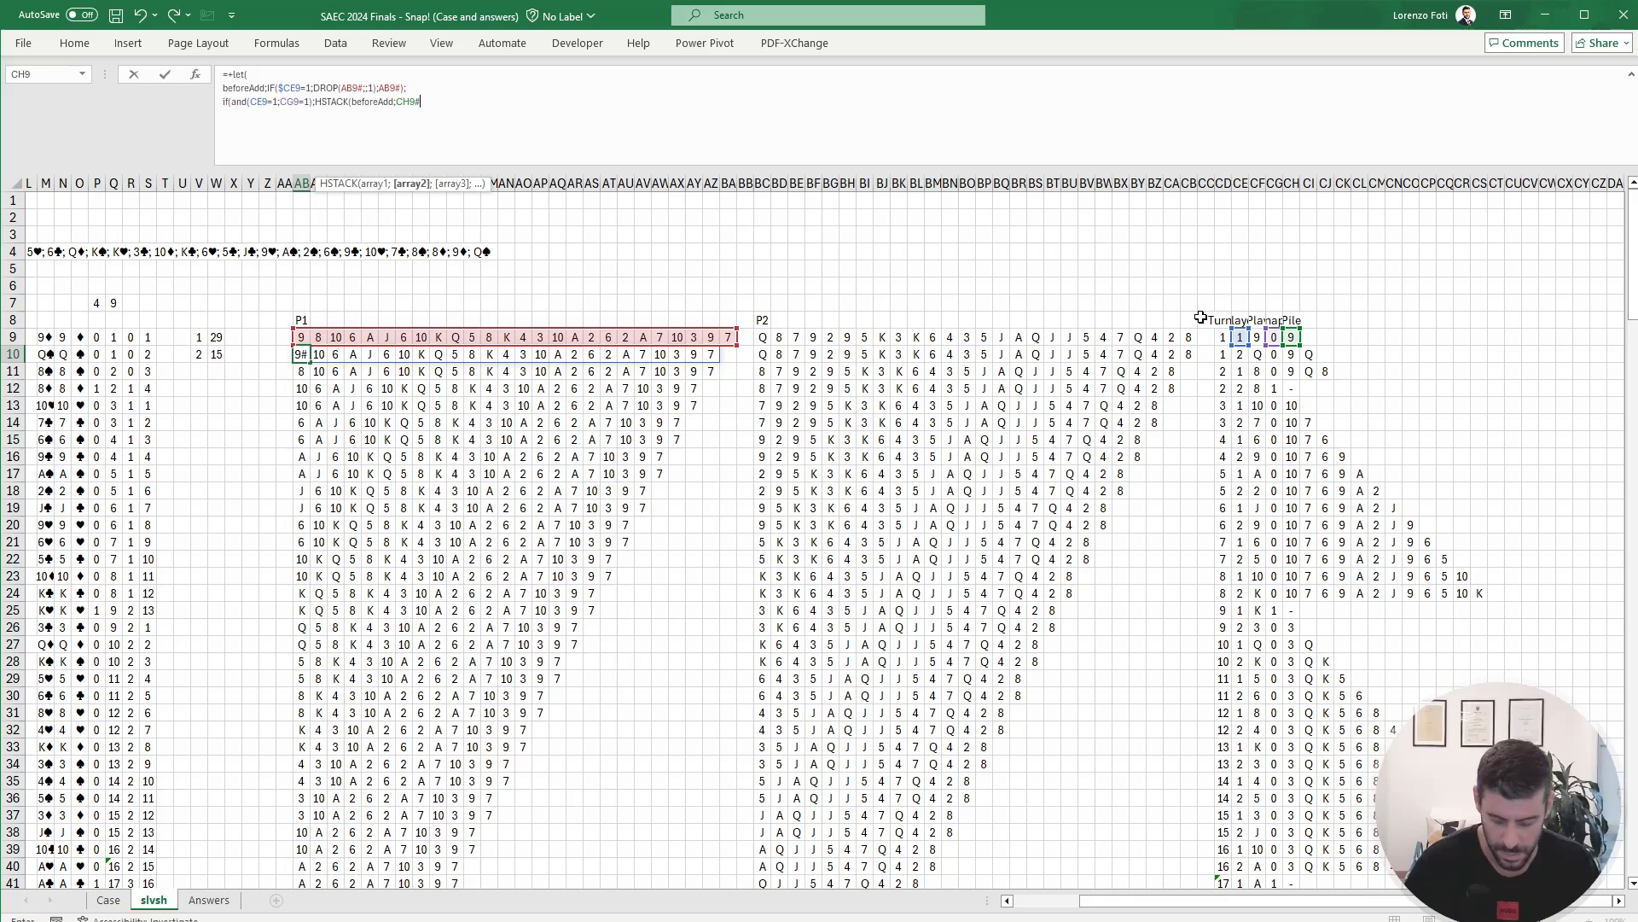
type(";")
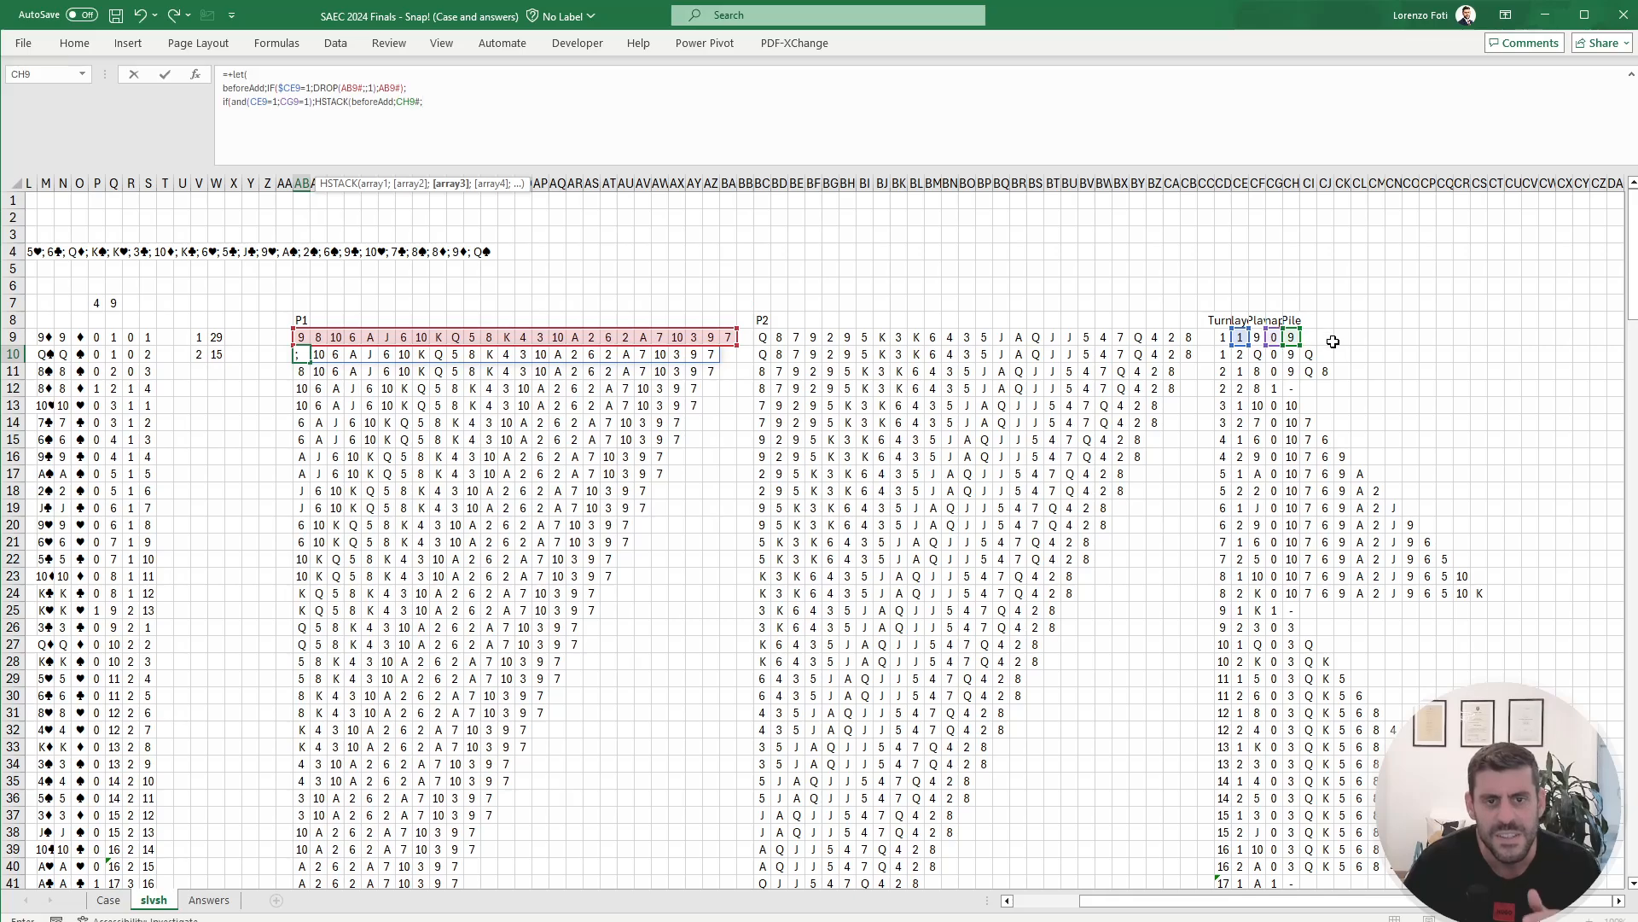
Step: Change the HSTACK pile reference to CH8#, append the played card CF9, and close the function ready for the false result
left_click(1292, 327)
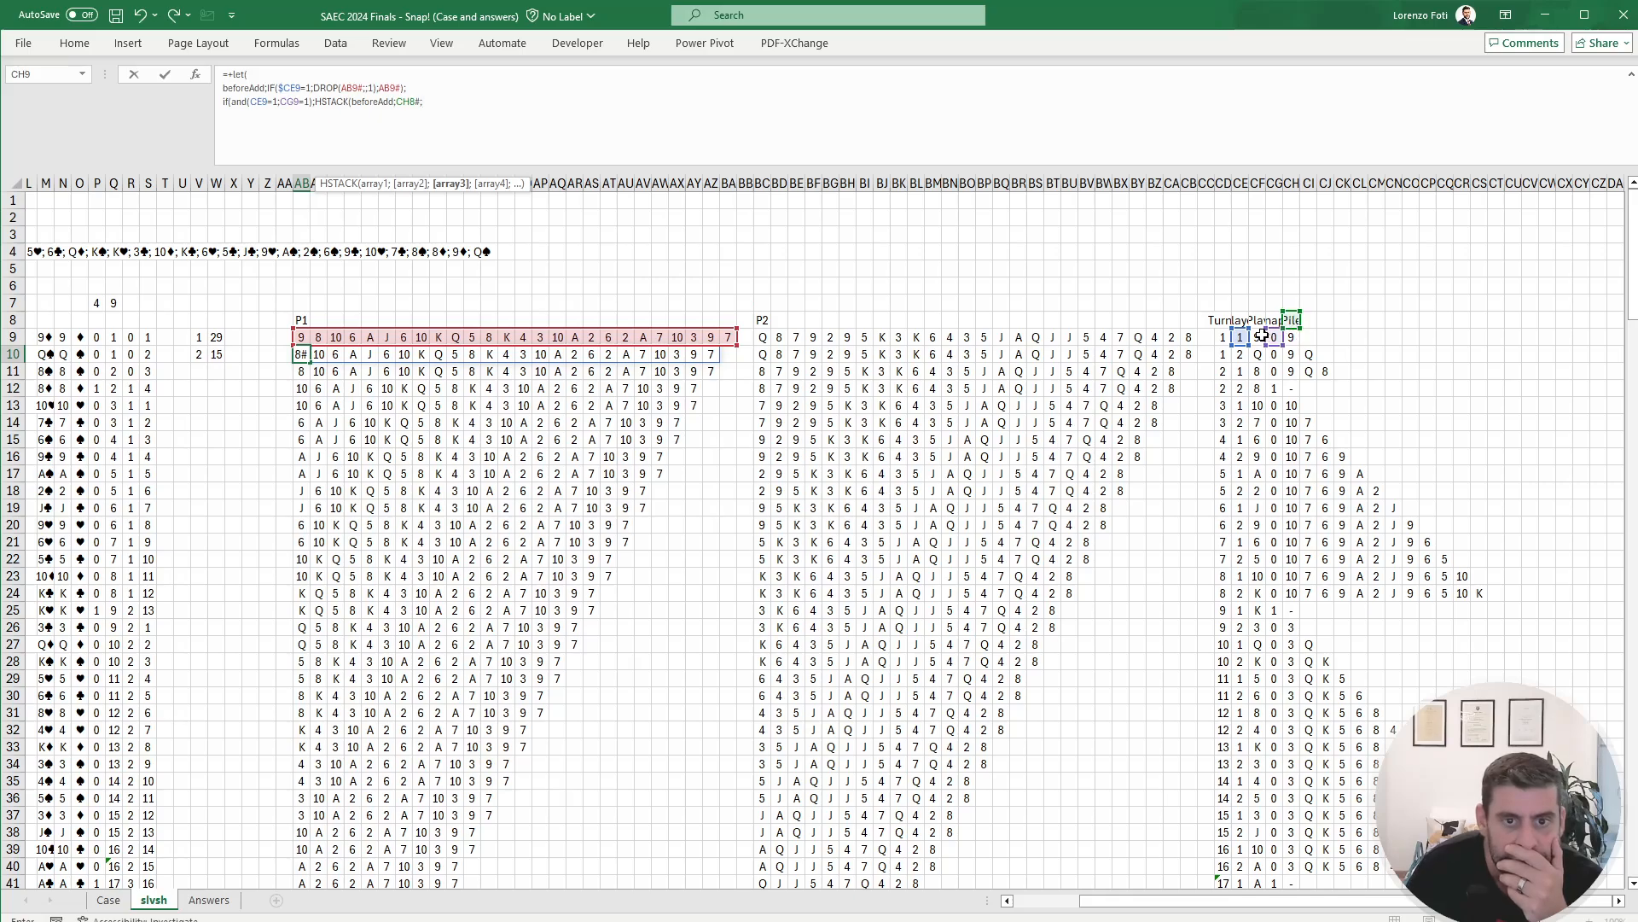
left_click(1260, 335)
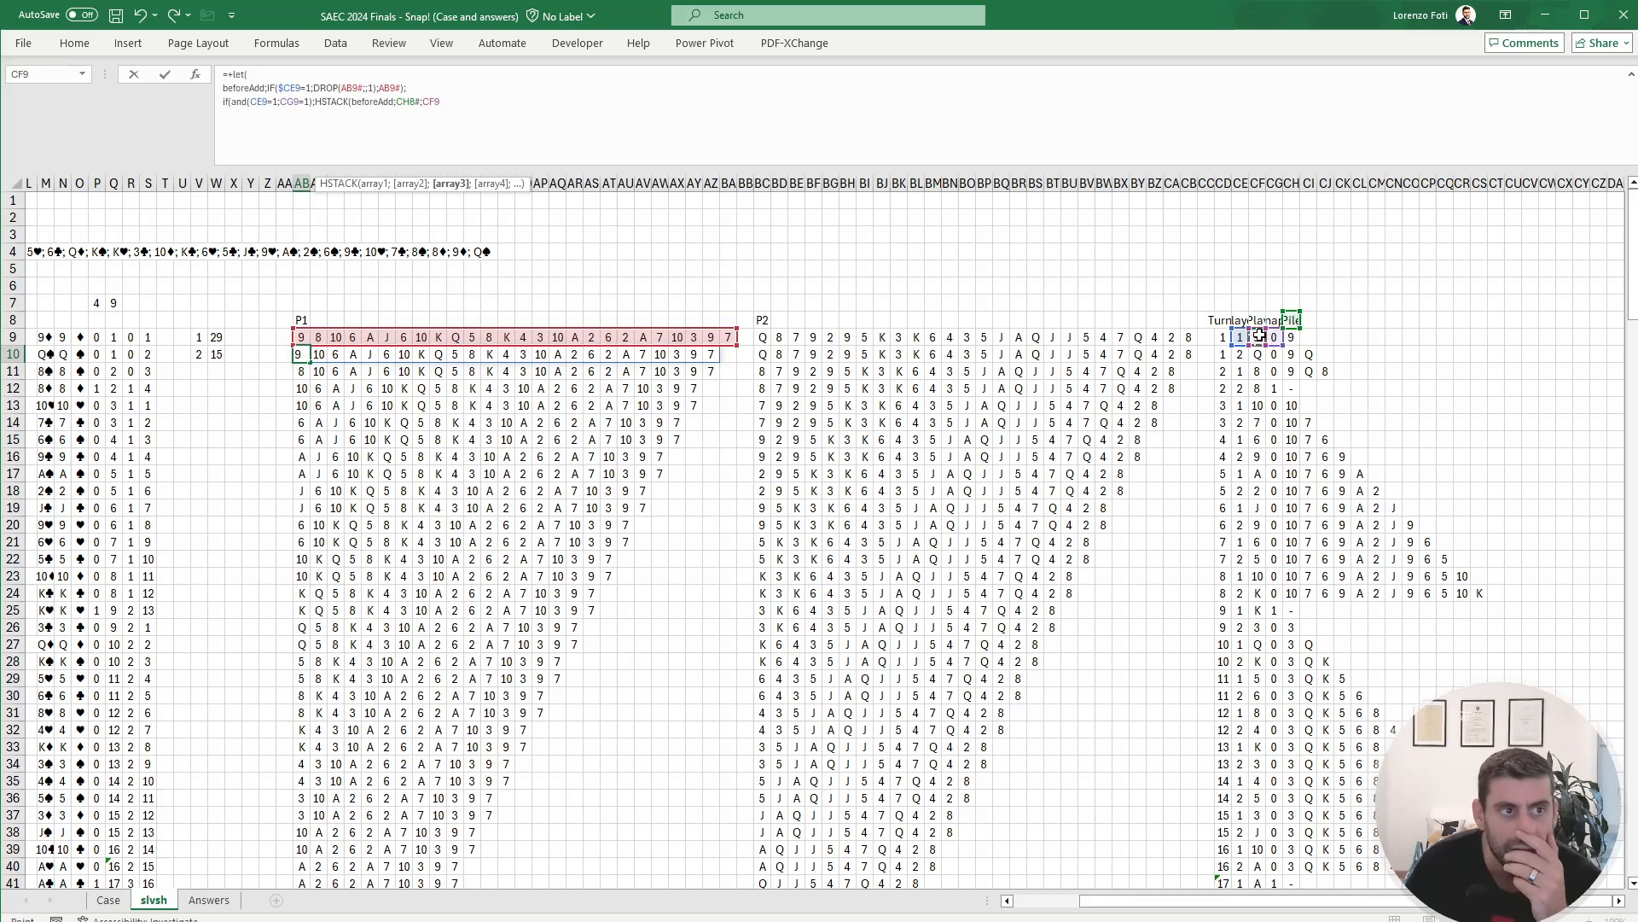
type(")")
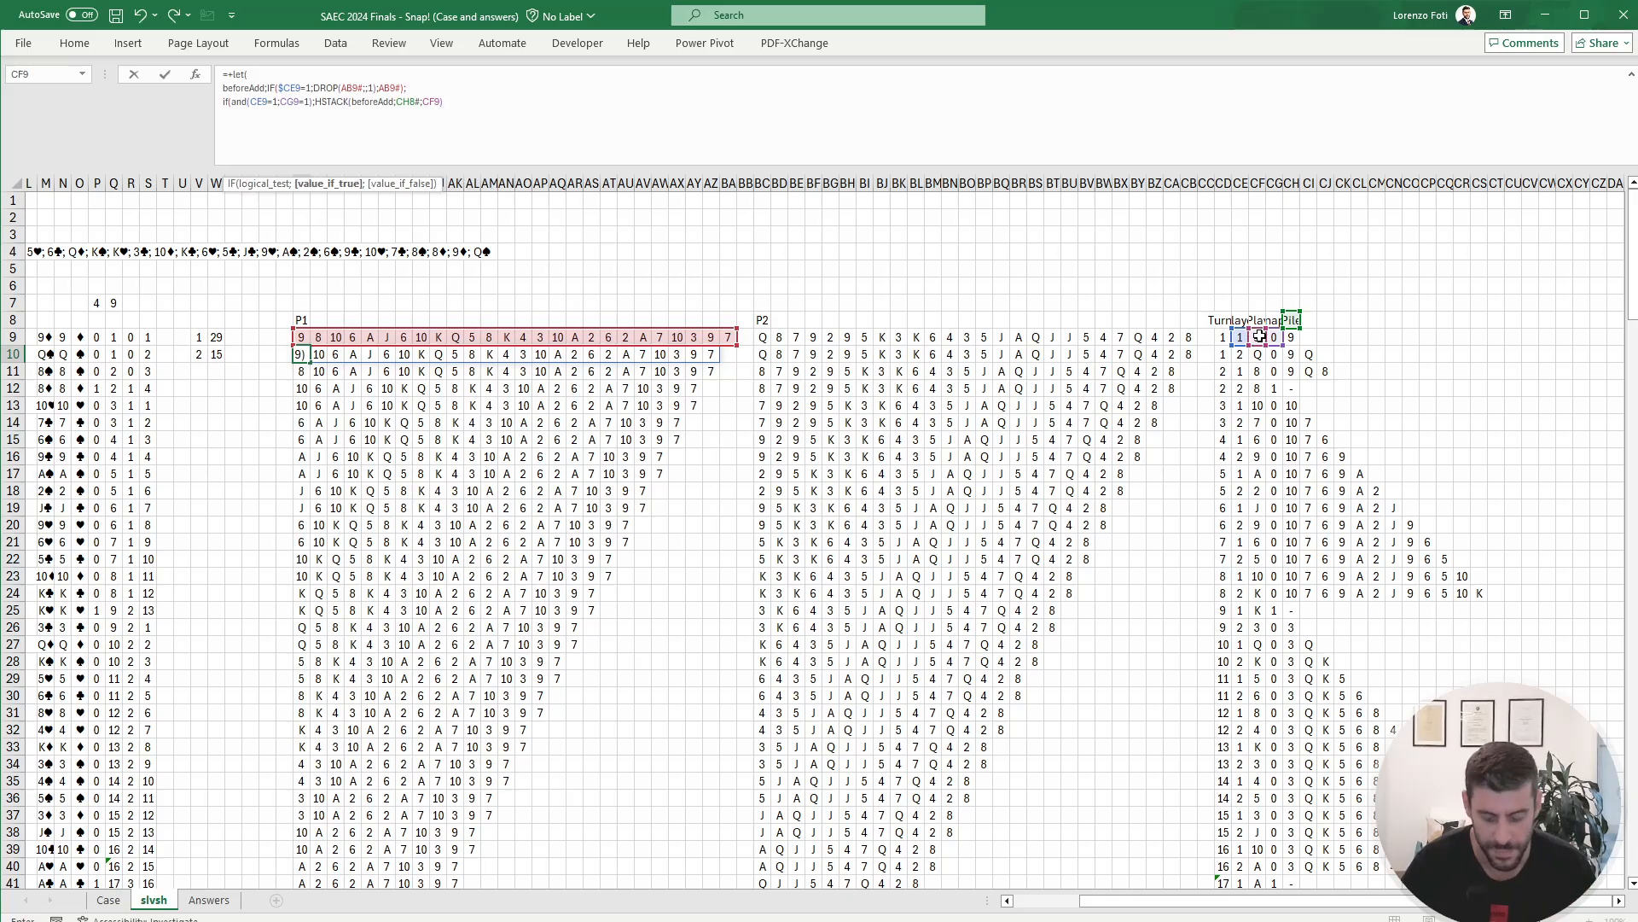
type(";")
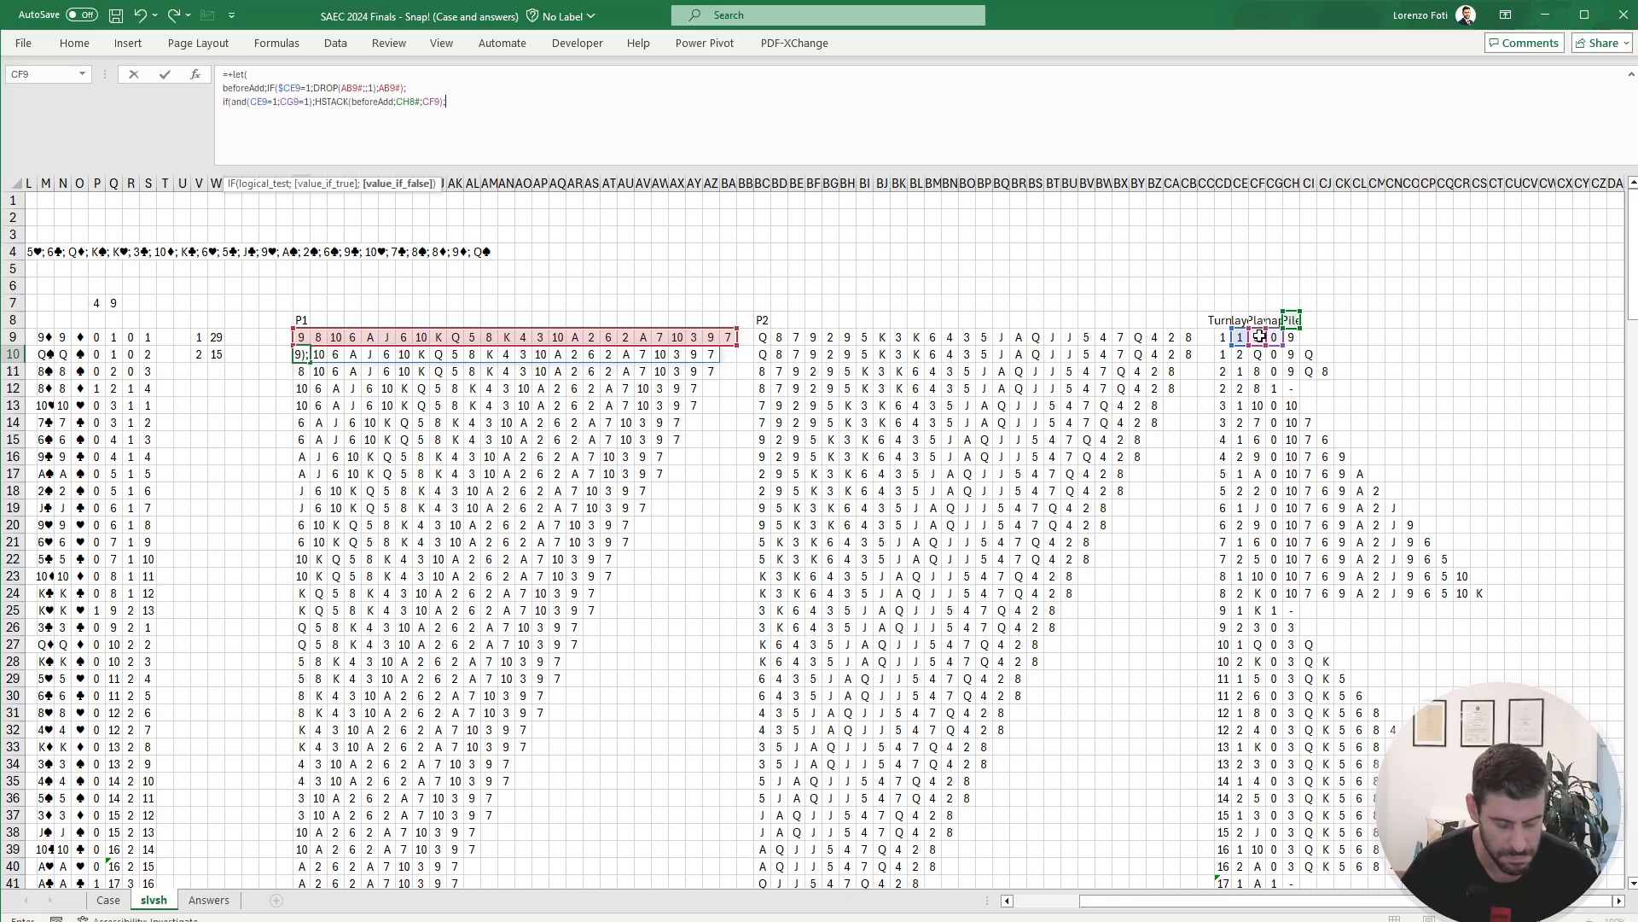
Step: Finish the IF in AB10 with beforeAdd as the false result and commit the LET formula
type("beforeAdd")
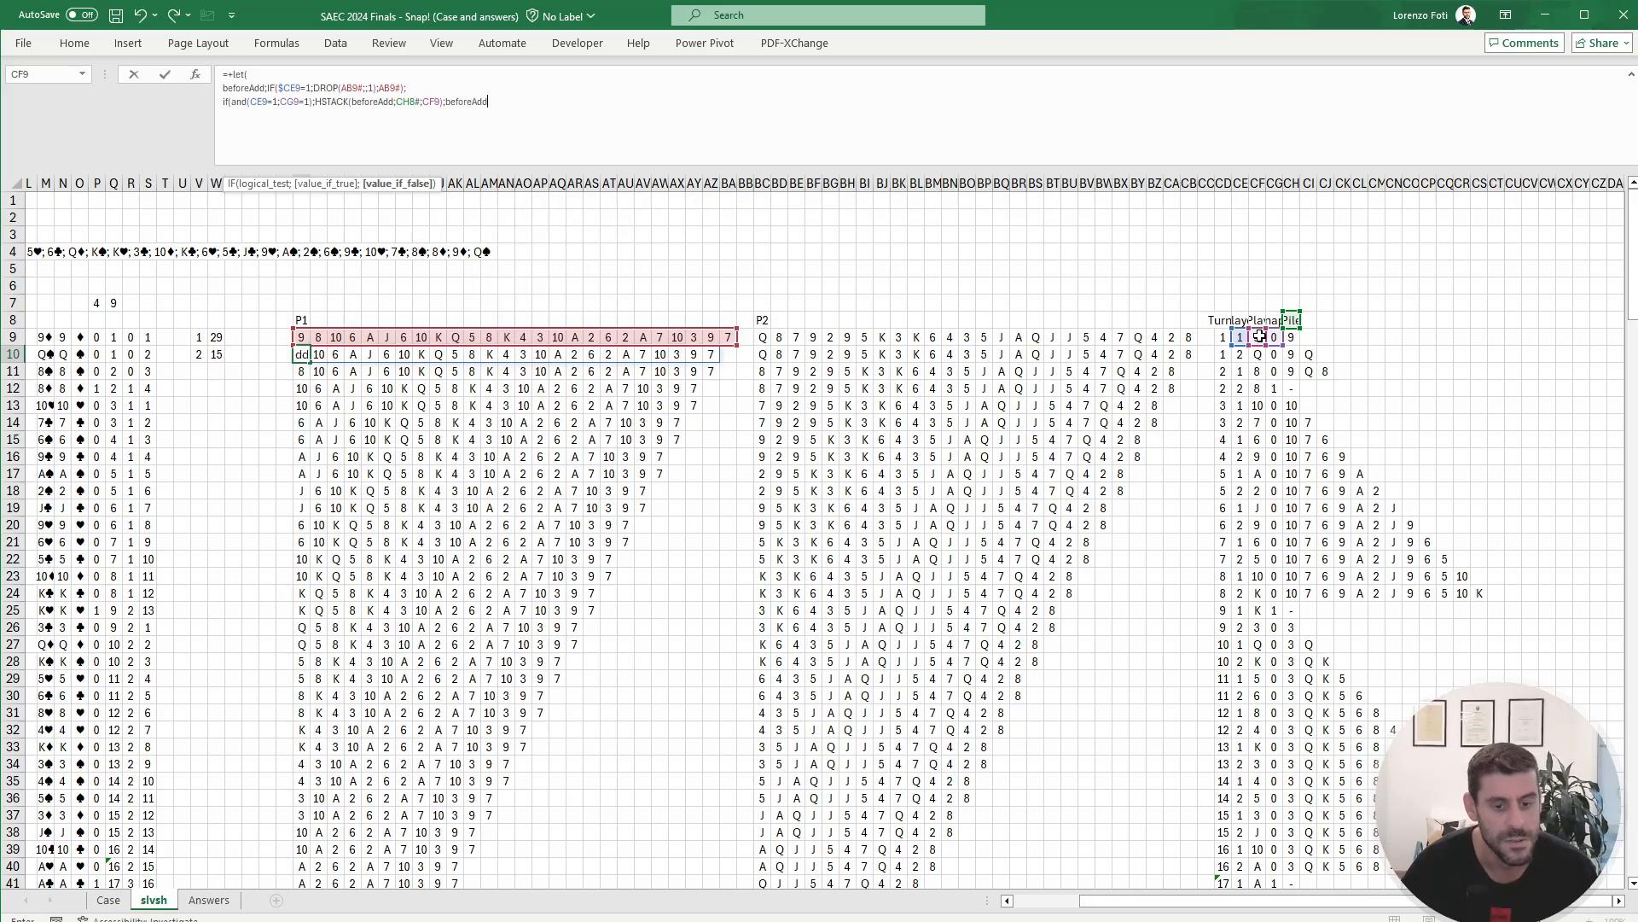
type(")")
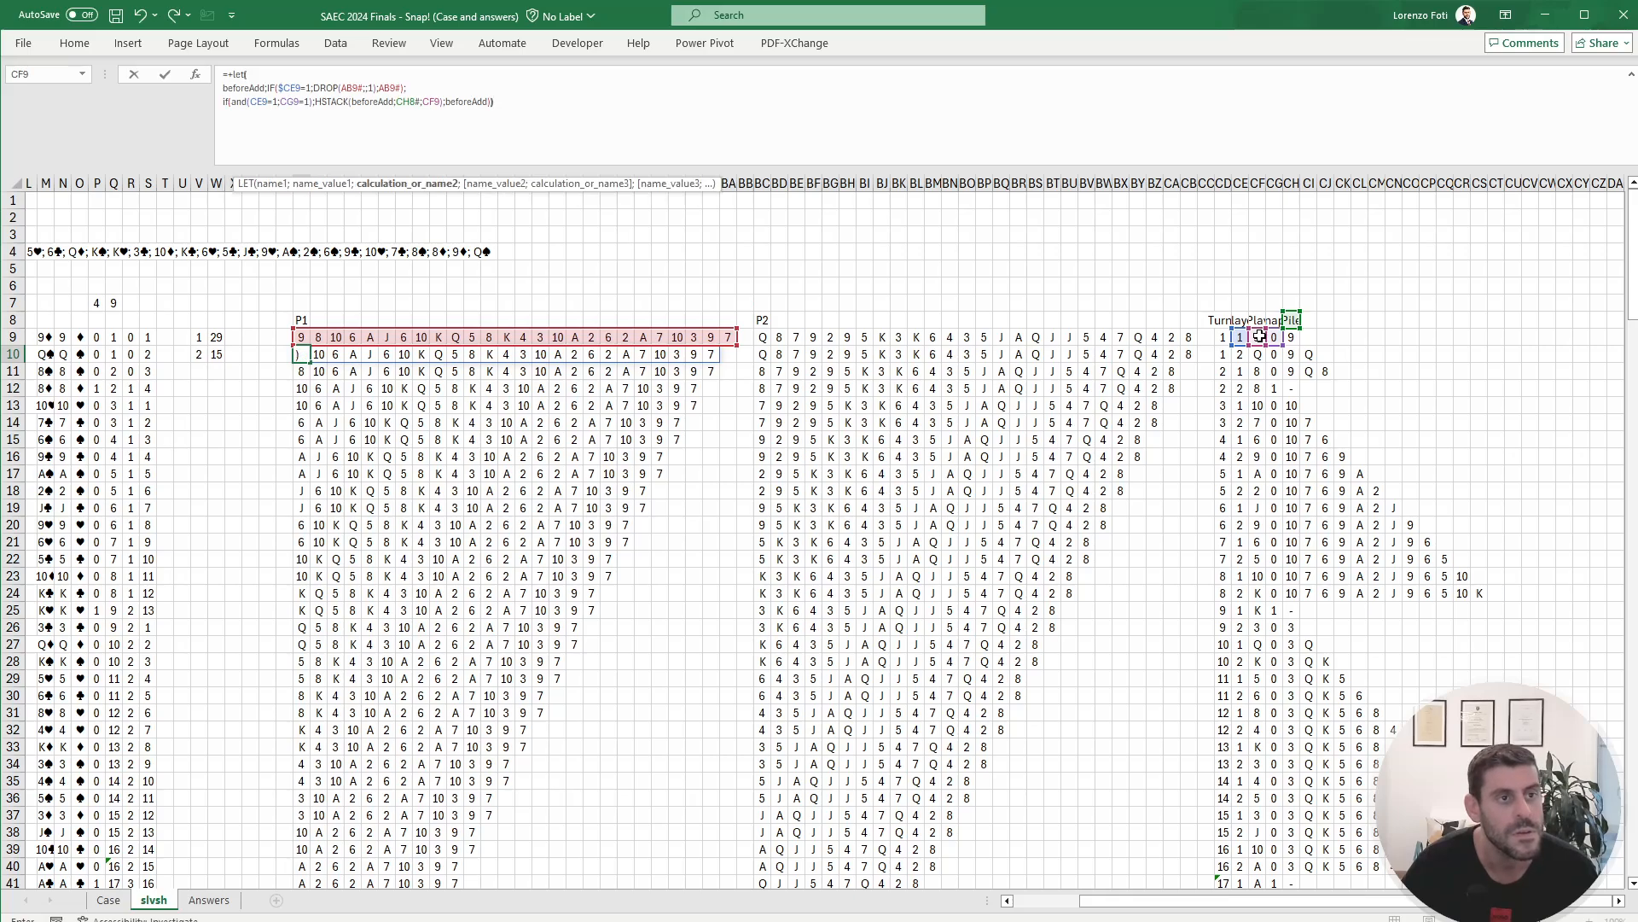
key("Return")
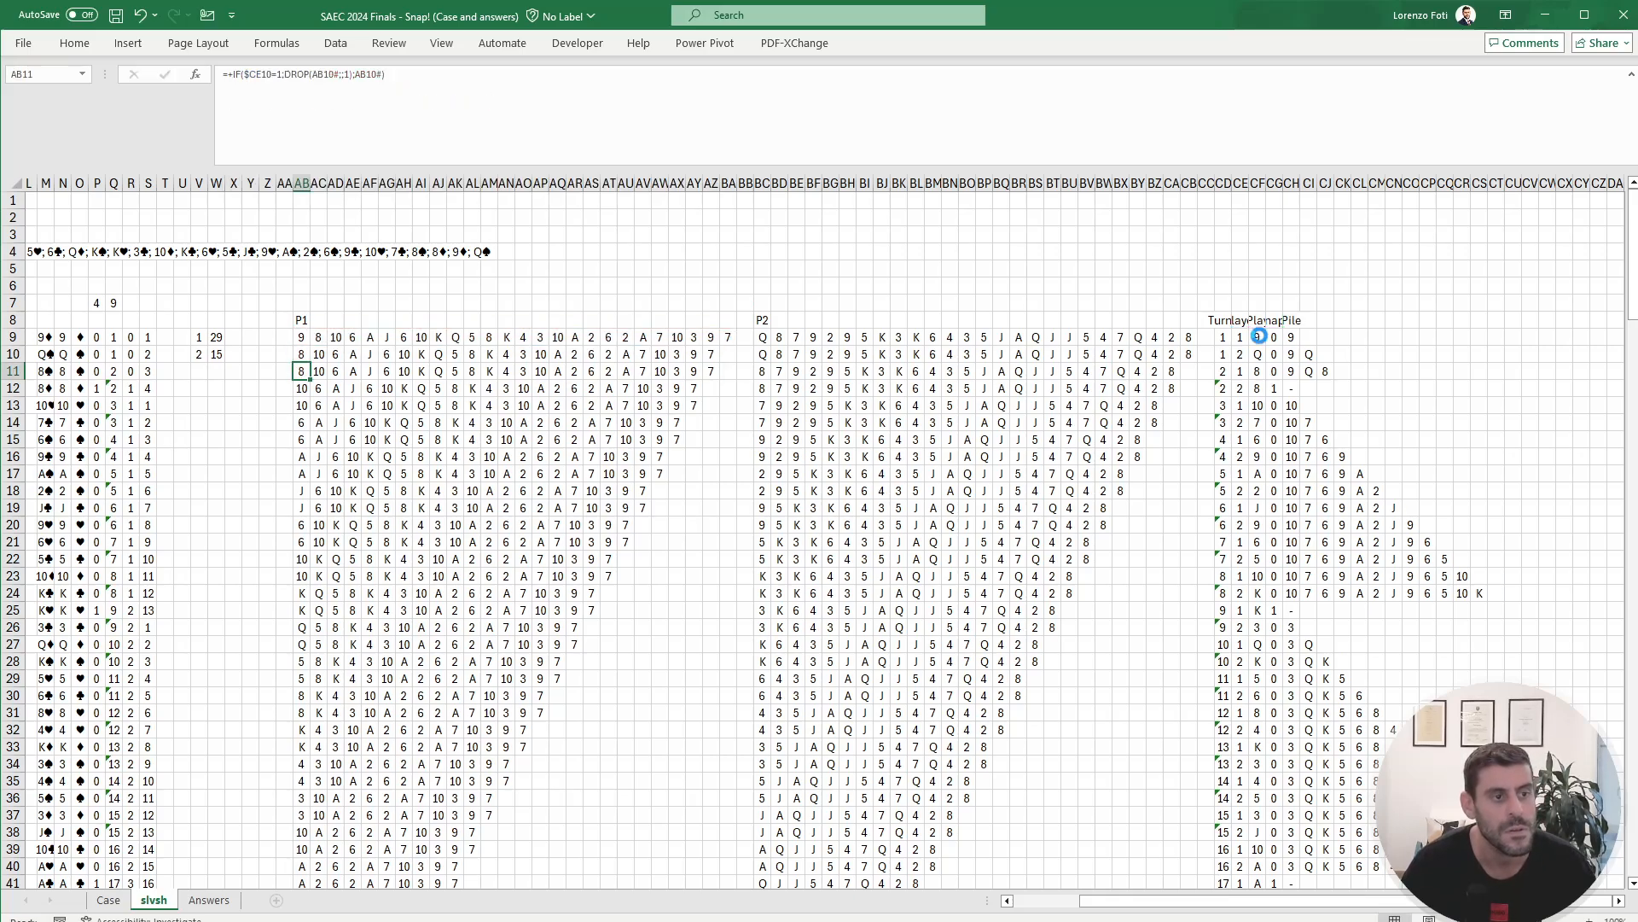
Step: Copy the LET formula from AB10 down player 1's deck column and check the cell references in AB12 and AB13
key("Down")
key("F2")
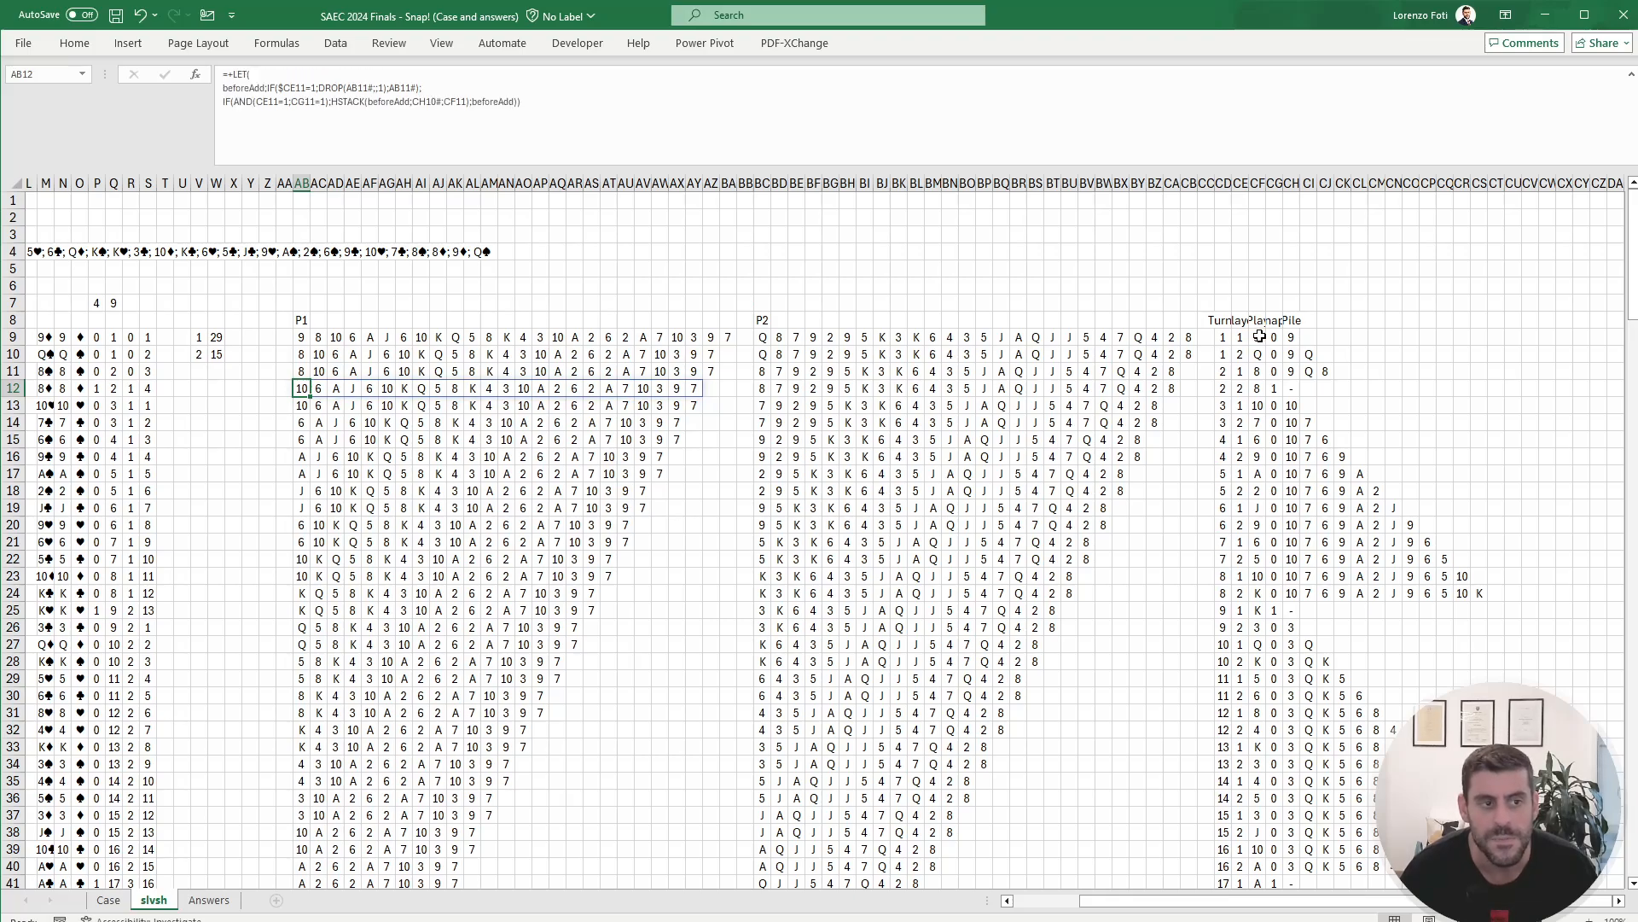
key("Return")
key("Up")
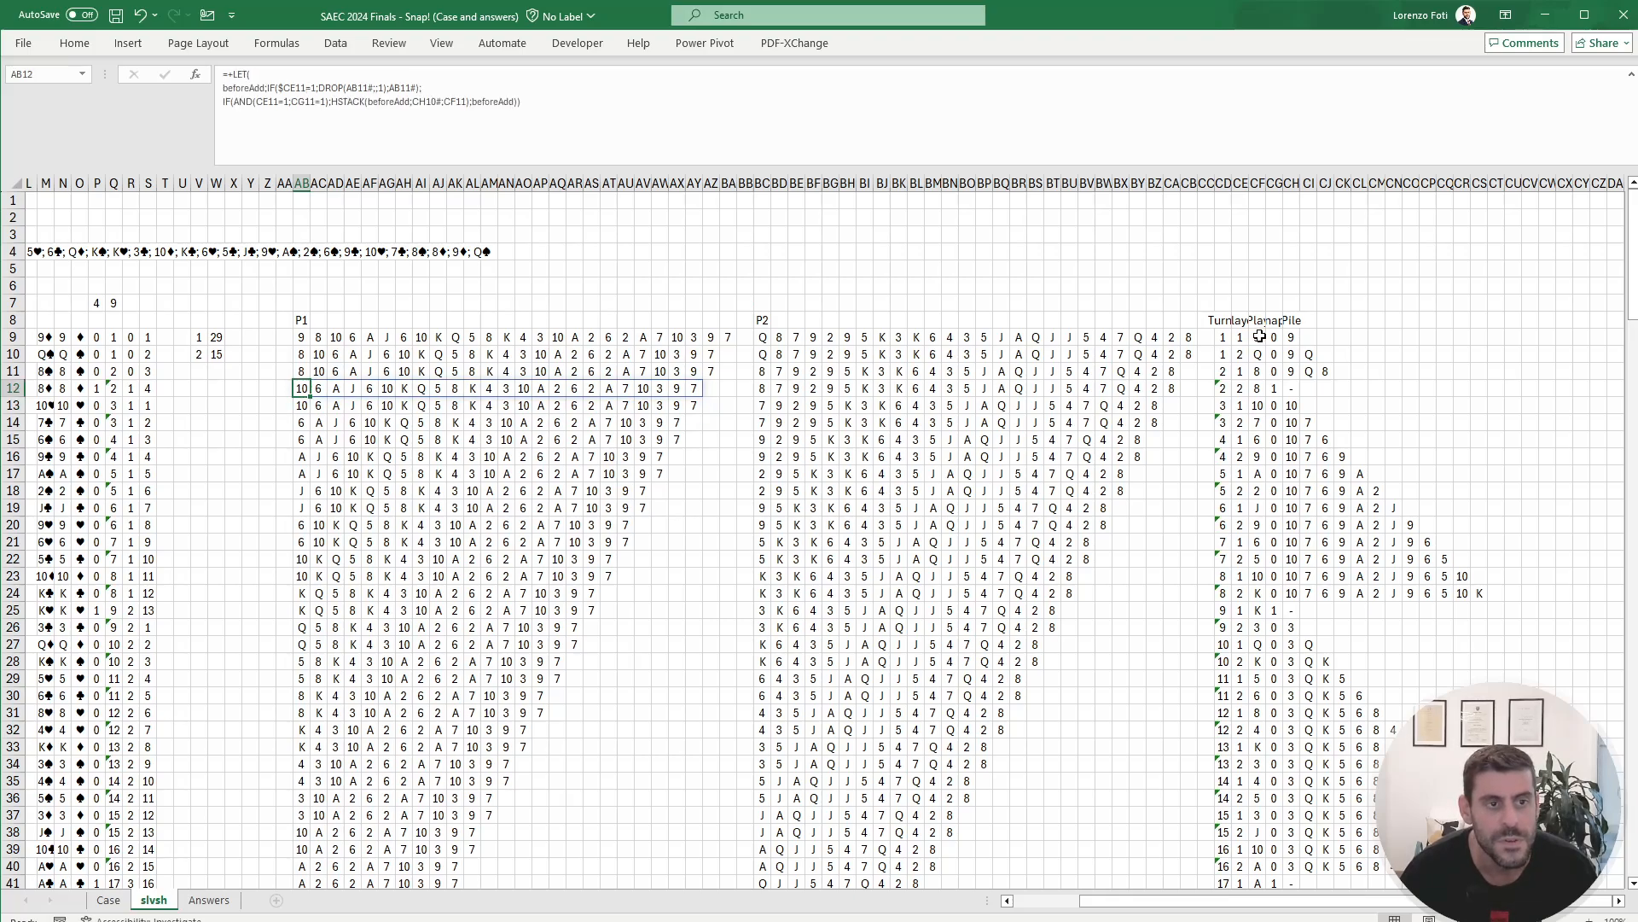
key("F2")
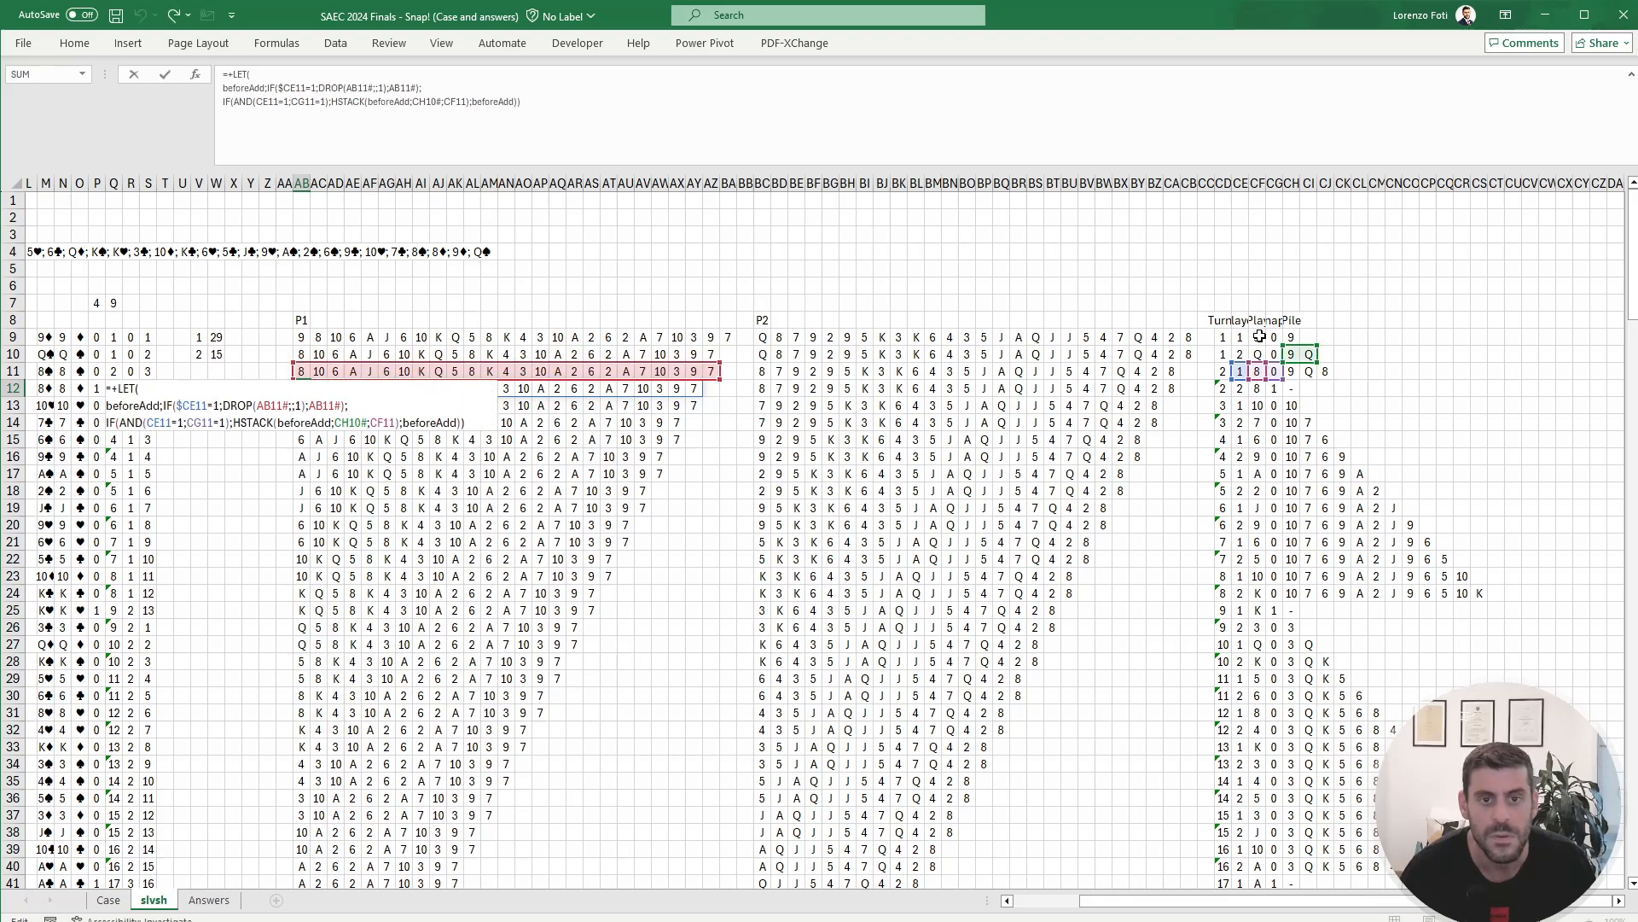
key("ctrl+Return")
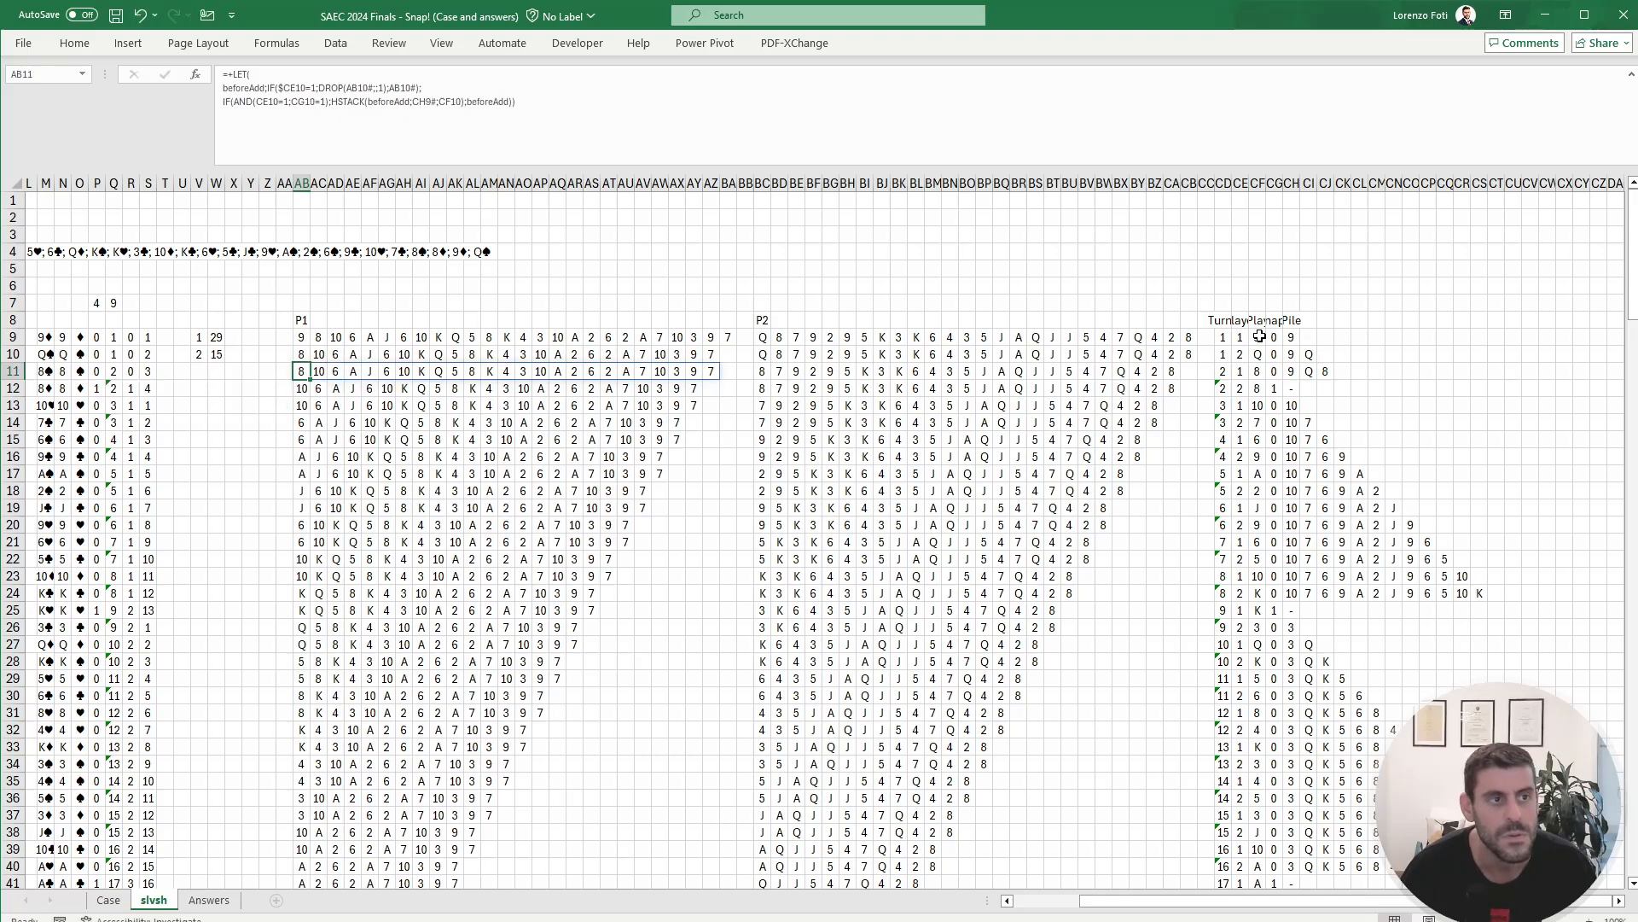
key("Down")
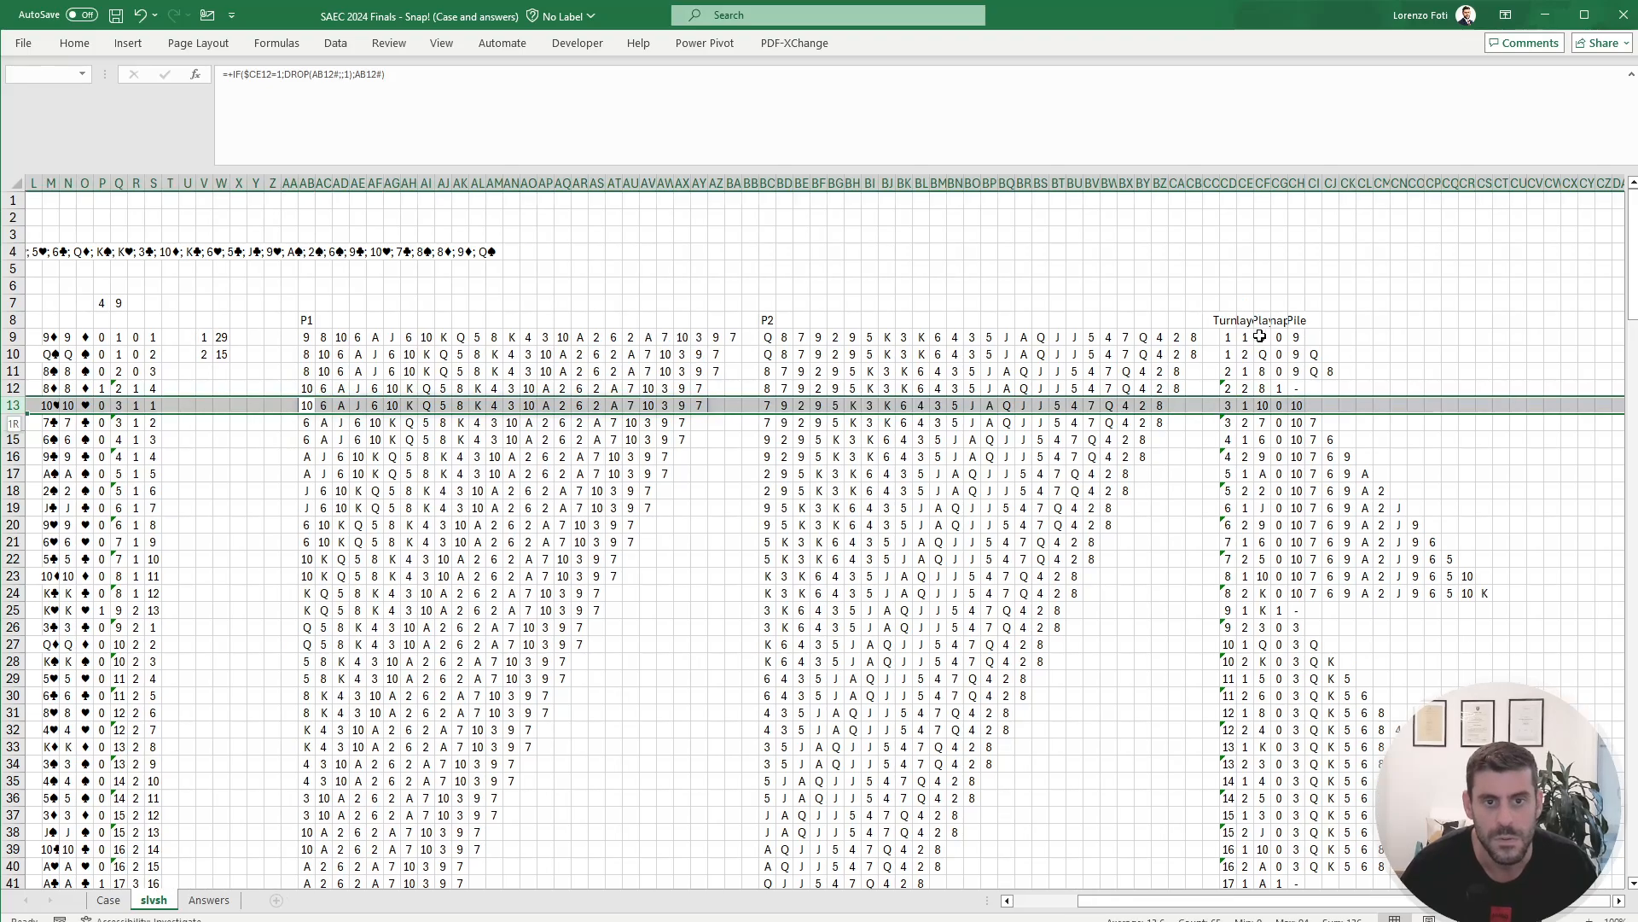
key("Up")
key("F2")
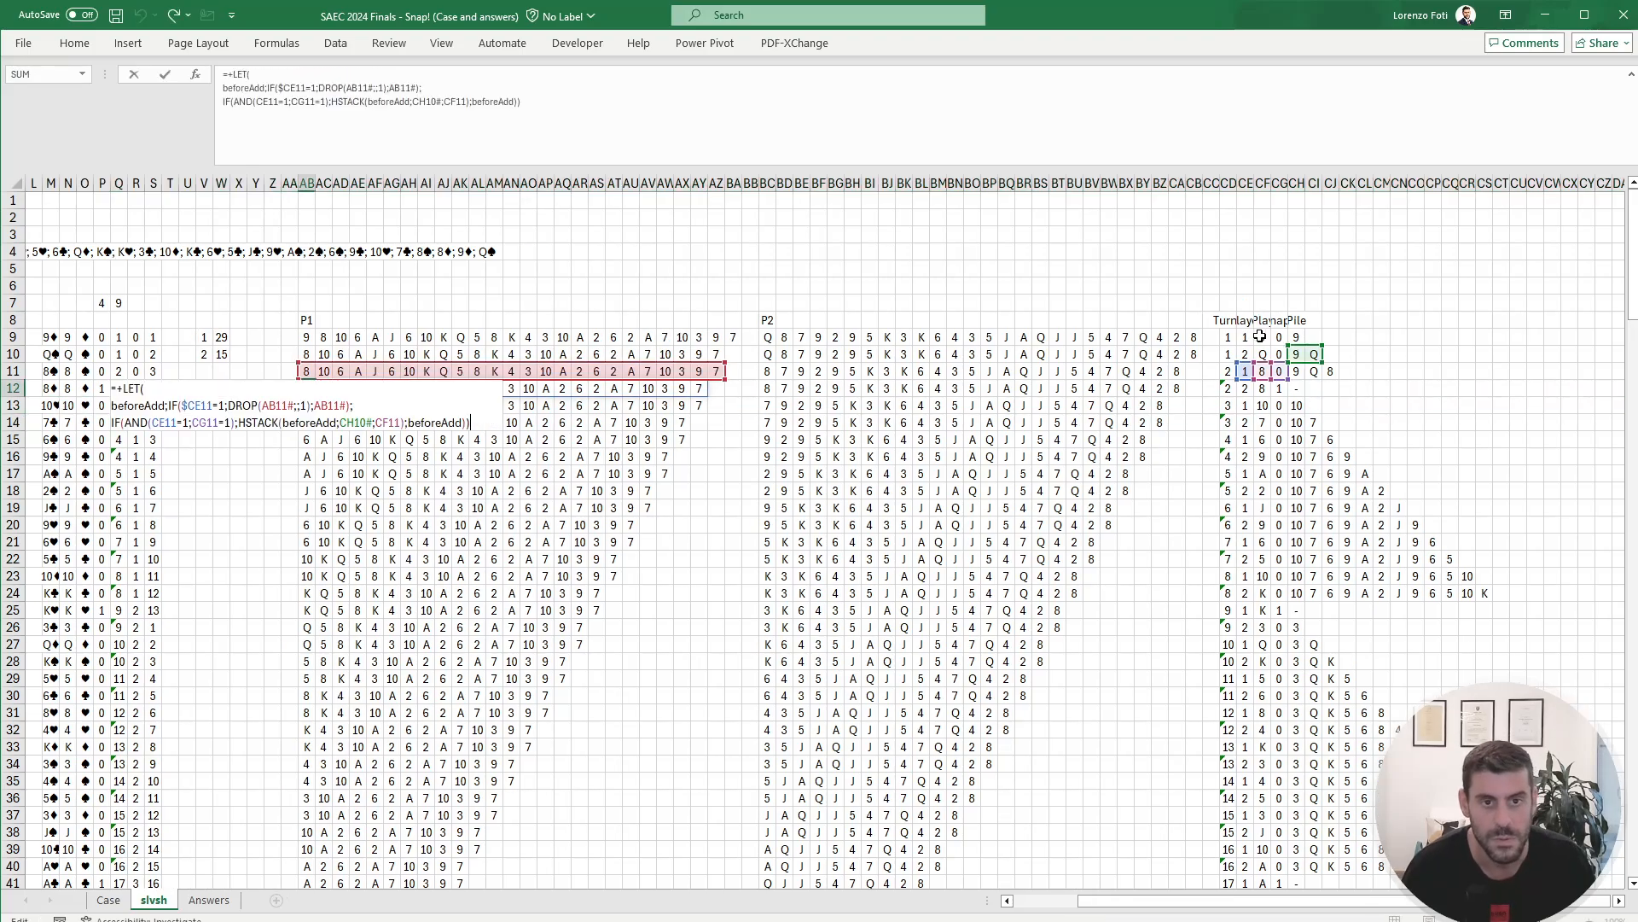
key("Escape")
key("Down")
key("ctrl+d")
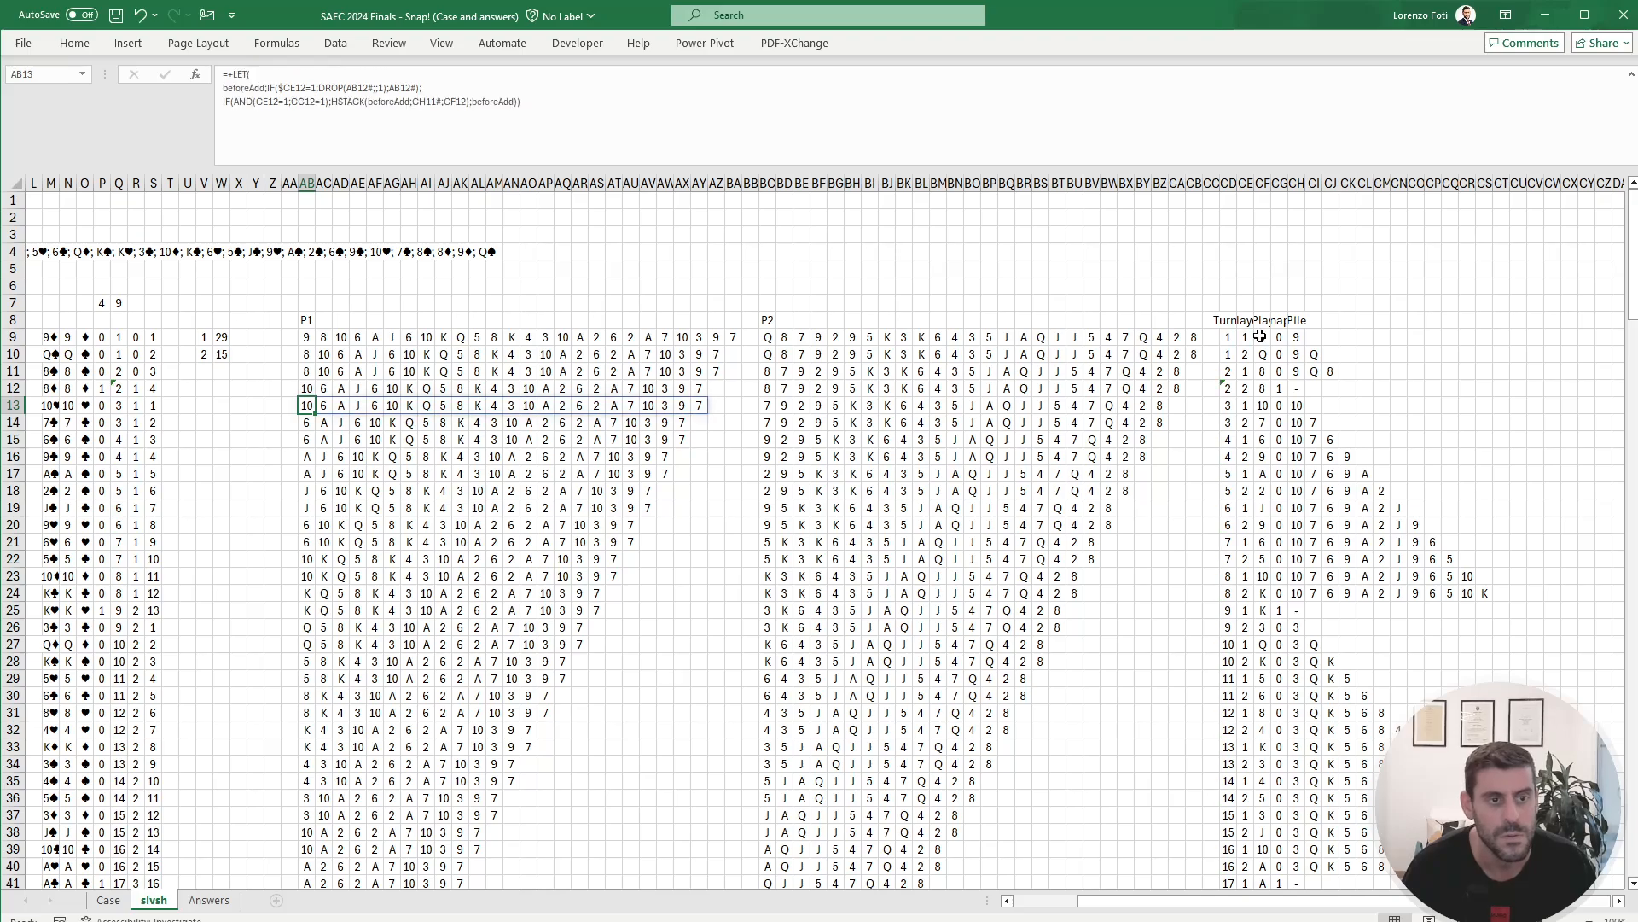
key("F2")
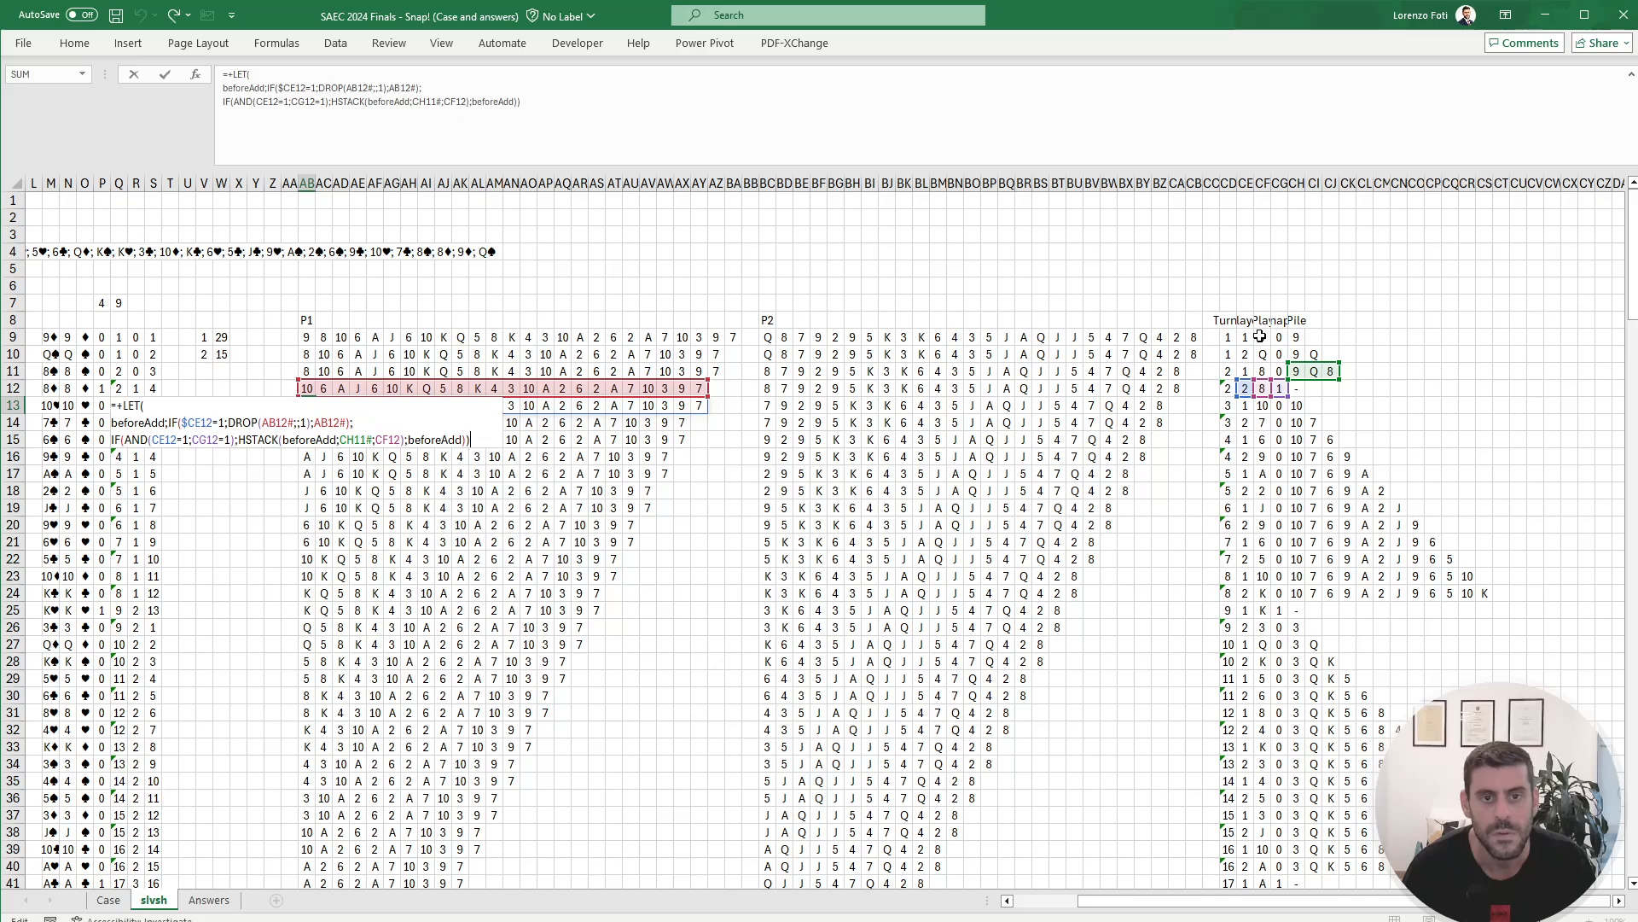
key("Escape")
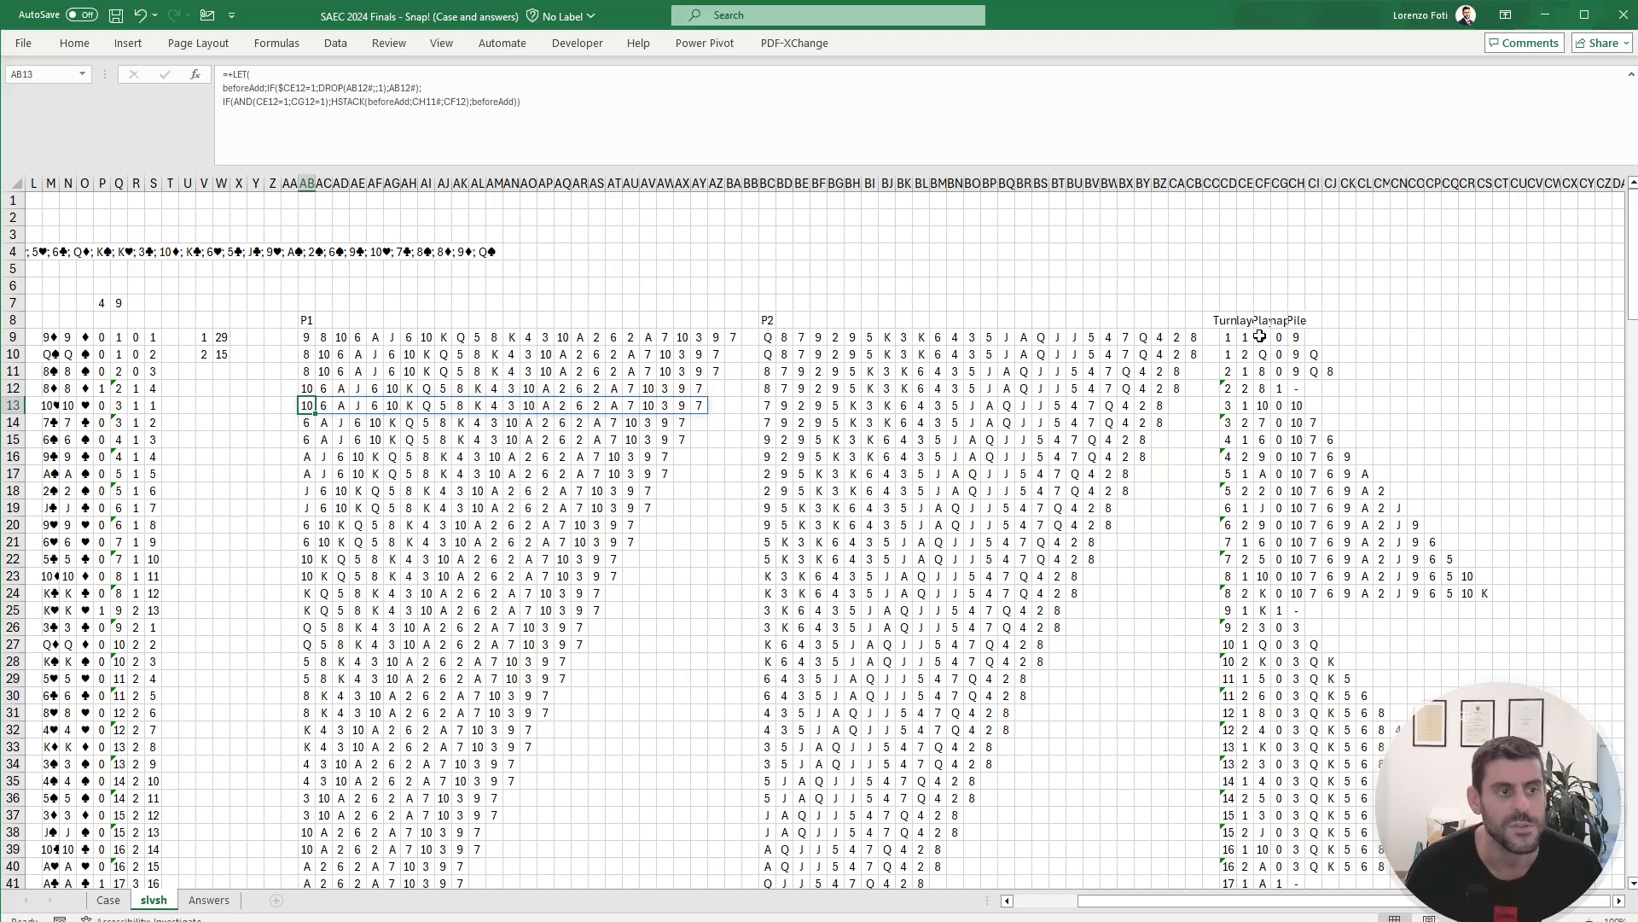
Step: Copy the LET formula text from AB10 and insert it in front of player 2's existing deck formula in BC10
key("Up")
key("Up")
key("Up")
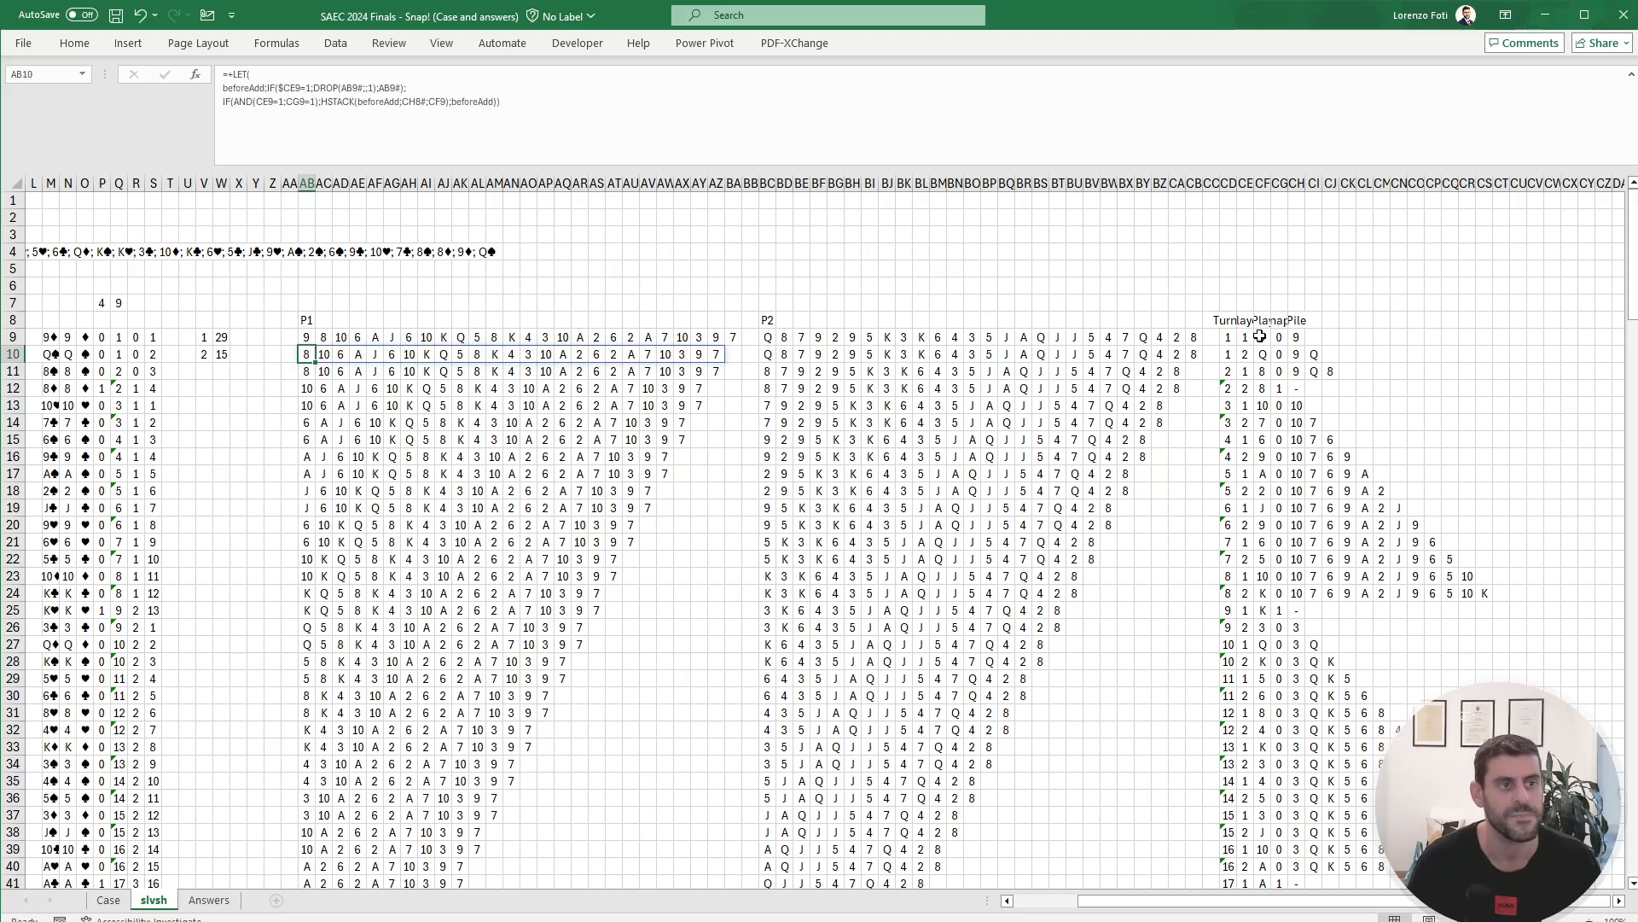
left_click(770, 356)
left_click(420, 110)
key("Escape")
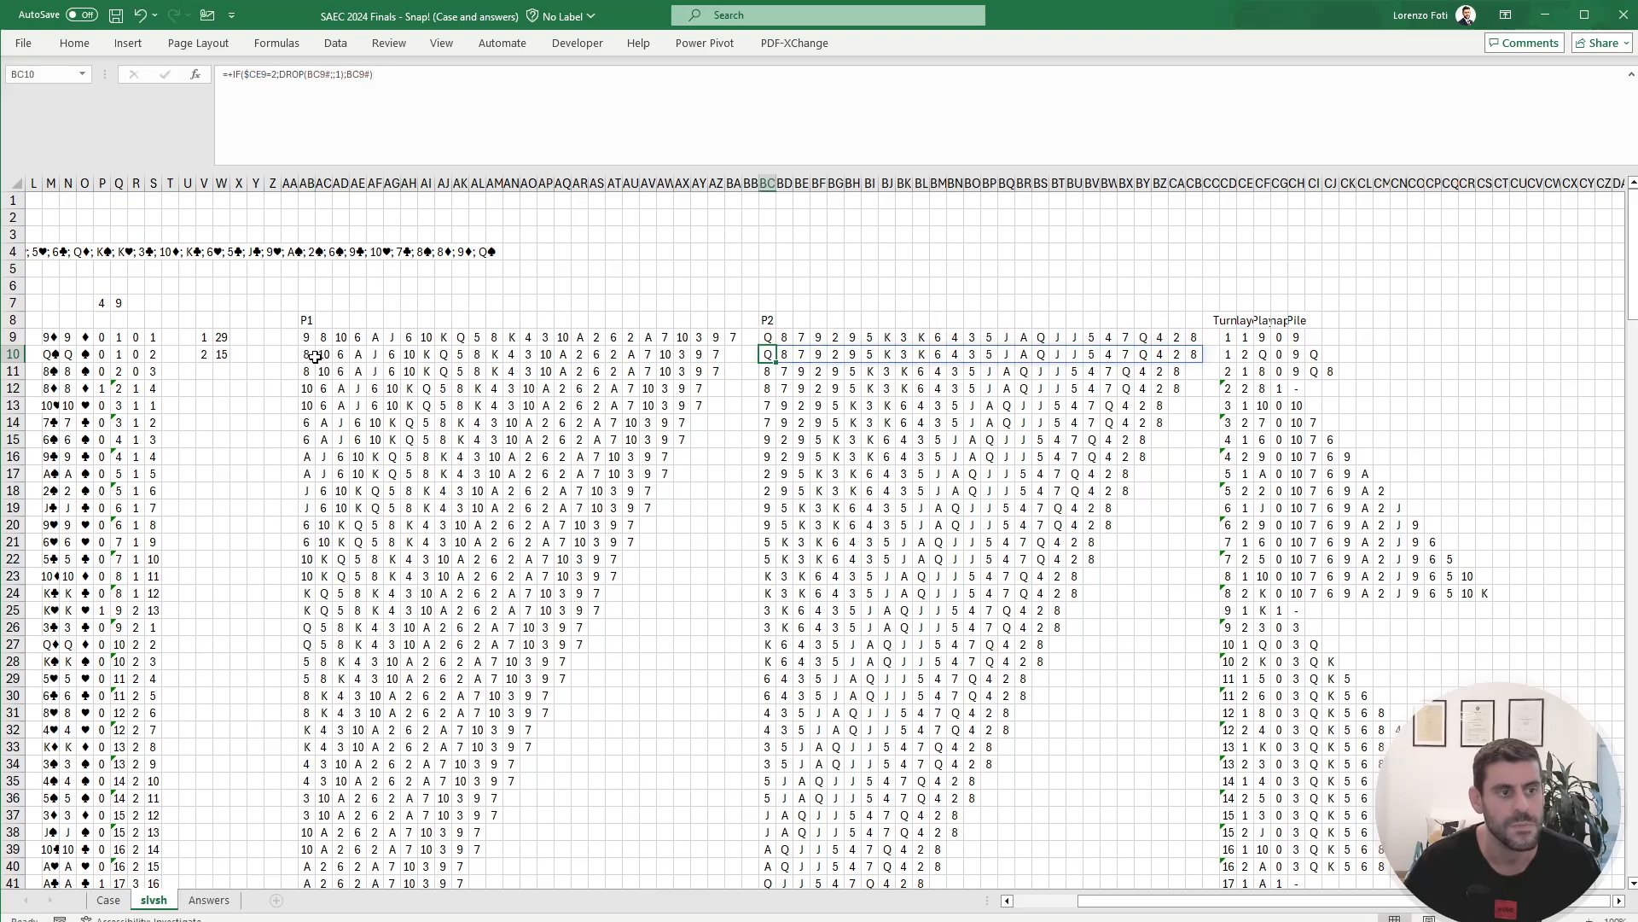
left_click(315, 357)
left_click(514, 108)
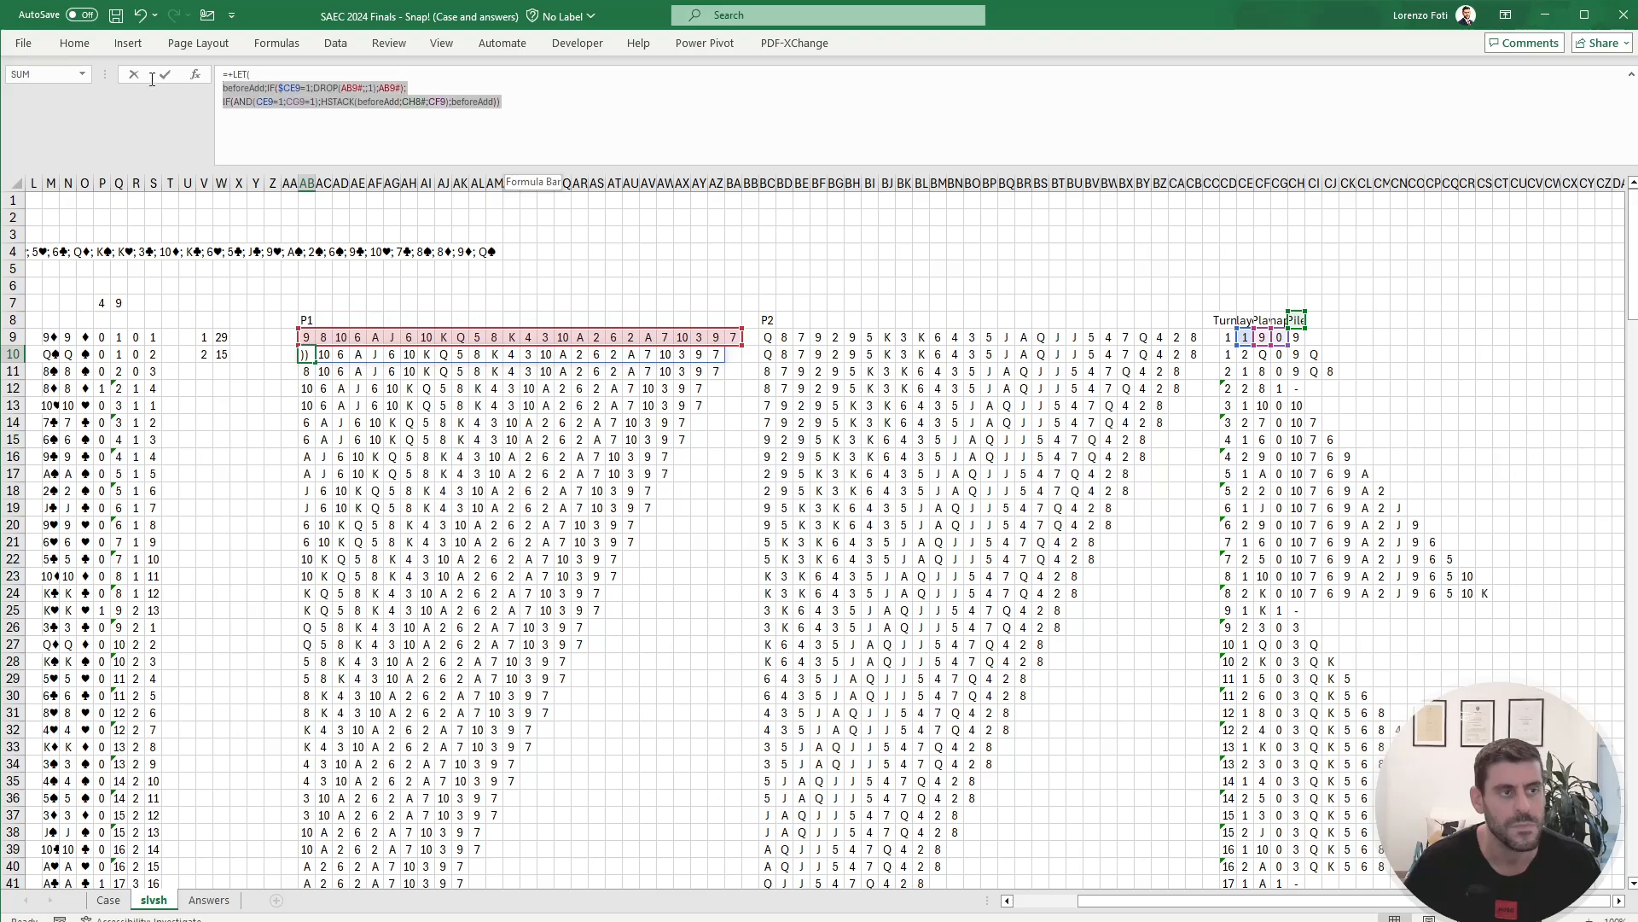
key("Escape")
left_click(771, 356)
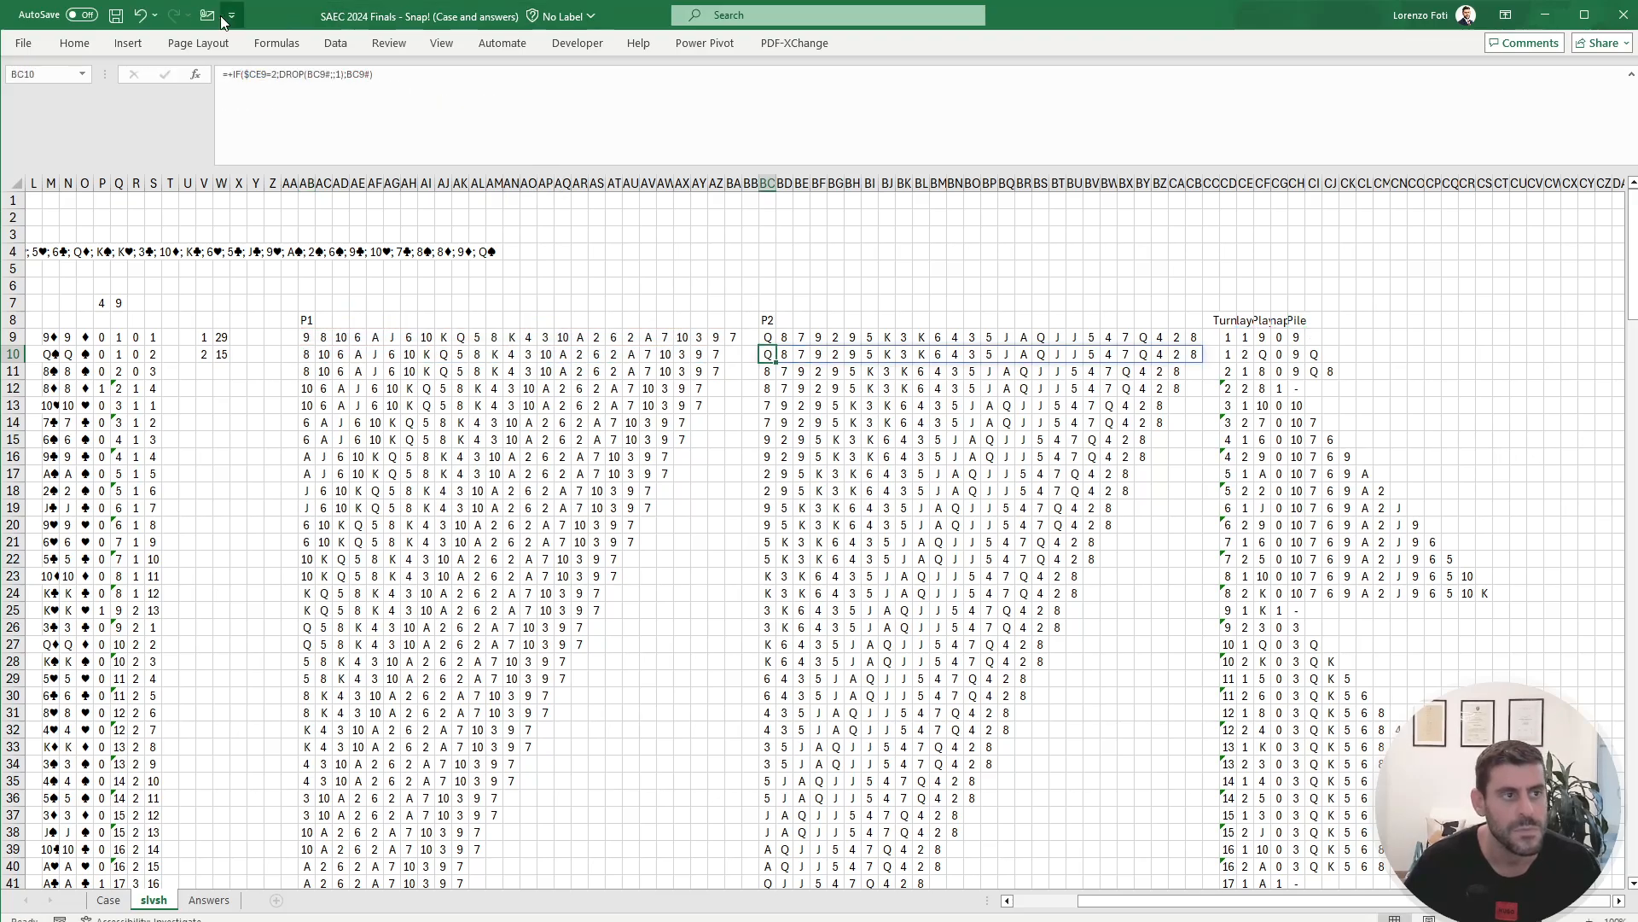
left_click(224, 74)
type("=+LET( beforeAdd;IF($CE9=1;DROP(AB9#;;1);AB9#); IF(AND(CE9=1;CG9=1);HSTACK(beforeAdd;CH8#;CF9);beforeAdd))")
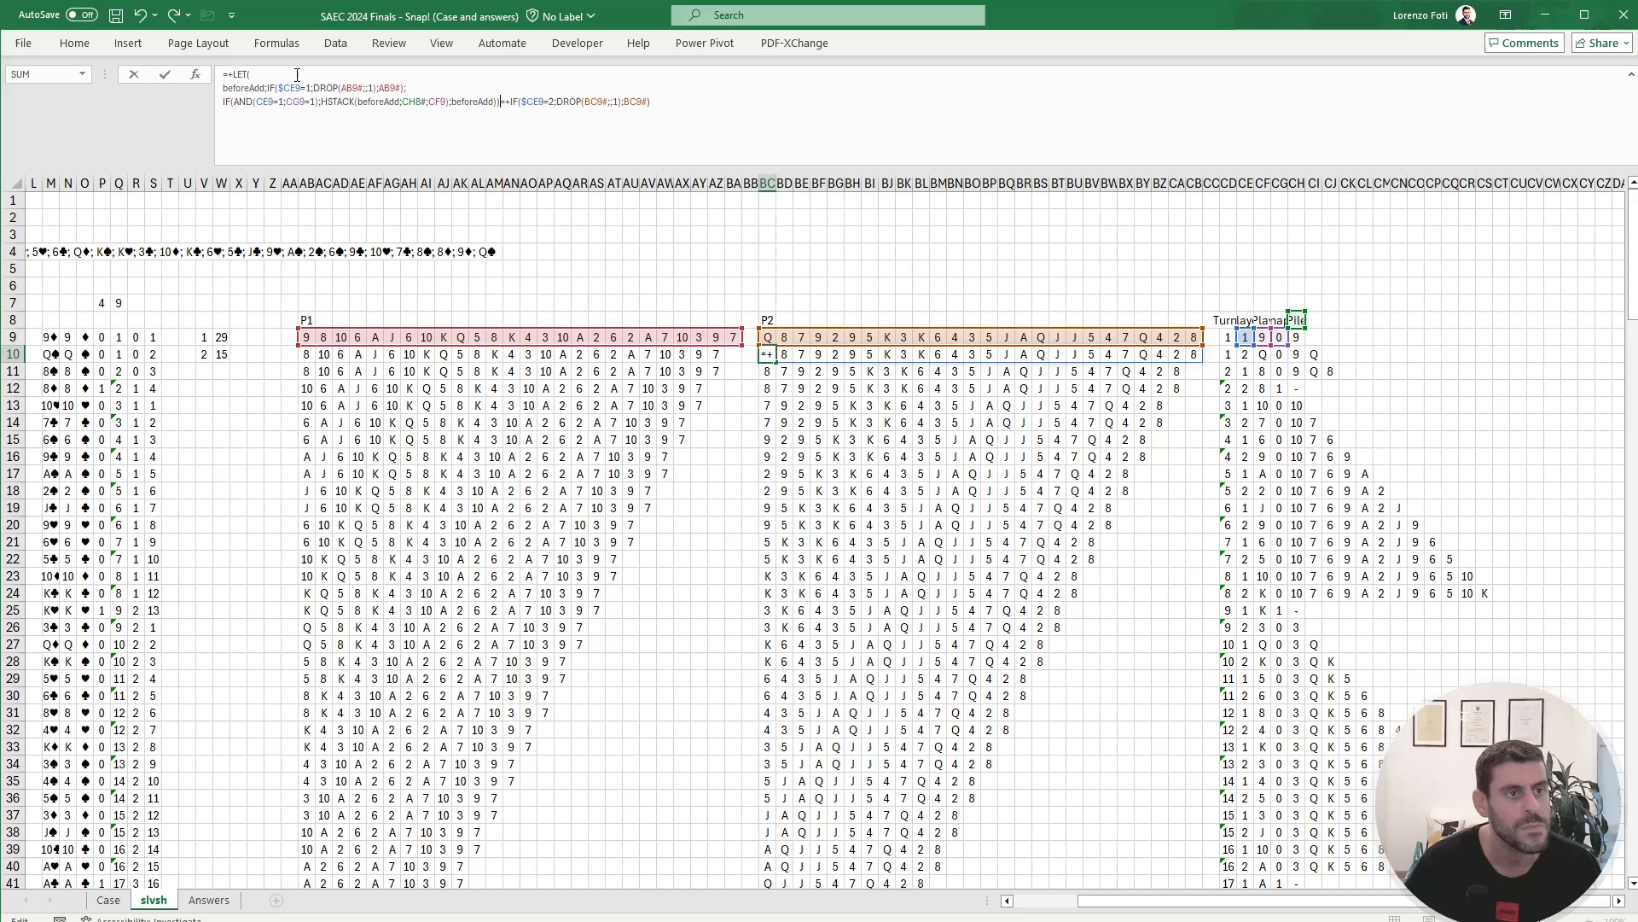
Step: Separate the old formula onto its own line and reuse IF($CE9=2;DROP(BC9#;;1);BC9#) as the beforeAdd definition
key("alt+Return")
key("alt+Return")
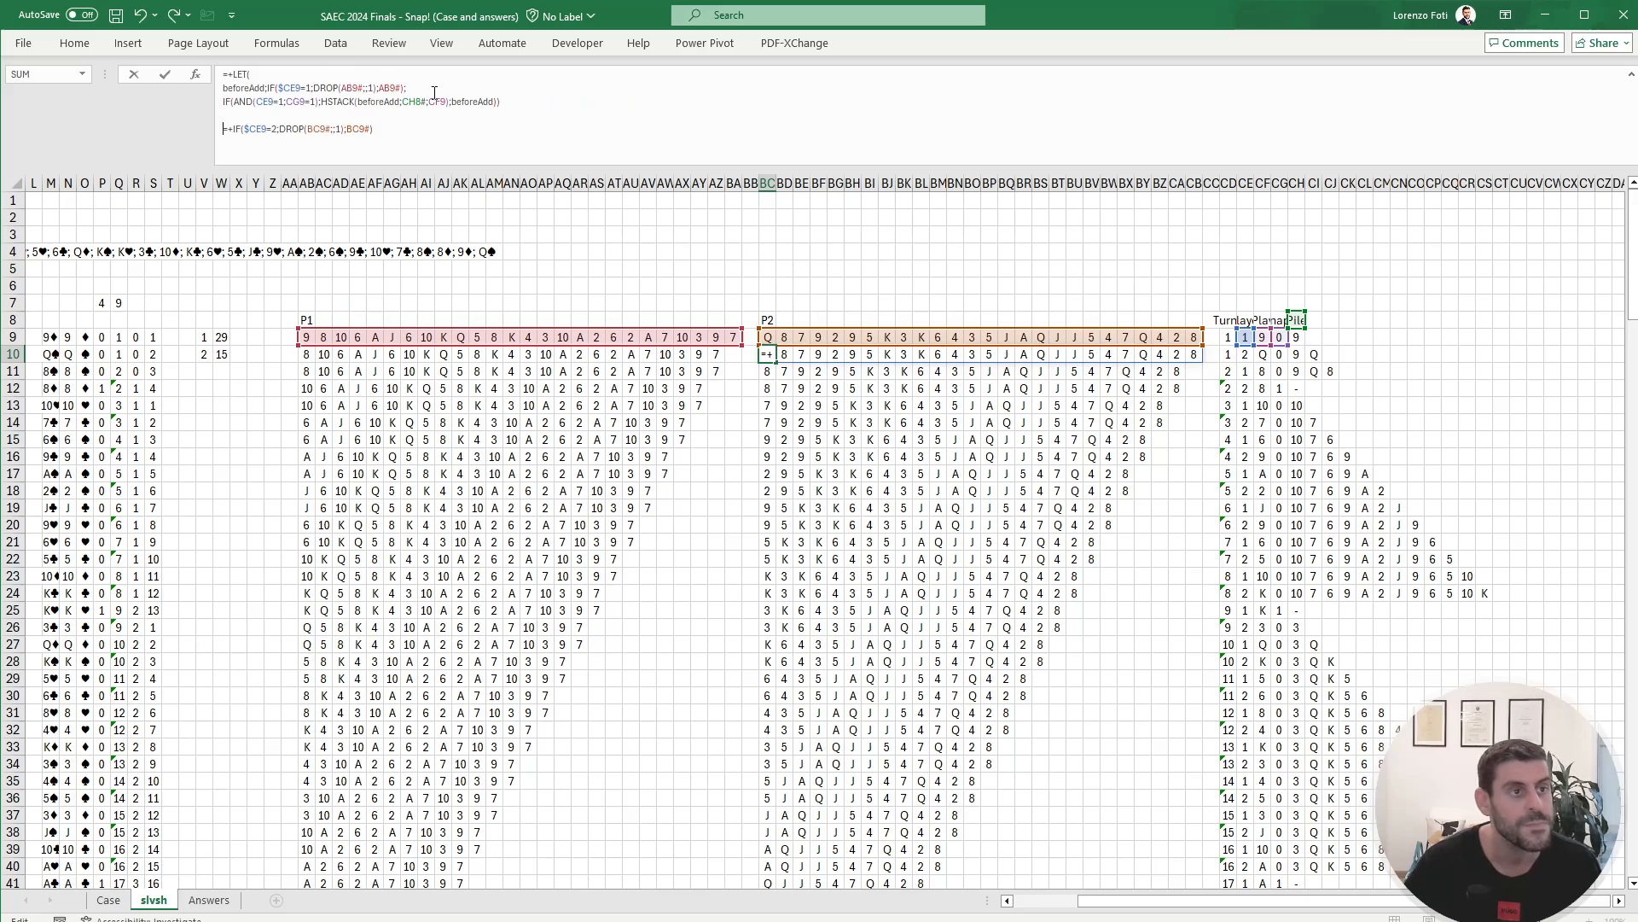
left_click_drag(375, 128, 235, 134)
key("ctrl+c")
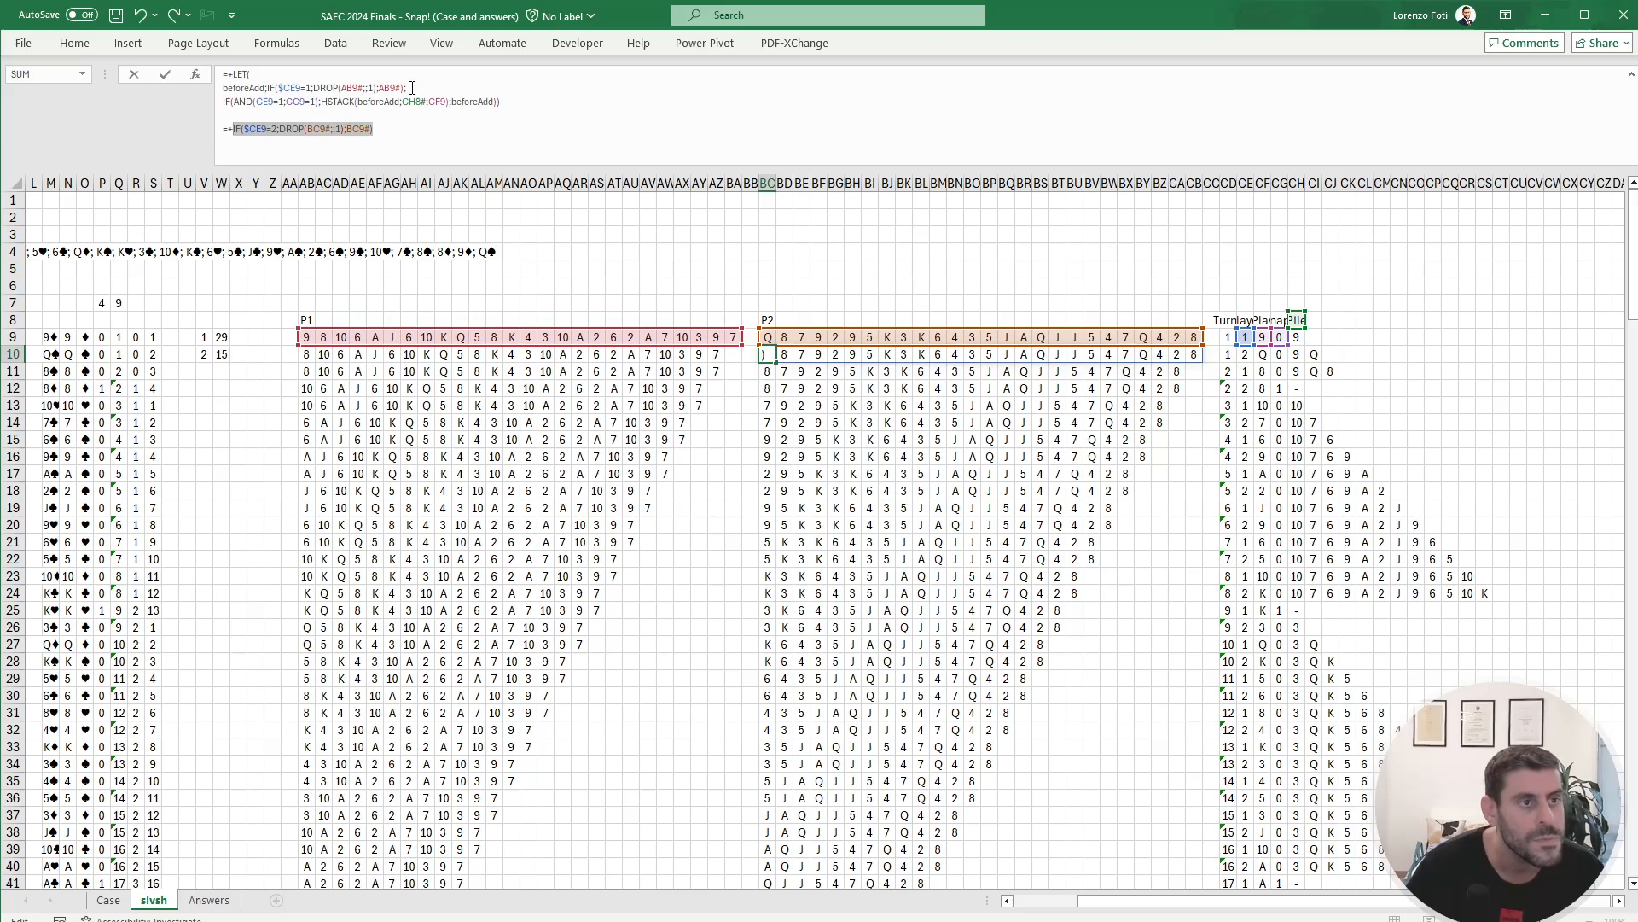
left_click_drag(405, 89, 269, 83)
key("ctrl+v")
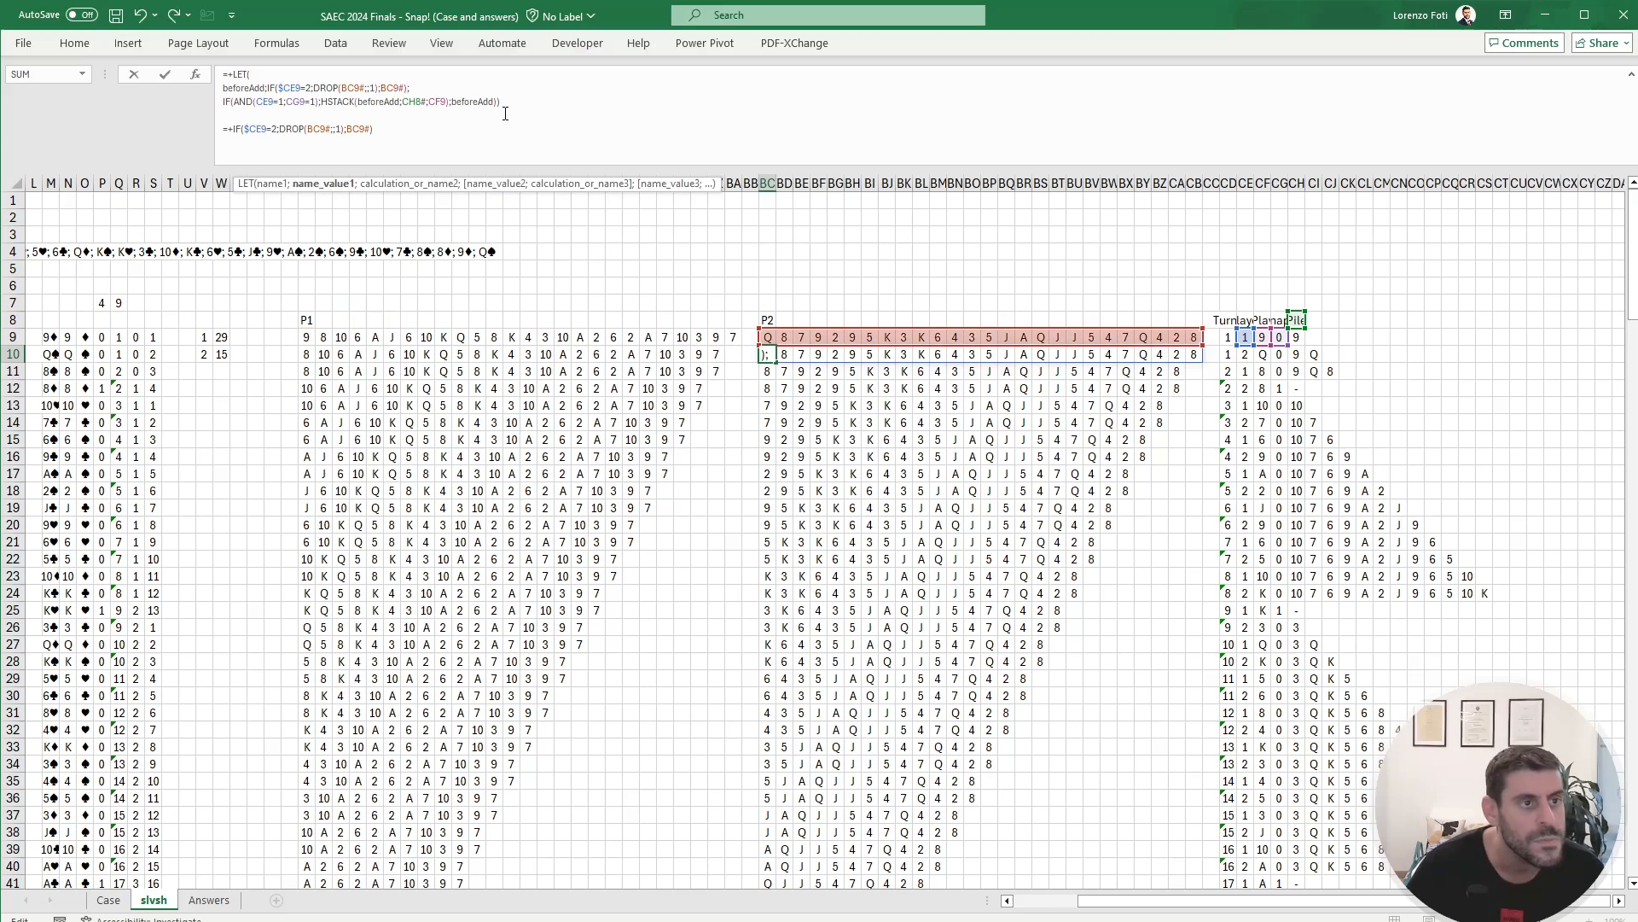
Step: Delete the leftover old formula below the LET and change the AND condition to CE9=2
left_click_drag(375, 129, 178, 125)
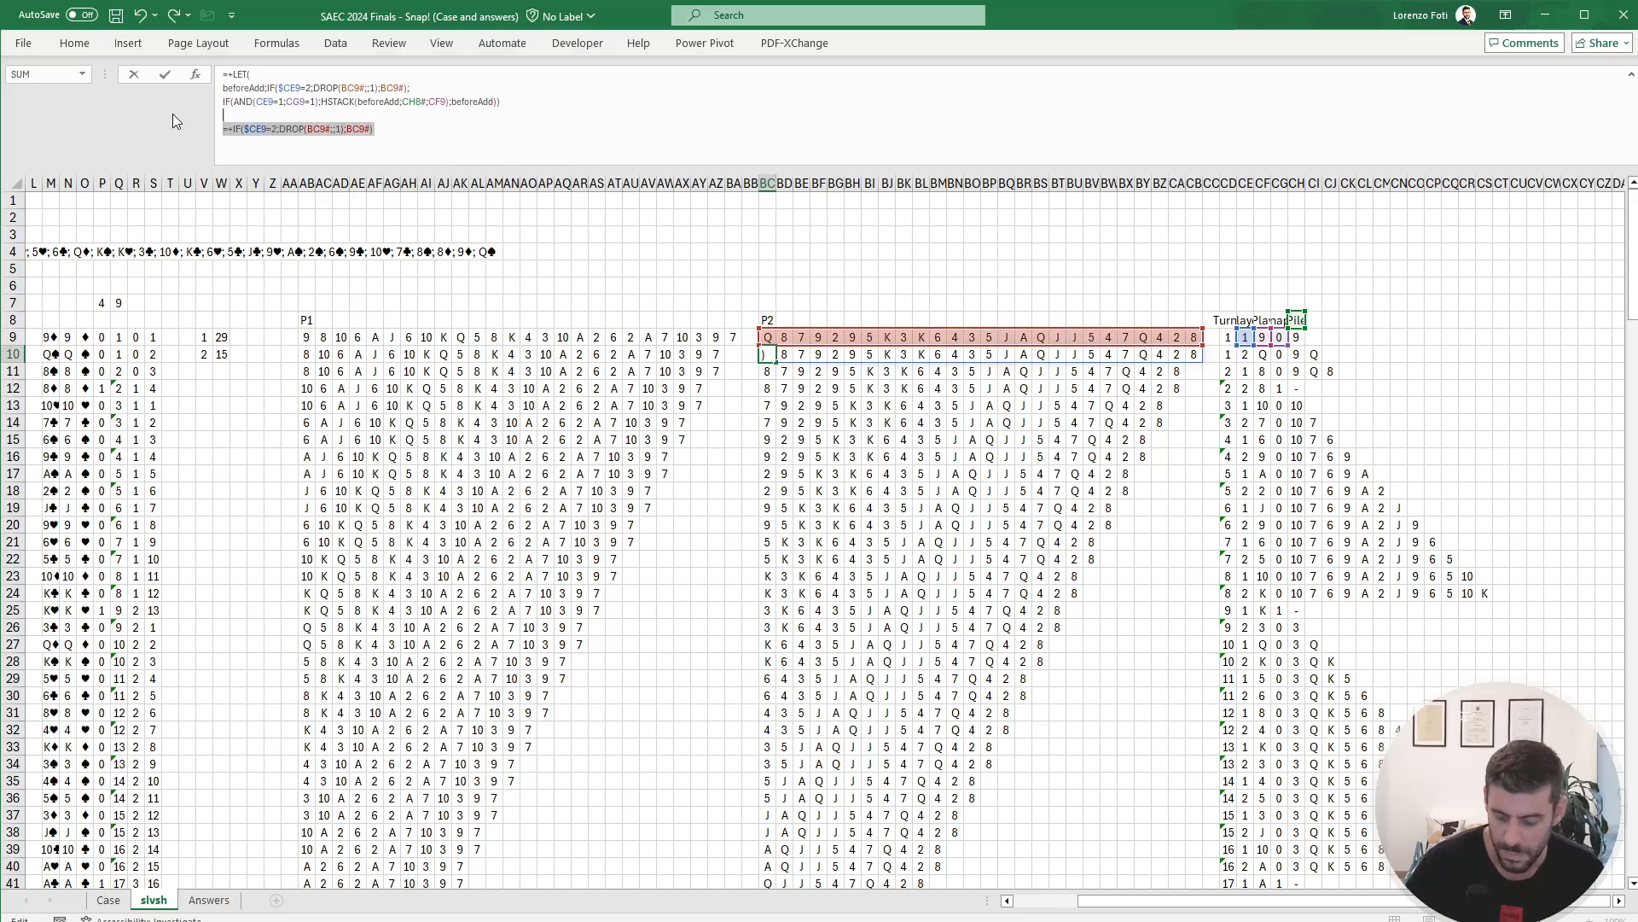
key("BackSpace")
key("BackSpace")
key("BackSpace")
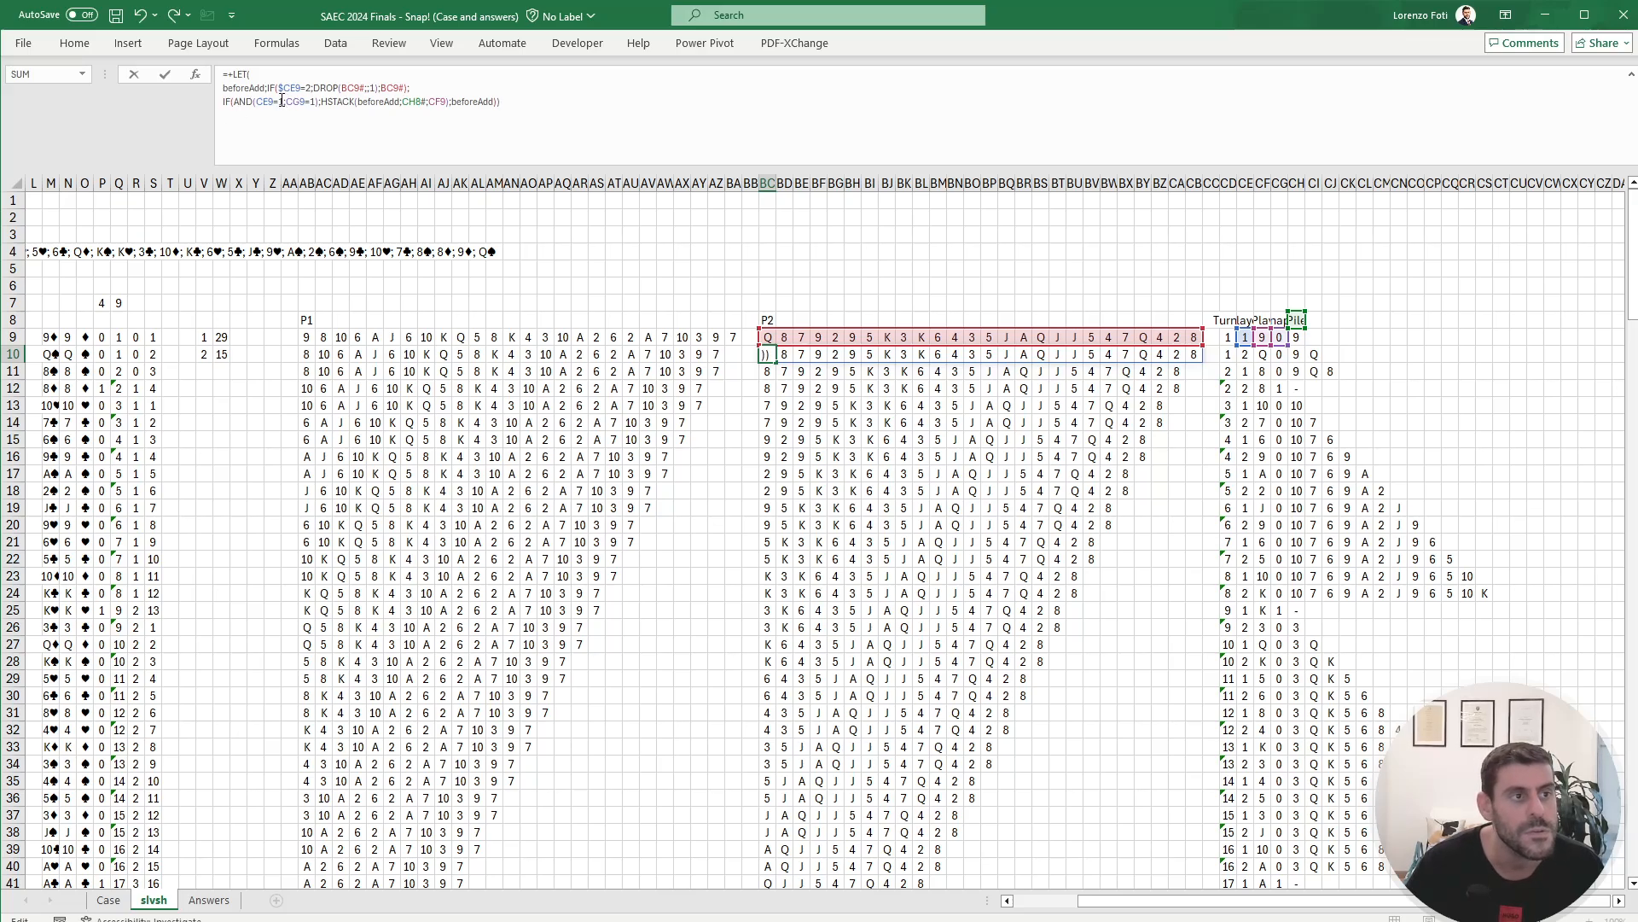
left_click(283, 100)
key("Delete")
type("2")
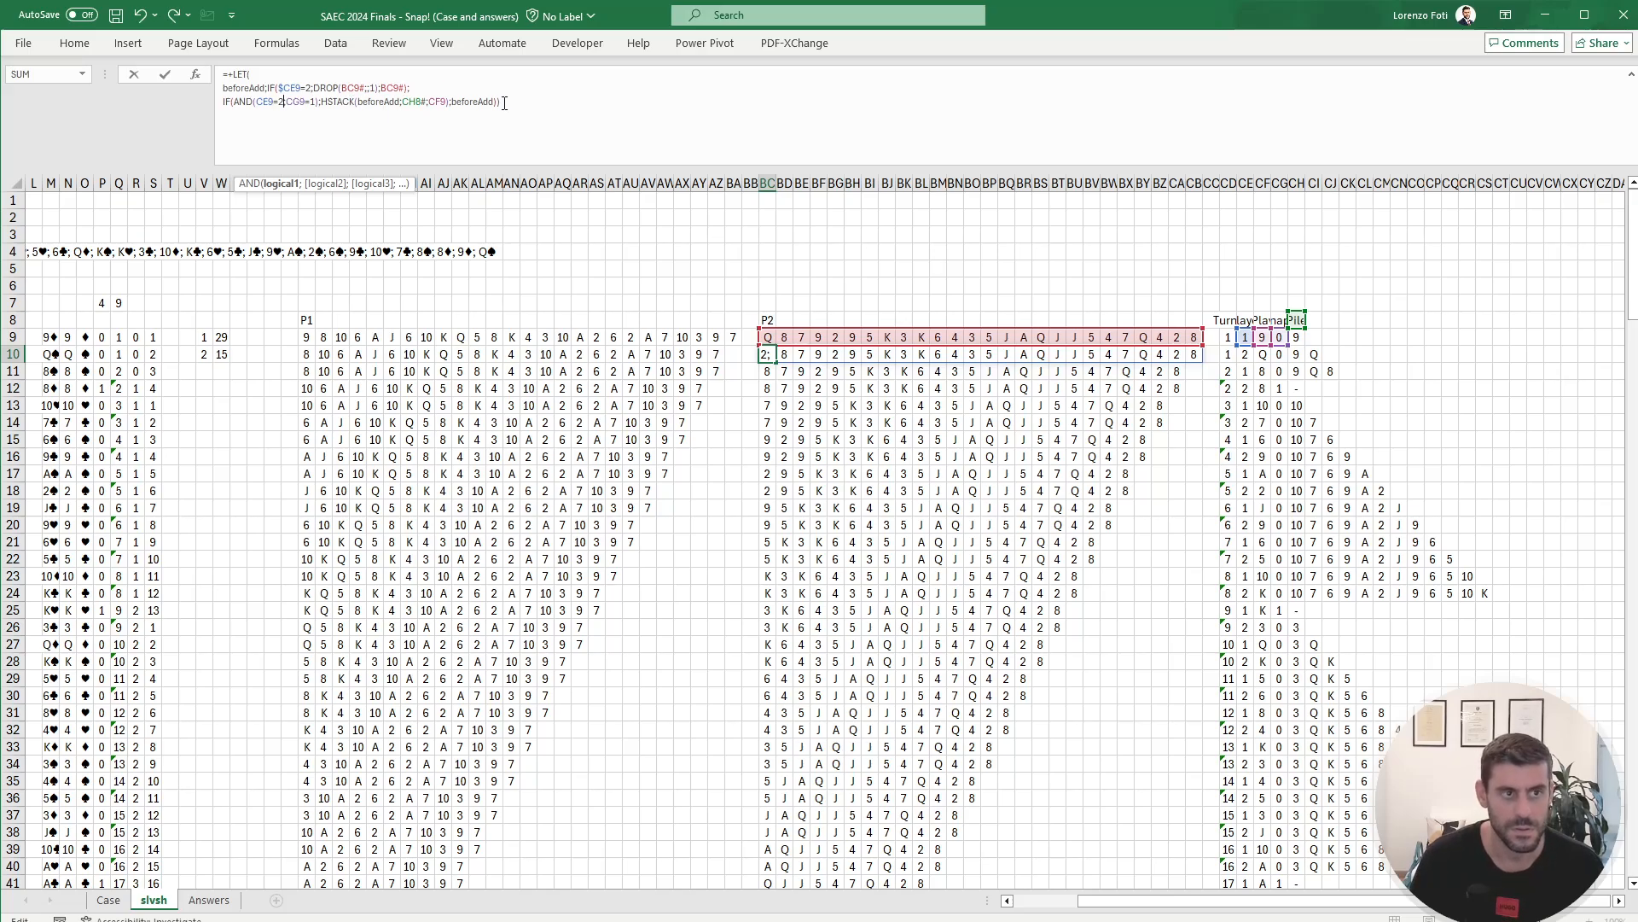
Step: Commit the formula in BC10 and copy it down player 2's deck column
key("Return")
key("Down")
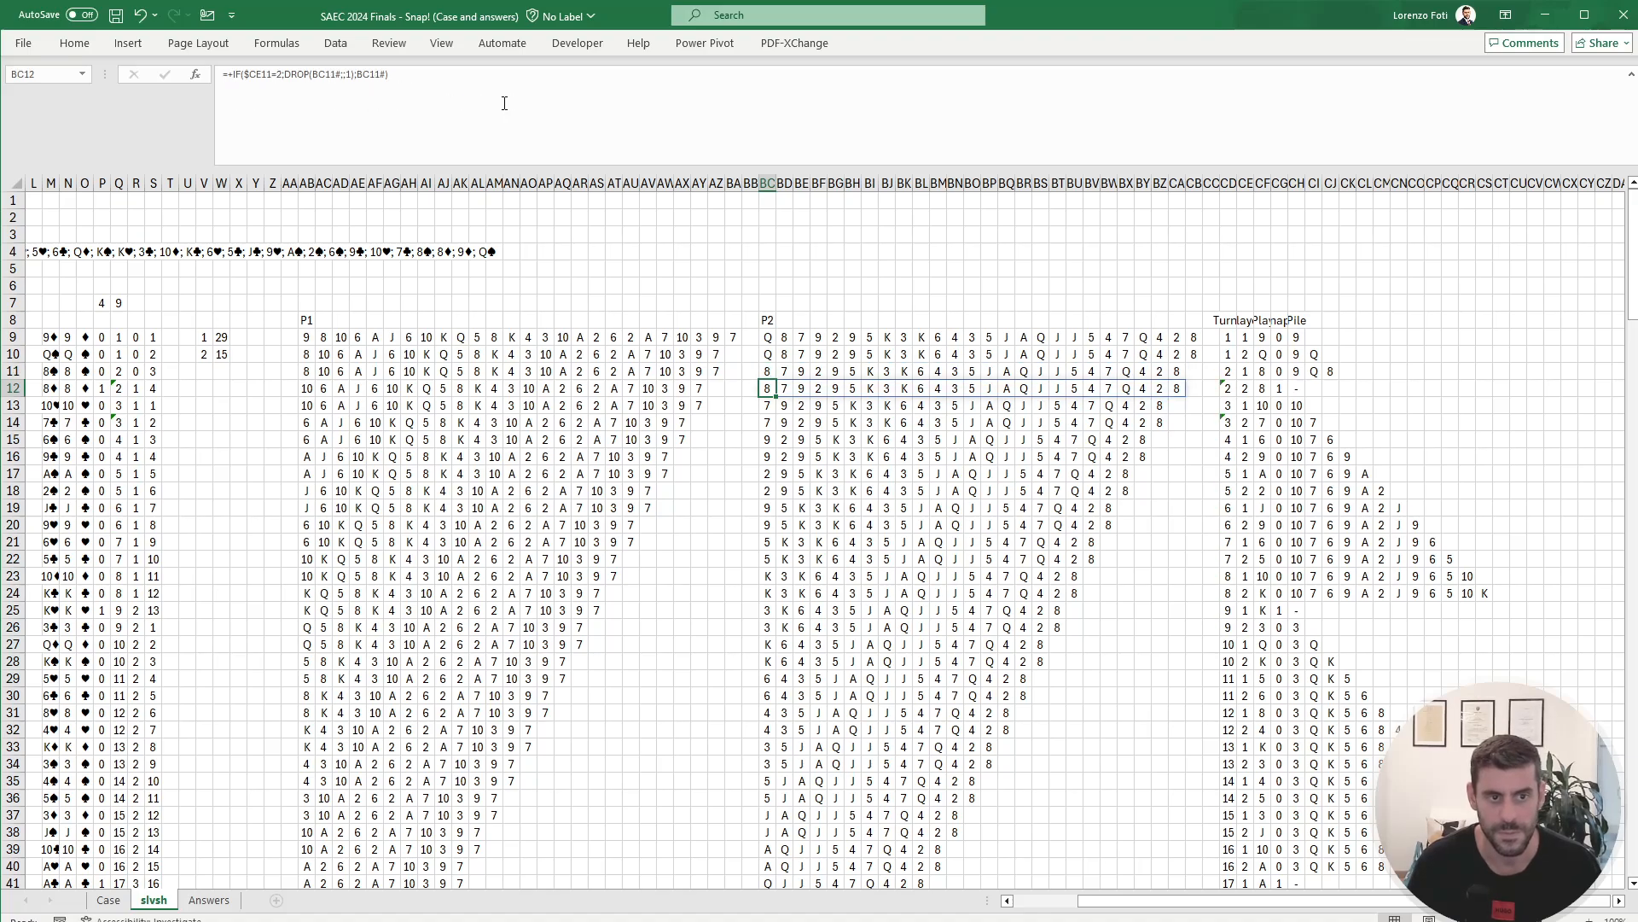
left_click(504, 103)
key("Return")
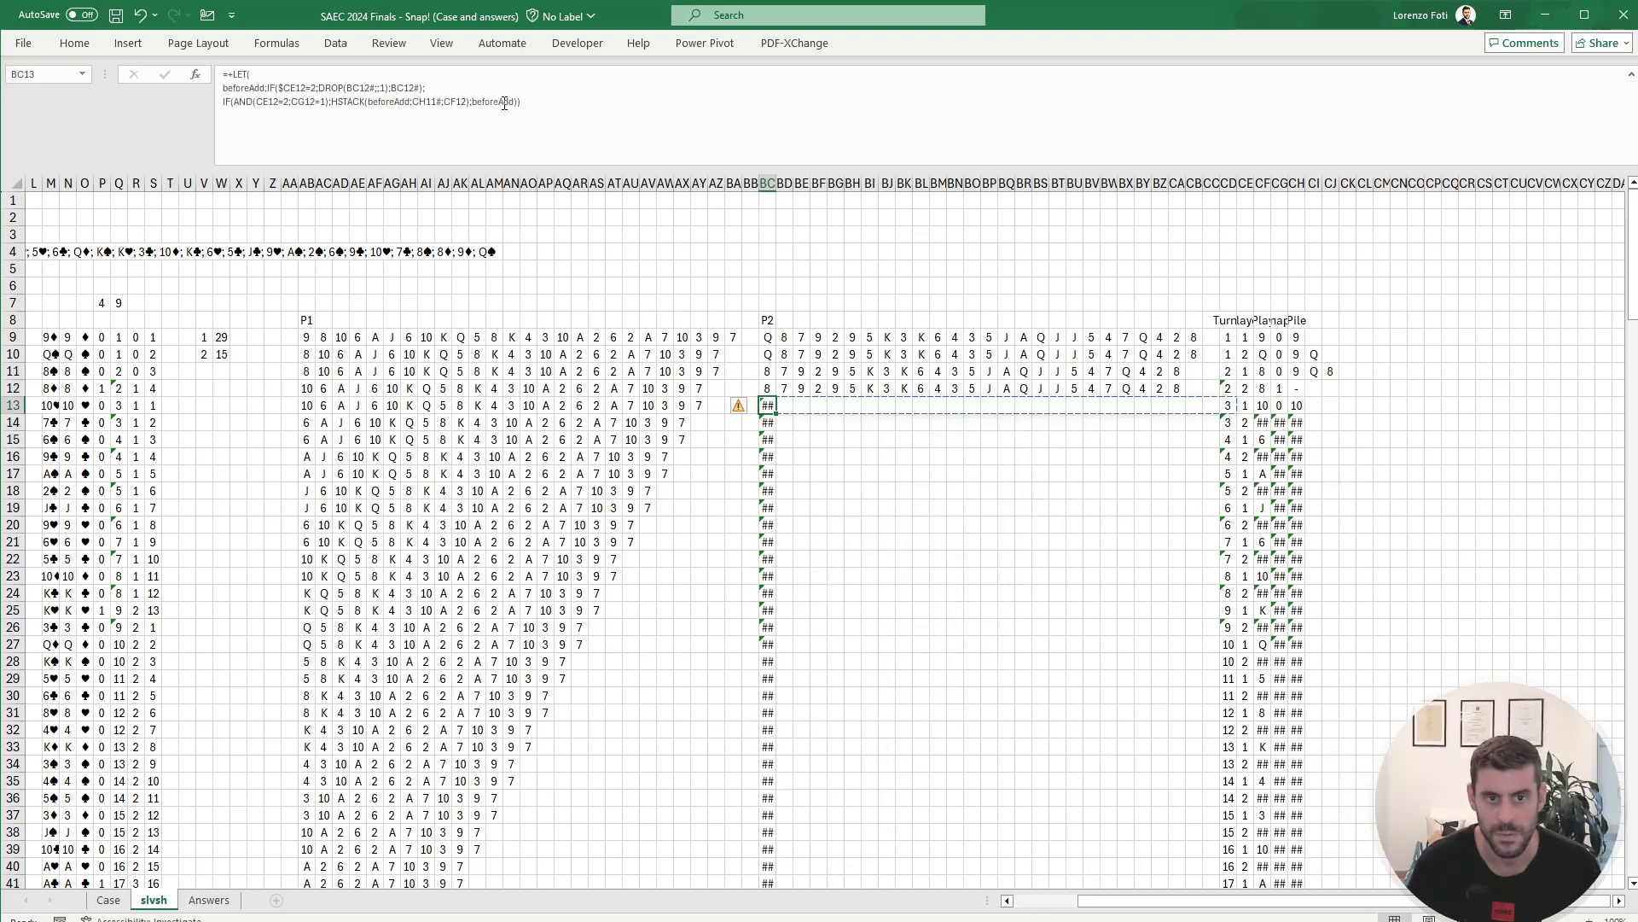
Step: Insert three blank columns before the Turn column, at CD, to make room for player 2's longer deck
key("Right")
key("Right")
key("Right")
key("Right")
key("Right")
key("Right")
key("Right")
key("Right")
key("Right")
key("Right")
key("Right")
key("Right")
key("Right")
key("Right")
key("Right")
key("Right")
key("Right")
key("Right")
key("Right")
key("Right")
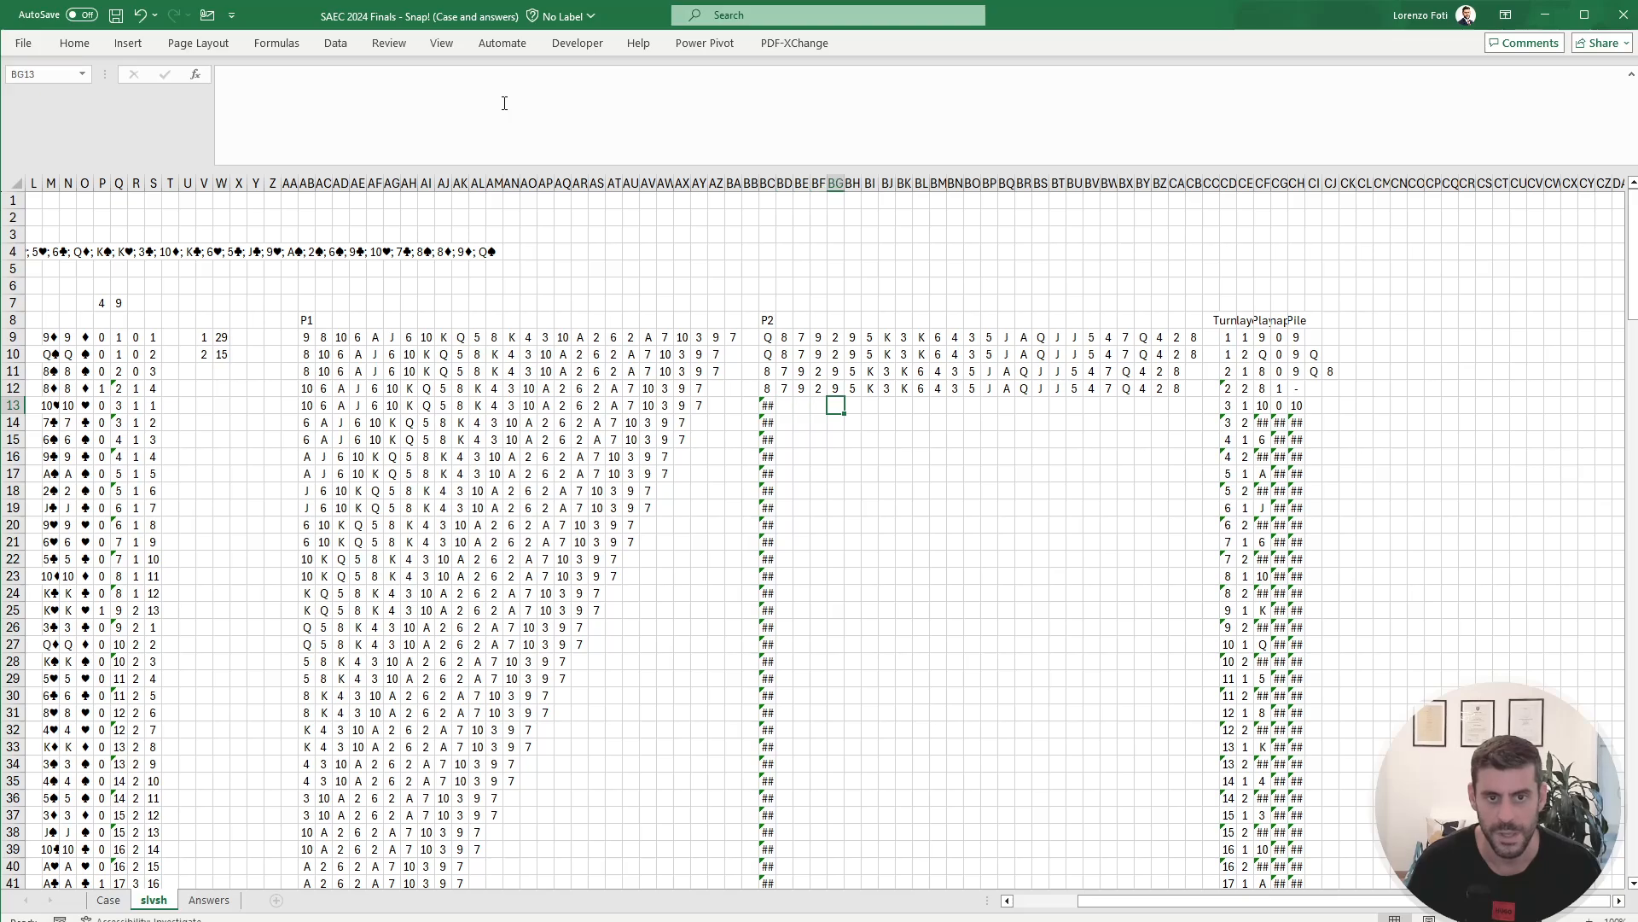
key("Right")
key("Right")
key("Right")
key("Right")
key("Right")
key("Right")
key("Right")
key("Right")
key("Right")
key("Left")
key("Left")
key("ctrl+shift+Down")
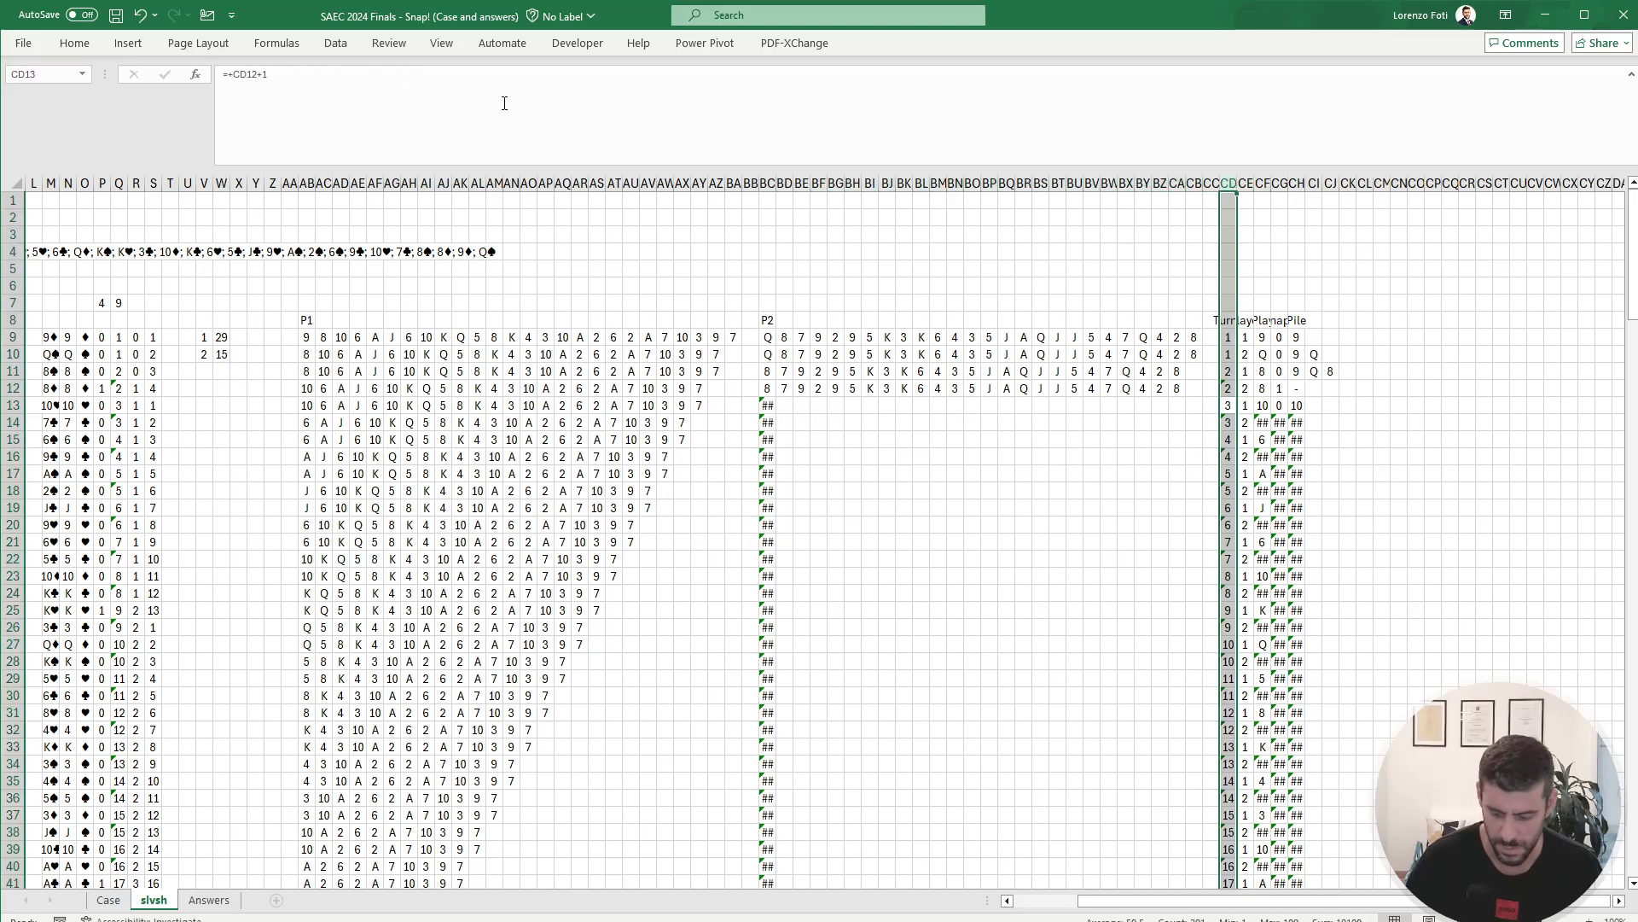
key("ctrl+space")
key("ctrl+v")
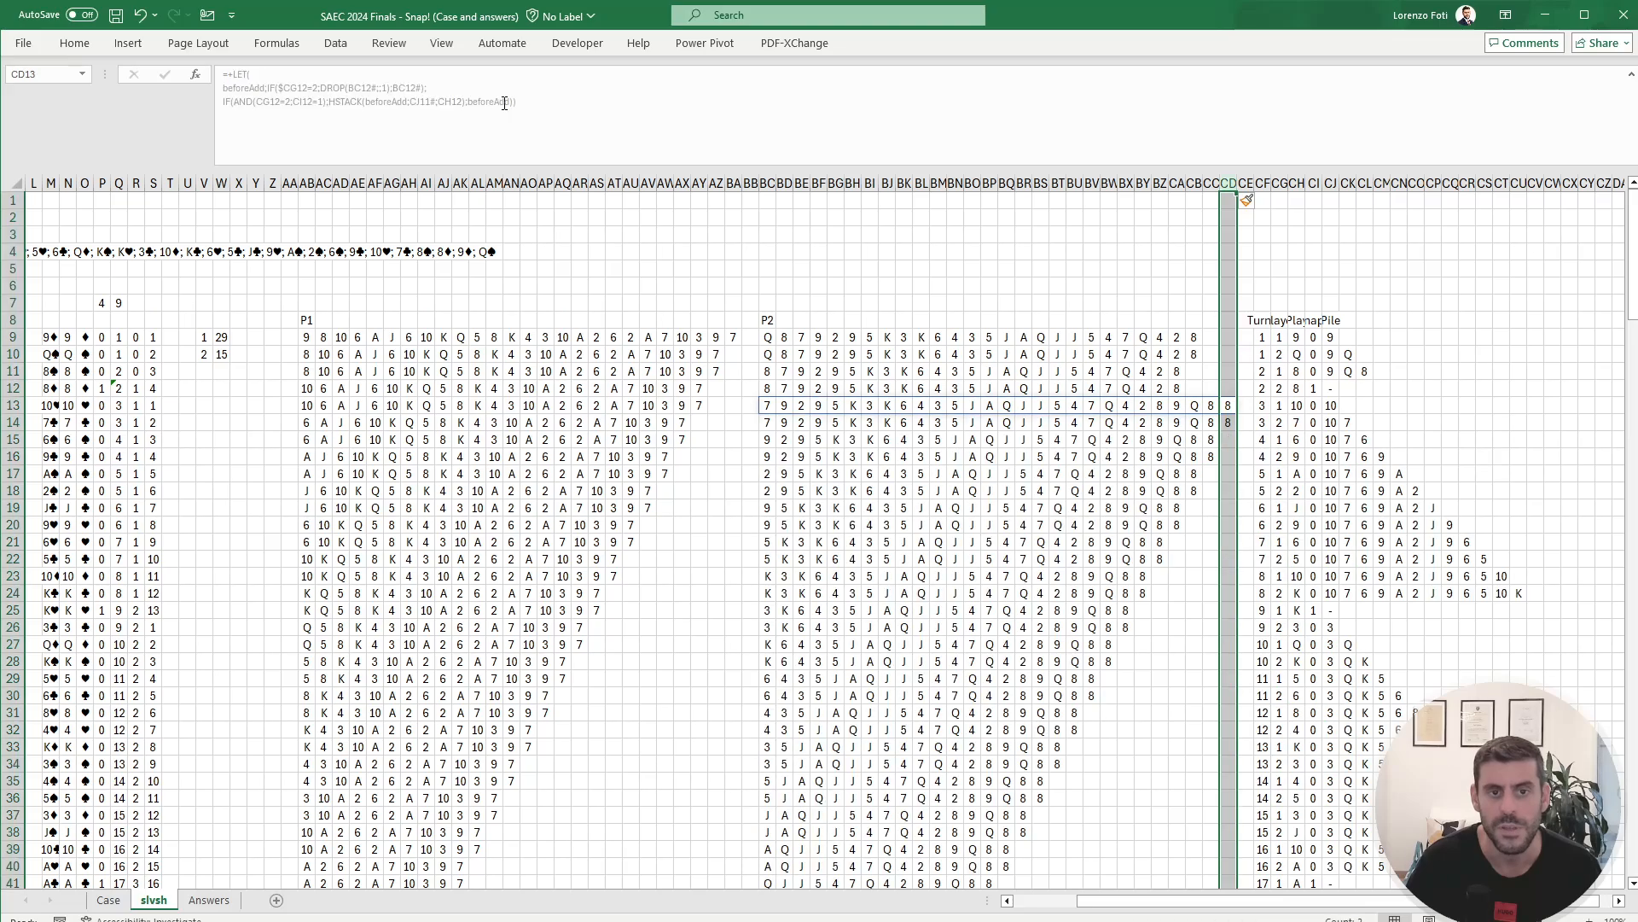
key("ctrl+shift+plus")
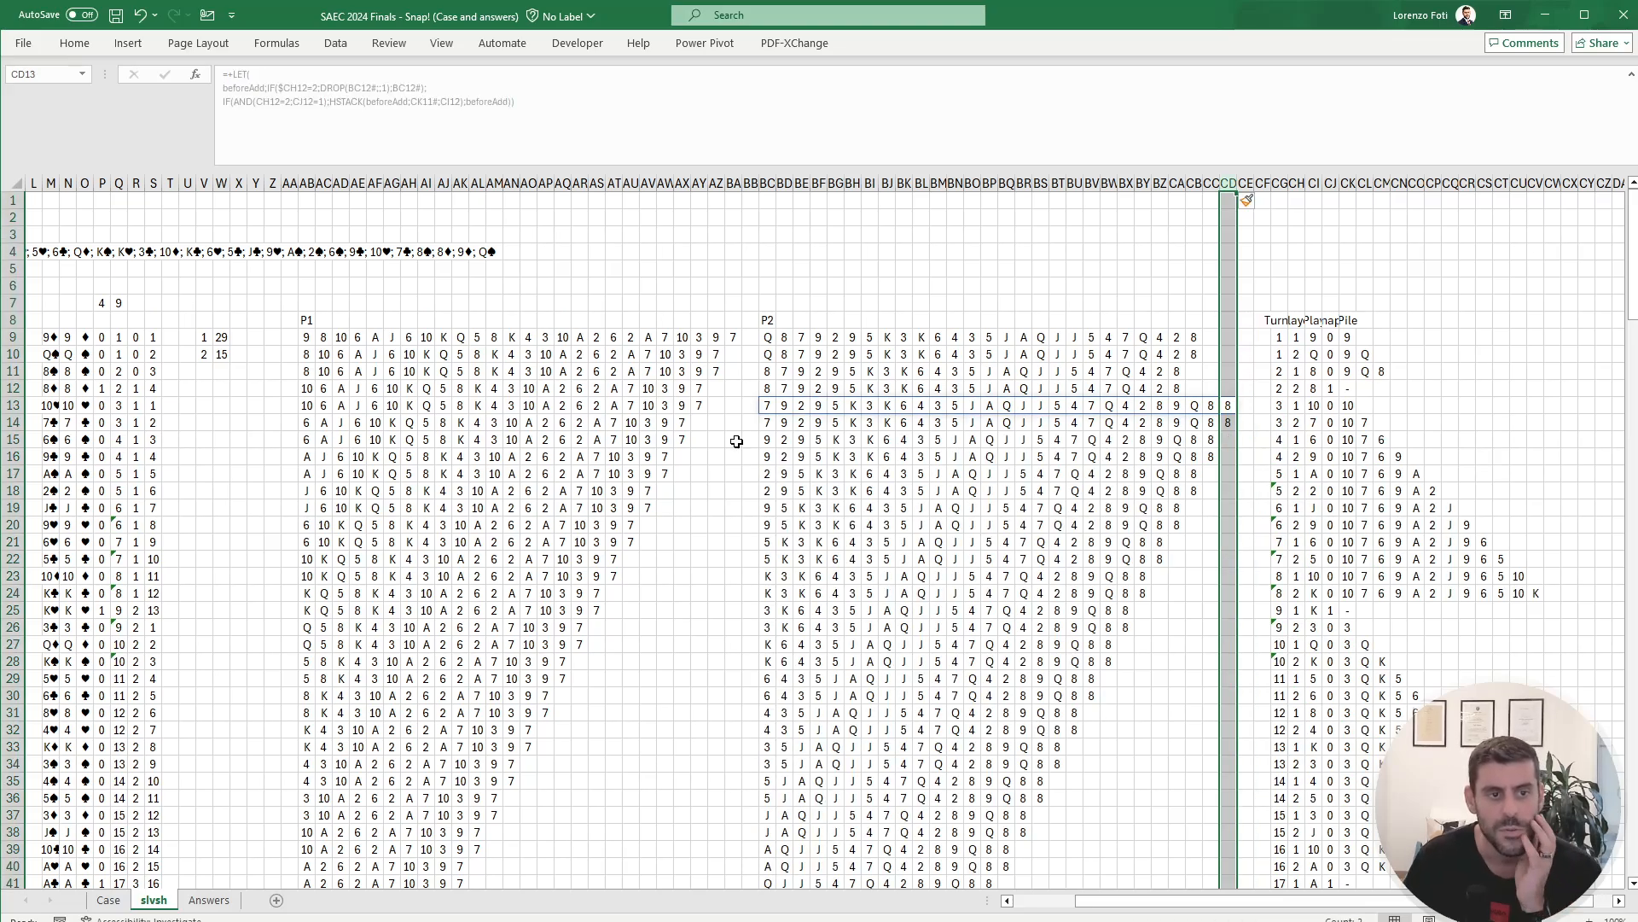
Step: Open player 2's deck formula in BC12 to inspect its cell references
left_click(736, 441)
left_click(766, 389)
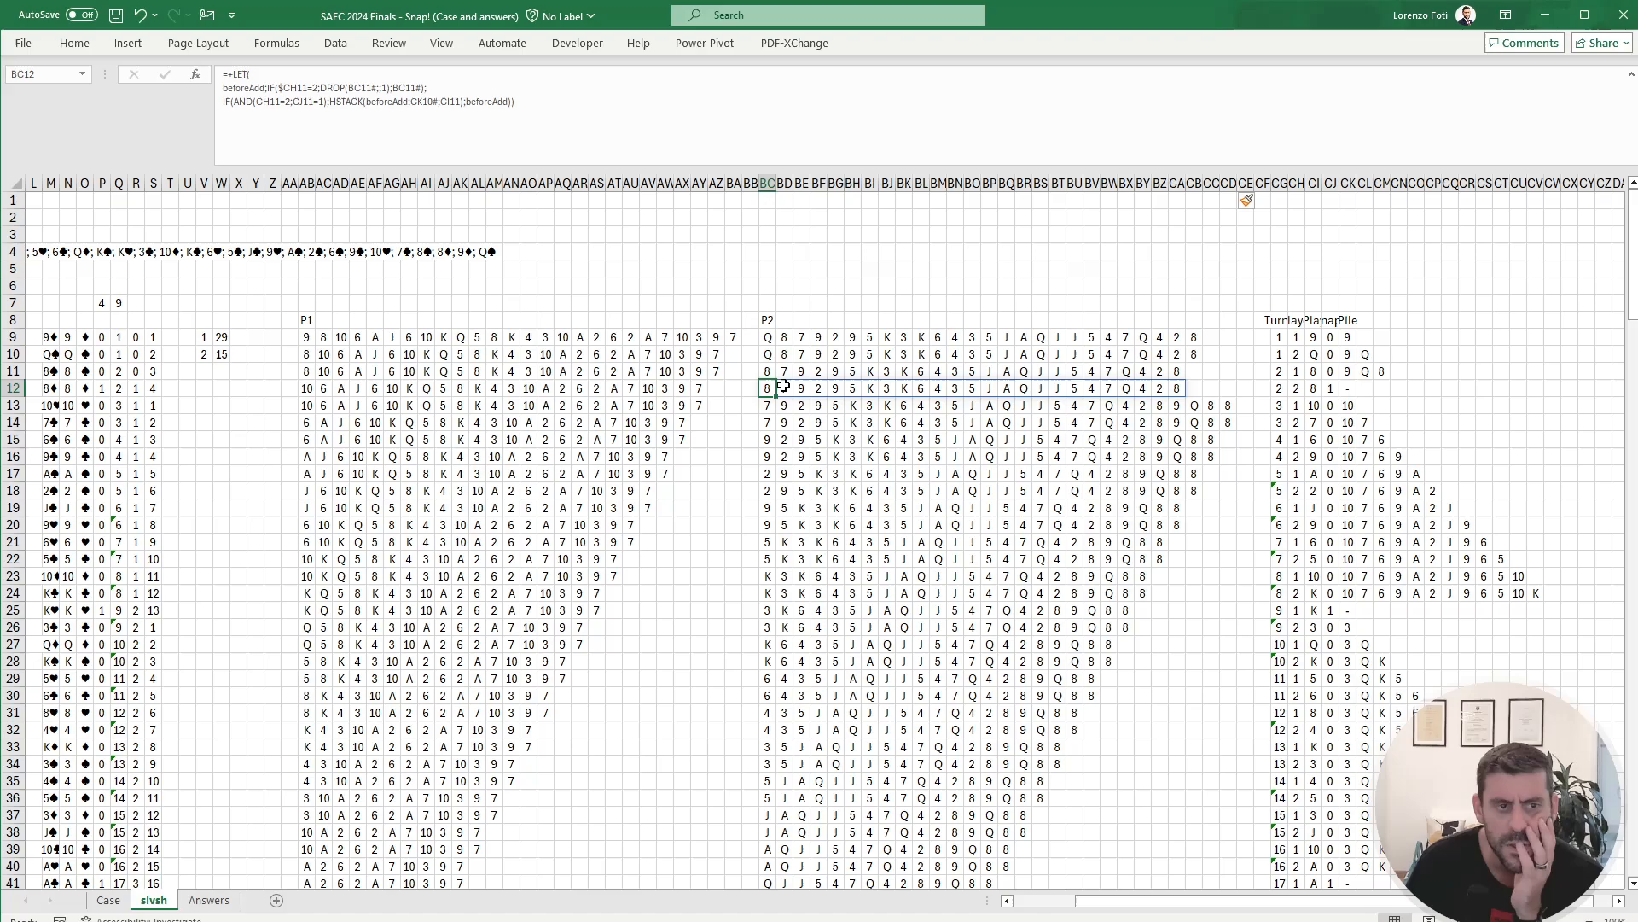
left_click(487, 141)
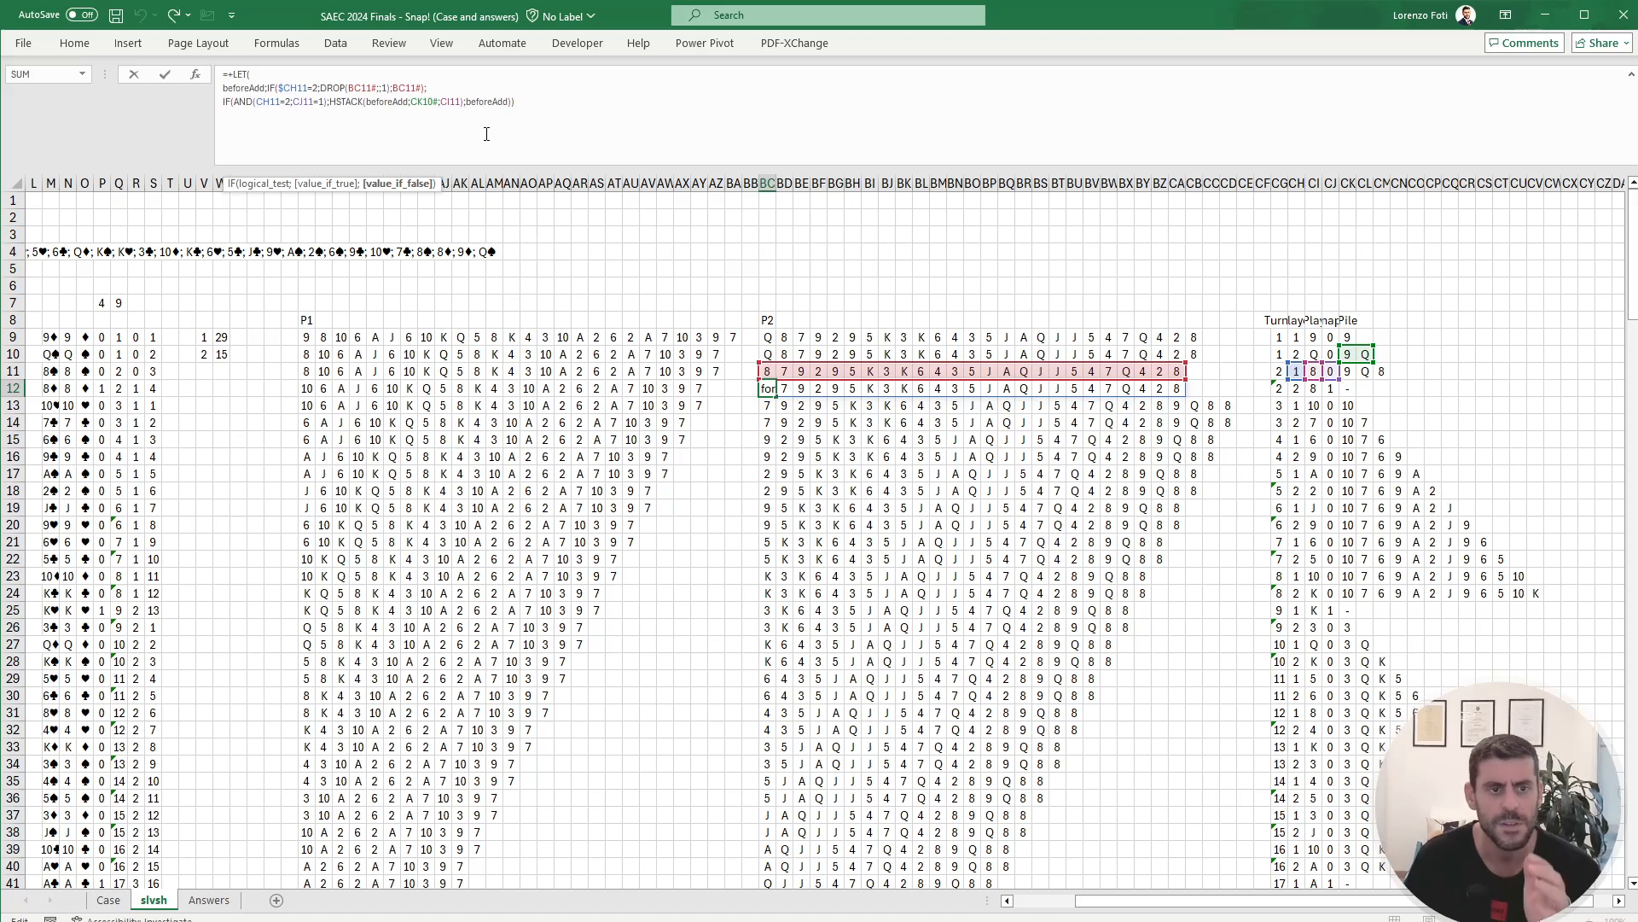
Step: Examine player 1's deck formulas in AB9 and AB10 and the cells they reference
key("shift+Tab")
key("Left")
key("Left")
key("Left")
key("Left")
key("Left")
key("Left")
key("Left")
key("Left")
key("Left")
key("Left")
key("Left")
key("Left")
key("Left")
key("Left")
key("Left")
key("Left")
key("Left")
key("Left")
key("Left")
key("Left")
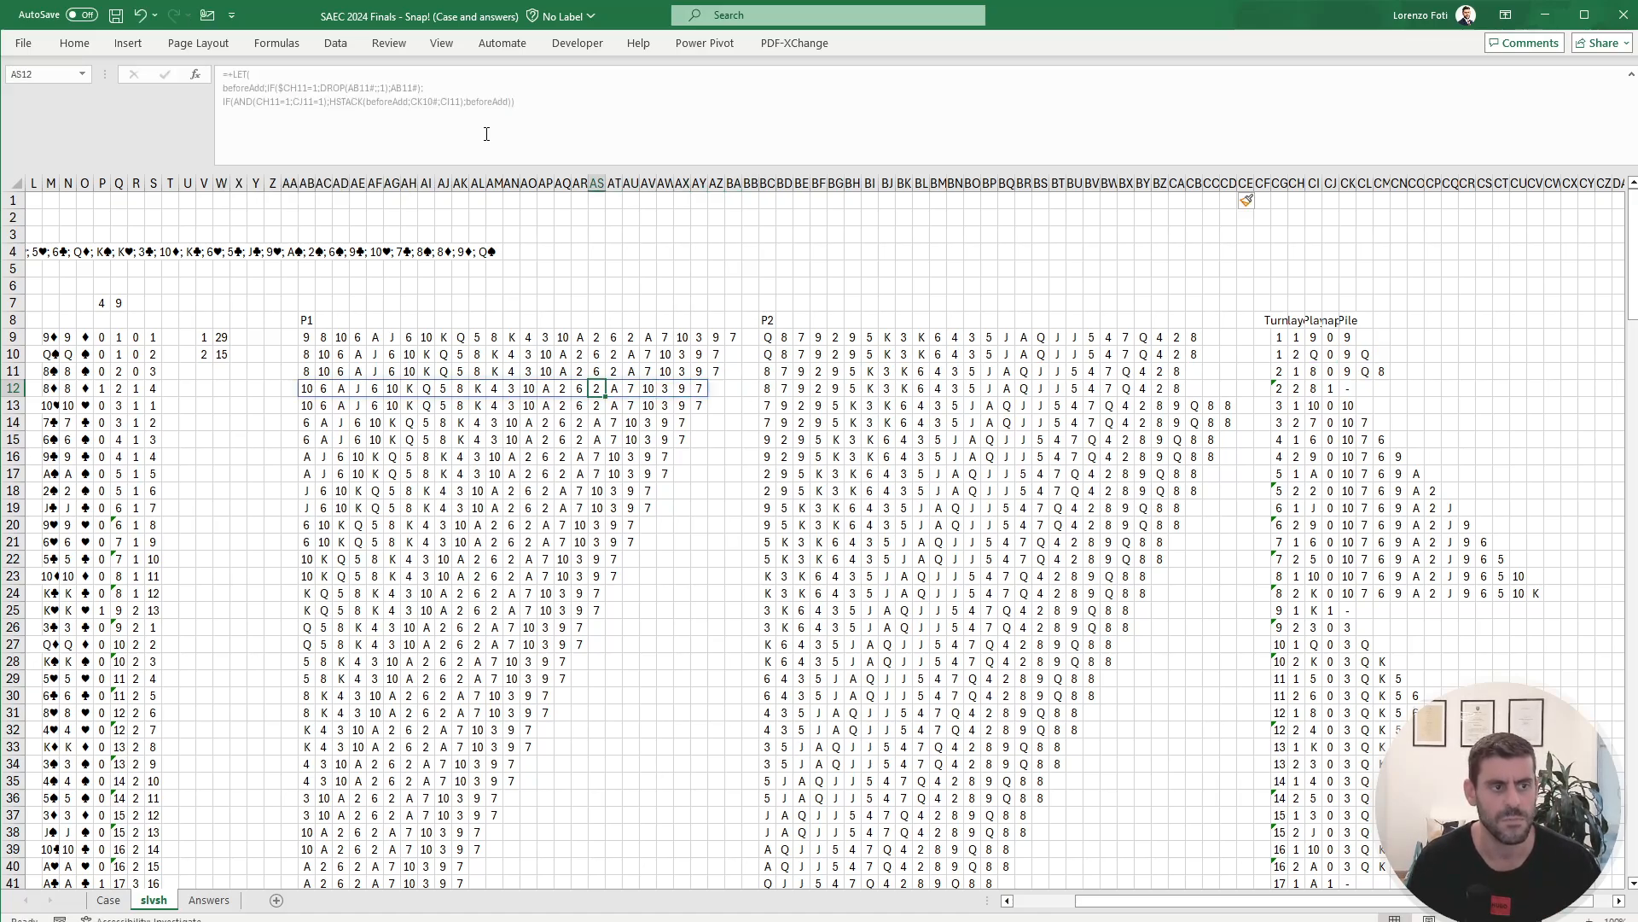
key("Up")
key("Up")
key("F2")
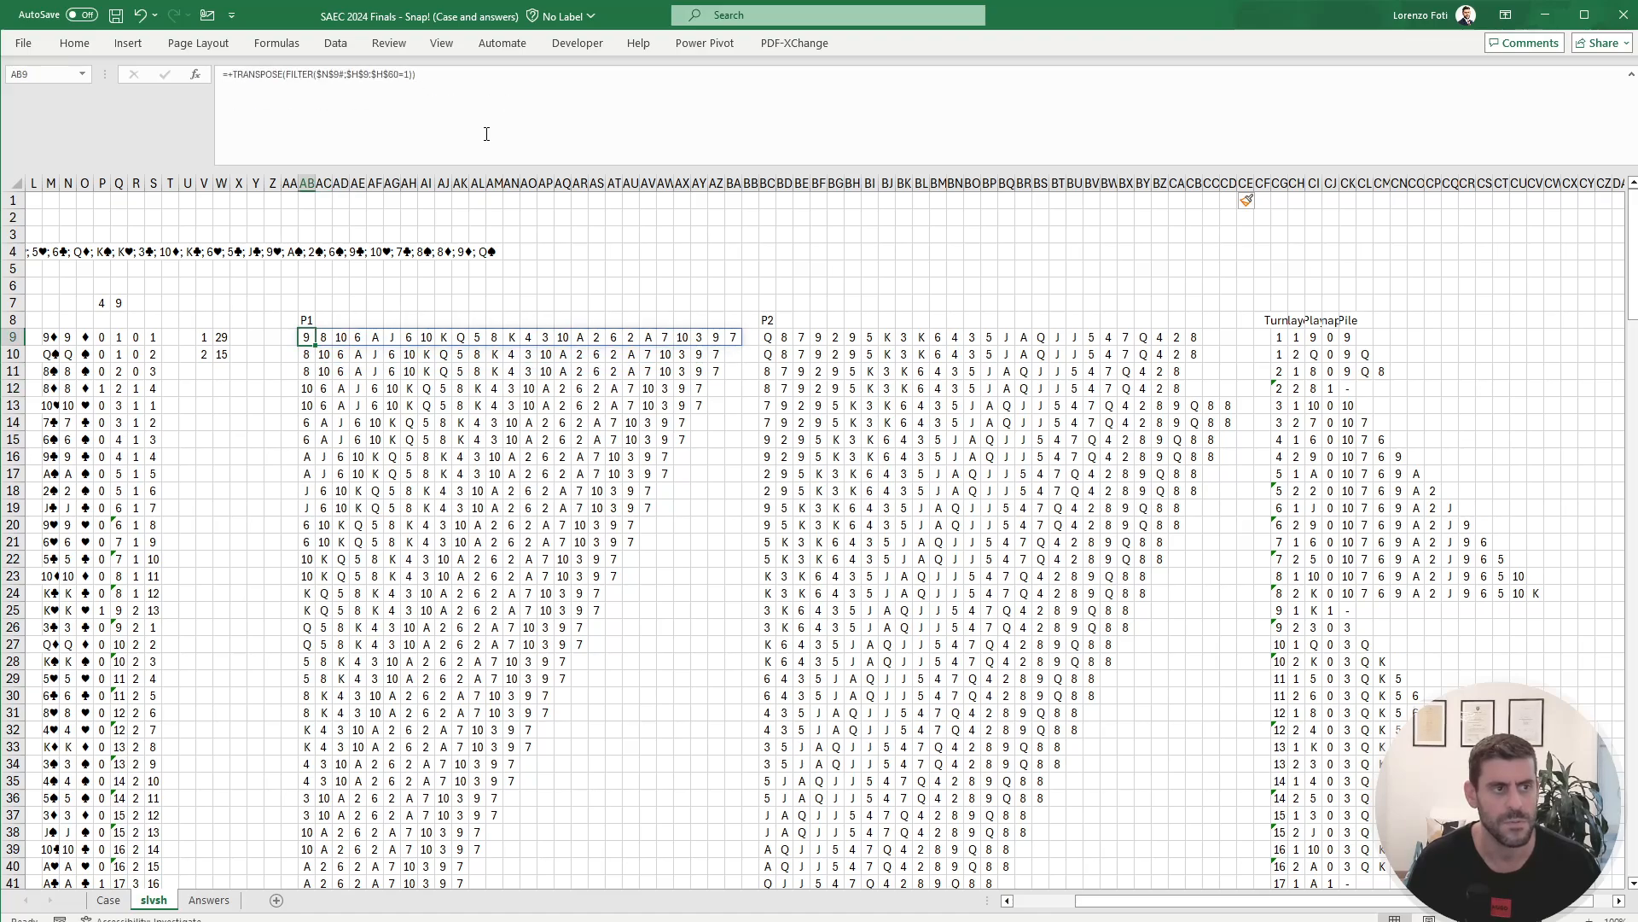
key("Escape")
key("F2")
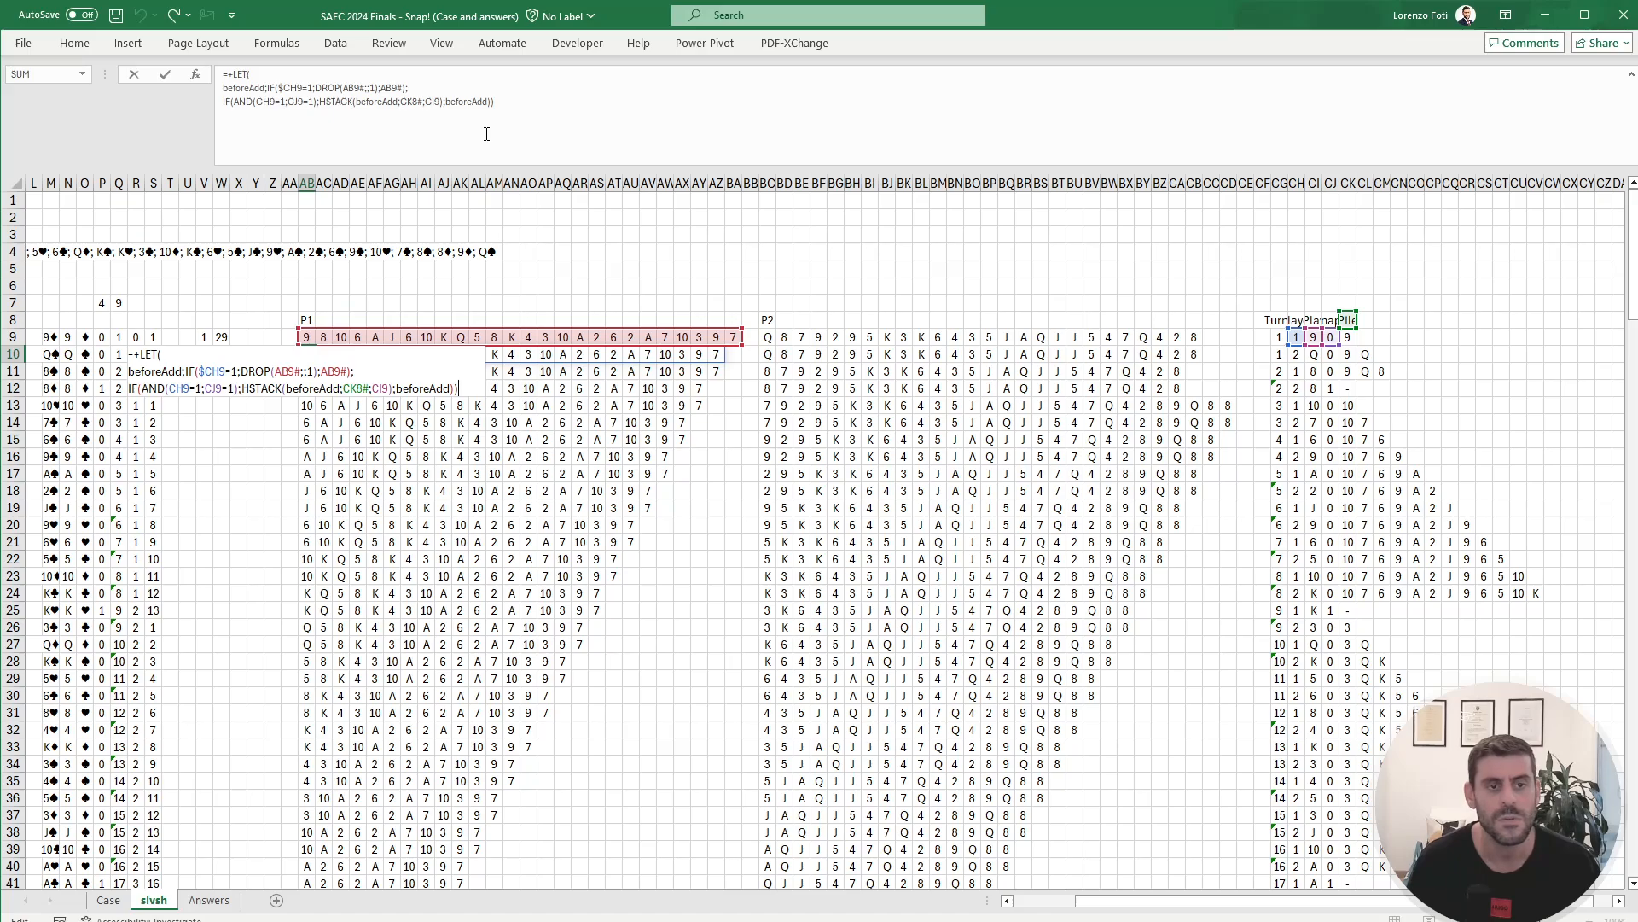
Step: Return to player 2's deck and review the formulas in BC12 and BC13
key("Tab")
key("Right")
key("Right")
key("Right")
key("Right")
key("Right")
key("Right")
key("Right")
key("Right")
key("Right")
key("Right")
key("Right")
key("Right")
key("Right")
key("Right")
key("Right")
key("Right")
key("Right")
key("Right")
key("Right")
key("Right")
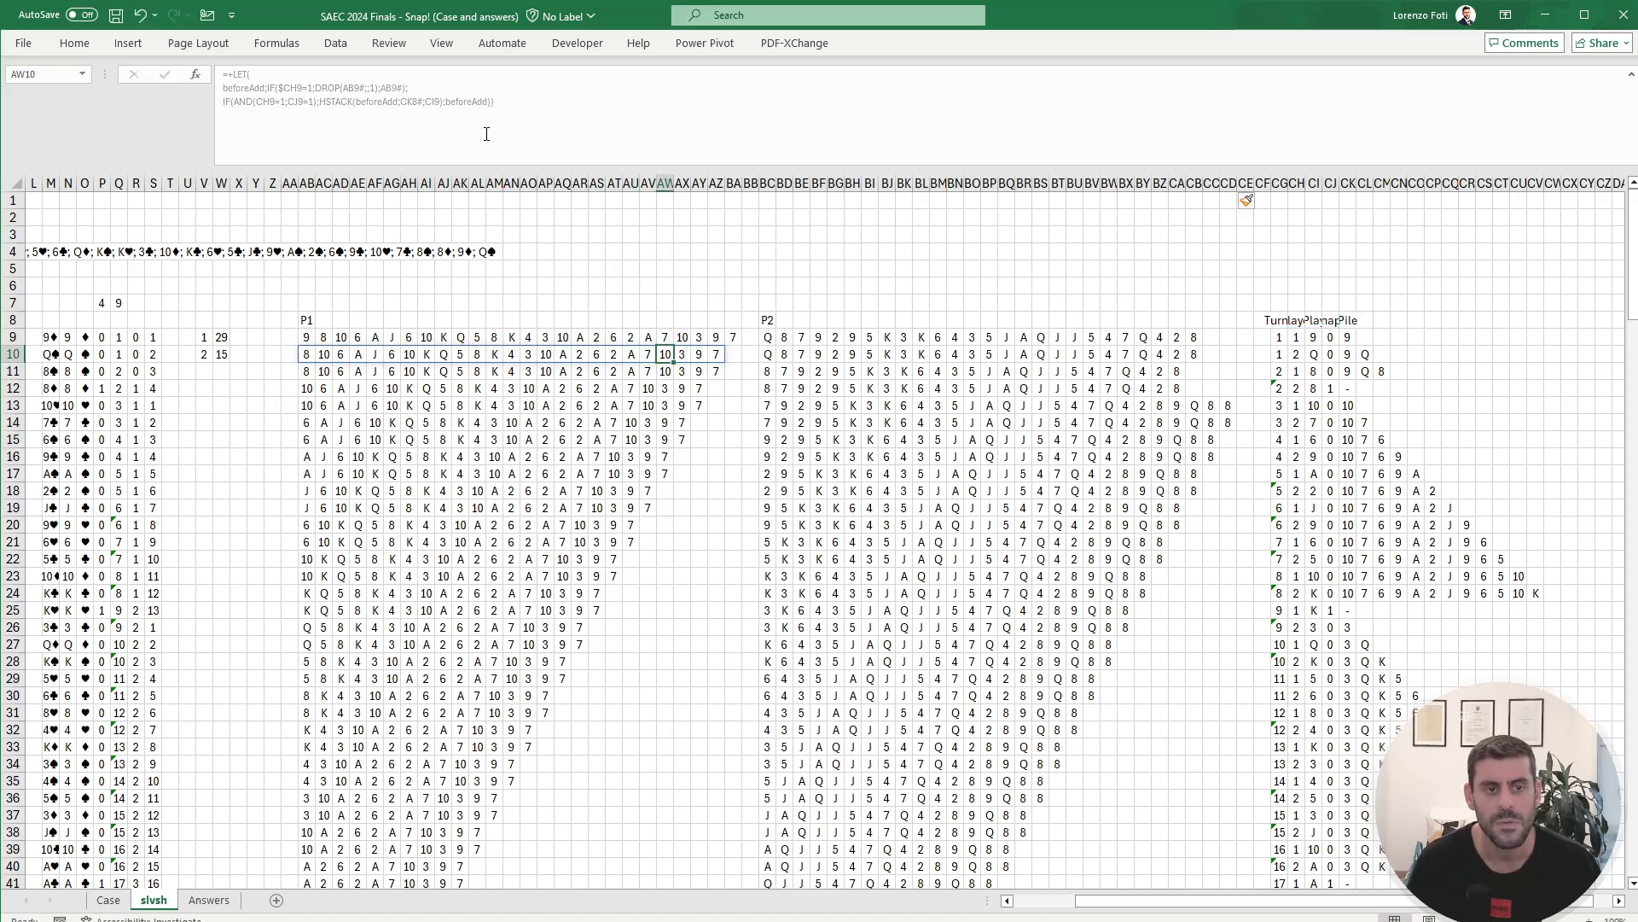
key("Down")
key("Right")
key("Right")
key("Right")
key("Right")
key("Right")
key("Right")
key("Down")
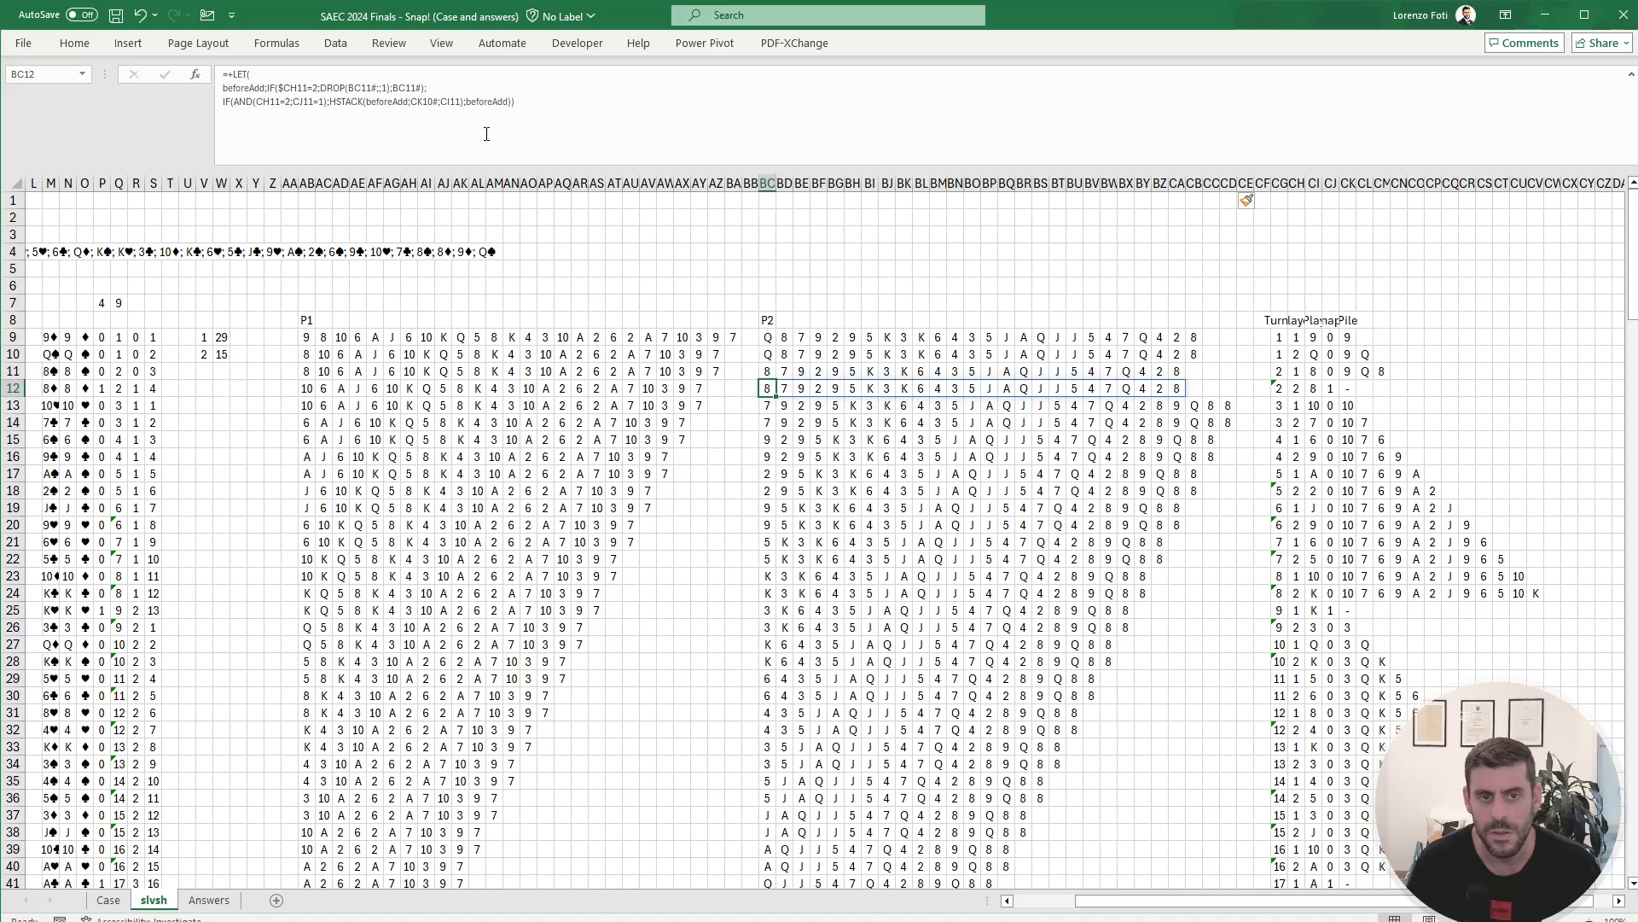
key("Down")
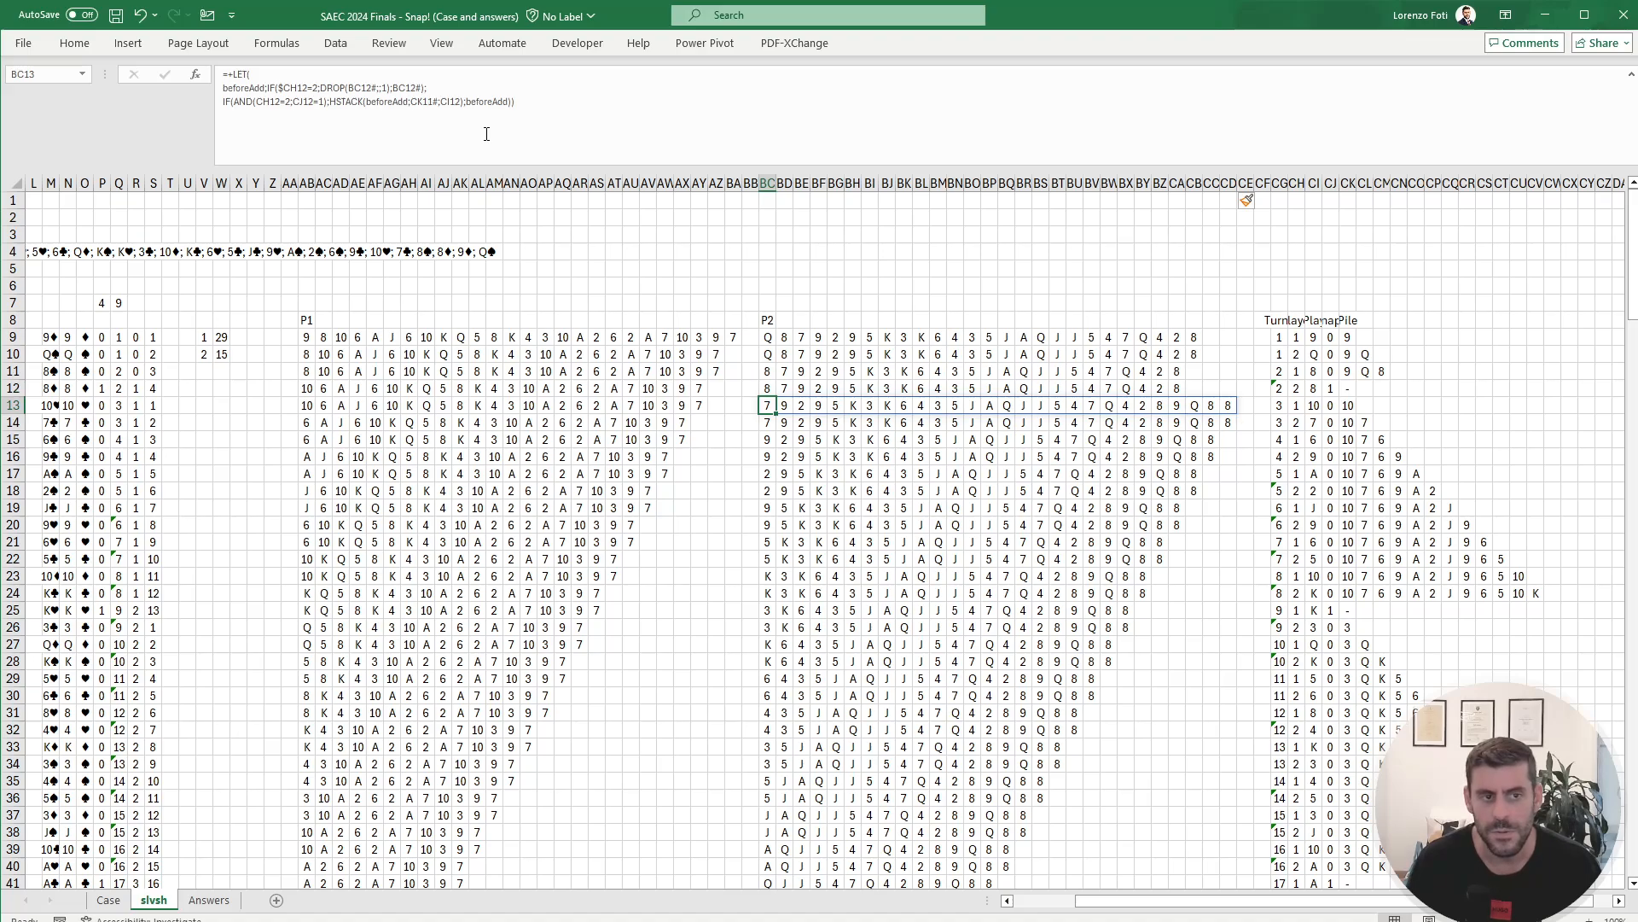
key("Left")
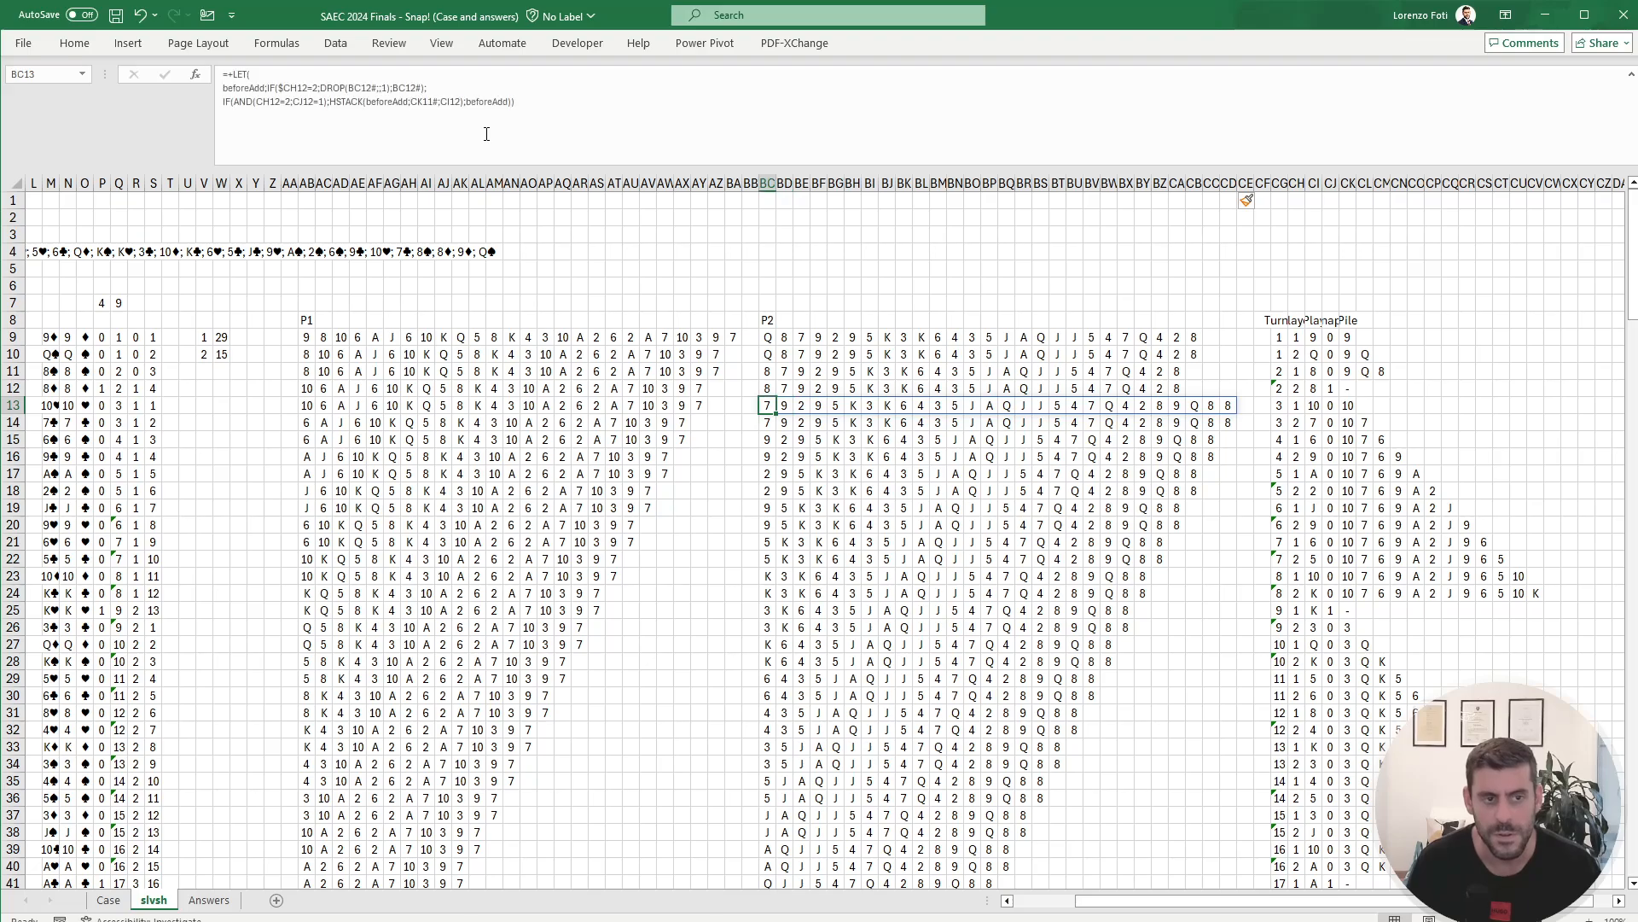
Step: Check player 2's deck in row 13 by selecting its cards from BC13 through BZ13
key("shift+Right")
key("shift+Right")
key("shift+Right")
key("shift+Right")
key("shift+Right")
key("shift+Right")
key("shift+Right")
key("shift+Right")
key("shift+Right")
key("shift+Right")
key("shift+Right")
key("shift+Right")
key("shift+Right")
key("shift+Right")
key("shift+Right")
key("shift+Right")
key("shift+Right")
key("shift+Right")
key("shift+Right")
key("shift+Right")
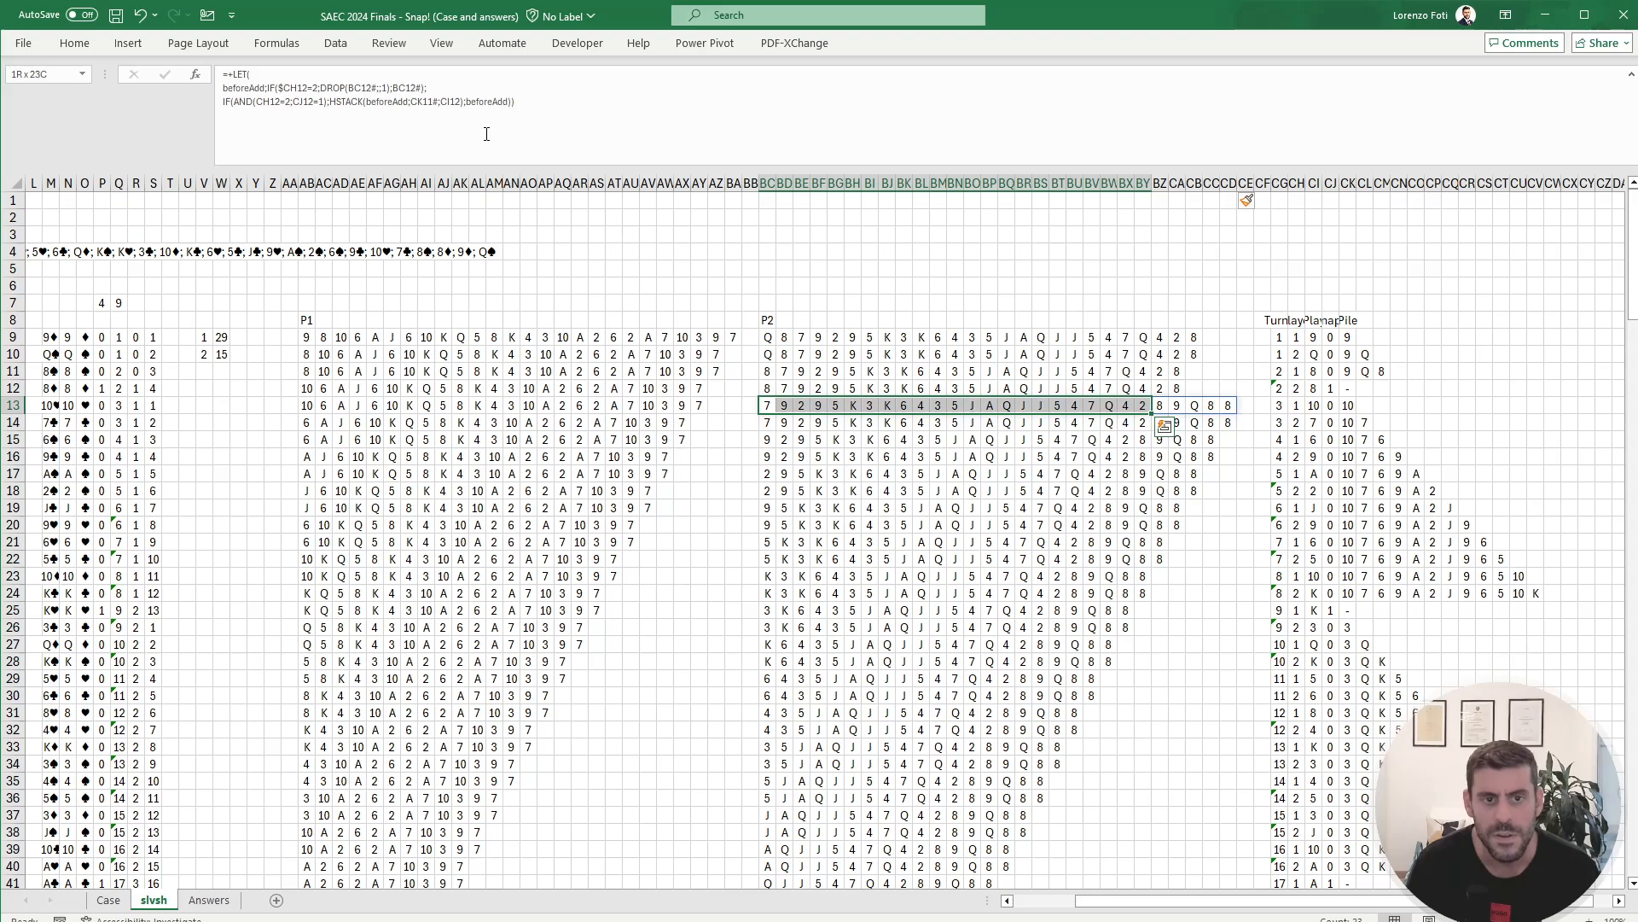
key("shift+Right")
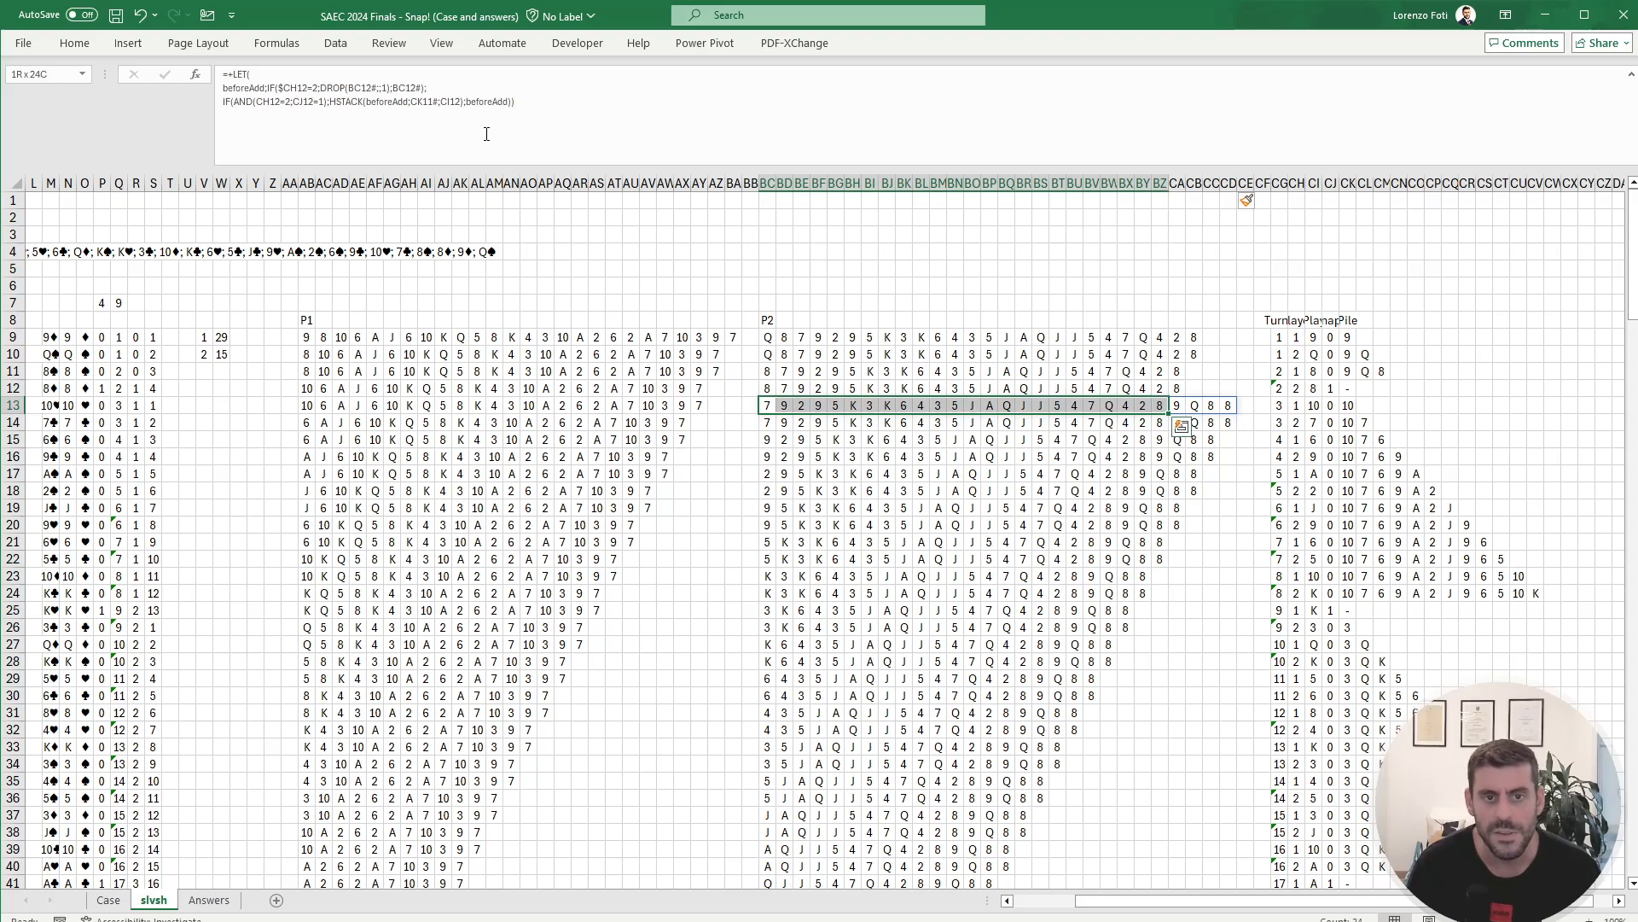
left_click(856, 438)
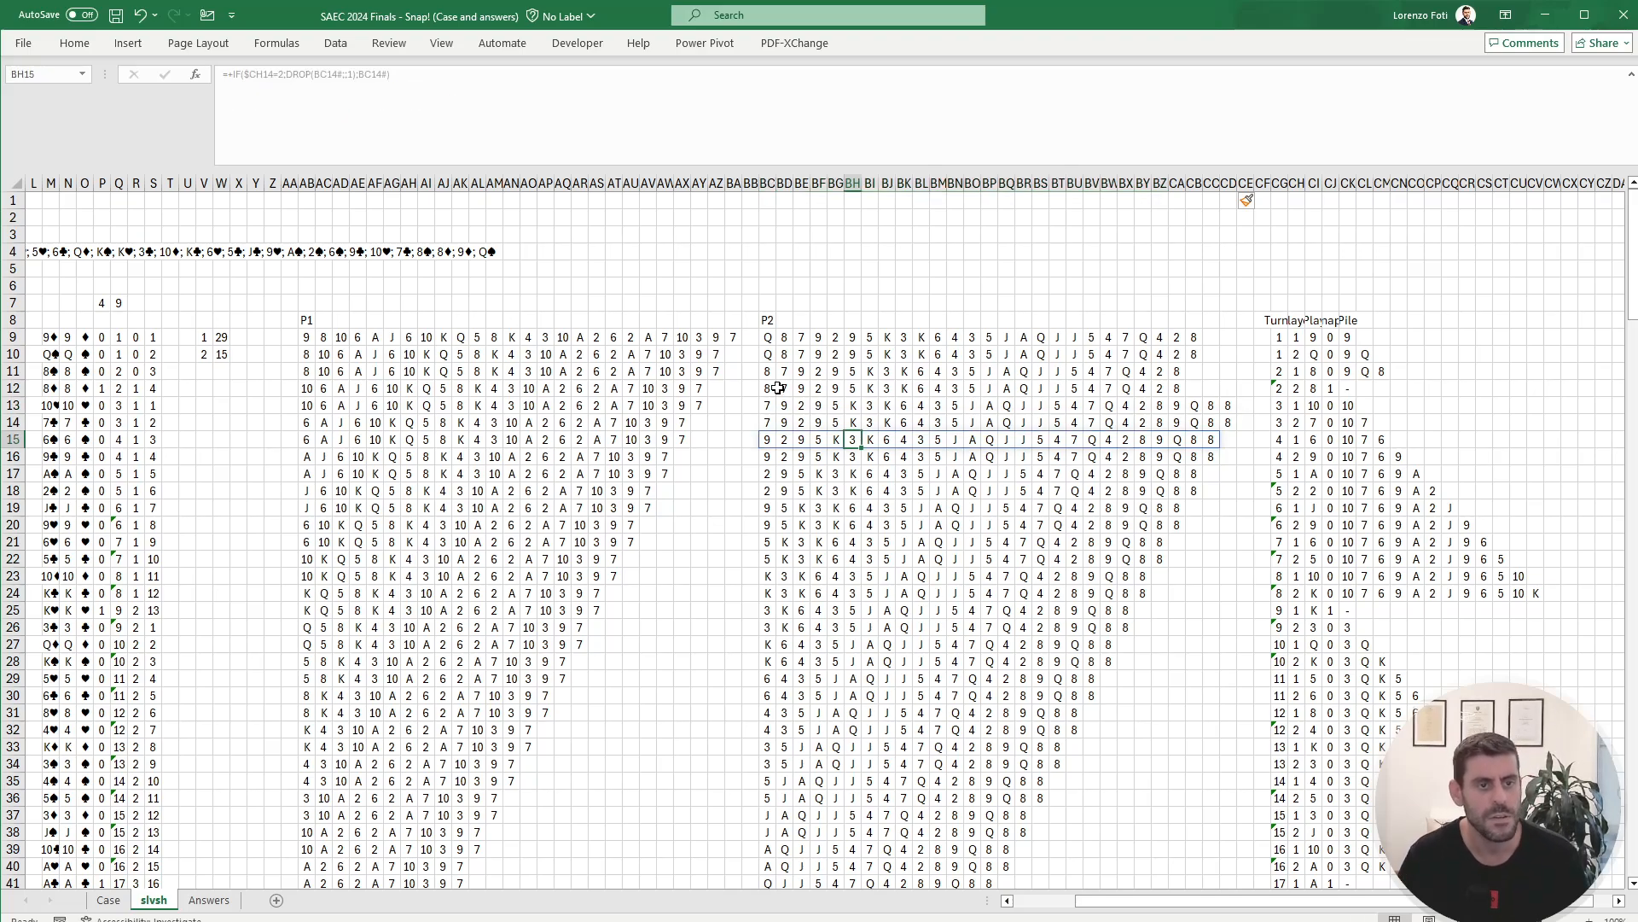
Step: Review the formulas down player 2's deck column, from BC9 to BC15, to find where the LET version ends
left_click(766, 356)
key("Down")
key("Down")
key("Down")
key("Down")
key("Down")
key("Down")
key("Down")
key("Down")
key("Down")
key("Down")
key("Down")
key("Down")
key("Down")
key("Down")
key("Down")
key("Down")
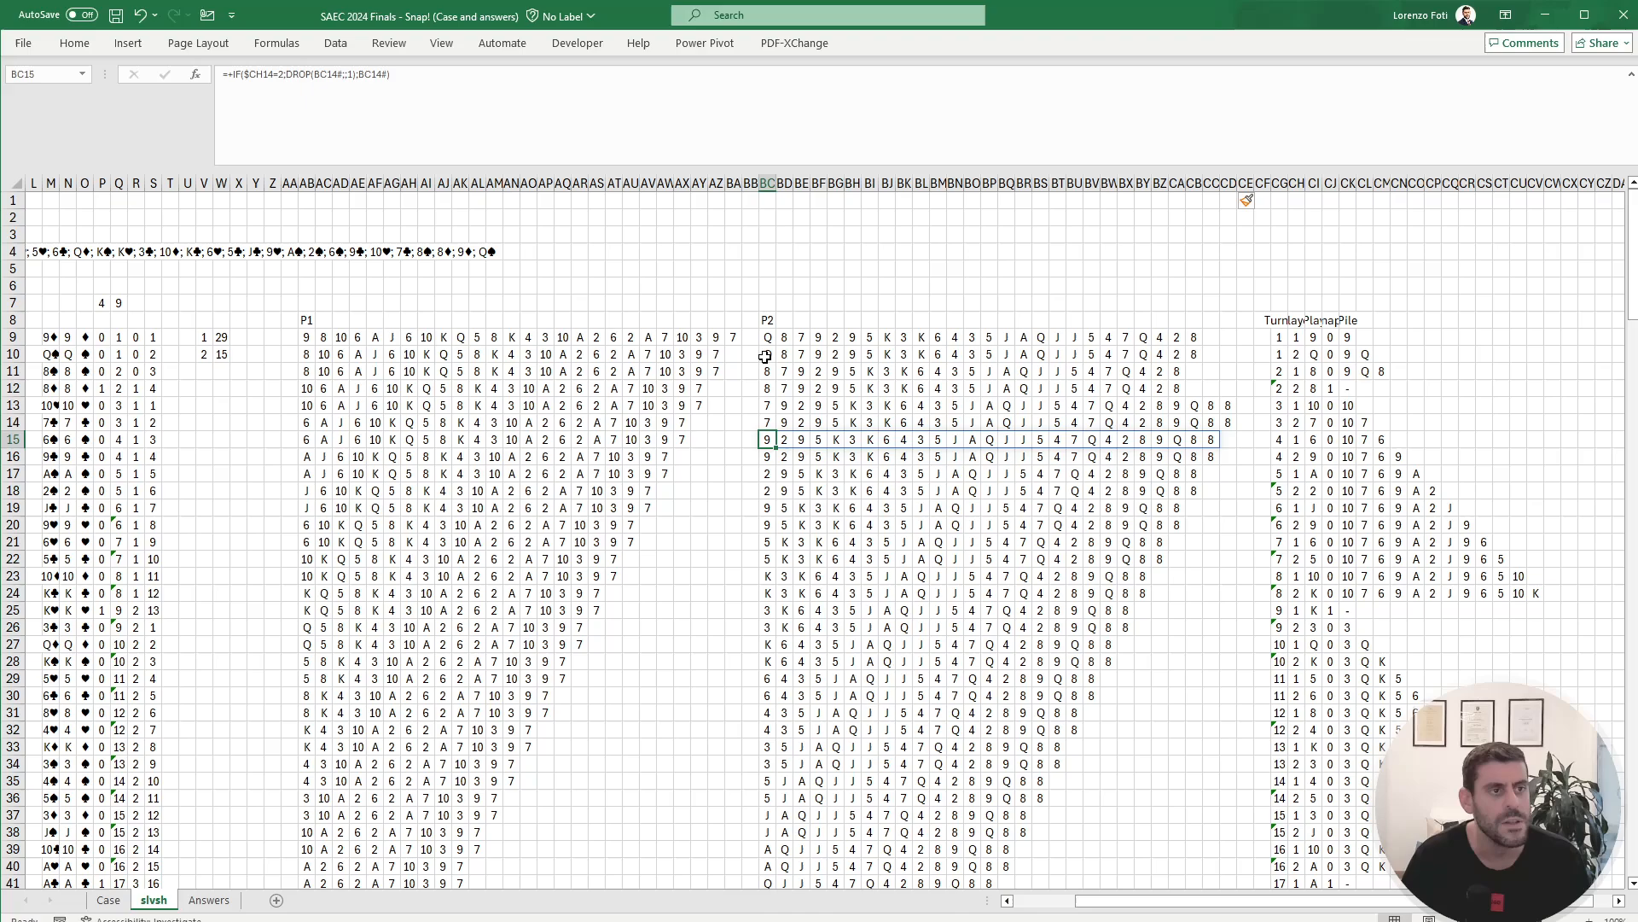
key("Up")
key("Up")
key("Up")
key("Up")
key("Up")
key("Up")
key("Up")
key("Up")
key("Up")
key("Up")
key("Up")
key("Up")
key("Up")
key("Up")
key("Up")
key("Up")
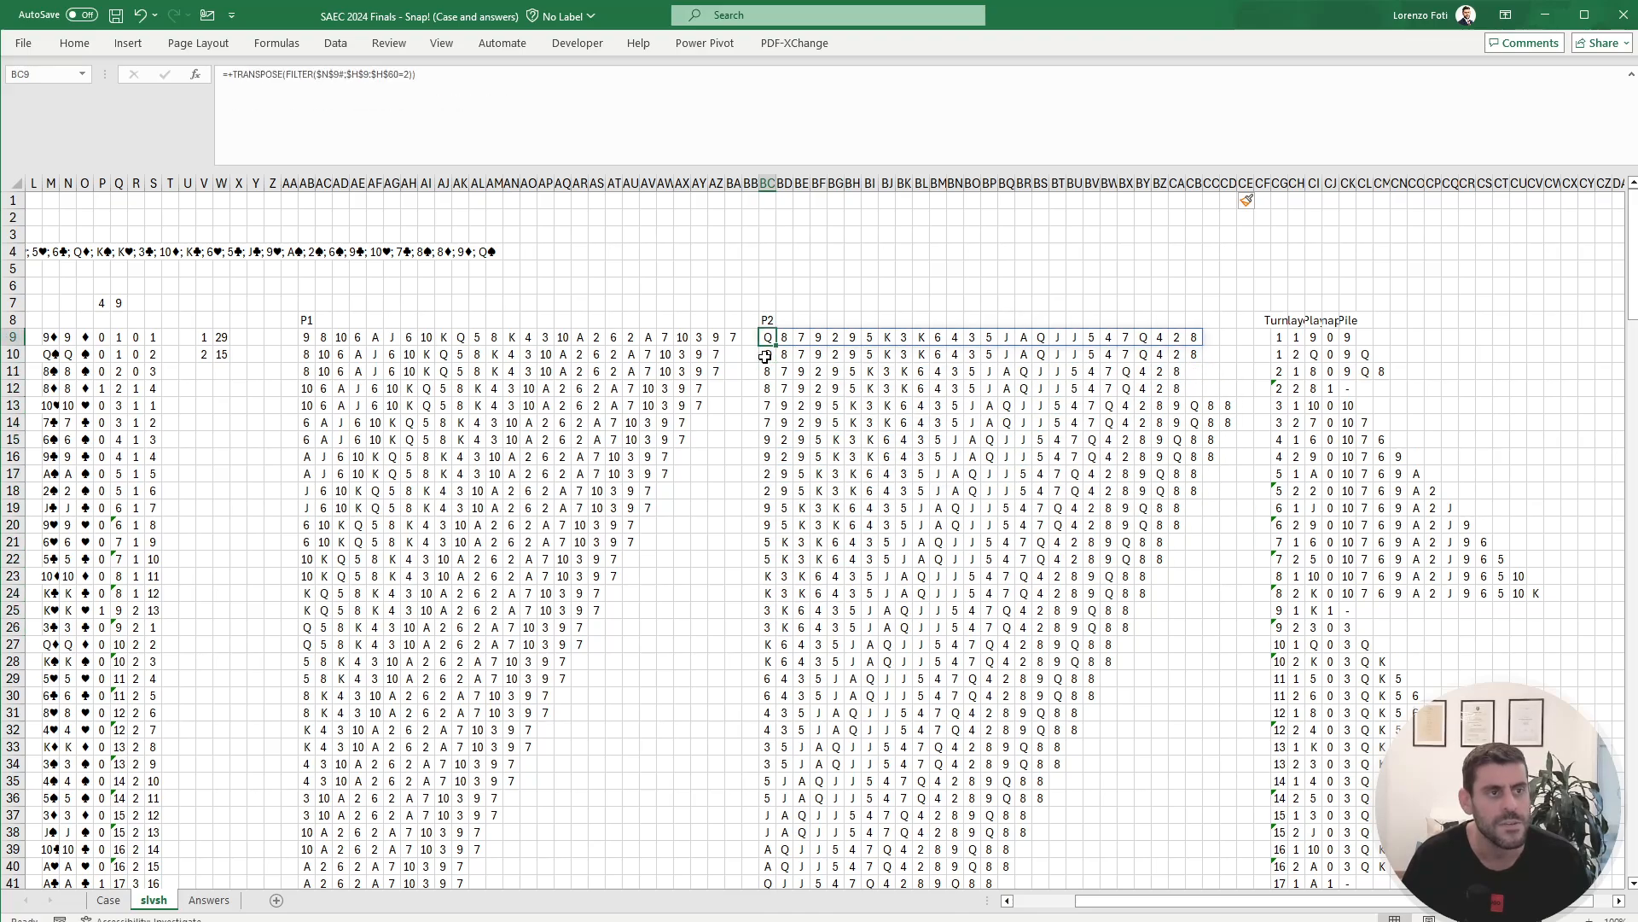
key("Down")
key("Down")
key("Down")
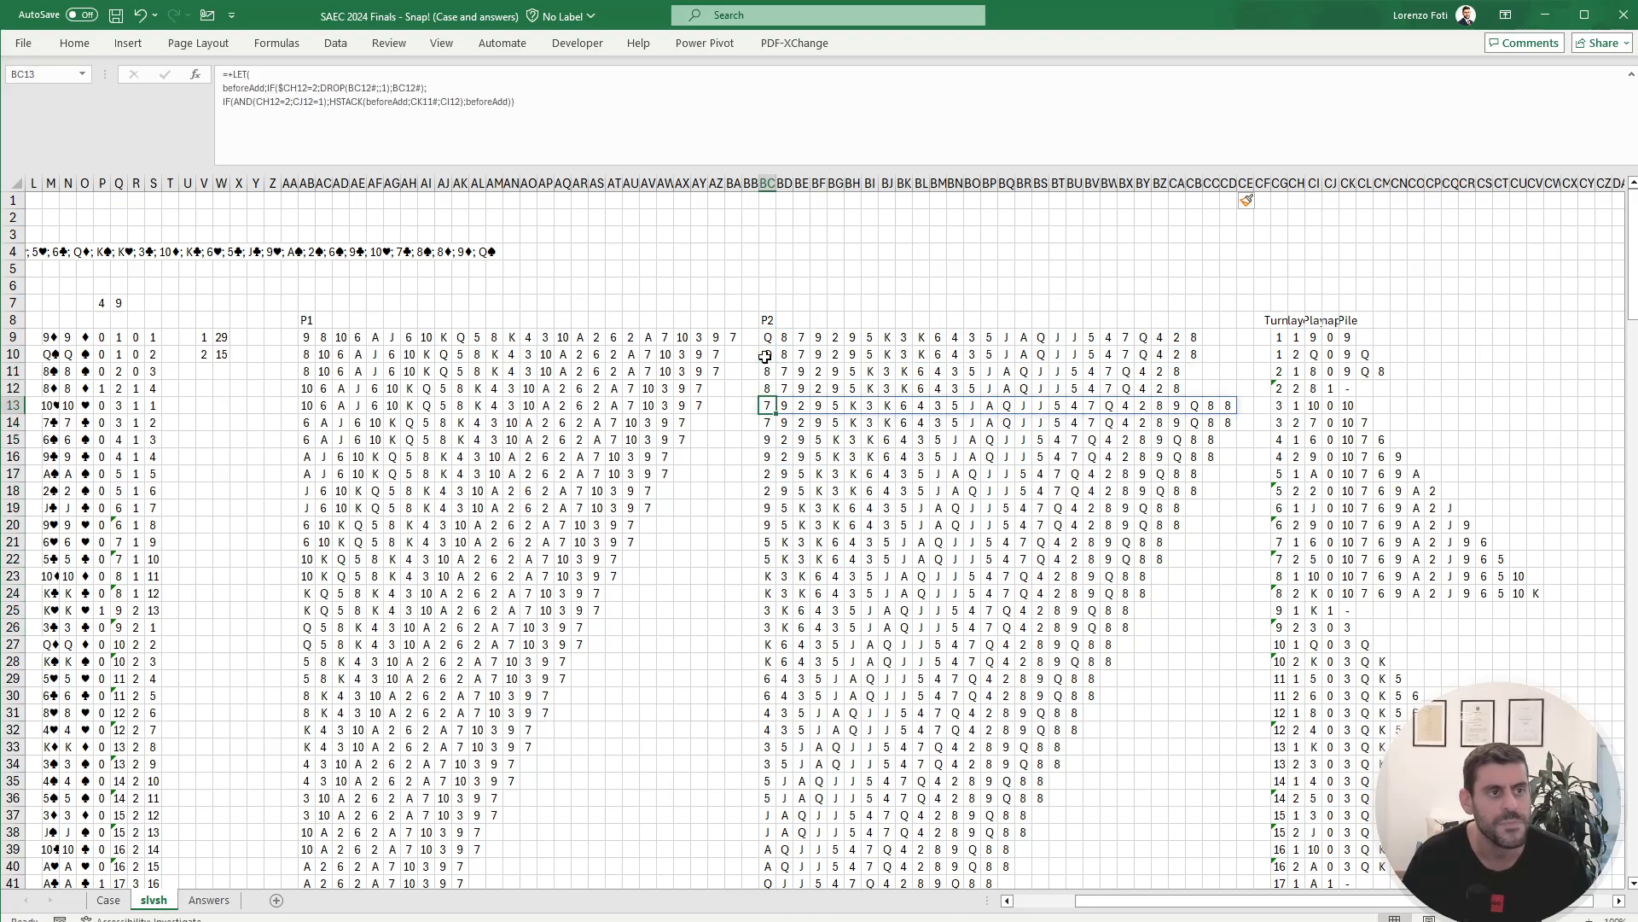
Step: Copy the LET formula in BC13 down the rest of player 2's deck column, starting at BC14
key("ctrl+c")
key("Down")
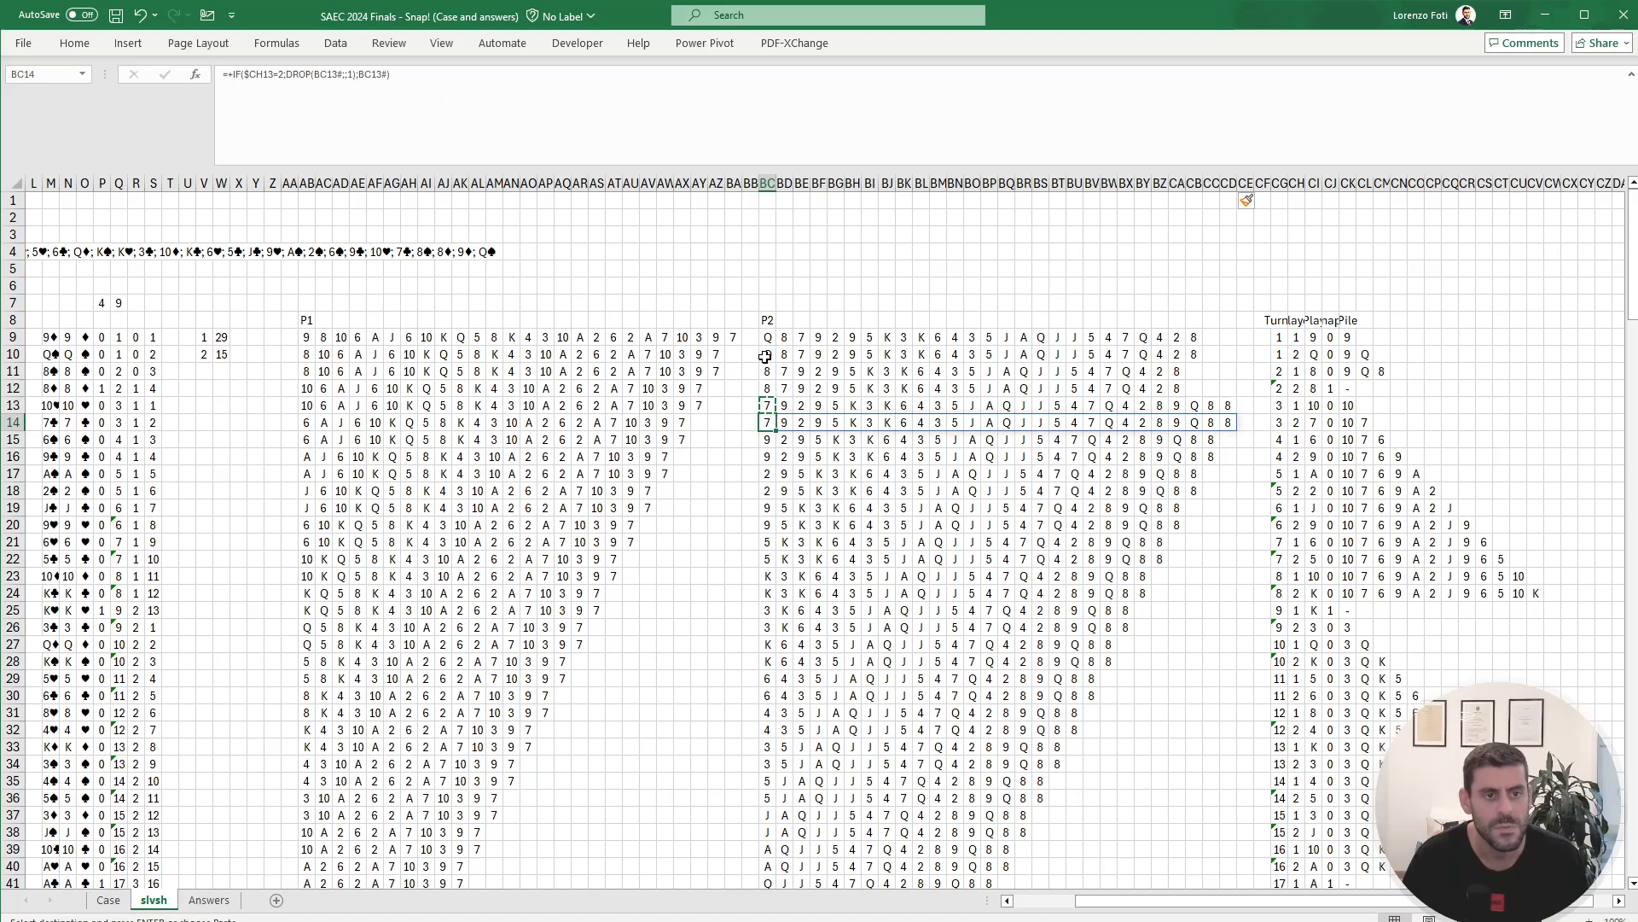
key("ctrl+shift+Down")
key("ctrl+v")
key("ctrl+BackSpace")
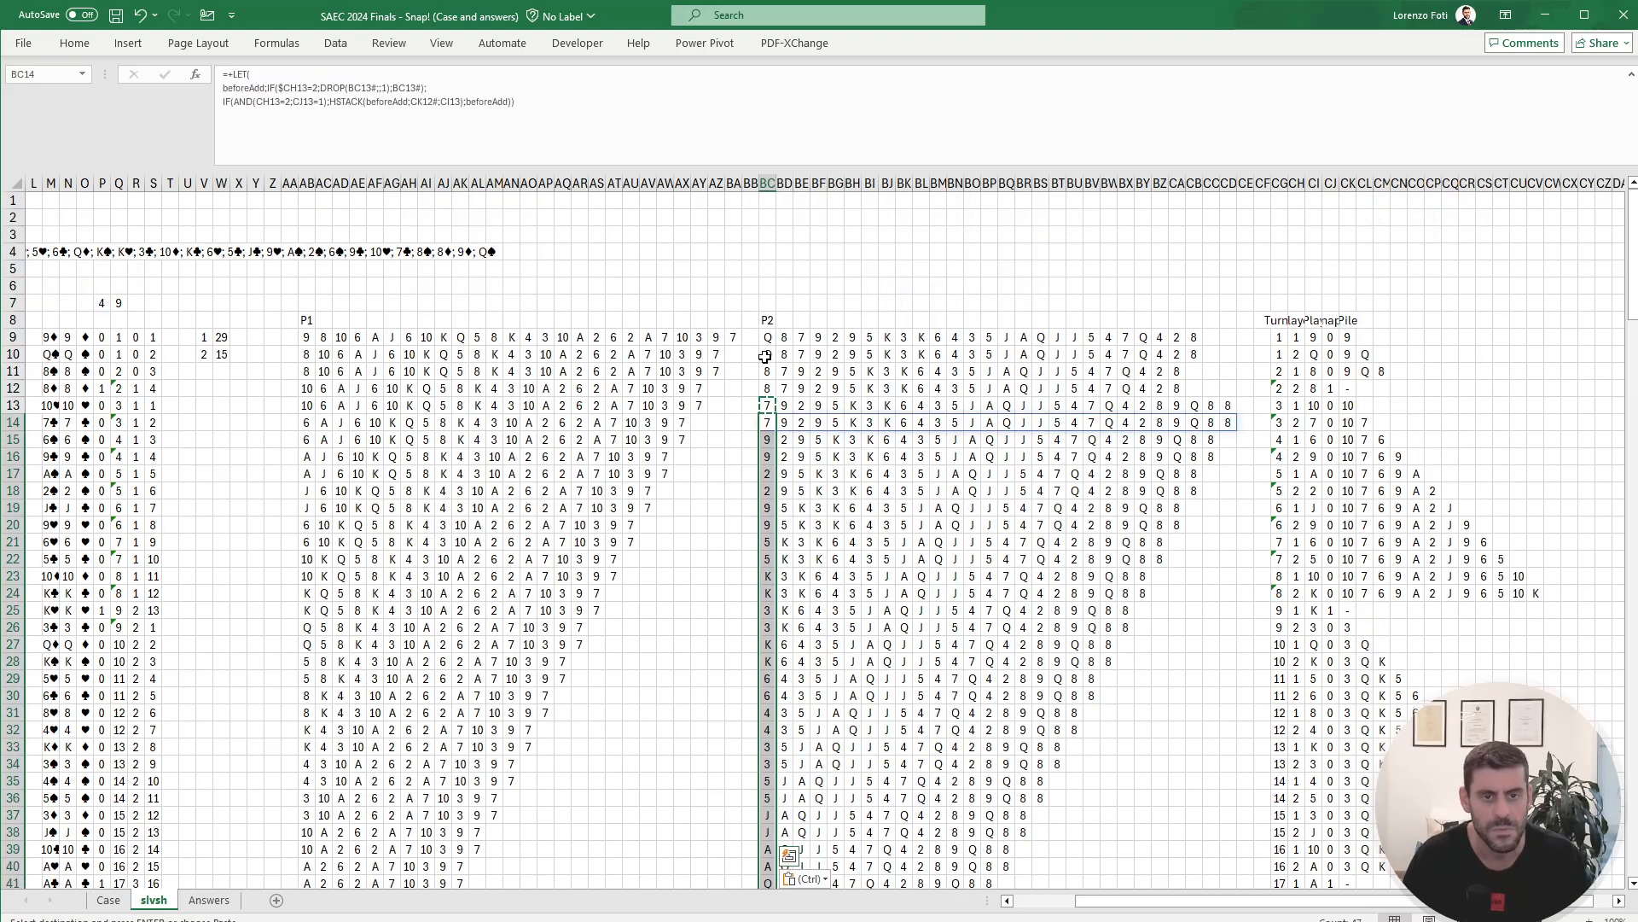
Step: Copy the LET formula in AB13 down the rest of player 1's deck column, starting at AB14
key("Escape")
key("Up")
key("Left")
key("Left")
key("Left")
key("Left")
key("Left")
key("Left")
key("Left")
key("Left")
key("Left")
key("Left")
key("Left")
key("Left")
key("Left")
key("Left")
key("Left")
key("Left")
key("Left")
key("Left")
key("Left")
key("Left")
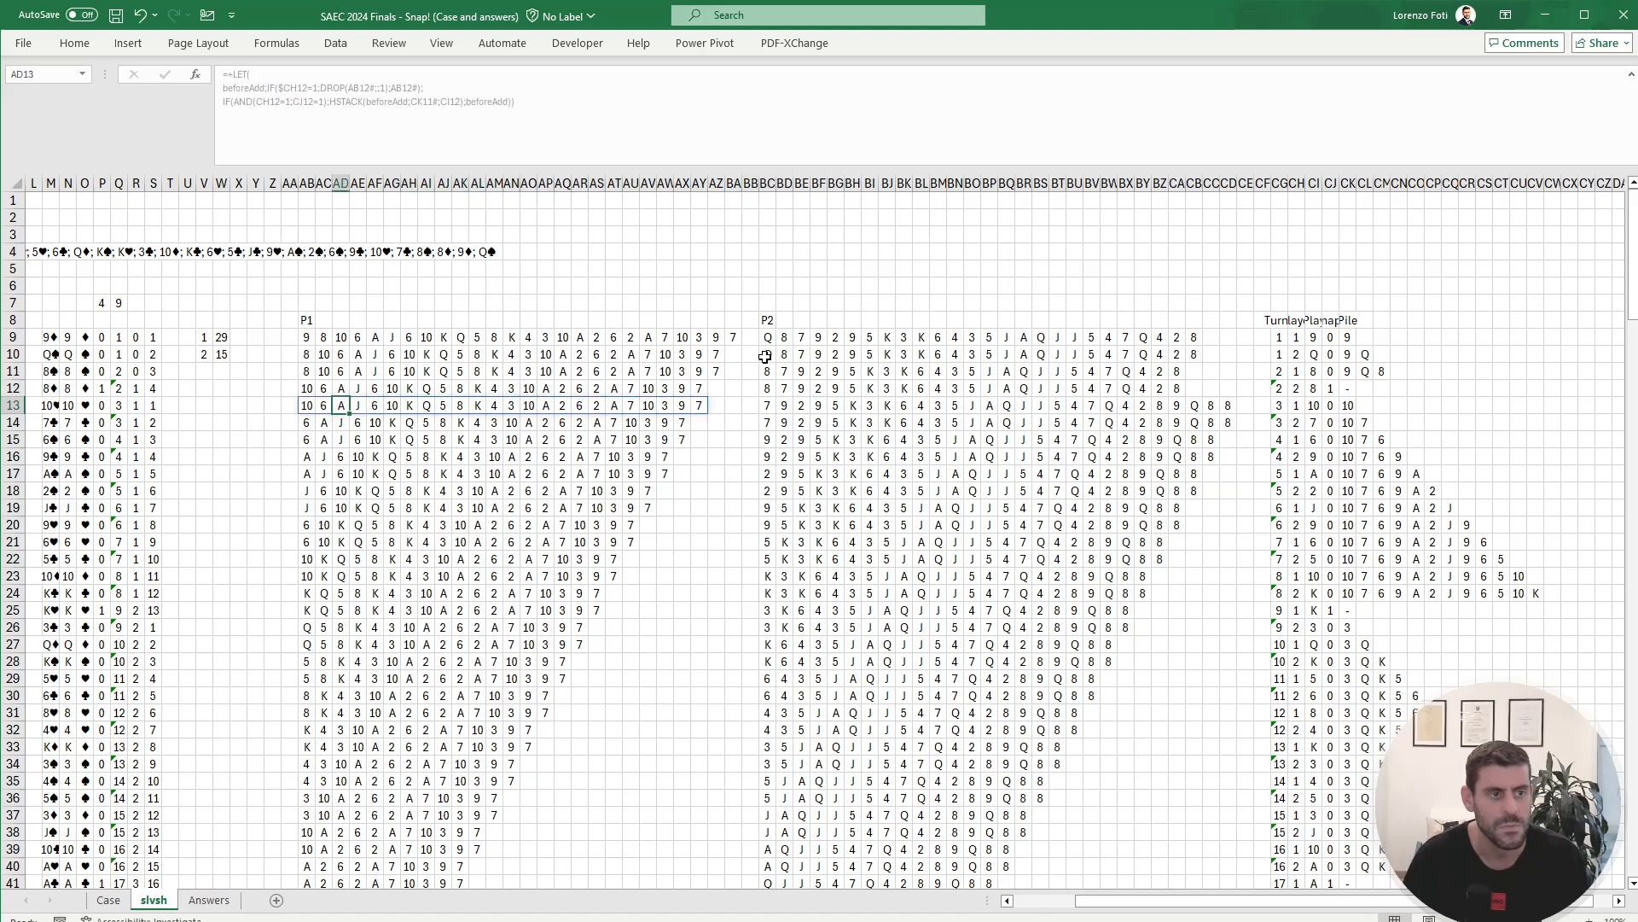
key("Left")
key("Left")
key("Down")
key("Up")
key("ctrl+c")
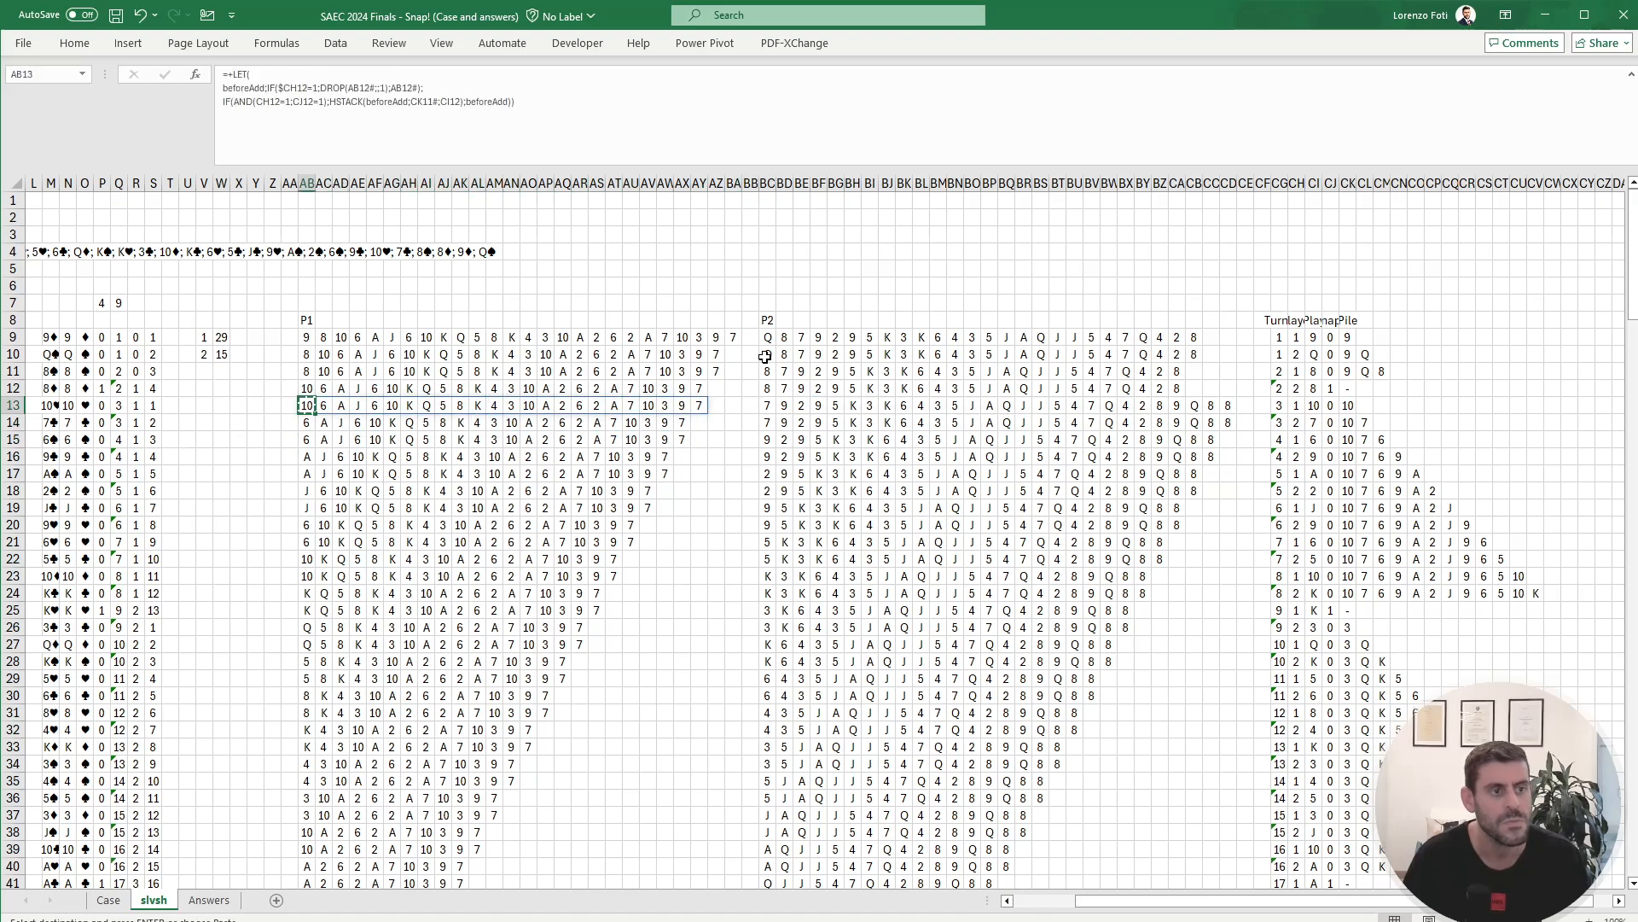
key("Down")
key("ctrl+shift+Down")
key("ctrl+BackSpace")
key("Return")
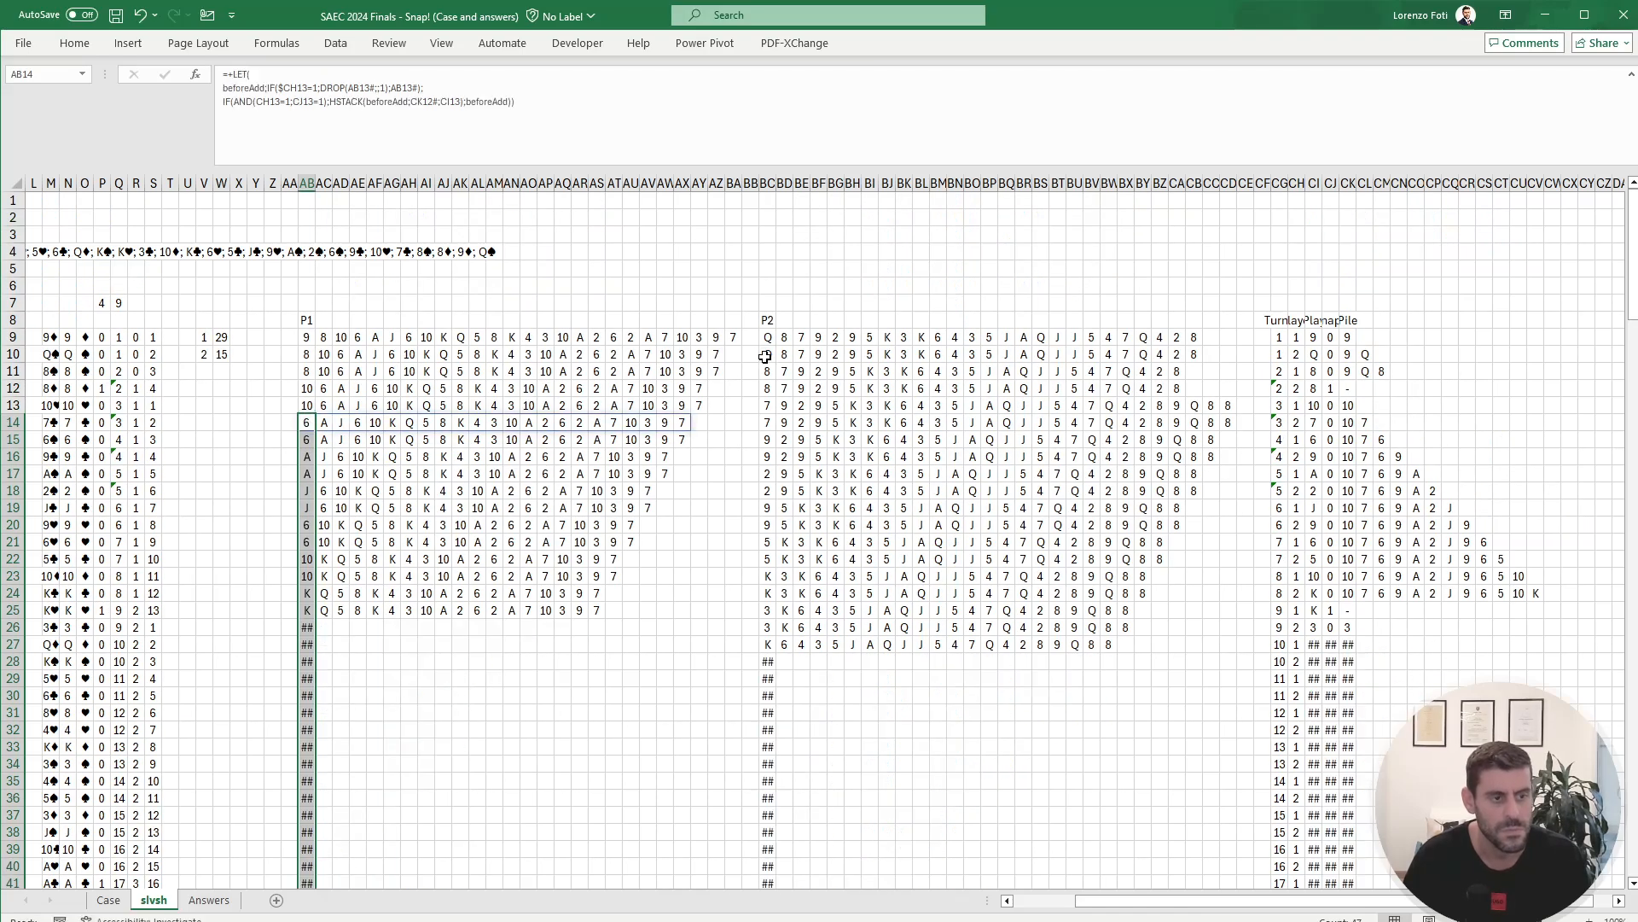
key("Down")
left_click(752, 218)
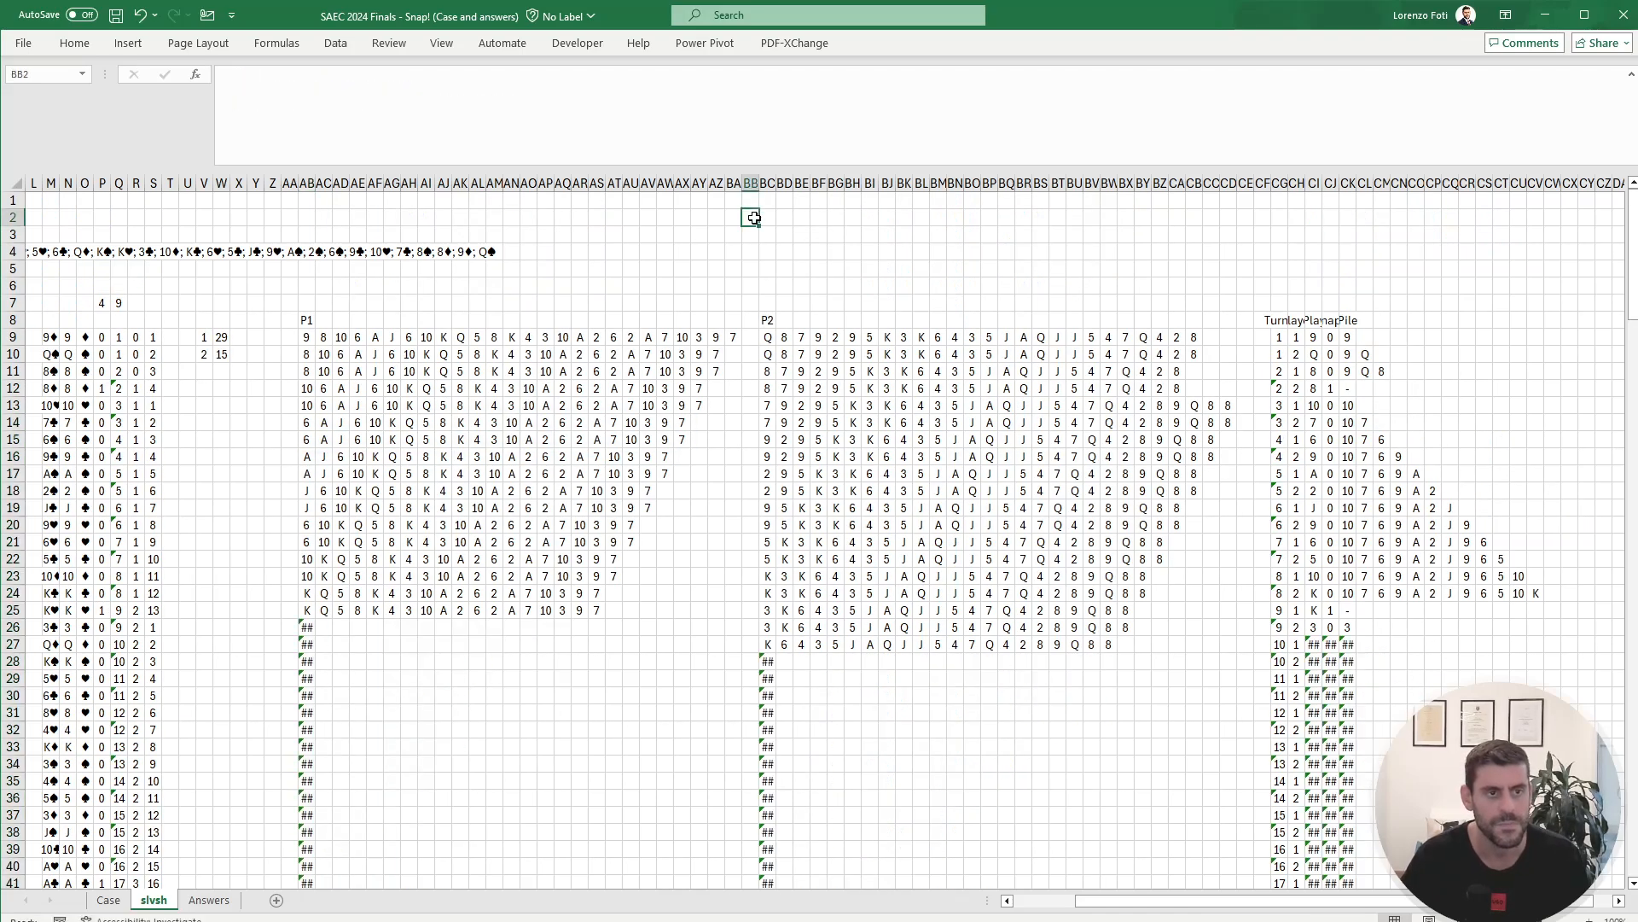
Step: Change the example label in E4 to "Example 6" so the simulation loads that case
key("ctrl+Left")
key("Right")
key("Down")
key("Down")
key("Right")
key("Right")
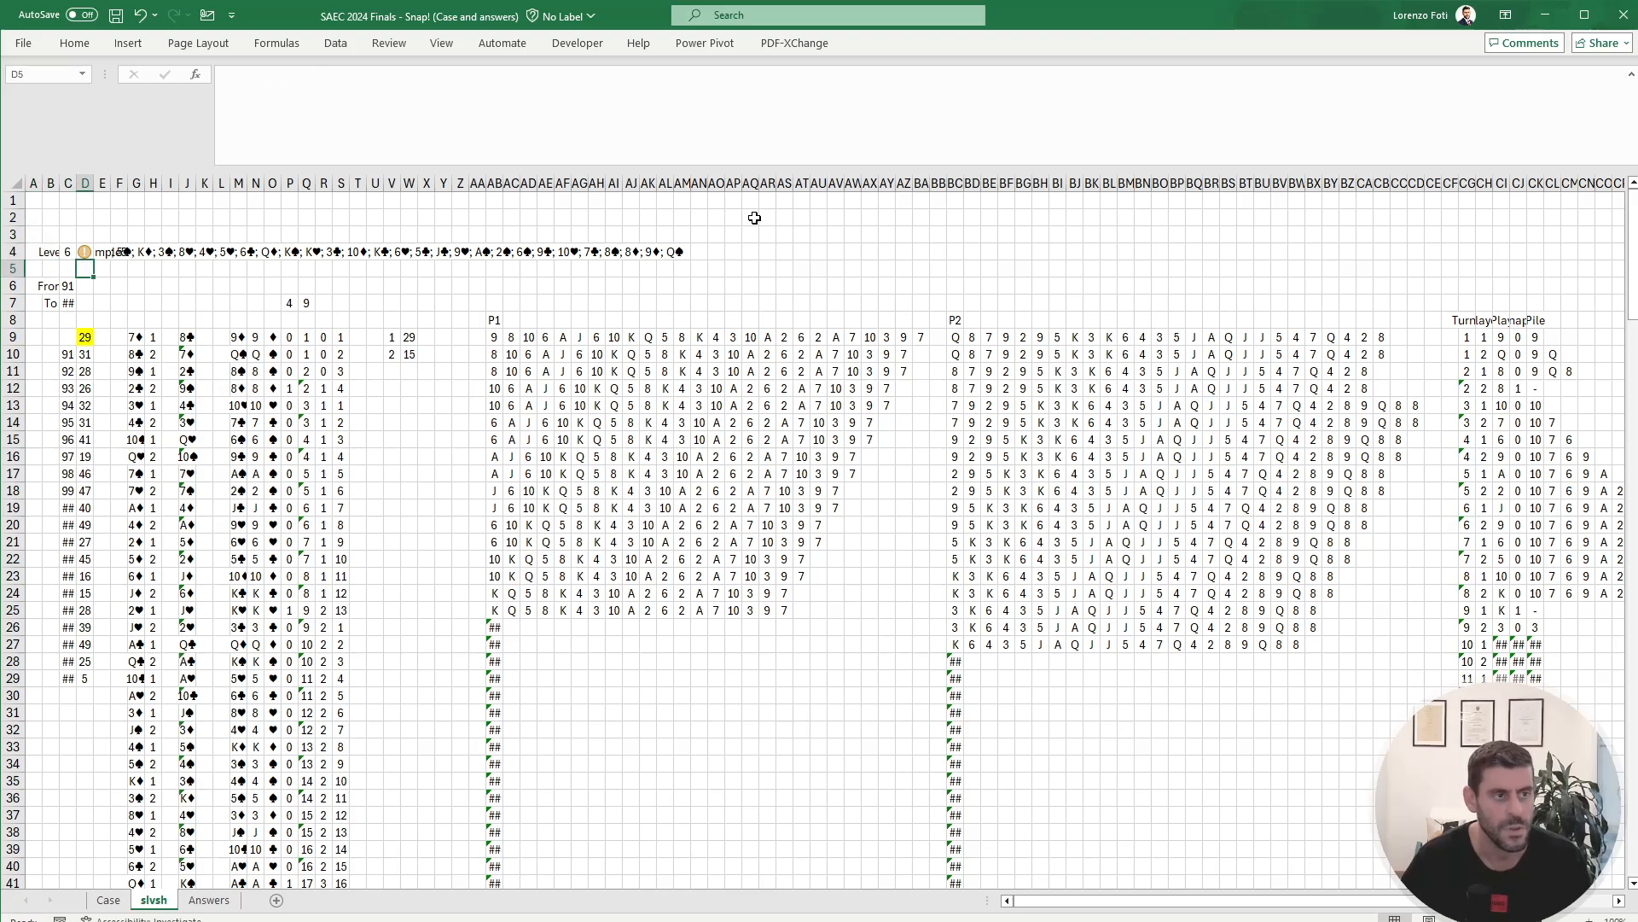
key("Right")
key("F2")
key("BackSpace")
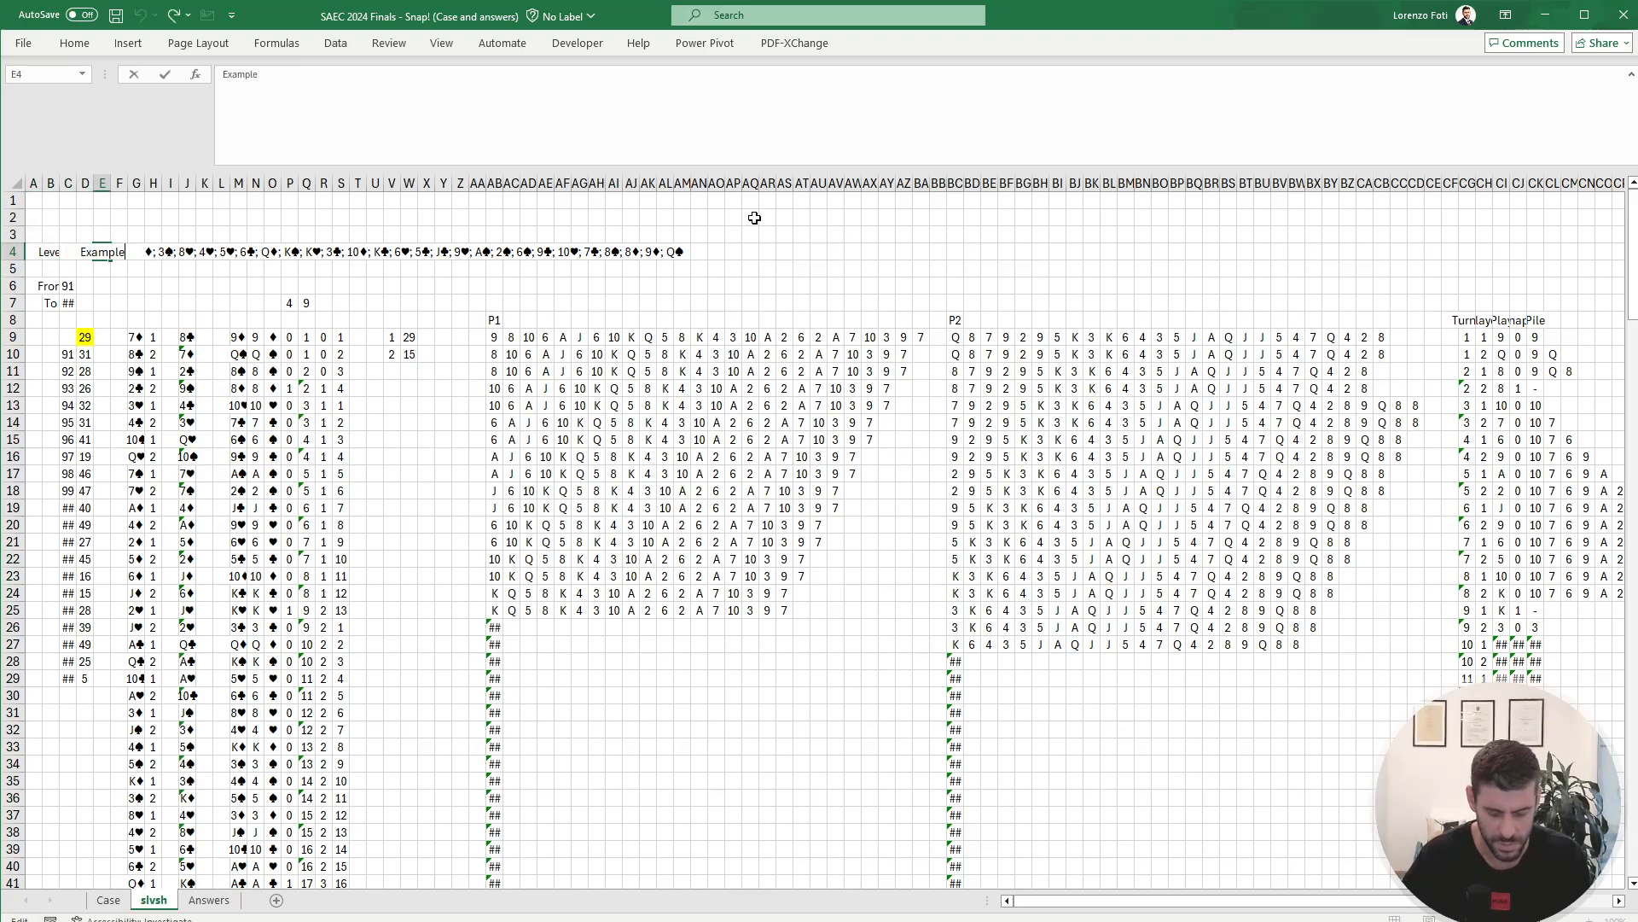
type("6")
key("Return")
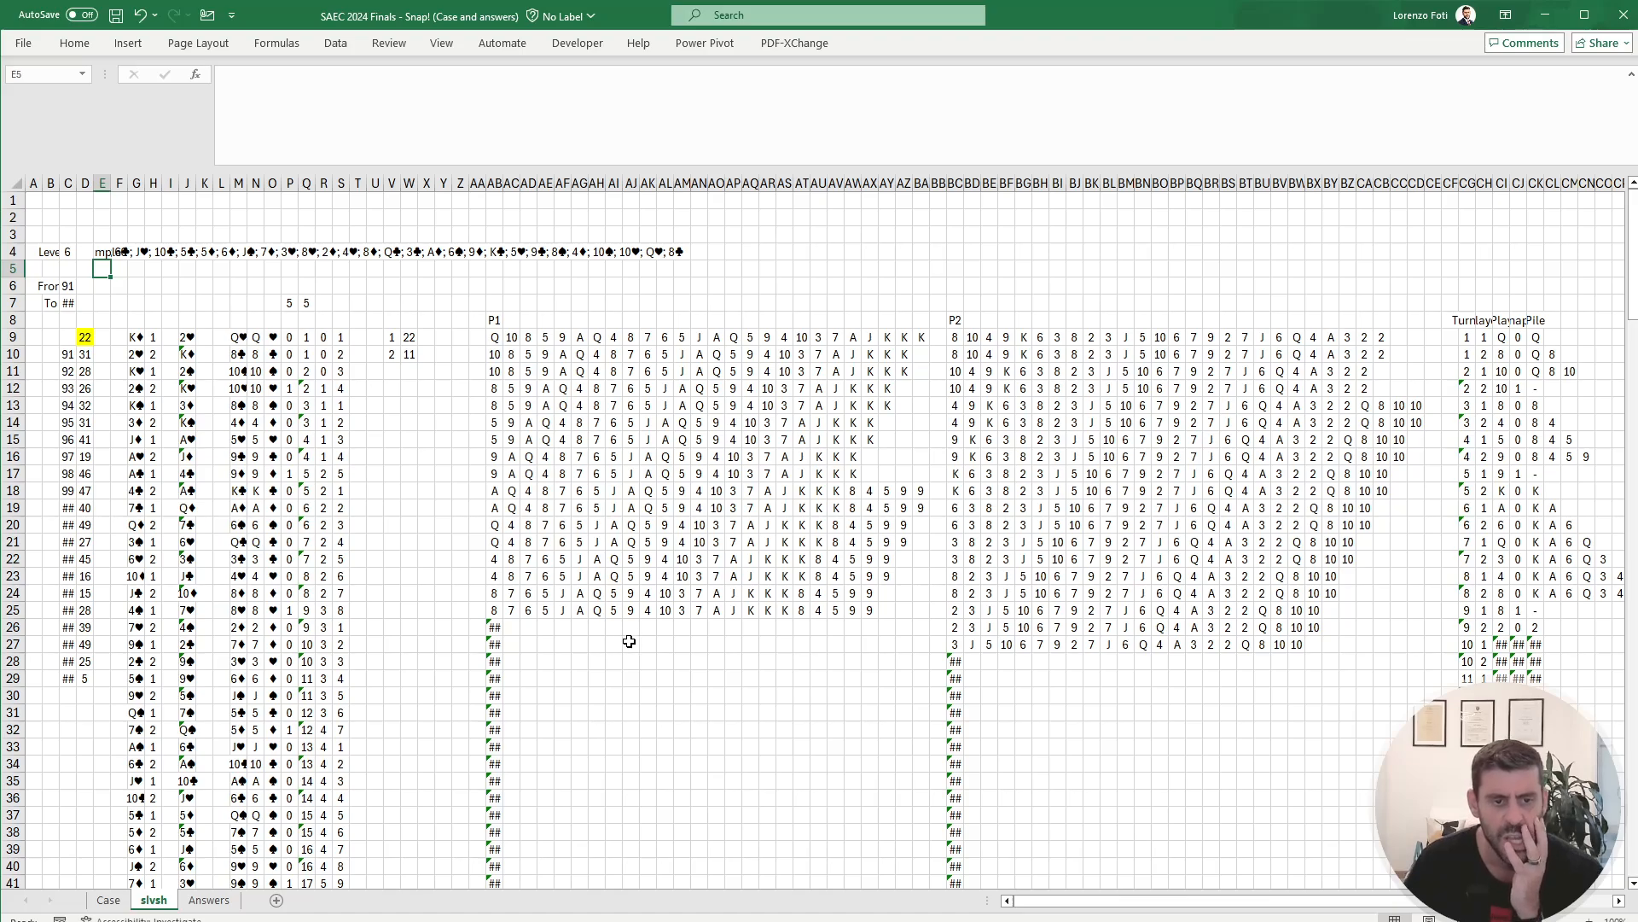
Step: Insert blank columns at BC, ahead of player 2's deck, so the player 1 deck formulas from AB26 down have room to spill
left_click(496, 627)
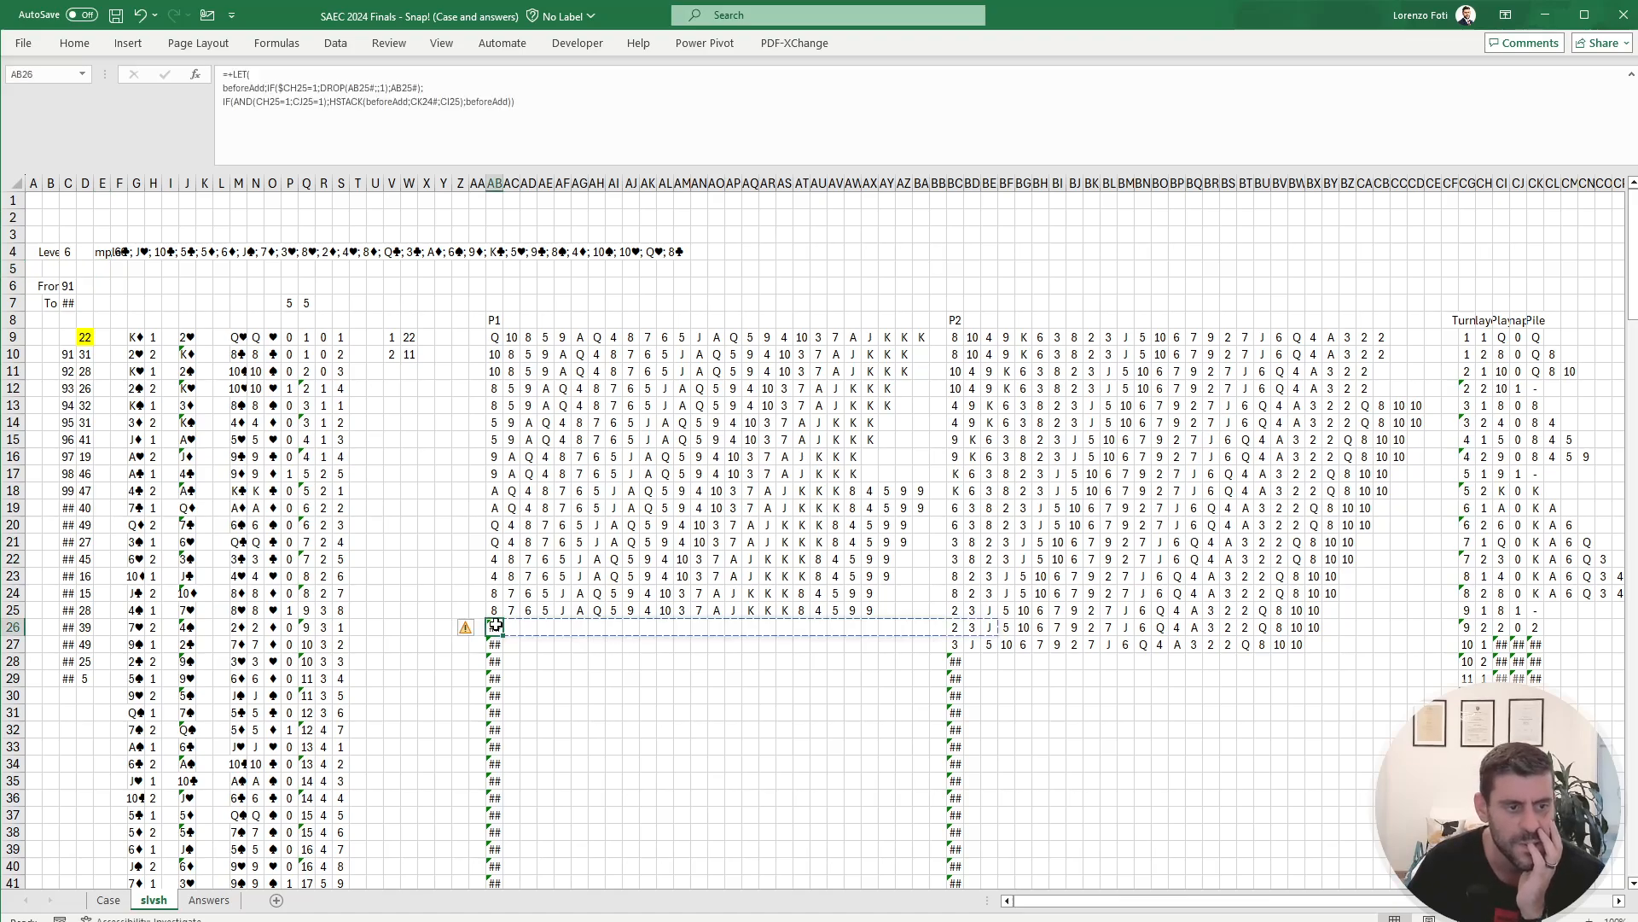
left_click(962, 323)
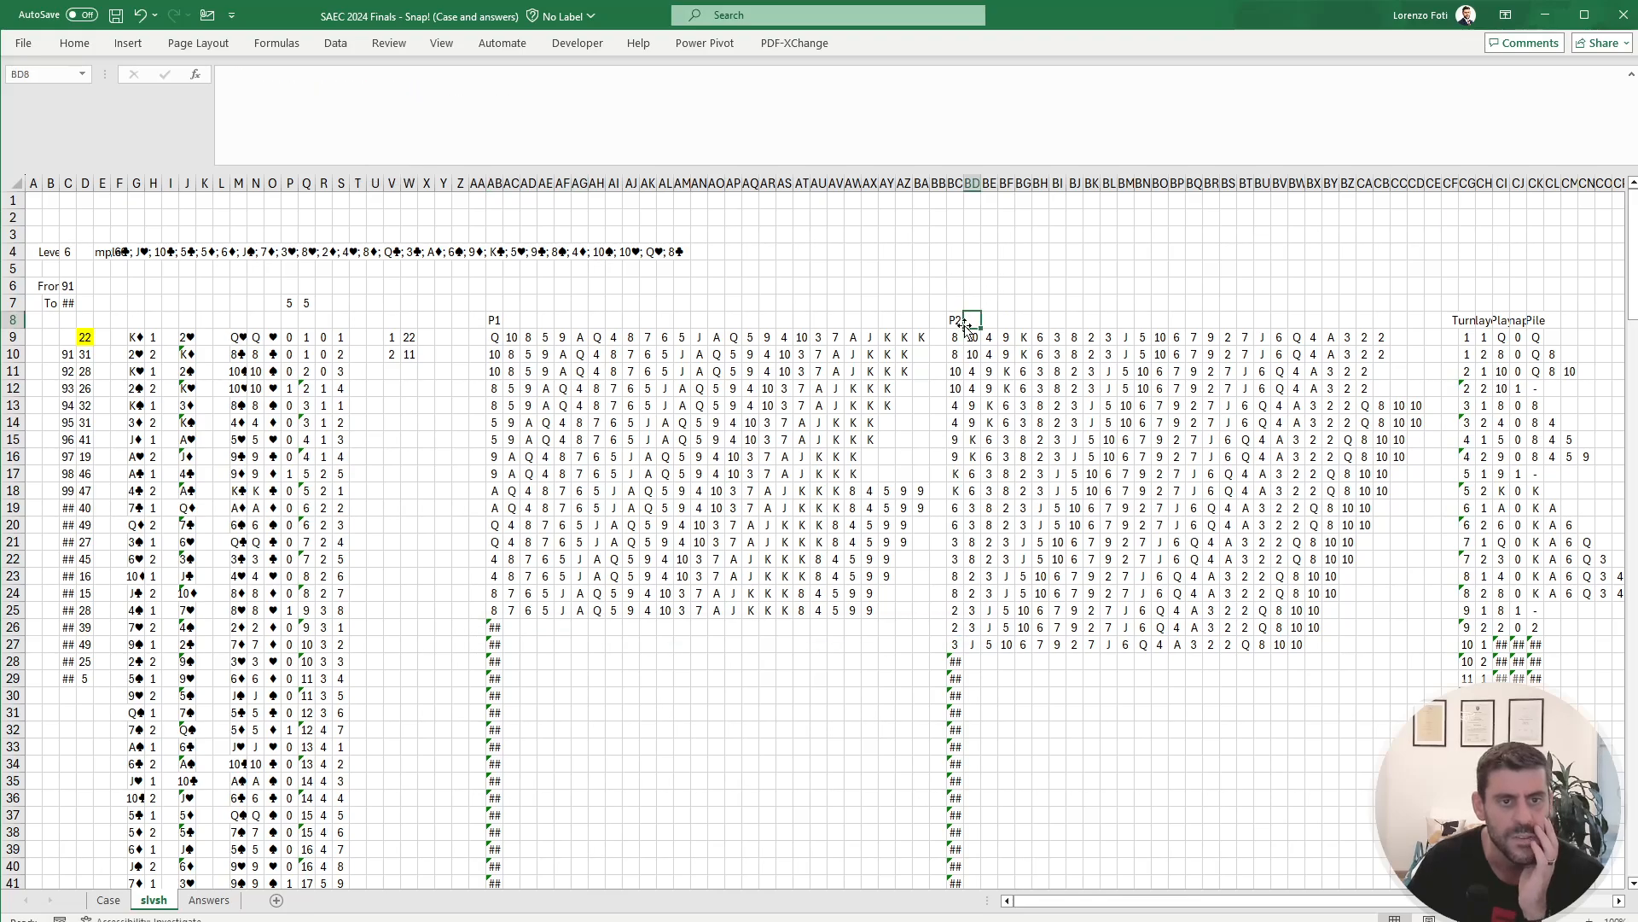
left_click(957, 337)
key("ctrl+shift+Down")
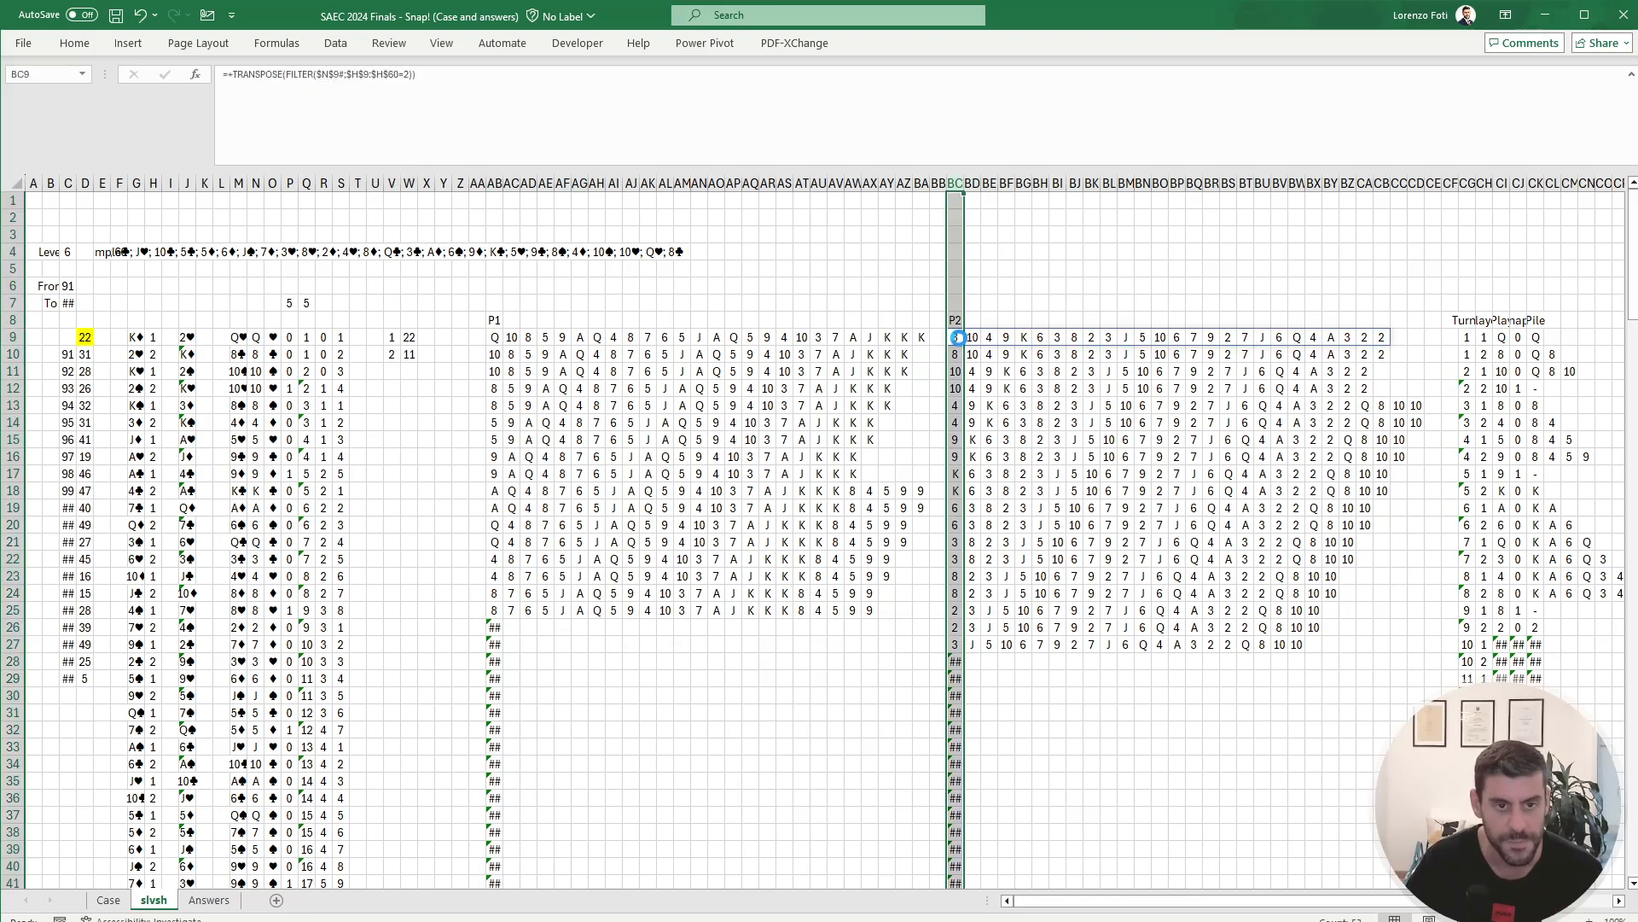
key("Delete")
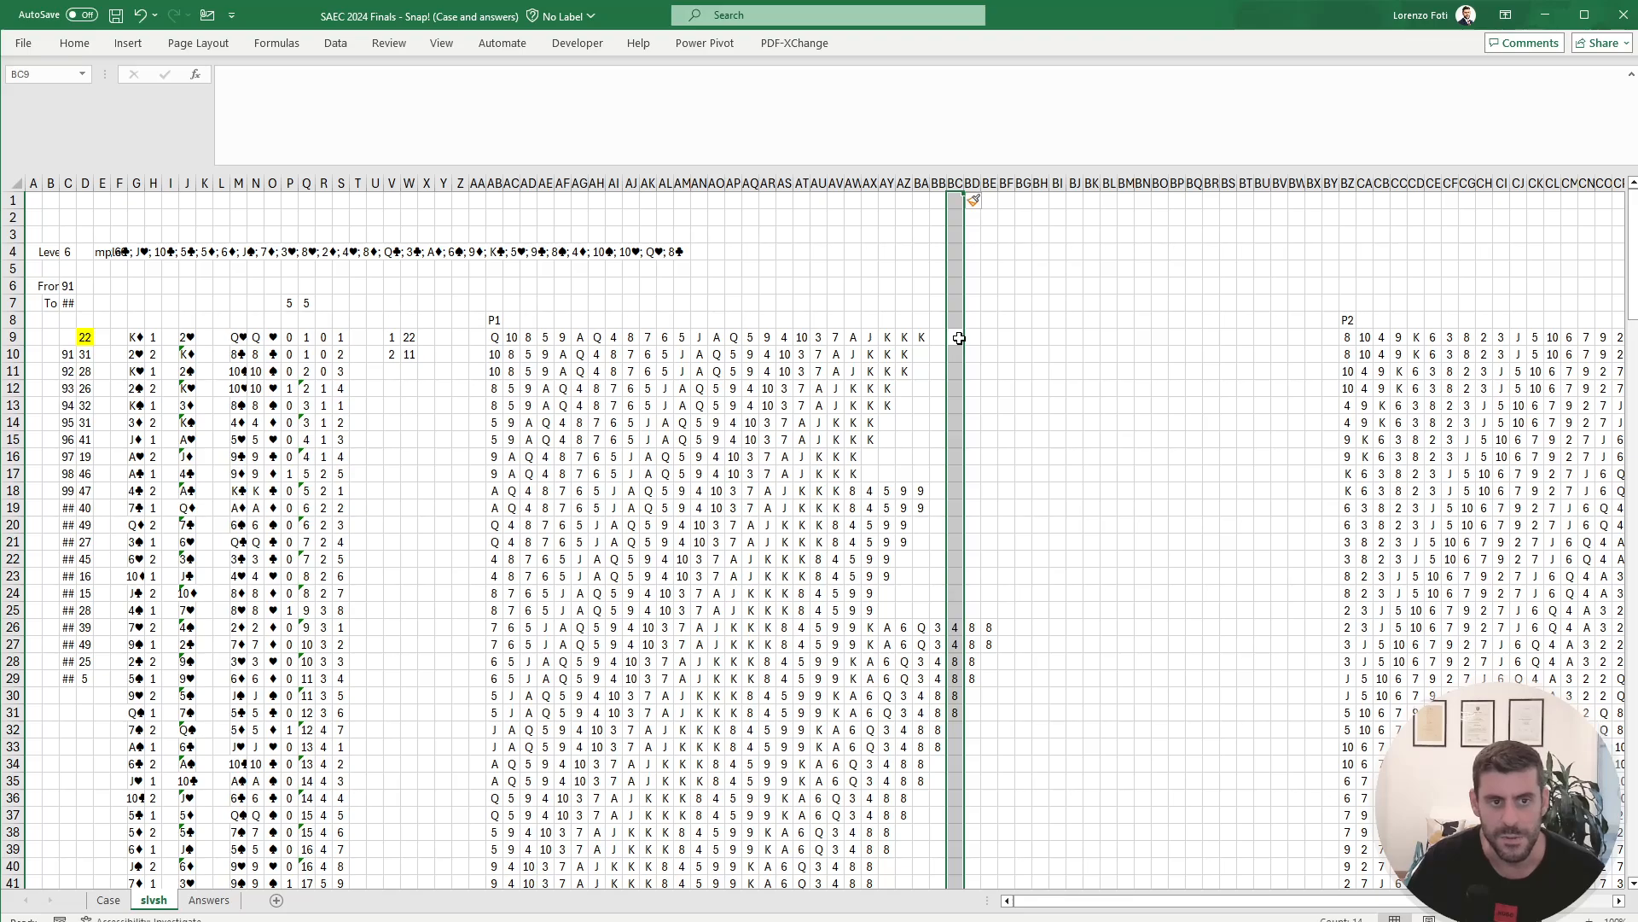
Step: Insert 11 blank columns at DF, between player 2's deck and the turn table, to give that deck room to spill
key("Right")
key("Right")
key("Right")
key("Right")
key("Right")
key("Right")
key("Right")
key("Right")
key("Right")
key("Right")
key("Right")
key("Right")
key("Right")
key("Right")
key("Right")
key("Right")
key("Right")
key("Right")
key("Right")
key("Right")
key("Right")
key("Right")
key("Right")
key("Right")
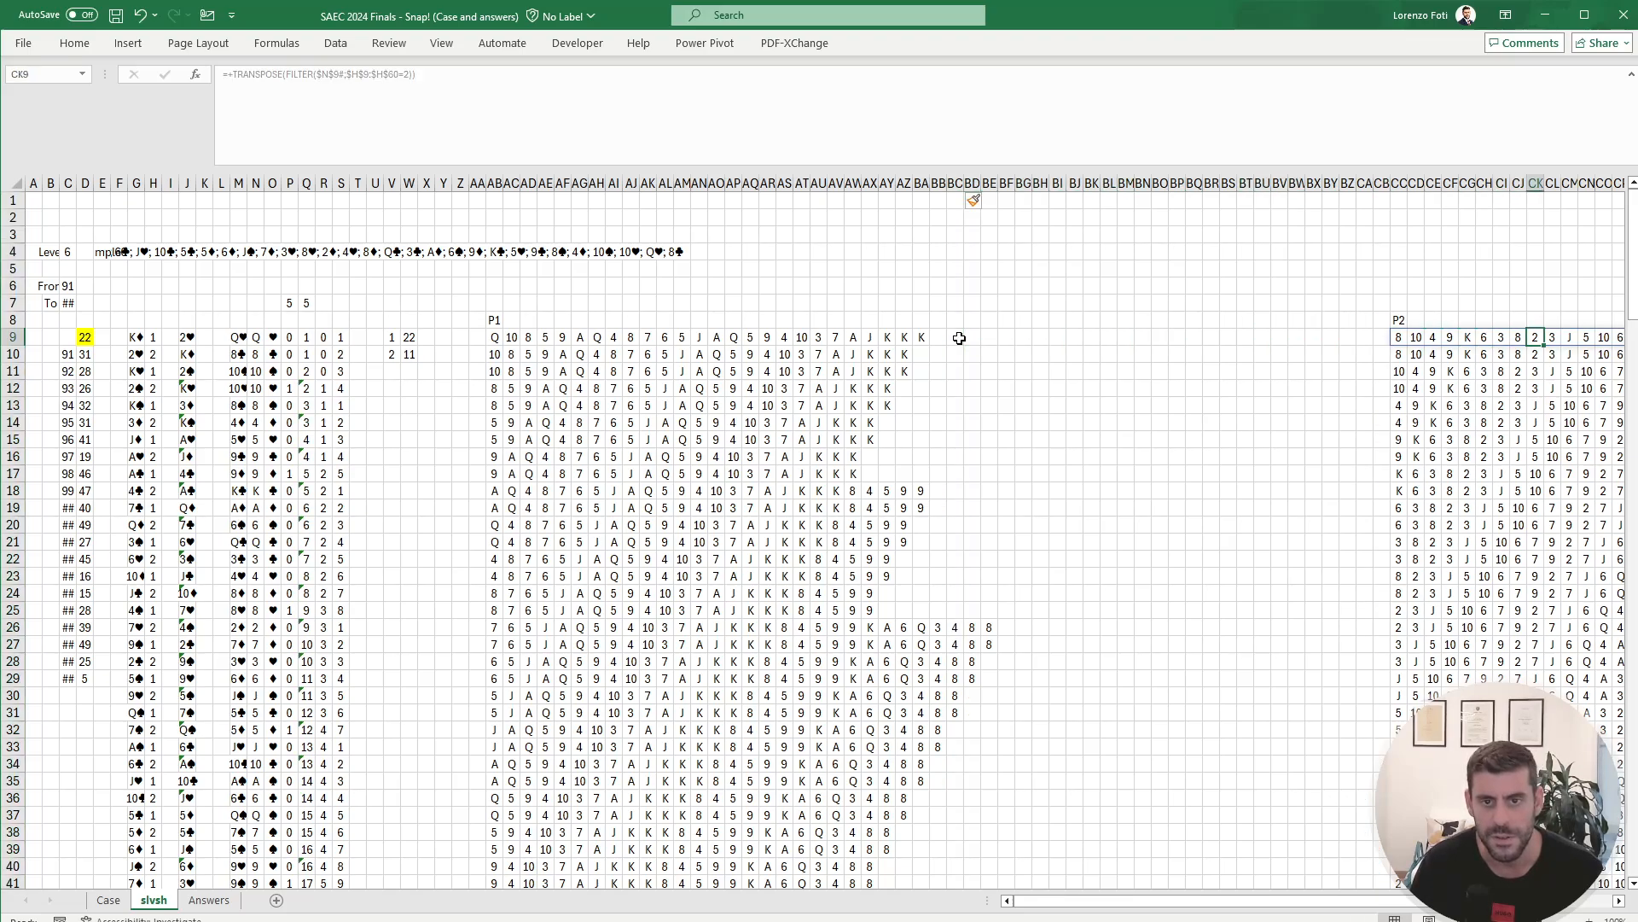
key("Left")
key("Left")
key("Left")
key("Left")
key("Left")
key("Left")
key("Left")
key("Left")
key("Left")
key("Left")
key("Left")
key("Left")
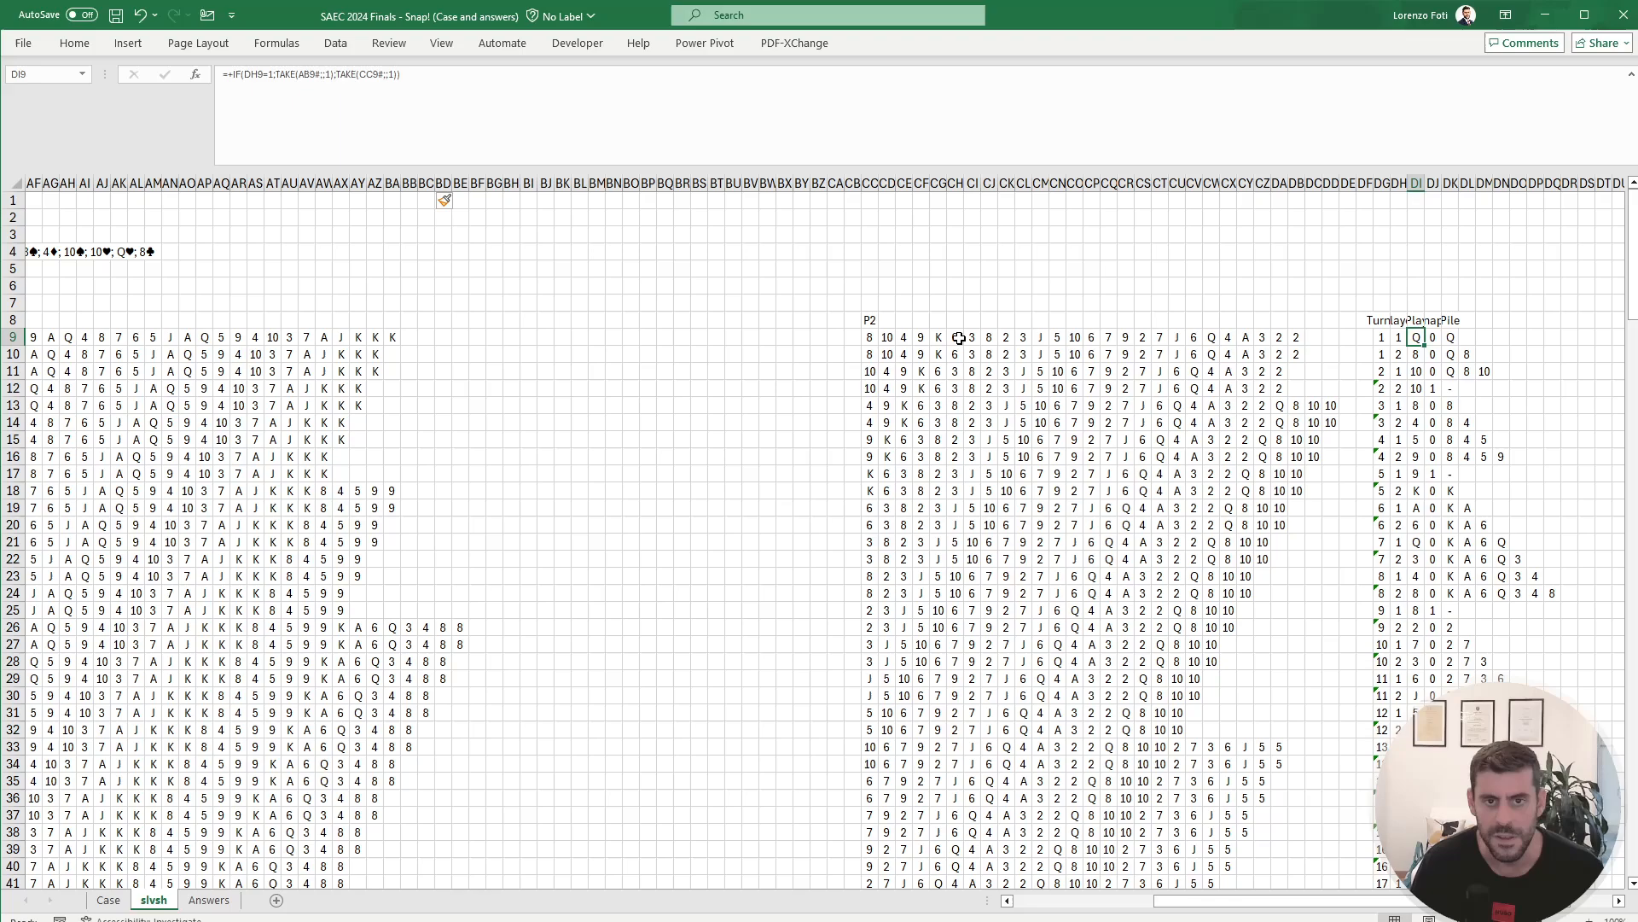
key("Right")
key("Right")
key("Right")
key("ctrl+space")
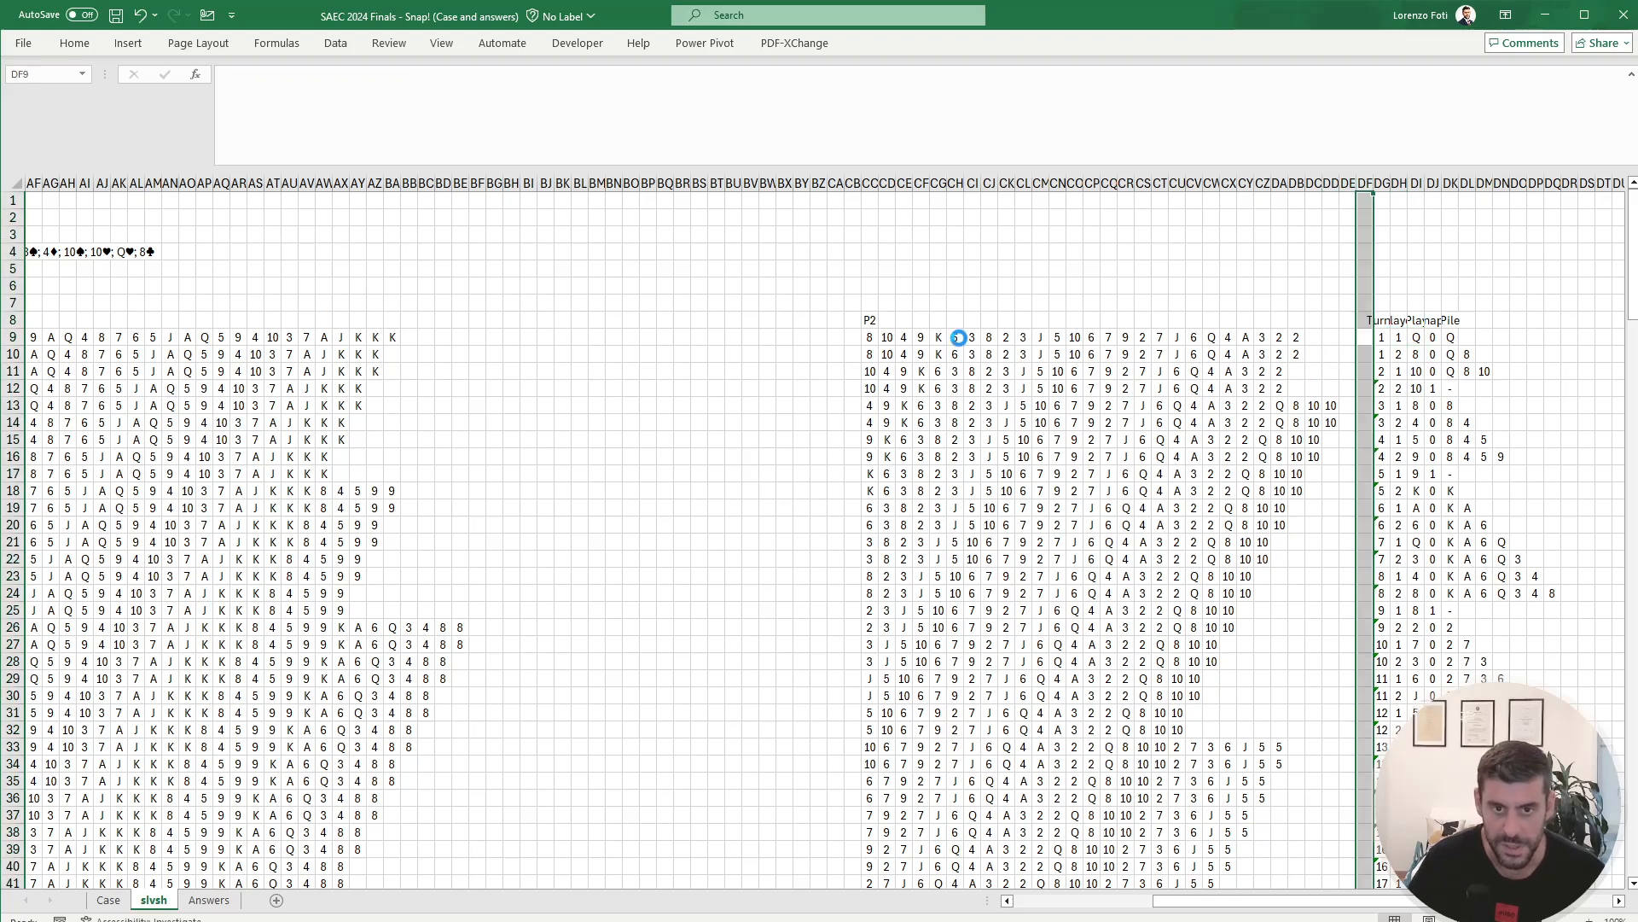
key("ctrl+shift+equal")
key("ctrl+shift+equal")
key("ctrl+shift+equal")
key("ctrl+shift+equal")
key("ctrl+shift+equal")
key("ctrl+shift+equal")
key("ctrl+shift+equal")
key("ctrl+shift+equal")
key("ctrl+shift+equal")
key("ctrl+shift+equal")
key("ctrl+shift+equal")
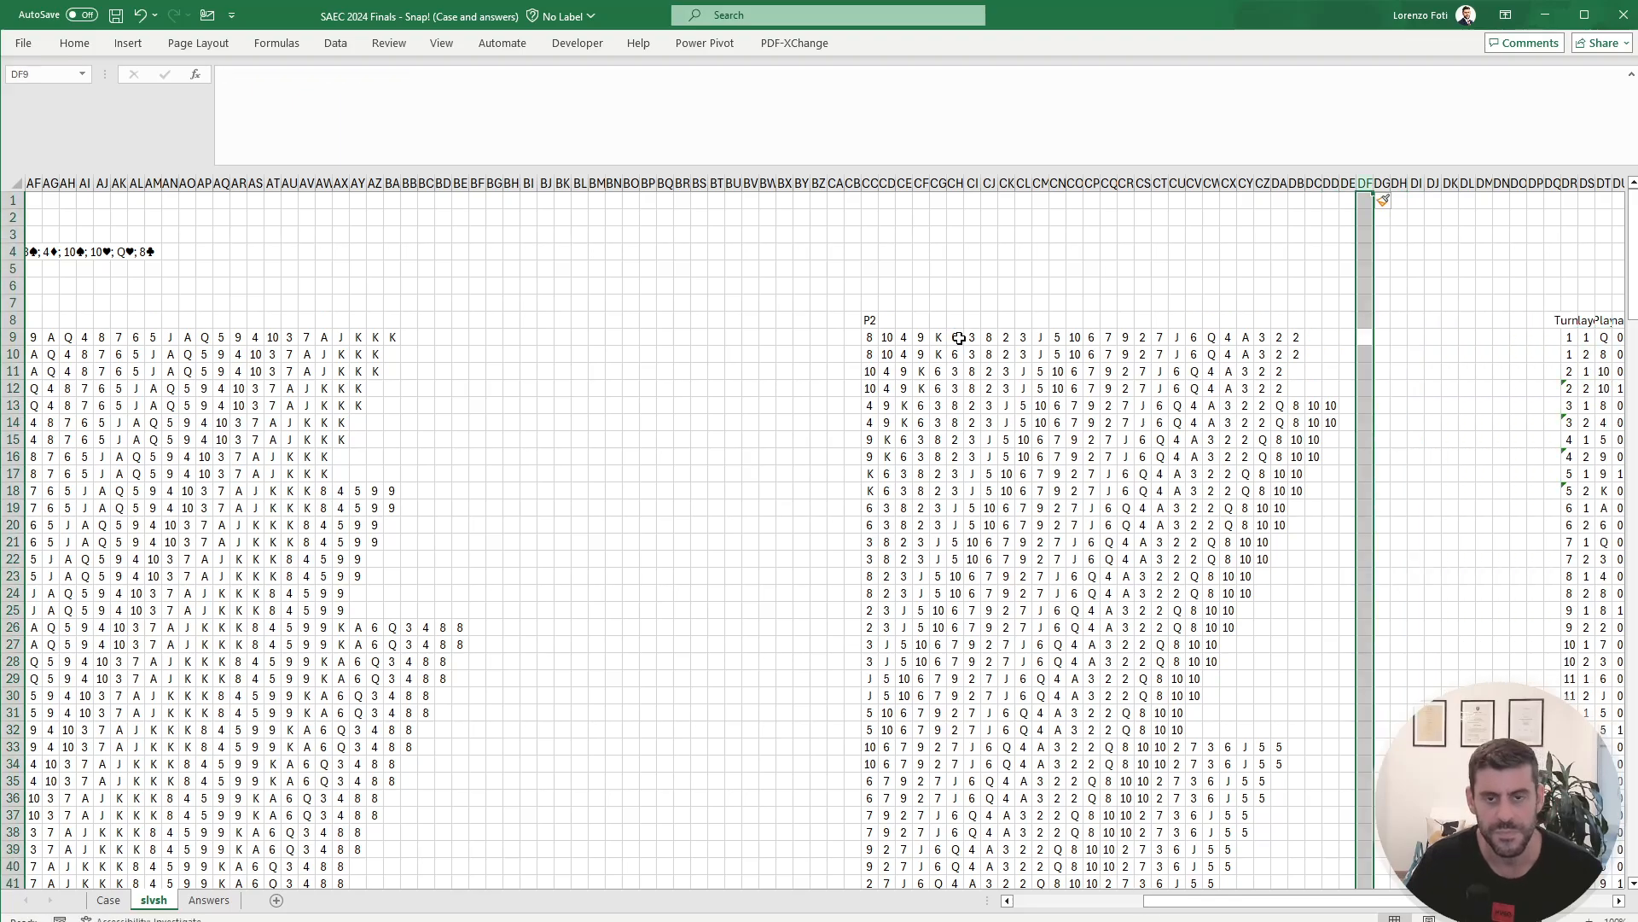
Step: Collapse the formula bar and examine both decks and the pile down to their last rows around row 60
left_click_drag(1104, 168, 1114, 89)
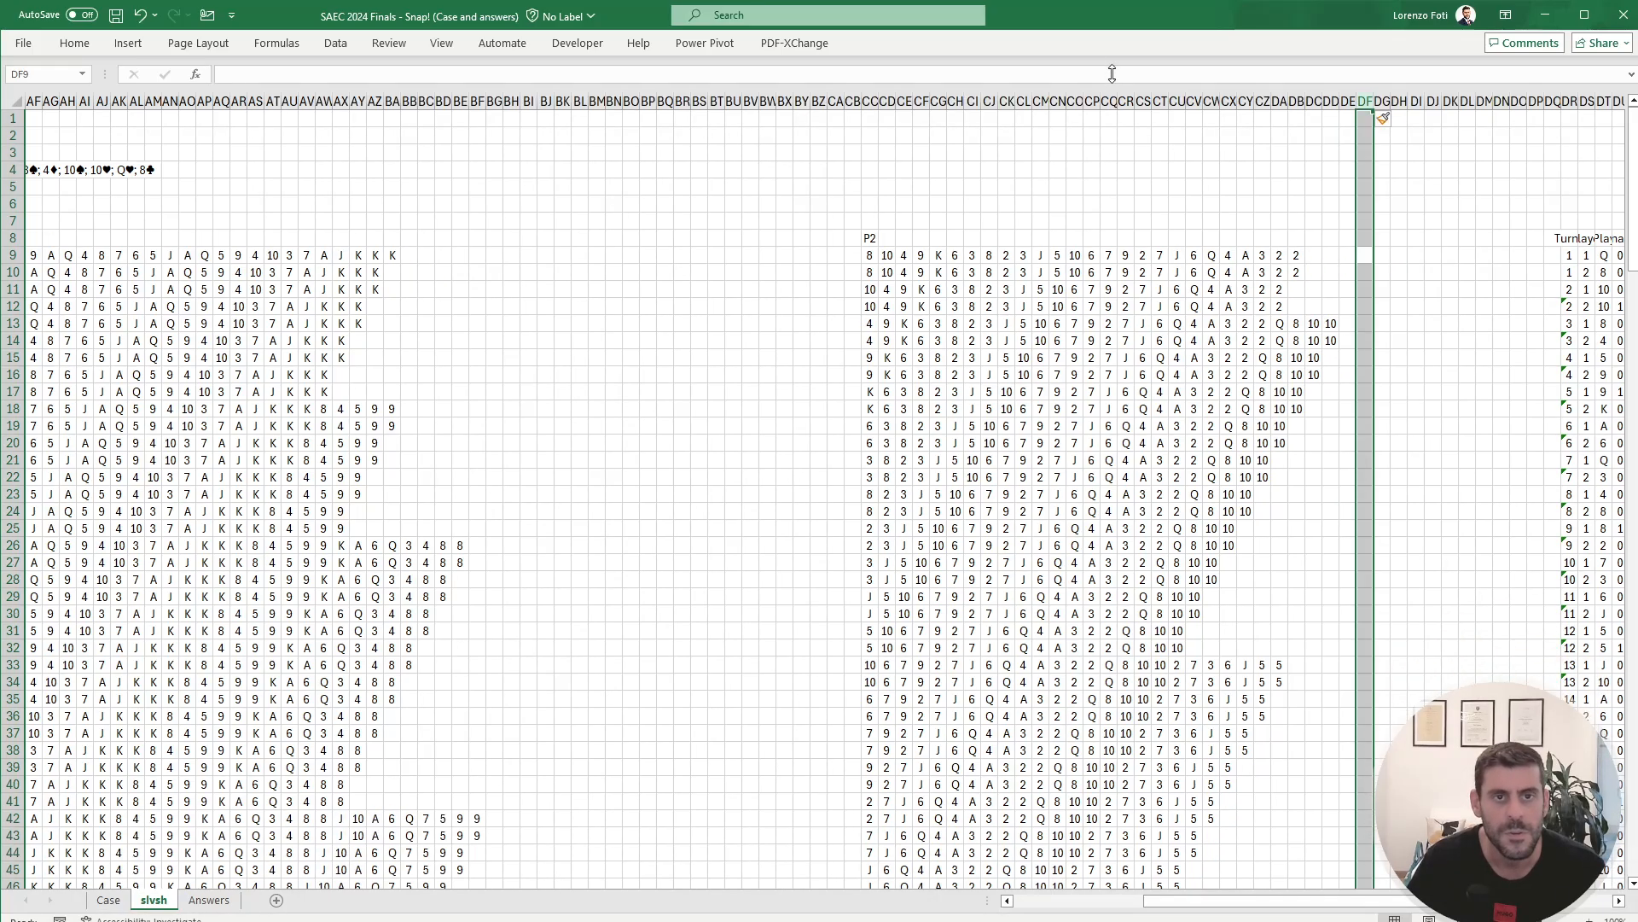
left_click_drag(1186, 902, 1035, 903)
scroll(647, 761, "down", 11)
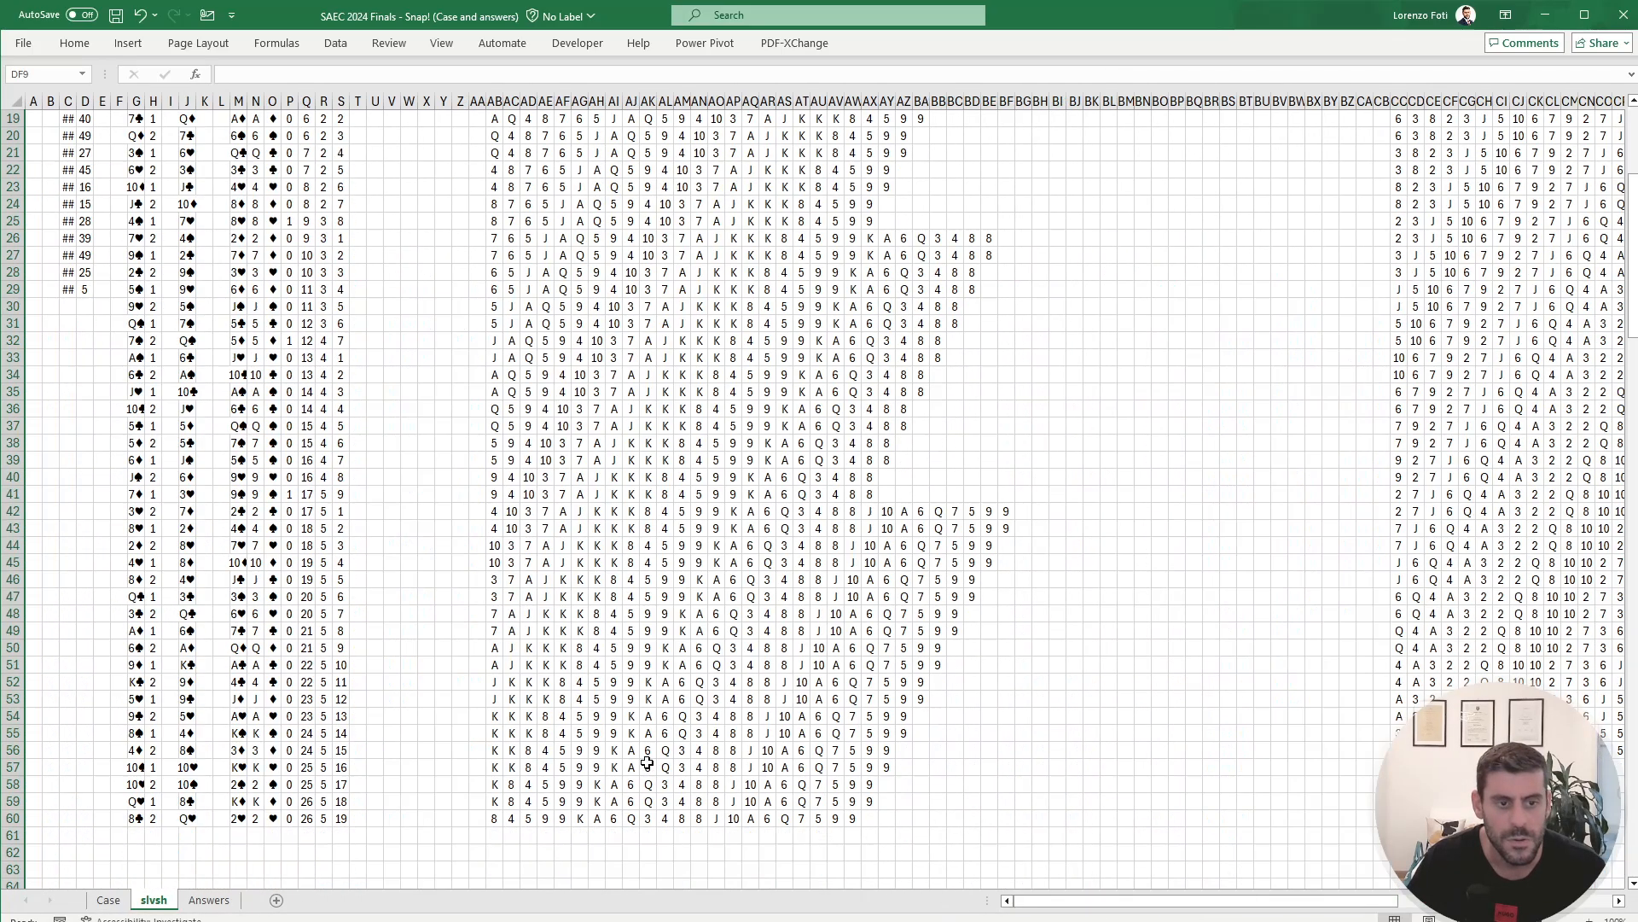
left_click_drag(1151, 888, 1365, 893)
left_click_drag(1024, 884, 686, 871)
left_click(845, 827)
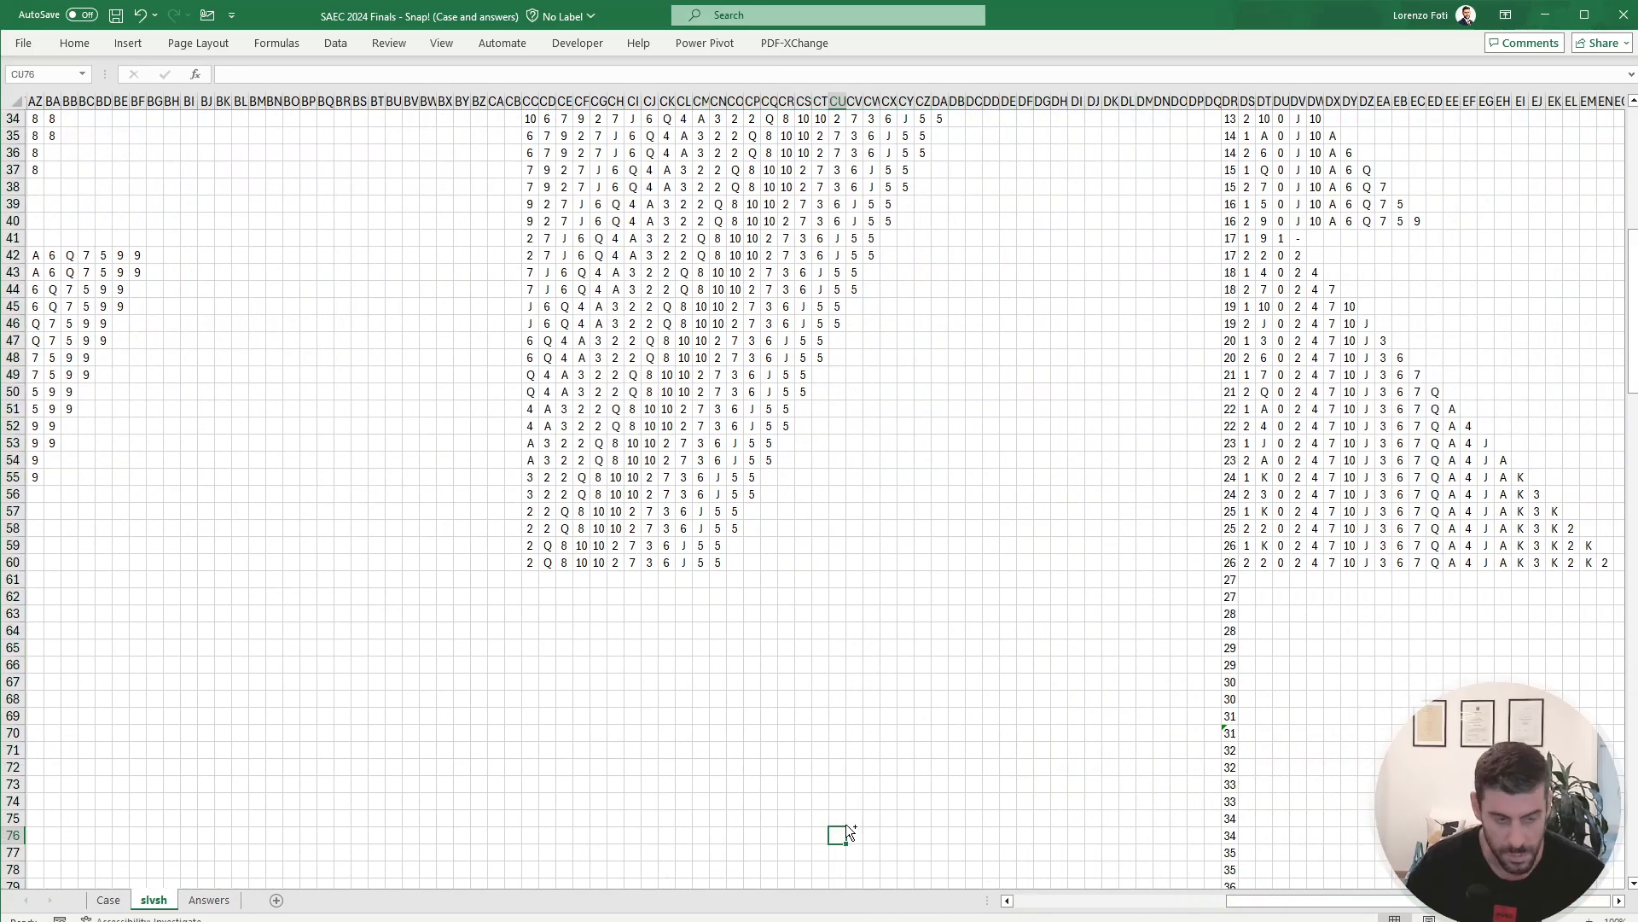
key("Home")
key("Up")
key("Up")
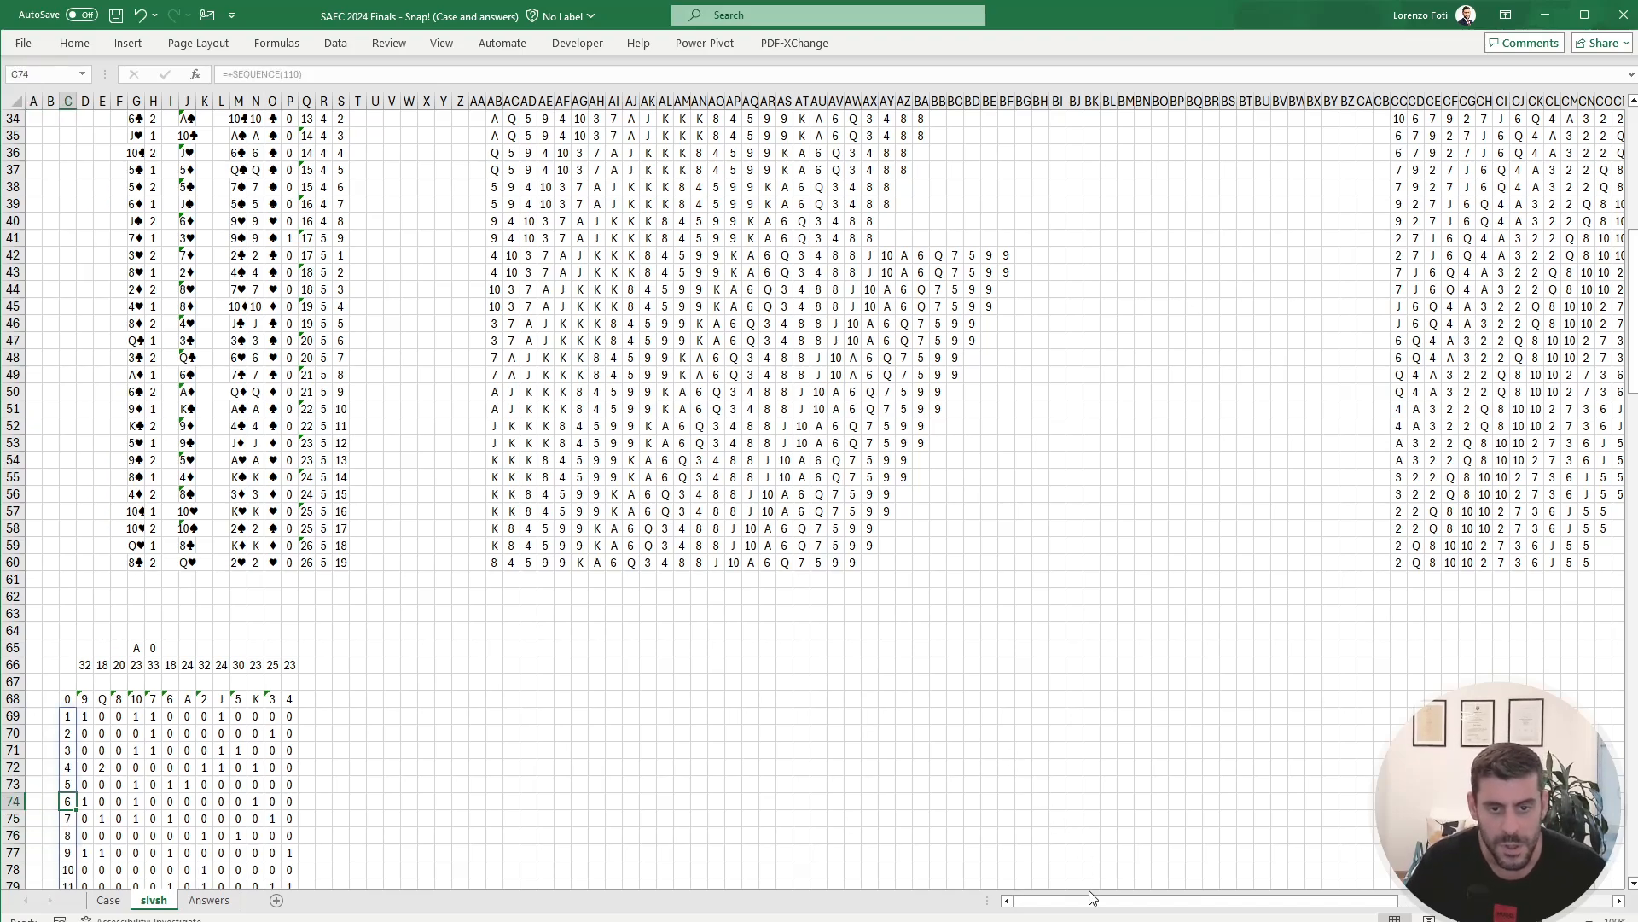
Step: Copy the turn table formulas in DS60:DV60 down beside the remaining turn numbers, through row 208
left_click_drag(1089, 889, 1364, 879)
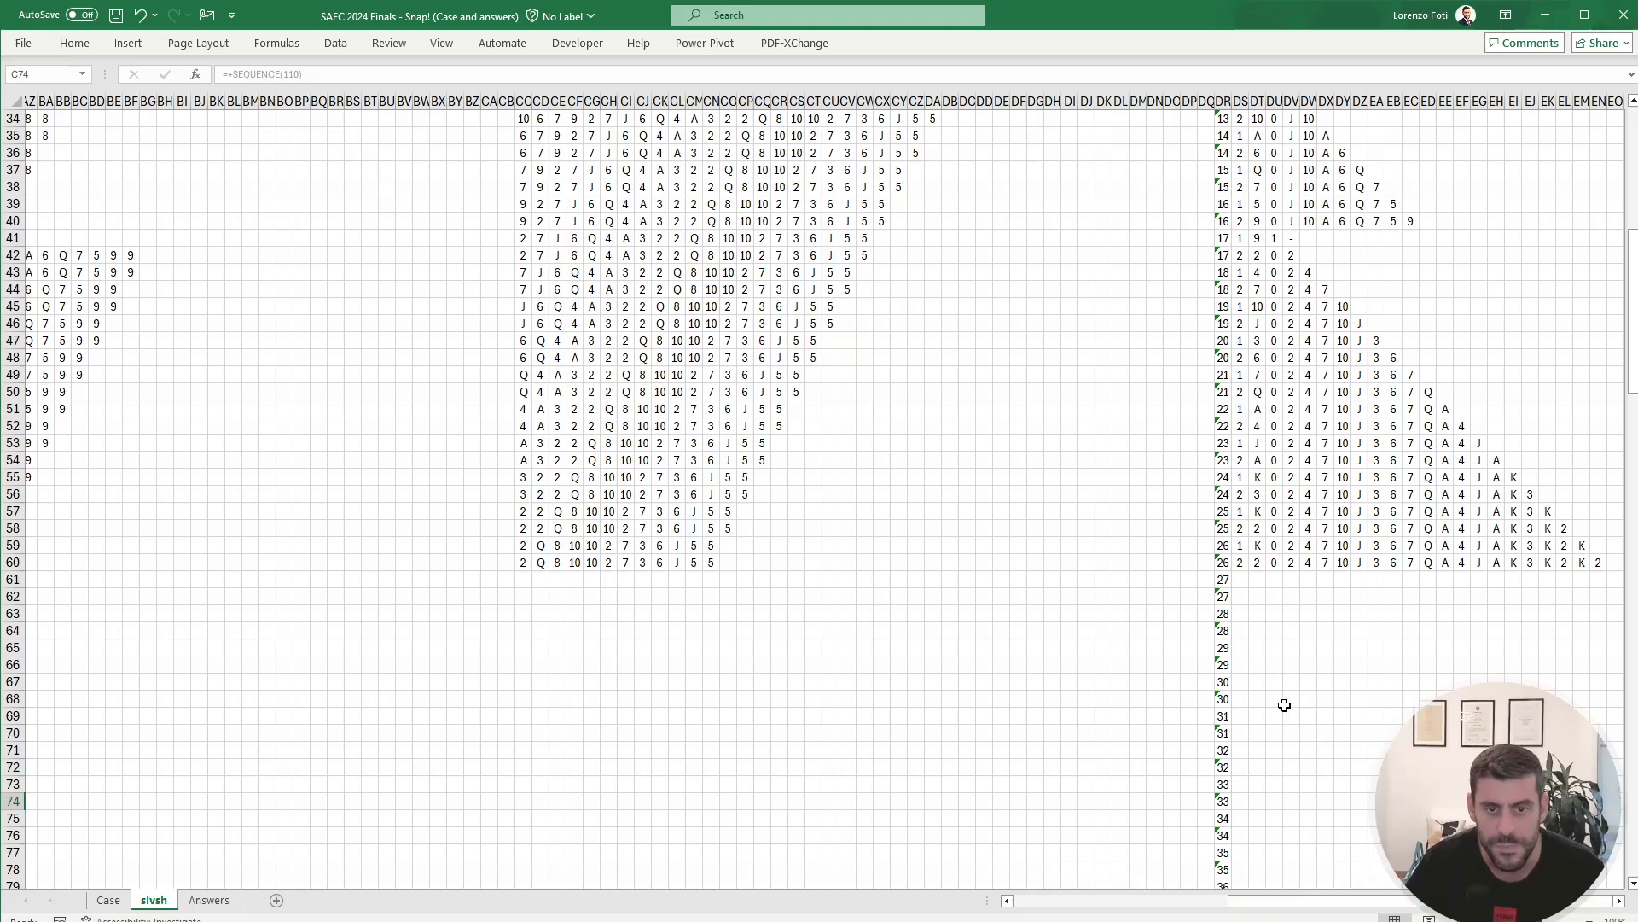
left_click(1328, 551)
key("Left")
key("Left")
key("Left")
key("Left")
key("Left")
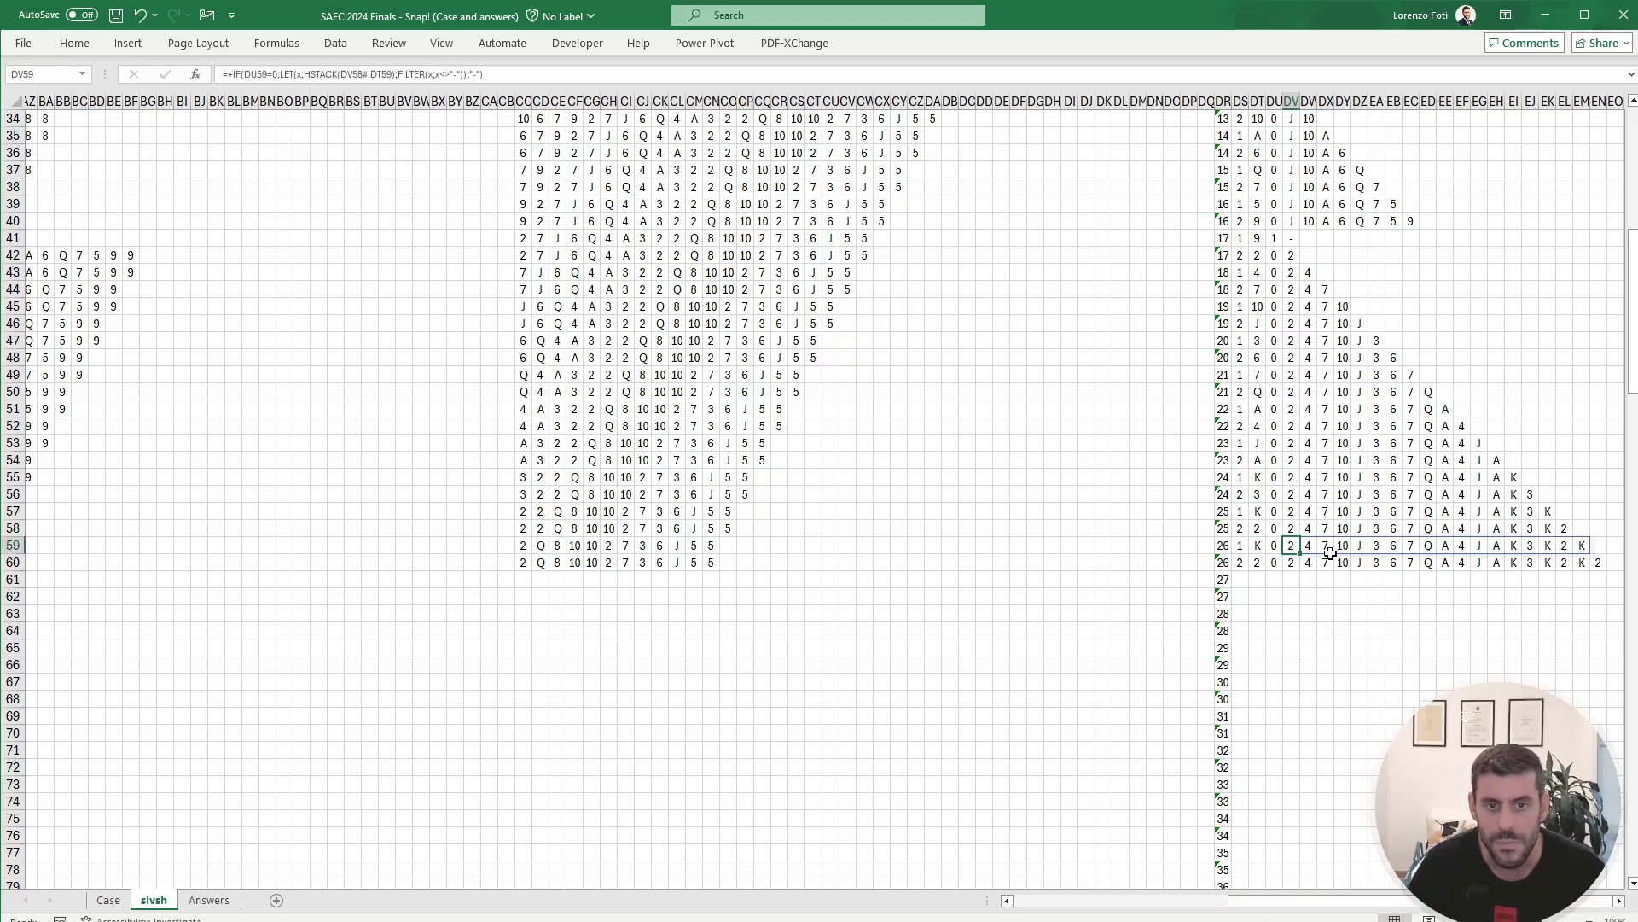
key("Down")
key("shift+Right")
key("shift+Right")
key("shift+Right")
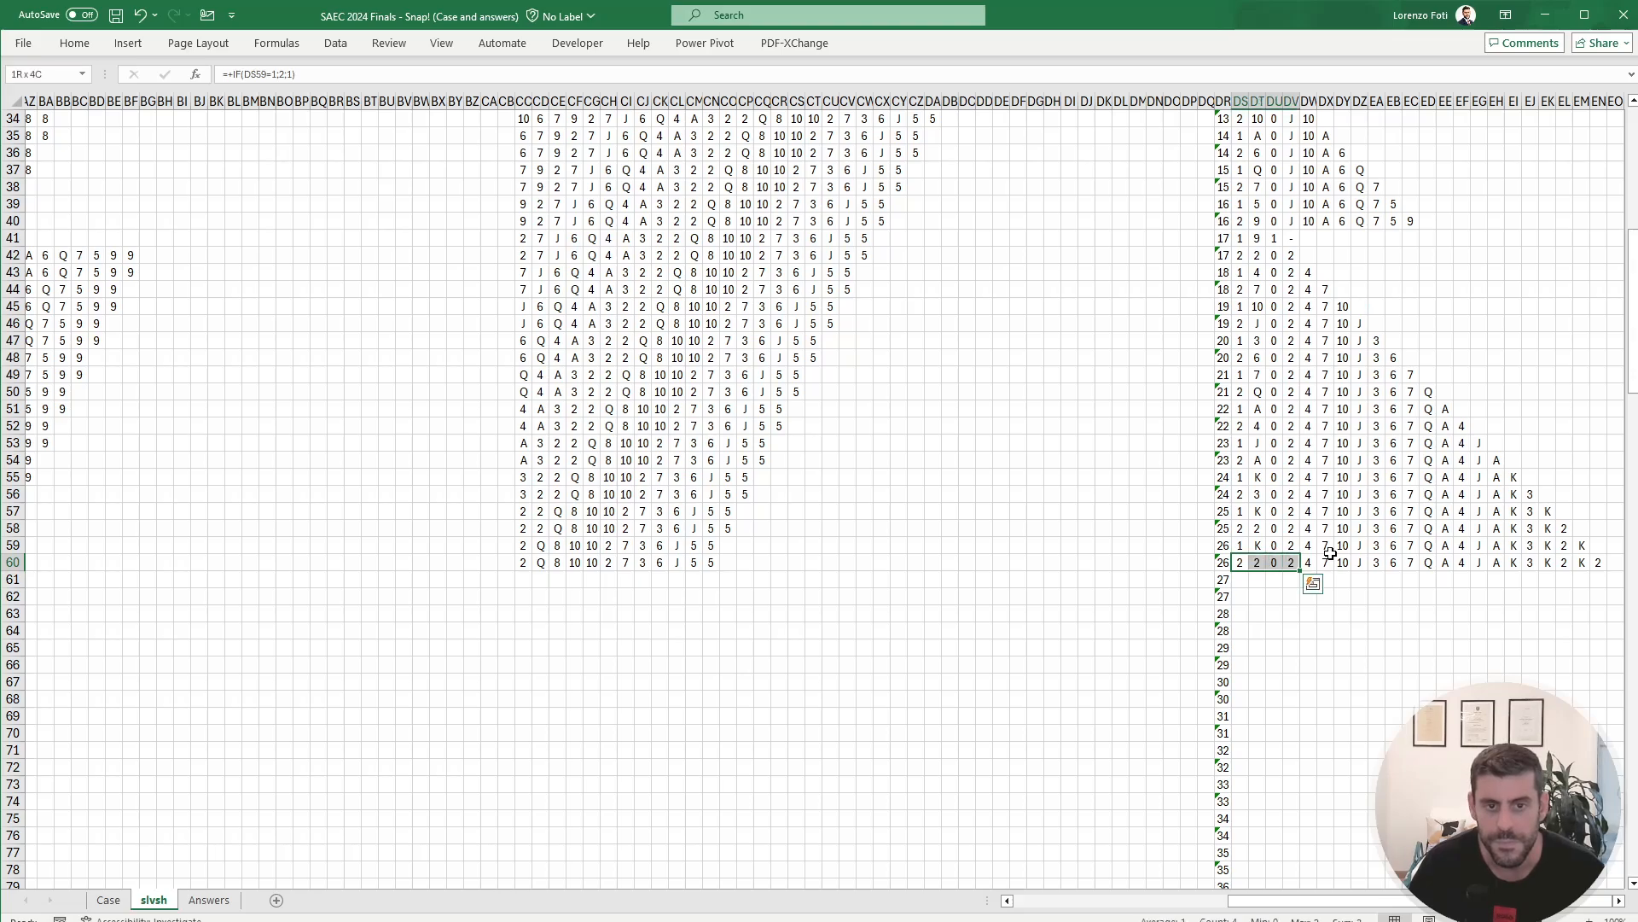
key("ctrl+shift+Right")
key("ctrl+shift+Left")
key("shift+Right")
key("shift+Right")
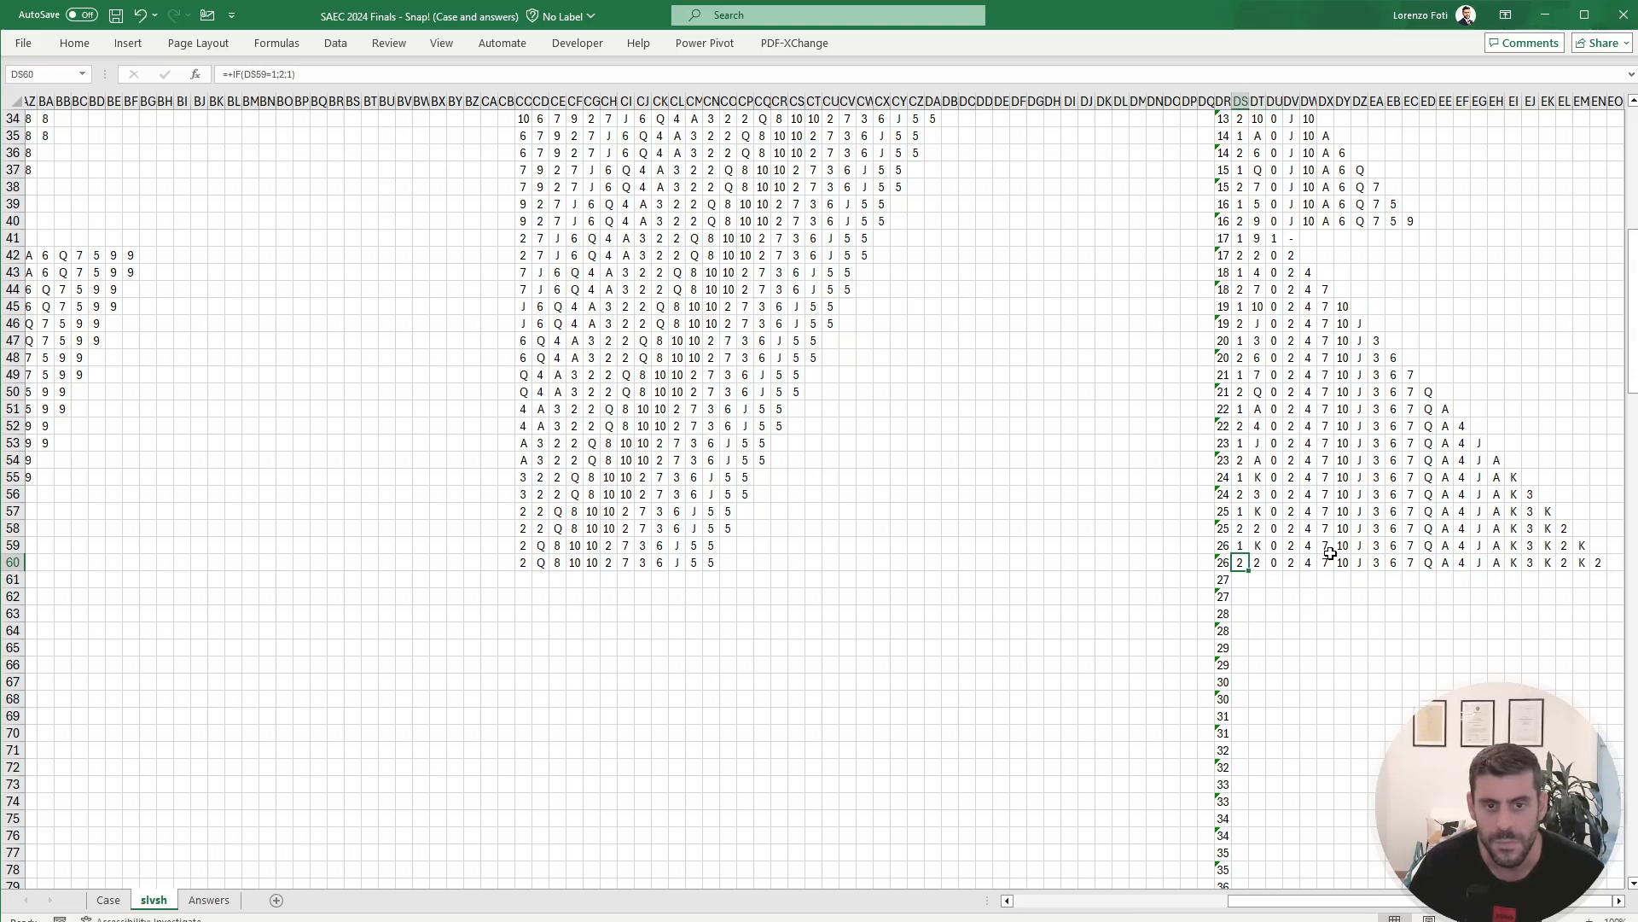
key("ctrl+c")
key("shift+Left")
key("shift+Left")
key("shift+Left")
key("ctrl+shift+Down")
key("ctrl+BackSpace")
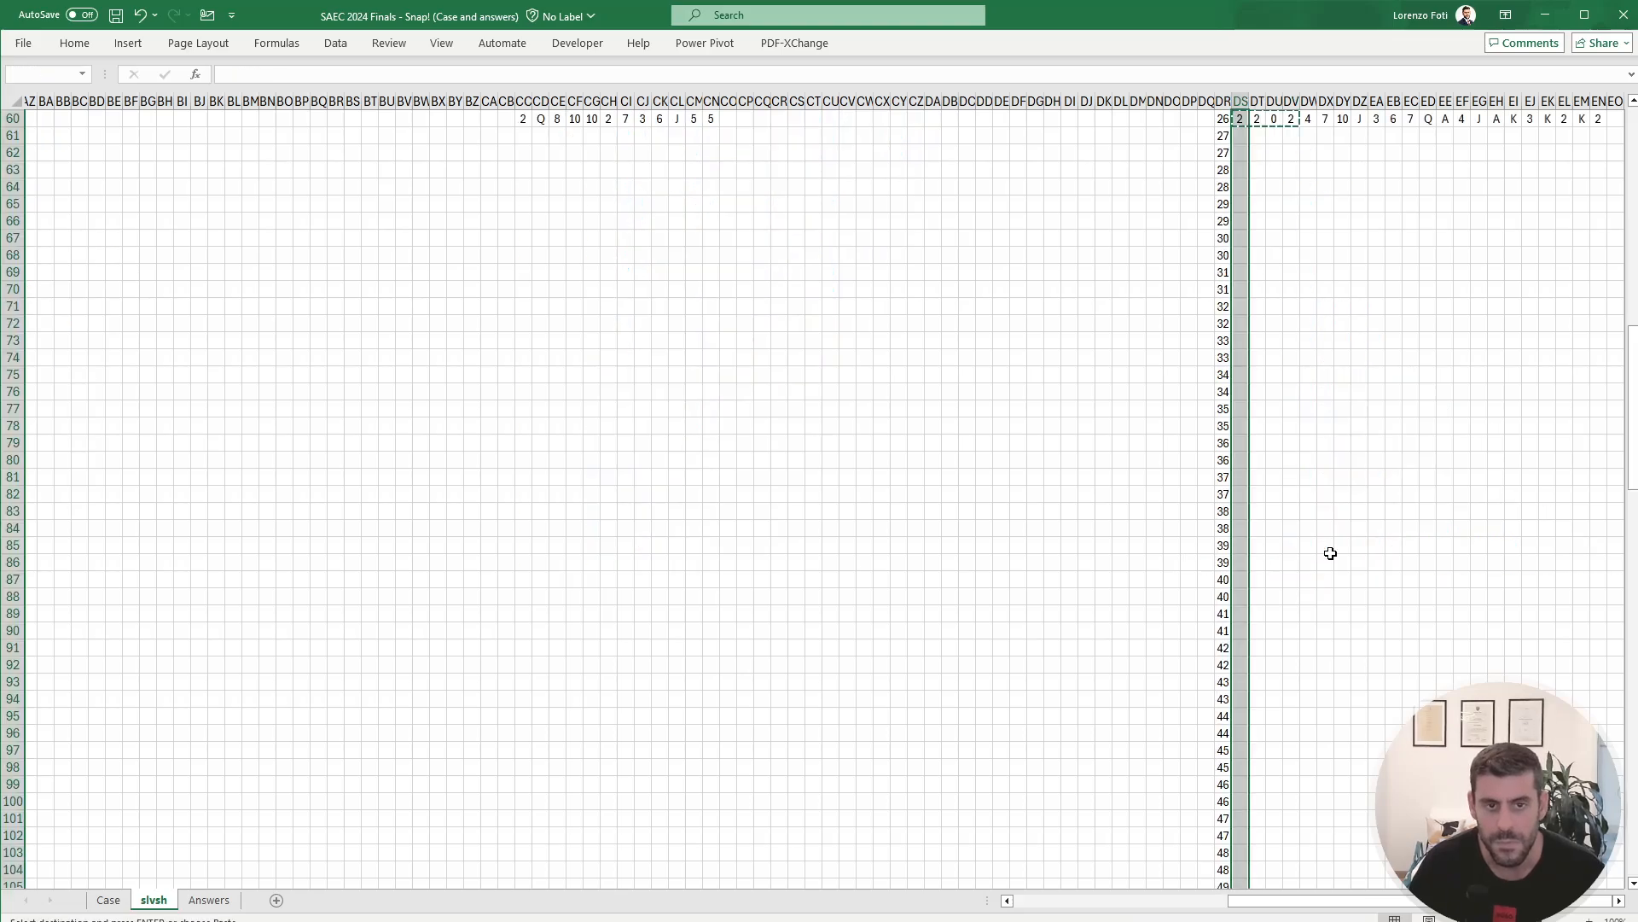
key("ctrl+v")
key("Escape")
key("ctrl+Up")
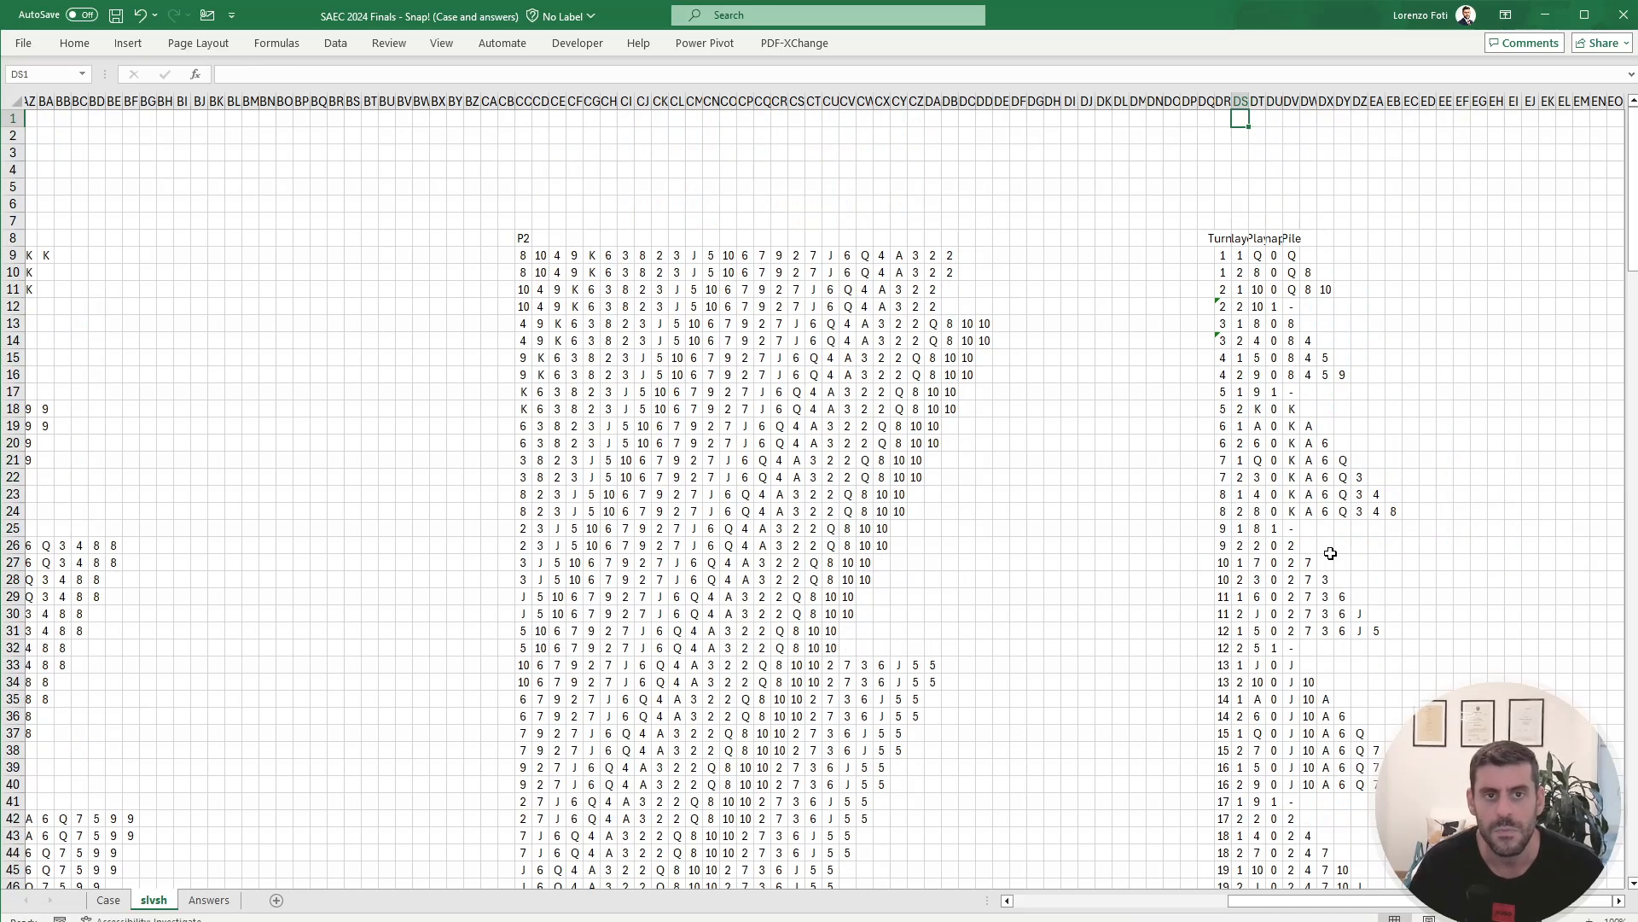
Step: Copy player 2's deck formula in CC60 down column CC through row 208, matching the turn table's last row
key("ctrl+Down")
key("Left")
key("Left")
key("Left")
key("Left")
key("Left")
key("Left")
key("Left")
key("Left")
key("Left")
key("Left")
key("Left")
key("Left")
key("Left")
key("Left")
key("Left")
key("Left")
key("Left")
key("Left")
key("Left")
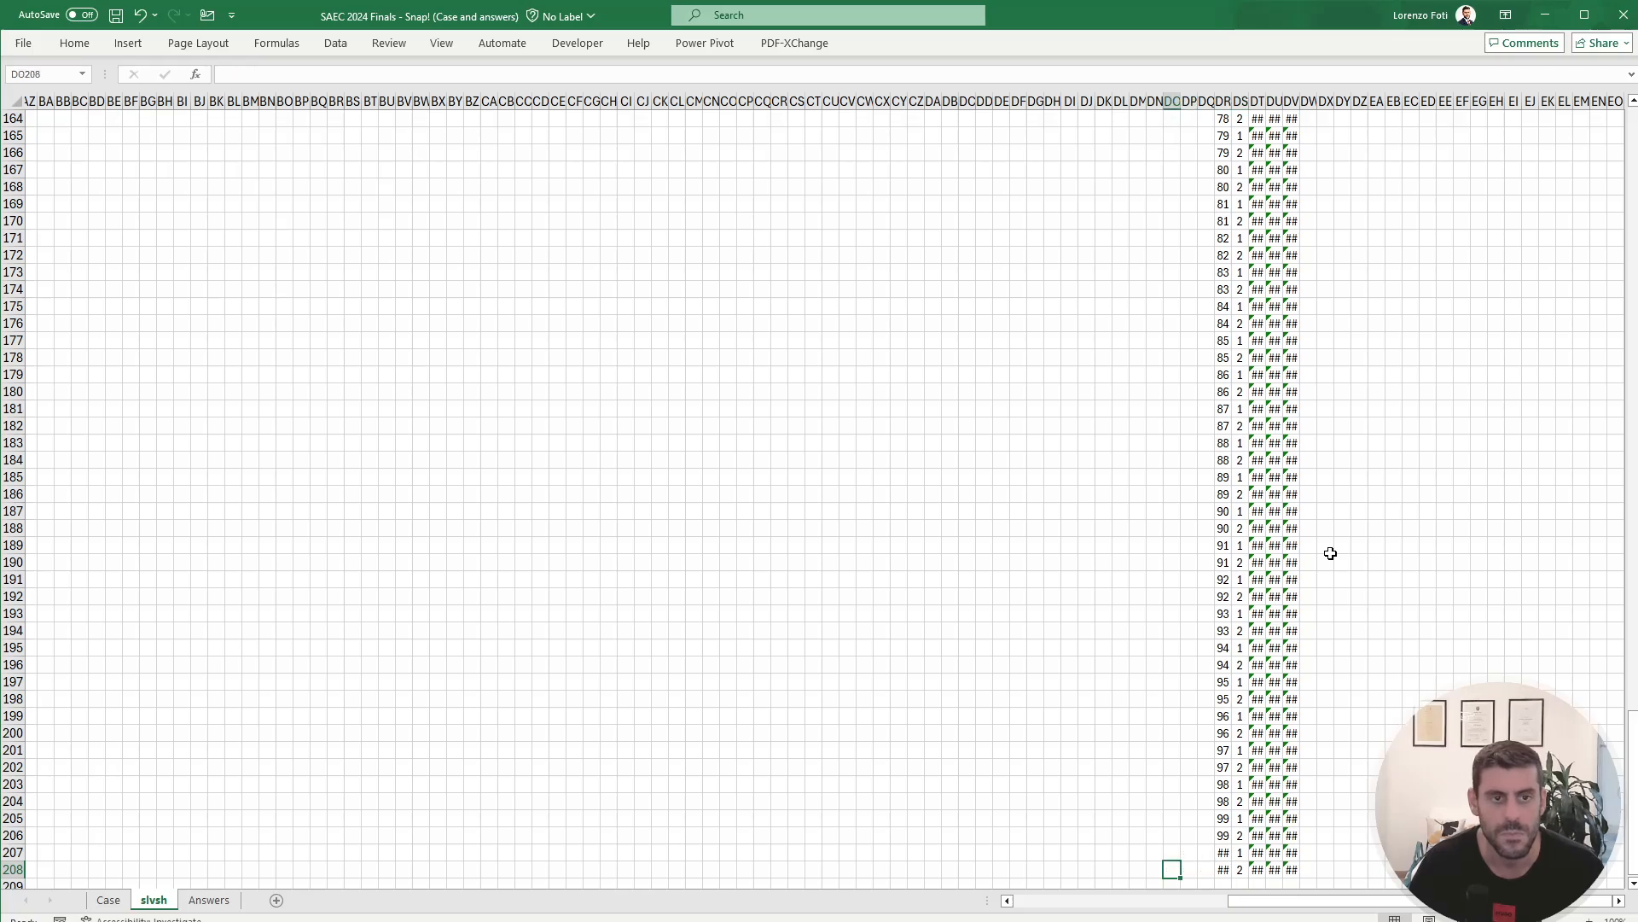
key("Left")
key("Left")
key("Left")
key("Left")
key("Left")
key("ctrl+Up")
key("Down")
key("Left")
key("Left")
key("Left")
key("Left")
key("Left")
key("Left")
key("Left")
key("Left")
key("Left")
key("Left")
key("Left")
key("Left")
key("Left")
key("Left")
key("Left")
key("Left")
key("Left")
key("Left")
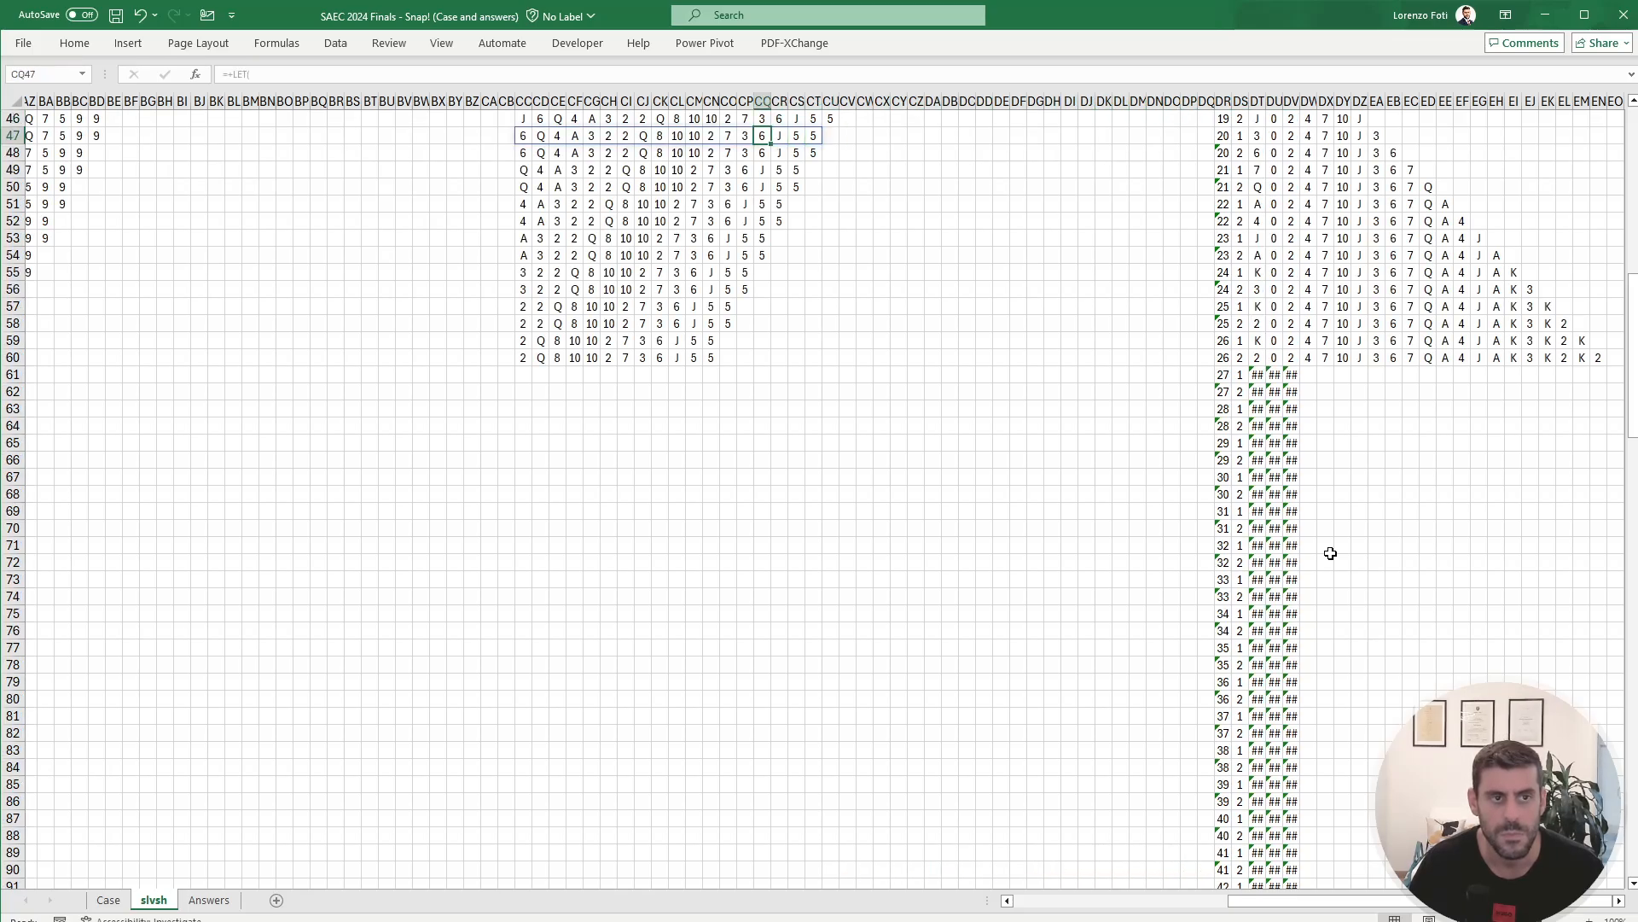
key("ctrl+Down")
key("ctrl+c")
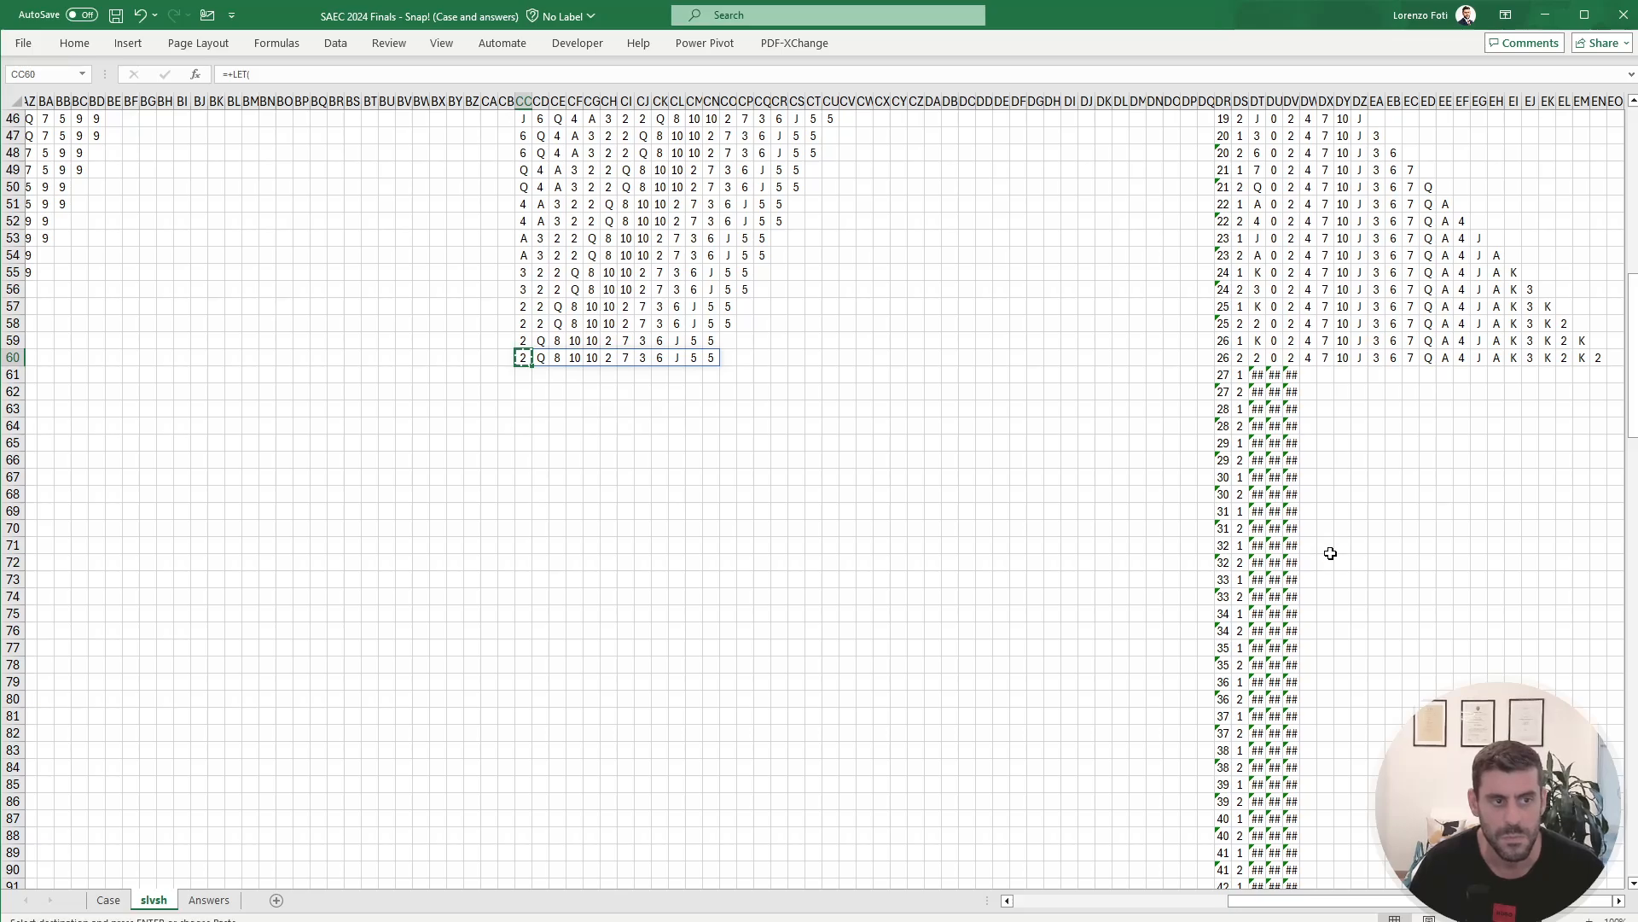
key("Down")
key("shift+Down")
key("shift+Down")
key("shift+Down")
key("shift+Down")
key("shift+Down")
key("shift+Down")
key("shift+Down")
key("shift+Down")
key("shift+Down")
key("shift+Down")
key("shift+Down")
key("shift+Down")
key("shift+Down")
key("shift+Down")
key("shift+Down")
key("shift+Down")
key("shift+Down")
key("shift+Down")
key("shift+Down")
key("shift+Down")
key("shift+Down")
key("shift+Down")
key("shift+Down")
key("shift+Down")
key("shift+Down")
key("shift+Down")
key("shift+Down")
key("shift+Down")
key("shift+Down")
key("shift+Down")
key("shift+Down")
key("shift+Down")
key("shift+Down")
key("shift+Down")
key("shift+Down")
key("shift+Down")
key("shift+Down")
key("shift+Down")
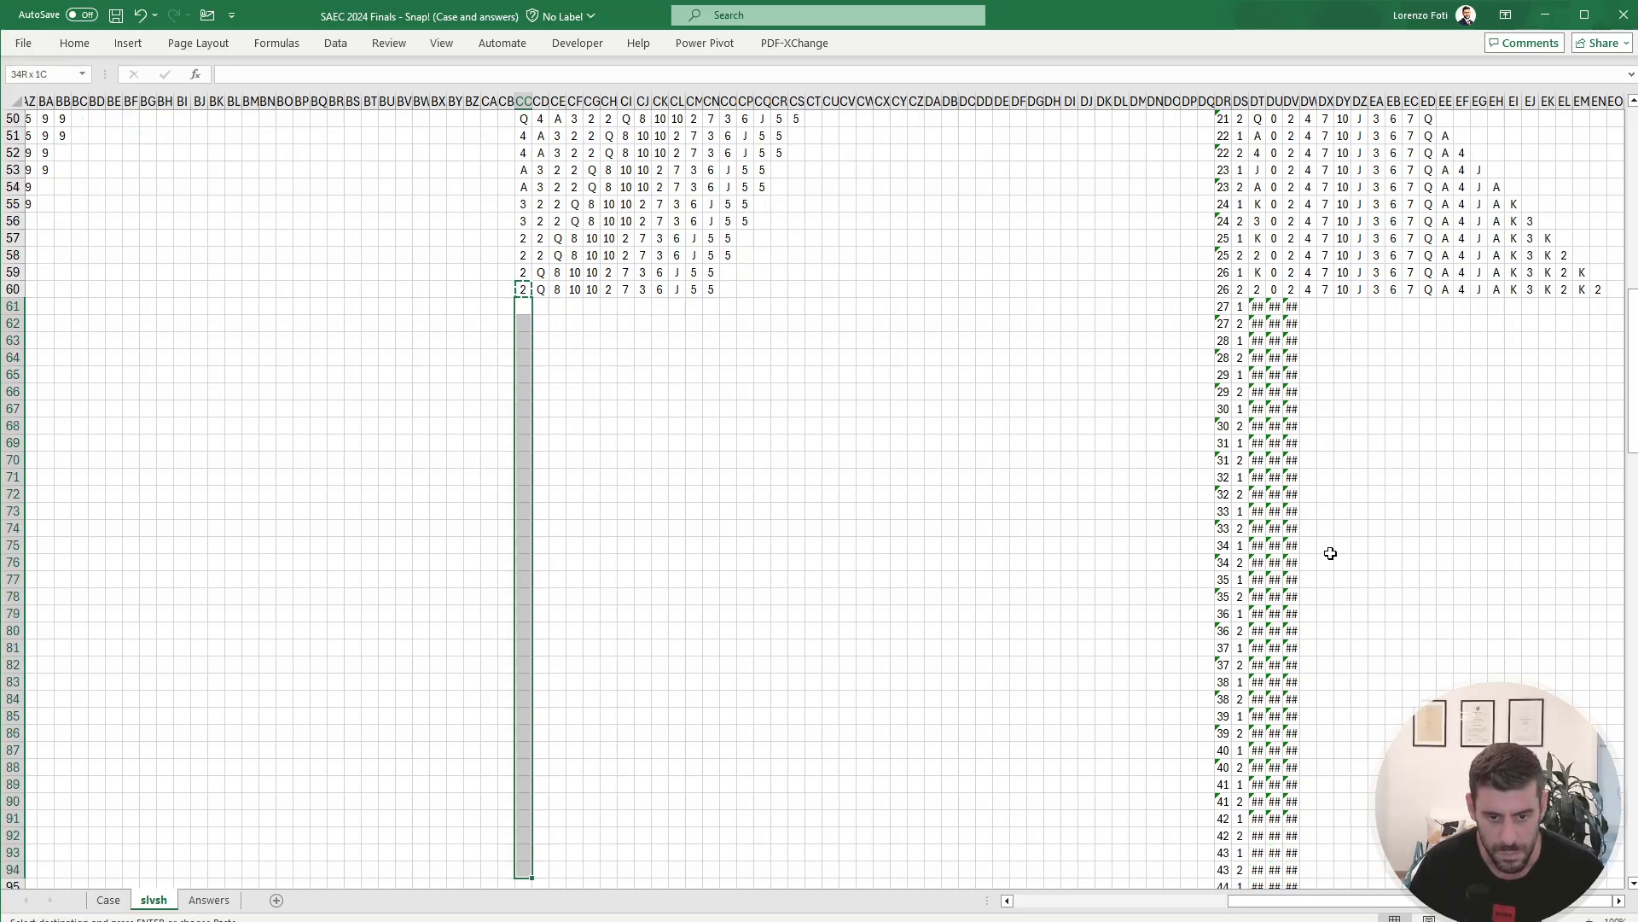
key("shift+Down")
key("shift+Down")
key("shift+Down")
key("shift+Down")
key("shift+Down")
key("shift+Down")
key("shift+Down")
key("shift+Down")
key("shift+Down")
key("shift+Down")
key("shift+Down")
key("shift+Down")
key("shift+Down")
key("shift+Down")
key("shift+Down")
key("shift+Down")
key("shift+Down")
key("shift+Down")
key("shift+Down")
key("shift+Down")
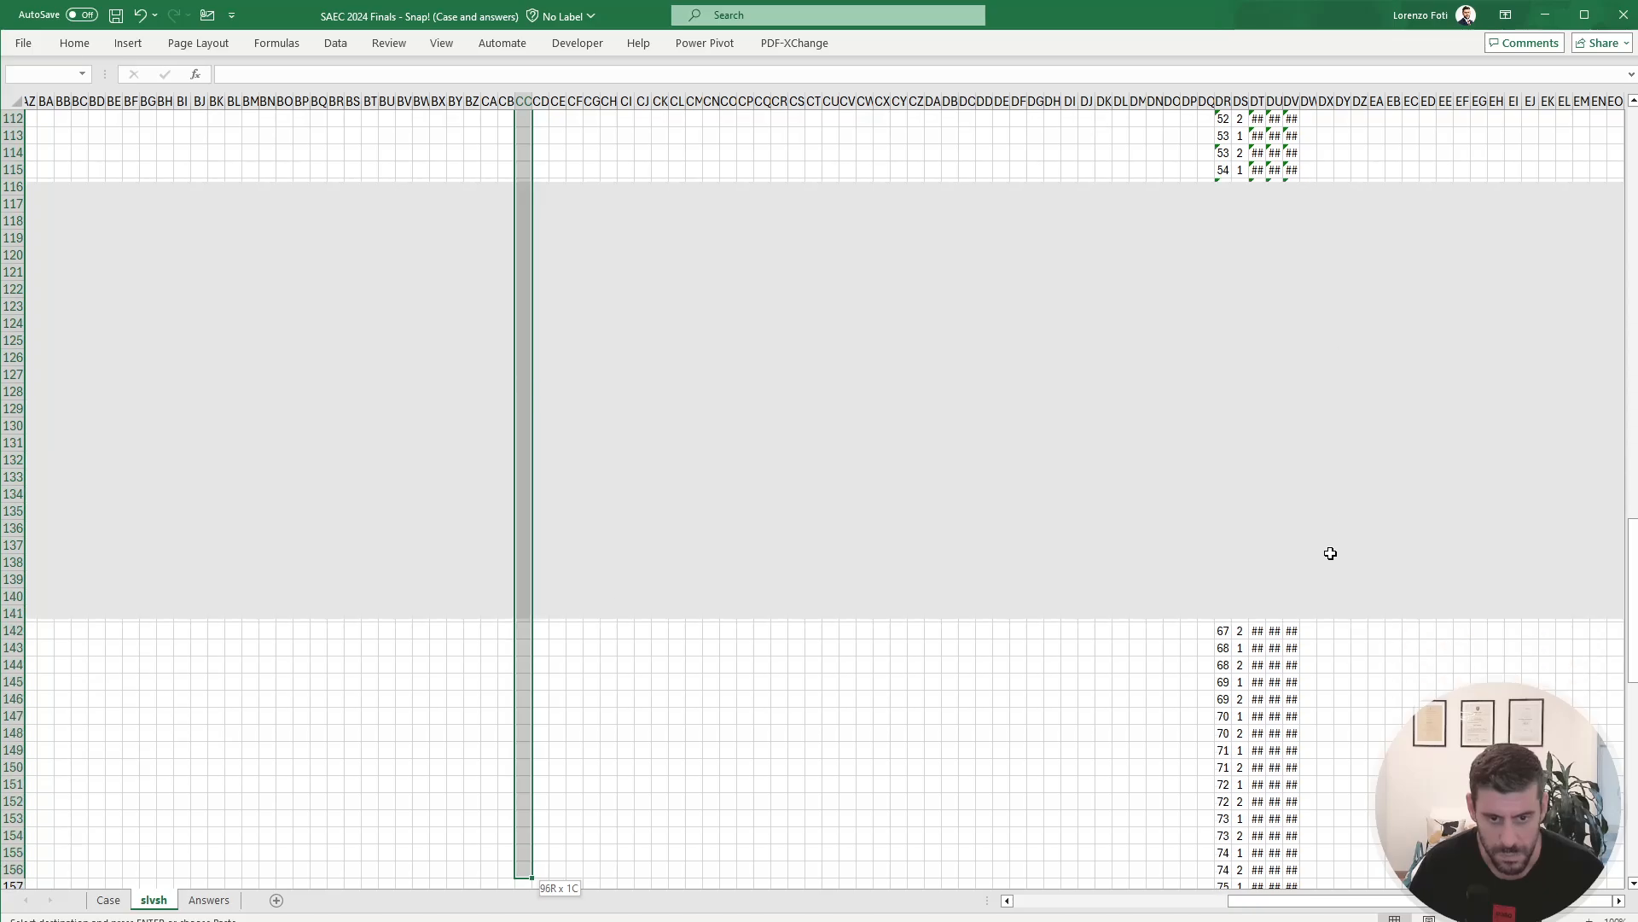
key("shift+Down")
key("shift+Down")
key("shift+Down")
key("shift+Down")
key("shift+Down")
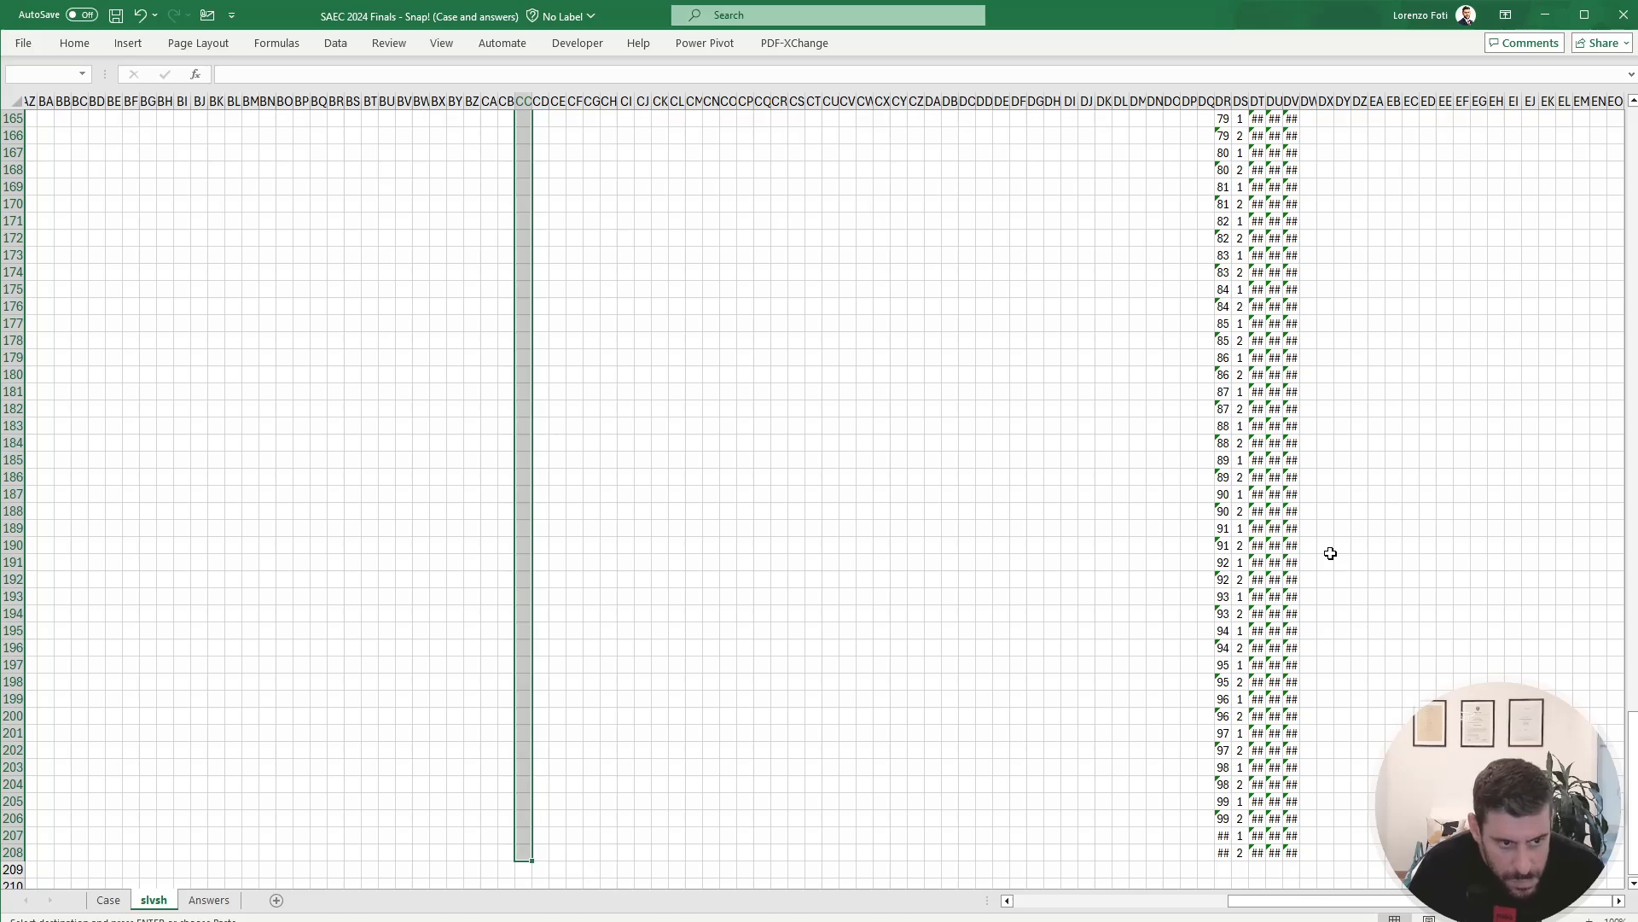
key("Return")
Step: Copy player 1's deck formula in AB60 down column AB through row 208, matching the length of player 2's deck
key("Left")
key("ctrl+Left")
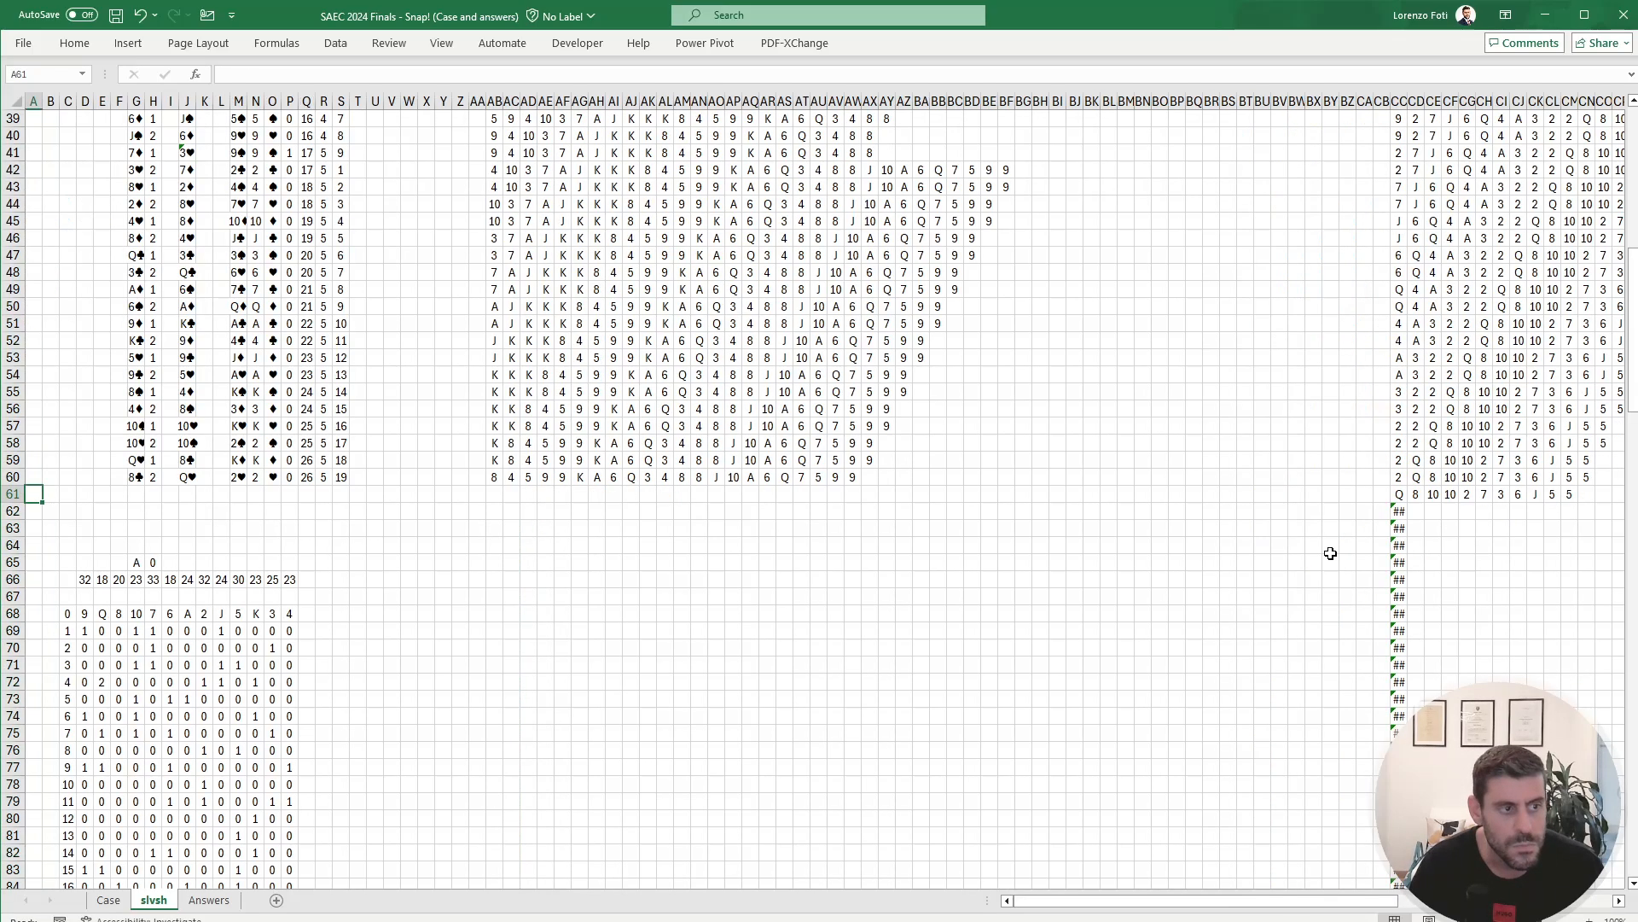
key("Right")
key("Right")
key("Right")
key("Right")
key("Right")
key("Right")
key("Right")
key("Right")
key("Right")
key("Right")
key("Right")
key("Right")
key("Right")
key("Right")
key("Right")
key("Right")
key("Right")
key("Right")
key("Right")
key("Right")
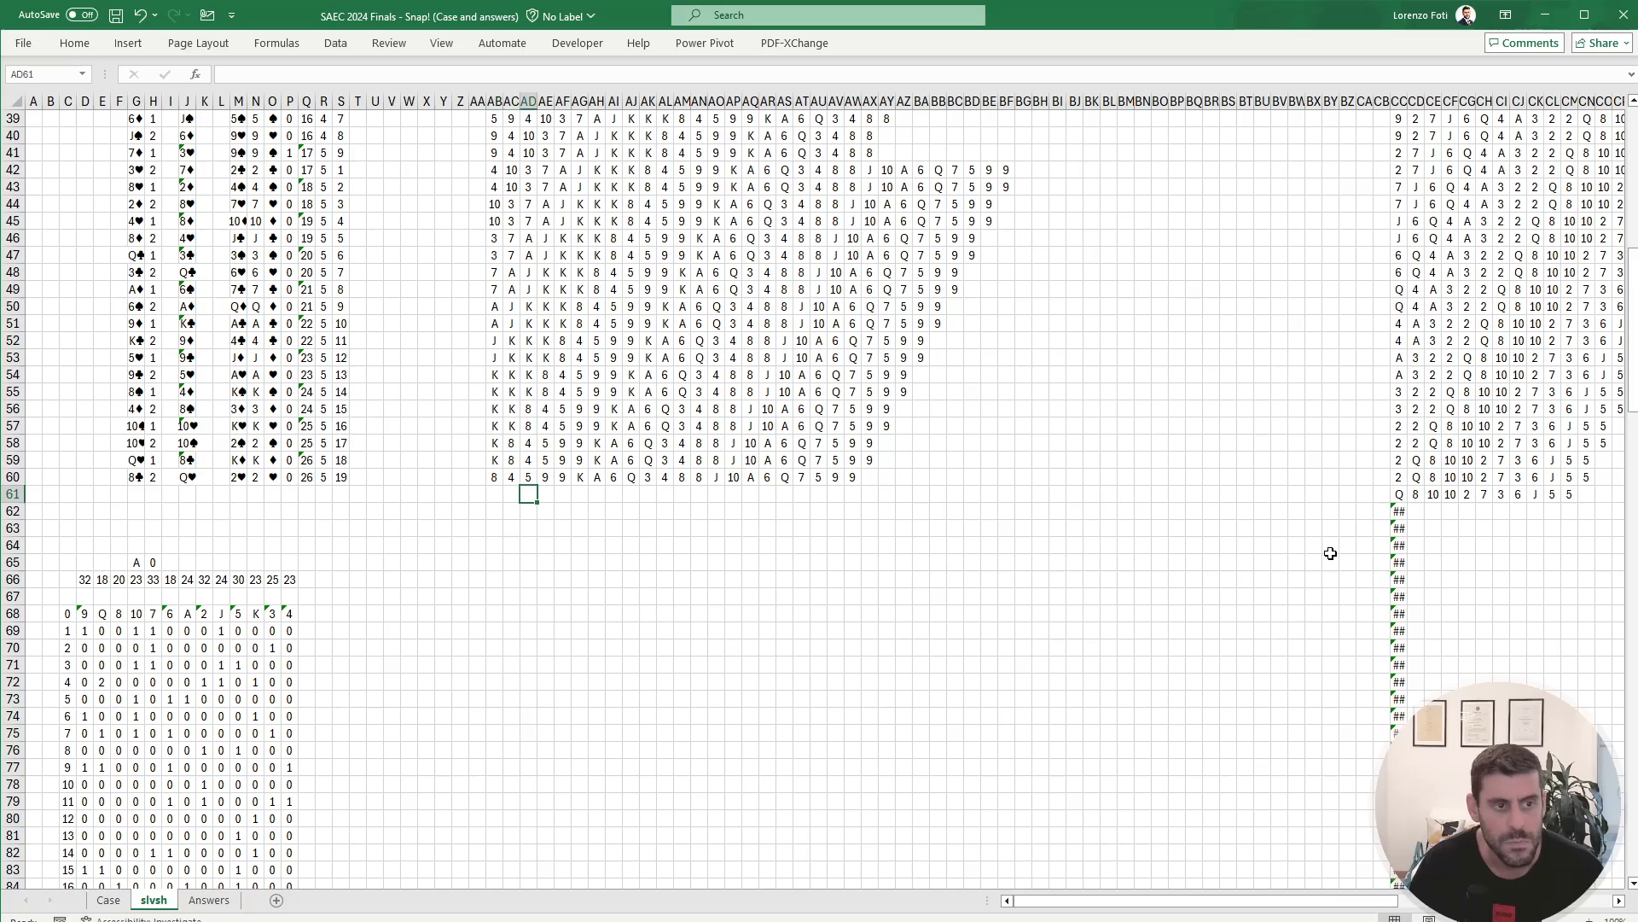
key("Left")
key("Up")
key("Left")
key("ctrl+Right")
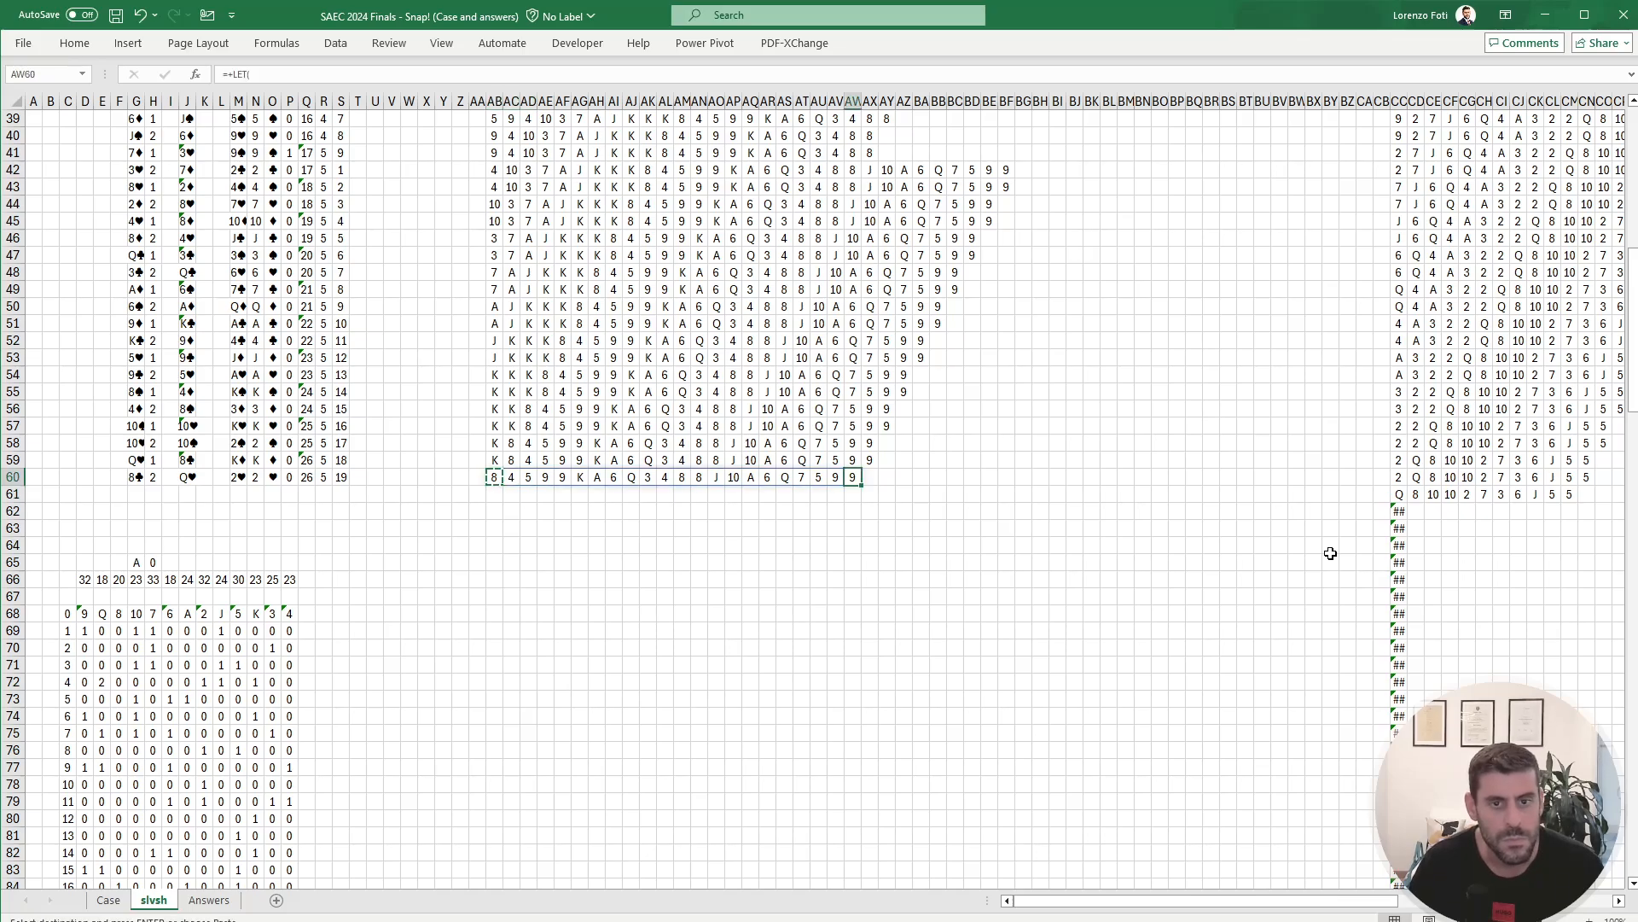
key("ctrl+Right")
key("ctrl+Down")
key("Down")
key("Left")
key("Left")
key("Left")
key("Left")
key("Left")
key("Left")
key("Left")
key("Left")
key("Left")
key("Left")
key("Left")
key("Left")
key("Left")
key("Left")
key("Left")
key("Left")
key("Left")
key("Left")
key("Left")
key("Left")
key("Left")
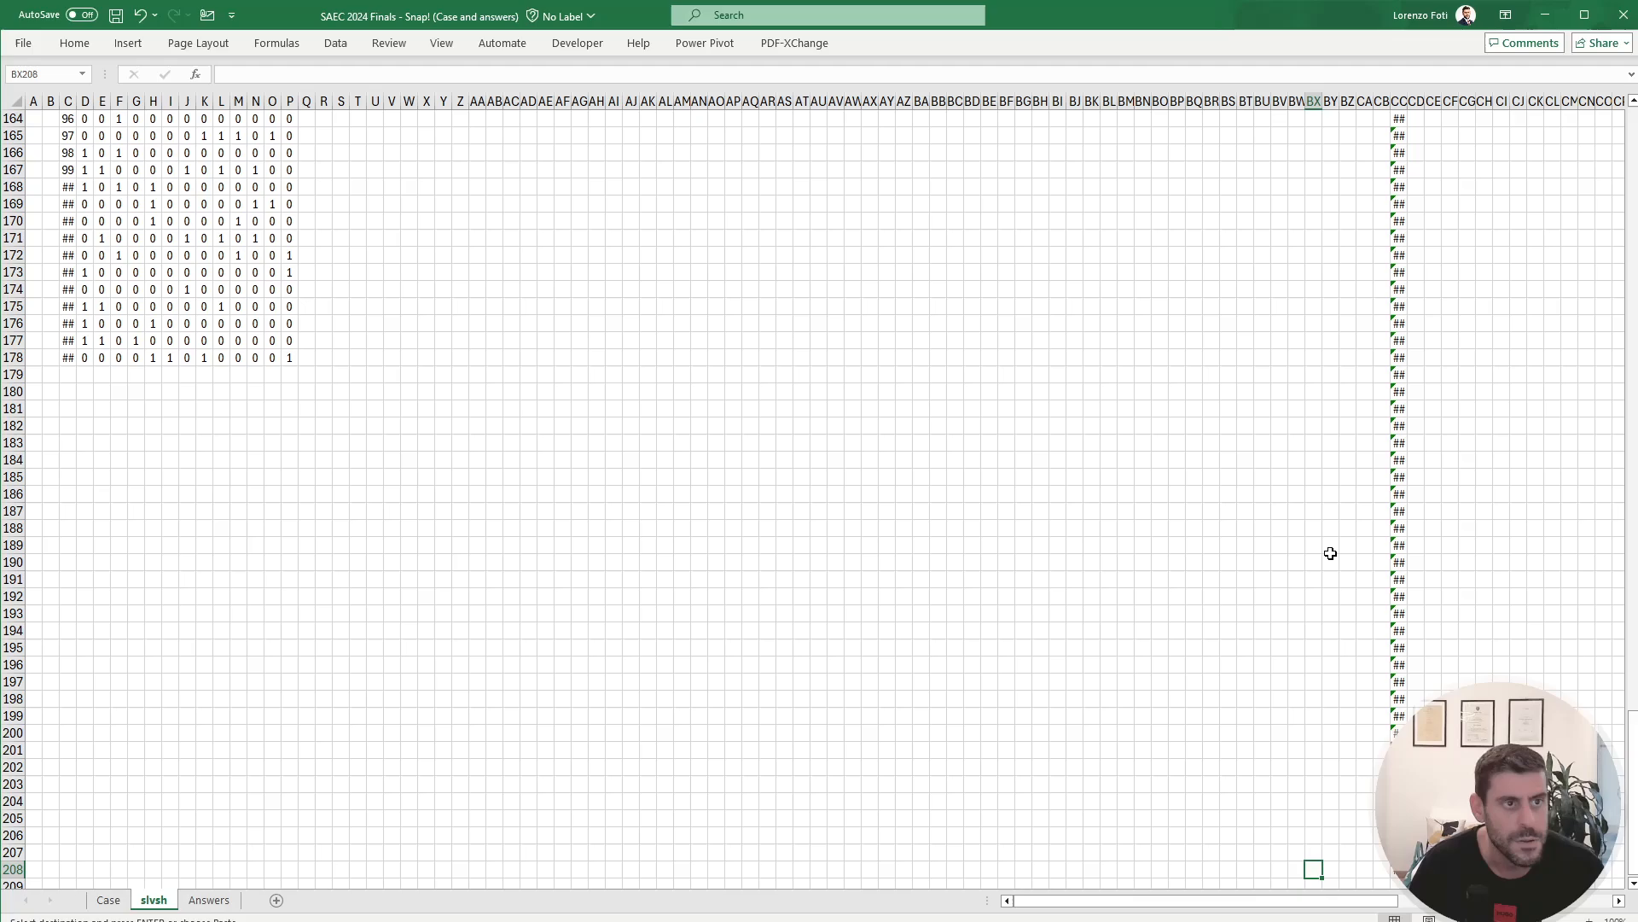
key("Left")
key("Left")
key("Left")
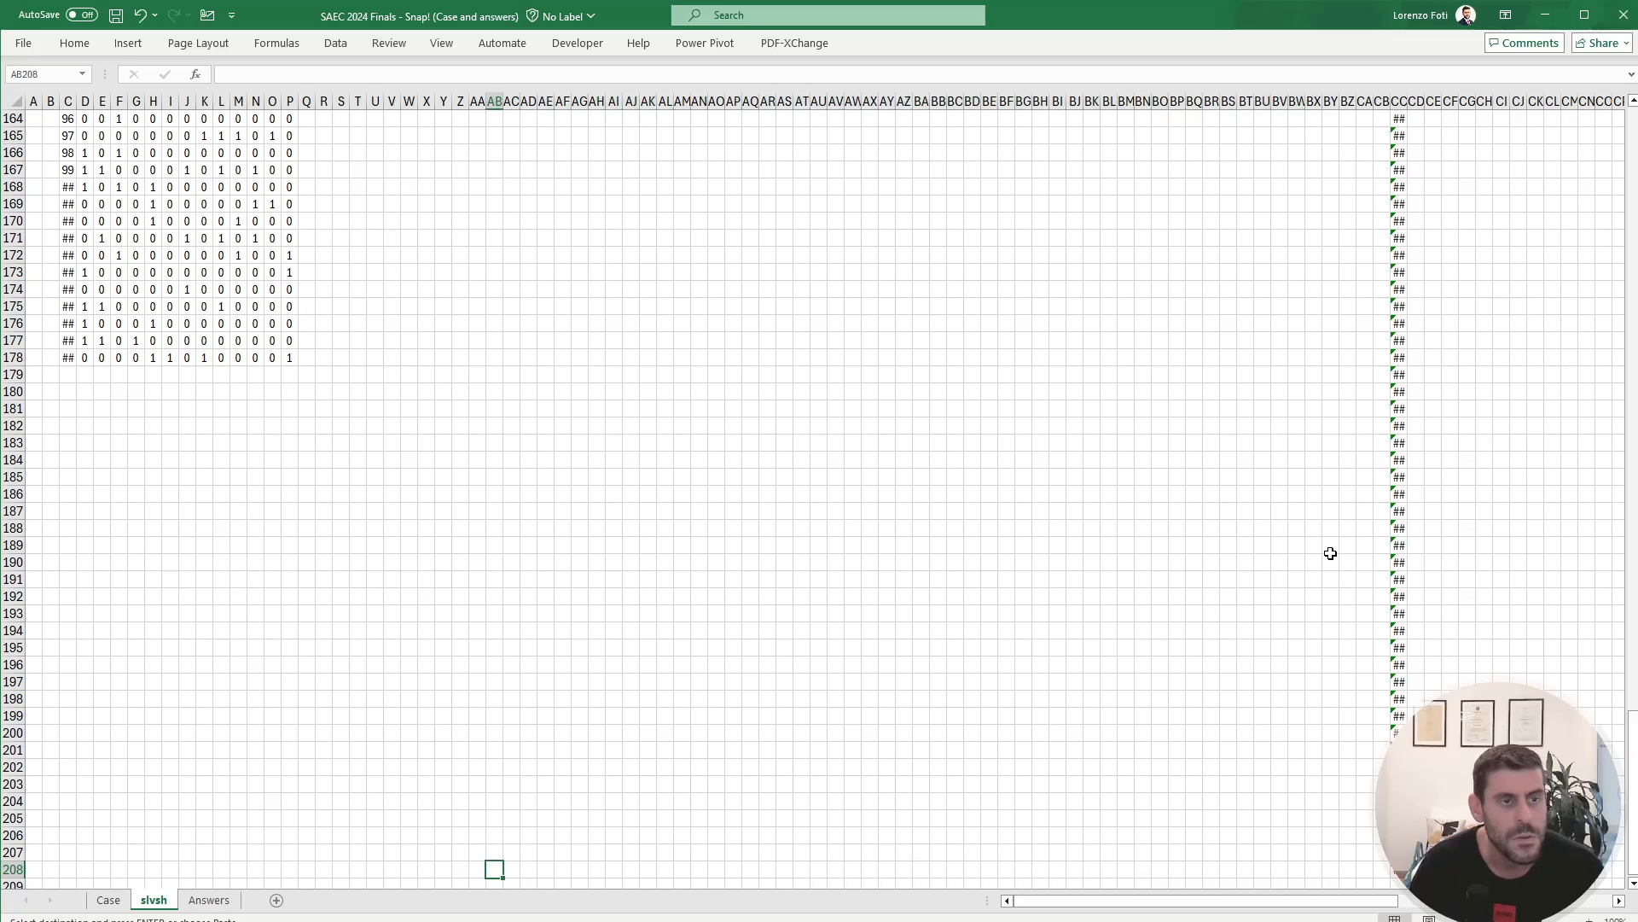
key("ctrl+shift+Up")
key("ctrl+v")
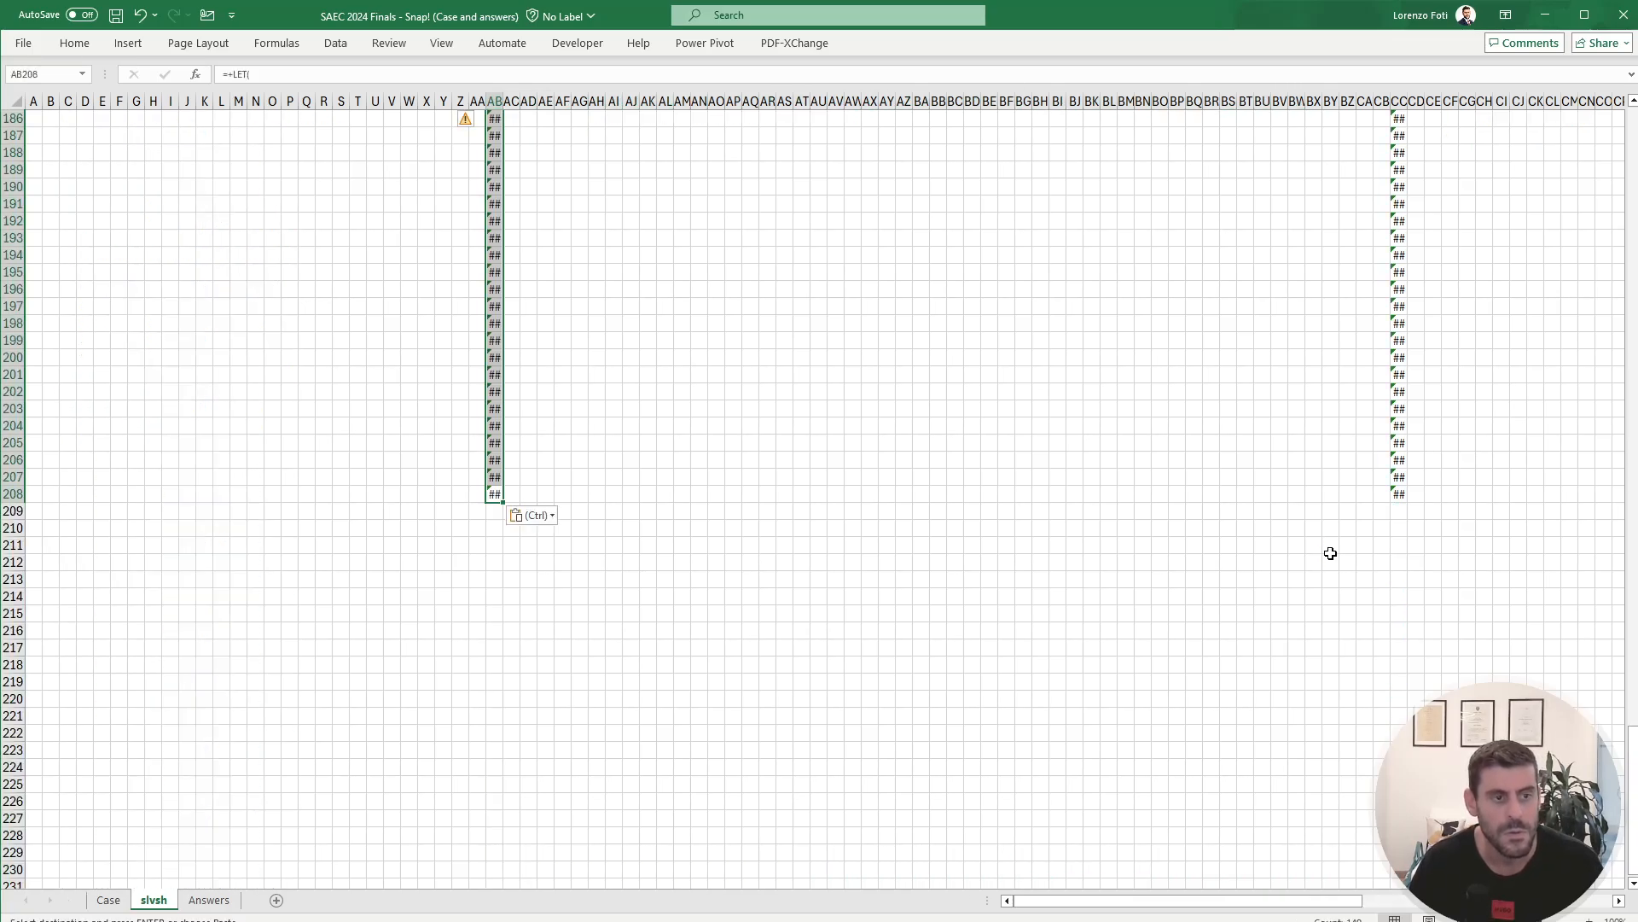
key("Escape")
key("ctrl+Up")
key("Down")
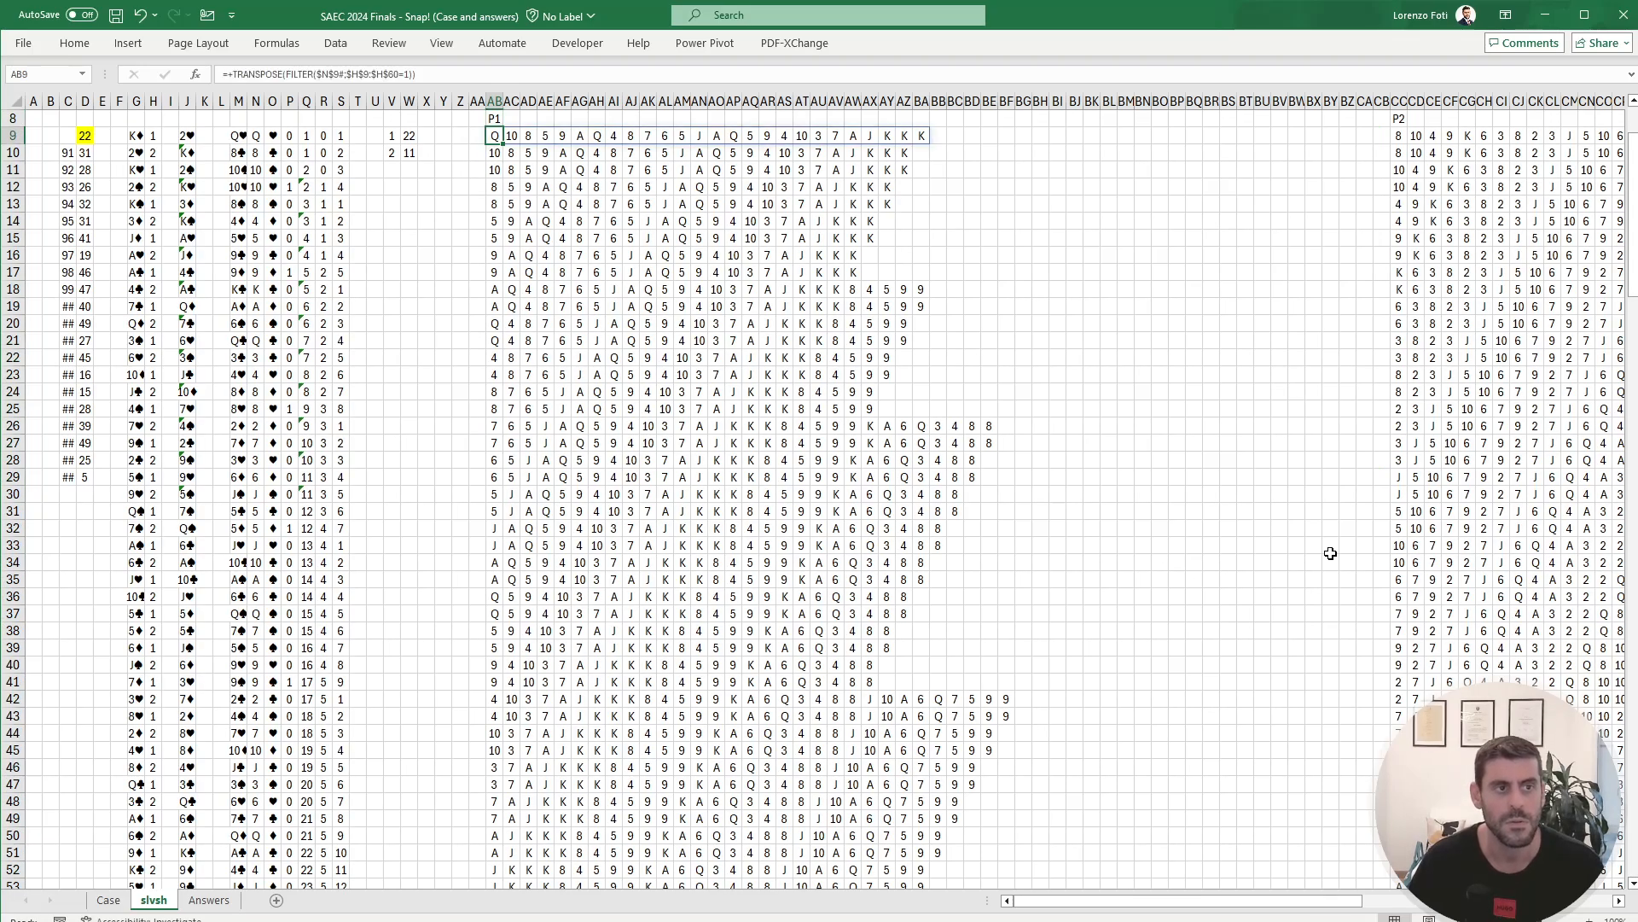
Step: Insert 10 blank columns at DL so player 2's deck has more room to spill before the turn table
scroll(1194, 651, "down", 18)
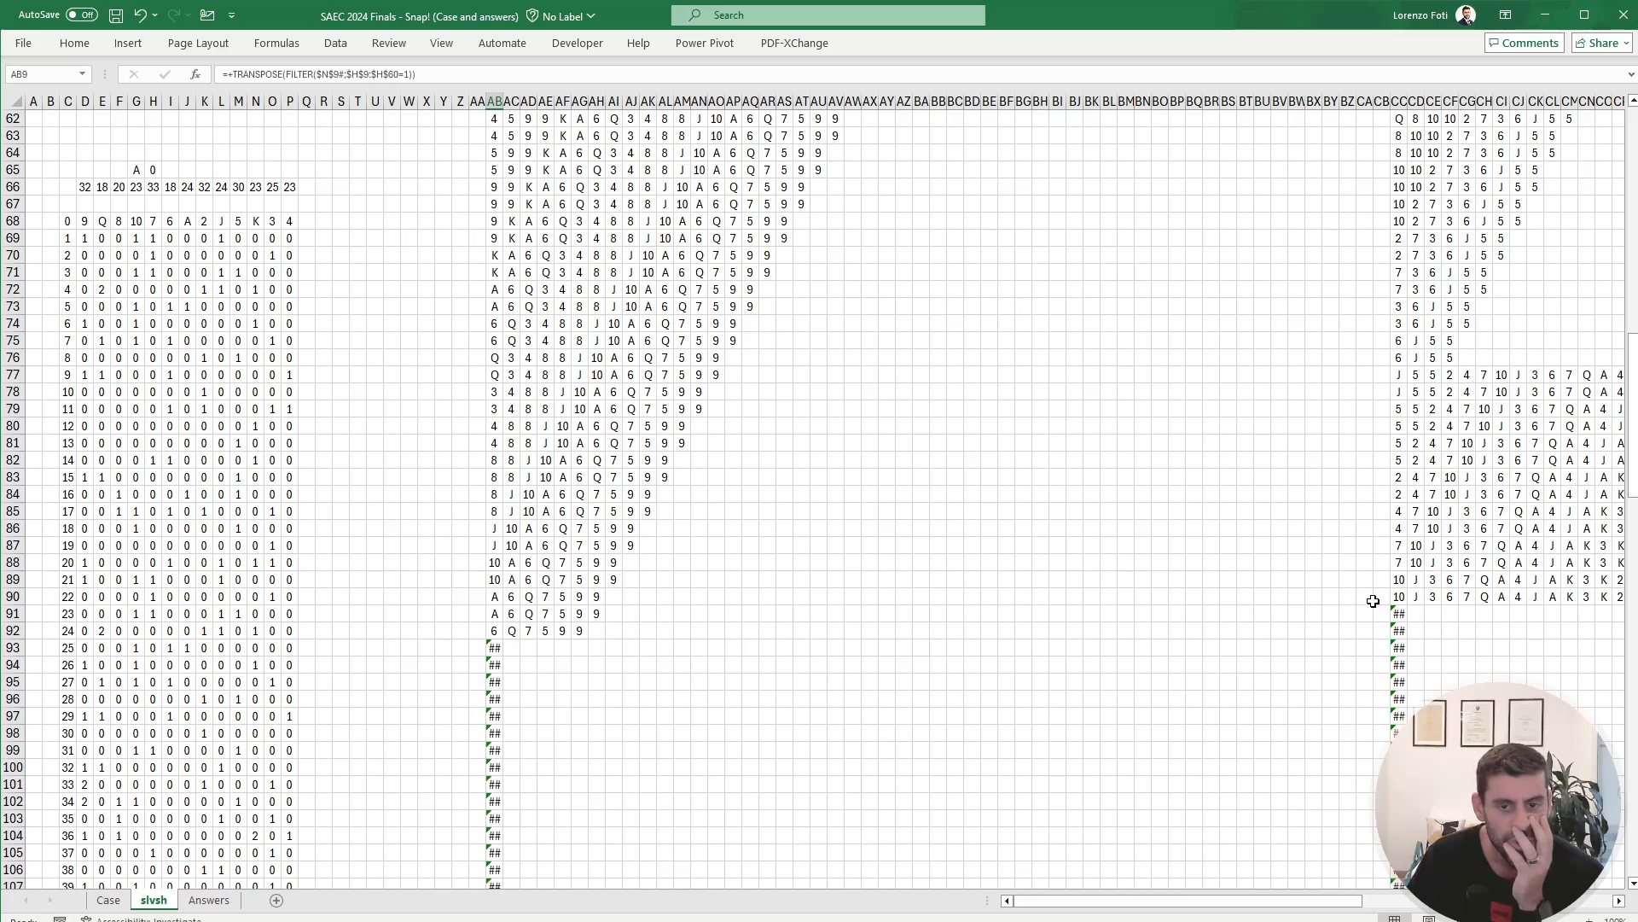
left_click(1400, 611)
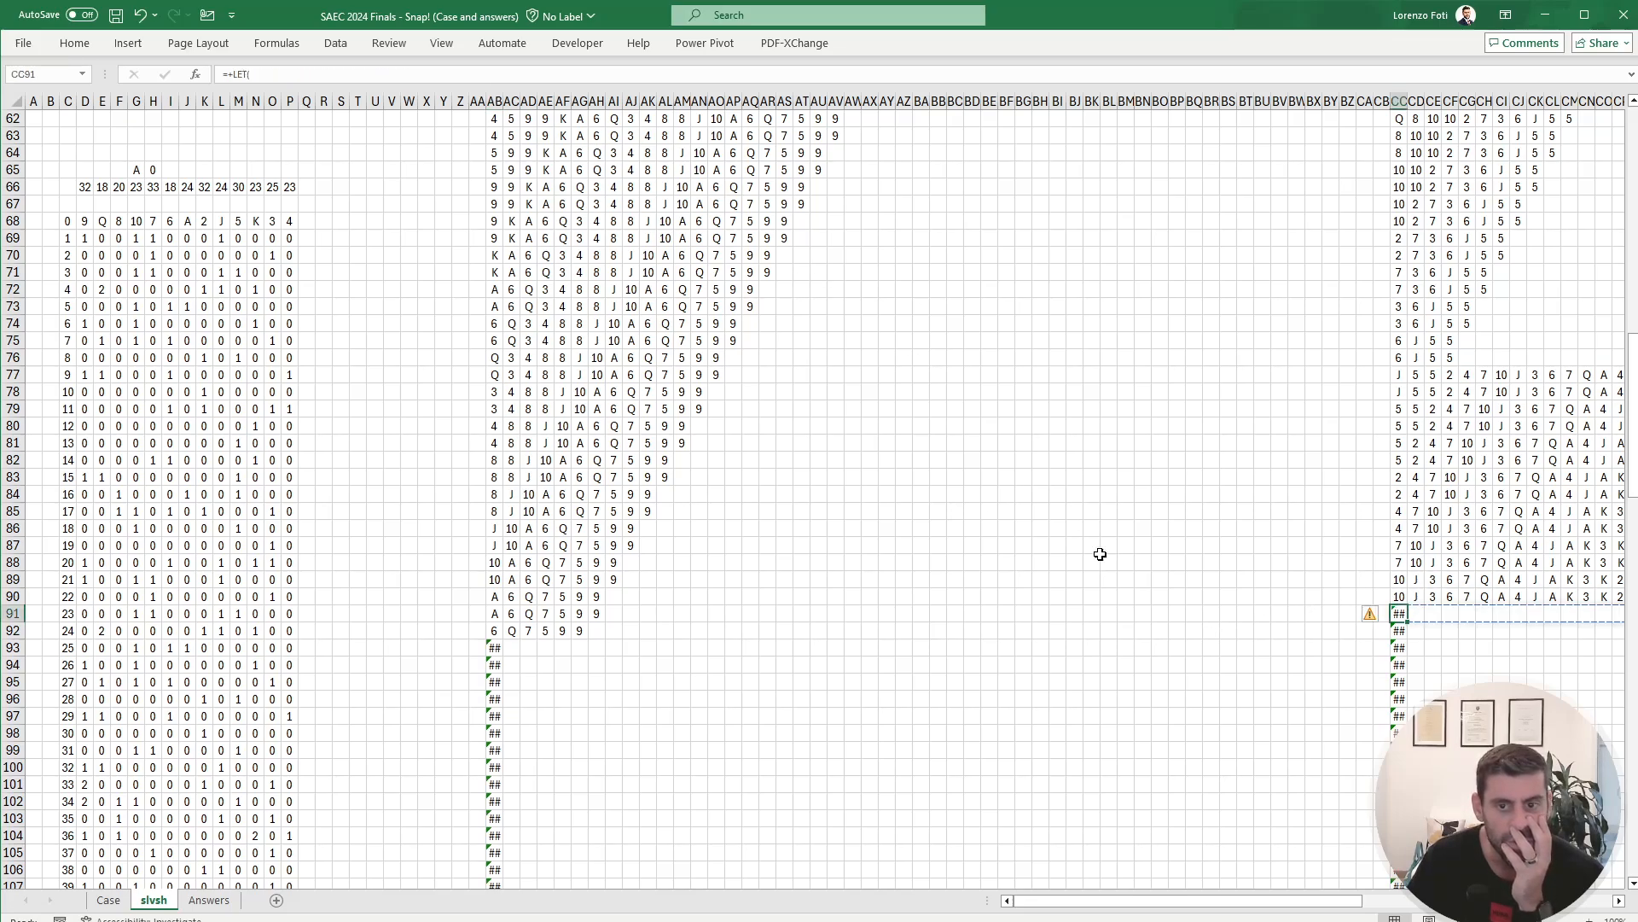
left_click_drag(1145, 898, 1344, 884)
left_click(1091, 239)
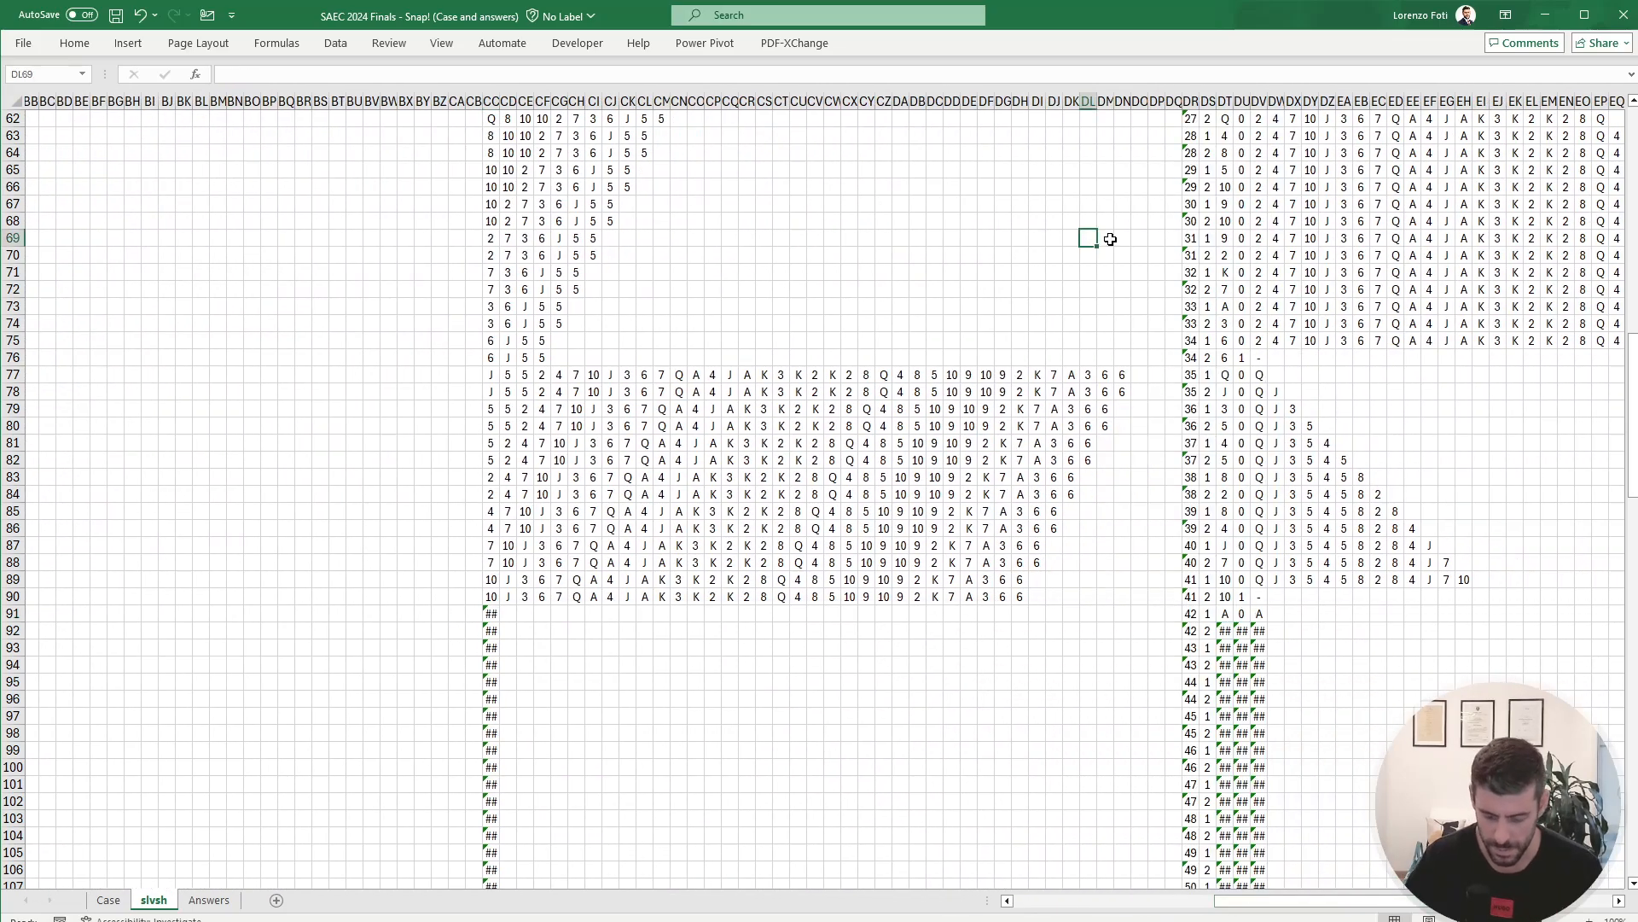
key("ctrl+space")
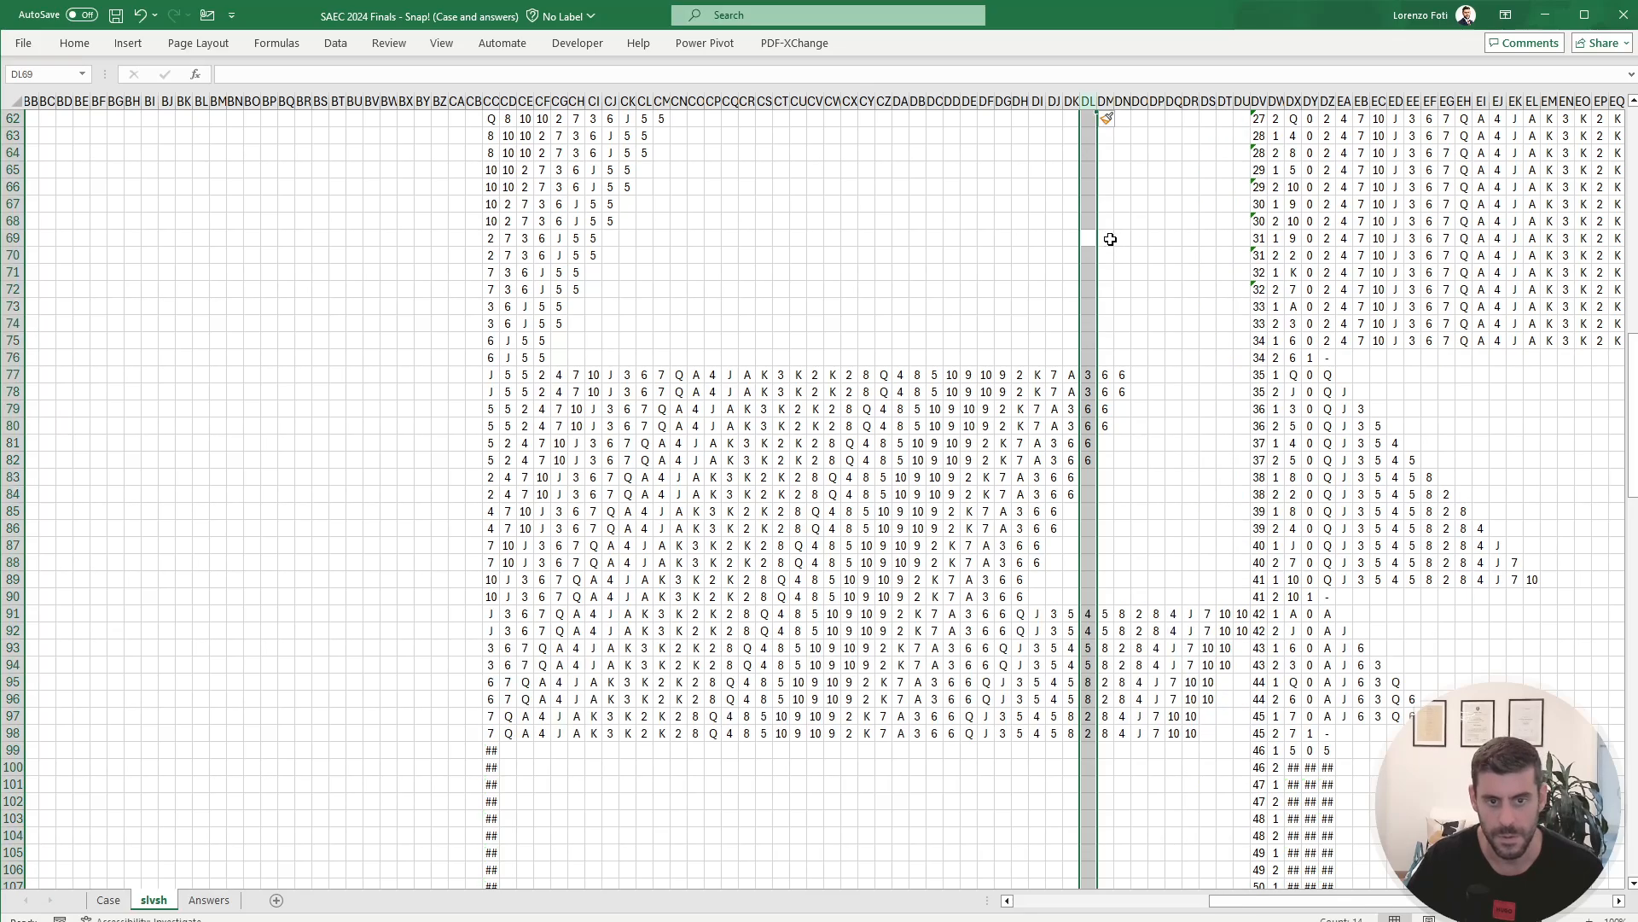
key("ctrl+plus")
key("ctrl+plus")
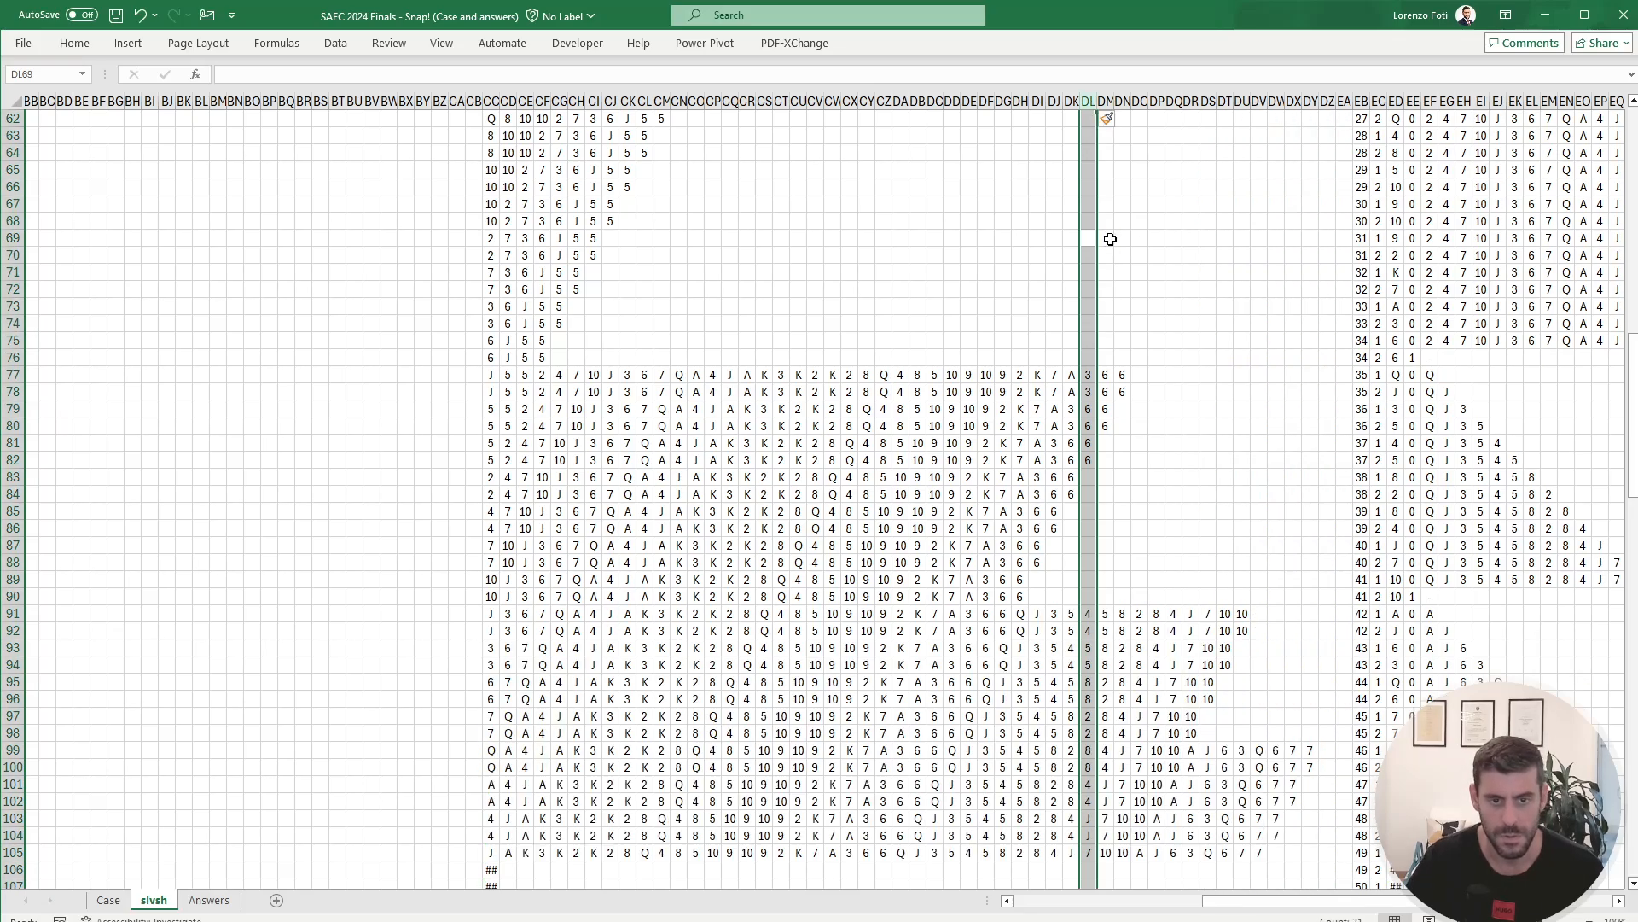
Step: Insert 4 more blank columns at EA, between player 2's deck and the turn table
scroll(1329, 691, "down", 3)
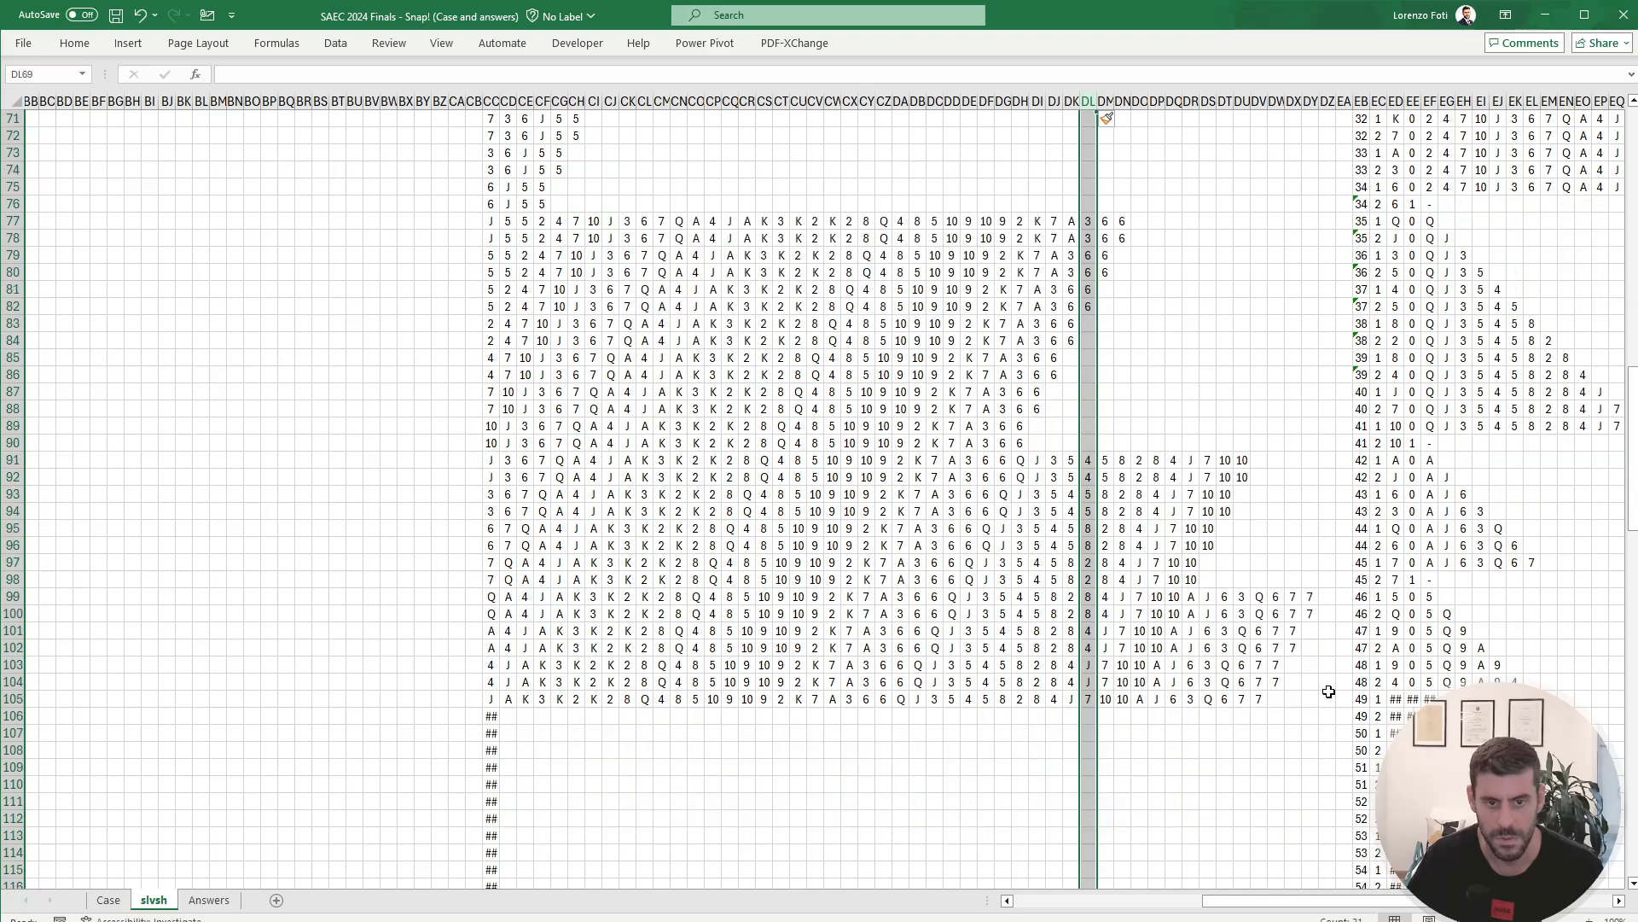
left_click(1338, 544)
key("ctrl+space")
key("ctrl+plus")
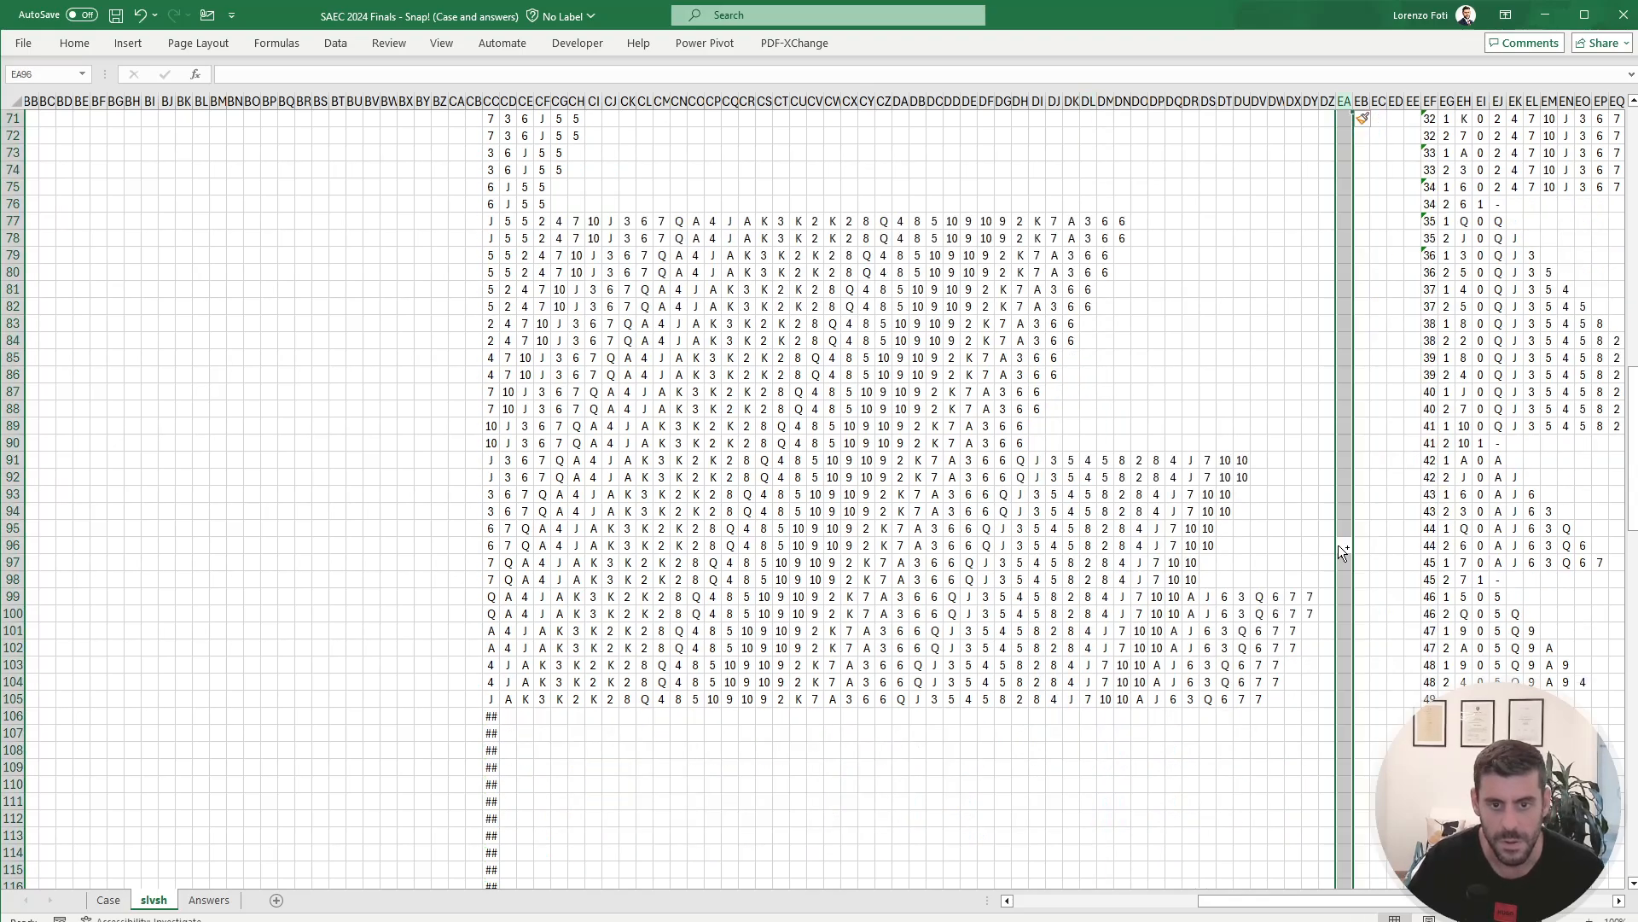
Step: Examine the rows around 101 to 104 where player 1's deck runs out, their turn number, and the Example6 answer on the Case sheet
left_click(501, 715)
key("ctrl+bracketleft")
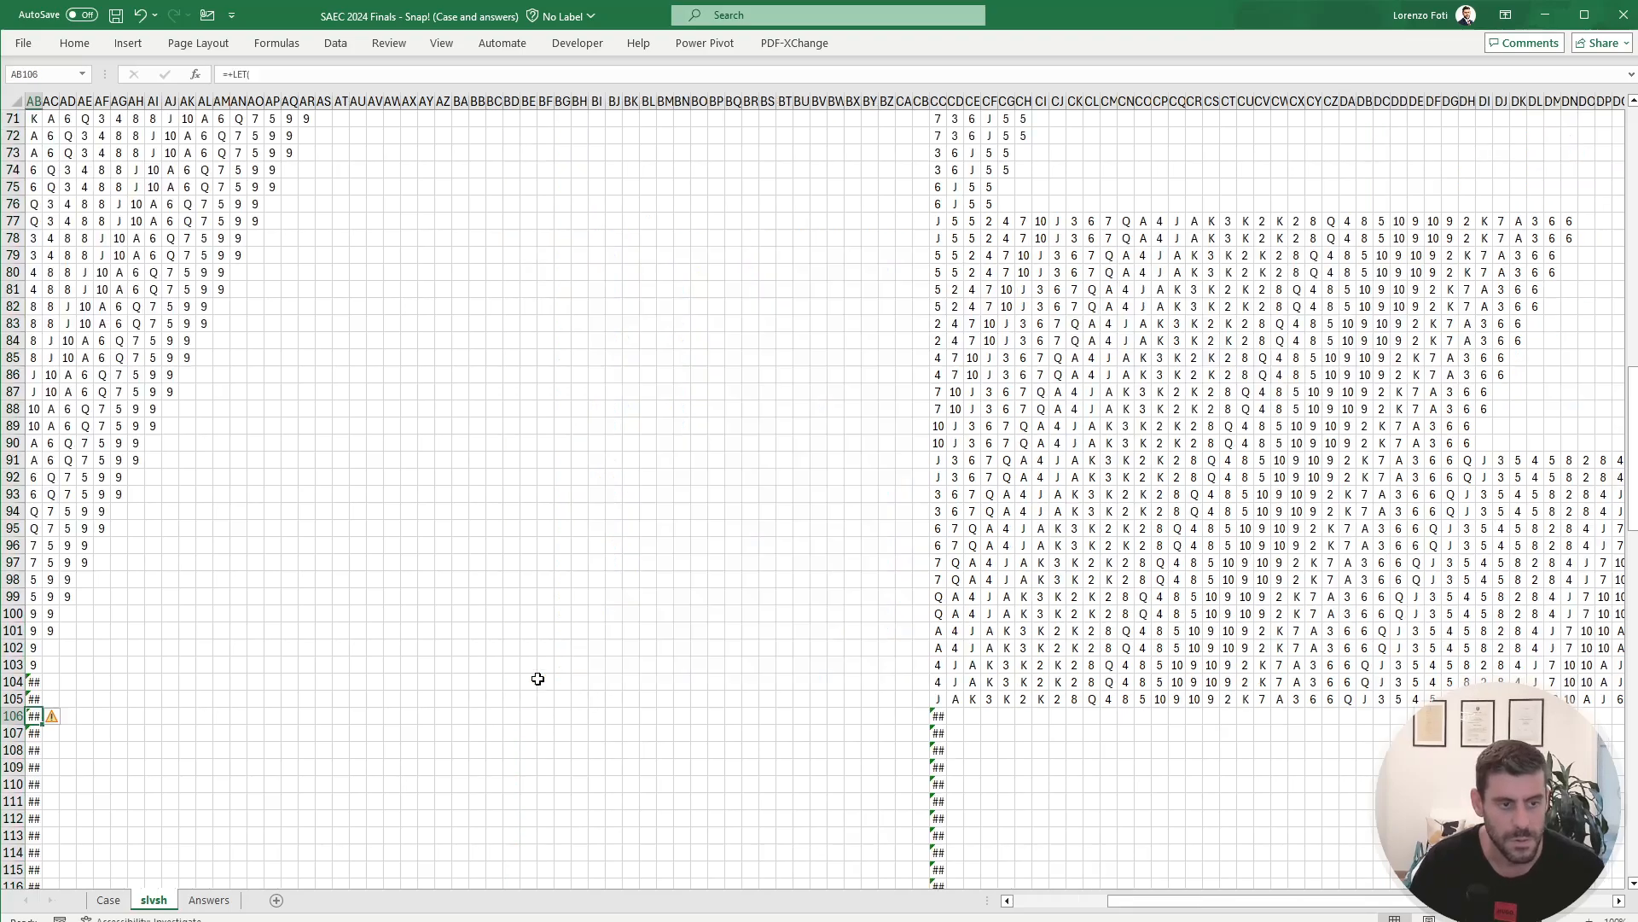
scroll(538, 678, "left", 1)
key("Up")
key("Up")
key("Up")
key("Up")
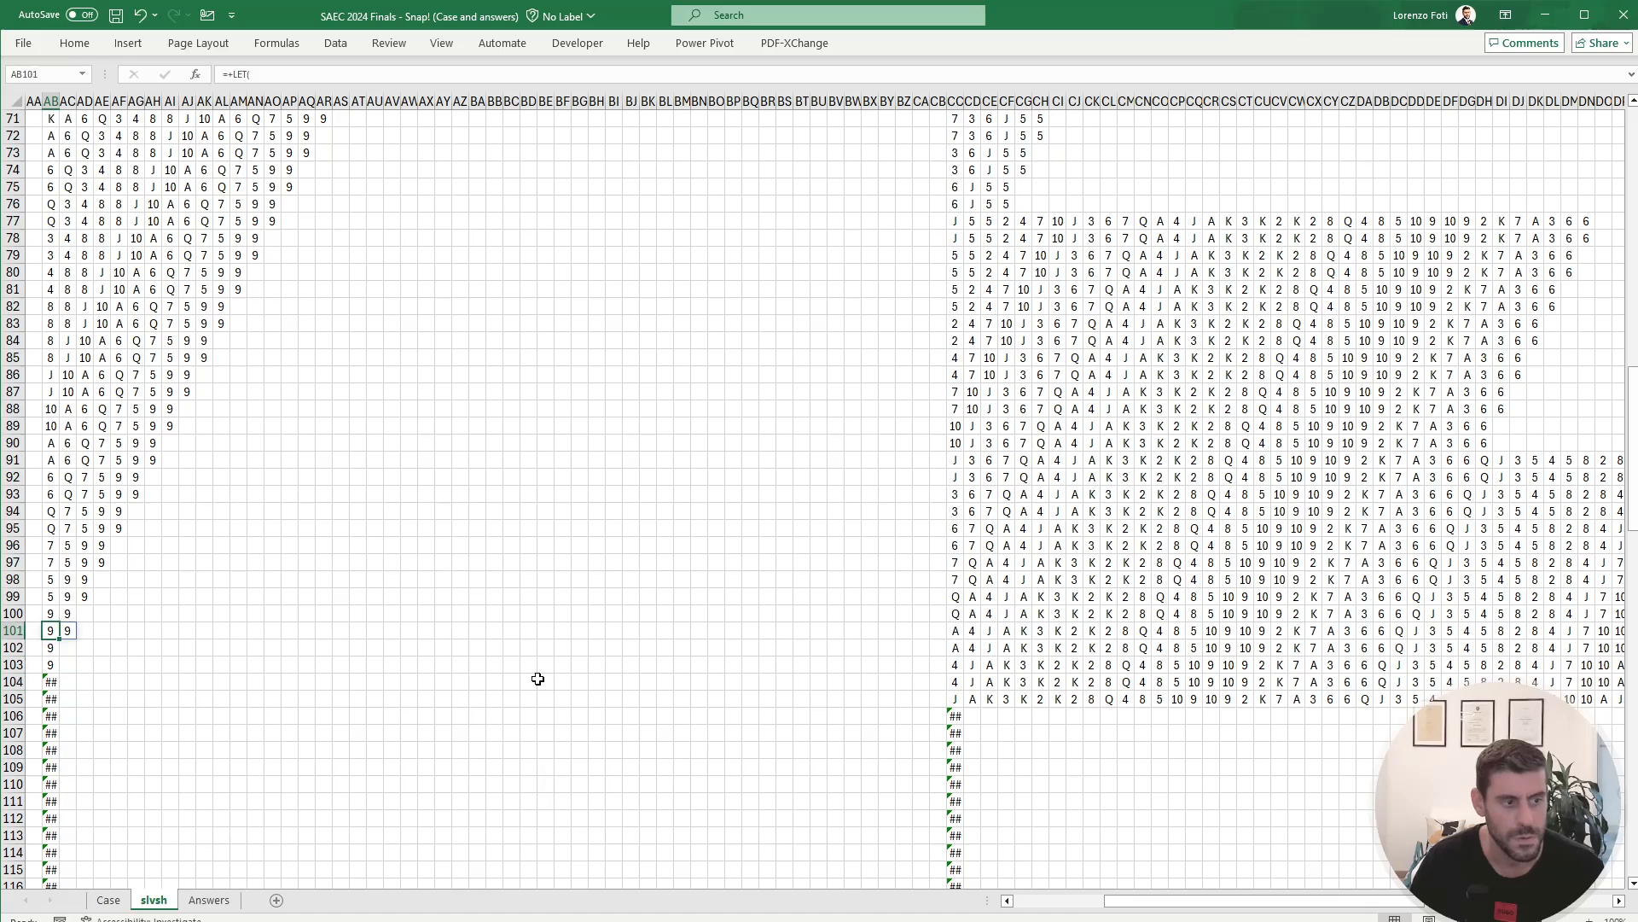
key("Down")
key("Down")
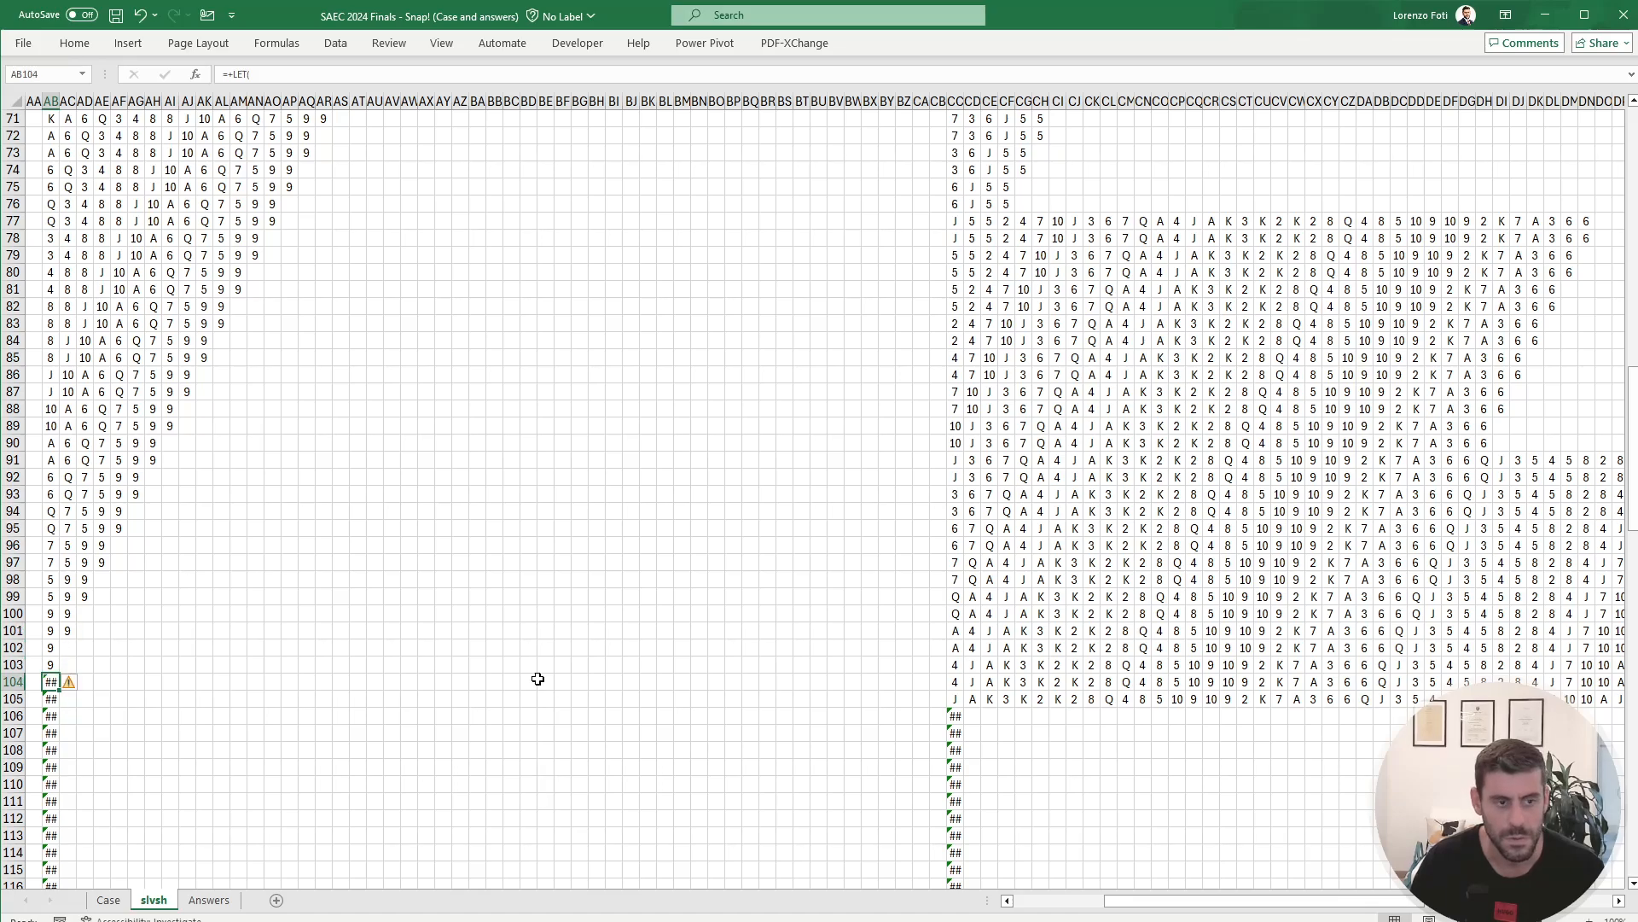
key("ctrl+bracketright")
key("ctrl+bracketright")
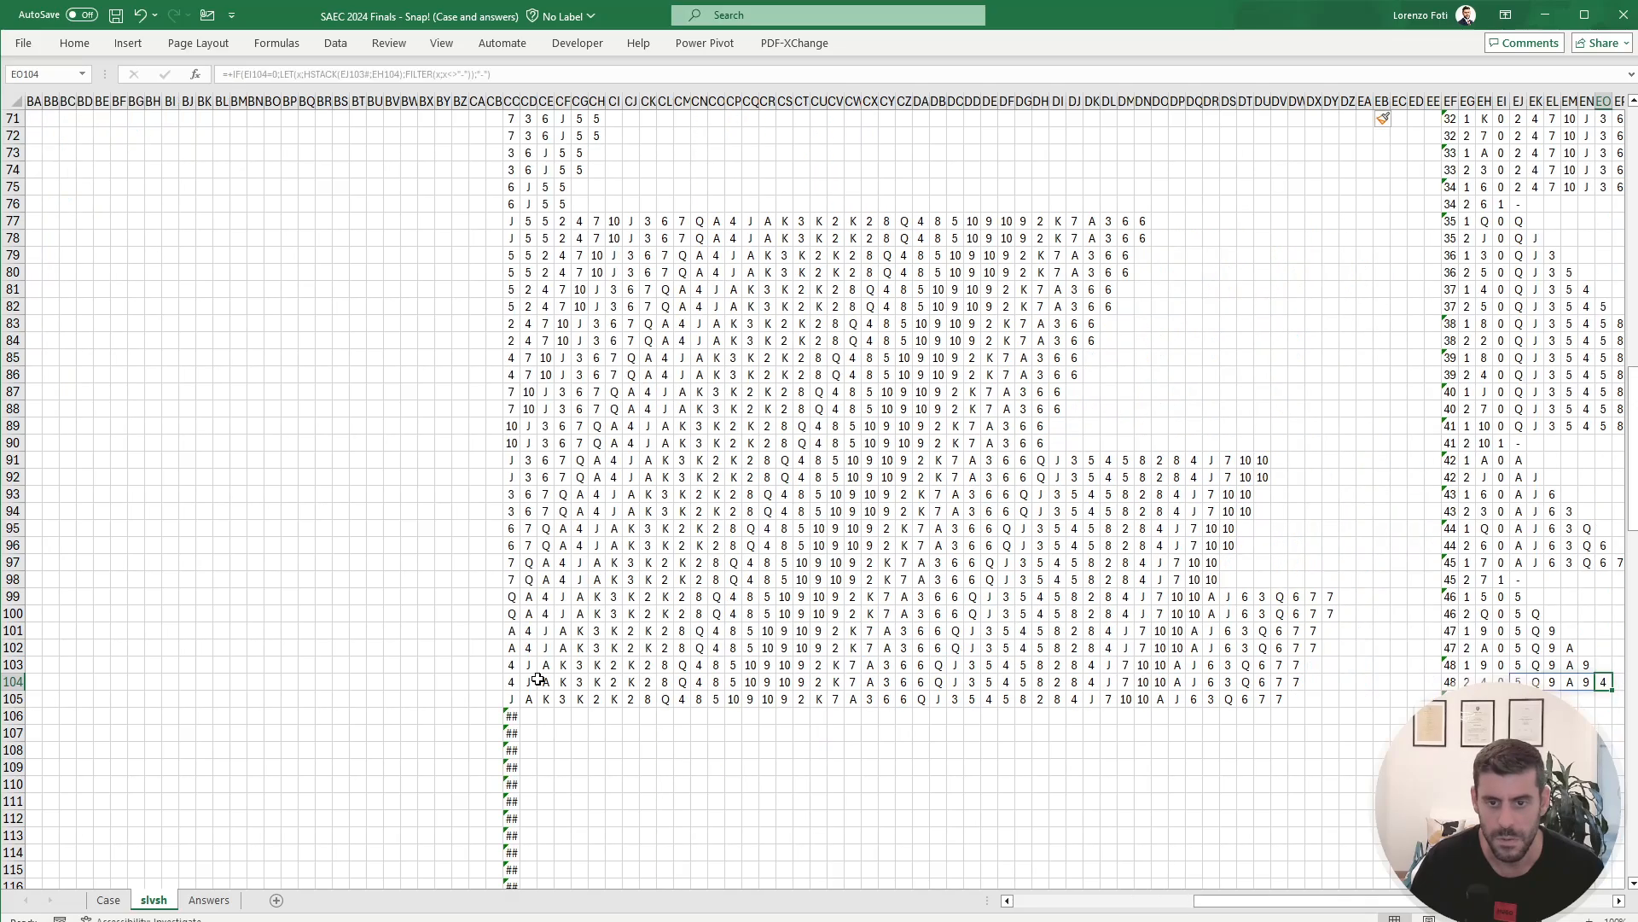
key("ctrl+bracketright")
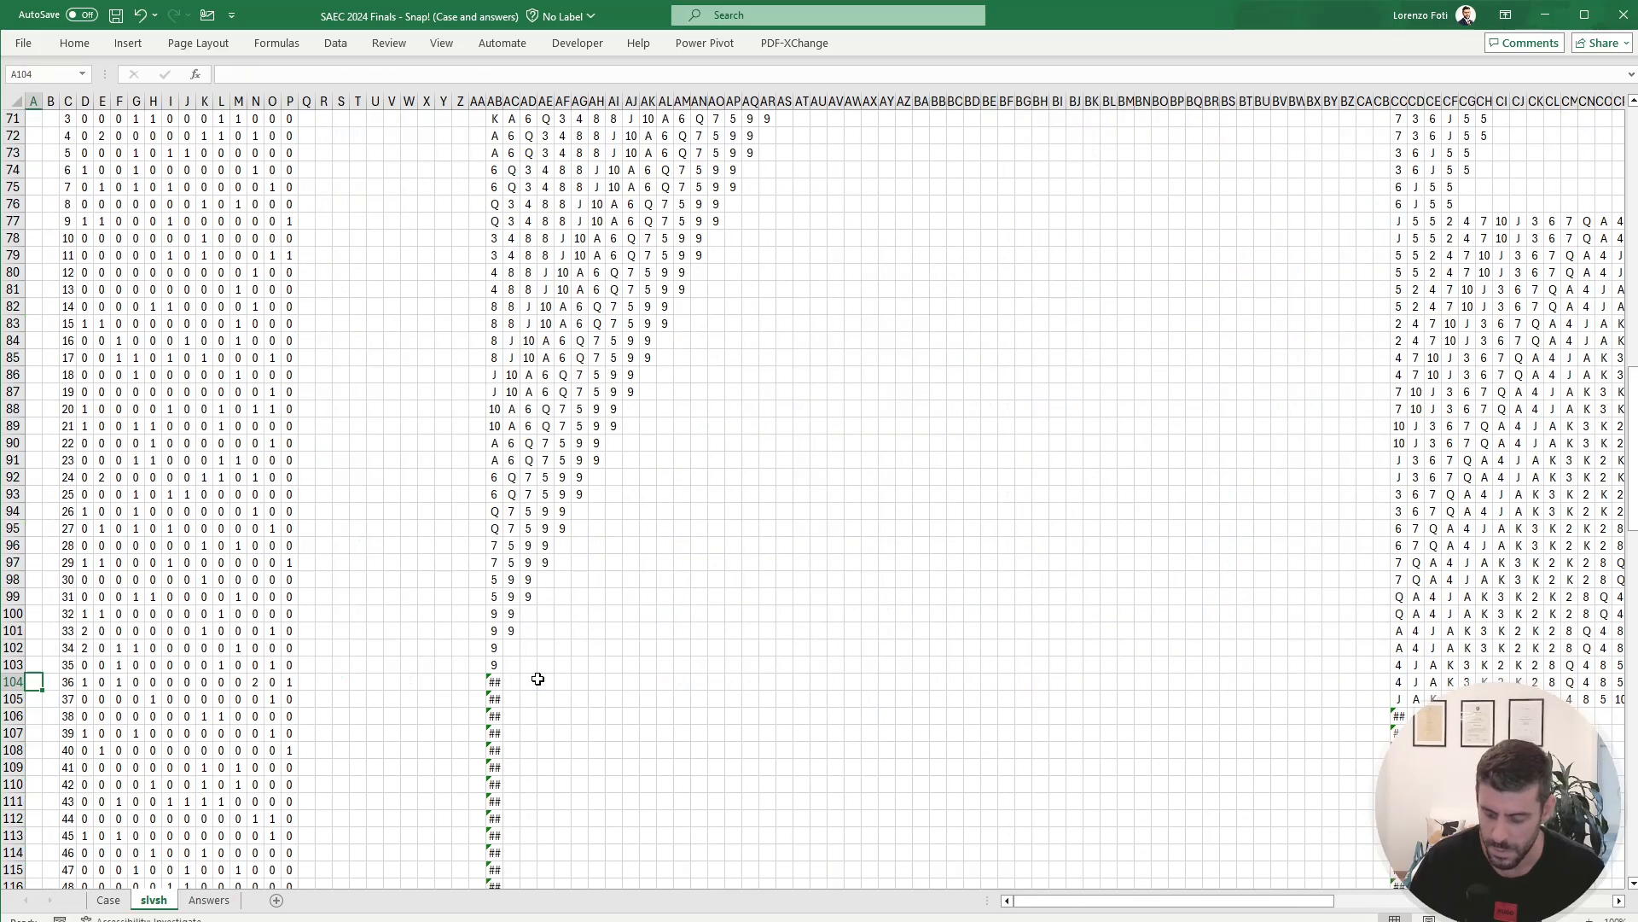
key("ctrl+Page_Up")
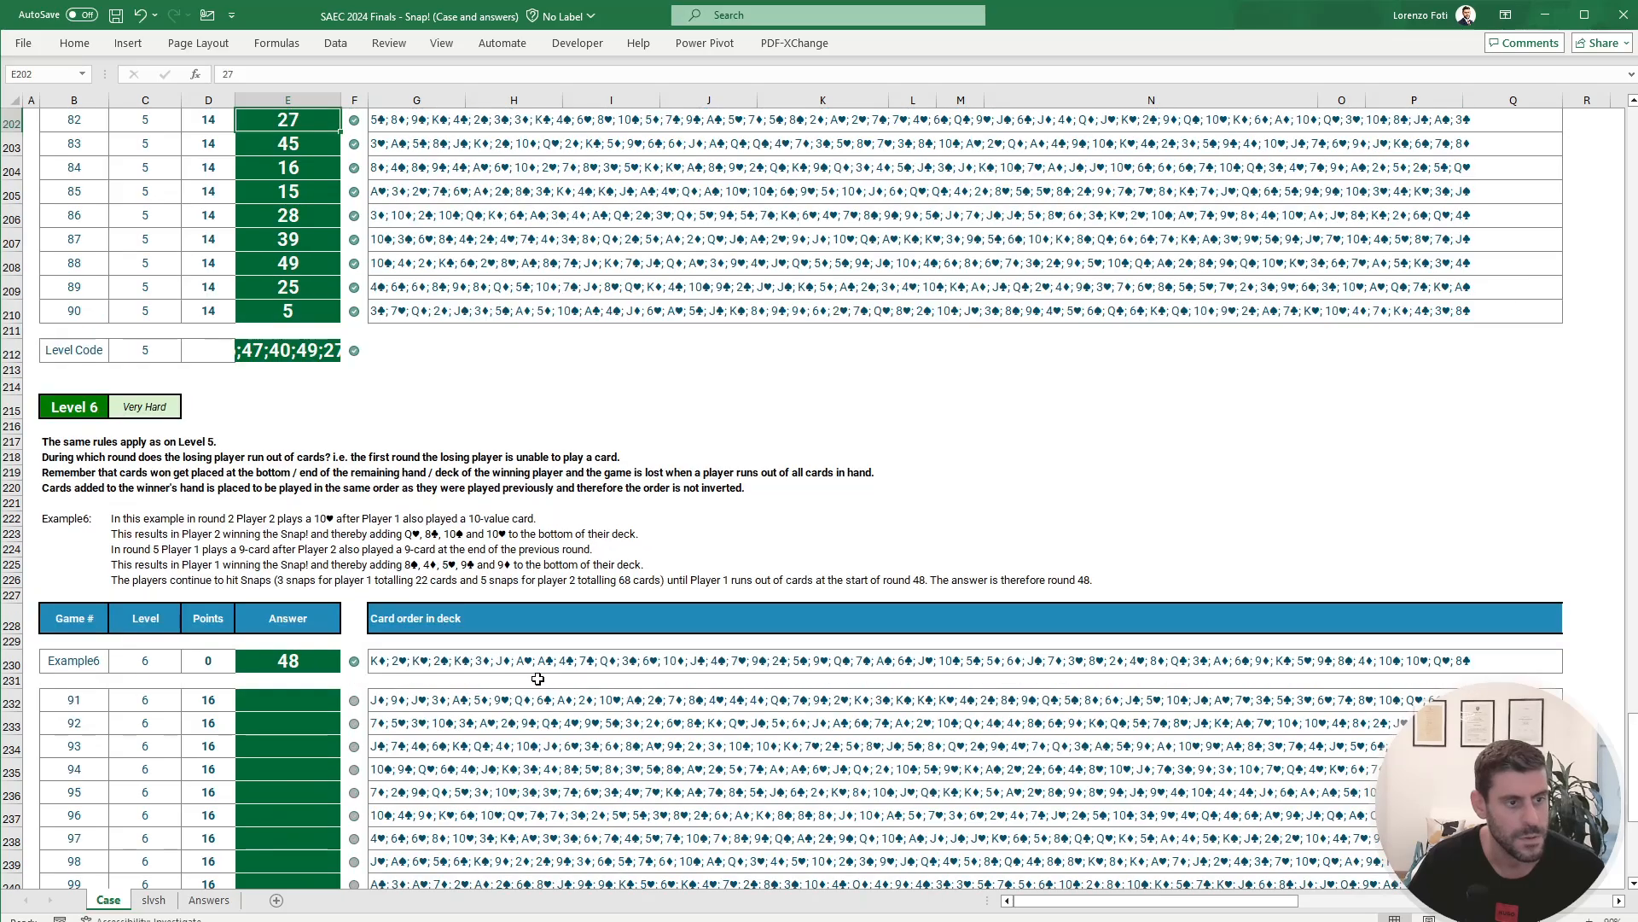
left_click(144, 902)
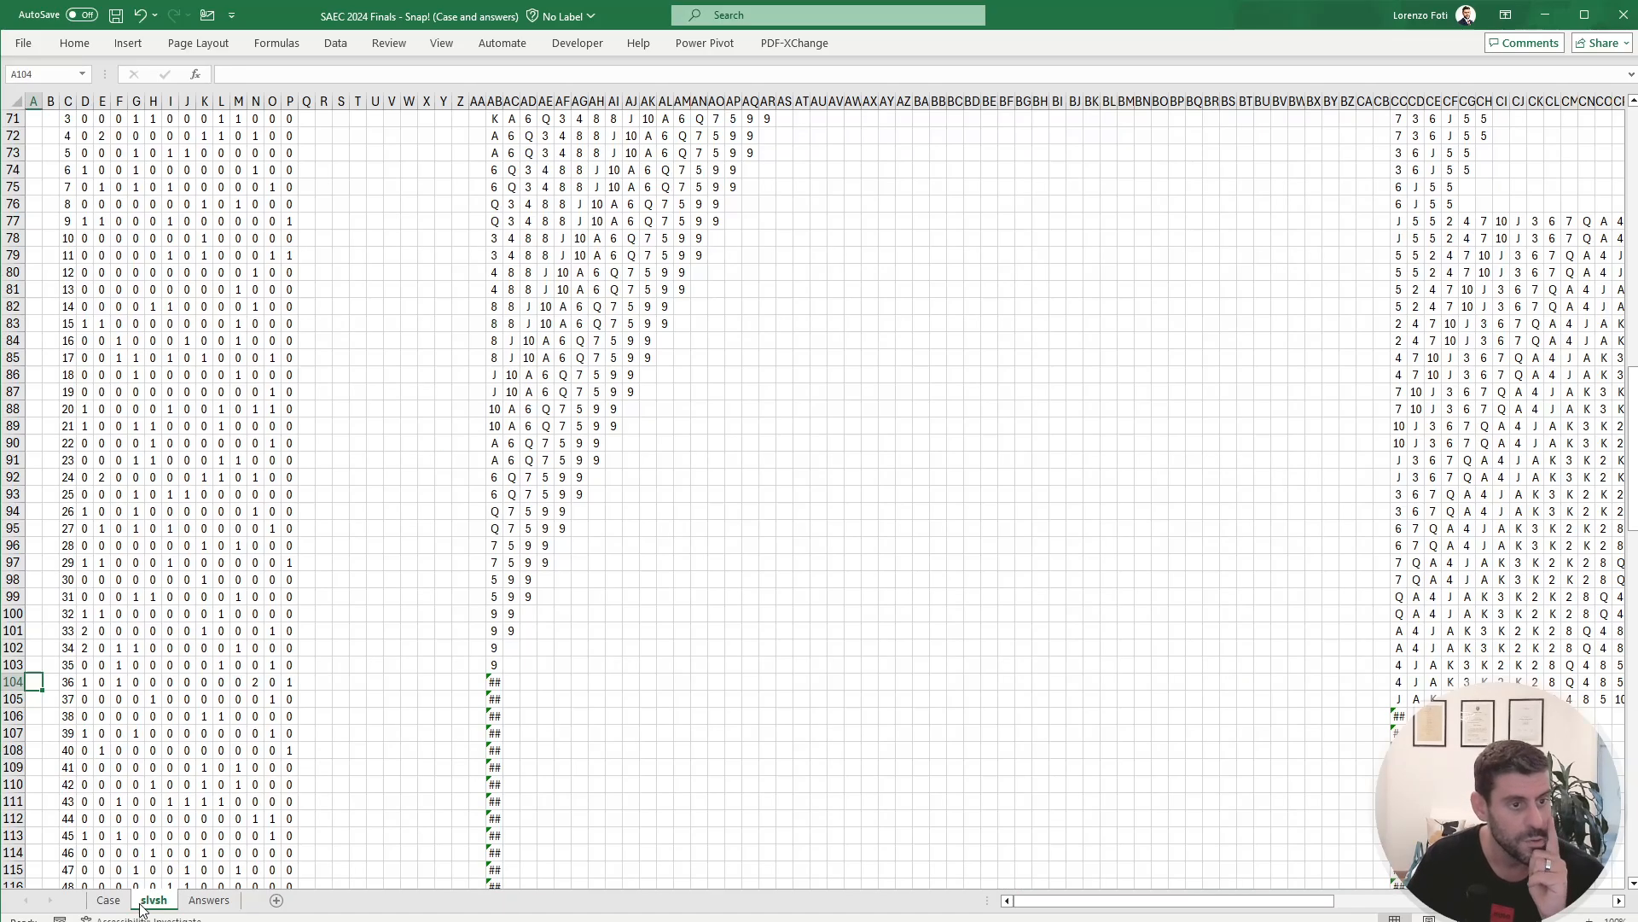
Step: Insert 4 blank columns at Z, before player 1's deck, to make room for a helper column
scroll(484, 641, "up", 6)
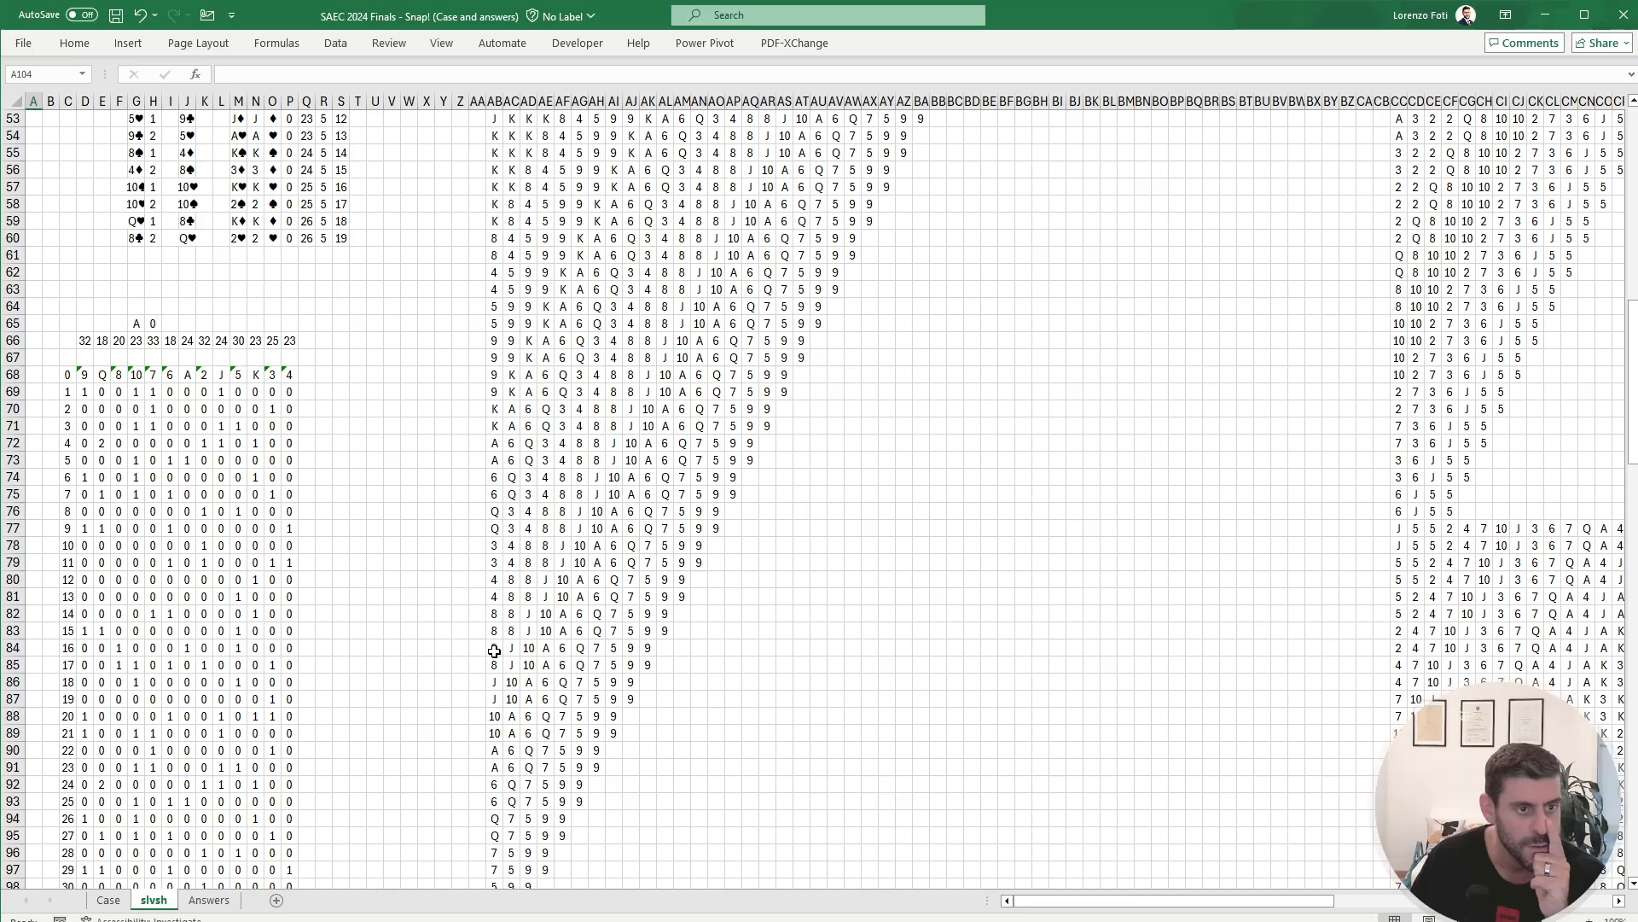
scroll(494, 651, "up", 16)
left_click_drag(1378, 631, 1595, 580)
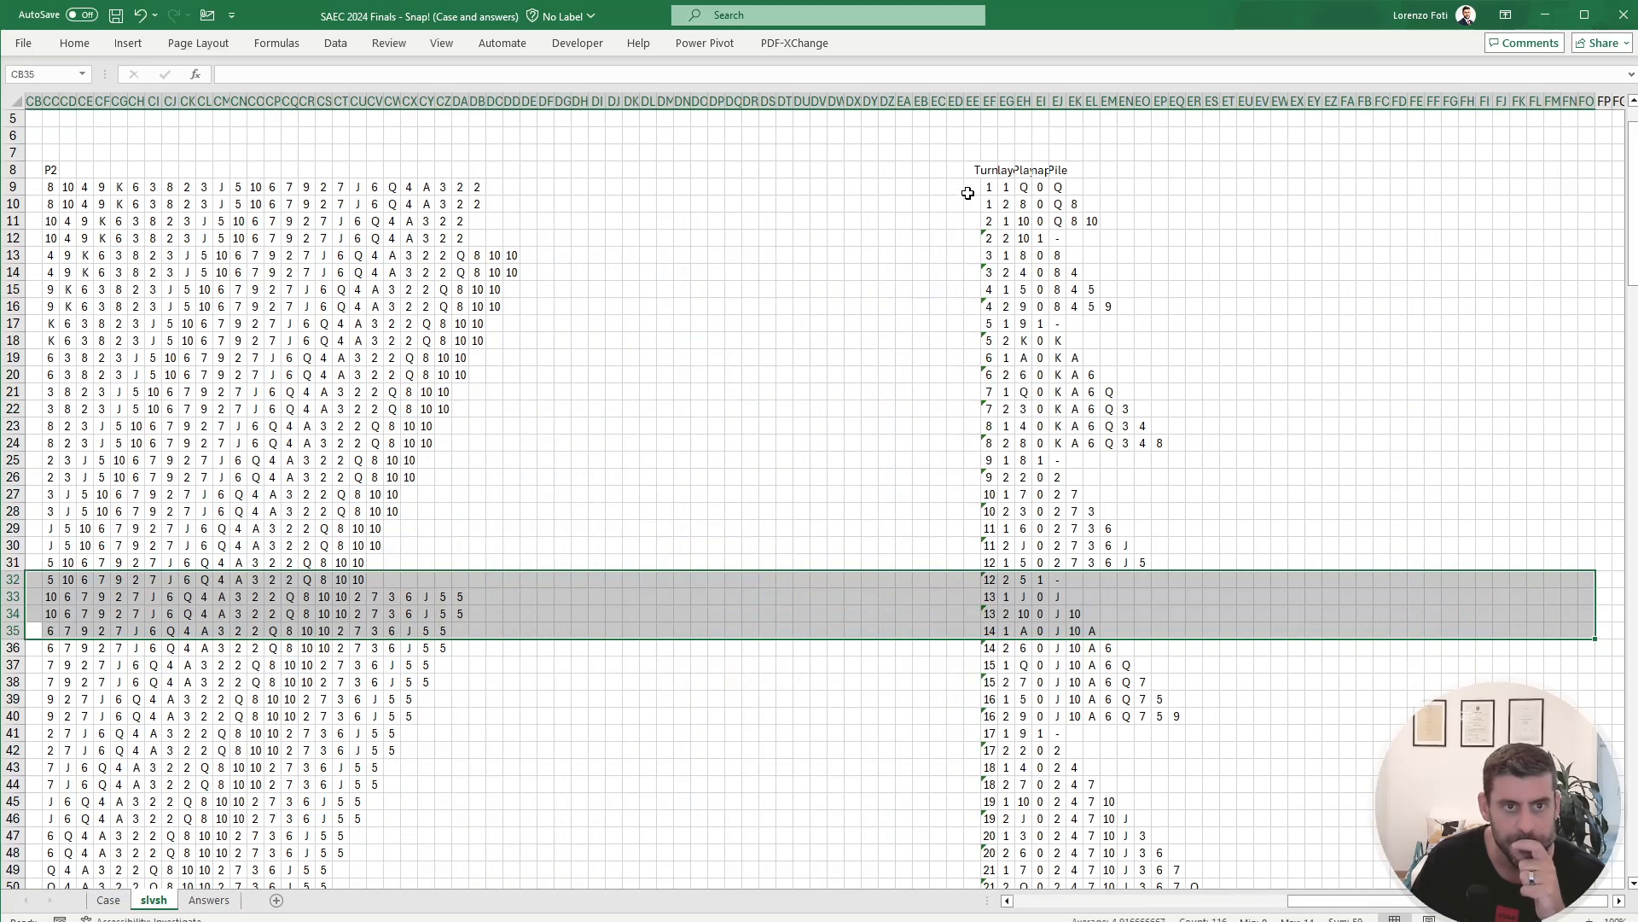
left_click_drag(1340, 900, 1034, 896)
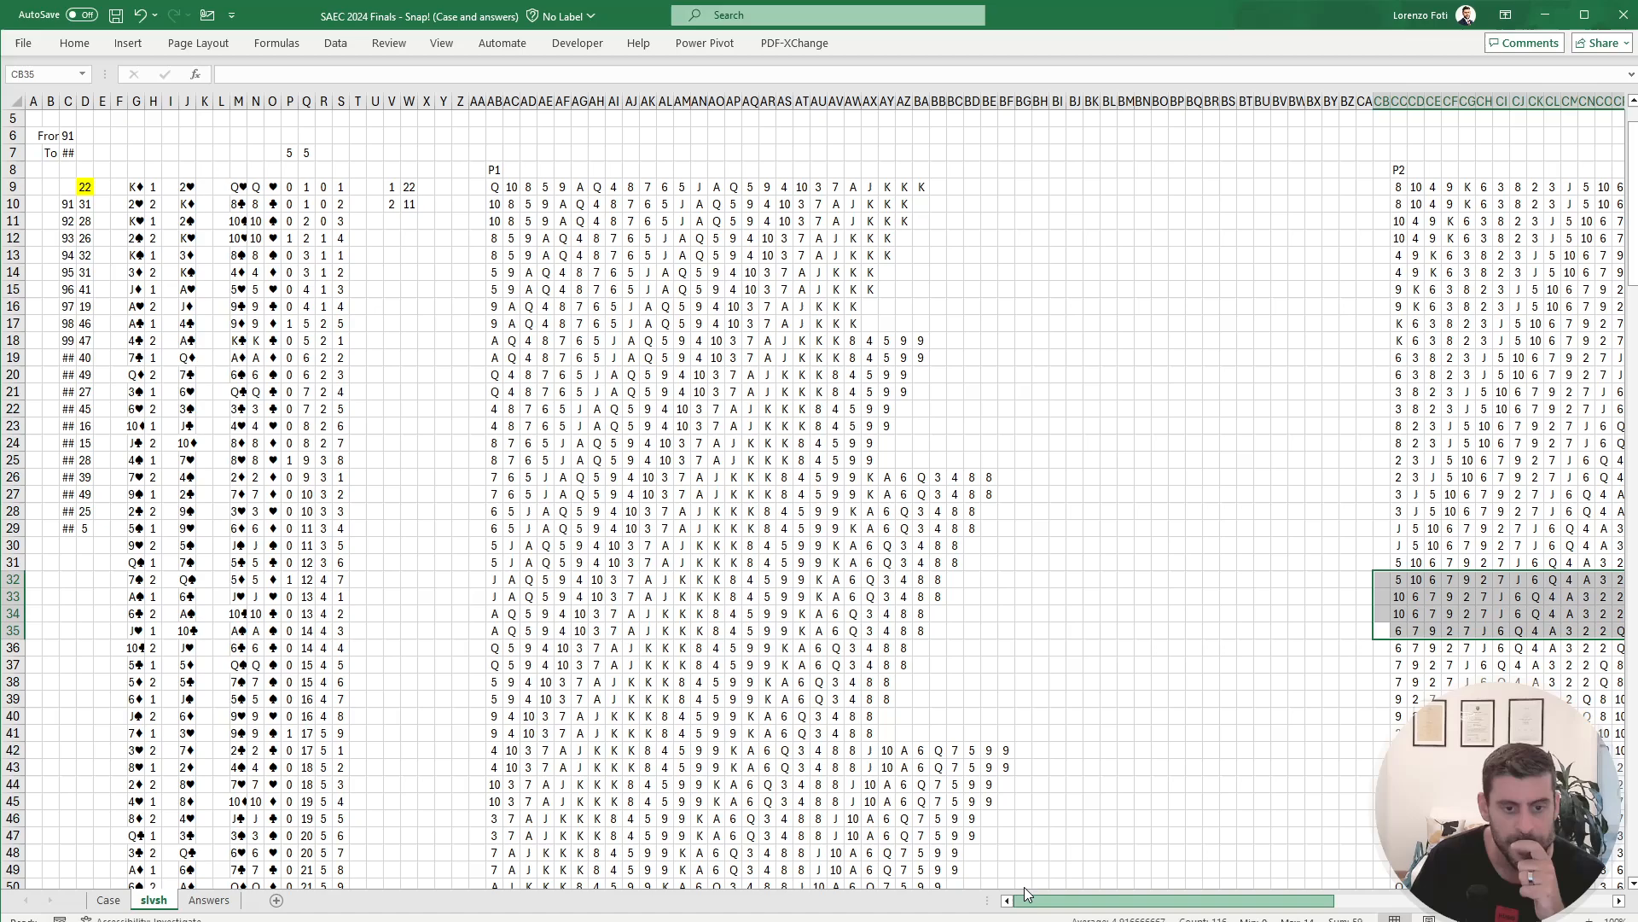
left_click(458, 289)
key("ctrl+space")
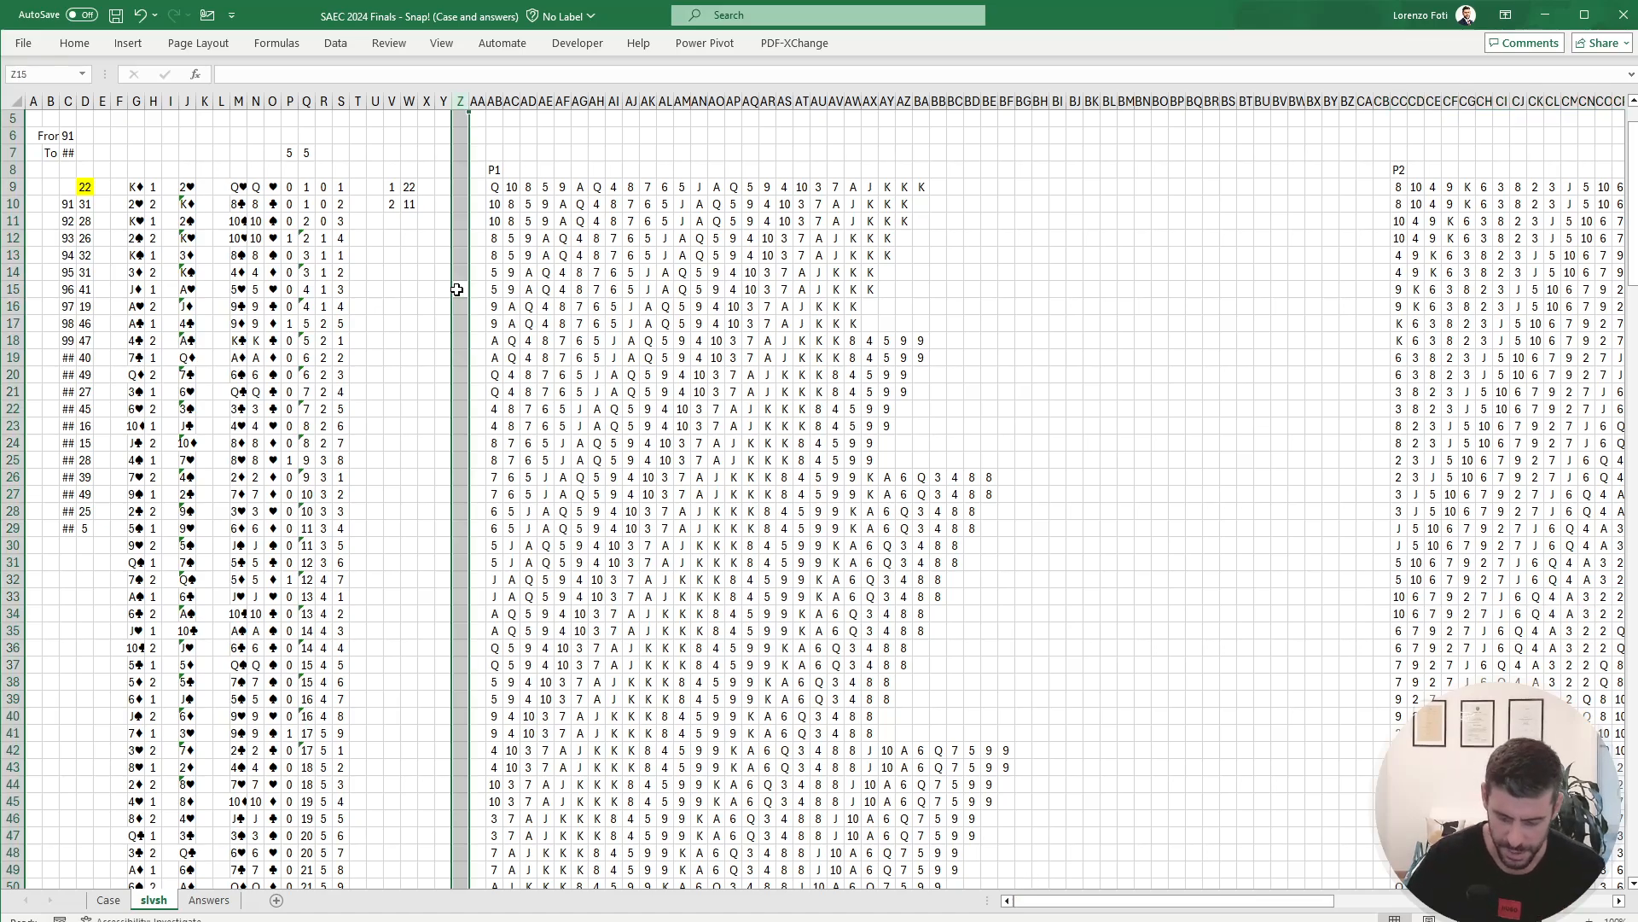
key("ctrl+shift+equal")
key("ctrl+shift+equal")
key("ctrl+shift+equal")
key("ctrl+shift+equal")
Step: Start an IF formula in AB9 with an OR test whose first condition is ISERROR(AF9#), checking player 1's deck
key("Right")
key("Right")
key("Up")
key("Up")
key("Up")
key("Up")
key("Up")
key("Up")
key("Up")
key("Up")
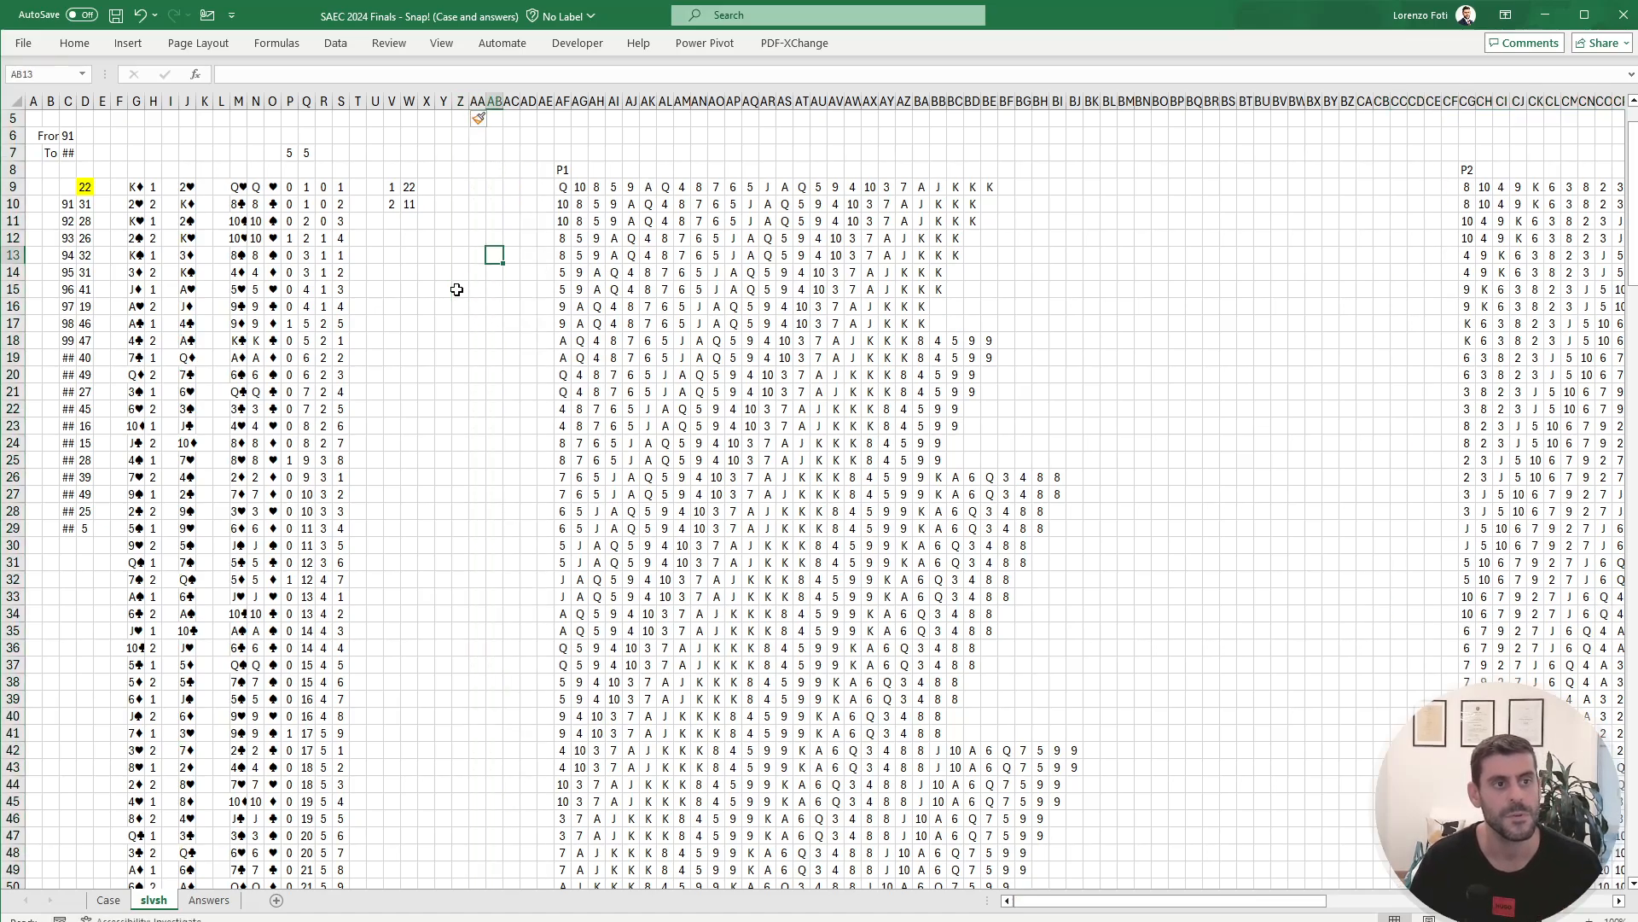
key("Down")
key("Down")
type("+I")
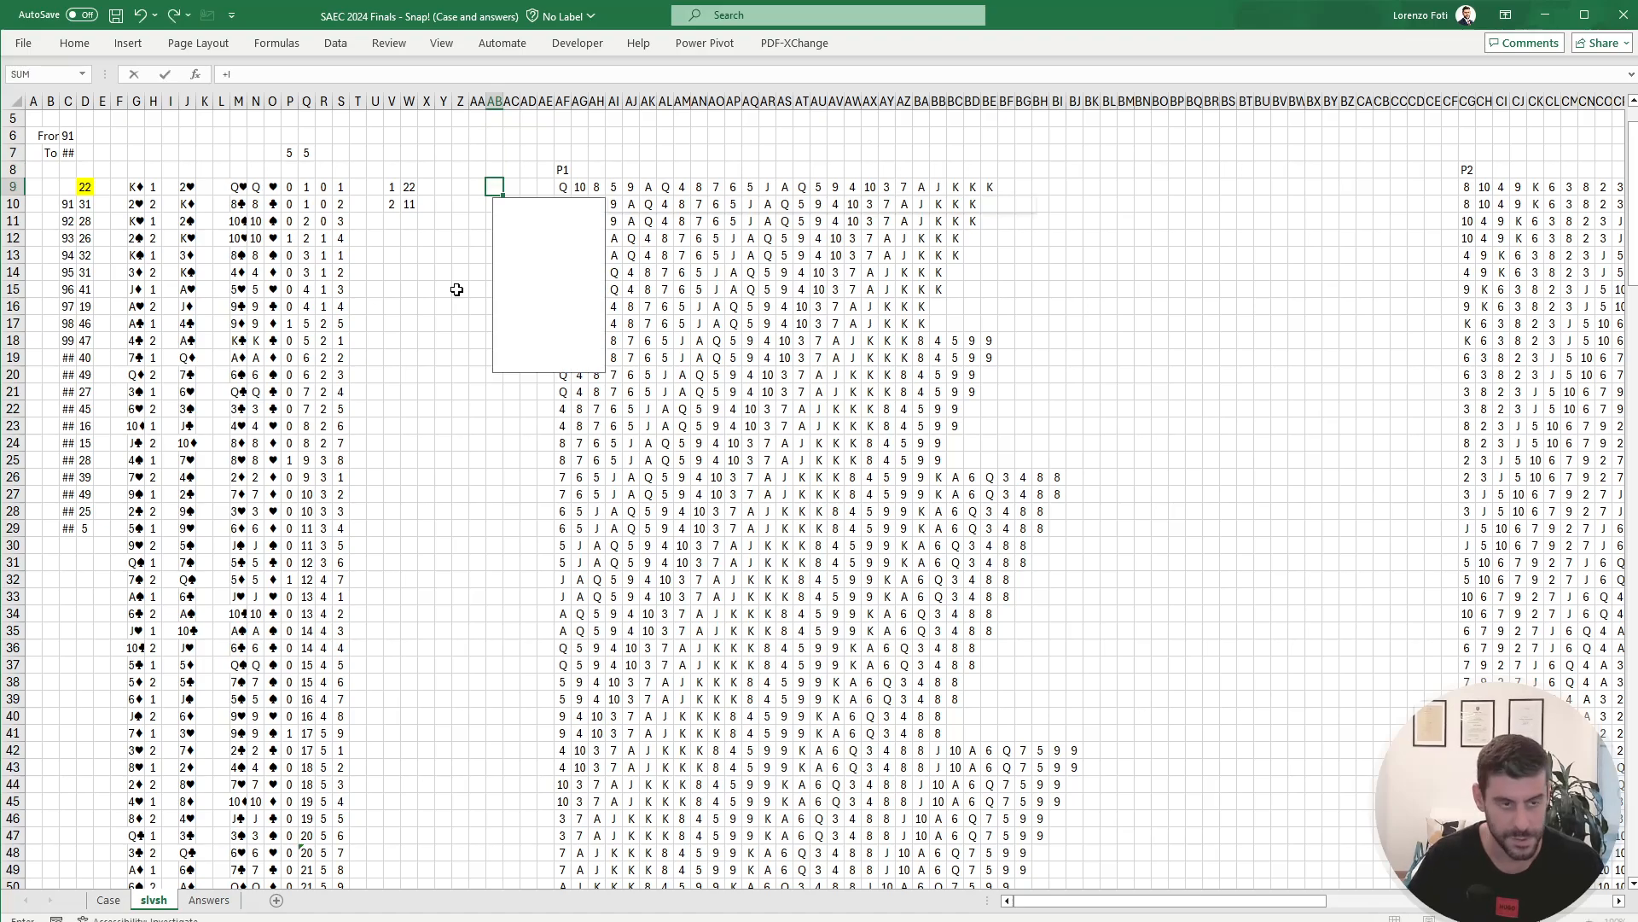
type("F(OR(")
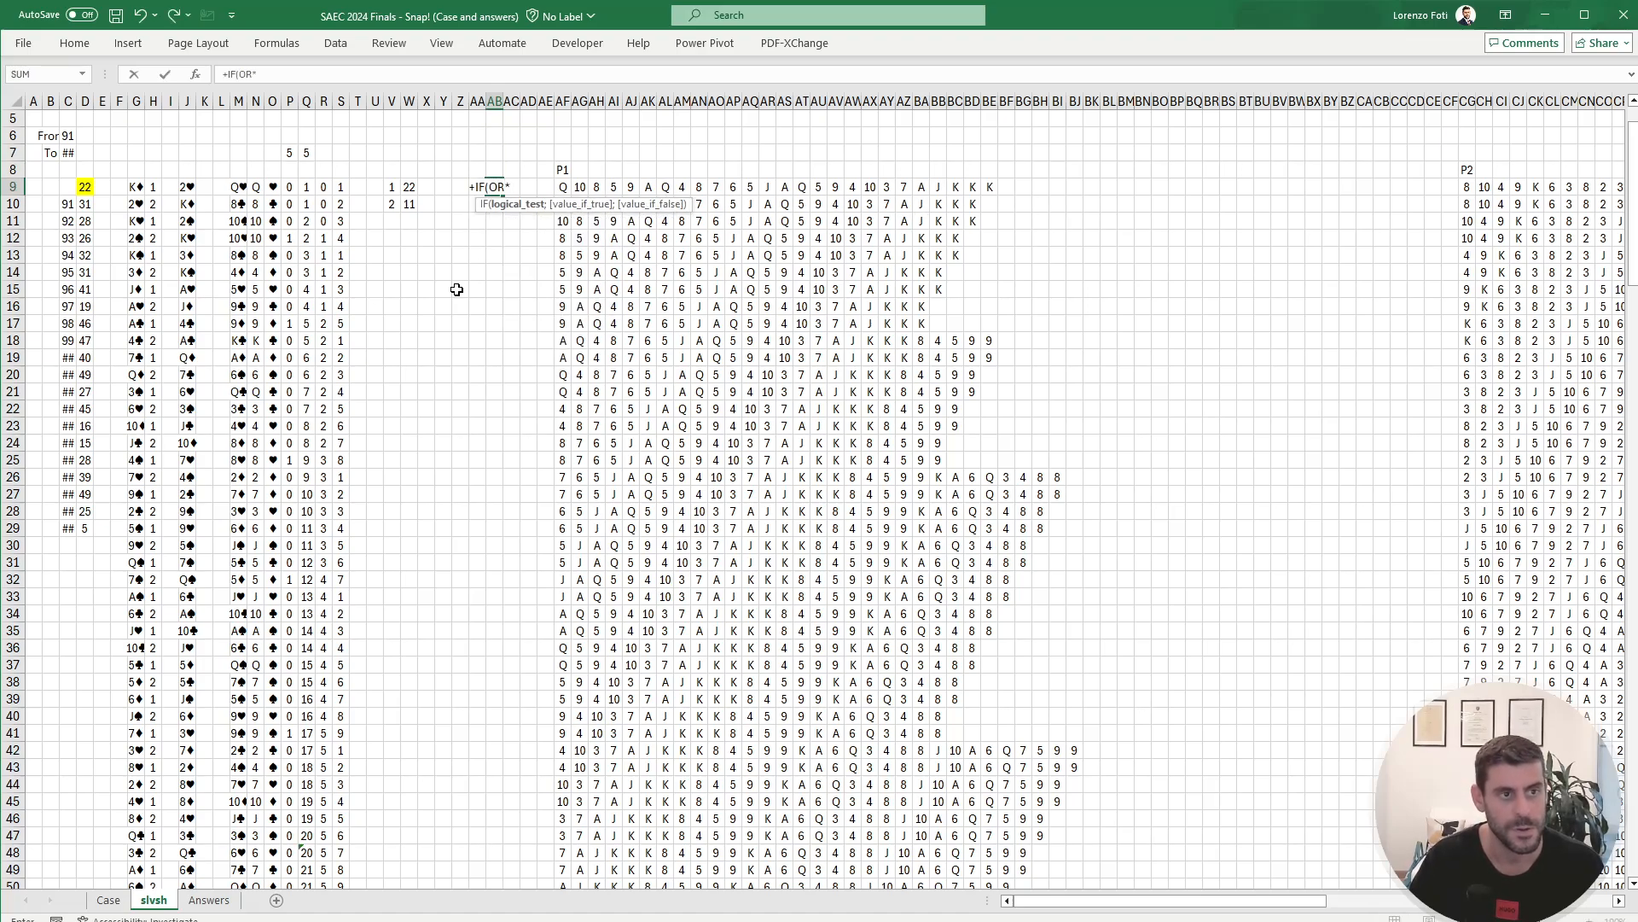
type("ISERROR(")
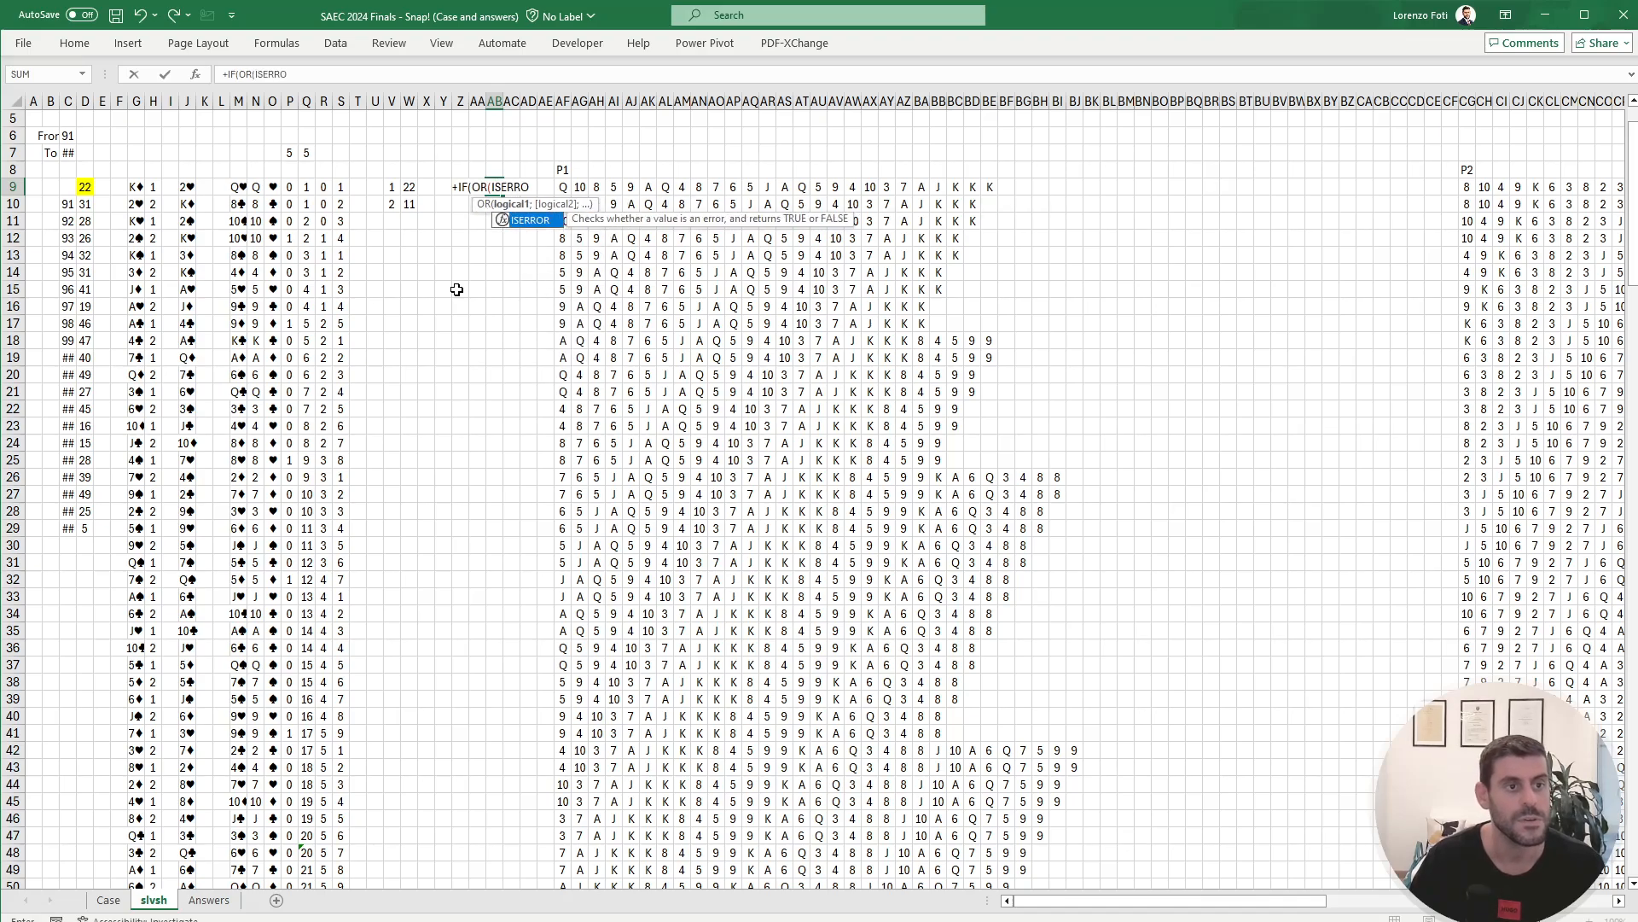
key("Right")
key("Right")
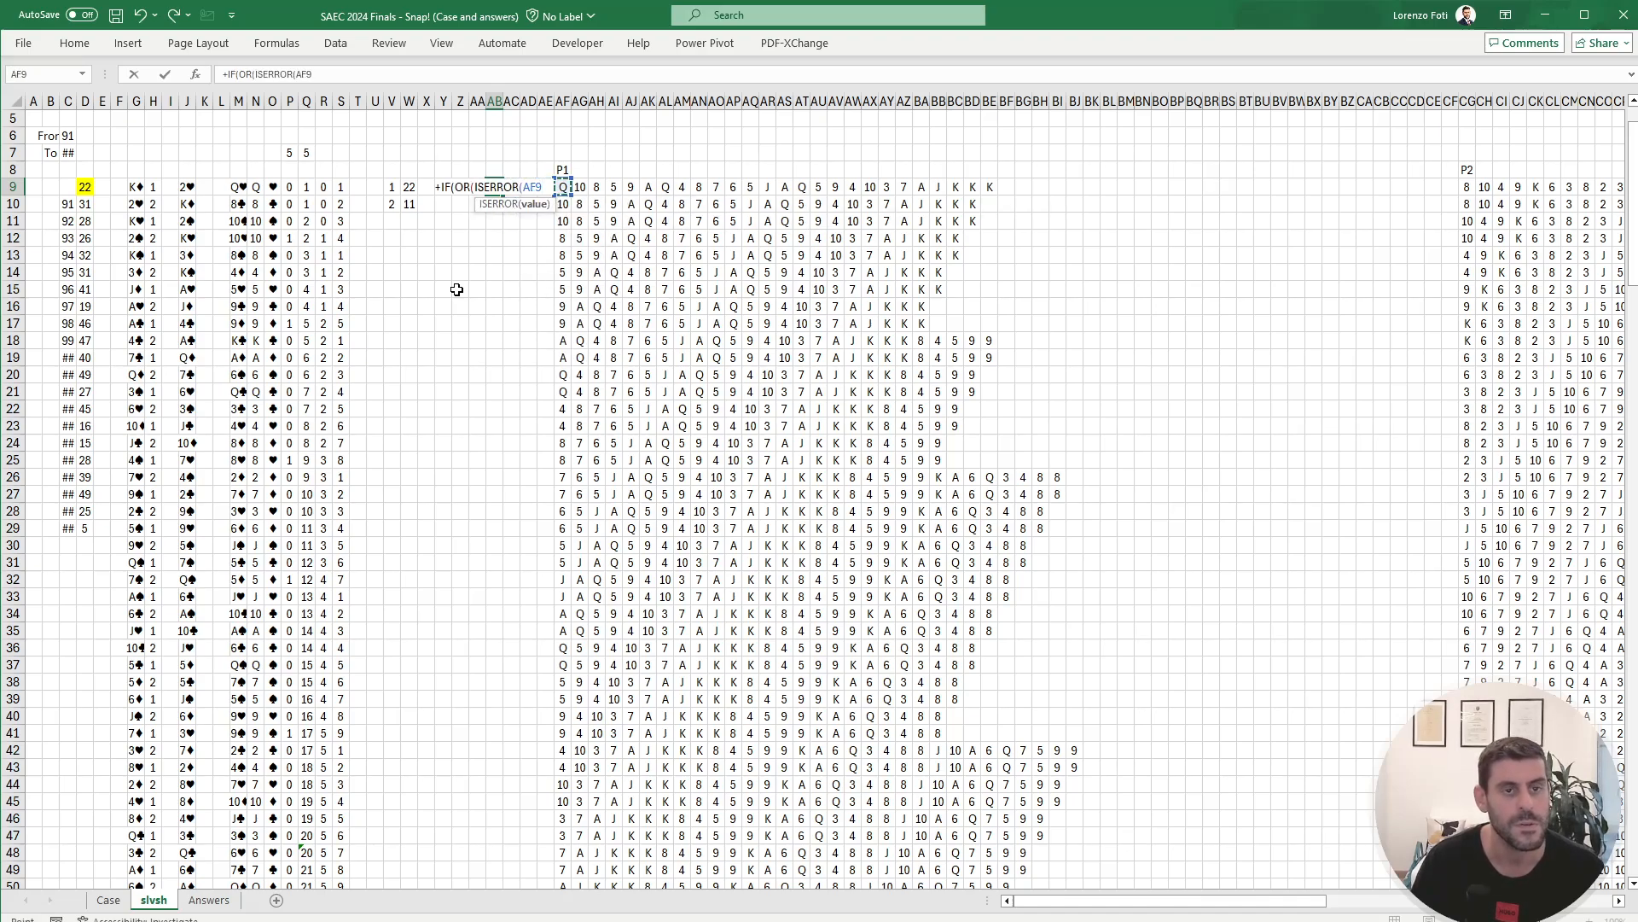
key("ctrl+shift+Right")
type(")")
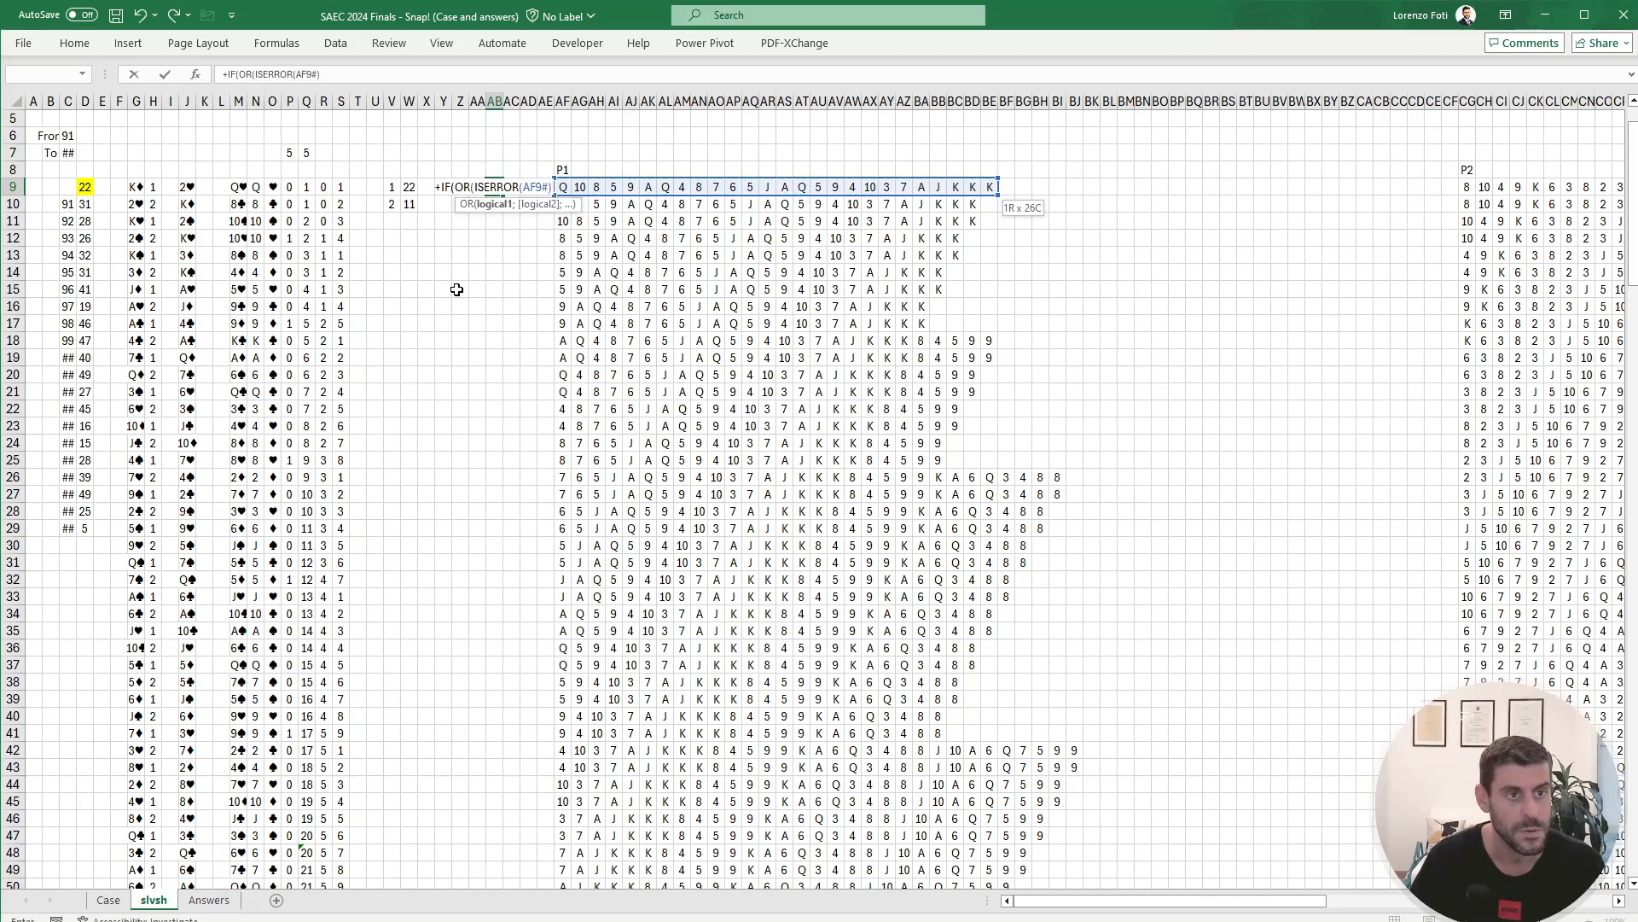
Step: Add ISERROR(CG9#) as the OR test's second condition in AB9, checking player 2's deck, and close the test
type(";ISERR(")
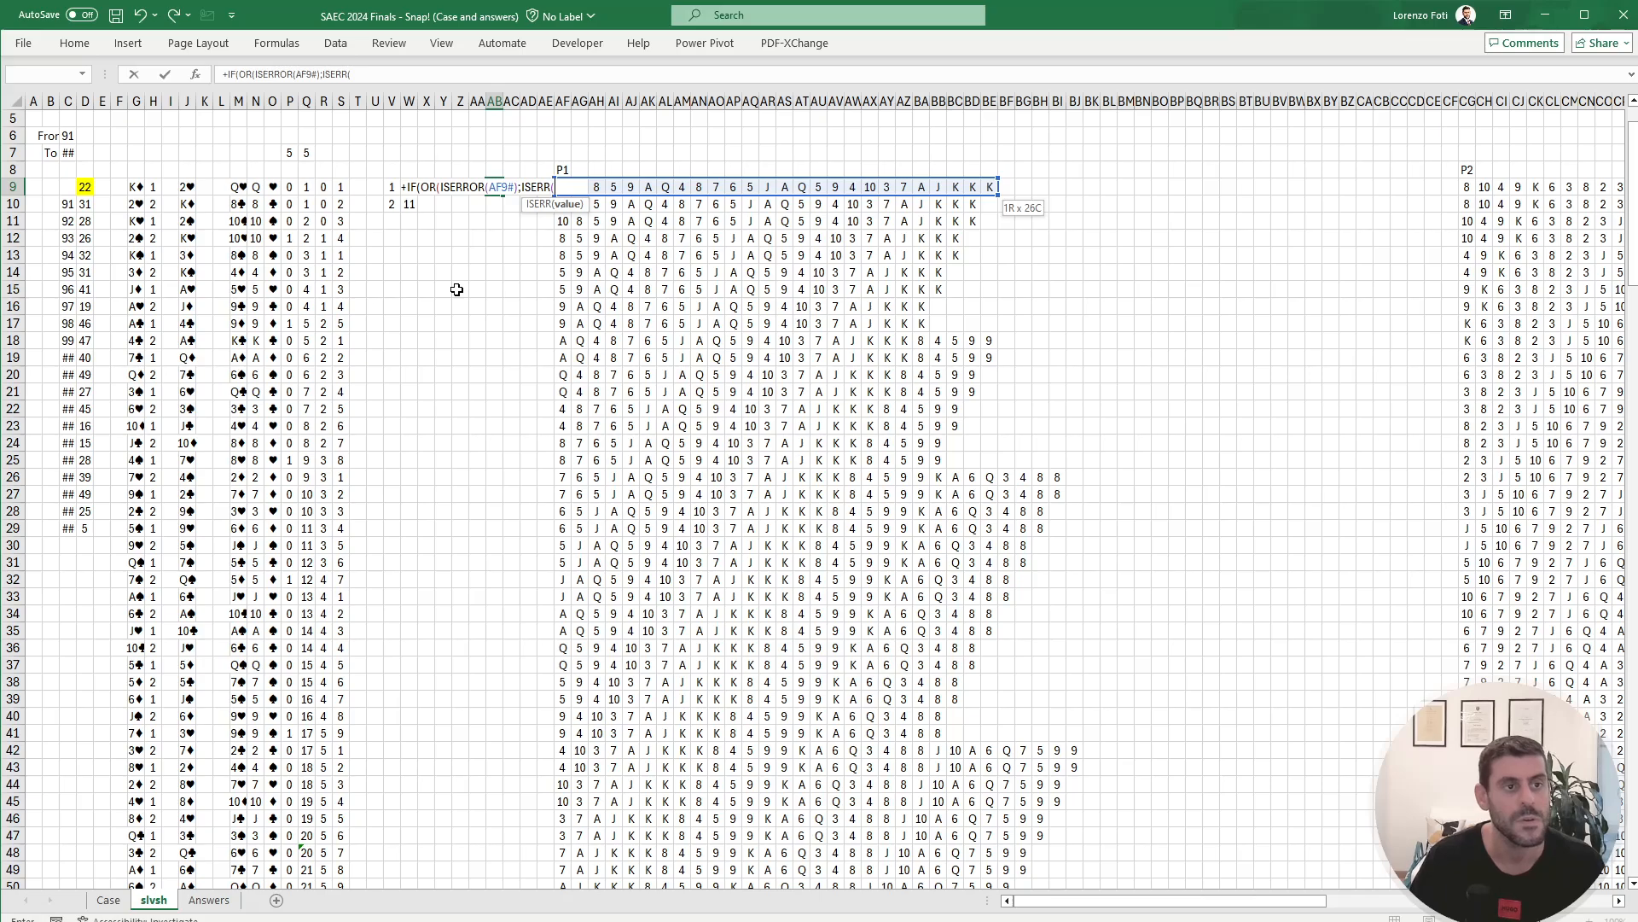
key("BackSpace")
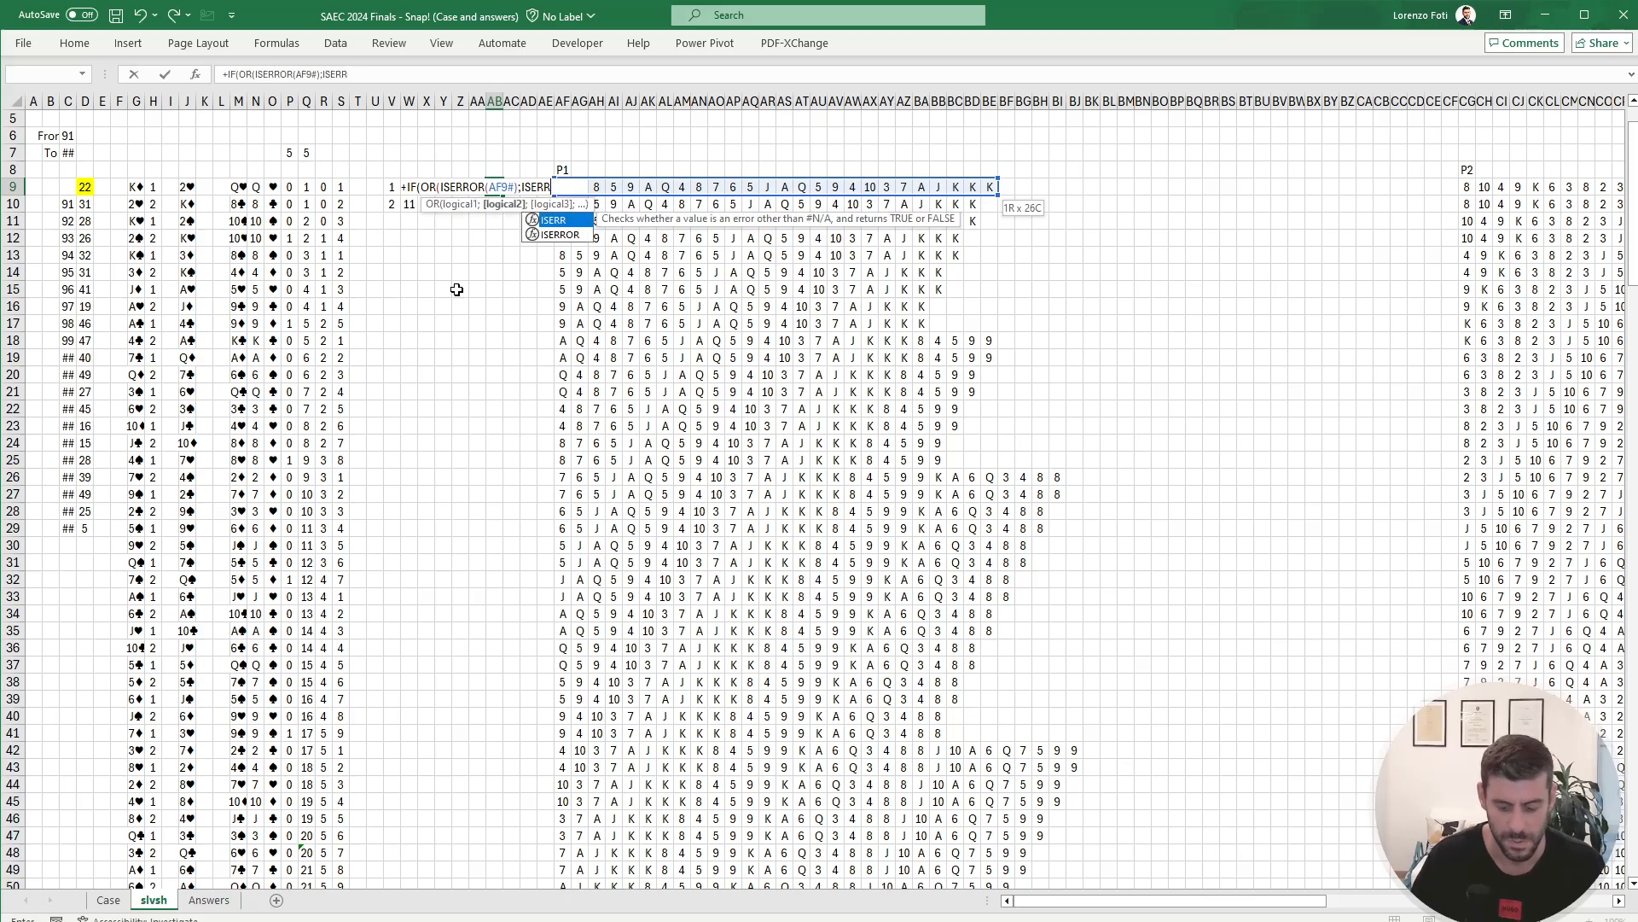
type("OR(")
key("ctrl+Right")
key("ctrl+Right")
key("ctrl+Right")
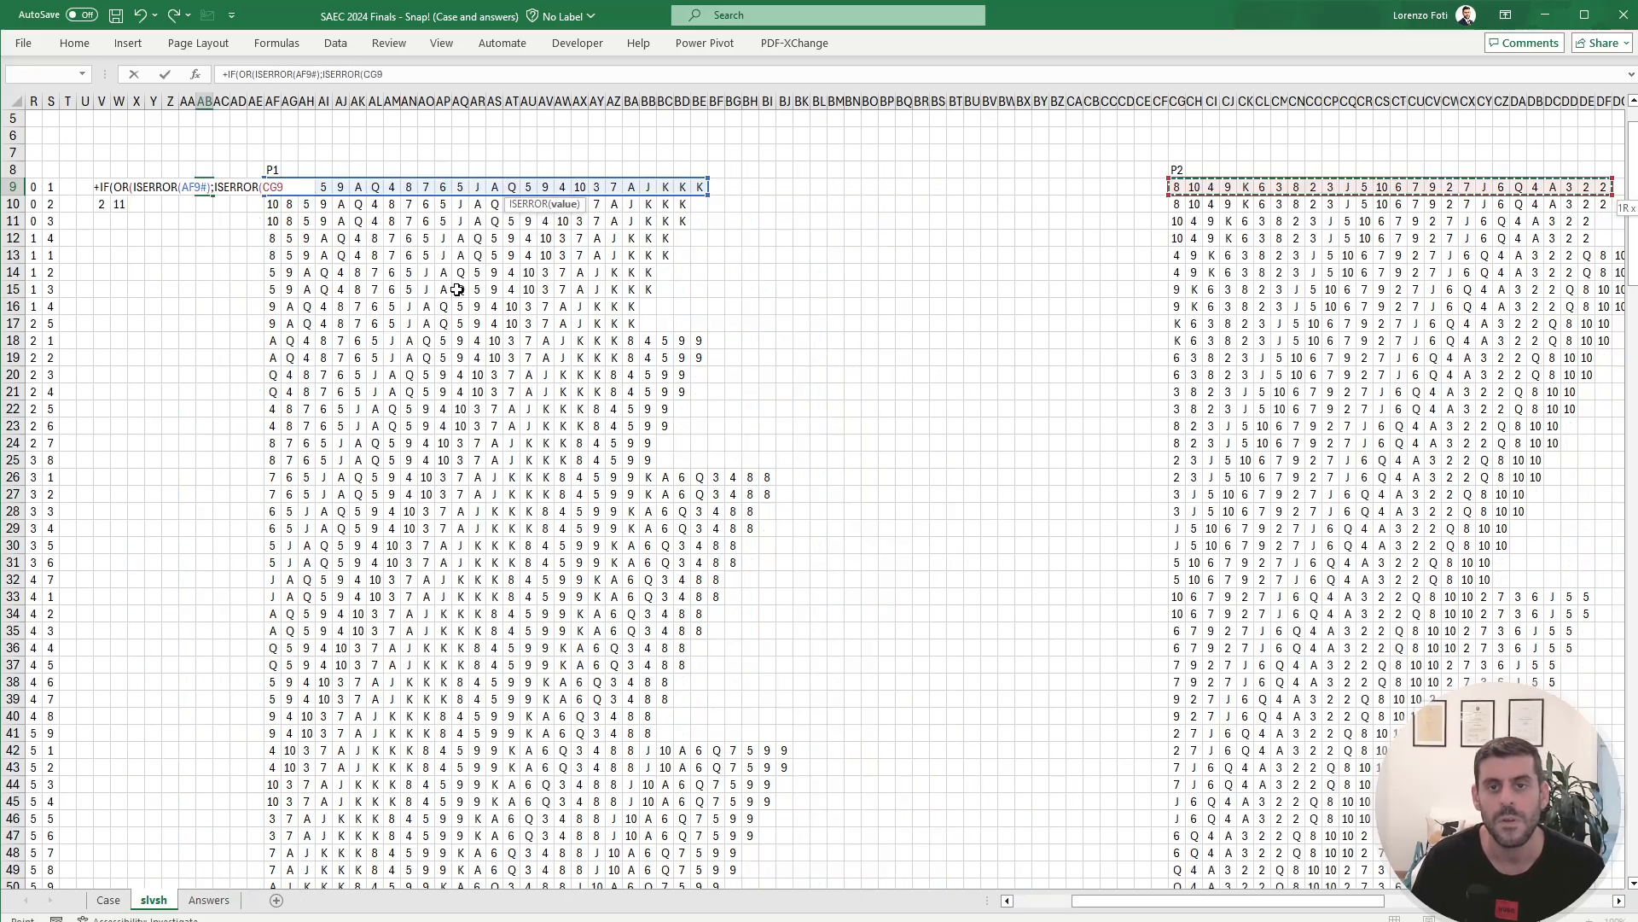
type("#)")
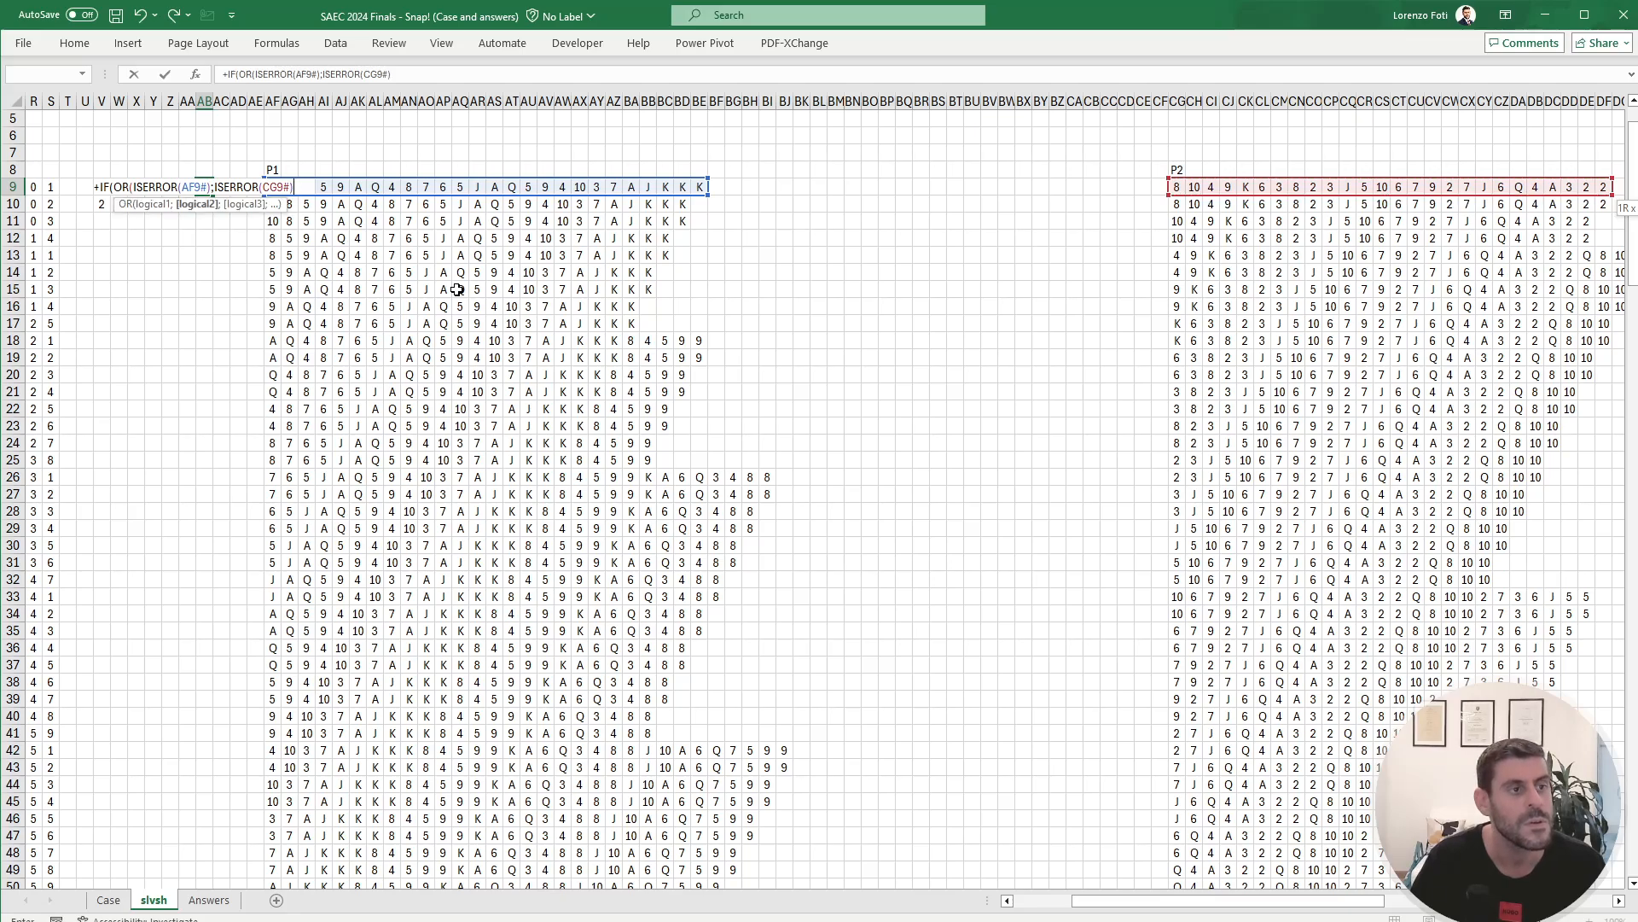
type(");")
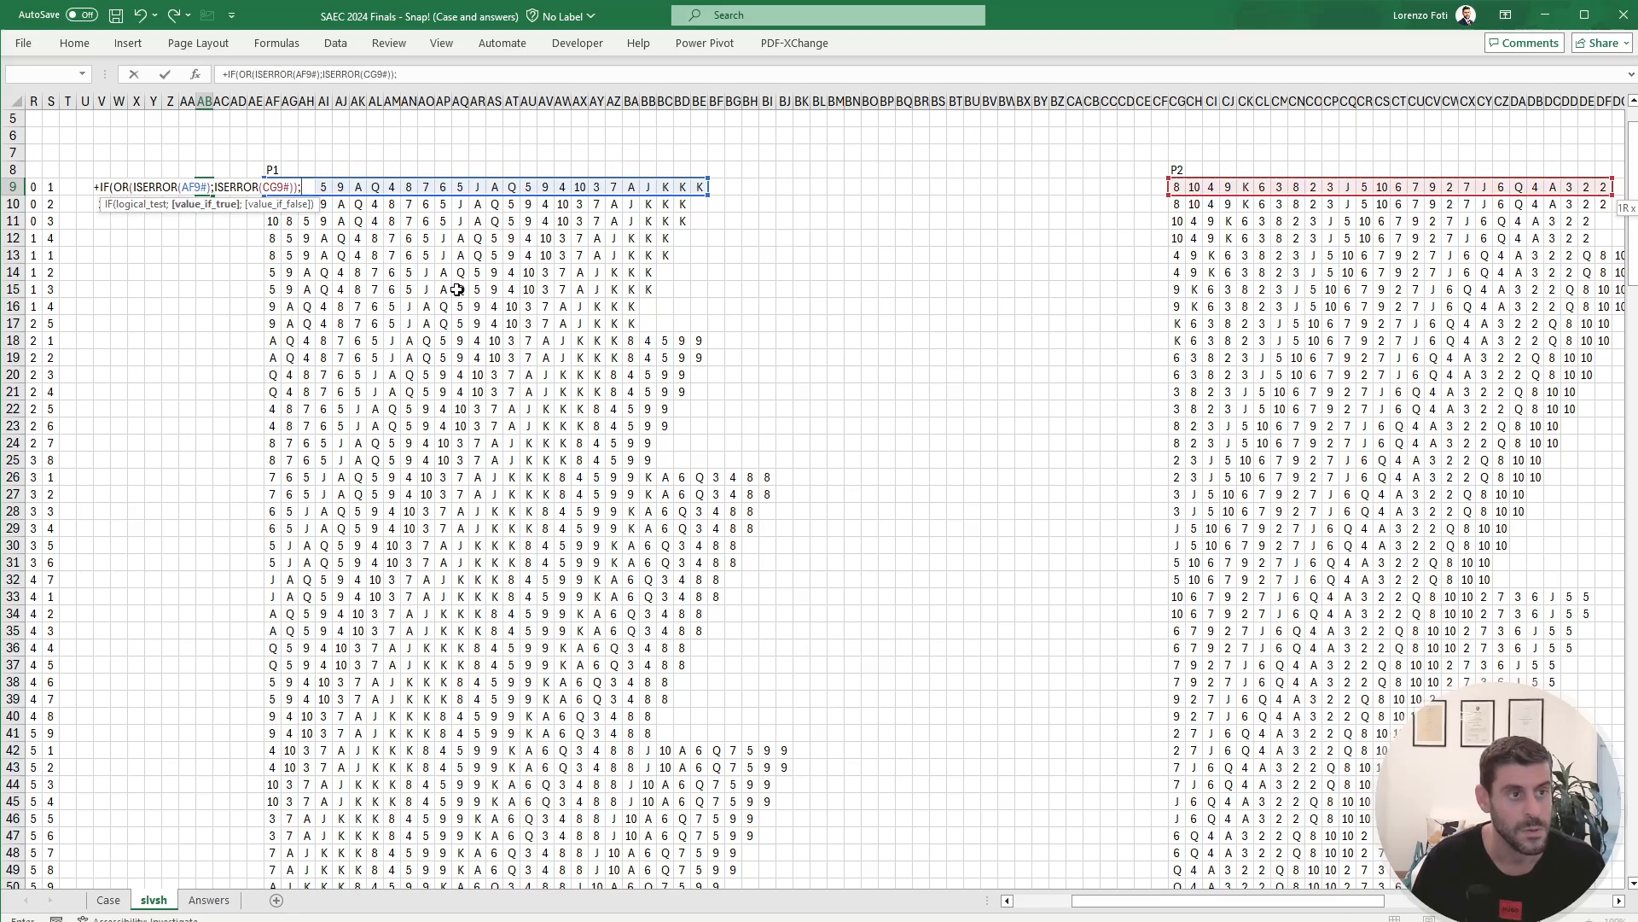
Step: Complete the AB9 formula so it returns the turn number from EJ9 when the test is true and 0 otherwise
key("ctrl+Right")
key("ctrl+Right")
key("ctrl+Right")
key("ctrl+Right")
key("ctrl+Right")
key("ctrl+Right")
key("ctrl+Left")
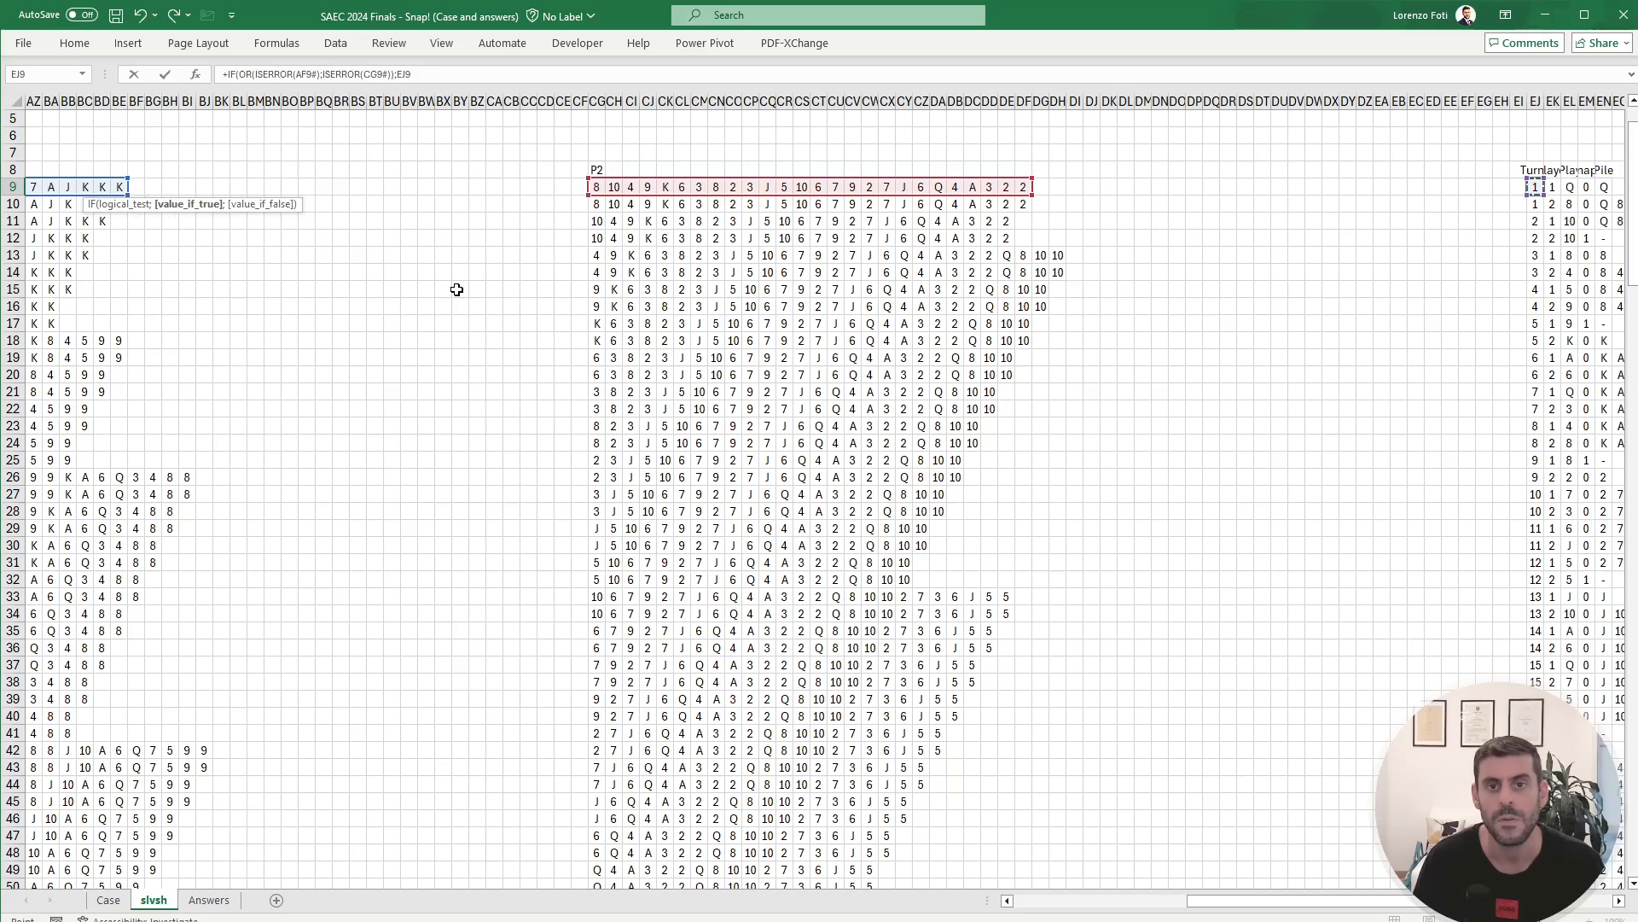
type(";0")
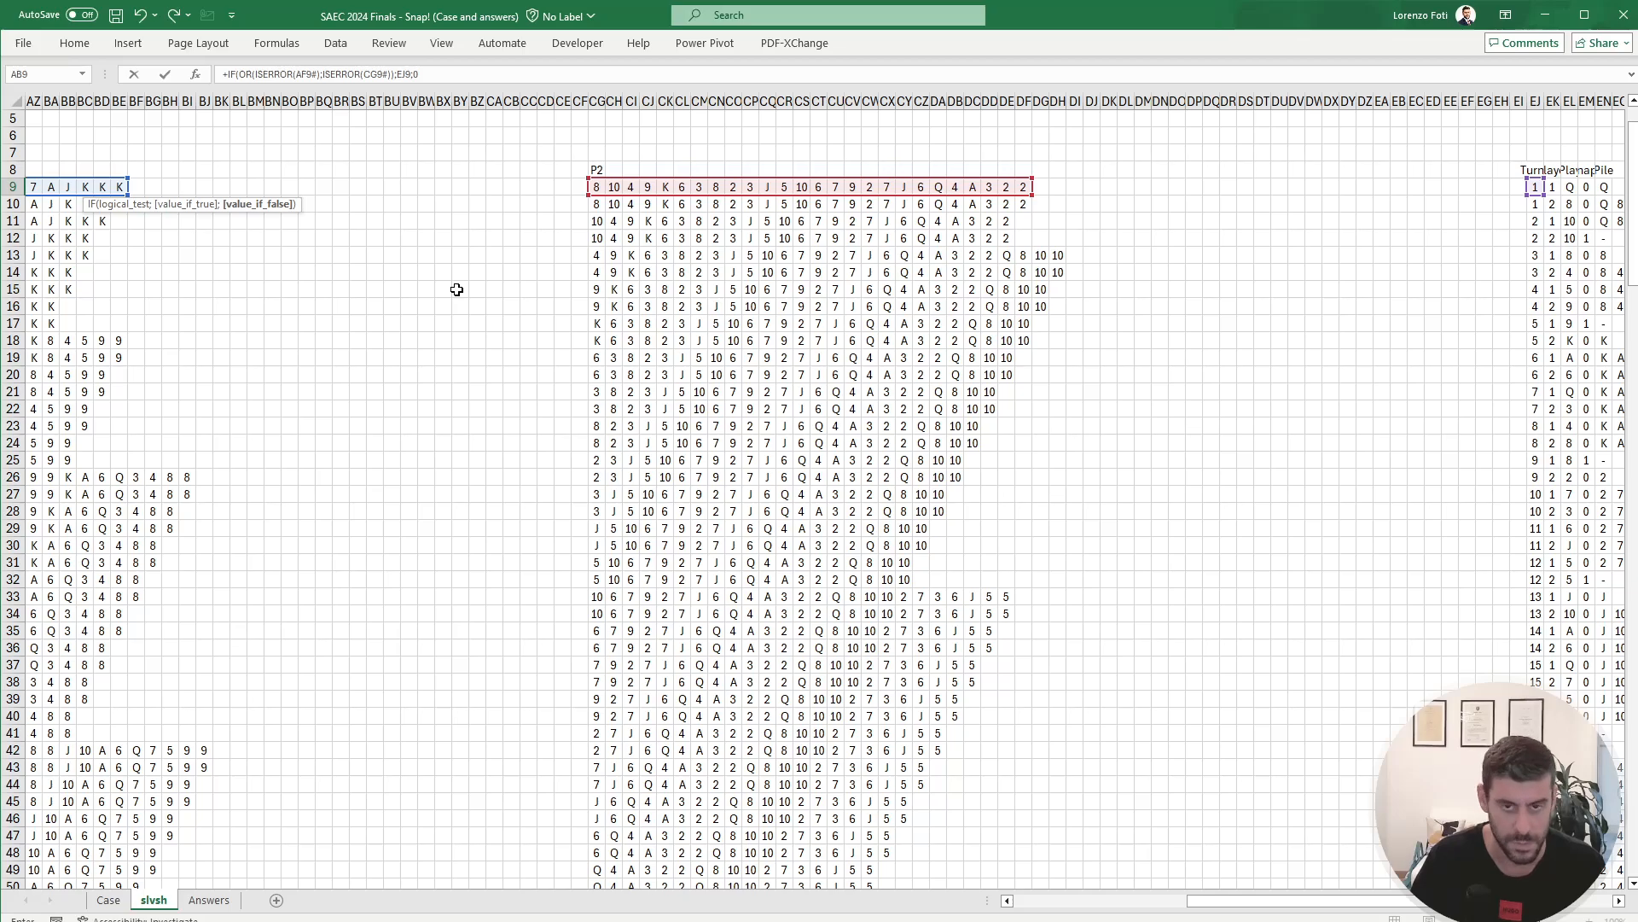
type(")")
key("ctrl+Return")
Step: Copy the AB9 formula down column AB through row 208
key("ctrl+c")
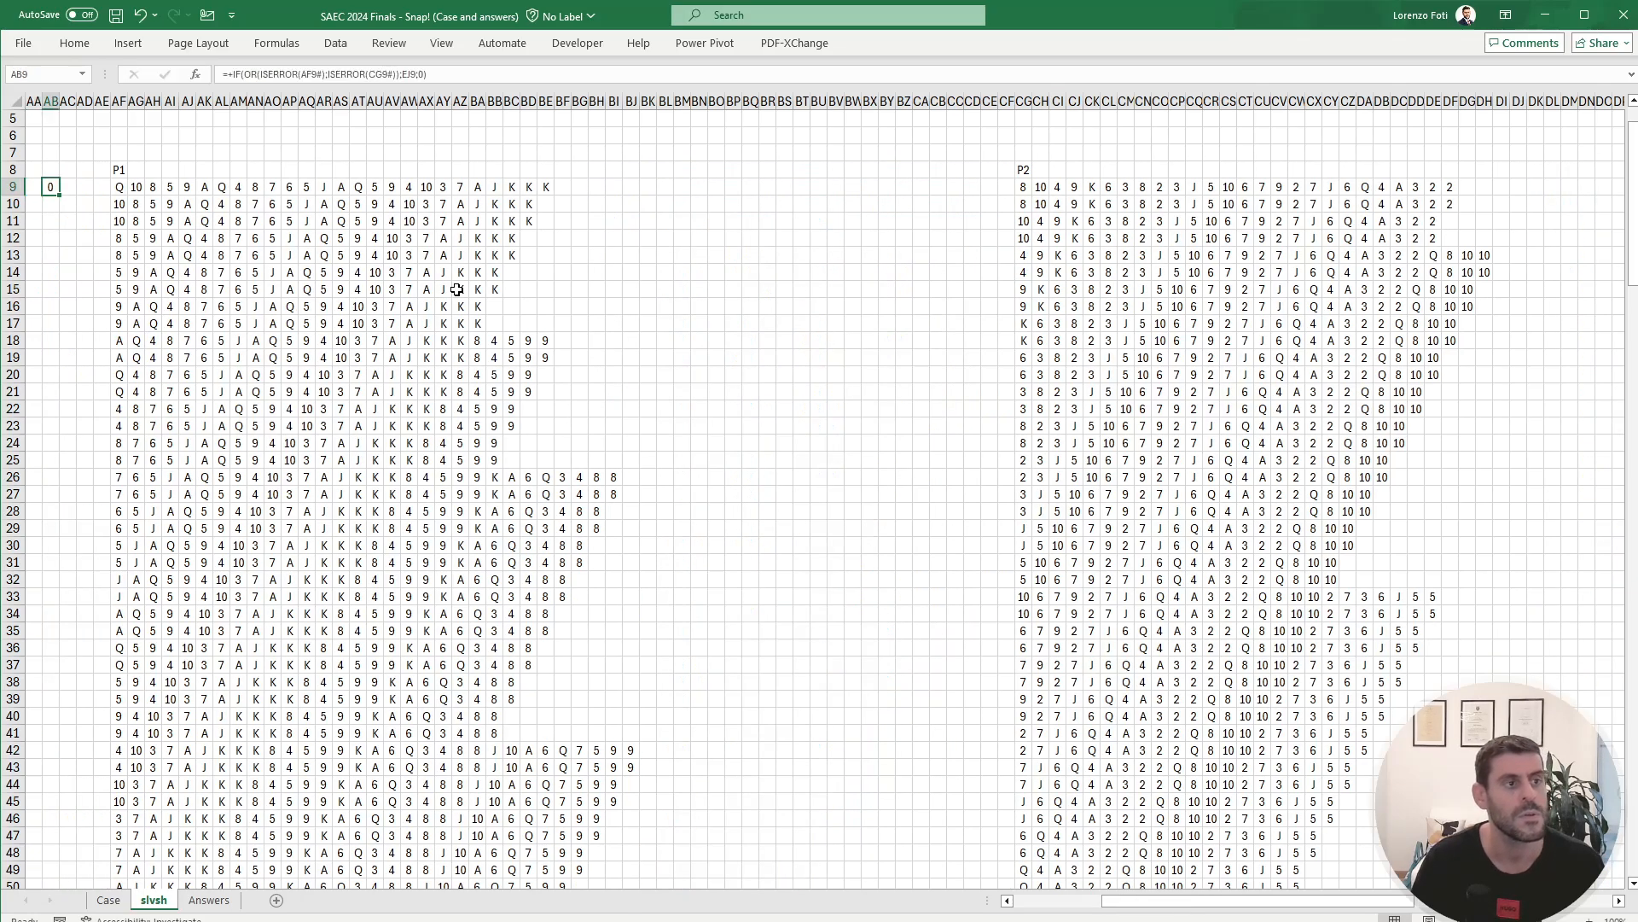
key("Right")
key("Right")
key("Right")
key("Right")
key("Left")
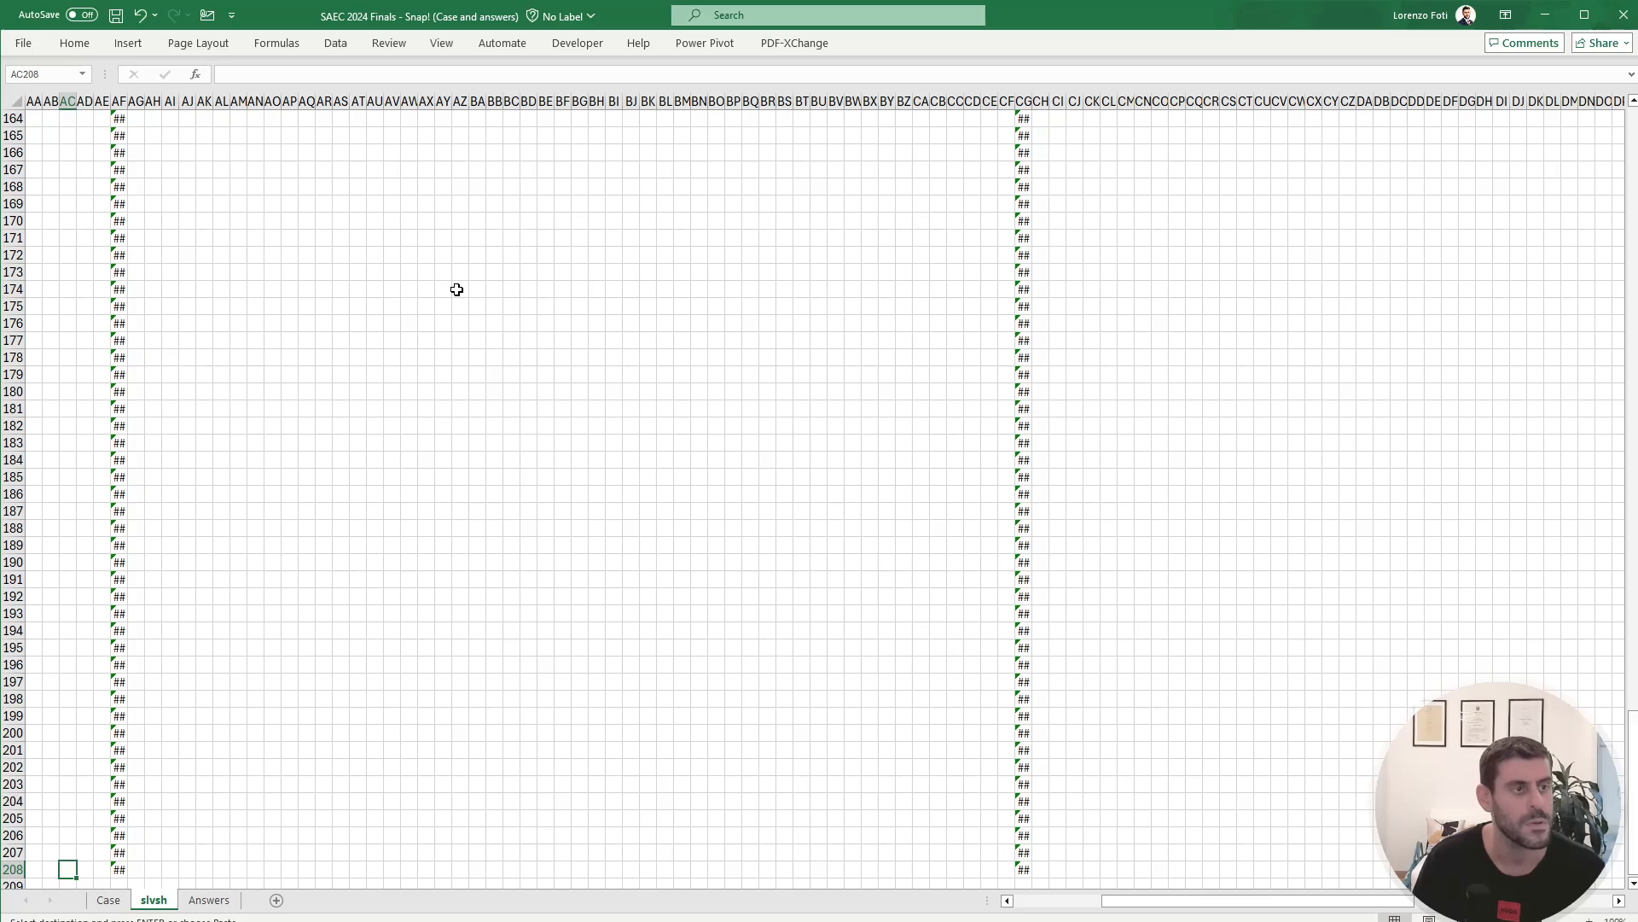
scroll(456, 289, "up", 20)
key("Left")
key("ctrl+shift+Up")
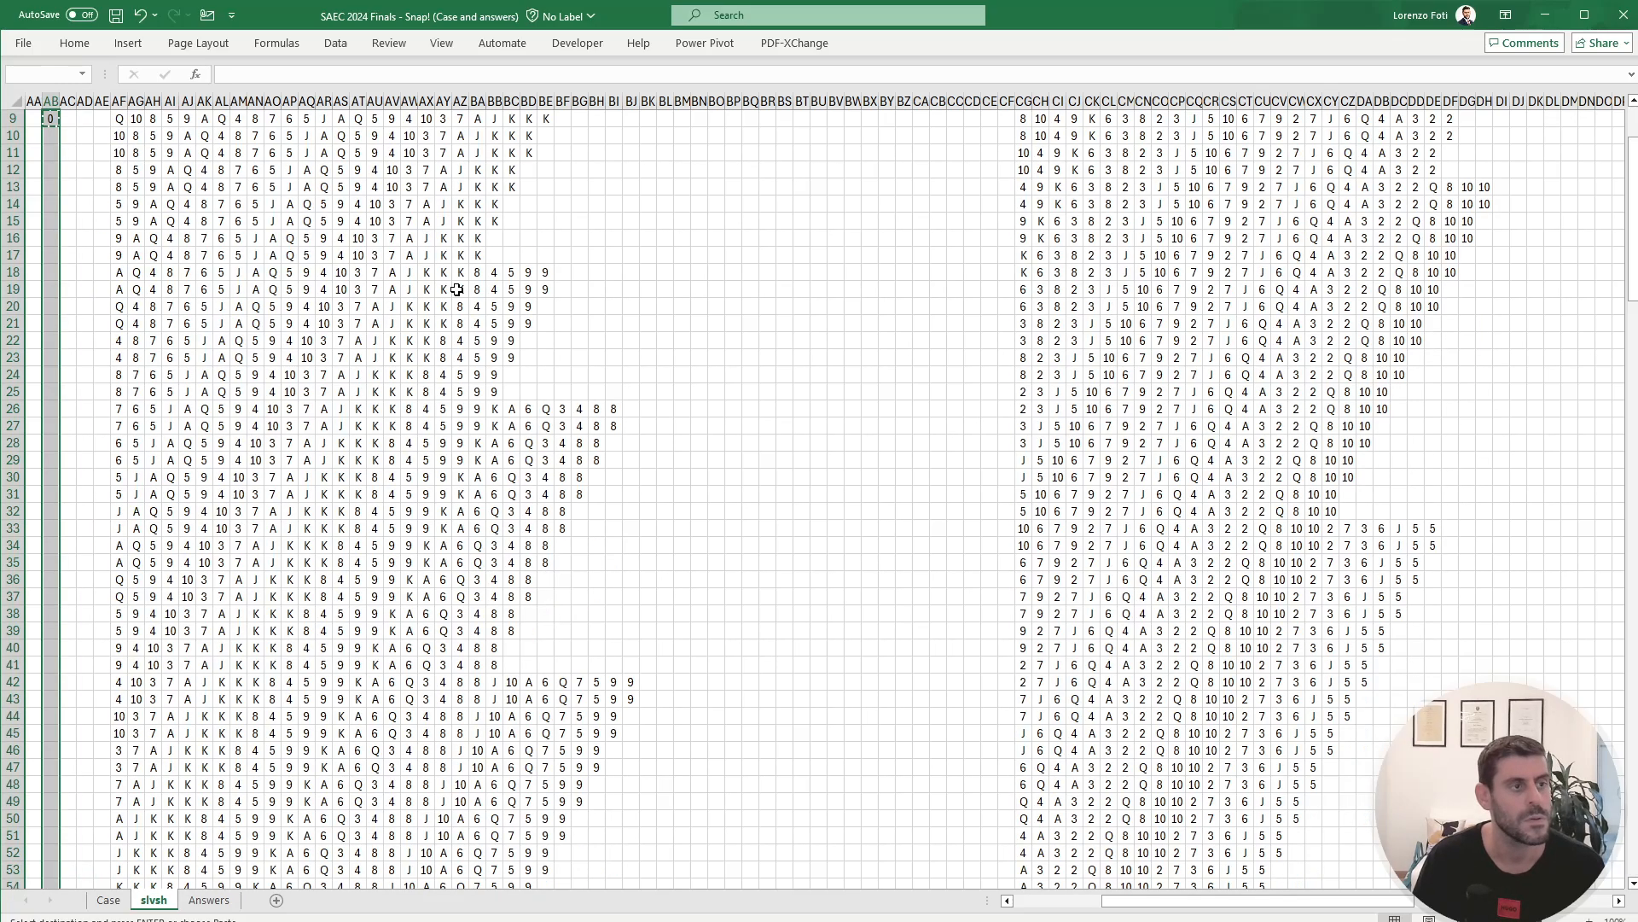
key("ctrl+v")
Step: Try finding the first depleted row in AB6 with XMATCH(1;AB9:AB208;1)
key("ctrl+Up")
key("Left")
key("Left")
key("Left")
key("Left")
key("Left")
key("Left")
key("Left")
key("Left")
key("Left")
key("Left")
key("Left")
key("Left")
key("Left")
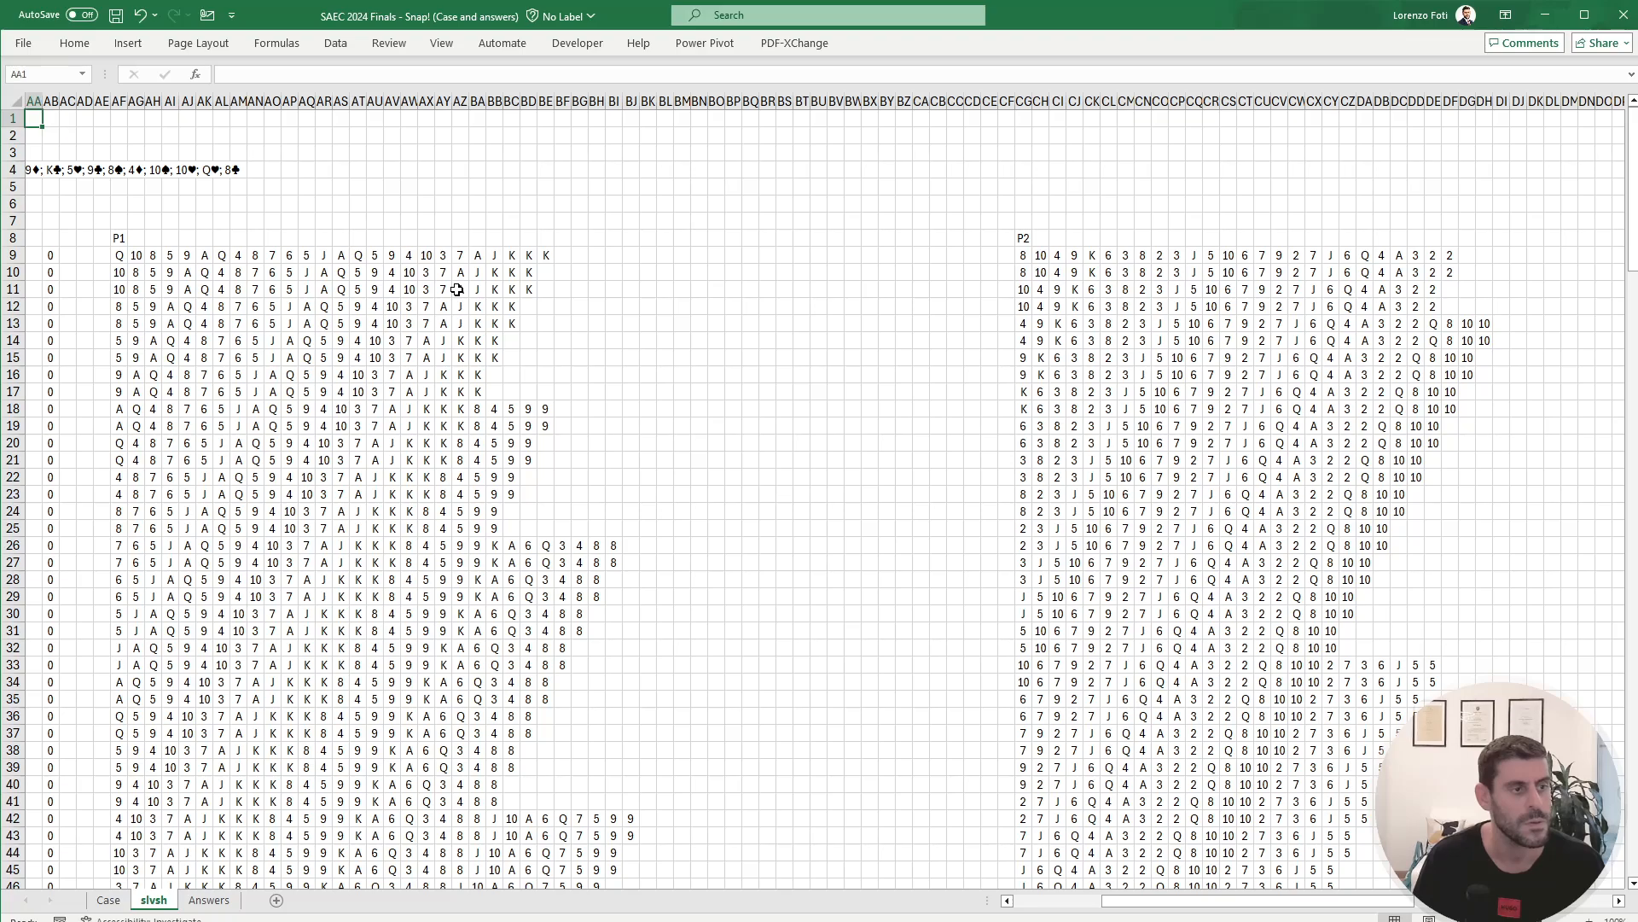
key("Right")
key("Right")
key("Right")
key("Right")
key("Right")
key("Right")
key("Right")
key("Right")
key("Right")
key("Down")
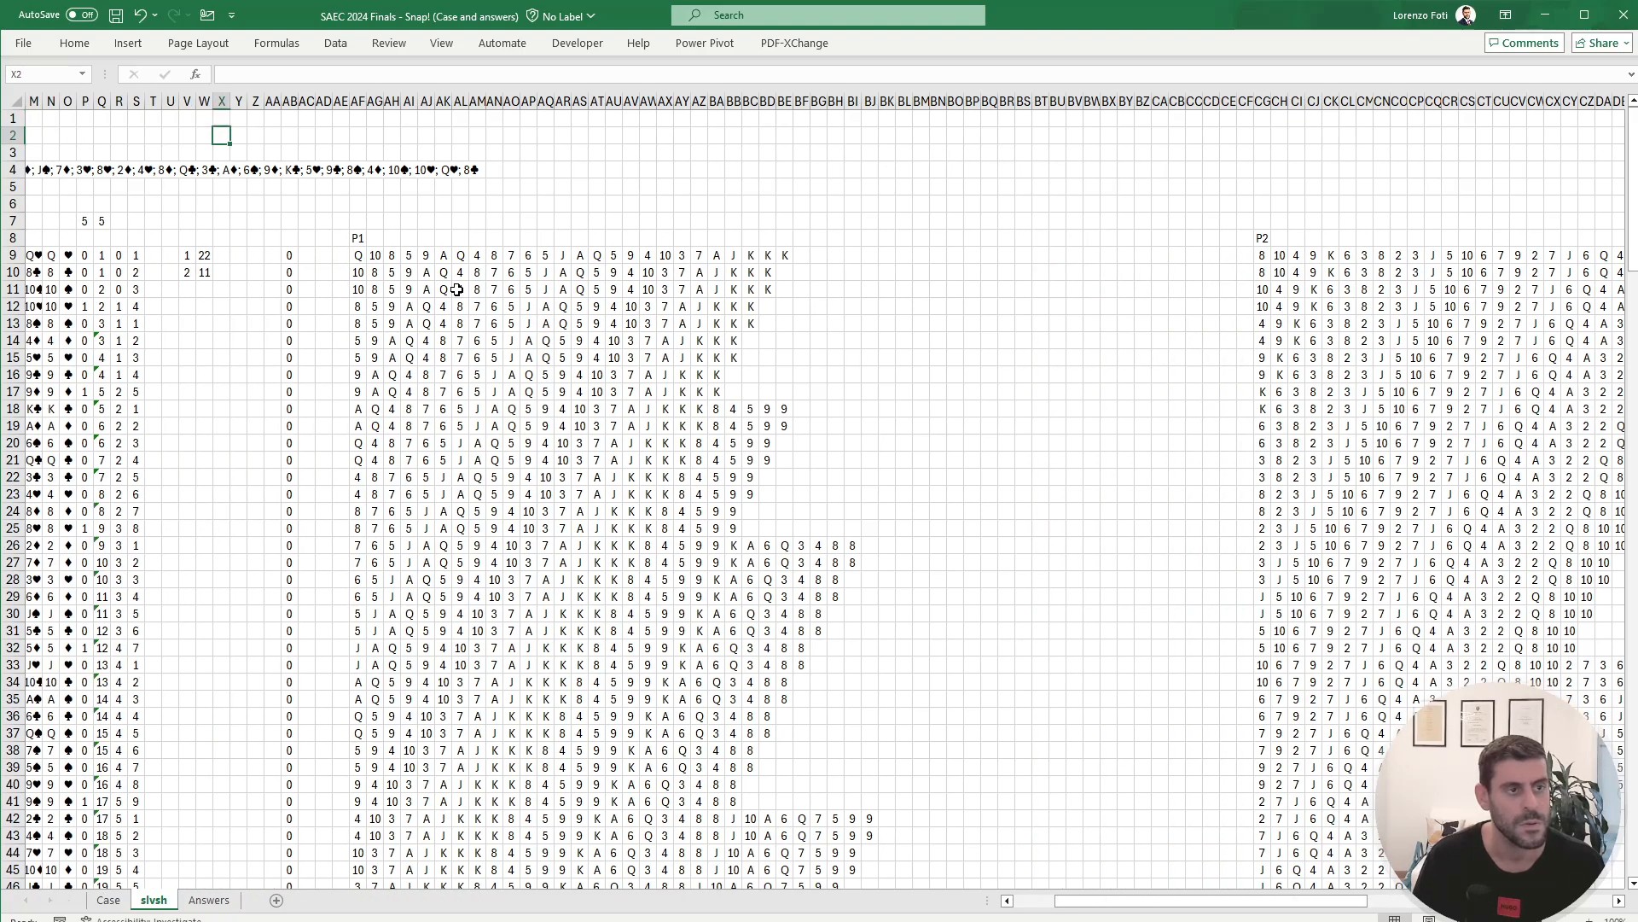
key("Down")
key("Down")
key("Down")
key("Down")
key("Down")
key("Down")
key("Up")
key("Up")
key("Right")
key("Right")
key("Right")
key("Right")
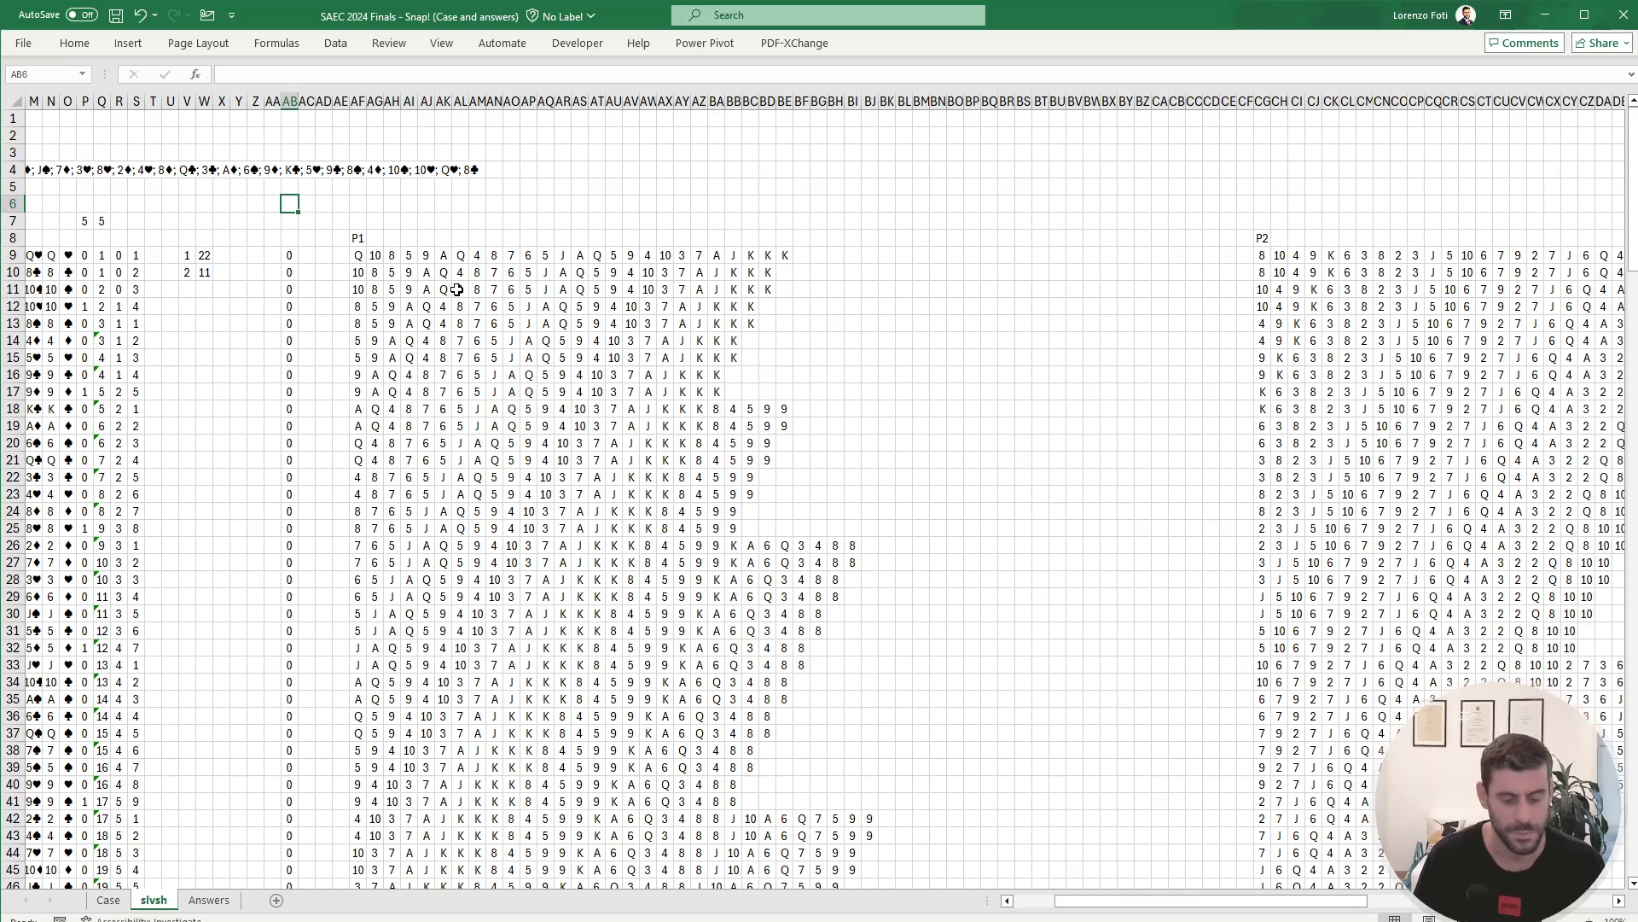
type("+X")
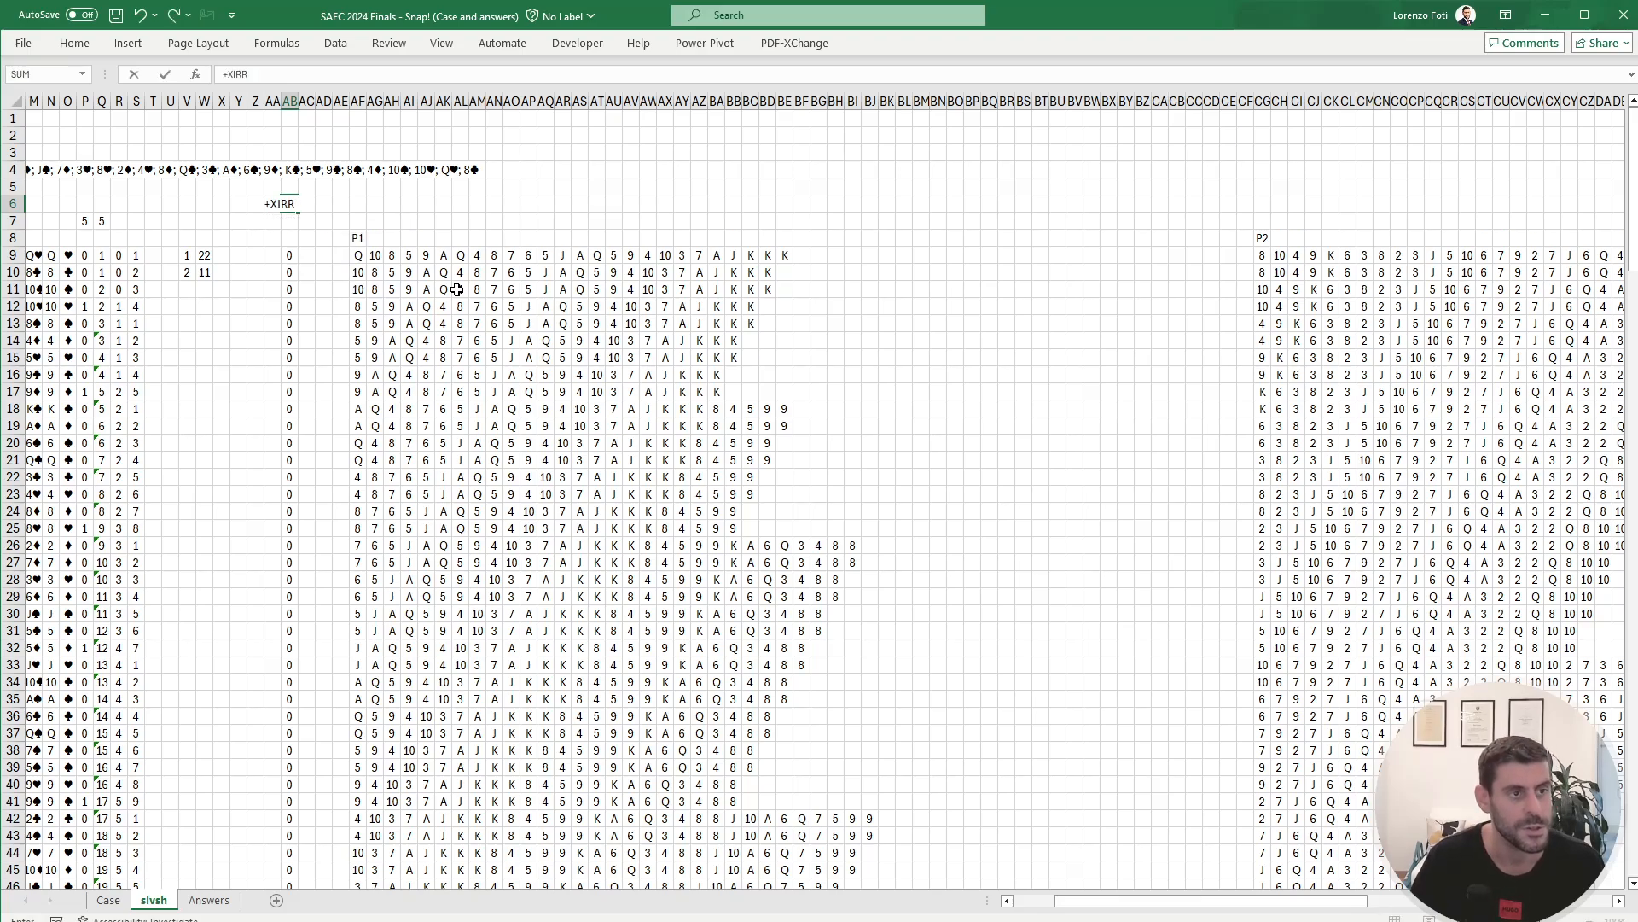
type("M")
key("Tab")
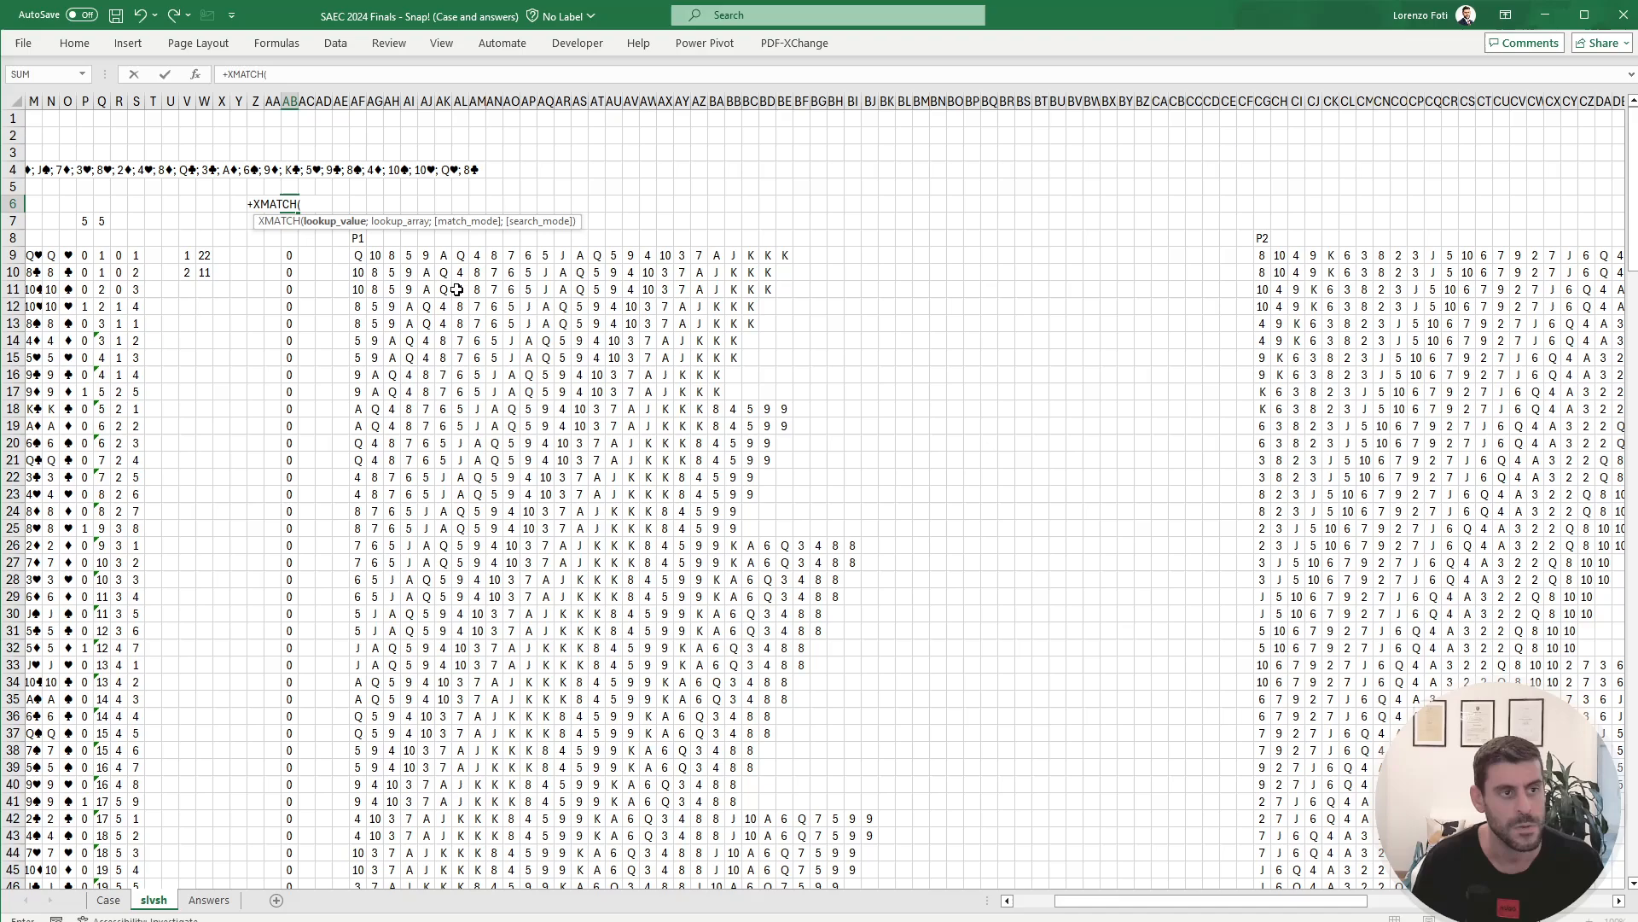
type("1;")
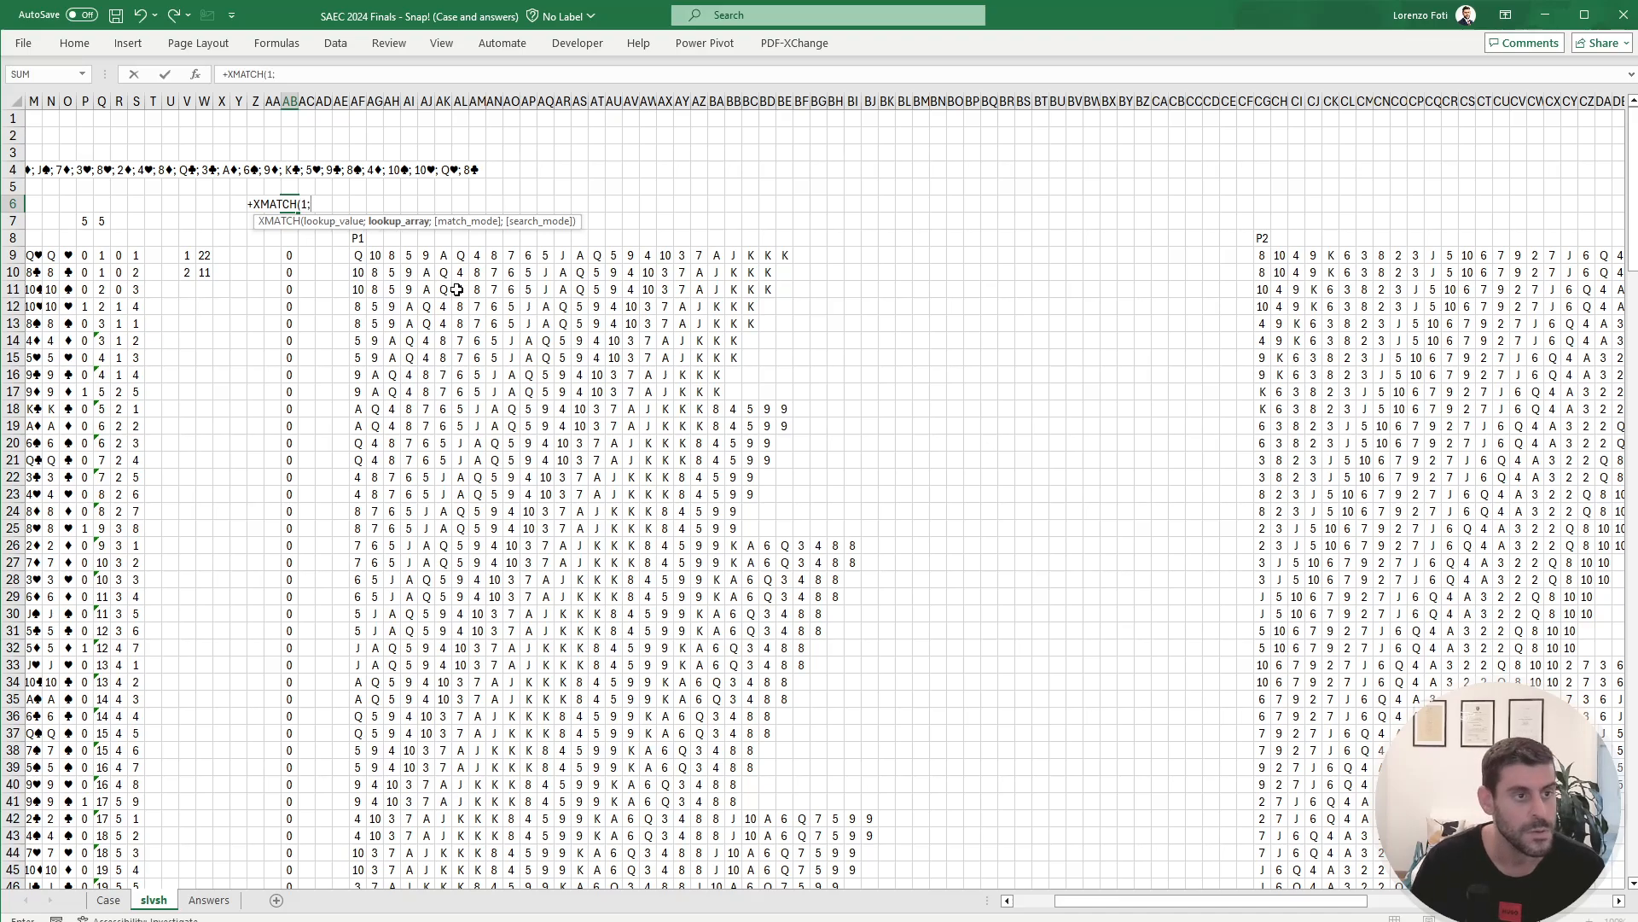
key("Down")
key("Down")
key("Down")
key("ctrl+shift+Down")
type(";")
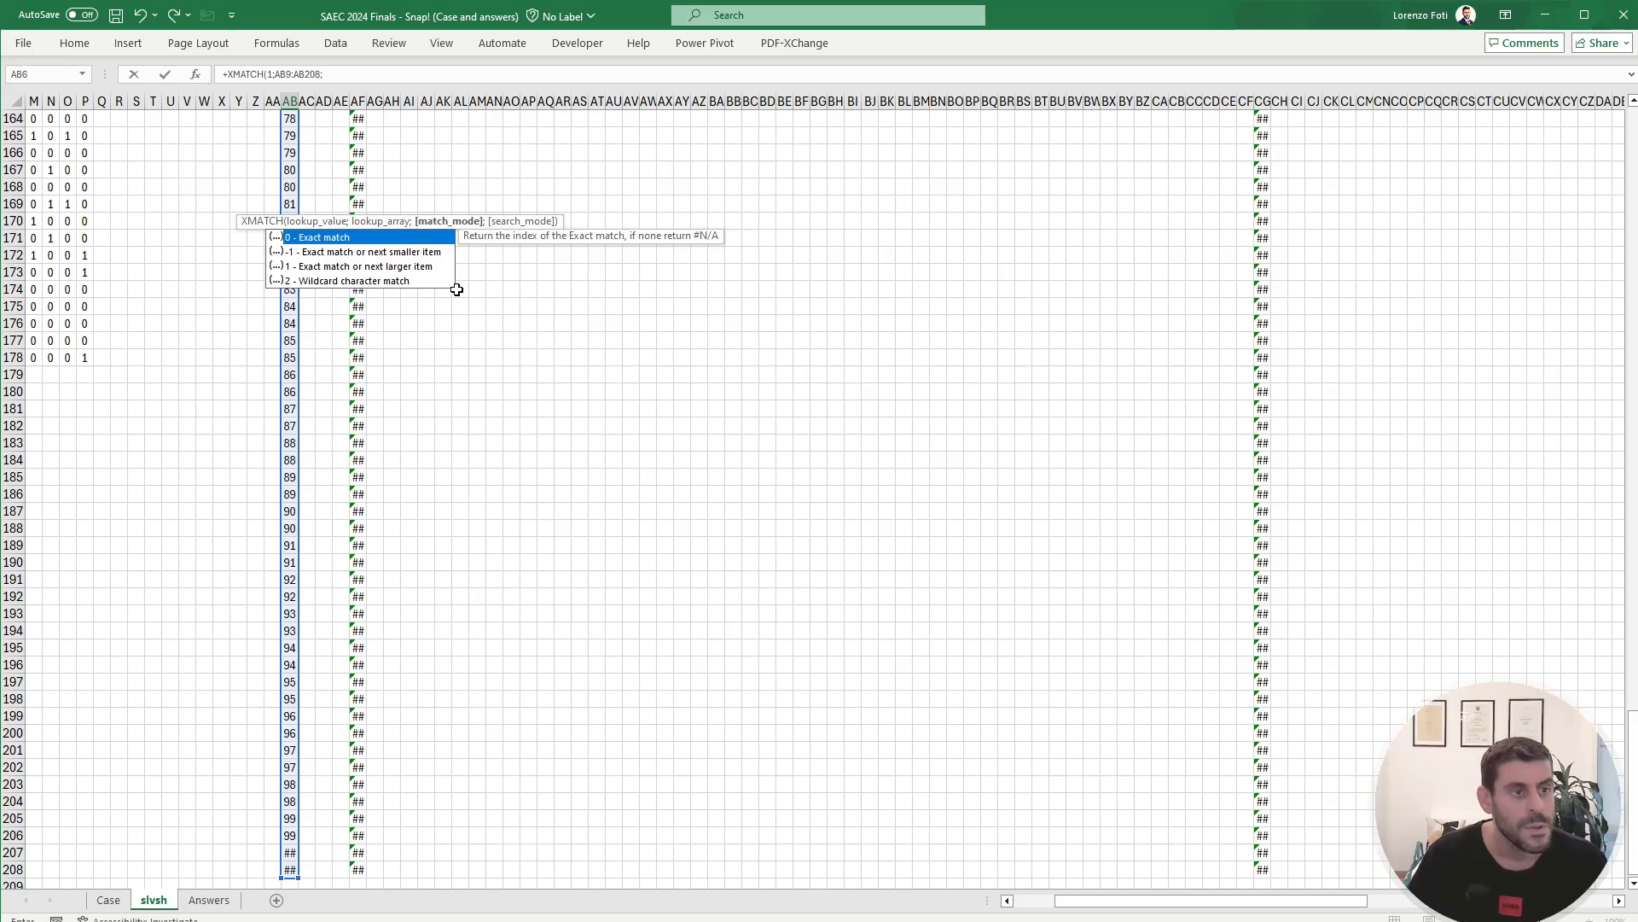
type("1")
key("Return")
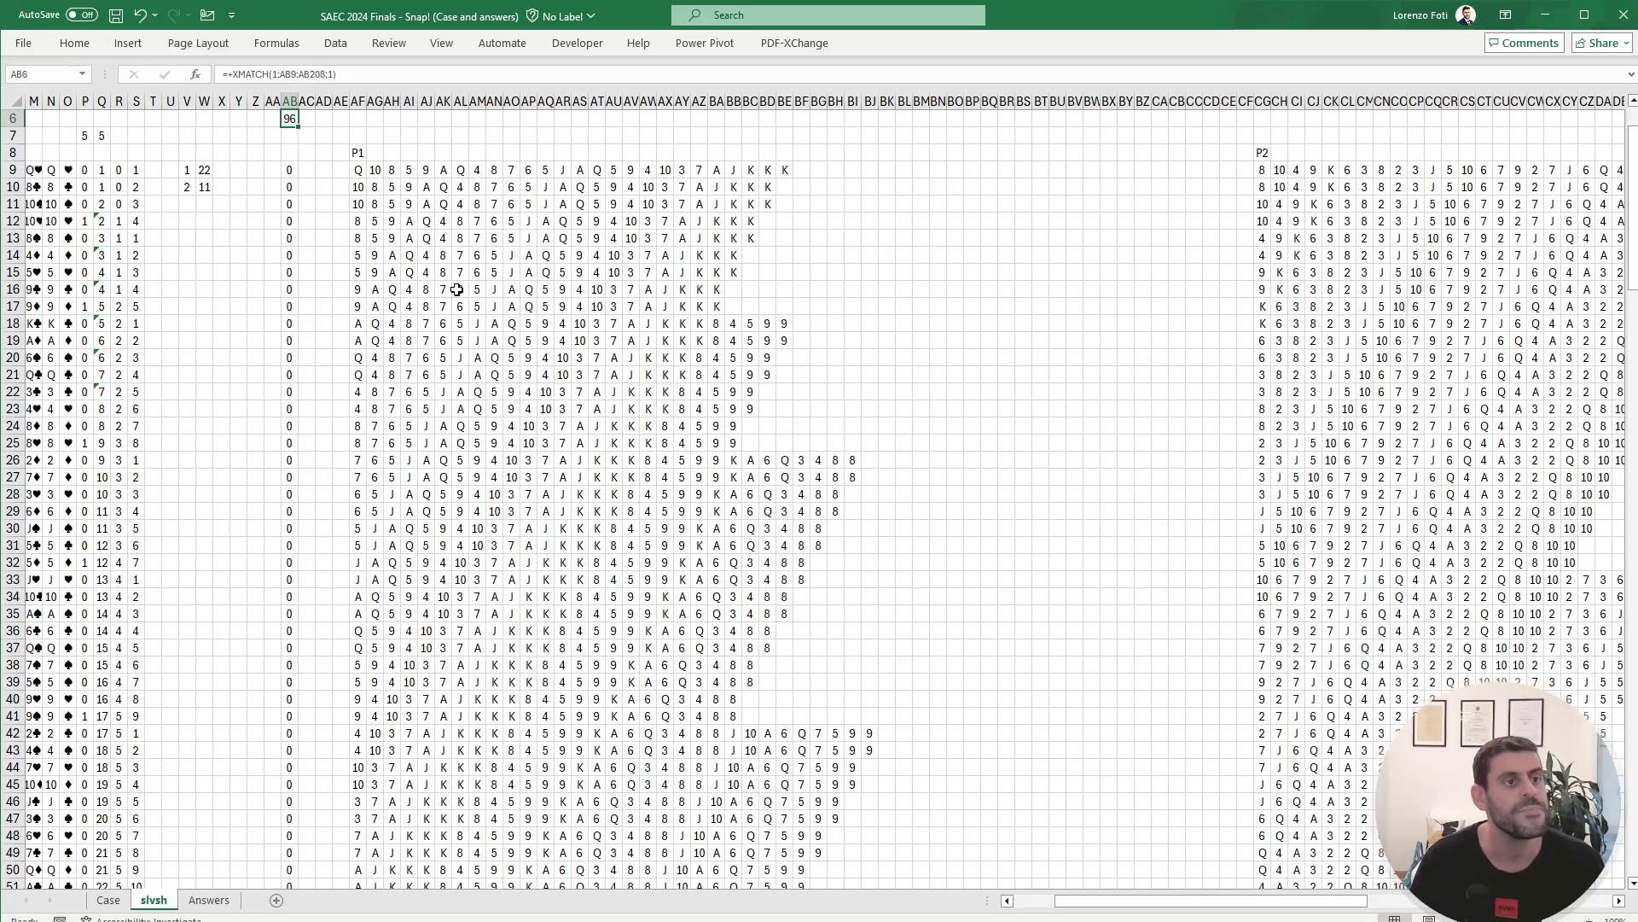
Step: Replace the AB6 formula with an XLOOKUP that searches for 1 in AB9:AB208
key("Up")
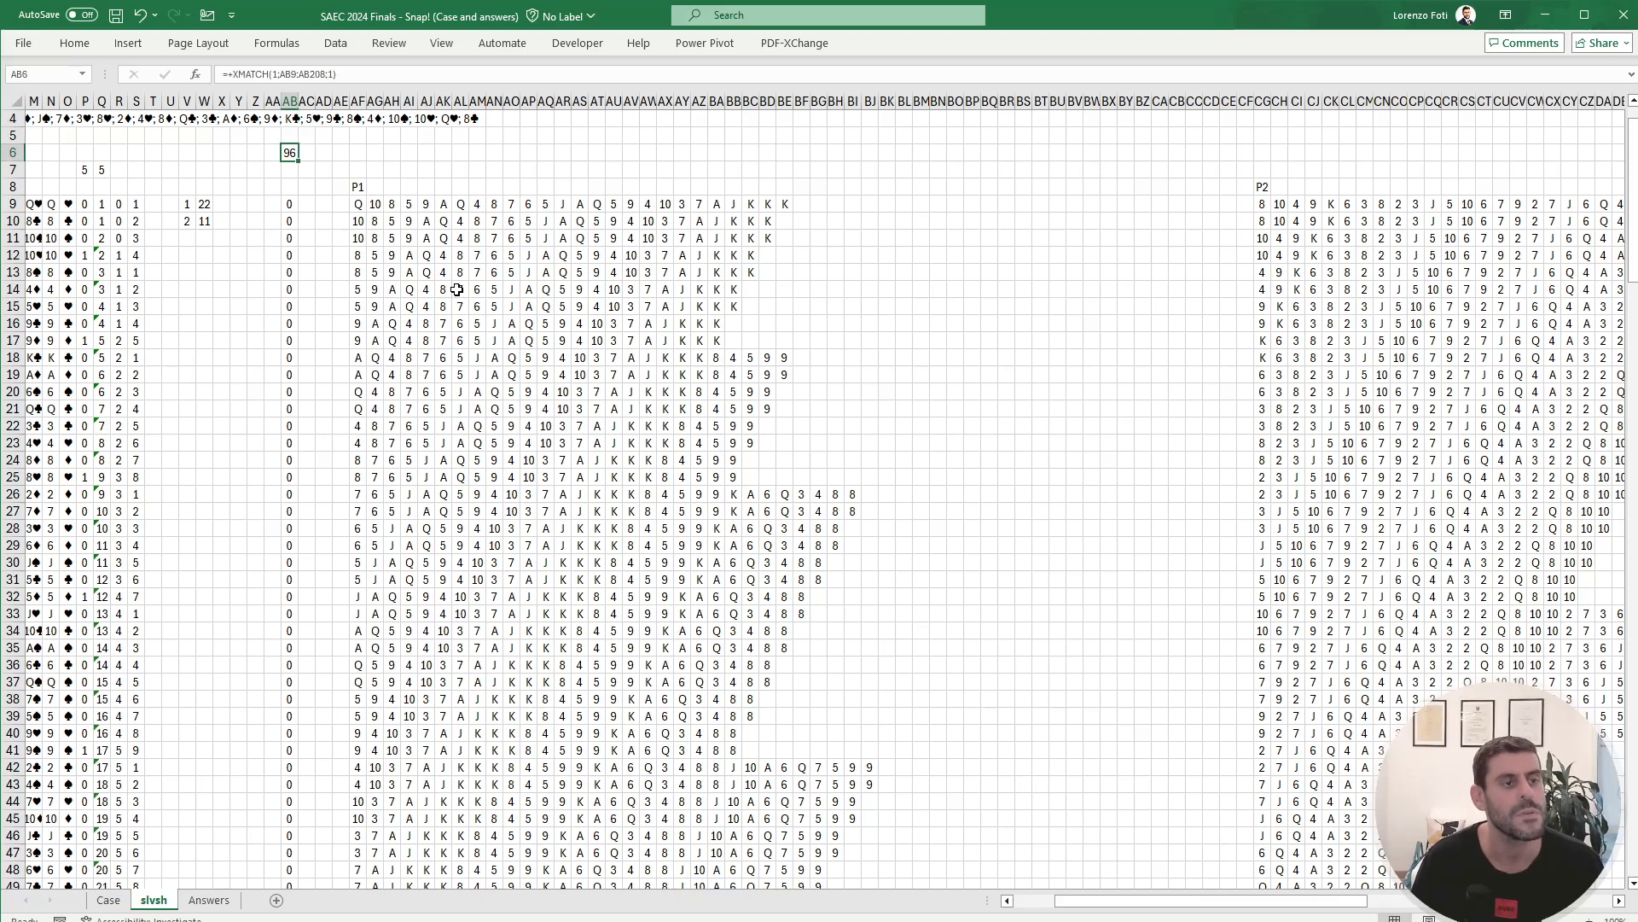
type("+XLOOKUP(")
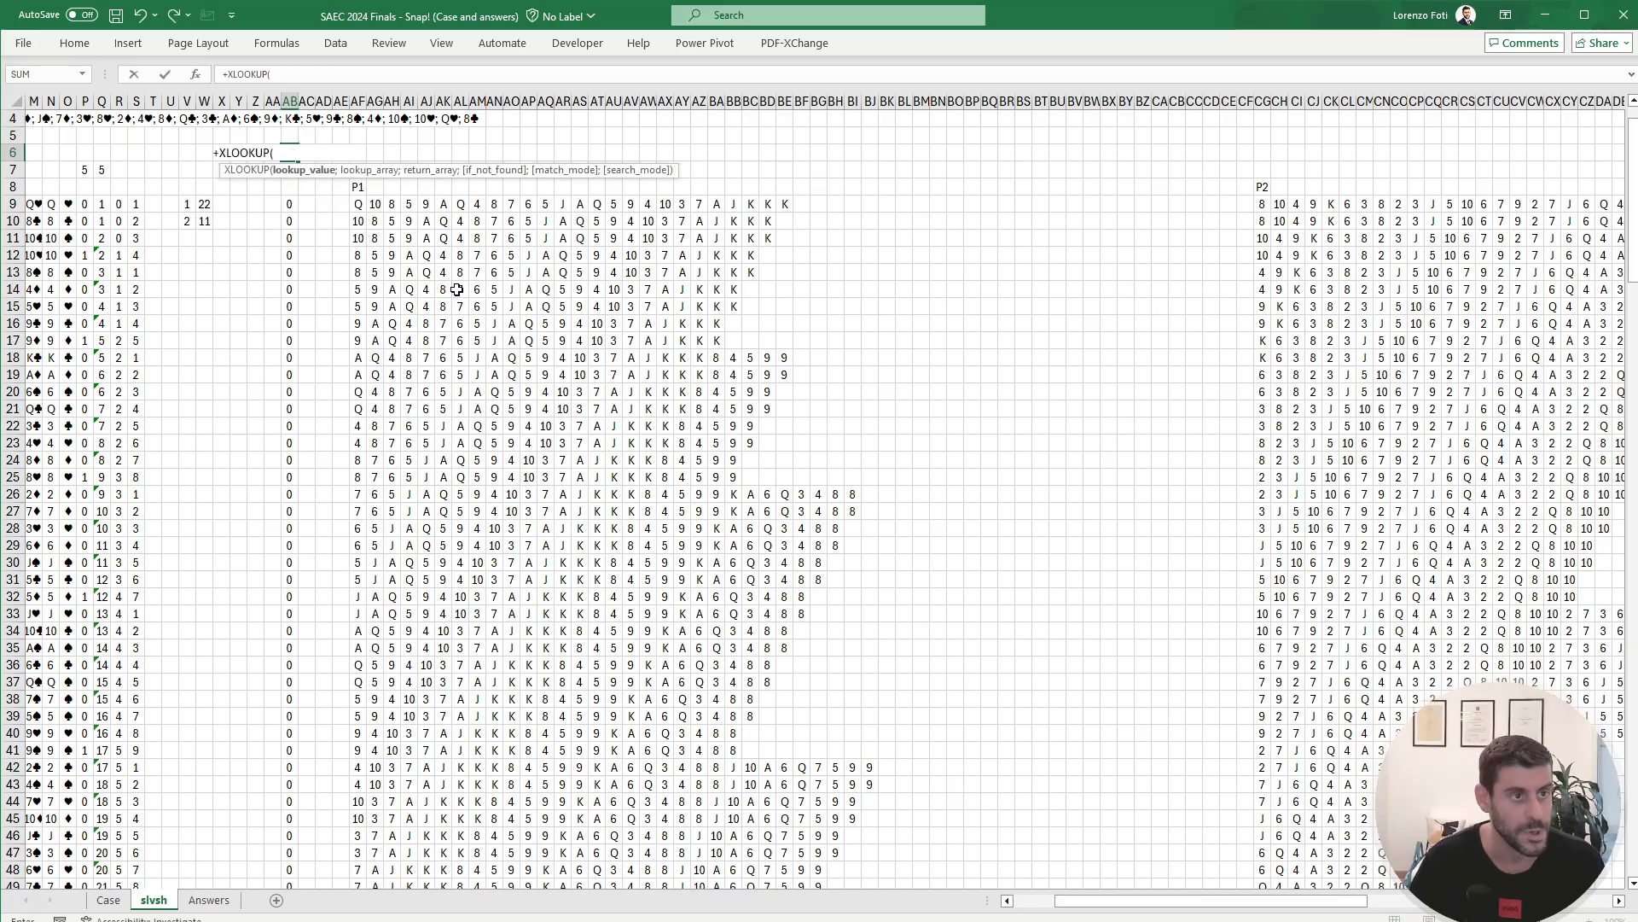
type("1;")
key("Down")
key("Down")
key("Down")
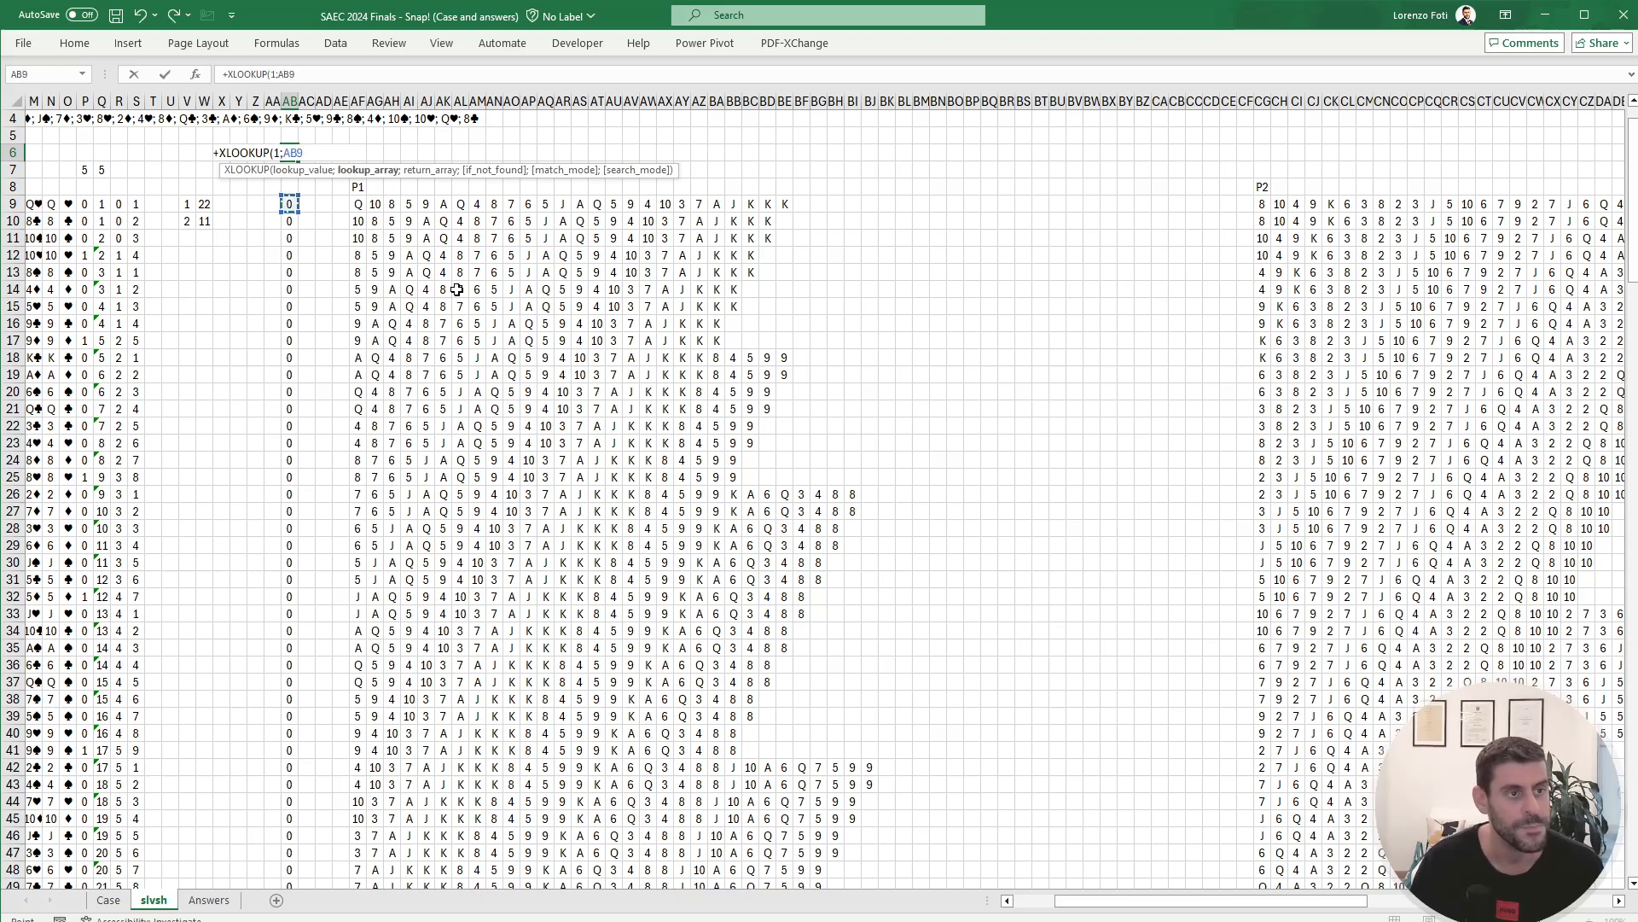
key("ctrl+shift+Down")
Step: Finish the AB6 XLOOKUP with the turn numbers EJ9:EJ208 as the return array and match mode 1
type(";")
key("Right")
key("Right")
key("Right")
key("Right")
key("Right")
key("Right")
key("Right")
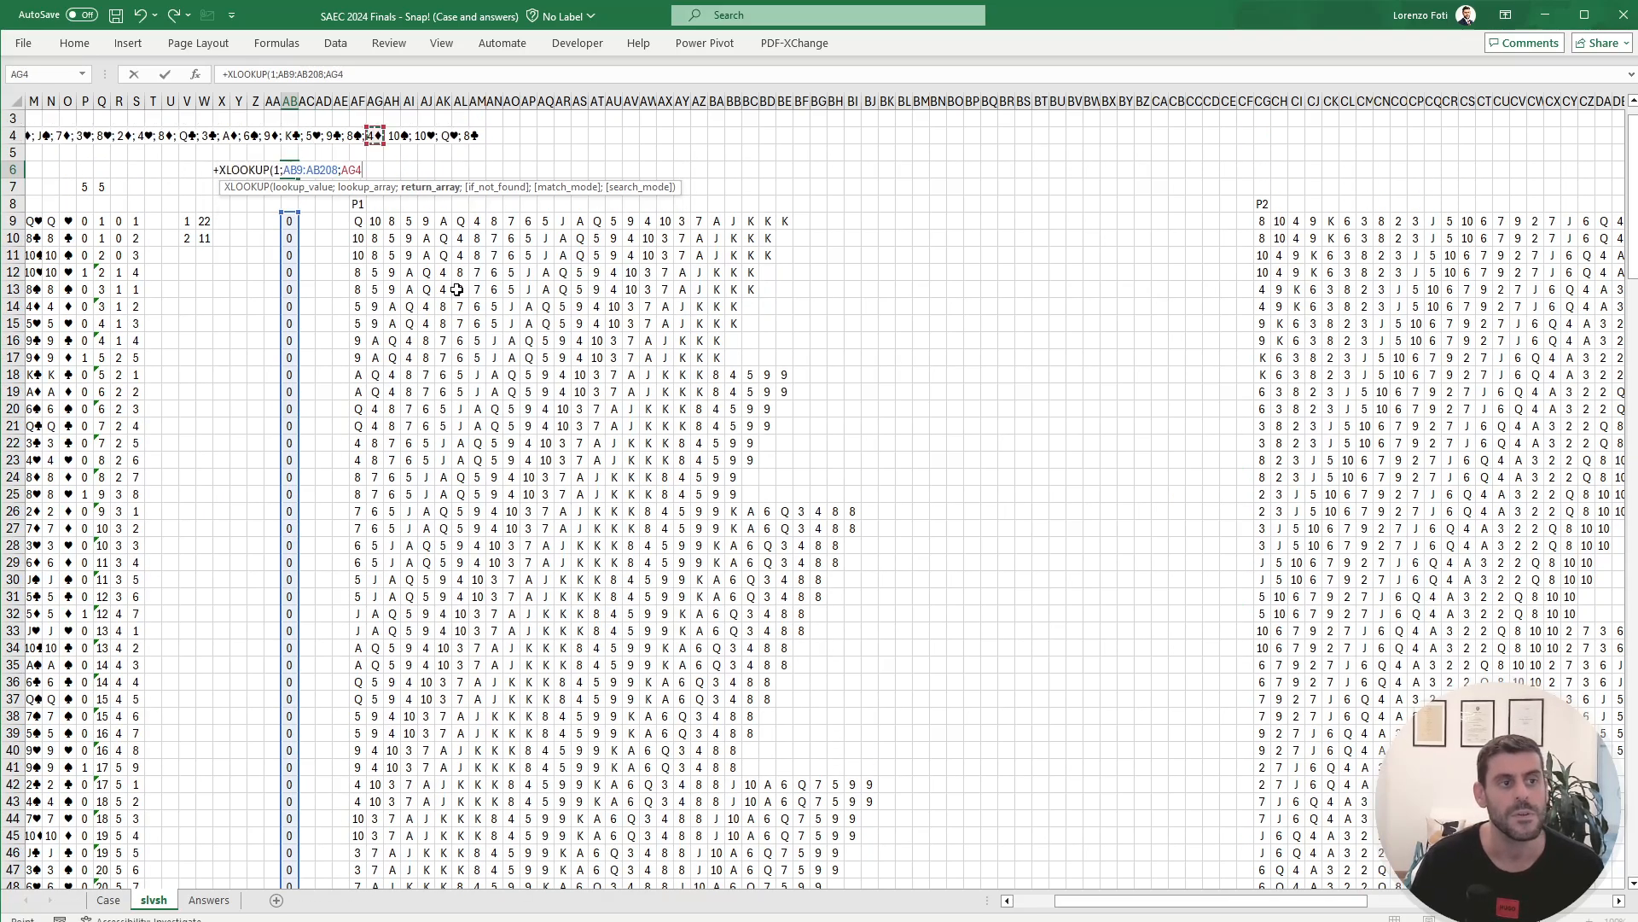
key("Down")
key("Down")
key("Down")
key("ctrl+Right")
key("ctrl+Right")
key("ctrl+Right")
key("ctrl+Right")
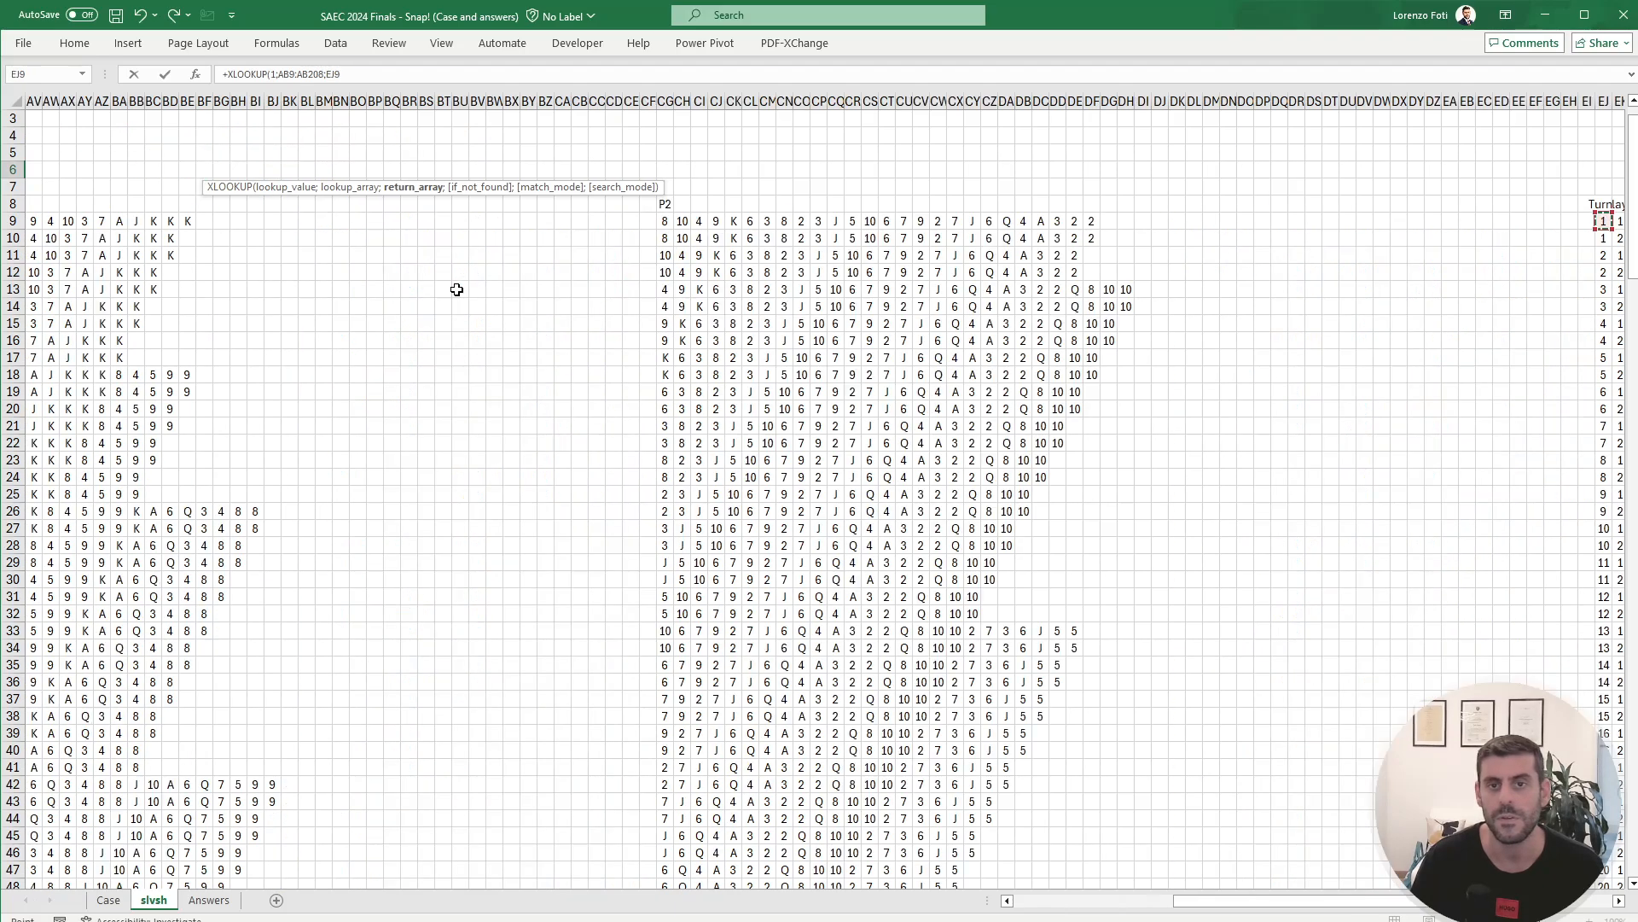
key("ctrl+shift+Down")
type(";;1")
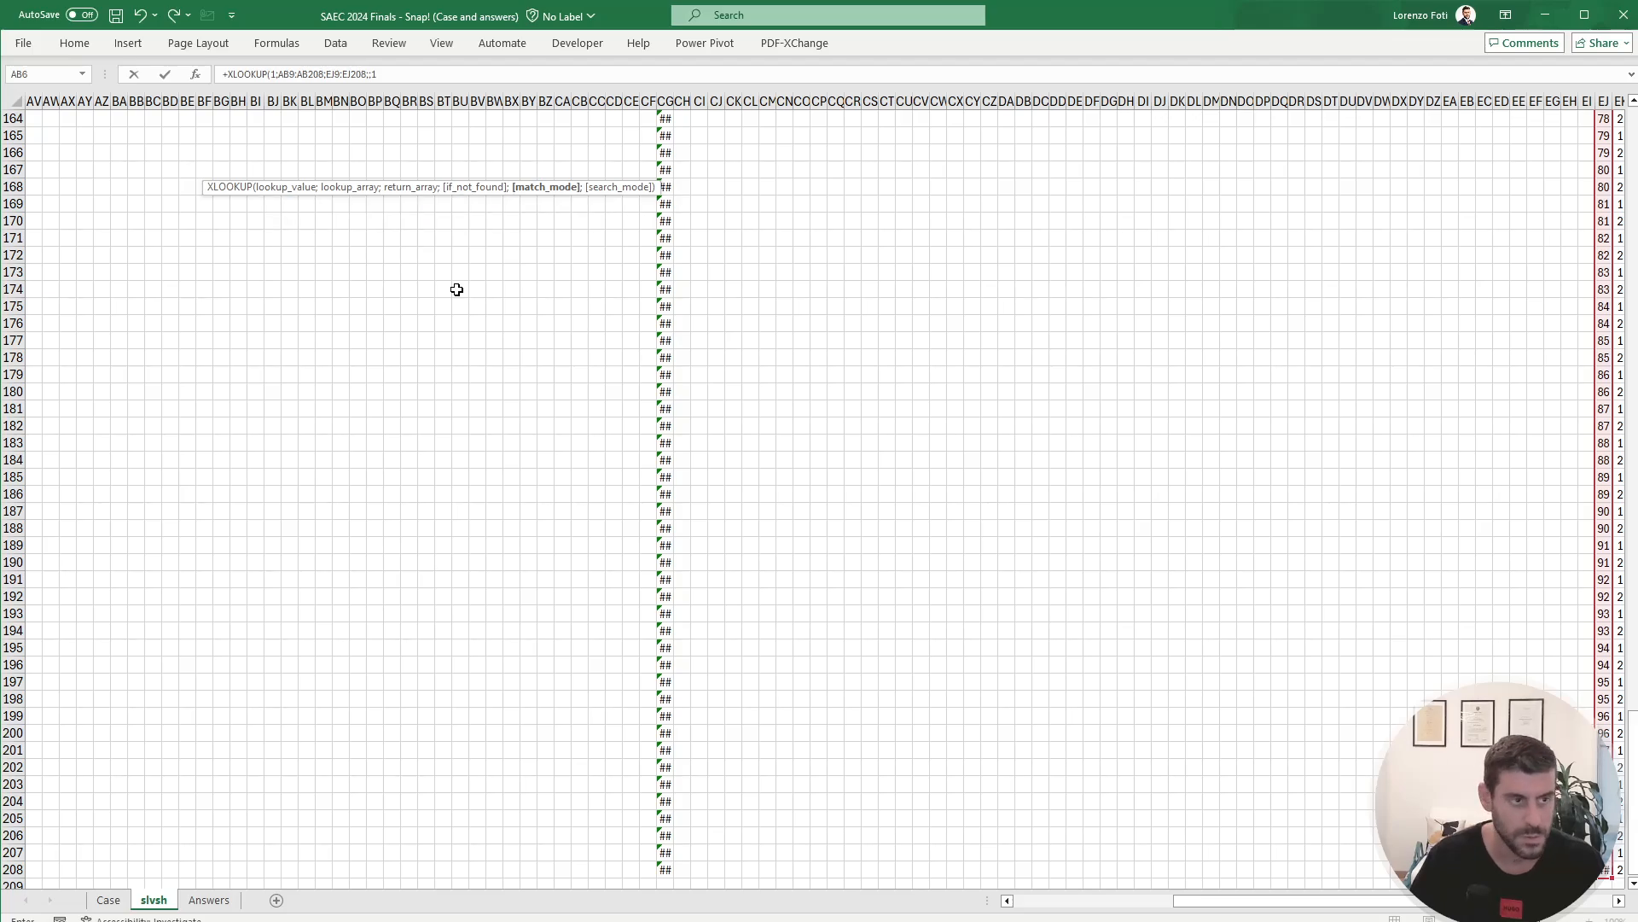
key("Return")
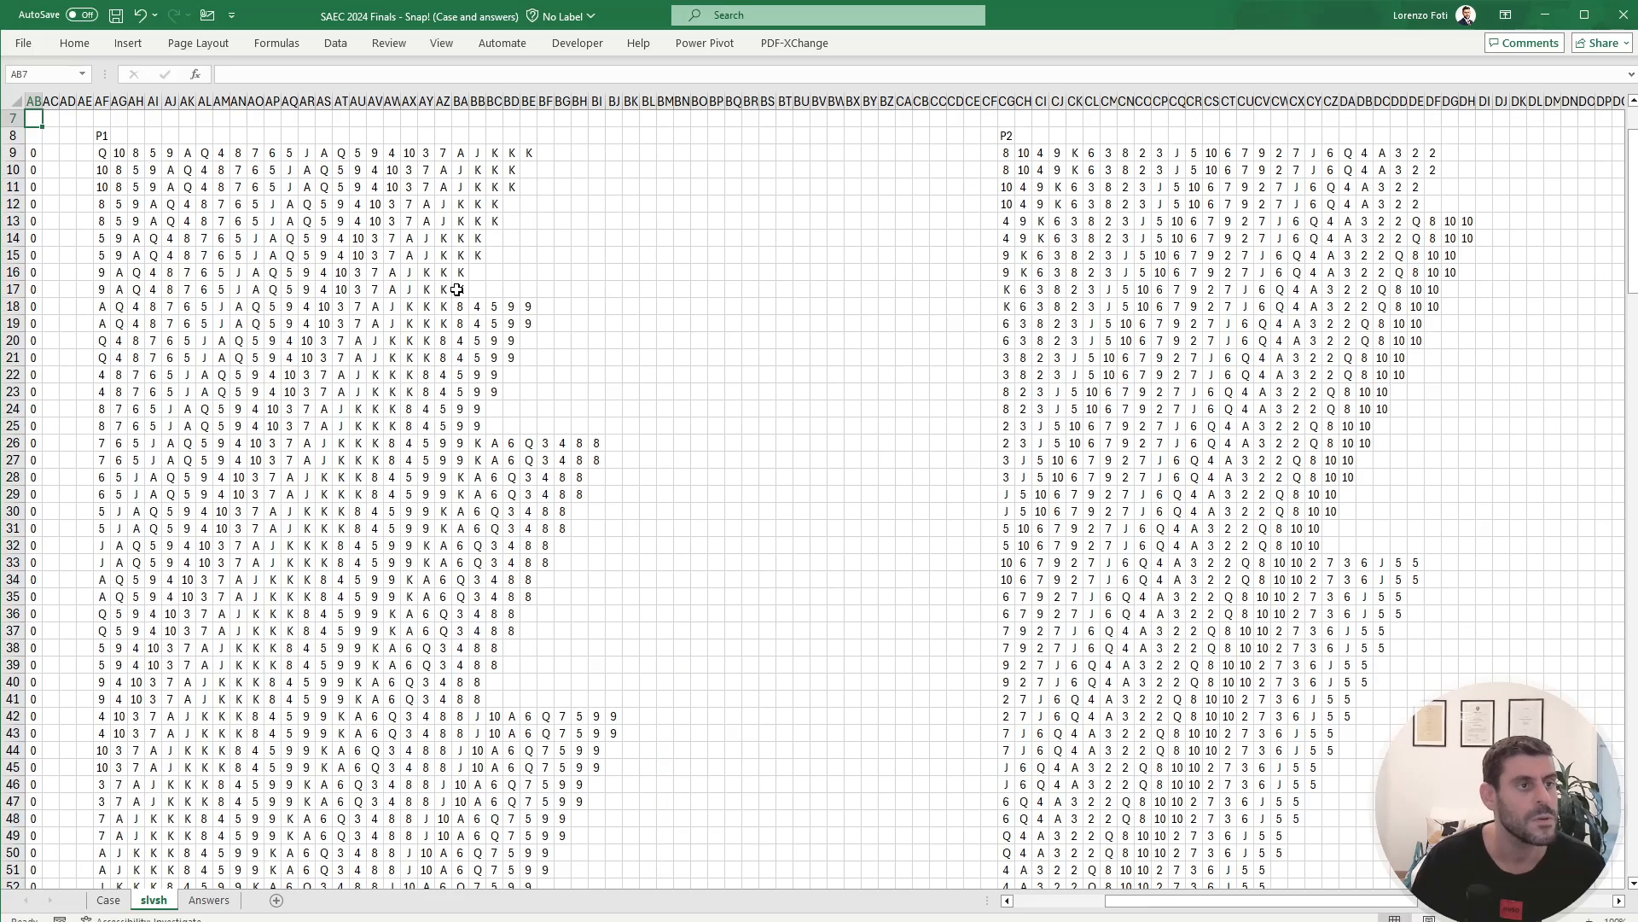
Step: Link the data table's yellow header cell D9 to AB6 and recalculate the workbook
key("ctrl+Home")
key("Home")
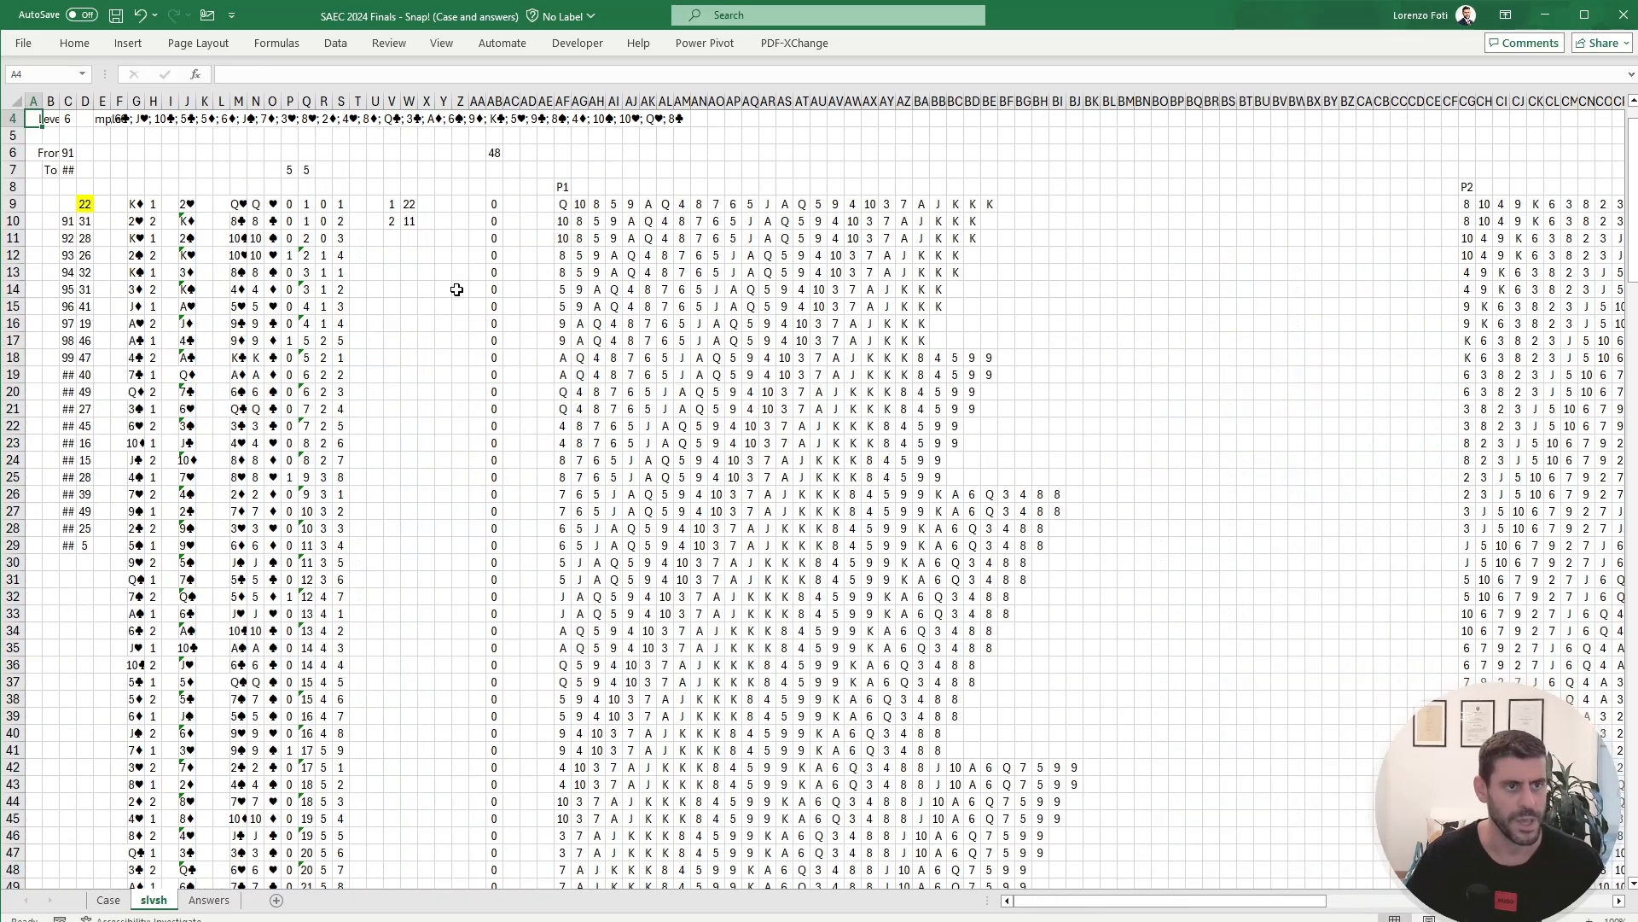
scroll(171, 201, "up", 1)
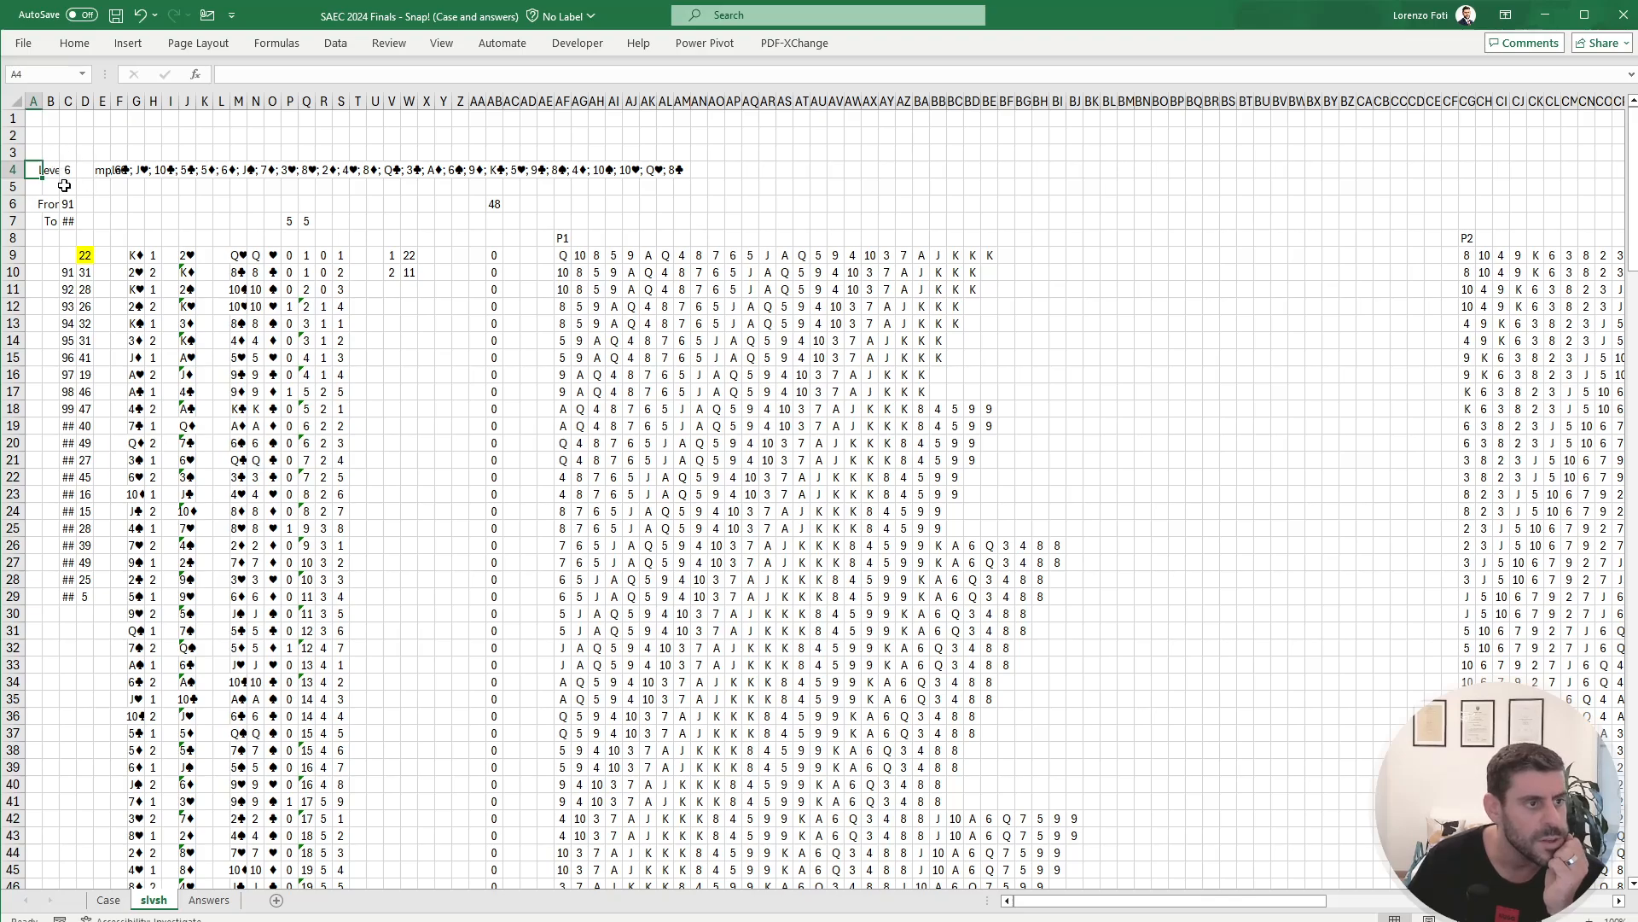
left_click(86, 254)
type("+")
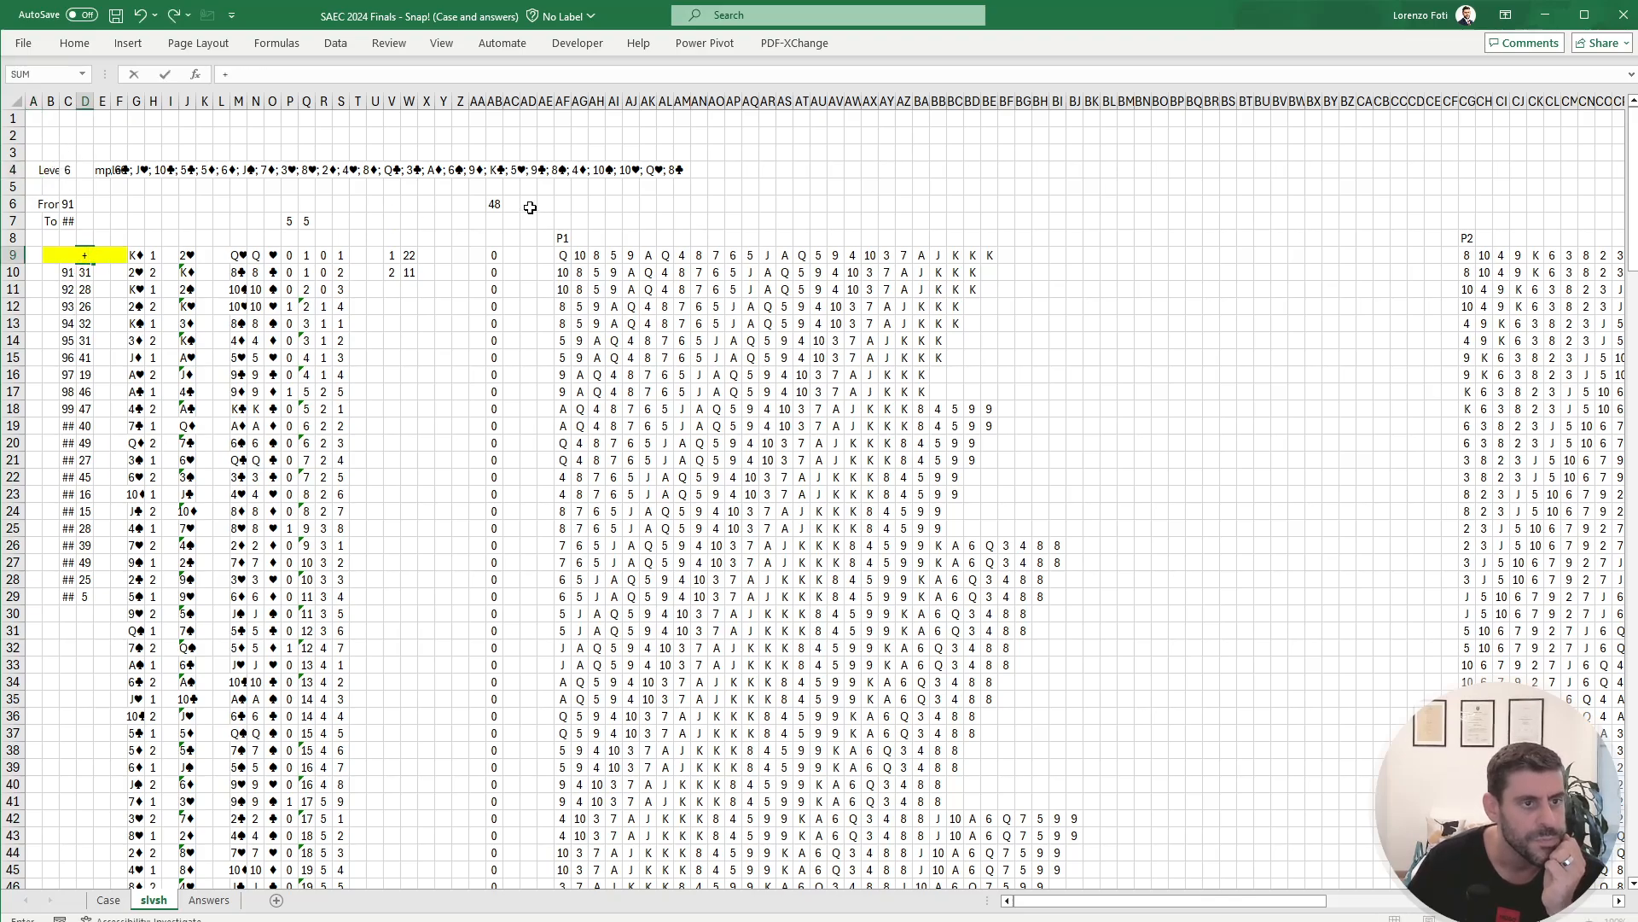
left_click(487, 202)
key("Return")
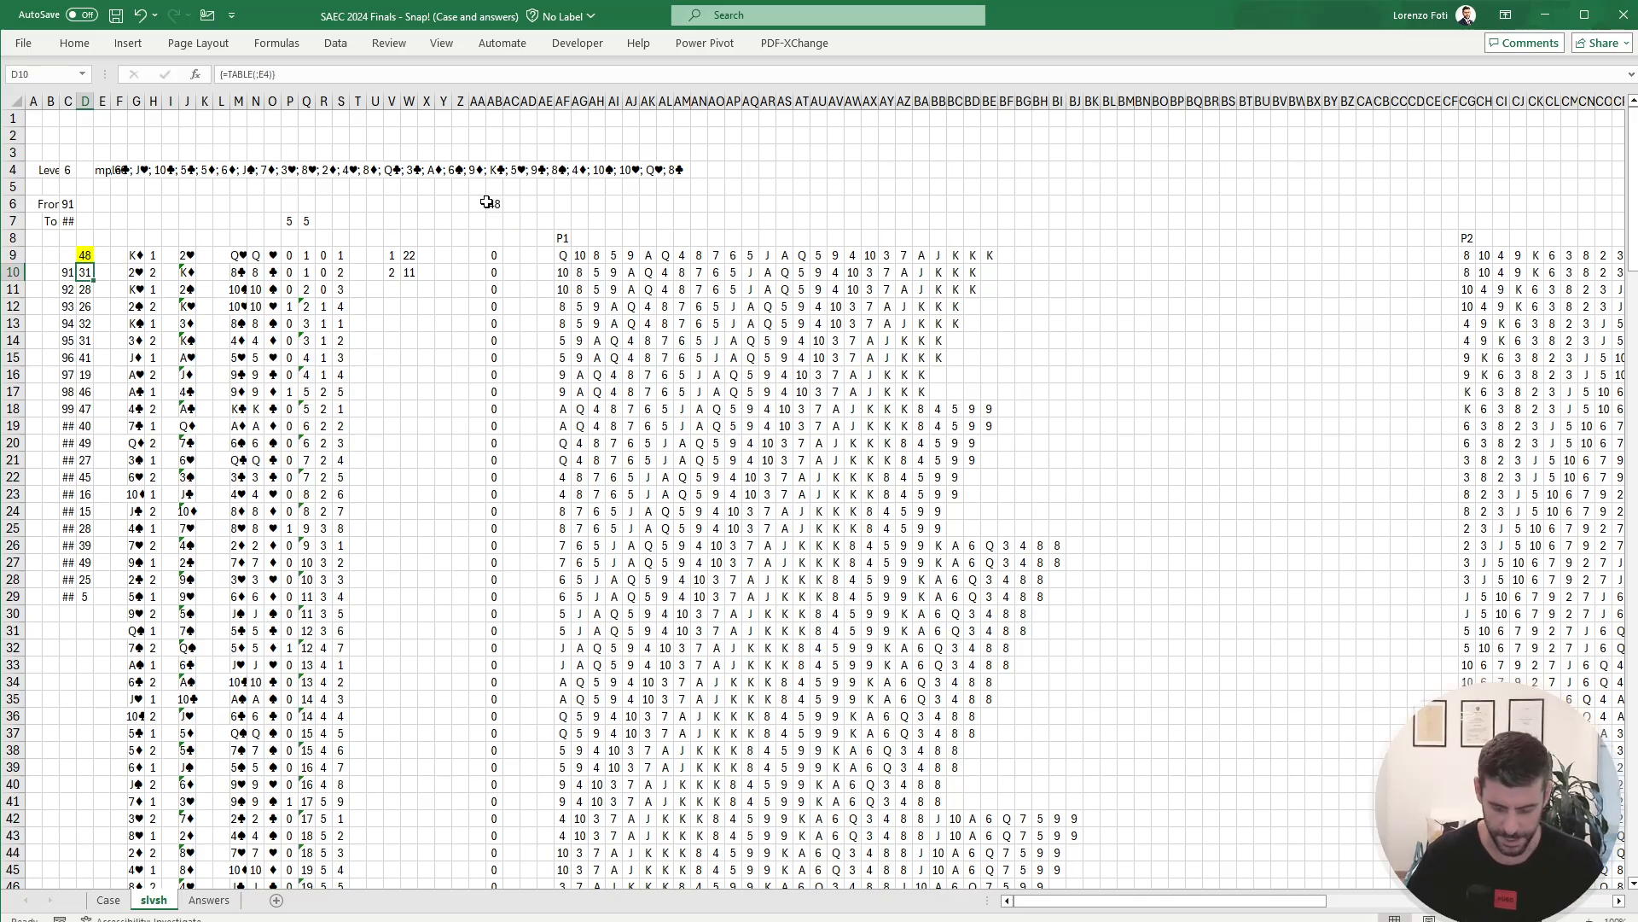
key("alt+m")
key("b")
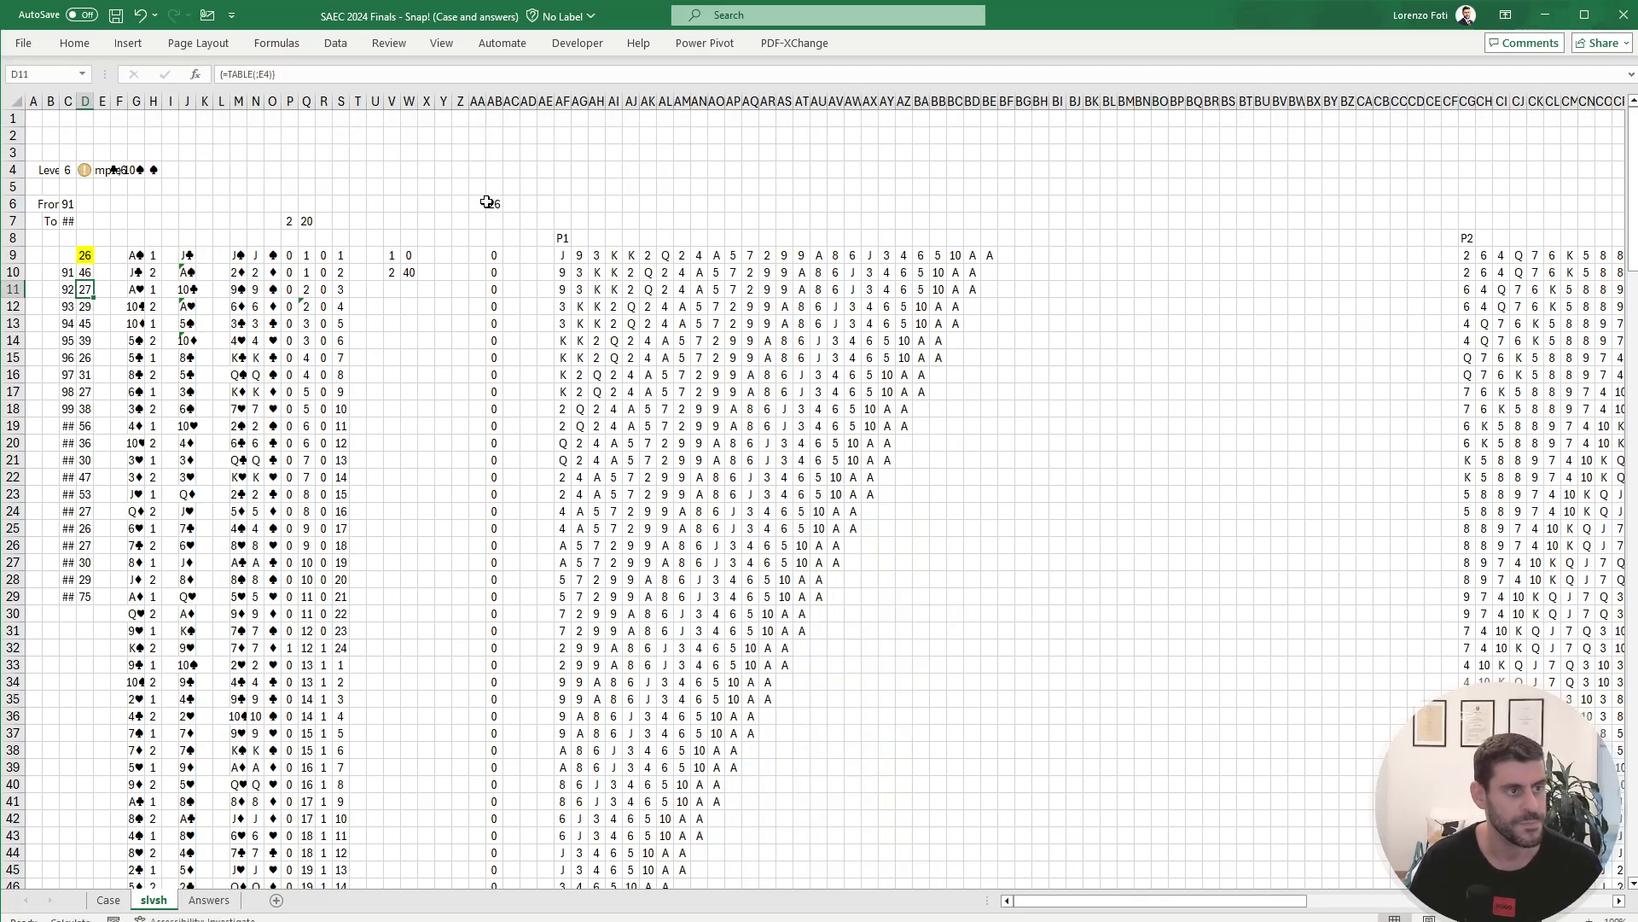
Step: Copy the data table results in D10:D29, check the Level 6 answer rows on the Case sheet, and cancel the copy
key("ctrl+shift+Down")
key("ctrl+c")
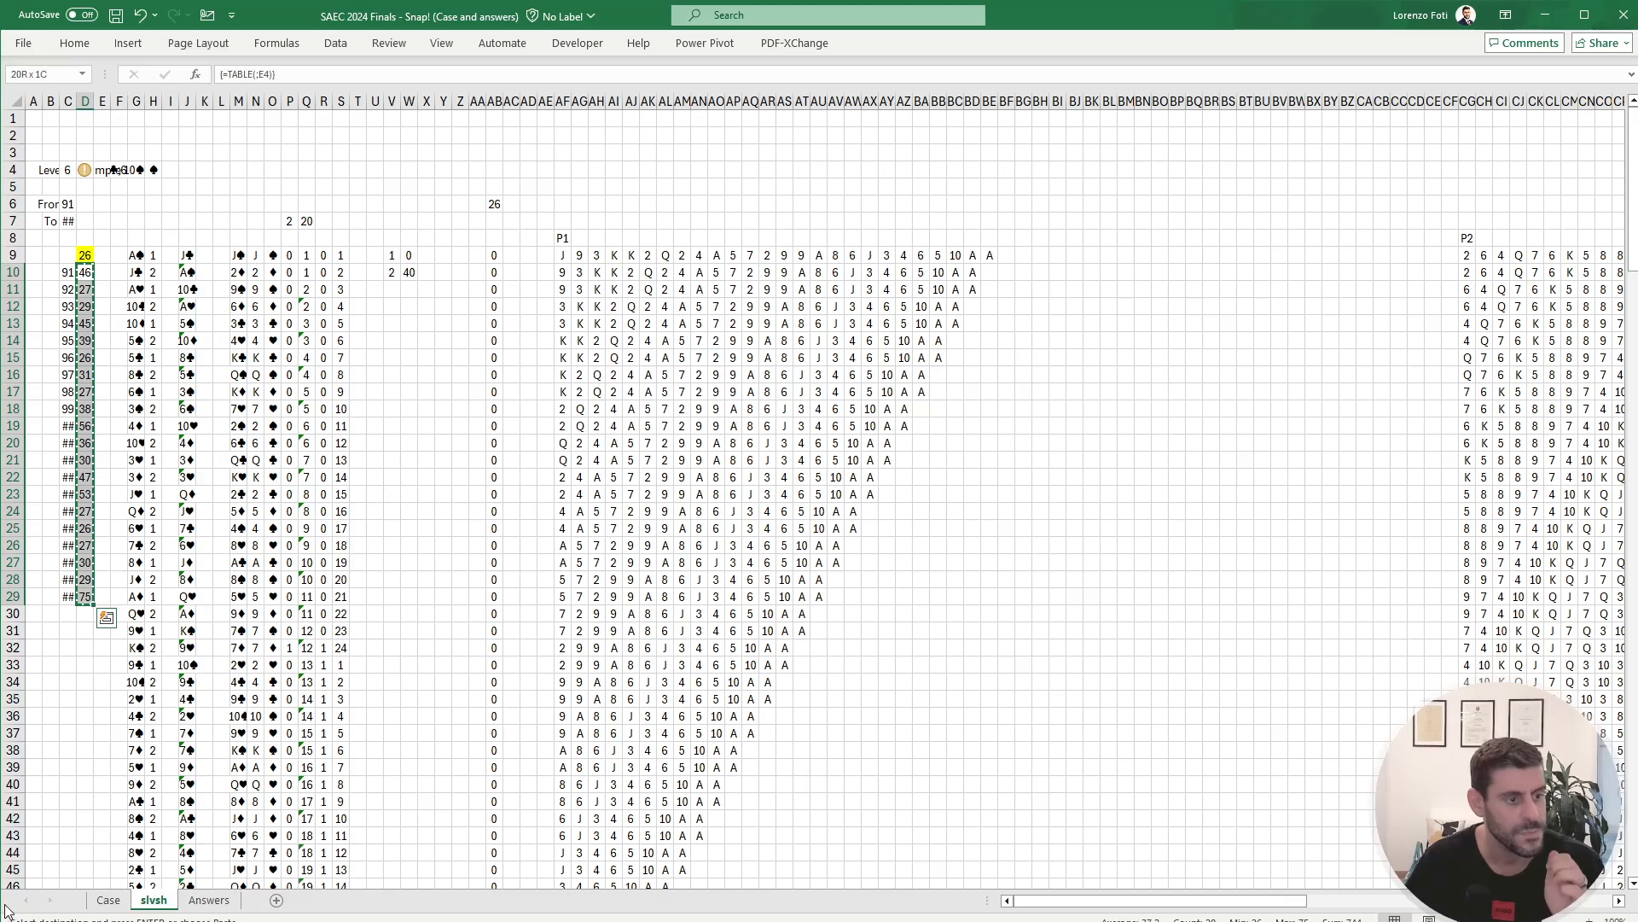
left_click(109, 900)
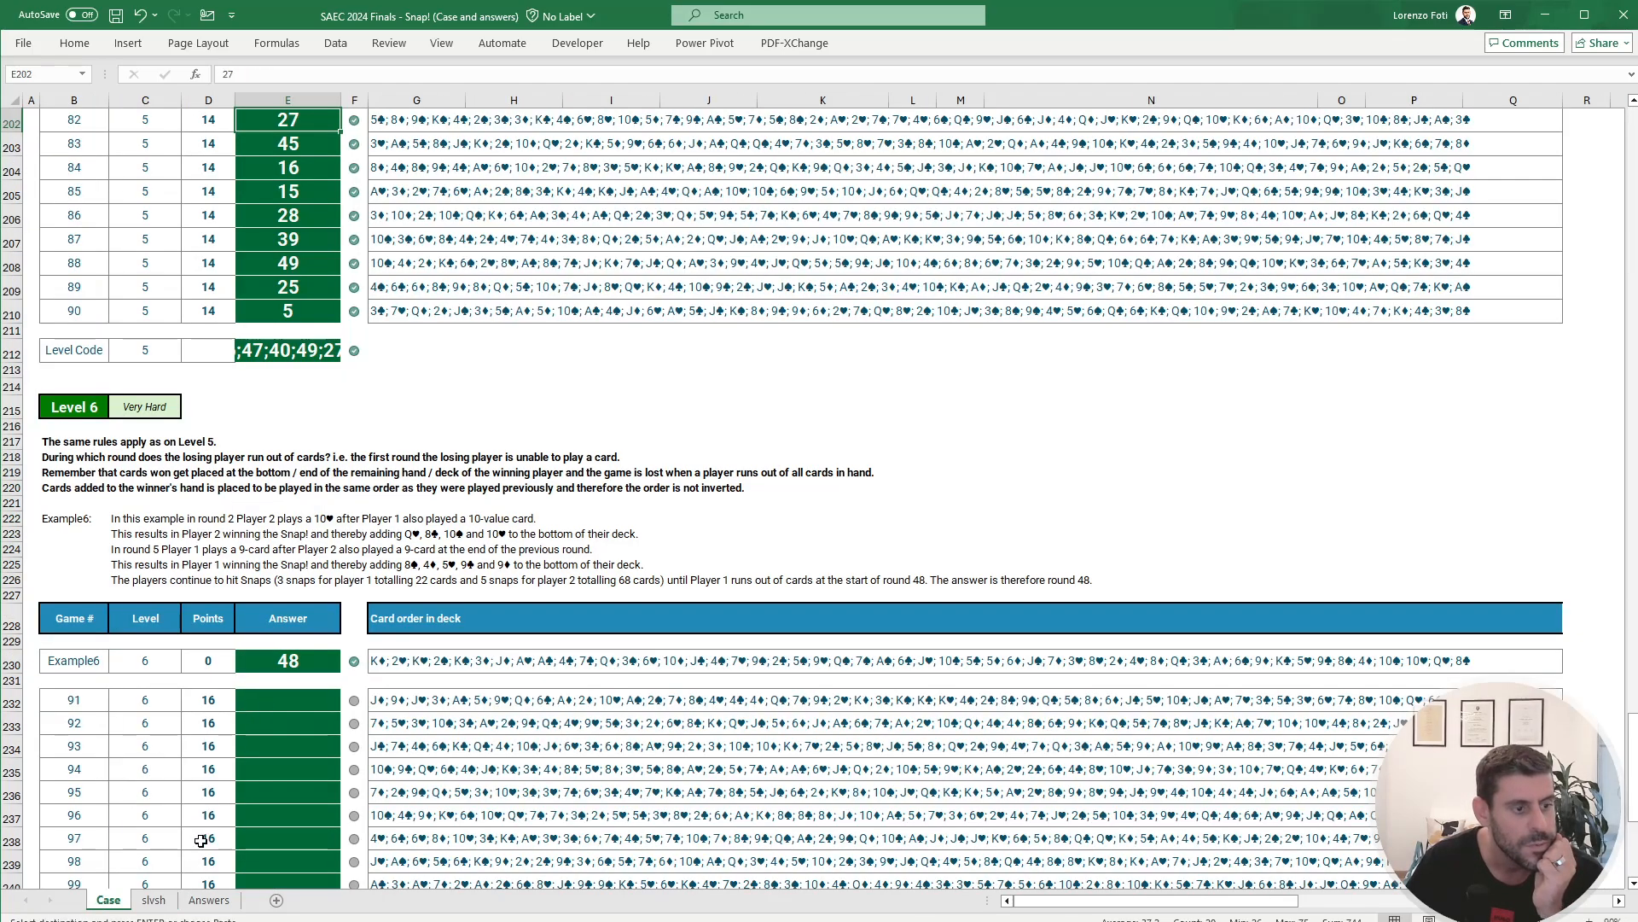
scroll(214, 819, "down", 4)
left_click(153, 899)
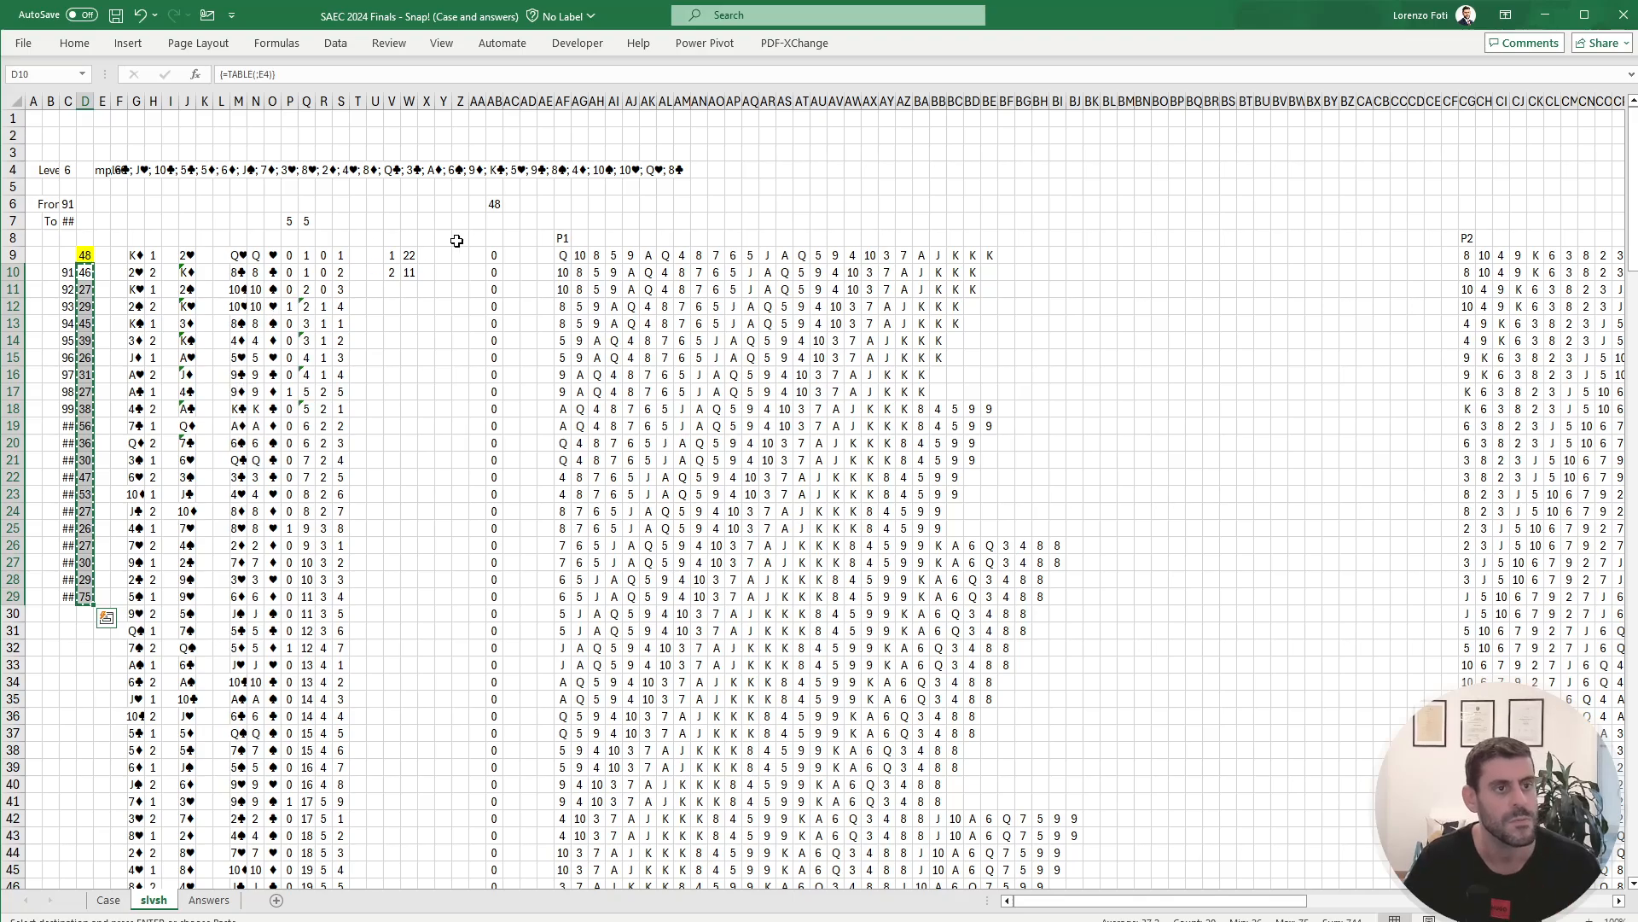
key("Escape")
Step: Recalculate the workbook once more to refresh the data table for games 91 onward
left_click(121, 287)
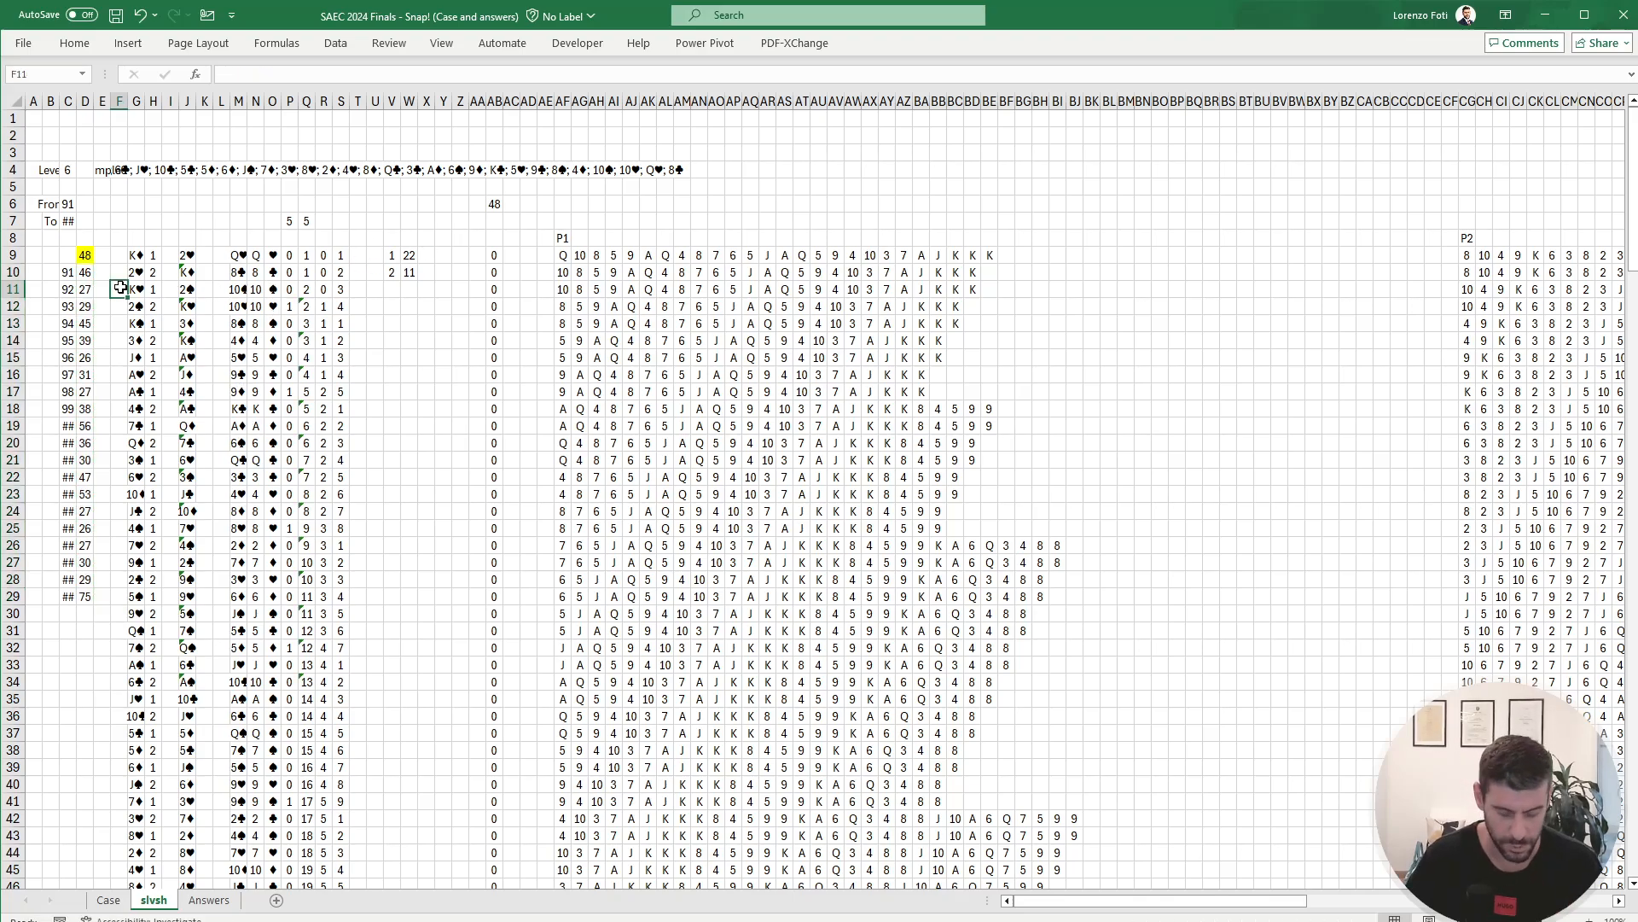
key("alt+m")
key("b")
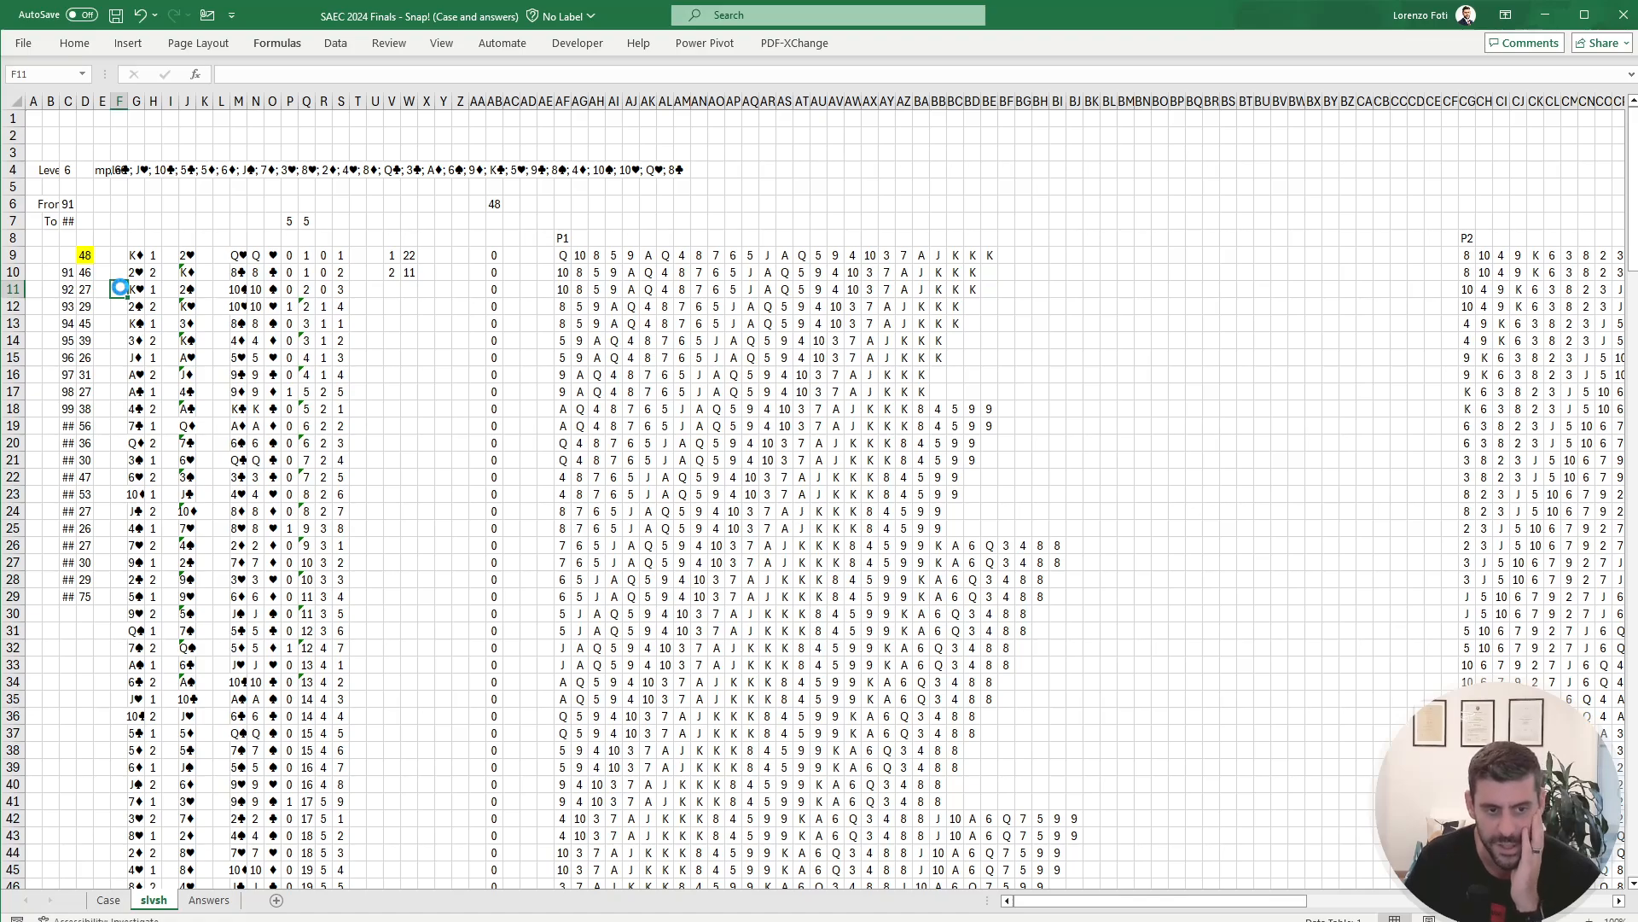
Step: Clear the old helper block in columns C to P from row 65 downward on the slvsh sheet
left_click(373, 342)
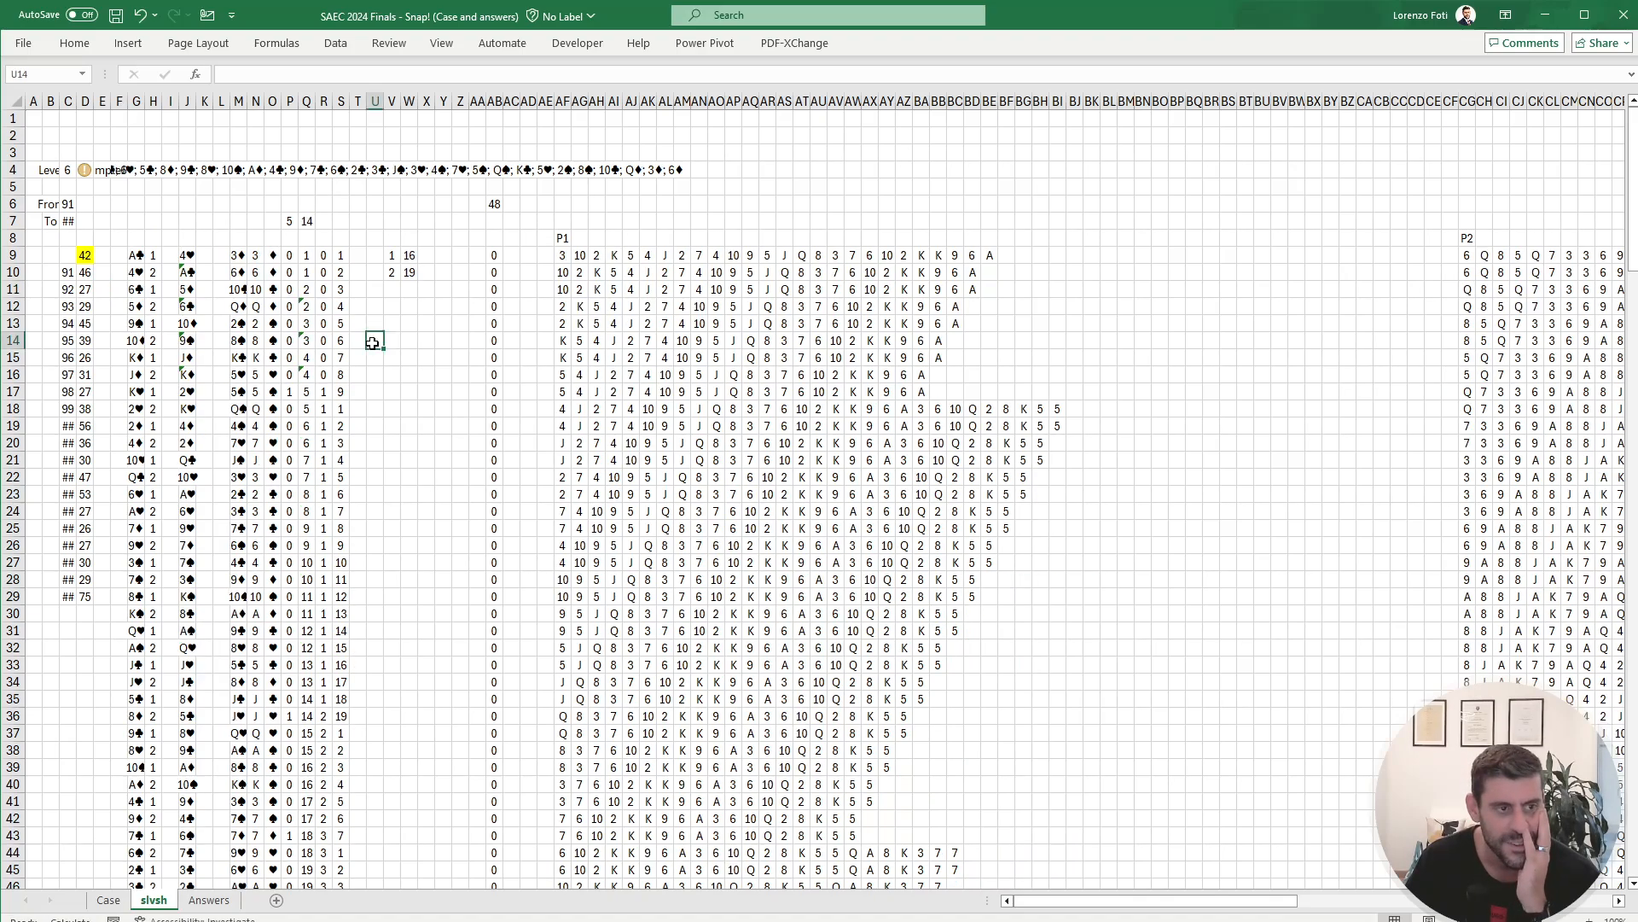
scroll(393, 537, "down", 7)
scroll(397, 542, "down", 10)
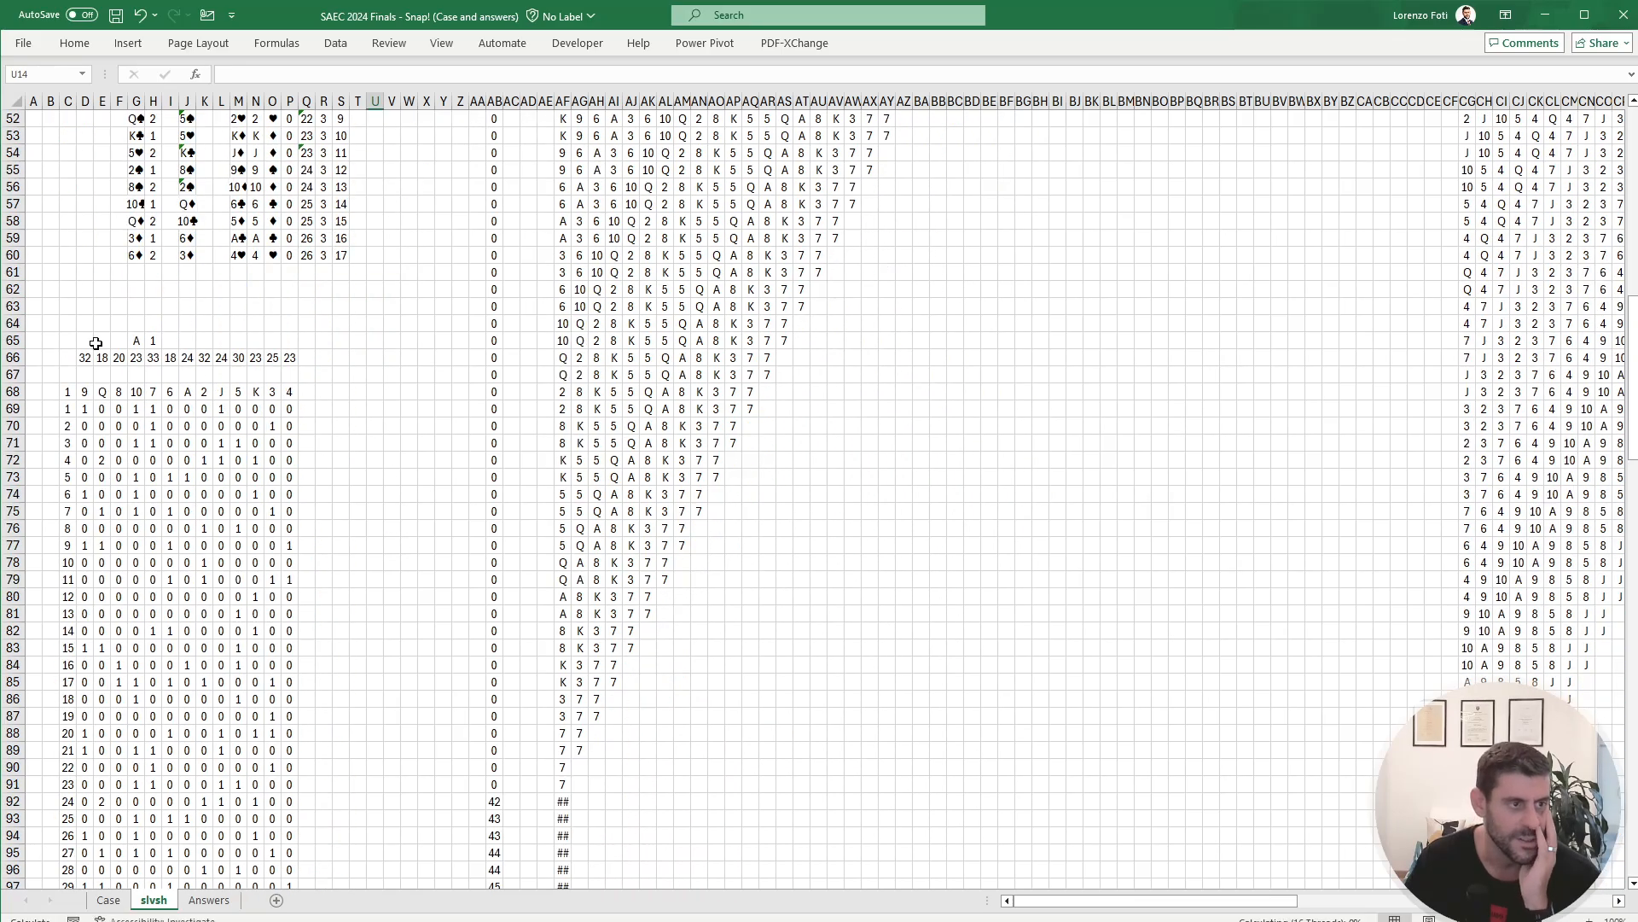
mouse_move(69, 339)
left_mouse_down()
mouse_move(51, 340)
mouse_move(98, 339)
left_mouse_up()
key("shift+Right")
key("shift+Right")
key("shift+Right")
key("shift+Right")
key("shift+Right")
key("shift+Right")
key("shift+Right")
key("shift+Right")
key("shift+Right")
key("shift+Right")
key("shift+Right")
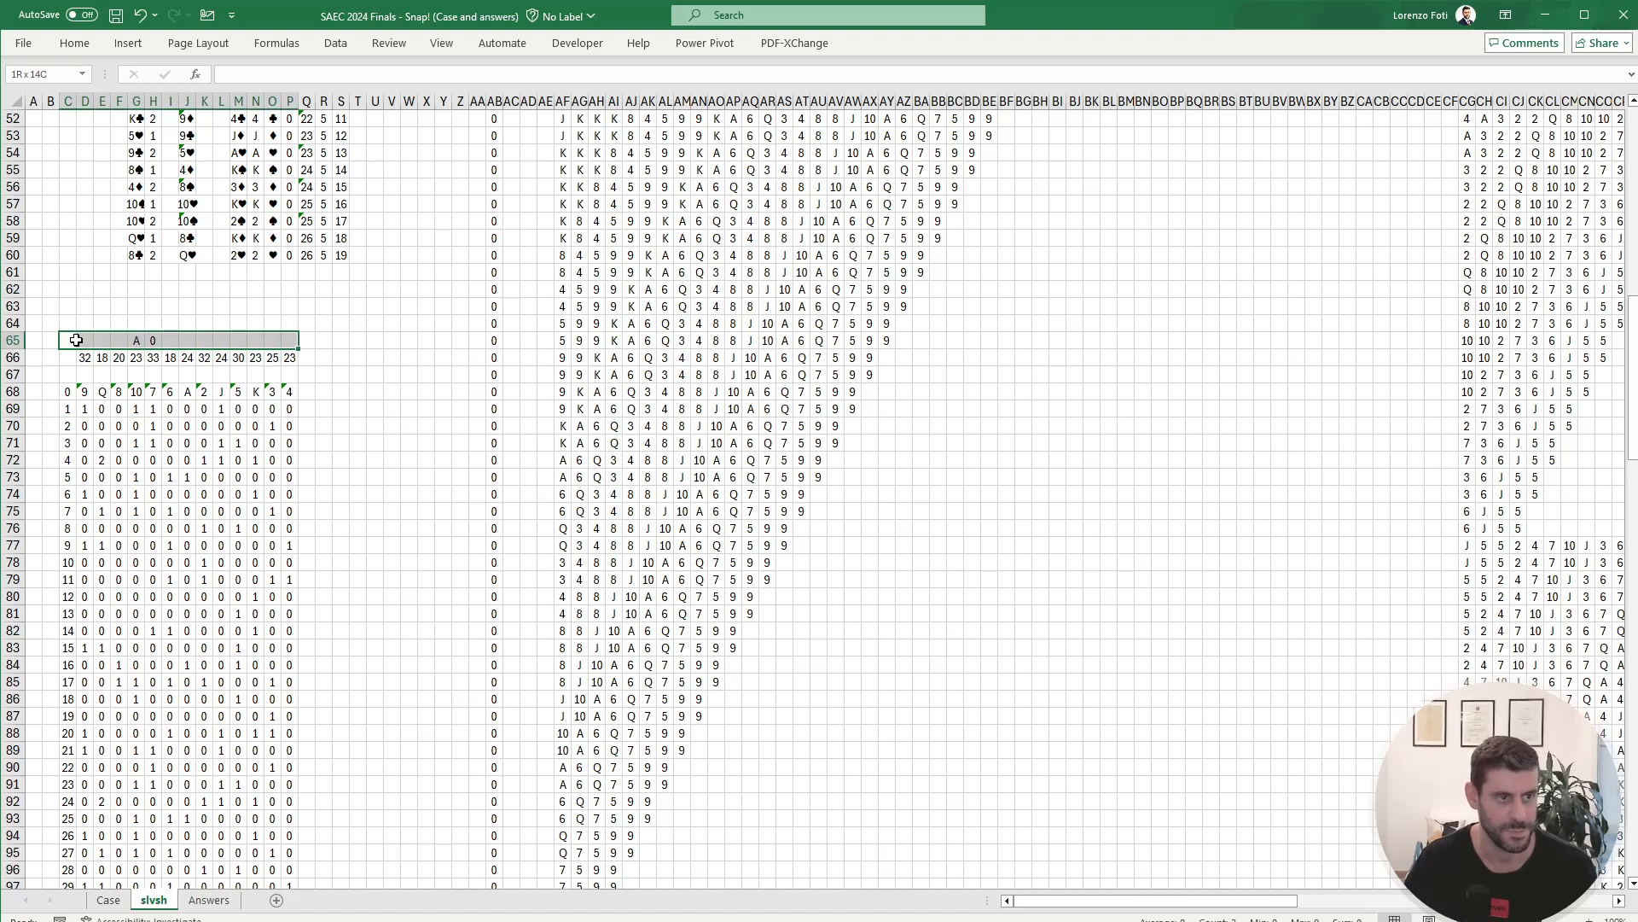
key("ctrl+shift+Down")
key("ctrl+shift+Down")
key("Delete")
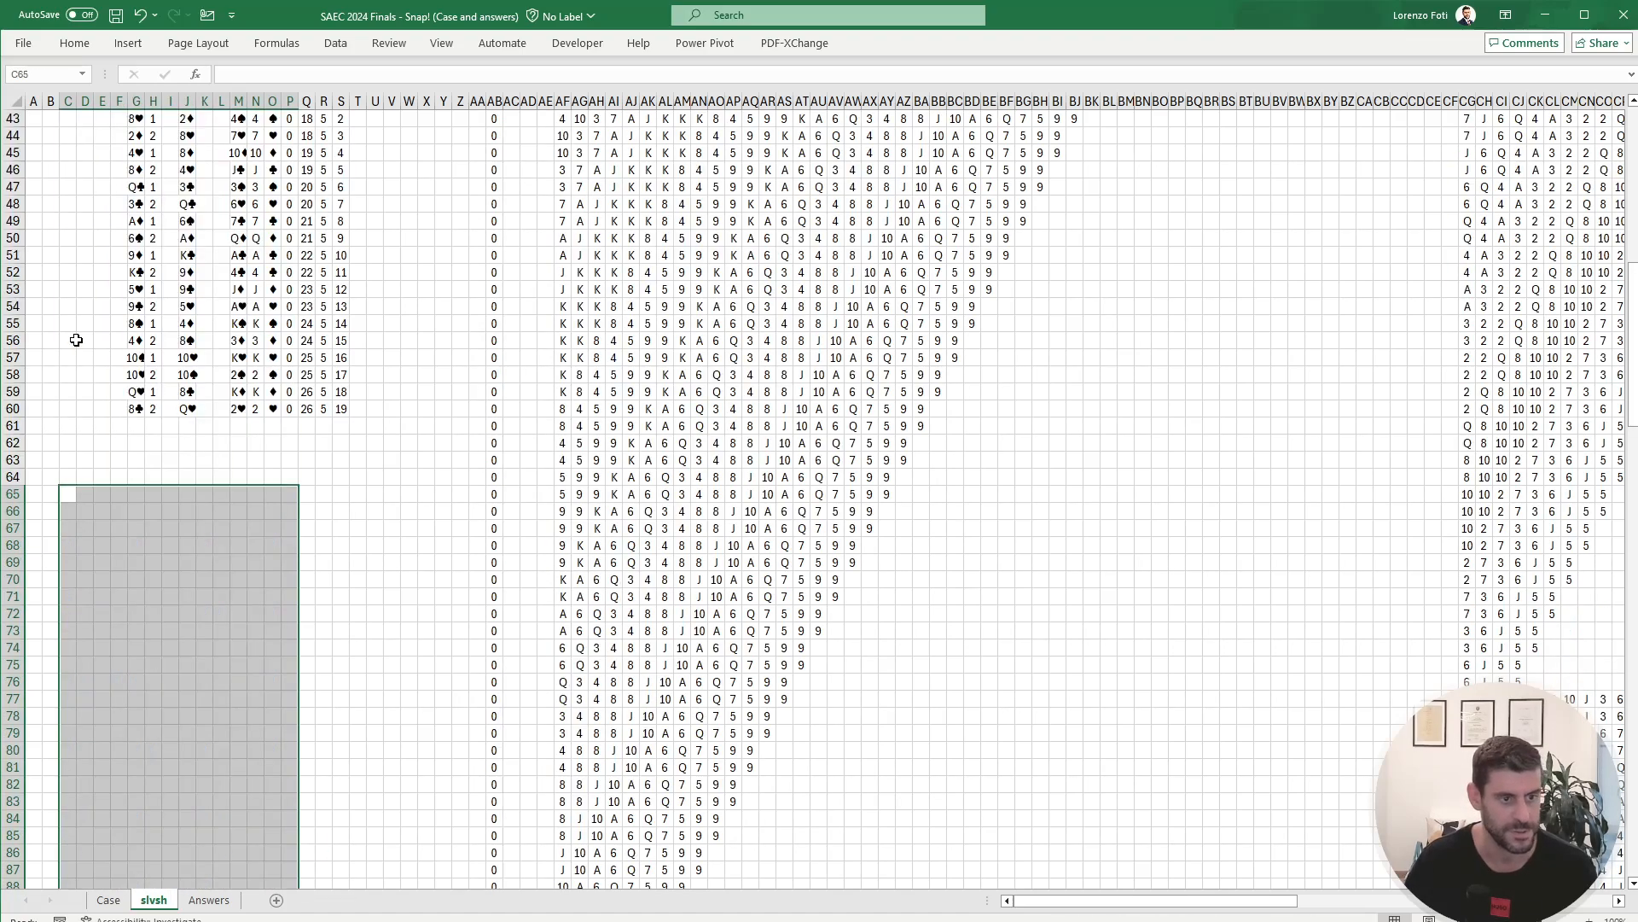
Step: Return to the top of the slvsh sheet and save the workbook
key("Left")
scroll(171, 506, "down", 16)
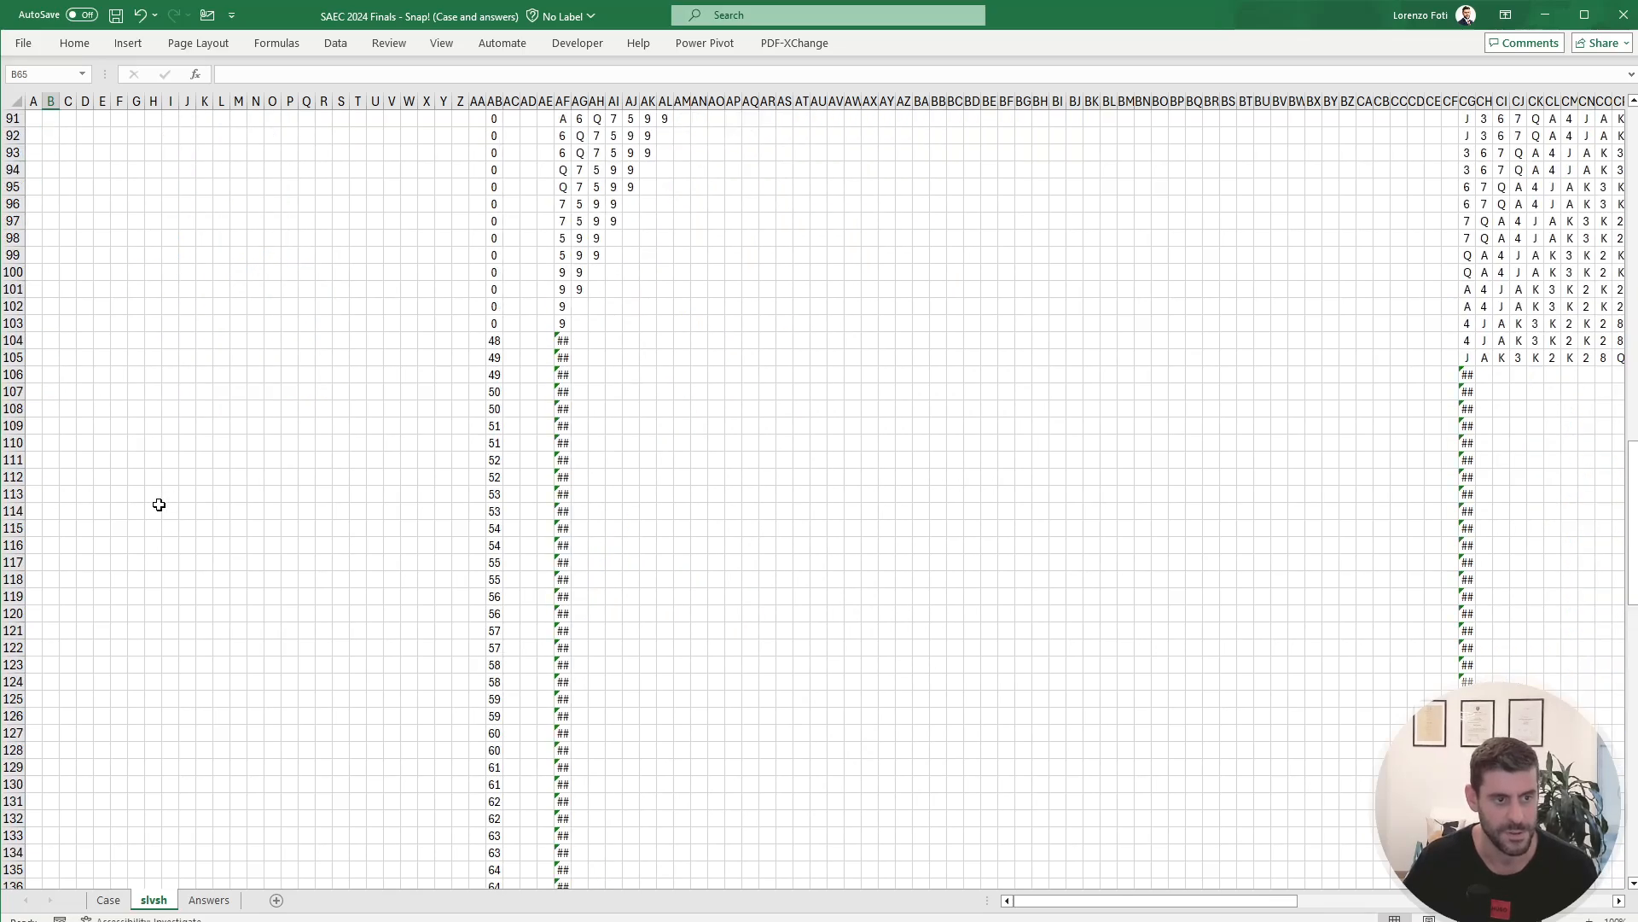
scroll(159, 504, "up", 20)
left_click(158, 508)
key("ctrl+Up")
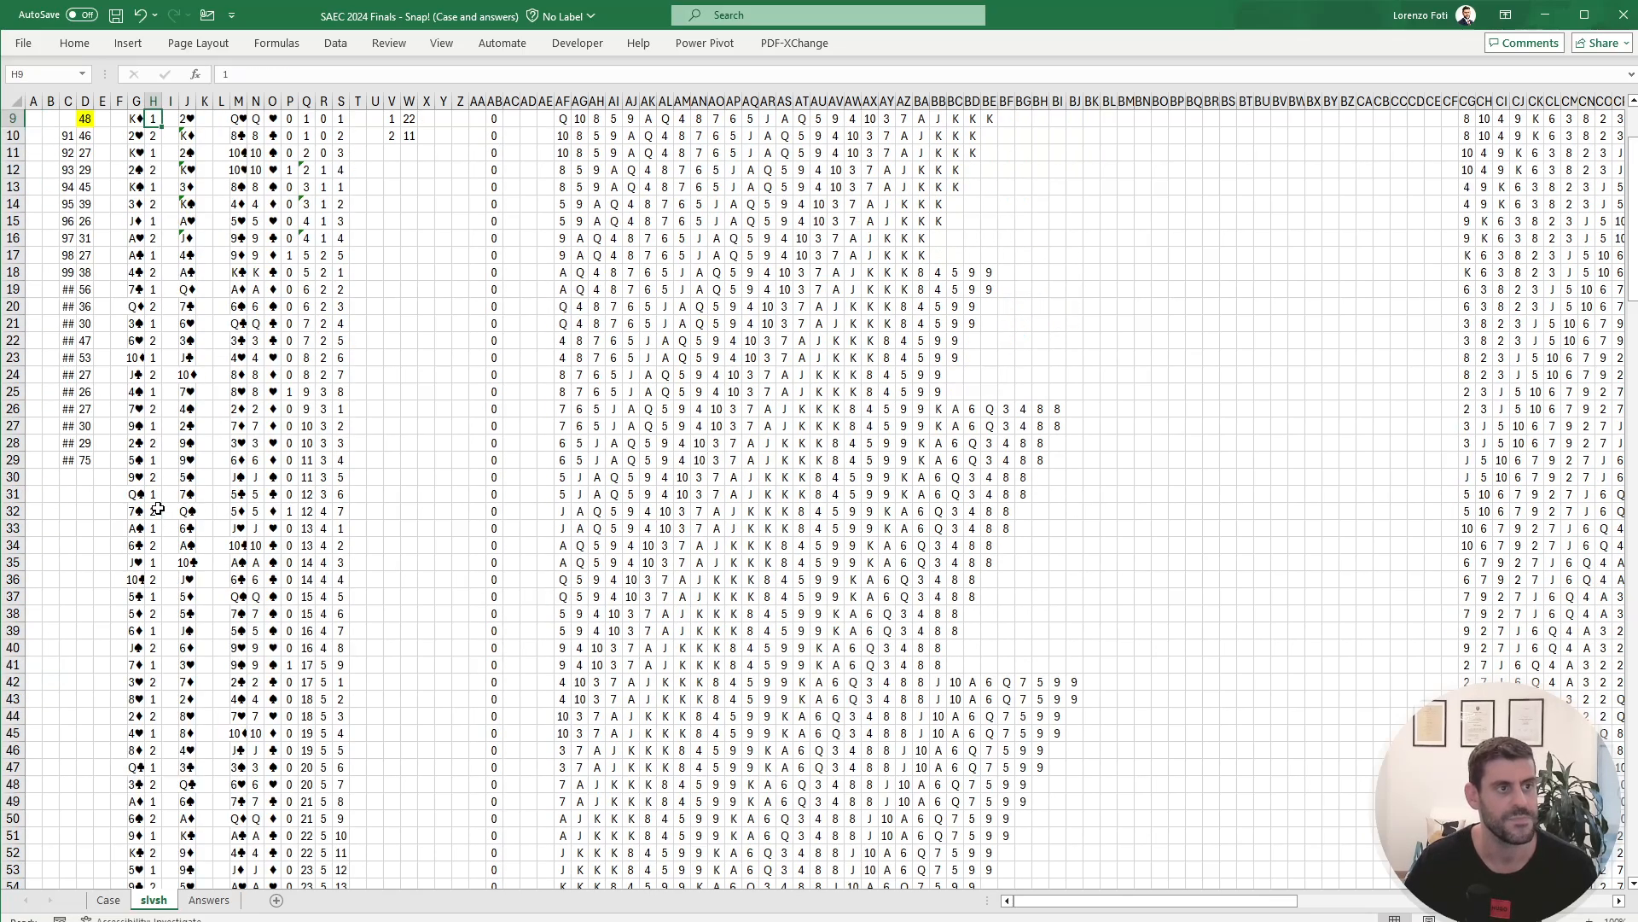
key("Up")
key("Up")
key("Up")
key("Up")
key("Up")
key("Up")
key("Up")
key("Left")
key("Left")
key("Left")
key("Left")
key("Left")
key("Left")
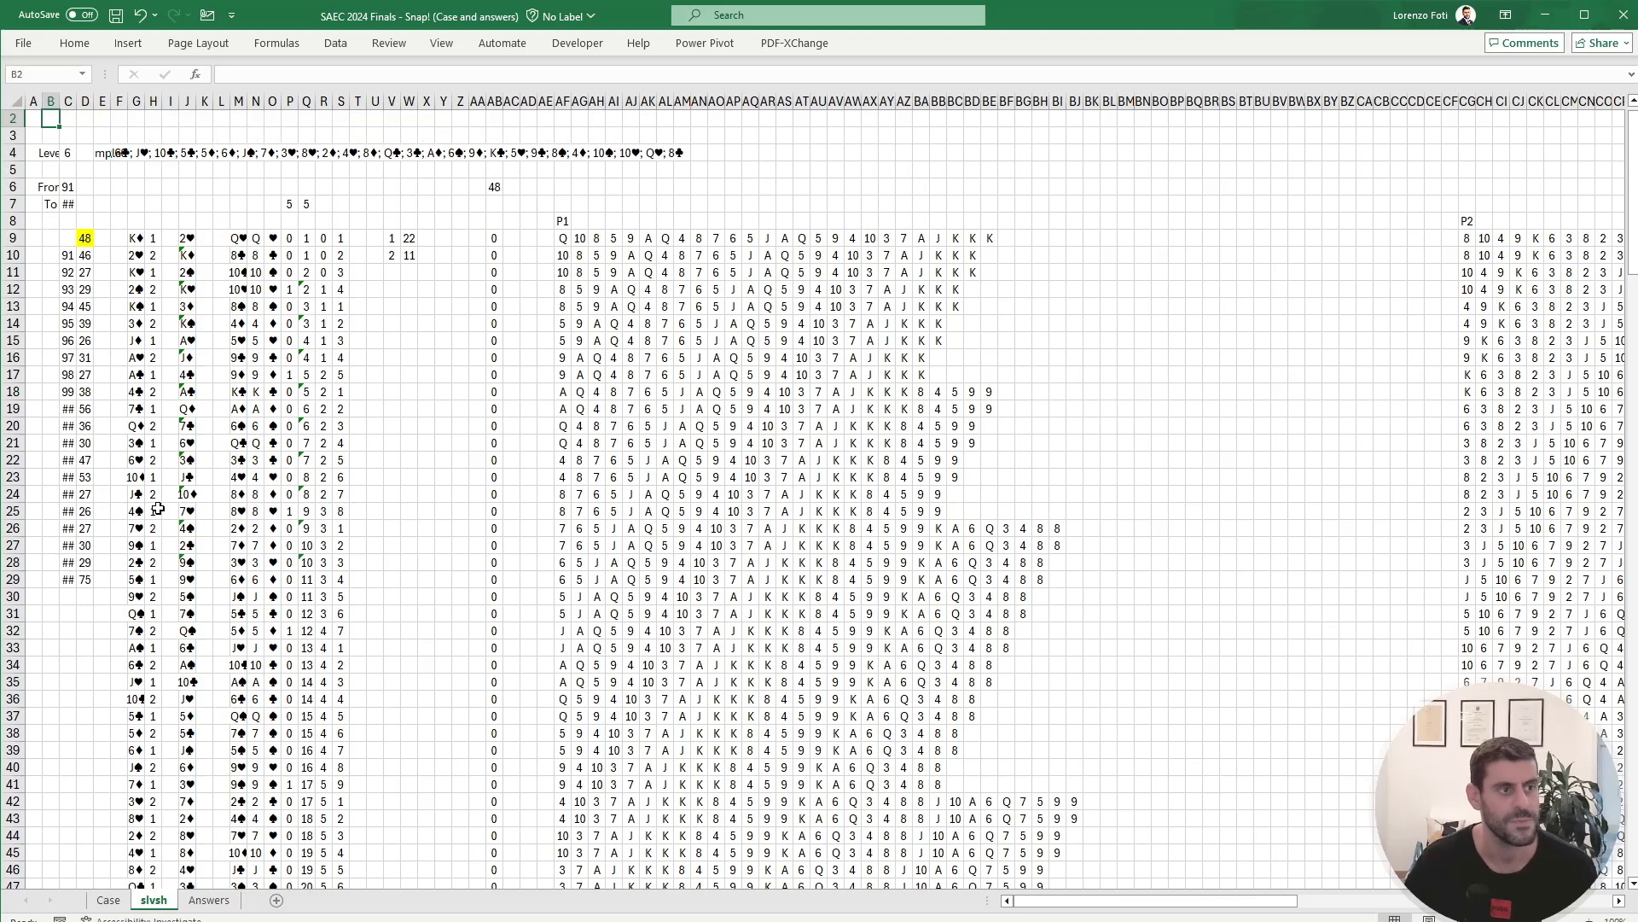
key("Up")
key("Right")
key("ctrl+s")
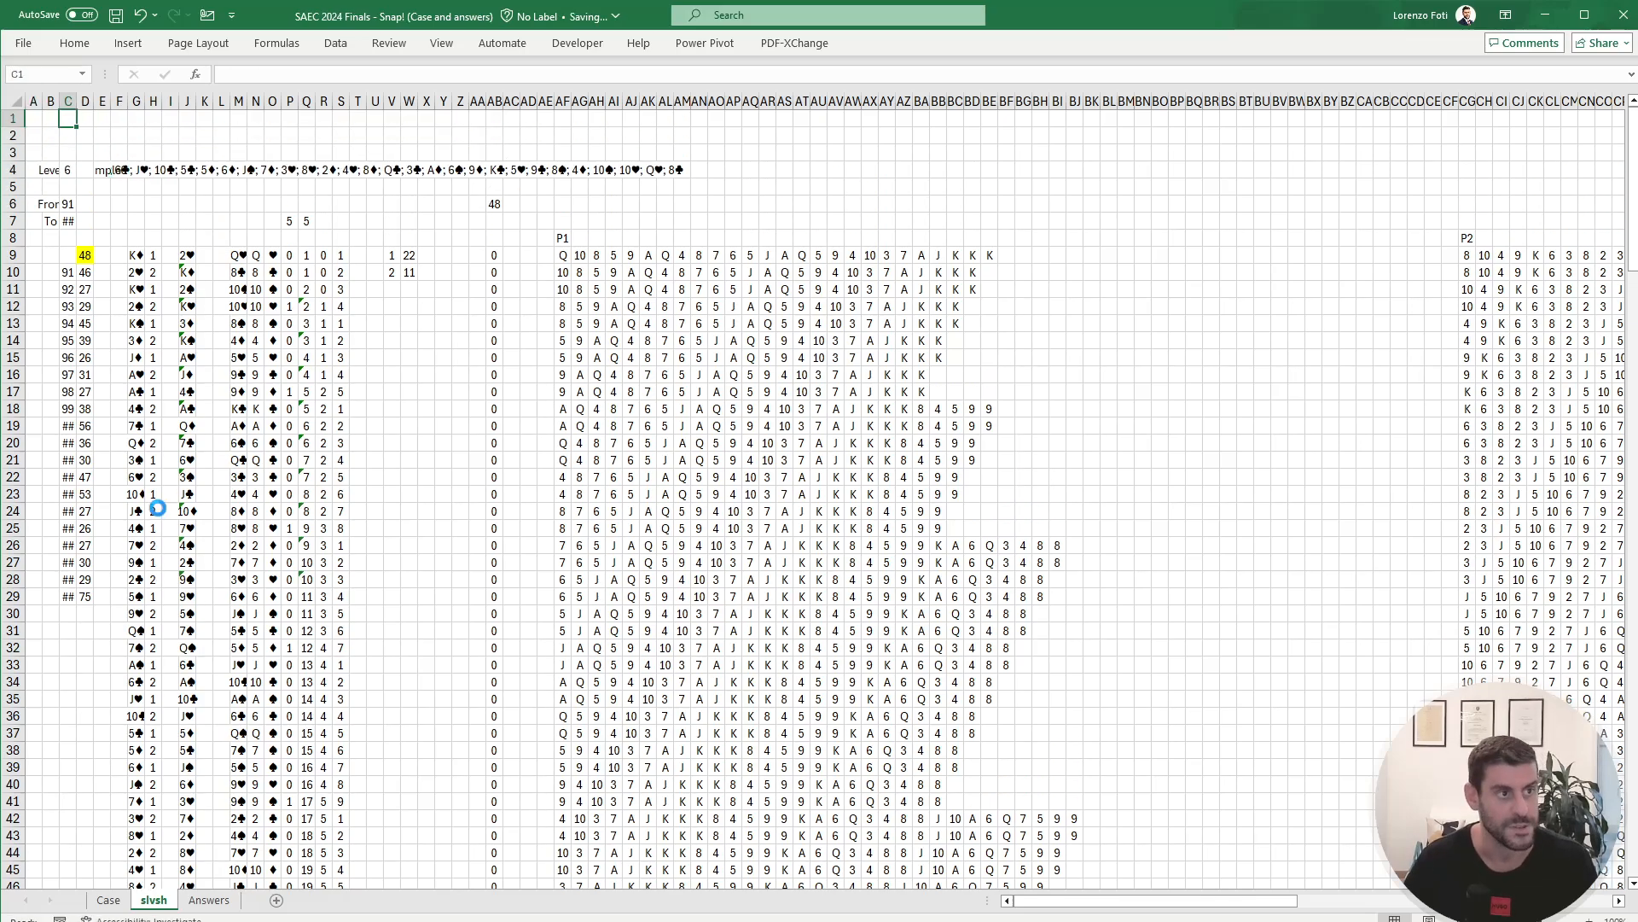
Step: Set the workbook's calculation mode to manual
key("Down")
key("Right")
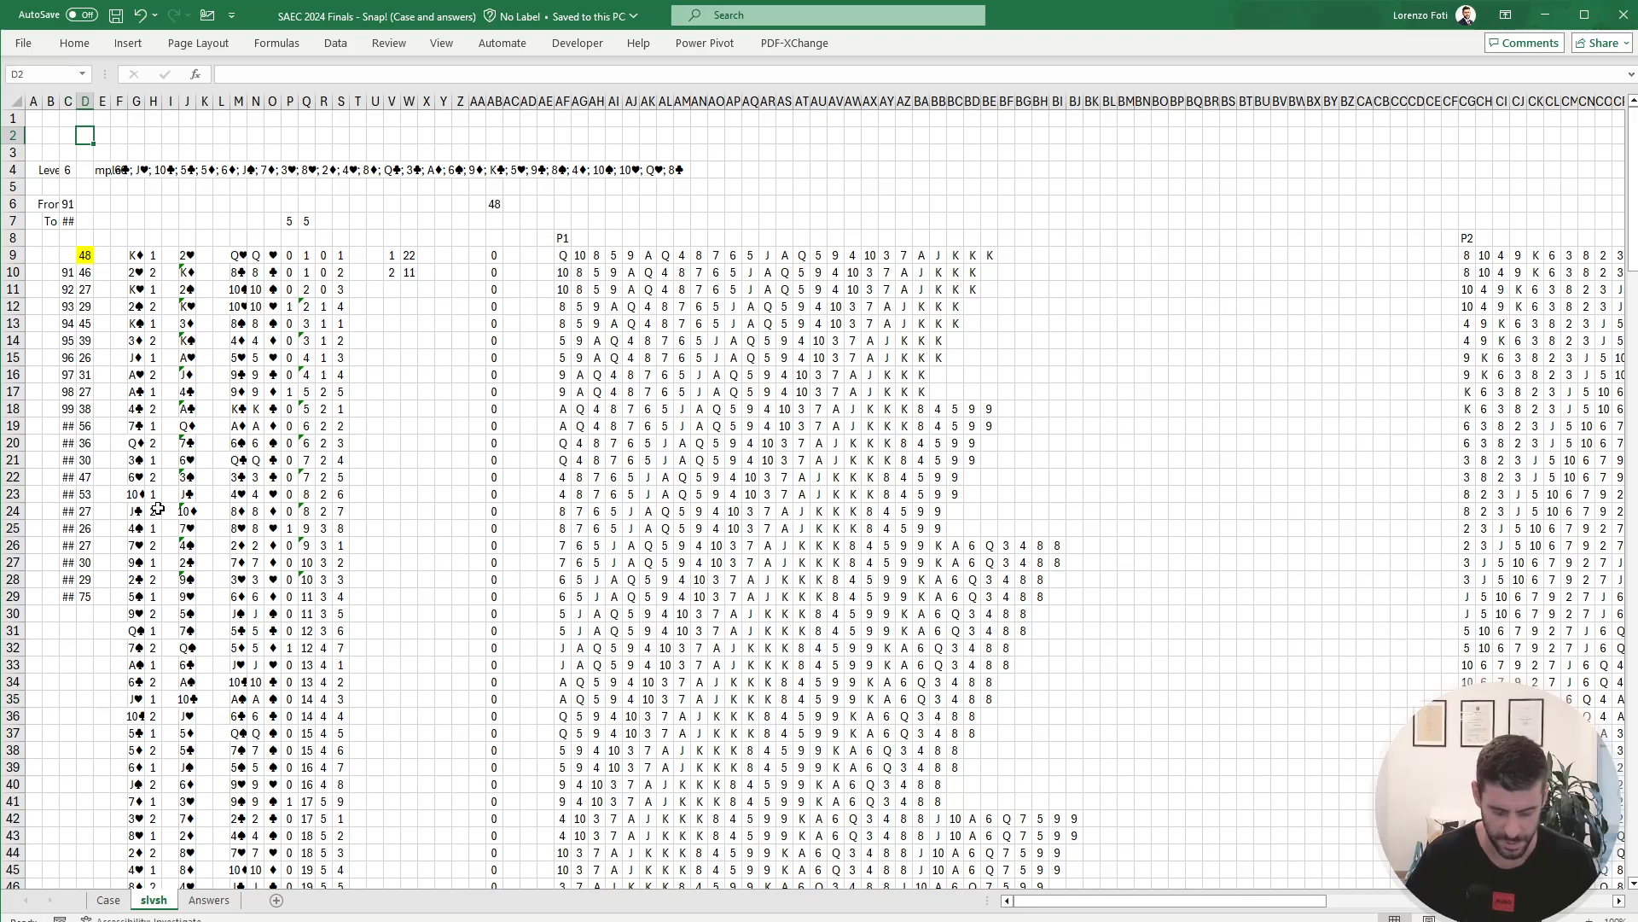
key("alt+m")
key("x")
key("m")
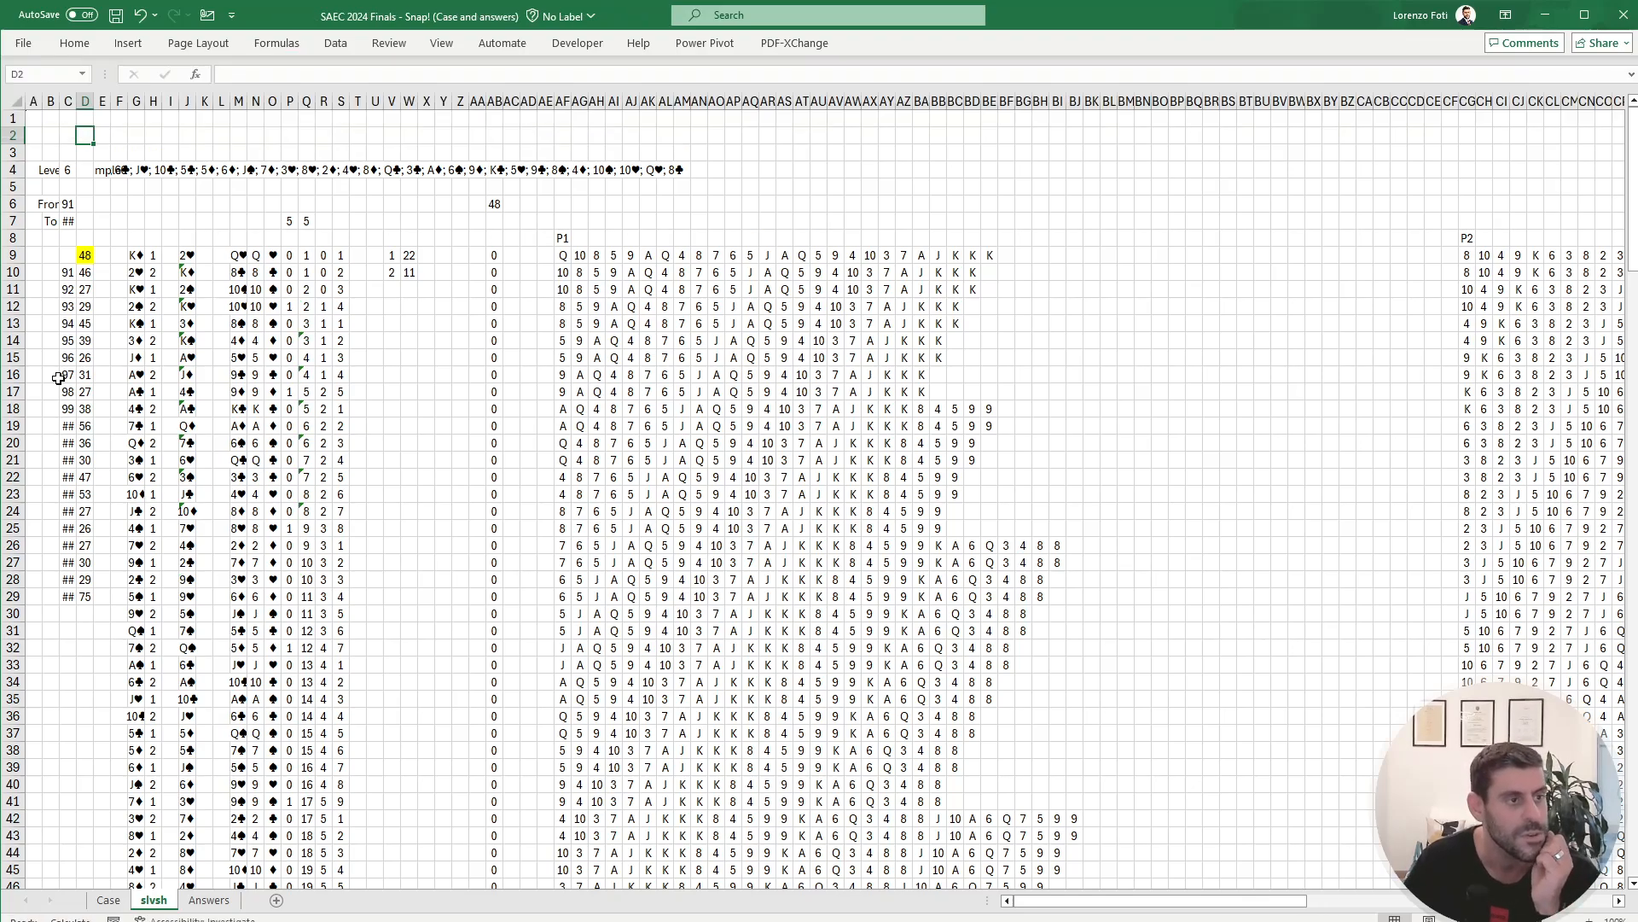
Step: Copy the data table results in D10:D29 and paste them as values into the Case sheet's Level 6 answers from E232
left_click_drag(80, 274, 86, 596)
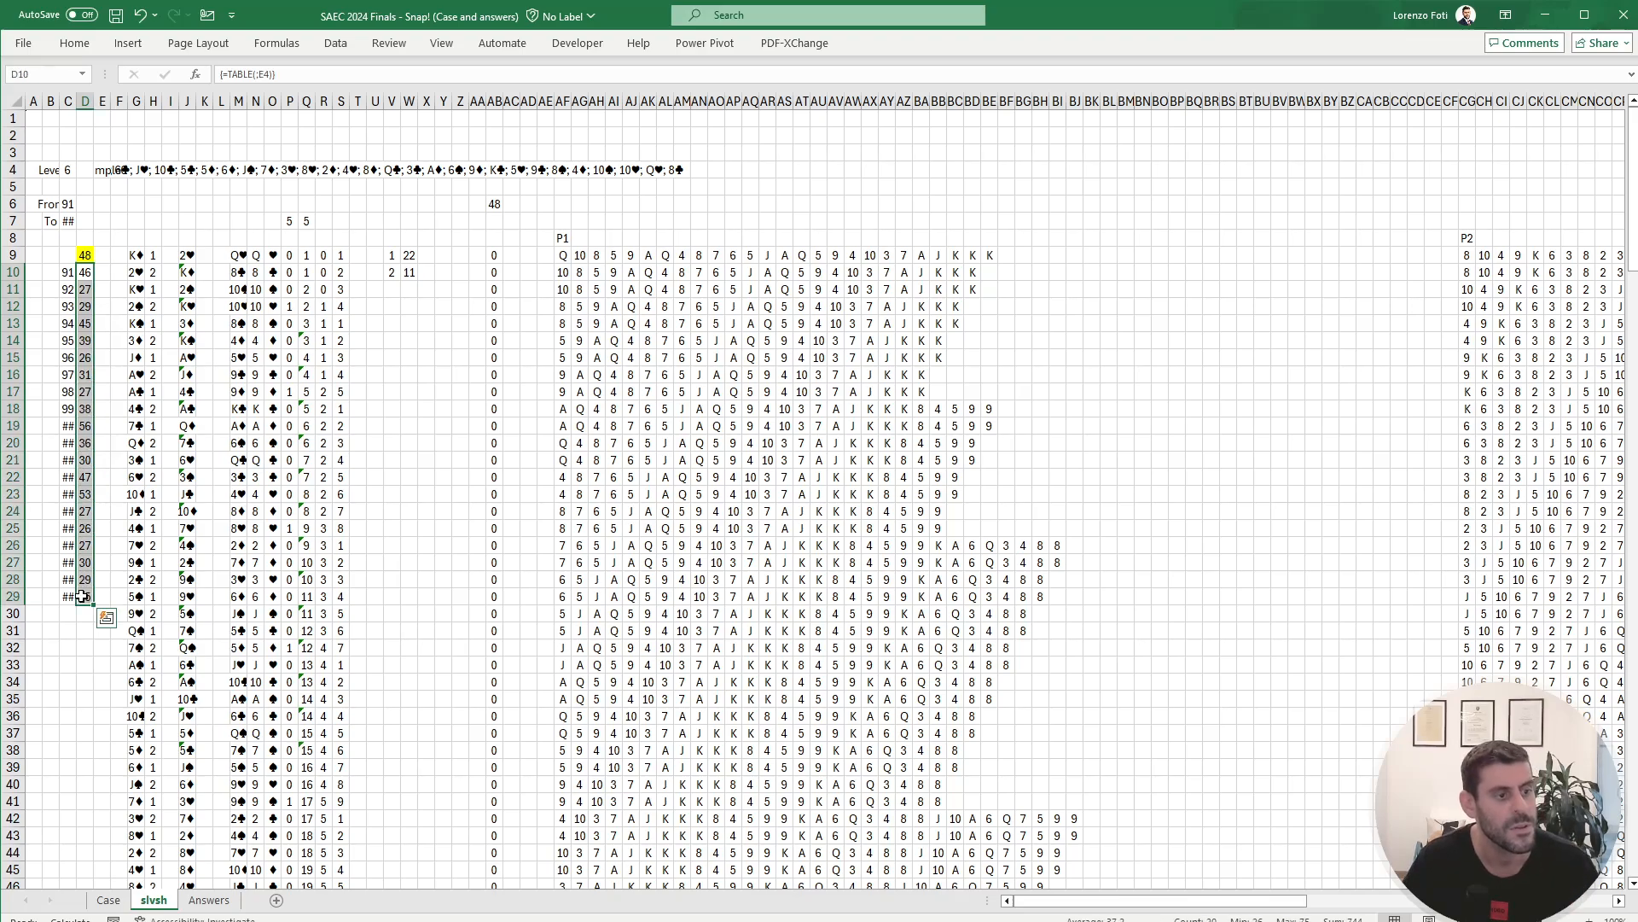
key("ctrl+c")
left_click(108, 899)
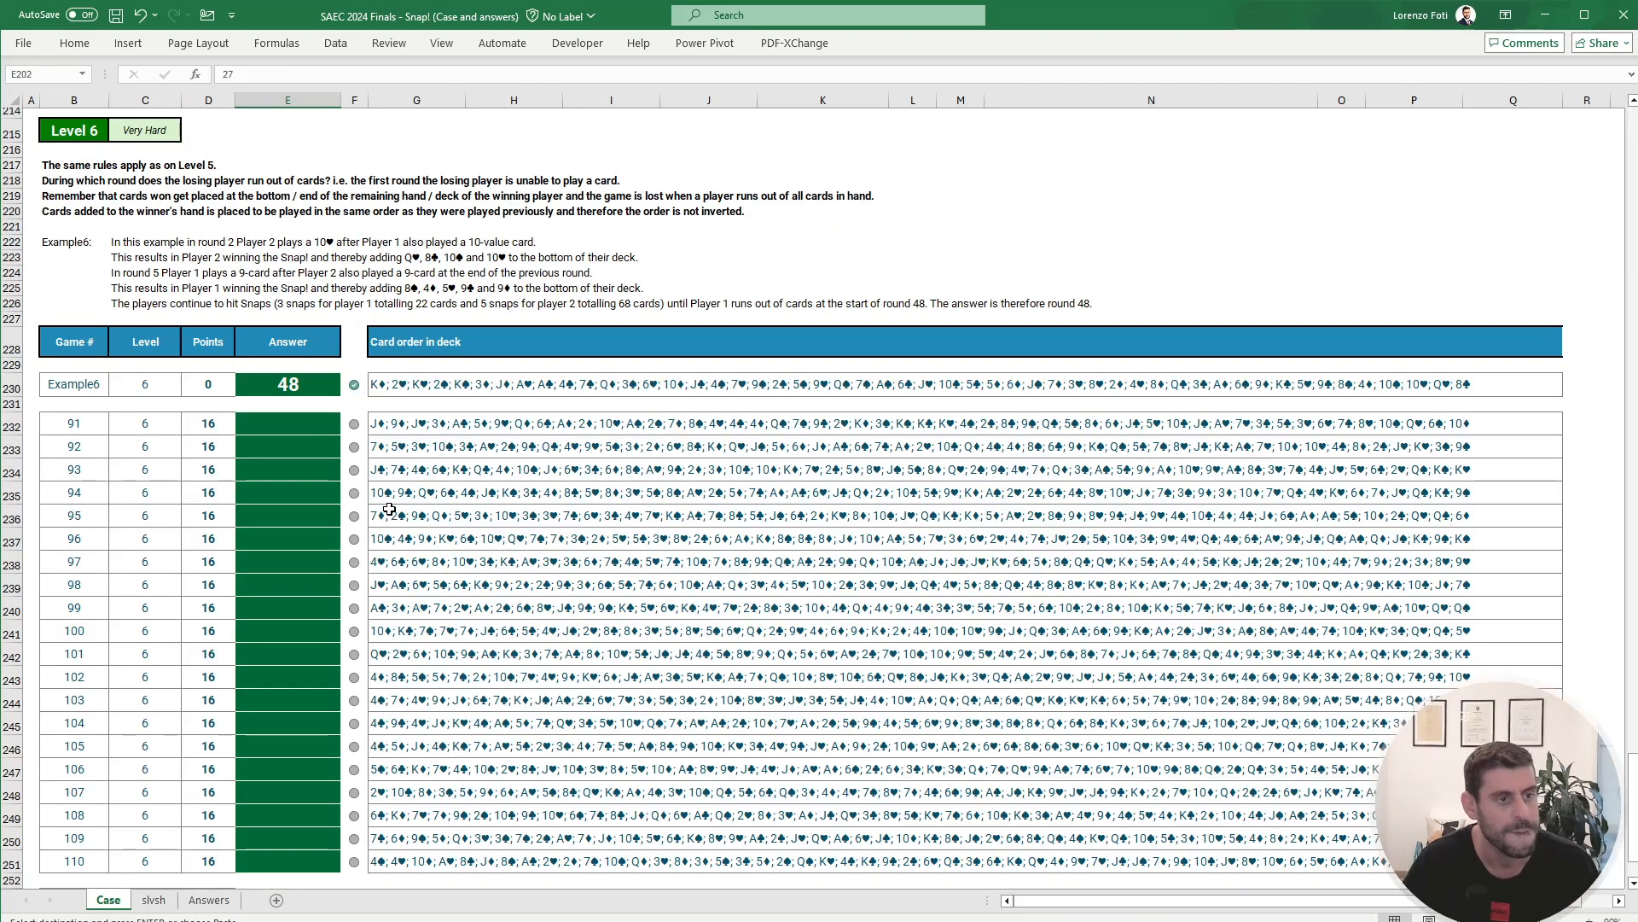
left_click(294, 429)
right_click(295, 422)
left_click(362, 536)
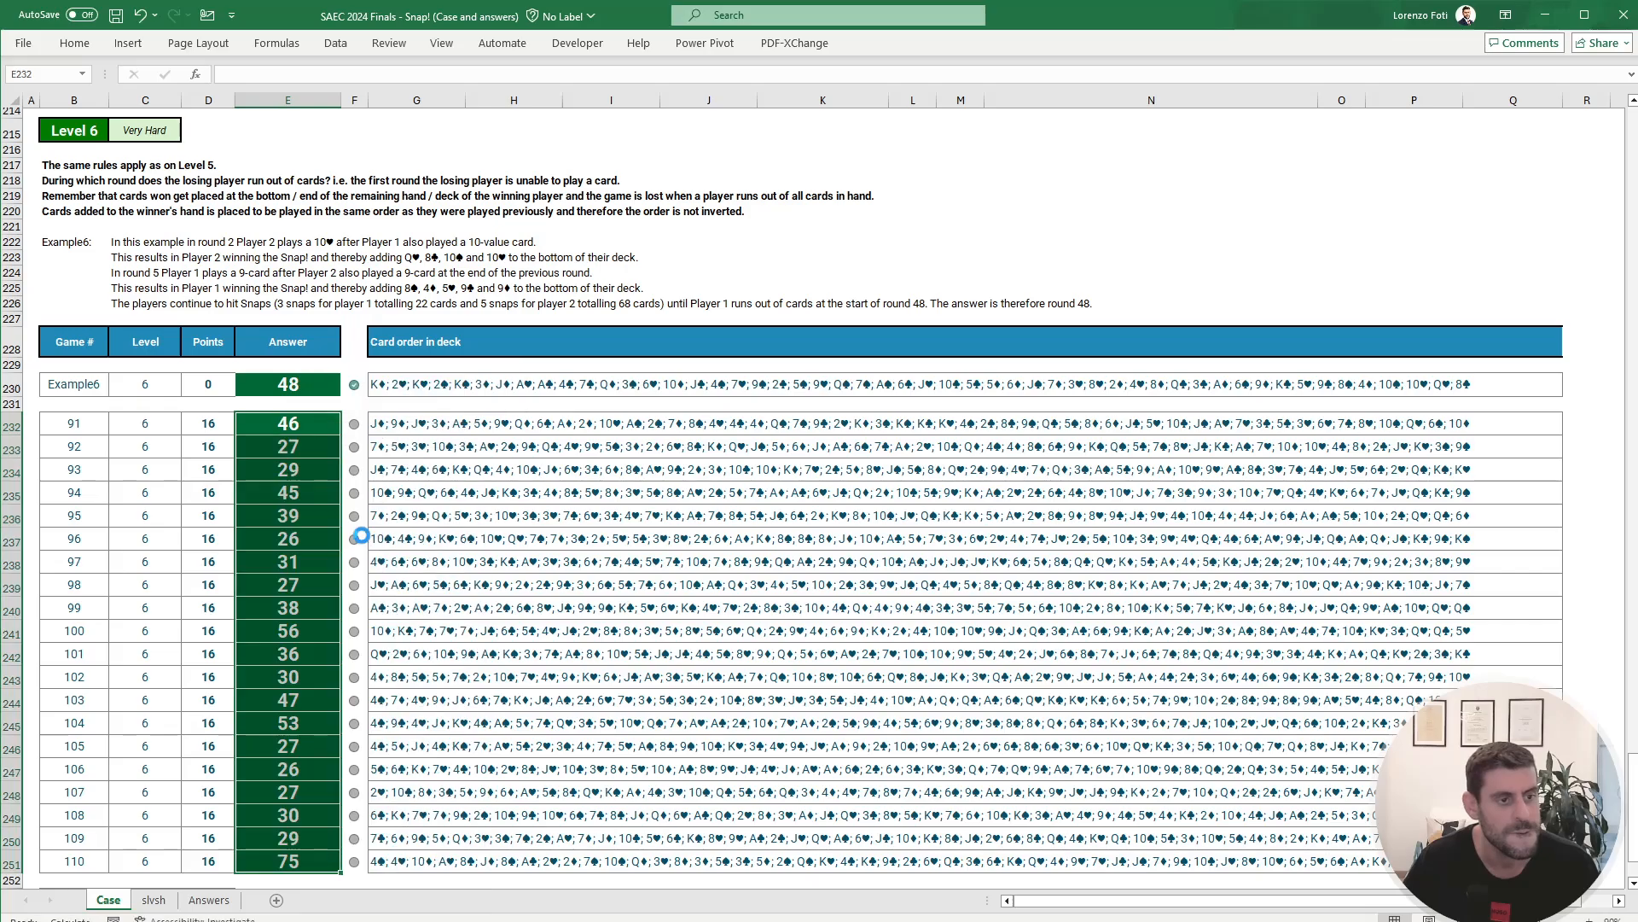
Step: Compare the pasted Level 6 results on the Case sheet with the Answers sheet, including games 92, 93 and 95
left_click(295, 562)
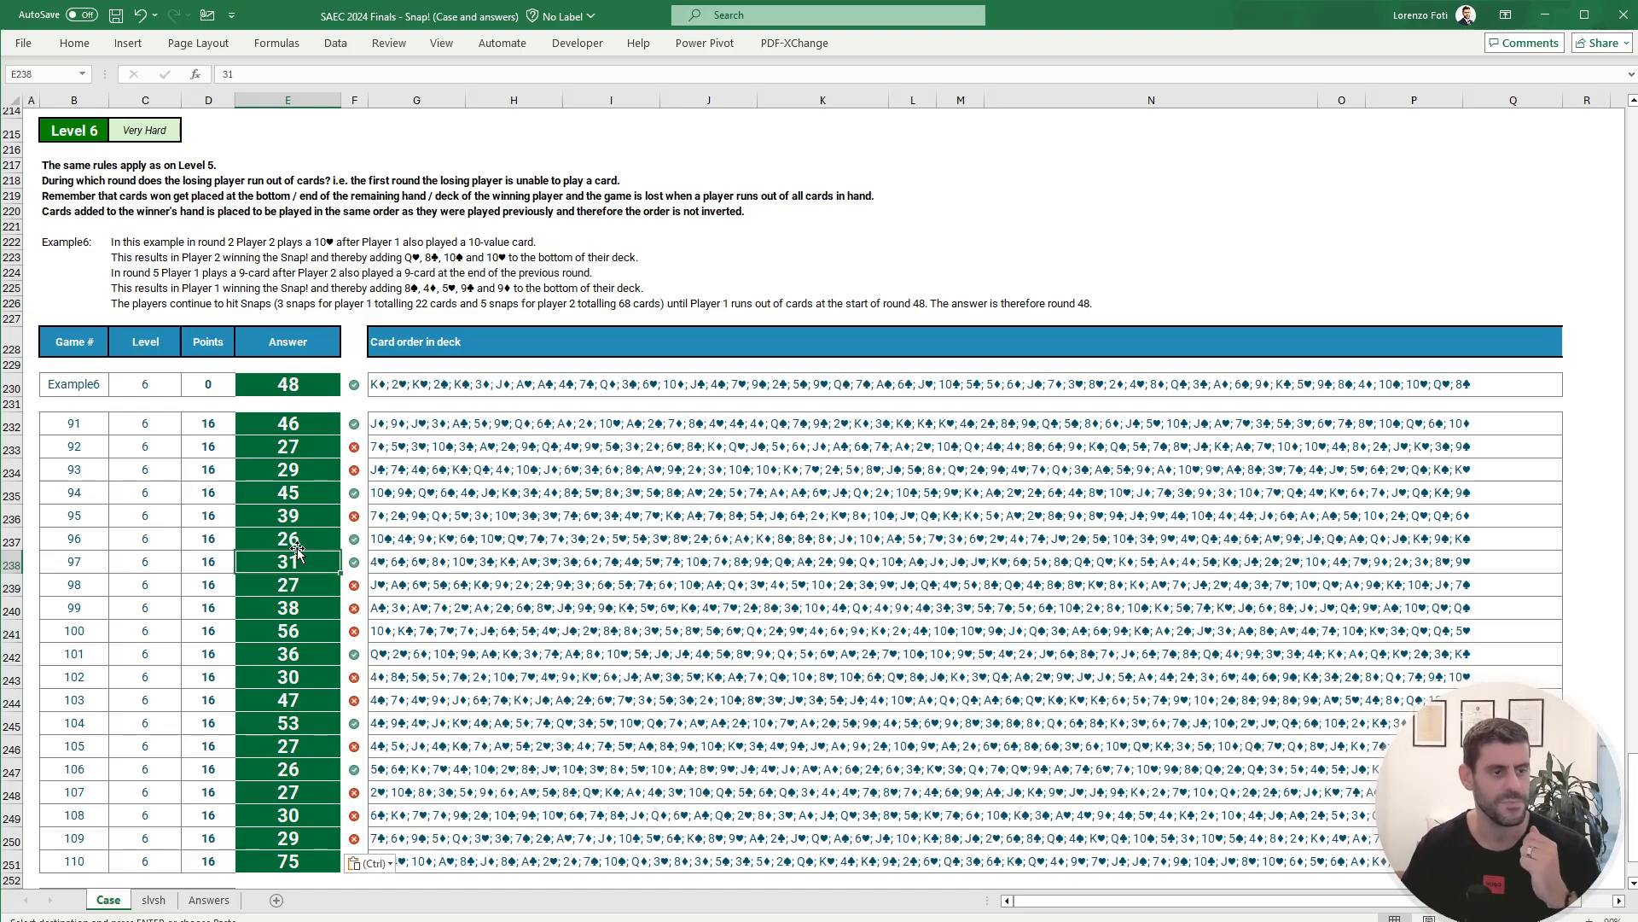
left_click(309, 446)
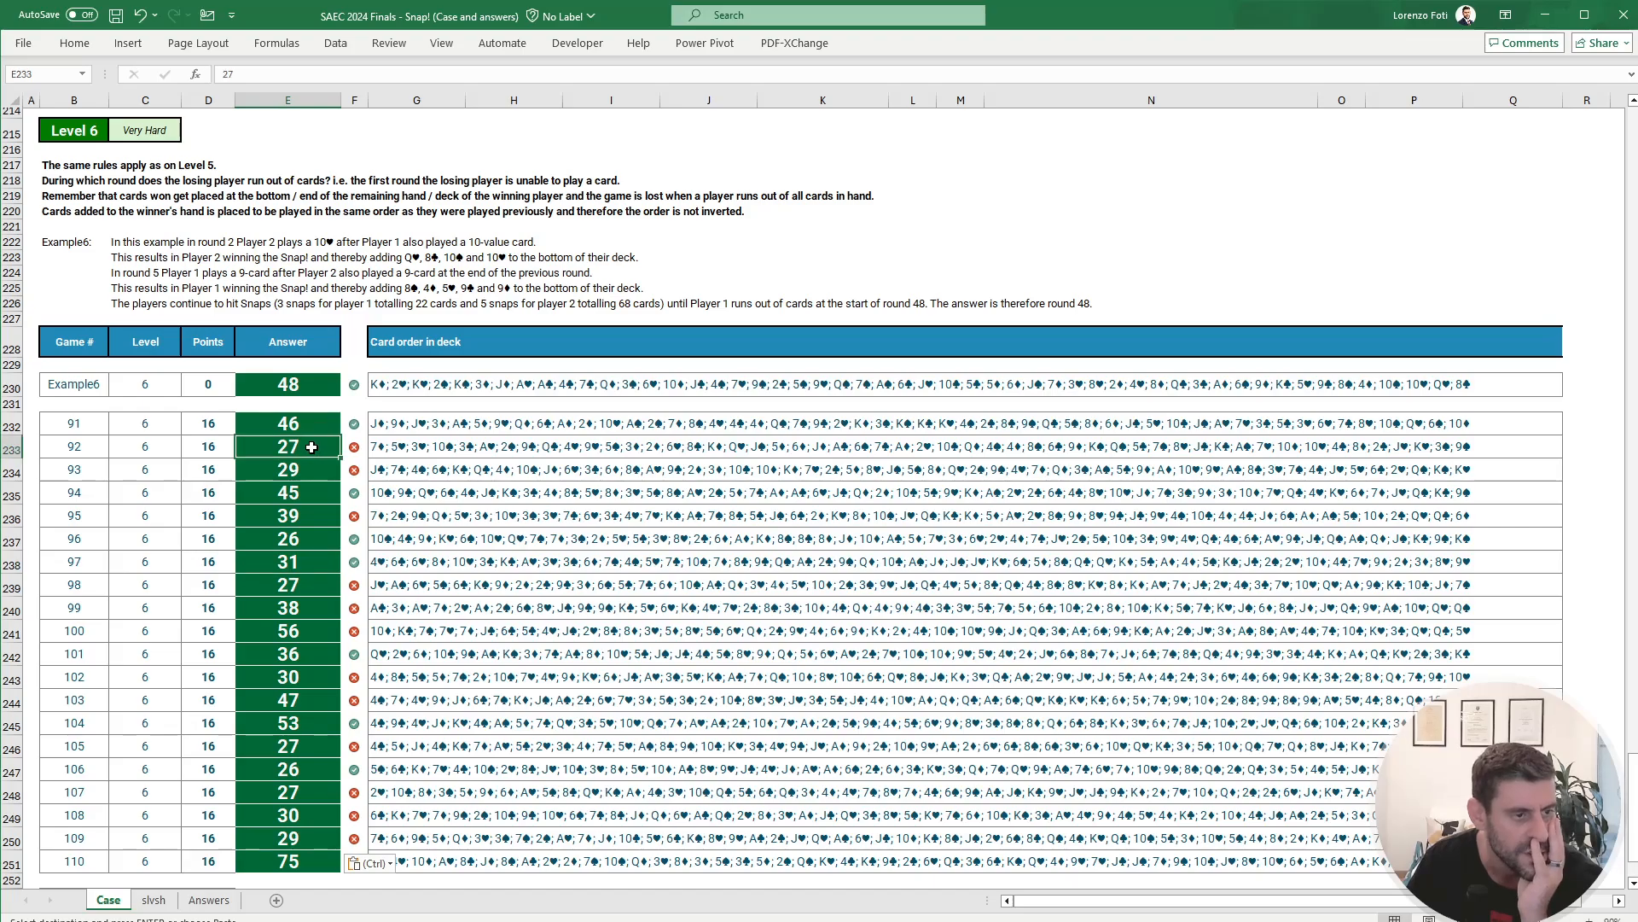
left_click(209, 900)
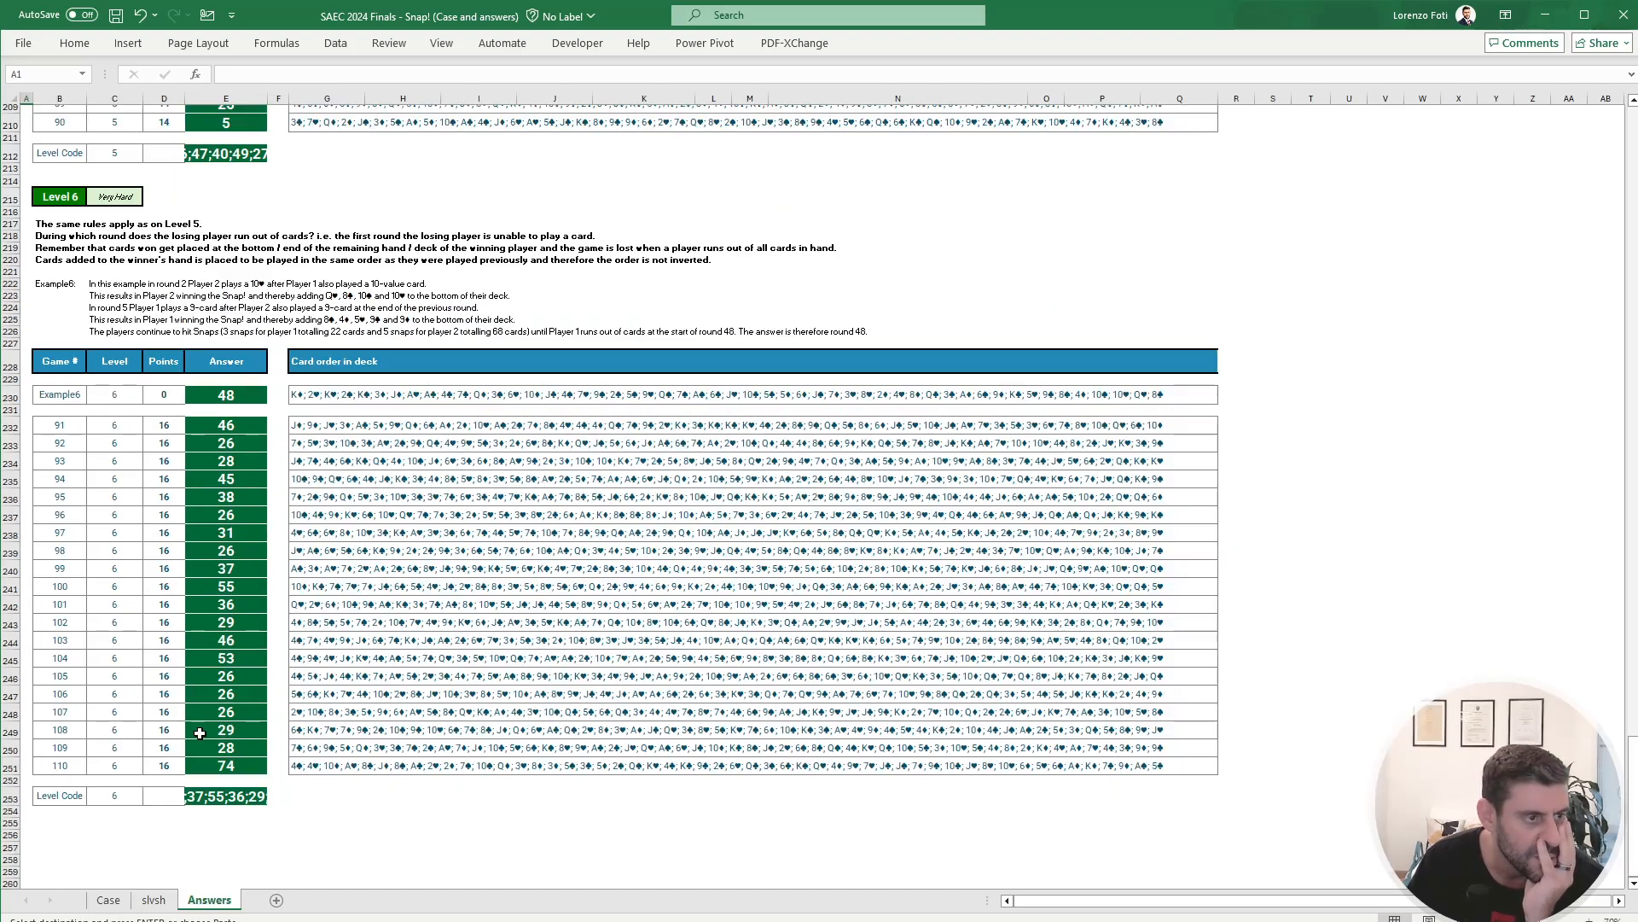
left_click(108, 899)
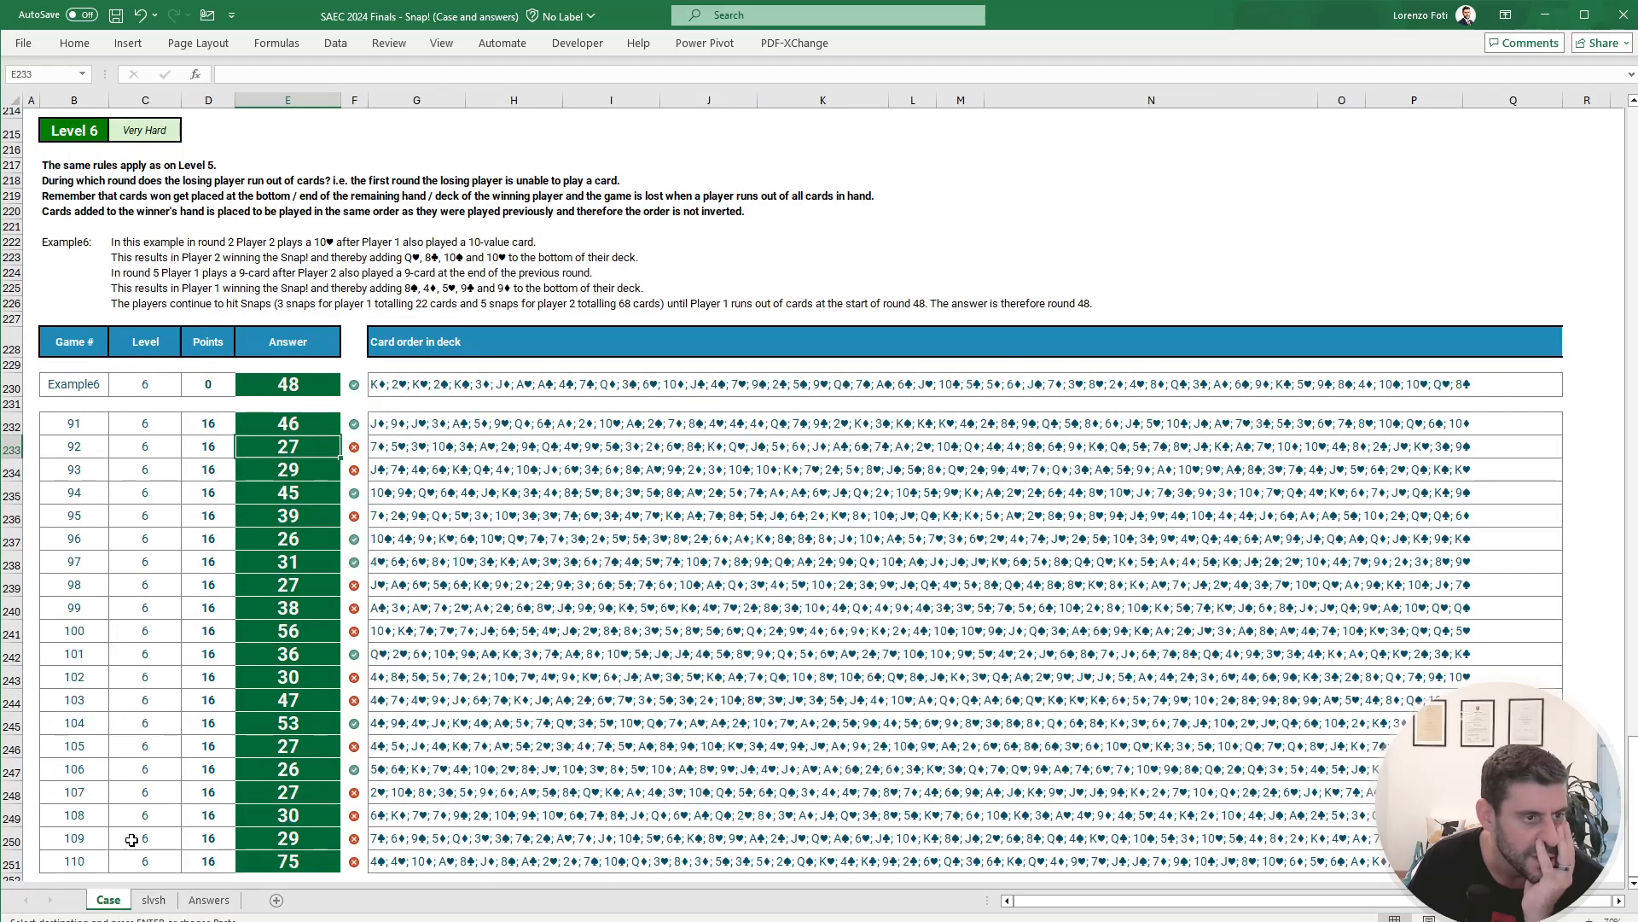
left_click(220, 900)
left_click(234, 460)
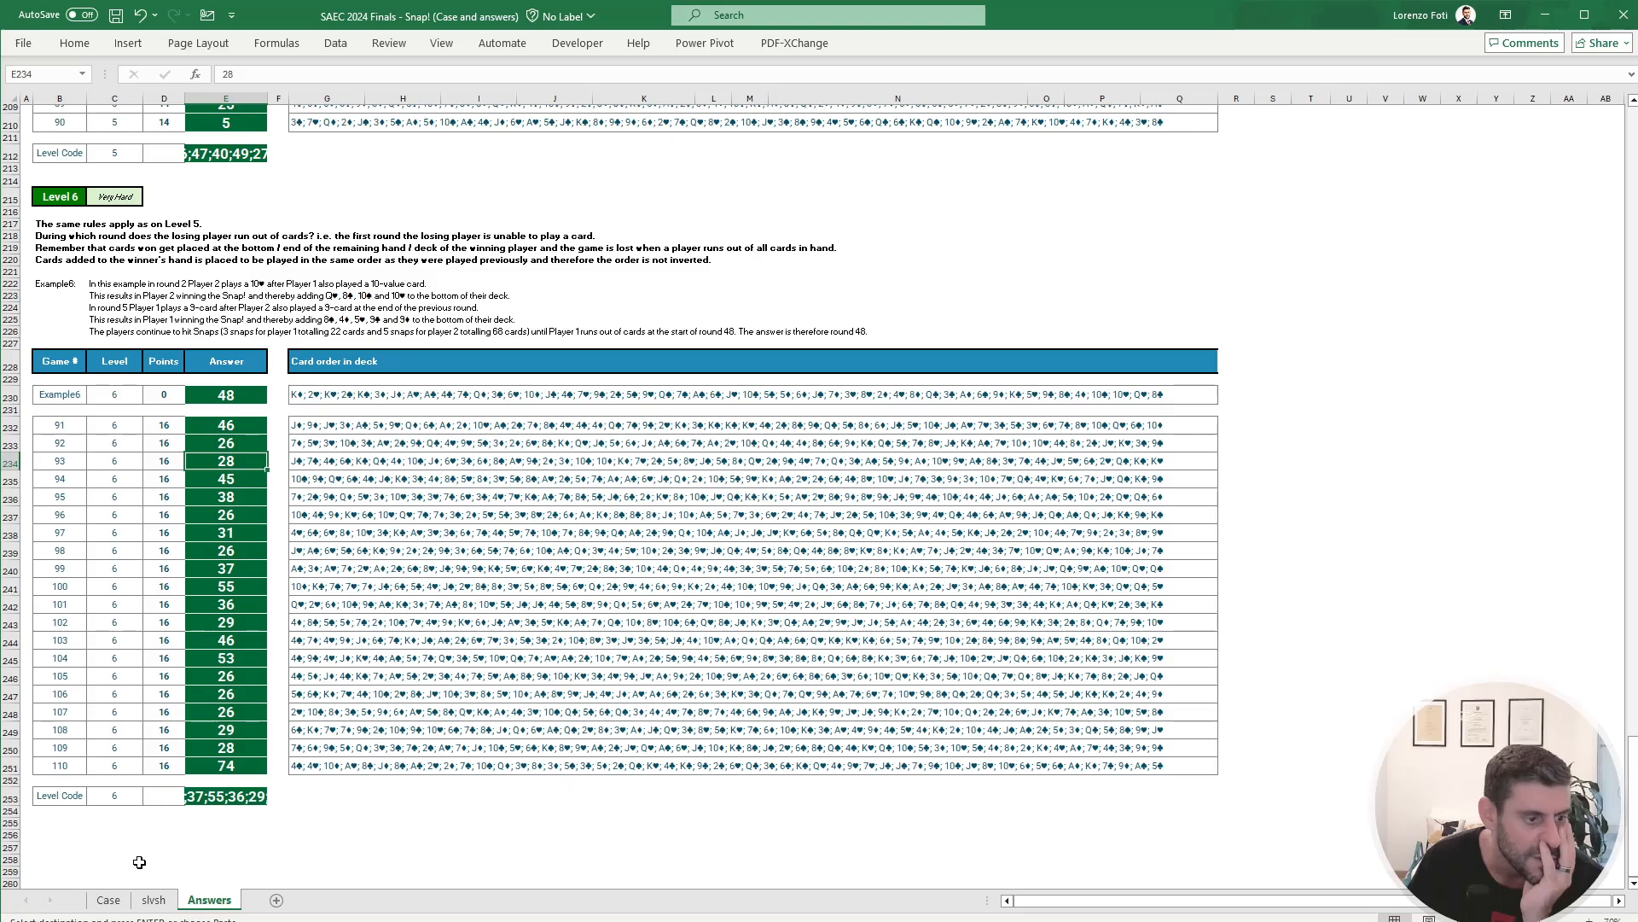
left_click(109, 900)
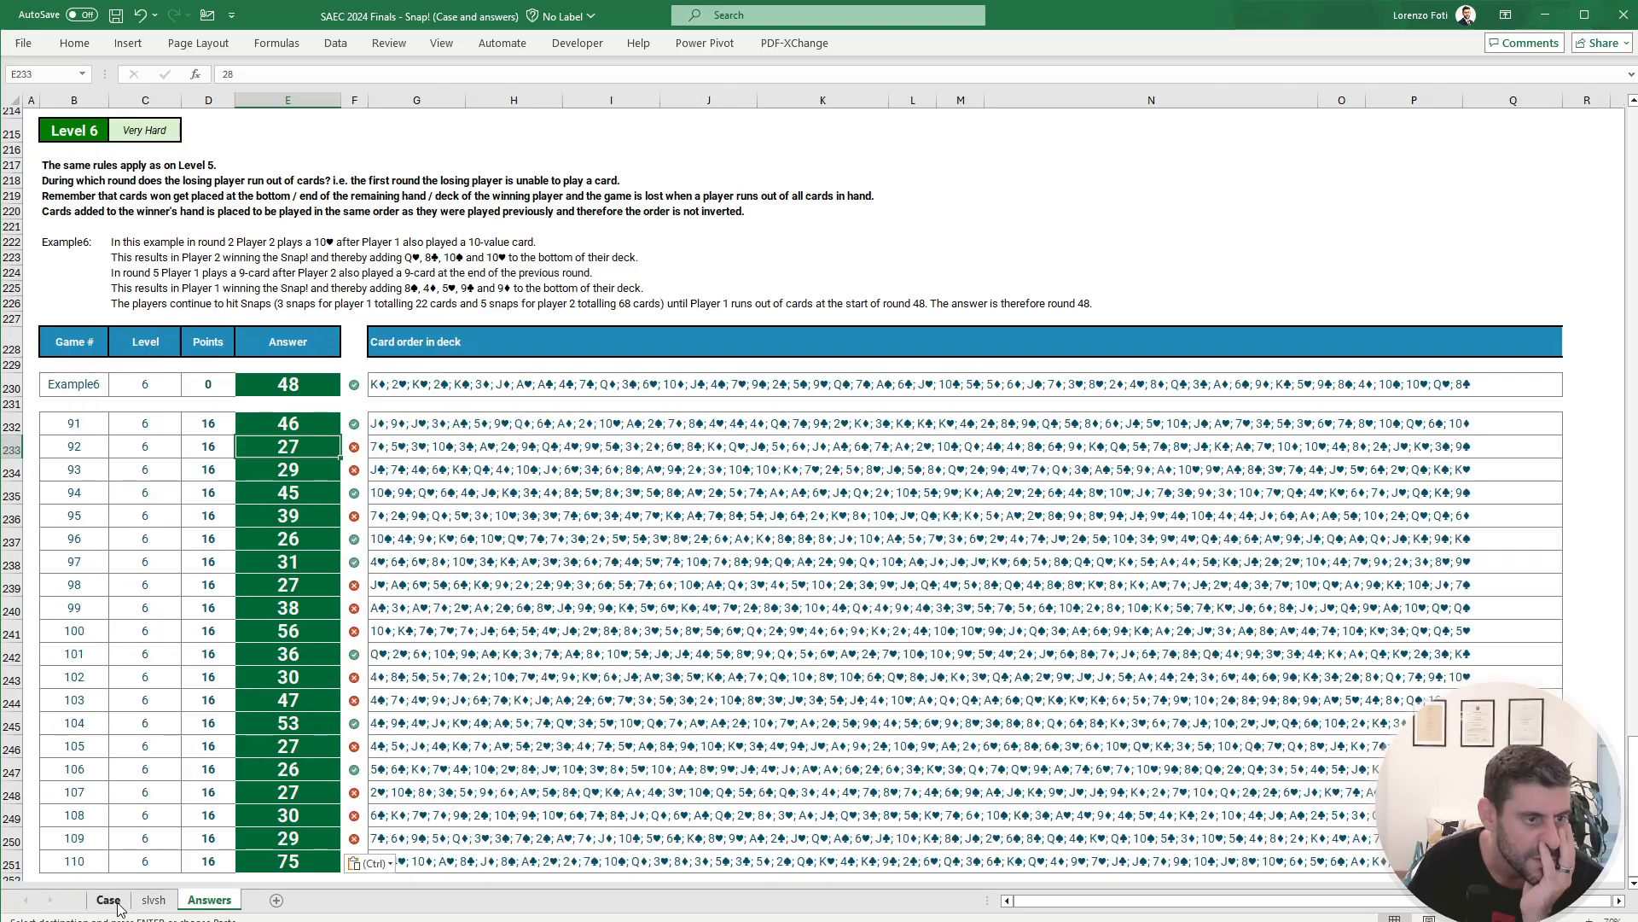
left_click(214, 901)
left_click(226, 497)
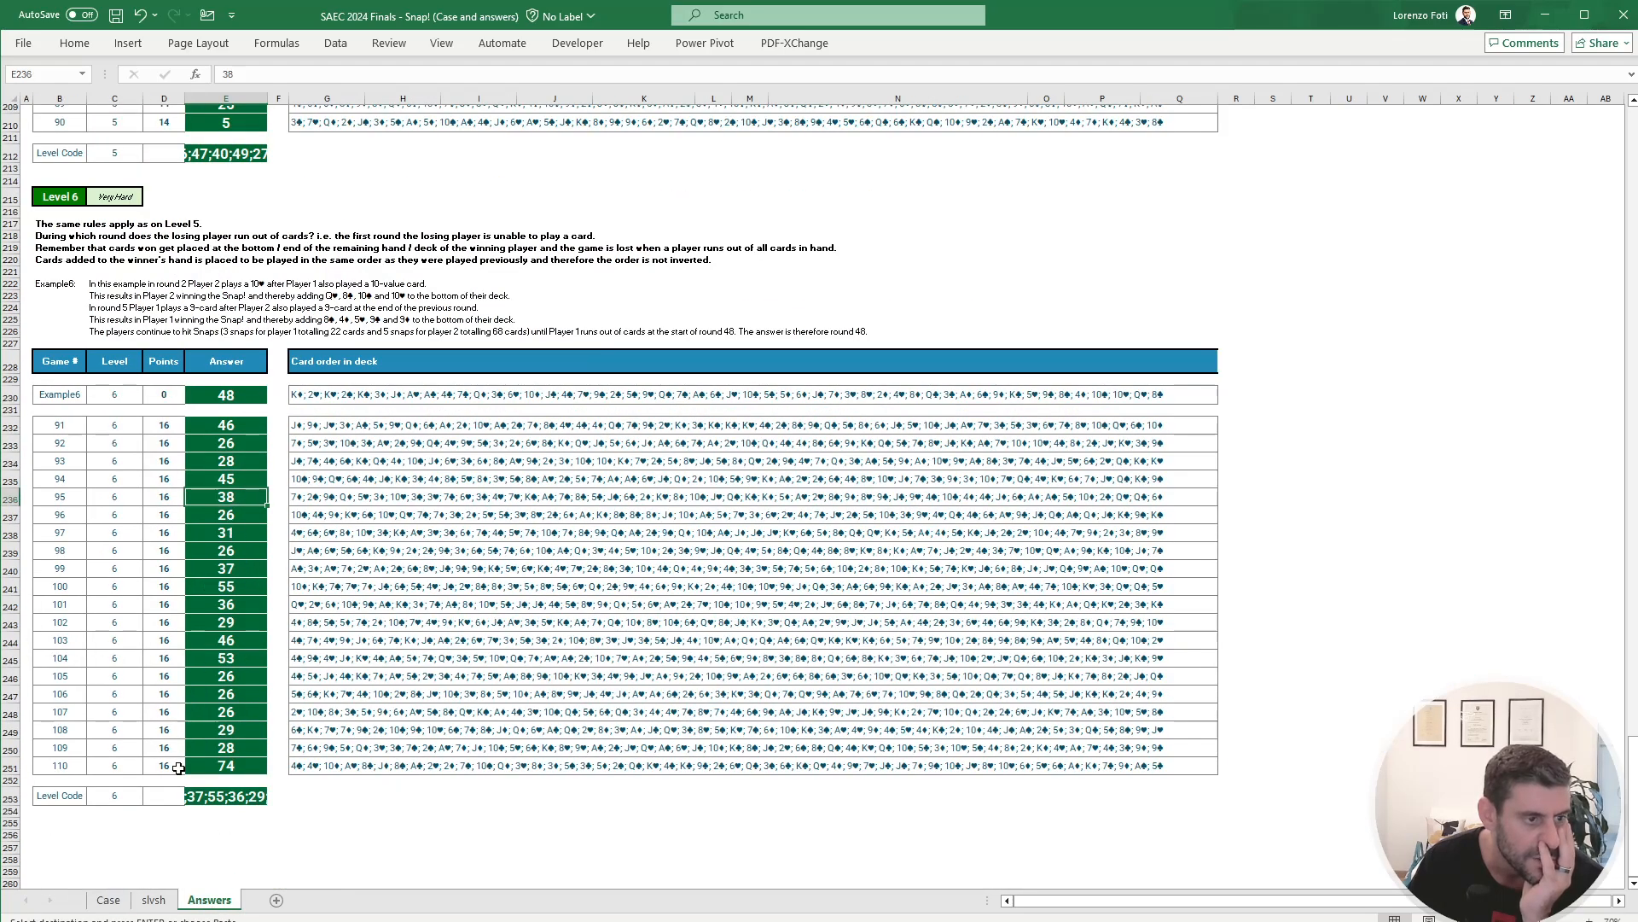
left_click(115, 900)
Step: Set the game selector E4 on the slvsh sheet to 92
left_click(153, 899)
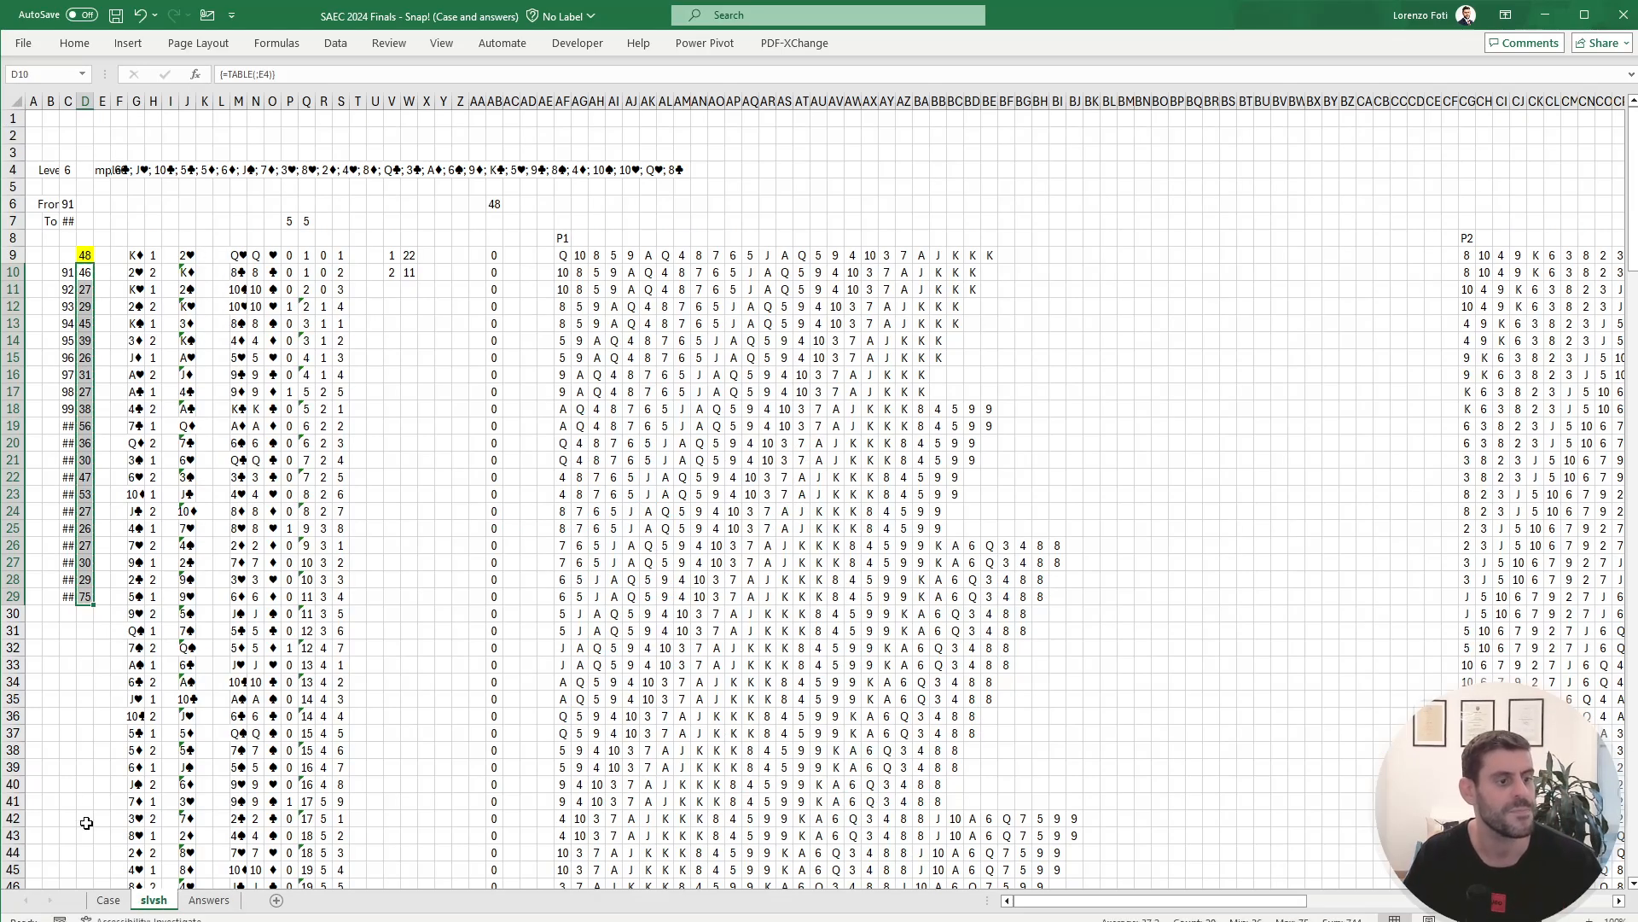
left_click(105, 901)
left_click(154, 900)
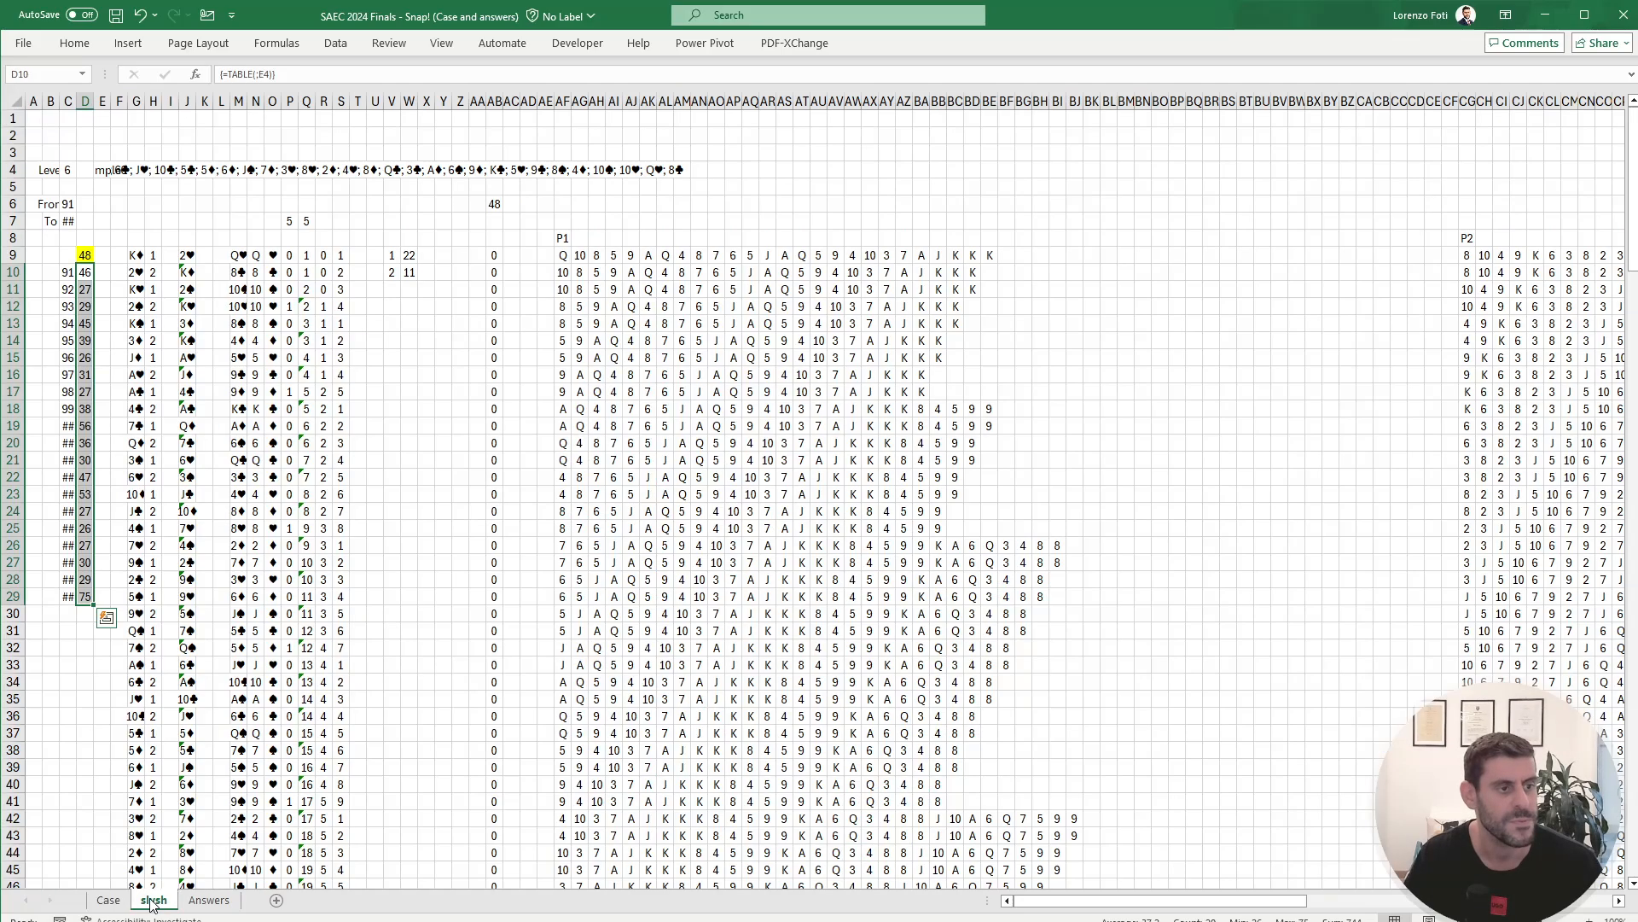
left_click(104, 170)
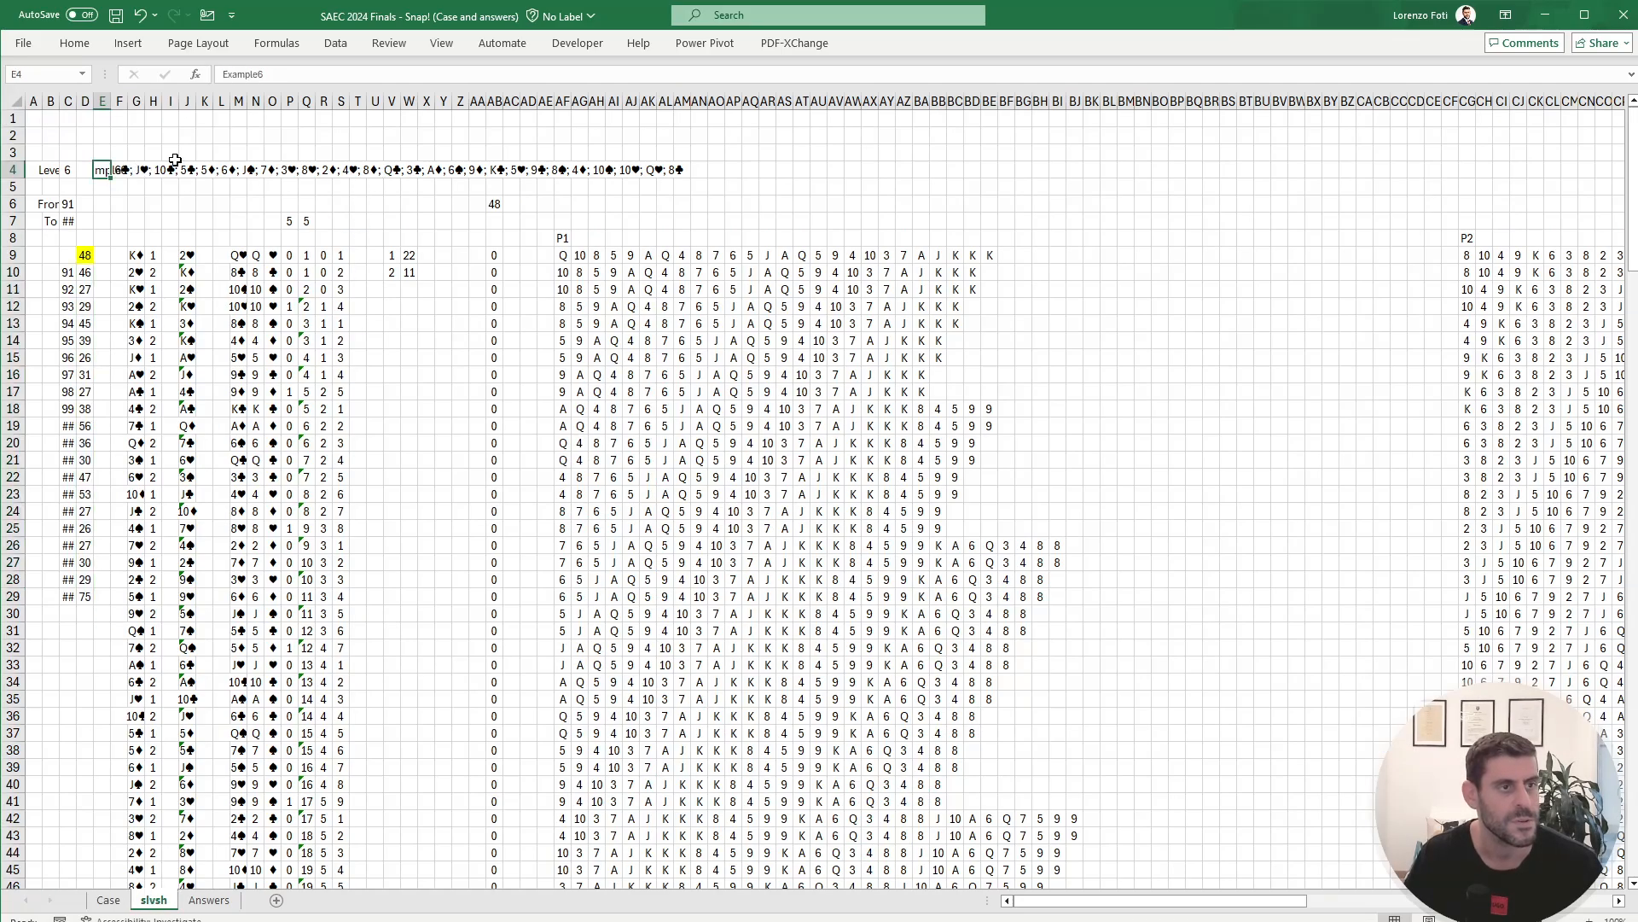
type("92")
key("Return")
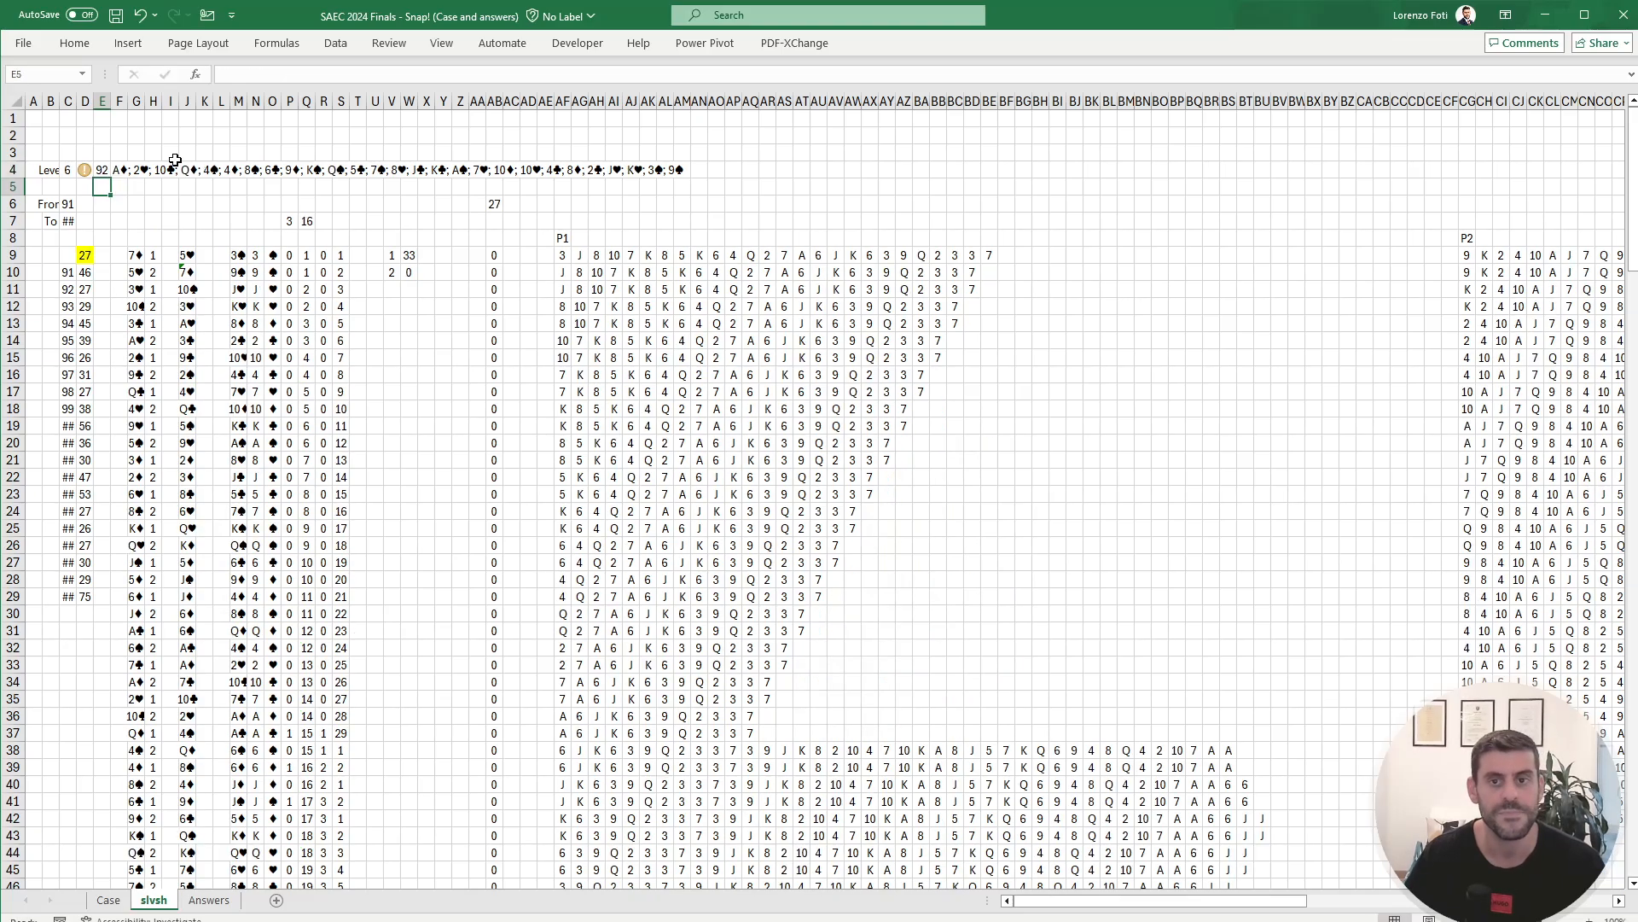
Step: Examine where player 2's deck runs out around CG61, check its round number in EJ61, and consult the Answers sheet
scroll(890, 536, "down", 6)
scroll(890, 536, "down", 4)
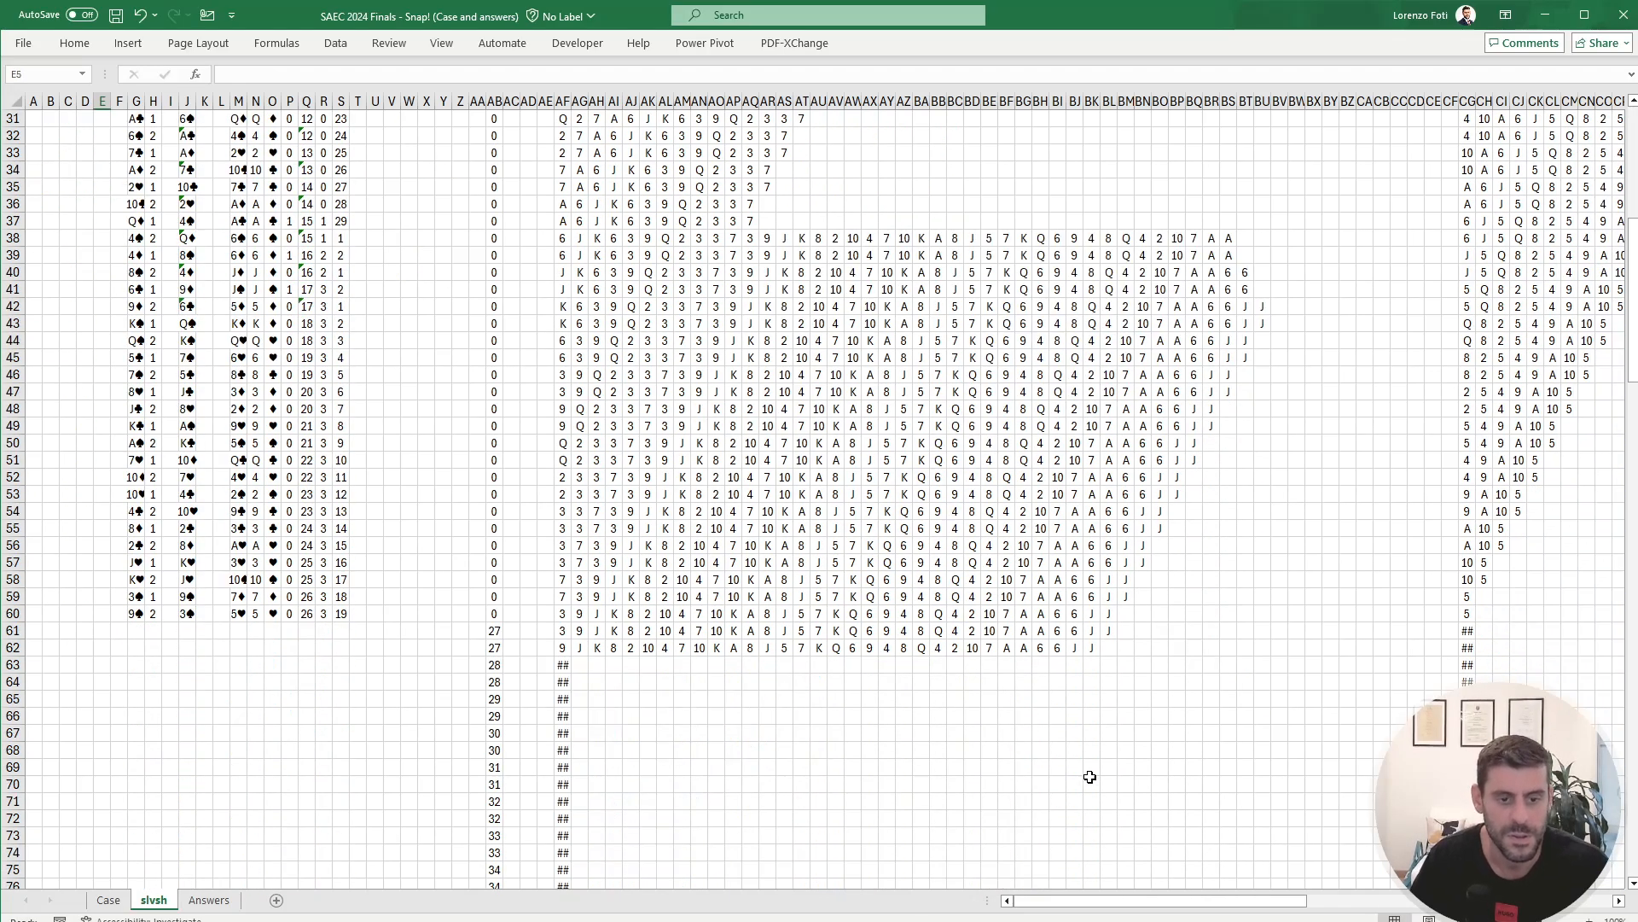
left_click_drag(1072, 898, 1144, 896)
left_click(1088, 631)
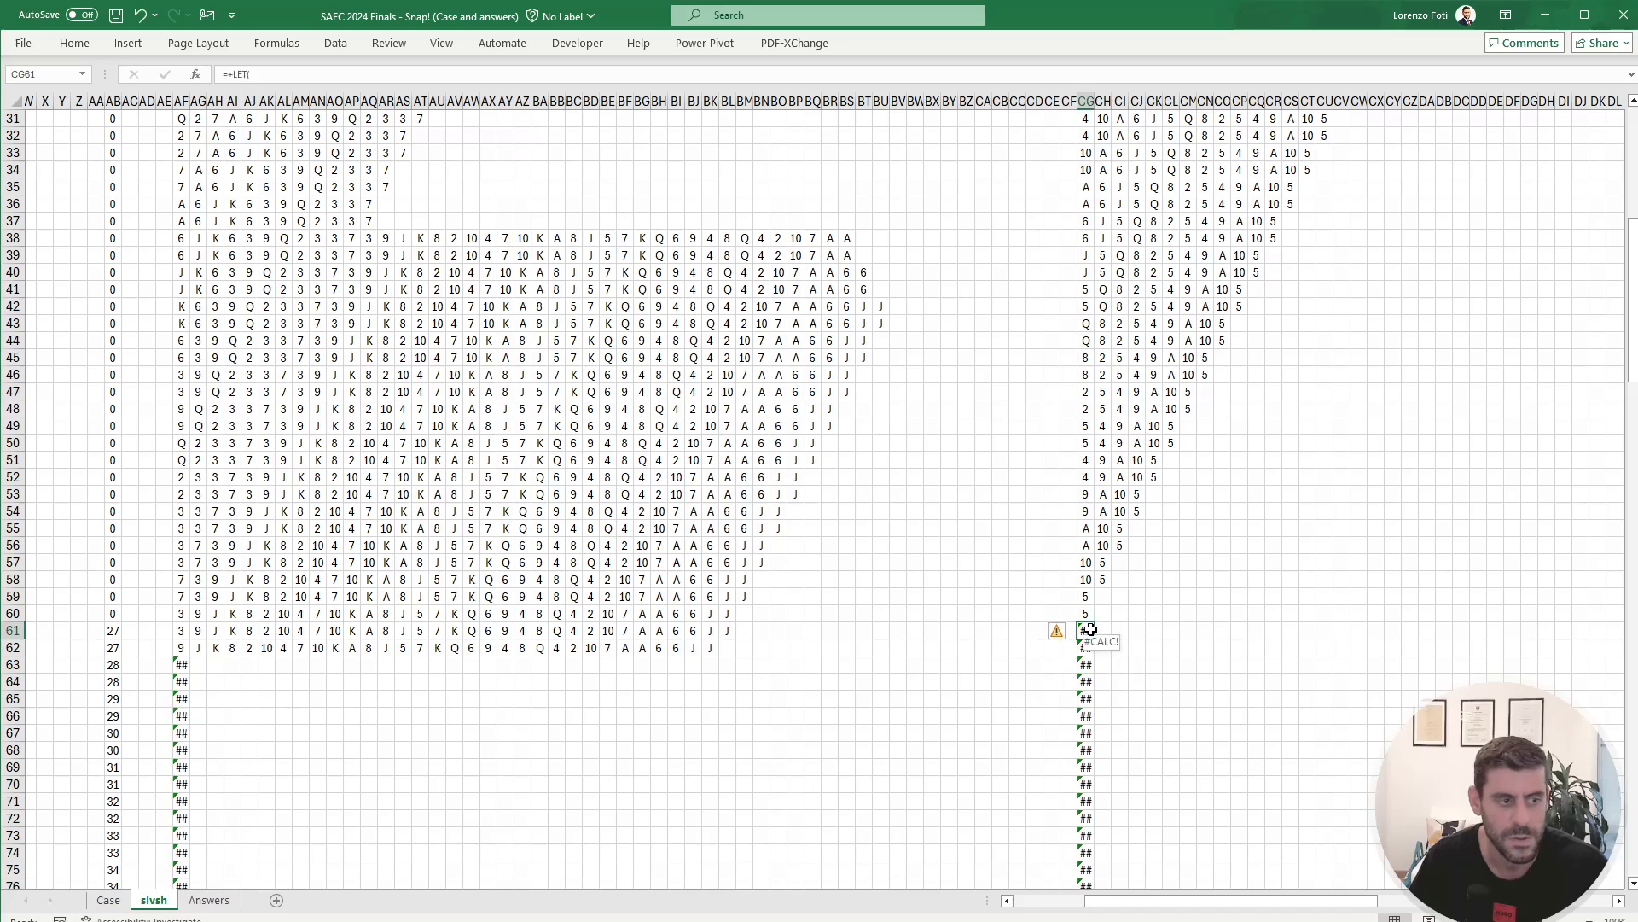
left_click_drag(1179, 902, 1310, 895)
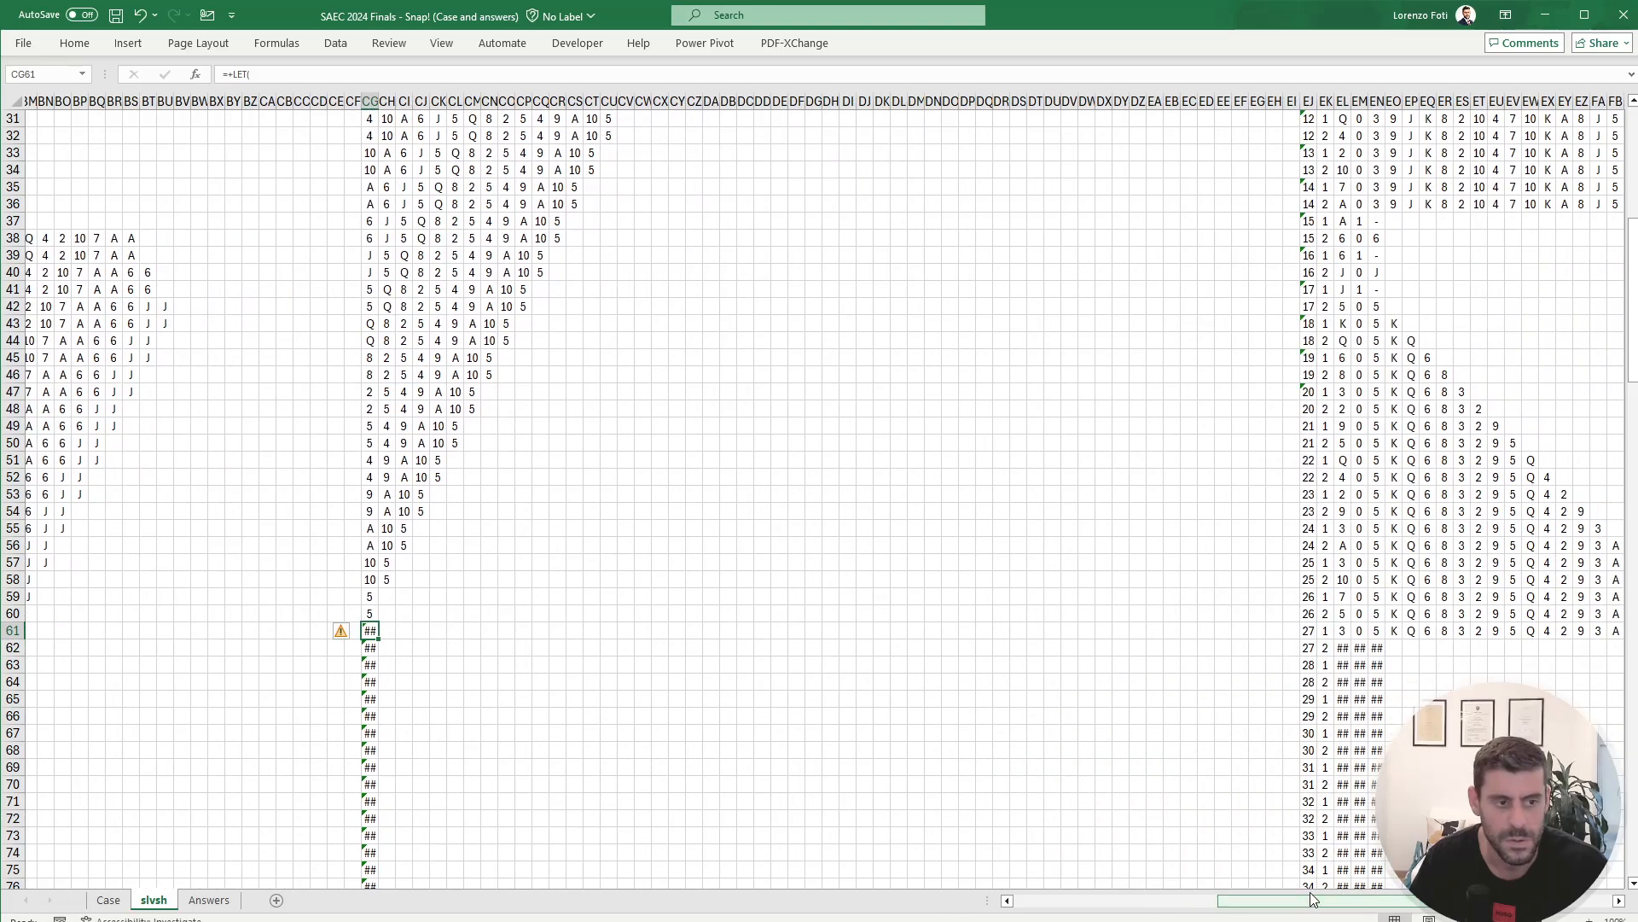
left_click(1306, 630)
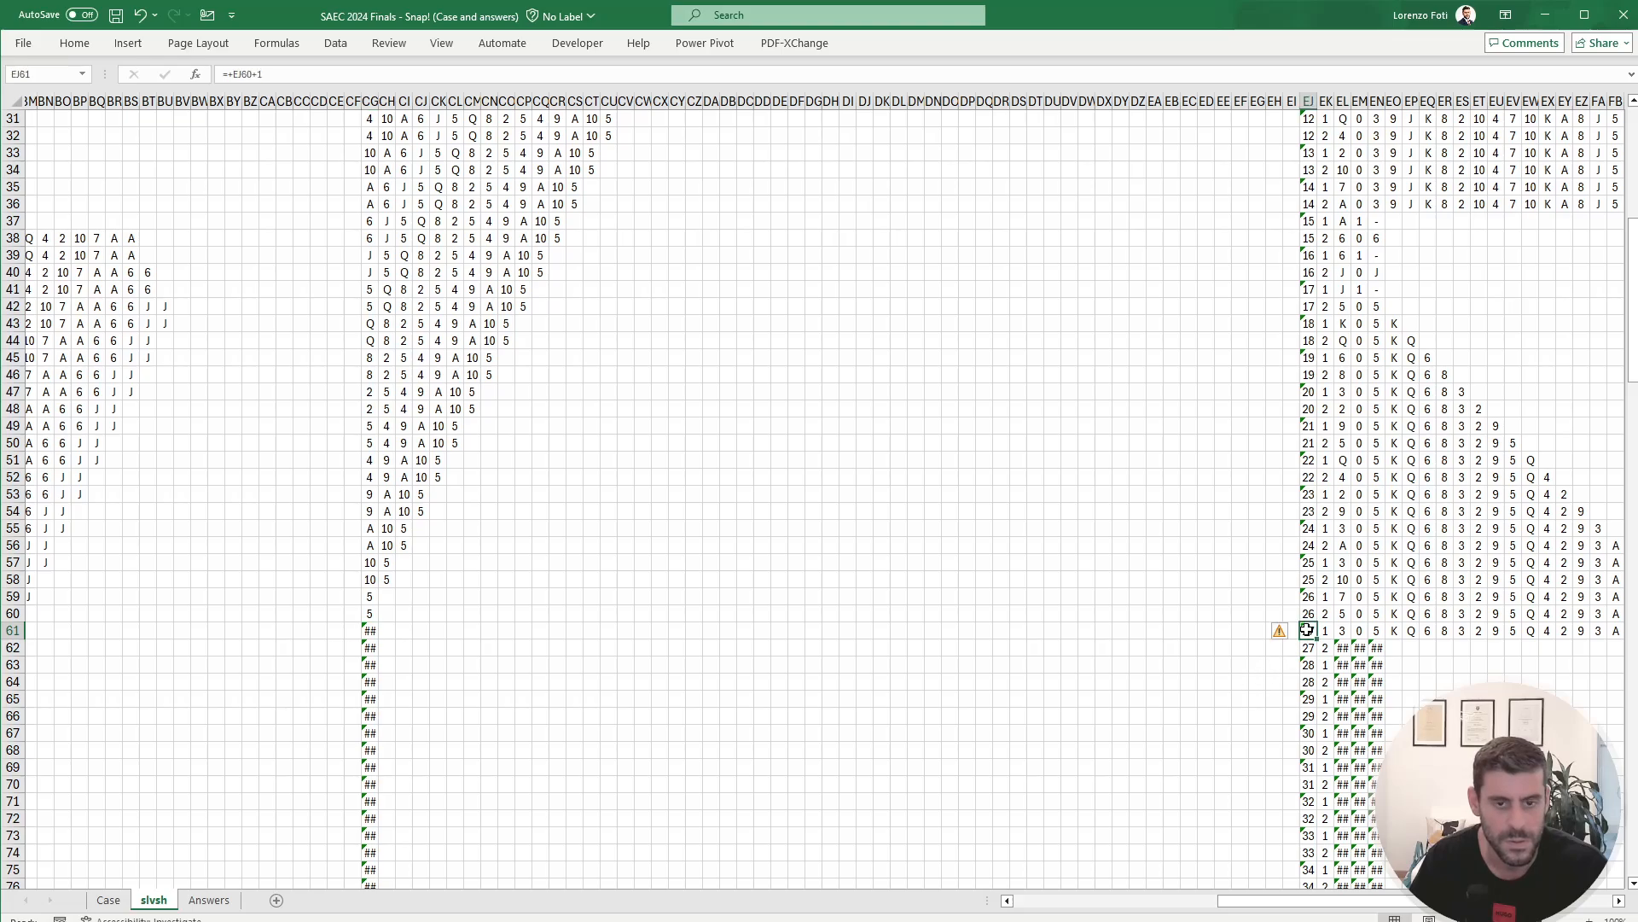
left_click(227, 901)
left_click(157, 902)
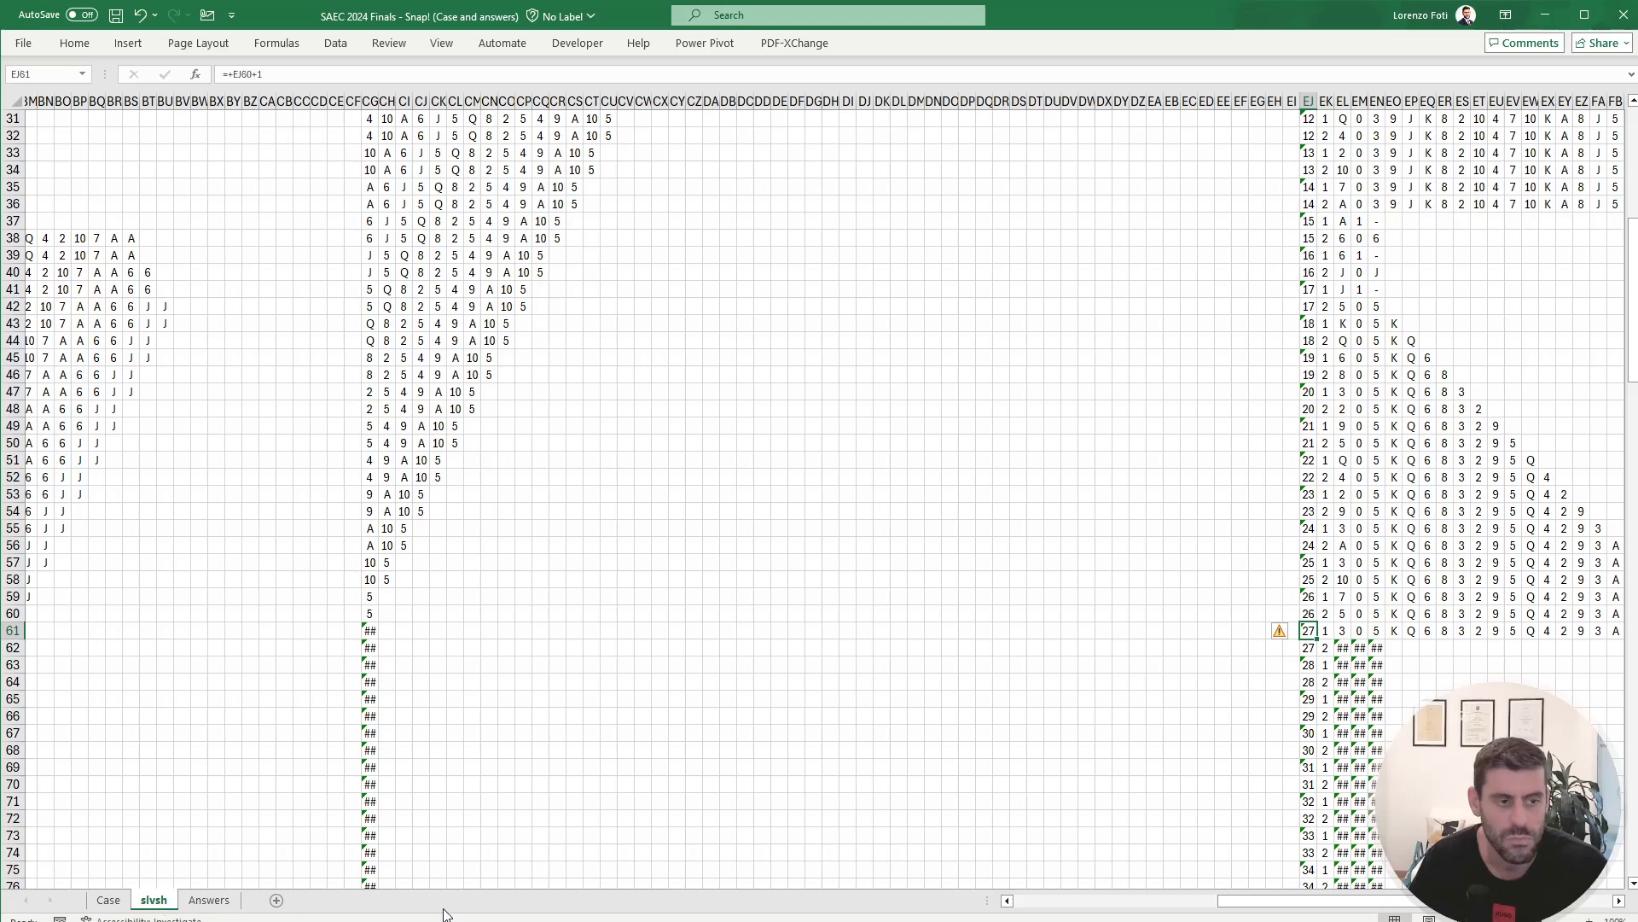
Step: Inspect the deck formulas in CG58:CG60 on the slvsh sheet, where player 2's last cards are played
left_click_drag(1318, 902, 1247, 904)
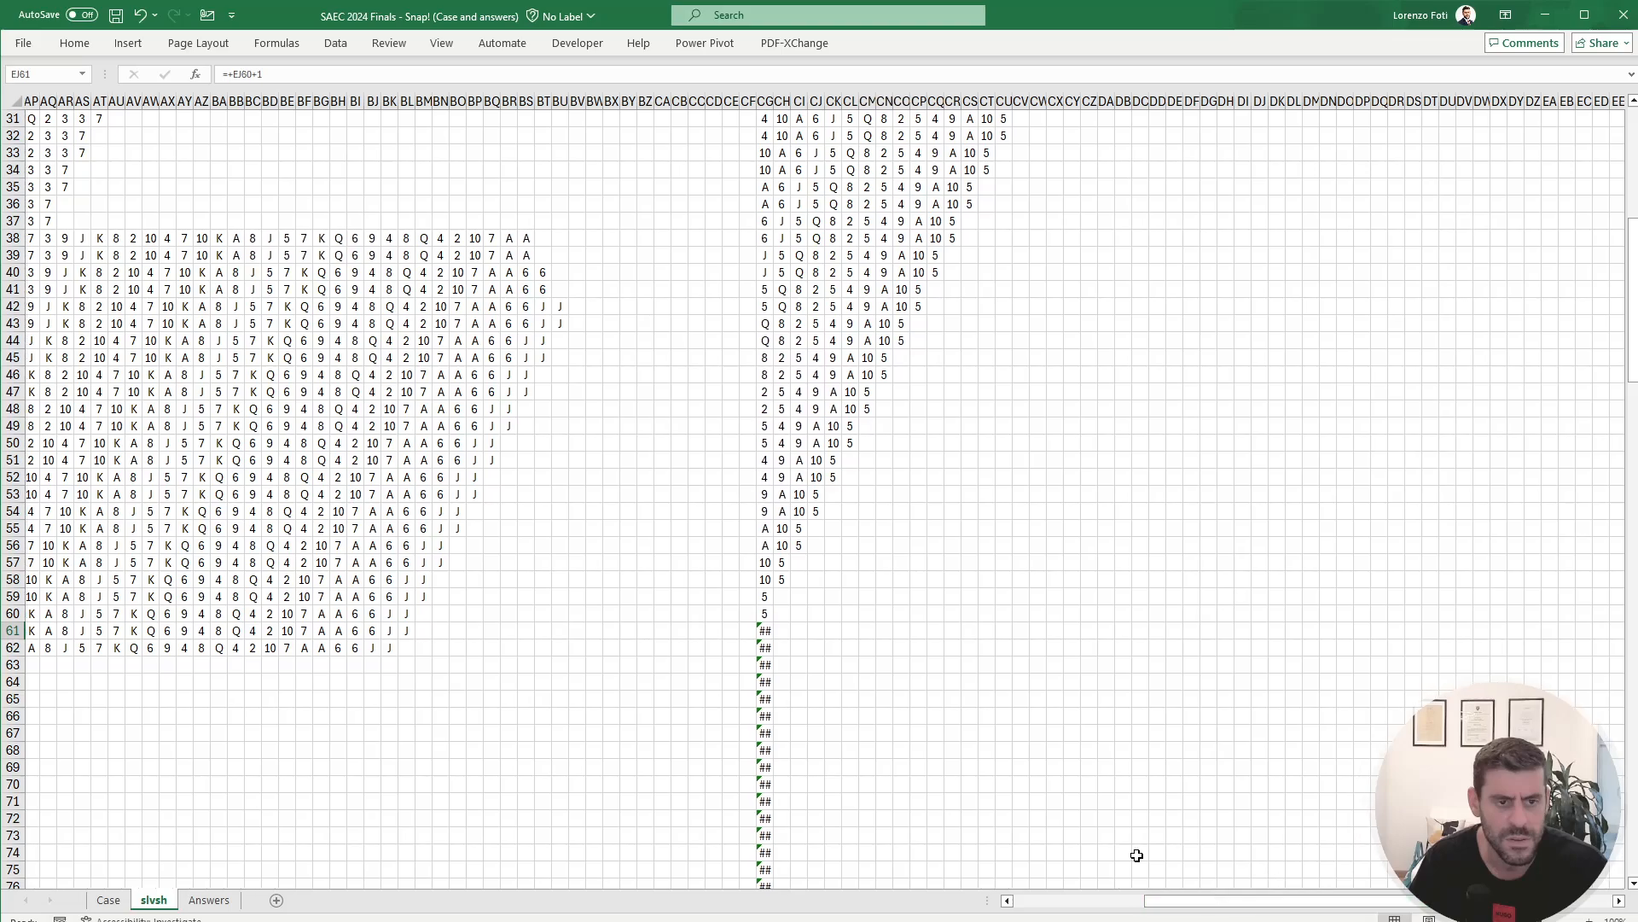
left_click(765, 599)
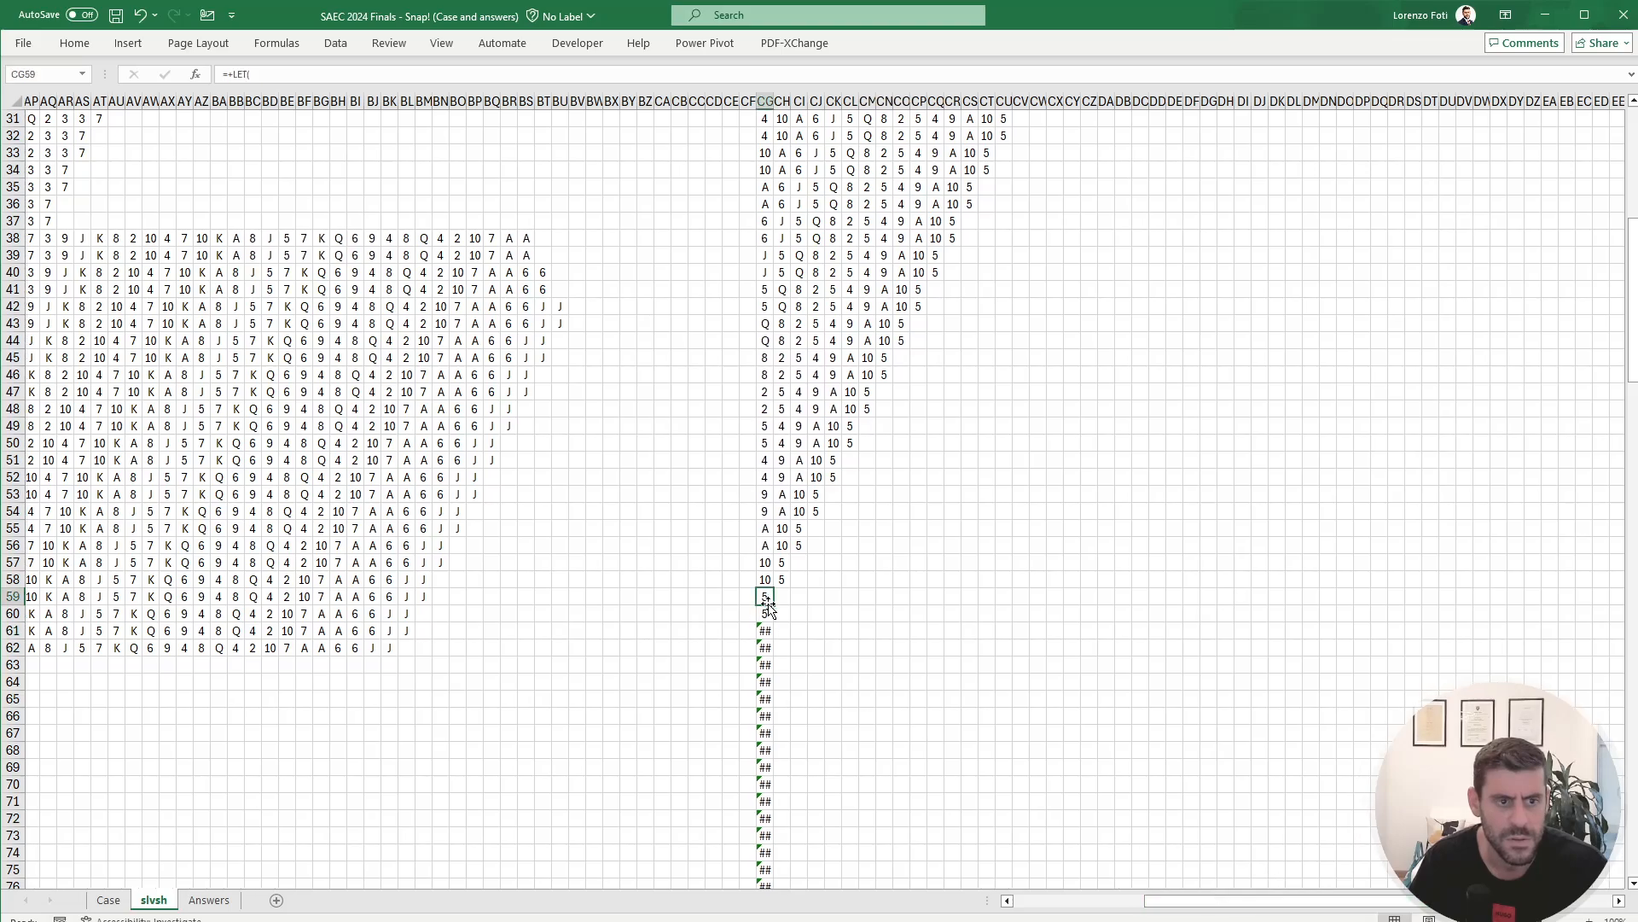
left_click(767, 579)
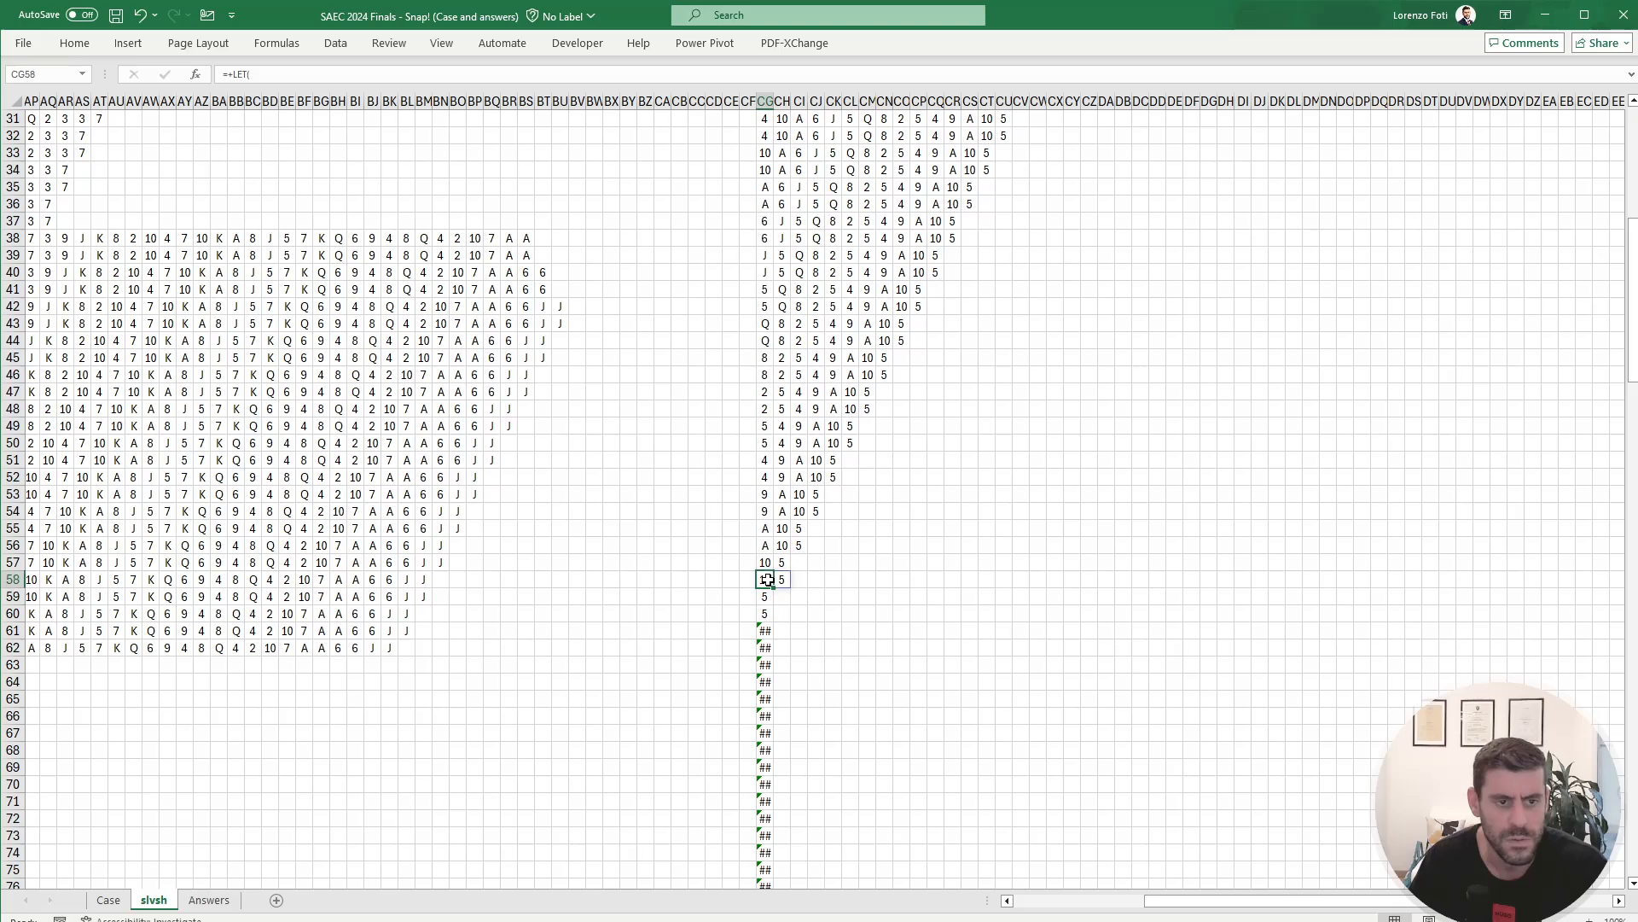
left_click(762, 596)
left_click(372, 75)
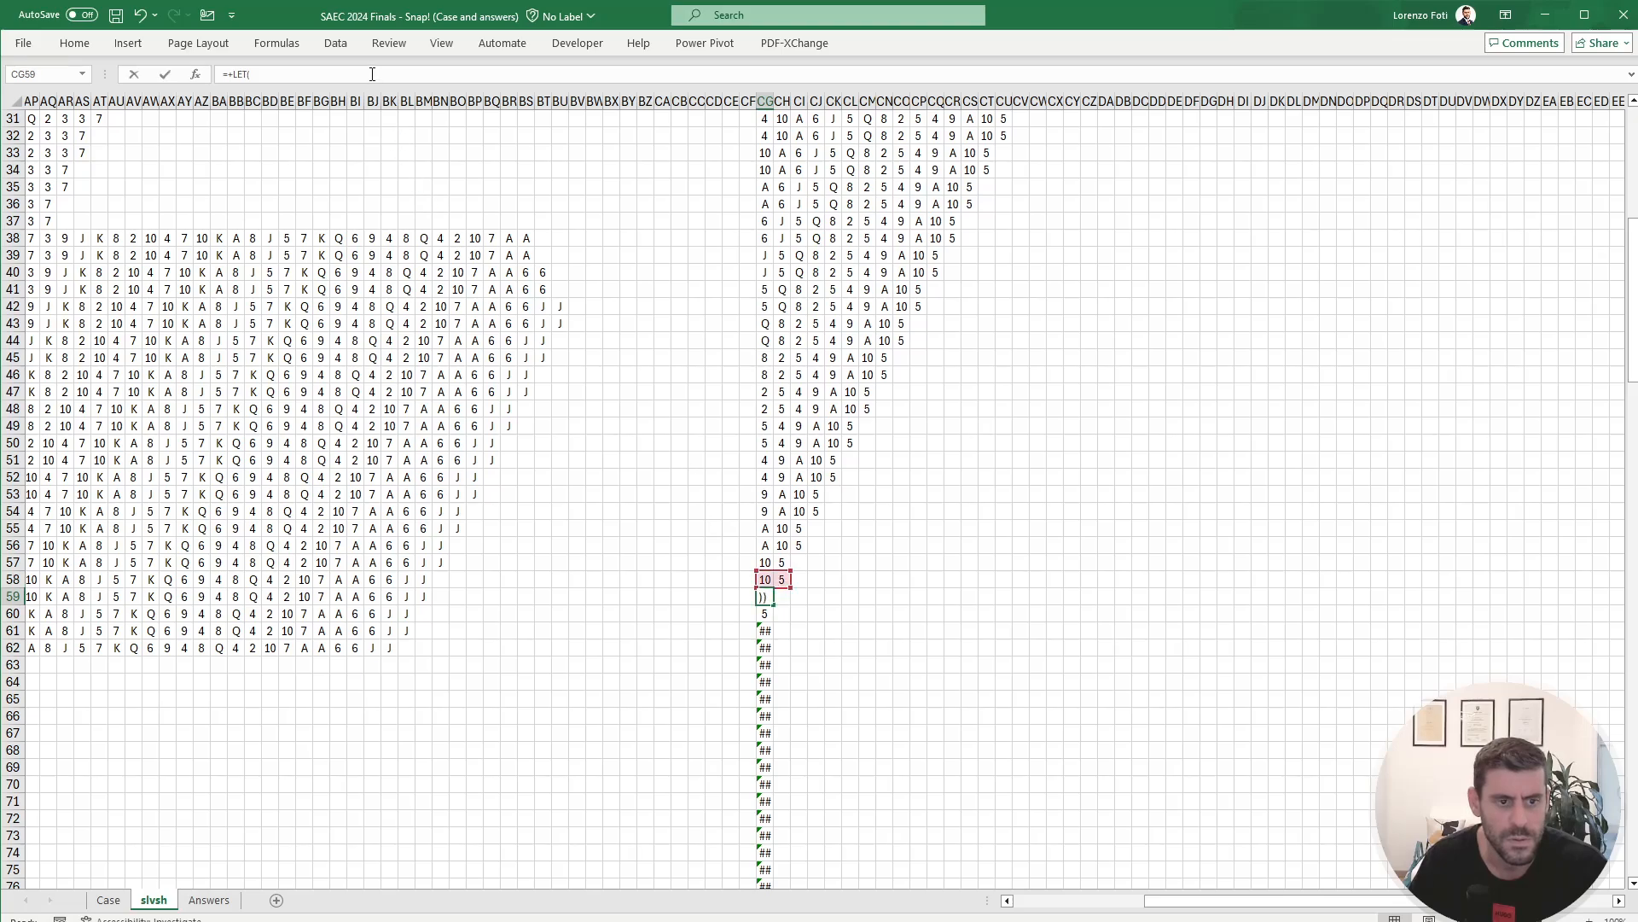
key("Return")
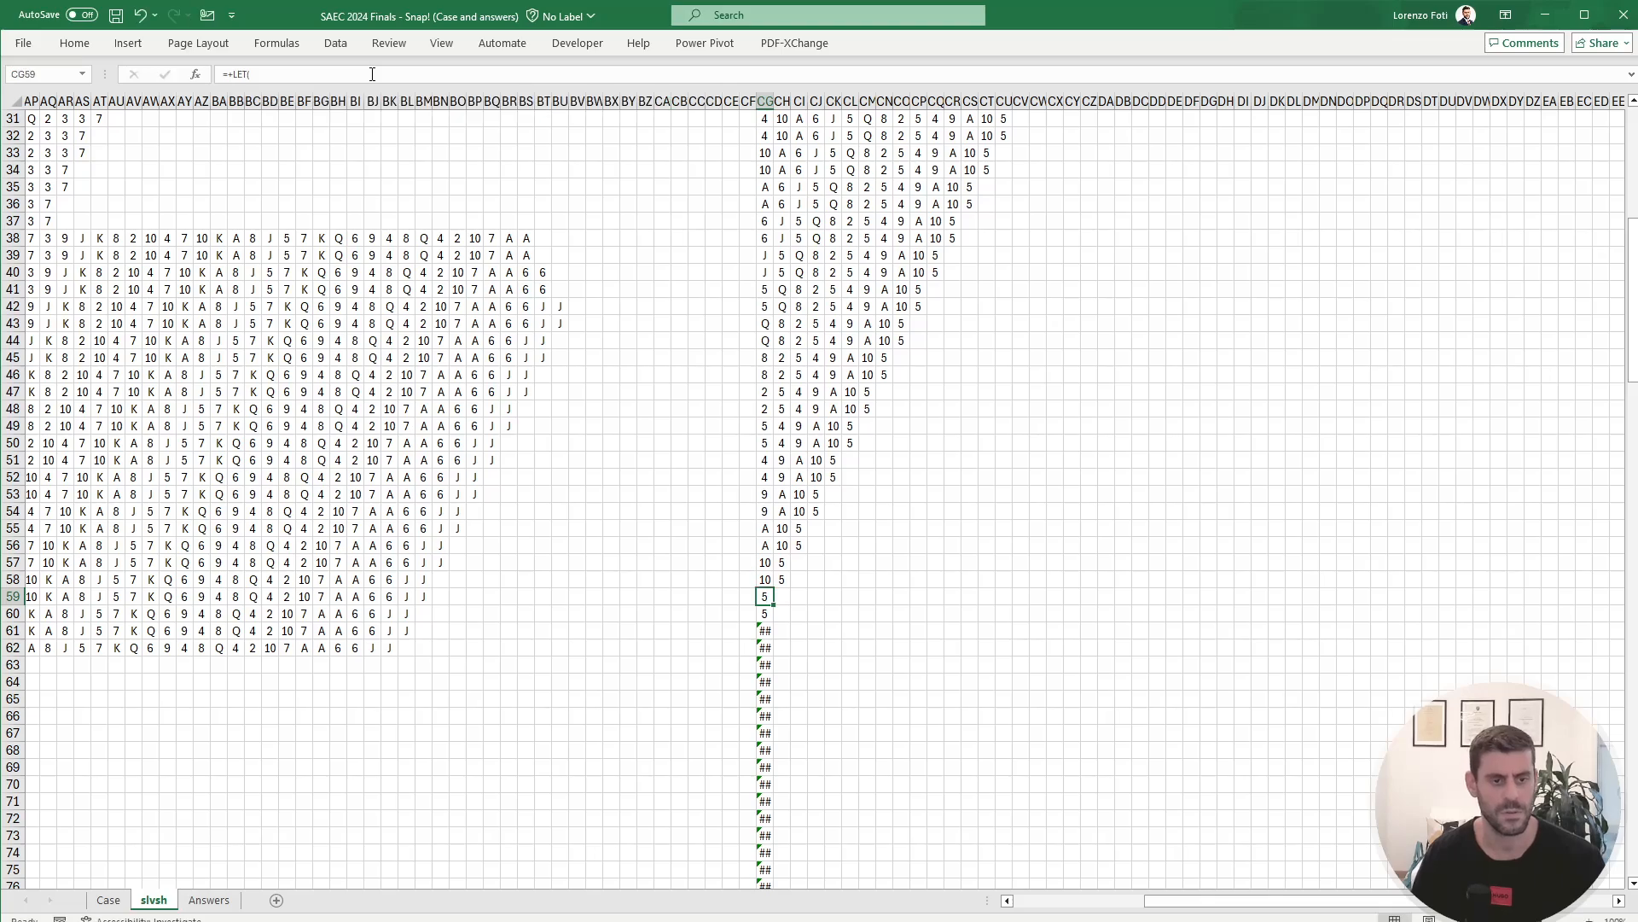
key("F2")
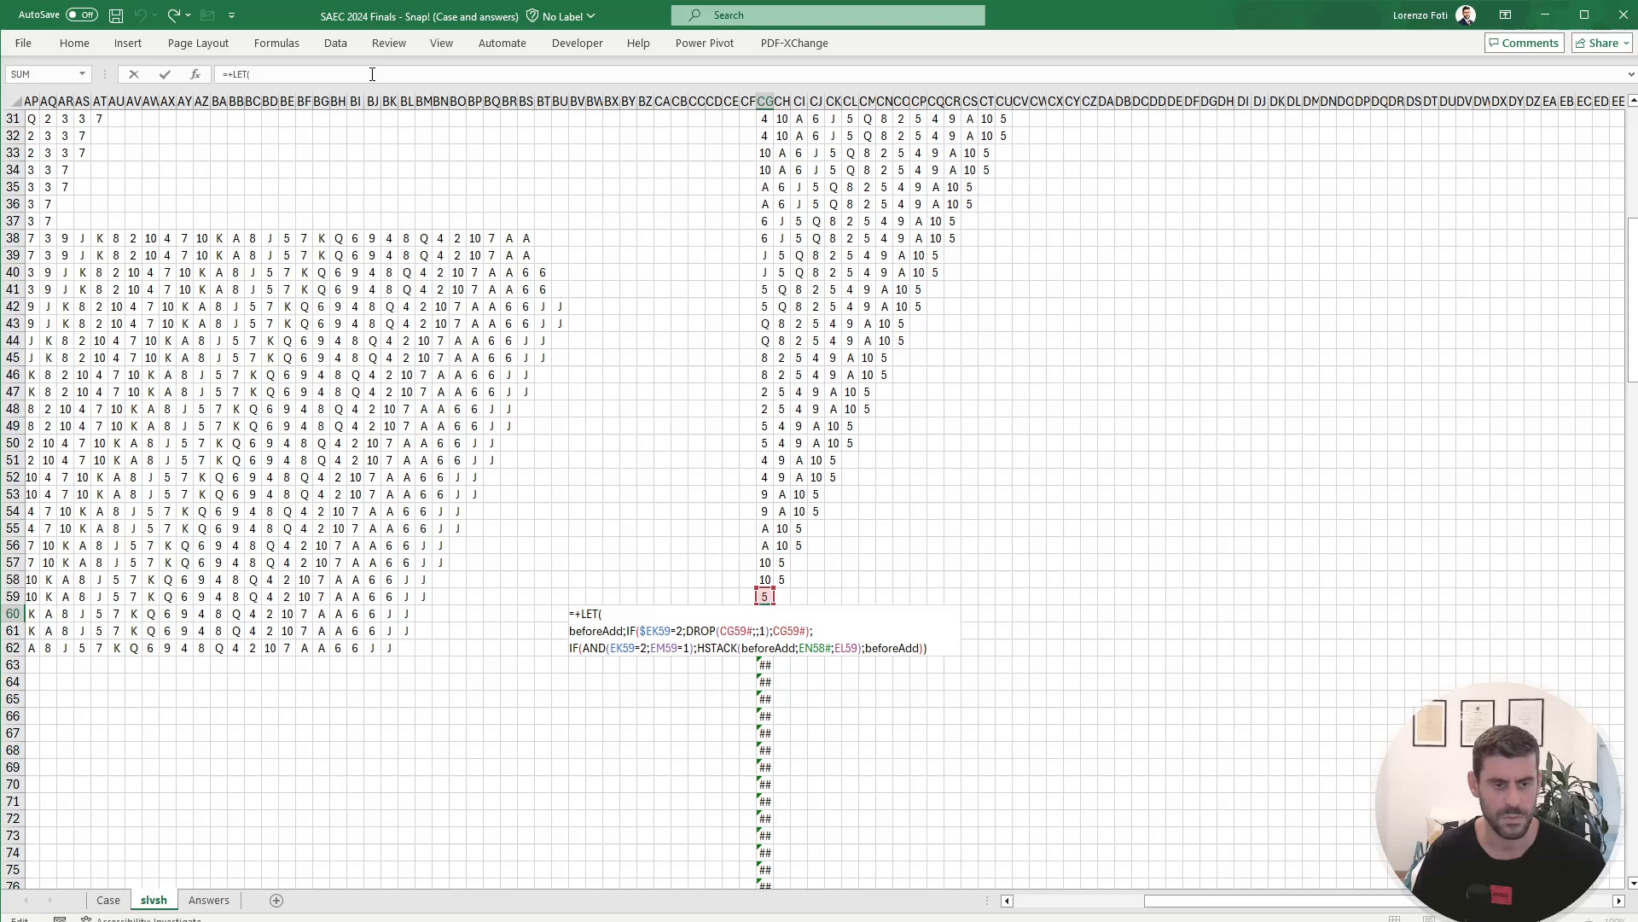
key("Escape")
Step: Select row 59 from AB59 and trace it across both players' decks to the turn, snap and pile columns
key("Left")
key("Left")
key("Left")
key("Left")
key("Left")
key("Left")
key("Left")
key("Left")
key("Left")
key("Left")
key("Left")
key("Left")
key("Left")
key("Left")
key("Left")
key("Left")
key("Left")
key("Left")
key("Left")
key("Left")
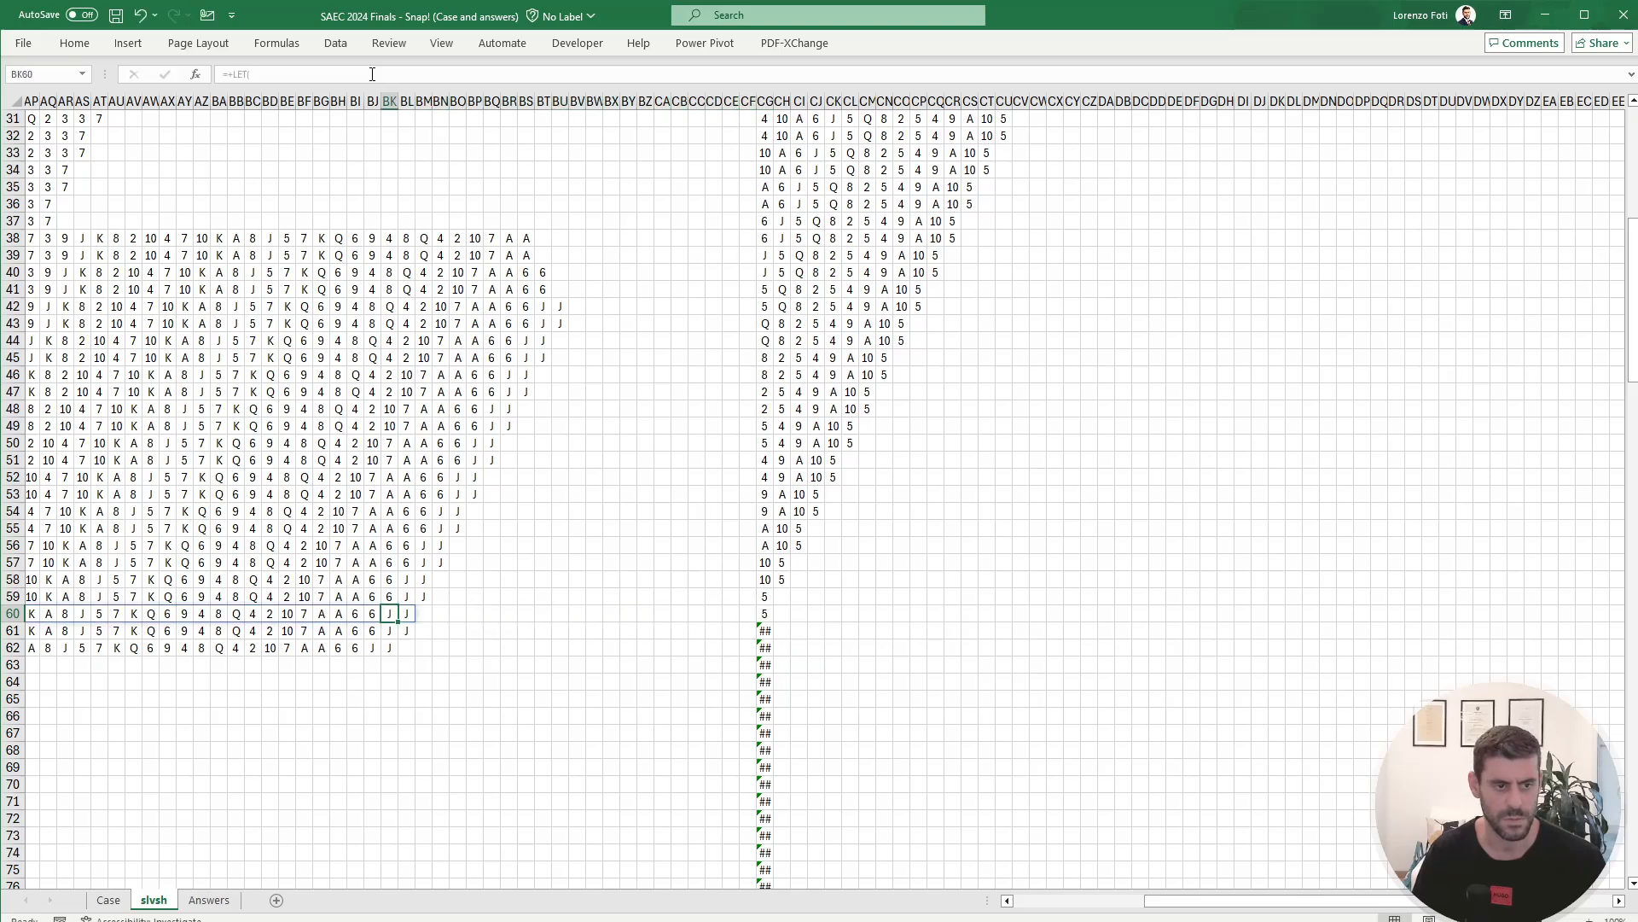
key("Left")
key("Left")
key("Left")
key("Left")
key("Left")
key("Left")
key("Left")
key("Left")
key("Left")
key("Left")
key("Left")
key("Left")
key("Left")
key("Left")
key("Left")
key("Left")
key("Left")
key("Left")
key("Left")
key("Left")
key("Up")
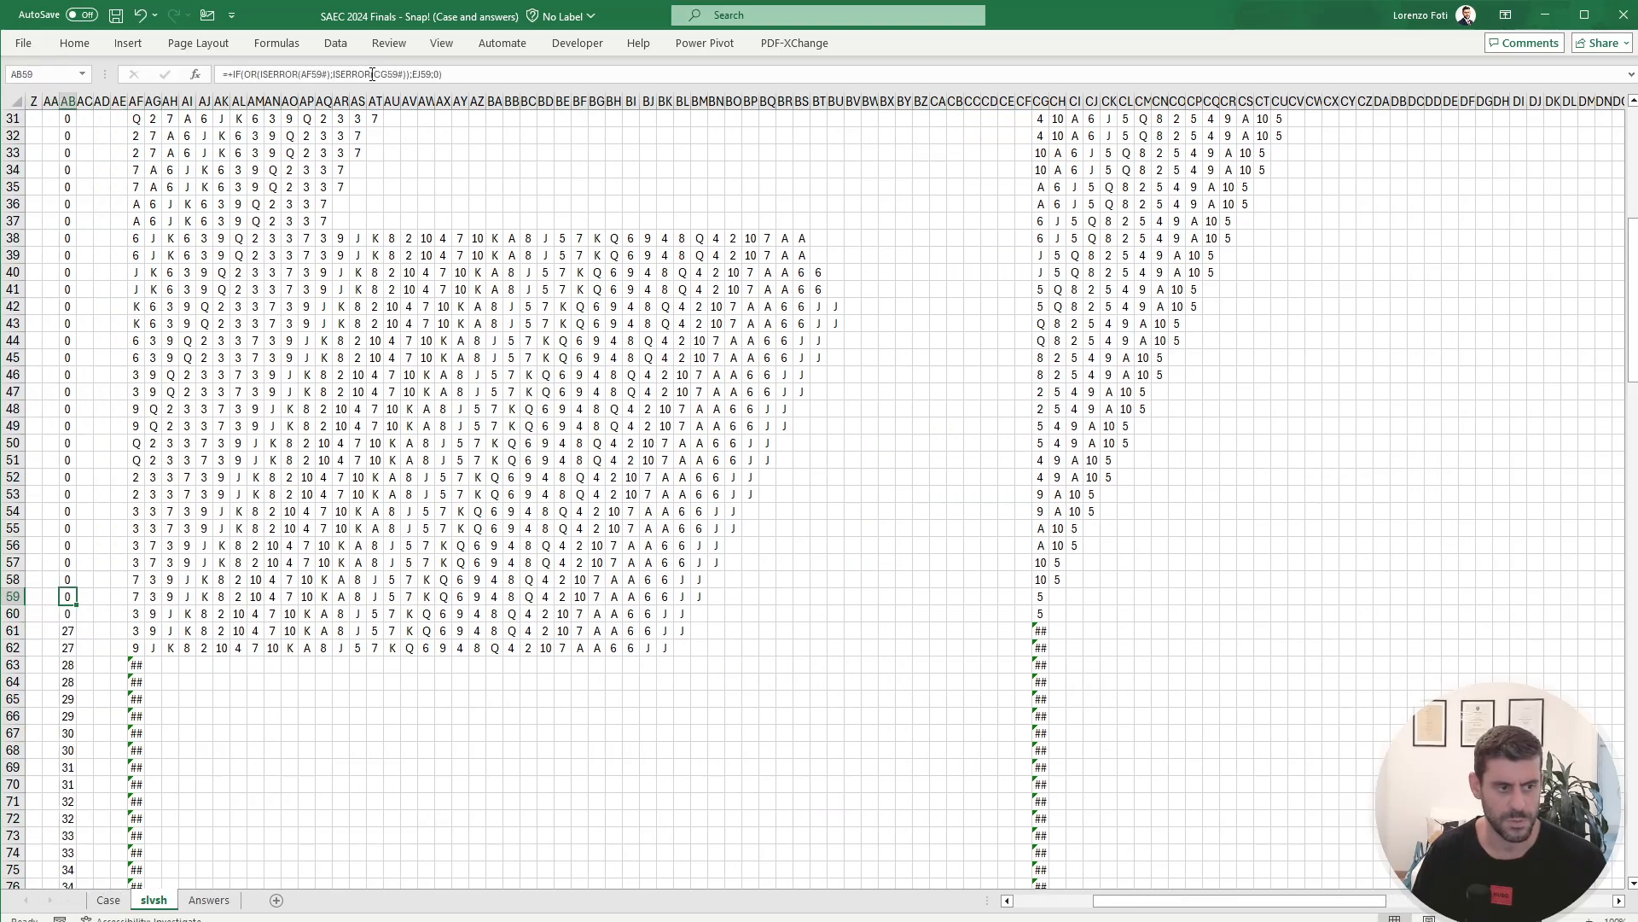
key("shift+space")
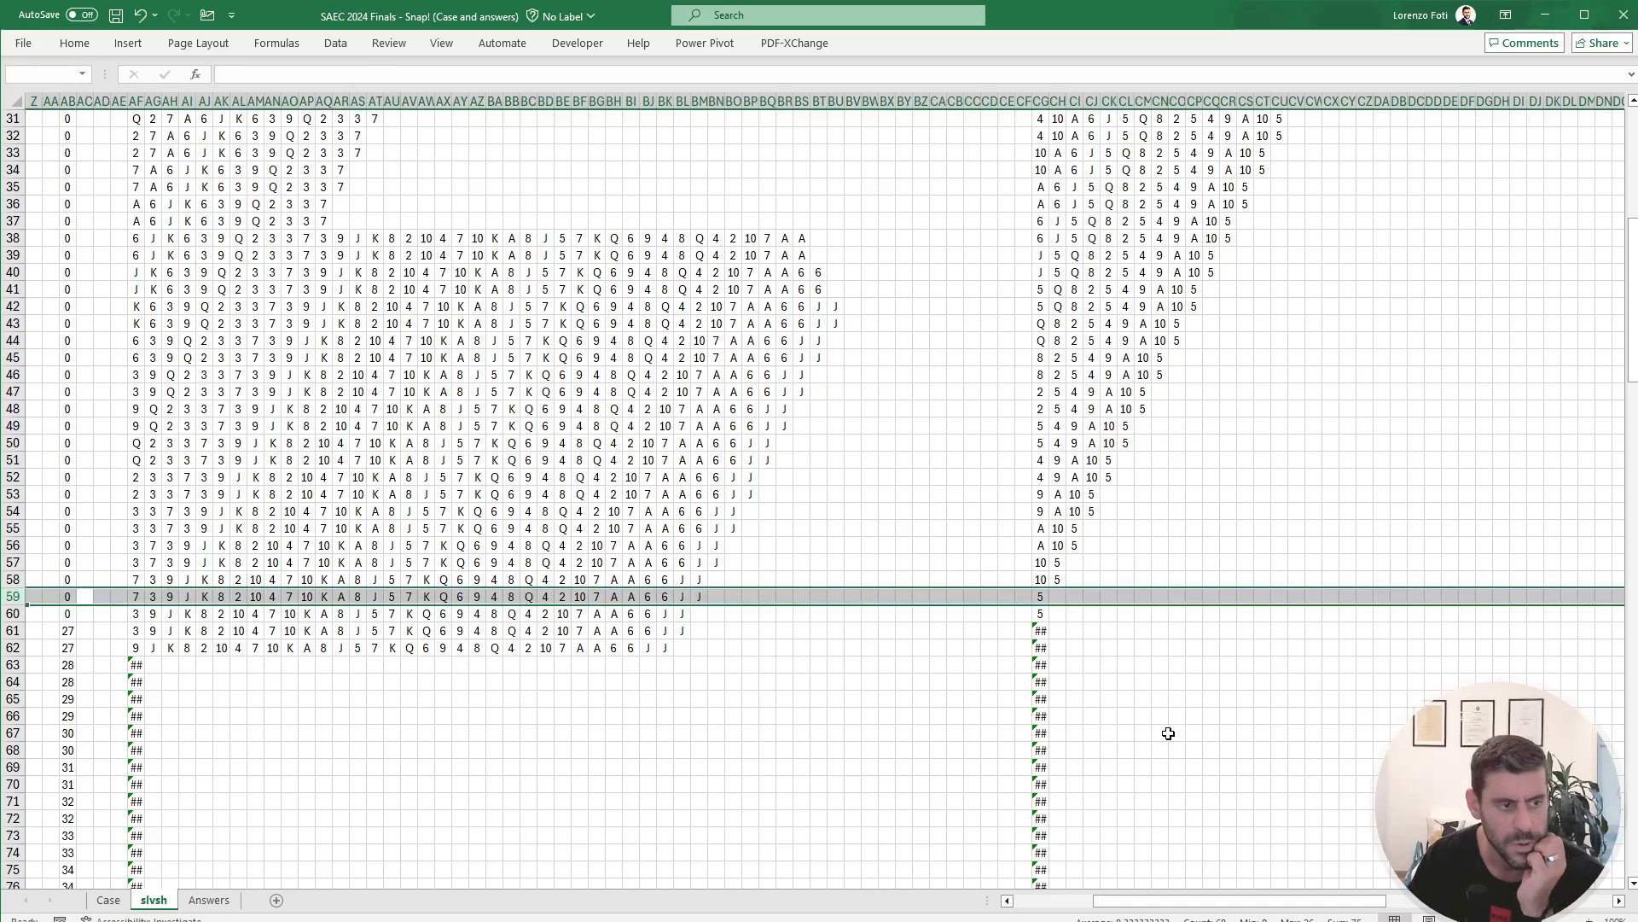
left_click_drag(1187, 900, 1412, 905)
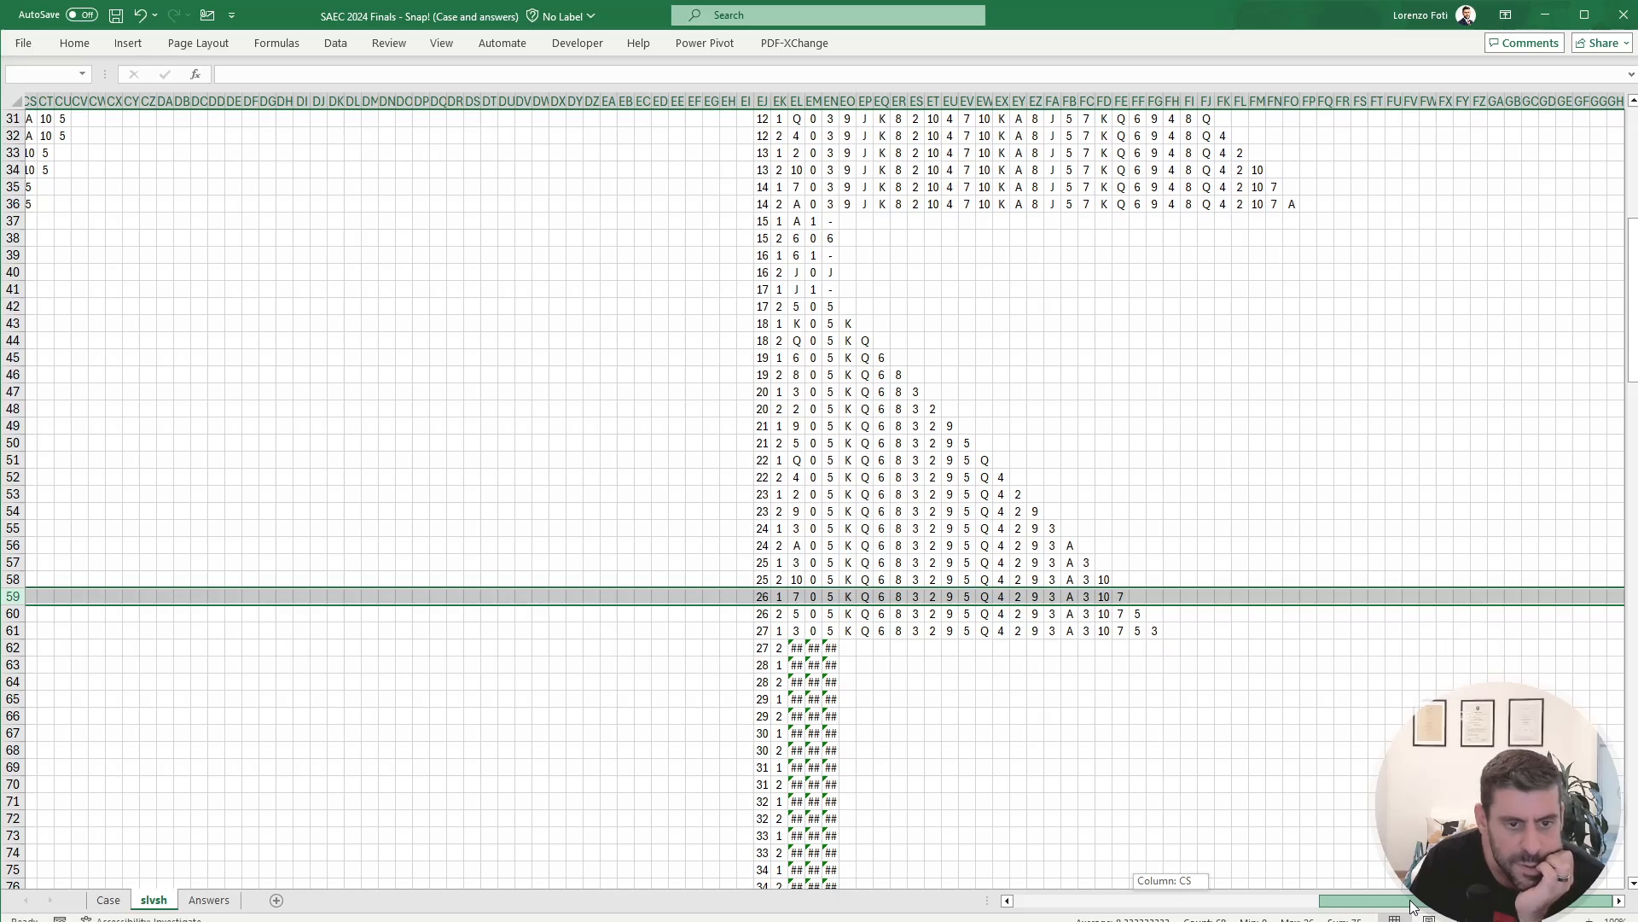
left_click_drag(1412, 906, 1221, 893)
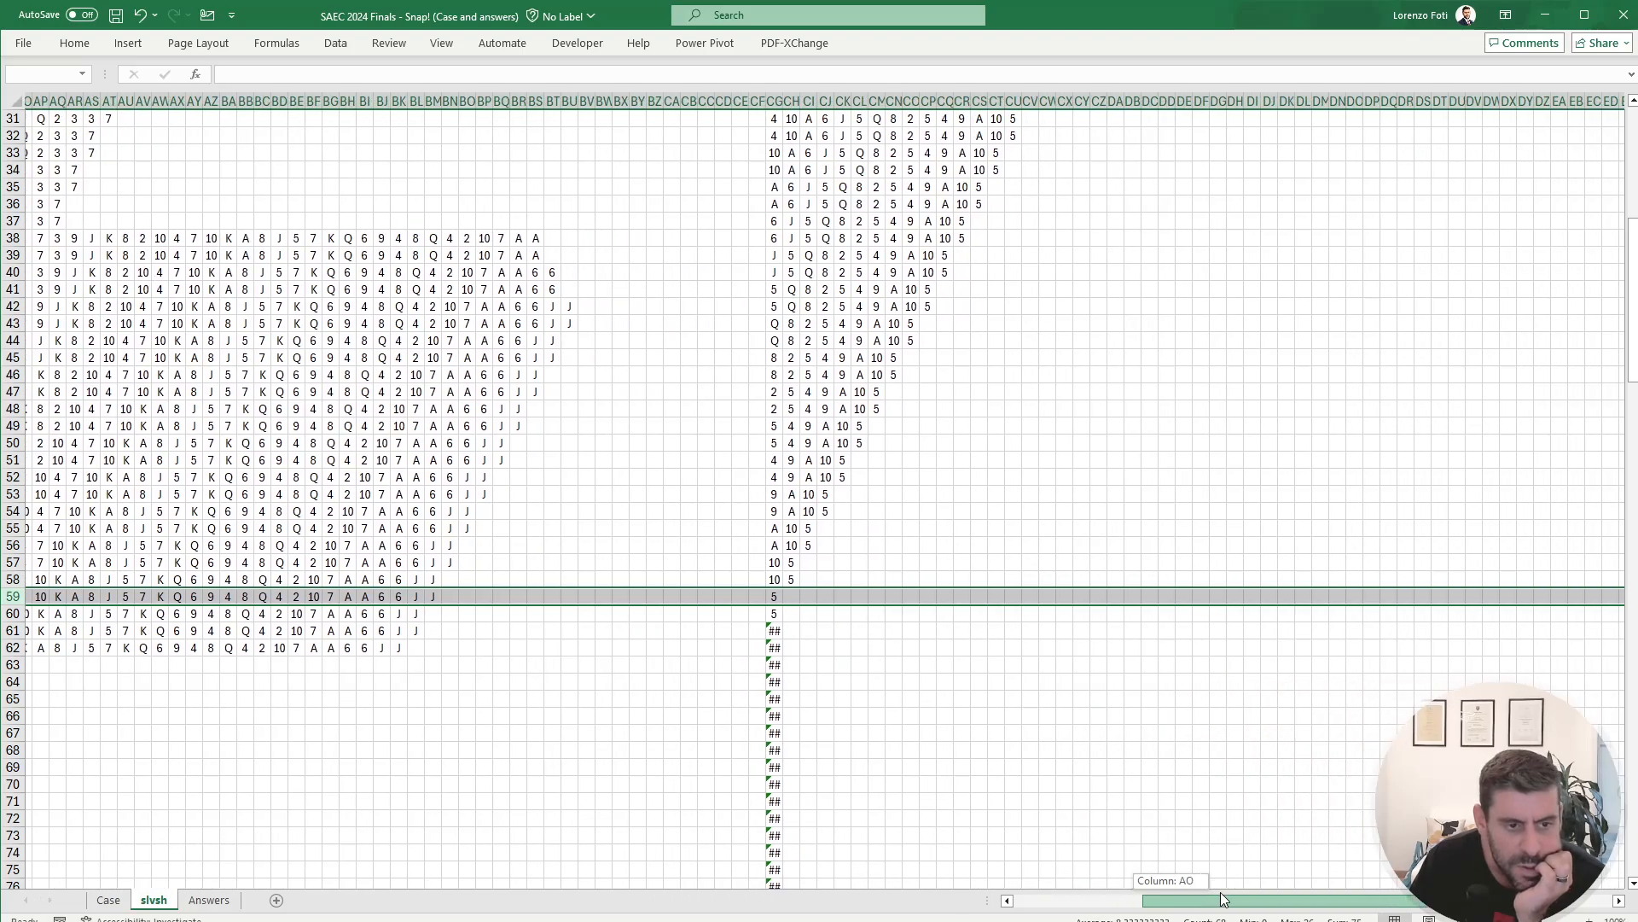
left_click_drag(1224, 899, 1298, 899)
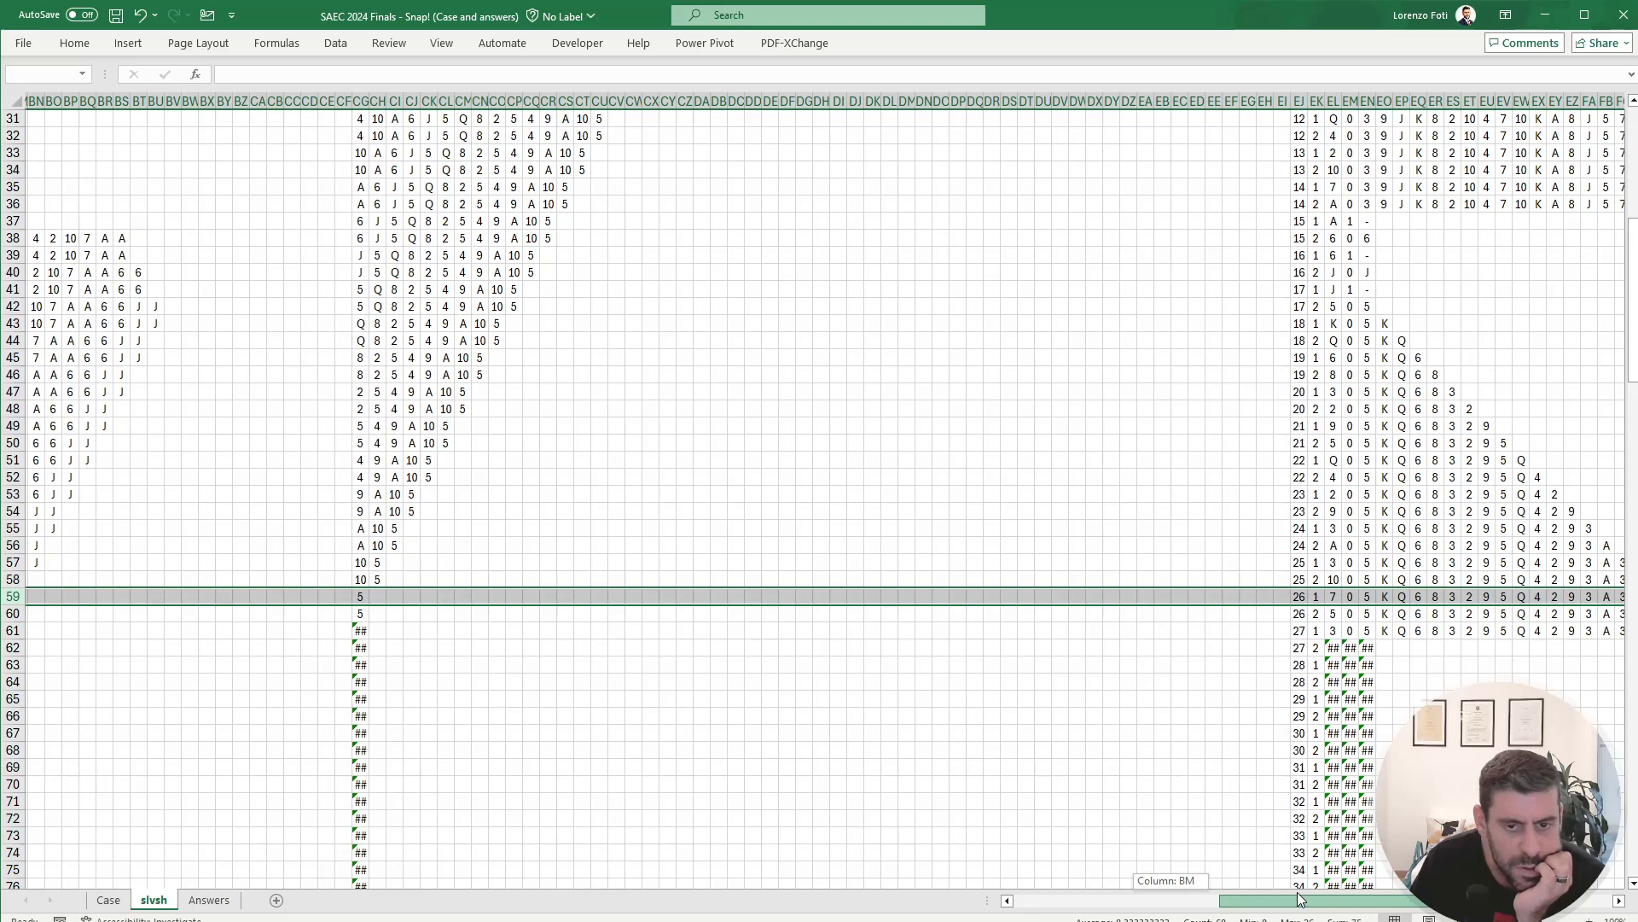
Step: Reread the Level 6 rules and Example6 explanation on the Case sheet against the slvsh simulation rows
left_click(108, 900)
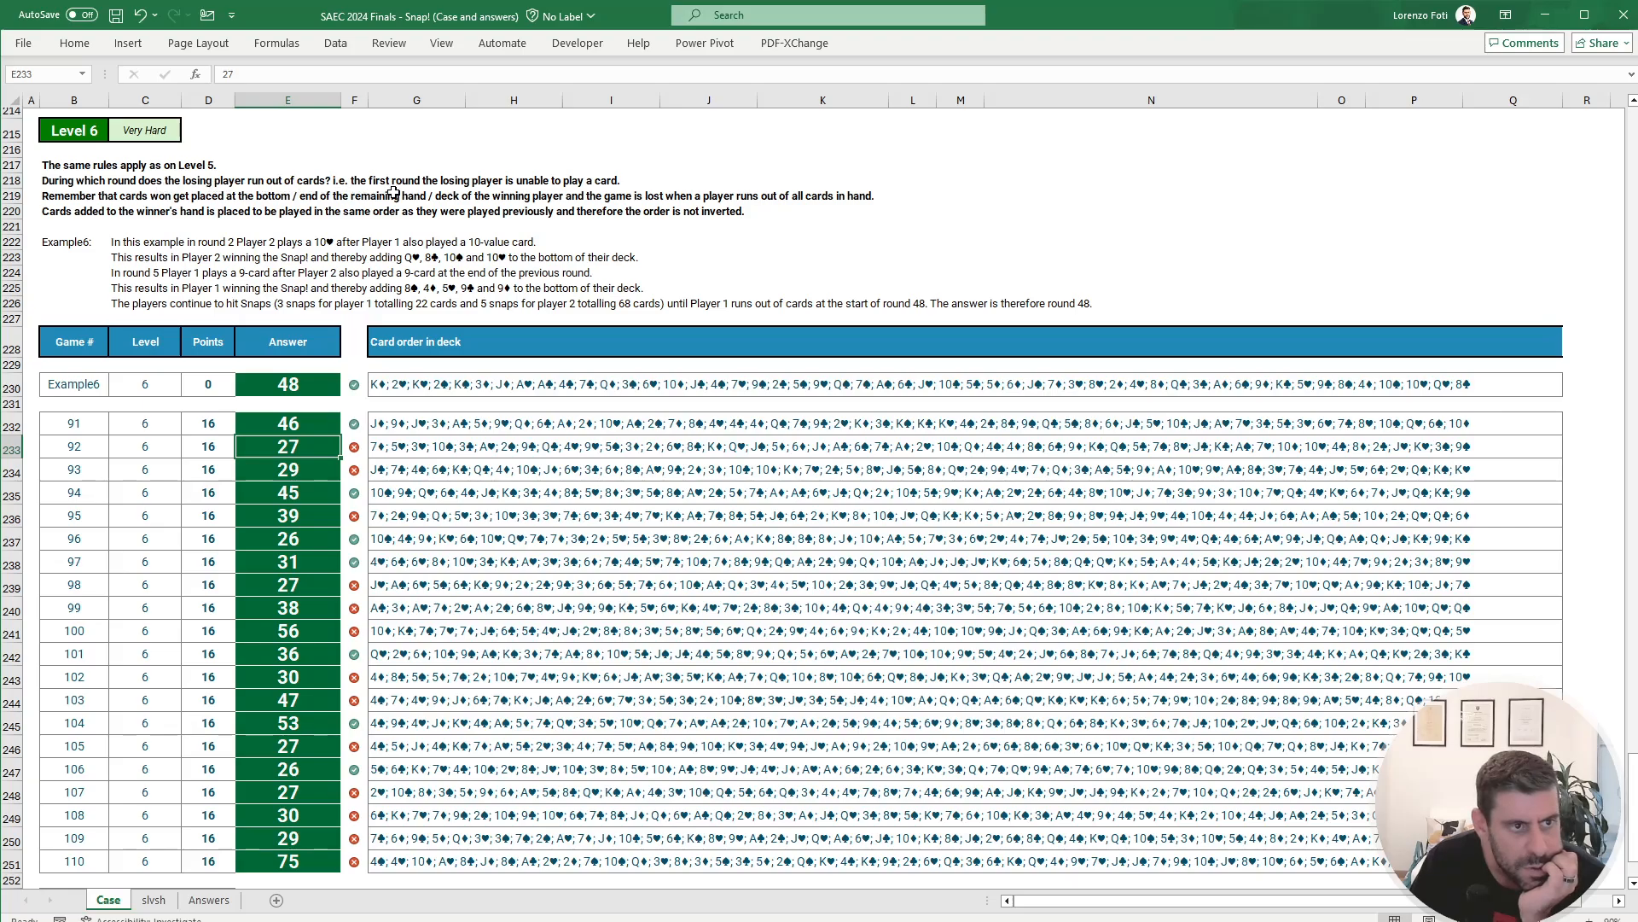
left_click(153, 900)
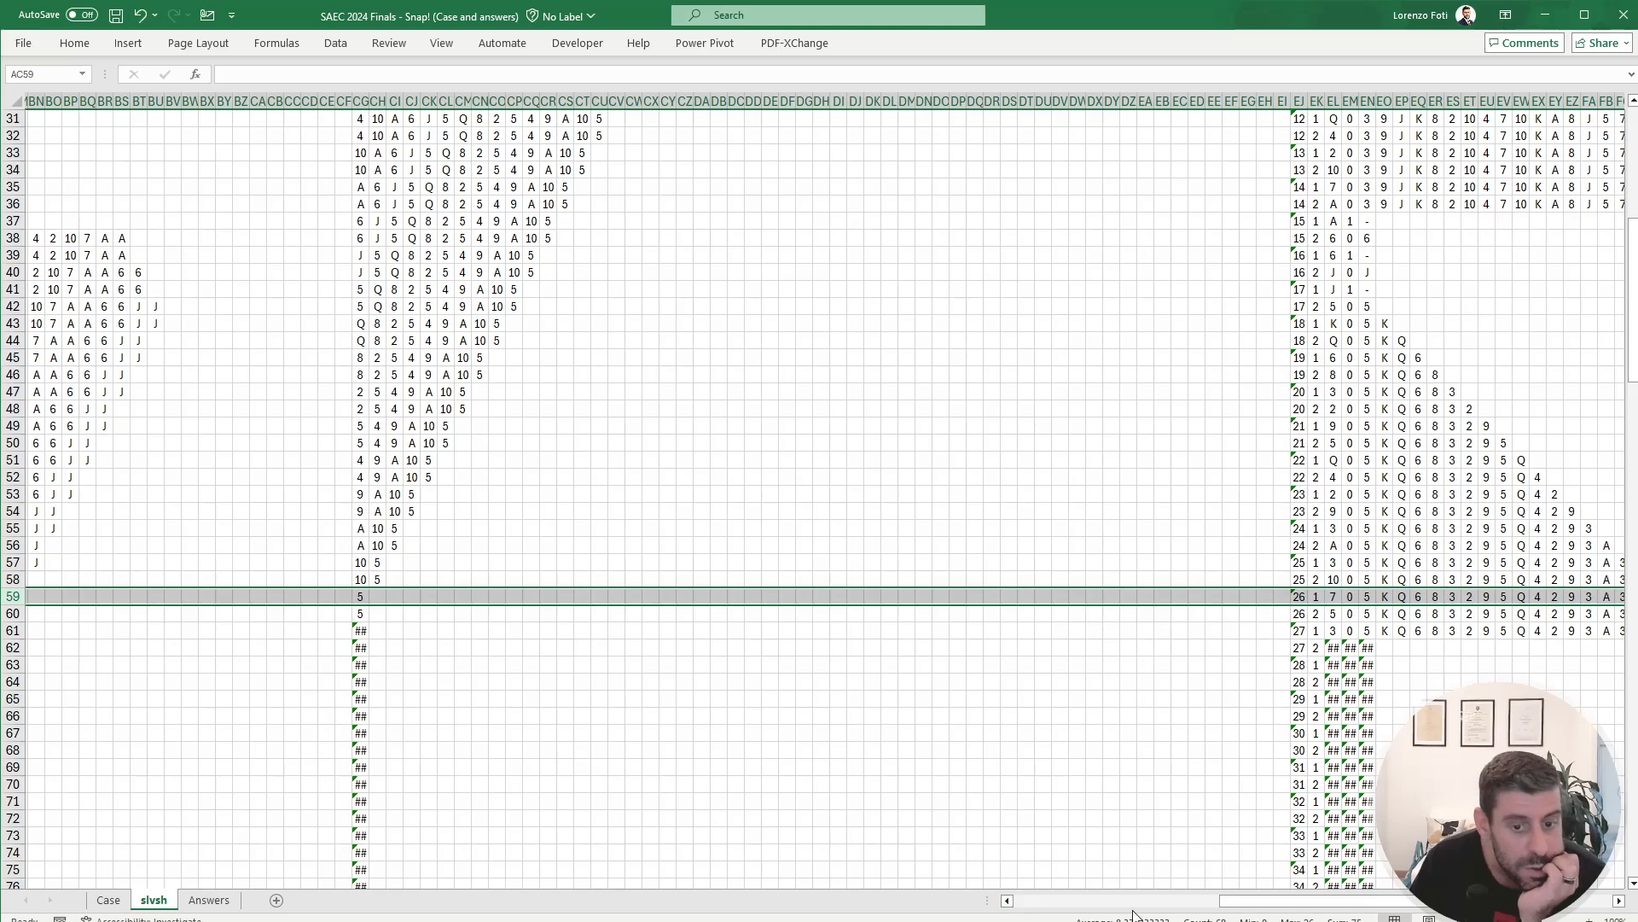
left_click_drag(1263, 903, 1052, 909)
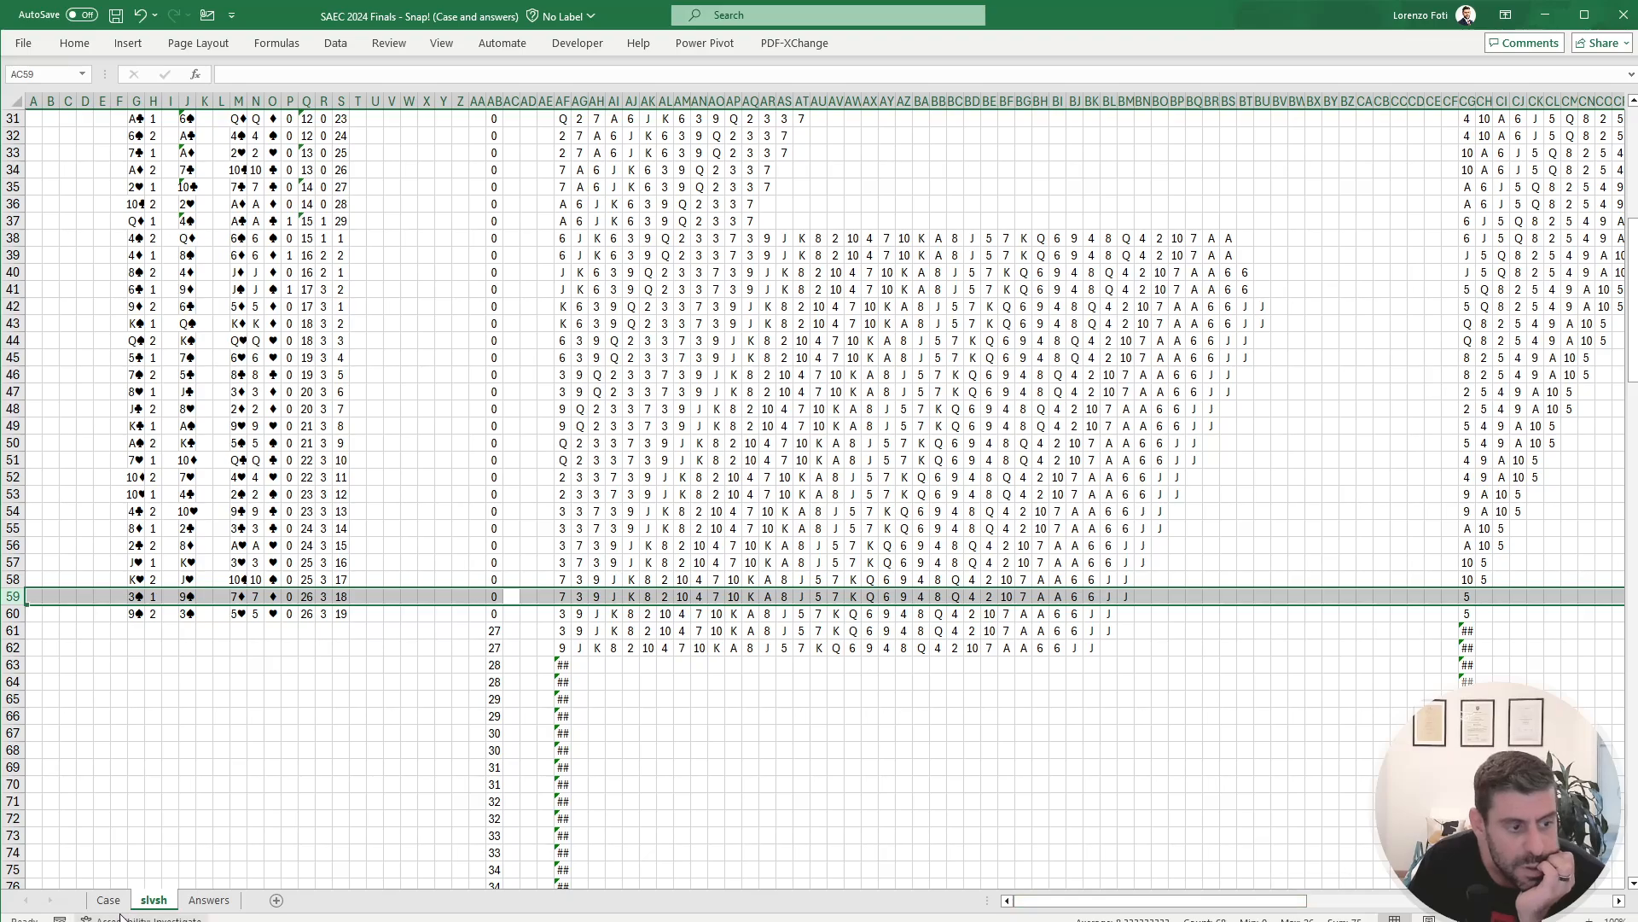
left_click(100, 900)
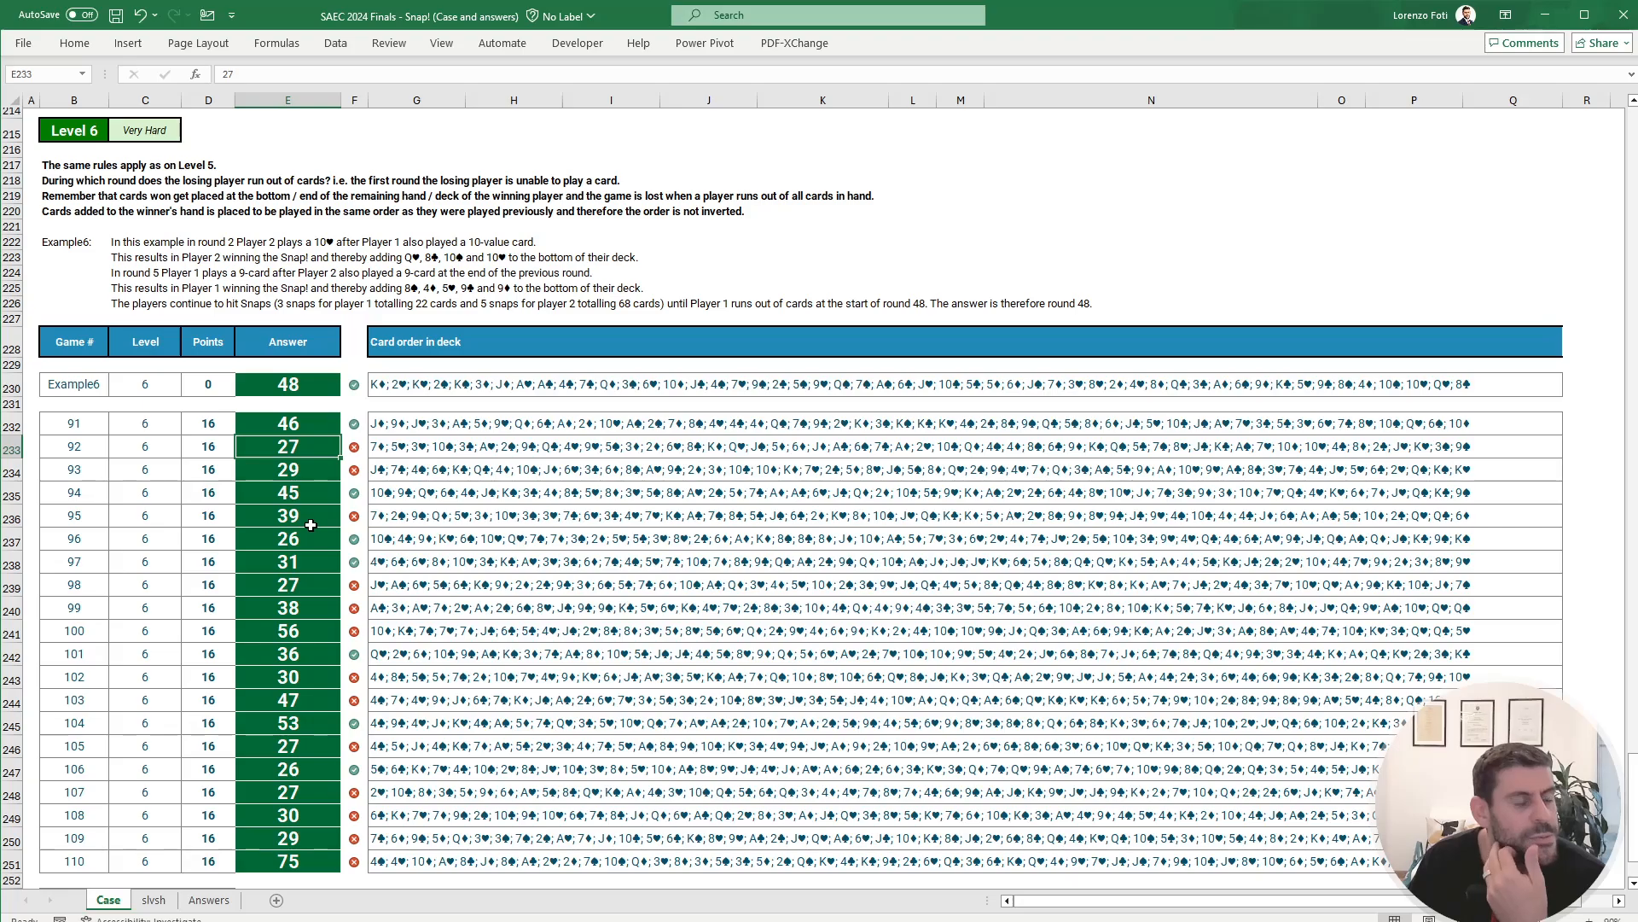
left_click(154, 900)
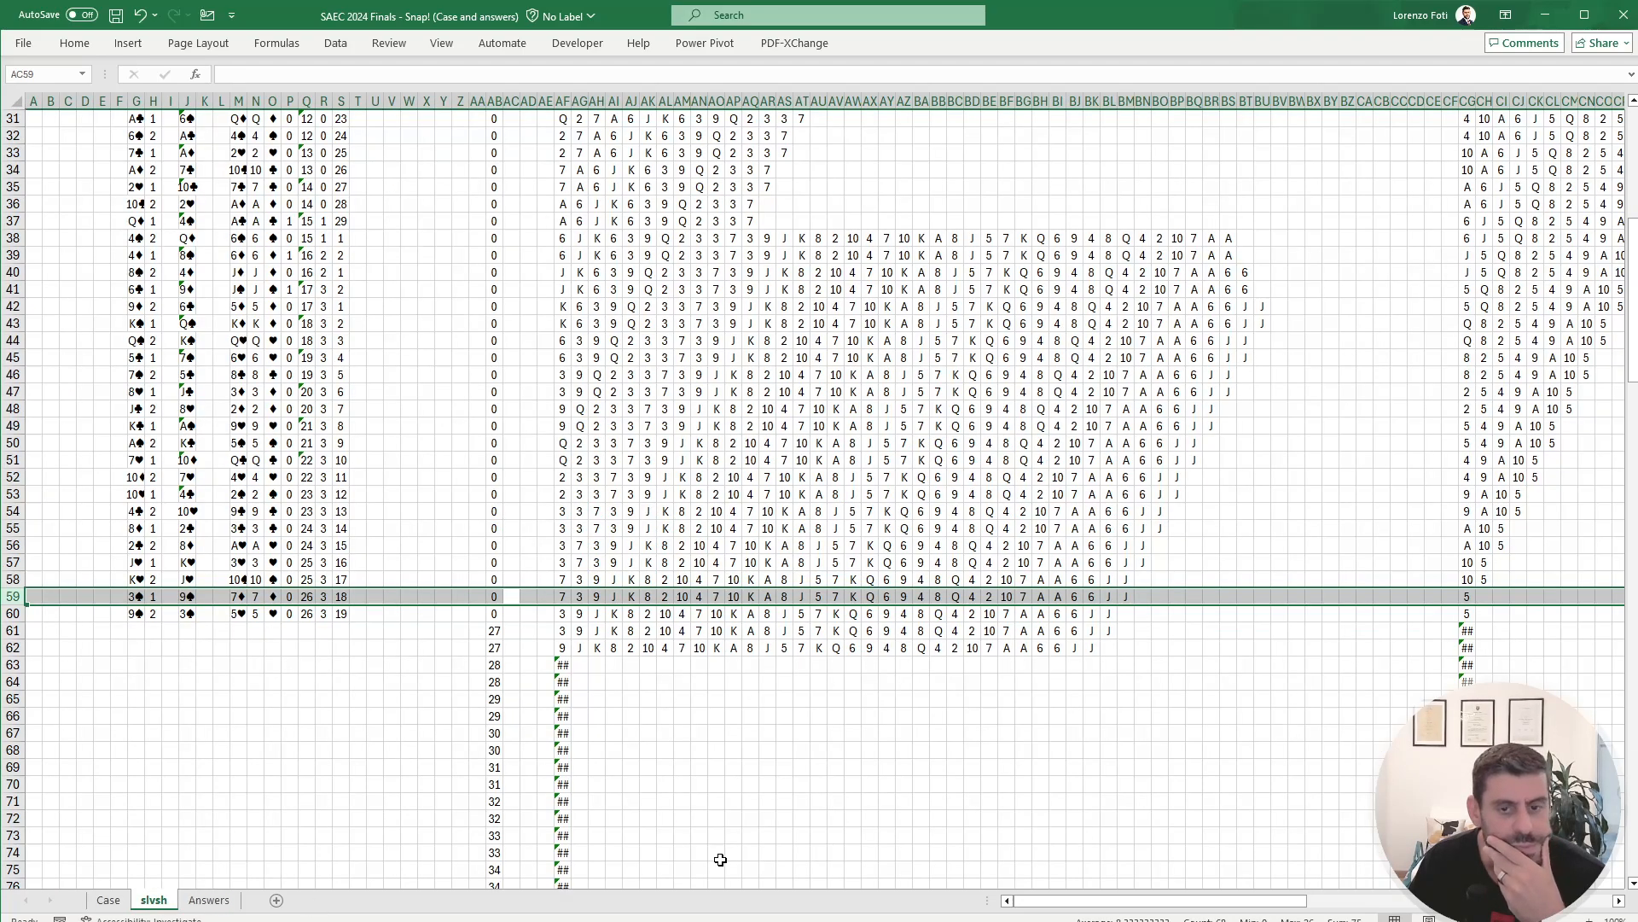
Step: Select row 61 and follow it from player 2's deck in column CG to its round number in column EJ
left_click_drag(1152, 900, 1457, 900)
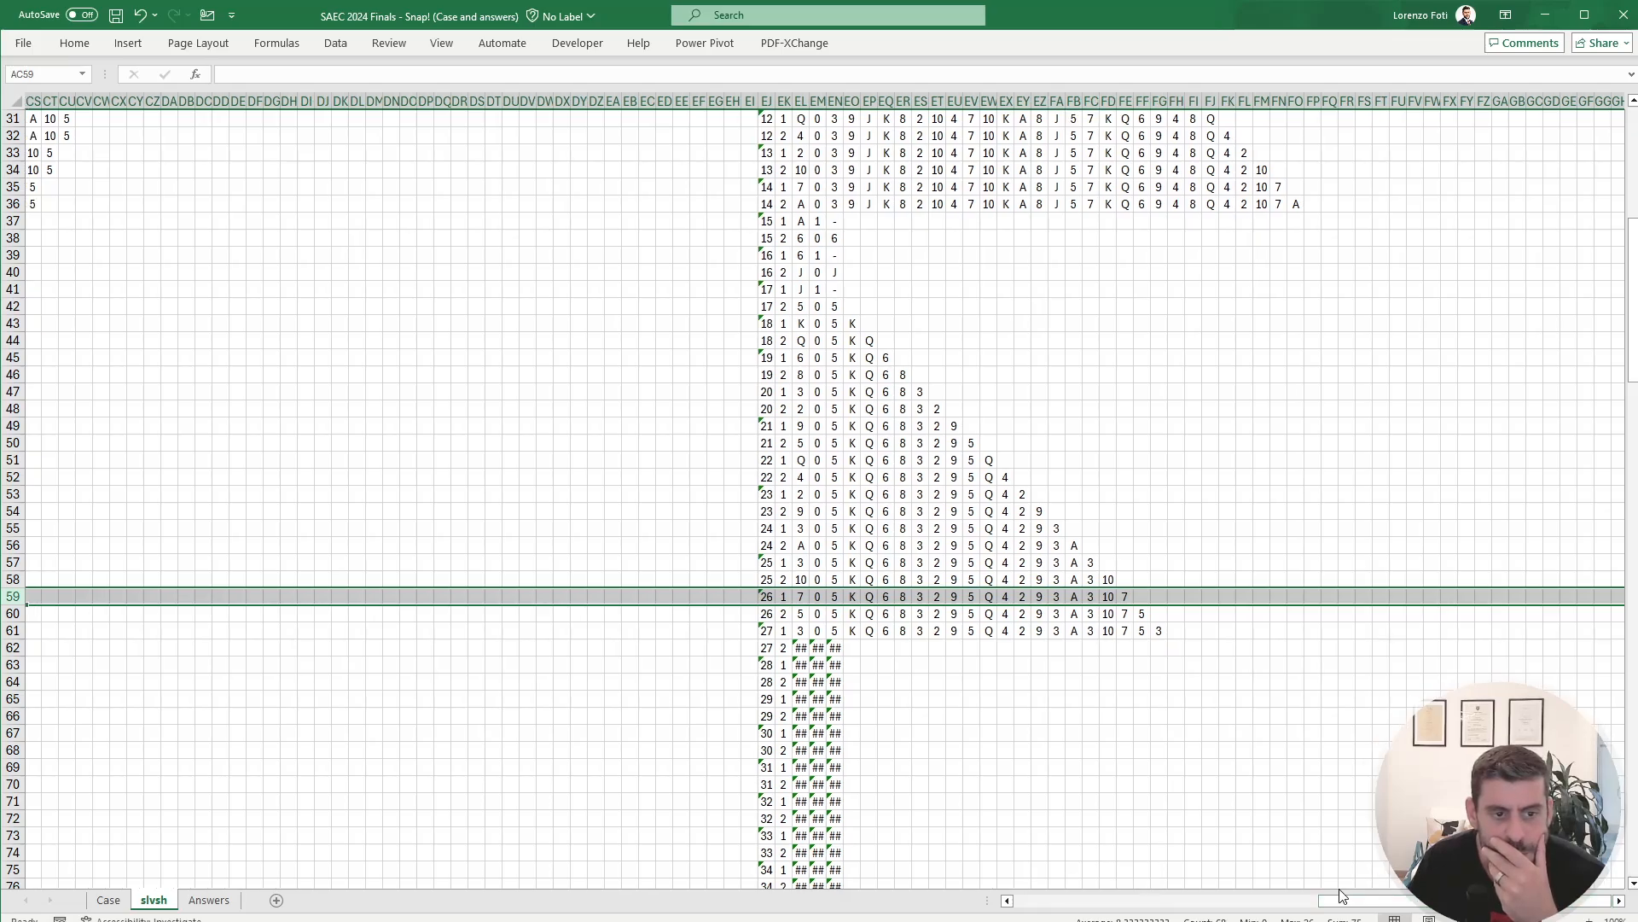
left_click_drag(1318, 893, 1135, 898)
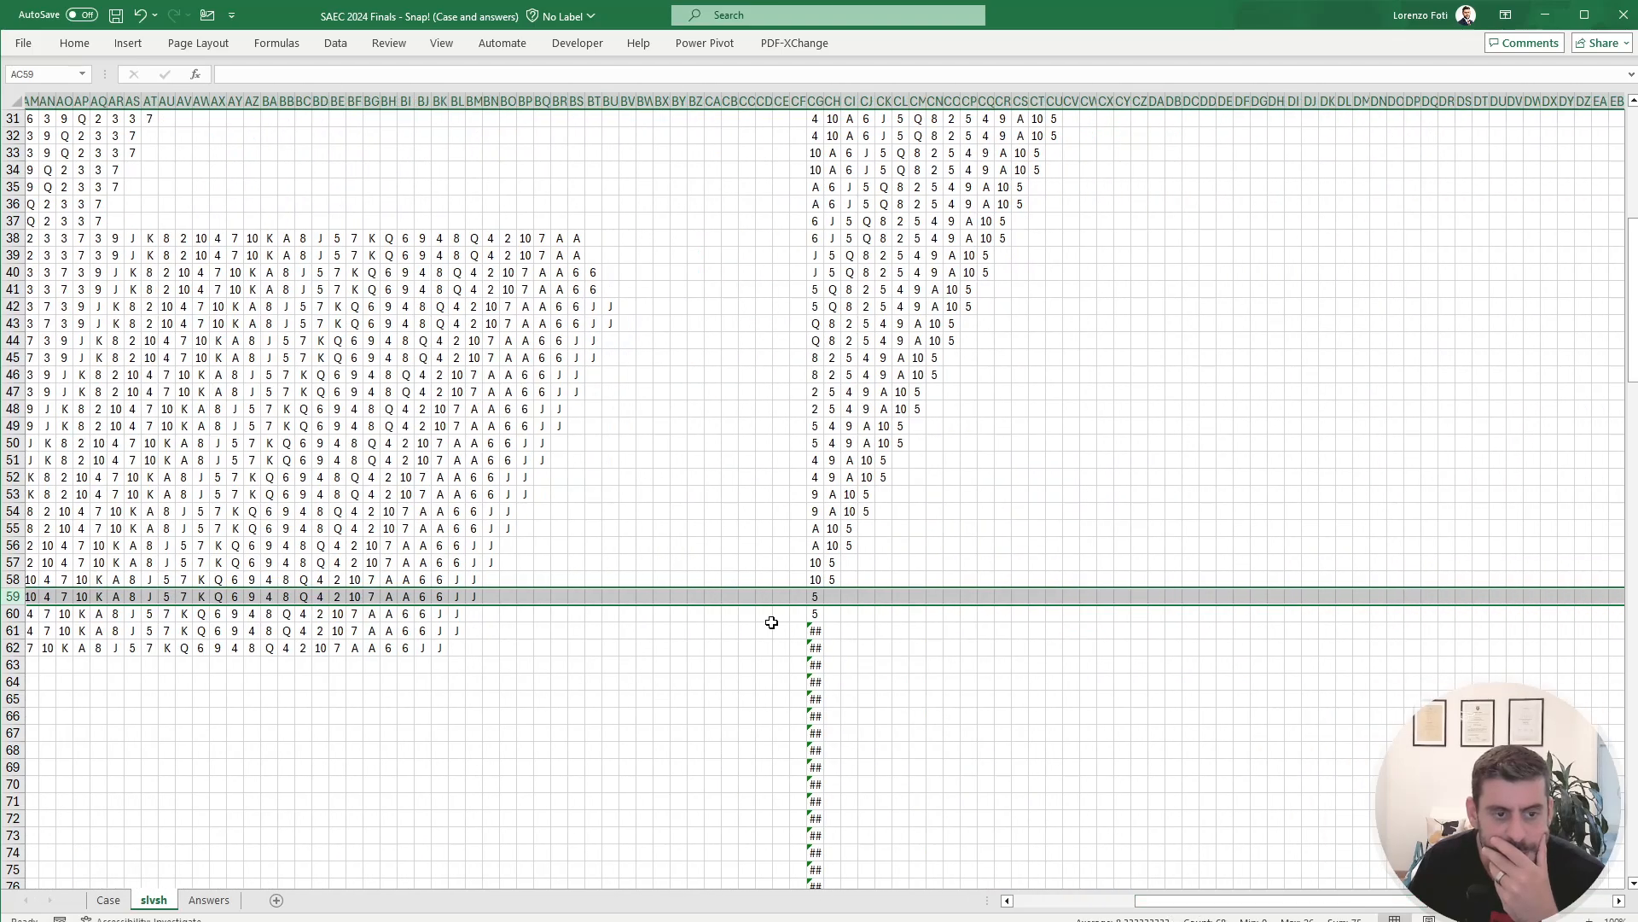
left_click(818, 613)
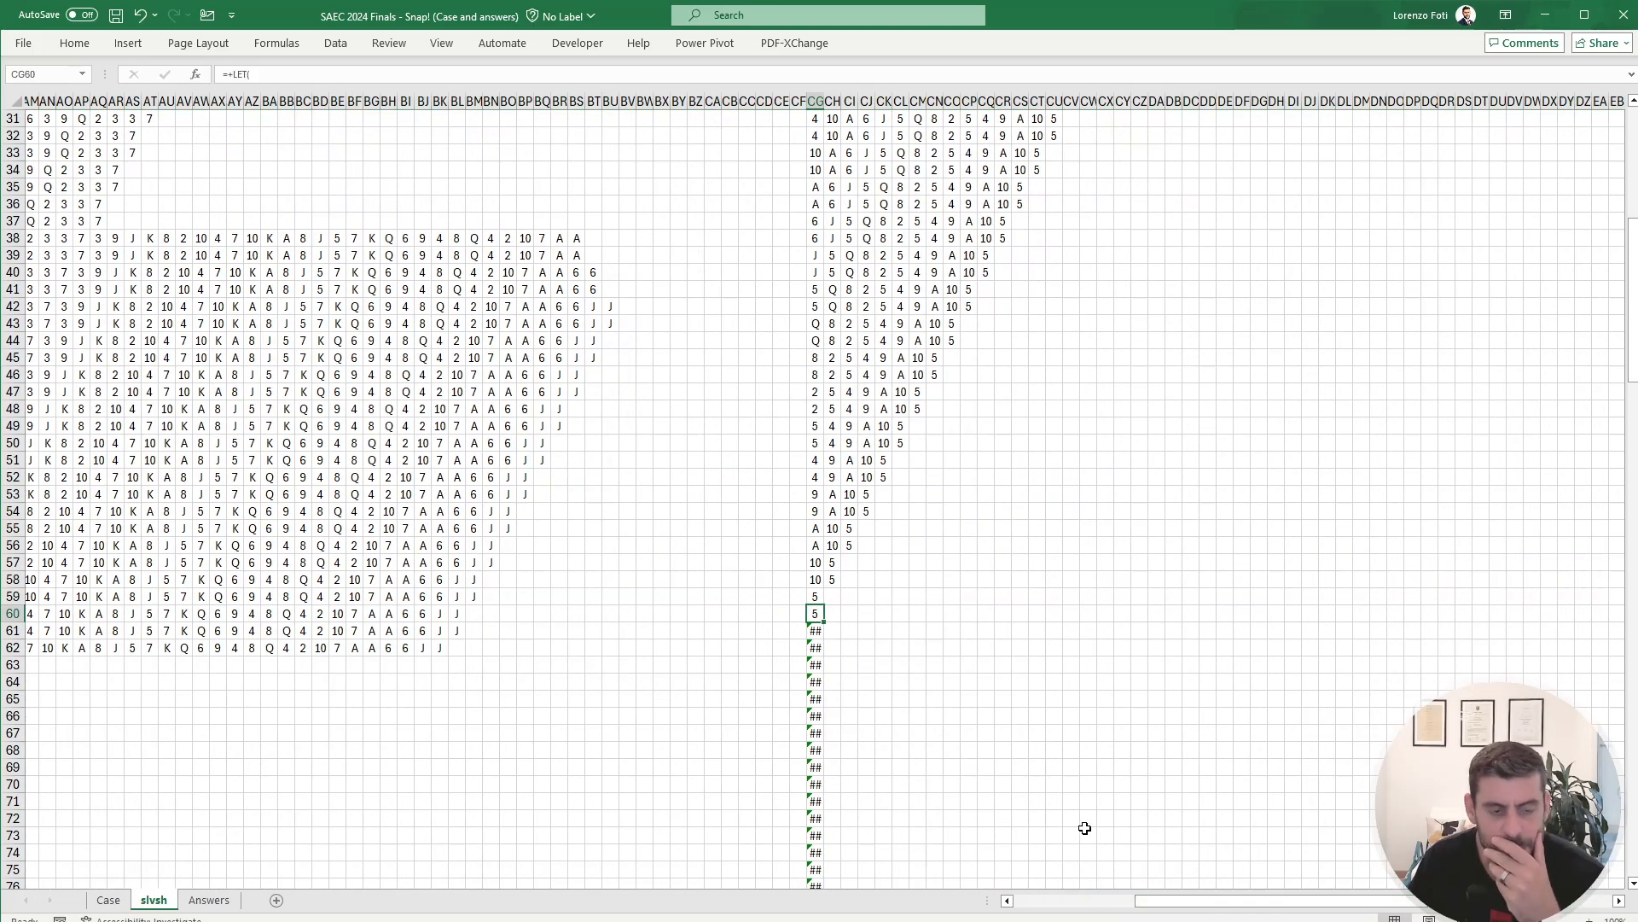
key("Down")
key("shift+space")
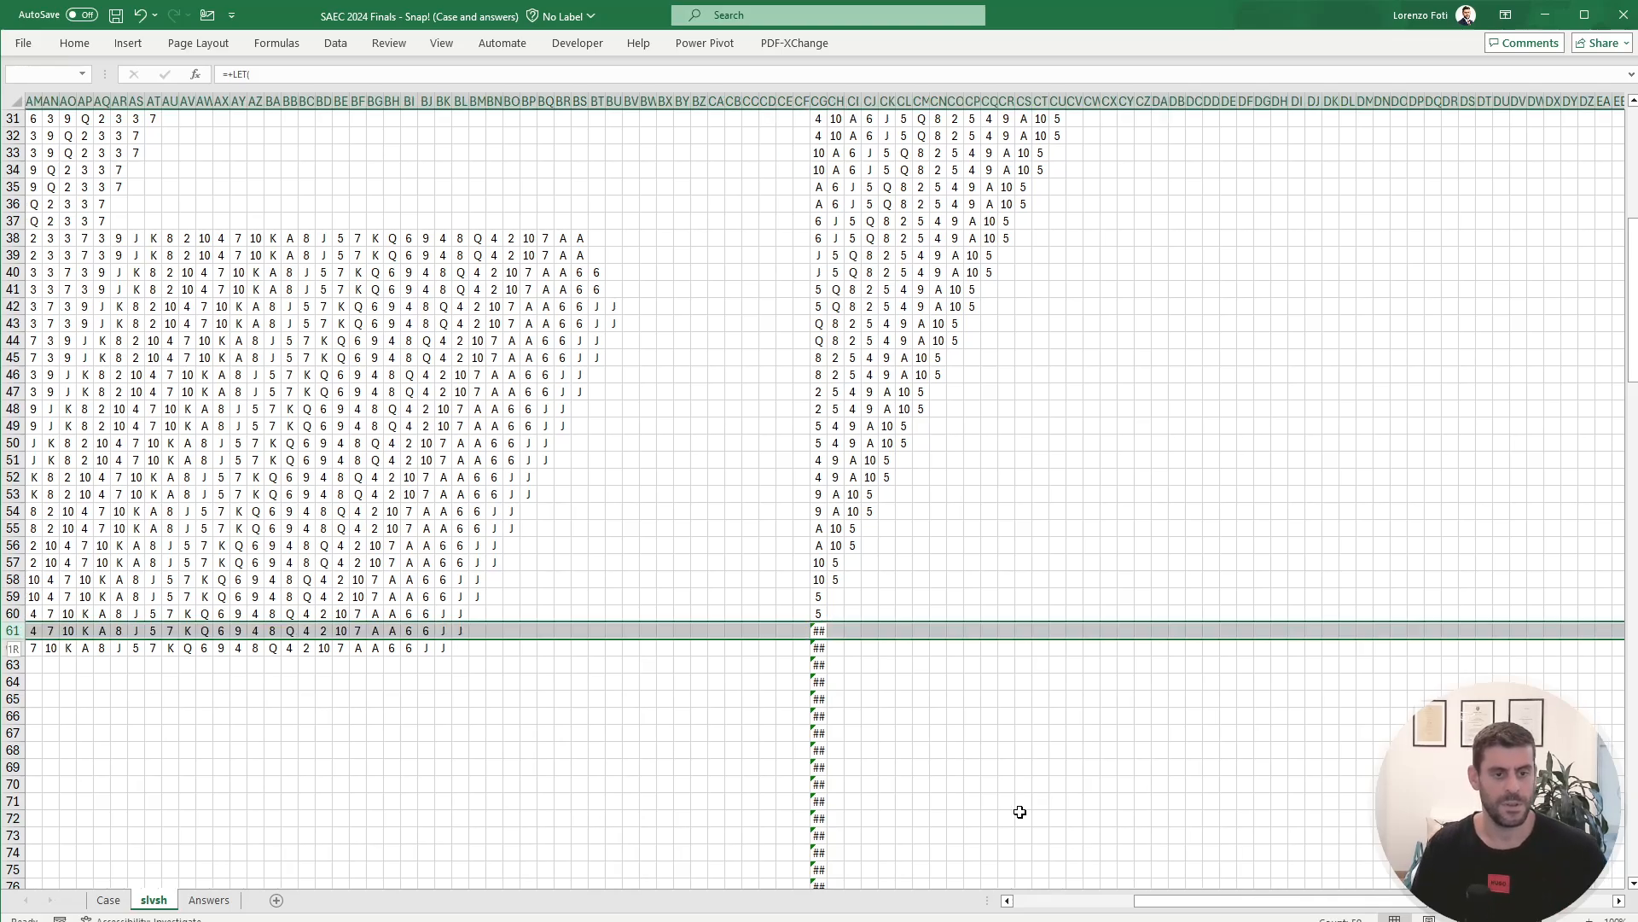
left_click_drag(1140, 900, 1278, 906)
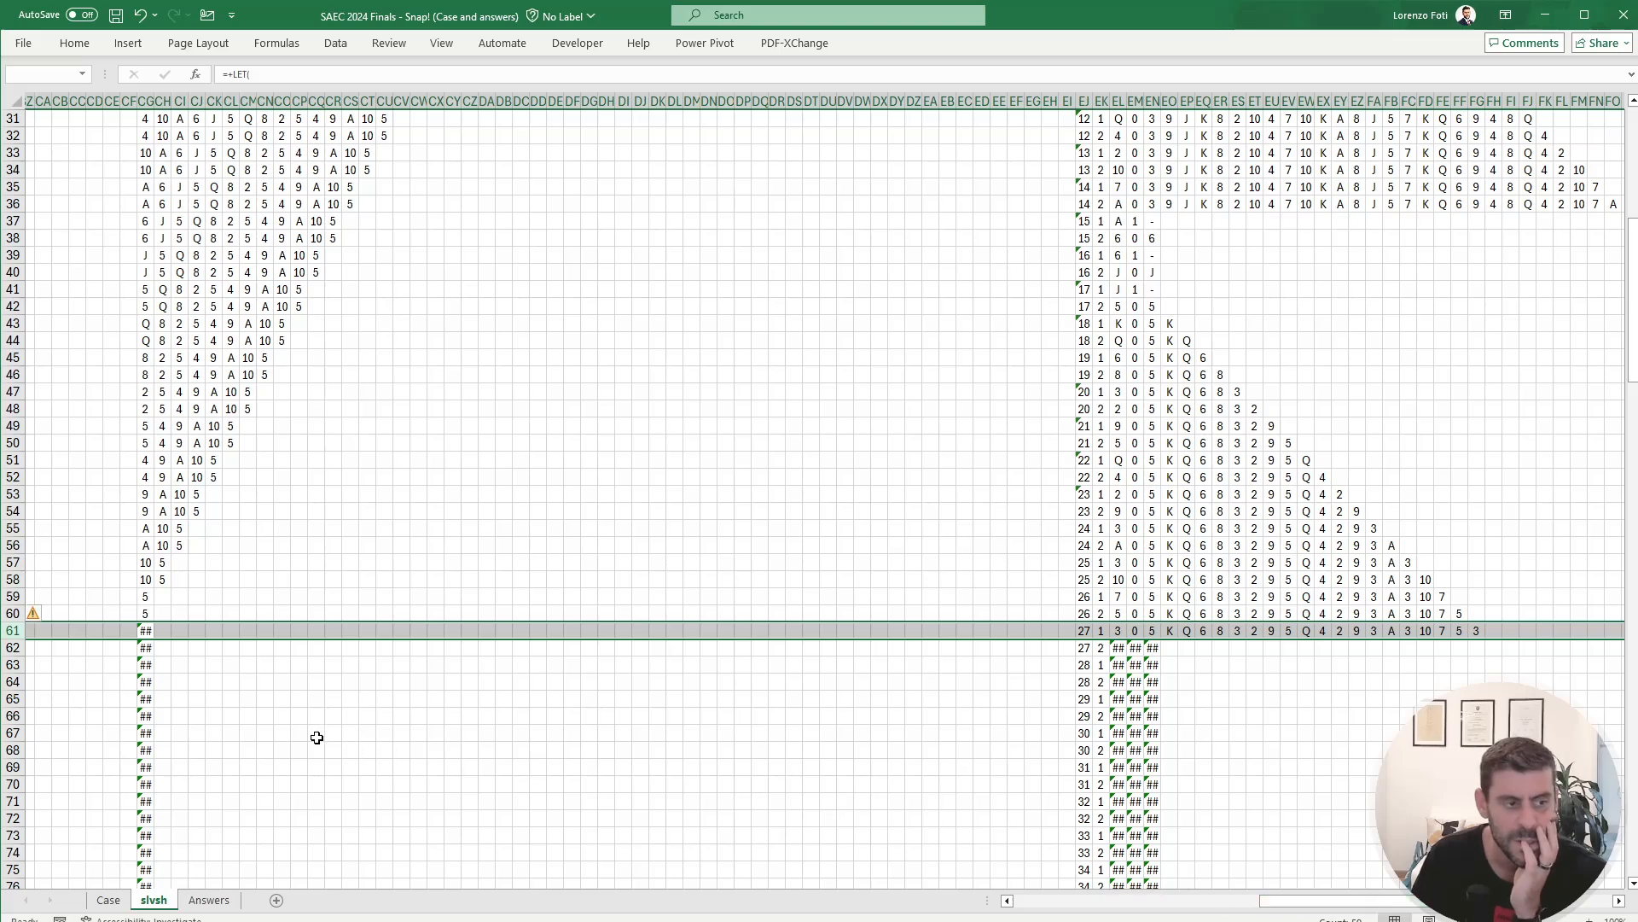
left_click(149, 650)
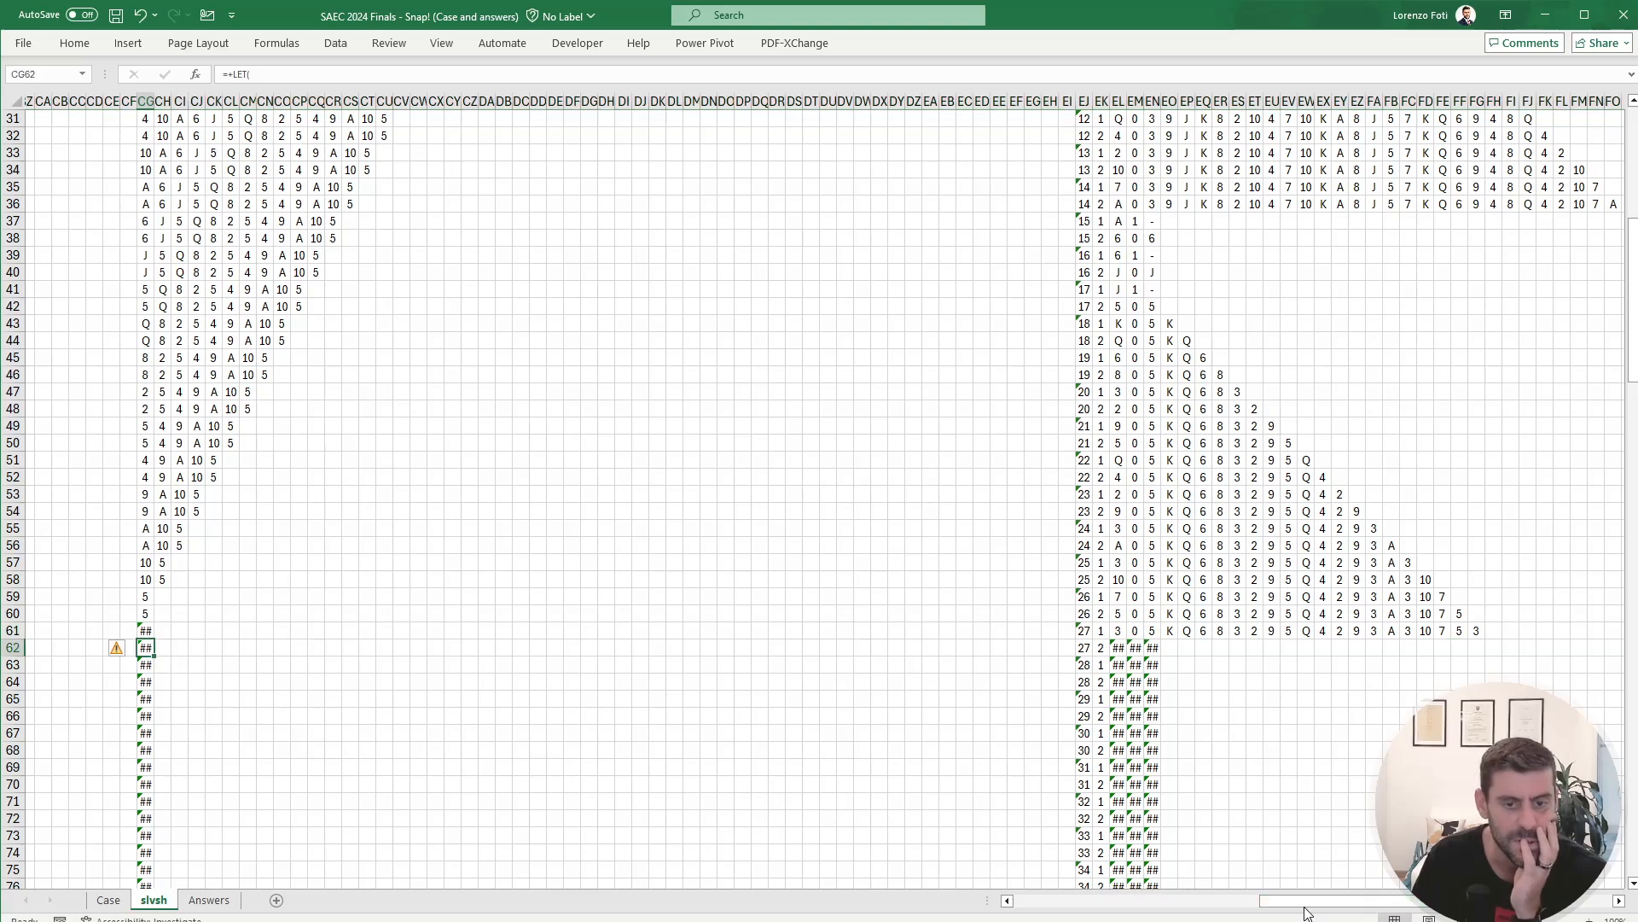
Step: Review player 2's shrinking deck down to row 62, and consult the Level 6 example on the Case sheet again
left_click_drag(1306, 907, 1211, 882)
scroll(888, 779, "up", 10)
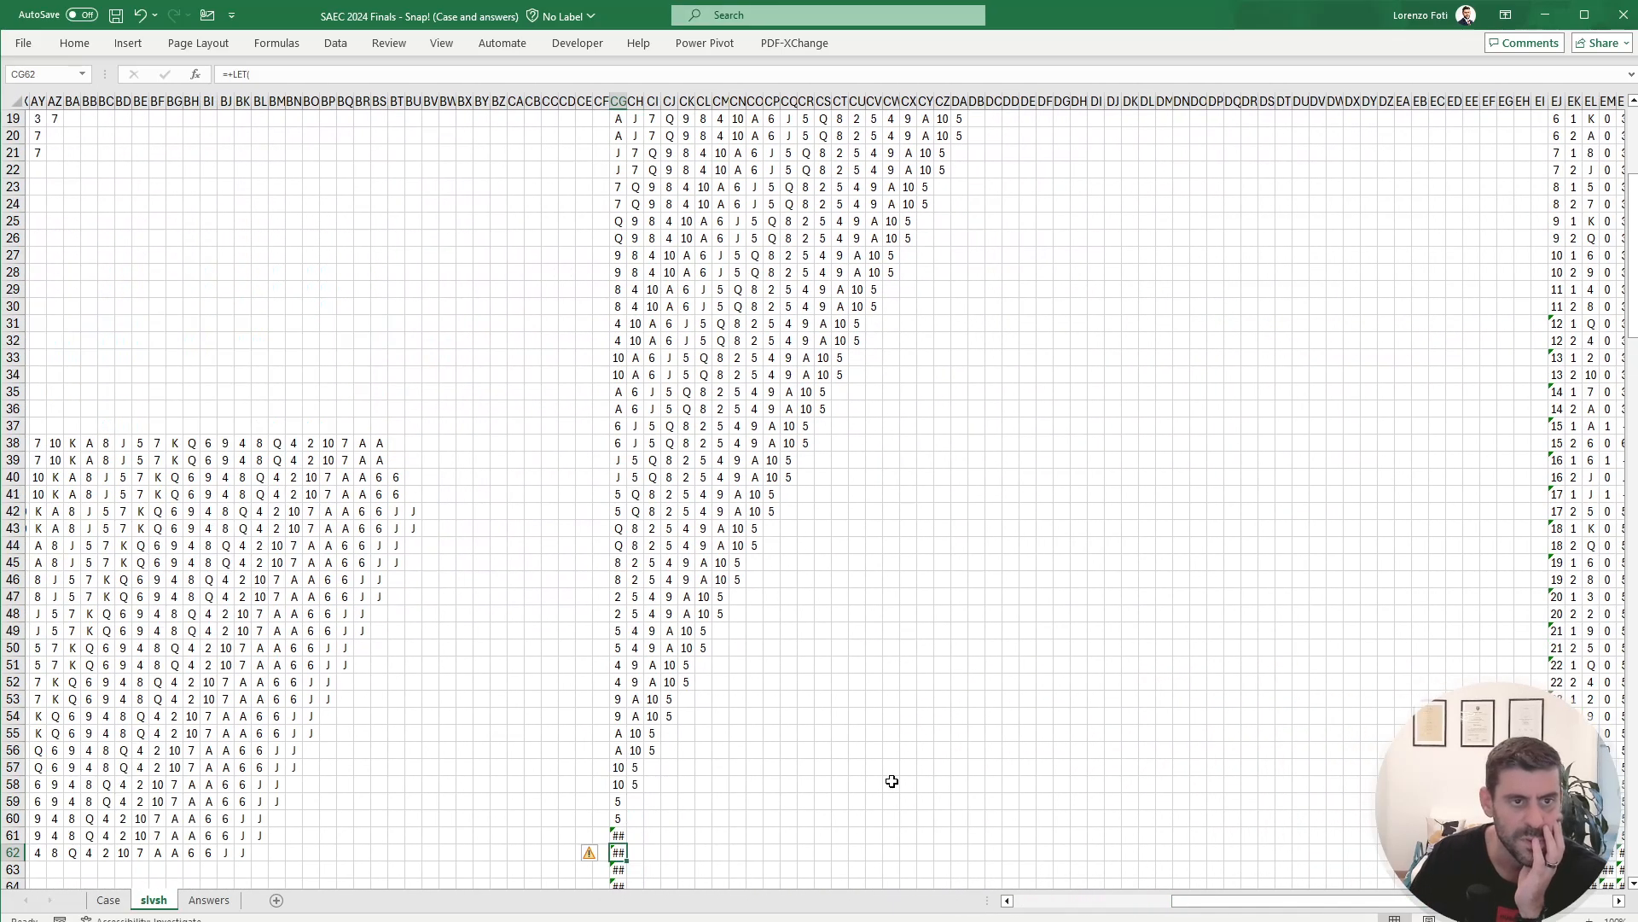
scroll(888, 674, "down", 7)
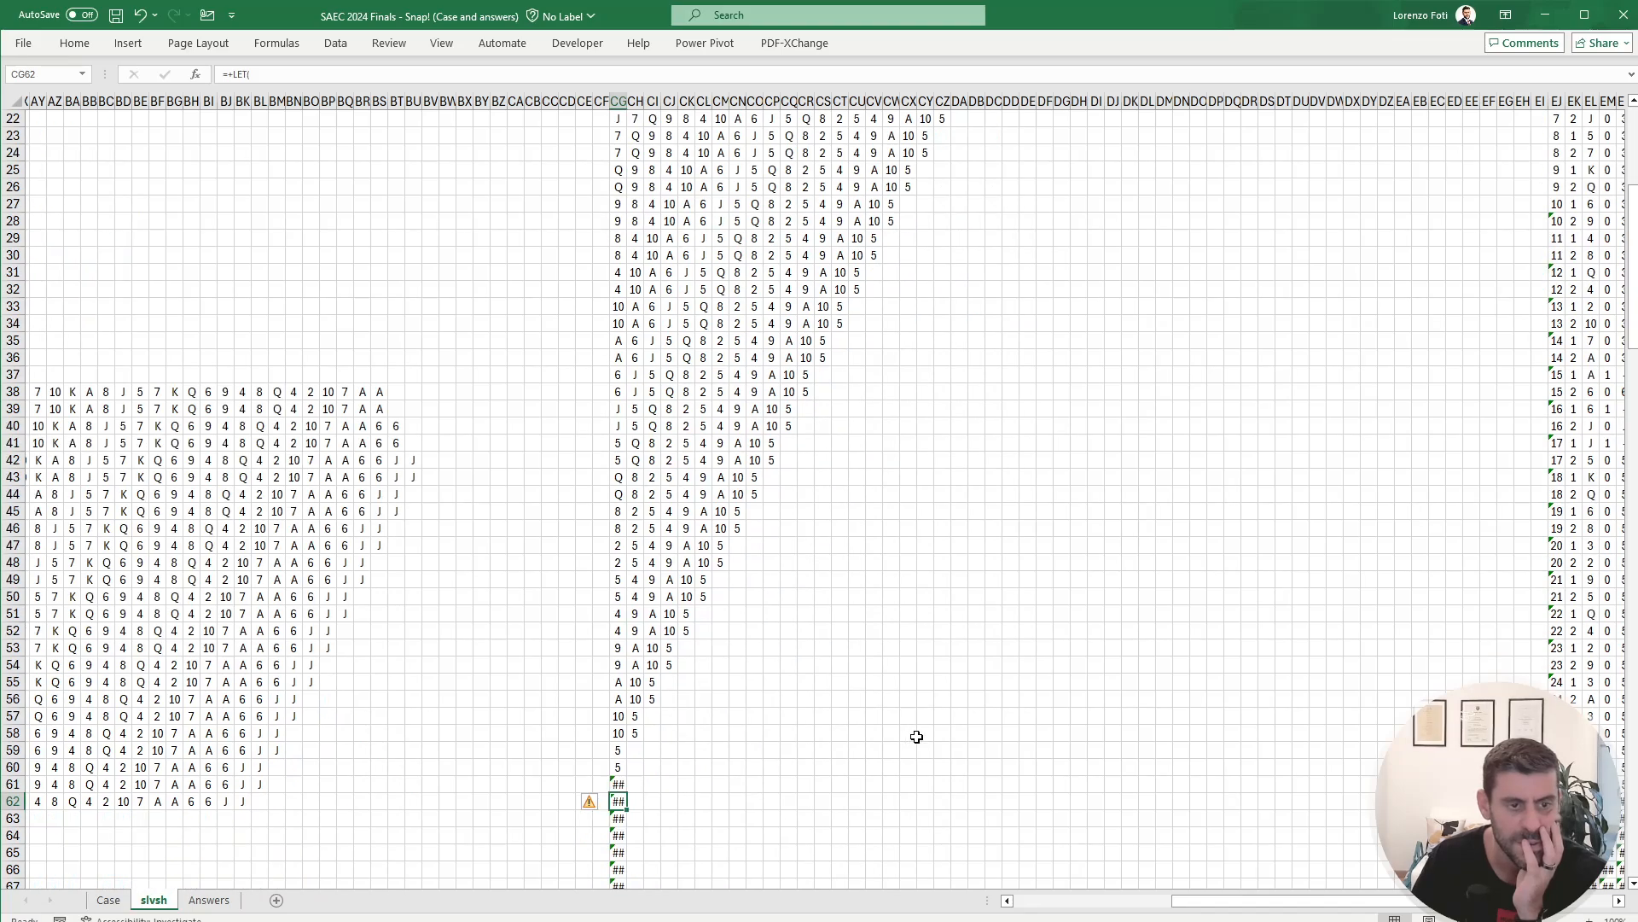
scroll(1015, 809, "up", 7)
scroll(668, 479, "down", 3)
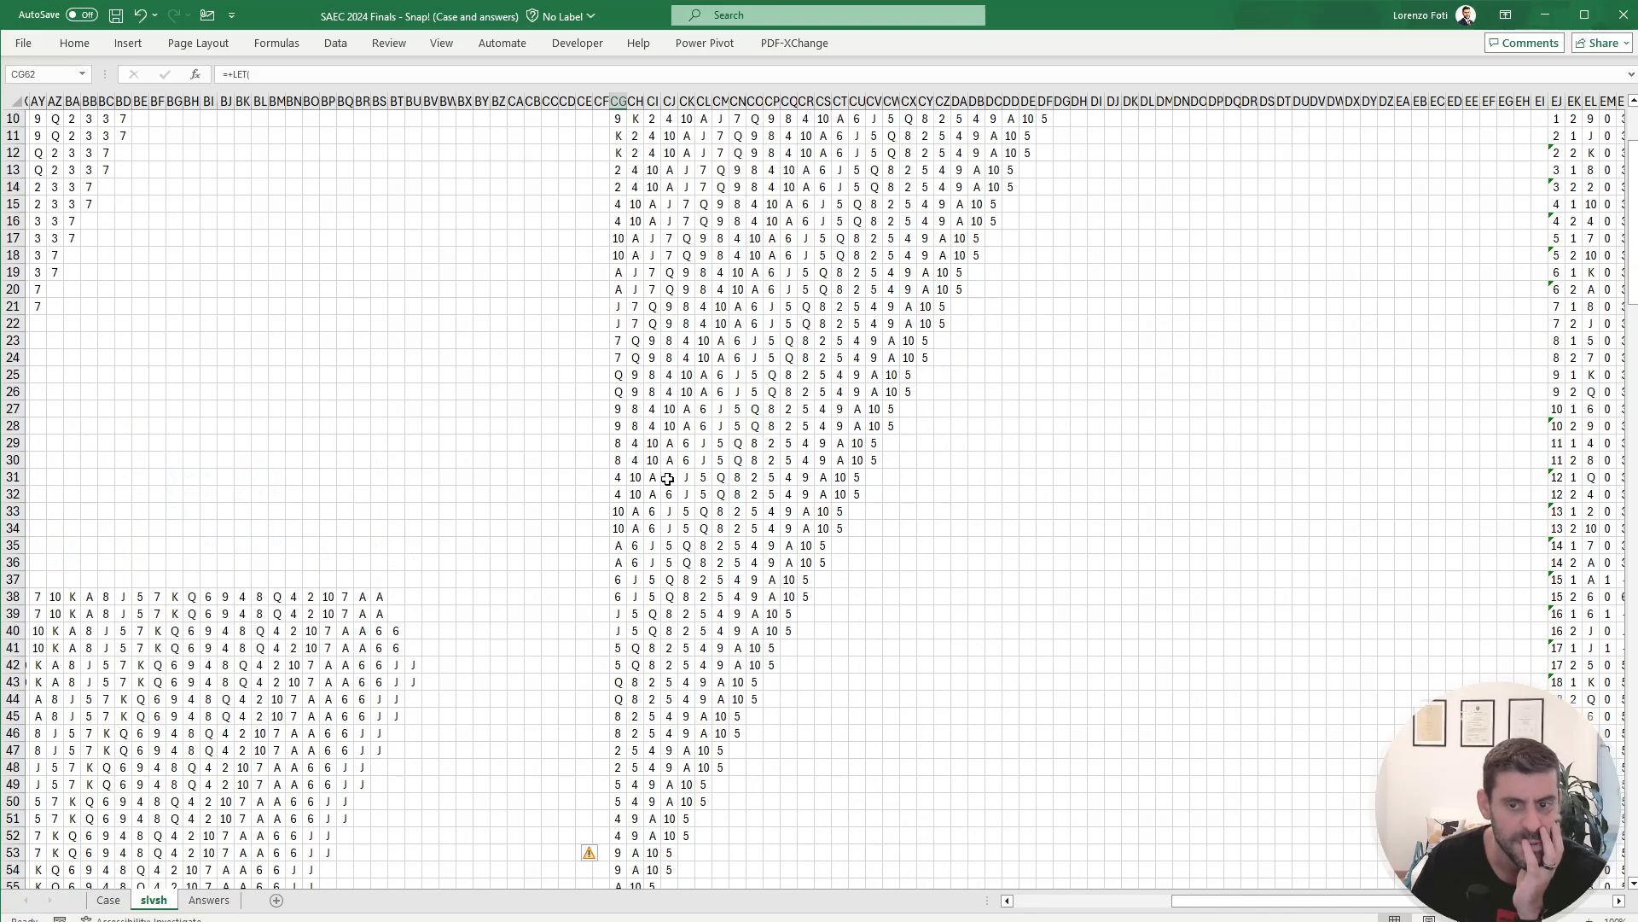
scroll(668, 478, "down", 4)
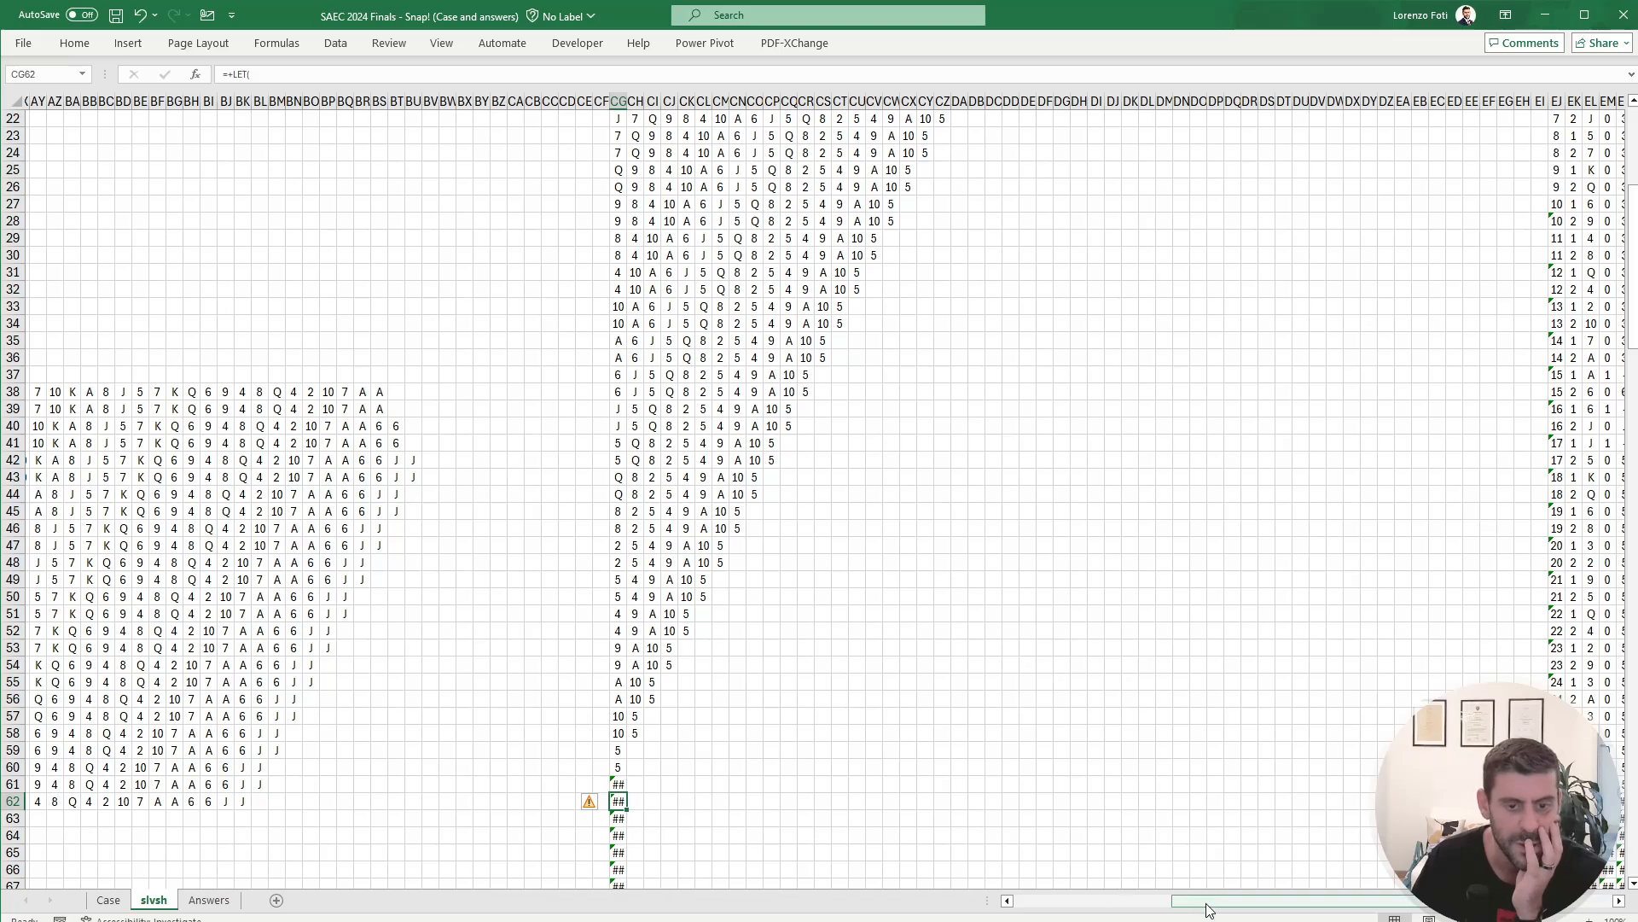
left_click_drag(1207, 901, 101, 905)
left_click(103, 902)
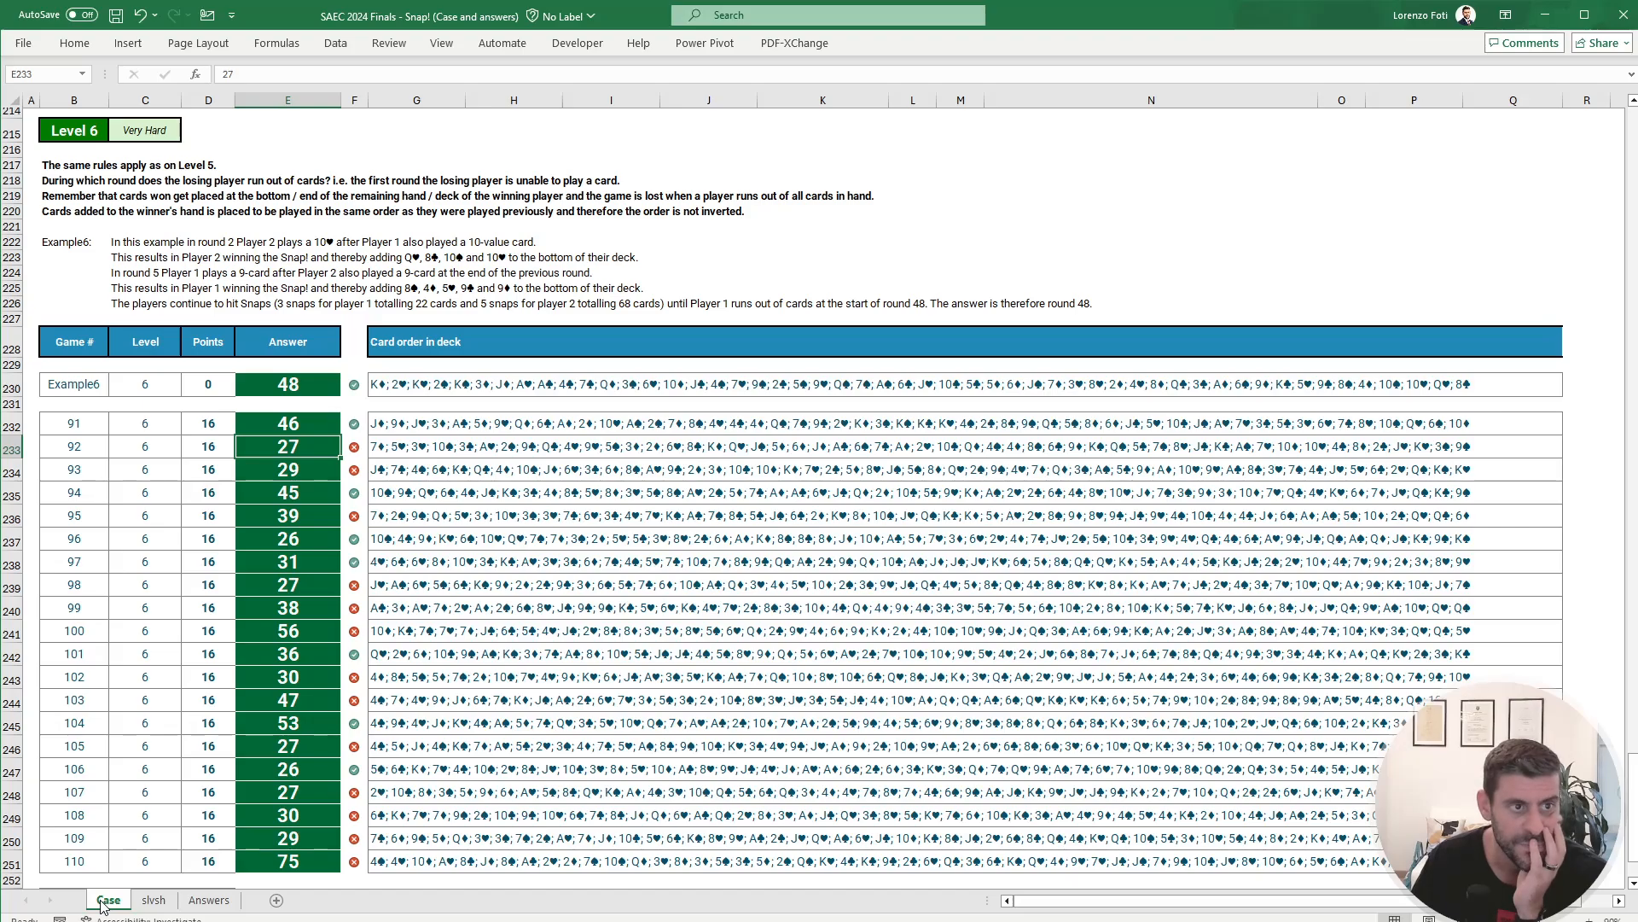
left_click(154, 901)
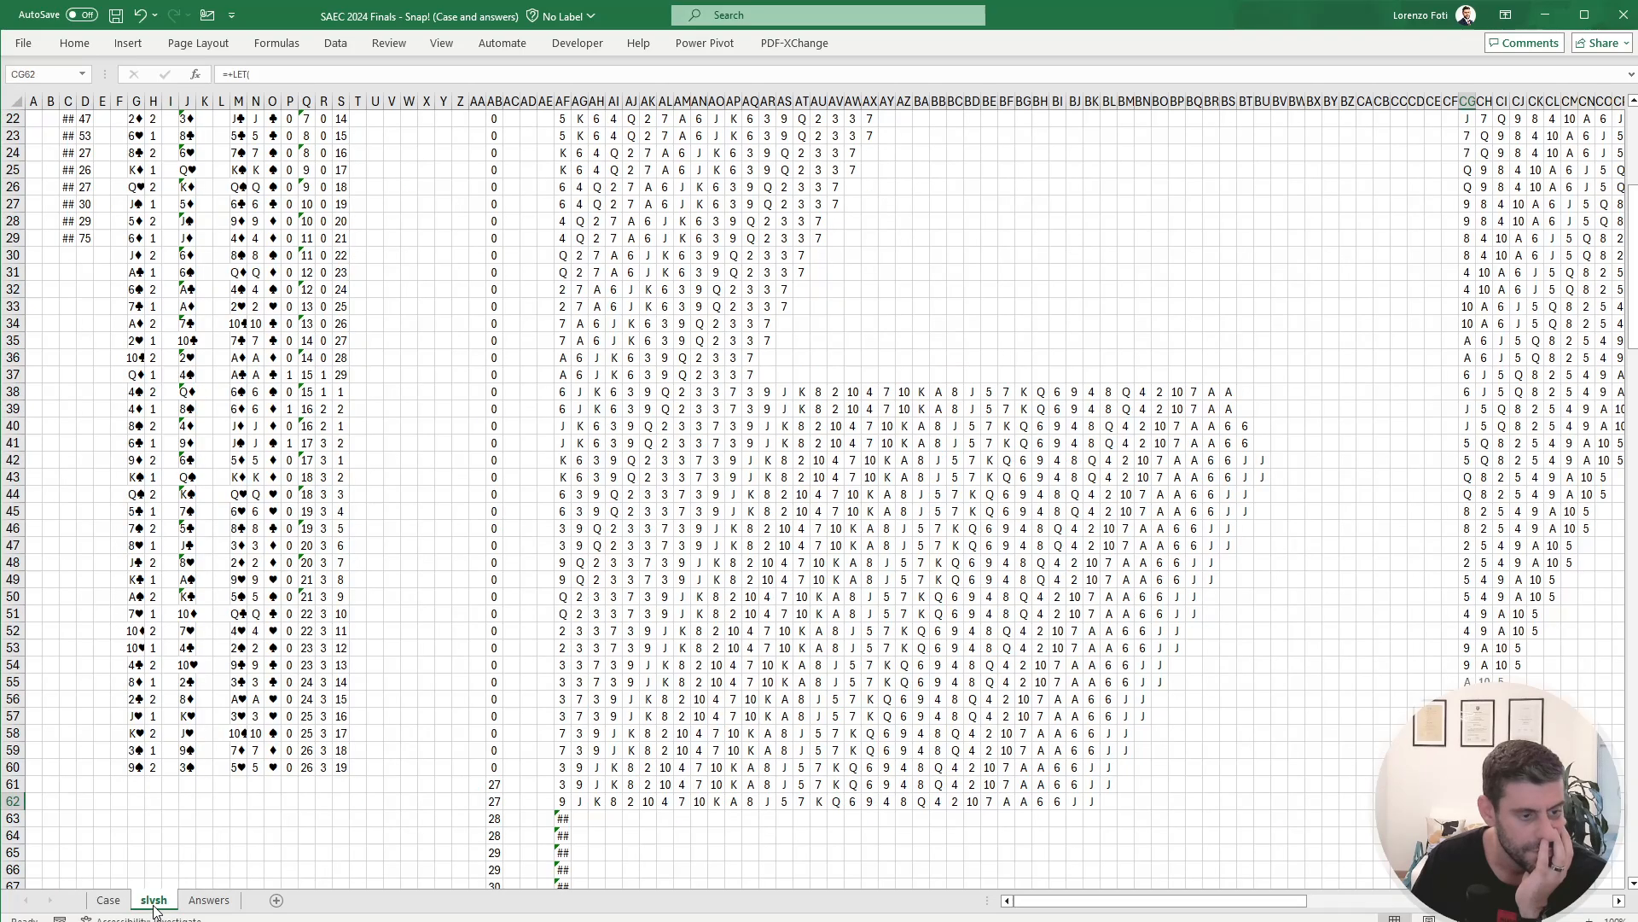
Step: Set the game selector E4 on the slvsh sheet to Example6
scroll(179, 760, "up", 7)
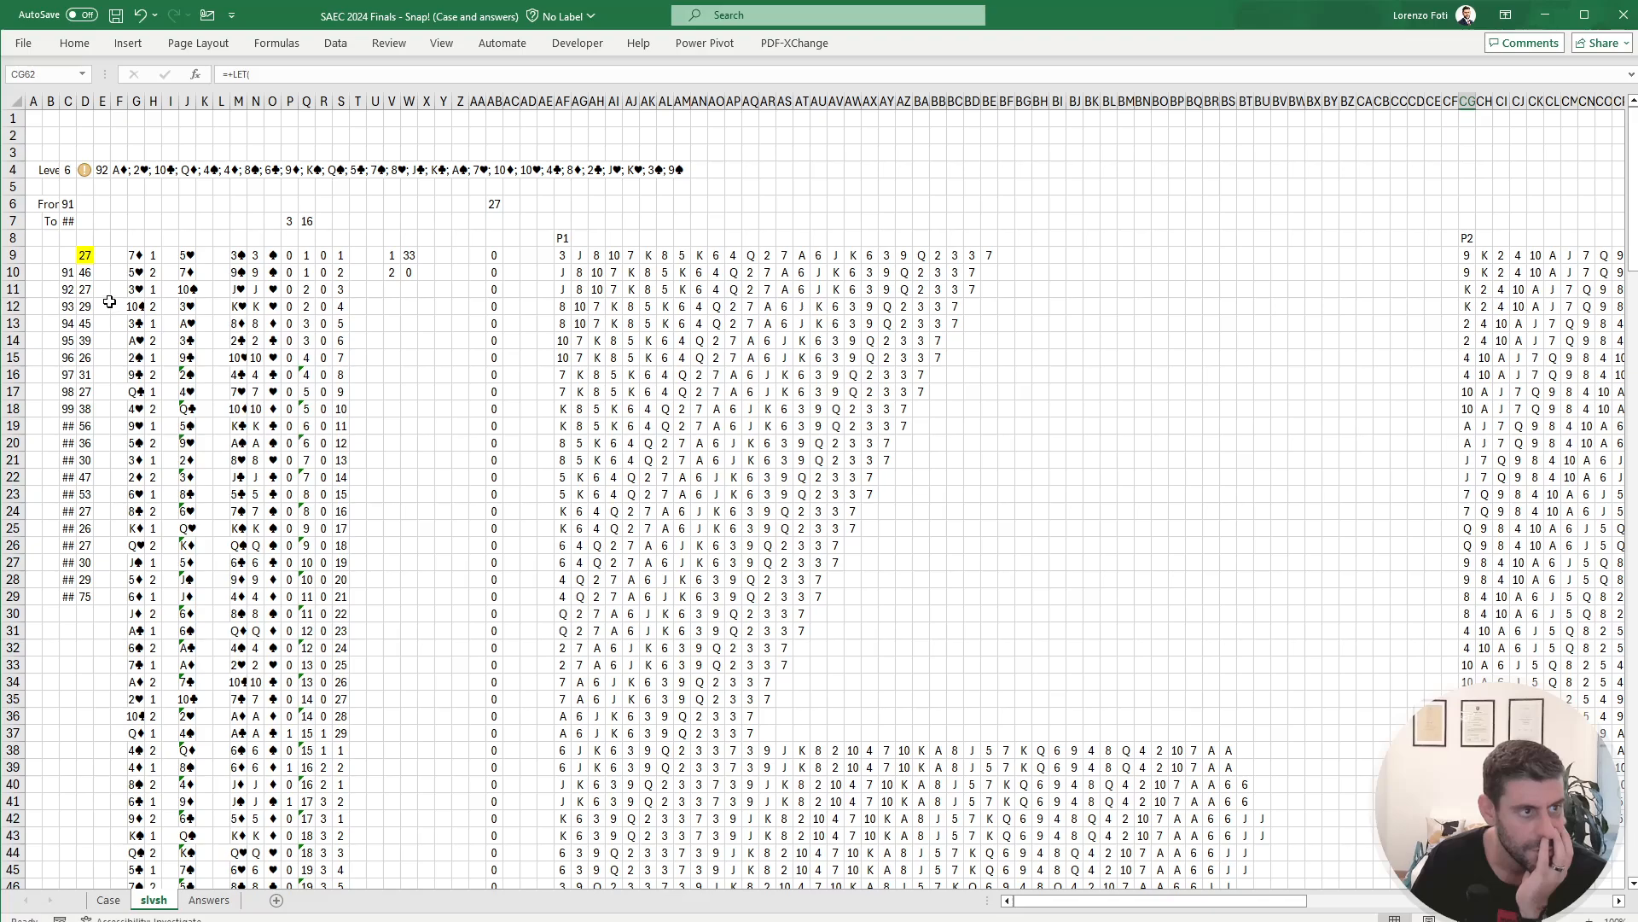
left_click(100, 175)
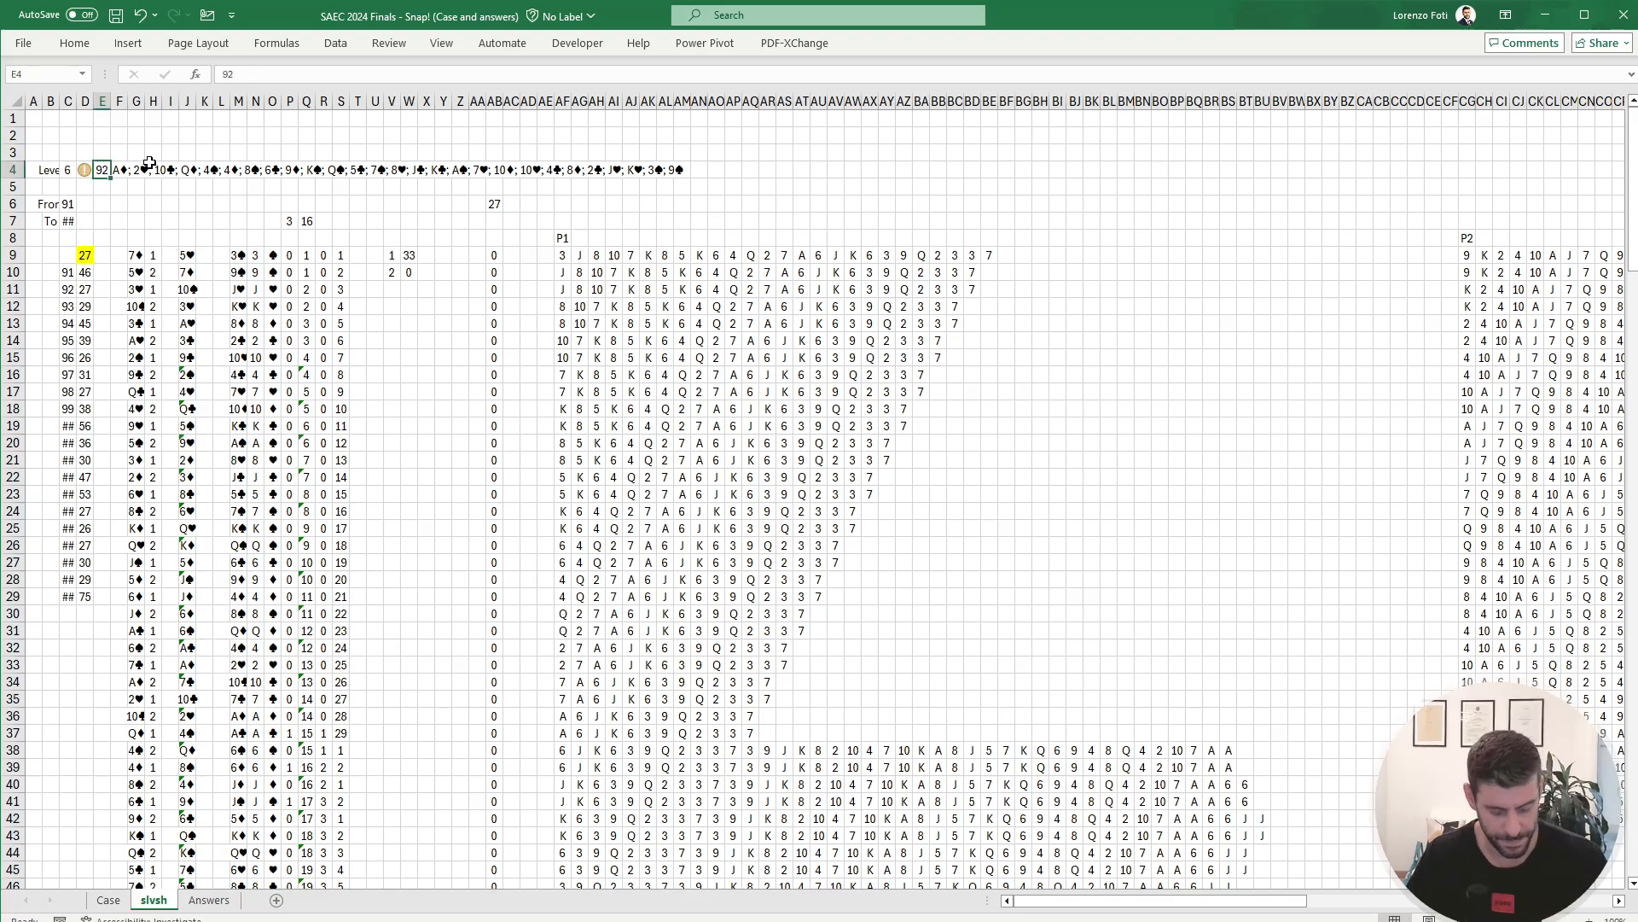
type("e")
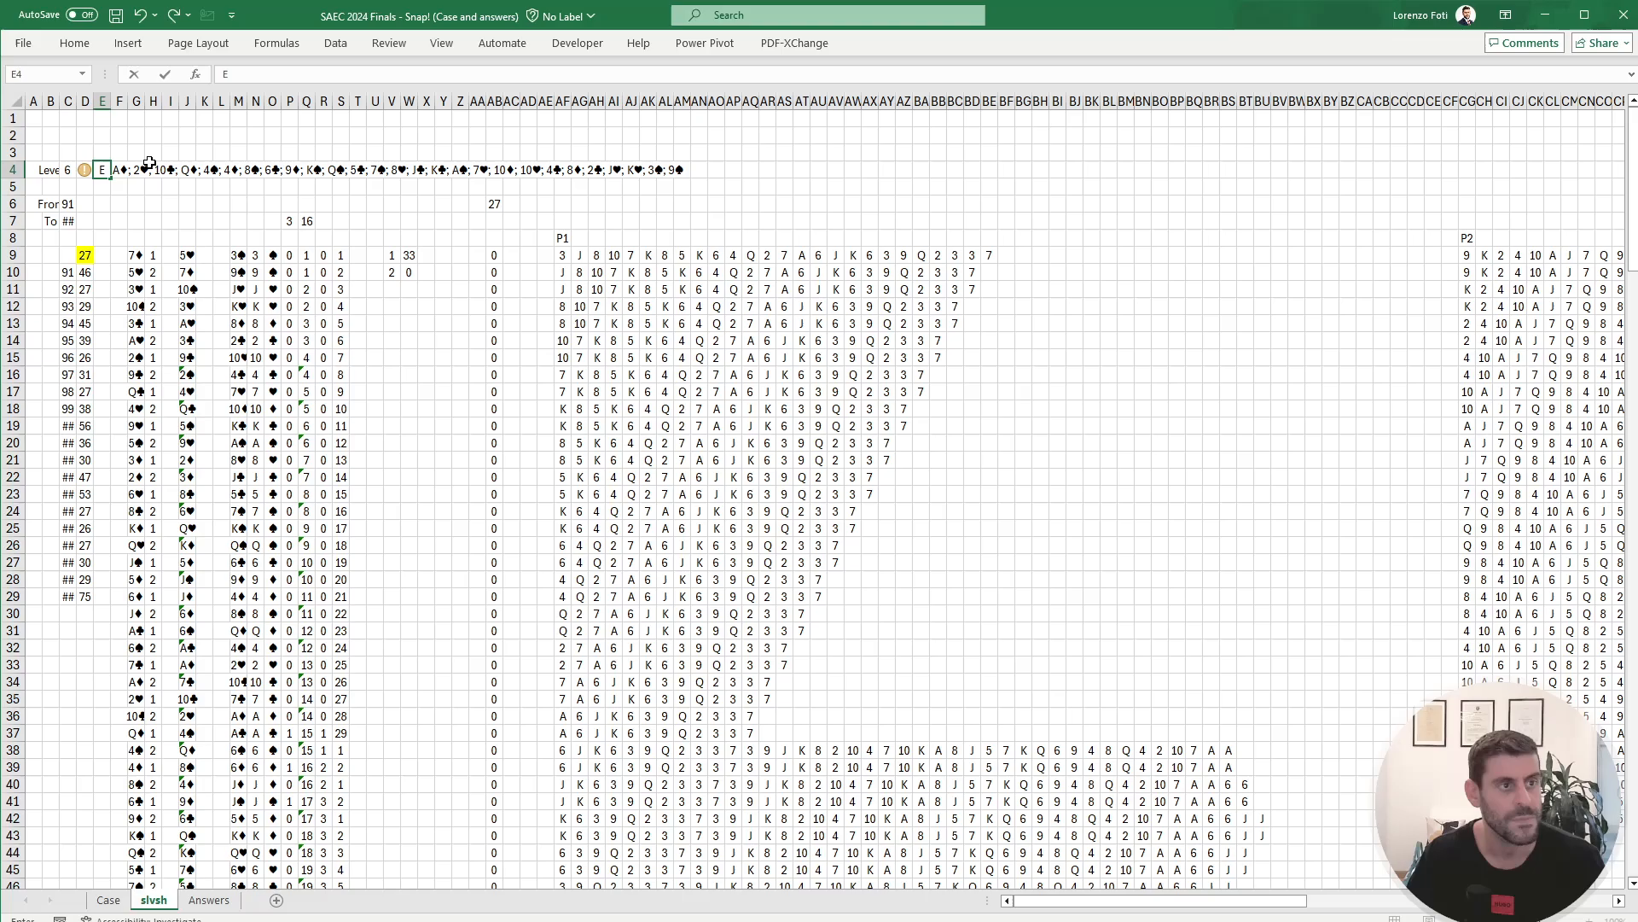
type("xample6")
key("Return")
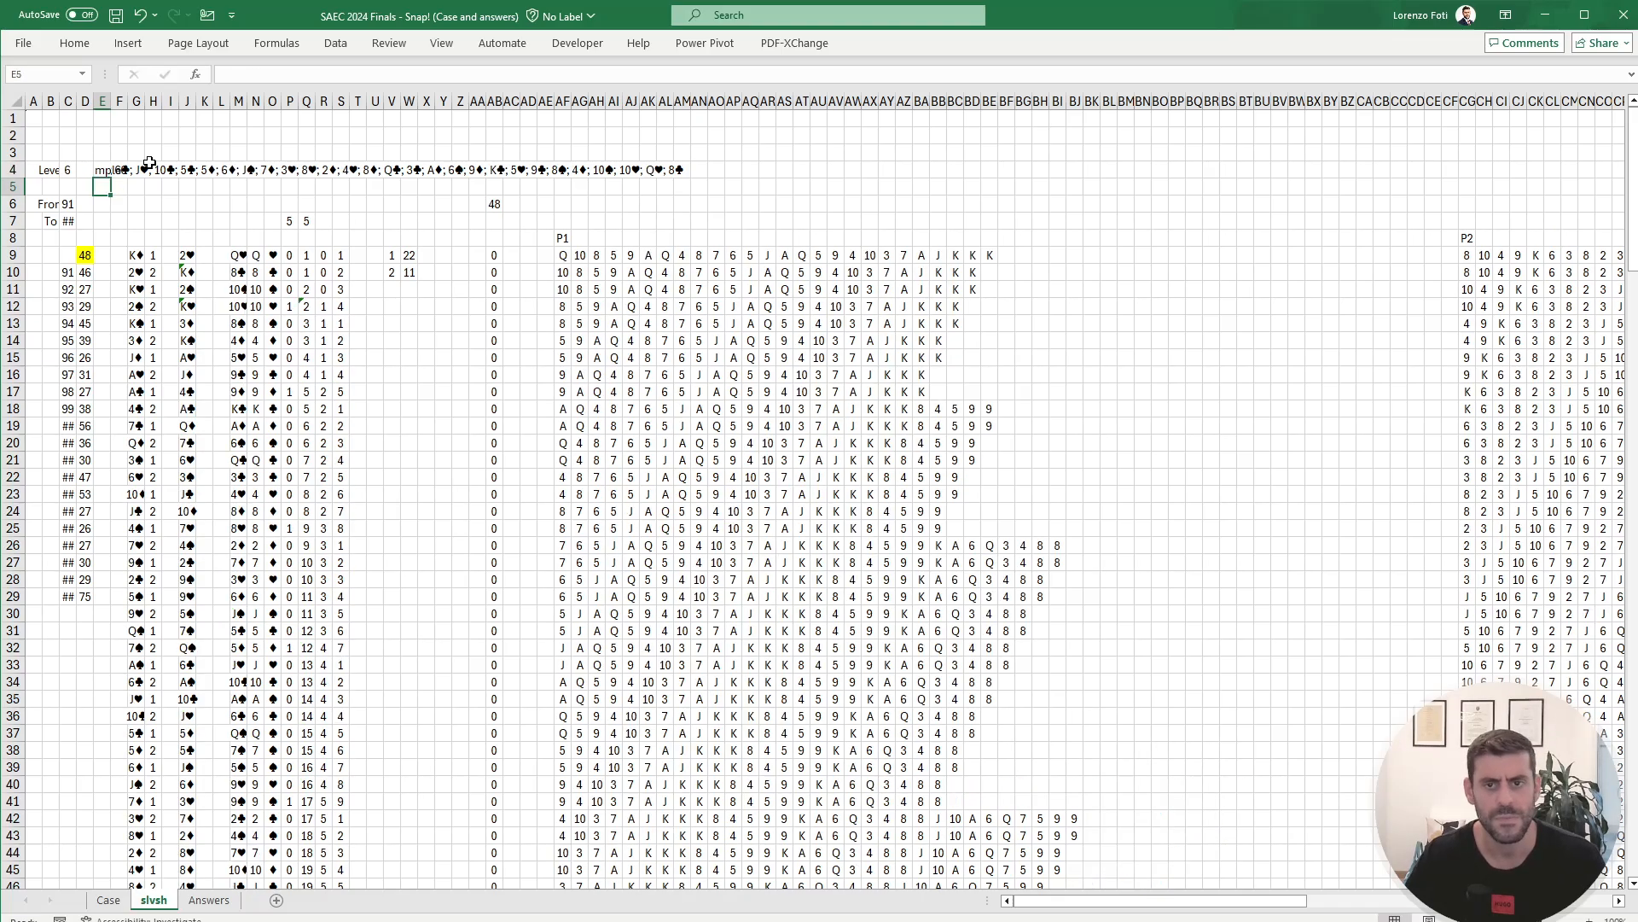
Step: Trace the Example6 simulation to row 104, comparing both players' decks, the run-out flag in column AB and the round in column EJ
left_click_drag(1182, 905, 1341, 905)
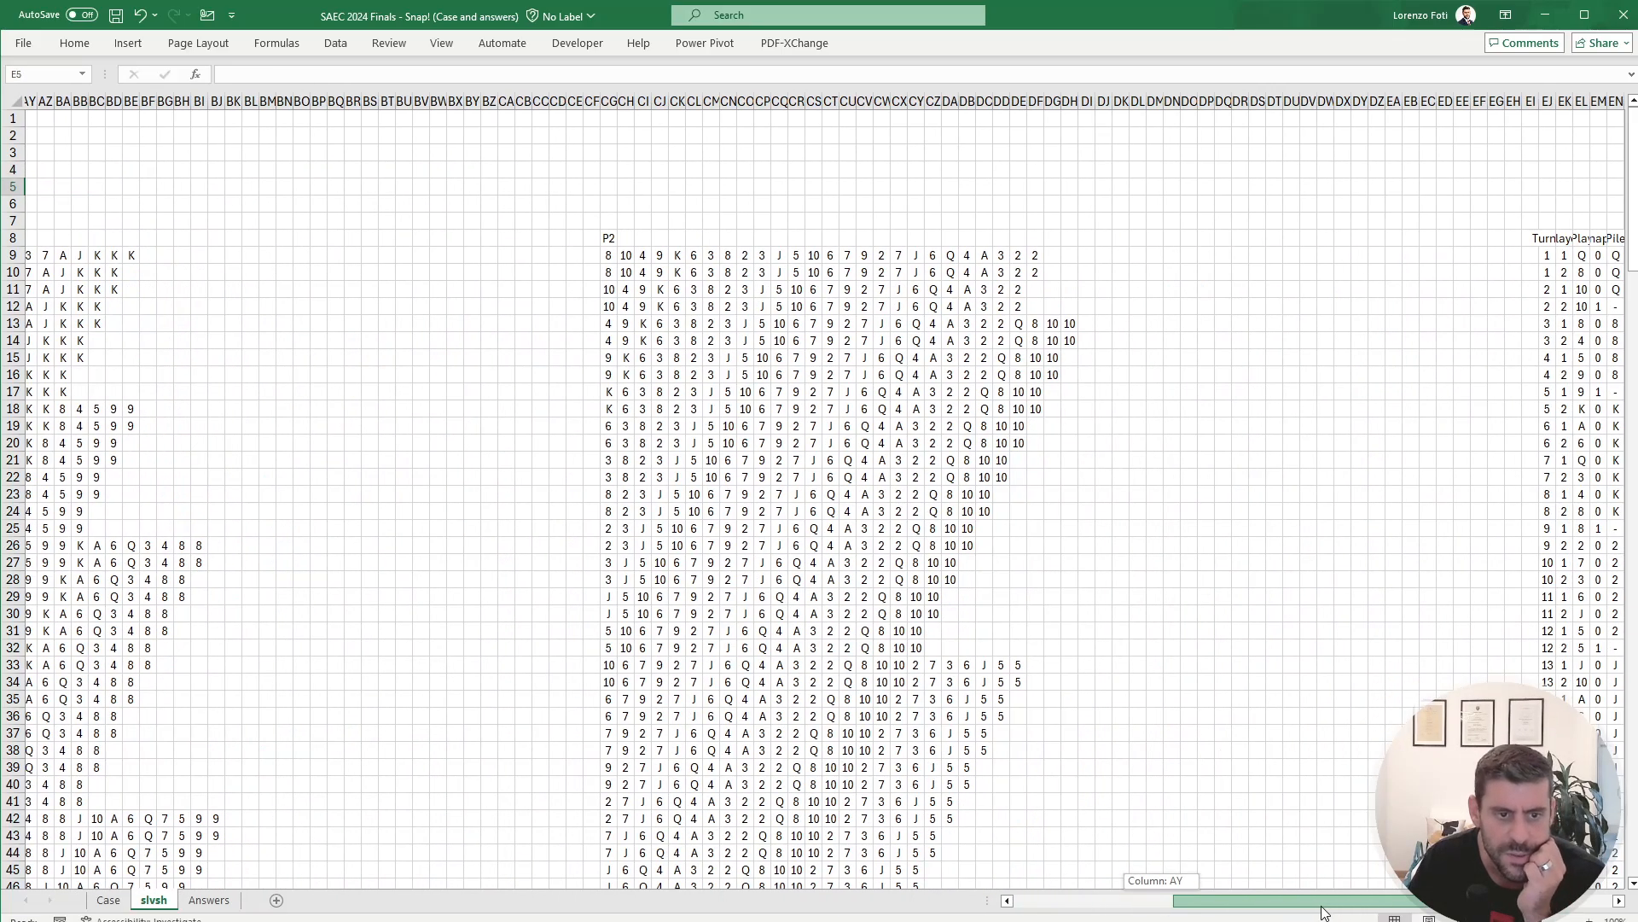
scroll(1027, 791, "down", 14)
scroll(1027, 791, "down", 14)
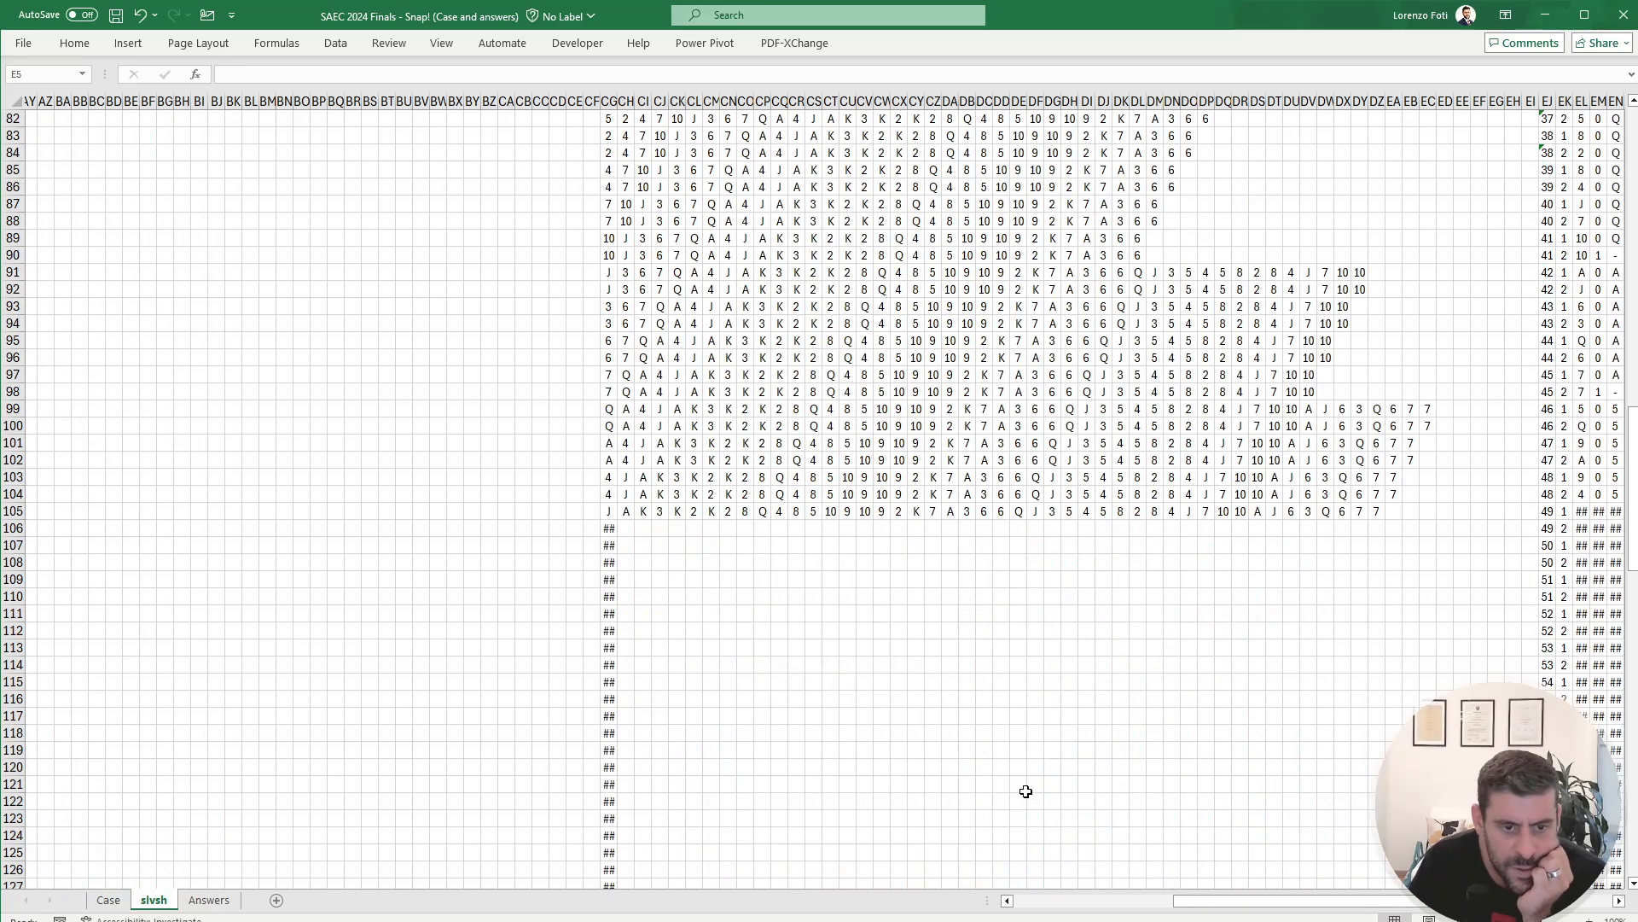
left_click_drag(1182, 909, 1056, 909)
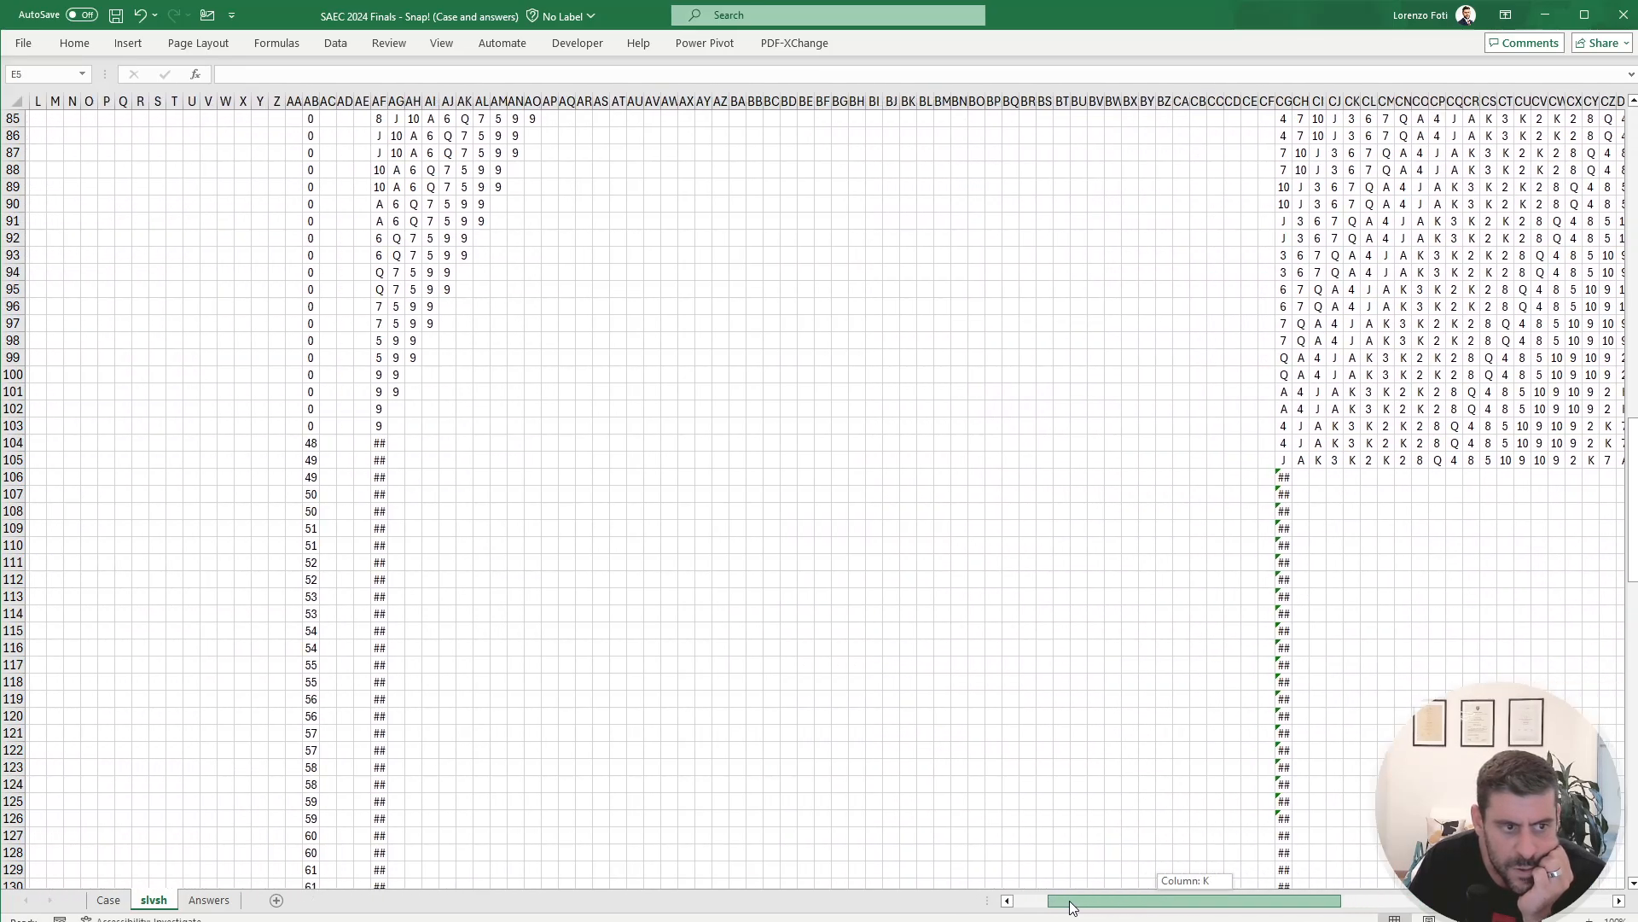
left_click(315, 445)
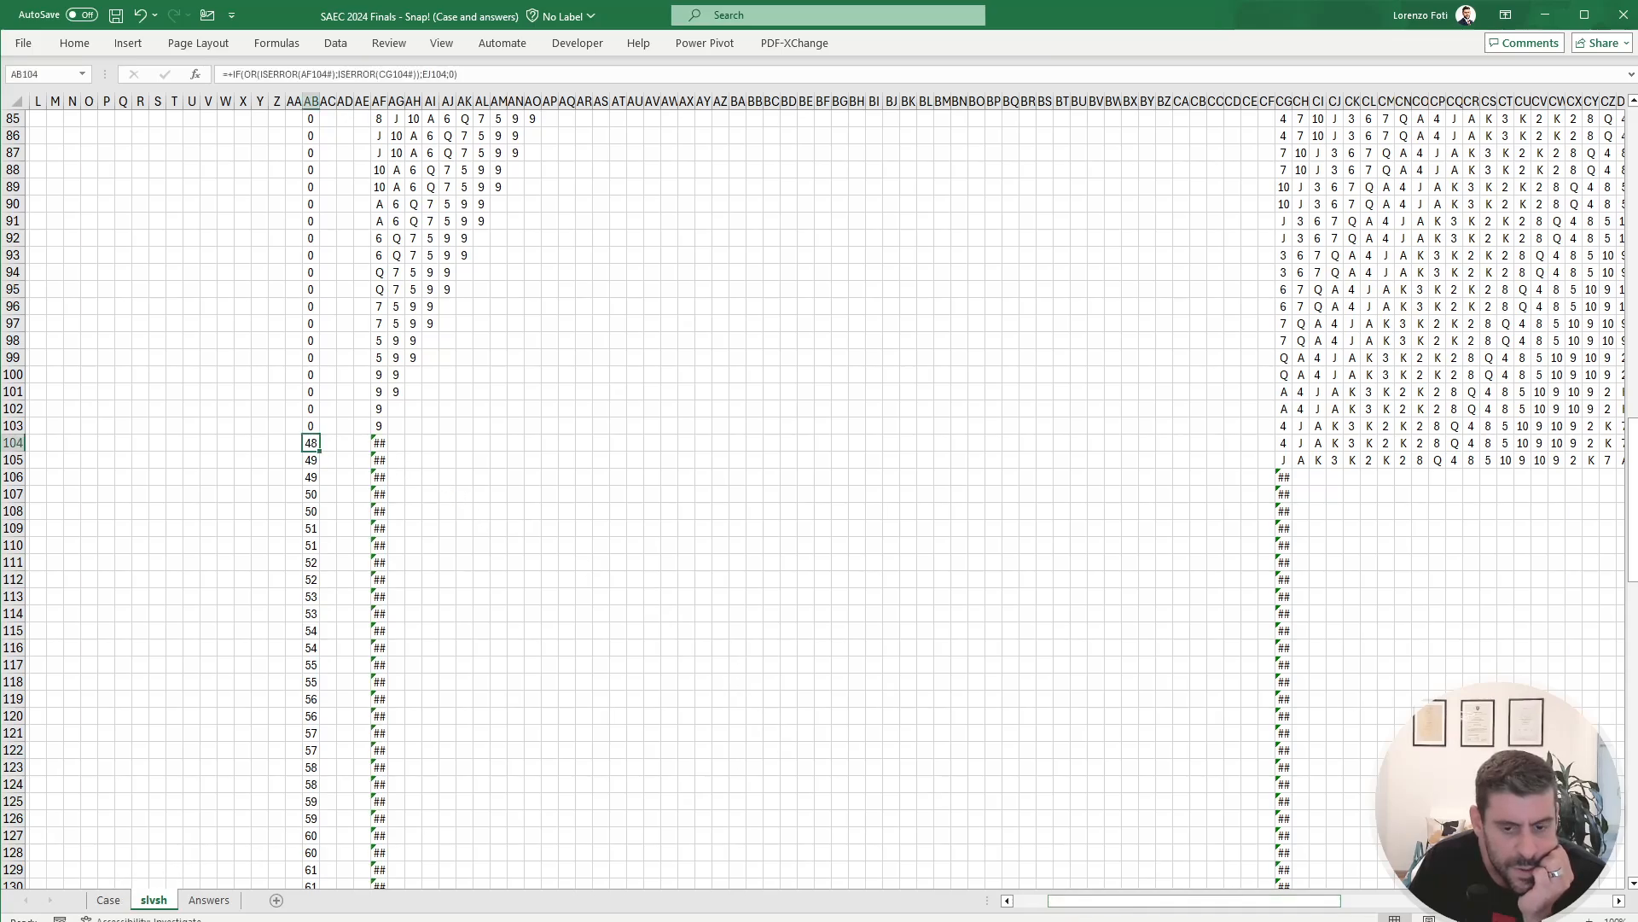
left_click_drag(1267, 906, 1518, 906)
left_click(14, 446)
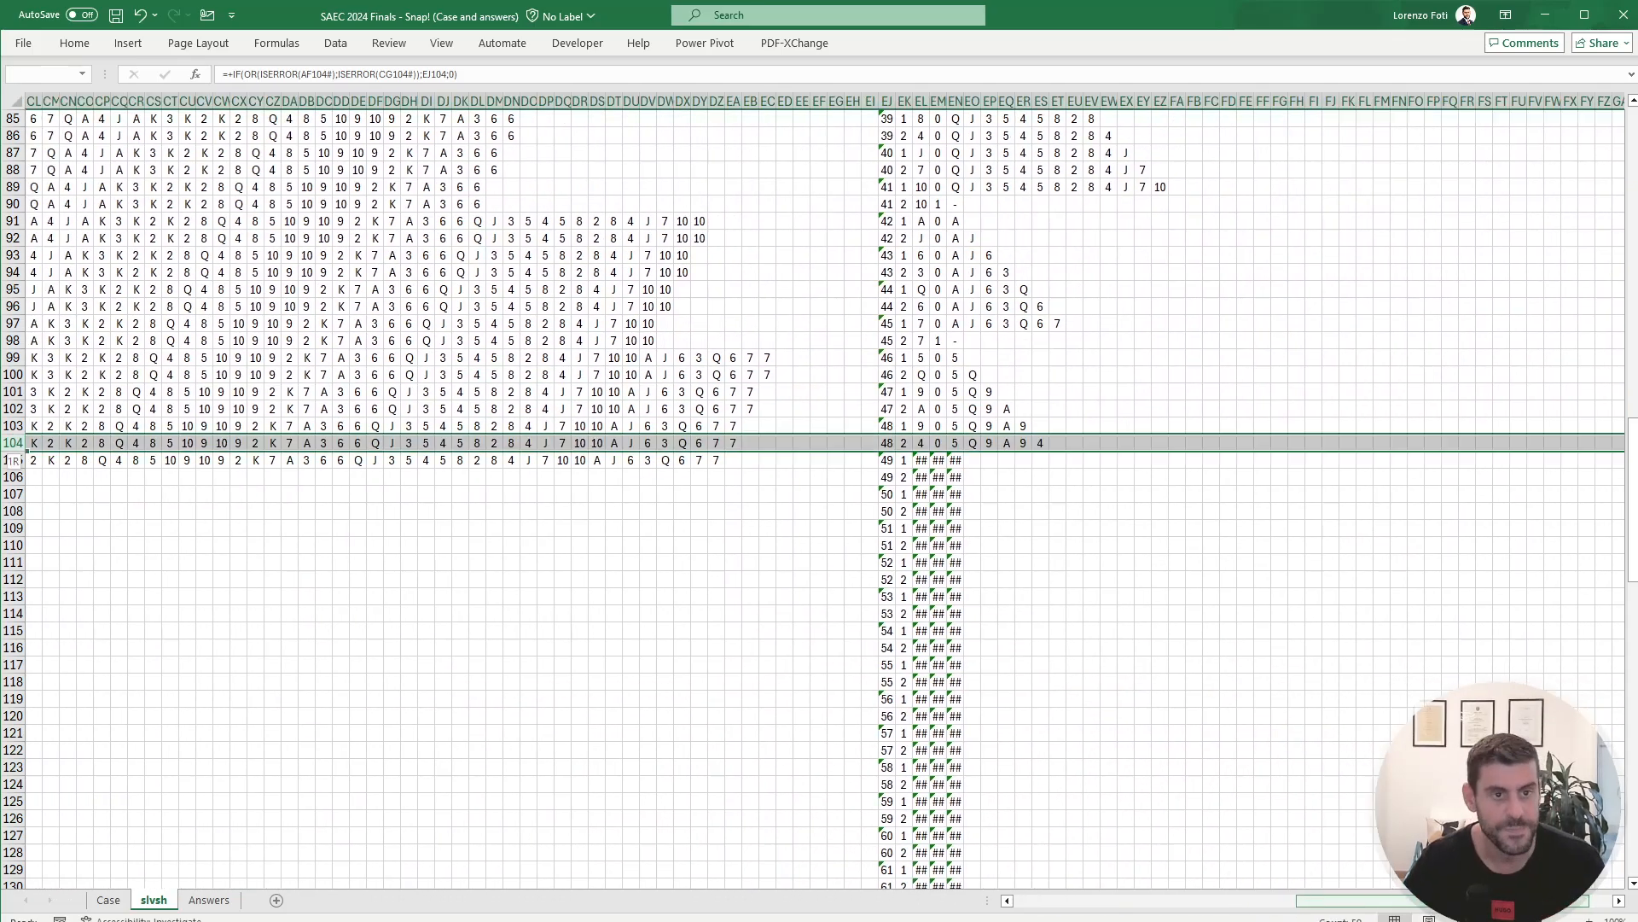
scroll(570, 633, "left", 15)
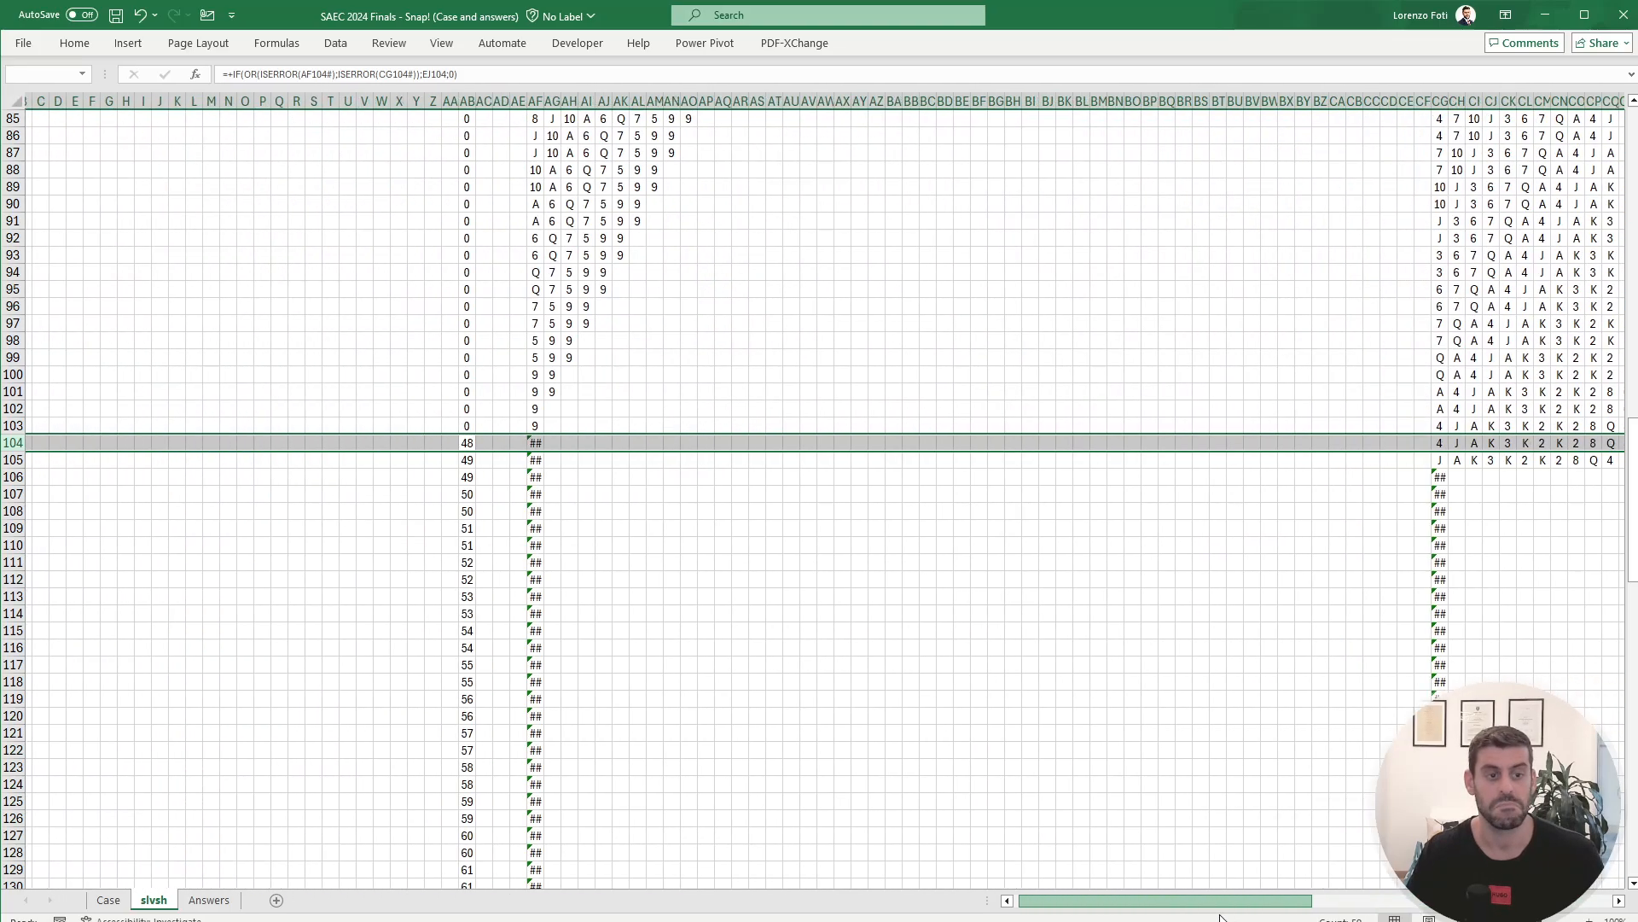
scroll(570, 633, "up", 4)
scroll(570, 633, "up", 20)
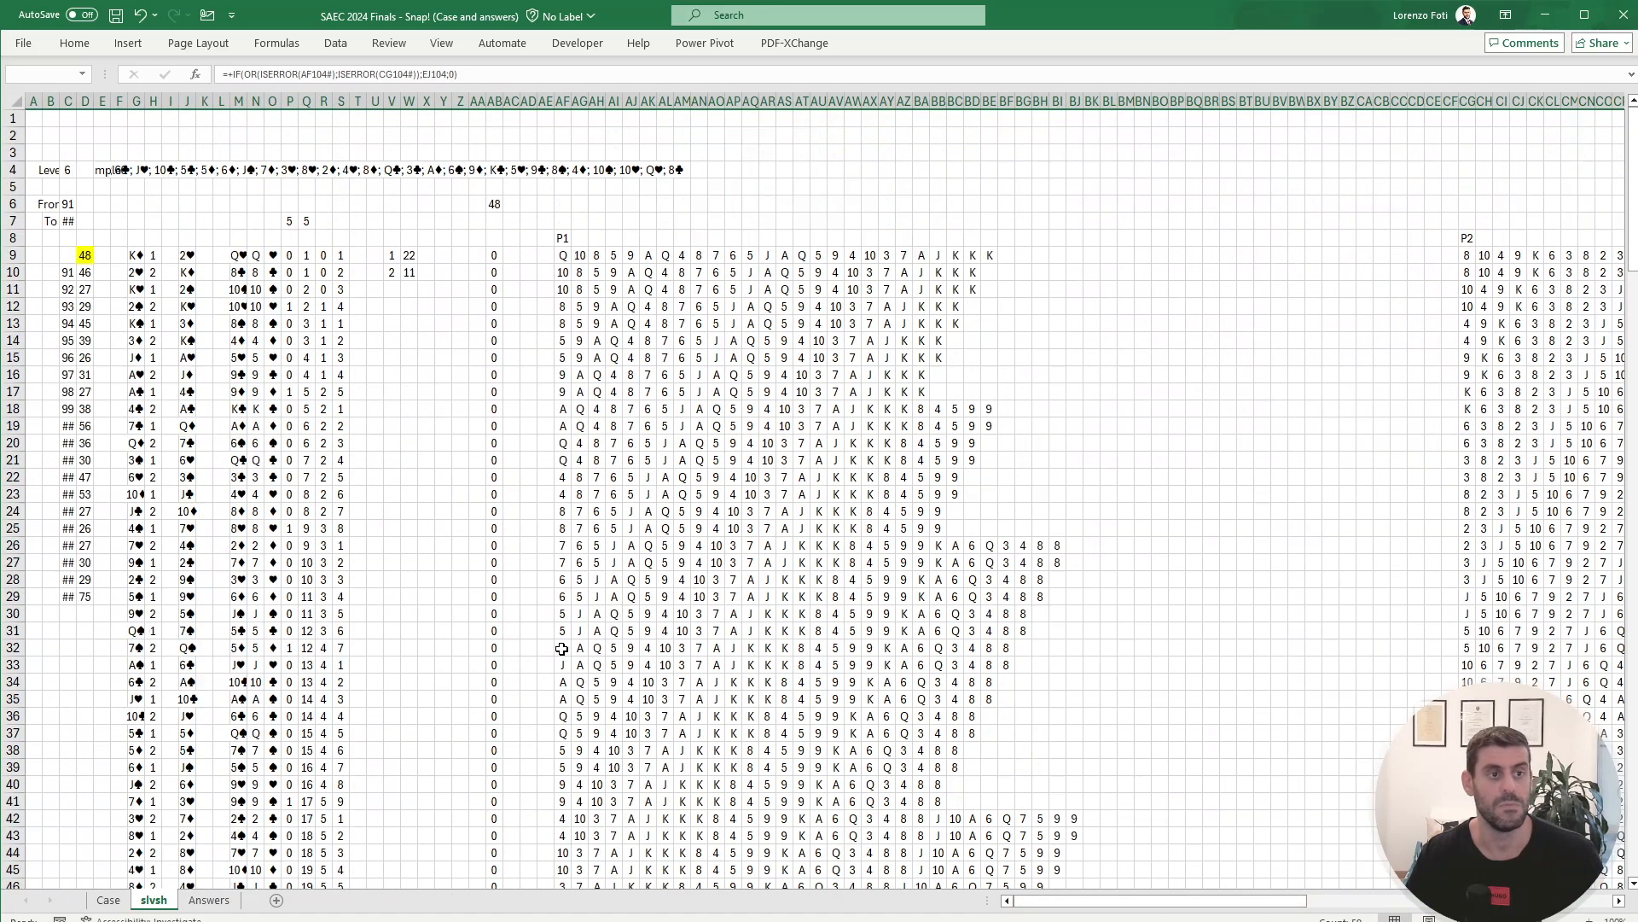
Step: Replace the lookup in AB6 with XMATCH(1;AB9:AB208;1), reduced by one to point at the preceding simulation row
left_click(496, 204)
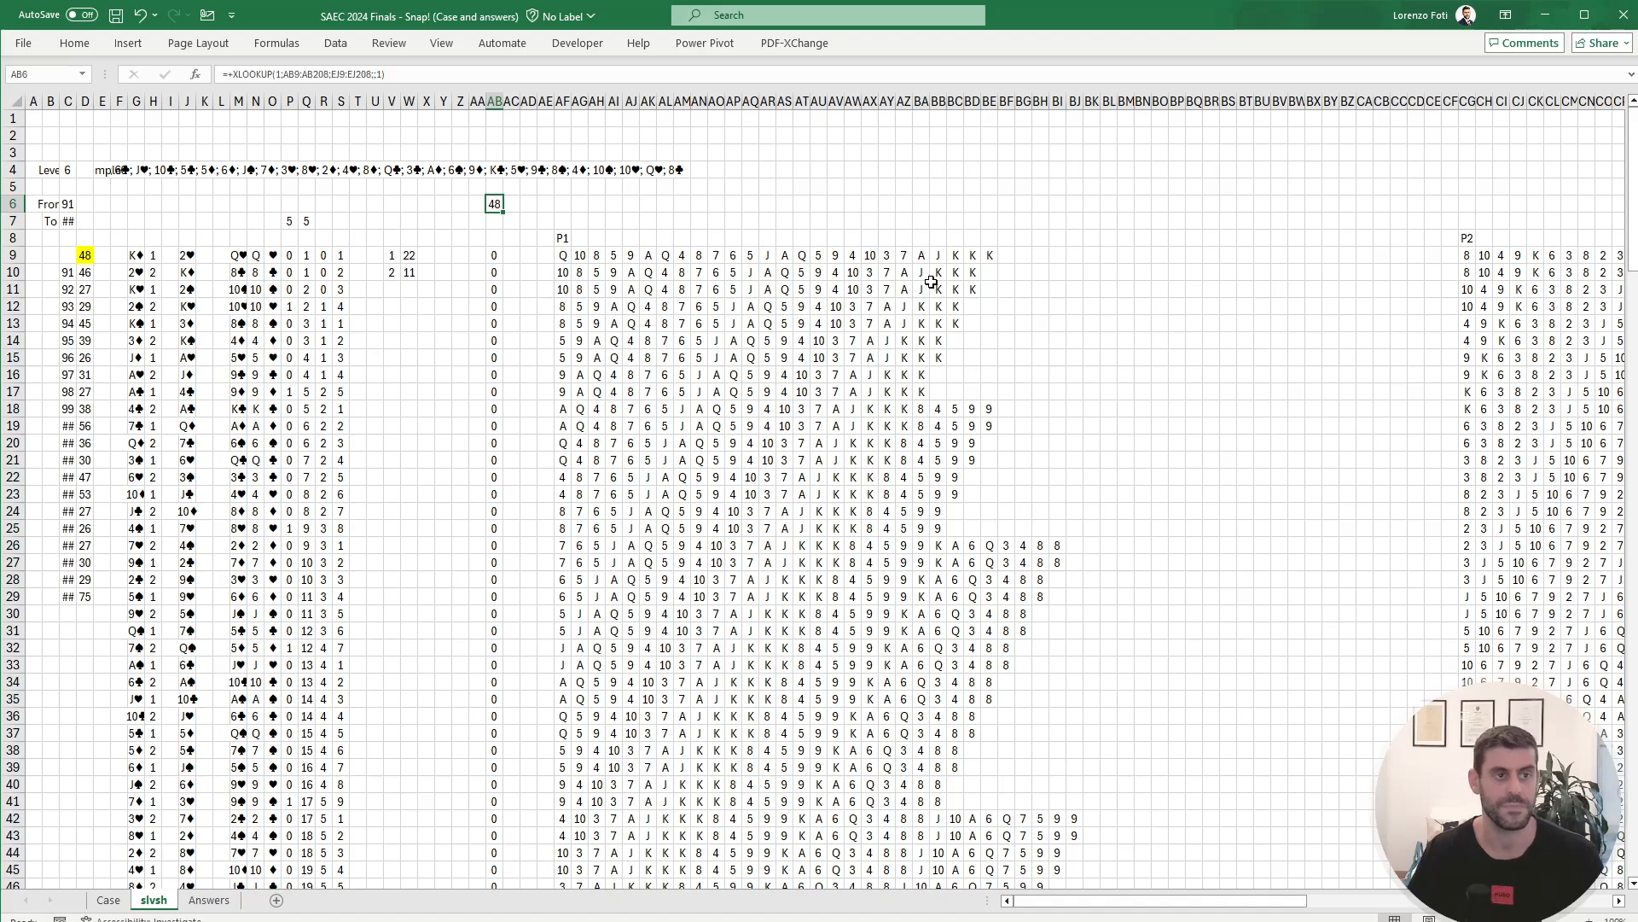
key("F2")
key("Escape")
key("BackSpace")
type("+XMATCH(")
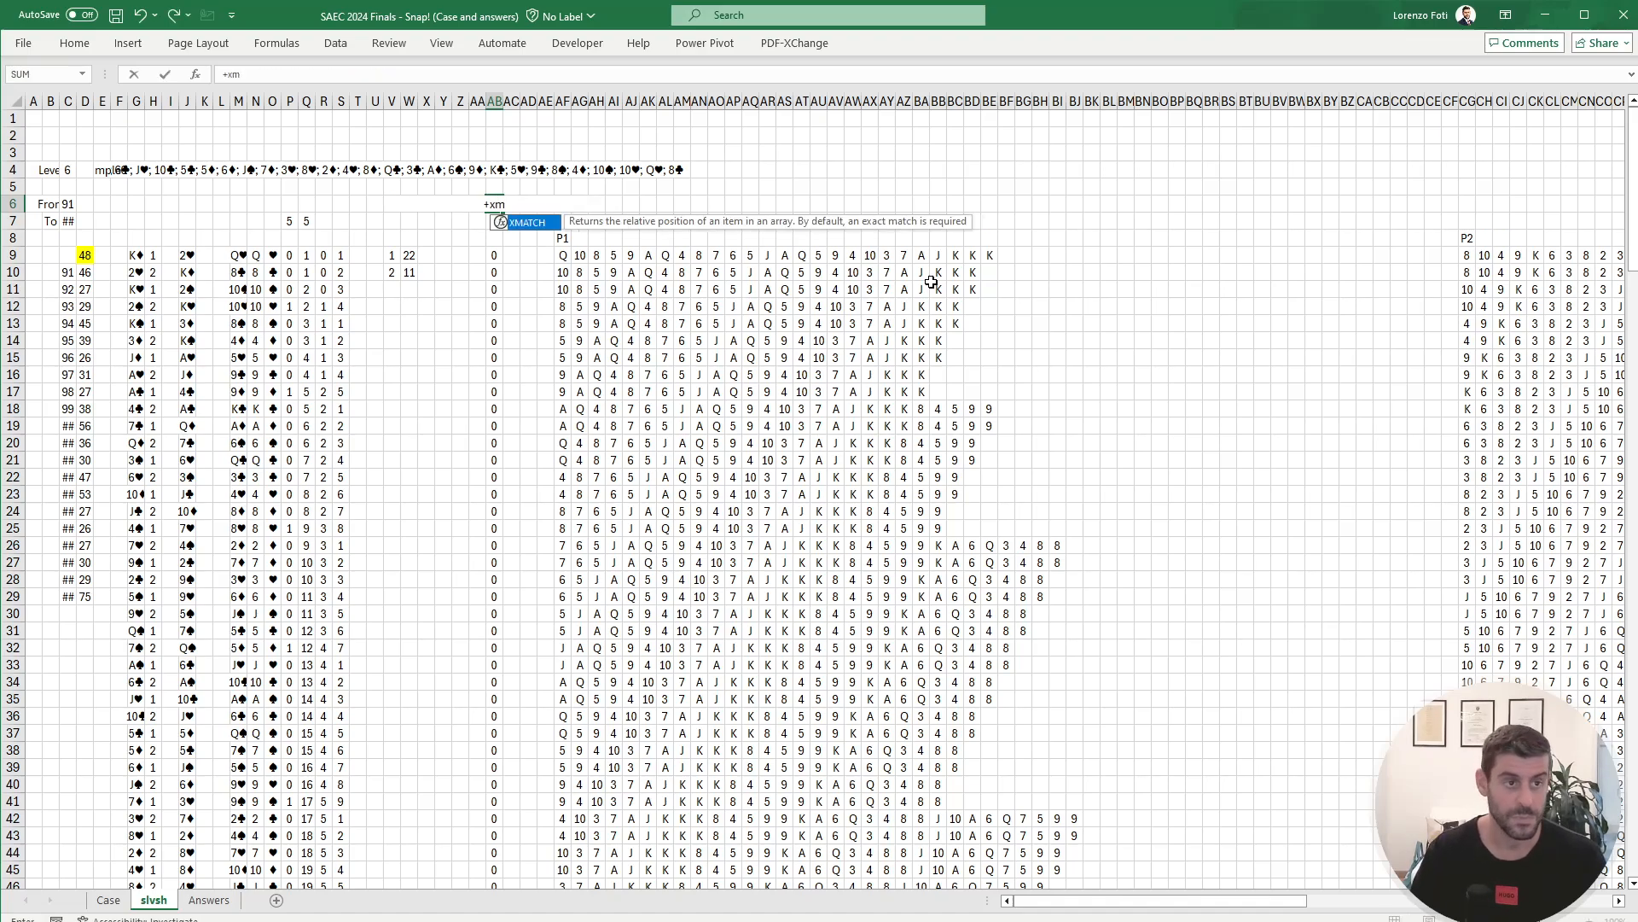
type("1")
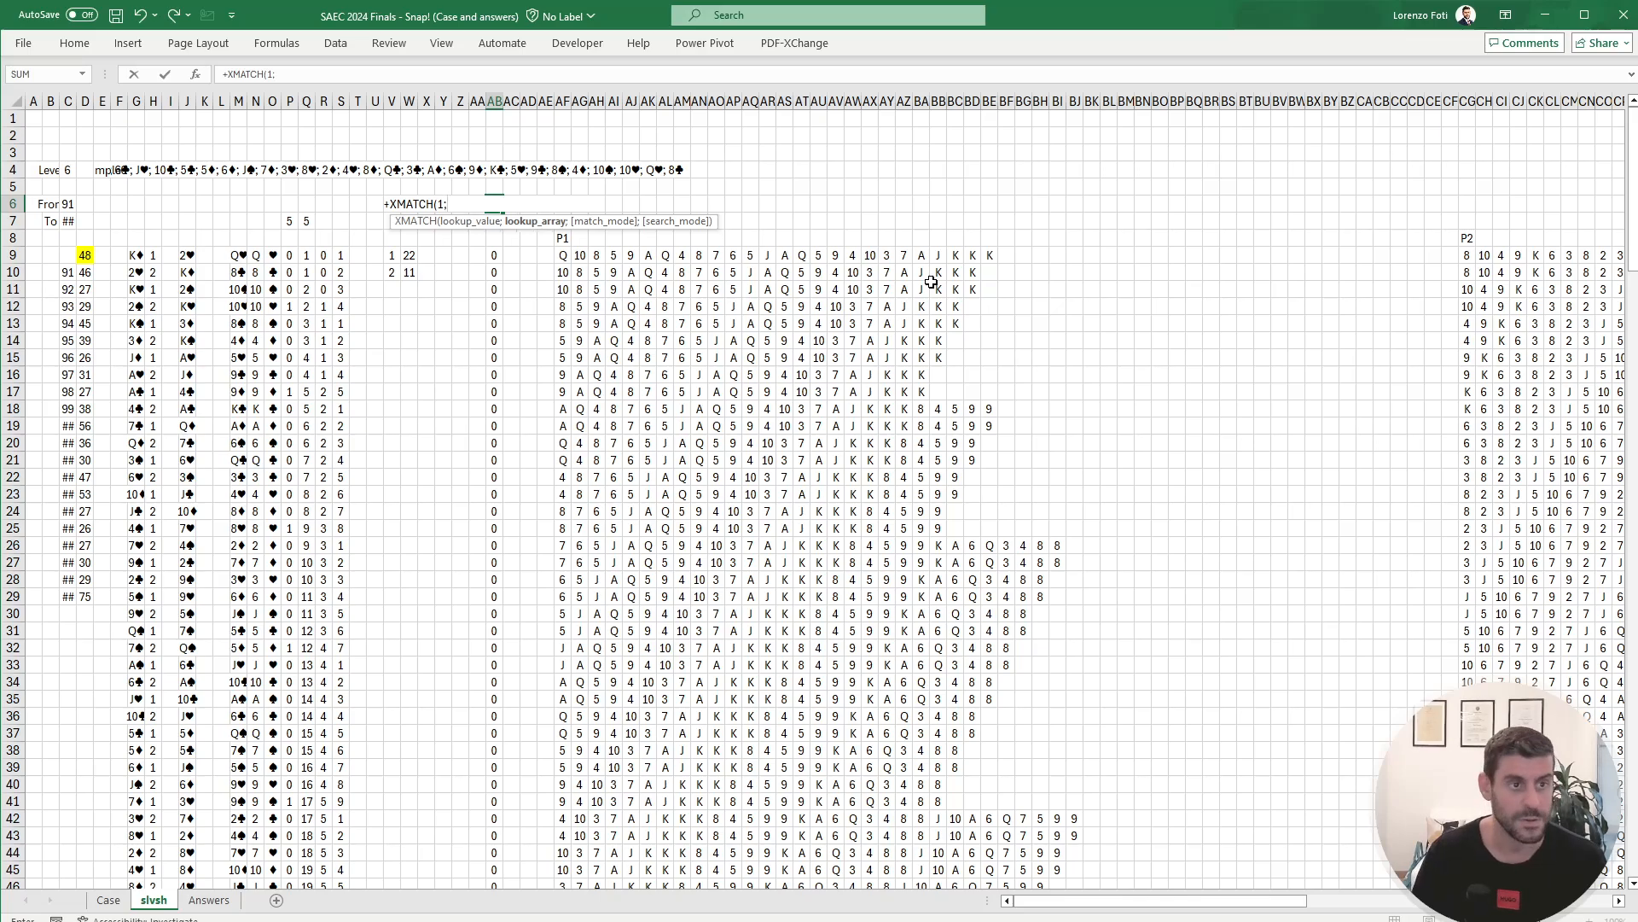
type(";")
key("Down")
key("Down")
key("Down")
key("ctrl+shift+Down")
type(";1")
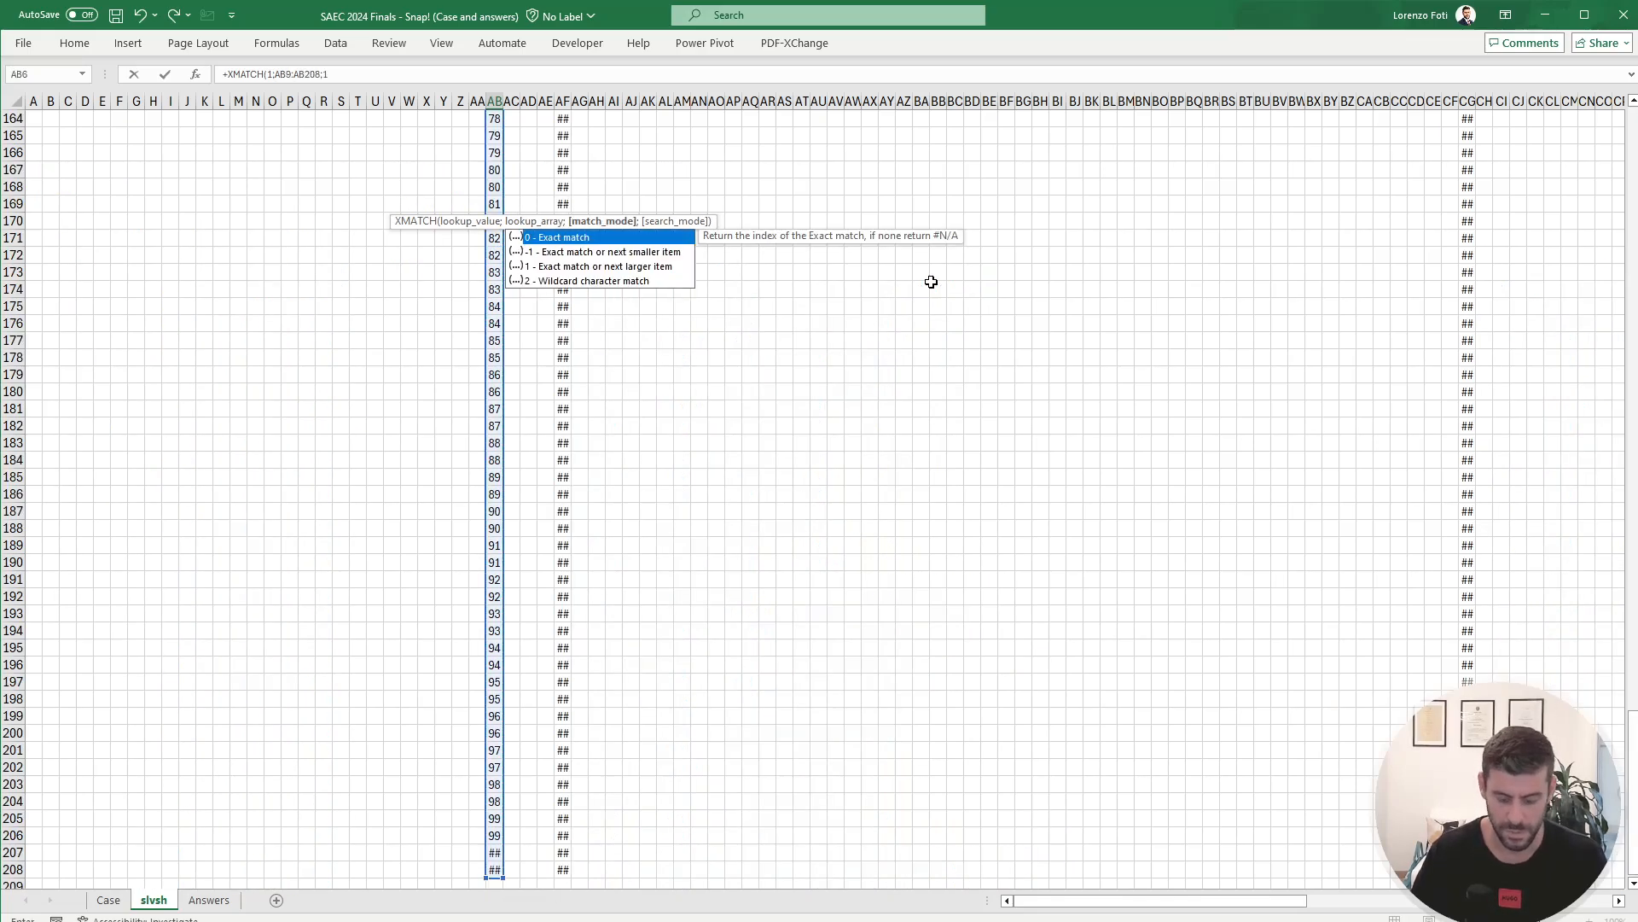
key("Return")
key("Up")
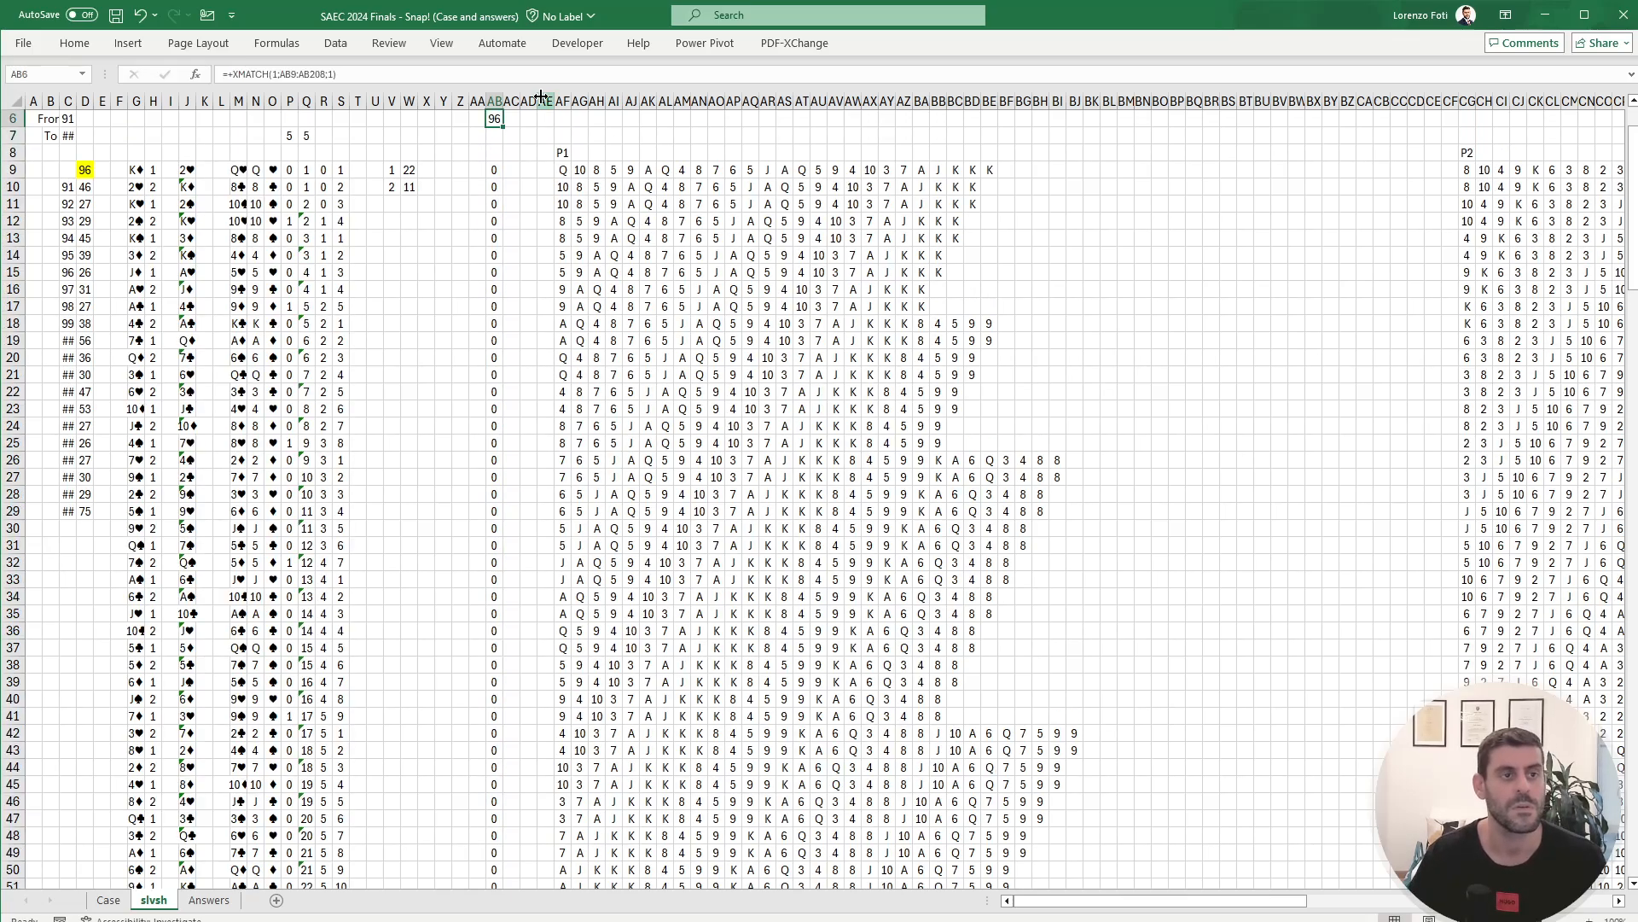
left_click(481, 71)
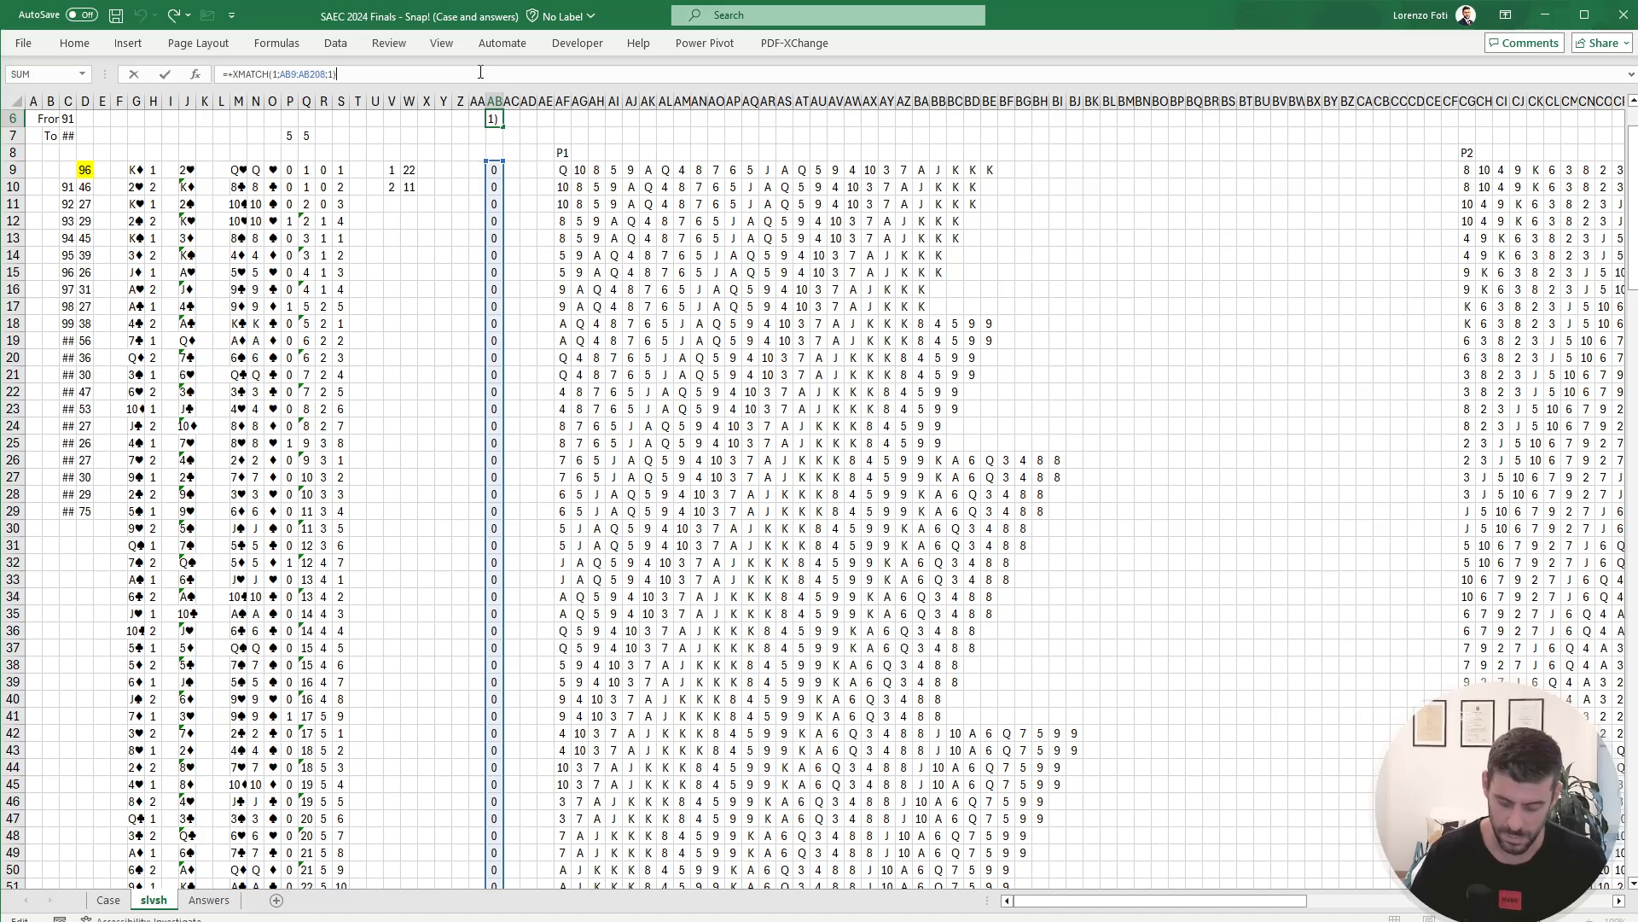
key("shift+Return")
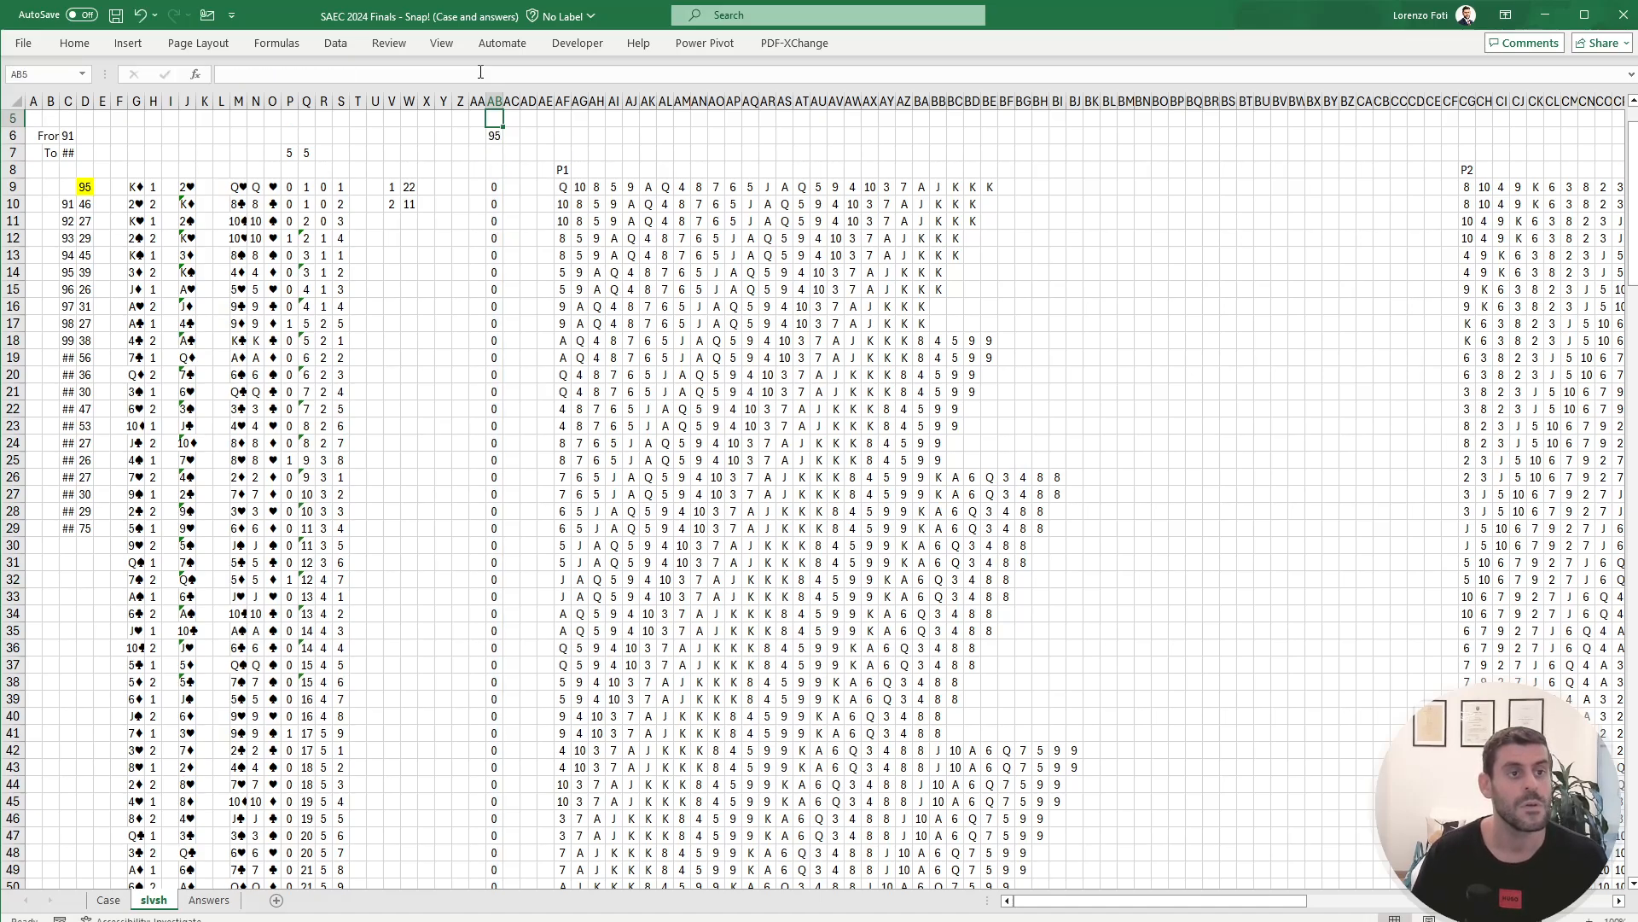
Step: Enter INDEX(EJ9:EJ208;AB6) in AC6 to return the round number for the matched row
key("Down")
key("Right")
type("+x")
key("BackSpace")
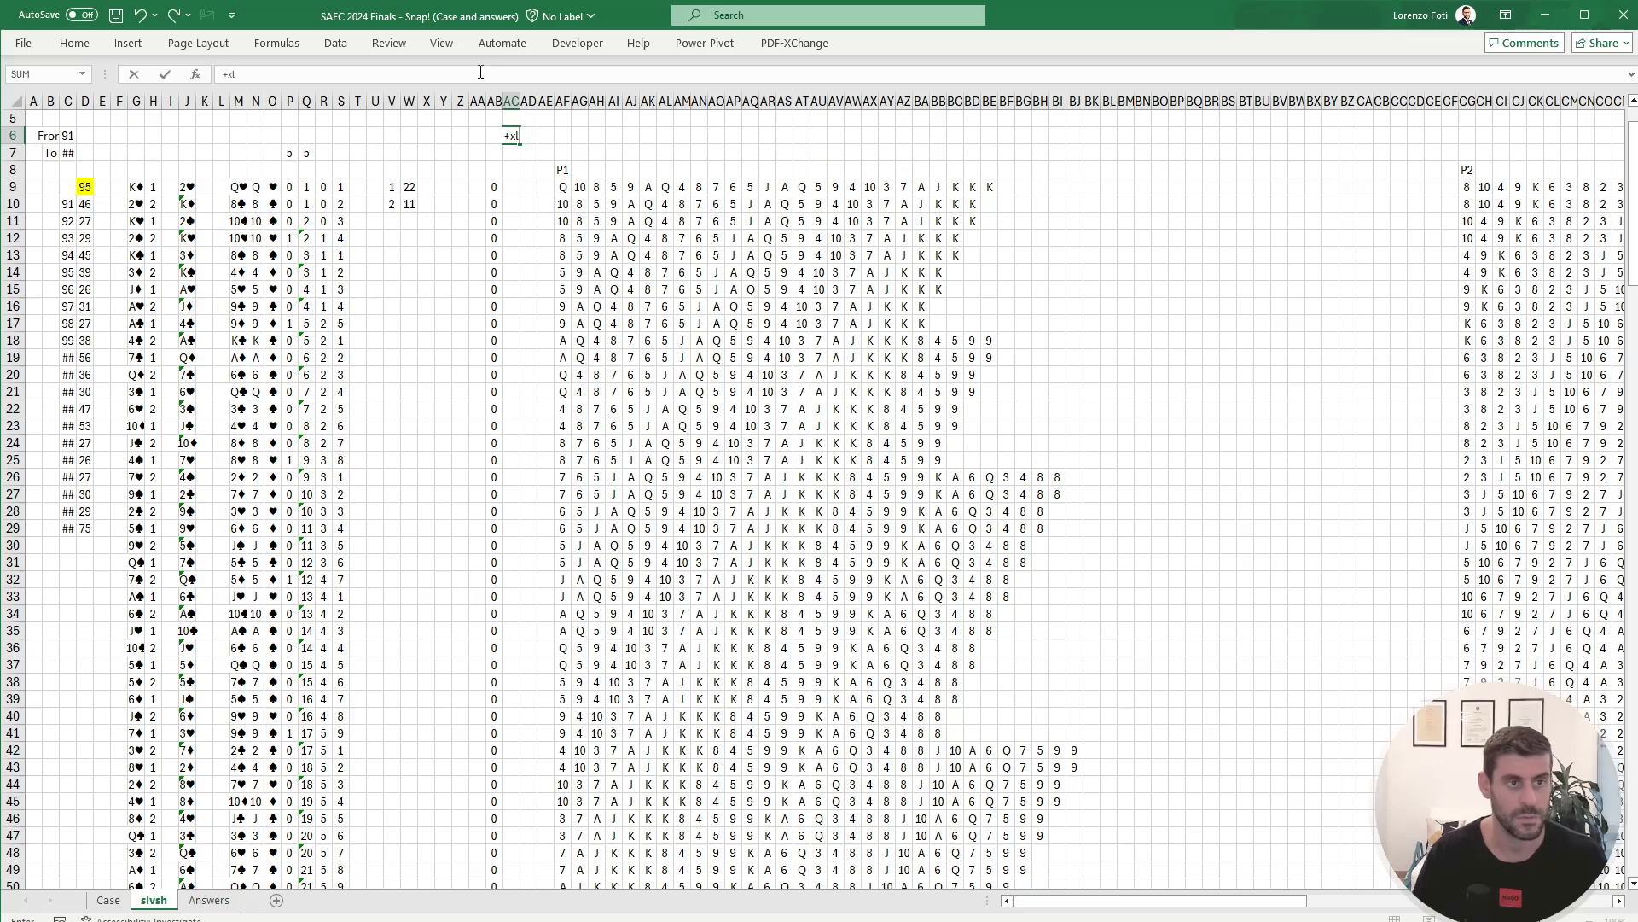
key("Escape")
type("+")
type("inde")
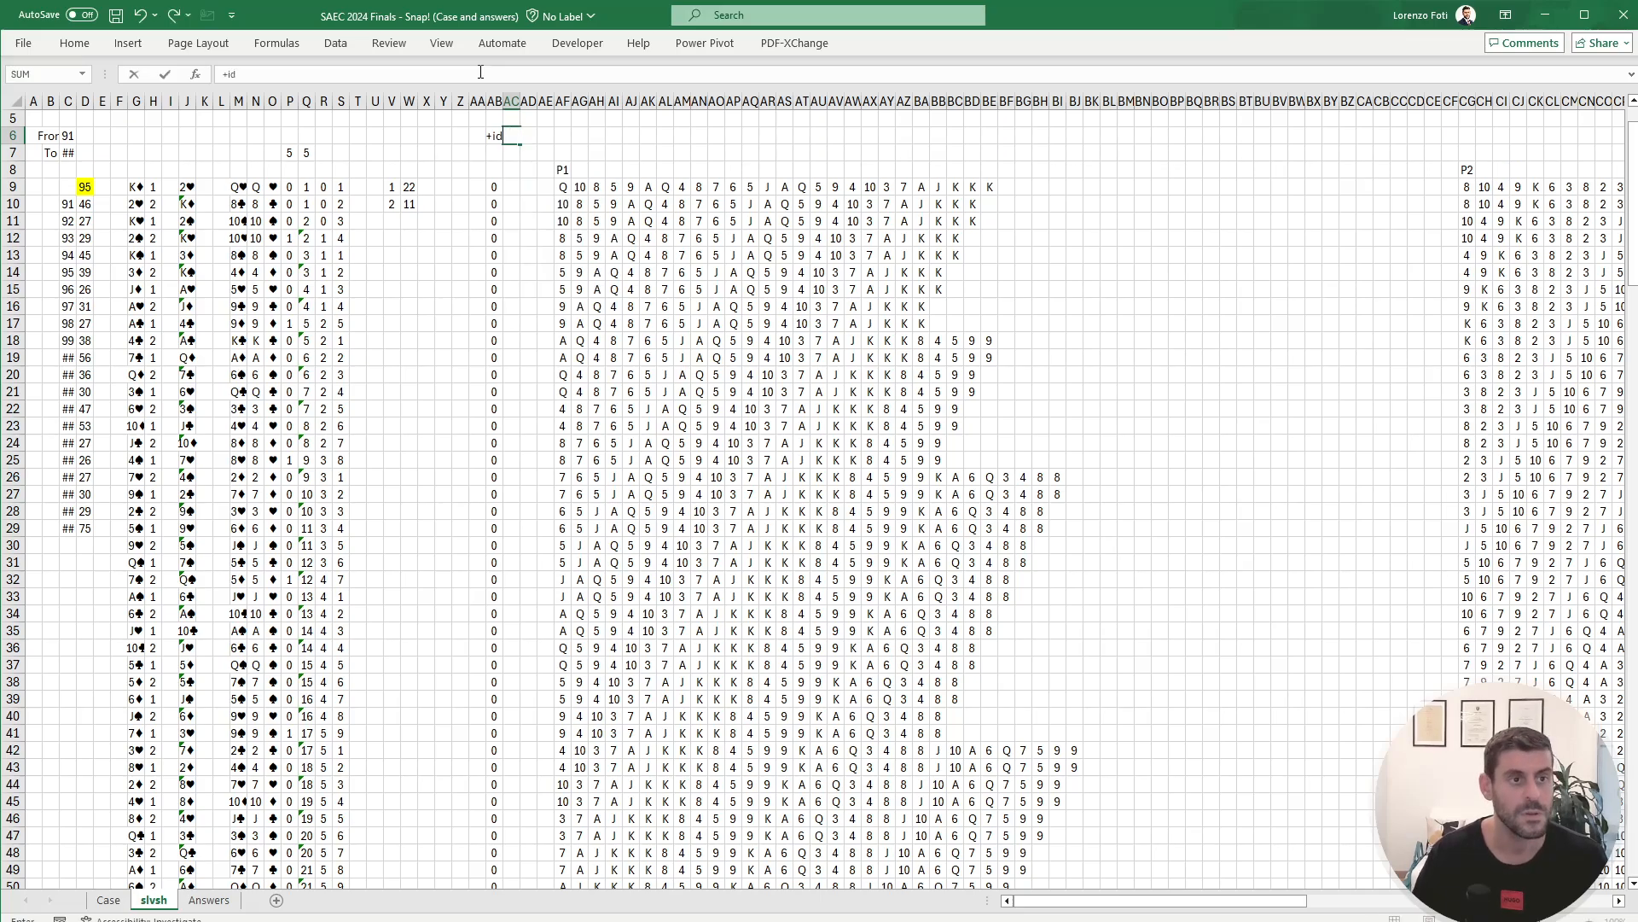
key("Tab")
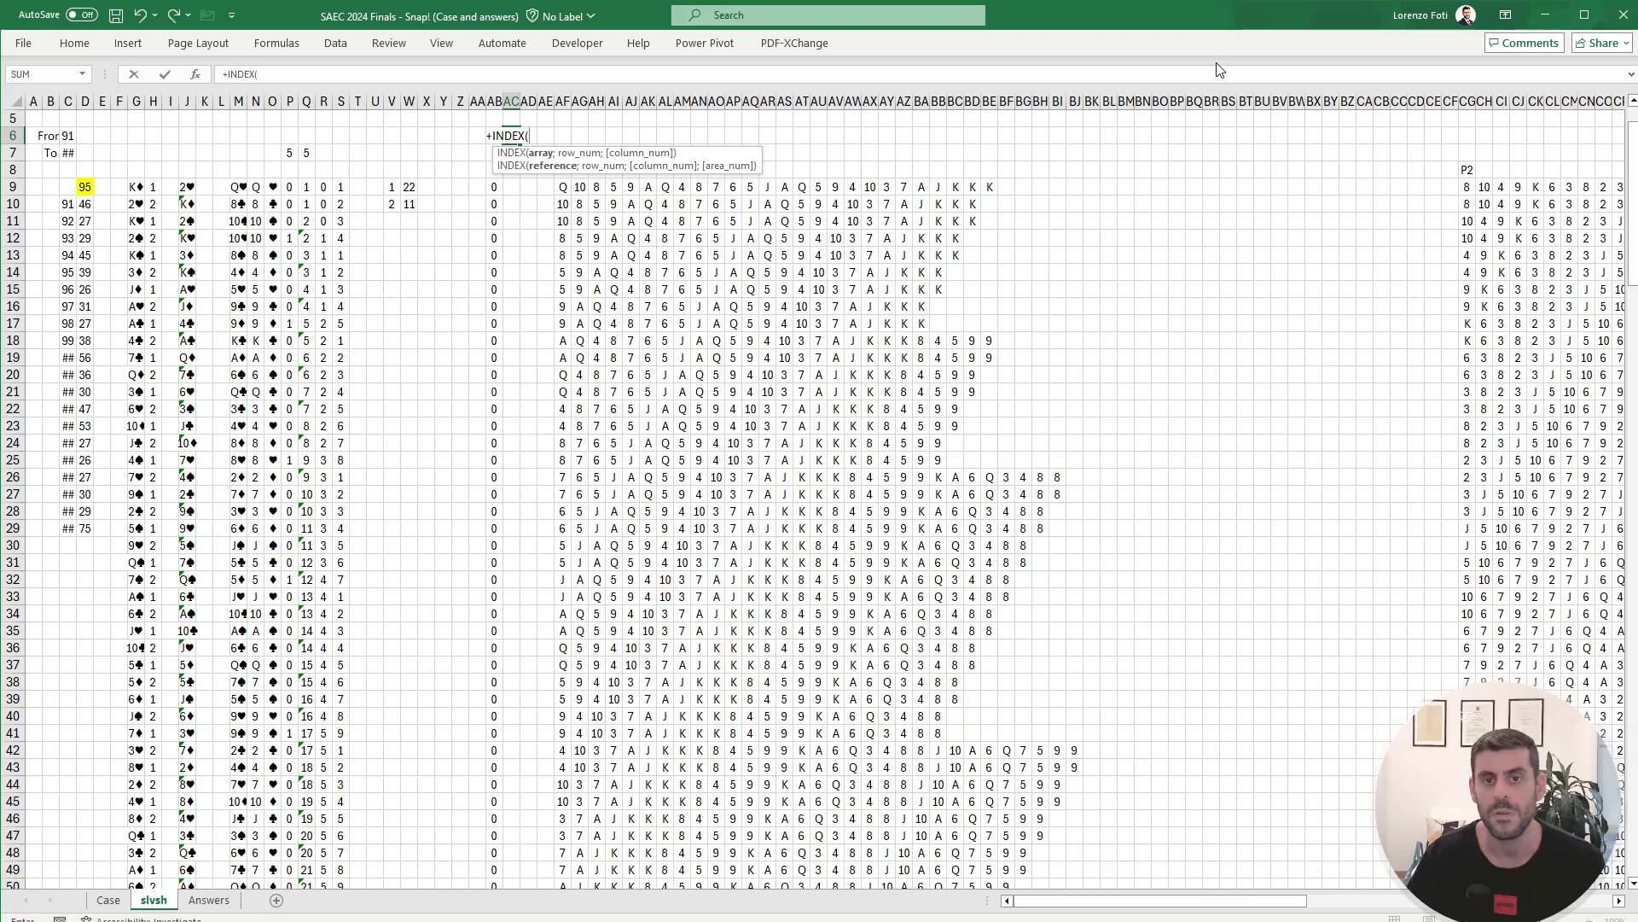
key("ctrl+Right")
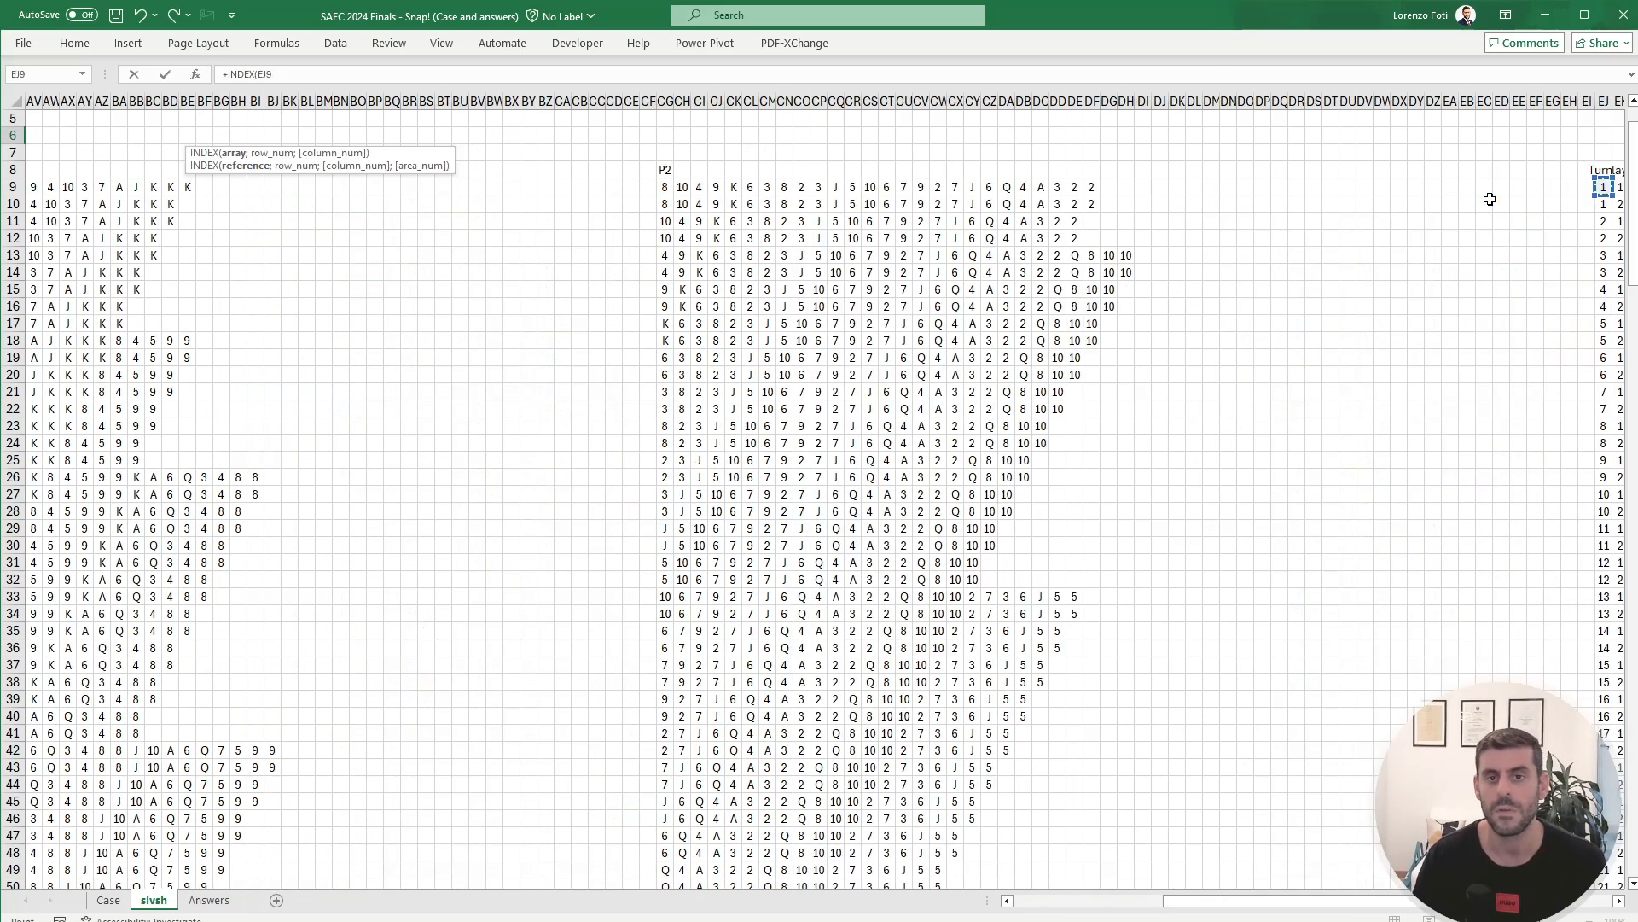
key("ctrl+shift+Down")
type(";")
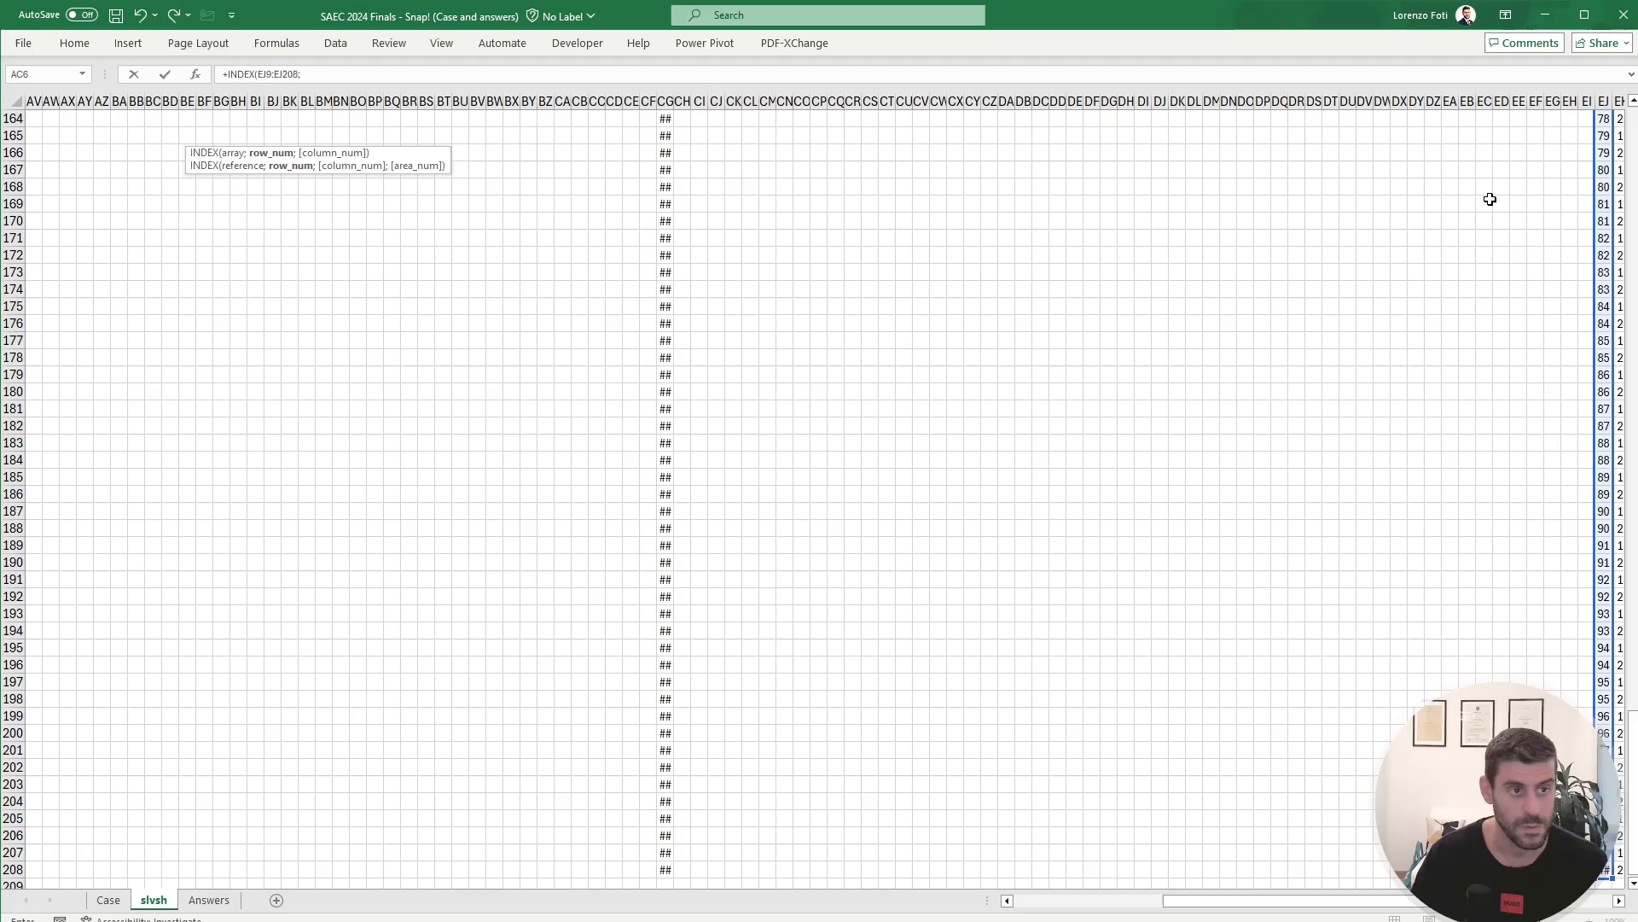
key("Up")
key("Left")
key("Up")
key("Left")
key("Up")
key("Left")
key("Right")
key("Down")
key("Down")
key("Down")
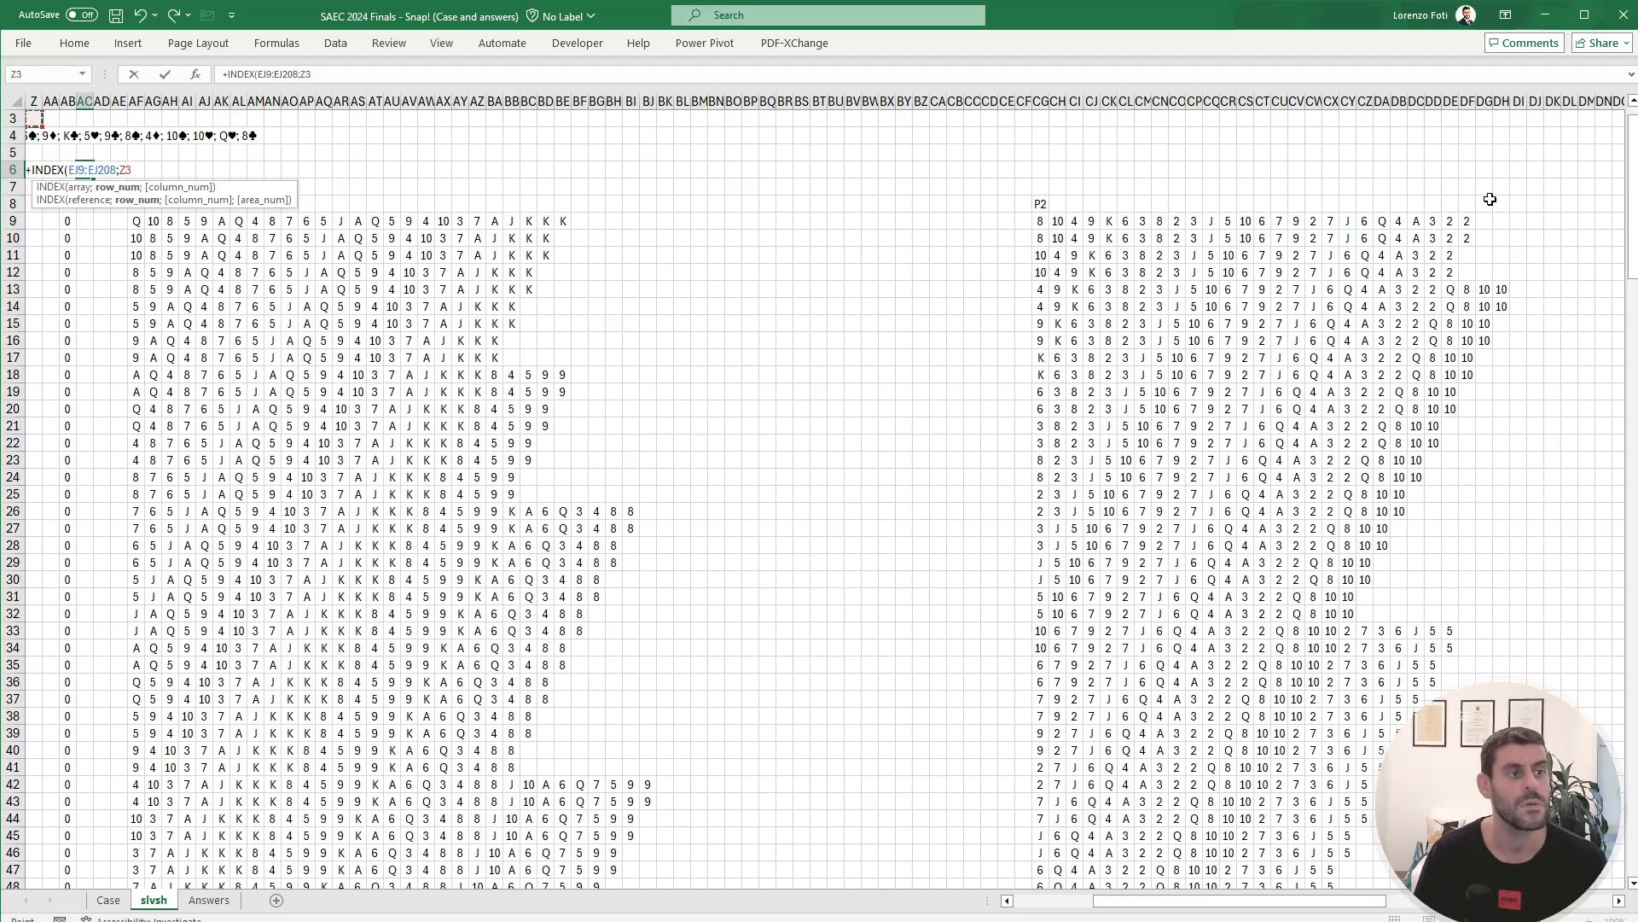
key("Return")
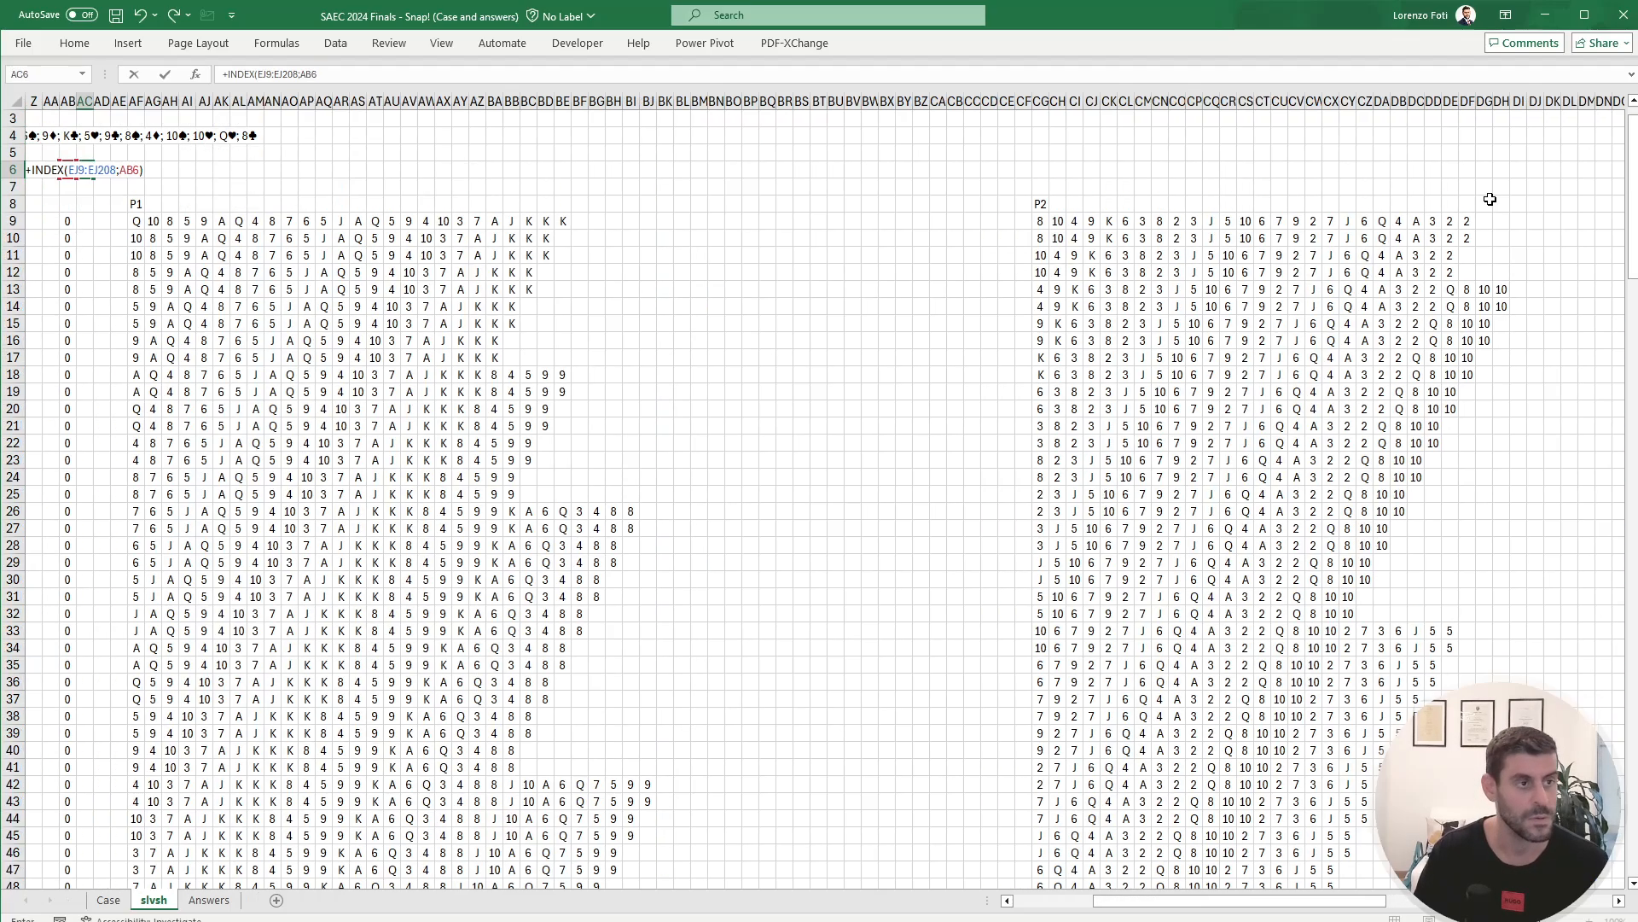
Step: Link the data table's result cell D9 to the round number in AC6
key("ctrl+Left")
key("ctrl+Left")
key("ctrl+Left")
key("ctrl+Left")
key("Down")
key("Down")
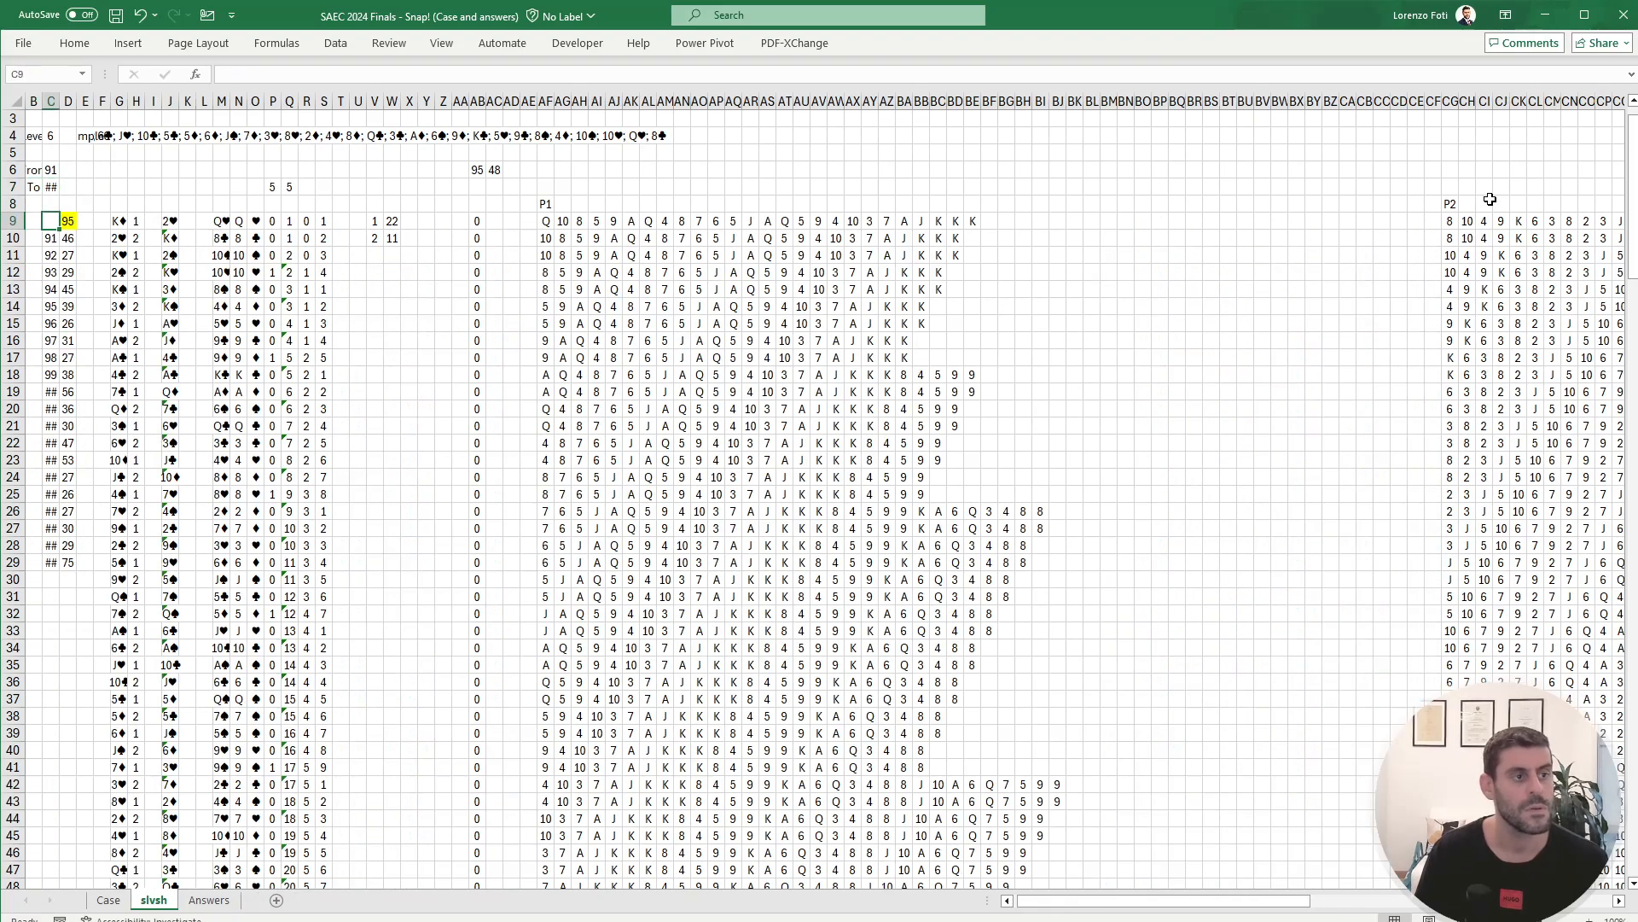
key("Right")
key("Right")
type("+")
key("Up")
key("Up")
key("Up")
key("ctrl+Right")
key("ctrl+Right")
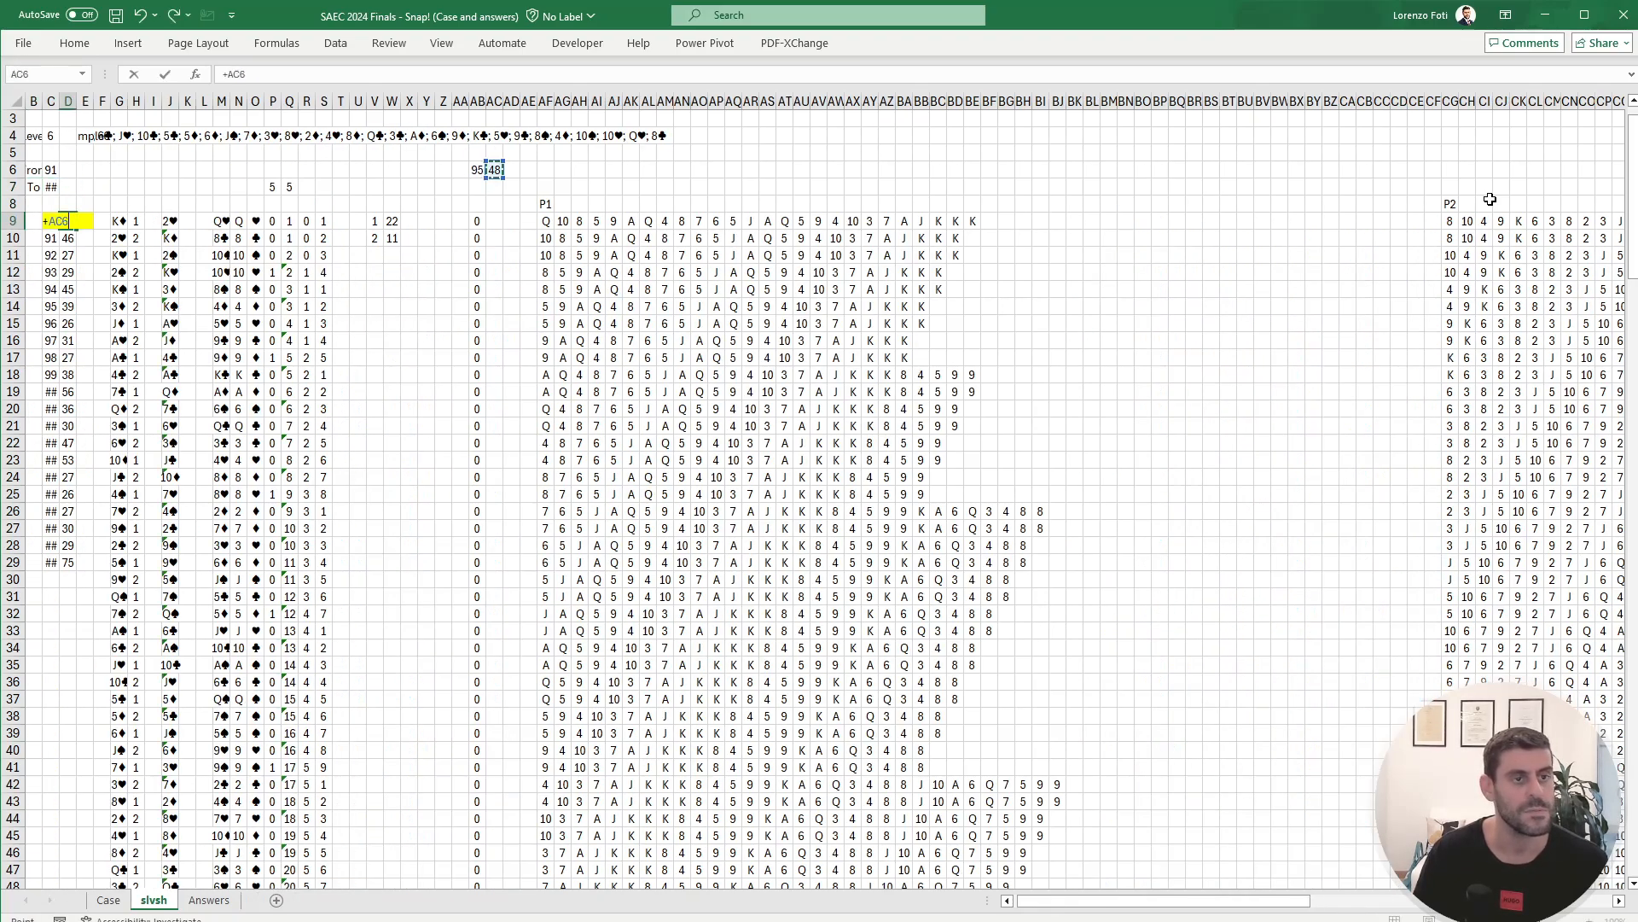
key("Return")
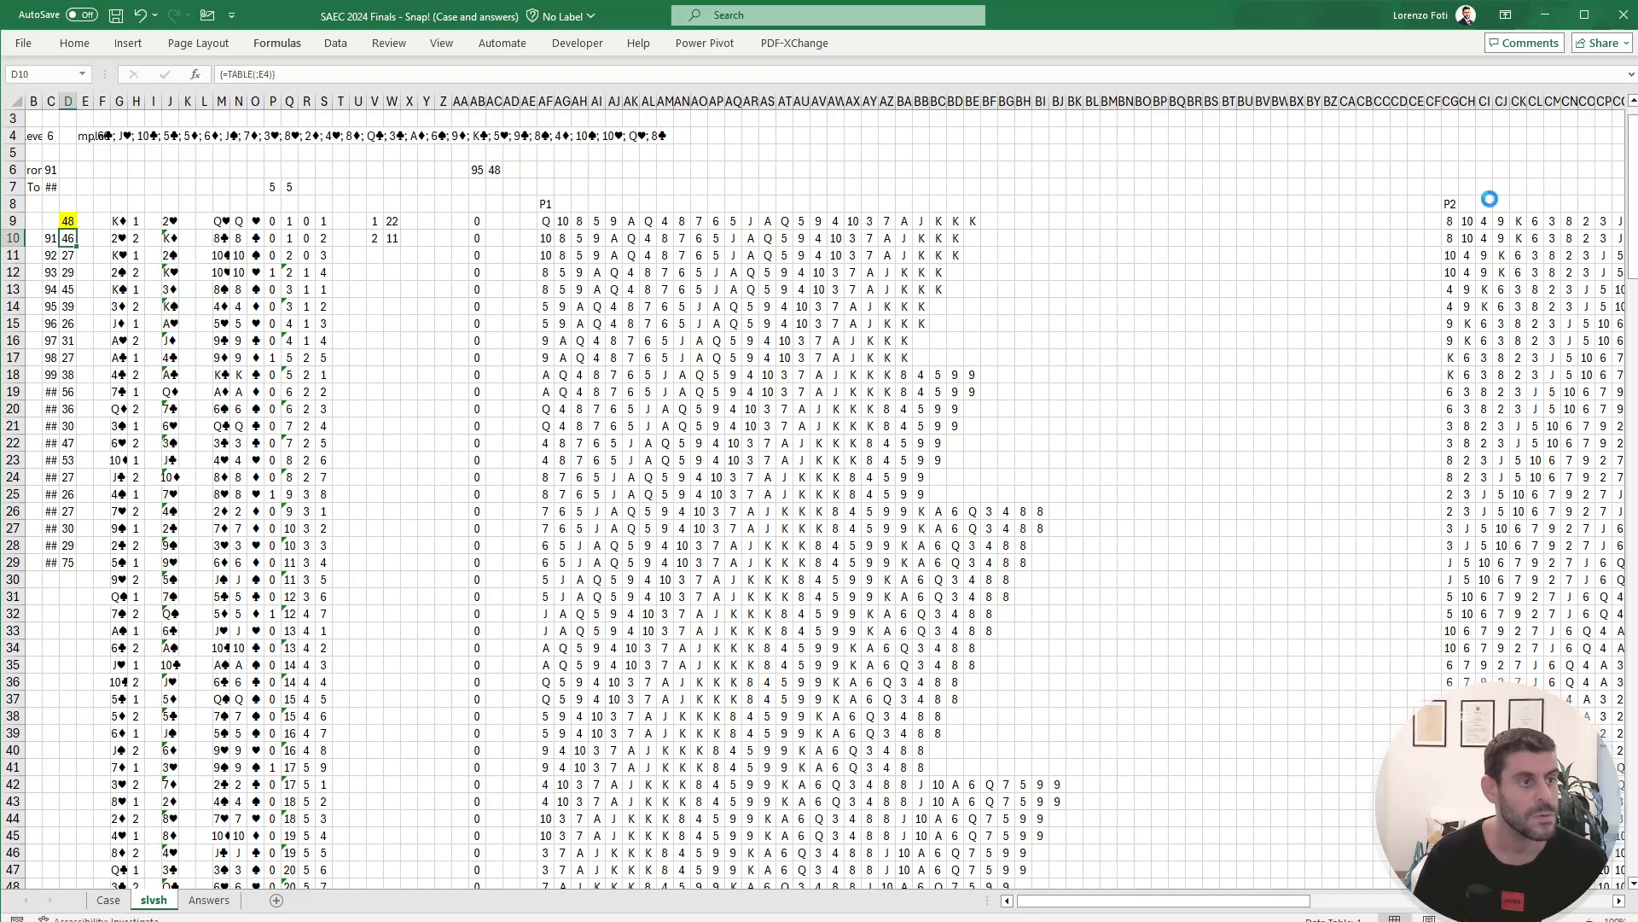
Step: Copy the data table results D10:D29 and paste them as values into the Level 6 answers on the Case sheet, starting at E232
key("ctrl+shift+Down")
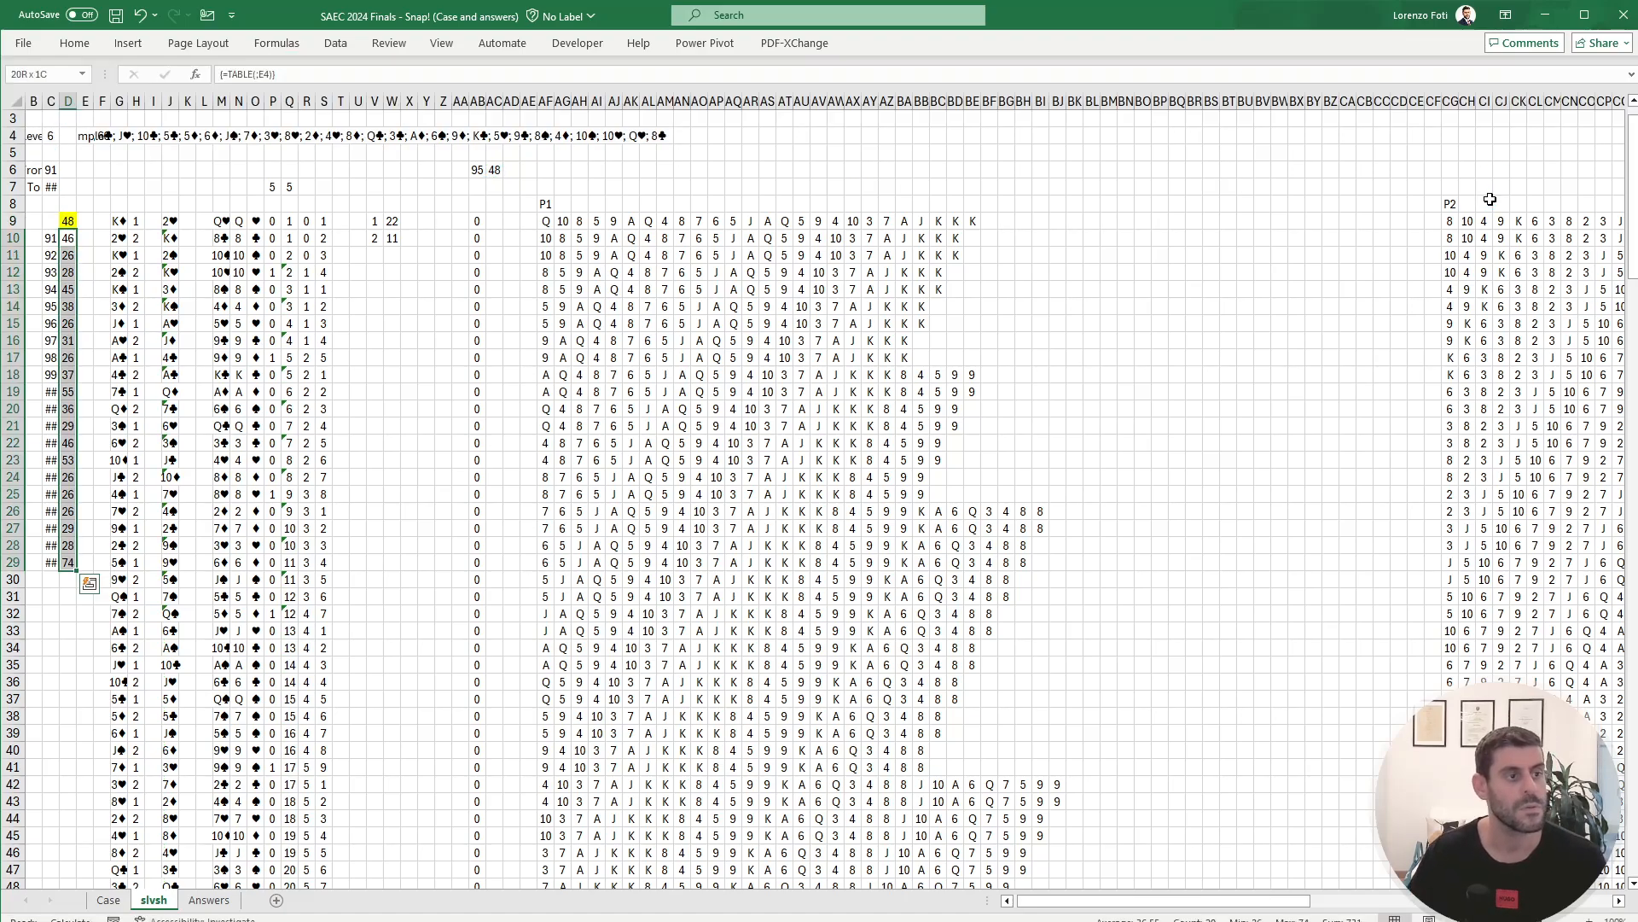
key("ctrl+c")
left_click(108, 899)
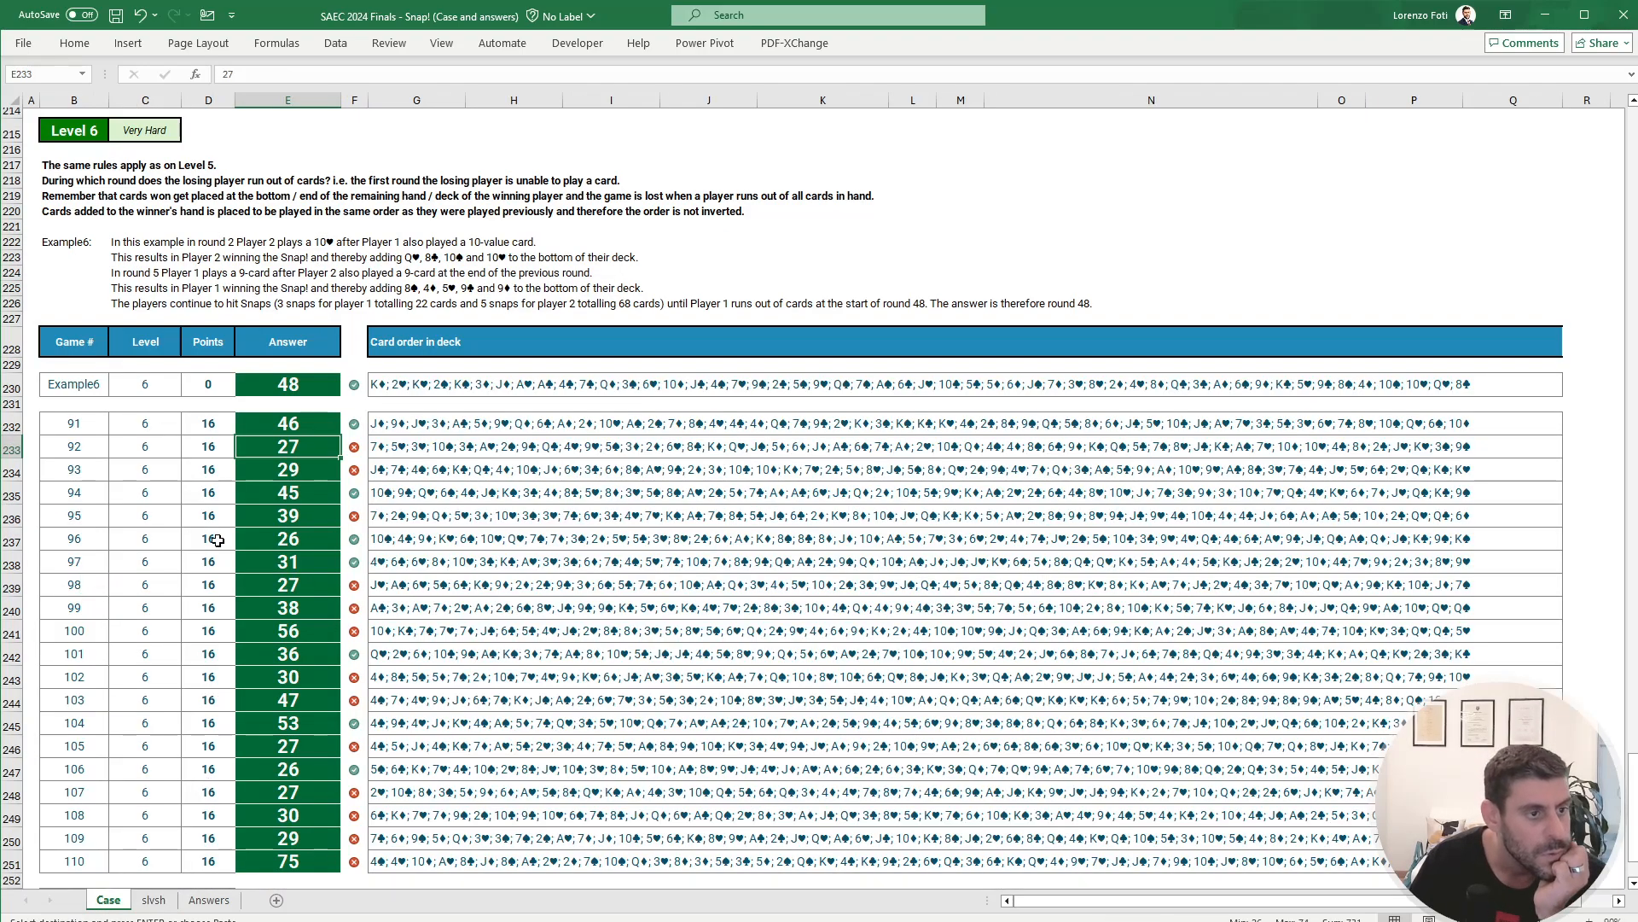
left_click(289, 424)
right_click(295, 426)
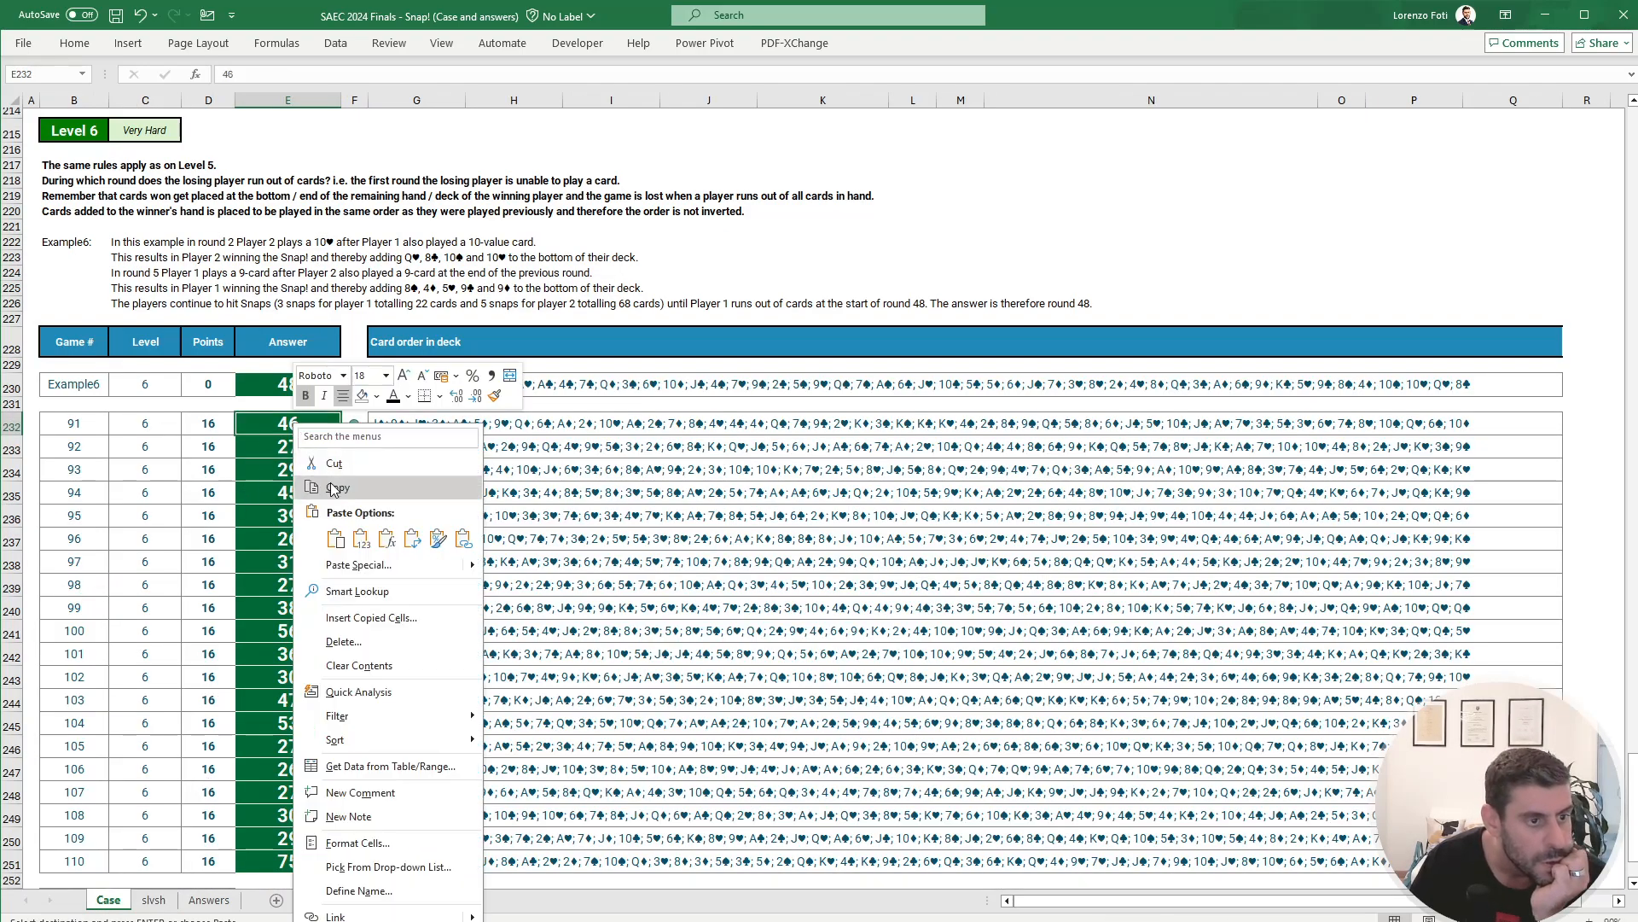
left_click(360, 538)
left_click(259, 633)
Step: Review the answer checks on the Case sheet from Level 6 up to the bonus questions and current score, and return to the slvsh sheet
scroll(260, 632, "down", 6)
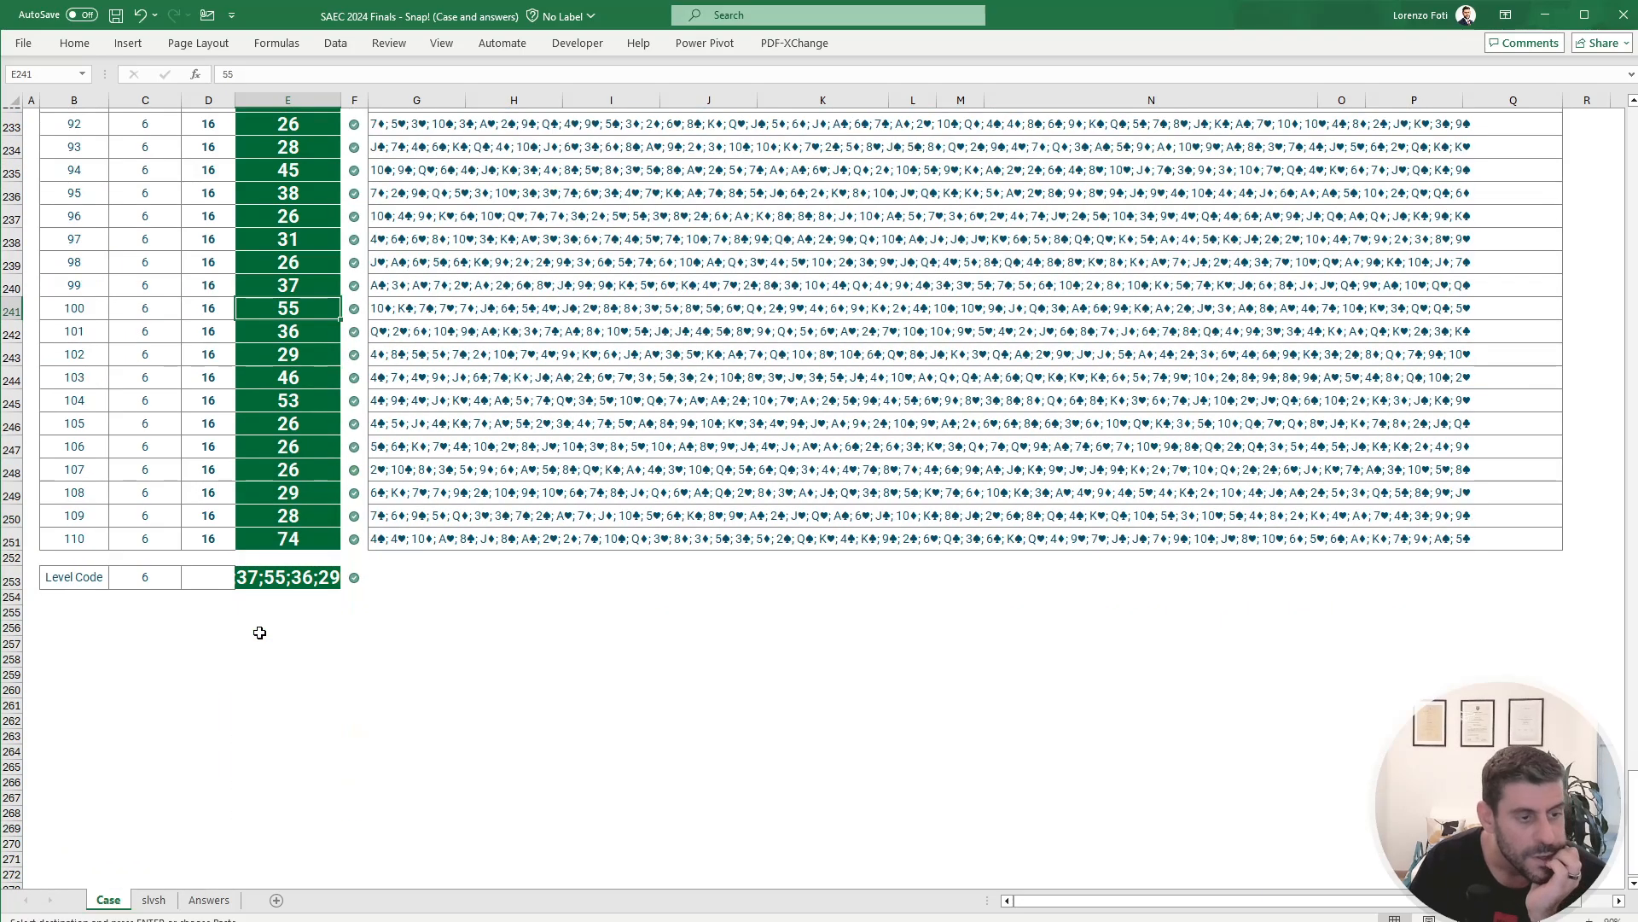
scroll(258, 631, "up", 3)
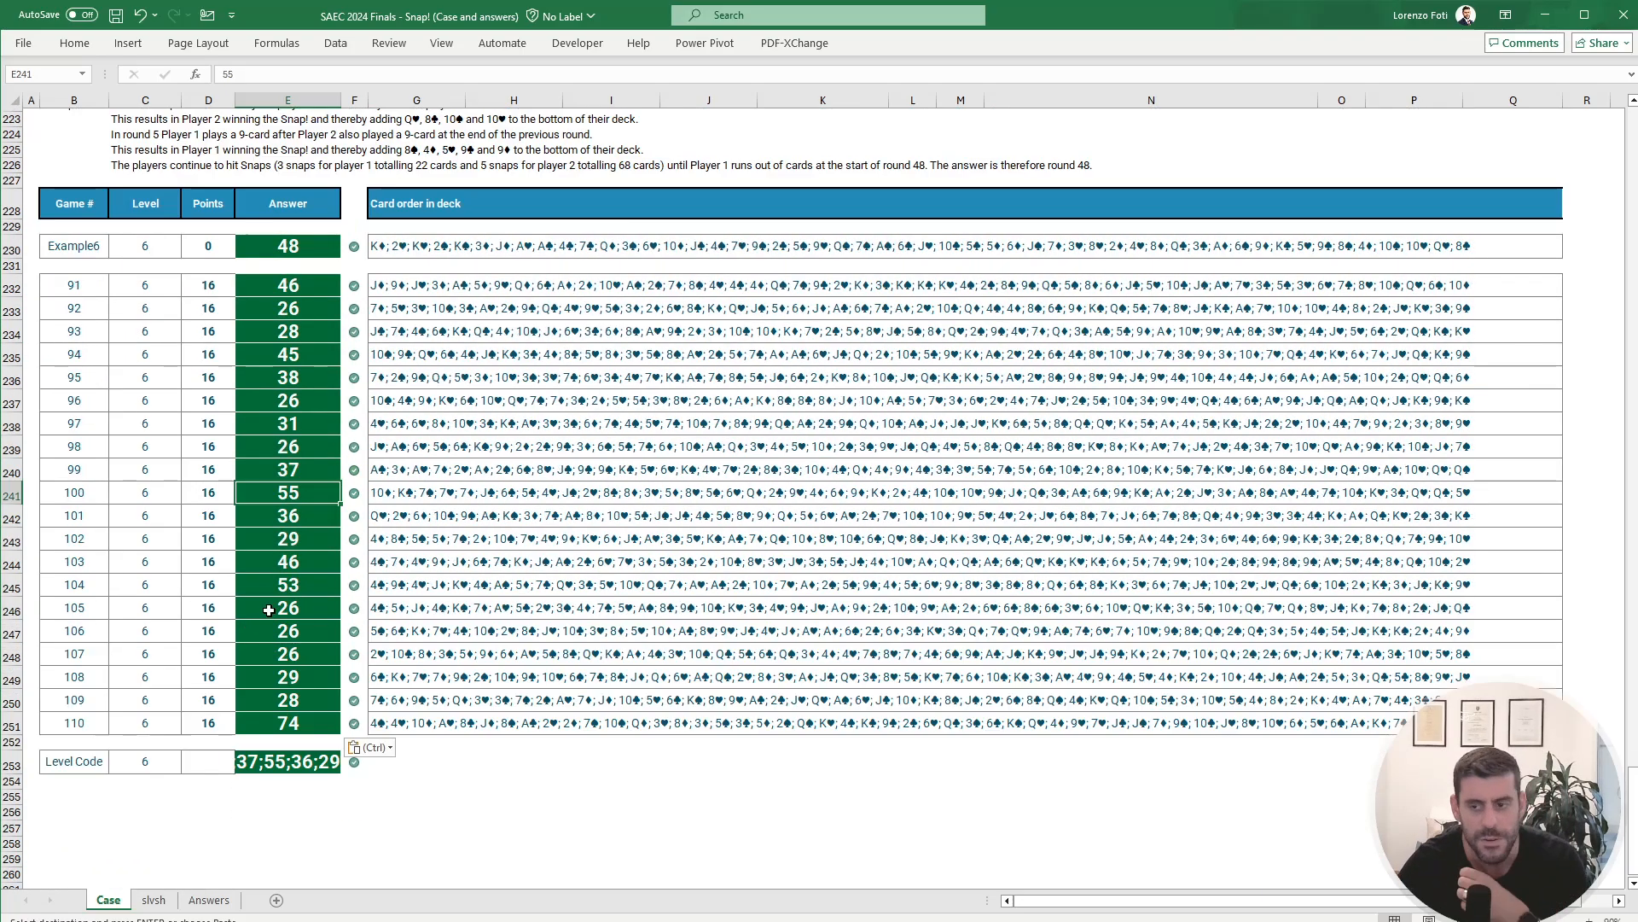
scroll(256, 632, "up", 20)
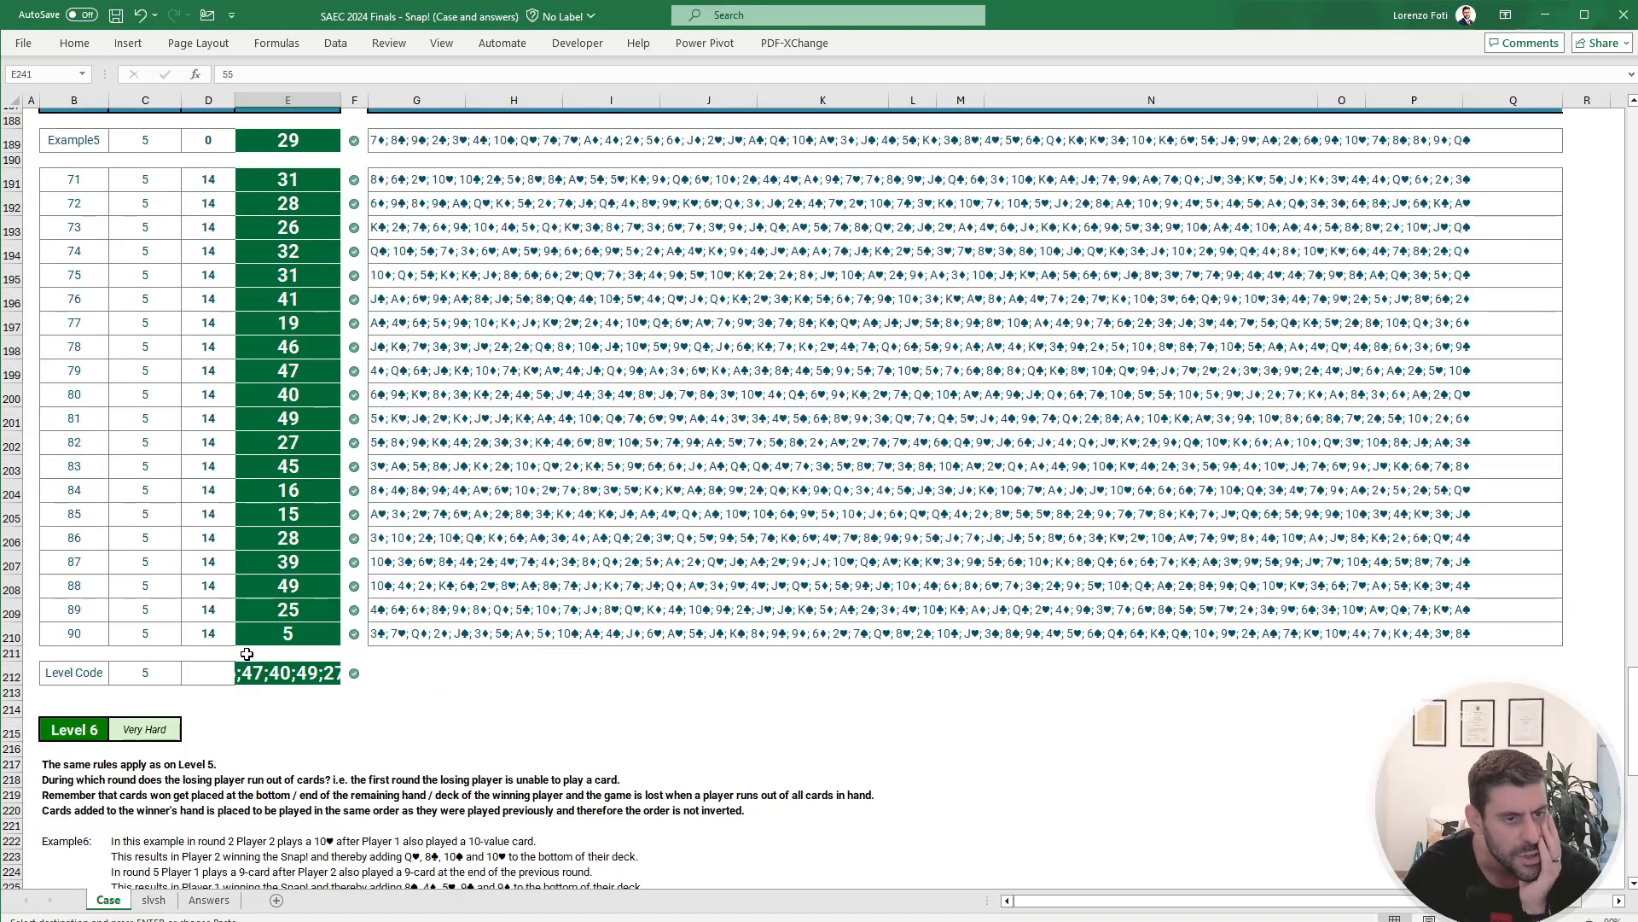
scroll(233, 654, "up", 20)
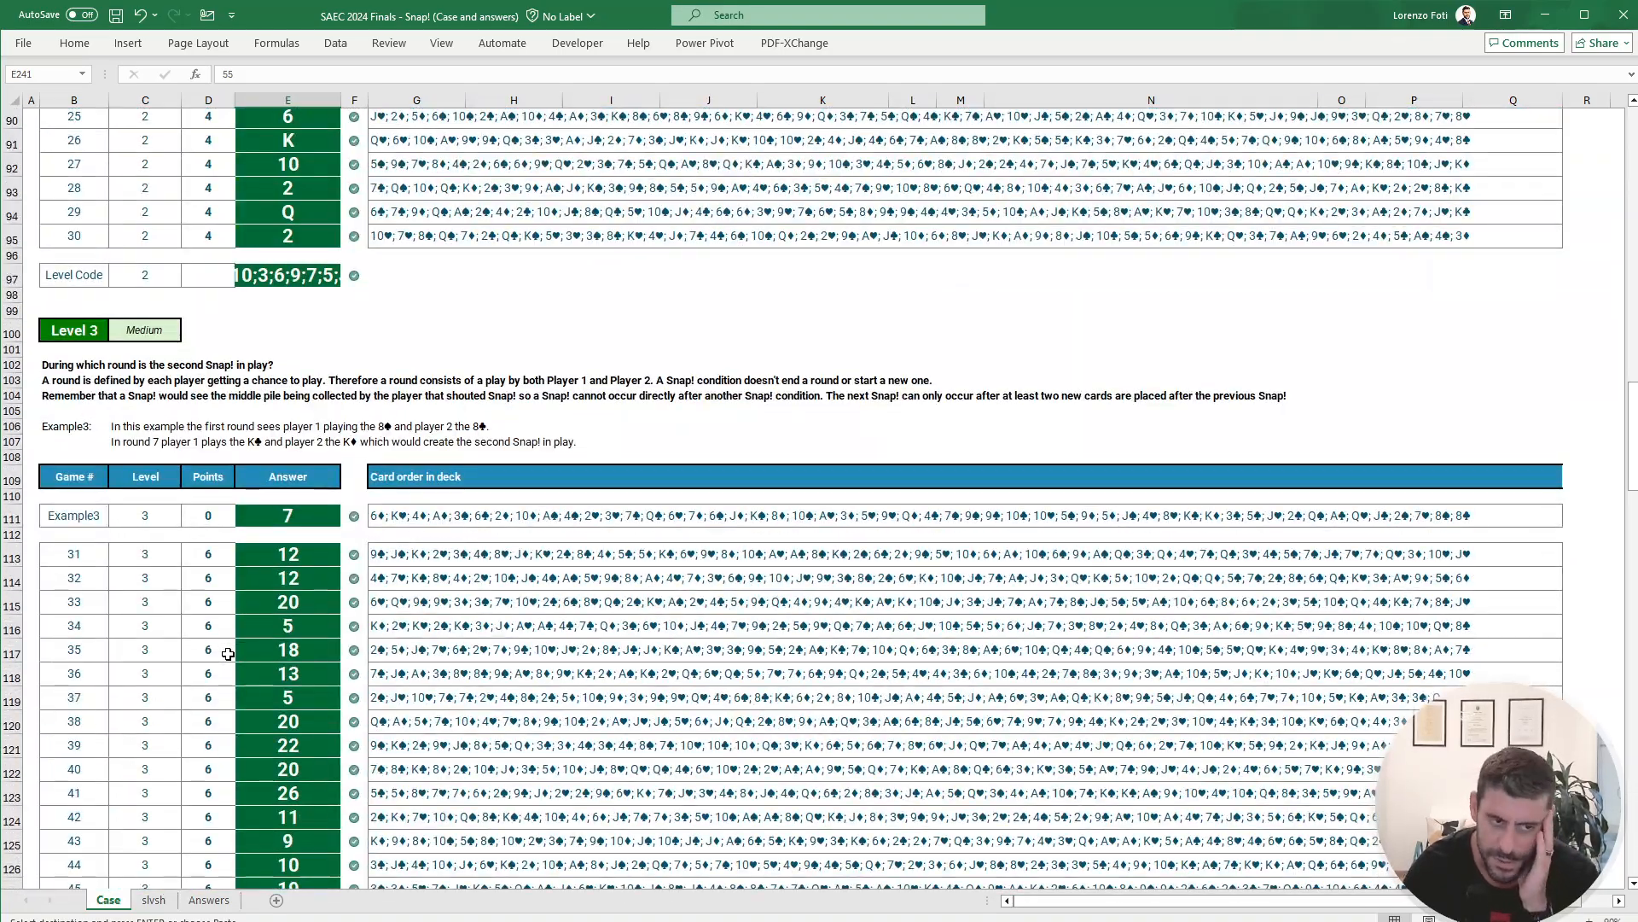
scroll(227, 654, "down", 2)
scroll(226, 657, "up", 17)
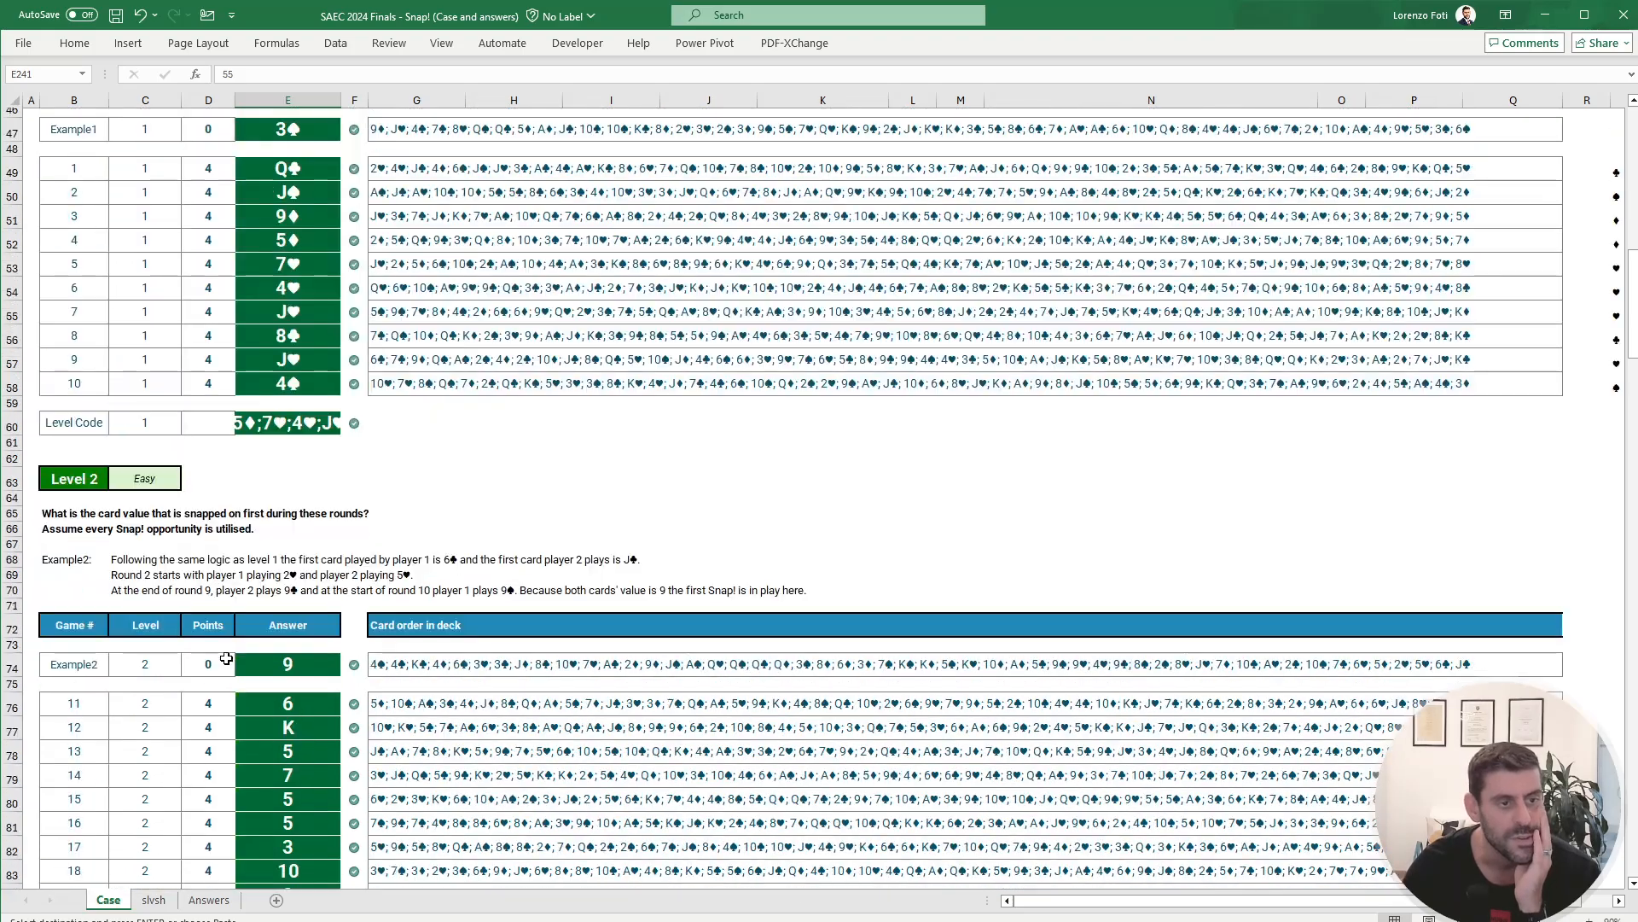
scroll(226, 658, "up", 6)
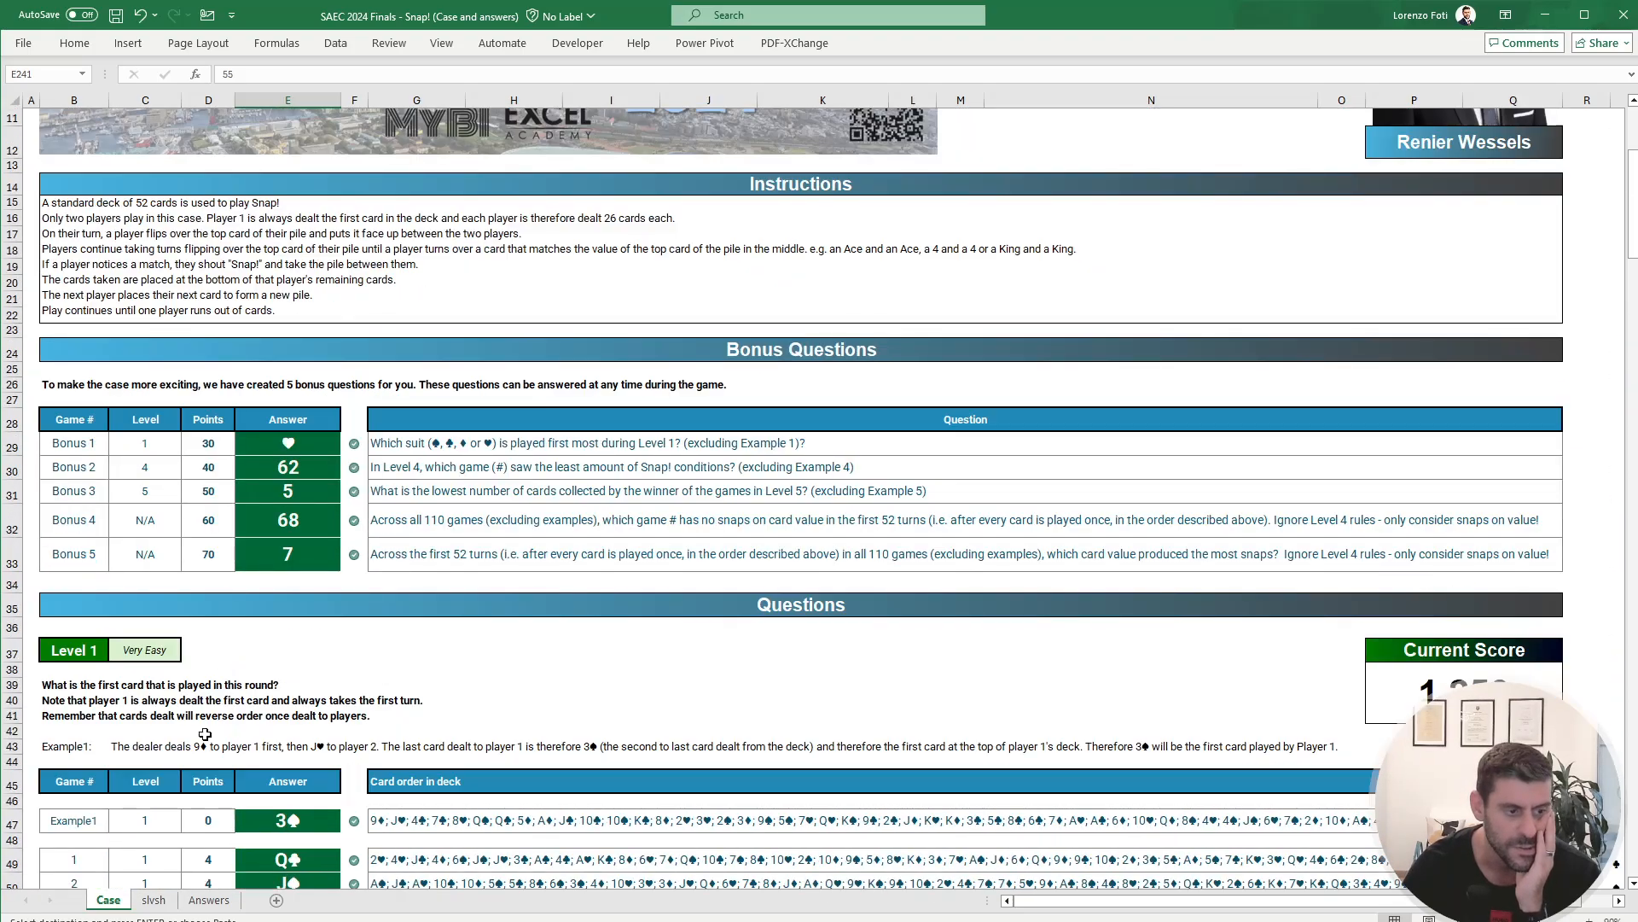
left_click(151, 897)
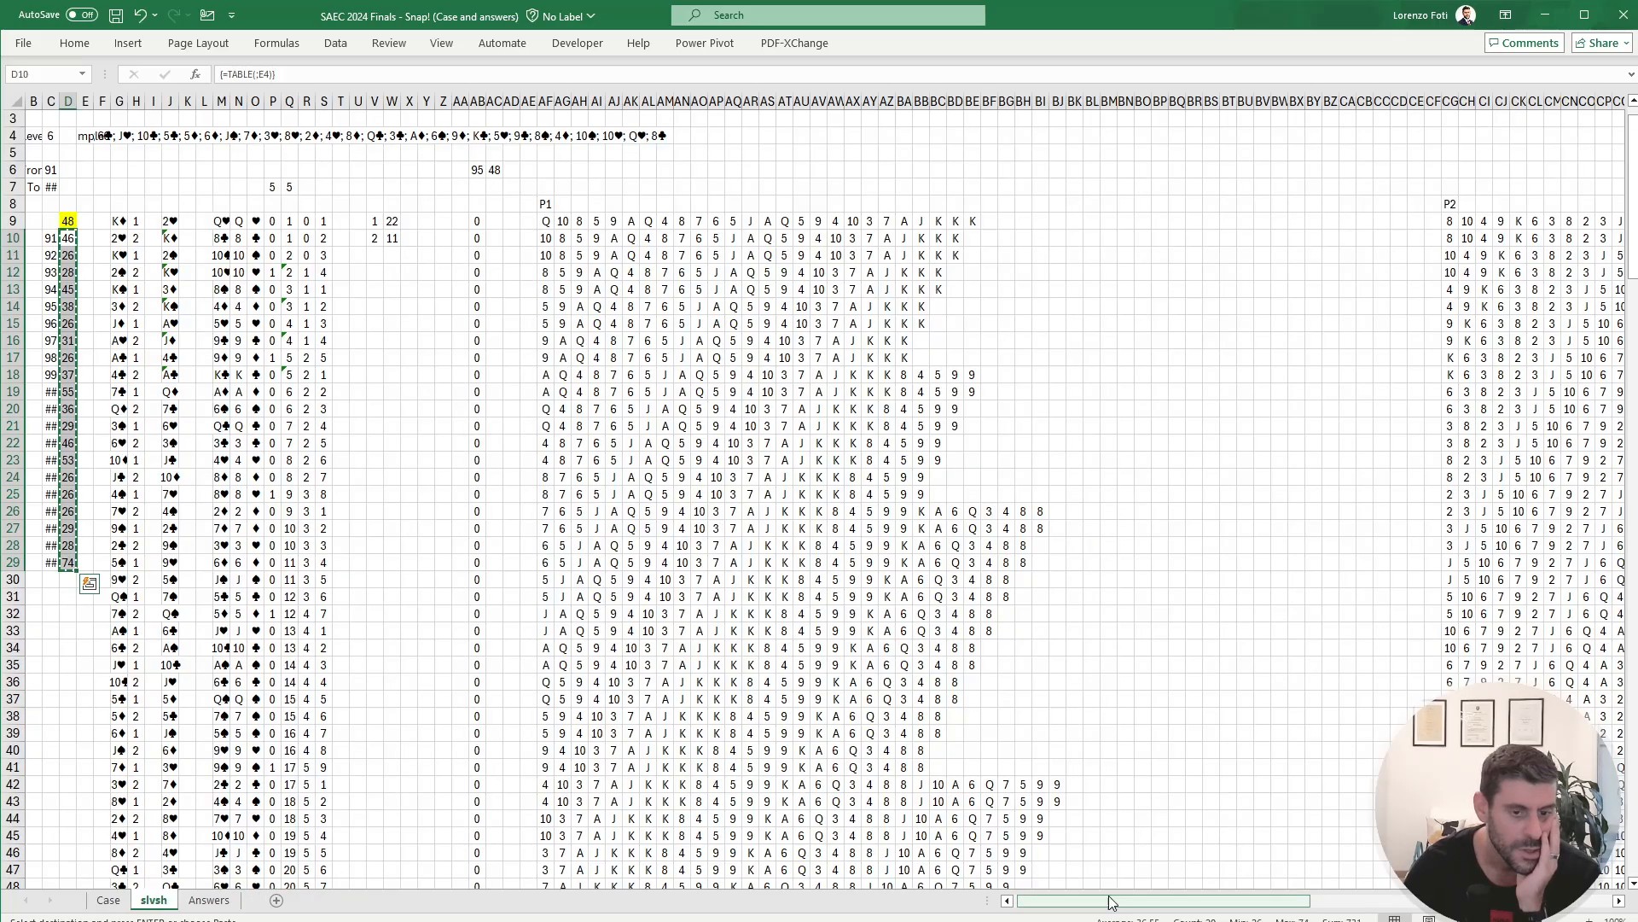
left_click_drag(1196, 902, 1141, 904)
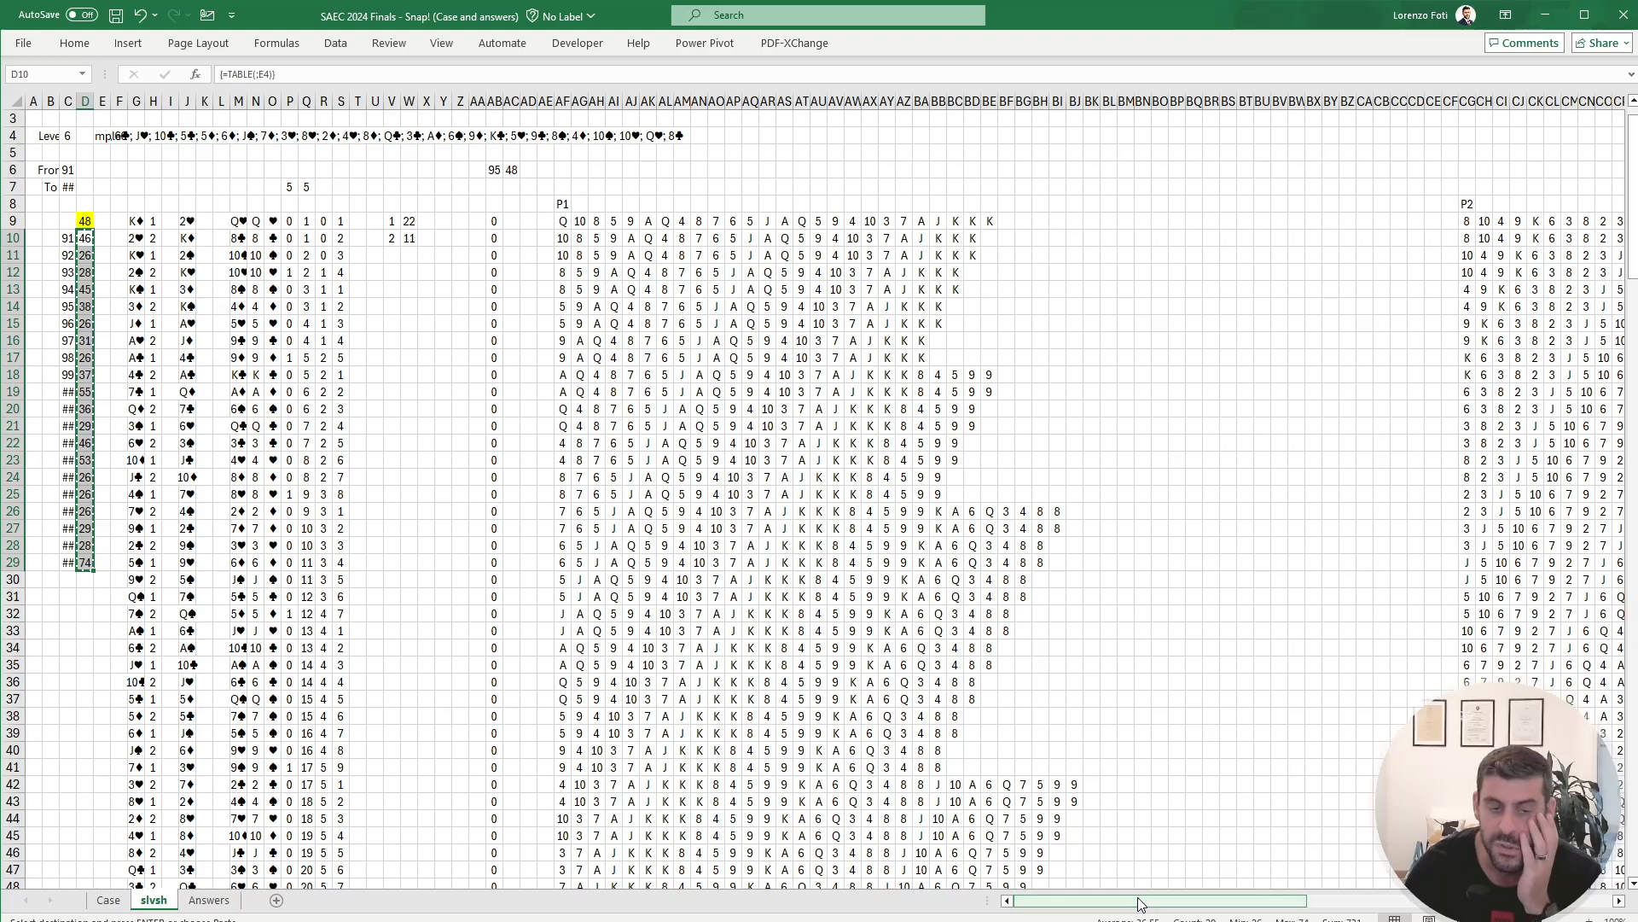
Step: Examine the player 1 hand formula in AF9 and the turn table's pile formulas around EJ9:EP11
mouse_move(1124, 903)
left_mouse_down()
mouse_move(1415, 901)
mouse_move(1110, 902)
left_mouse_up()
left_click(574, 224)
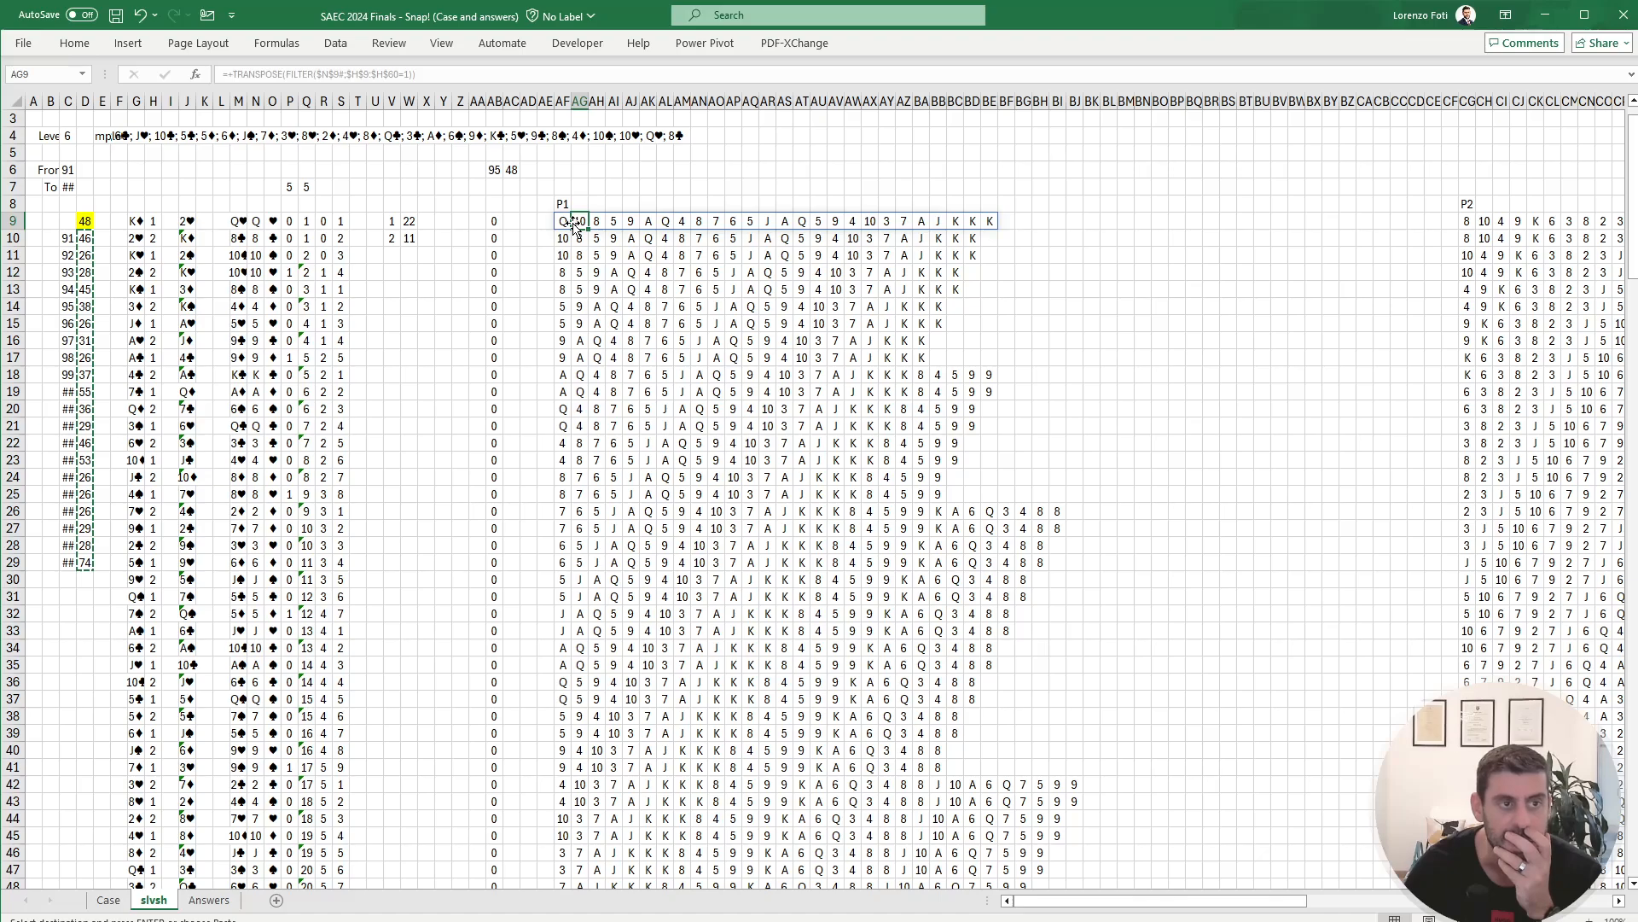
left_click(563, 223)
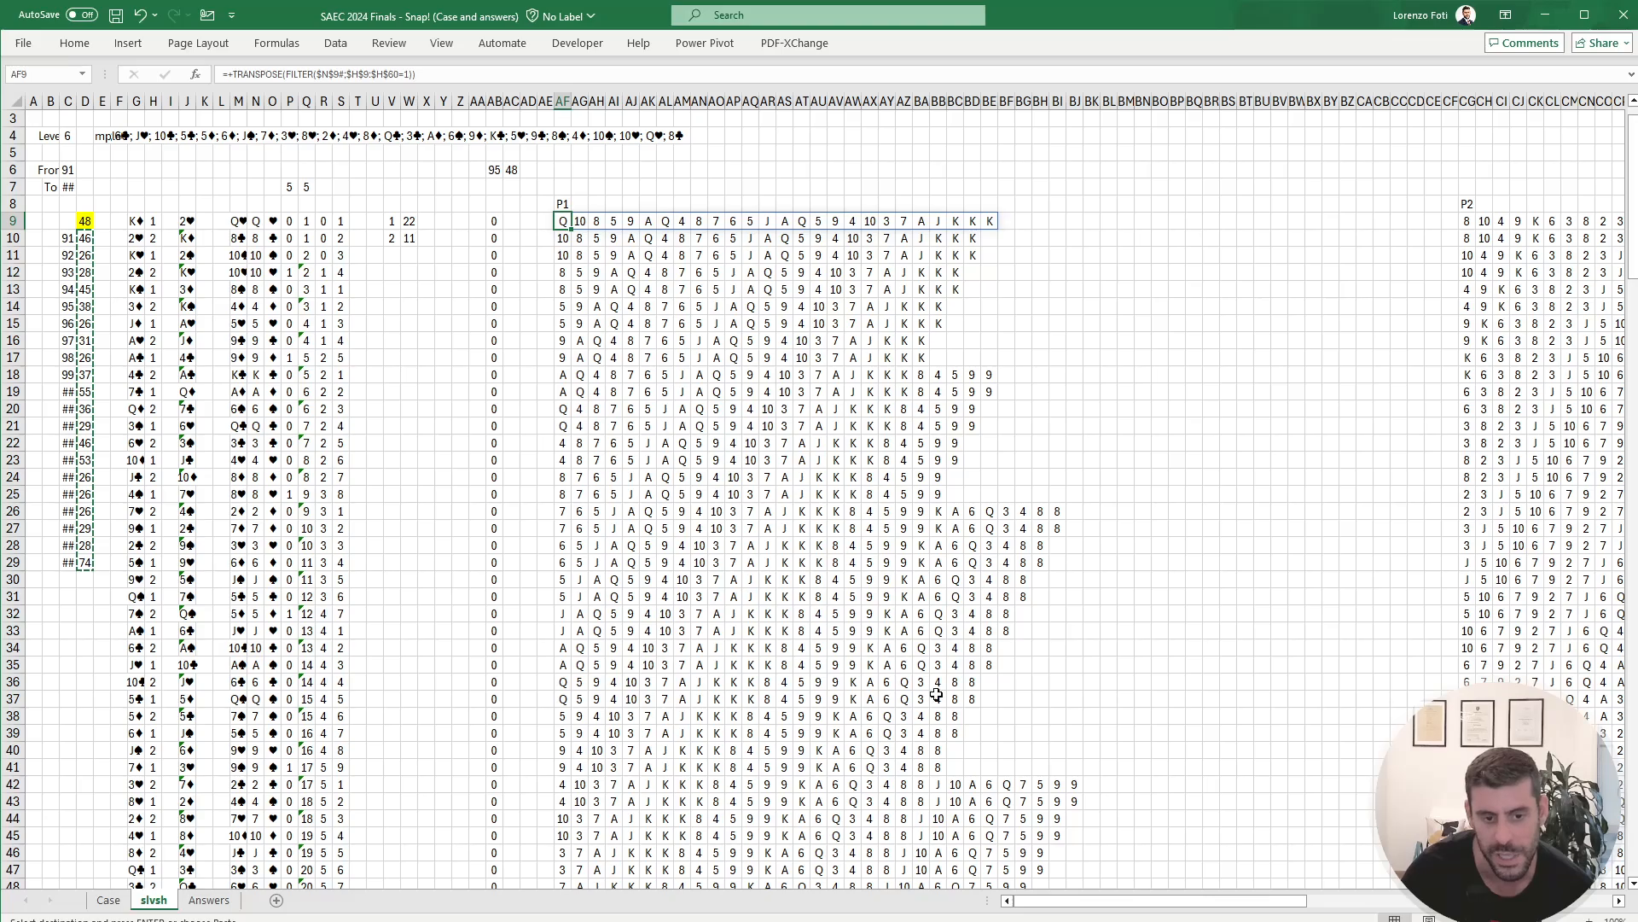
left_click_drag(1109, 901, 1375, 873)
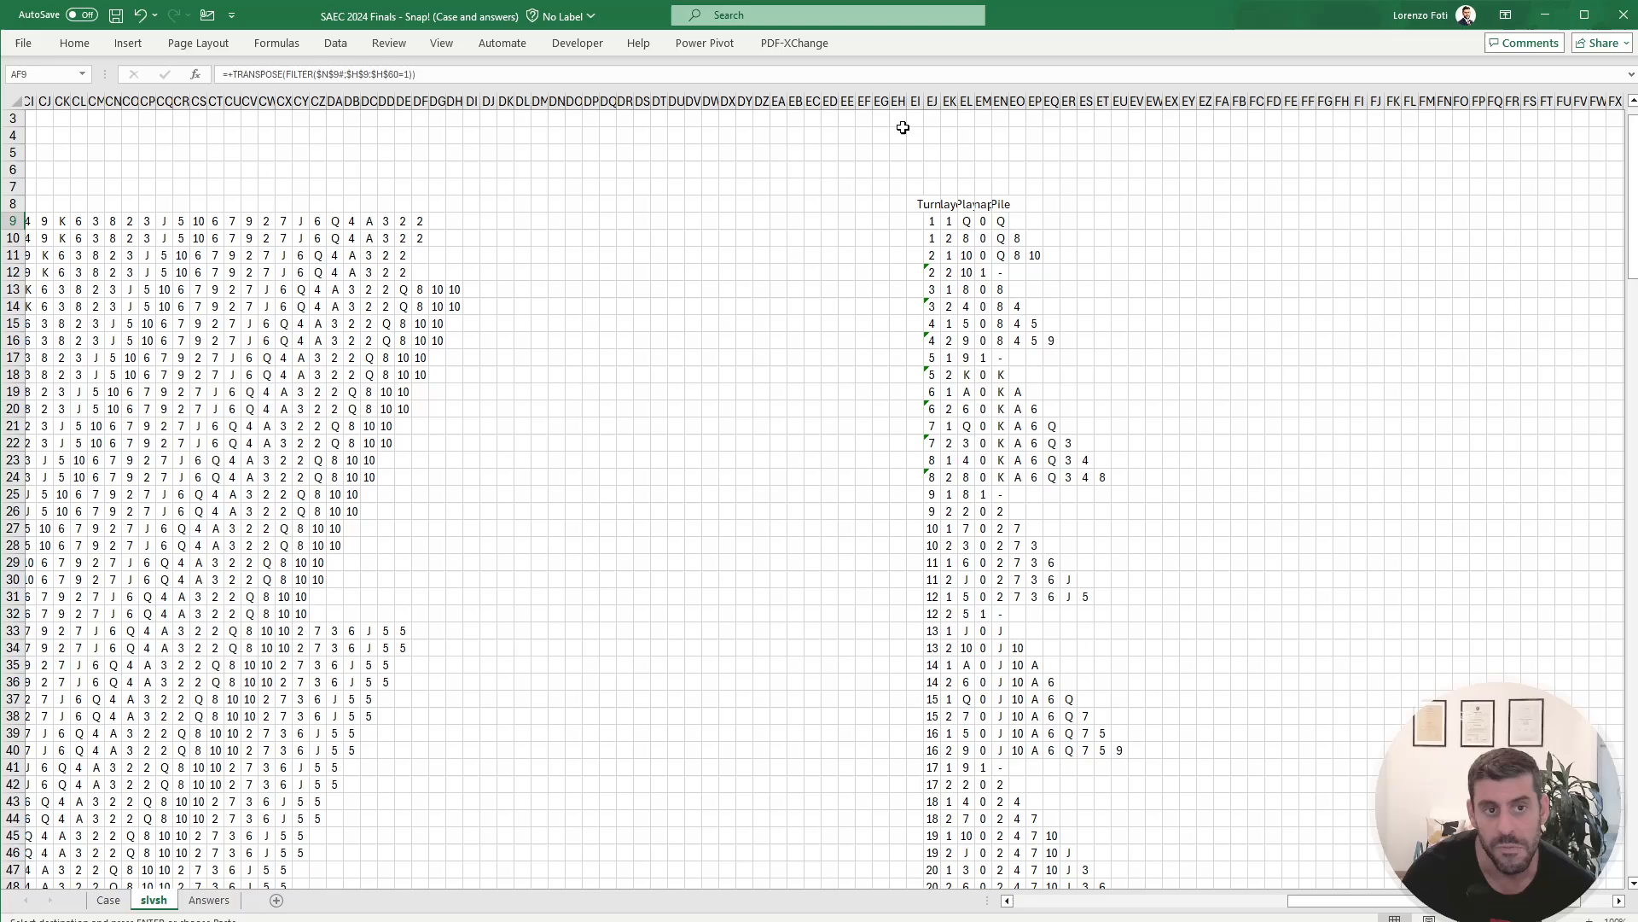
left_click(934, 221)
left_click(998, 221)
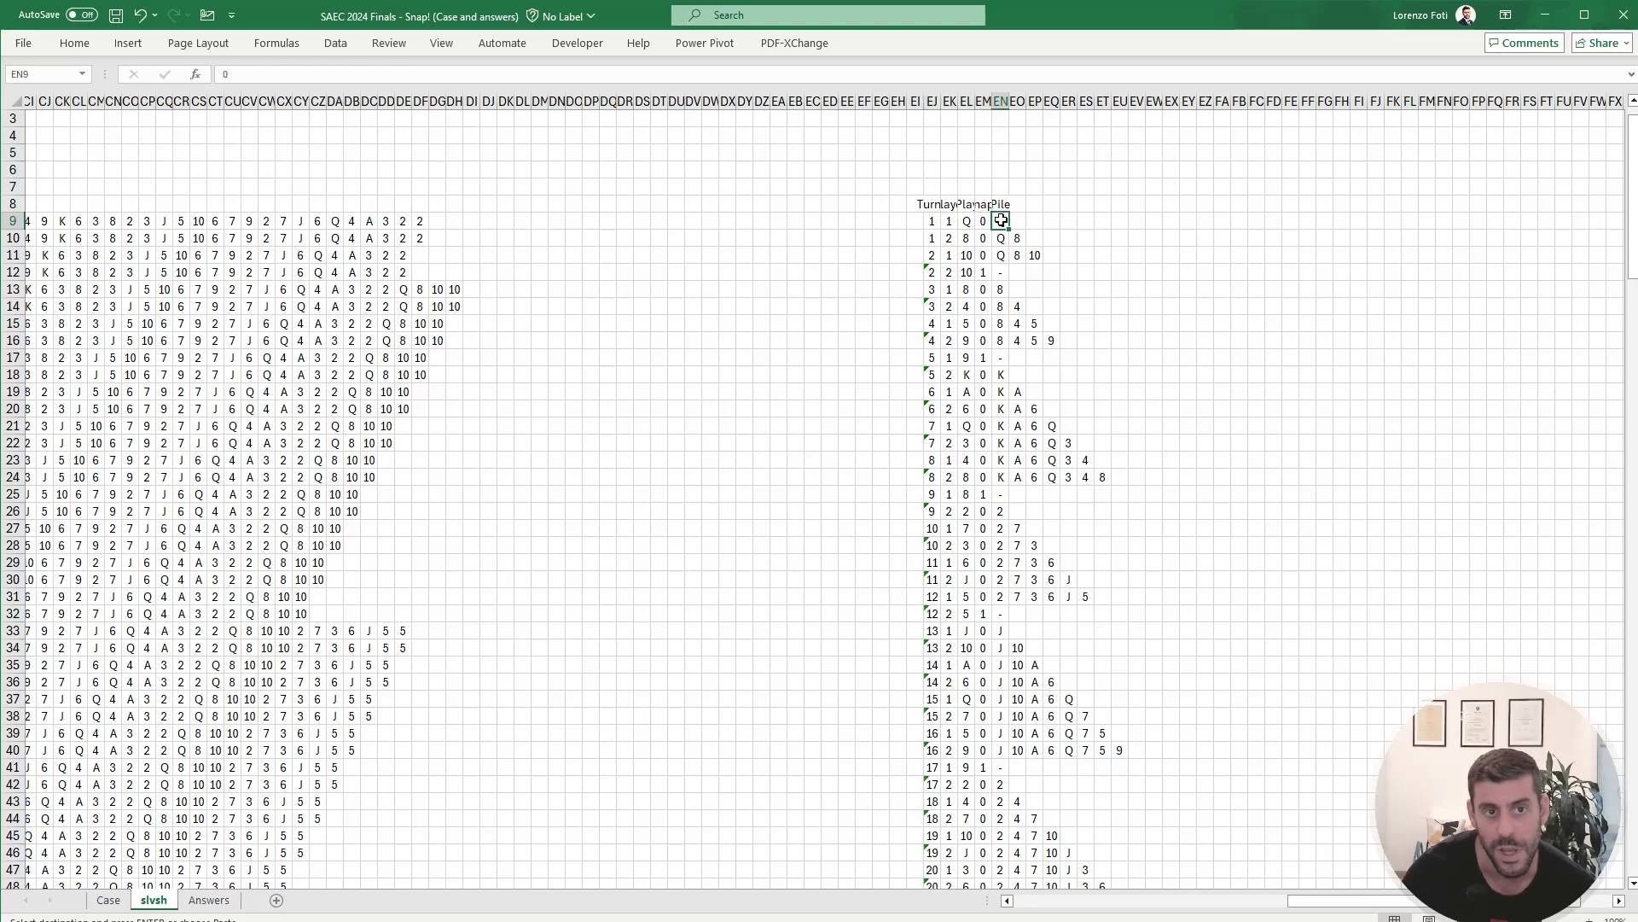
left_click(1005, 253)
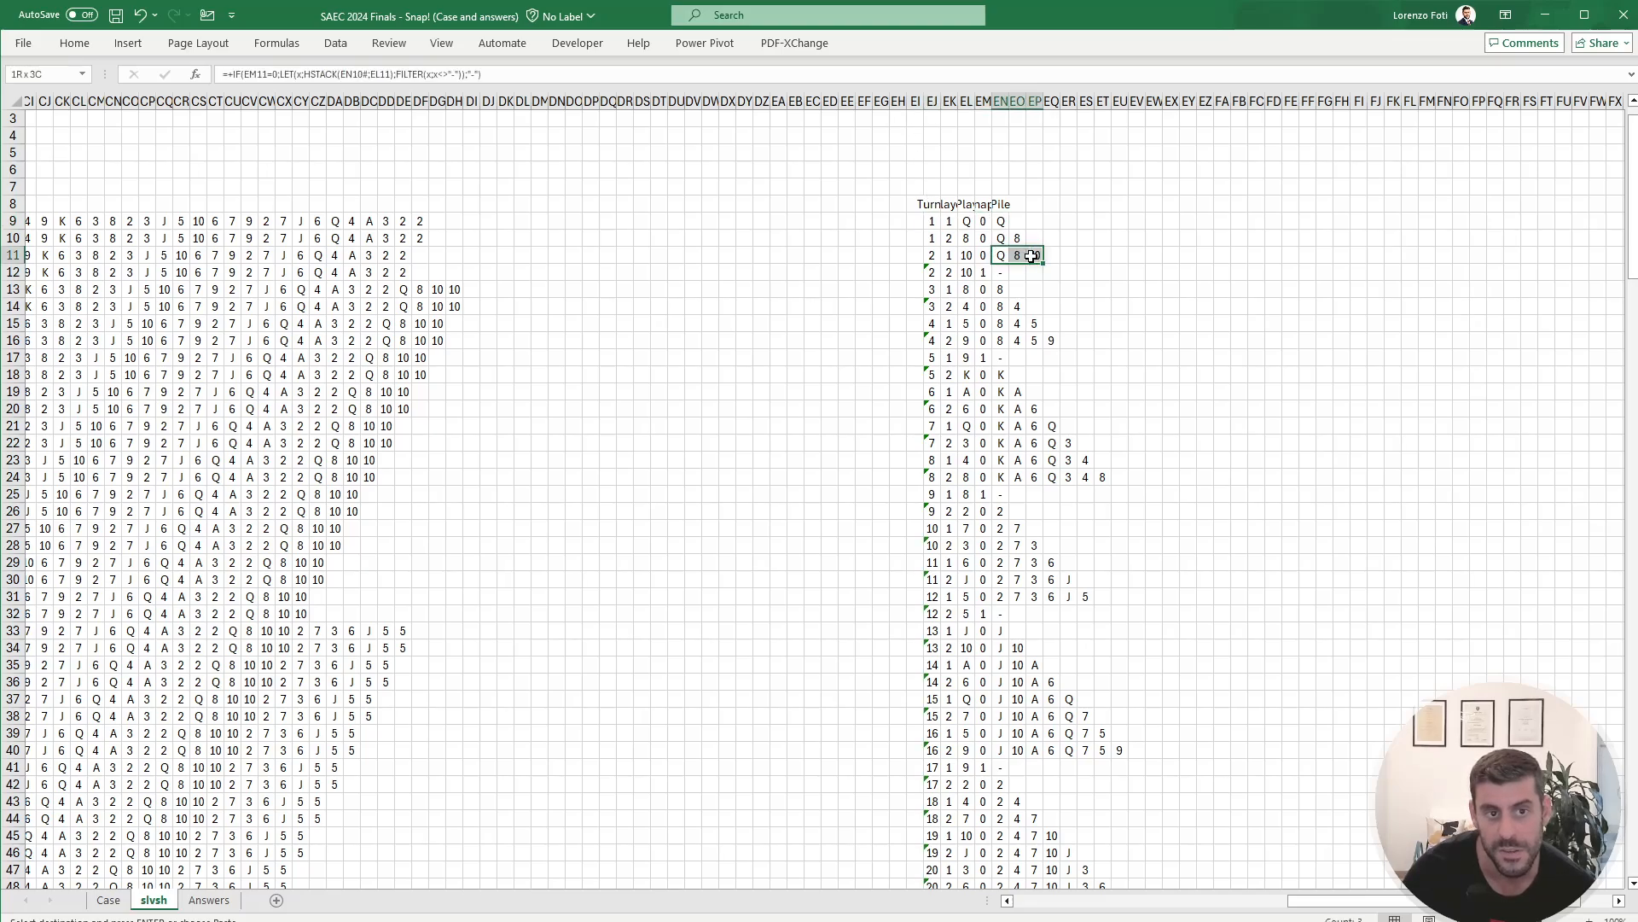
key("ctrl+v")
Step: Insert a new column before the Pile column and enter the header Size in EN8
left_click(995, 203)
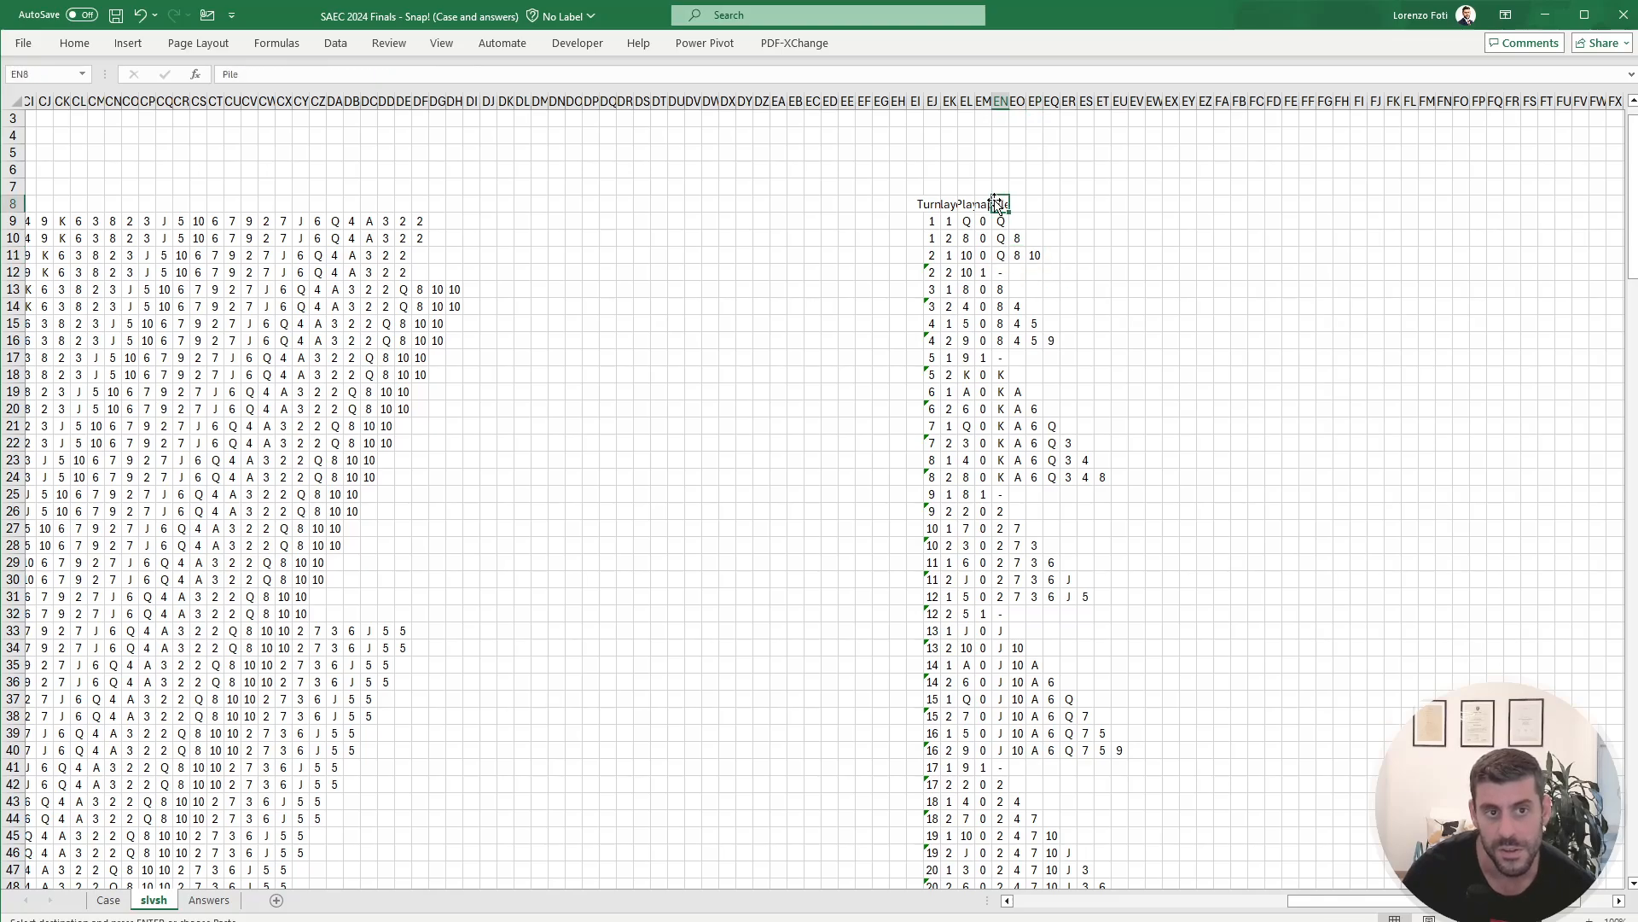
key("ctrl+space")
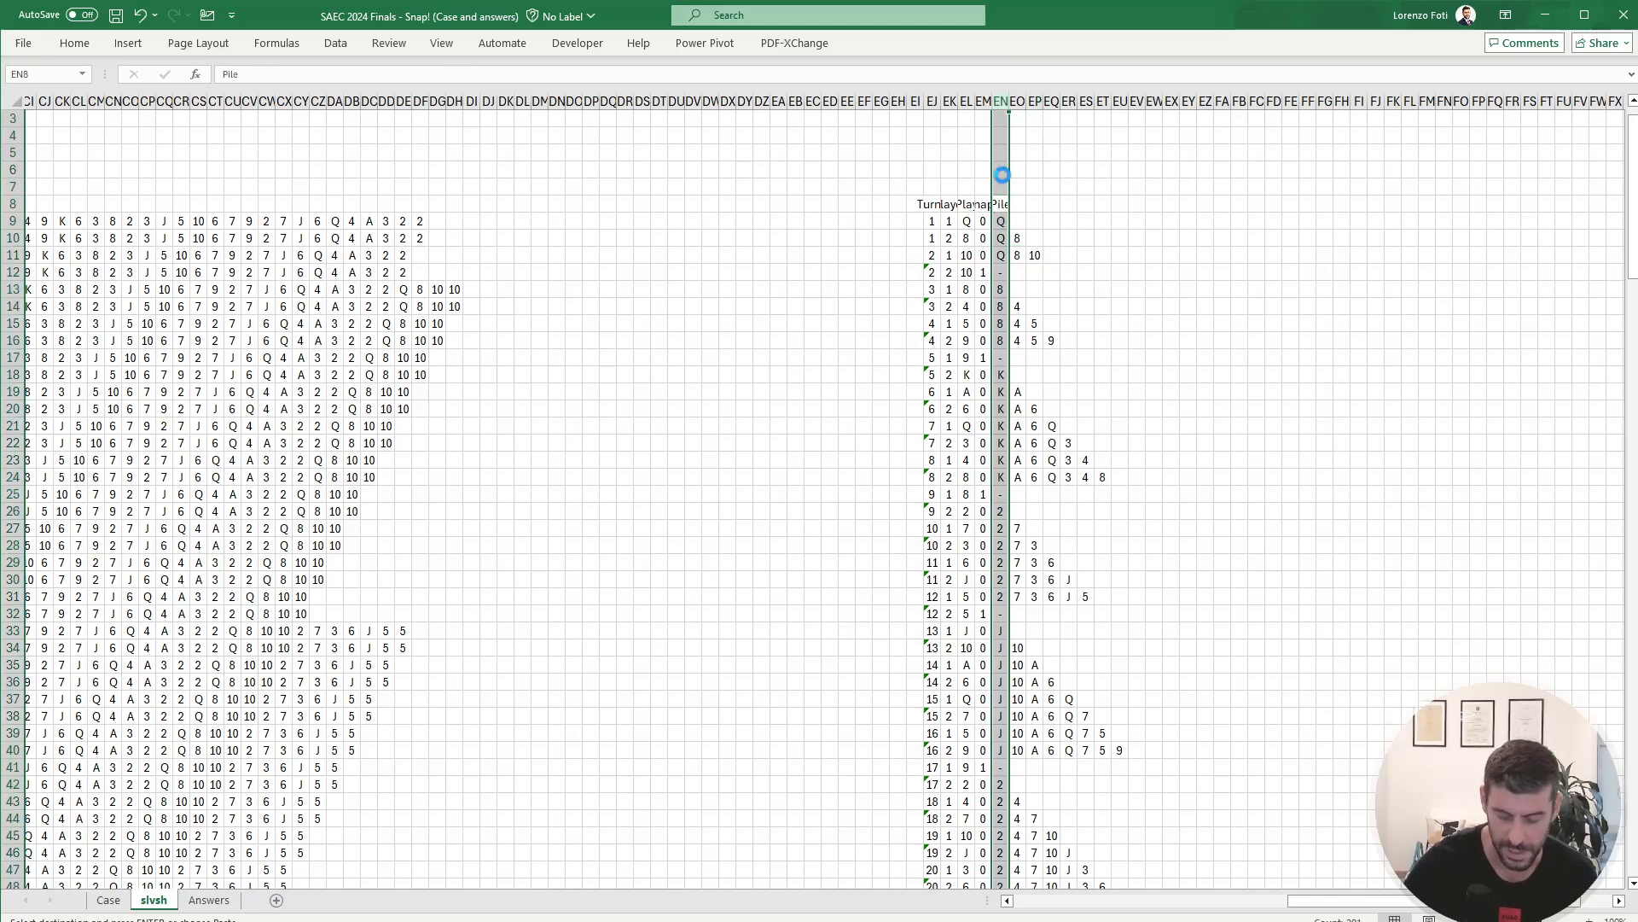
key("ctrl+shift+equal")
key("shift+BackSpace")
type("Size")
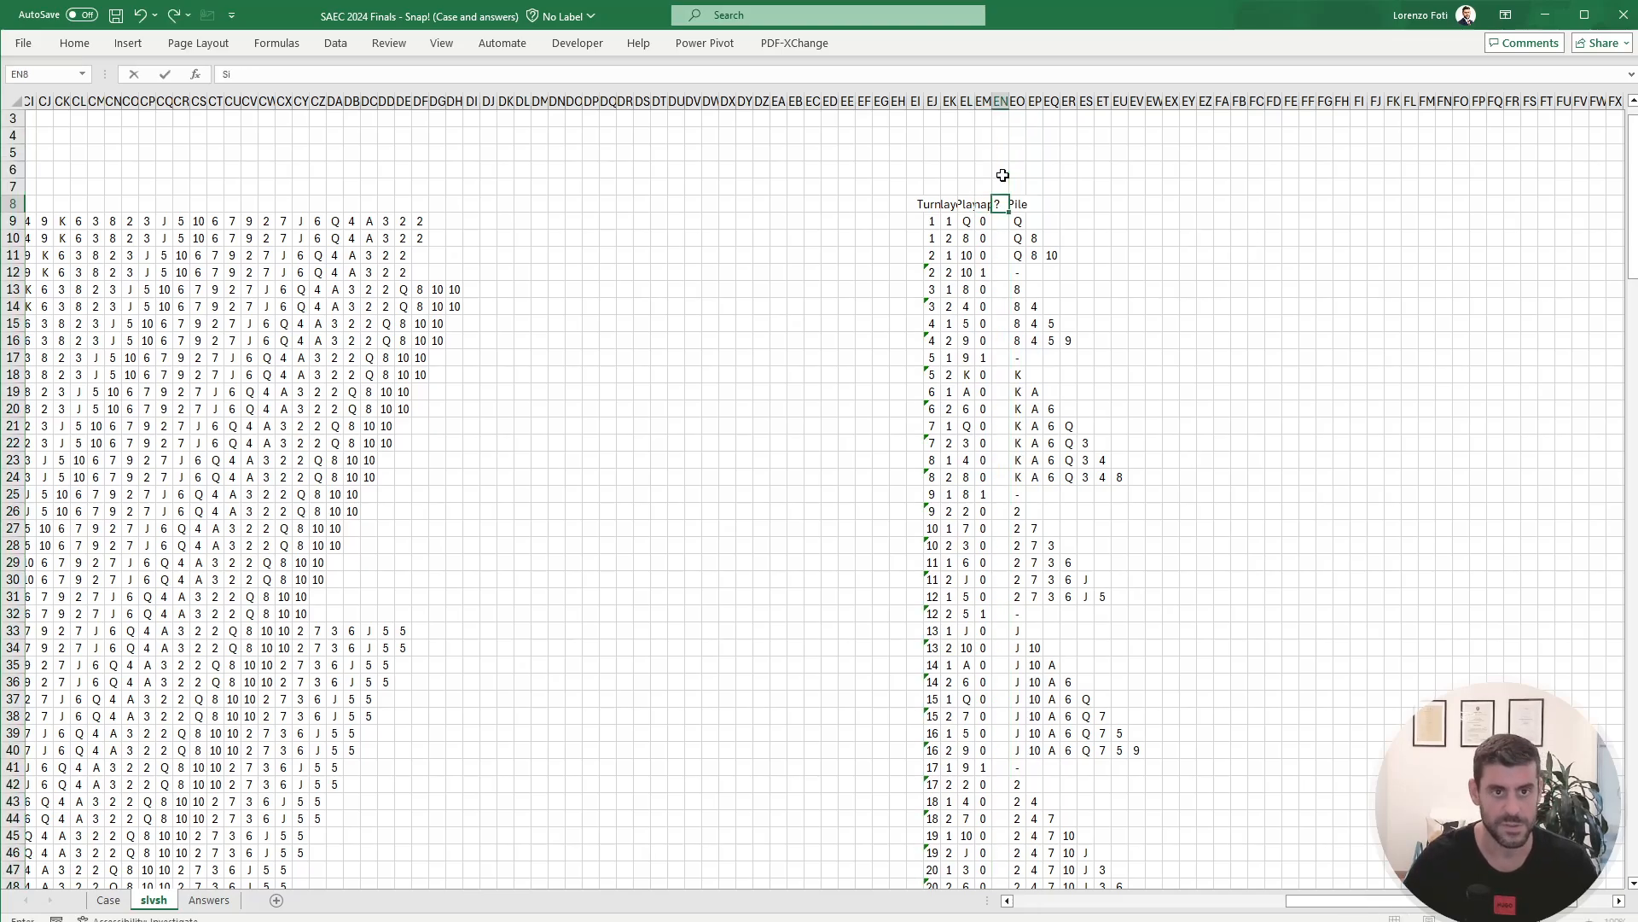
key("Return")
Step: Enter COLUMNS(EO9#) in EN9 to count the pile's cards and fill the formula down to EN208
type("+")
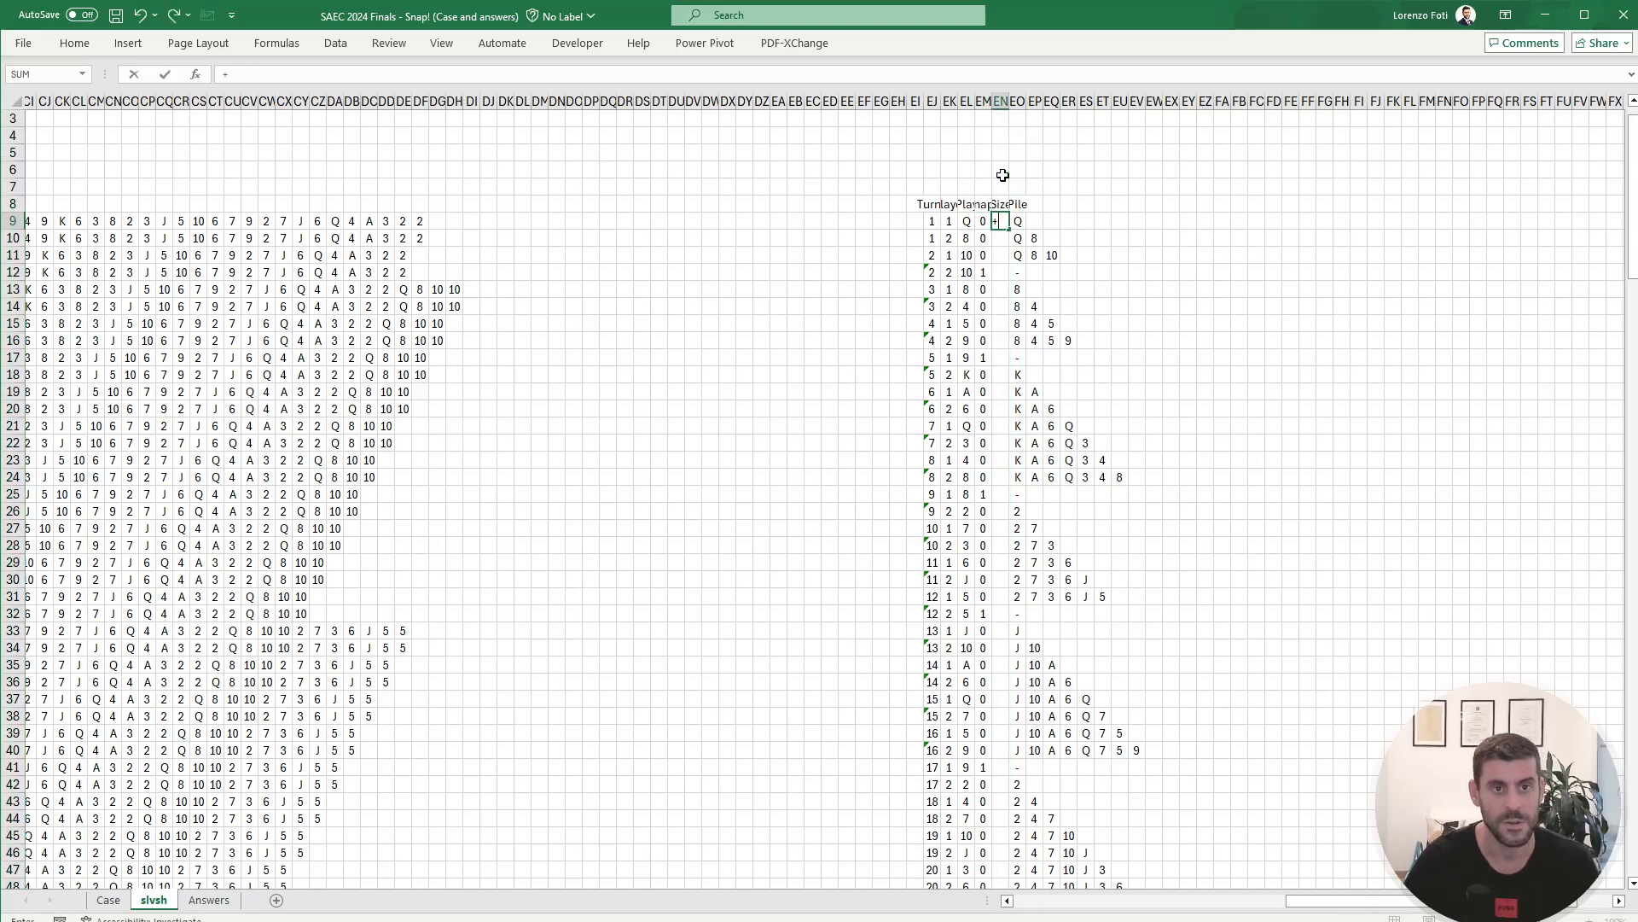
type("columns")
key("Tab")
key("Right")
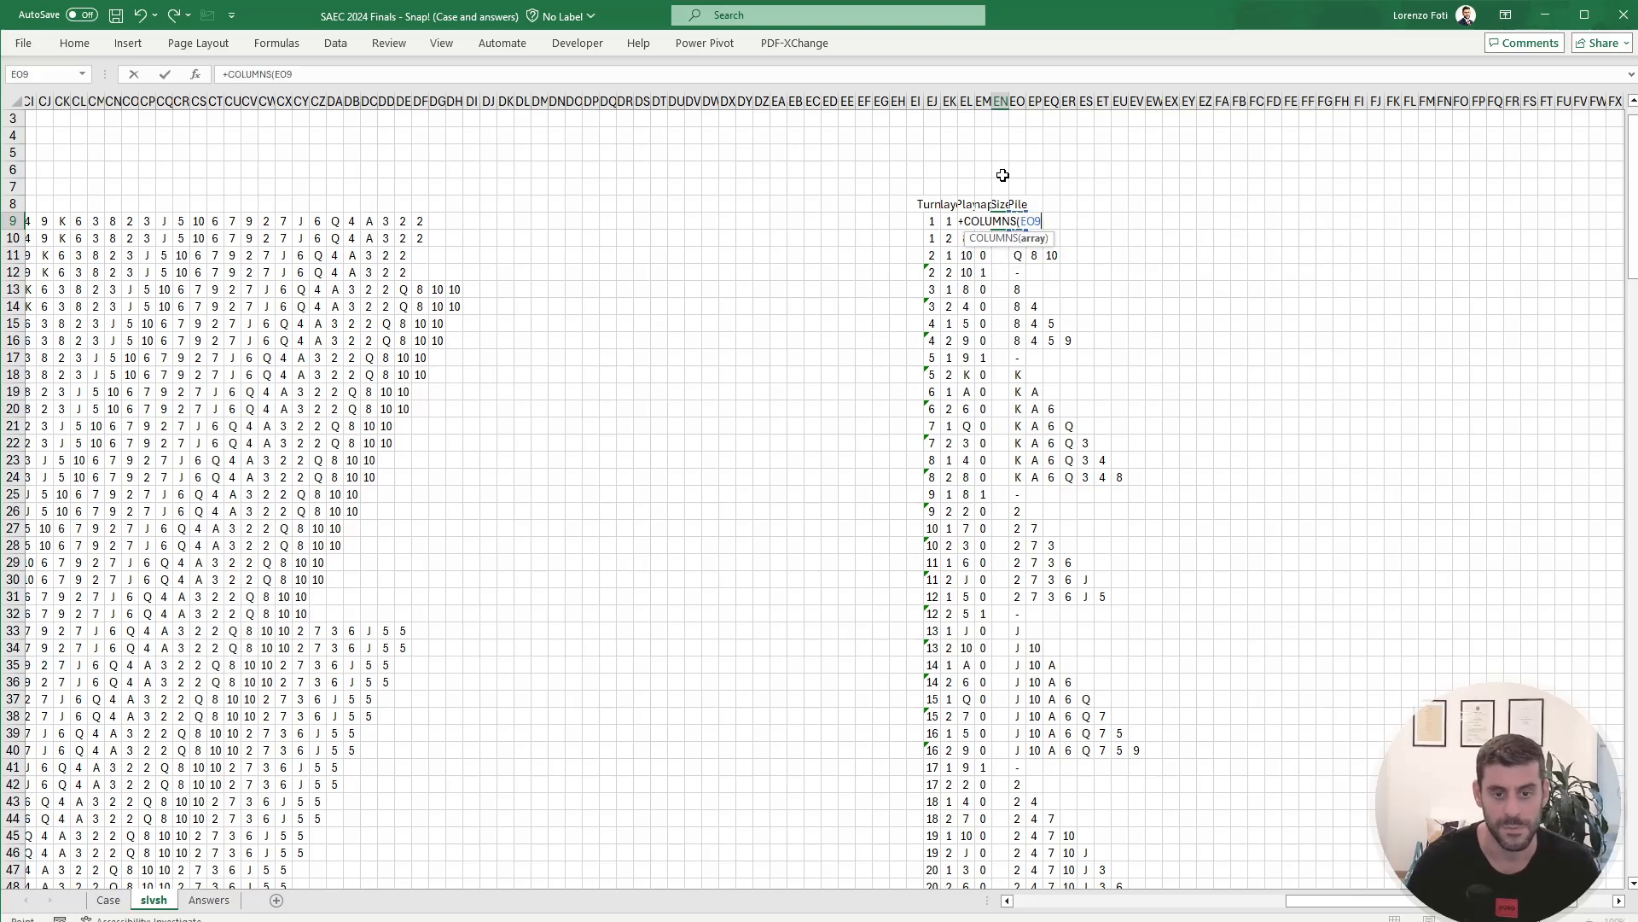
type("#")
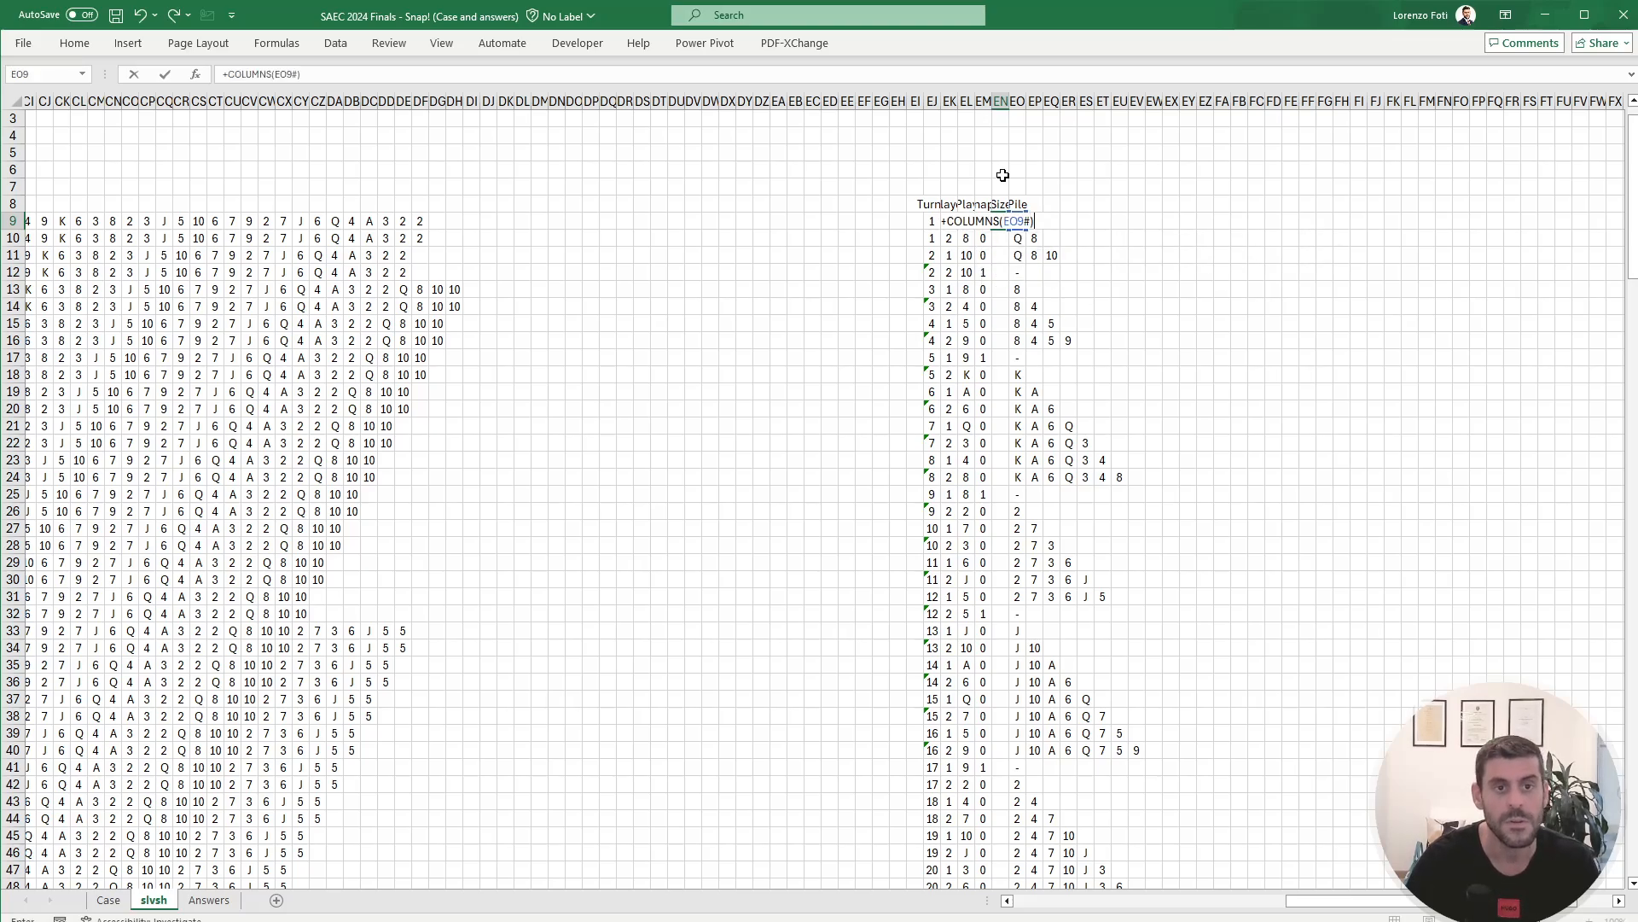
key("ctrl+Return")
key("Left")
key("ctrl+Down")
key("Right")
key("ctrl+shift+Up")
key("ctrl+d")
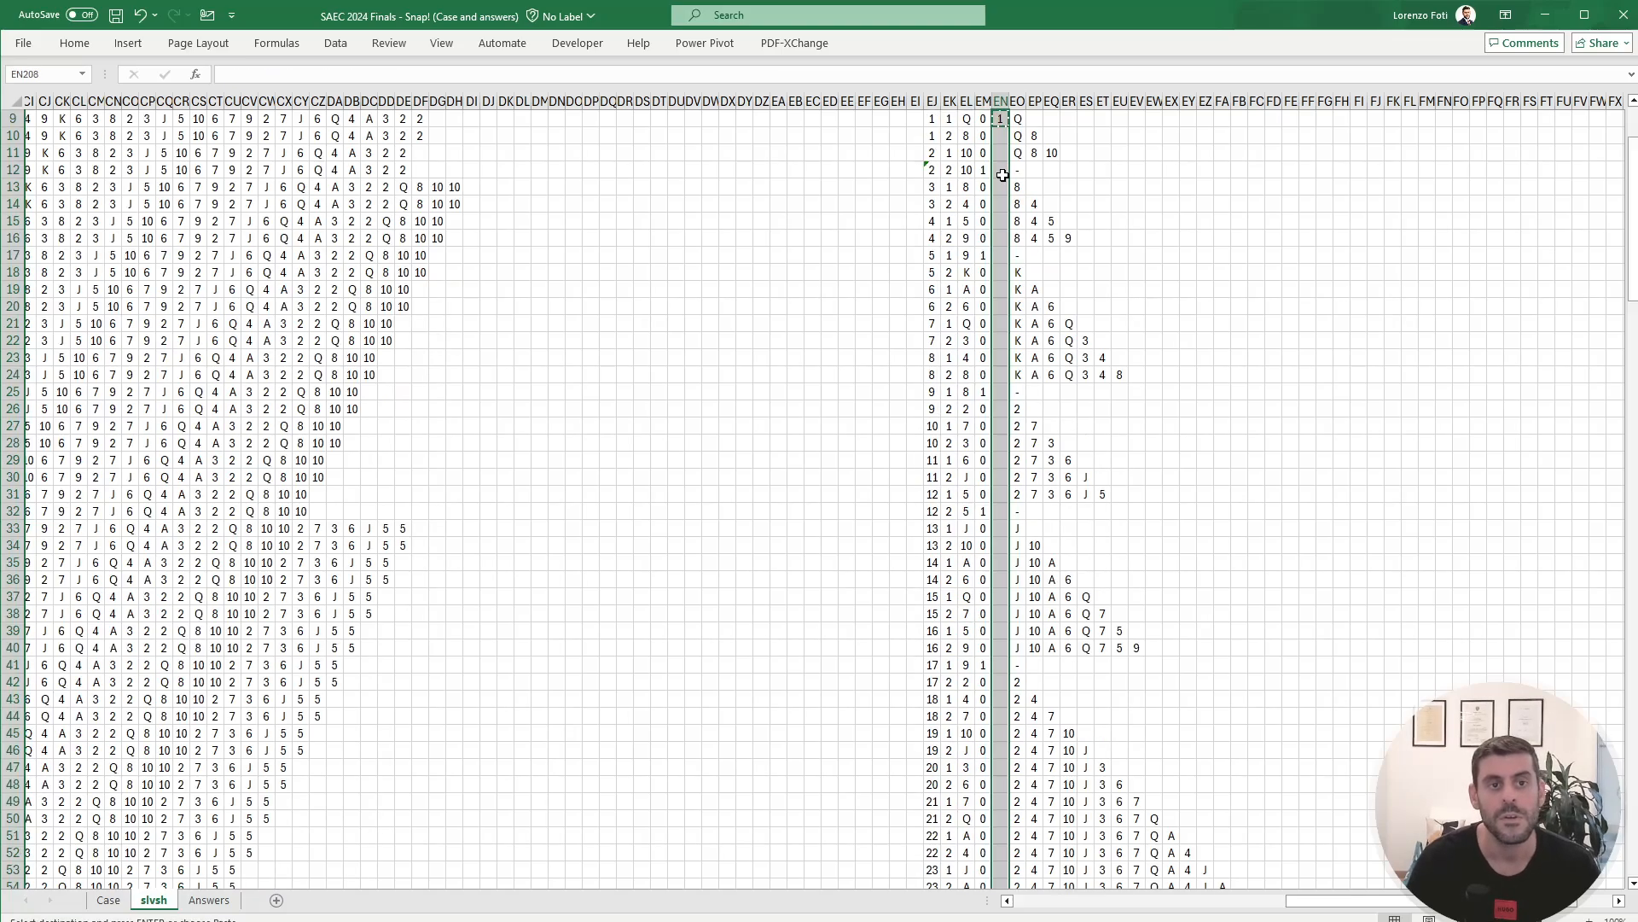
key("ctrl+Down")
key("ctrl+Up")
key("ctrl+Up")
key("ctrl+Down")
key("Down")
key("Down")
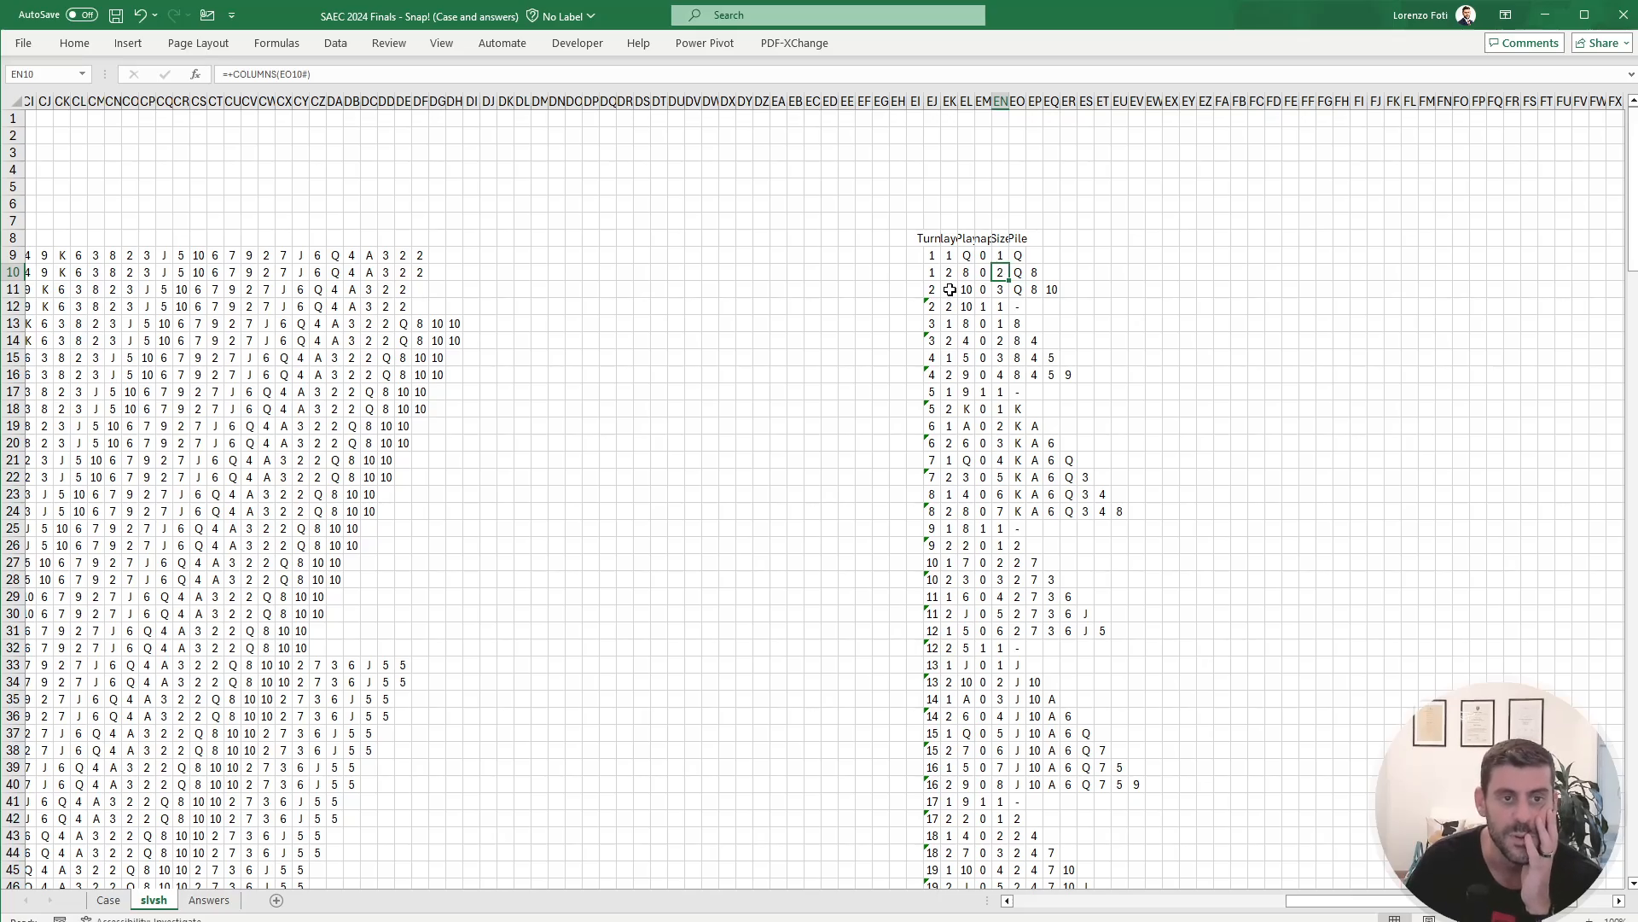
Step: Review the answers and their checks on the Case sheet from Level 1 through Level 6, and back up to Level 3
left_click(109, 899)
scroll(194, 814, "down", 3)
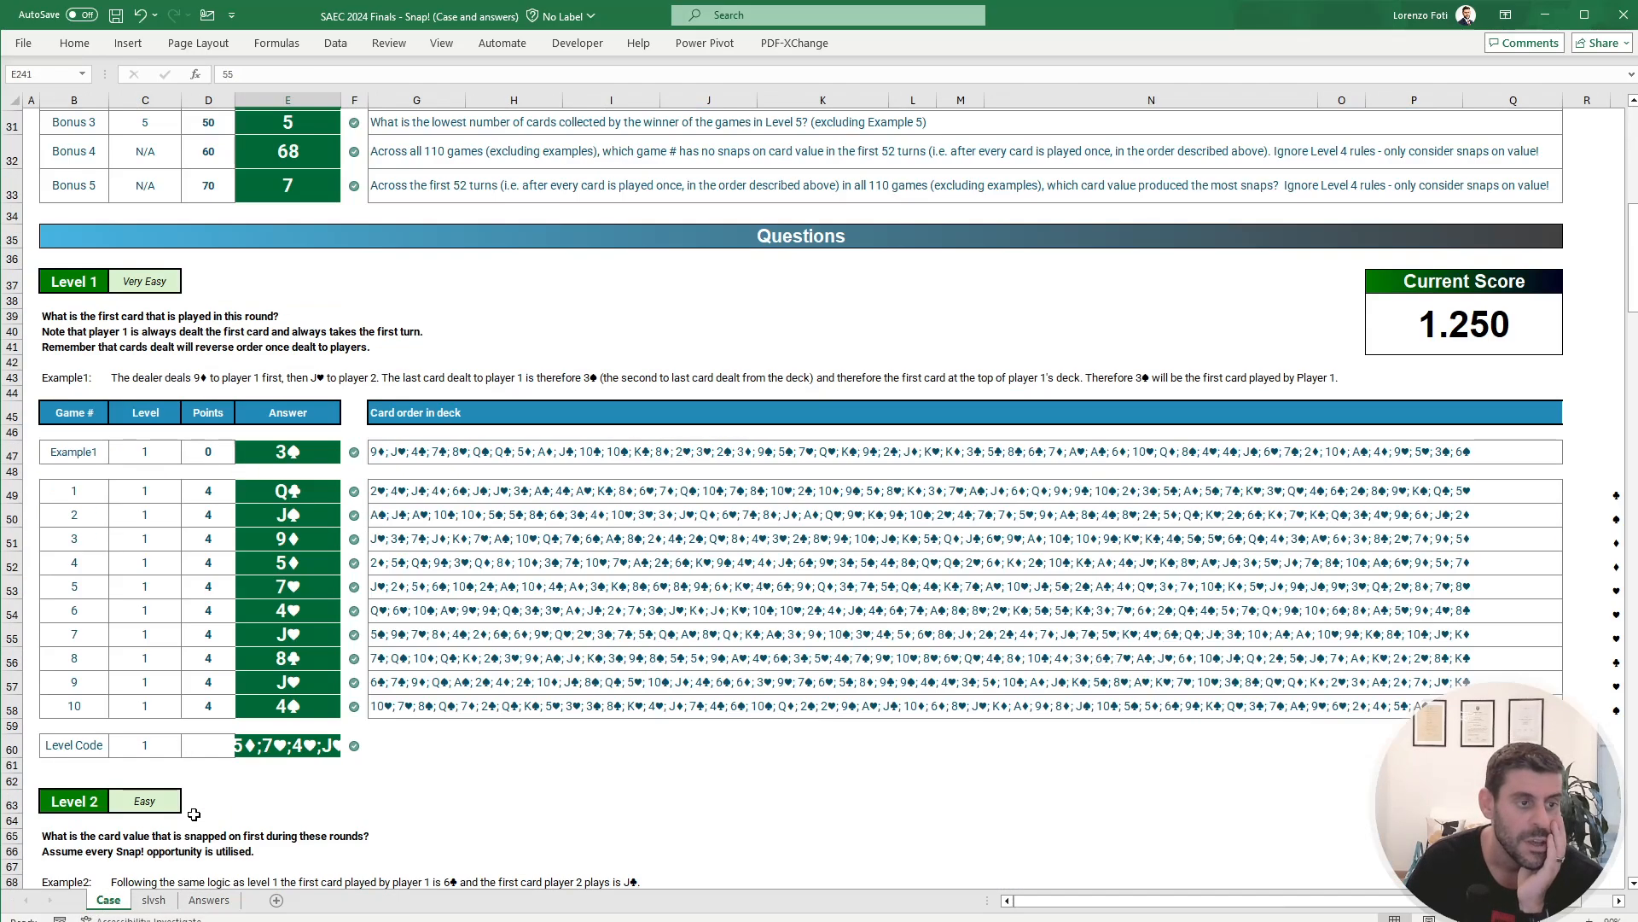
scroll(193, 814, "down", 20)
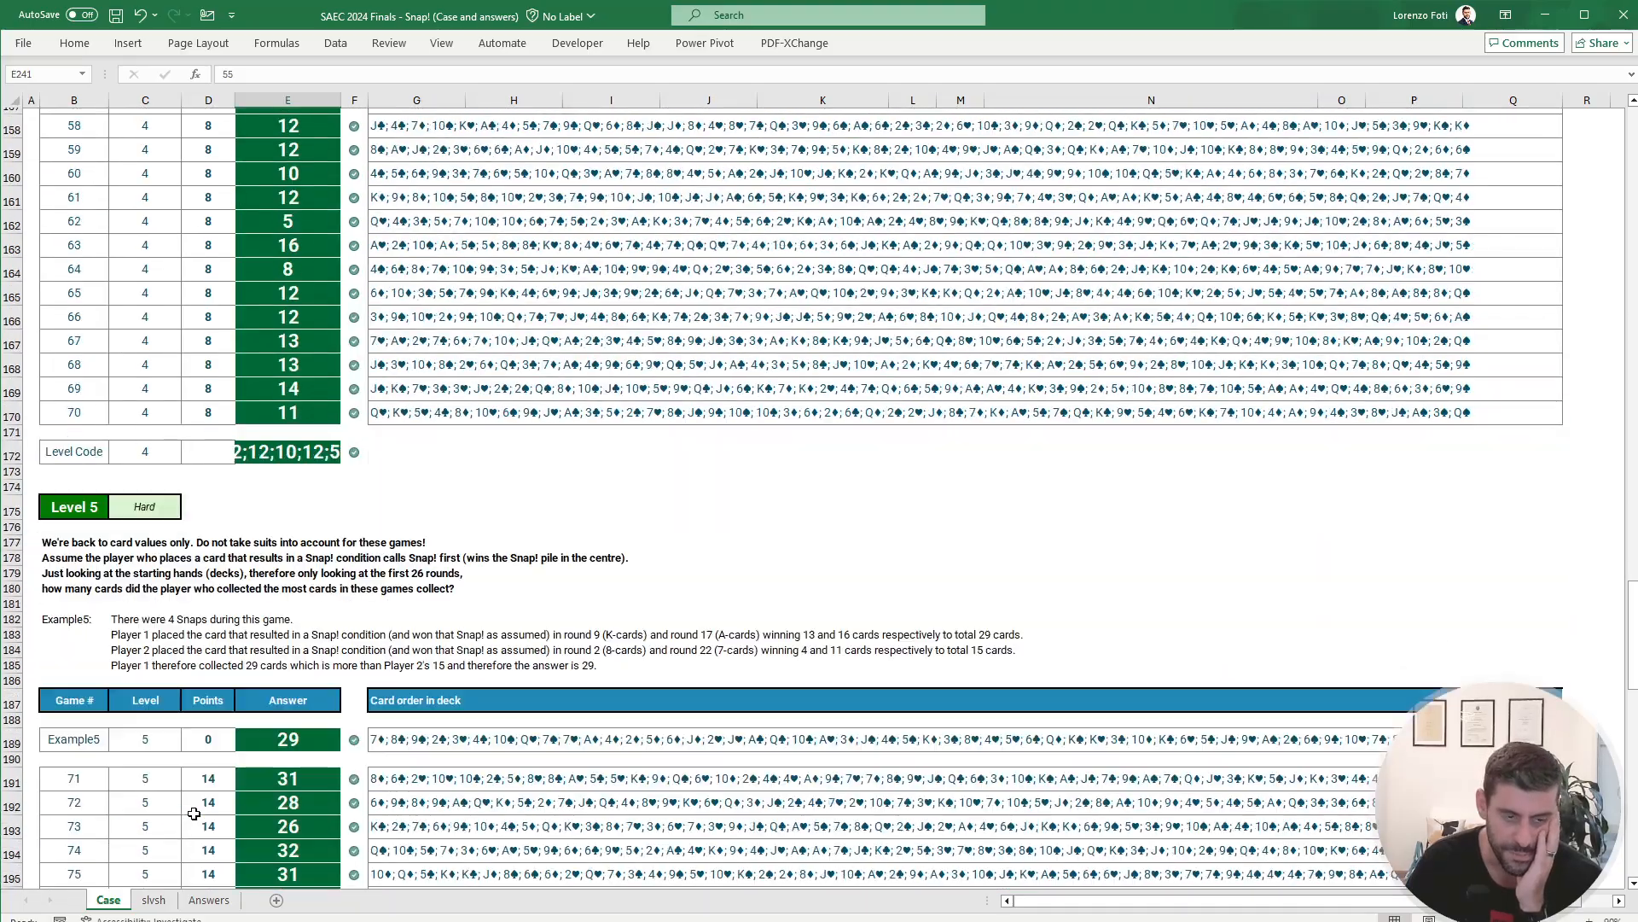
scroll(193, 814, "down", 20)
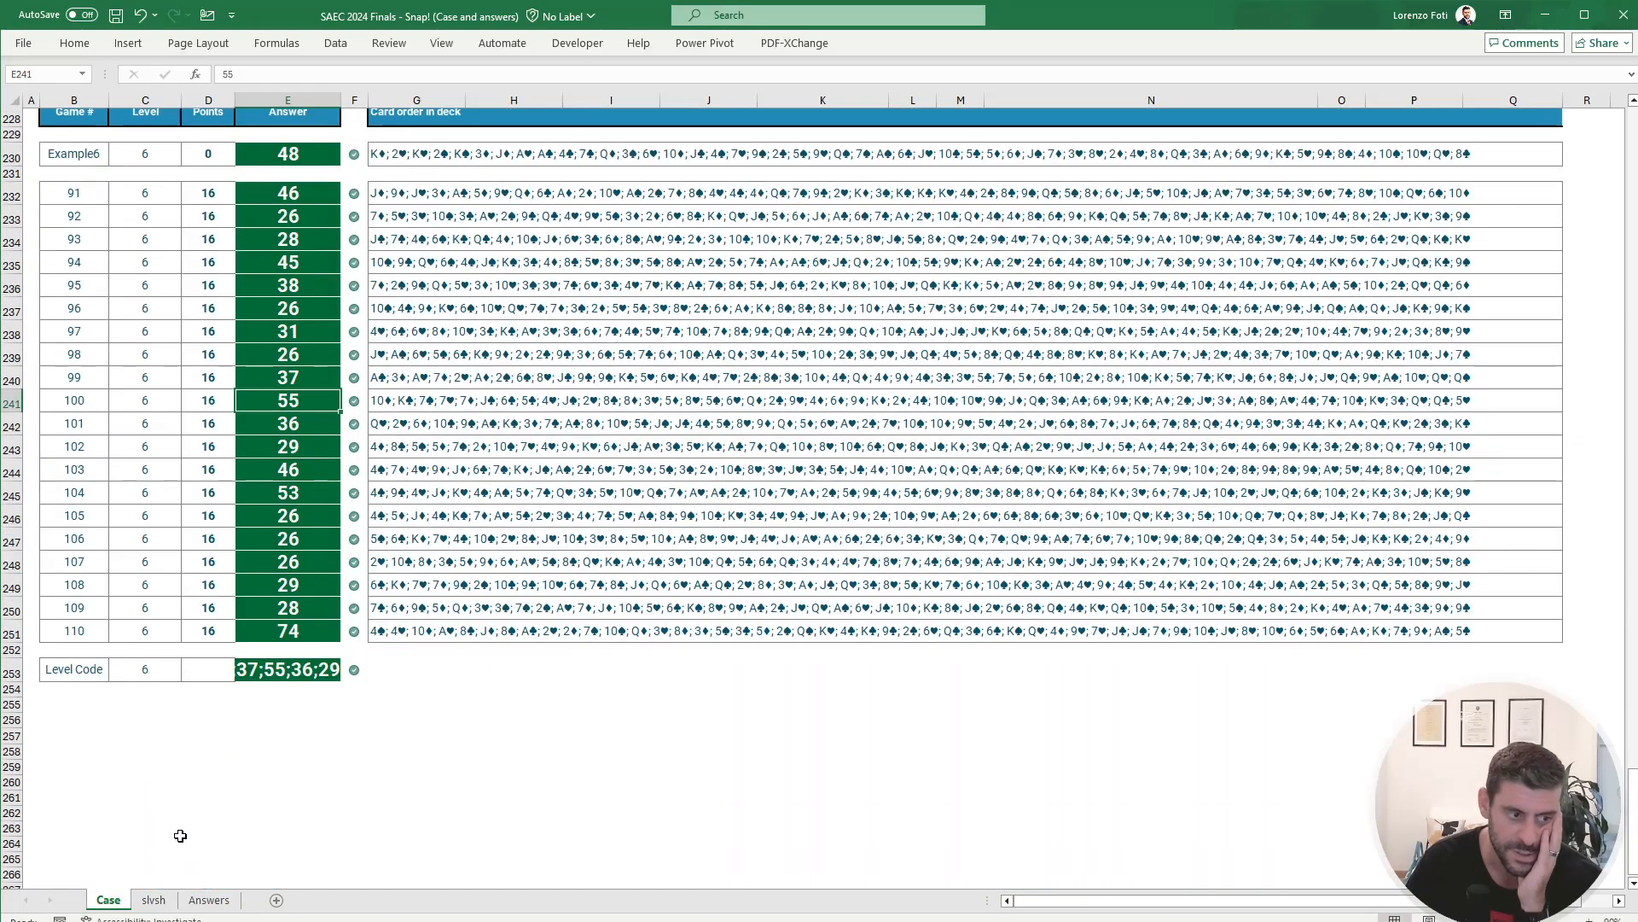
scroll(180, 835, "up", 20)
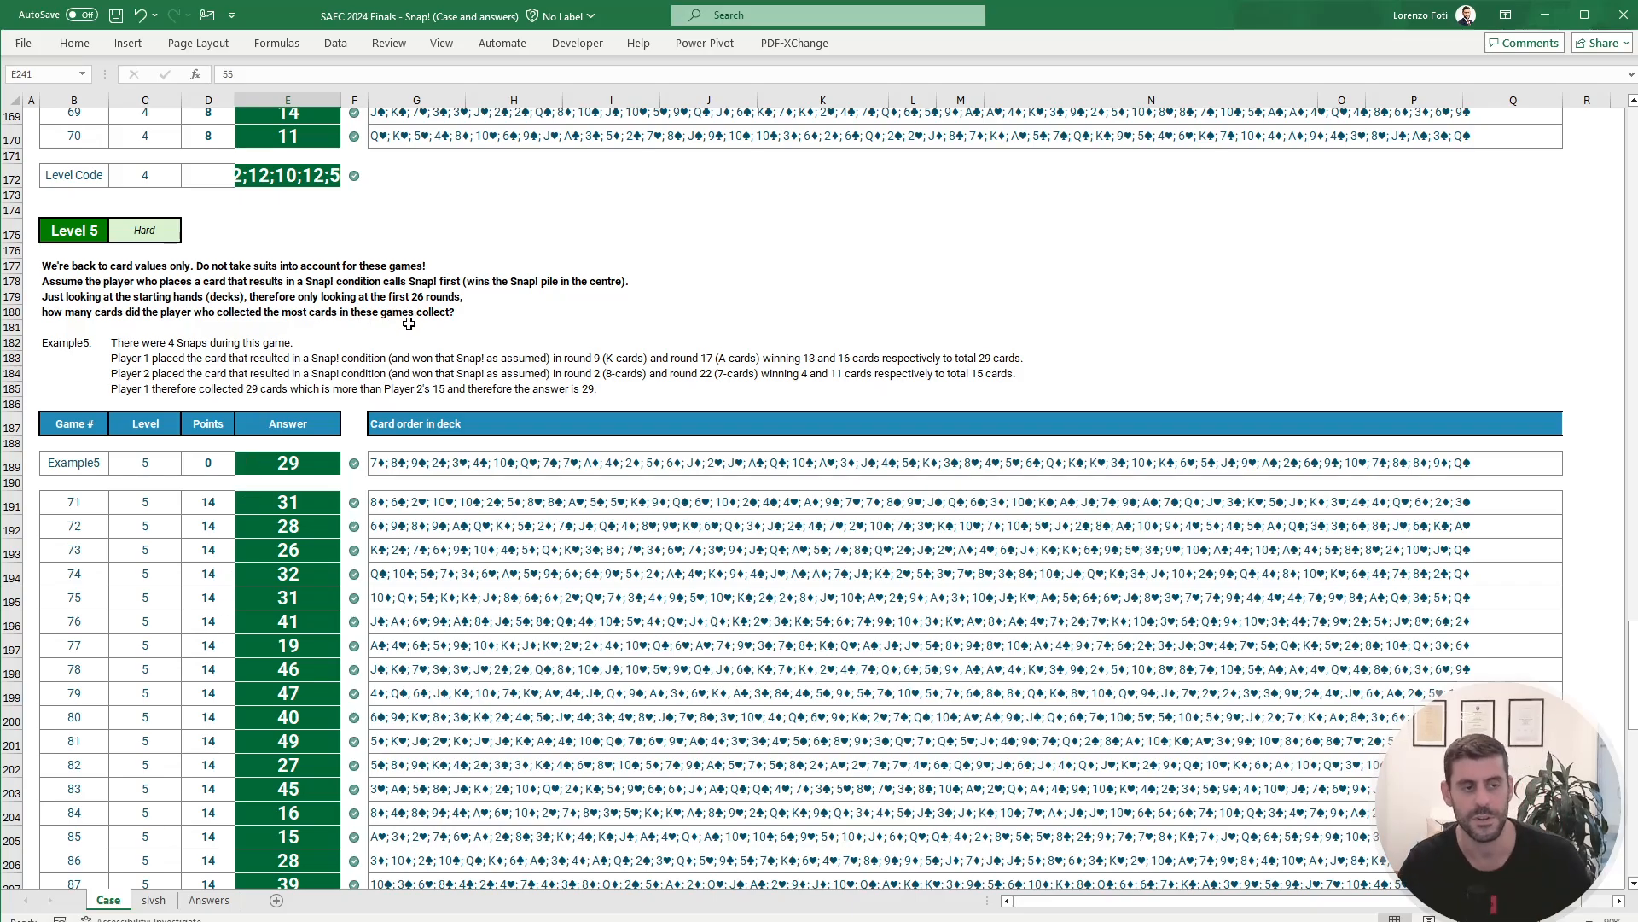
scroll(409, 323, "up", 18)
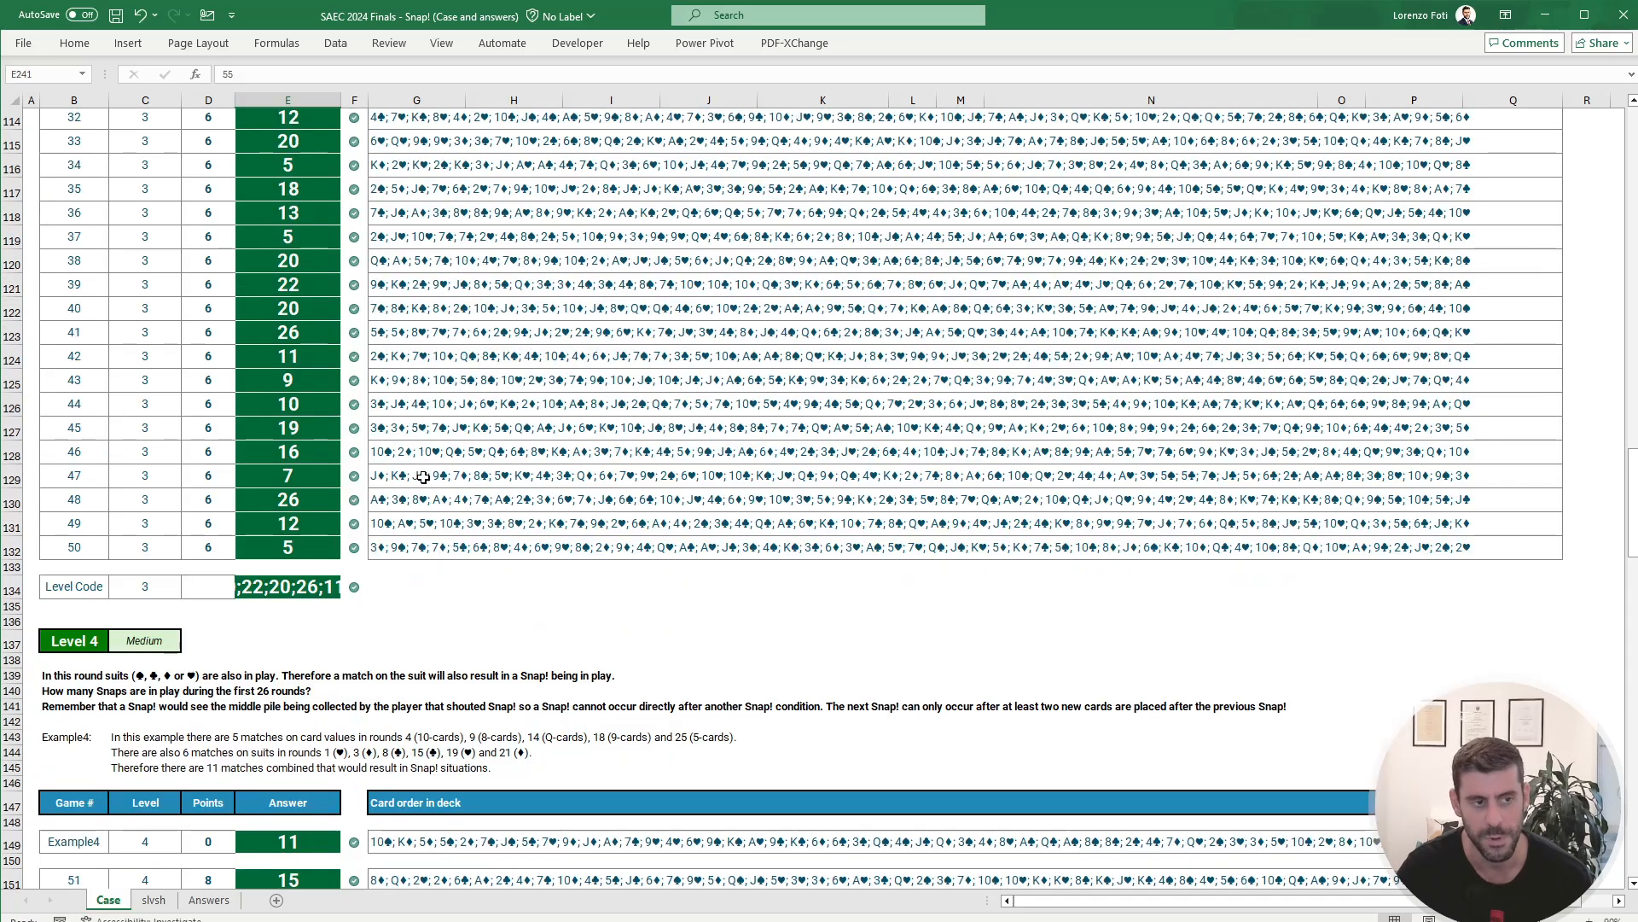